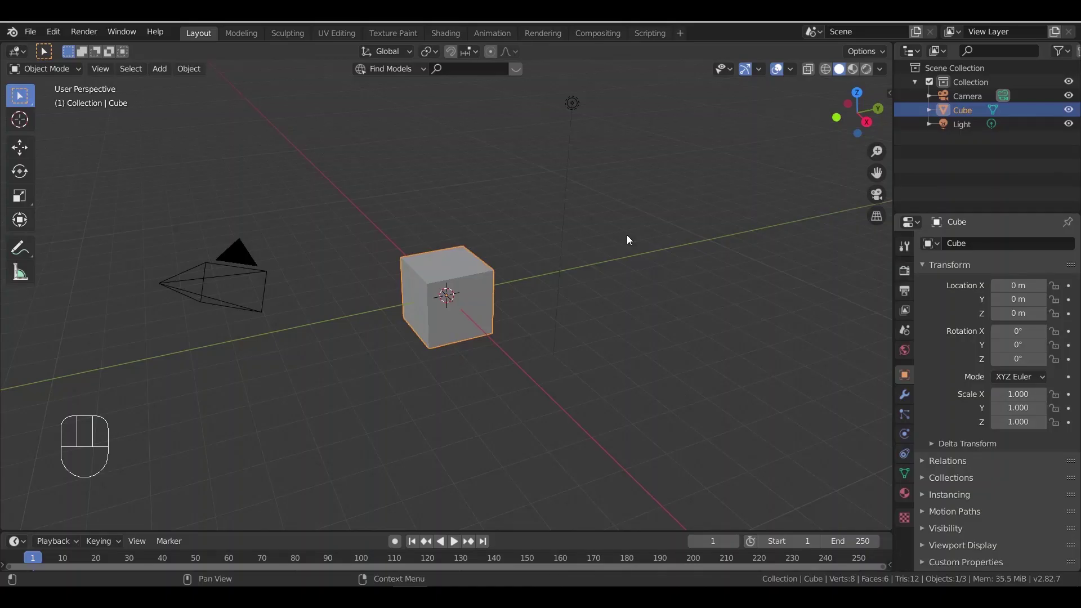
Delete the default camera, cube and light from the scene
drag(639, 162, 235, 374)
key(x)
click(427, 364)
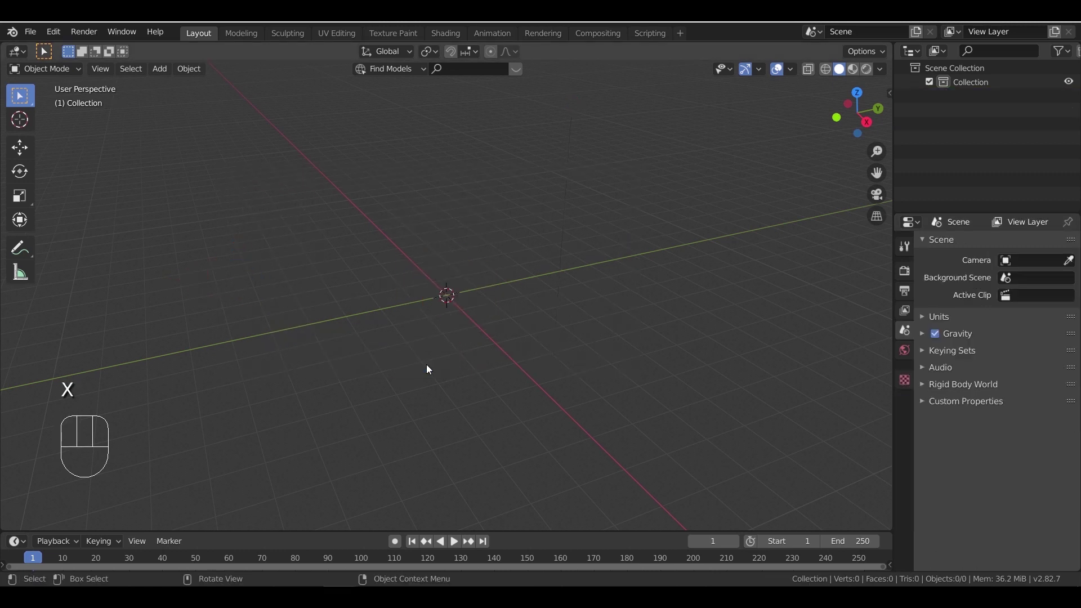
Add an image-type empty at the world origin
key(shift+a)
mouse_move(483, 251)
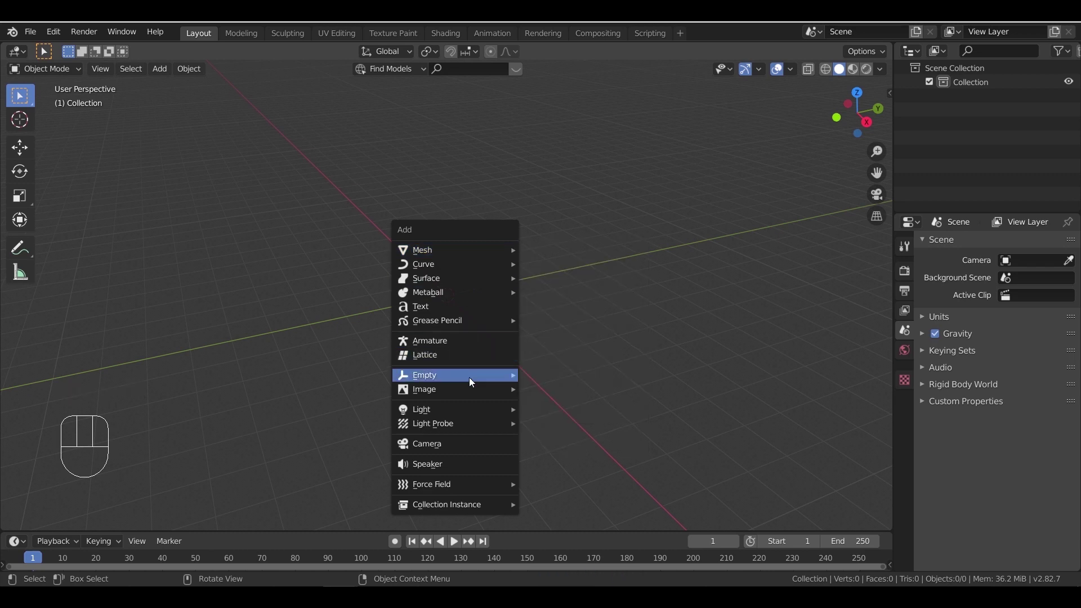
mouse_move(468, 375)
click(574, 483)
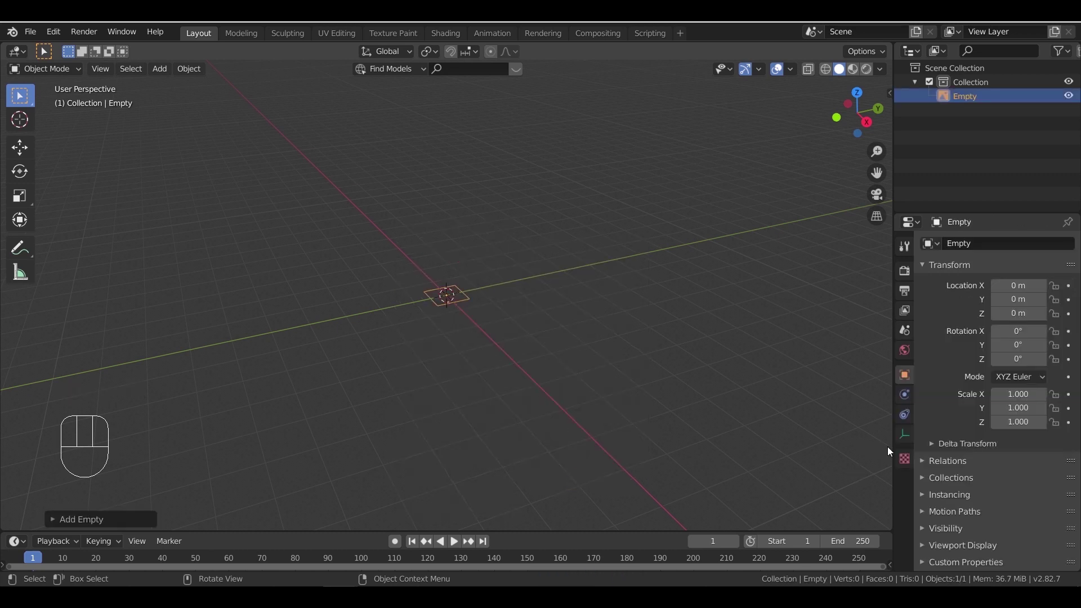
Load the Mando Source image from the THE TUTORIAL FILE folder into the empty
click(905, 434)
click(986, 462)
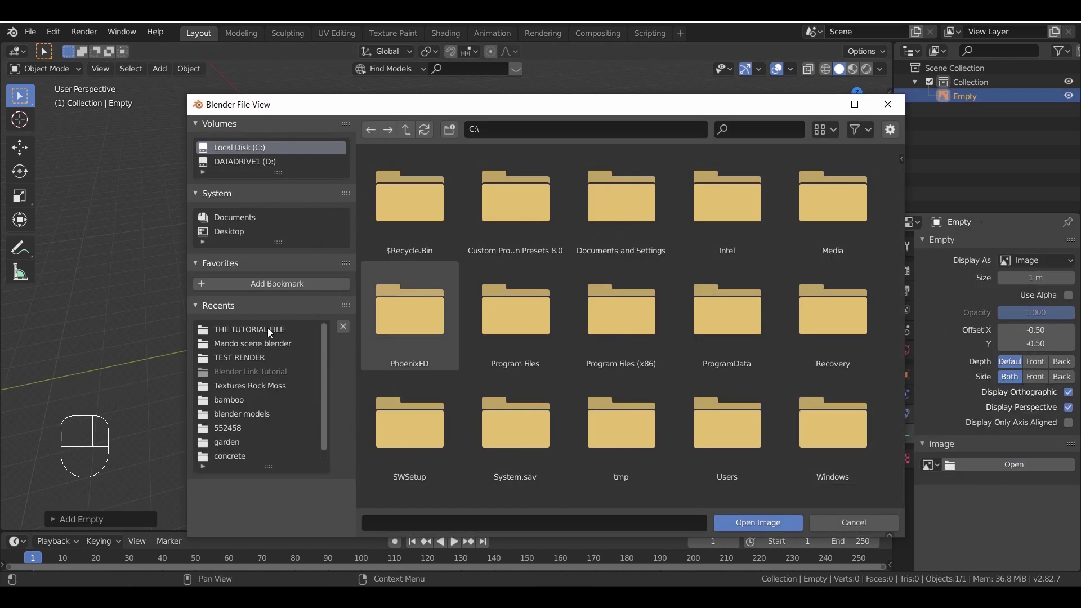
click(268, 329)
double_click(400, 208)
Stand the reference image upright with 90° rotations so that it faces along the X axis
scroll(467, 323, up, 4)
key(KP_Decimal)
middle_drag(467, 323, 487, 364)
key(r)
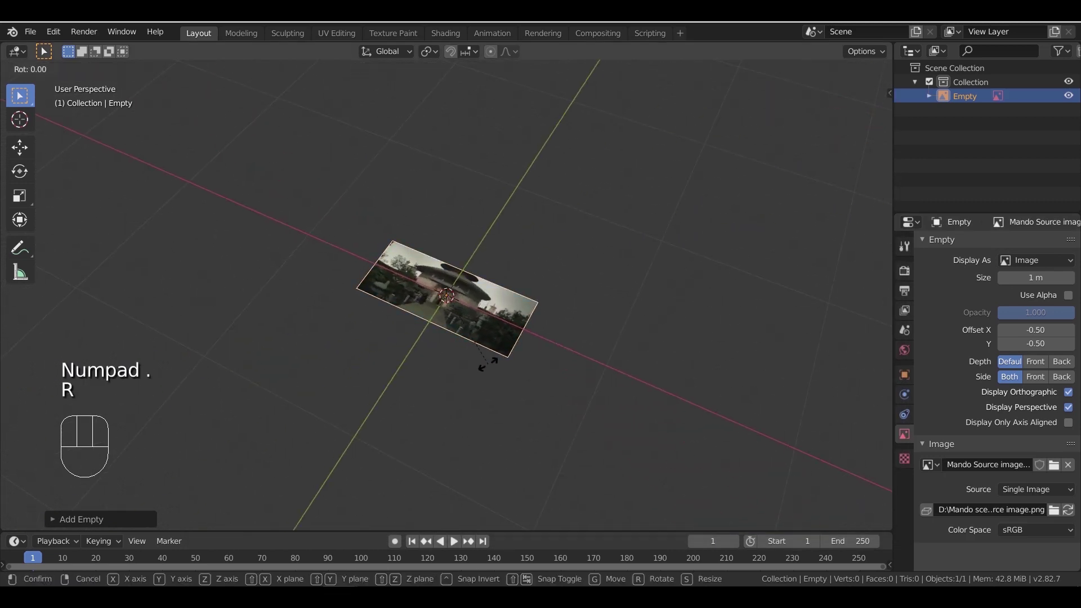
click(565, 256)
text(ry90)
click(583, 287)
Scale the reference image up to several times its size
middle_drag(541, 289, 503, 283)
scroll(503, 283, down, 4)
key(s)
click(531, 323)
Raise the reference image about 4 m along Z and move it well back along negative X, behind the origin
scroll(528, 319, down, 3)
middle_drag(528, 319, 548, 372)
key(g)
key(z)
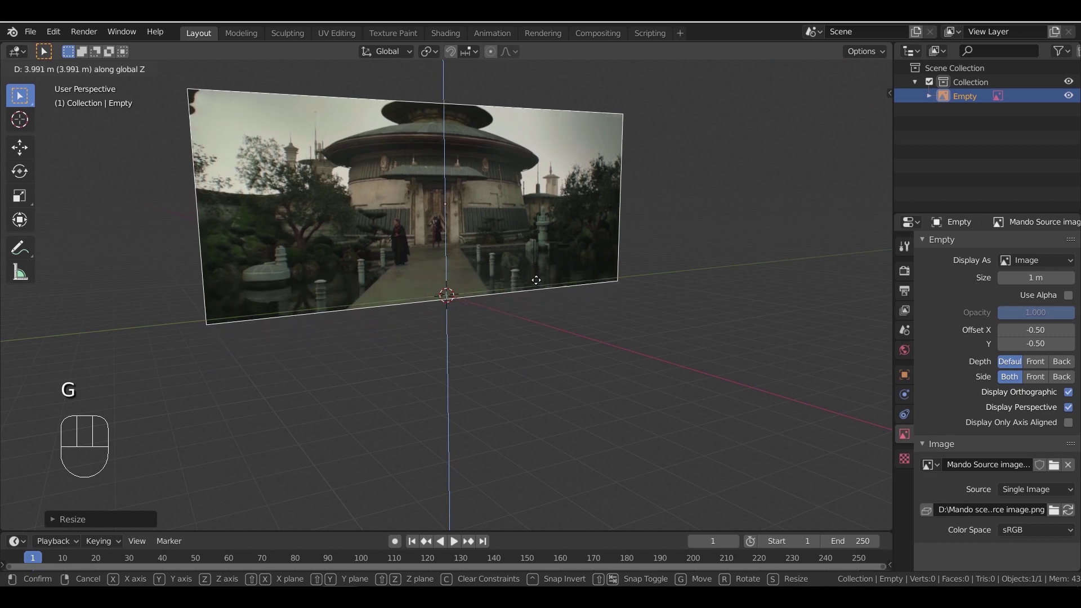
click(536, 274)
key(g)
key(x)
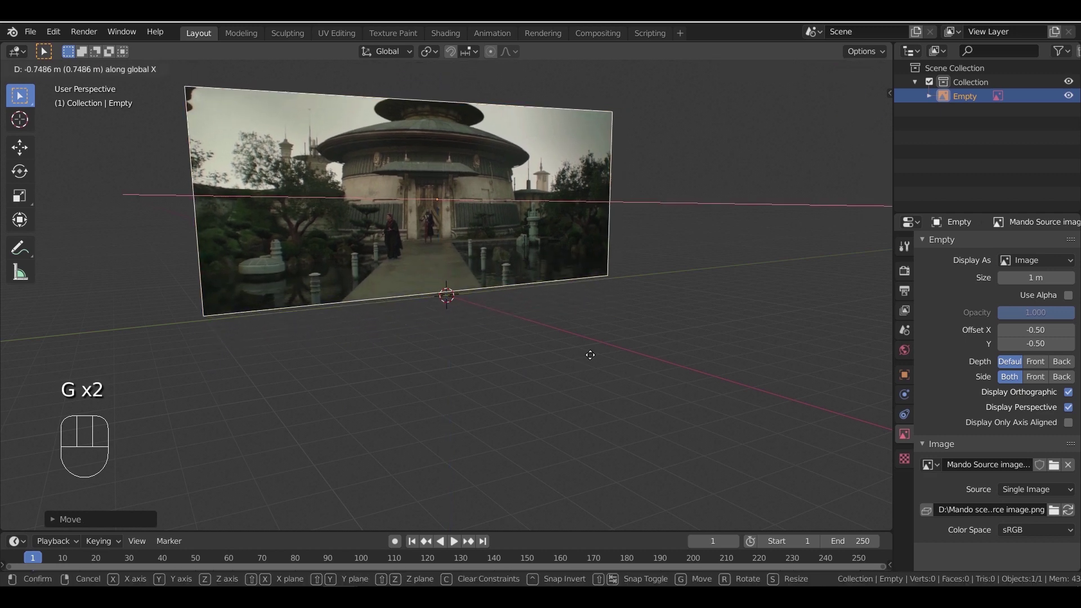
click(517, 334)
Add a mesh cylinder at the world origin in front of the reference image
middle_drag(519, 343, 490, 315)
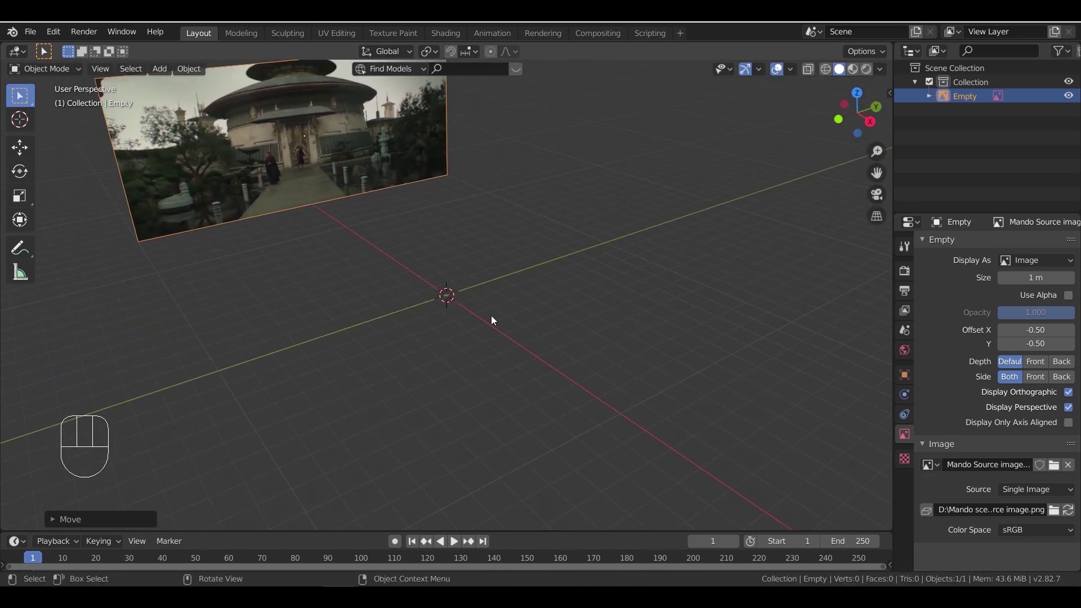
key(shift+a)
mouse_move(468, 165)
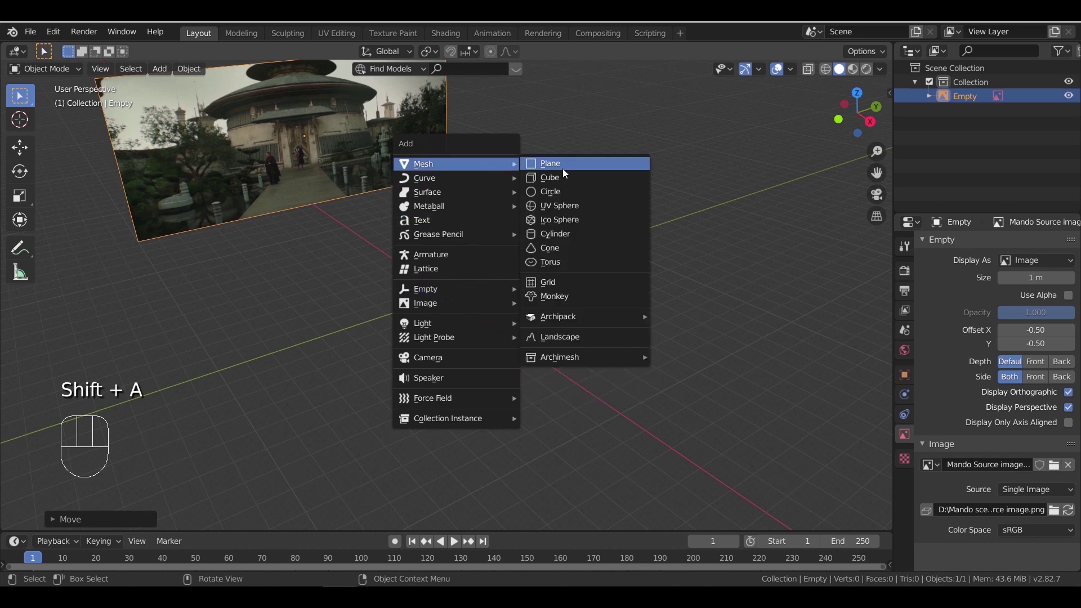
click(575, 233)
middle_drag(559, 321, 555, 307)
scroll(518, 321, up, 2)
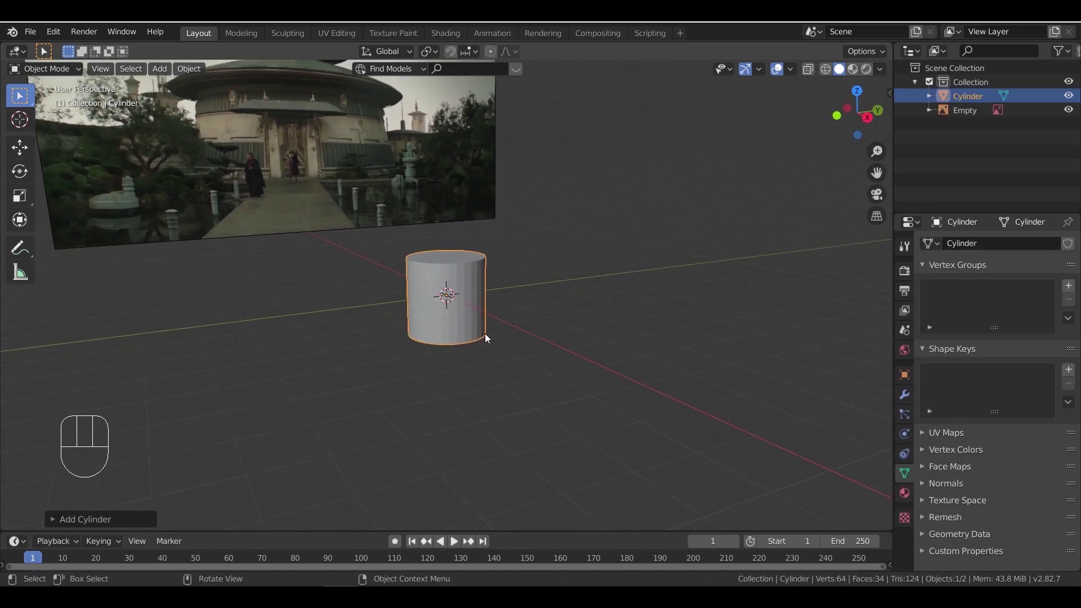
Set the new cylinder to 64 vertices, a radius of 9 m and a depth of 6 m
click(89, 518)
click(205, 352)
text(6)
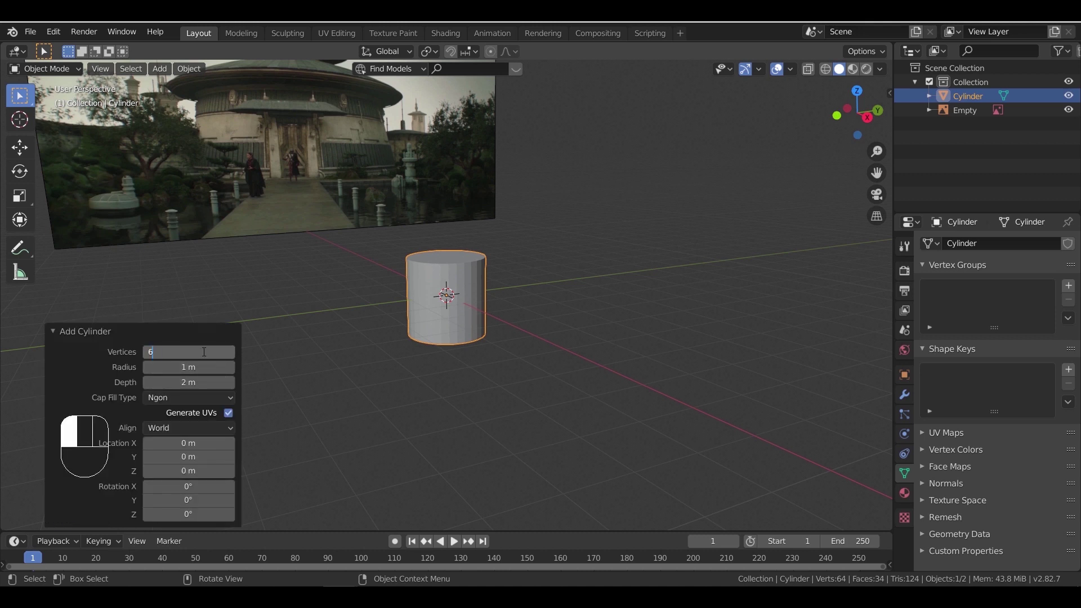
text(4)
key(Tab)
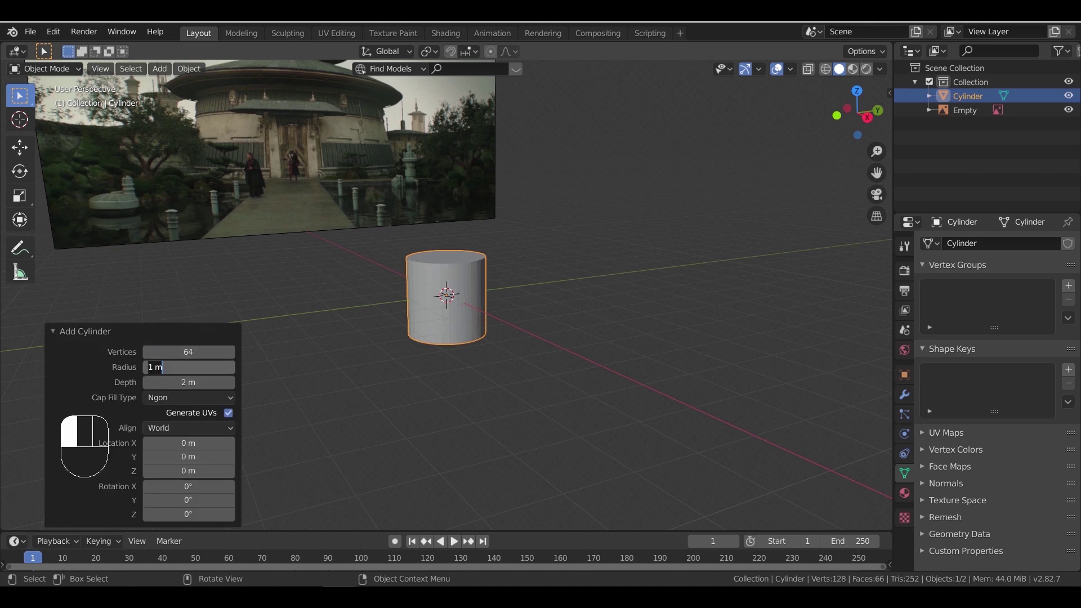
text(9)
key(Return)
click(205, 382)
text(6)
key(Return)
Set the cylinder's depth to 7 m
scroll(441, 325, down, 2)
scroll(440, 325, down, 3)
middle_drag(517, 363, 529, 360)
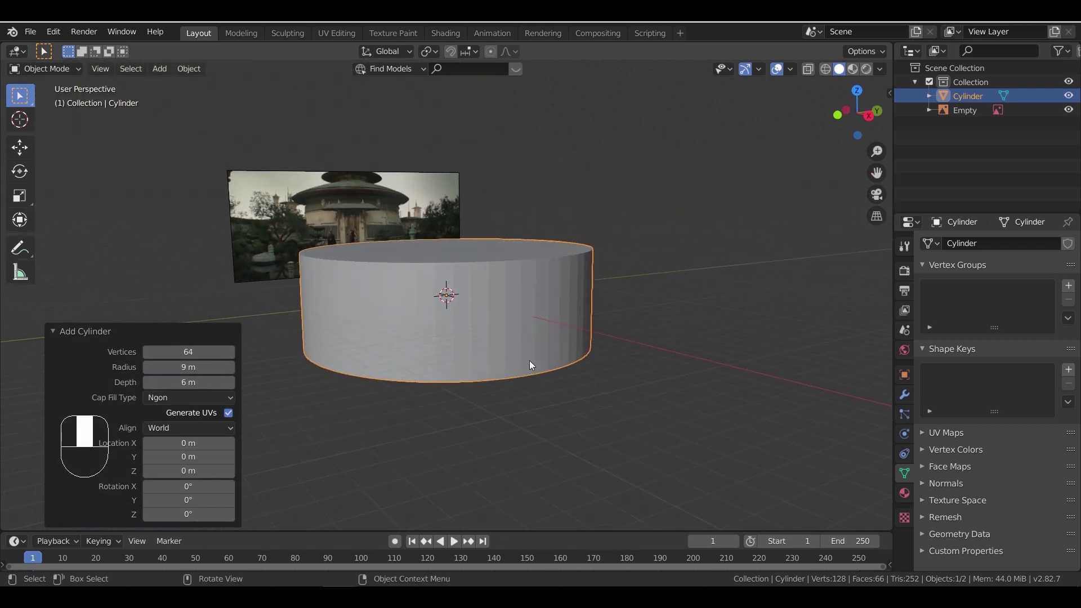
click(224, 380)
text(7)
key(Return)
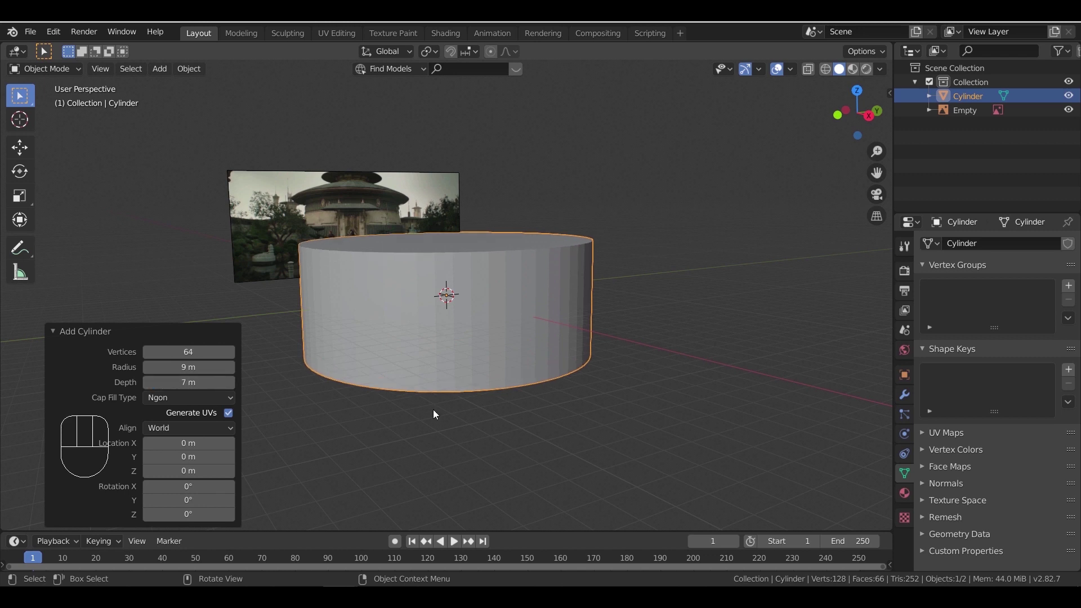
Move the cylinder up about 3.5 m along Z so its base rests on the ground grid
middle_drag(509, 407, 523, 402)
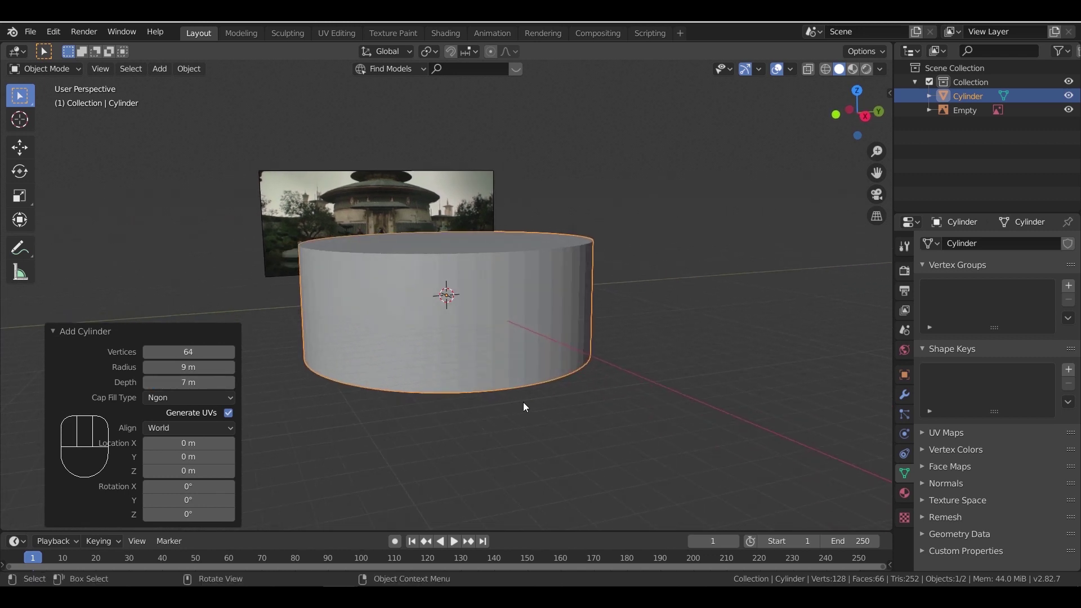
key(g)
key(z)
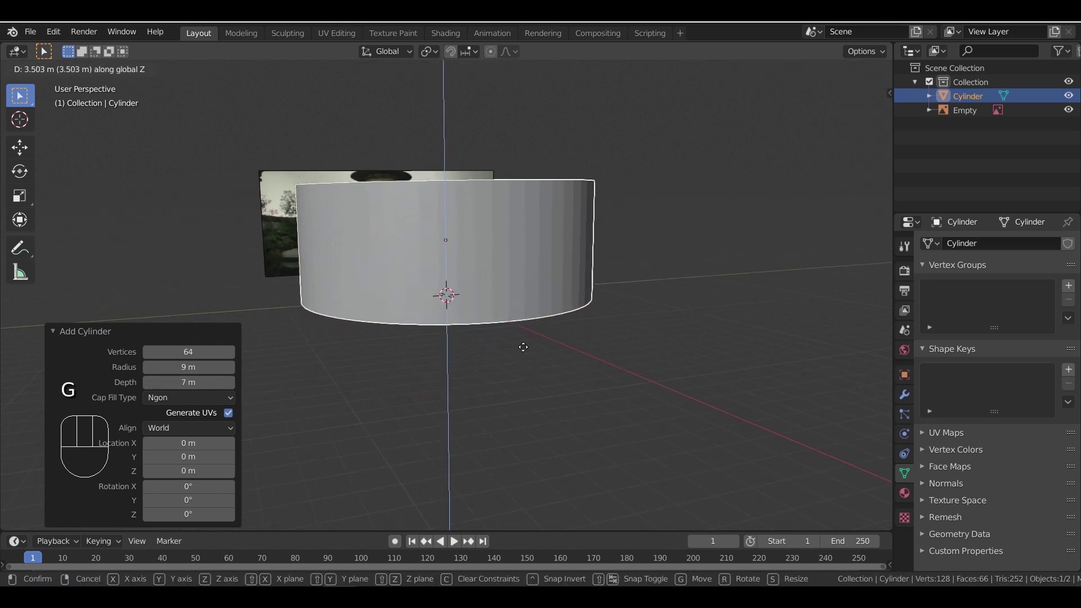
click(523, 347)
Move the reference image sideways along the positive Y axis, out from behind the cylinder
middle_drag(535, 349, 518, 325)
scroll(482, 334, up, 2)
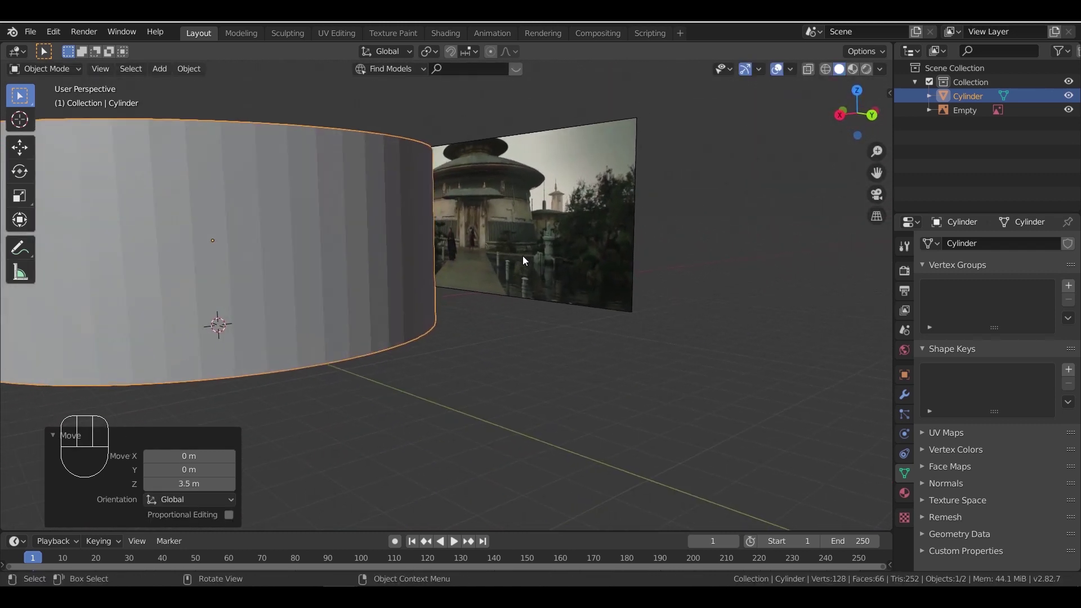
click(542, 278)
key(g)
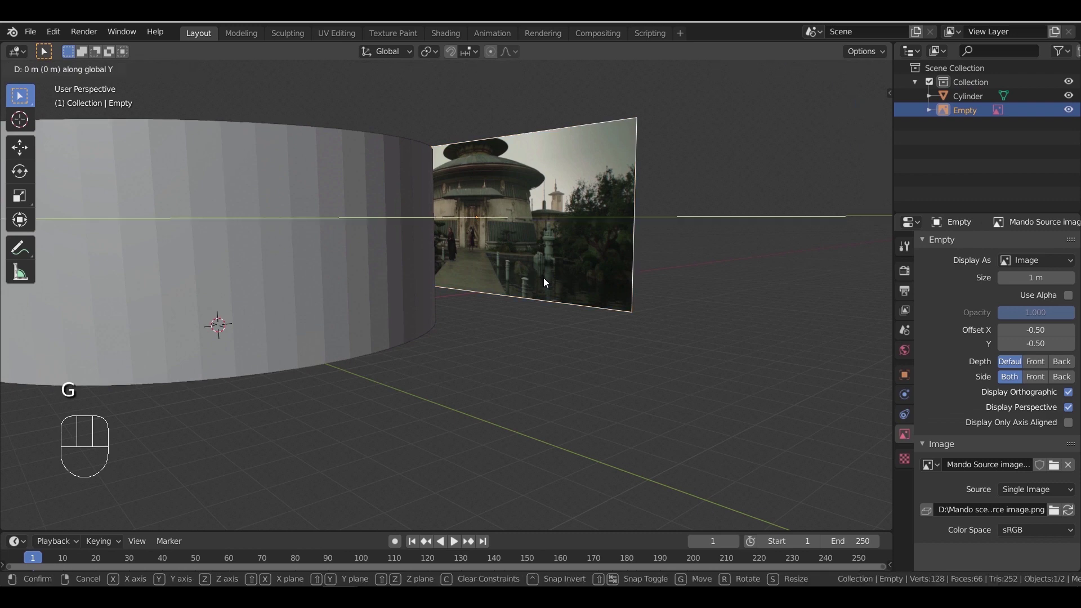
key(y)
click(610, 332)
Scale the reference image up uniformly by about 1.858 and inspect the temple building in it
scroll(610, 332, down, 4)
key(s)
click(696, 391)
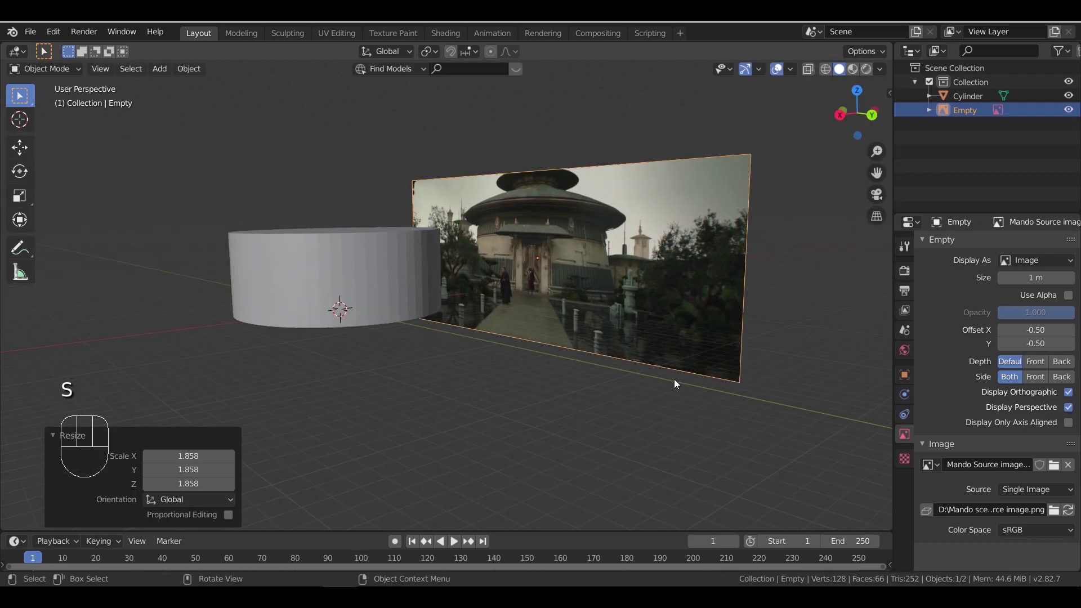
scroll(671, 359, up, 5)
shift+middle_drag(671, 359, 453, 424)
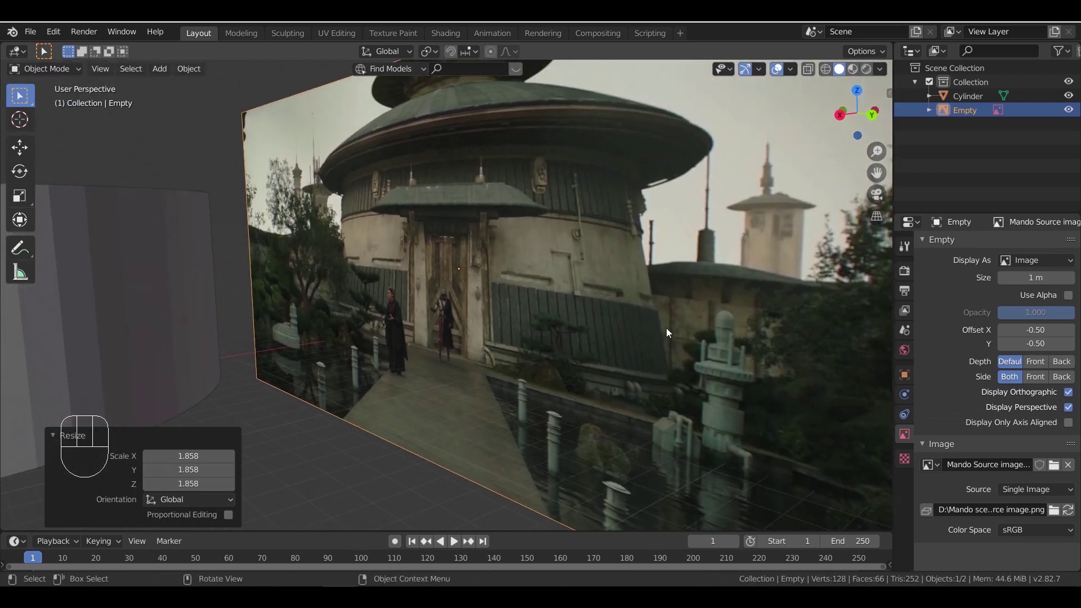
Scale the cylinder's top face down to about 0.857 to taper the walls inward
scroll(664, 318, down, 6)
scroll(367, 326, up, 1)
click(235, 315)
key(Tab)
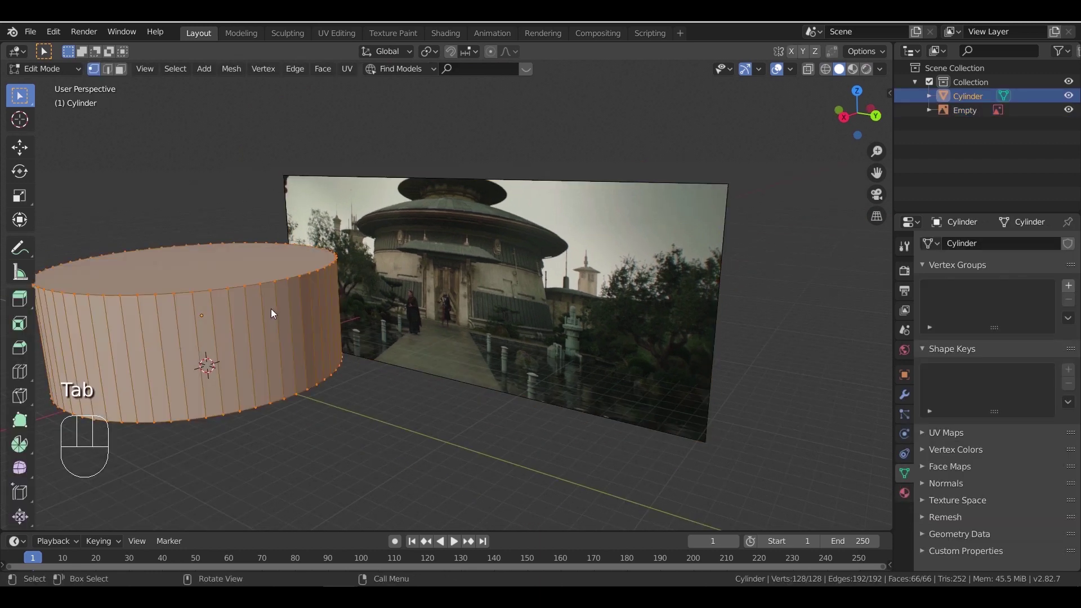
click(120, 70)
click(255, 276)
middle_drag(342, 347, 340, 338)
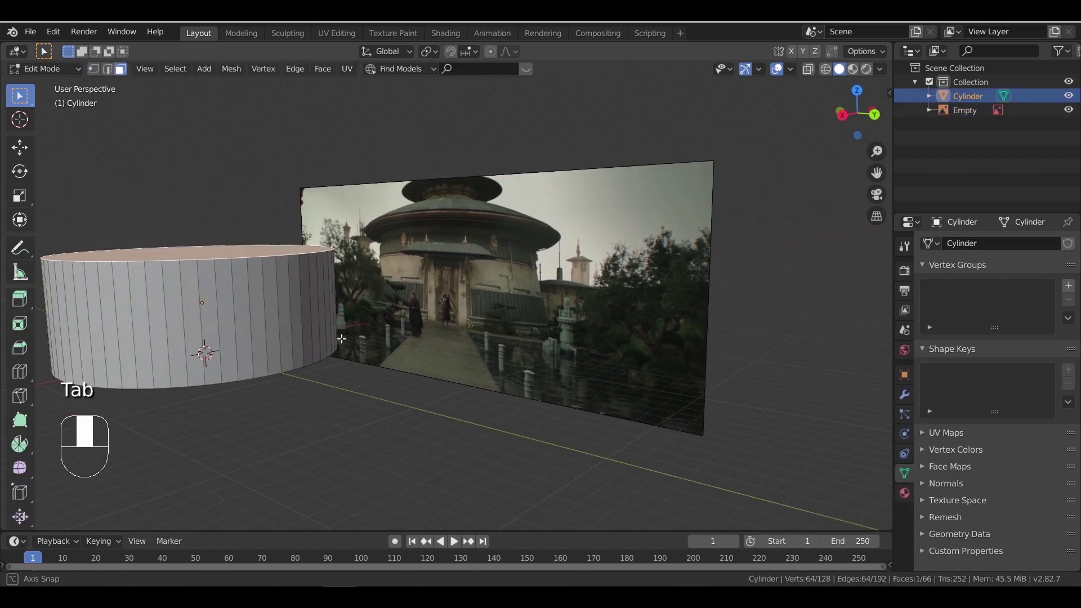
key(s)
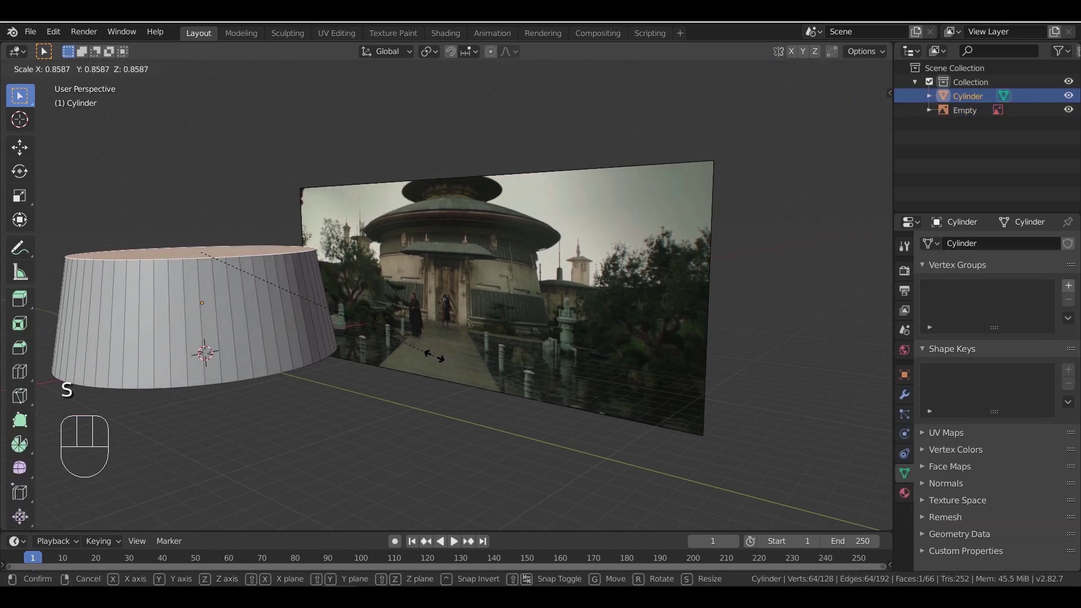
click(434, 356)
Compare the taper with the reference in right orthographic view and shrink the top face by about 0.971
key(KP_3)
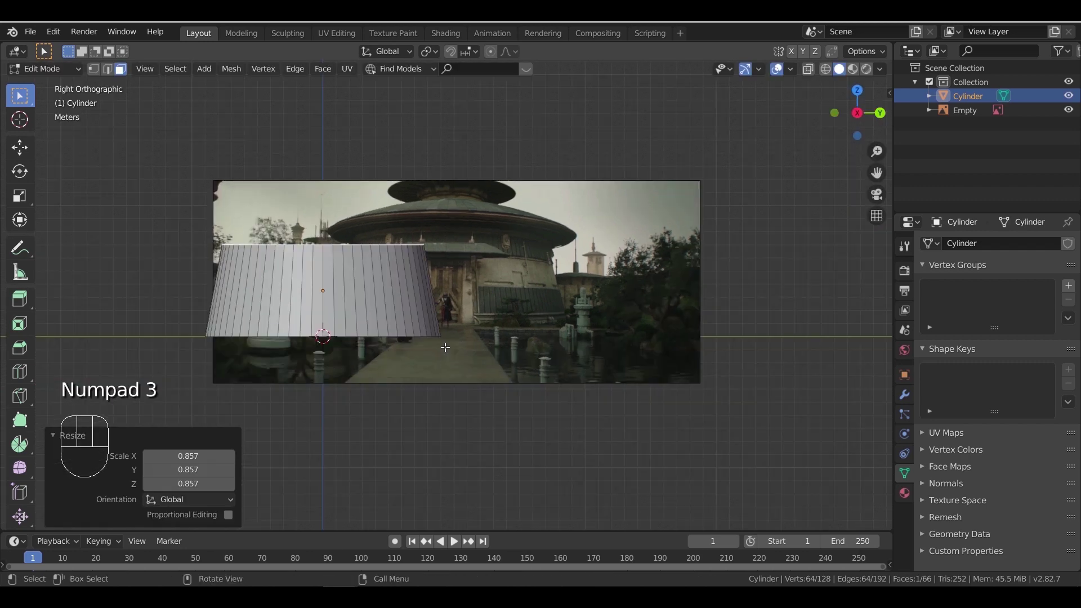
scroll(444, 347, up, 3)
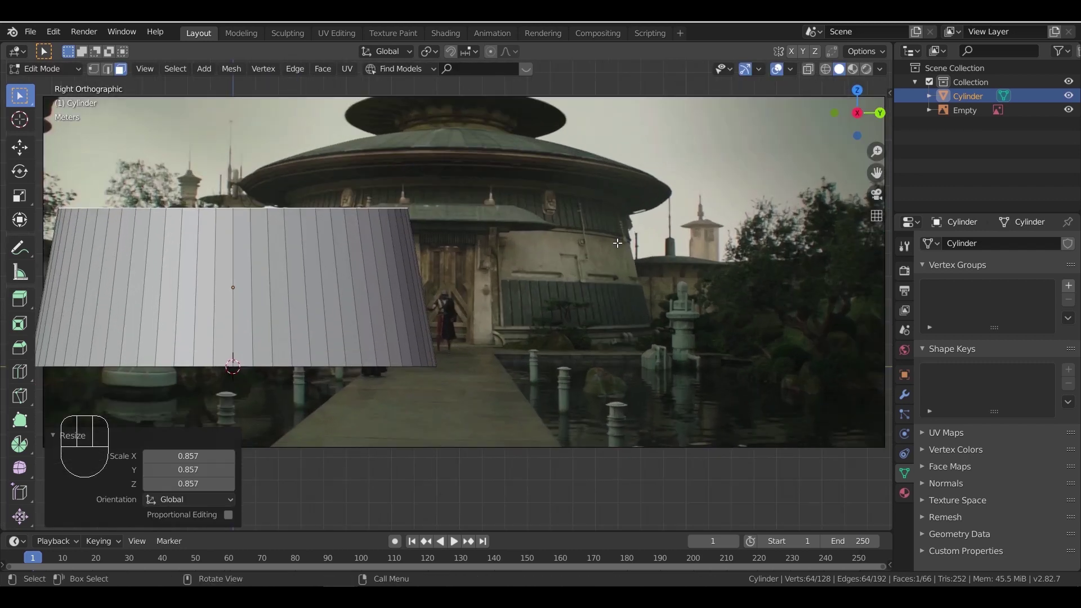
key(s)
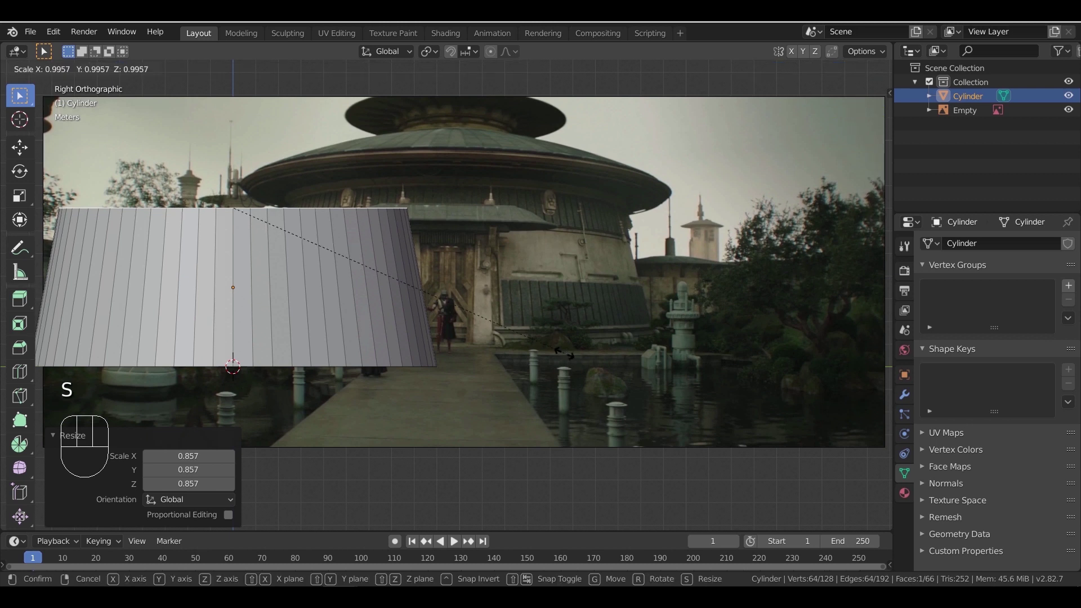
click(554, 352)
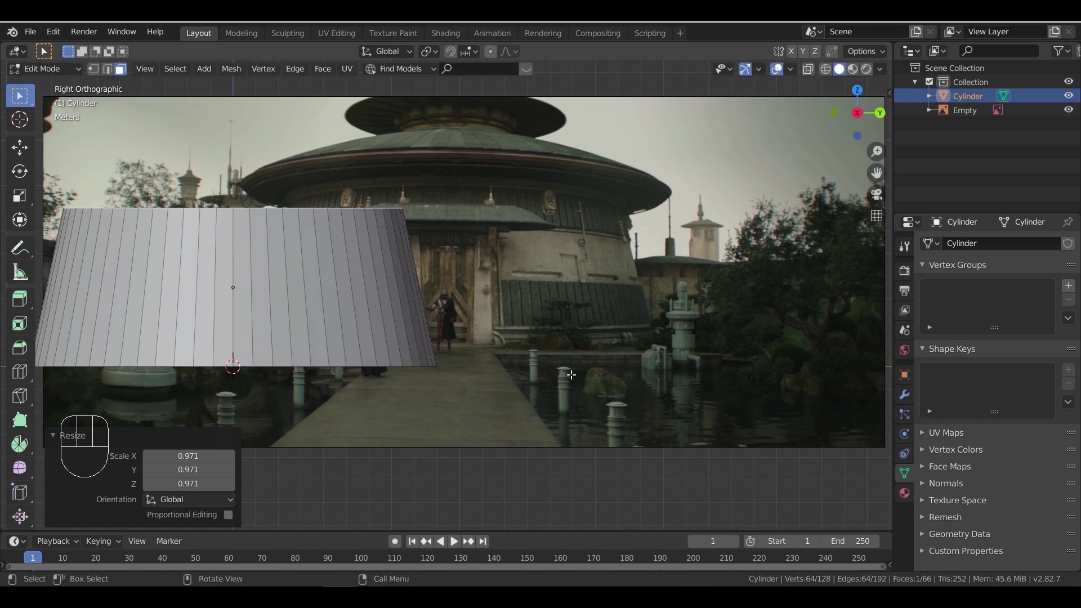
Add one horizontal loop cut around the cylinder wall and slide it close to the base, at a factor of about 0.686
shift+middle_drag(430, 329, 478, 333)
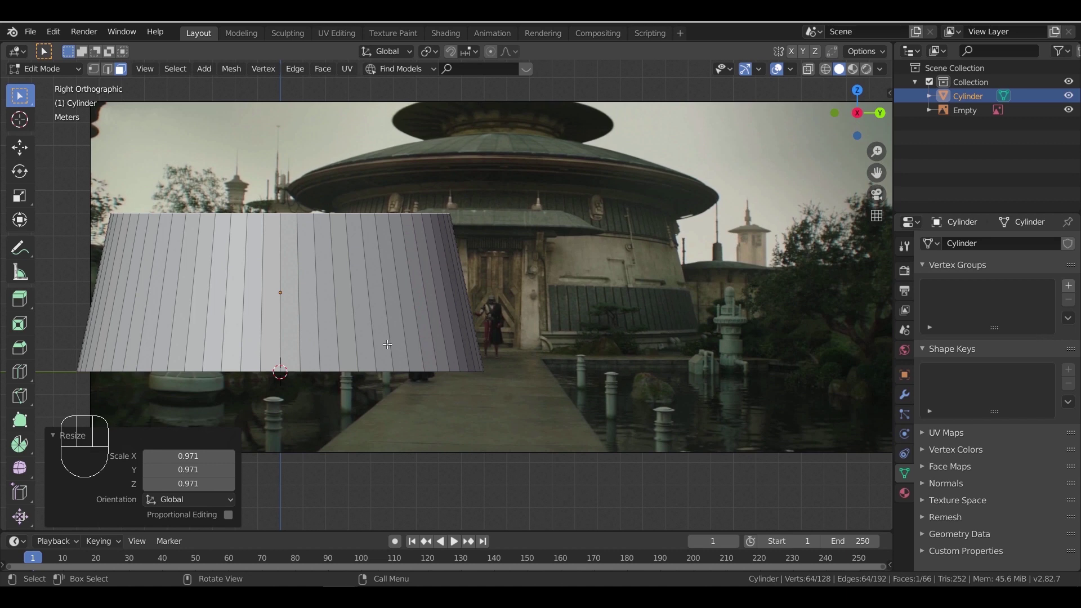
key(Tab)
key(Tab)
key(ctrl+r)
click(427, 306)
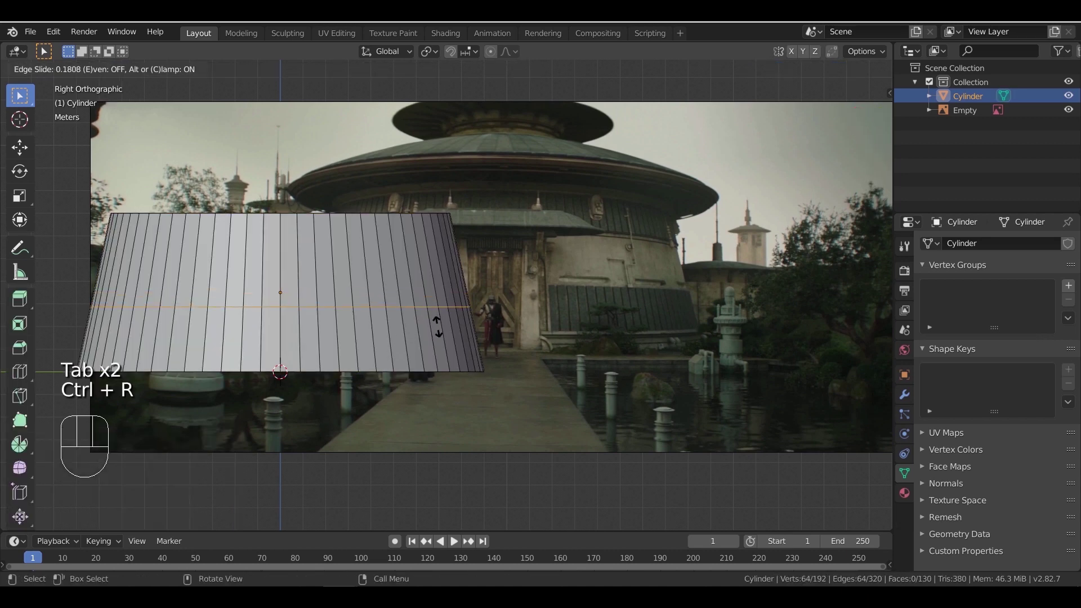
click(504, 338)
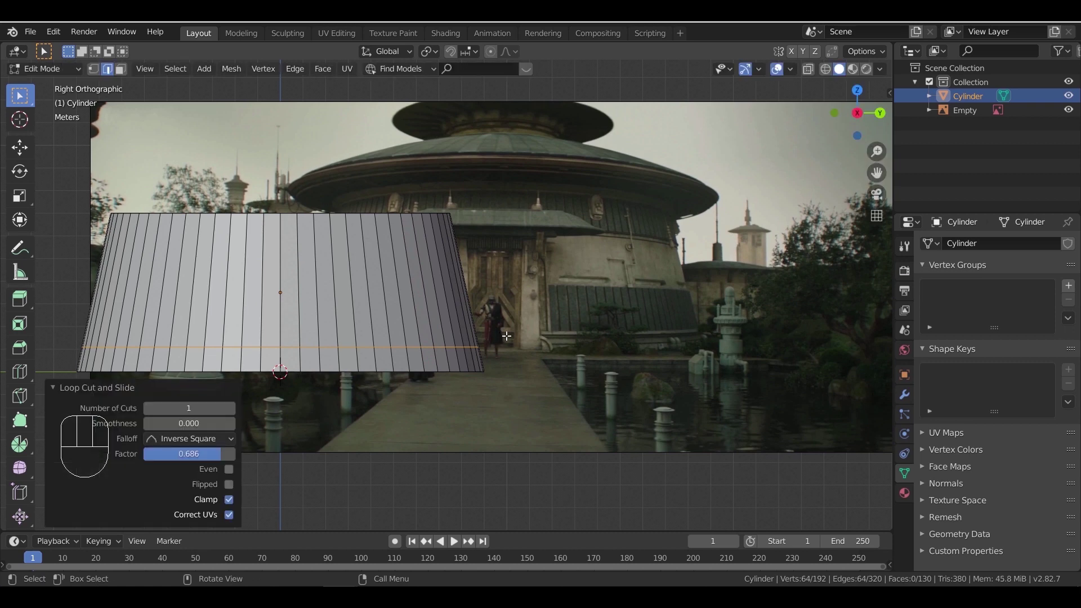
Move the reference image down about 0.969 m along Z to line its building base up with the cylinder's
key(Tab)
click(558, 339)
key(g)
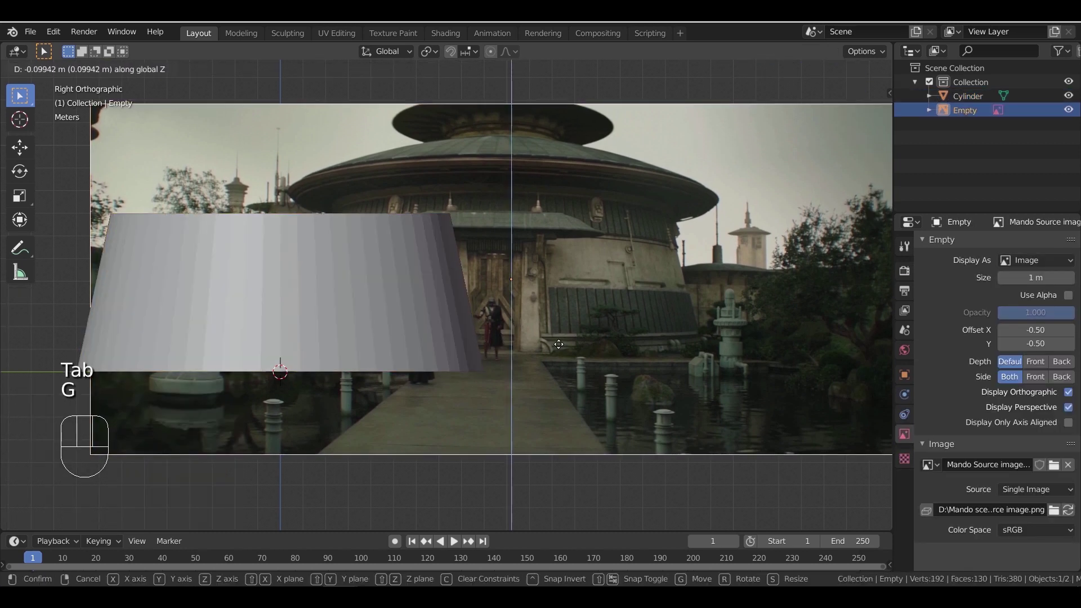
click(560, 360)
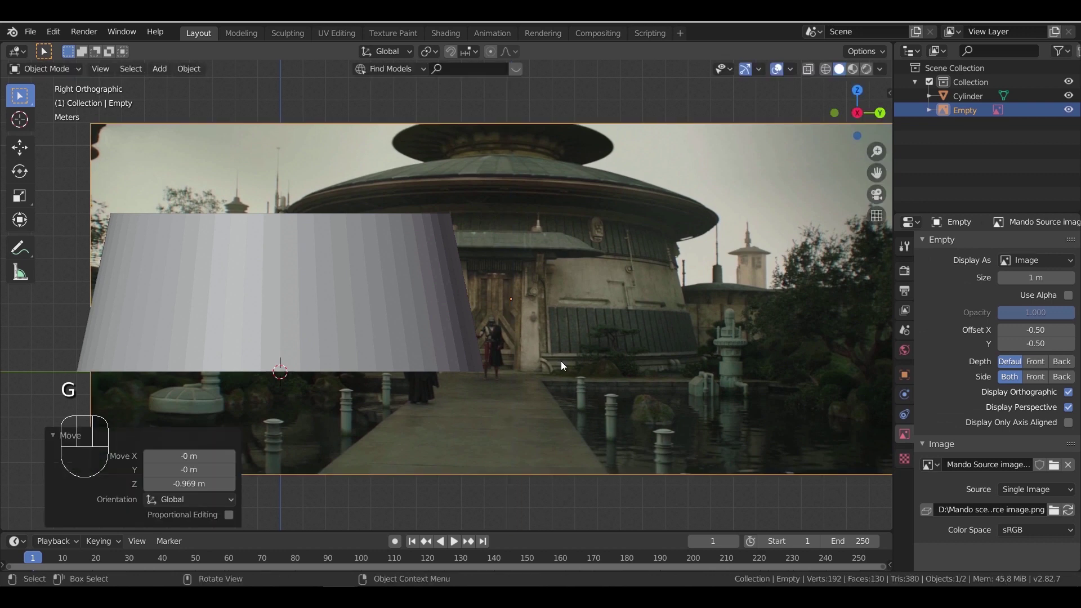
Scale the whole cylinder up uniformly by about 1.117 and reopen its mesh for editing
click(437, 300)
key(s)
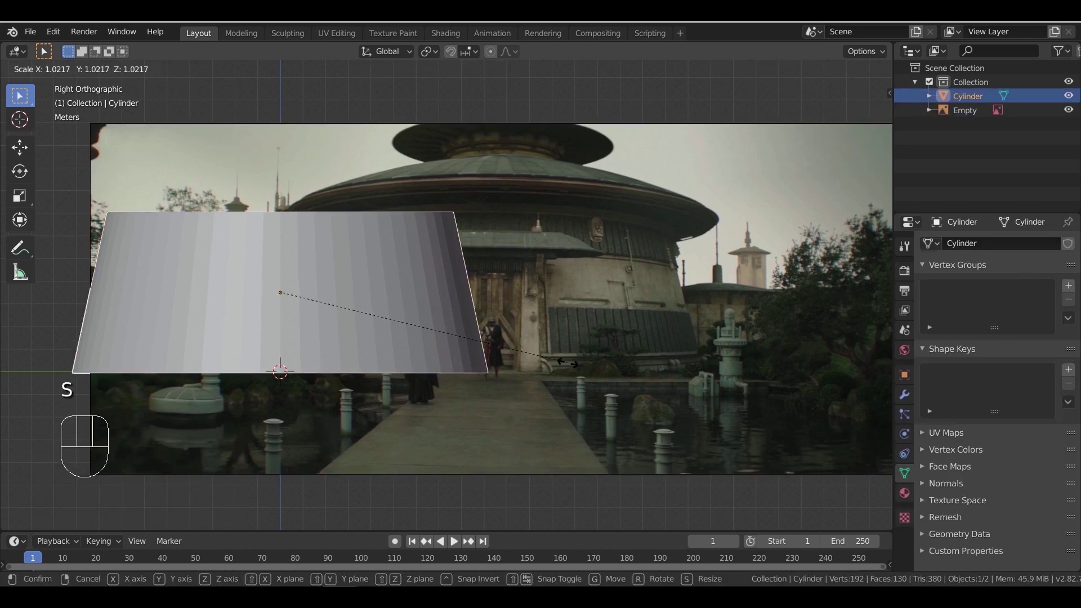
click(526, 346)
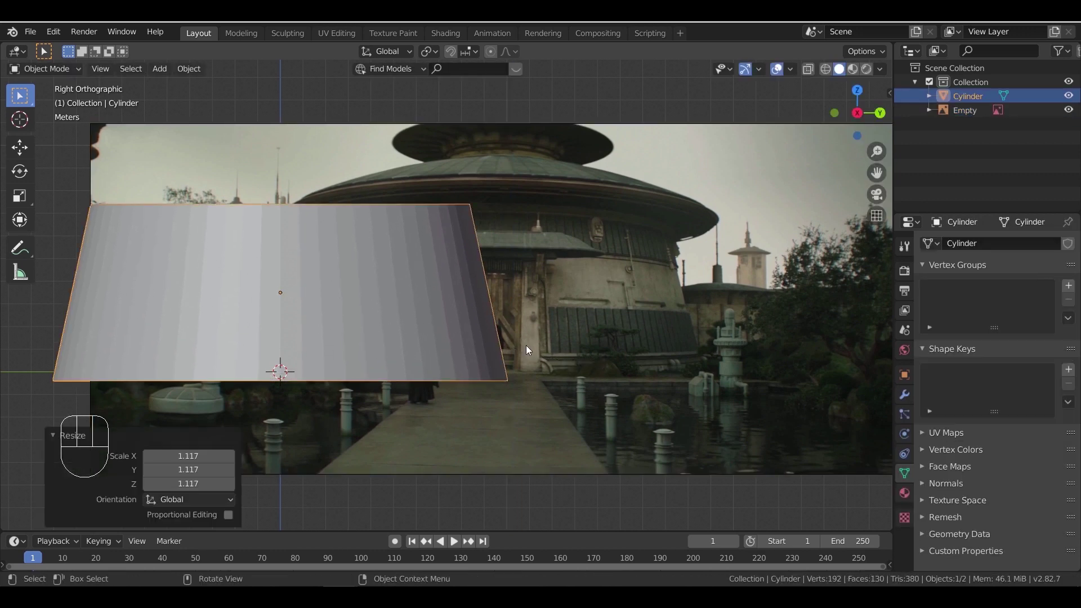
key(Tab)
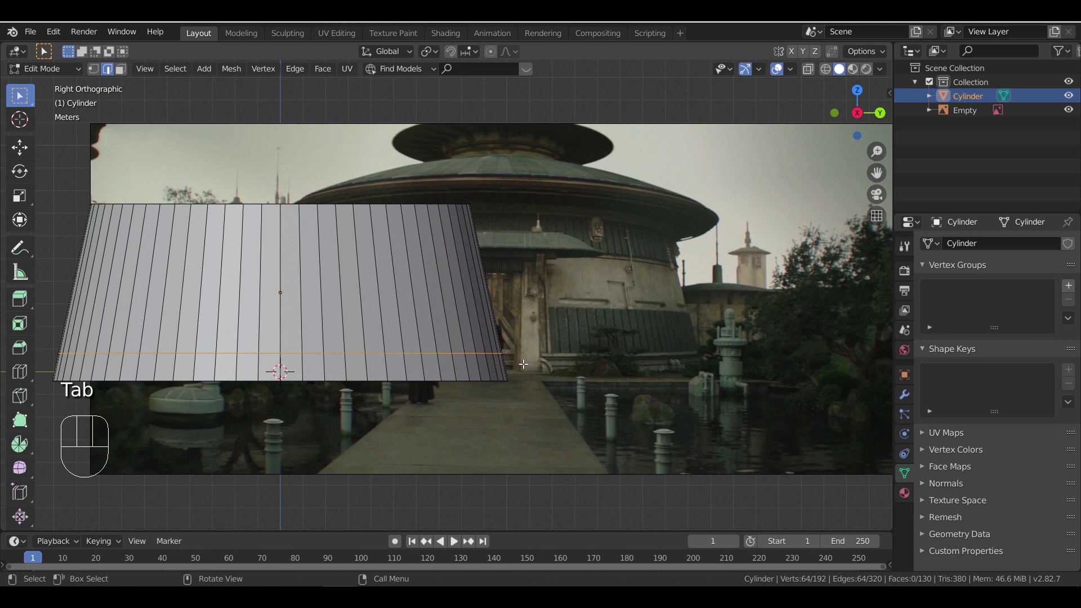
Add three horizontal loop cuts to the cylinder wall, sliding them to factors of about 0.362, -0.246 and -0.567, the last near its top edge
key(ctrl+r)
click(486, 279)
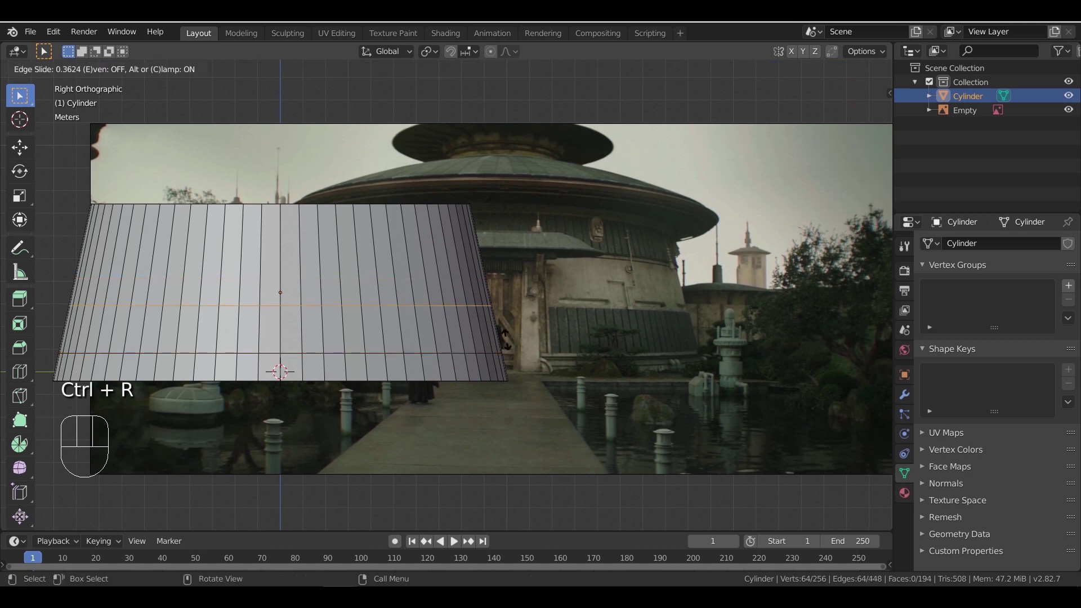
click(504, 337)
key(ctrl+r)
click(479, 247)
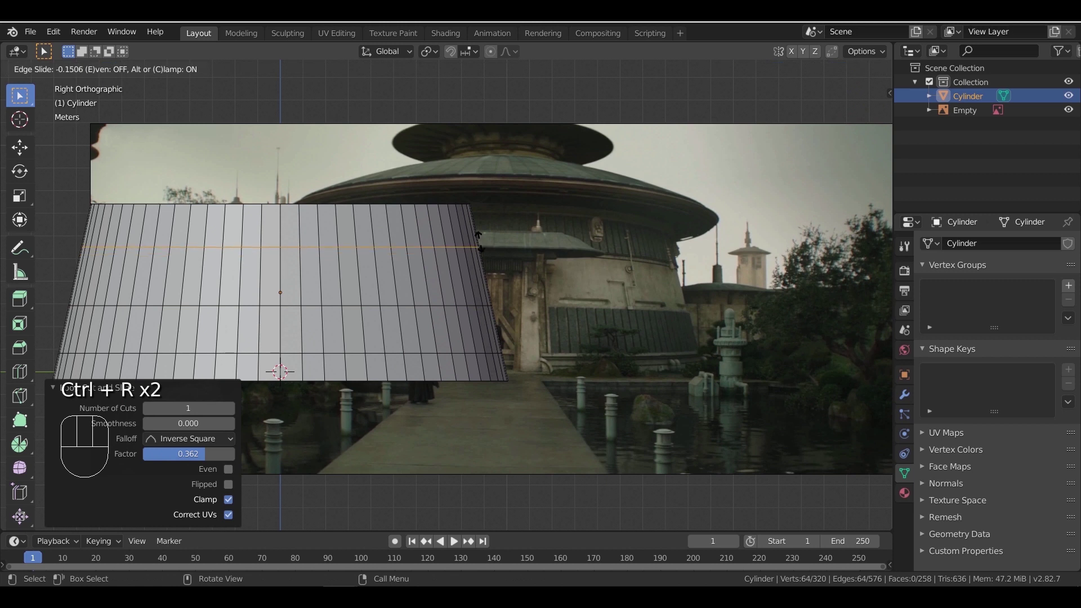
click(479, 236)
key(ctrl+r)
click(478, 220)
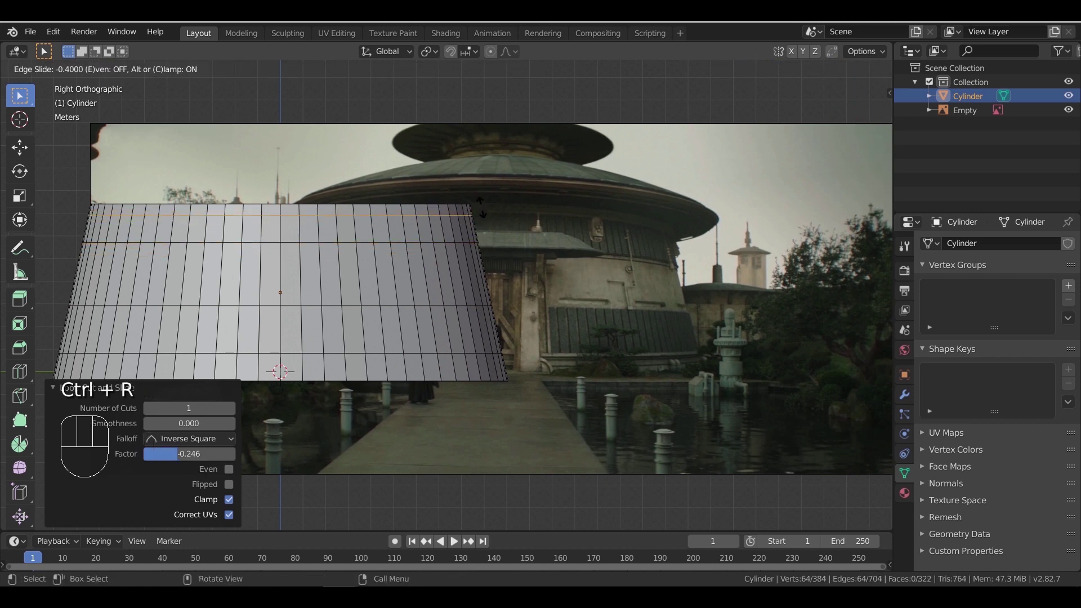
click(477, 213)
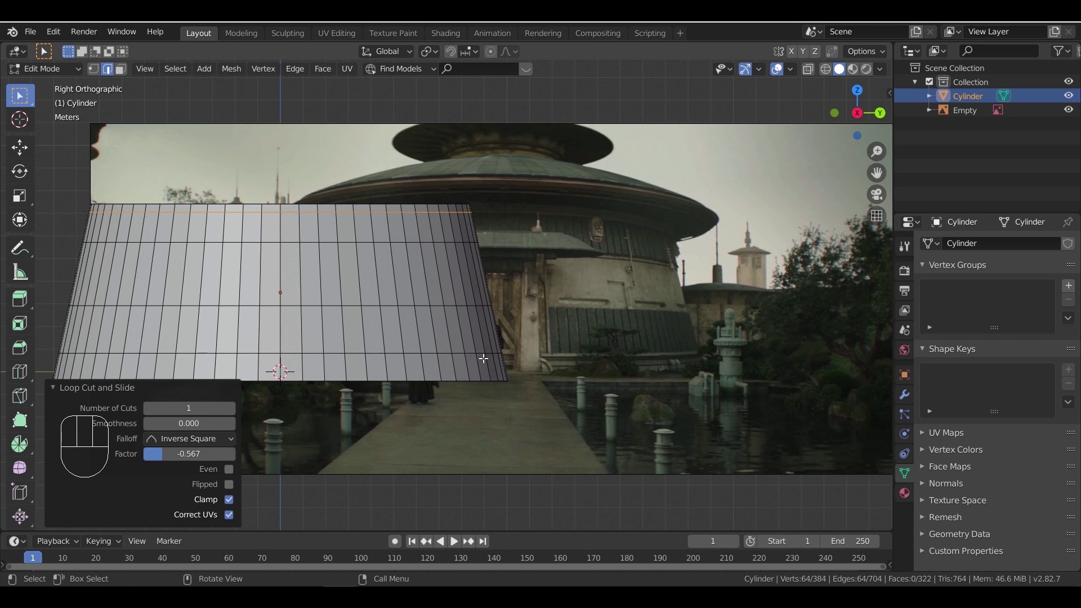
Extrude the cylinder's top face up about 0.153 m and scale it outward by about 1.179 to form an overhanging rim
scroll(483, 359, down, 1)
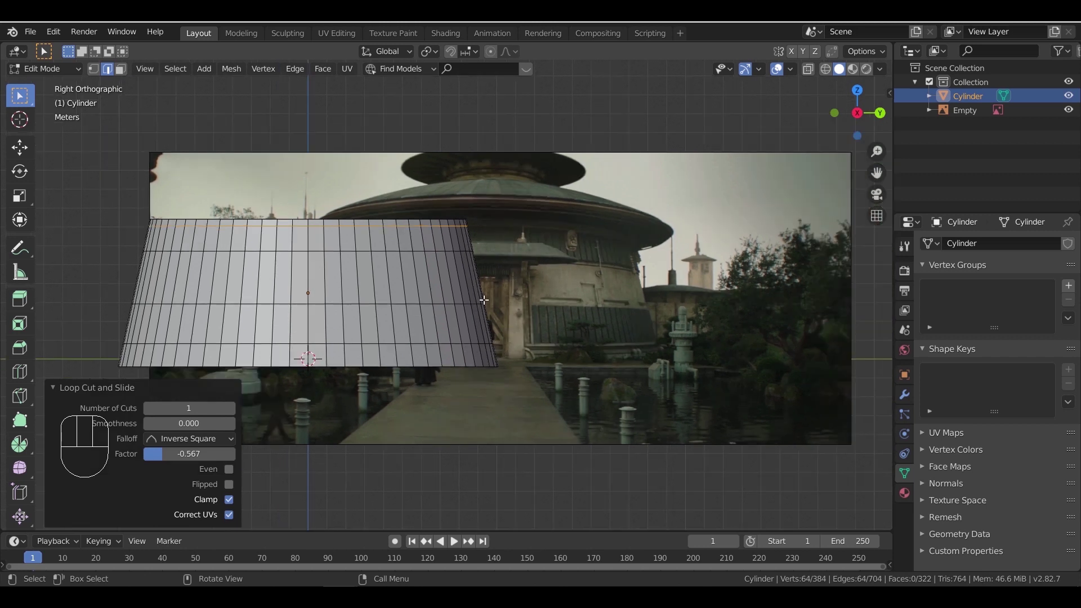
middle_drag(393, 252, 458, 279)
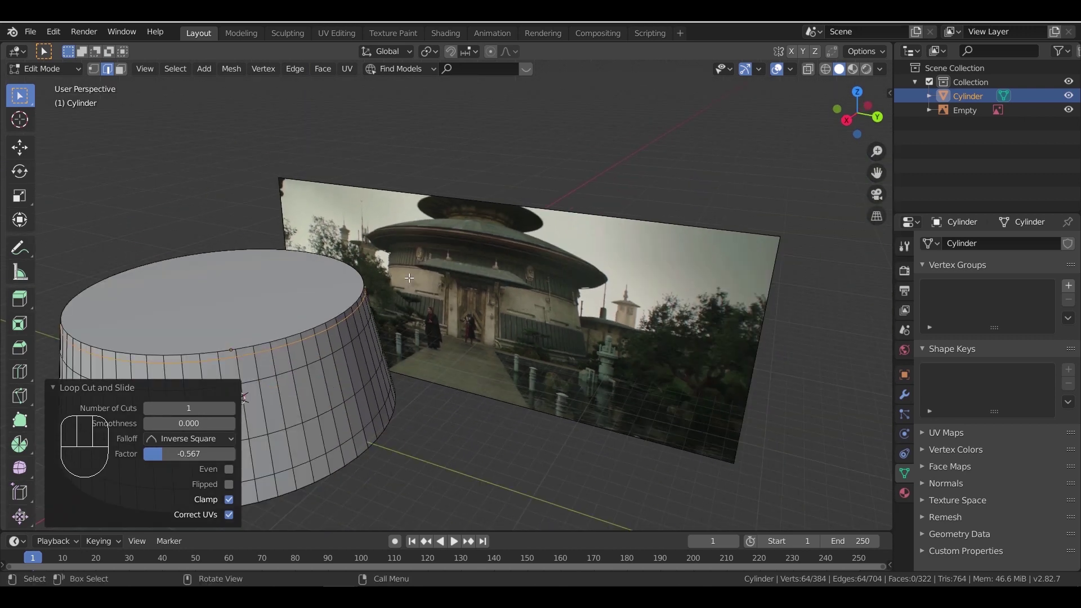
click(120, 69)
click(283, 255)
middle_drag(338, 342, 478, 278)
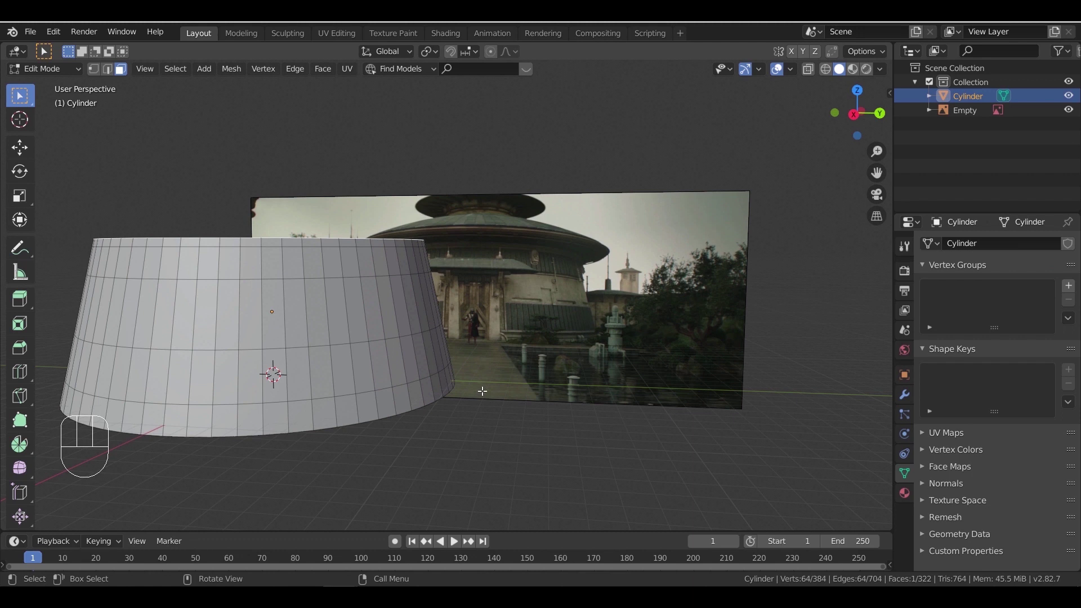
key(e)
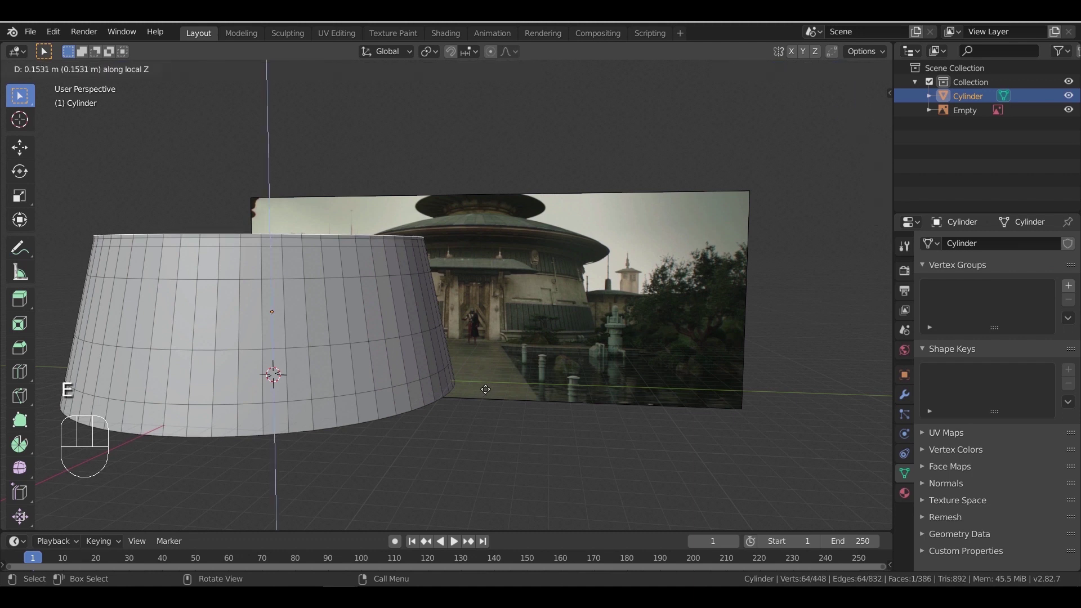
click(485, 389)
key(s)
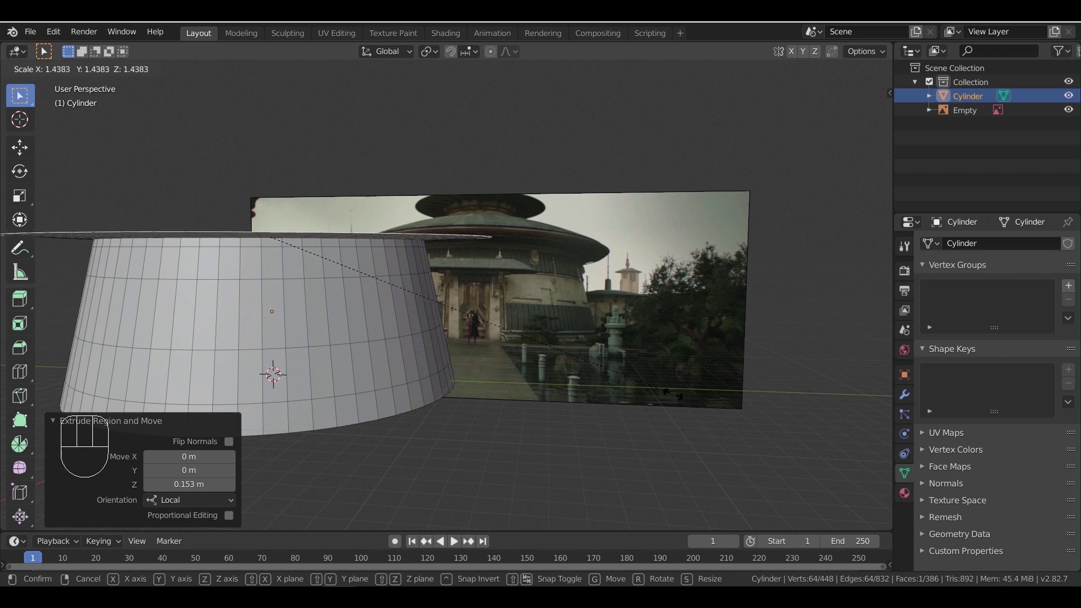
click(592, 385)
Extrude the rim's top face up about 0.144 m, then extrude it in place and scale it outward by about 1.047
middle_drag(521, 319, 483, 313)
scroll(482, 314, up, 3)
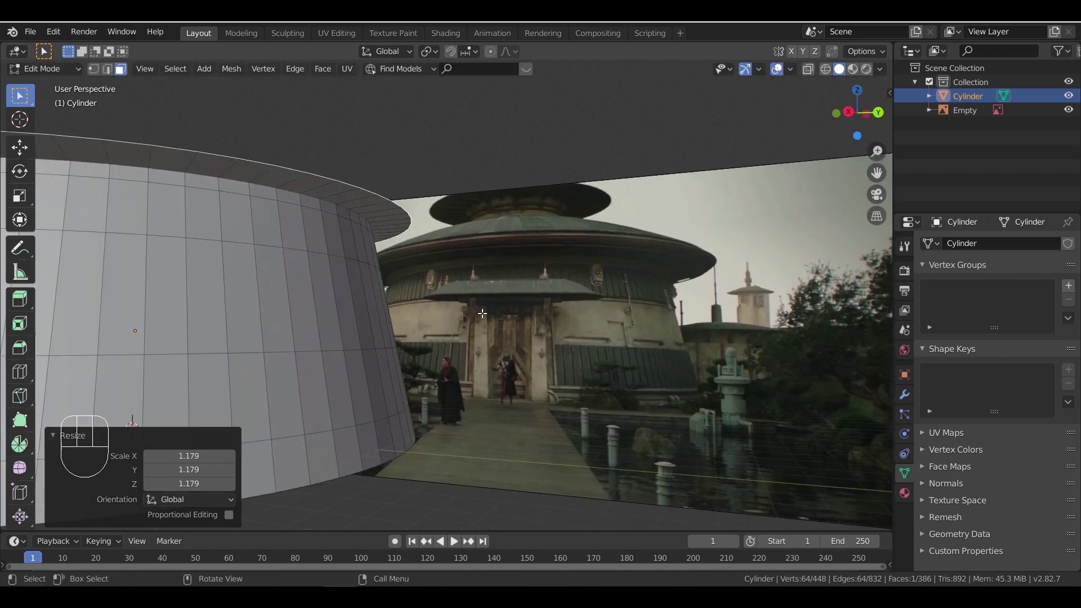
key(e)
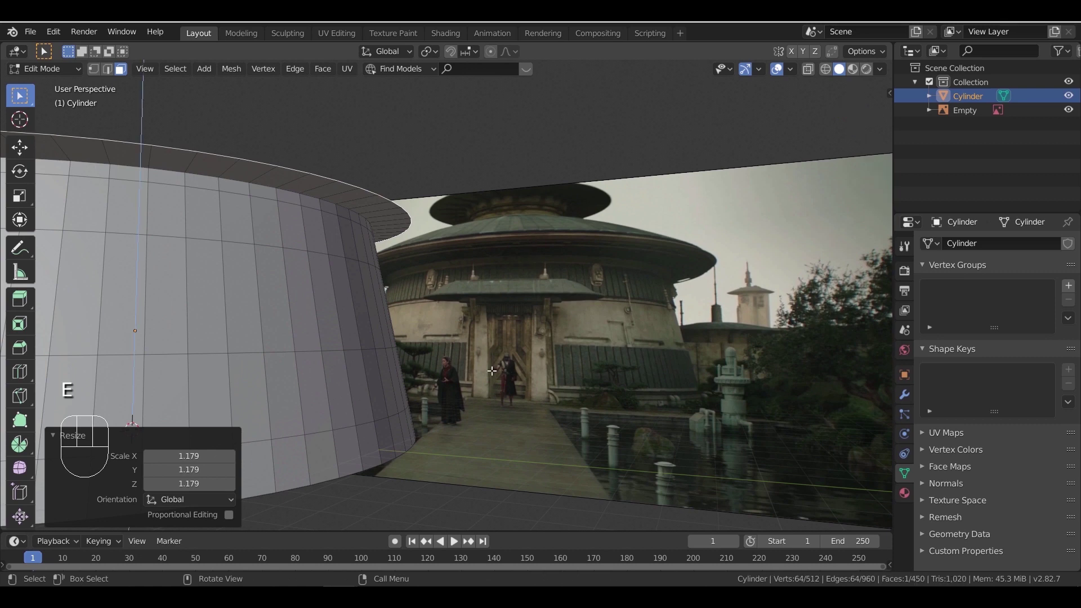
click(492, 366)
middle_drag(491, 367, 500, 381)
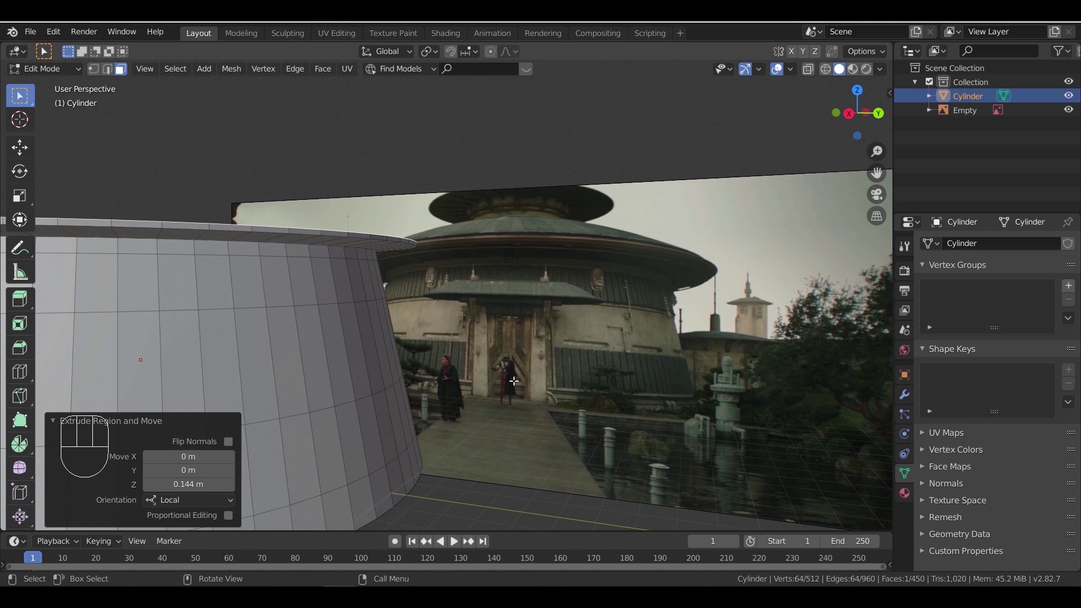
key(e)
right_click(513, 381)
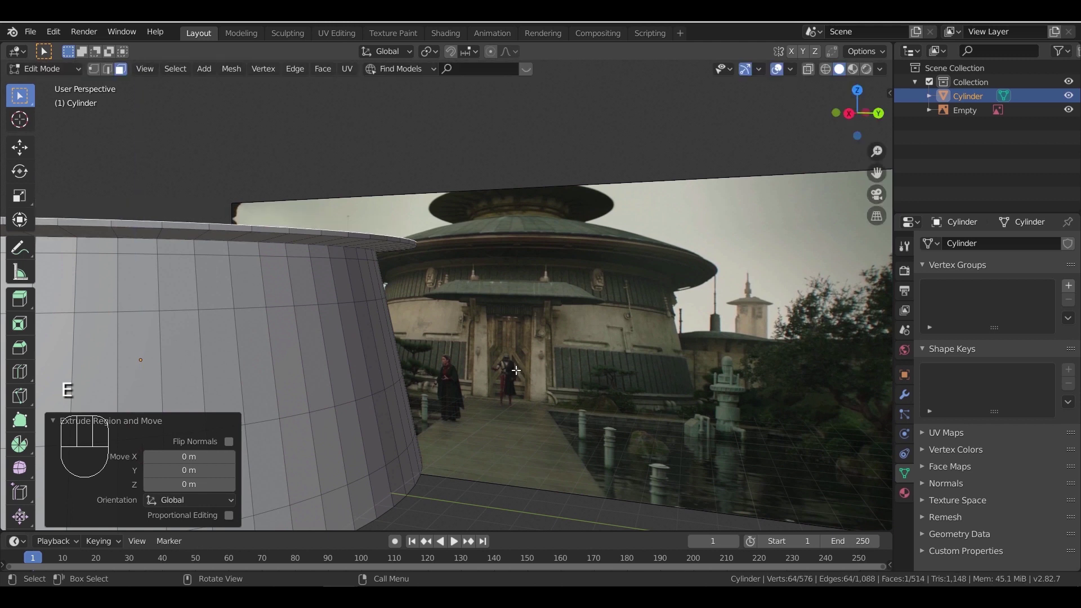
key(s)
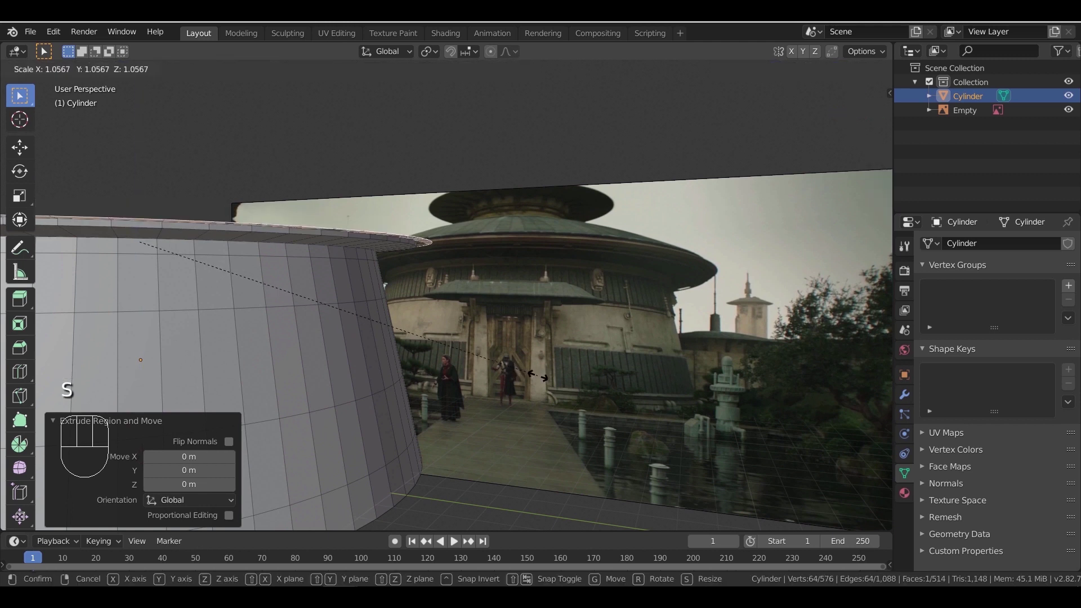
click(536, 374)
Extrude the rim's top face upward three times in a row, by about 0.101 m, 0.283 m and 0.303 m
key(e)
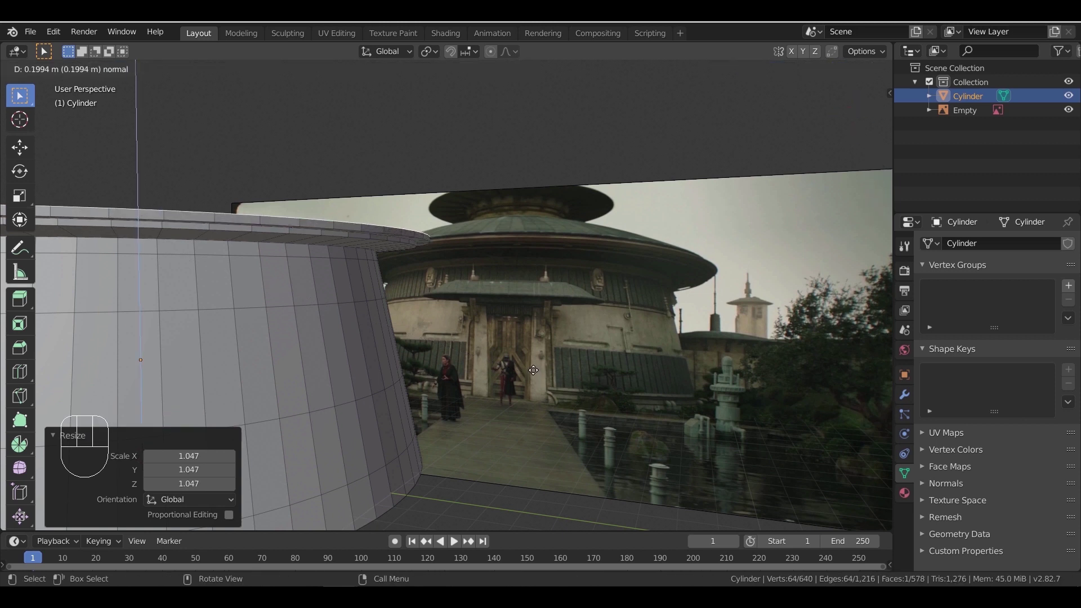
click(534, 372)
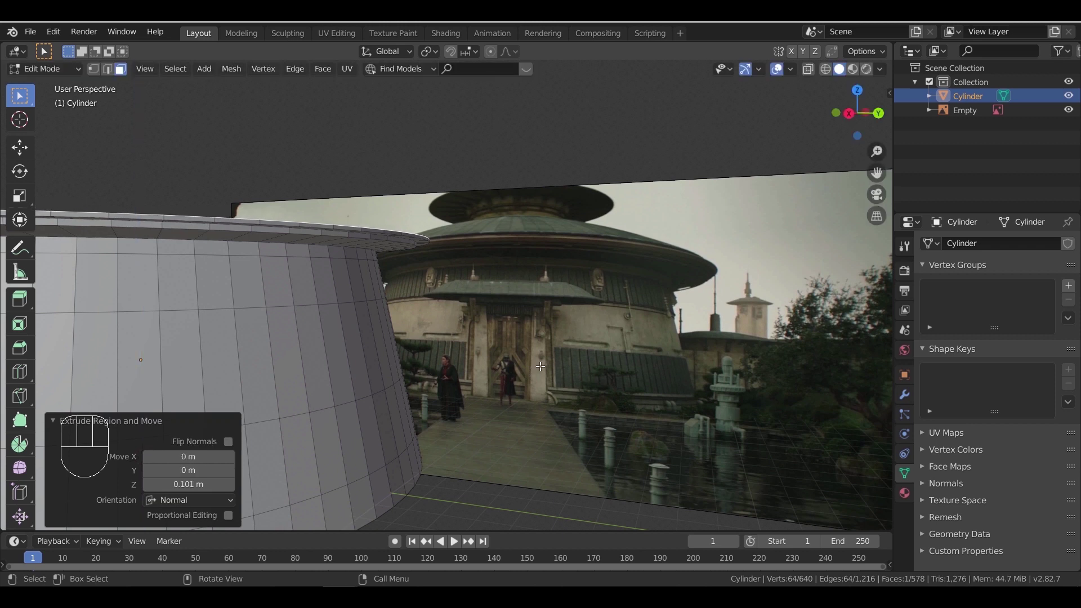
key(e)
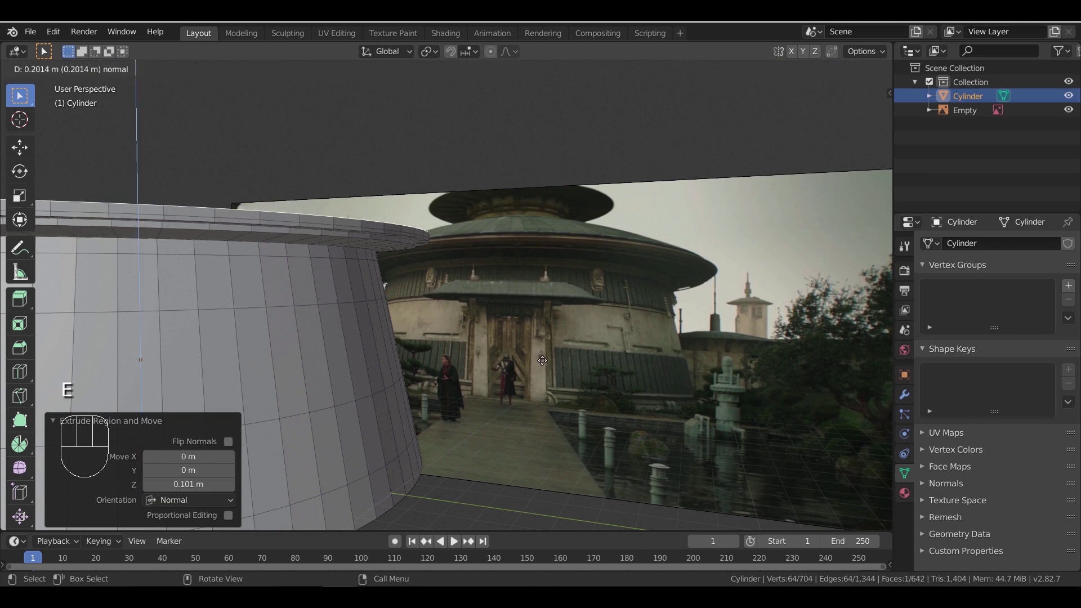
click(544, 358)
key(e)
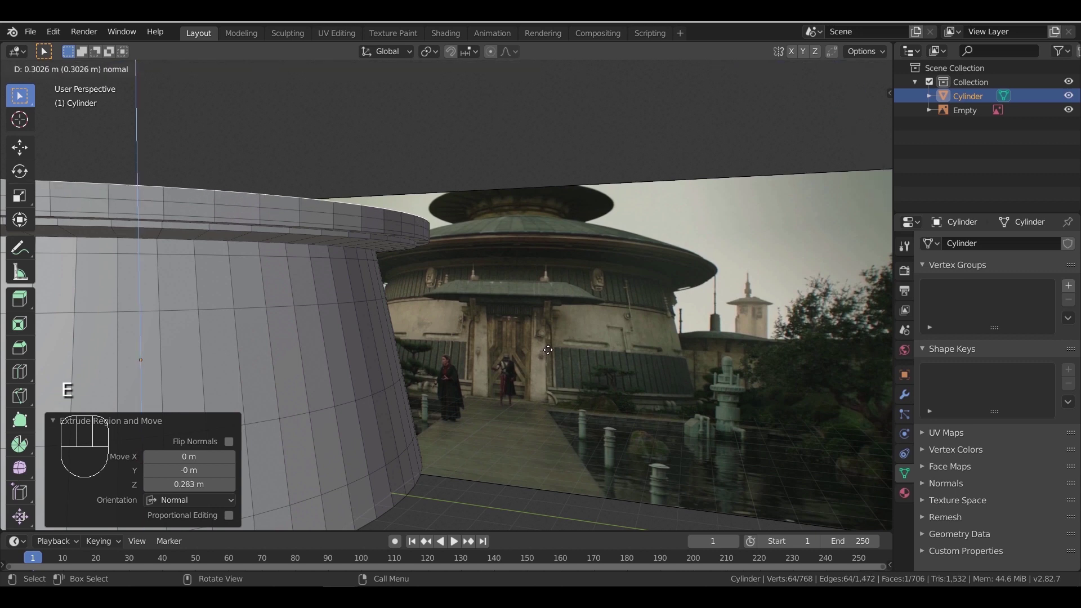
click(545, 350)
Scale the rim's top face to about 0.950 and lower it about 0.14 m along Z to slope the upper edge
scroll(529, 334, down, 3)
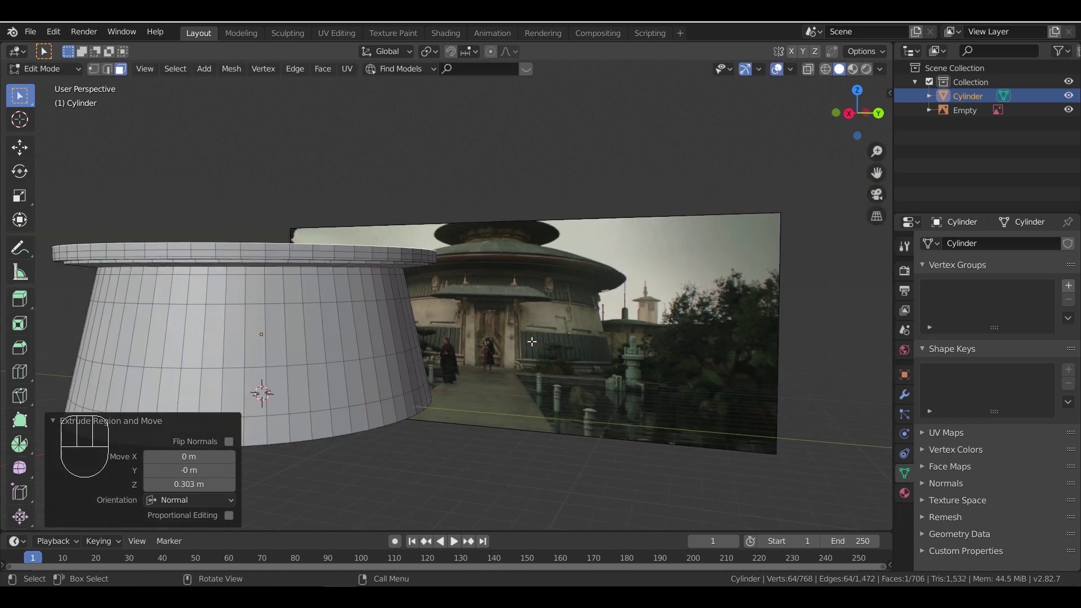
scroll(499, 327, up, 1)
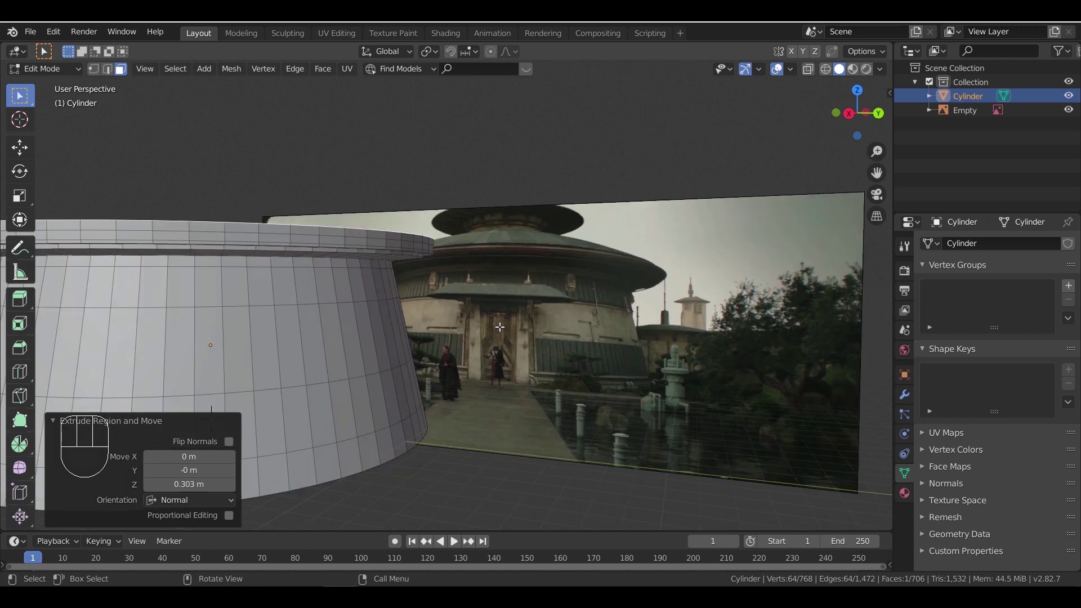
scroll(499, 327, up, 1)
key(s)
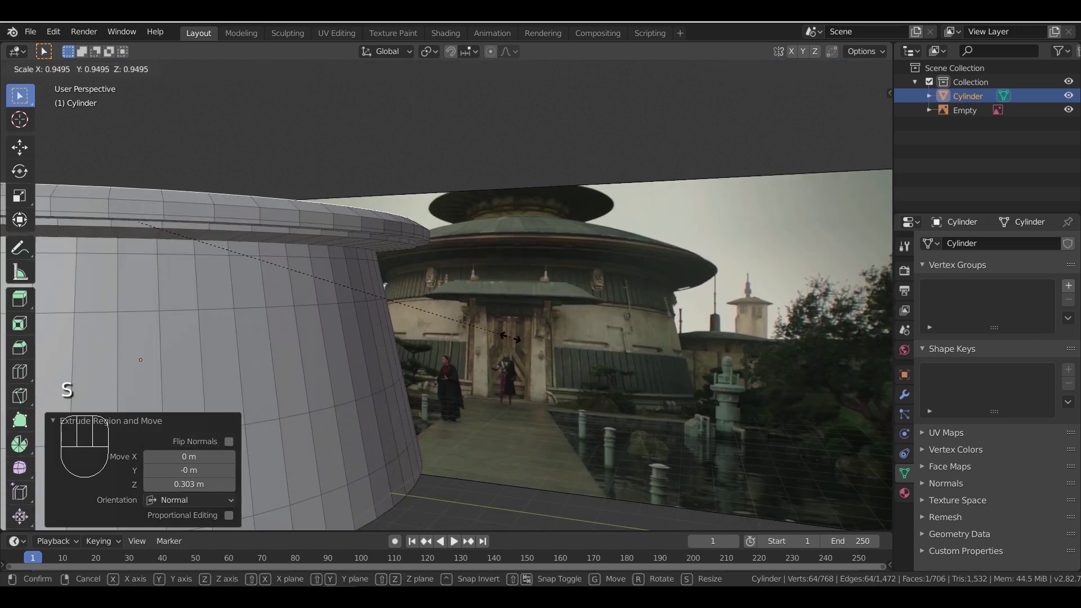
click(510, 338)
key(g)
key(z)
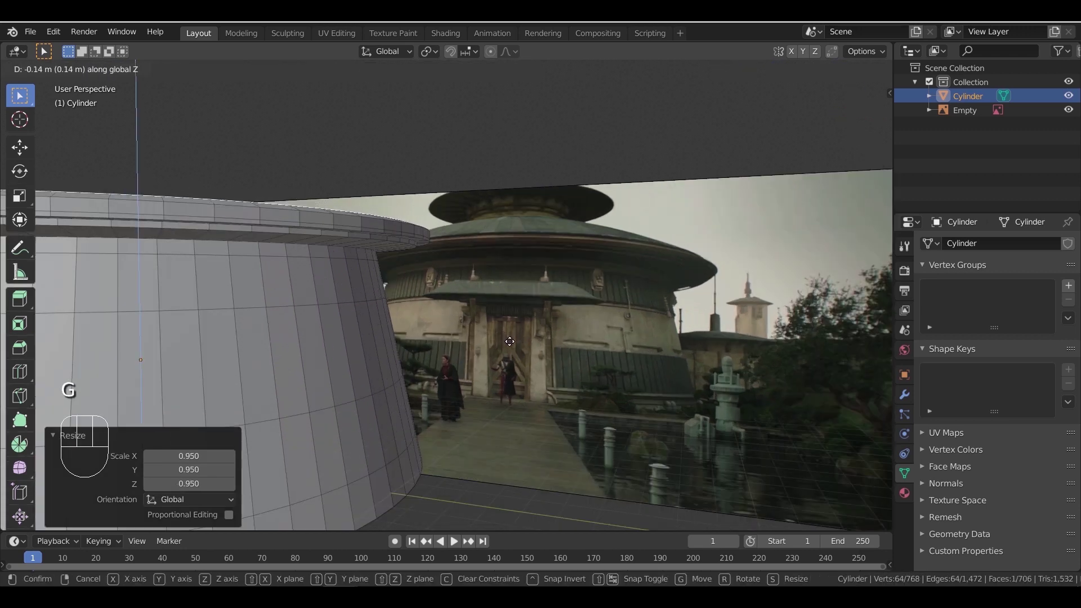
click(509, 341)
Extrude the rim's top face up about 0.102 m and scale it outward by about 1.044
key(e)
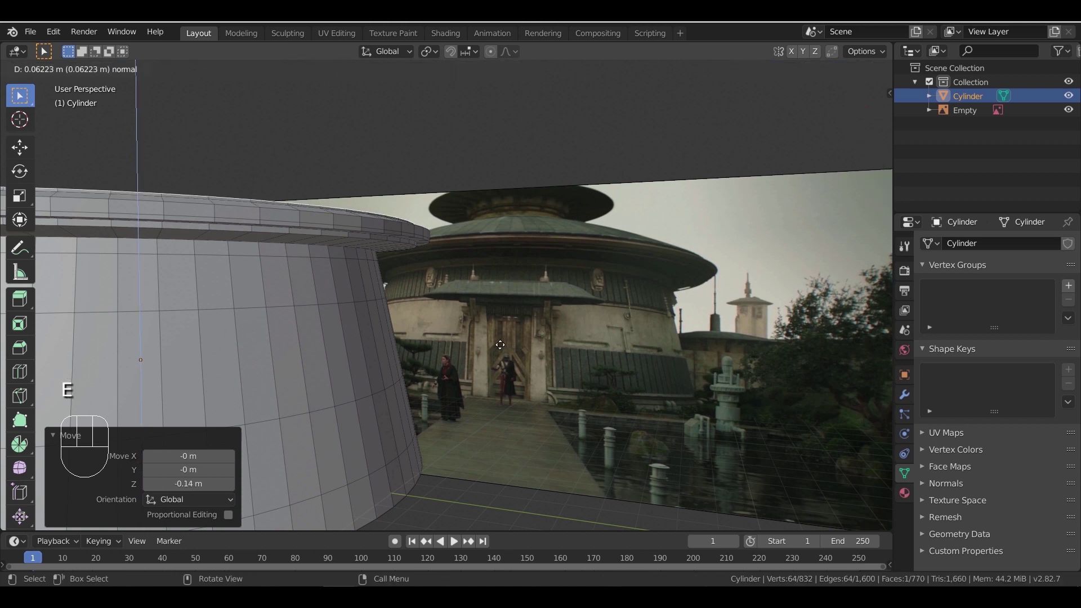
click(500, 343)
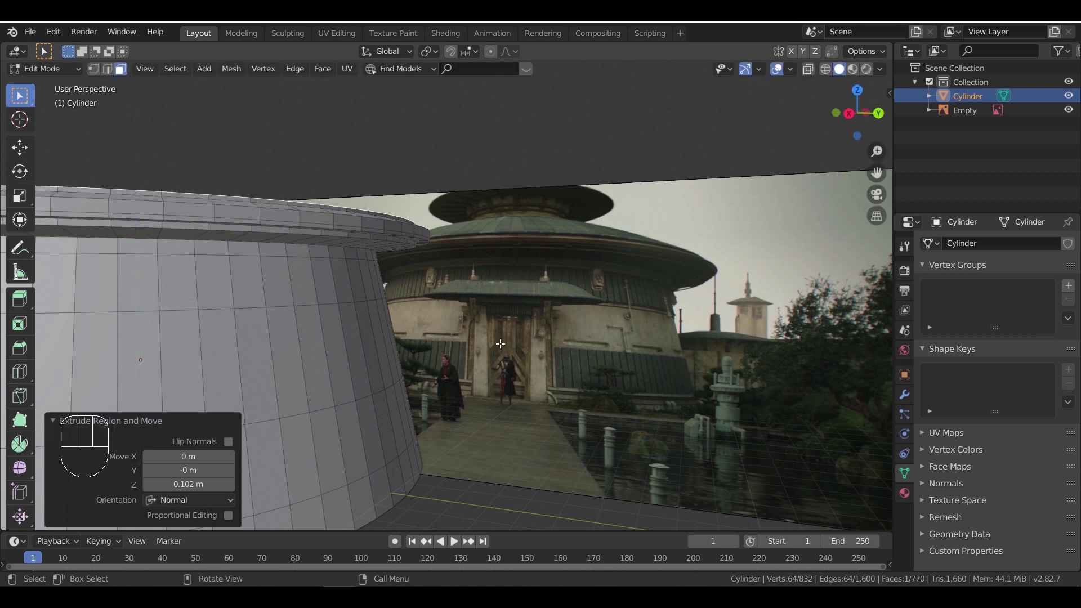
key(s)
click(509, 345)
Lower the widened top face slightly along Z and extrude it up about 0.121 m
key(g)
key(z)
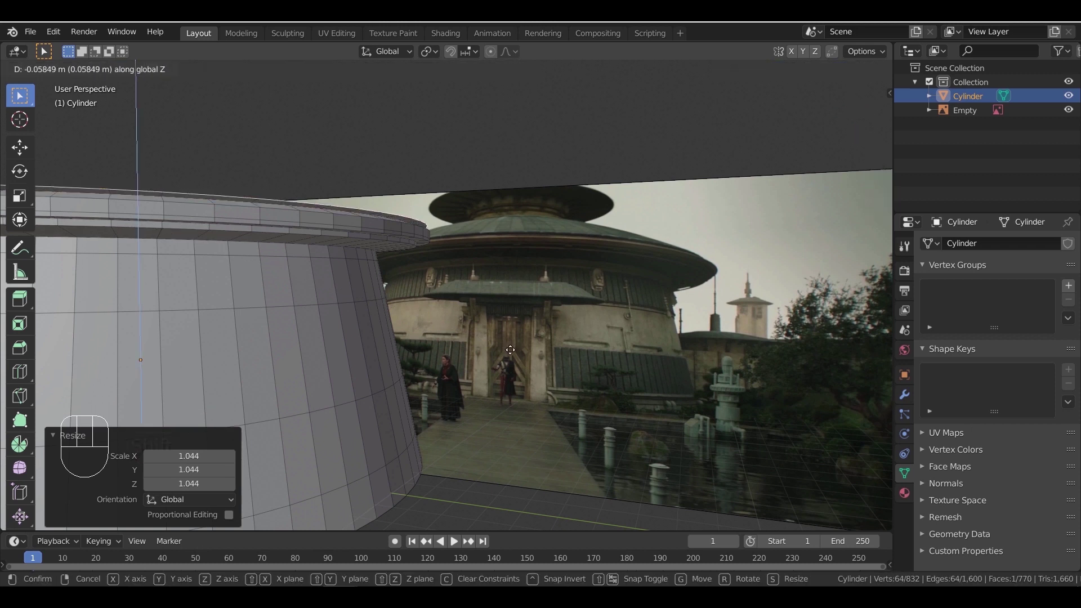
click(524, 363)
key(e)
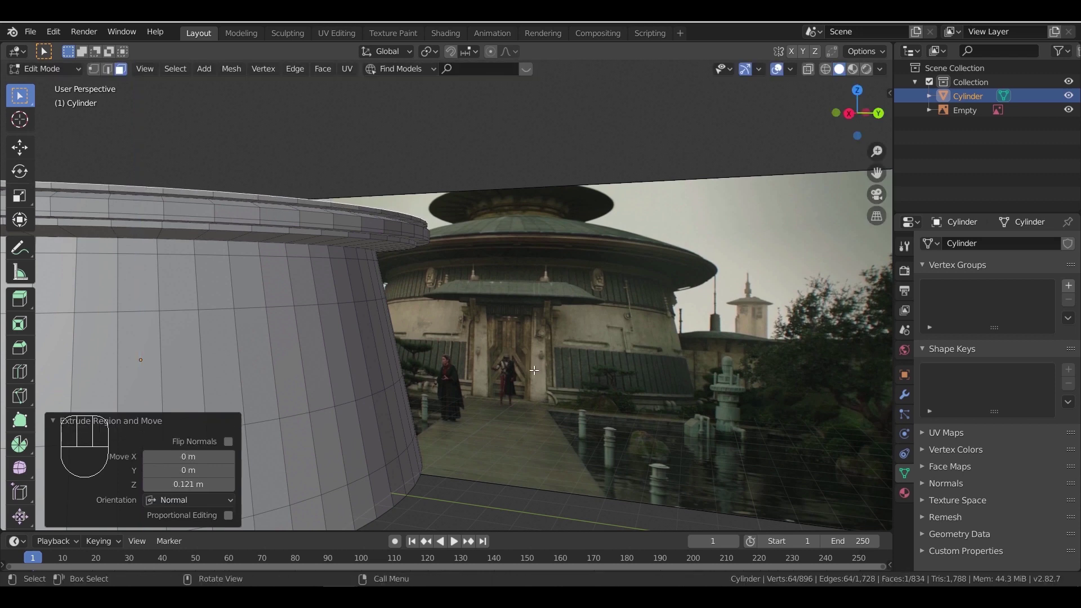
Form the conical roof by extruding the top face about 2.01 m, scaling it to about 0.256 and lowering it about 0.449 m along Z
scroll(532, 368, down, 2)
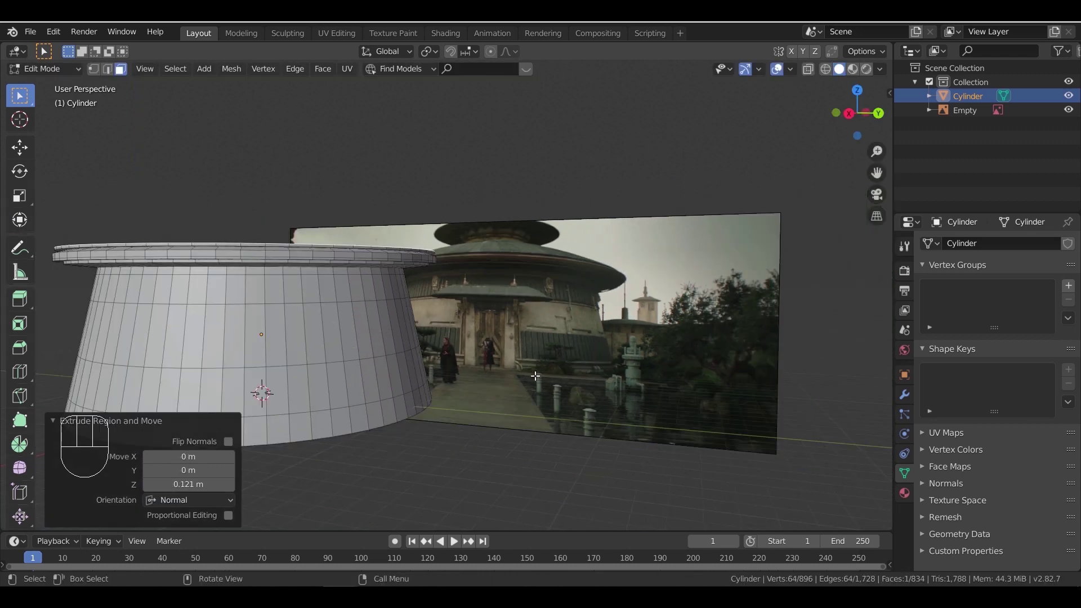
key(e)
click(537, 340)
key(s)
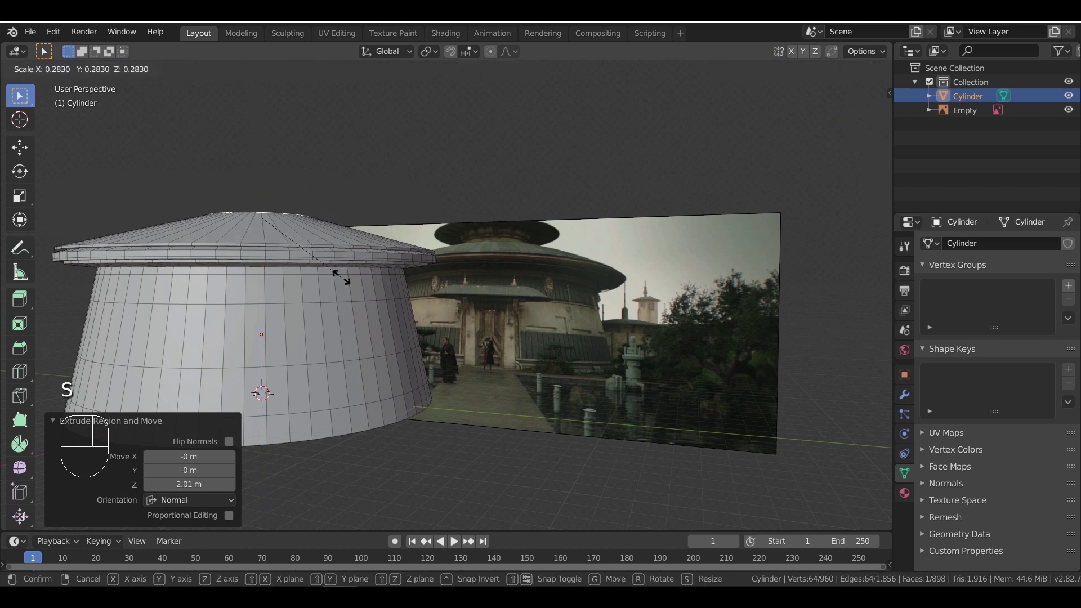
click(341, 277)
key(g)
key(z)
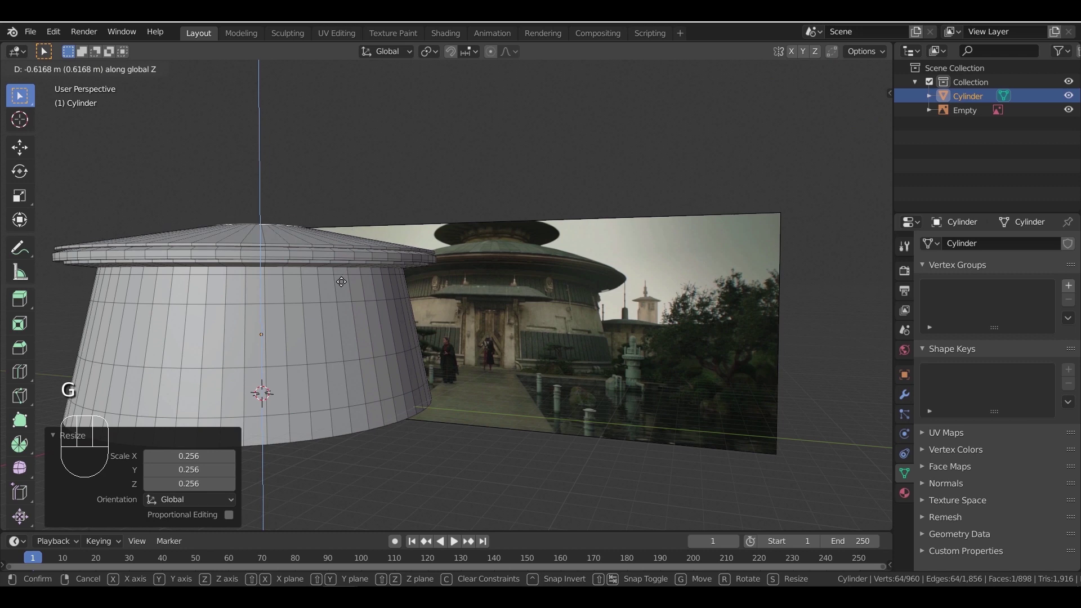
click(341, 277)
Enlarge the conical roof's small top face with two uniform scalings, the second by about 1.074
scroll(383, 298, up, 4)
mouse_move(447, 320)
middle_down()
mouse_move(466, 315)
mouse_move(451, 325)
middle_up()
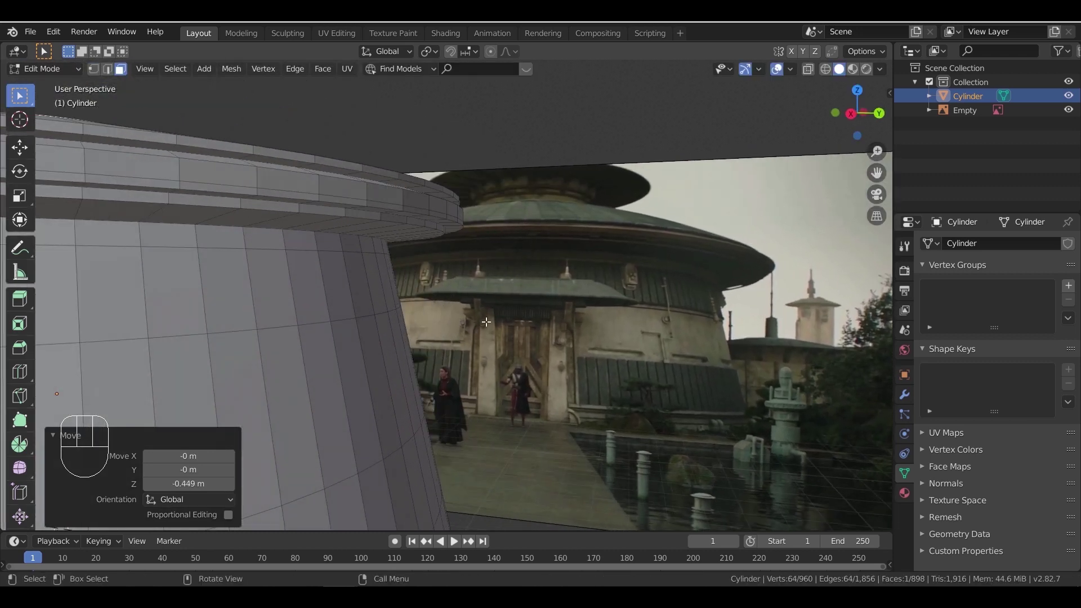
scroll(403, 343, down, 2)
mouse_move(397, 344)
shift+middle_down()
mouse_move(418, 350)
mouse_move(365, 340)
mouse_move(408, 345)
shift+middle_up()
scroll(409, 344, down, 4)
mouse_move(441, 313)
middle_down()
mouse_move(452, 342)
mouse_move(434, 305)
middle_up()
key(s)
click(505, 358)
key(s)
click(442, 310)
middle_drag(501, 353, 507, 367)
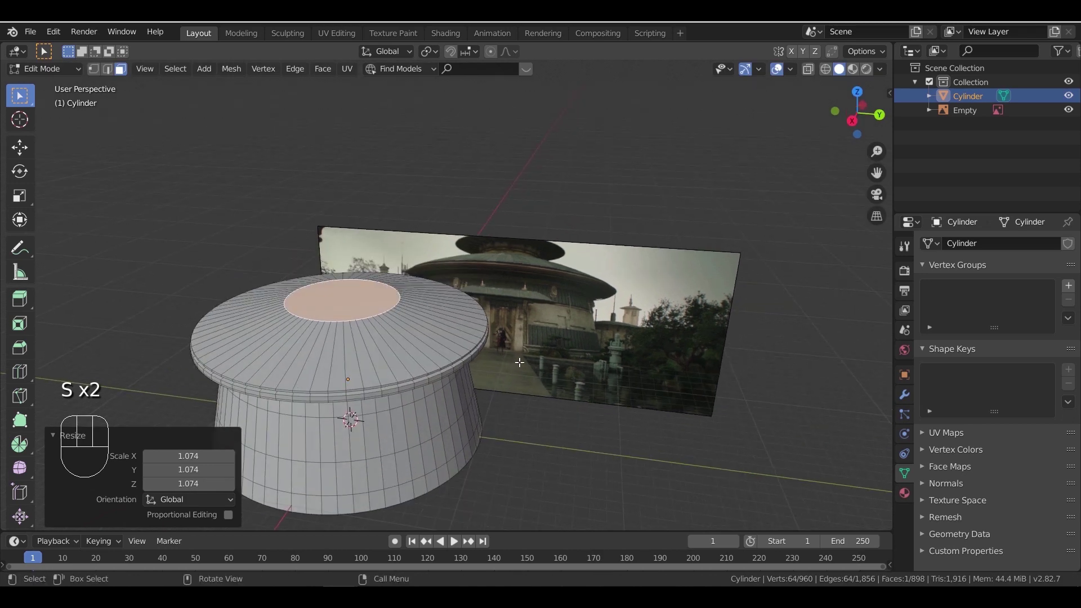
Recess the roof's top face about 0.573 m into the roof and inset it slightly
key(e)
click(522, 369)
key(i)
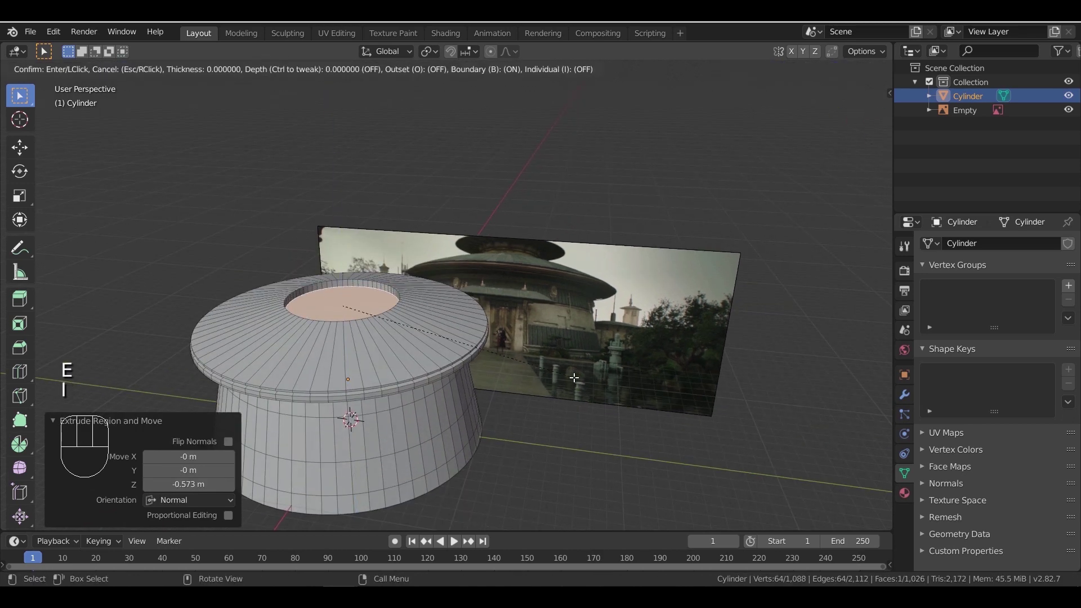
click(566, 375)
Extrude the recessed face up about 2.28 m as a round neck, then lower its top about 0.446 m along Z
key(e)
click(571, 354)
middle_drag(509, 386, 495, 349)
scroll(484, 373, up, 4)
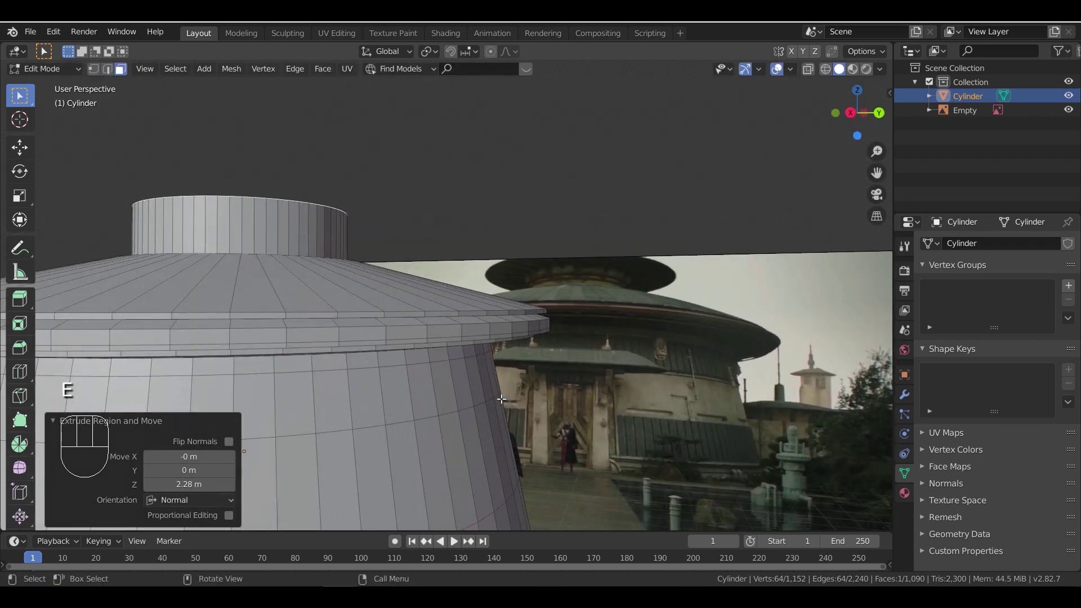
key(g)
middle_click(540, 400)
click(541, 410)
Build two stepped lips on the neck's top with in-place extrusions scaled about 1.059 and 1.047, extruding up about 0.31 m between them
key(e)
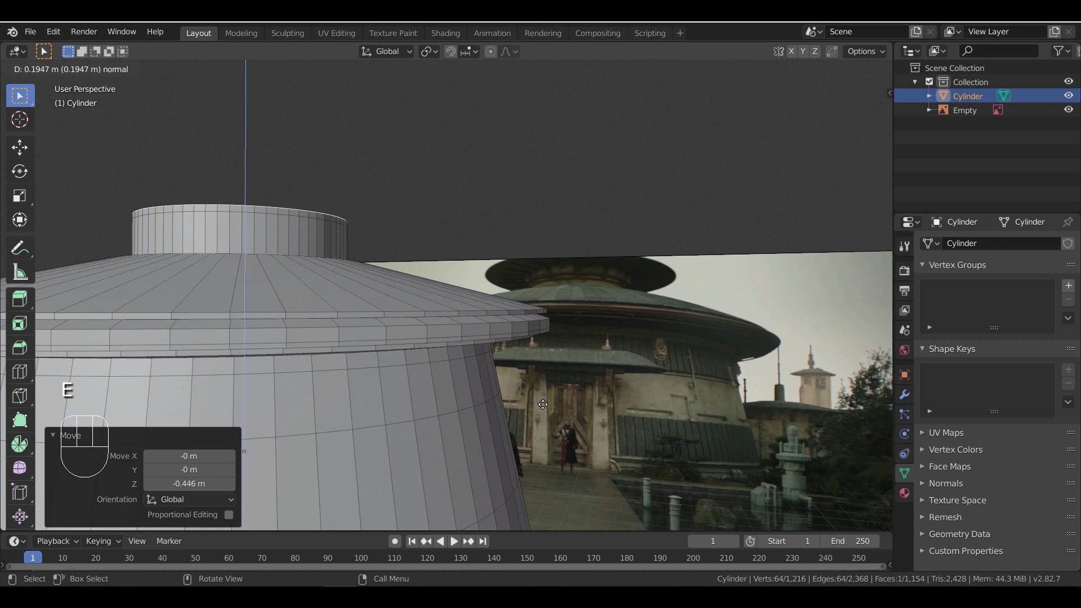
right_click(542, 404)
key(s)
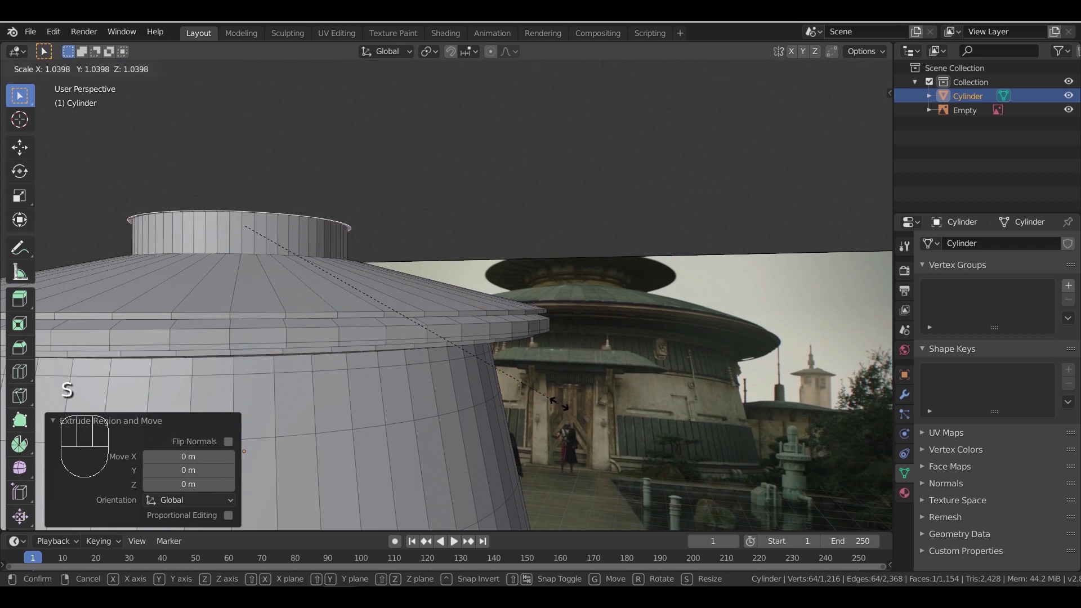
click(565, 407)
key(e)
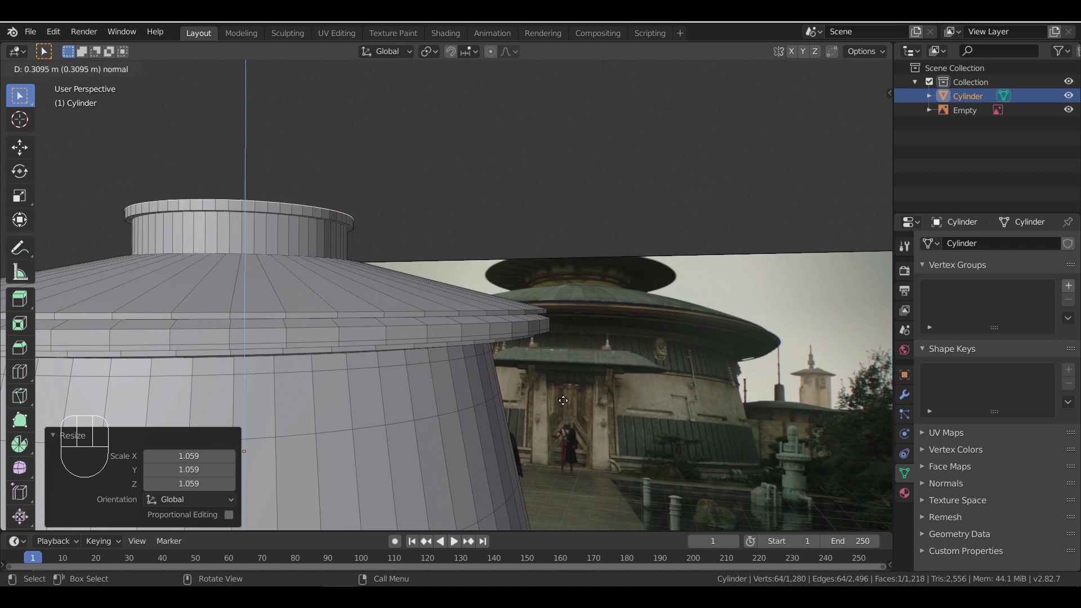
right_click(563, 401)
key(s)
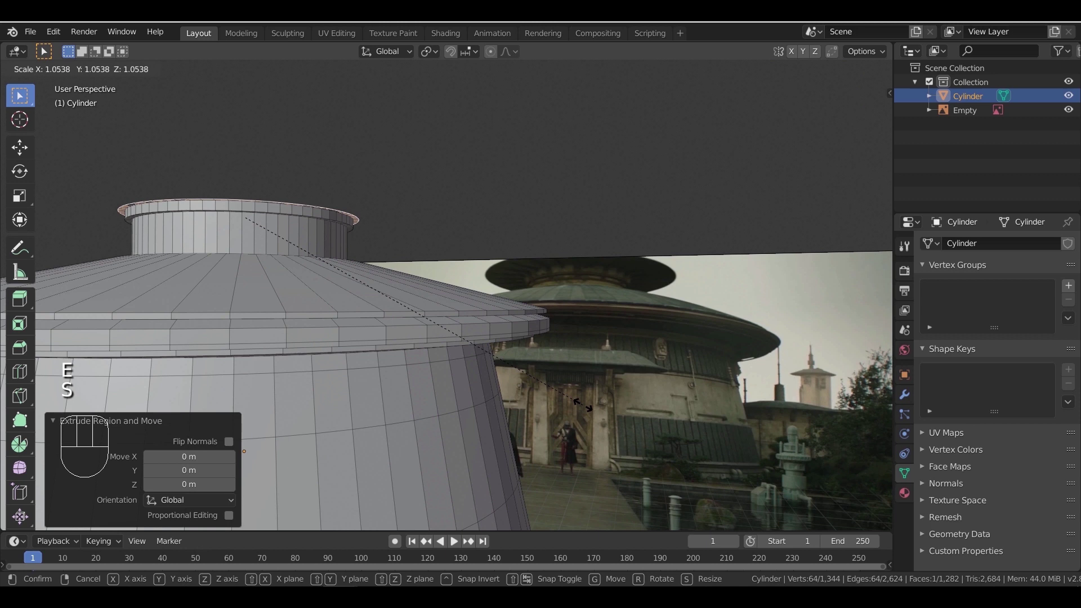
click(580, 404)
Extrude the neck's top face up about 0.972 m and flare it by scaling about 1.047
key(e)
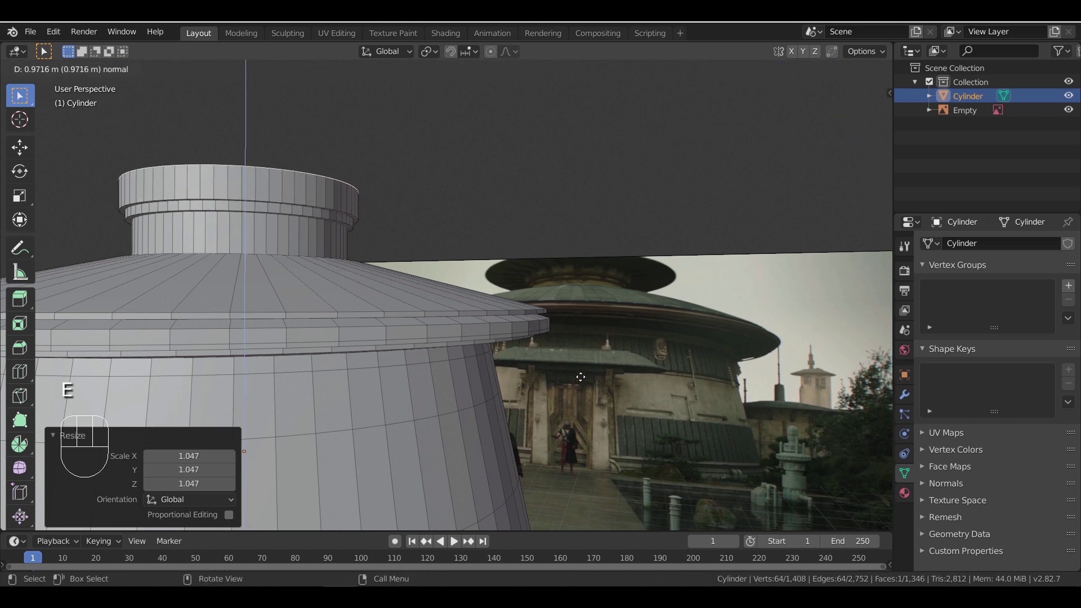
click(580, 376)
key(s)
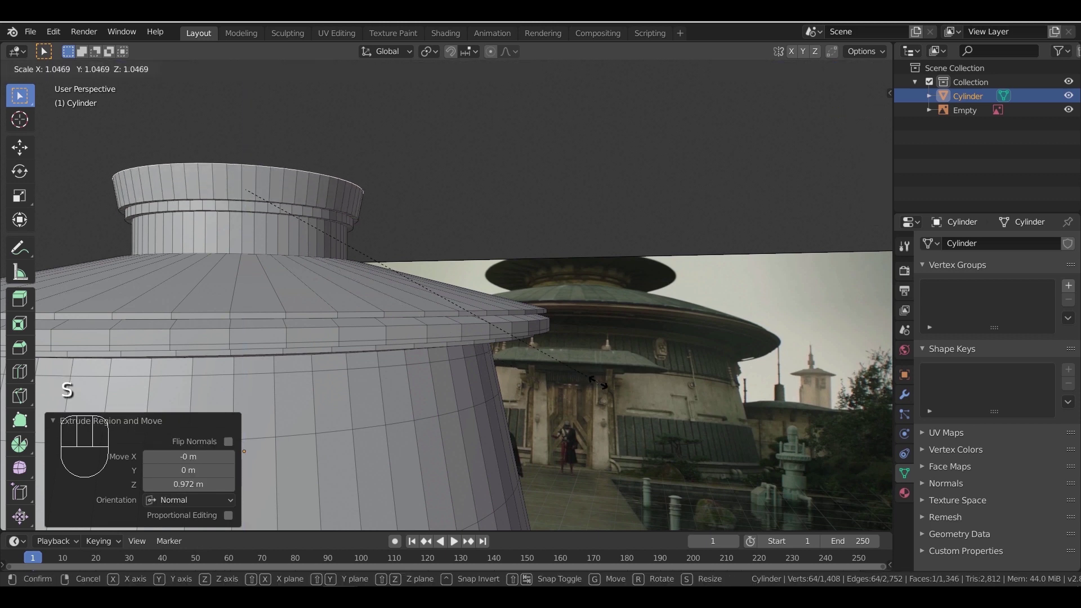
click(597, 383)
Extrude the collar's top face in place, raise it slightly, widen it about 1.682 times and lower it about 0.276 m along Z
key(e)
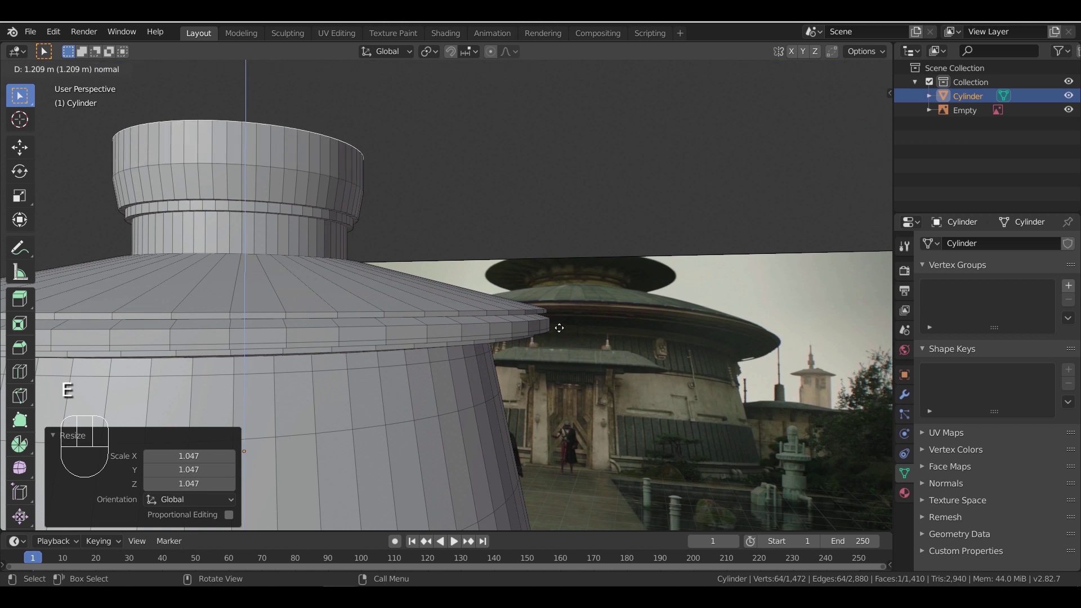
right_click(559, 332)
key(e)
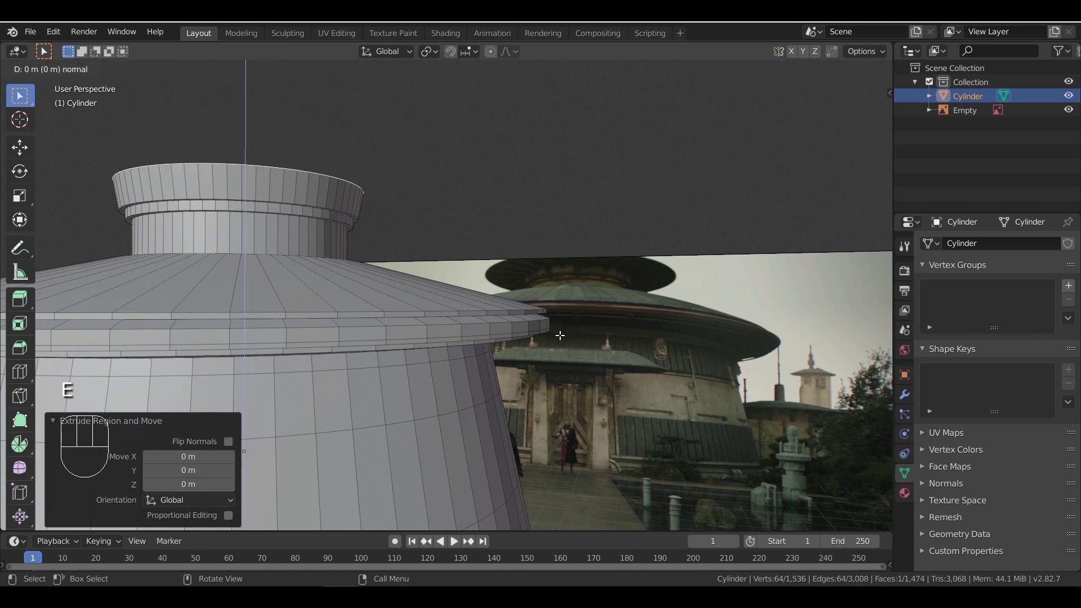
key(ctrl+z)
key(g)
key(z)
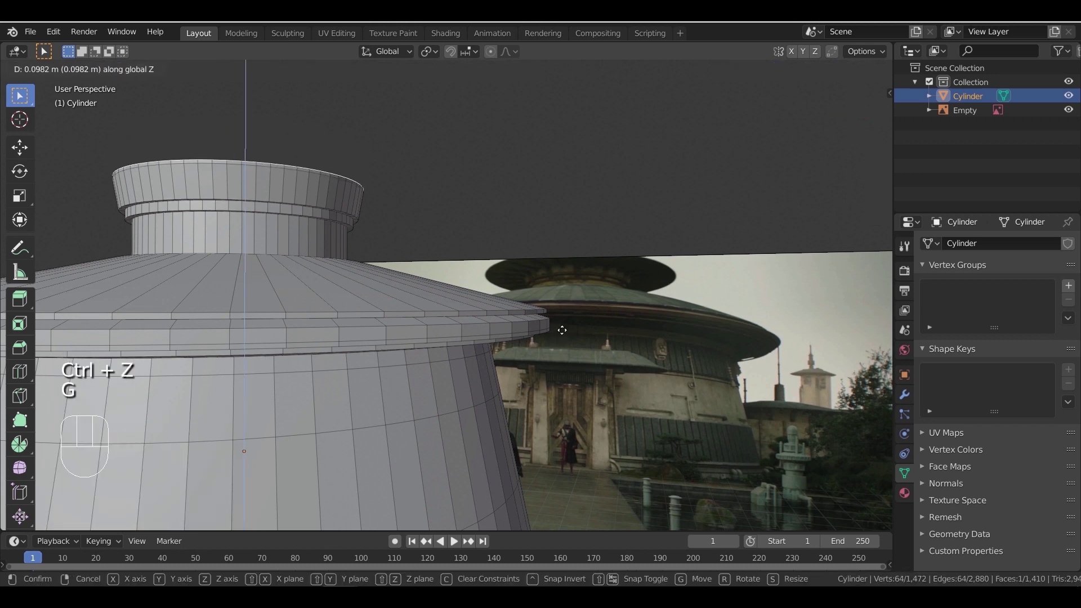
click(562, 330)
key(s)
click(770, 414)
key(g)
key(z)
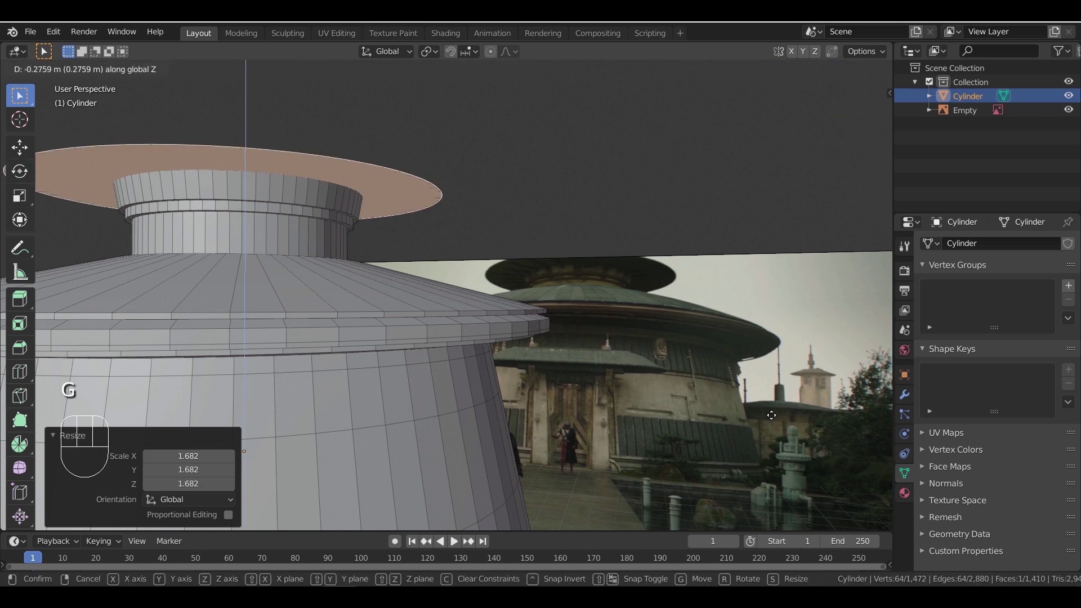
click(771, 415)
Form the upper conical roof by extruding the wide disc up about 1.44 m and scaling its top face to about 0.304
key(e)
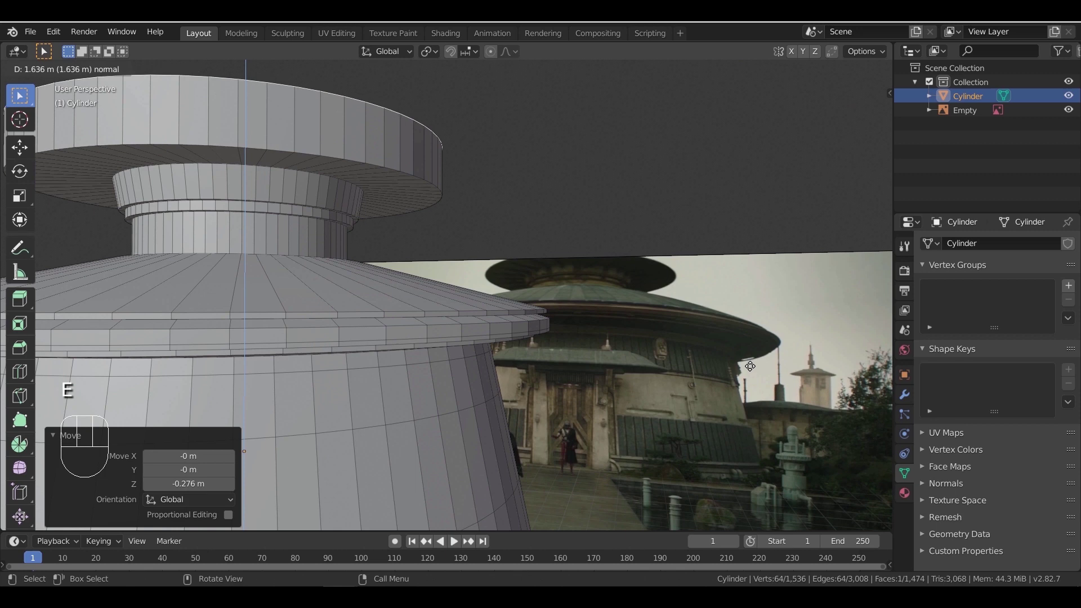
click(751, 378)
key(s)
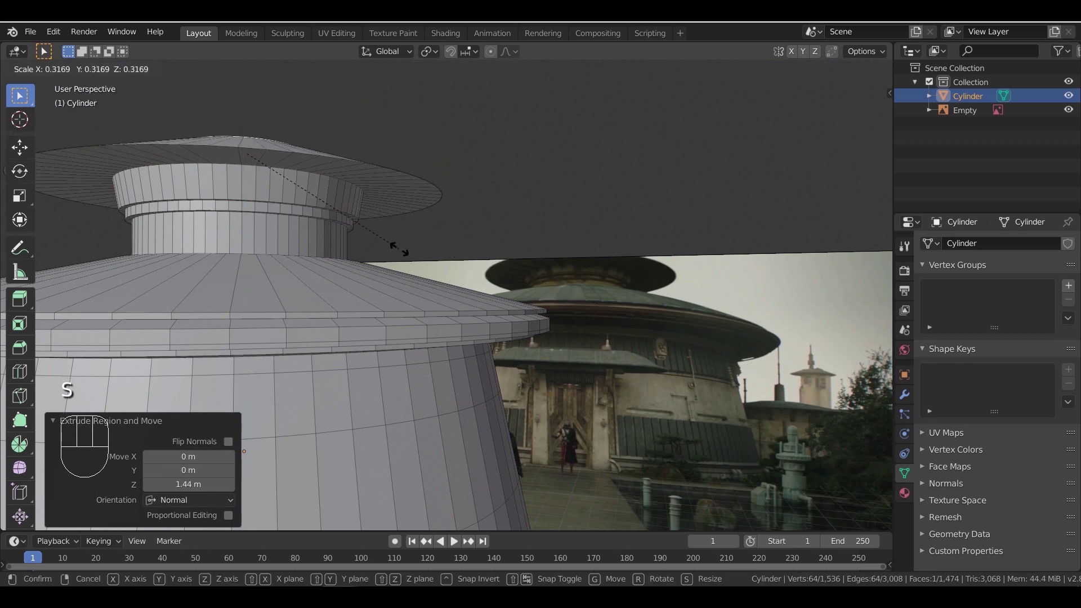
click(397, 246)
Show the wall's lower edge in the right orthographic view and switch to edge selection
scroll(468, 239, down, 3)
middle_drag(468, 245, 388, 259)
shift+middle_drag(371, 325, 425, 332)
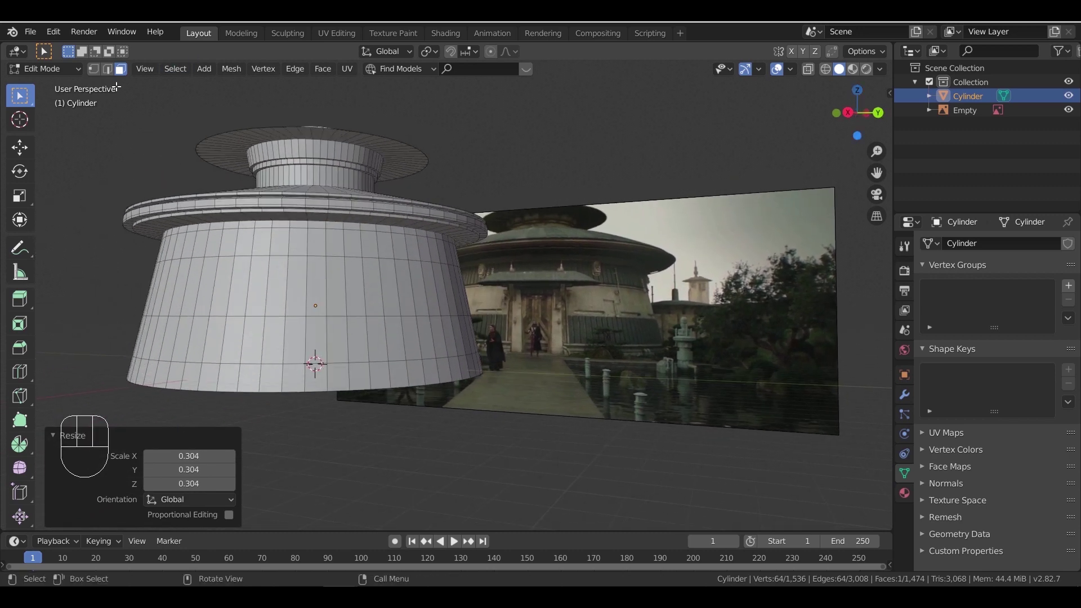
shift+middle_drag(347, 367, 362, 334)
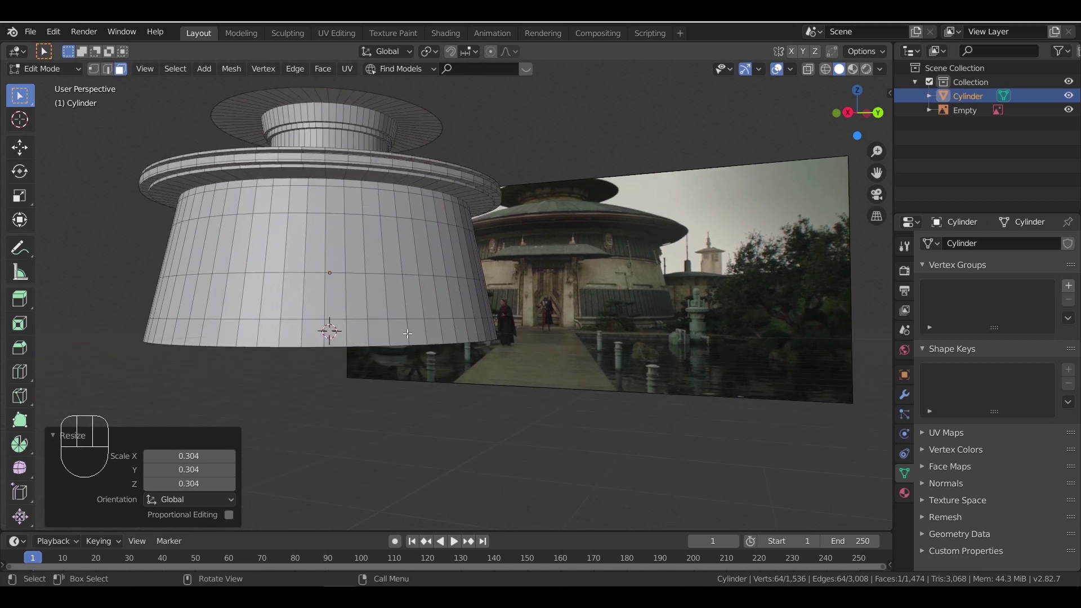
key(KP_3)
scroll(608, 372, up, 5)
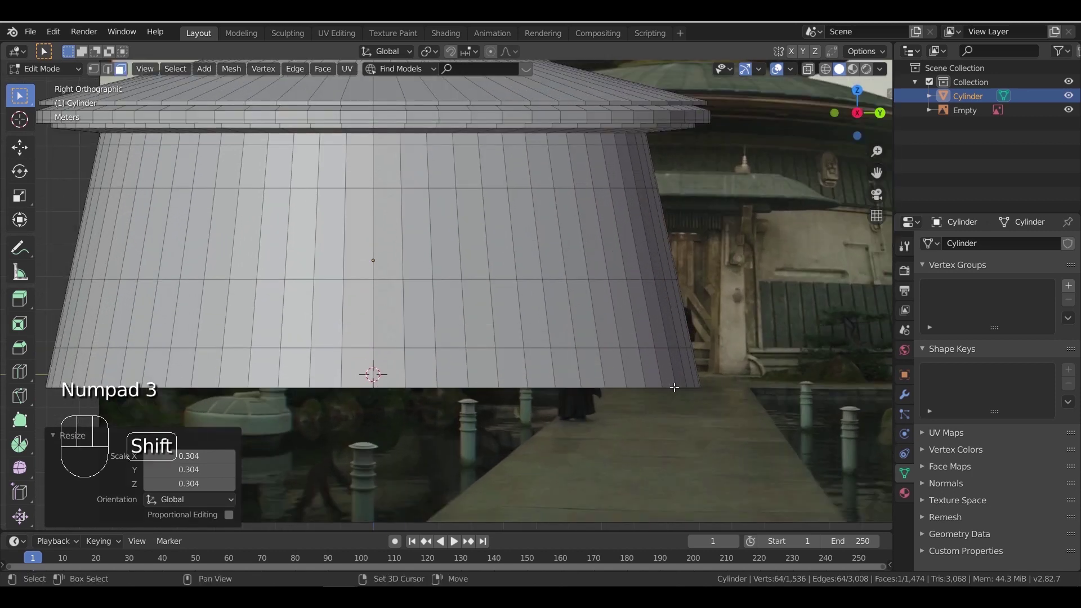
shift+middle_drag(674, 386, 499, 374)
click(106, 69)
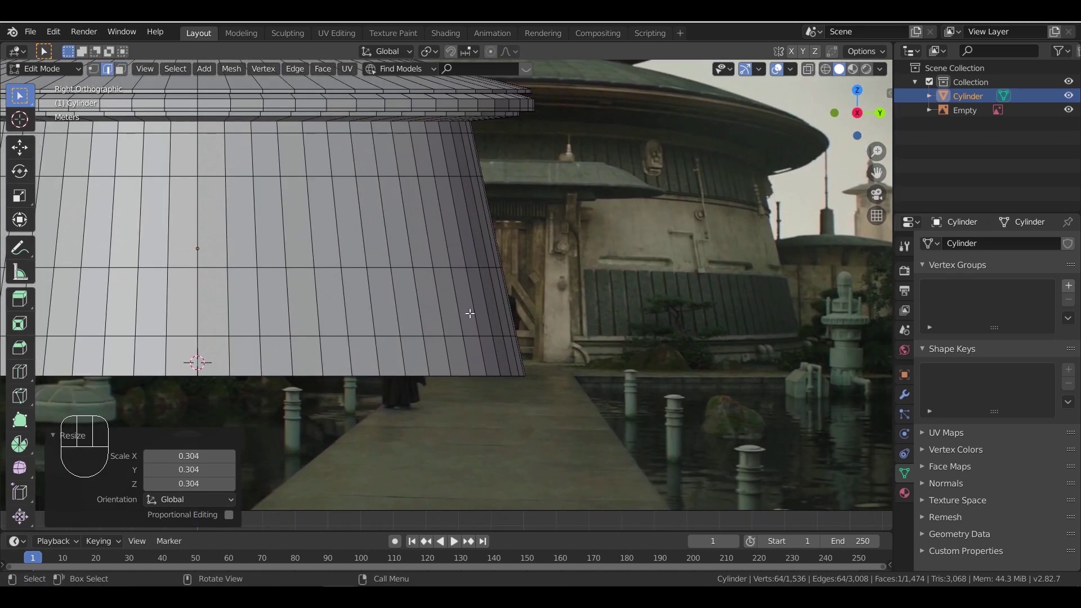
key(ctrl+r)
click(498, 357)
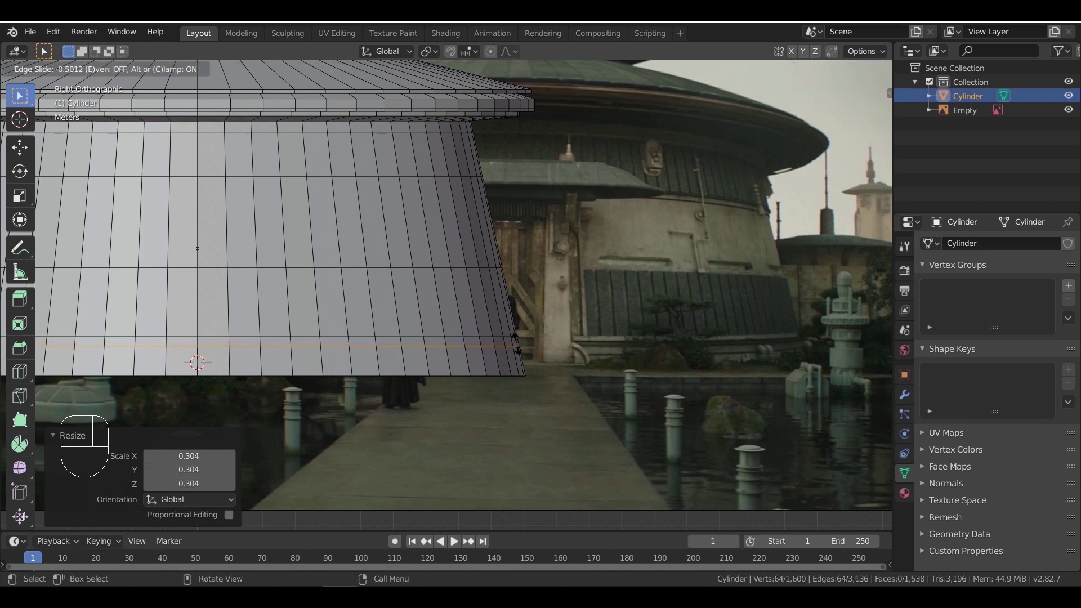
click(516, 343)
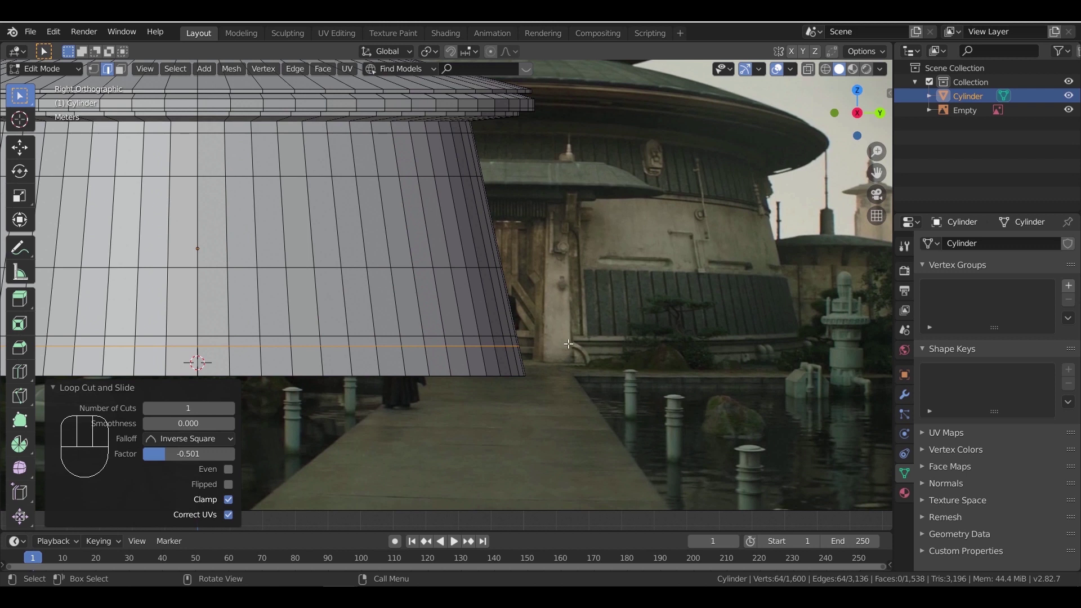
key(ctrl+z)
Add three loop cuts around the wall's lowest band, the first at factor about -0.570, the second about -0.682 and the third centred
key(ctrl+r)
click(510, 348)
key(shift)
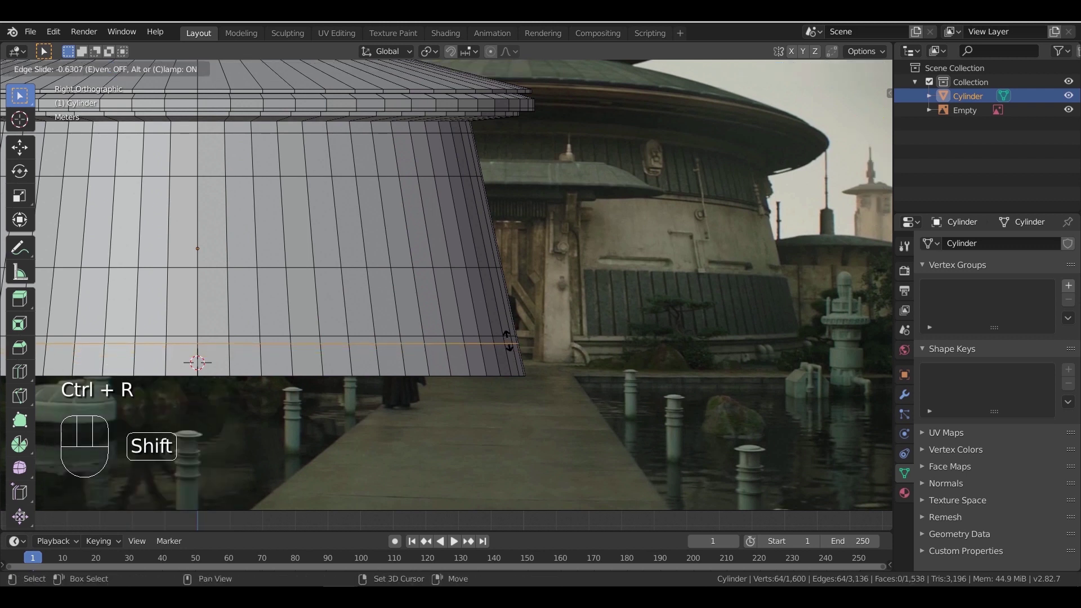
click(509, 344)
key(ctrl+r)
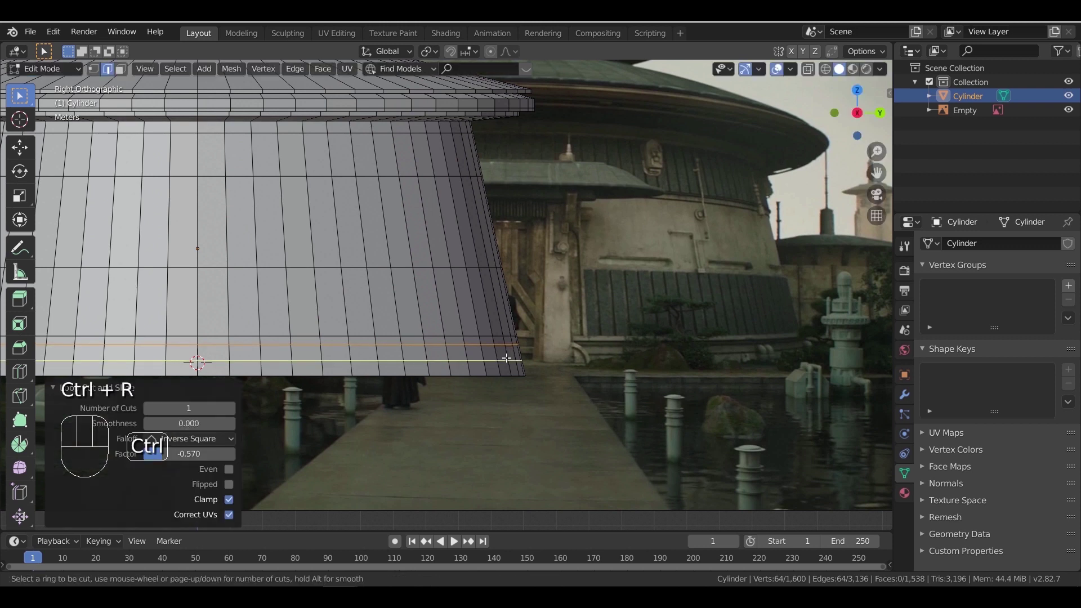
click(506, 358)
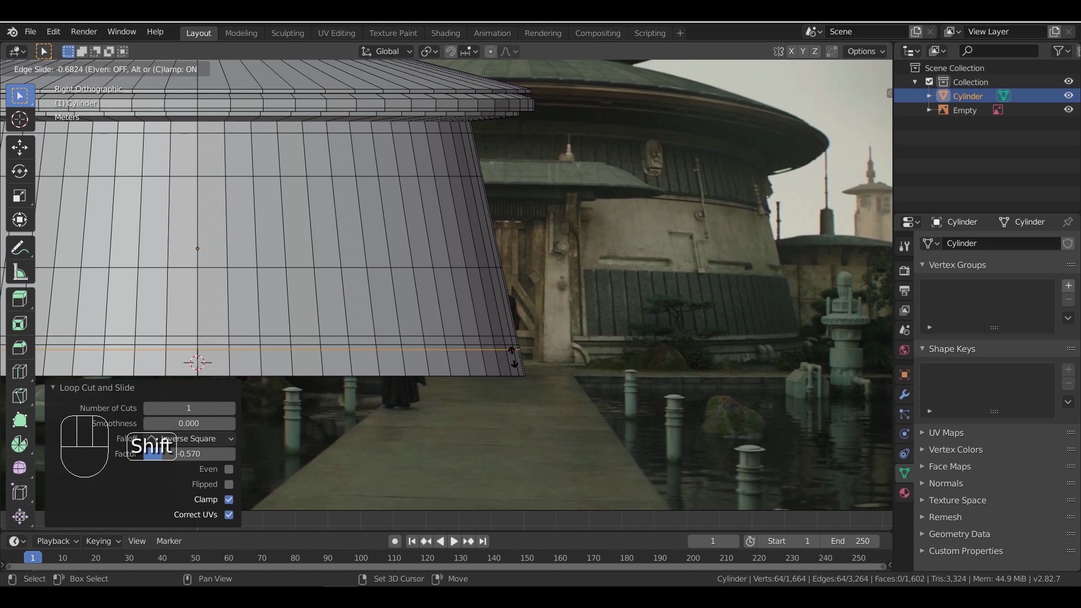
click(513, 360)
key(ctrl+r)
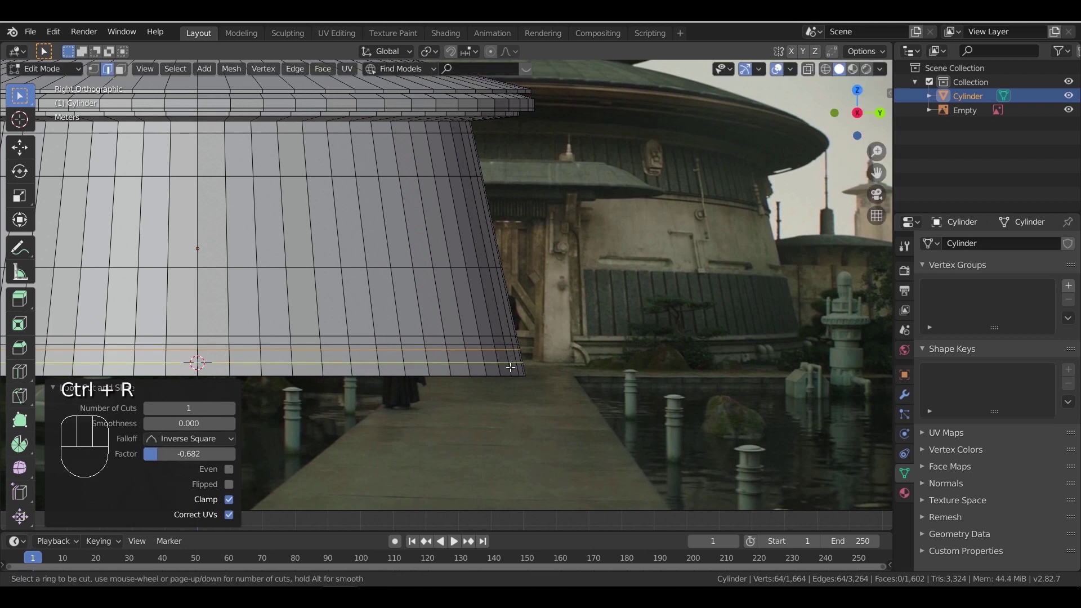
click(511, 367)
right_click(642, 385)
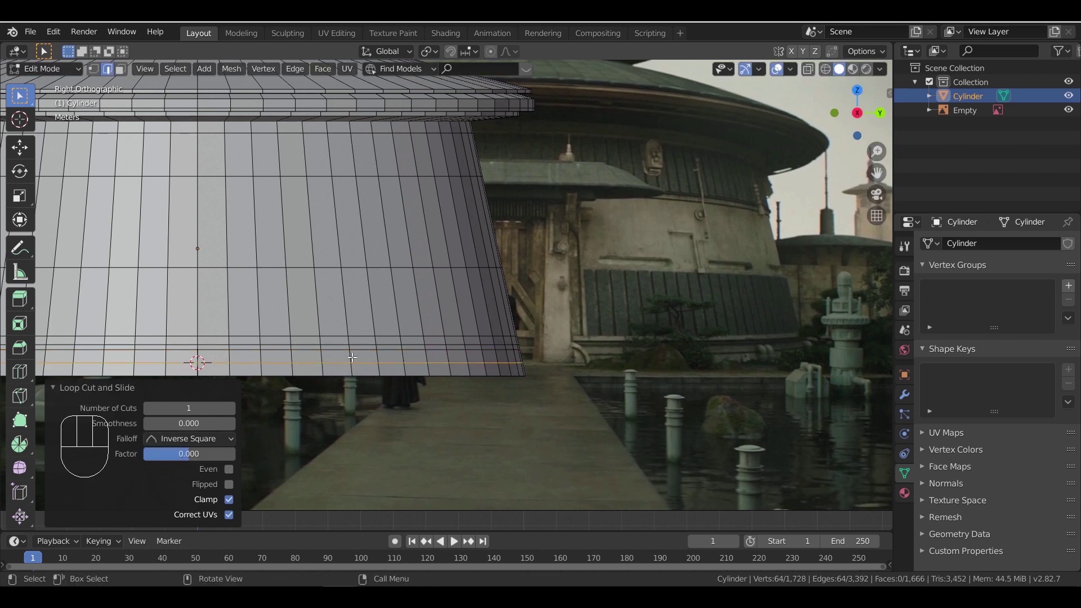
Select the thin face band below the wall's lowest old loop and the one between the lower two new cuts, and extrude both at zero offset
click(124, 71)
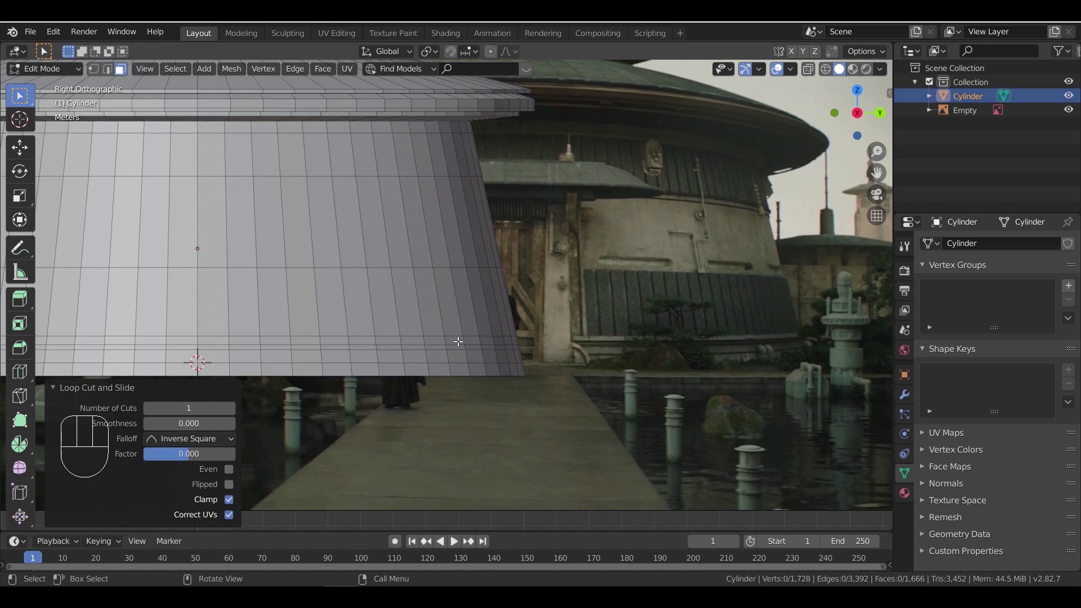
alt+click(457, 341)
alt+click(477, 352)
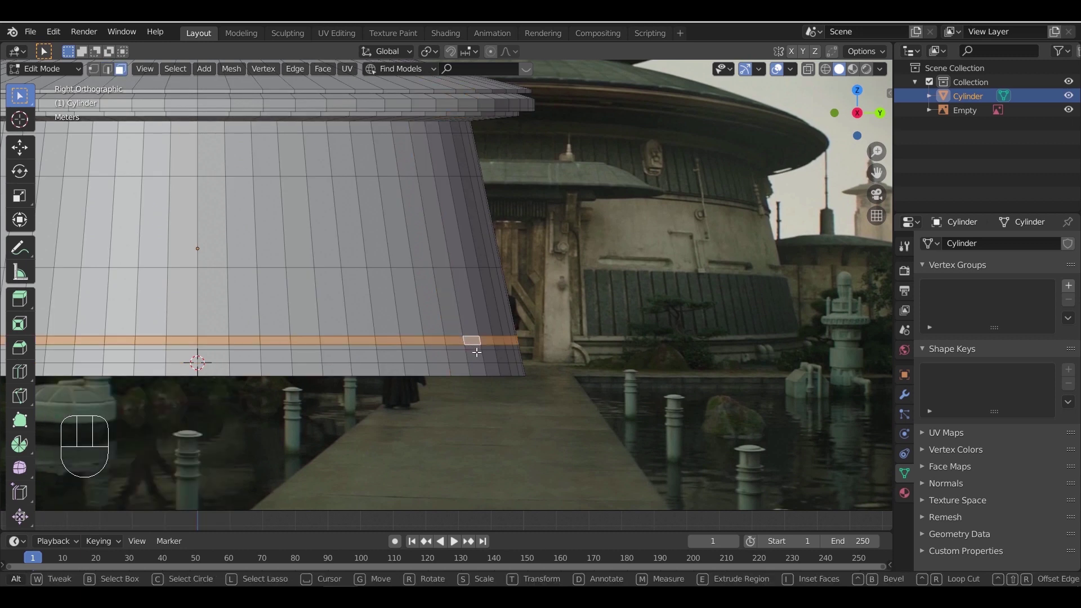
alt+shift+click(479, 362)
right_click(535, 353)
click(538, 315)
right_click(546, 325)
Scale the two extruded base bands outward by about 1.028 in X and Y, keeping Z locked
key(s)
key(shift+z)
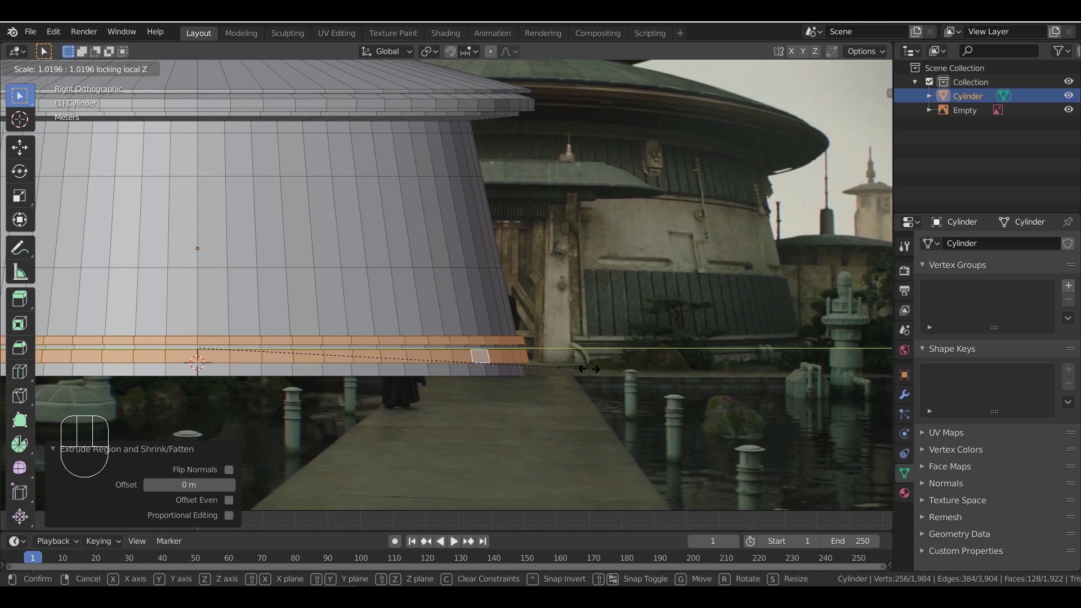
key(s)
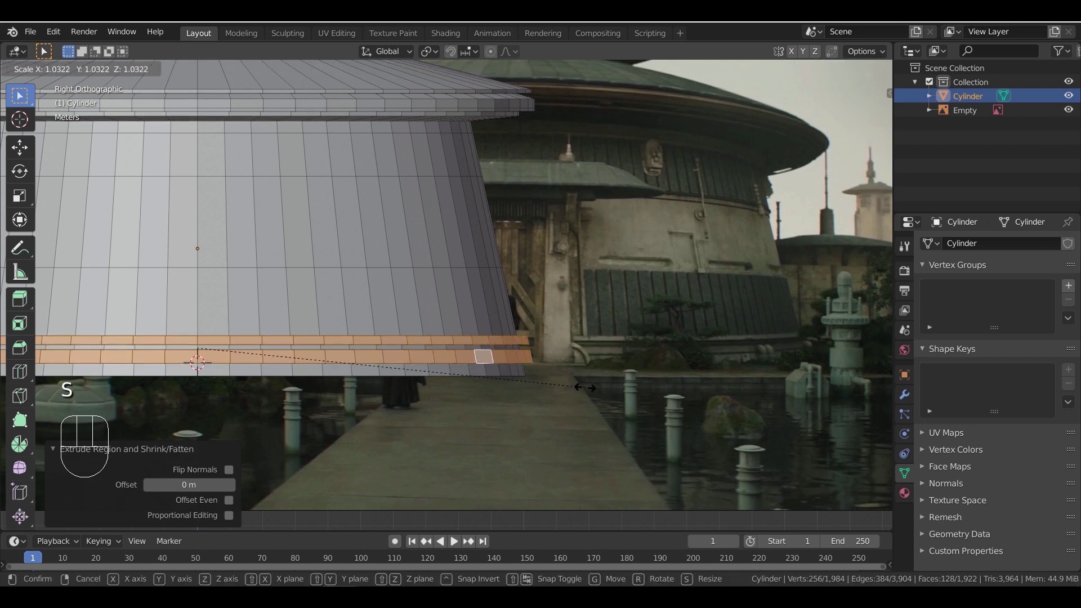
key(shift+z)
key(shift)
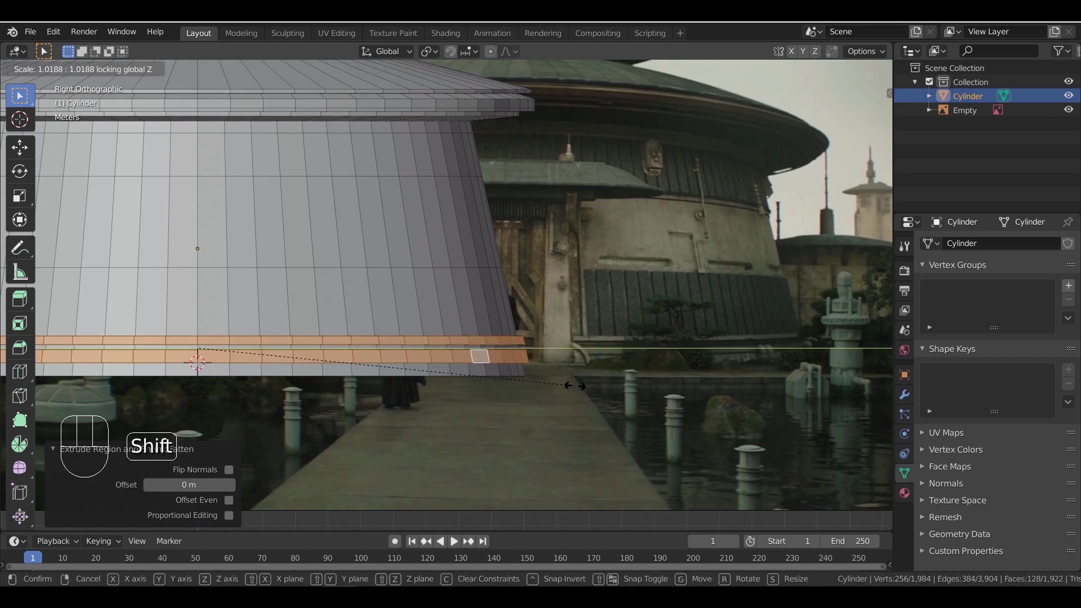
click(610, 387)
Inspect the raised base bands in perspective and compare them with the reference image
mouse_move(487, 370)
middle_down()
mouse_move(353, 420)
mouse_move(420, 417)
mouse_move(449, 383)
mouse_move(475, 394)
mouse_move(504, 374)
middle_up()
scroll(449, 383, down, 4)
scroll(504, 374, up, 2)
scroll(504, 374, up, 3)
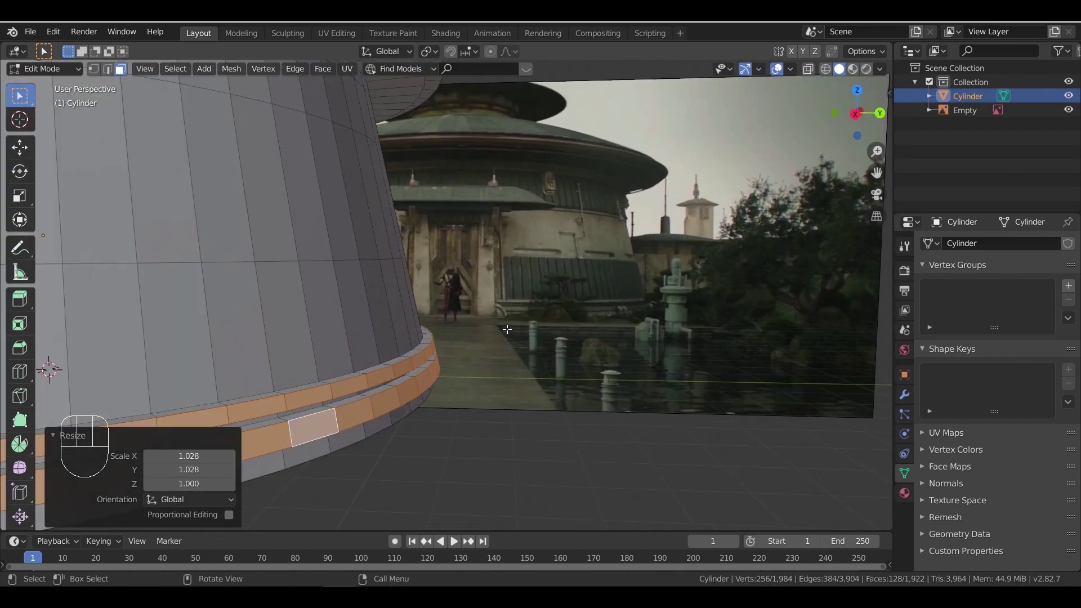
scroll(504, 316, down, 4)
shift+middle_drag(361, 310, 477, 330)
scroll(433, 341, up, 2)
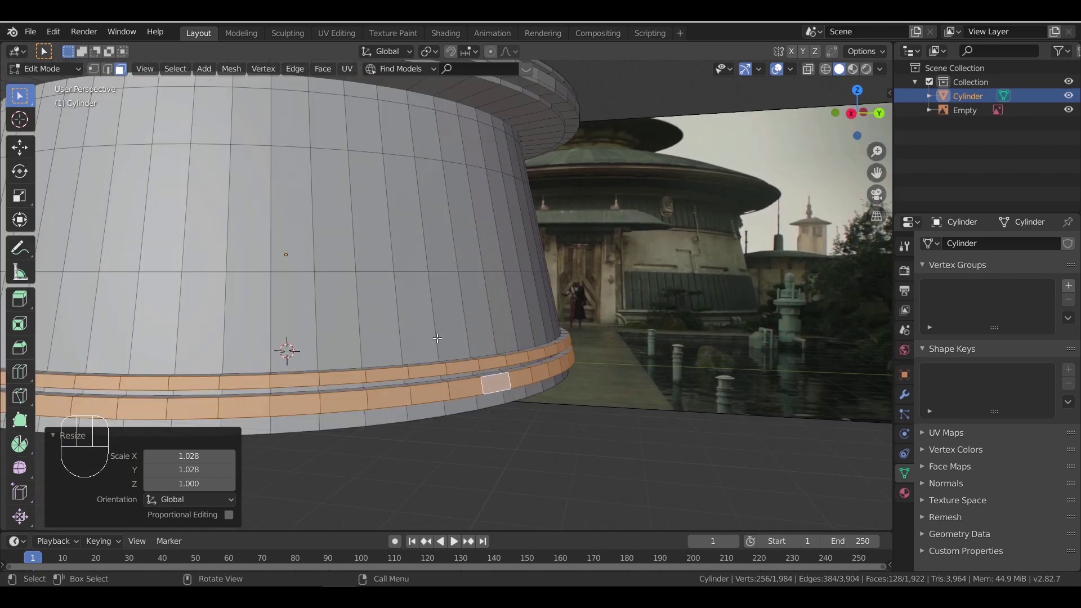
scroll(437, 337, down, 2)
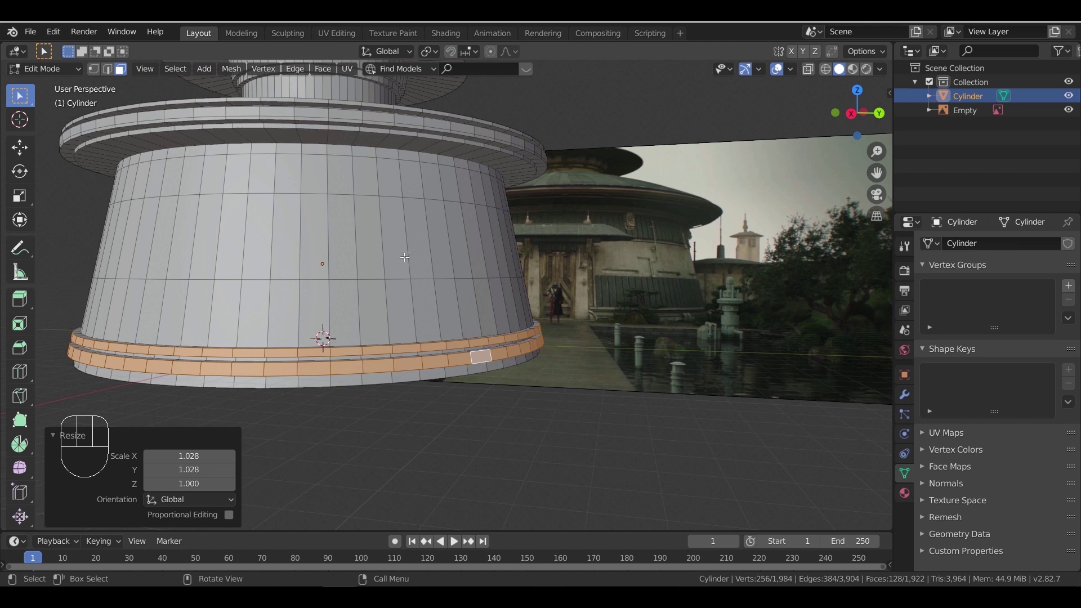
Select the two uppermost face bands of the wall just under the roof and extrude them at zero offset
click(391, 185)
alt+click(400, 185)
alt+shift+click(397, 155)
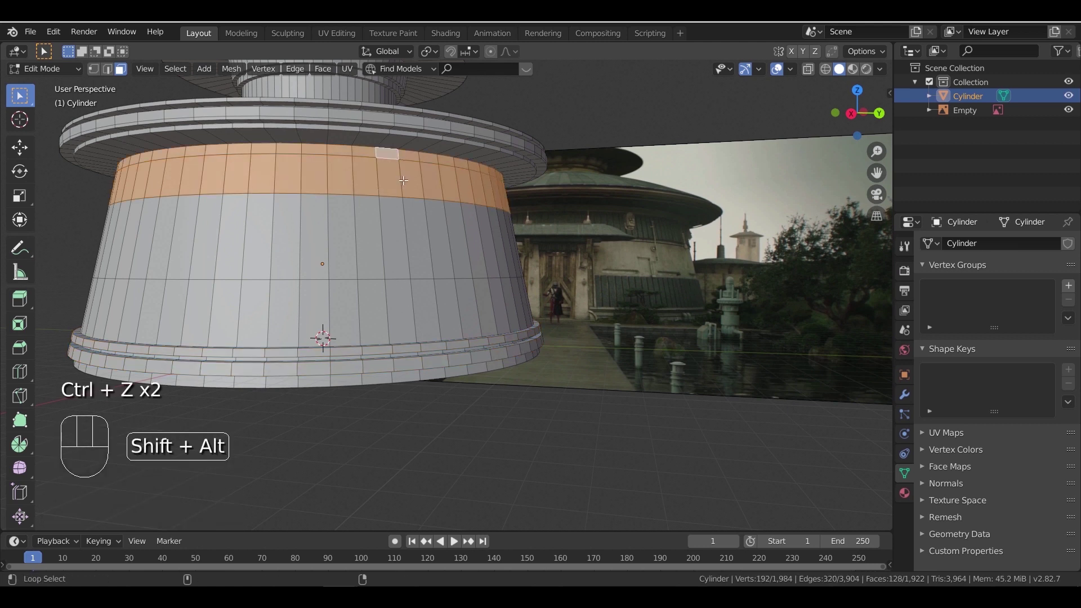
key(KP_3)
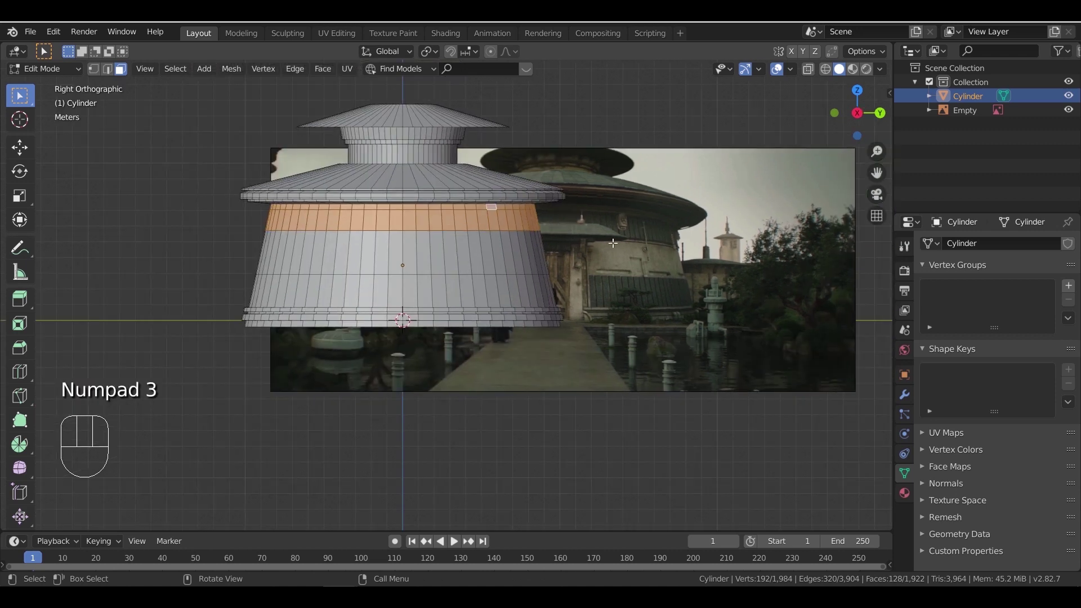
scroll(642, 221, up, 3)
shift+middle_drag(810, 223, 677, 235)
scroll(677, 235, up, 2)
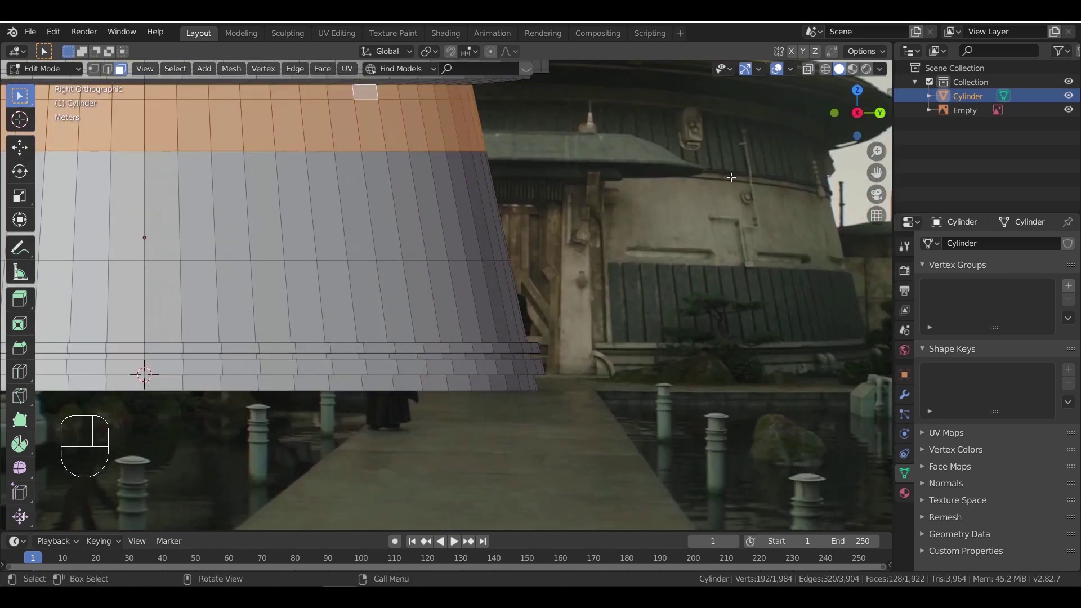
right_click(480, 147)
click(481, 149)
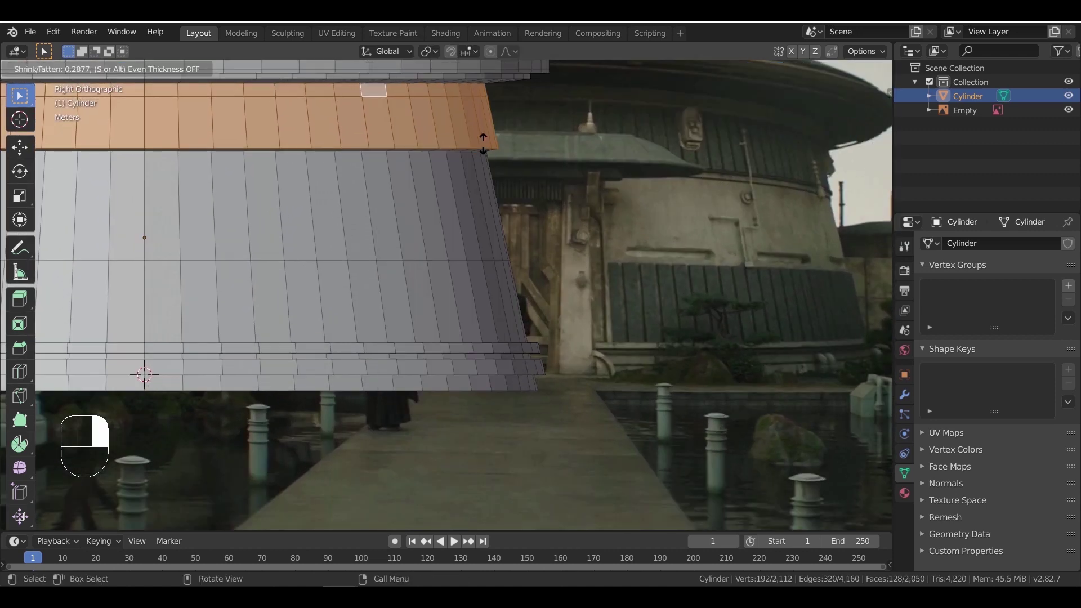
right_click(515, 176)
Scale the extruded upper wall bands outward by about 1.015 in X and Y, keeping Z locked
key(s)
key(shift+z)
click(525, 183)
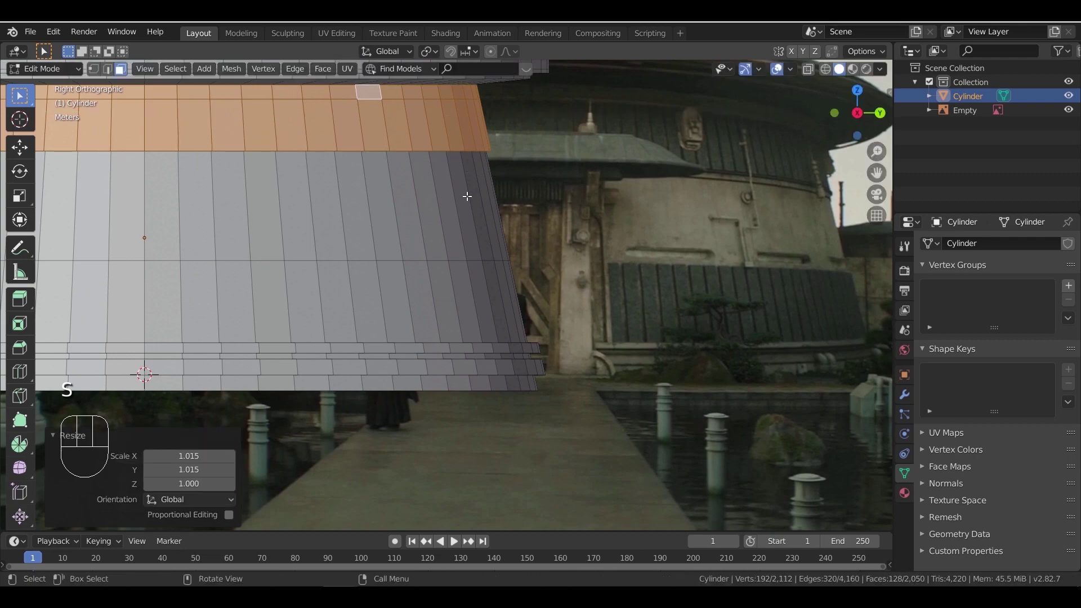
middle_drag(468, 251, 550, 254)
scroll(436, 266, down, 2)
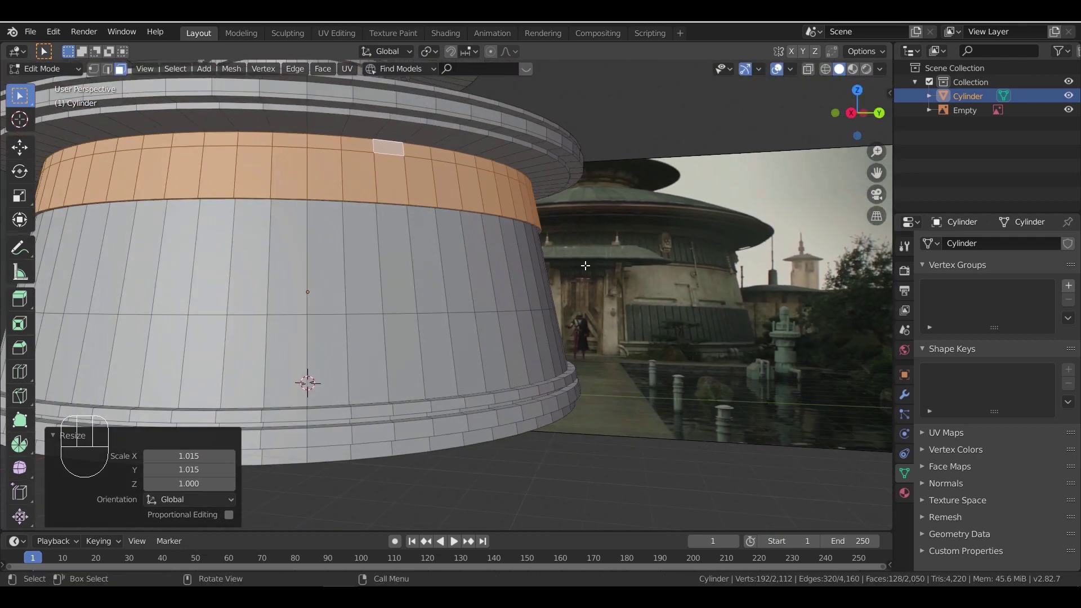
shift+middle_drag(648, 231, 506, 231)
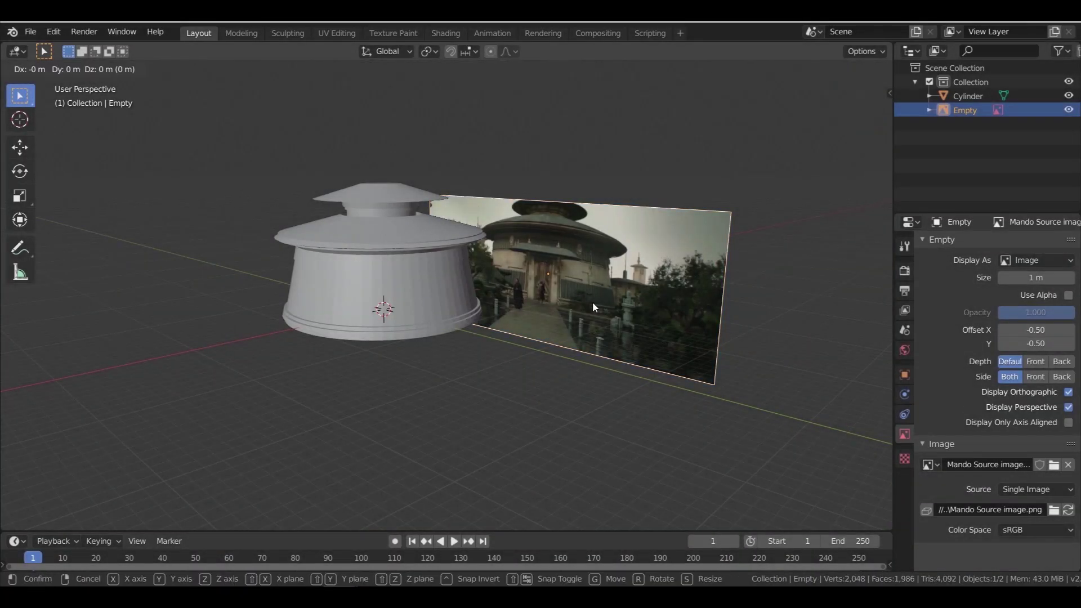
Move the reference image along the X axis and shift it about 15.6 m along Y beside the temple model
key(g)
key(x)
click(646, 329)
key(g)
key(y)
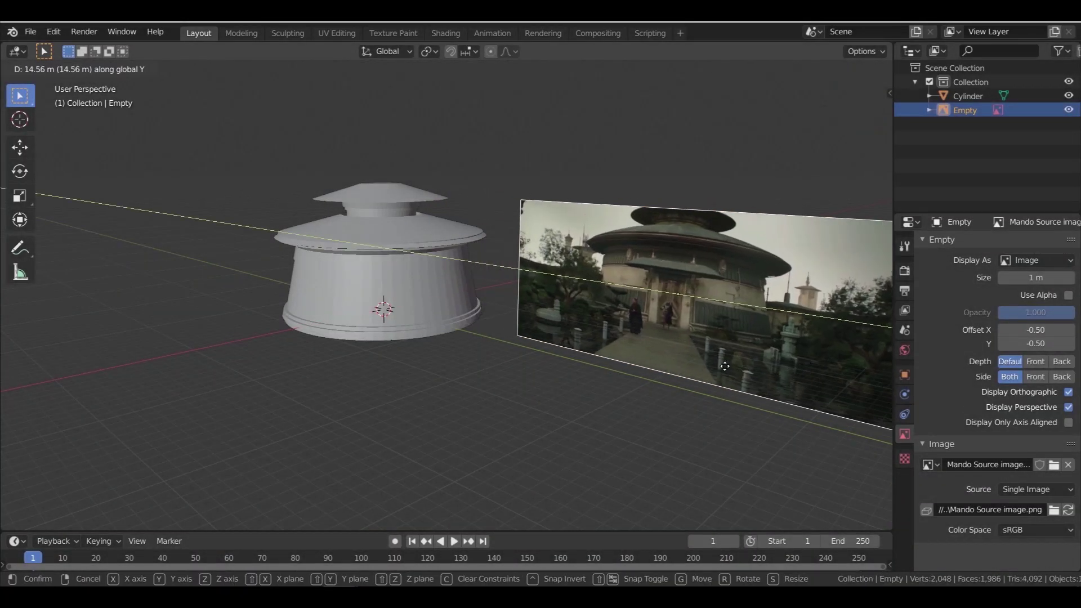
click(612, 380)
middle_drag(612, 380, 376, 343)
key(KP_3)
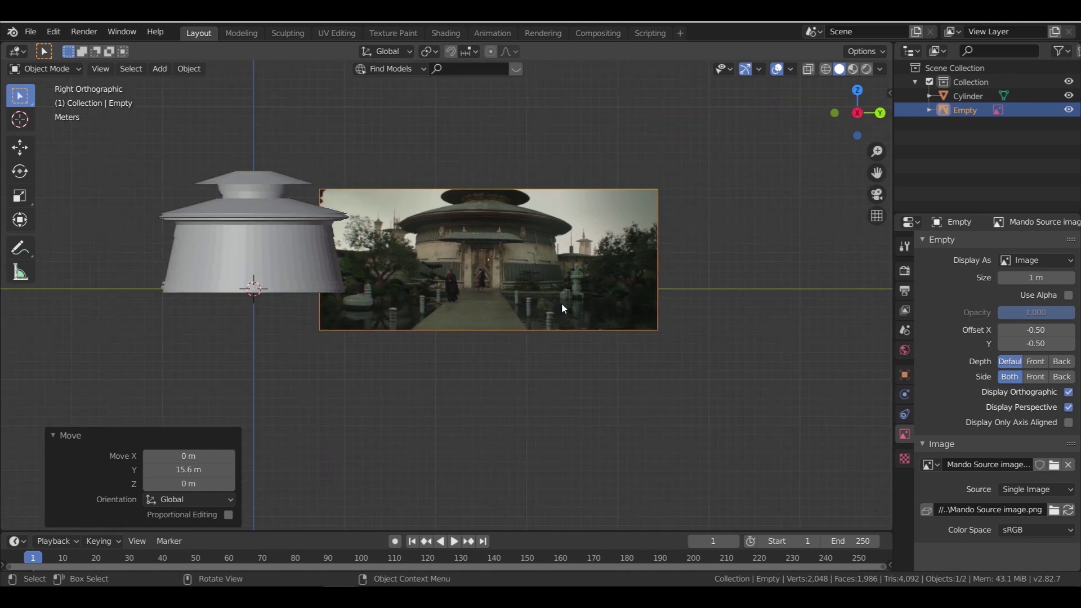
Add a 2 m plane and move it about 23.9 m along Y to the doorway in the reference image
shift+middle_drag(557, 302, 495, 306)
scroll(378, 295, up, 7)
shift+middle_drag(406, 298, 435, 318)
scroll(434, 318, down, 5)
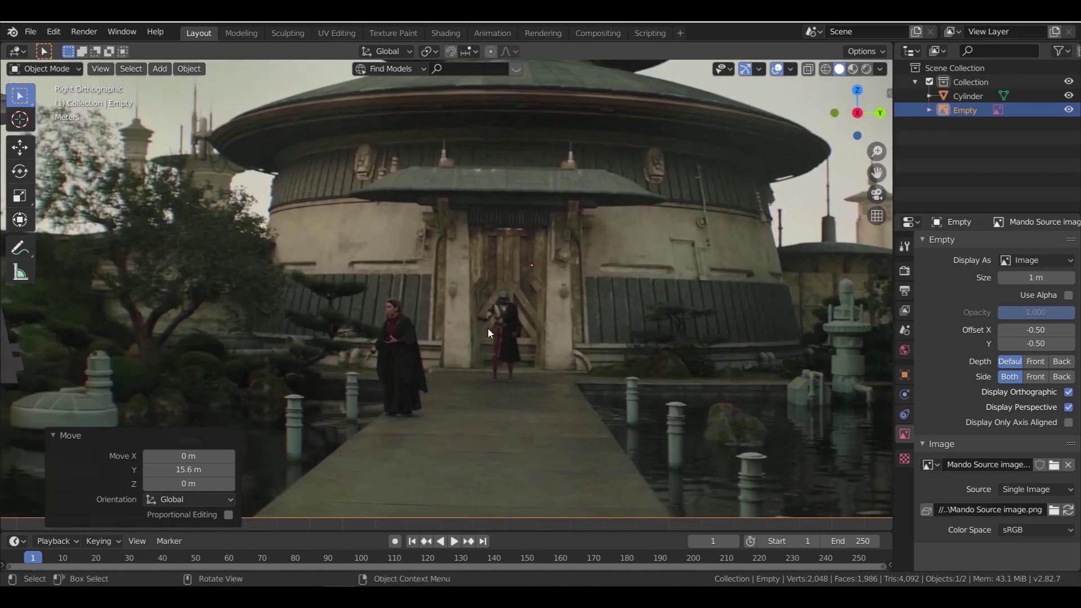
key(shift+a)
mouse_move(507, 315)
click(566, 318)
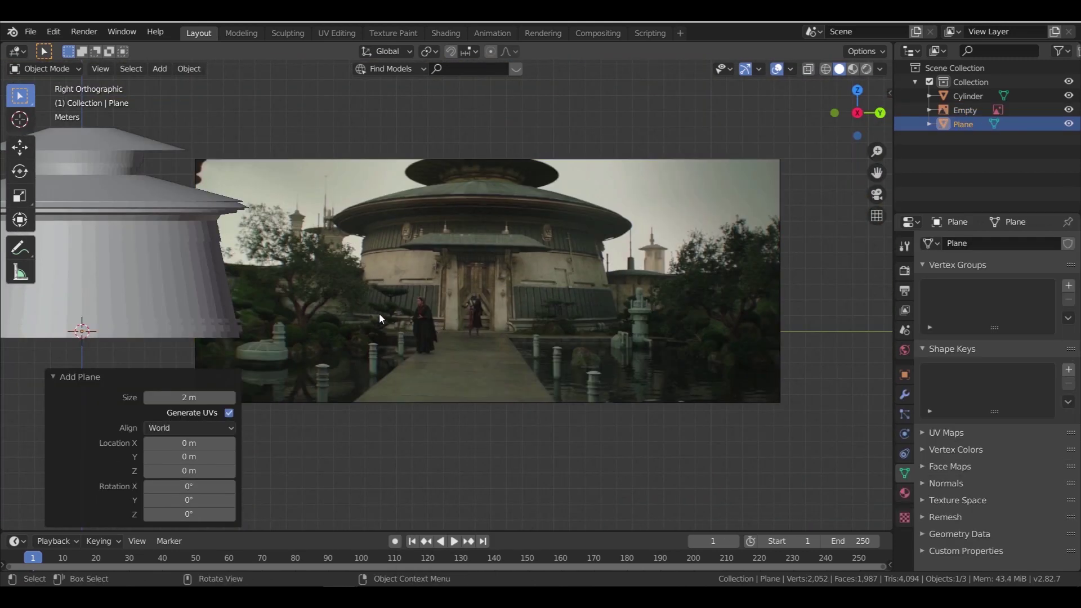
key(g)
key(x)
key(y)
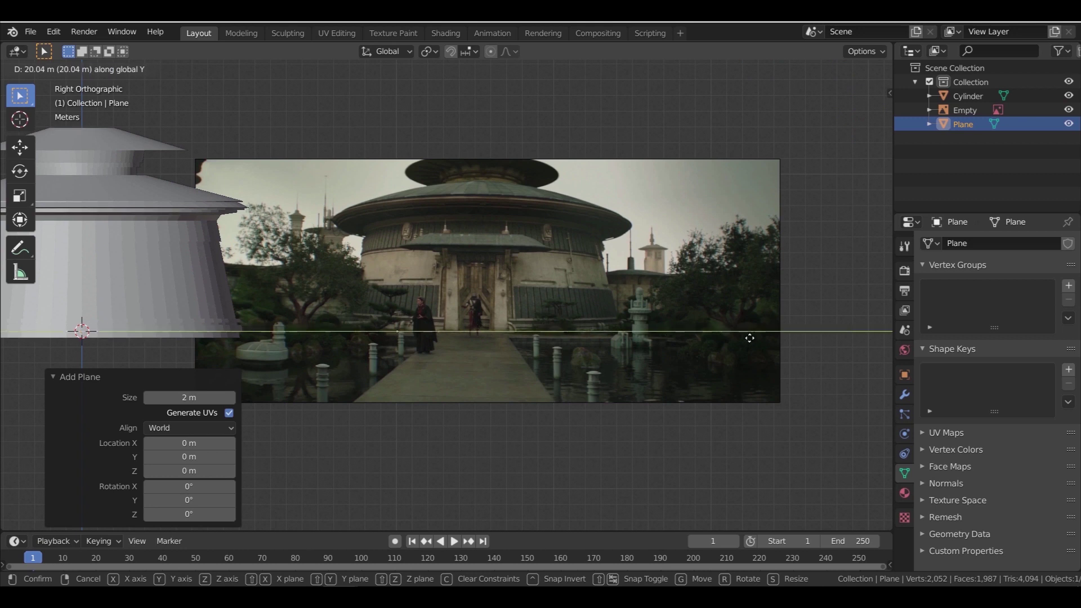
click(748, 343)
Rotate the plane 90° about the Y axis so it stands parallel to the reference image
key(r)
key(x)
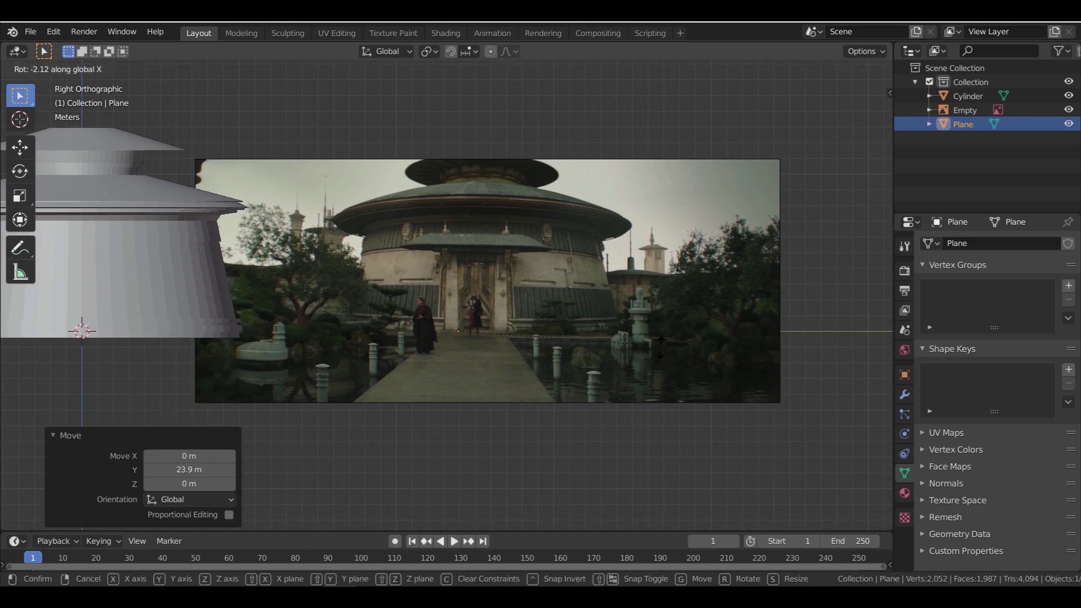
text(y90)
click(614, 410)
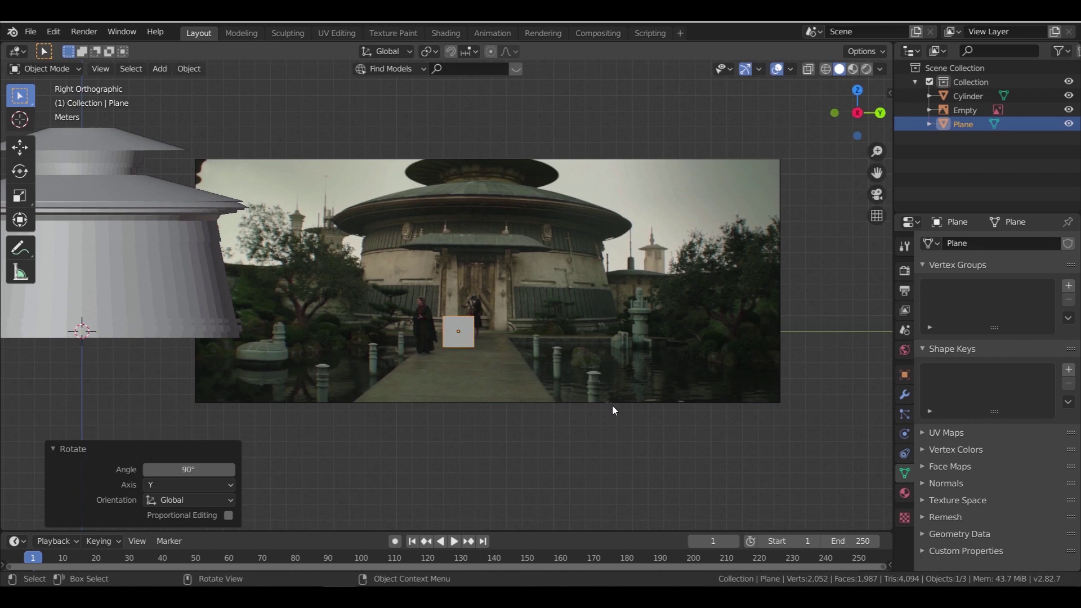
Move the plane about 1.21 m along Y and 0.989 m up in Z to rest at the doorway's base
scroll(597, 393, up, 5)
shift+middle_drag(560, 371, 501, 341)
scroll(501, 341, up, 2)
key(g)
key(y)
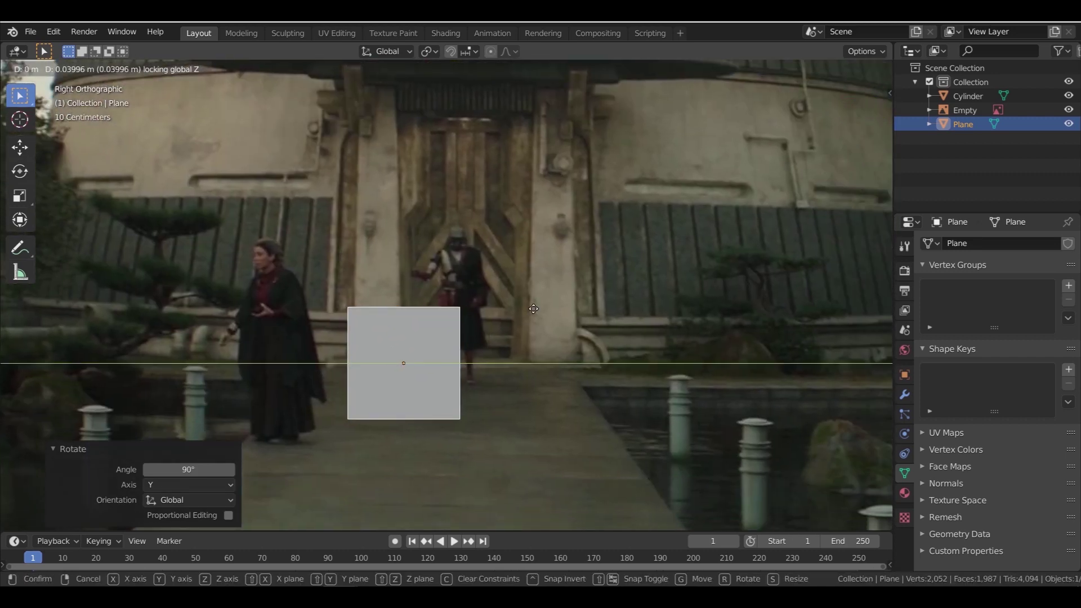
click(537, 399)
key(g)
key(z)
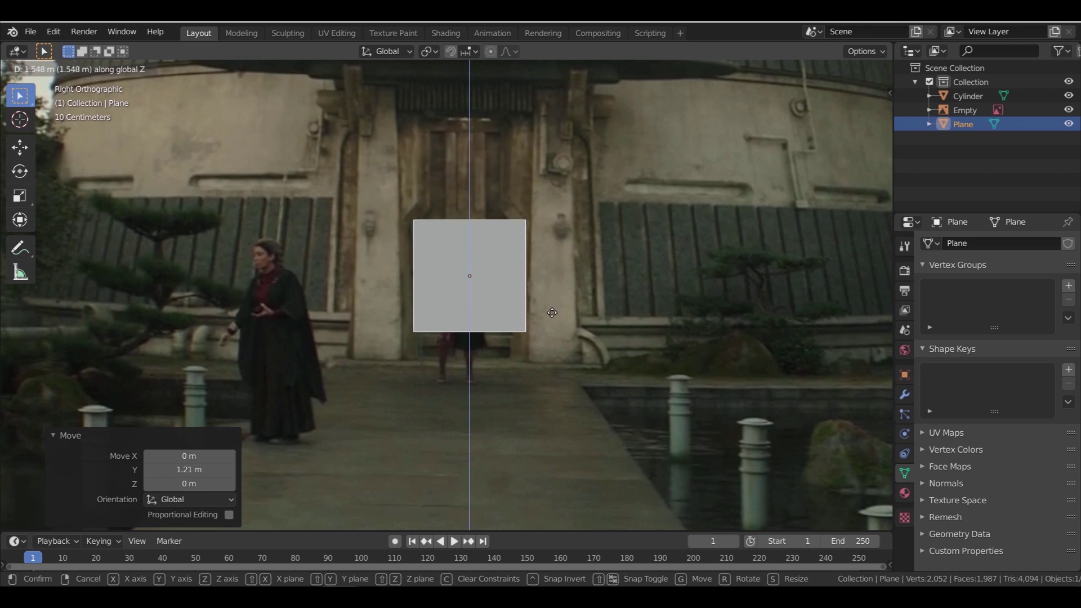
click(556, 338)
Shift the plane about -3.69 m along Y off the door, and return it about 3.77 m onto the doorway
key(g)
key(x)
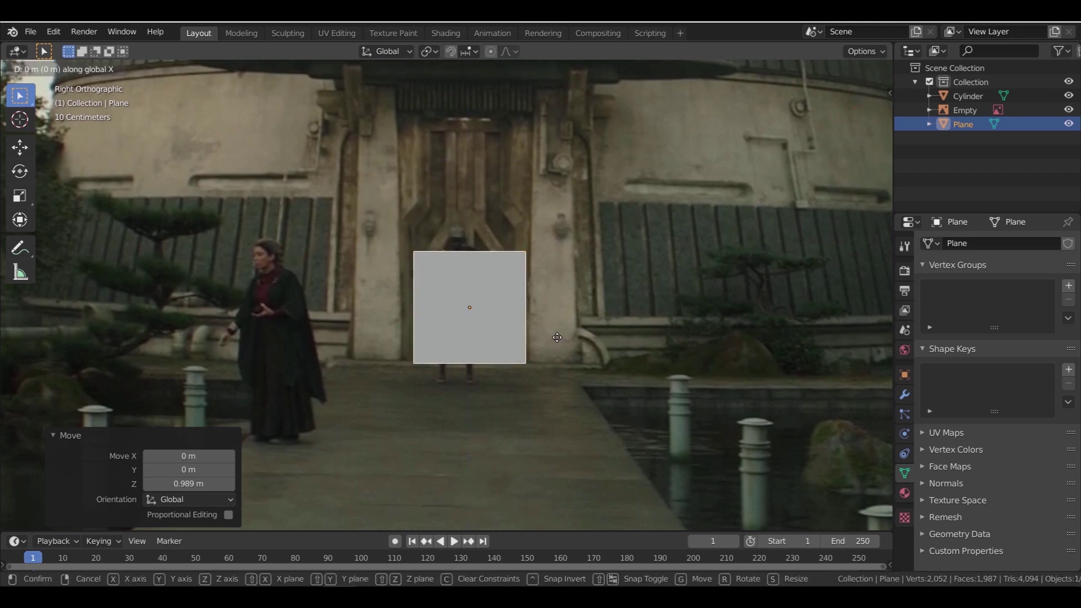
key(y)
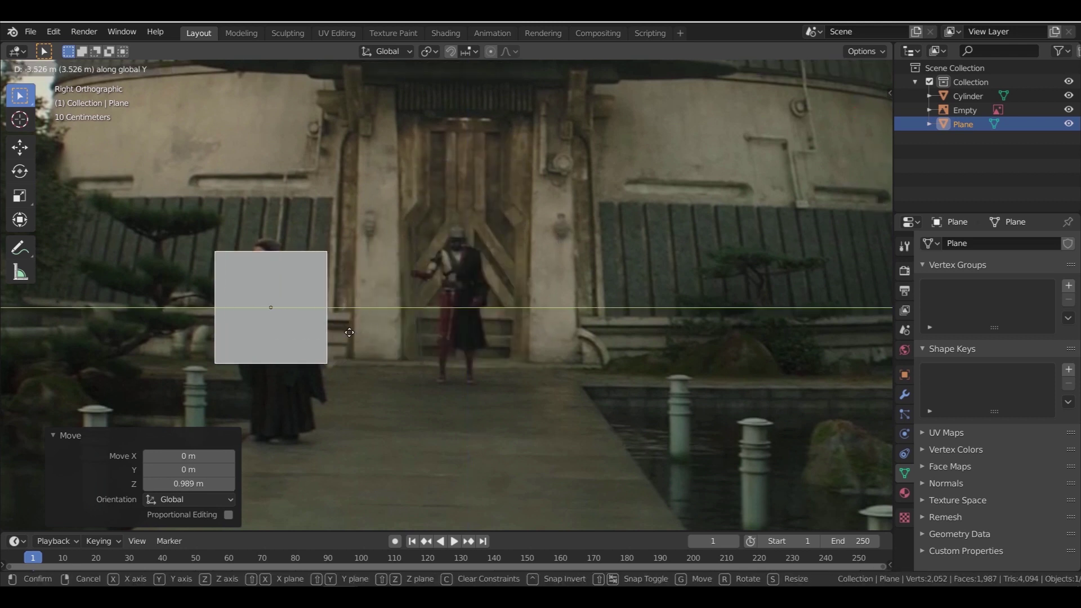
click(351, 339)
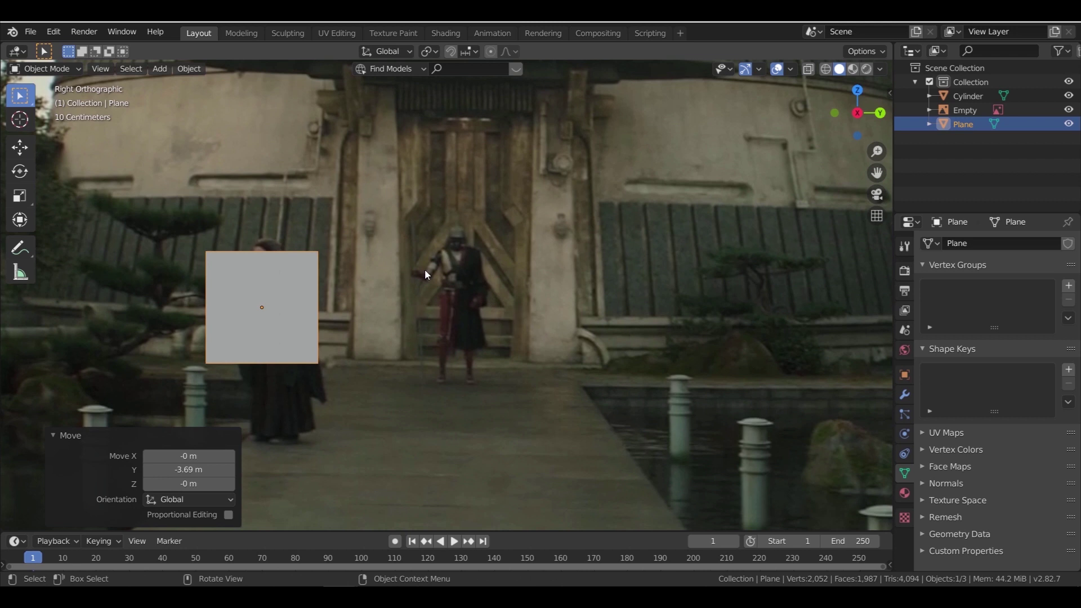
key(g)
key(y)
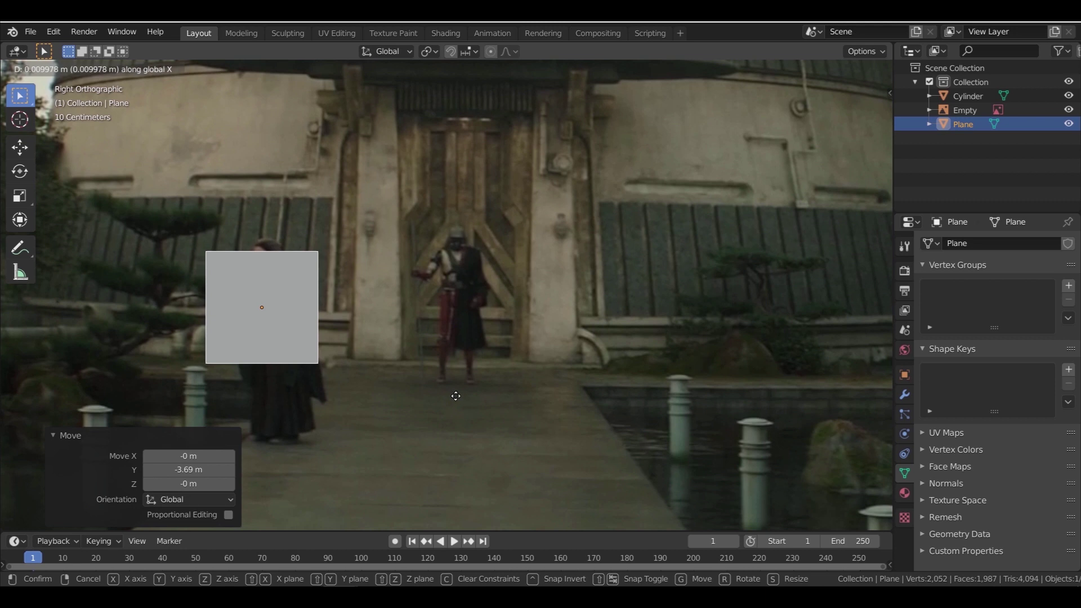
click(607, 406)
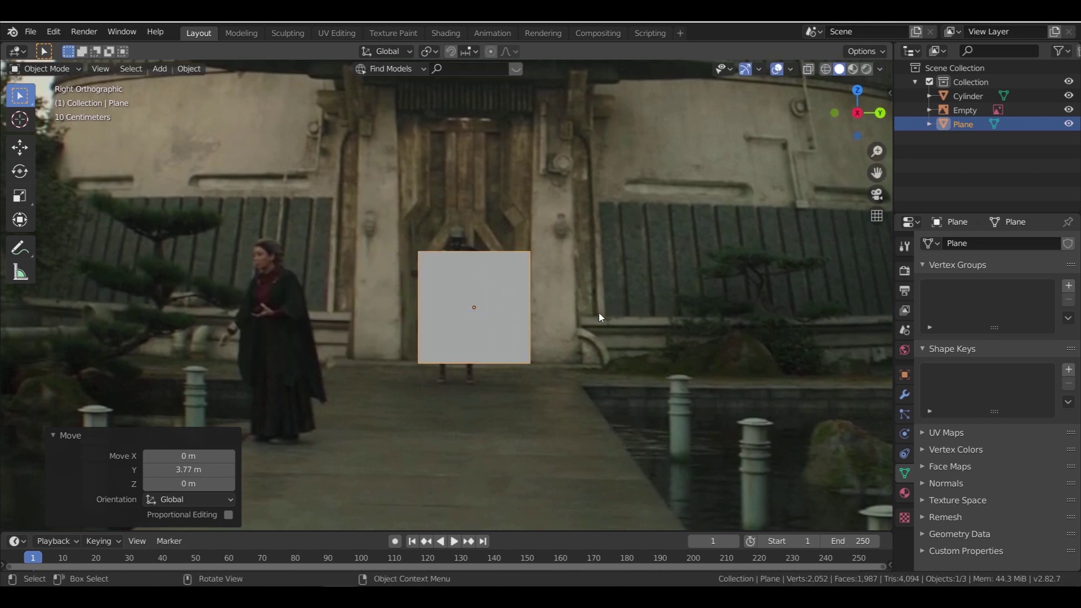
Move the plane's left vertical edge along Y to the centre line of the reference door
key(Tab)
click(107, 69)
click(454, 387)
key(g)
key(y)
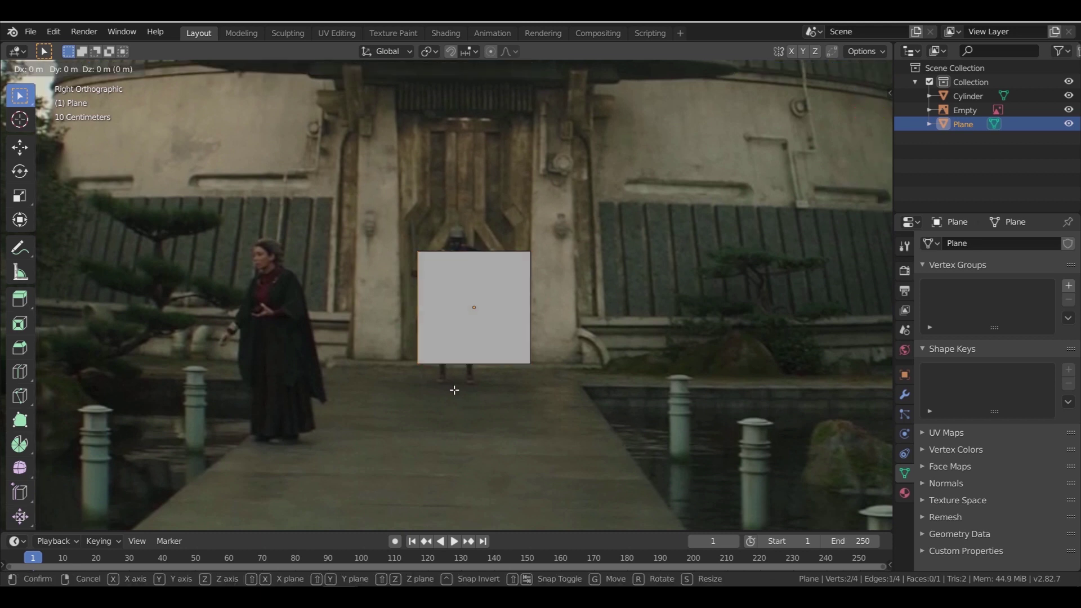
click(498, 389)
Raise the plane's top edge along Z to the top of the reference door and finish editing the mesh
click(489, 266)
key(g)
key(z)
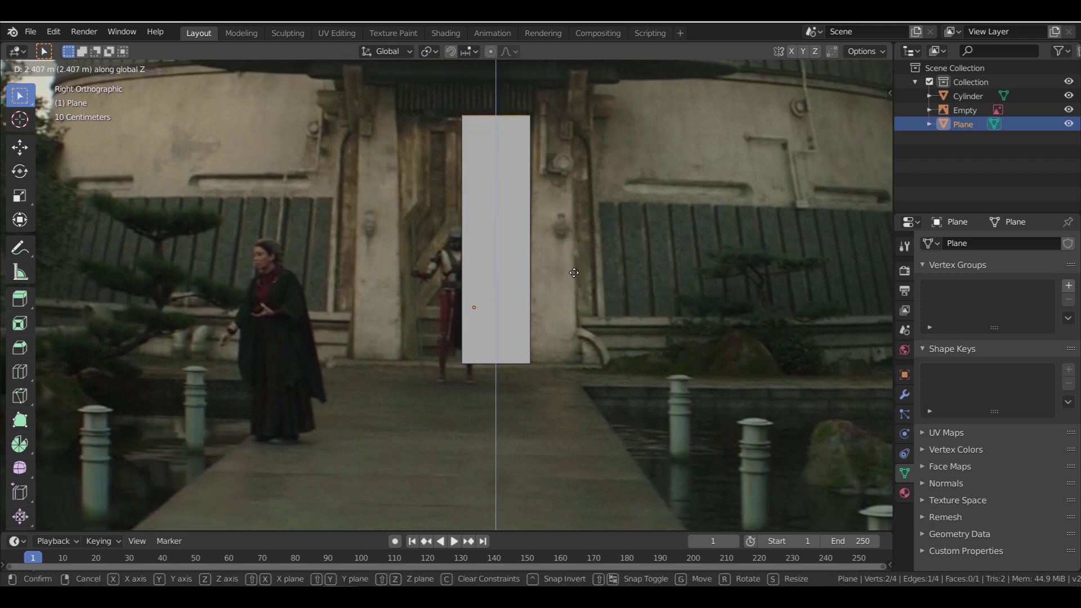
click(575, 278)
shift+middle_drag(580, 329, 571, 403)
scroll(533, 331, up, 1)
key(Tab)
Enable alpha on the reference image and set its opacity to about 0.496
click(574, 325)
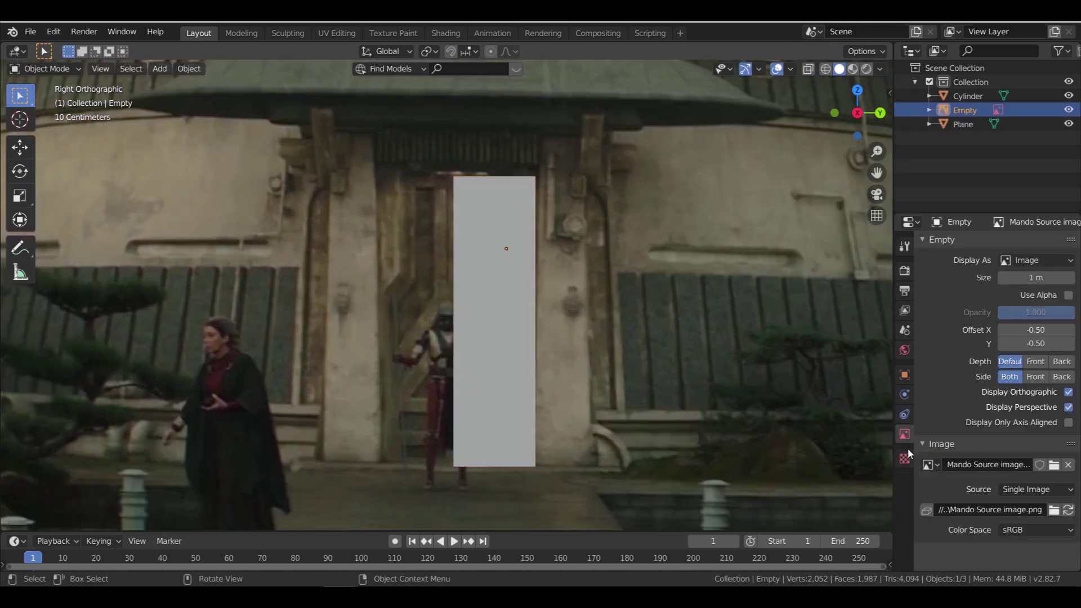
click(1067, 296)
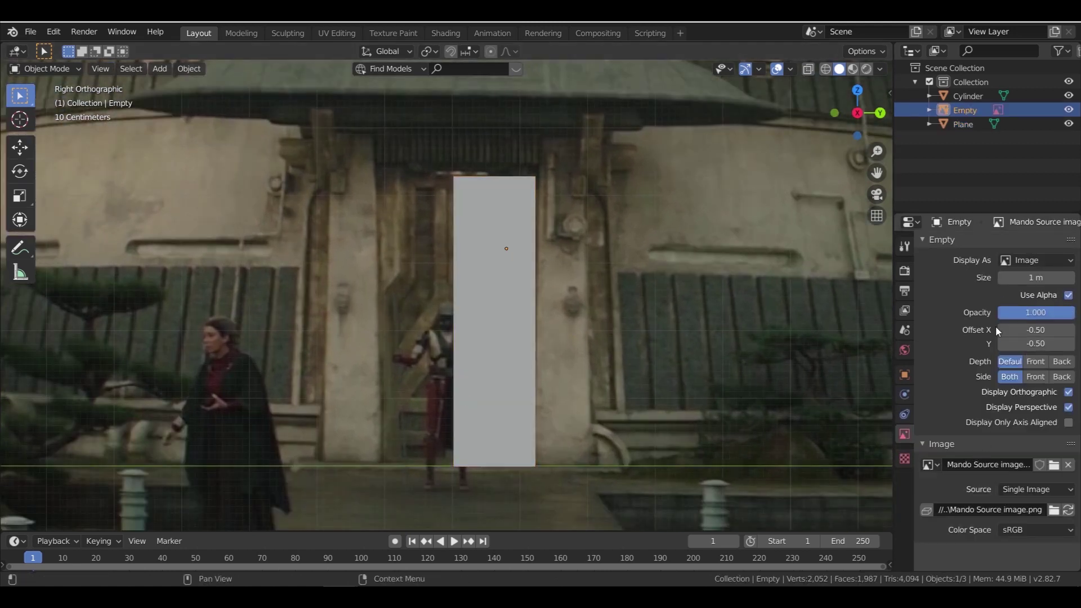
drag(1061, 316, 1030, 315)
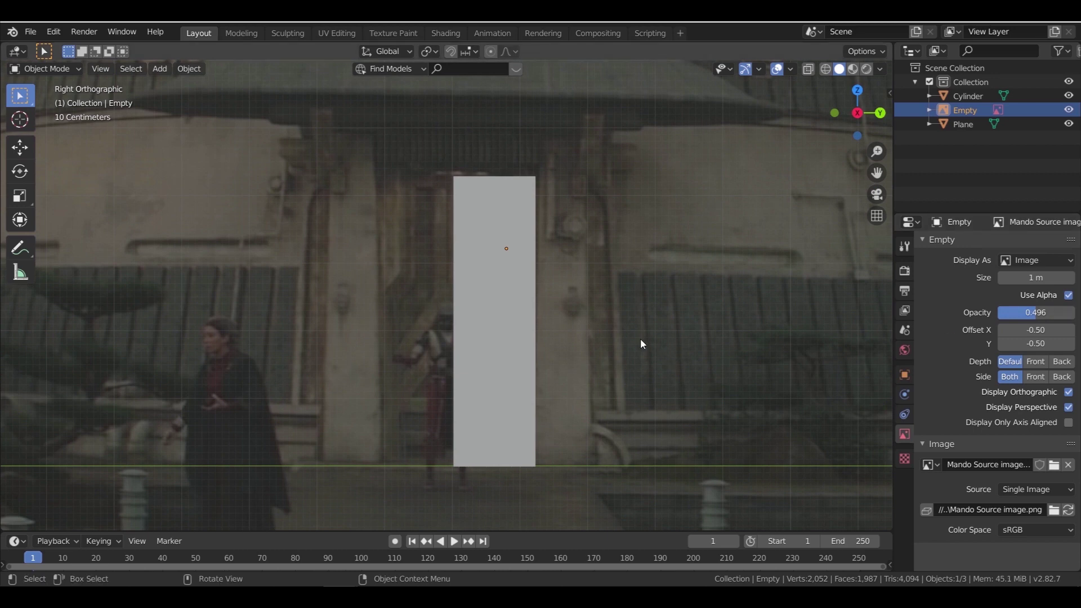
Move the reference image about 16 m along X so it lies in front of the door plane
key(g)
key(x)
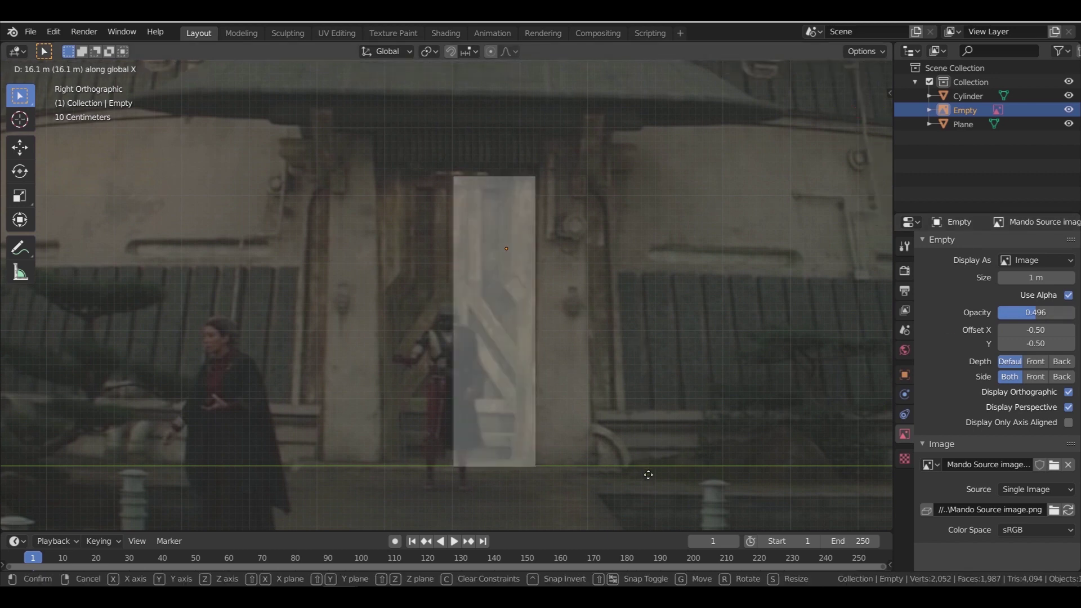
click(656, 206)
scroll(518, 233, up, 2)
scroll(518, 233, down, 1)
Show the selectability toggles in the Outliner and make the reference image Empty unselectable
click(544, 210)
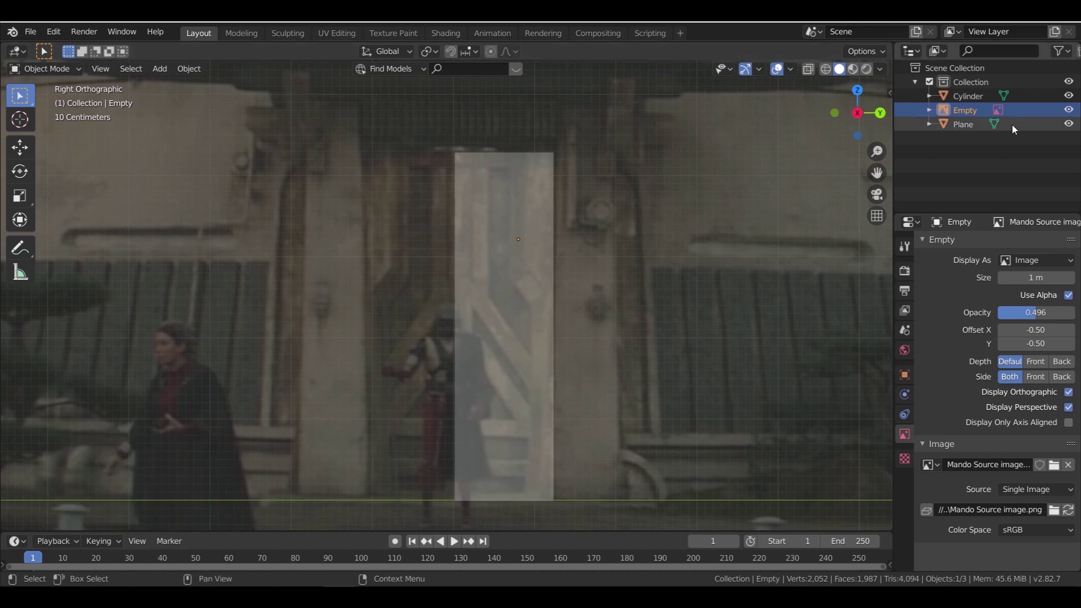
click(1060, 51)
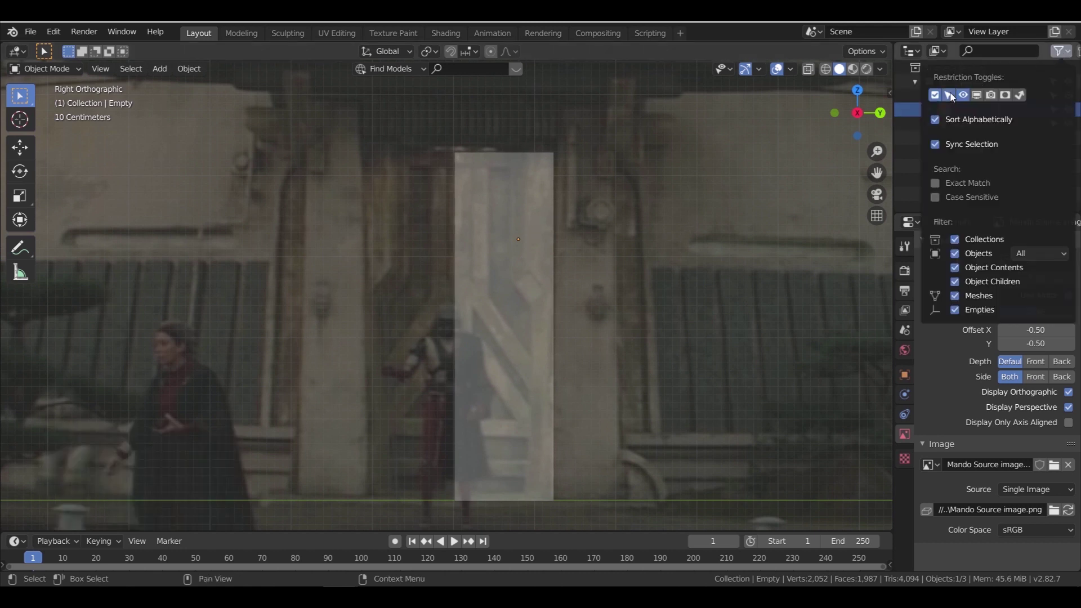
click(1053, 112)
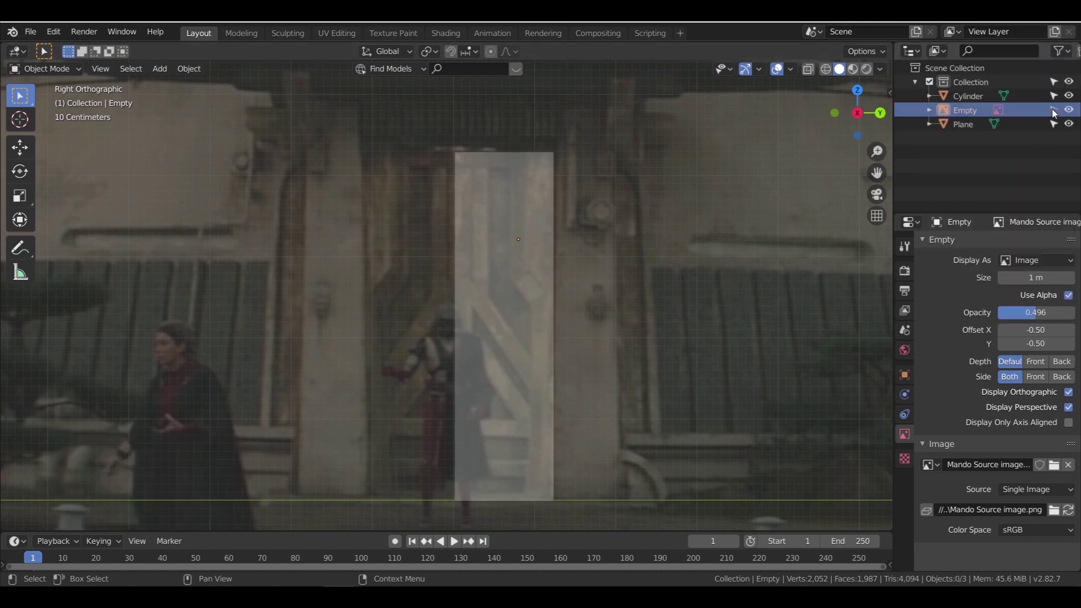
Add two vertical loop cuts to the door plane, the first at factor about -0.644 and the second at about -0.472
click(538, 257)
key(Tab)
scroll(514, 242, up, 4)
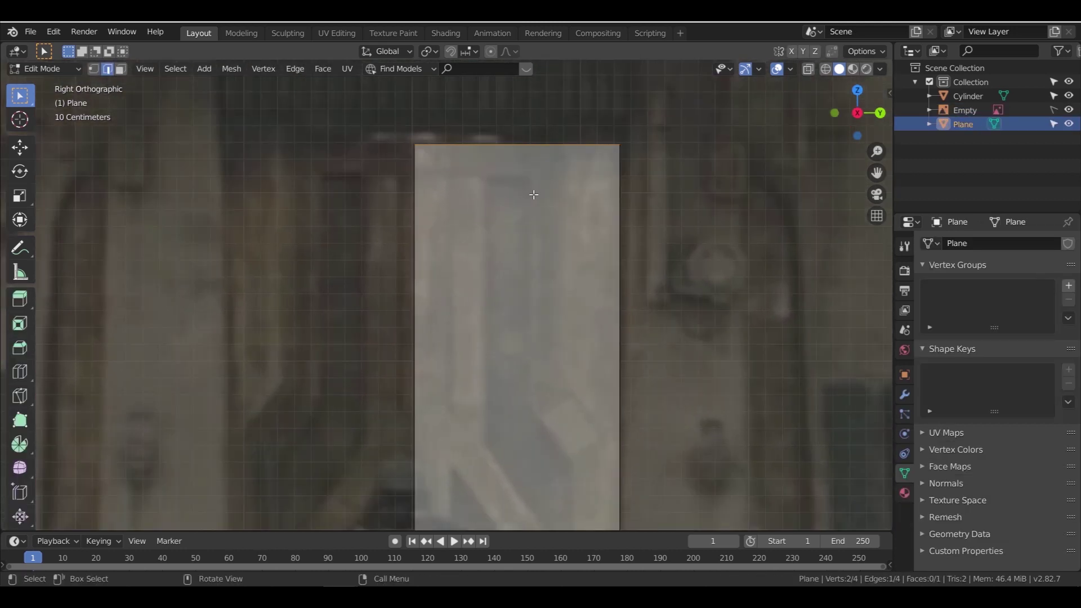
scroll(529, 162, down, 4)
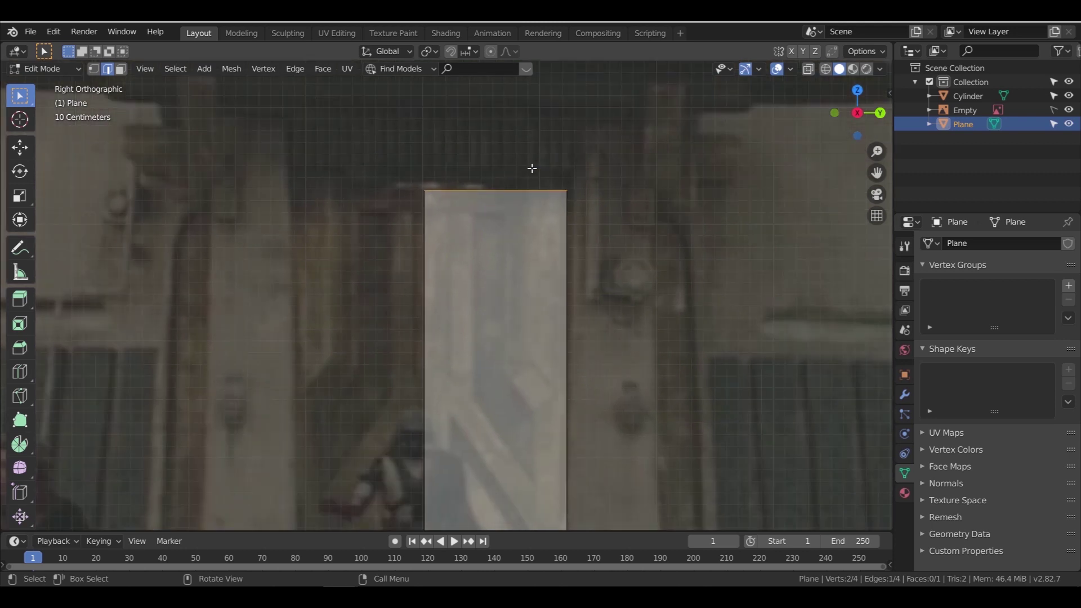
key(ctrl+r)
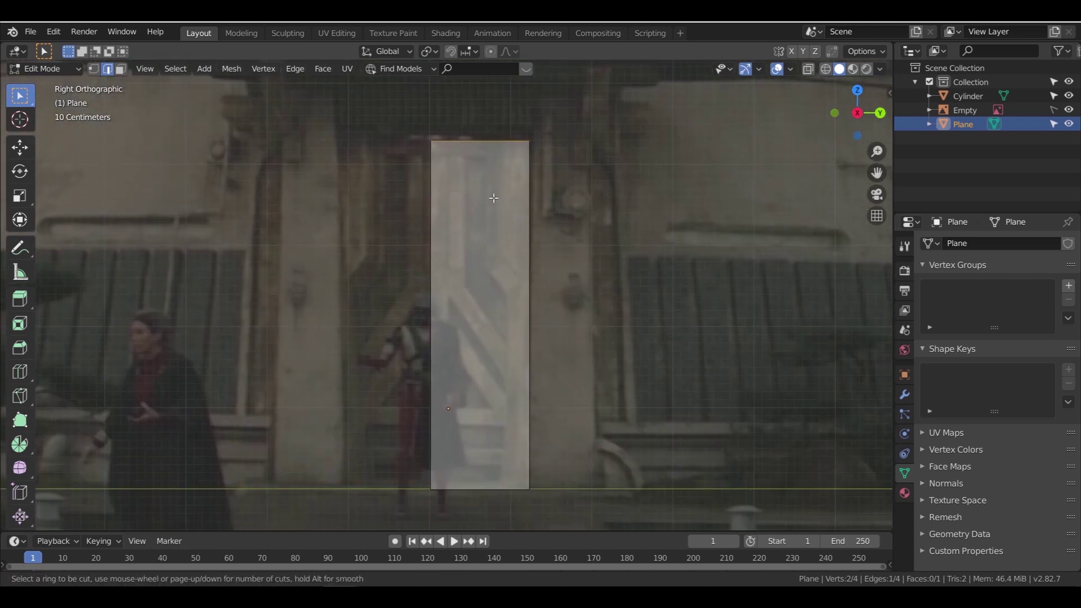
click(500, 140)
click(524, 139)
key(ctrl+r)
click(514, 140)
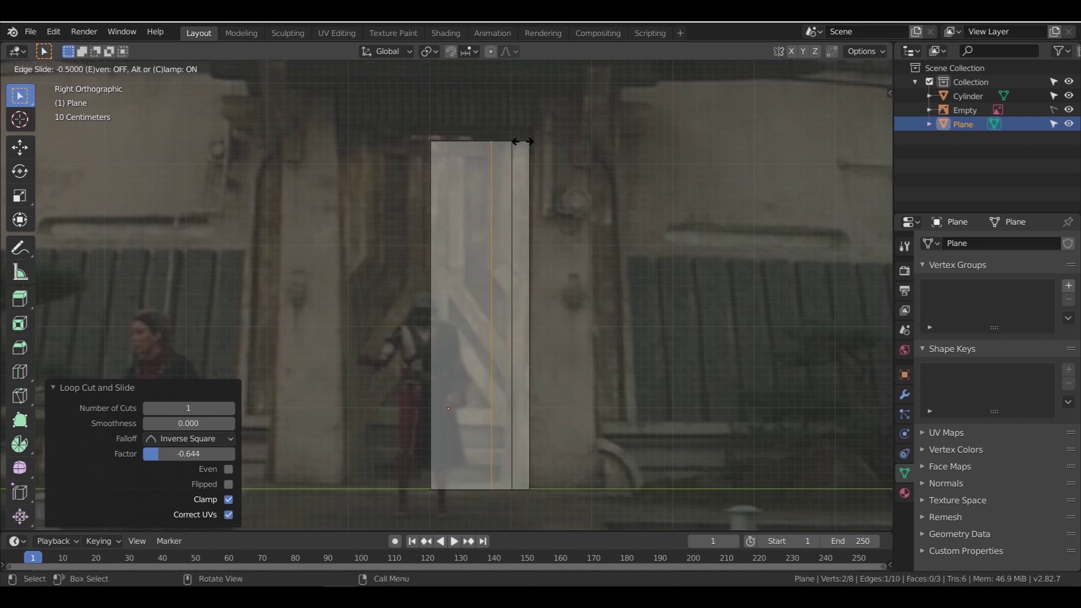
click(520, 145)
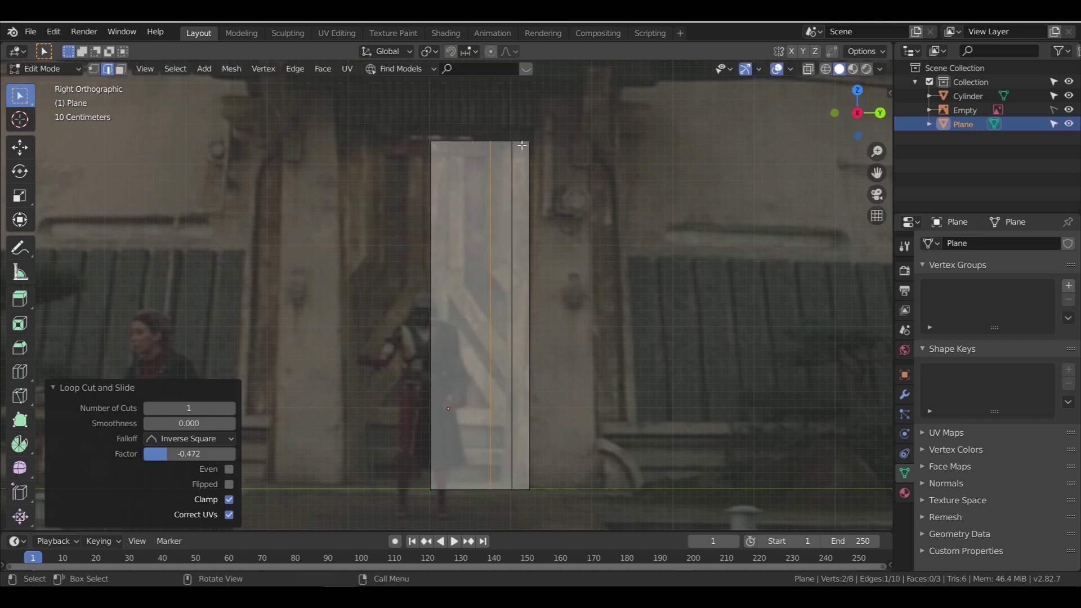
Move the outer vertical cut of the door plane slightly in the negative Y direction to match the reference panel edge
scroll(539, 180, up, 4)
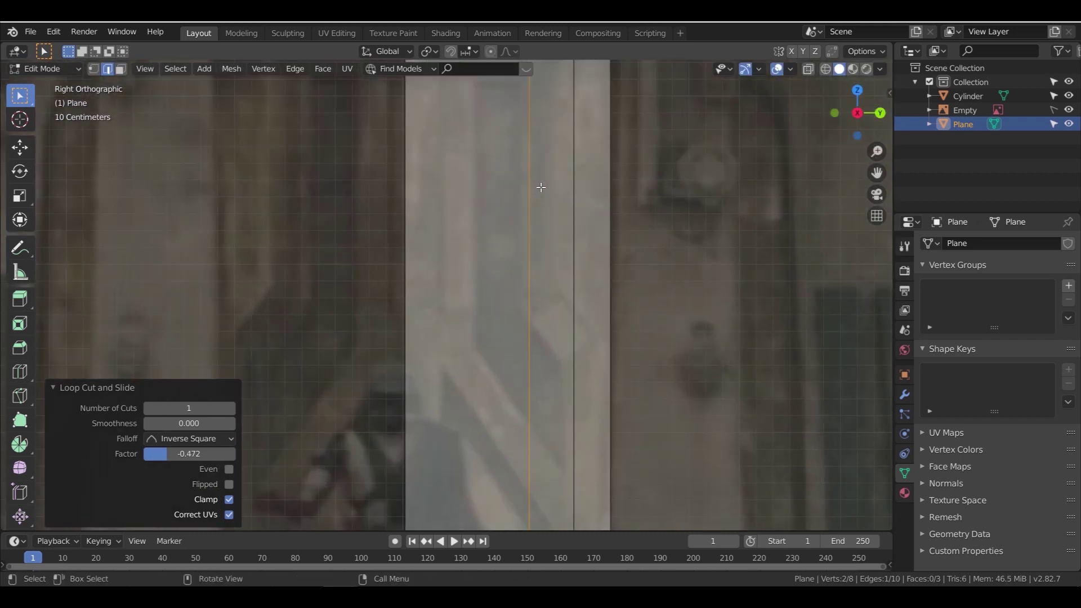
shift+middle_drag(544, 180, 498, 190)
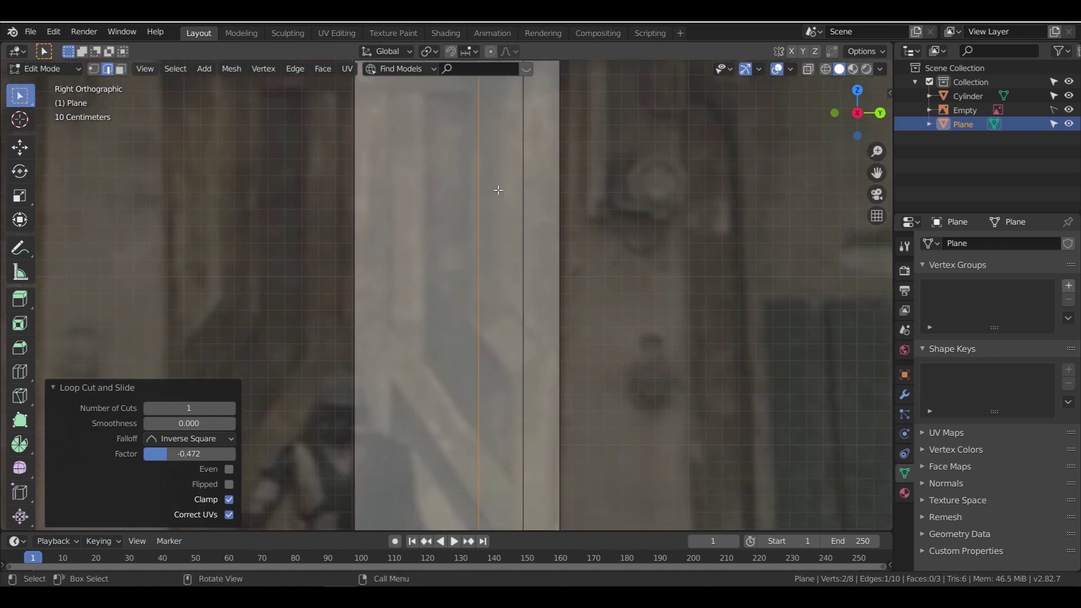
click(524, 200)
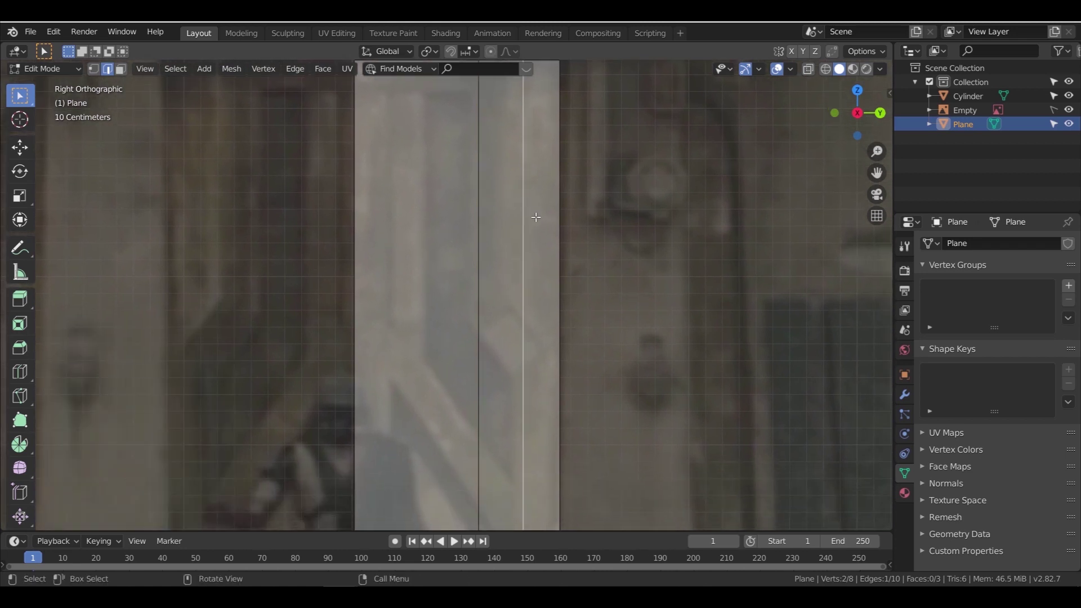
key(g)
key(y)
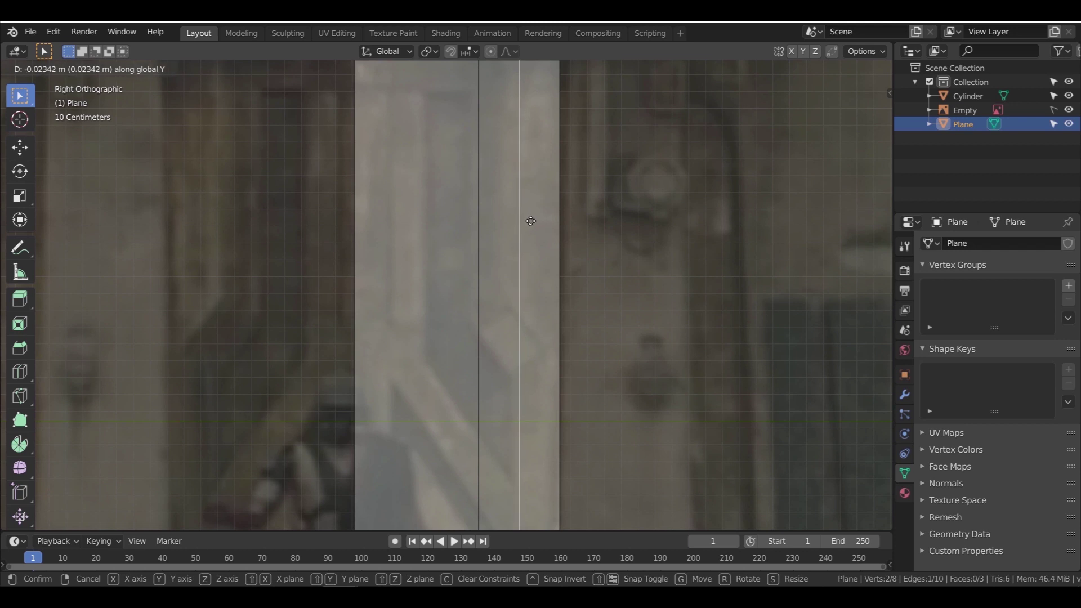
click(527, 224)
Slide the inner vertical cut by a factor of about 0.063 and switch to vertex selection
click(480, 221)
key(g)
key(x)
key(g)
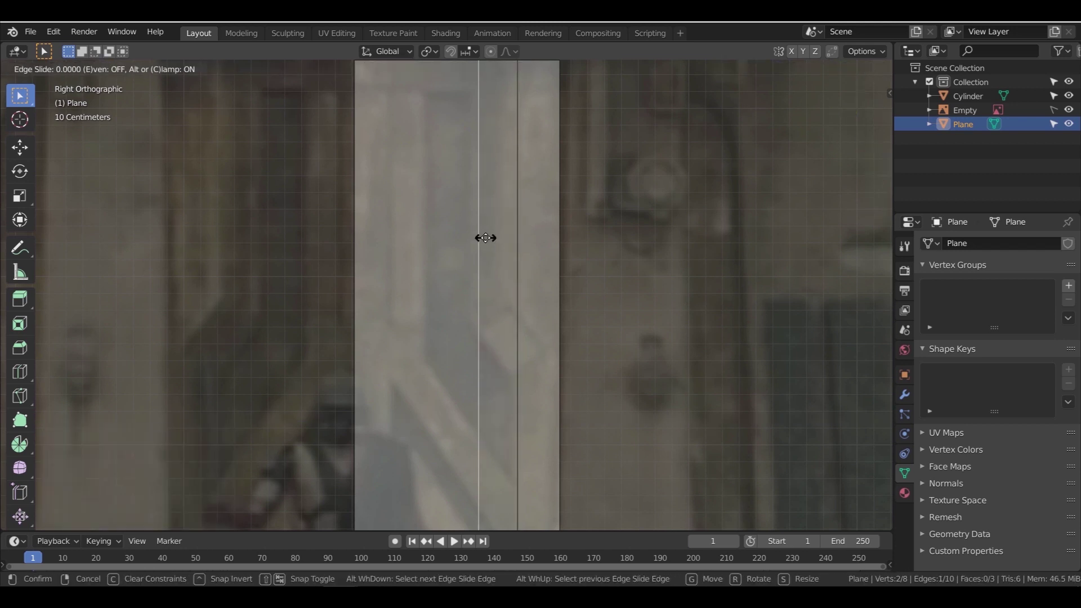
click(480, 237)
shift+middle_drag(481, 85, 507, 278)
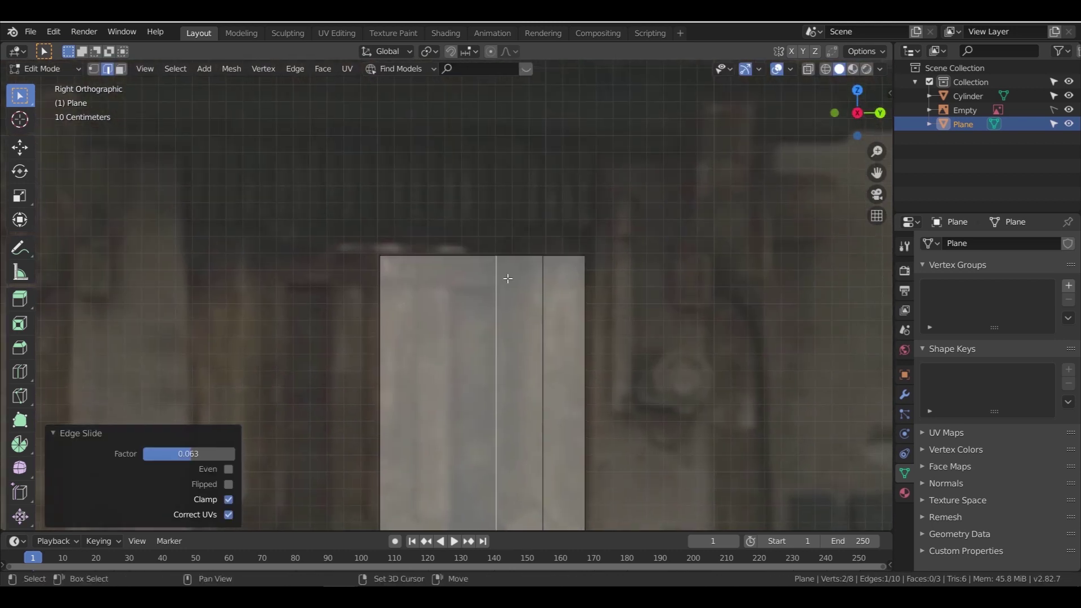
click(94, 70)
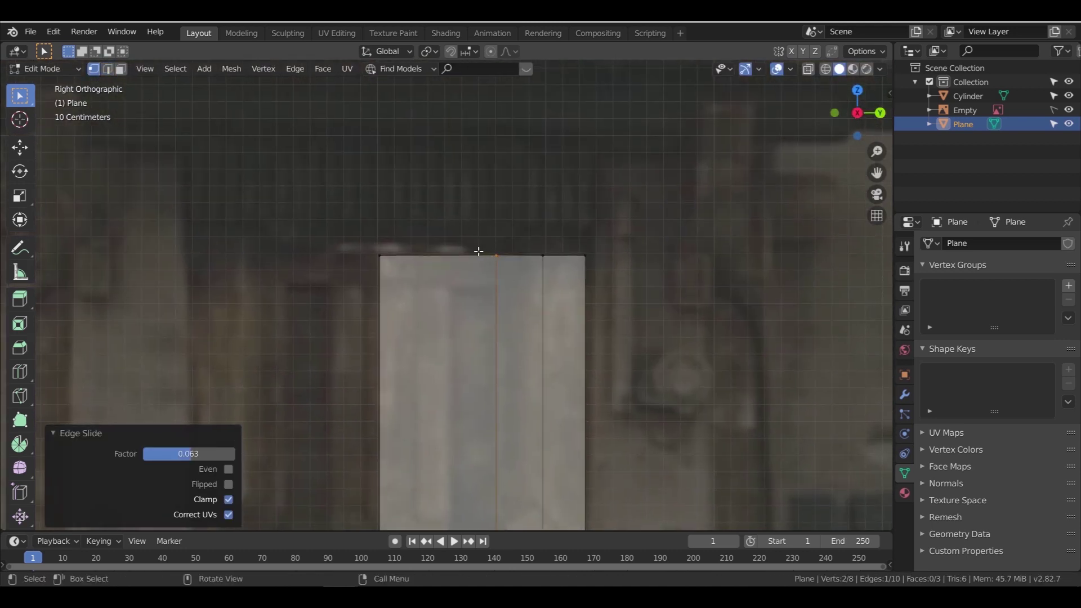
click(495, 257)
shift+click(383, 252)
key(g)
key(z)
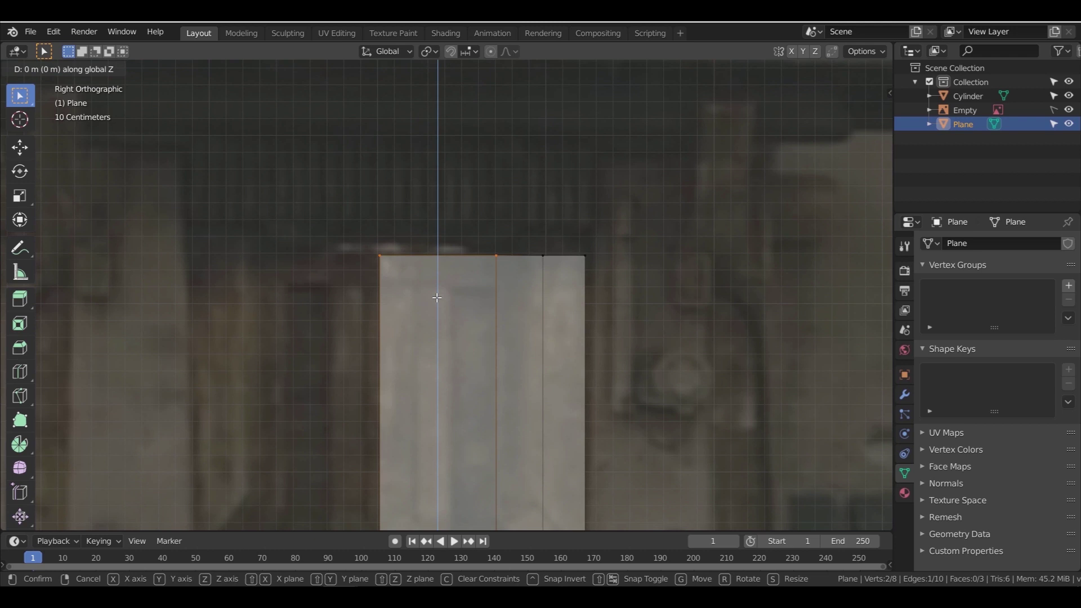
right_click(437, 298)
Raise the two upper vertices of the door's outer strip 0.13 m along Z
click(541, 236)
shift+click(592, 278)
key(g)
key(z)
click(603, 263)
Add a vertical loop cut through the wide inner section of the door at factor about -0.245
scroll(585, 298, down, 2)
shift+middle_drag(573, 305, 587, 130)
scroll(540, 180, down, 2)
key(ctrl+r)
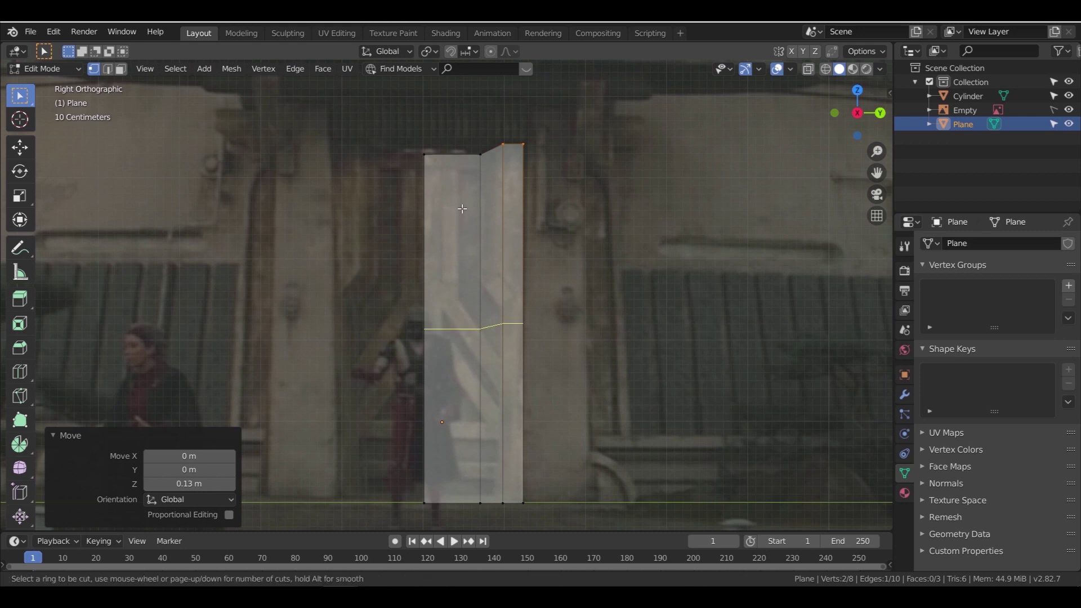
click(465, 159)
click(472, 159)
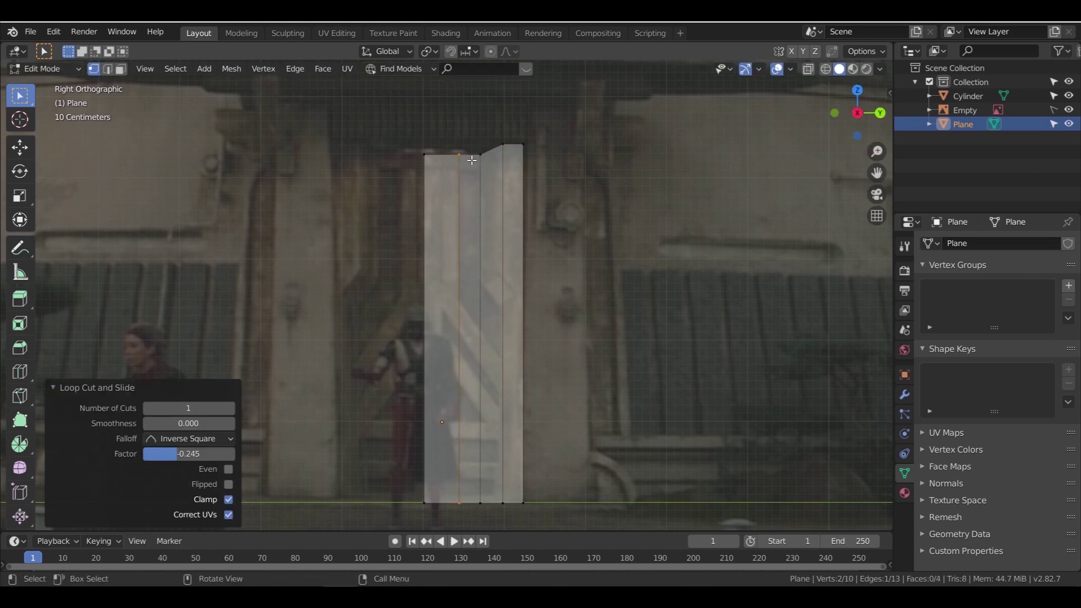
Add two more vertical loop cuts in the innermost door section, at factors about -0.194 and -0.444
key(ctrl+r)
click(447, 161)
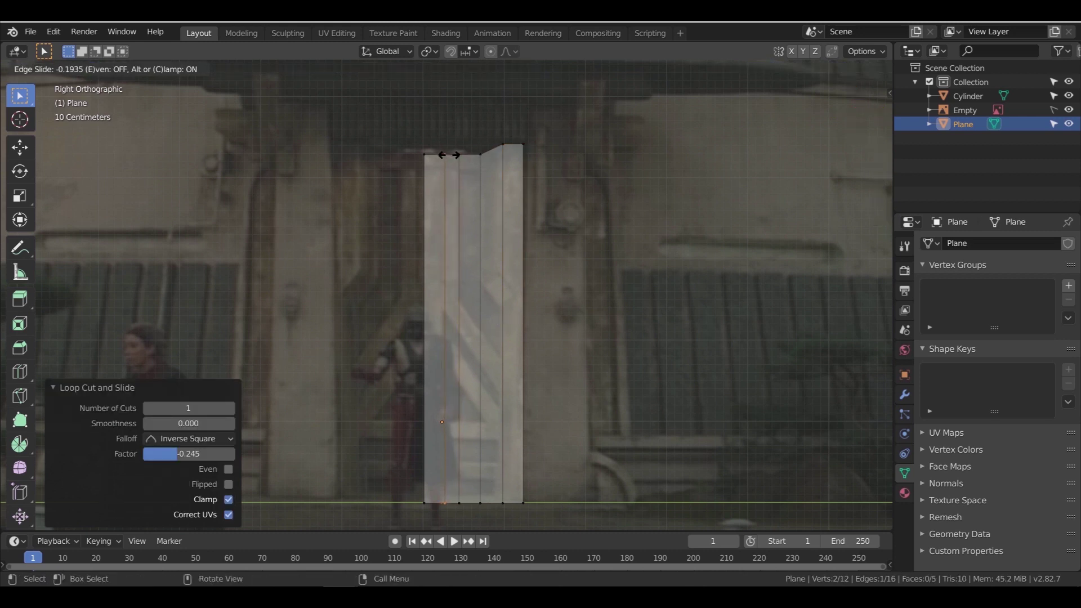
click(444, 153)
key(ctrl+r)
click(435, 152)
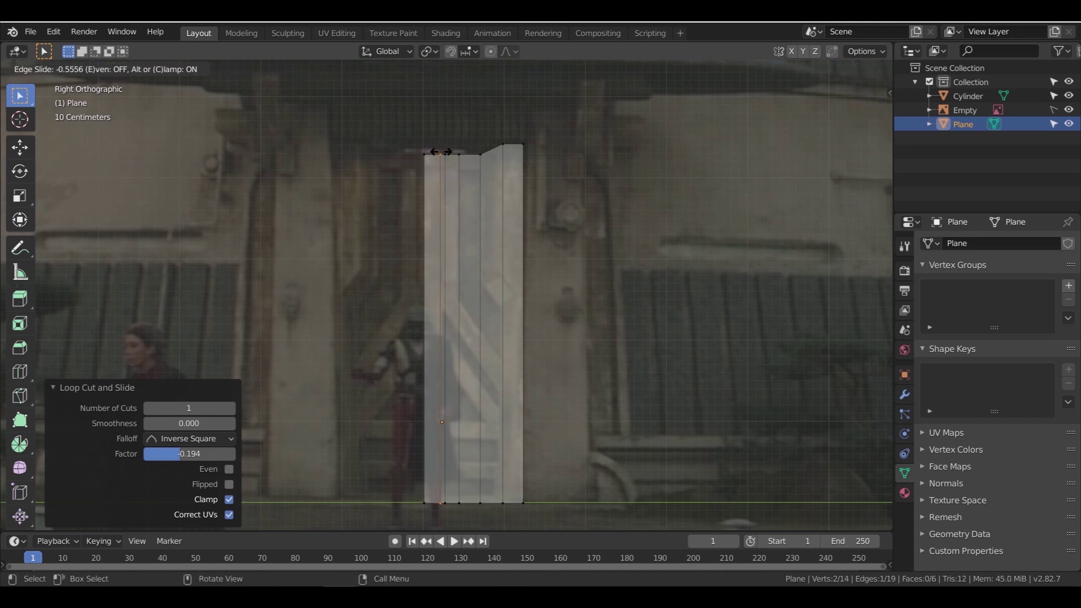
click(439, 152)
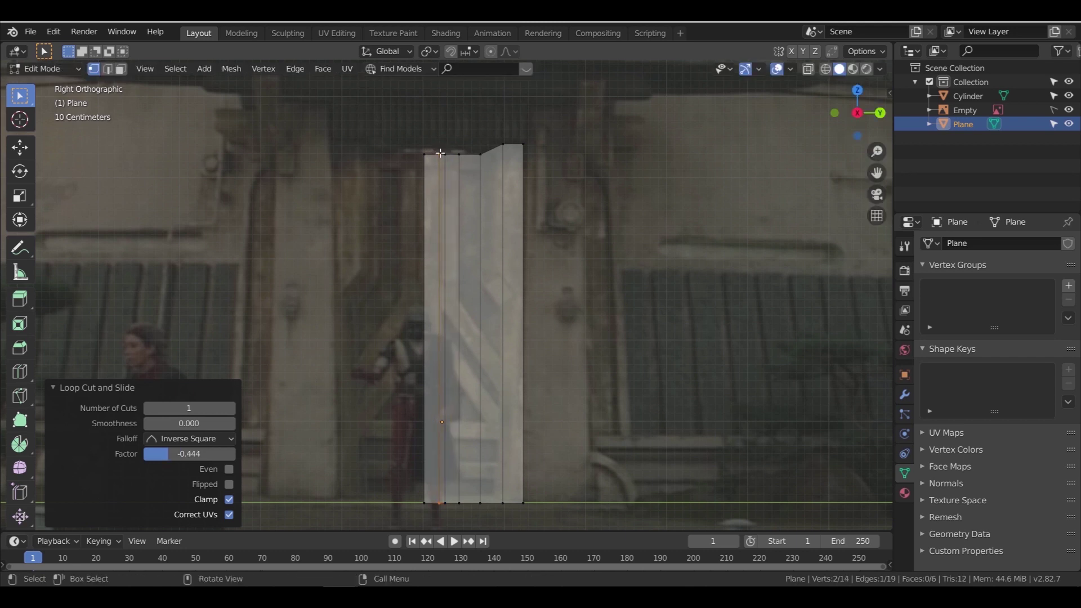
Switch to edge selection and move the second vertical cut from the door's inner edge -0.0234 m along Y
scroll(445, 174, up, 4)
click(445, 210)
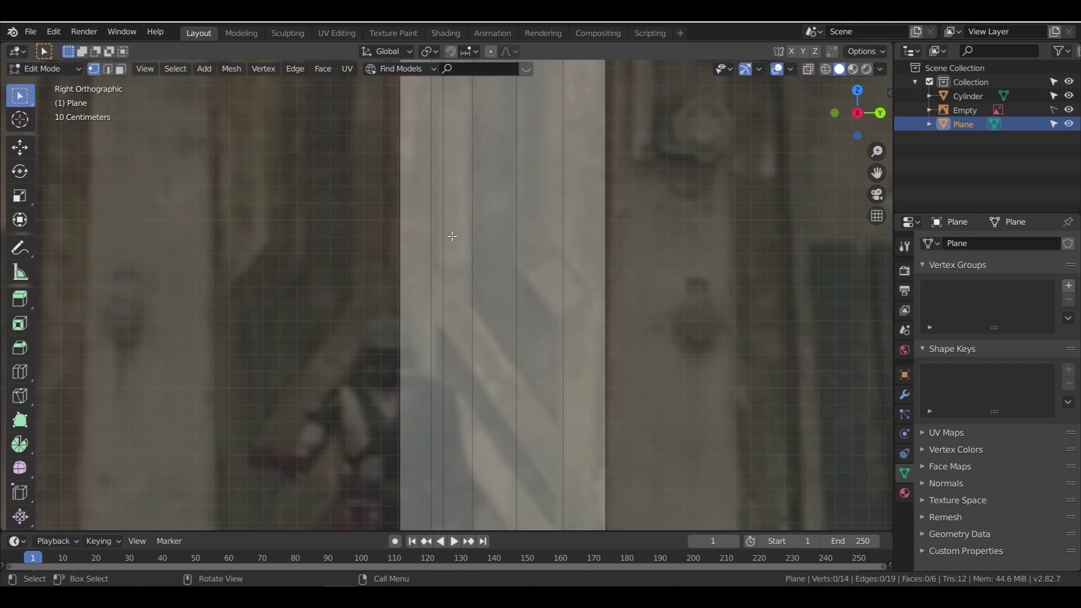
click(107, 70)
click(447, 260)
key(g)
key(y)
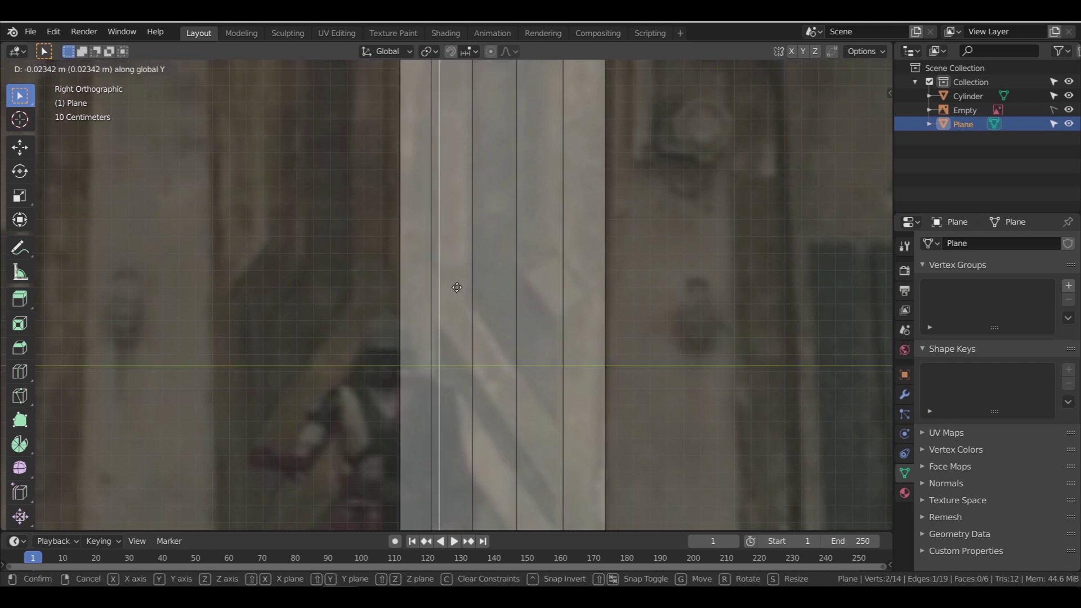
click(456, 287)
Add a horizontal loop cut across the lower part of the door at factor about -0.628
shift+middle_drag(462, 202, 494, 270)
scroll(495, 265, down, 3)
shift+middle_drag(500, 321, 499, 238)
scroll(509, 441, up, 2)
shift+middle_drag(503, 435, 499, 340)
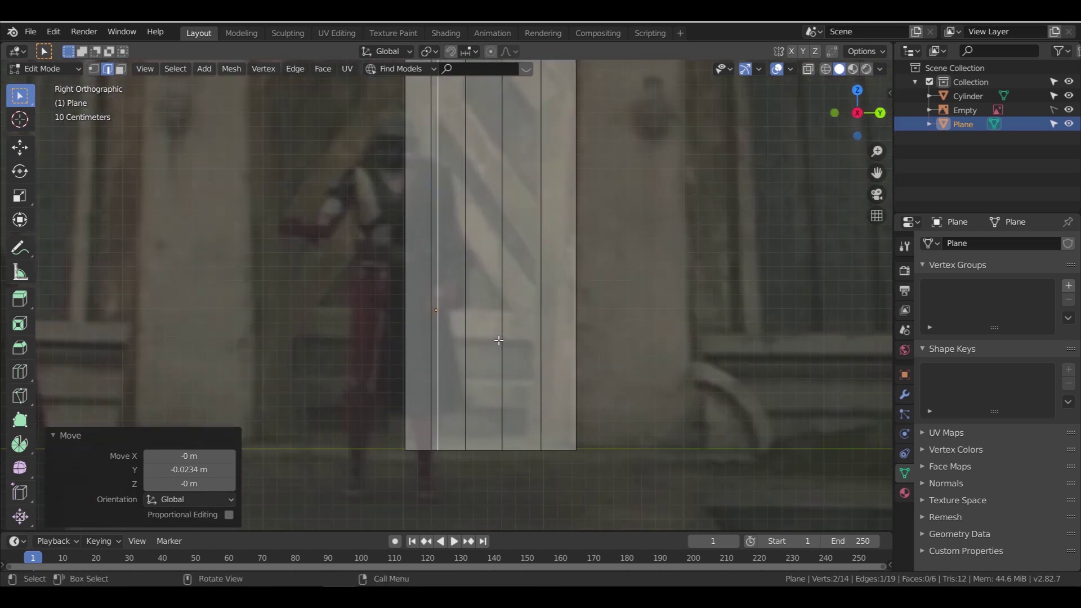
key(ctrl+r)
click(539, 344)
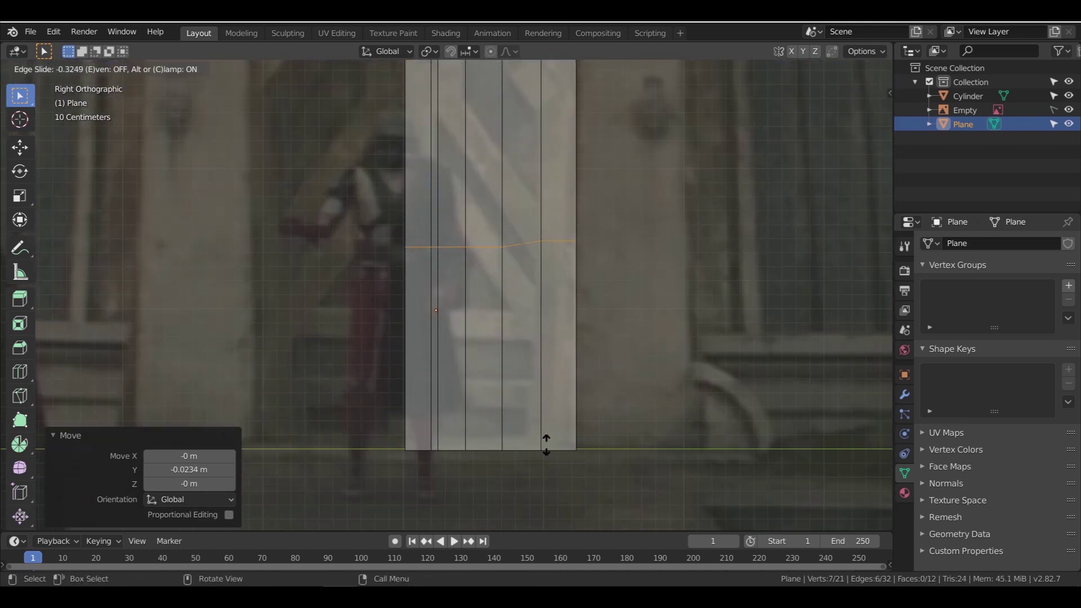
click(573, 69)
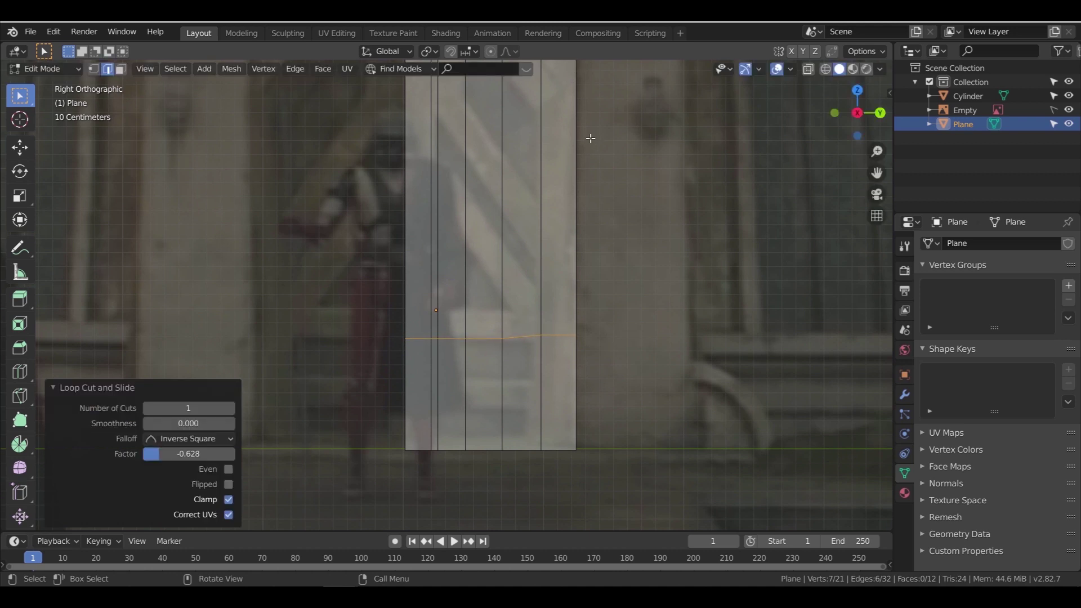
Turn on vertex snapping and lower the horizontal cut's two outer vertices 0.0243 m along Z, level with the neighbouring vertex
click(95, 69)
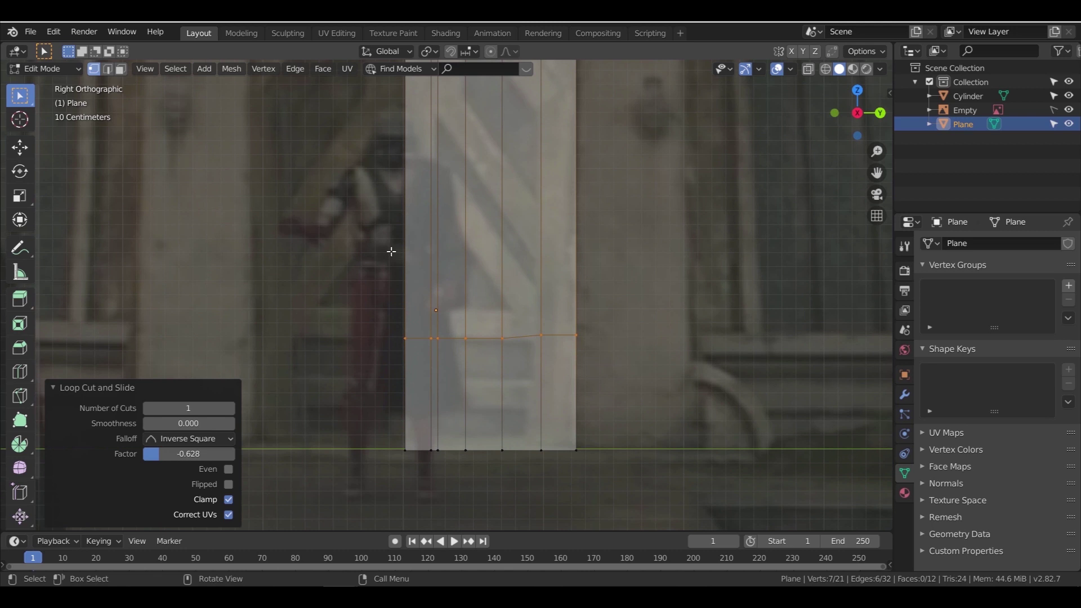
drag(527, 327, 619, 372)
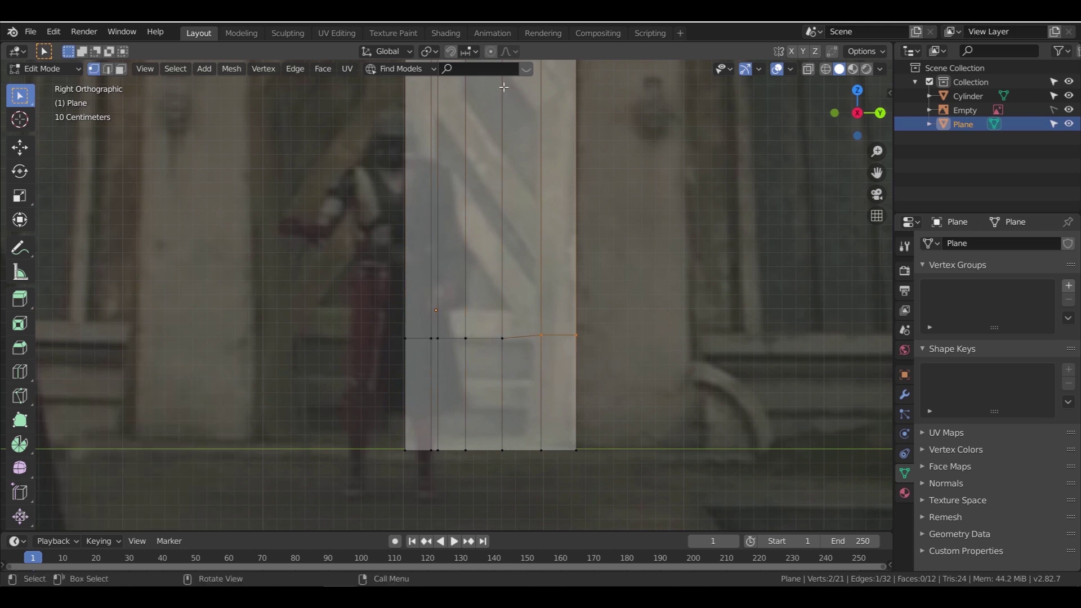
click(468, 53)
click(449, 106)
key(g)
key(z)
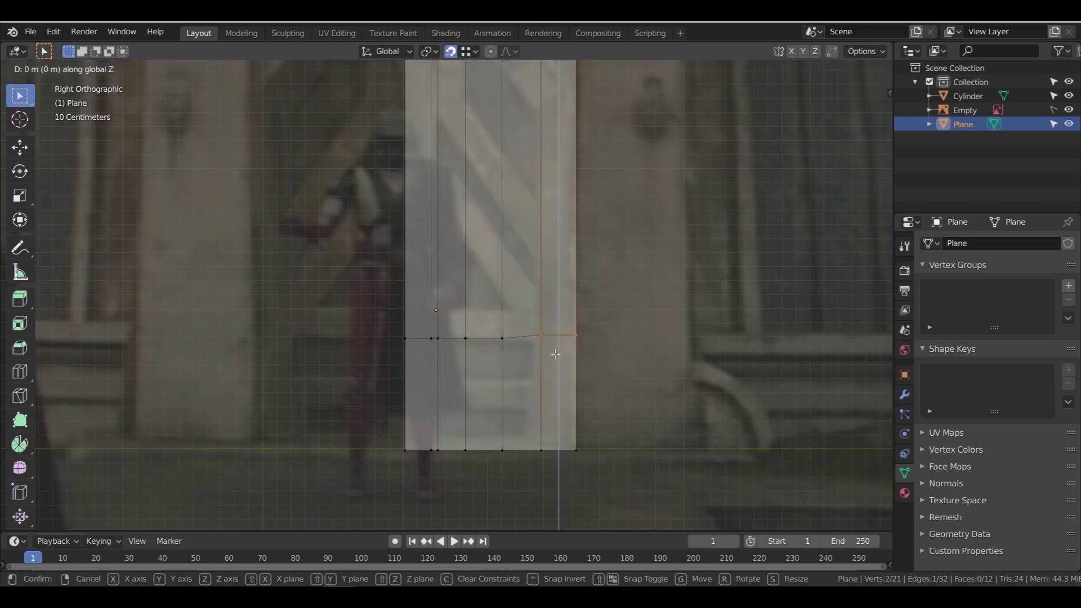
click(509, 340)
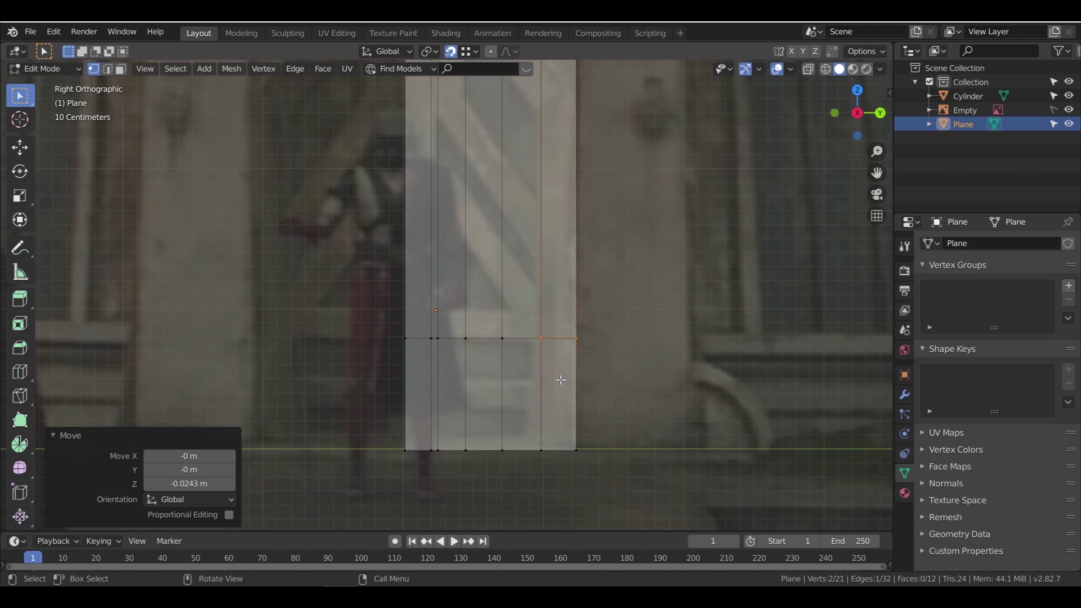
Snap each of the horizontal cut's two outer vertices individually along Z to the height of its neighbour
scroll(532, 369, up, 1)
drag(542, 333, 578, 380)
key(g)
key(z)
click(509, 347)
drag(585, 331, 635, 385)
key(g)
key(z)
click(558, 347)
key(Tab)
key(Tab)
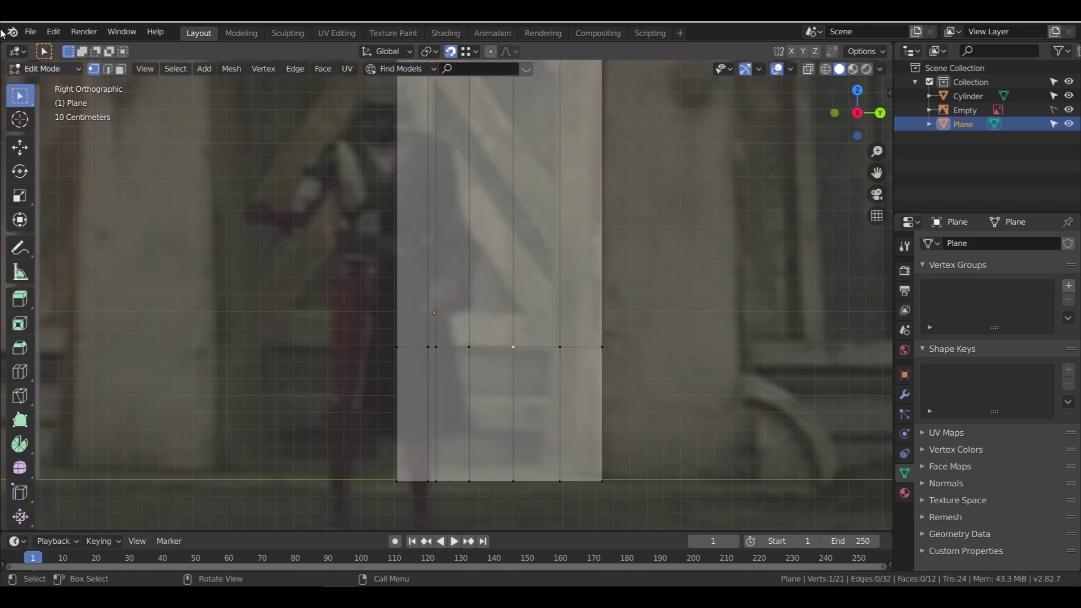
Select the whole horizontal edge loop and move it along Z by -0.01 m and a further 0.201 m
key(2)
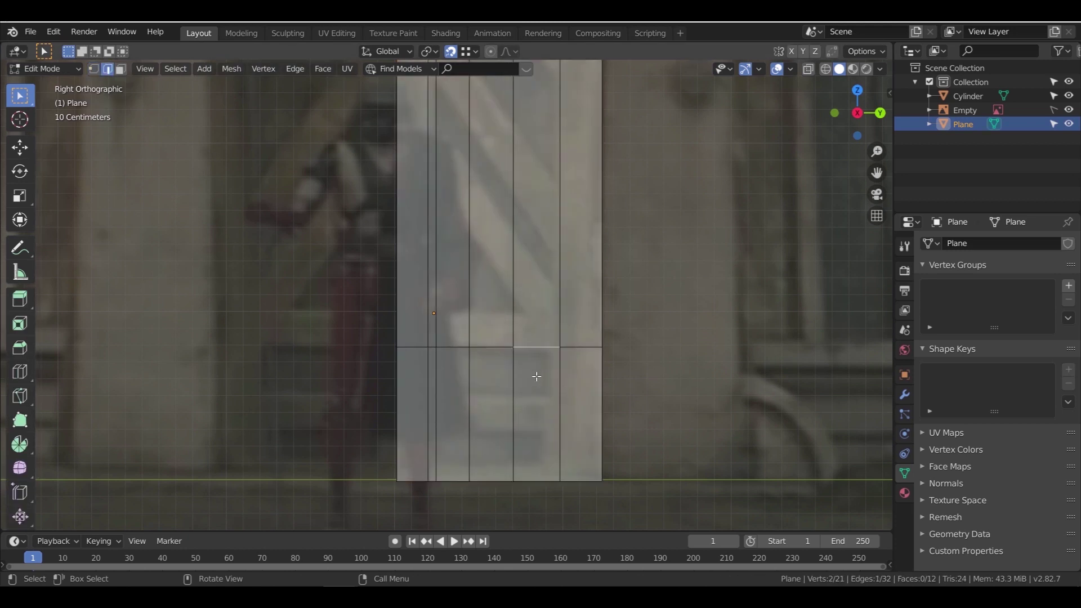
alt+click(534, 347)
key(g)
key(z)
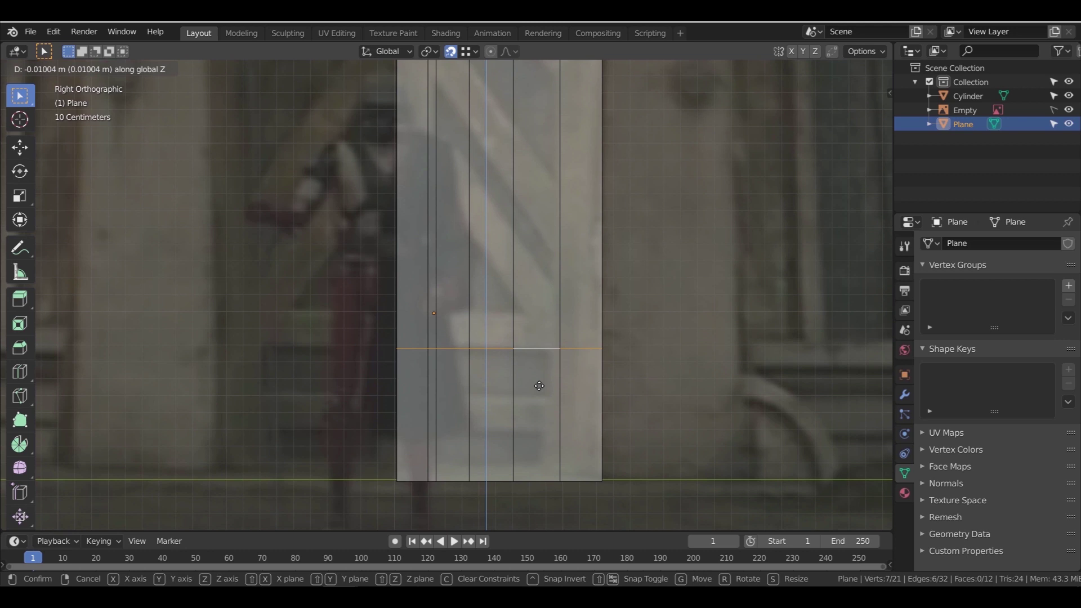
click(539, 385)
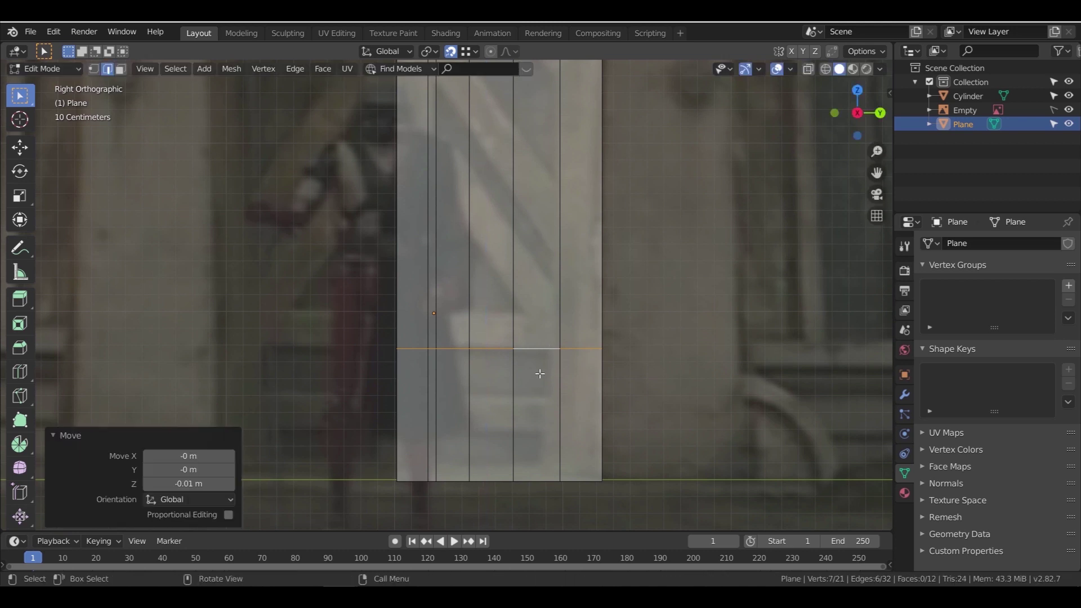
key(g)
key(z)
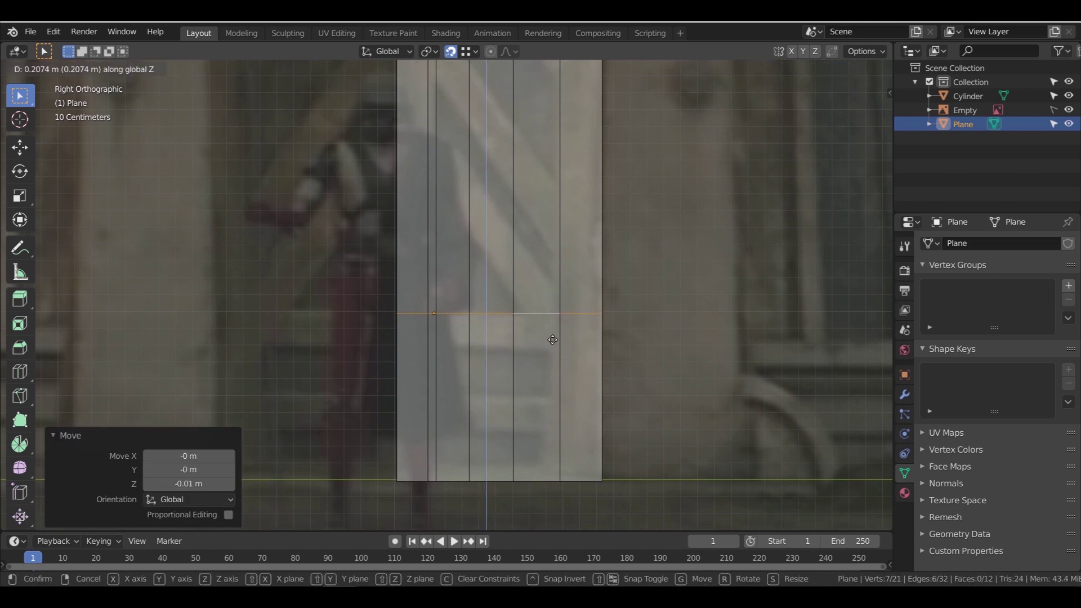
click(549, 346)
Add three horizontal loop cuts below the horizontal edge loop, the second at factor 0.276 and the third at 0.162
key(ctrl+r)
click(543, 363)
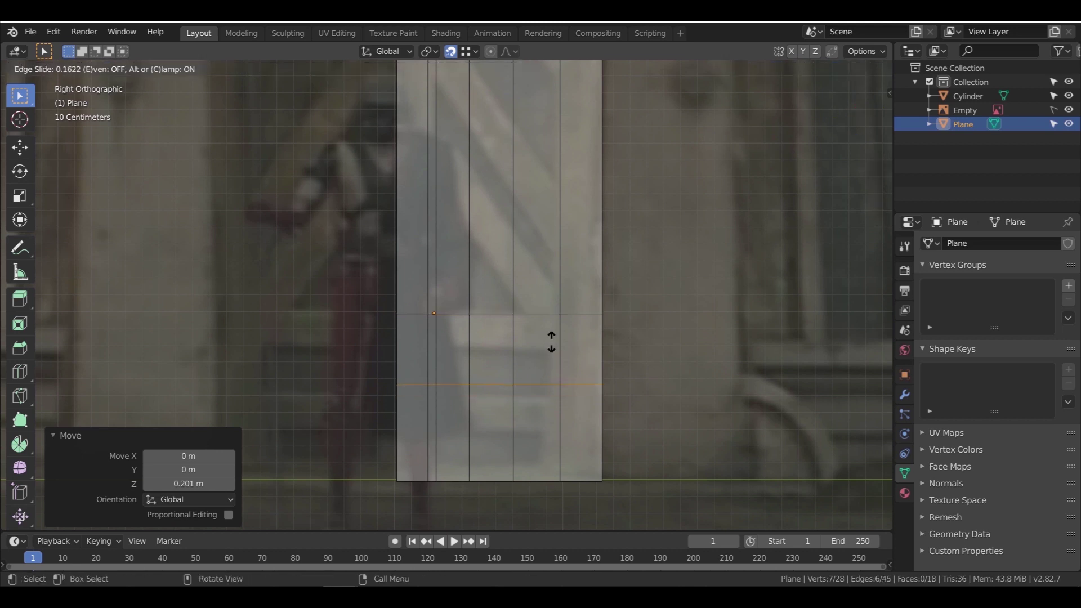
click(559, 311)
key(ctrl+r)
click(562, 382)
click(569, 364)
key(ctrl+r)
click(565, 405)
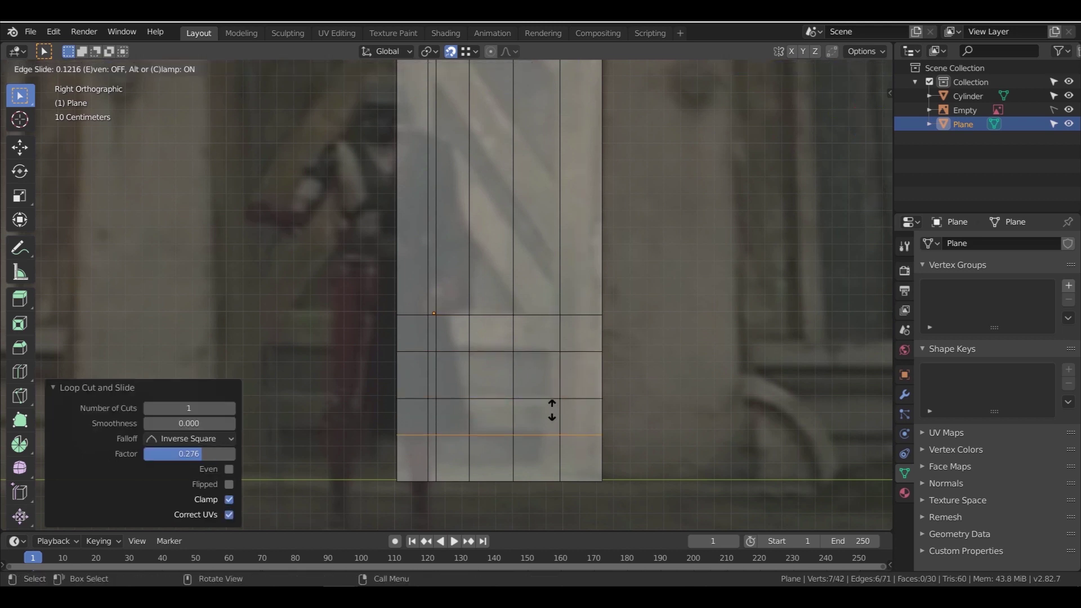
click(552, 409)
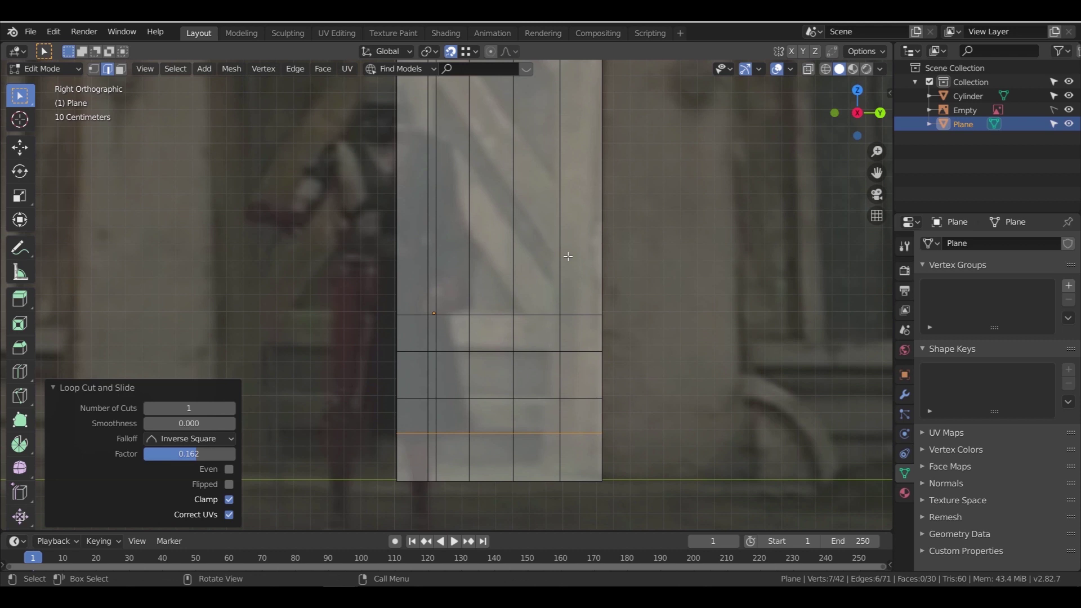
Add a vertical loop cut just inside the door's outer strip at factor about -0.529
scroll(537, 312, down, 1)
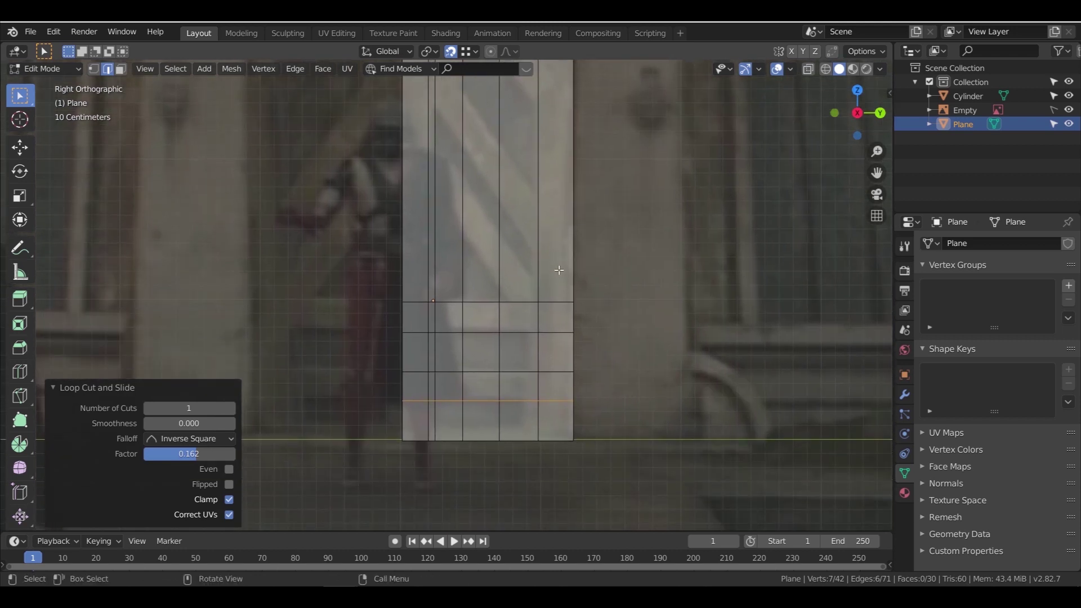
key(ctrl+r)
click(526, 323)
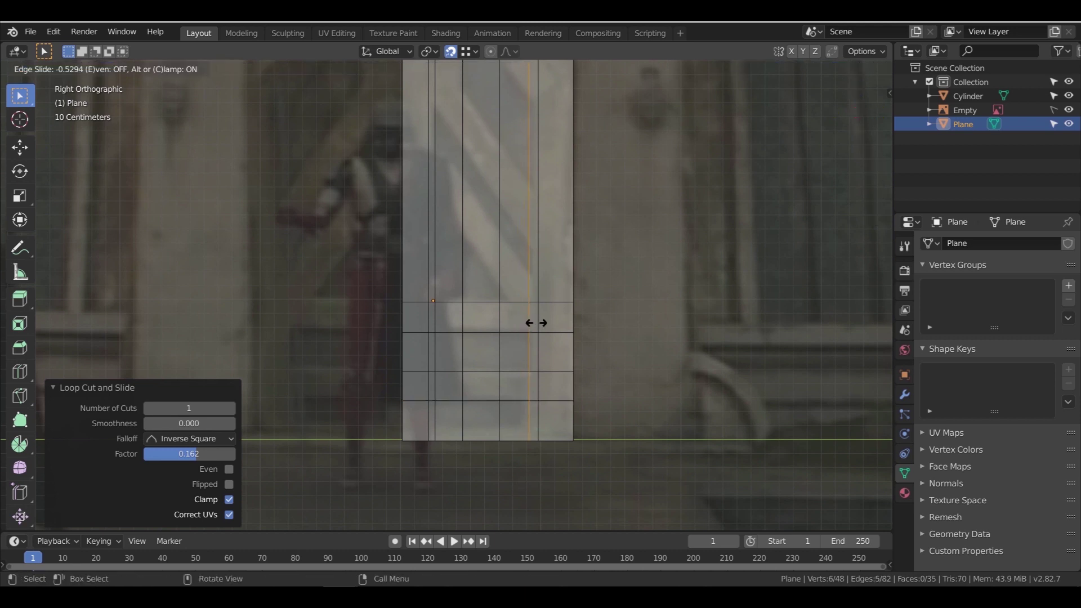
click(535, 323)
Knife-cut a short diagonal from the outer strip's inner edge up to the neighbouring centre vertical edge, following the reference's upper brace
shift+middle_drag(571, 270, 575, 359)
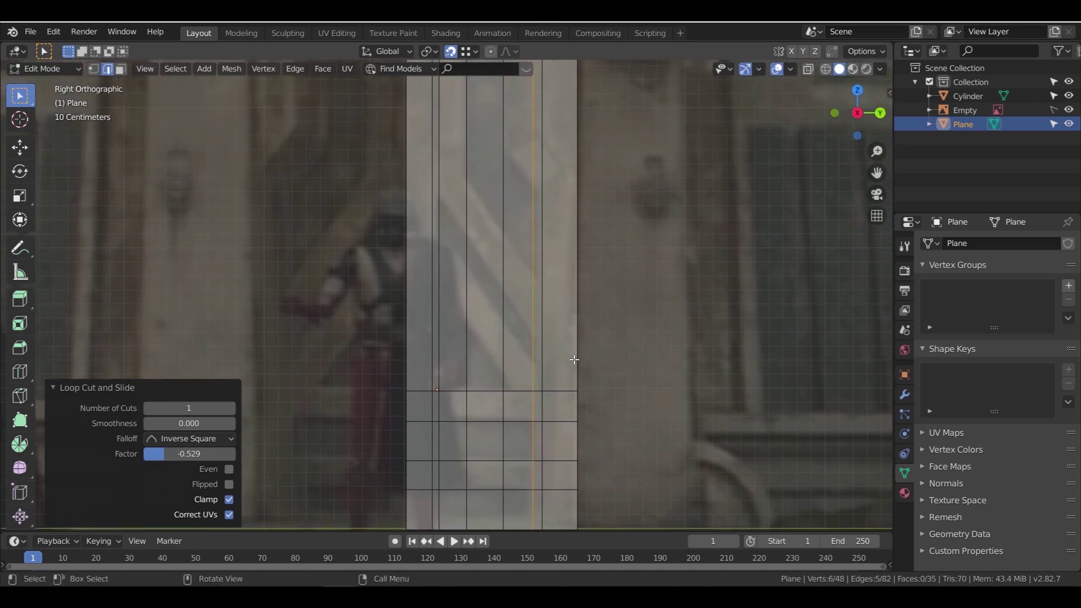
scroll(552, 331, down, 2)
shift+middle_drag(566, 303, 560, 341)
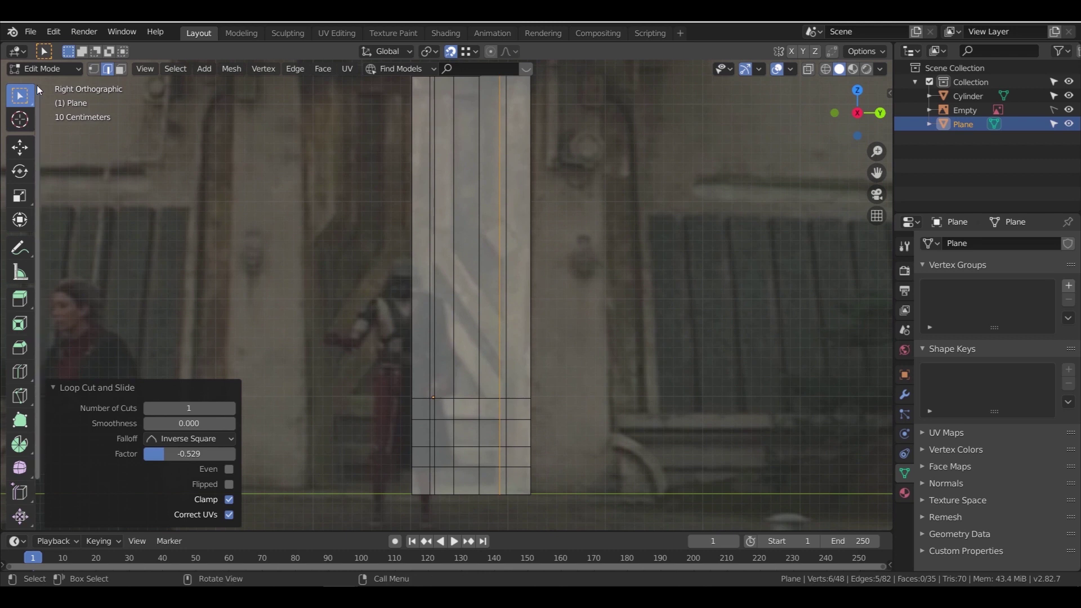
scroll(19, 349, down, 2)
click(19, 350)
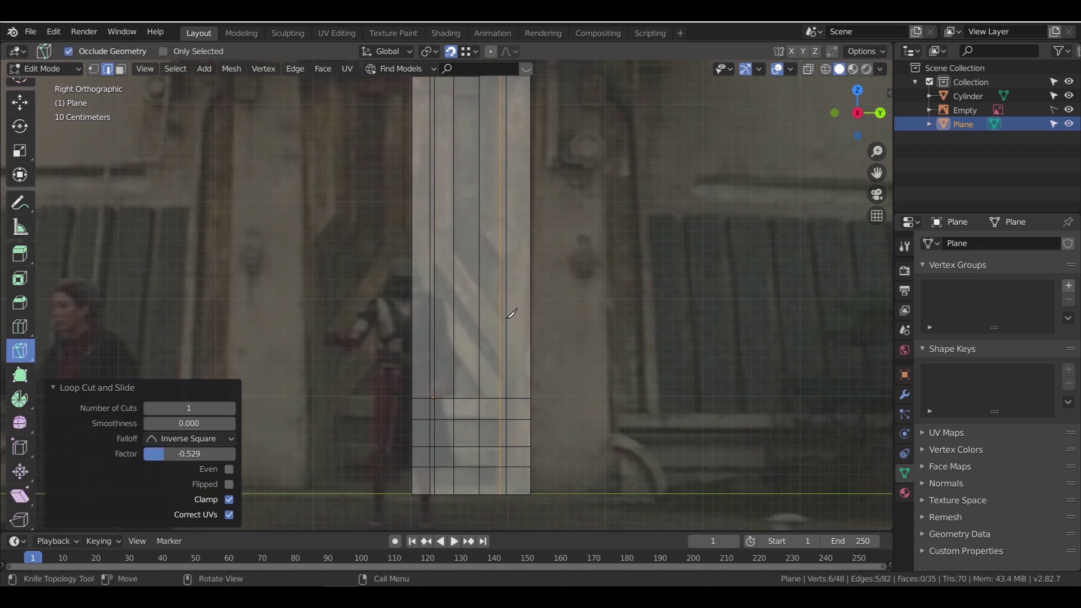
click(507, 261)
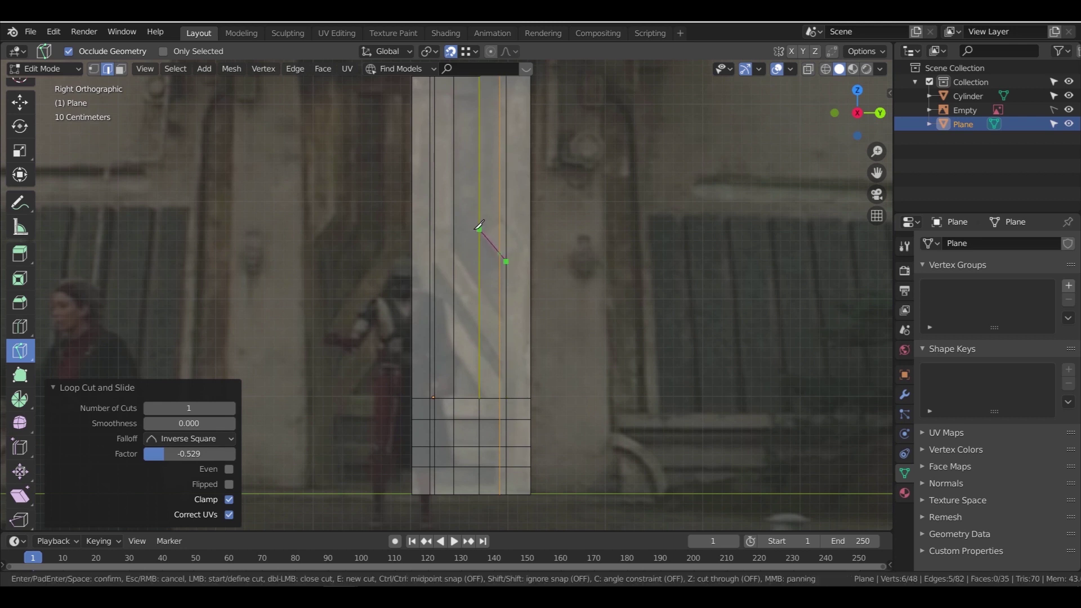
click(477, 229)
key(Return)
Knife-cut a longer diagonal below the first, from the outer strip's edge across the centre vertical edge to the one beyond it
scroll(505, 276, up, 5)
shift+middle_drag(582, 316, 544, 333)
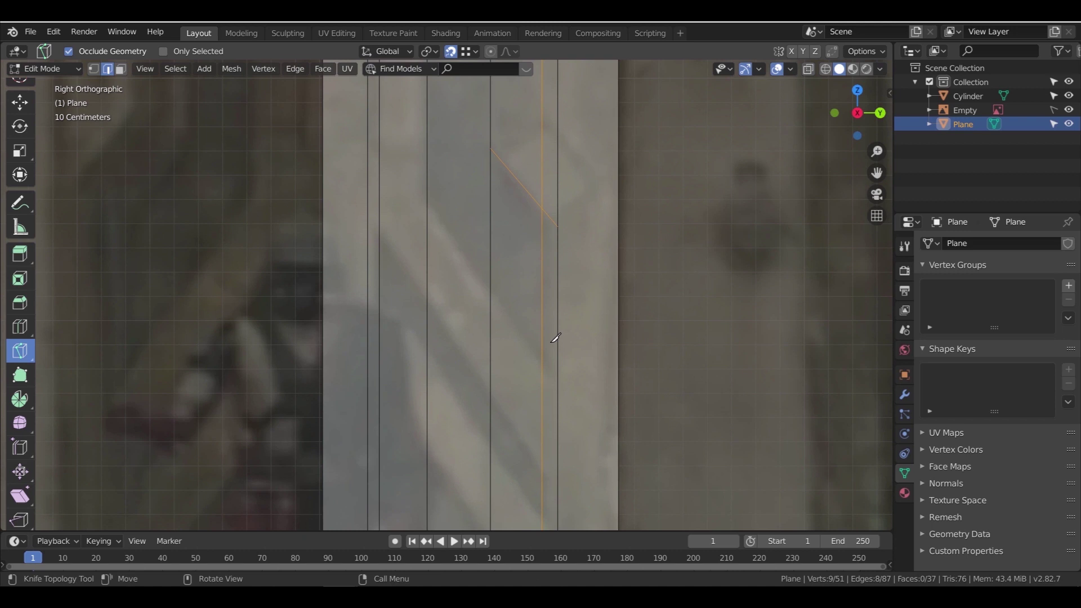
click(558, 377)
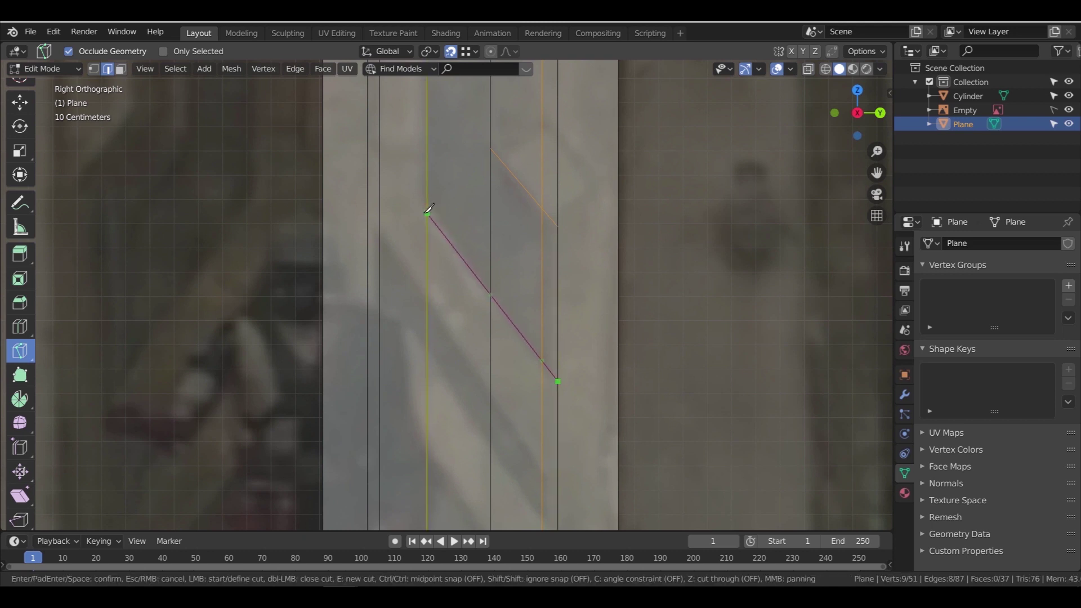
click(427, 214)
key(Return)
Knife-cut three more diagonals to the inner strip's edge, two from the outer strip and the lowest from the top horizontal loop
scroll(521, 204, down, 3)
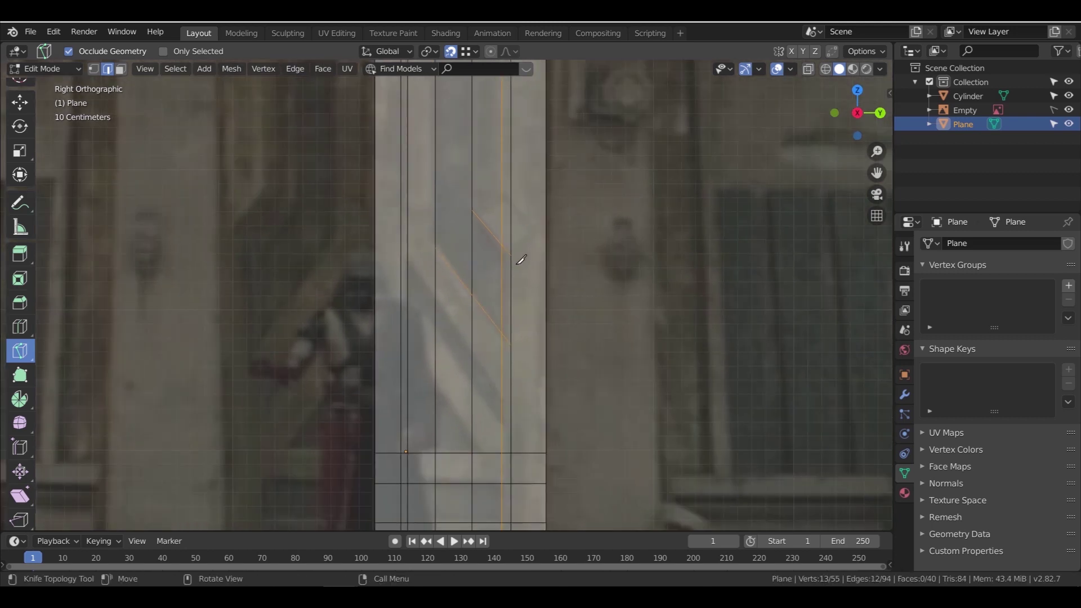
click(512, 403)
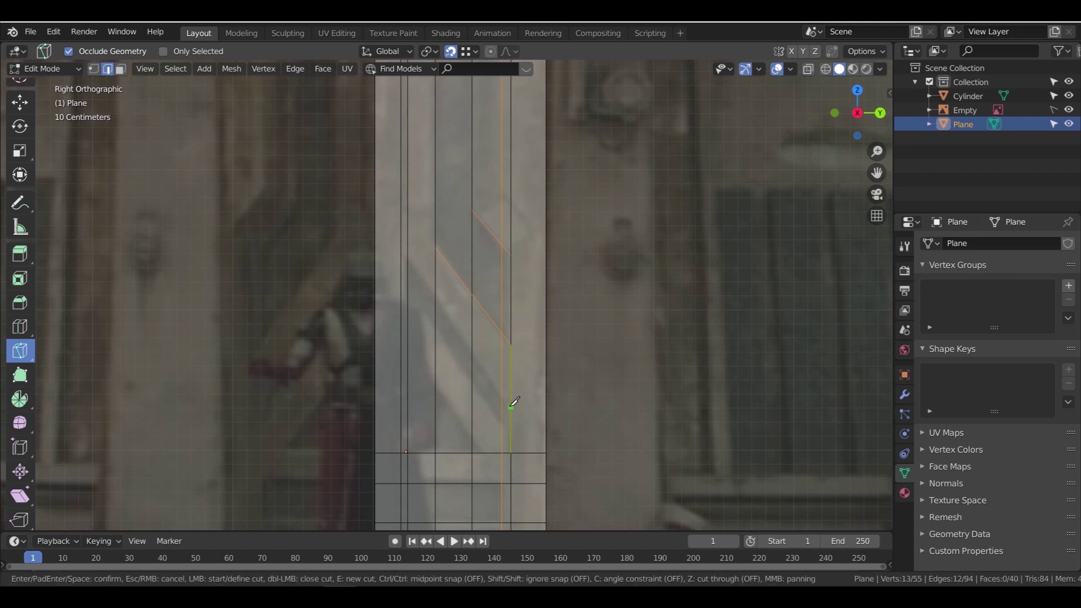
click(408, 257)
key(Return)
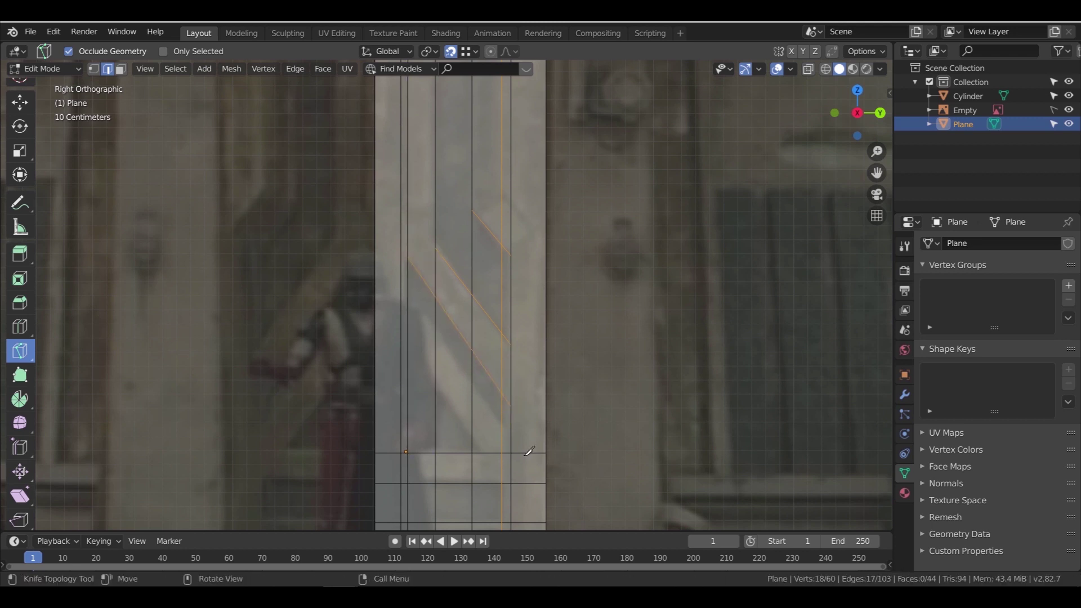
click(511, 432)
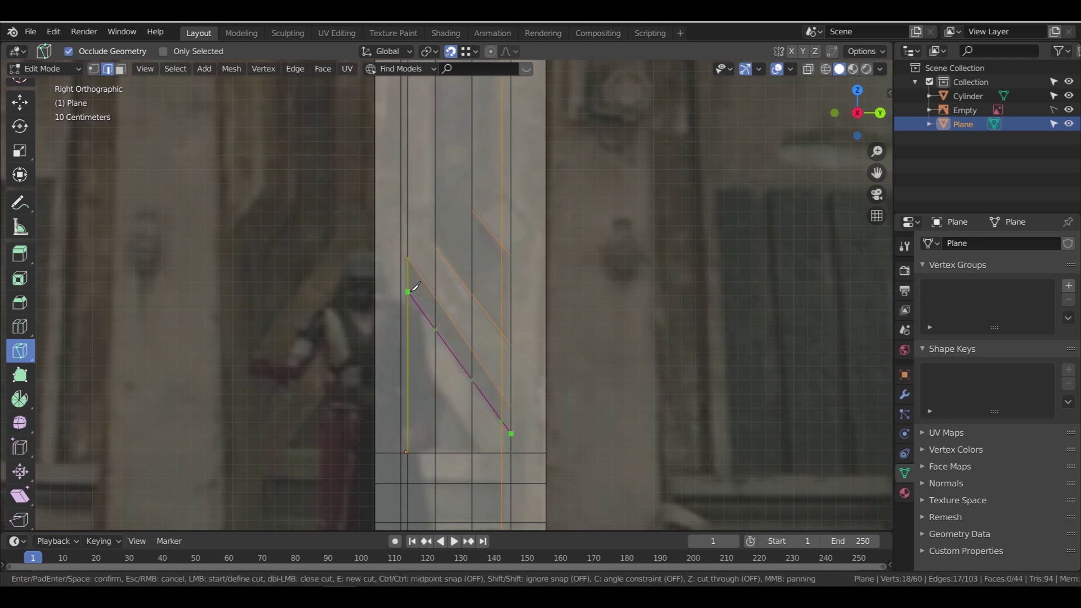
key(Return)
click(488, 452)
click(407, 342)
key(Return)
Knife-cut an angle-constrained horizontal line across the full width of the door just below its top edge
scroll(552, 368, down, 2)
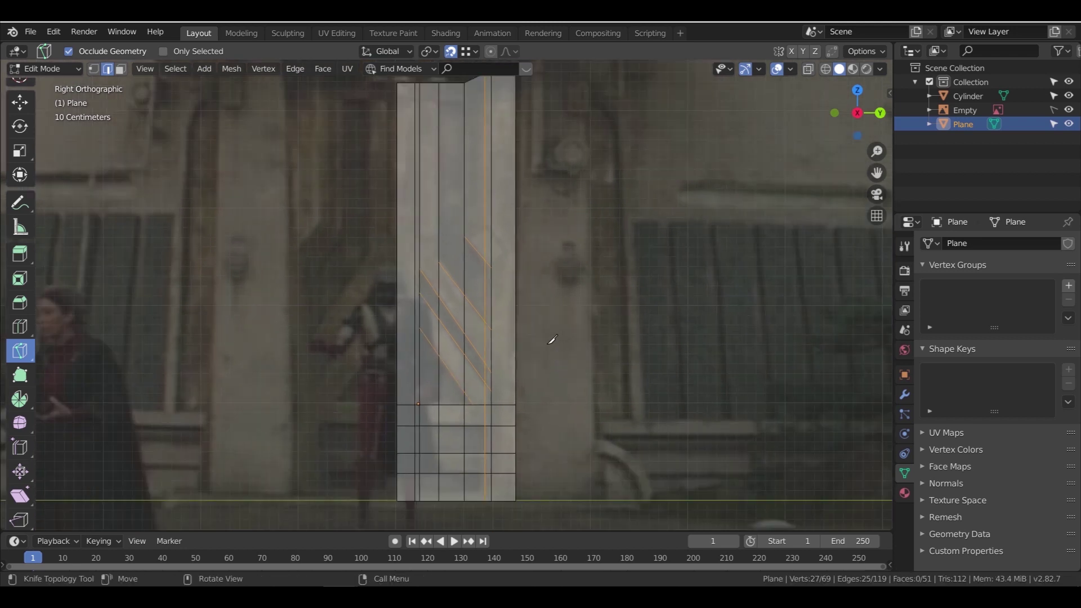
shift+middle_drag(489, 188, 489, 261)
scroll(493, 169, up, 2)
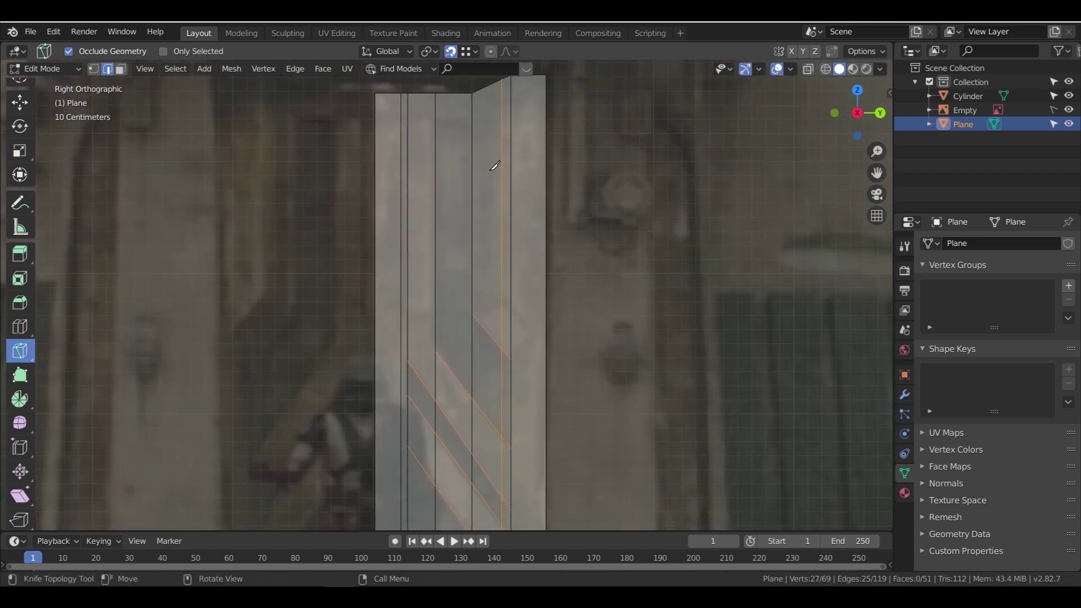
scroll(485, 234, down, 1)
scroll(493, 207, up, 2)
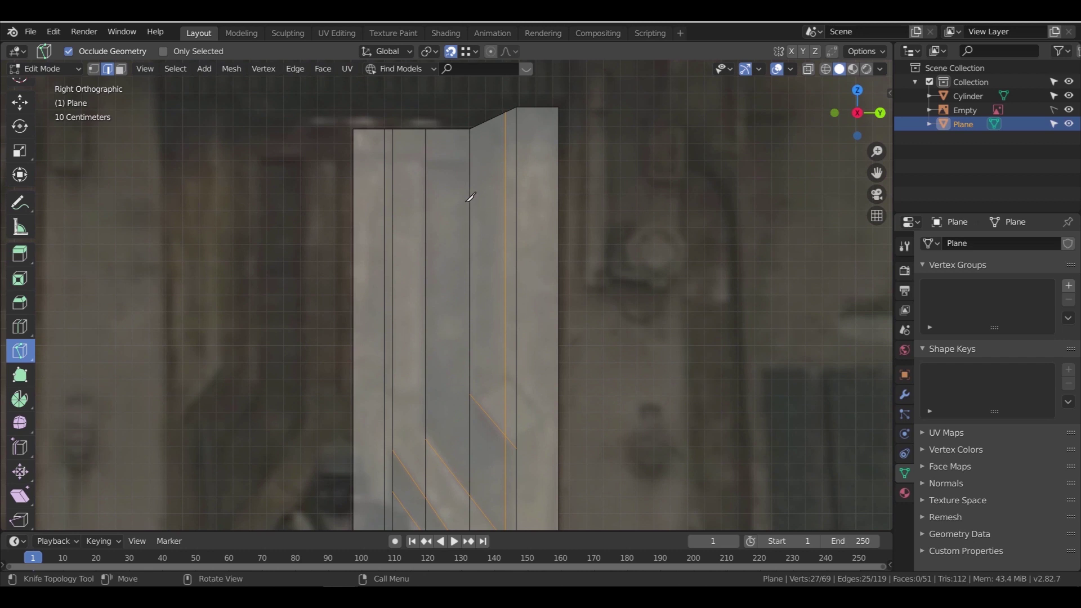
click(353, 158)
key(c)
click(563, 154)
key(Return)
Add a horizontal loop cut in the door's bottom row at factor about -0.442
scroll(518, 170, down, 5)
shift+middle_drag(467, 248, 465, 171)
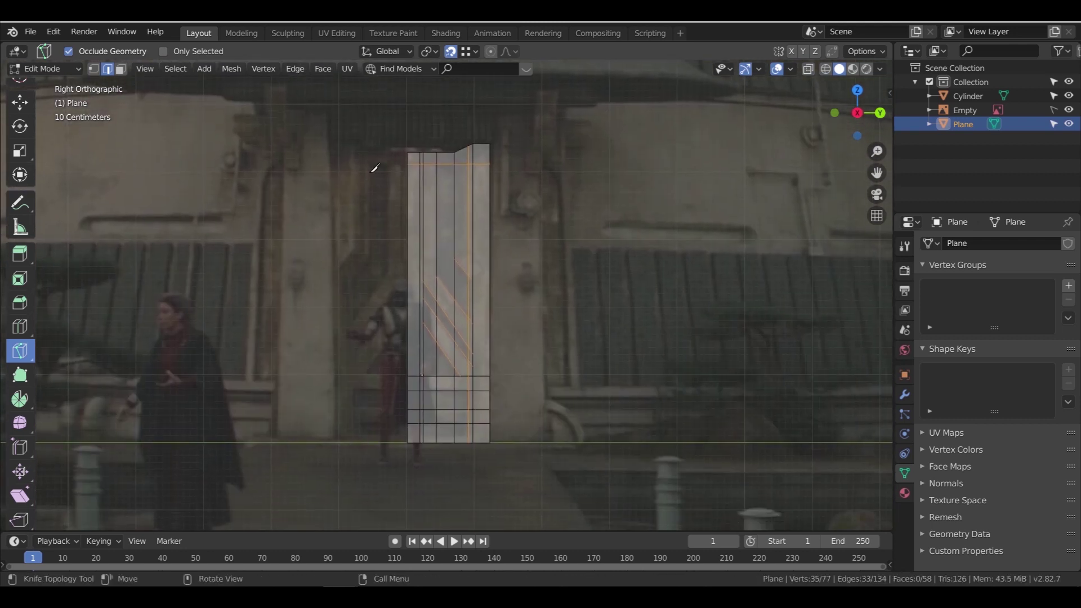
click(120, 70)
middle_drag(470, 242, 459, 259)
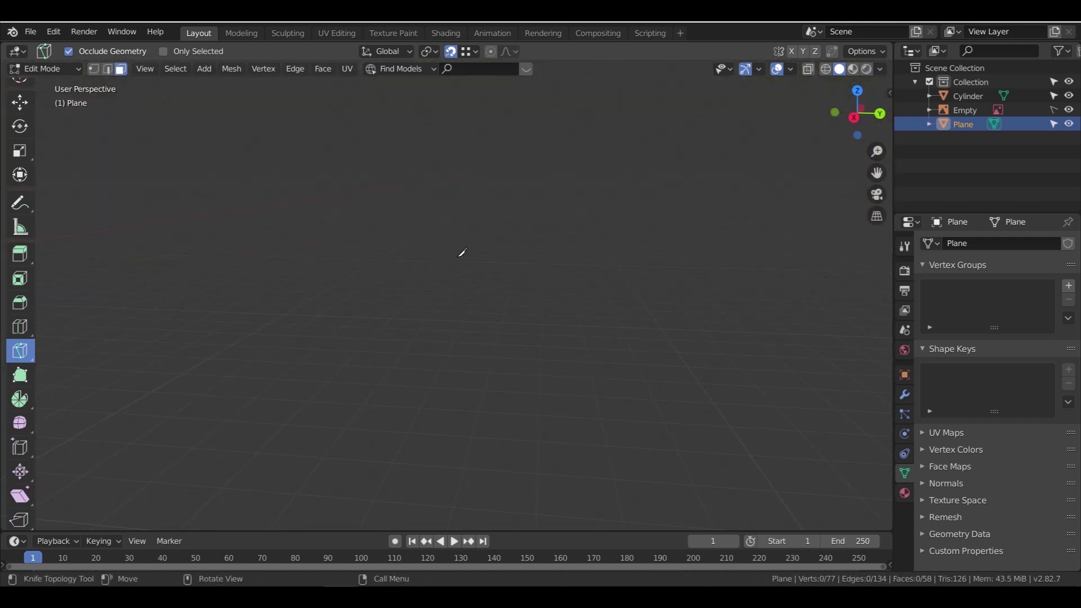
click(27, 105)
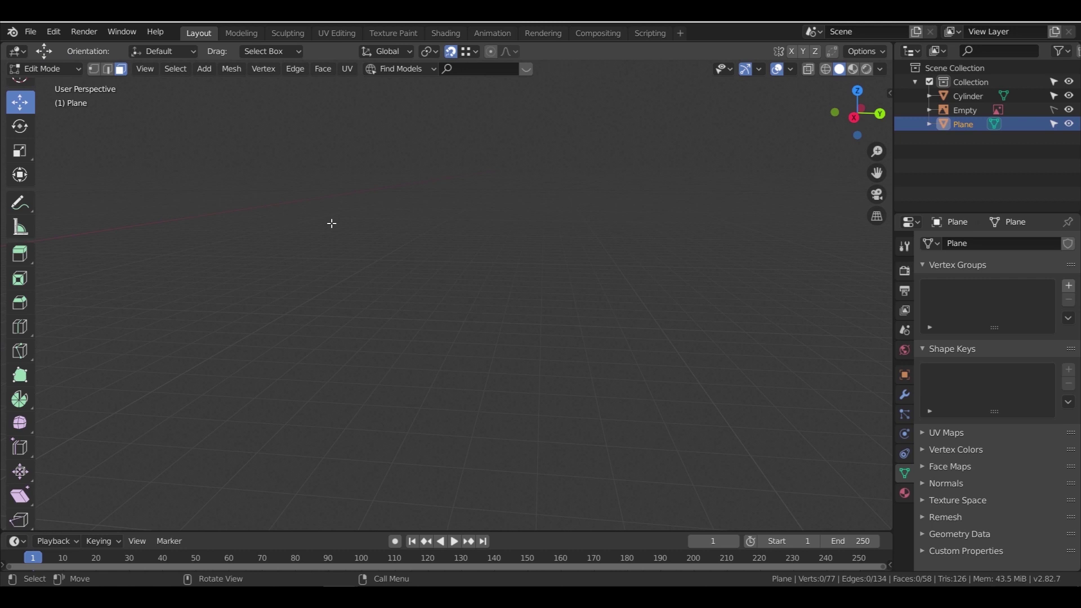
scroll(563, 263, down, 6)
middle_drag(569, 265, 530, 255)
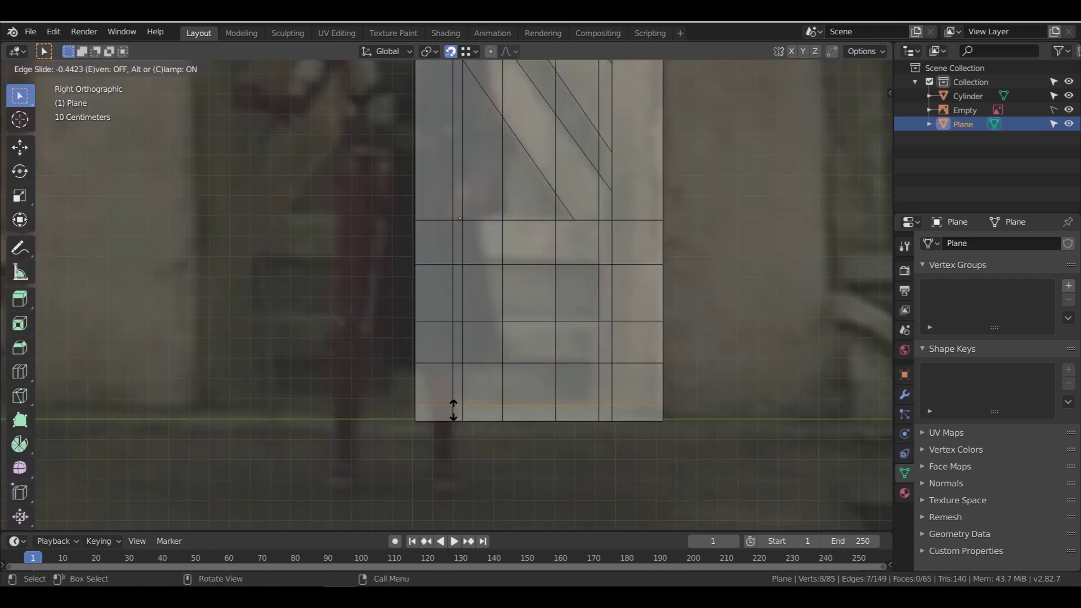
click(453, 404)
Select the faces of the lower rectangular, triangular, diagonal and tall upper door panels and extrude them inward by -0.0462 m
click(121, 69)
drag(572, 372, 488, 389)
shift+drag(579, 283, 488, 305)
shift+middle_drag(536, 269, 535, 377)
shift+drag(558, 315, 487, 311)
shift+middle_drag(597, 246, 572, 332)
shift+click(577, 347)
shift+click(551, 320)
shift+click(515, 273)
shift+click(461, 203)
shift+click(578, 157)
shift+click(557, 150)
shift+middle_drag(526, 211, 553, 397)
shift+click(540, 306)
scroll(540, 305, down, 4)
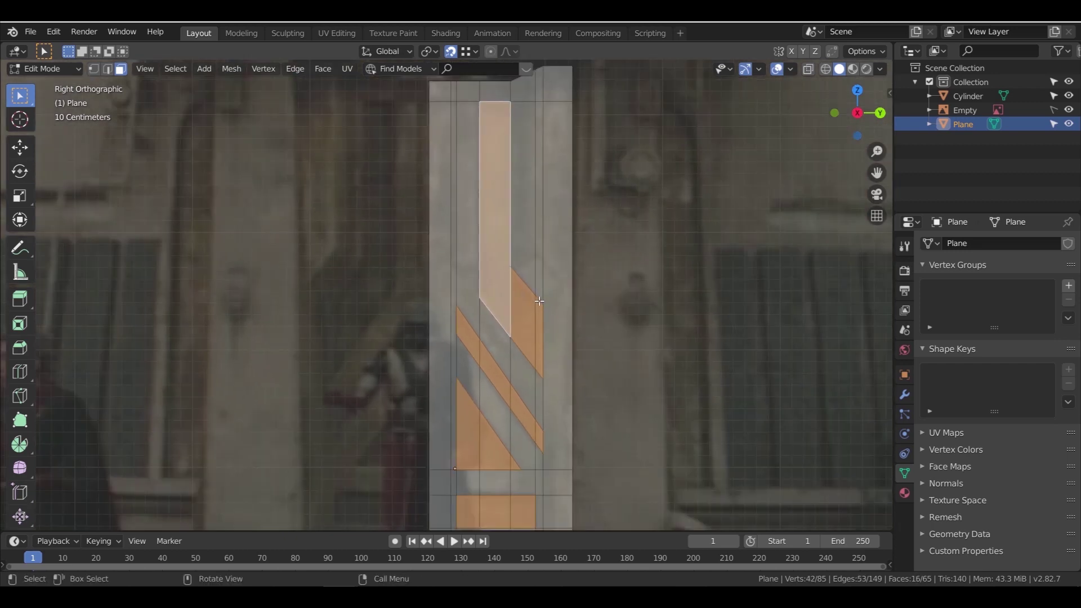
scroll(459, 183, up, 1)
scroll(465, 188, down, 2)
middle_drag(493, 276, 444, 306)
scroll(518, 335, up, 3)
key(e)
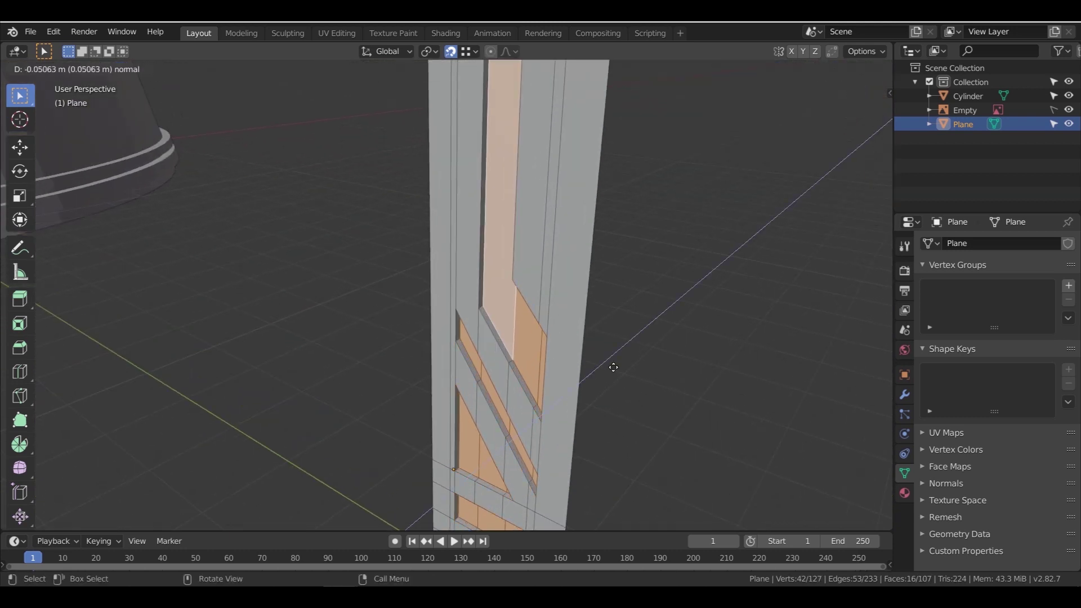
click(613, 367)
scroll(563, 337, down, 4)
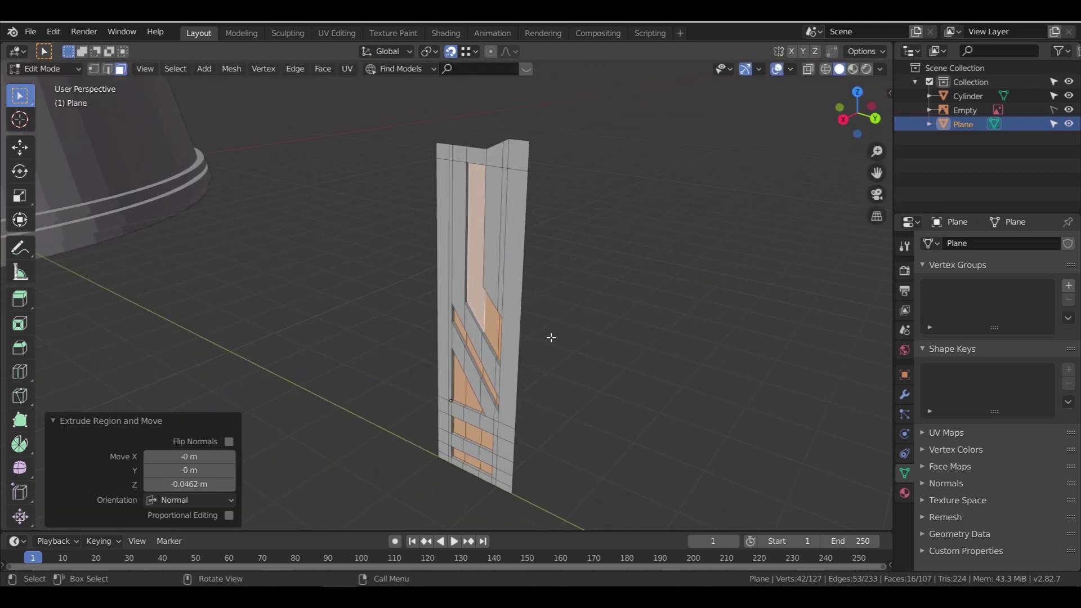
Select all edges along the door's inner vertical border from top to bottom and extrude them along X by -0.00756 m
key(Tab)
middle_drag(513, 346, 443, 263)
scroll(447, 259, up, 2)
key(Tab)
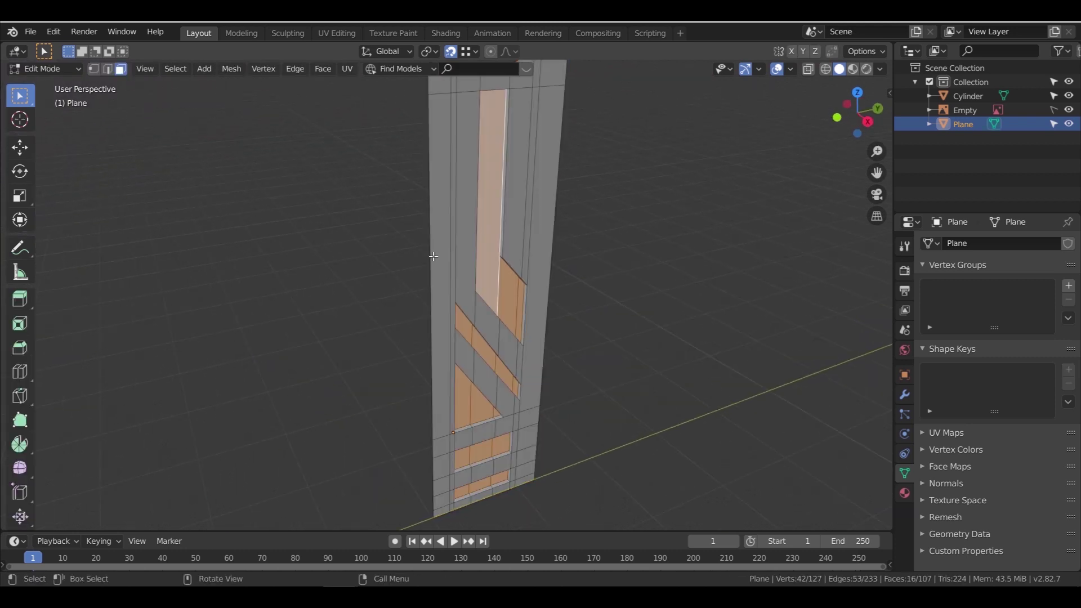
click(435, 257)
click(111, 69)
click(429, 86)
shift+click(430, 141)
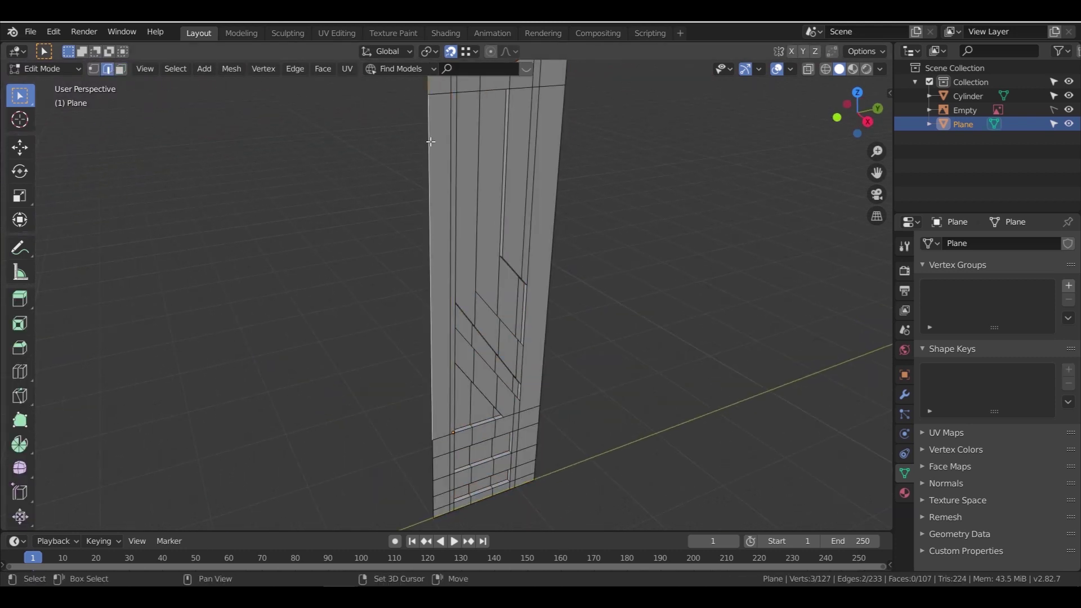
shift+click(433, 452)
shift+click(431, 471)
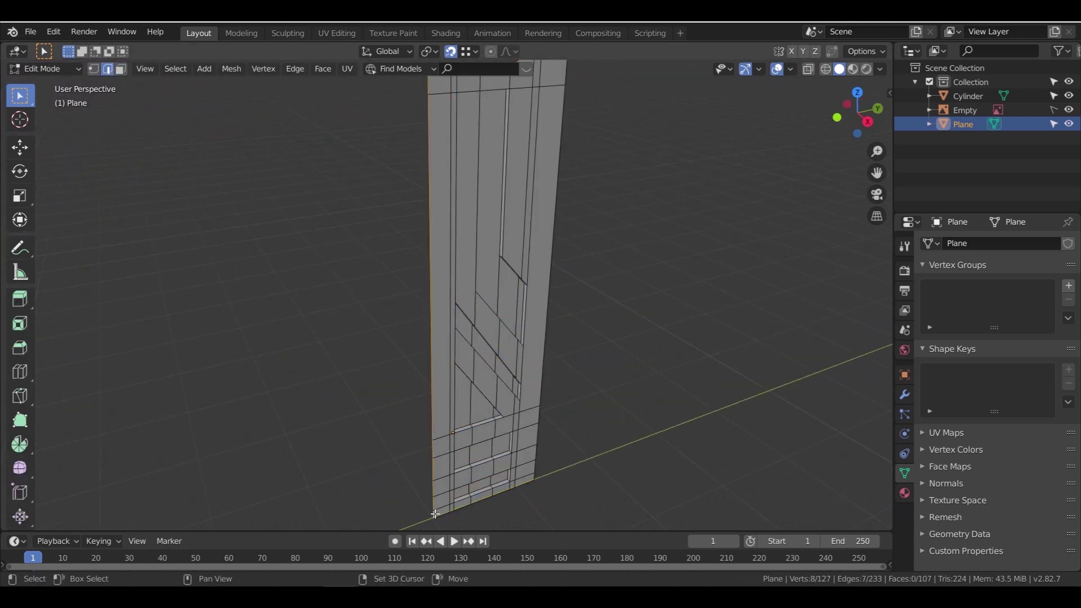
middle_drag(449, 337, 501, 391)
scroll(502, 390, up, 3)
key(e)
key(x)
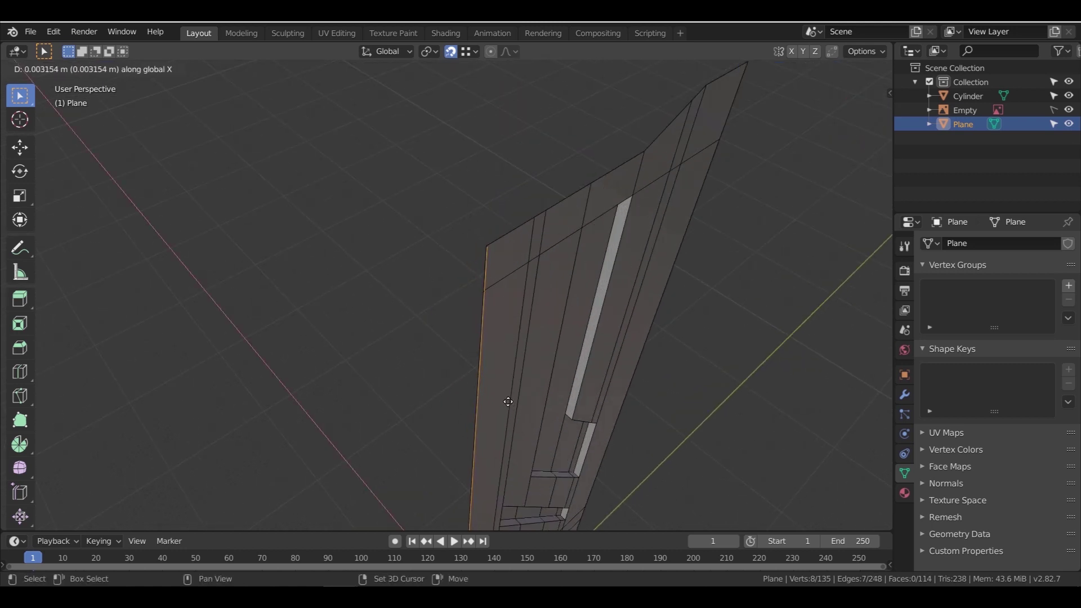
click(497, 390)
scroll(507, 372, up, 3)
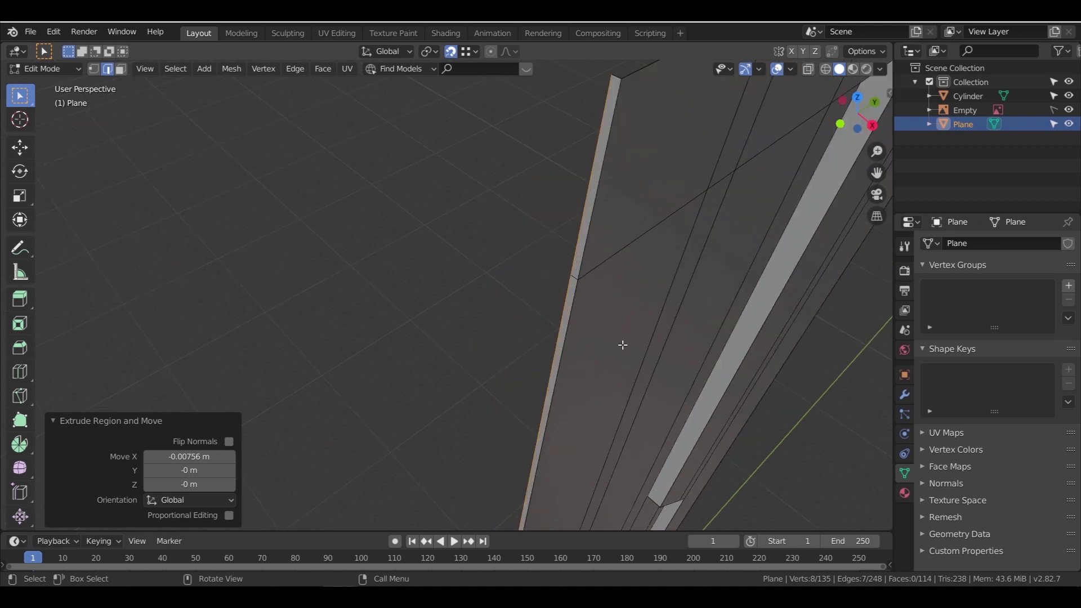
Extrude the same border edges again along Y by about -0.005 m
key(e)
key(y)
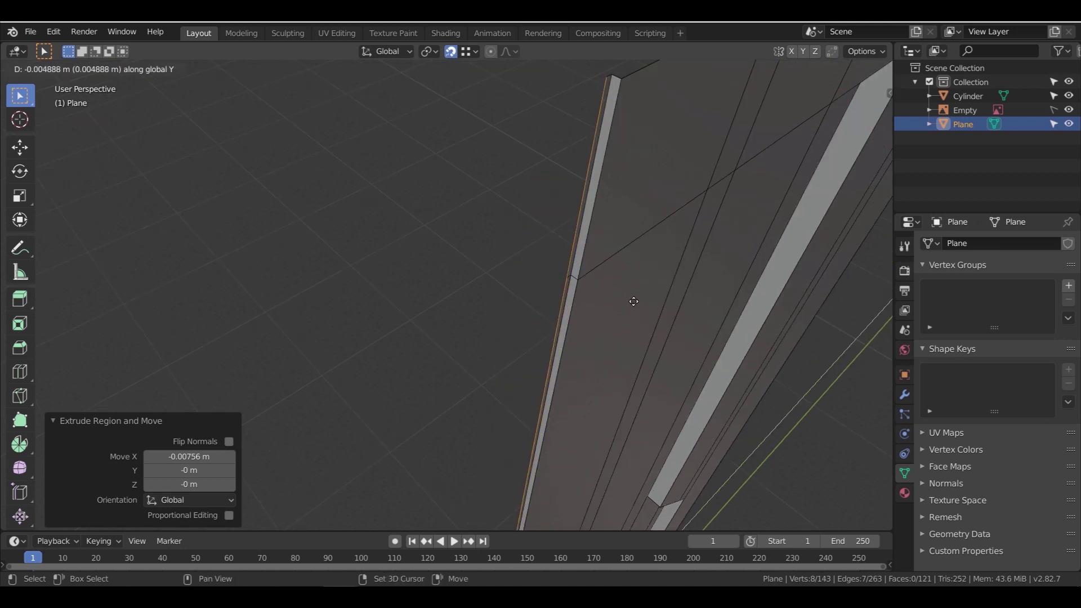
click(633, 302)
scroll(625, 299, down, 3)
scroll(483, 231, down, 5)
Duplicate the finished door half in Object Mode and place the copy about -1.5 m along Y beside the original
key(Tab)
middle_drag(511, 322, 482, 308)
scroll(482, 308, up, 3)
scroll(496, 387, down, 2)
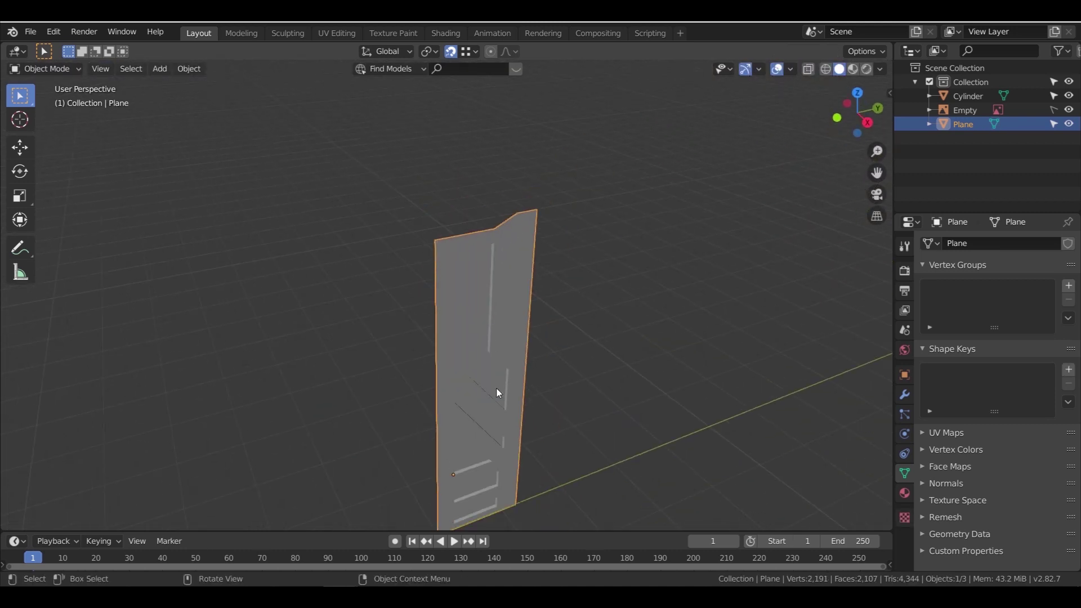
key(shift+d)
key(y)
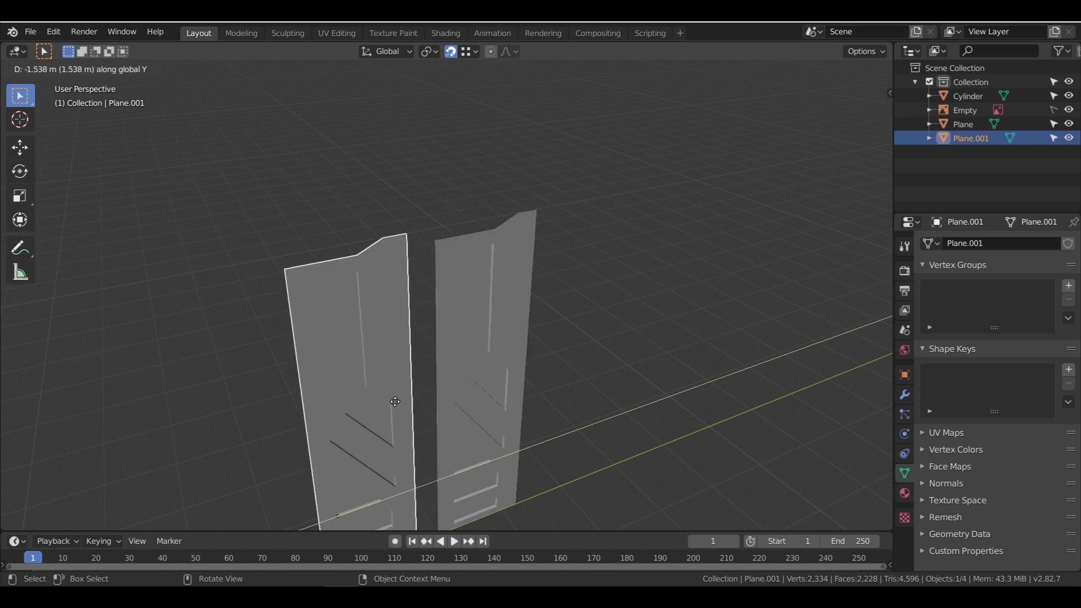
click(235, 217)
Mirror the duplicated door half along the global Y axis
click(188, 68)
mouse_move(215, 113)
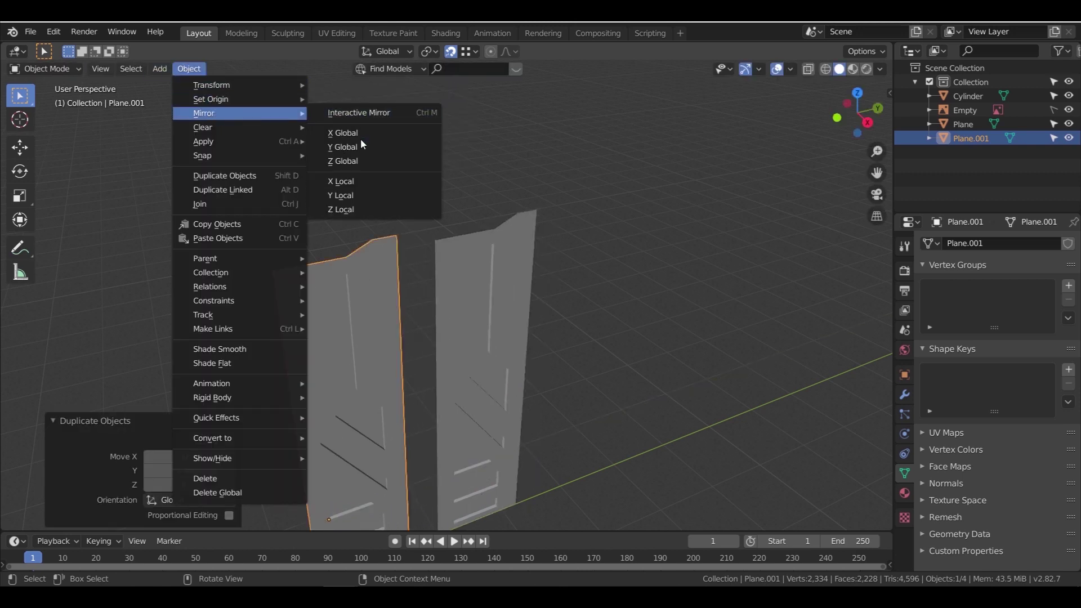
click(375, 147)
scroll(394, 338, up, 5)
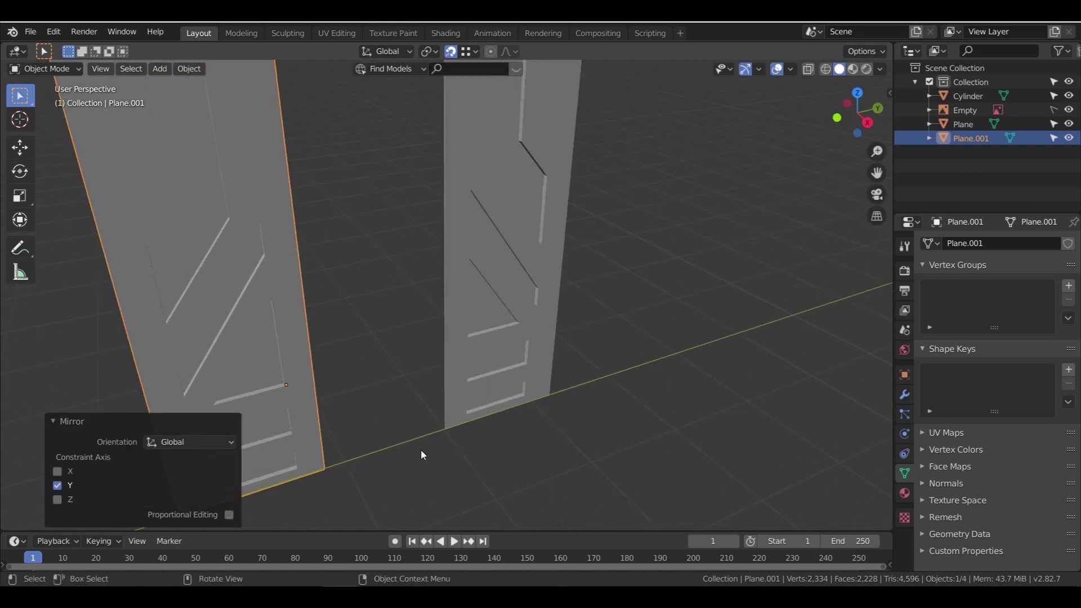
Move the mirrored door half along Y by 1.07 m and then further until it meets the original's inner edge
key(g)
key(y)
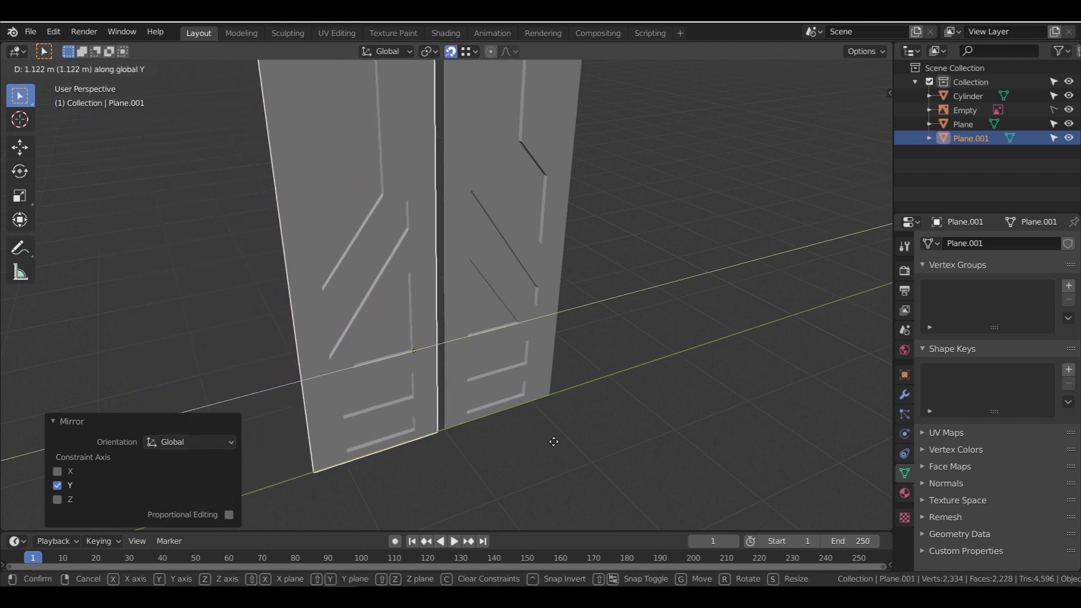
click(546, 443)
scroll(467, 459, up, 2)
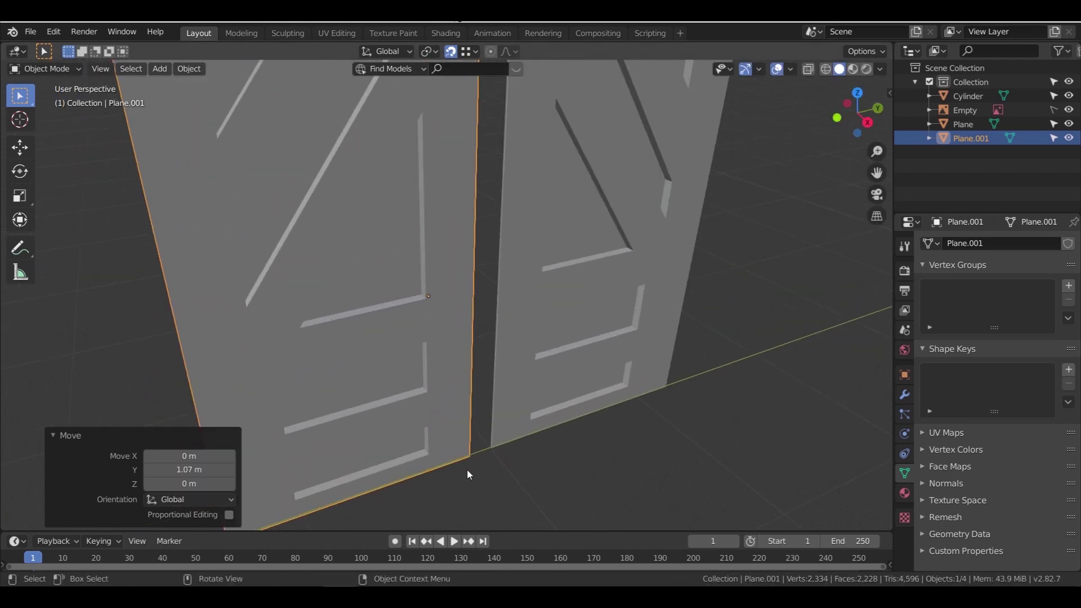
key(g)
key(y)
click(491, 450)
Join the two door halves into a single object and view it from the right against the reference
middle_drag(491, 451, 462, 411)
shift+middle_drag(389, 377, 299, 338)
key(alt+a)
scroll(474, 412, down, 9)
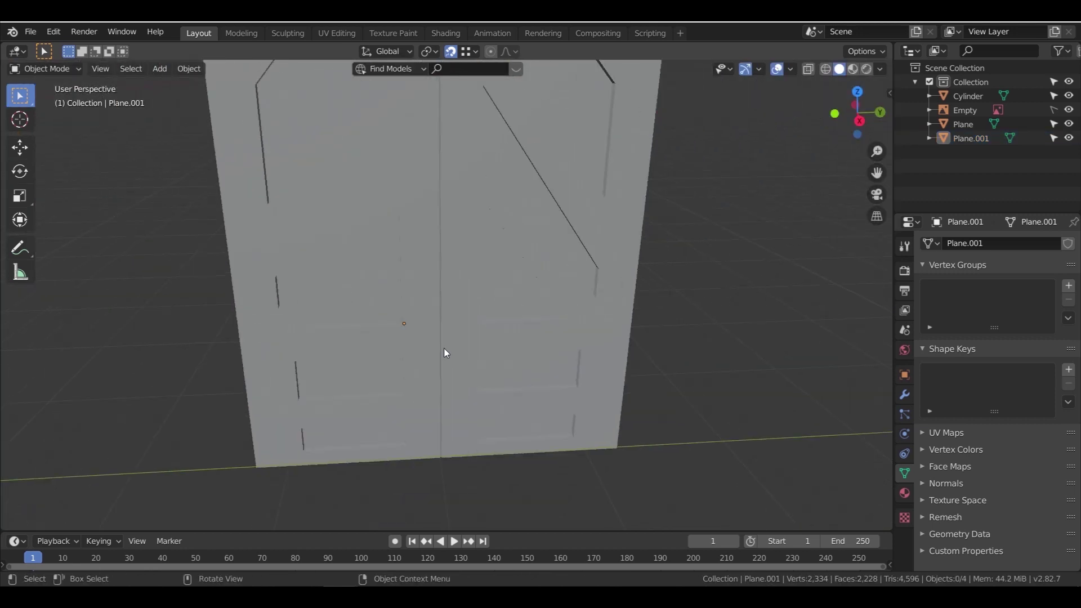
drag(399, 264, 489, 328)
scroll(489, 328, down, 3)
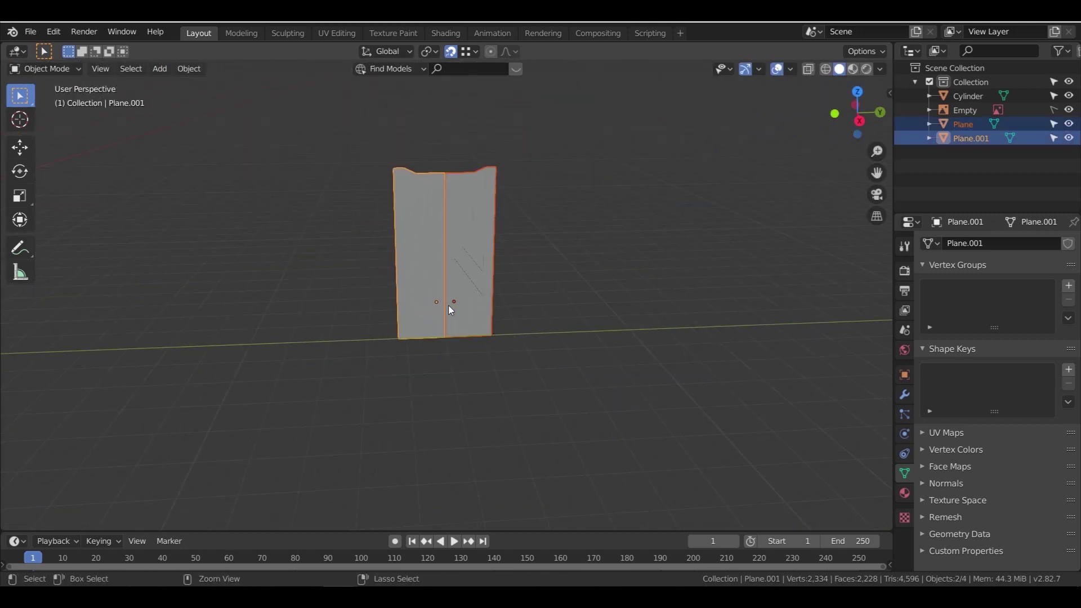
key(ctrl+j)
key(KP_3)
scroll(474, 267, down, 5)
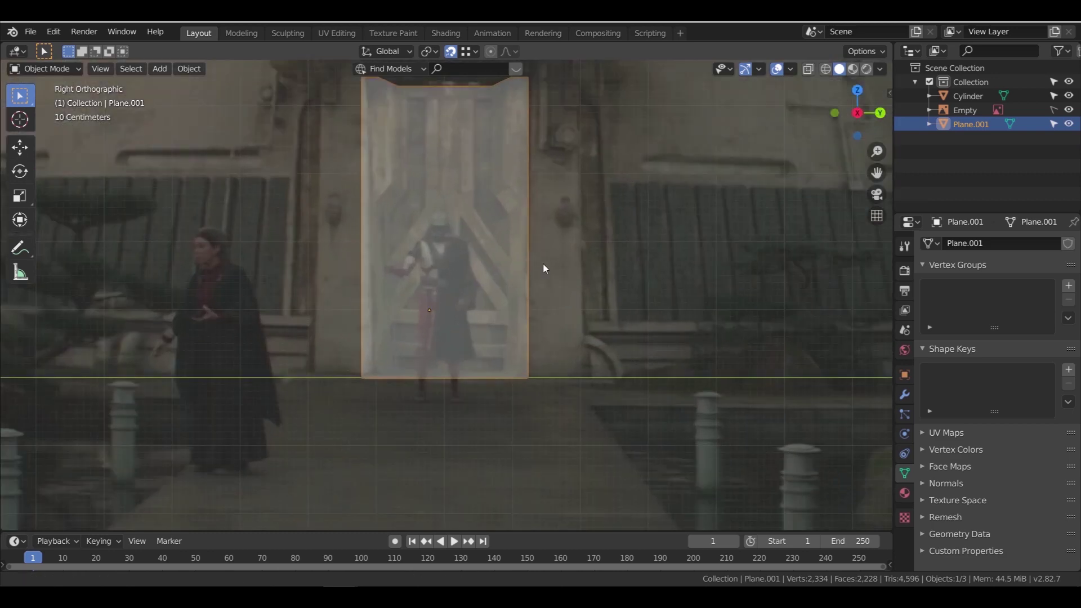
Add a plane, move it 21.4 m along Y onto the reference image and rotate it 90° about Y
key(shift+a)
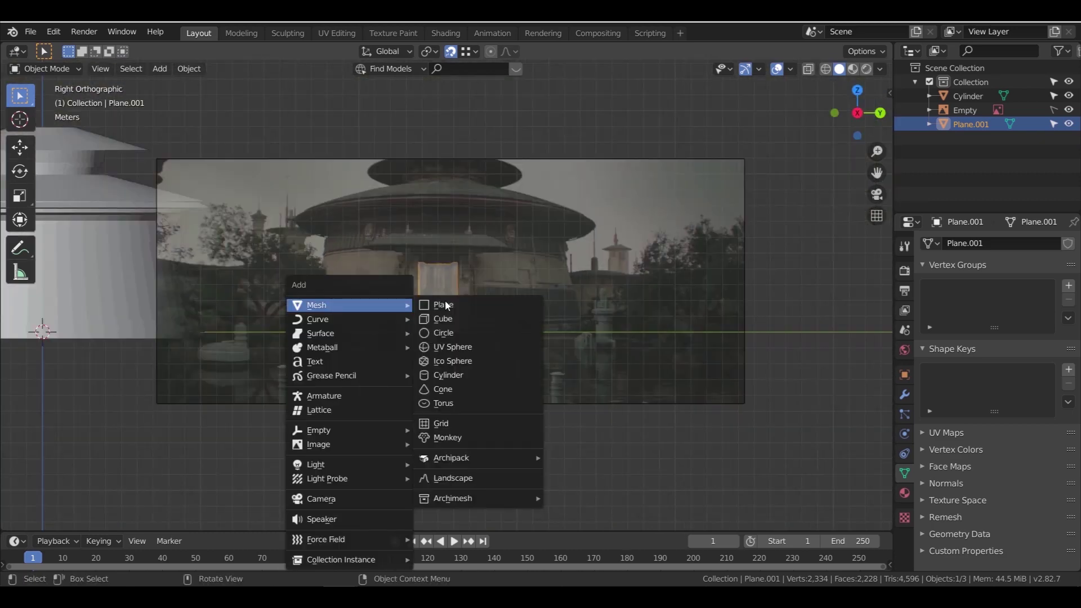
click(452, 307)
key(g)
key(y)
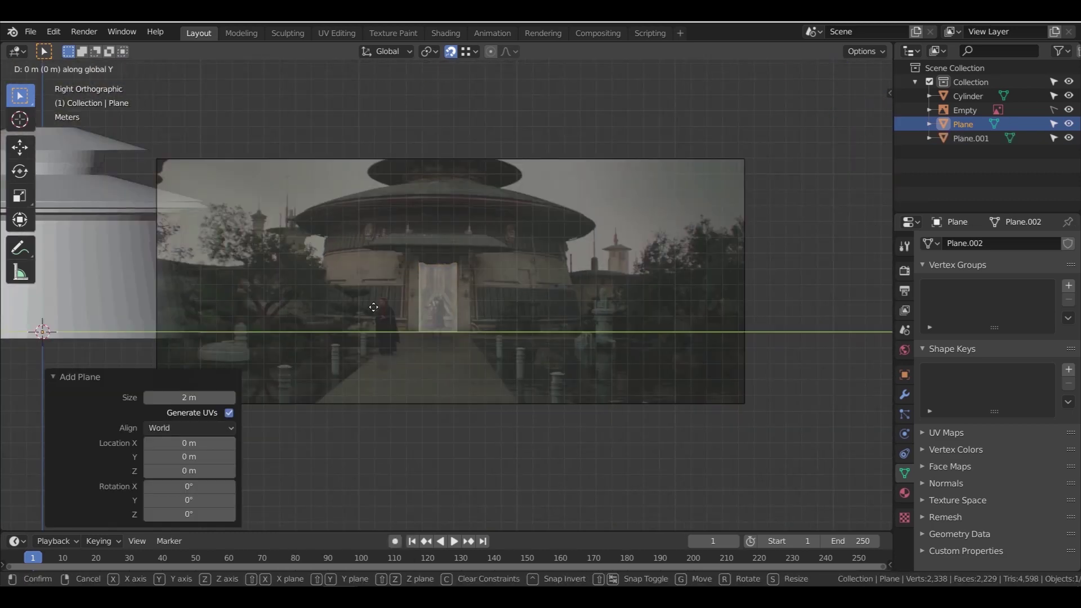
click(693, 337)
key(r)
key(y)
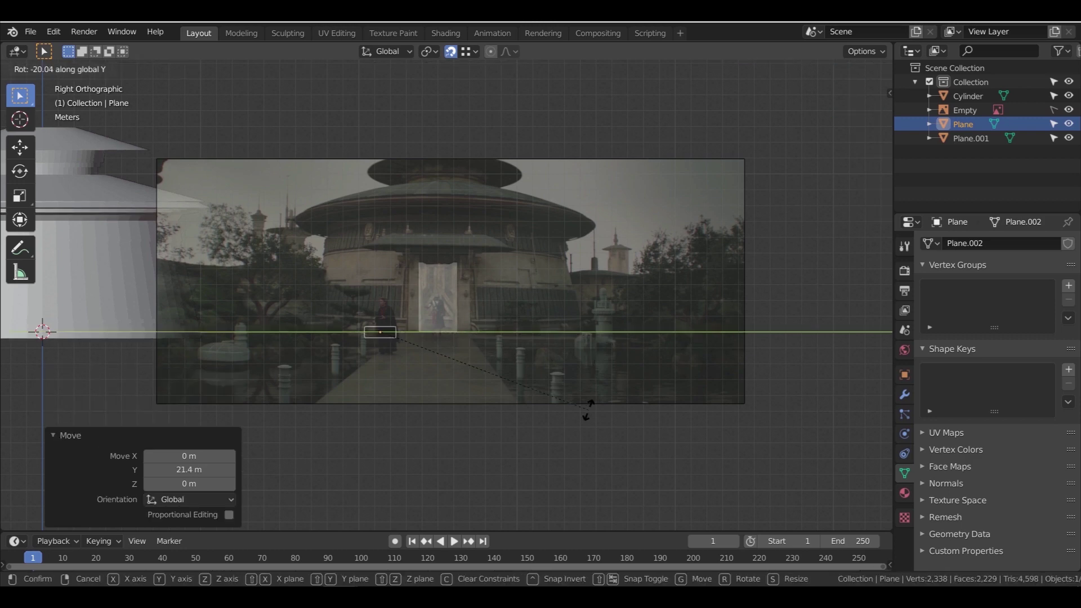
key(Return)
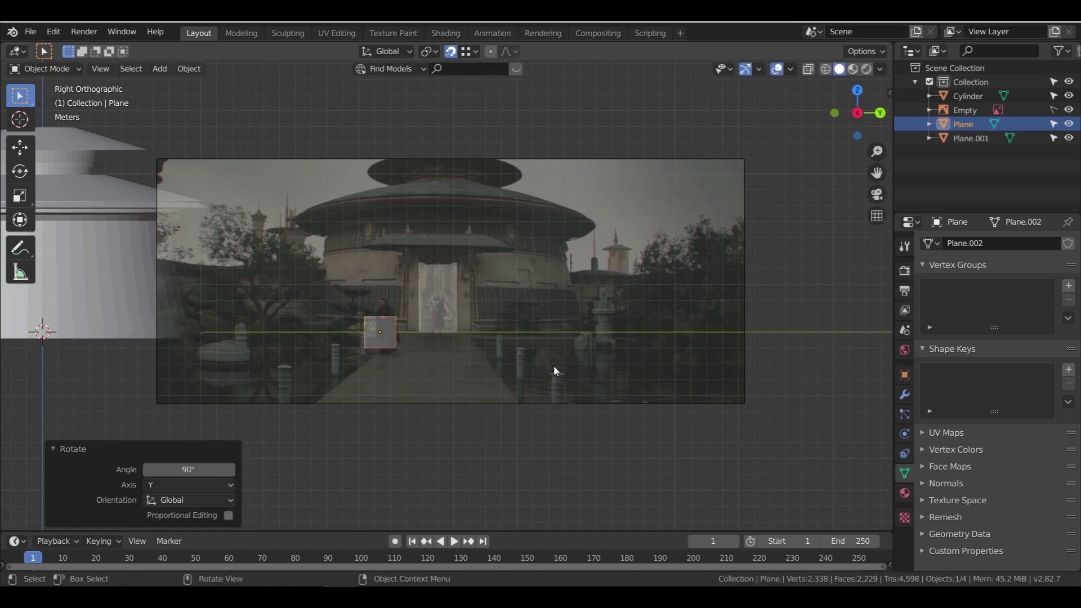
Move the plane about 1.43 m along Y and 3.42 m along Z to meet the door's upper outer corner
scroll(390, 363, up, 6)
shift+middle_drag(600, 276, 626, 263)
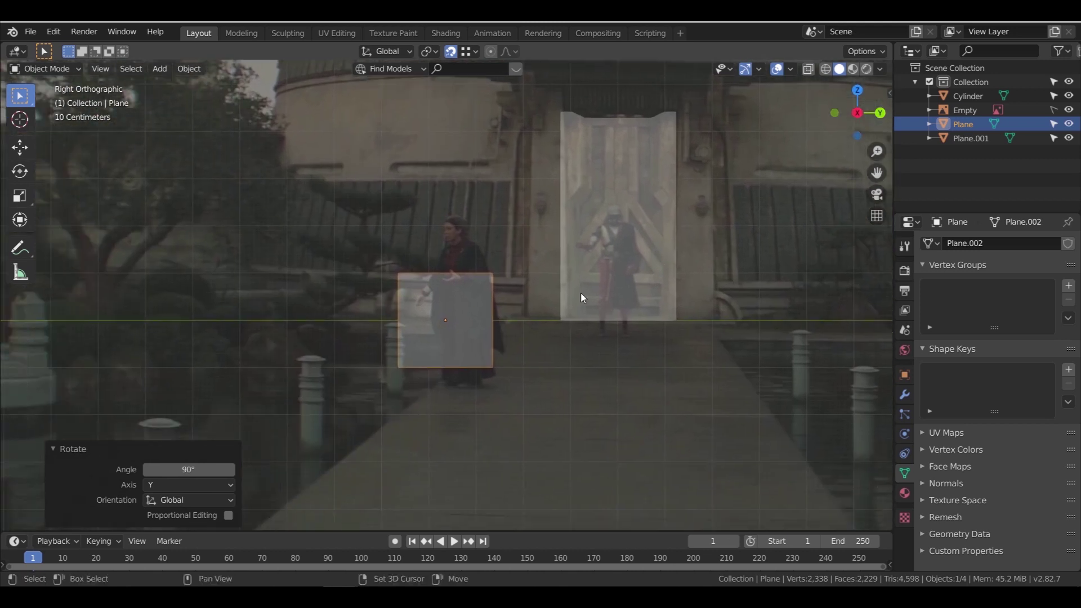
key(g)
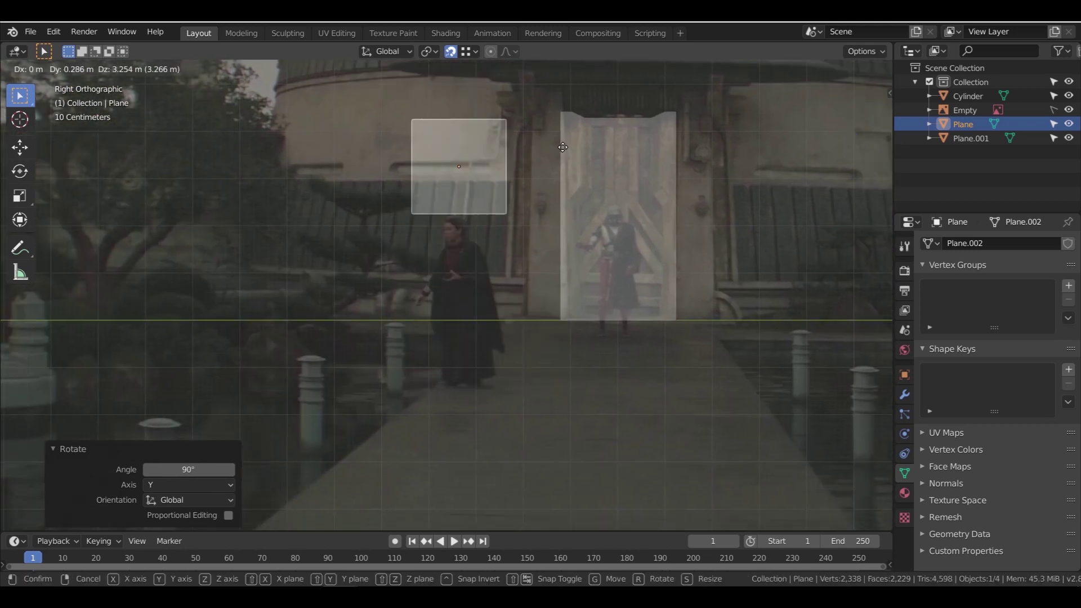
click(563, 119)
shift+middle_drag(575, 202, 541, 277)
scroll(588, 243, up, 2)
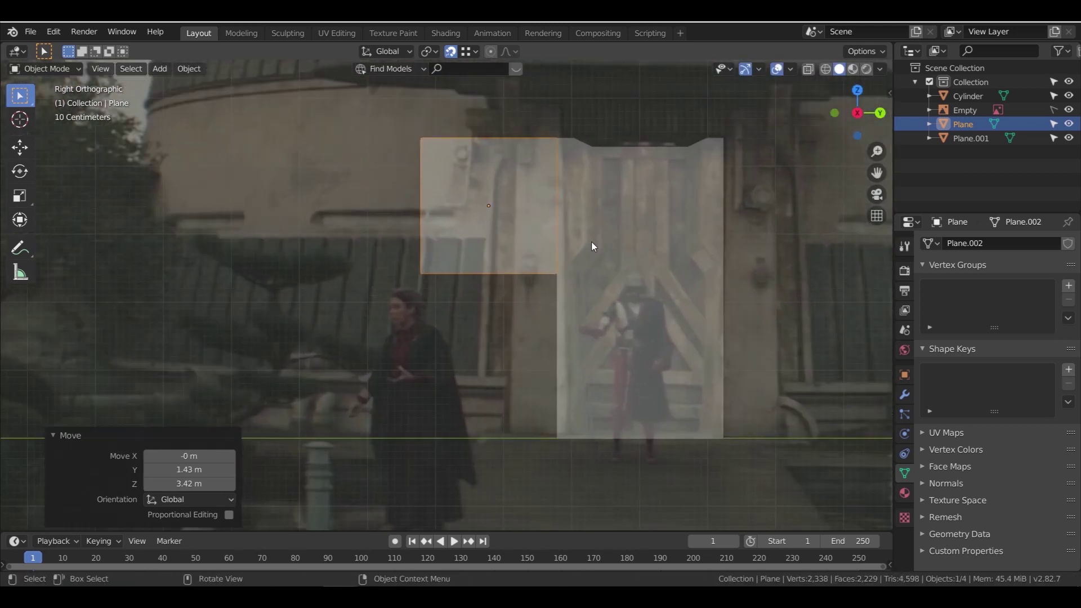
Lower the plane's bottom edge to the door's base and move its outer edge about 1.28 m along Y towards the door
shift+middle_drag(591, 246, 544, 267)
key(Tab)
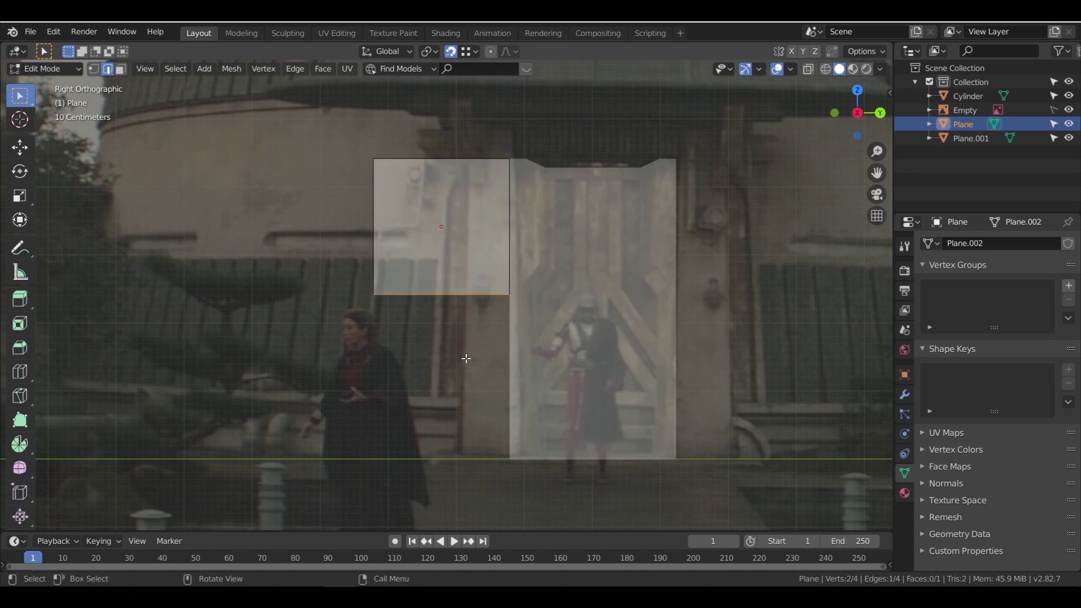
key(g)
key(z)
click(510, 459)
drag(413, 261, 352, 290)
key(g)
key(y)
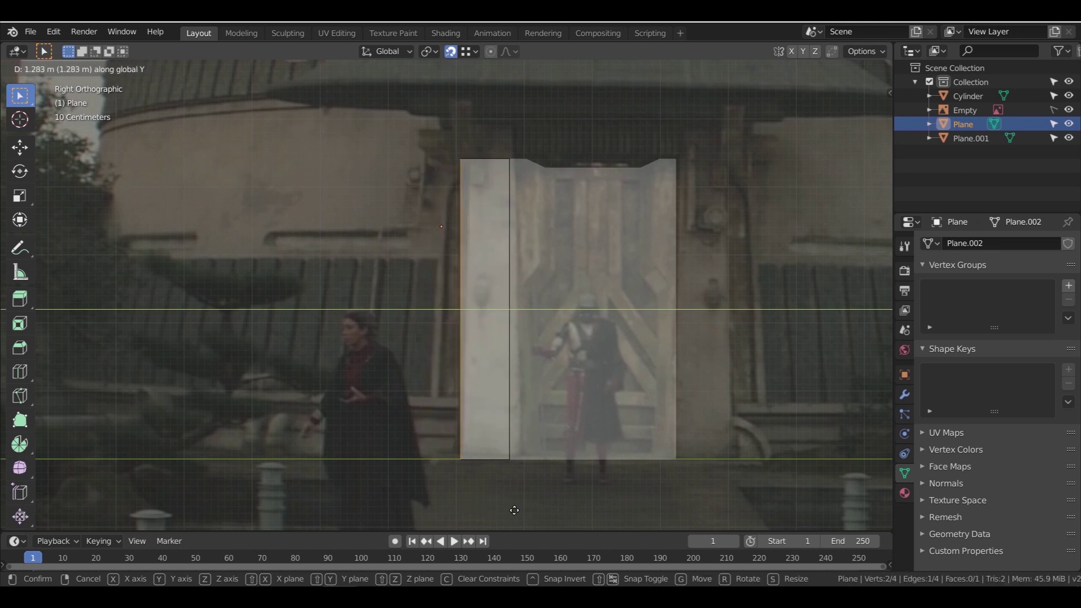
click(513, 510)
Raise the top edge of the door-side plane by 0.521 m along Z
click(493, 152)
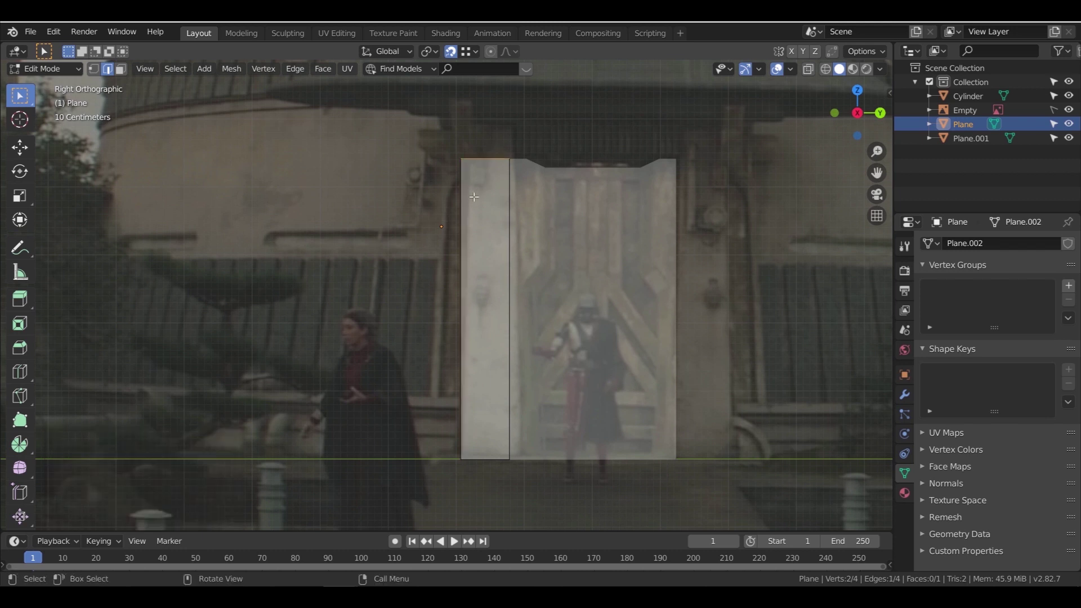
key(g)
key(z)
click(363, 414)
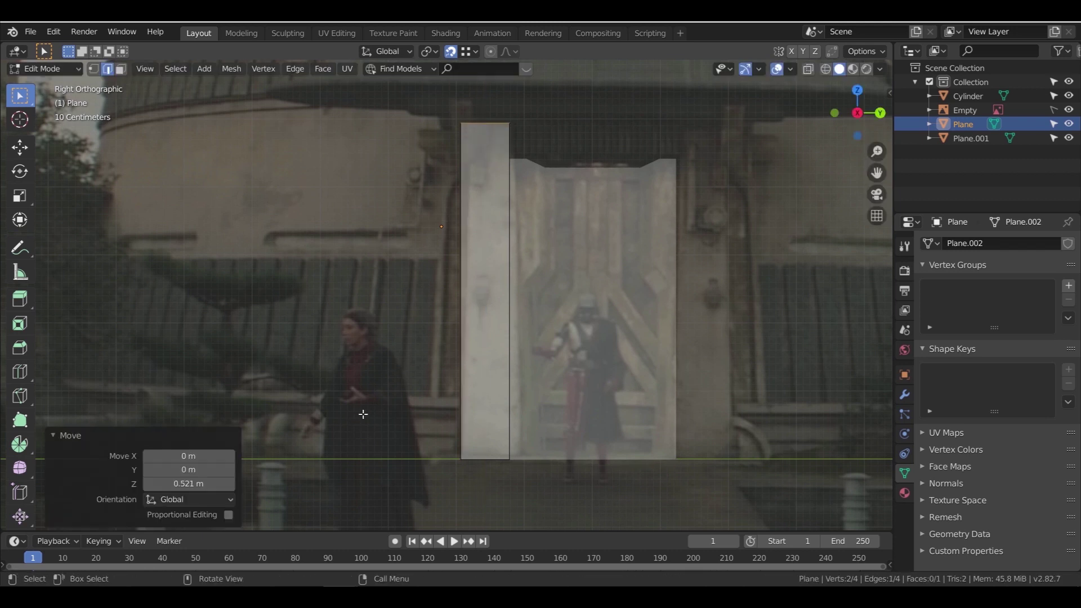
Extrude the door-side plane's face 0.538 m along its normal to form a pillar
middle_drag(436, 394, 401, 421)
key(Tab)
key(Tab)
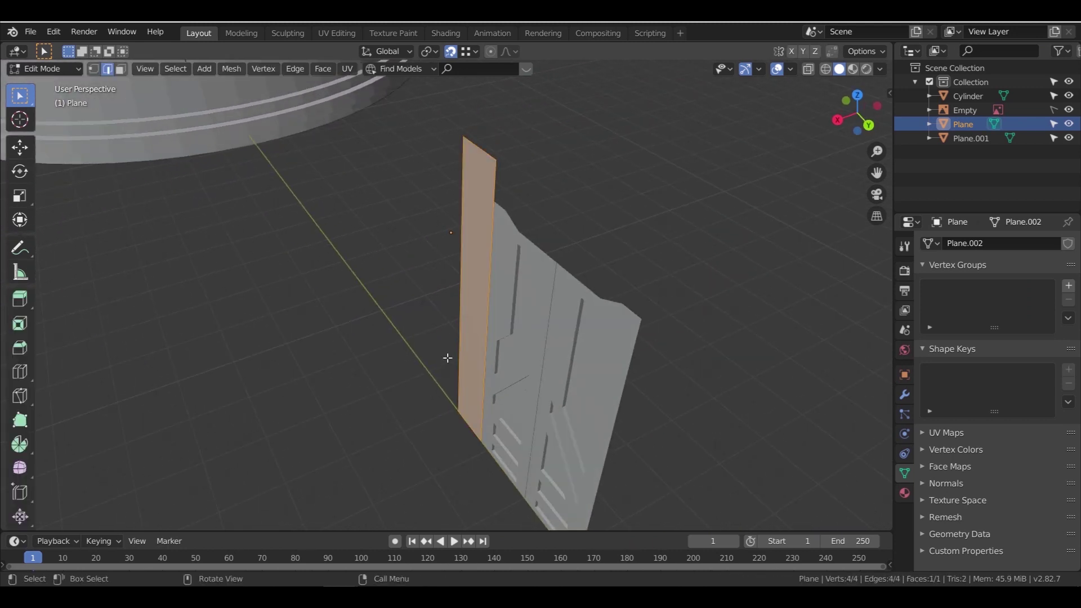
click(120, 70)
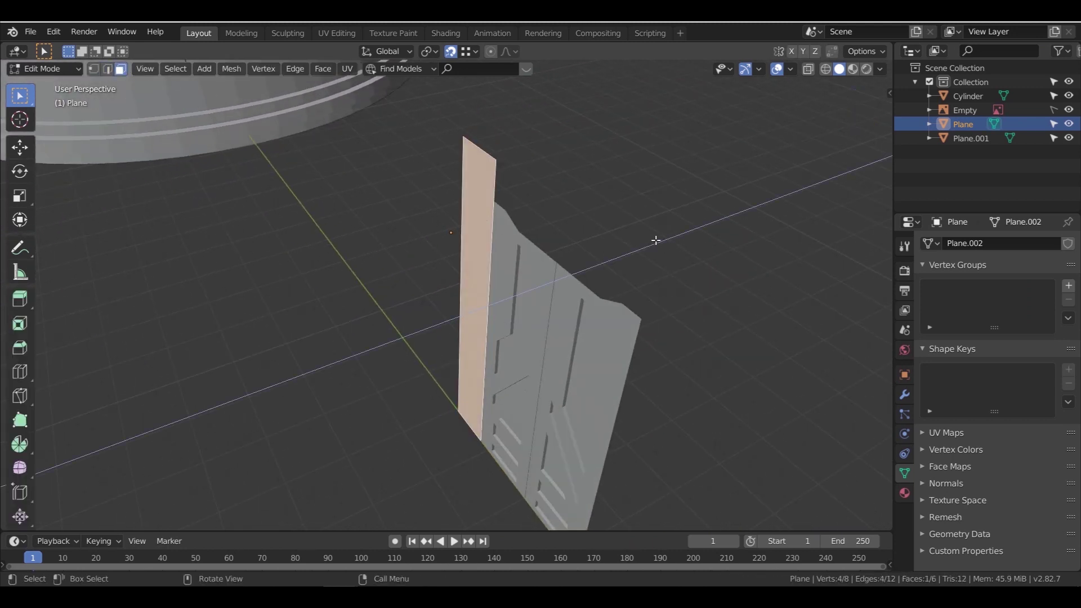
key(e)
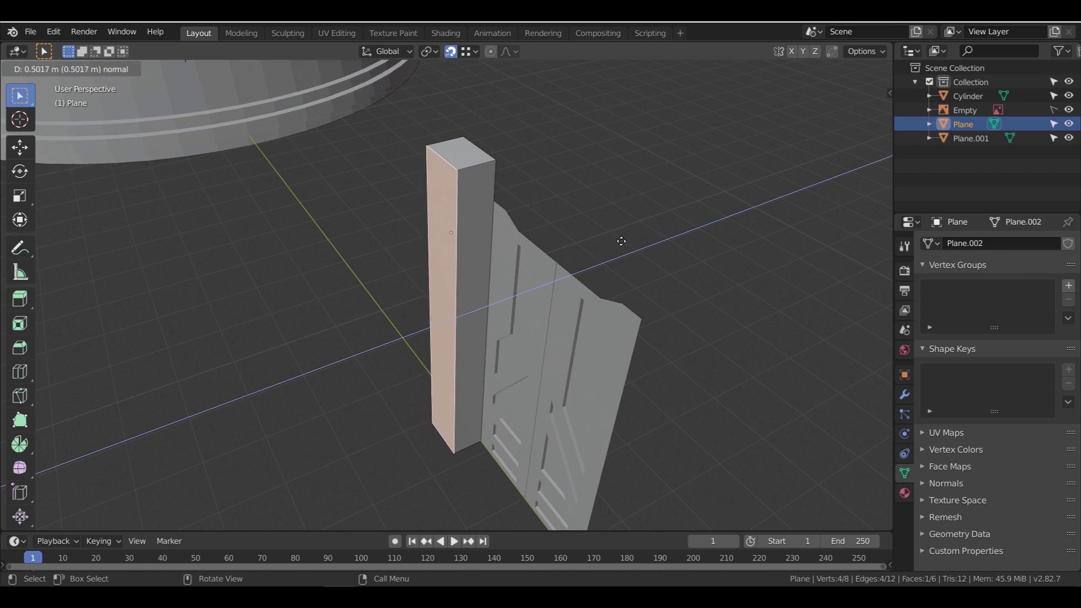
click(617, 242)
Duplicate the pillar in Object Mode from the right view and place the copy along Y beyond the door's opposite side
mouse_move(624, 248)
middle_down()
mouse_move(834, 268)
mouse_move(832, 257)
mouse_move(598, 251)
mouse_move(639, 253)
middle_up()
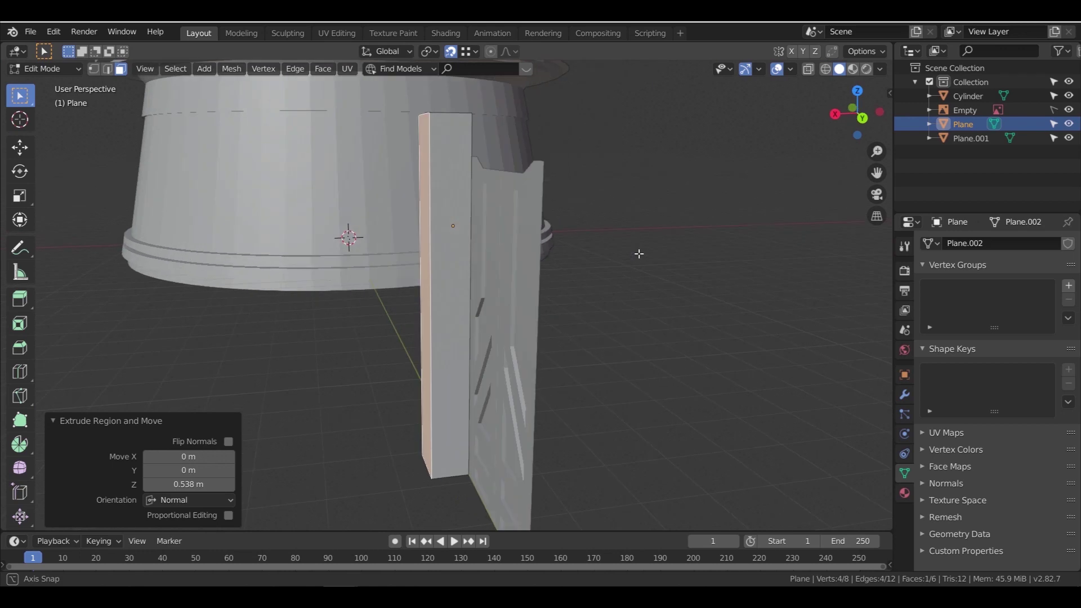
key(KP_3)
key(Tab)
scroll(477, 306, up, 2)
shift+middle_drag(591, 278, 492, 258)
scroll(483, 303, up, 1)
scroll(484, 301, down, 1)
key(alt+a)
click(341, 164)
key(shift+d)
key(y)
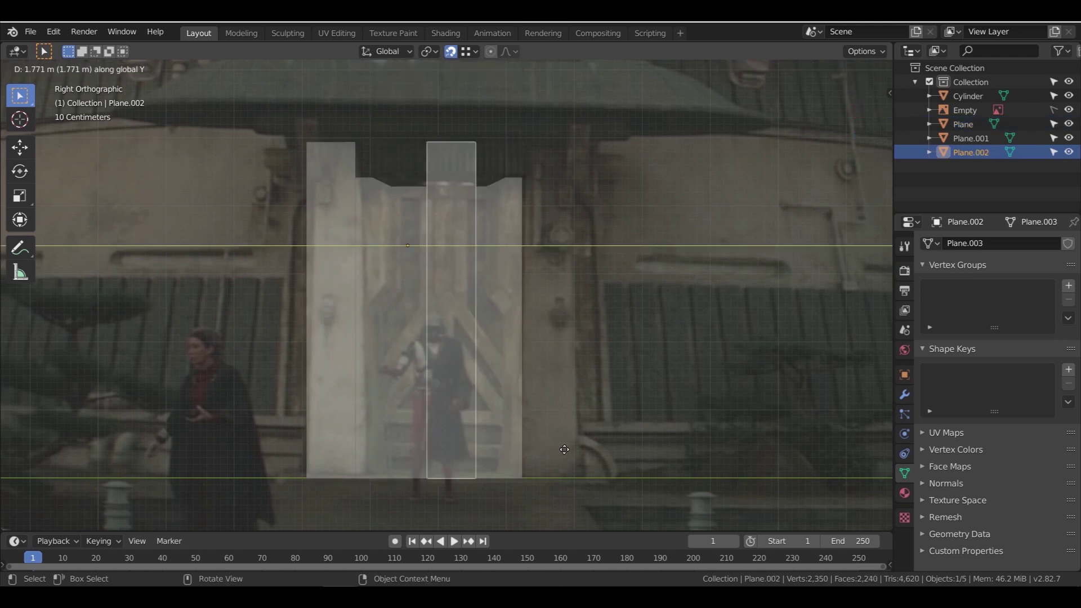
click(706, 460)
Move the copied pillar -0.912 m along Y to meet the door's outer edge
key(g)
key(y)
click(527, 473)
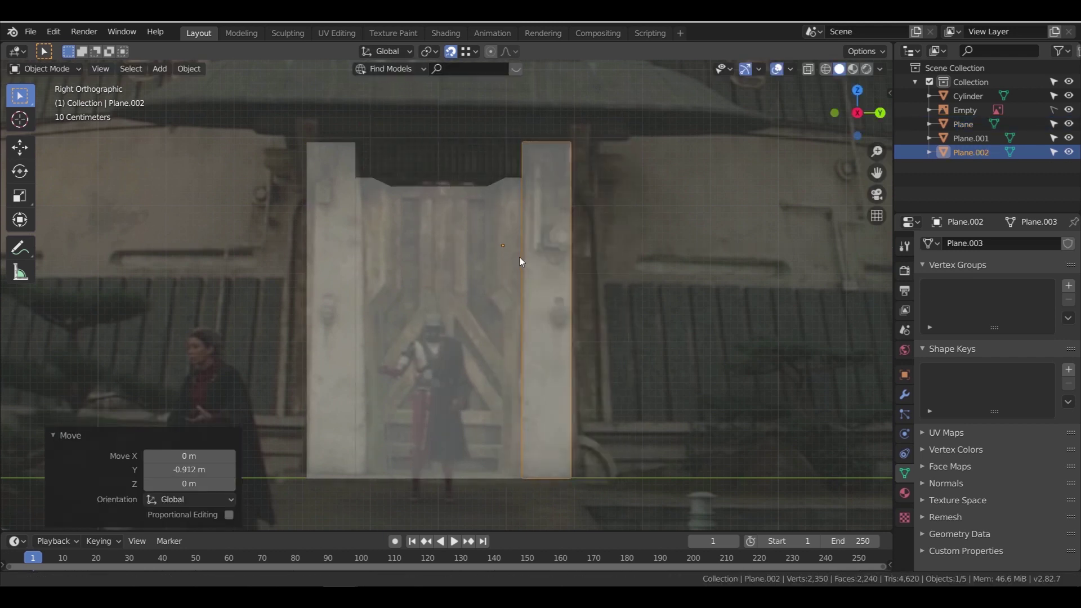
Duplicate the original pillar upward along Z and scale the copy to 0.311 along Z
shift+middle_drag(532, 236, 536, 333)
scroll(546, 321, up, 3)
scroll(547, 292, down, 2)
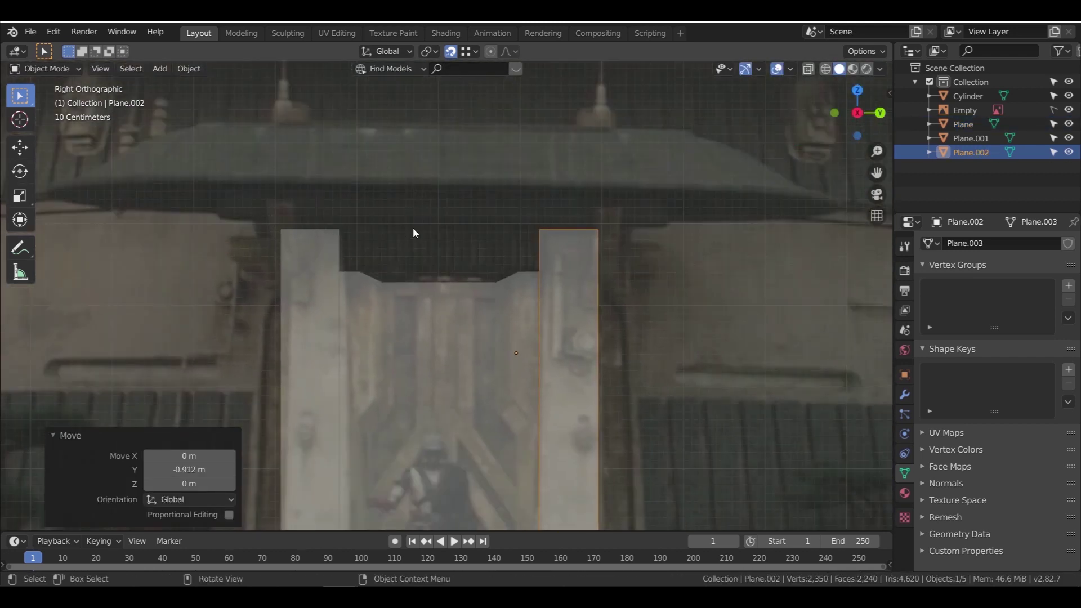
scroll(453, 239, down, 2)
click(346, 306)
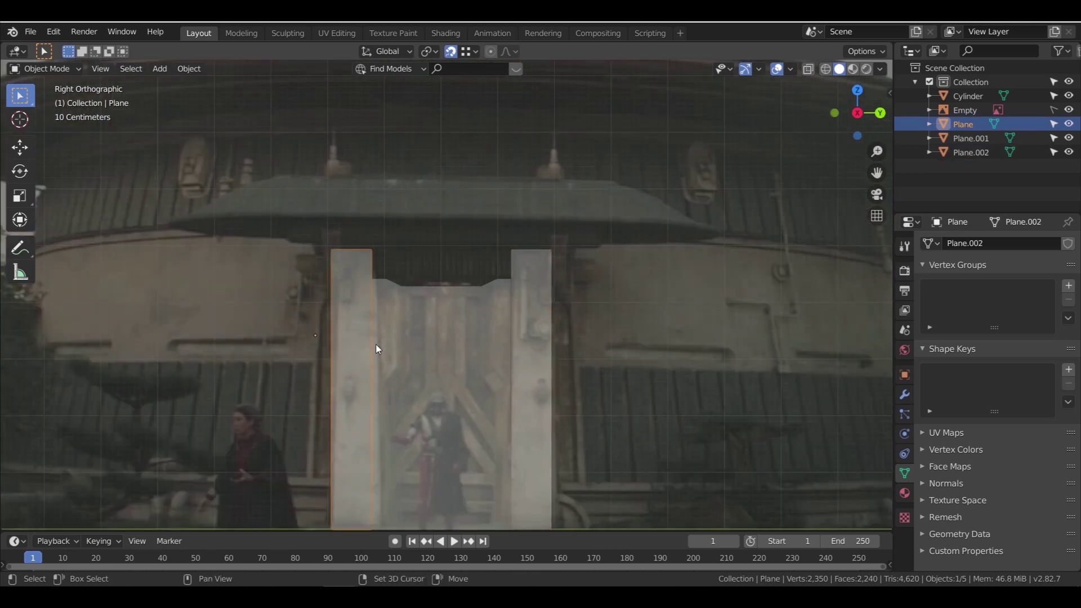
key(shift+d)
key(z)
click(368, 174)
key(s)
key(z)
click(354, 184)
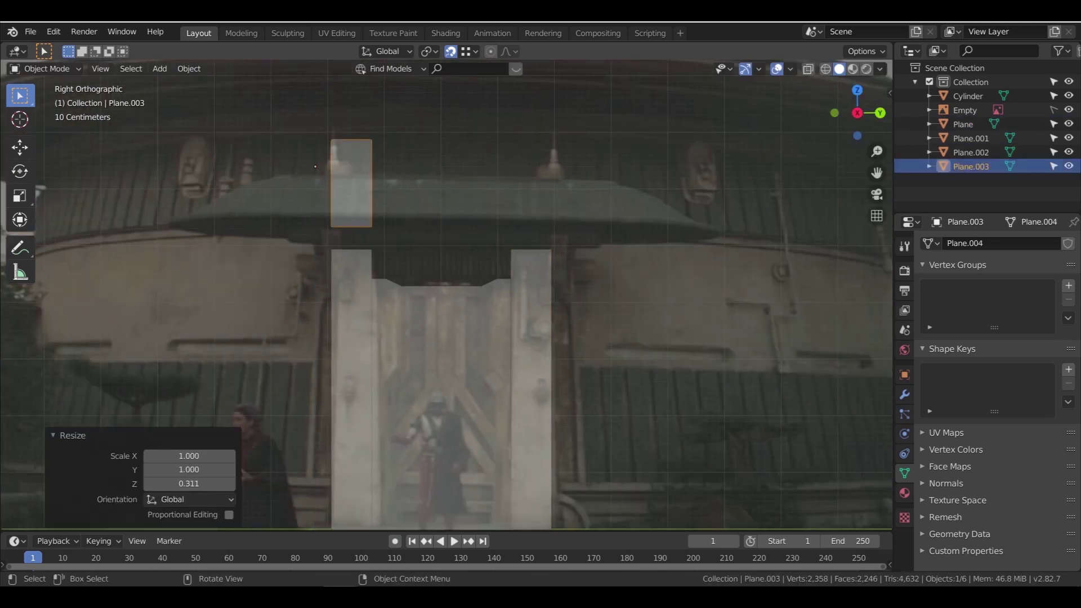
Set the shortened copy's origin to its geometry and shrink it further along Z
click(191, 71)
click(370, 112)
key(s)
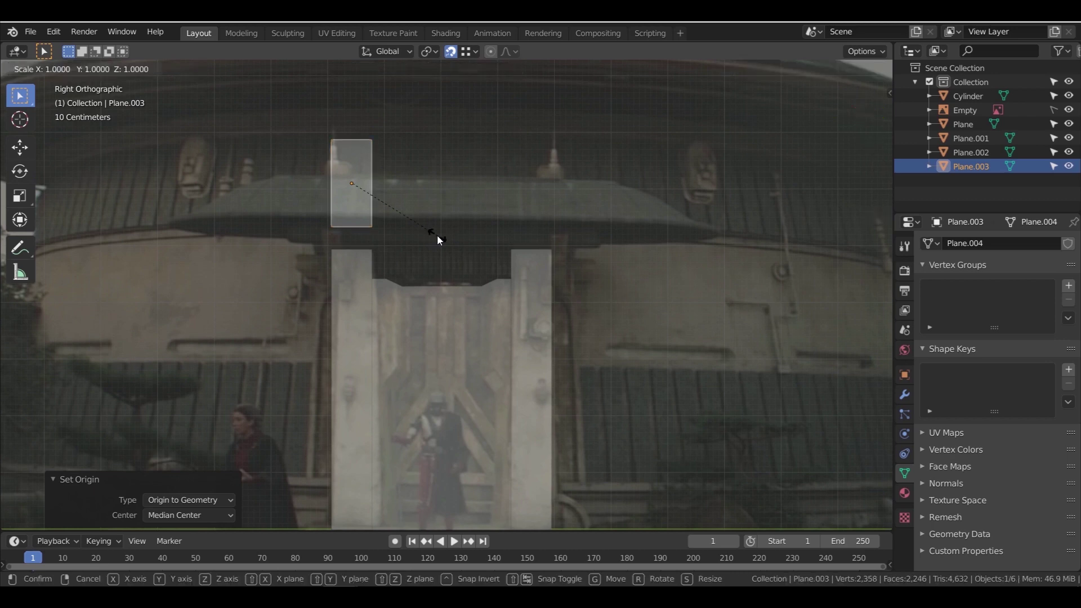
key(z)
click(387, 201)
Lower the short block along Z to just above the pillar and scale it to 0.952 along Z
key(g)
key(z)
click(390, 242)
key(s)
key(z)
click(413, 244)
scroll(412, 243, up, 3)
key(g)
key(z)
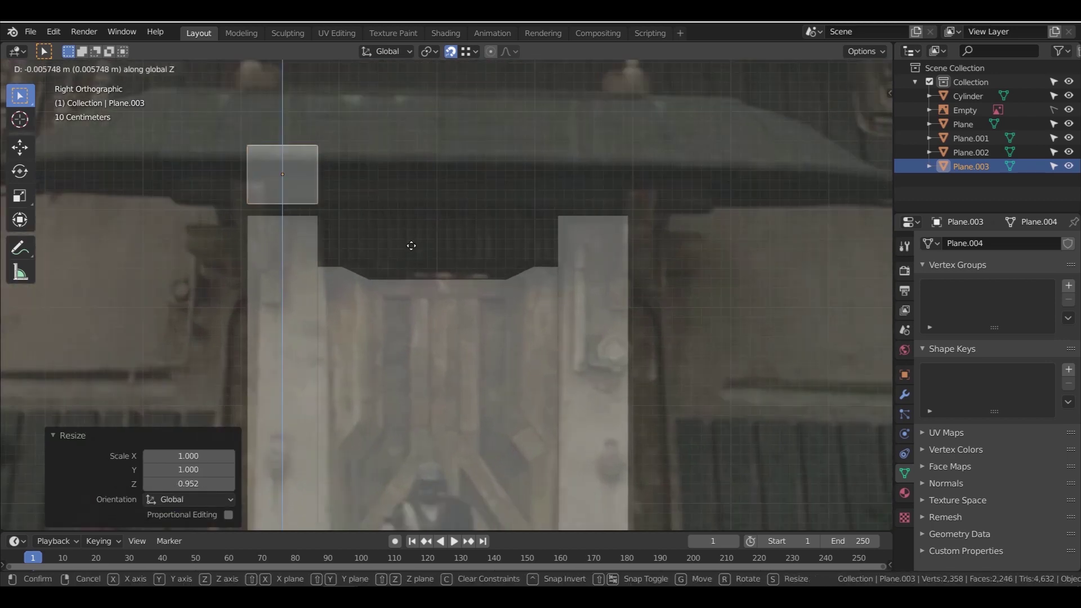
click(412, 248)
Lower the block's top vertices slightly along Z in Edit Mode, using wireframe shading to select through the mesh
key(Tab)
click(93, 69)
alt+click(282, 144)
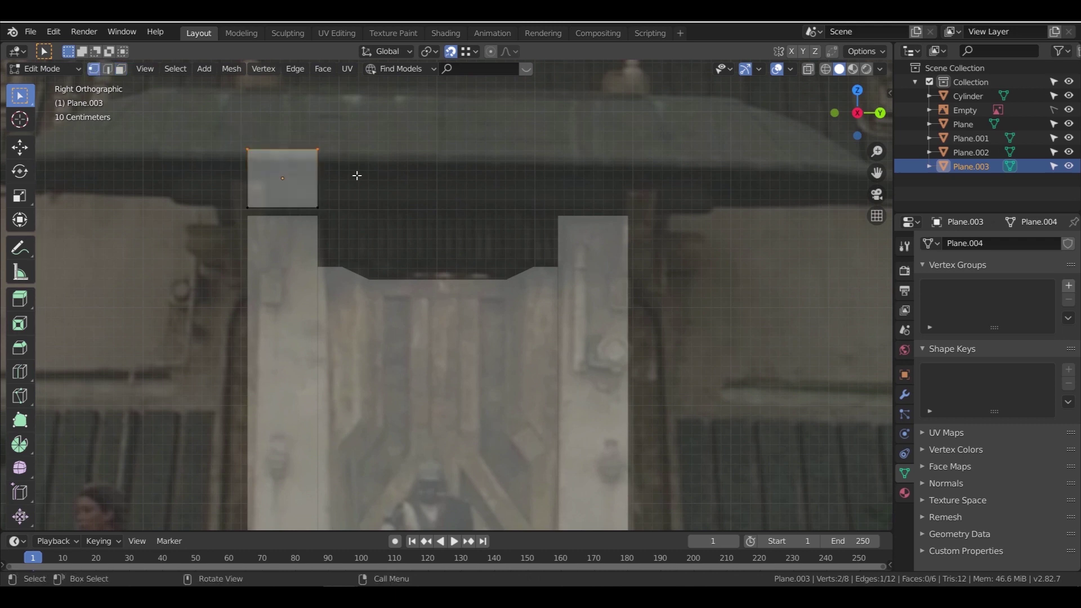
key(g)
key(z)
right_click(357, 183)
key(shift+z)
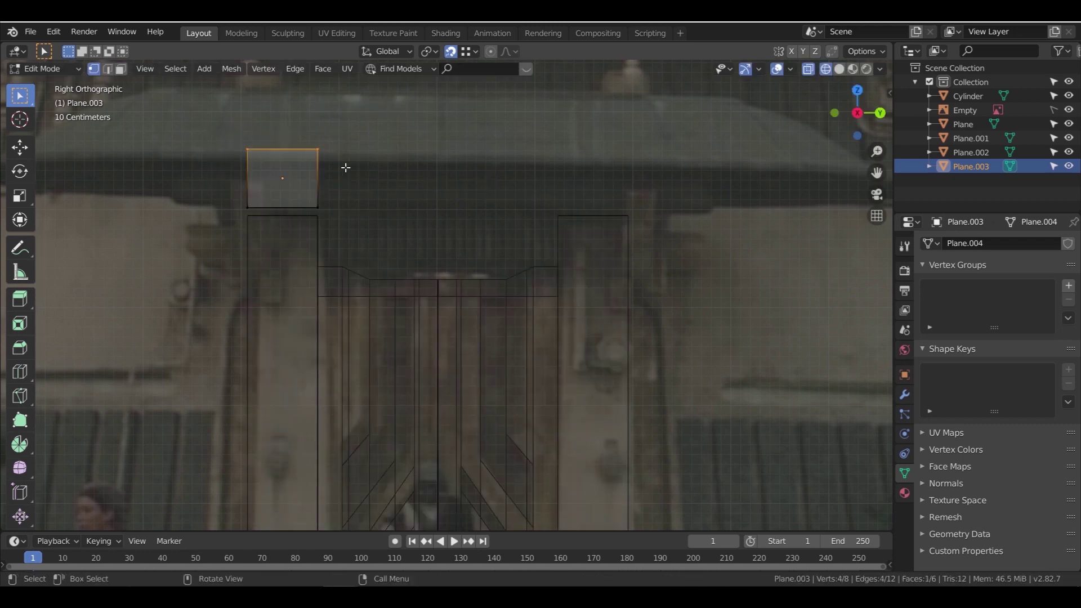
key(g)
key(z)
click(342, 176)
Move the block's outer side vertices along Y to extend it beyond the original pillar's outer edge
drag(217, 132, 274, 215)
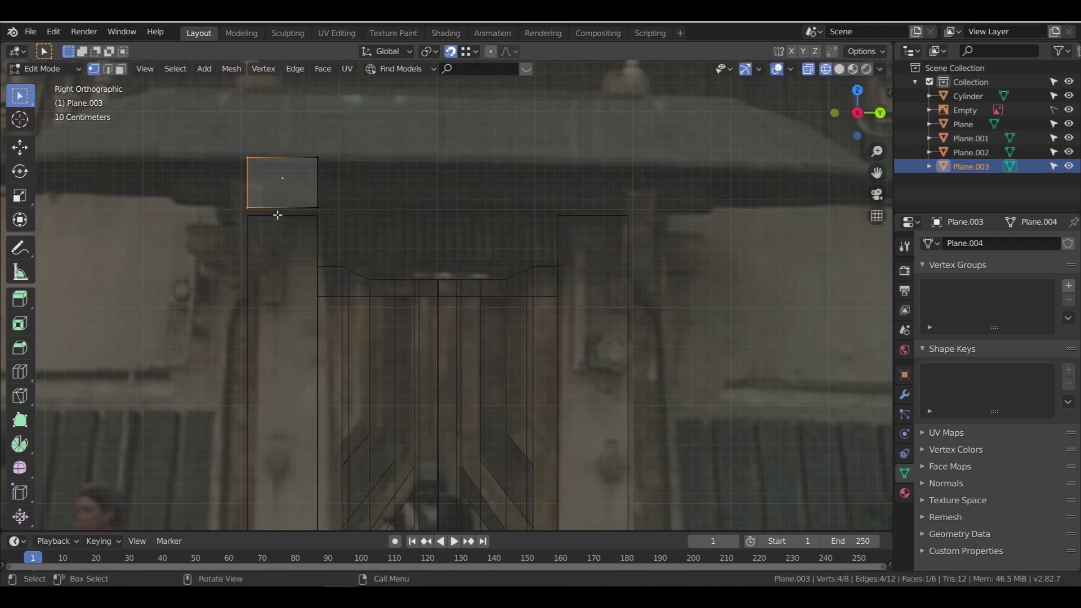
key(g)
key(x)
right_click(233, 184)
key(g)
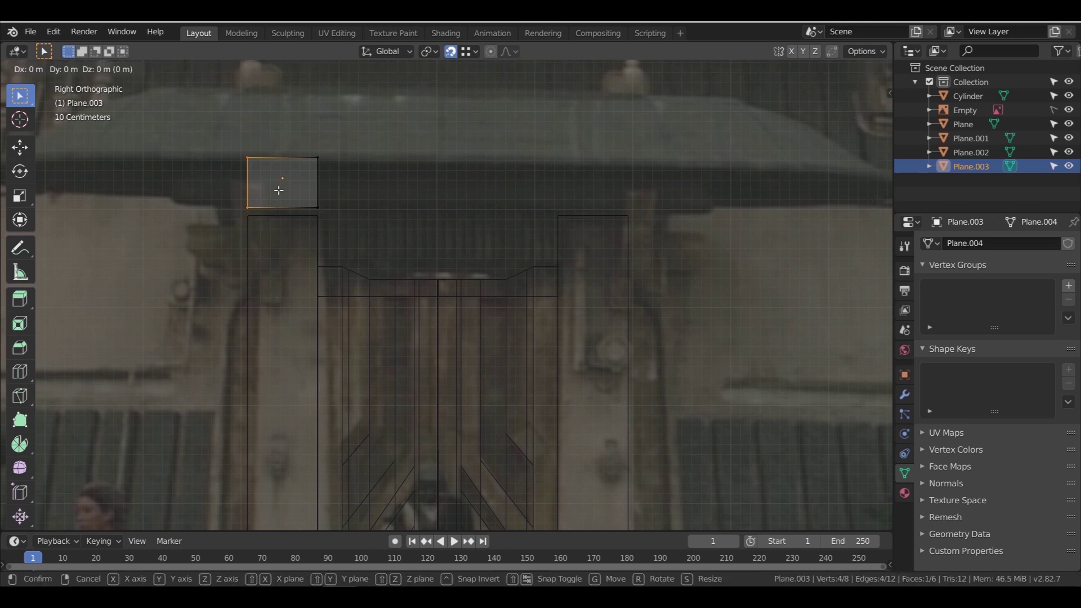
key(y)
click(205, 186)
Move the block's inner side vertices along Y past the opposite pillar to make a lintel spanning the entrance
drag(299, 159, 359, 241)
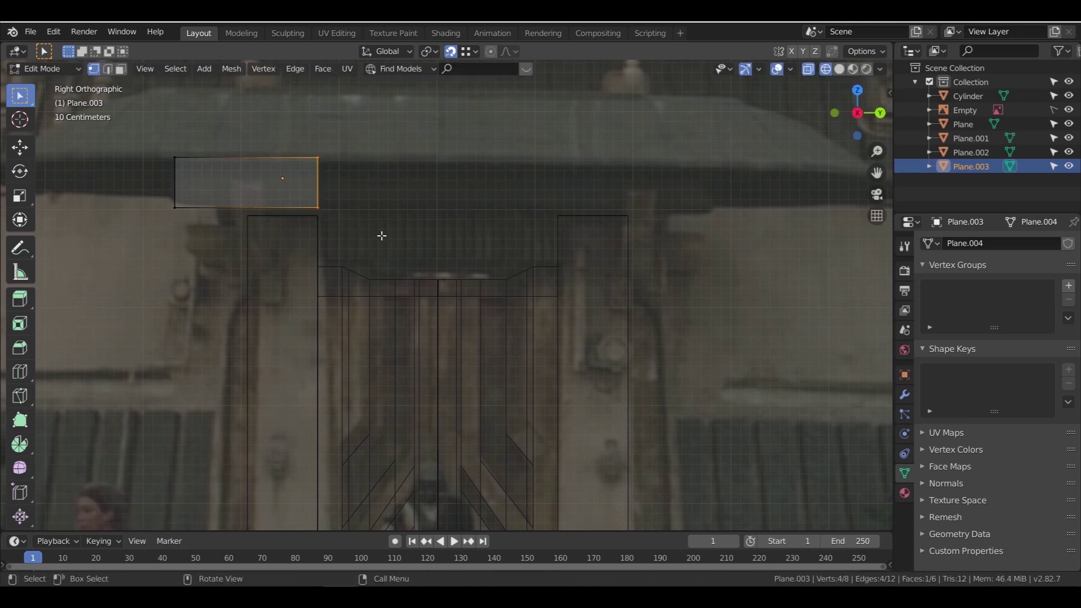
key(g)
key(y)
click(783, 230)
Scale the lintel's top vertices slightly inward to slope both ends, and return to Object Mode
drag(695, 138, 752, 179)
key(g)
right_click(753, 179)
drag(152, 97, 715, 190)
key(s)
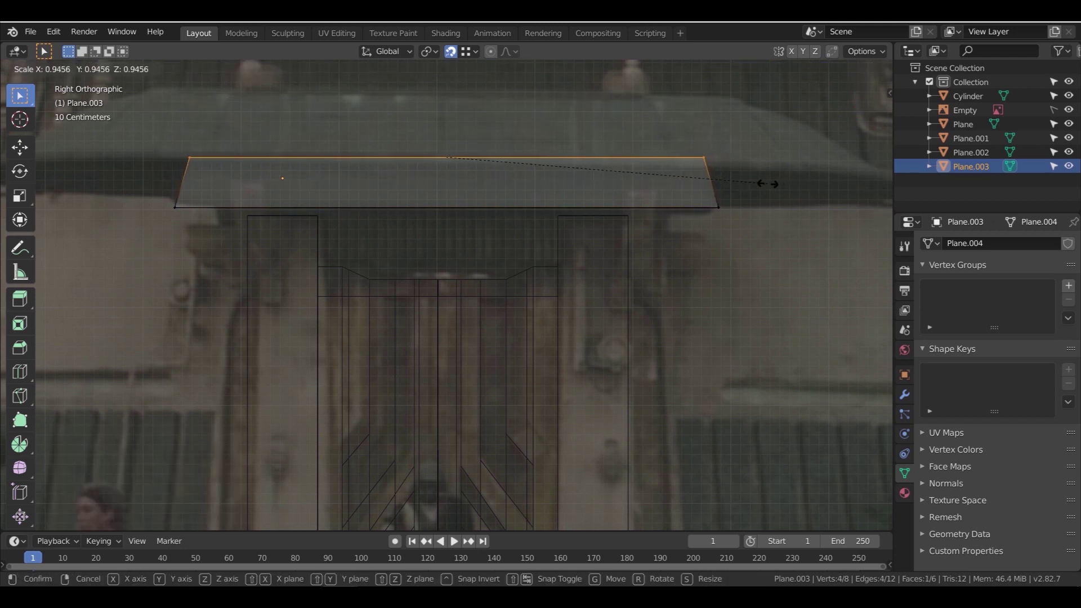
click(762, 183)
key(Tab)
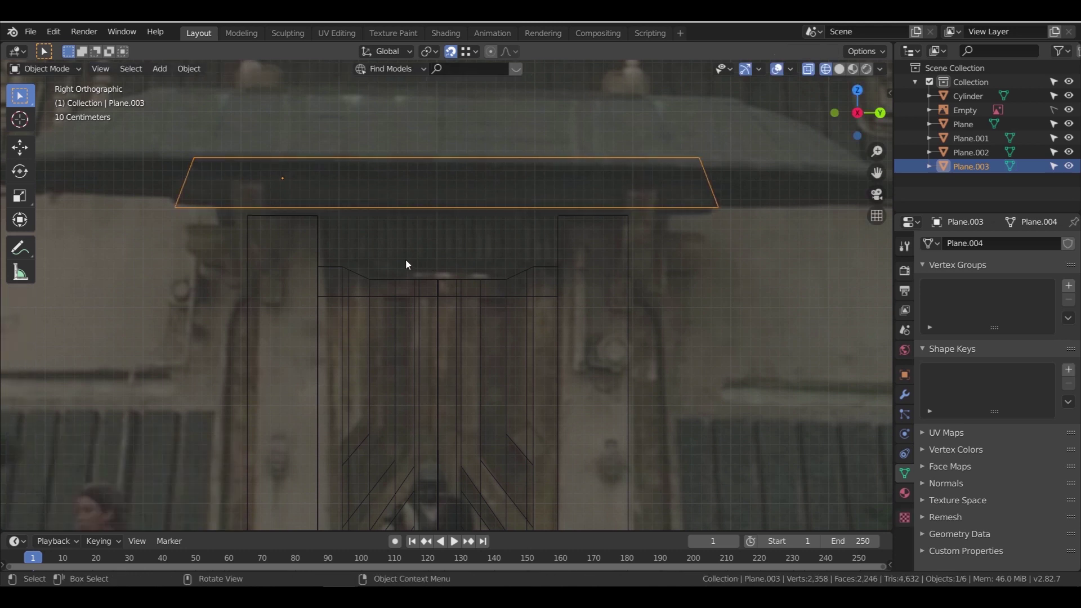
Duplicate the original pillar, move the copy up along Z and scale it along Z into a short block
click(318, 268)
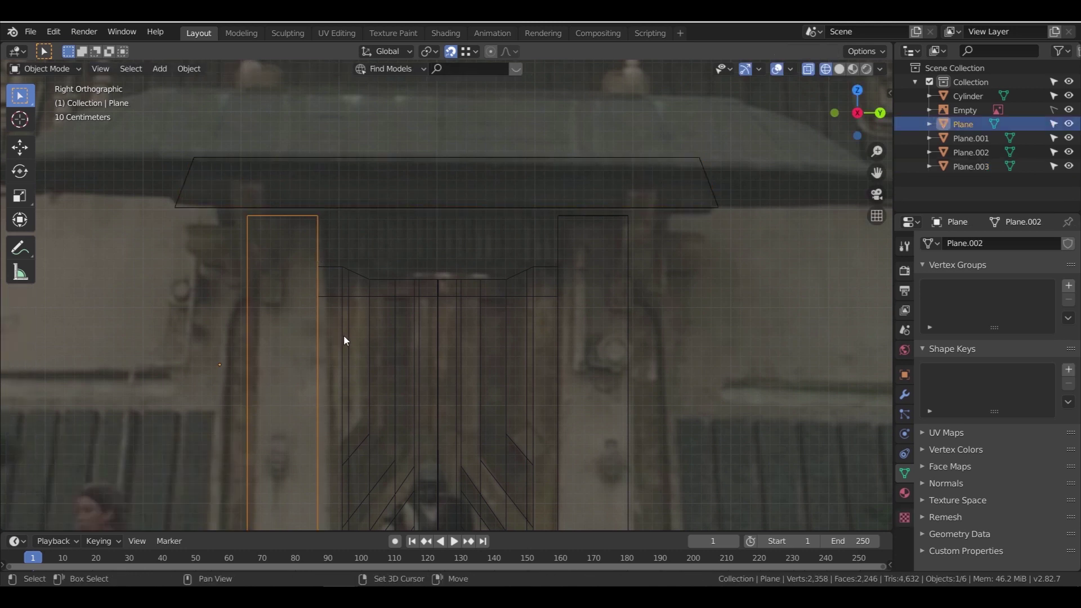
key(shift+d)
right_click(372, 334)
key(g)
key(z)
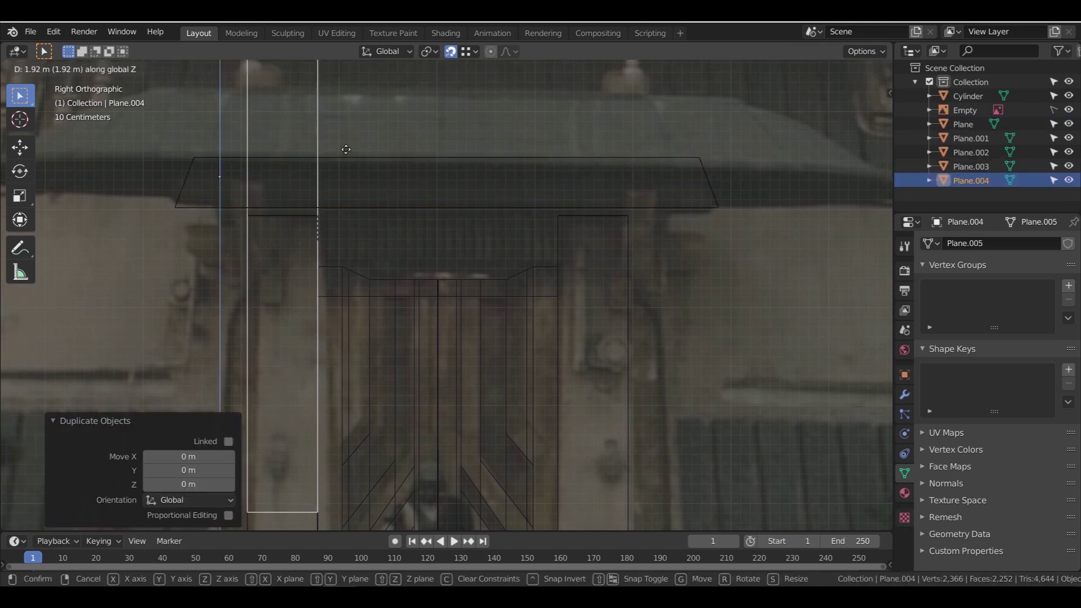
click(353, 146)
key(s)
key(z)
click(237, 165)
Set the new block's origin to its geometry and move it -0.874 m along Y
click(175, 72)
mouse_move(236, 101)
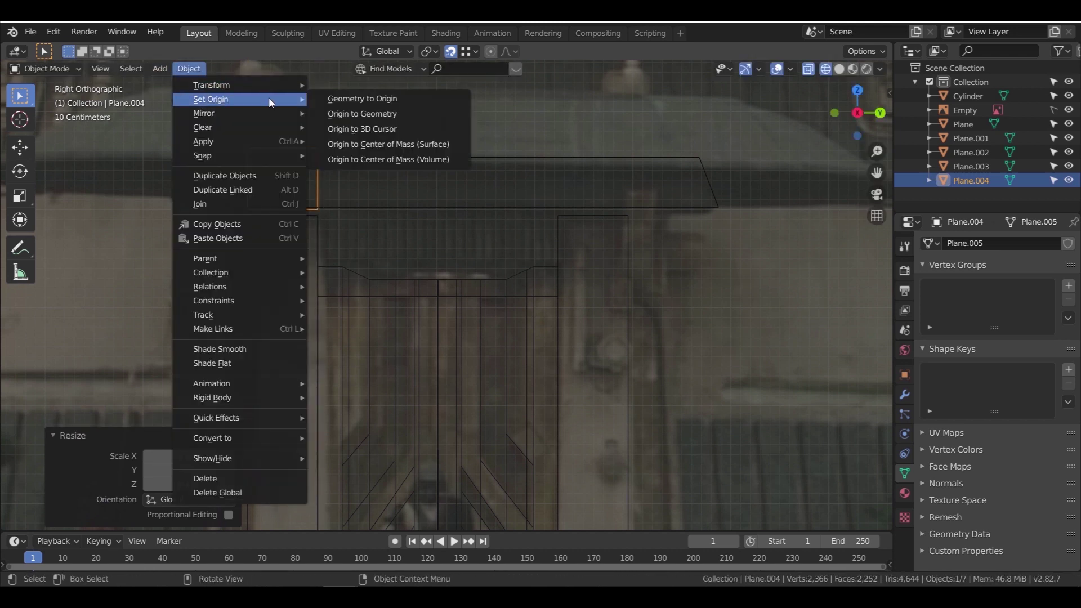
click(364, 115)
key(g)
key(shift+z)
click(269, 257)
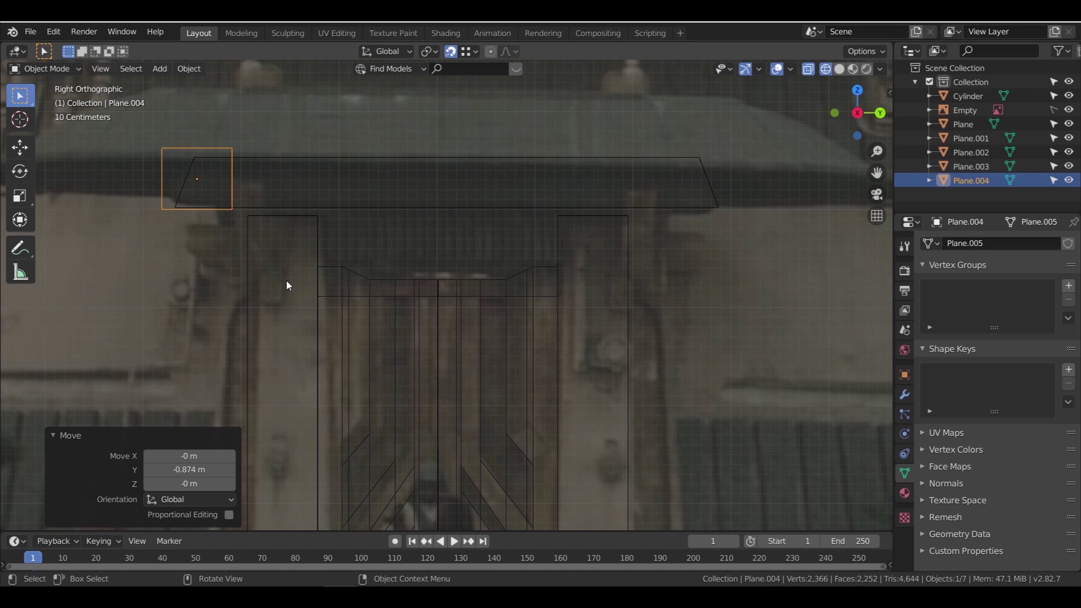
Move the block -0.695 m along Z, turn off snapping, and move it 0.529 m along Y over the pillar's outer edge
key(g)
key(z)
click(286, 348)
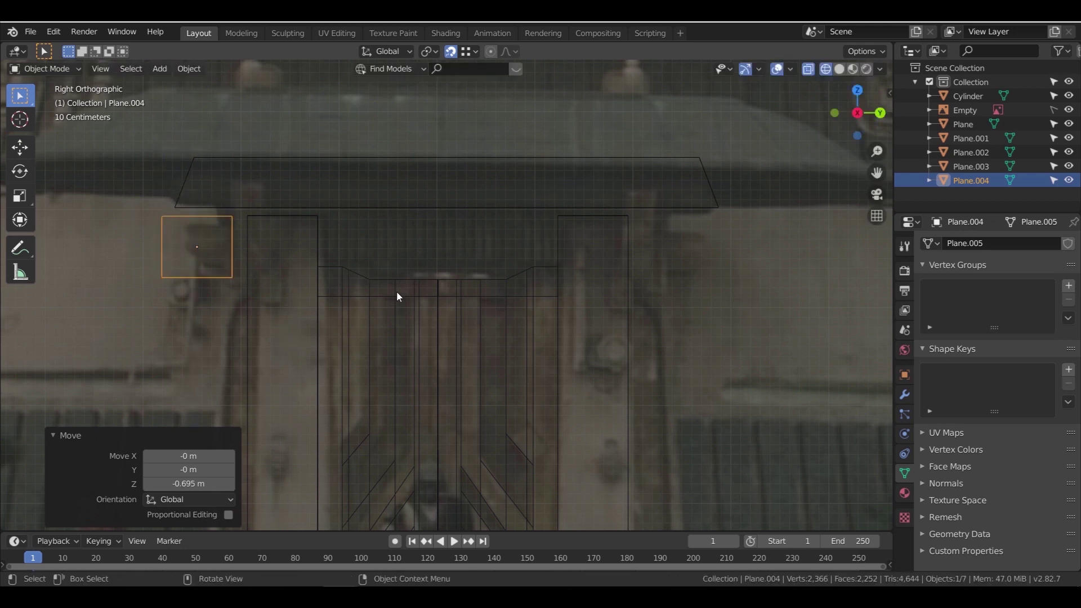
key(g)
key(y)
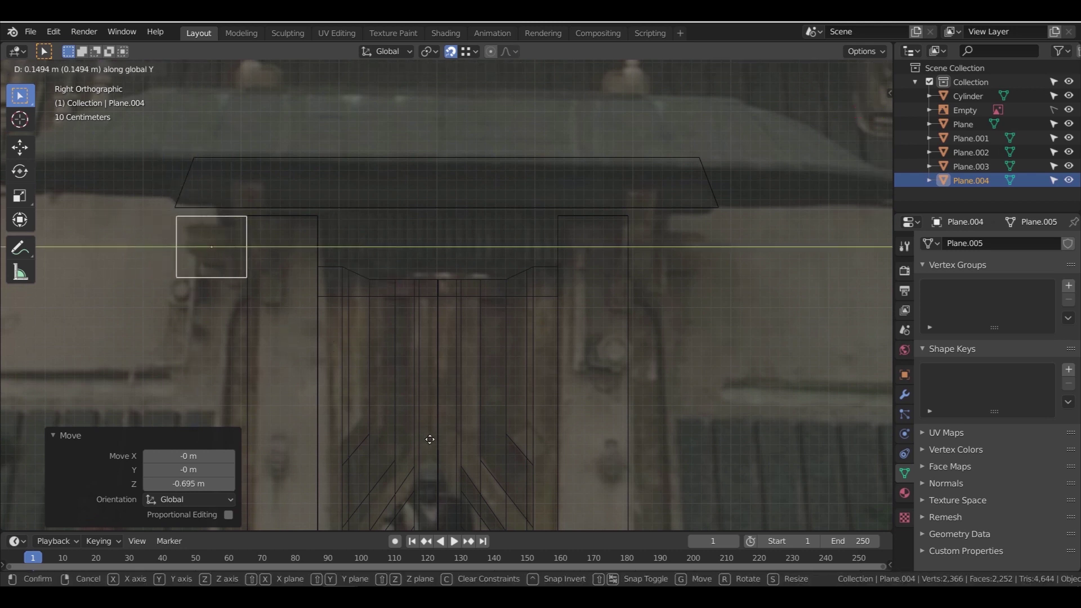
click(461, 137)
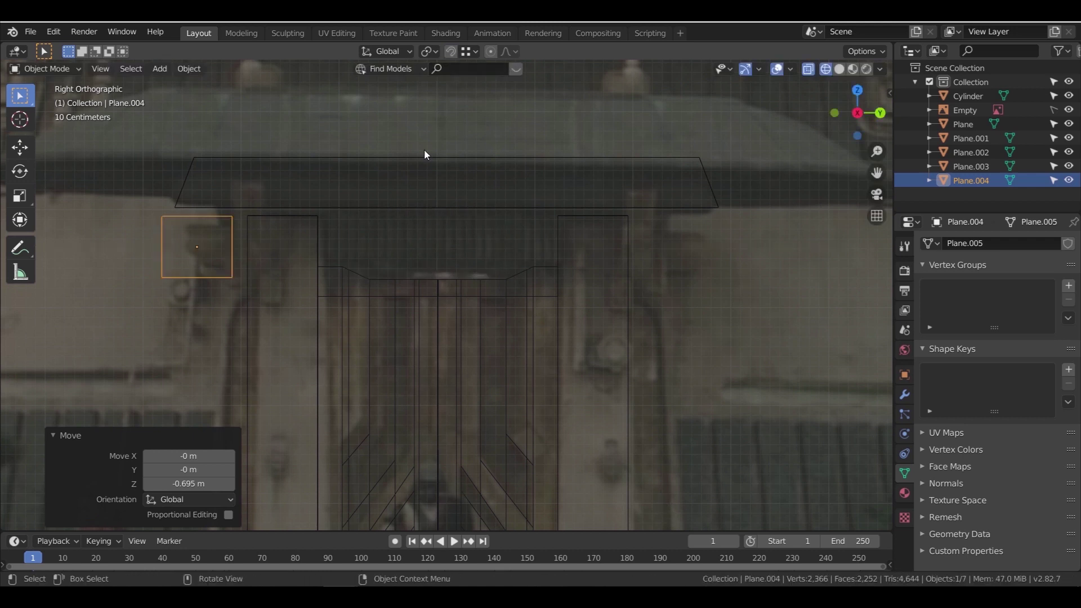
key(g)
key(y)
click(416, 257)
Scale the block to 0.521 along Y and fine-tune its height along Z
key(s)
key(y)
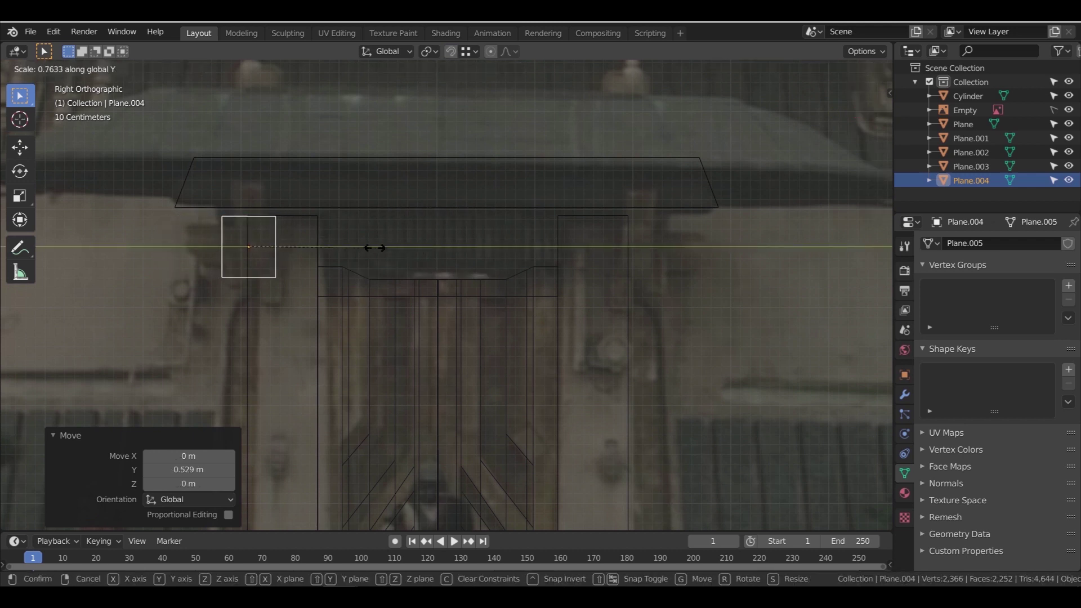
click(306, 237)
key(g)
key(z)
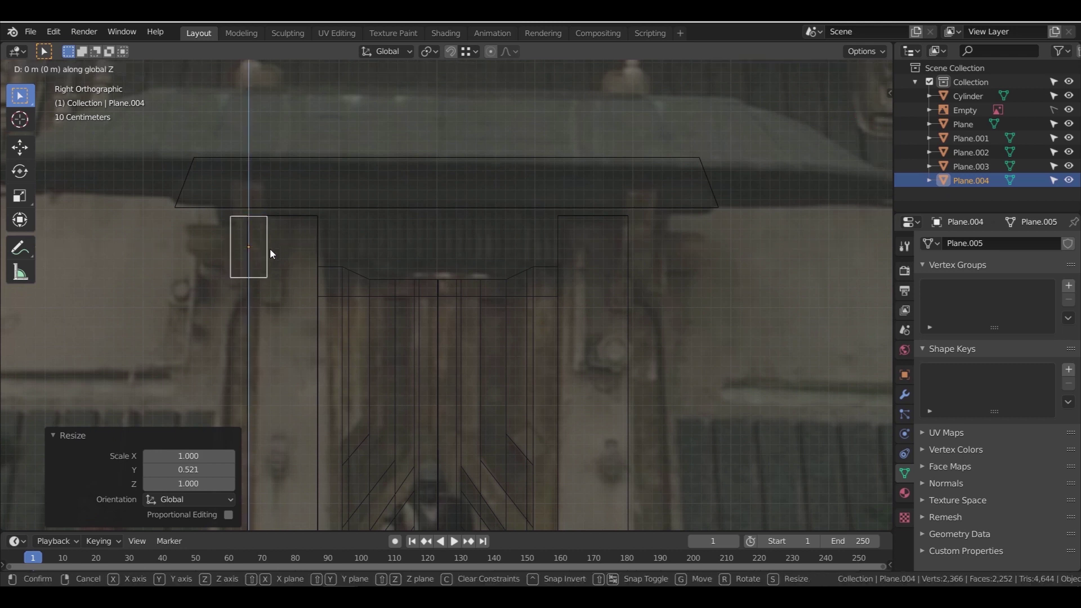
click(270, 250)
Raise the block's top vertices 0.385 m along Z in Edit Mode so it overlaps the lintel
key(Tab)
drag(204, 202, 287, 253)
key(g)
key(z)
click(290, 219)
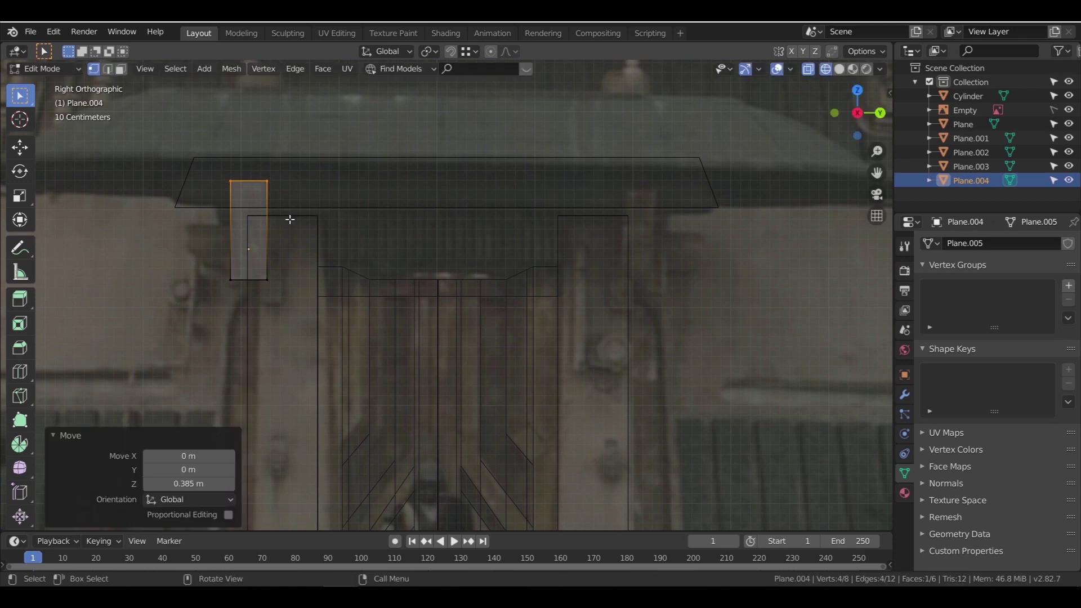
Pull the block's front top edge 0.57 m along X and adjust it again along X to slope the front face
middle_drag(313, 247, 256, 253)
scroll(307, 161, up, 2)
drag(261, 107, 303, 145)
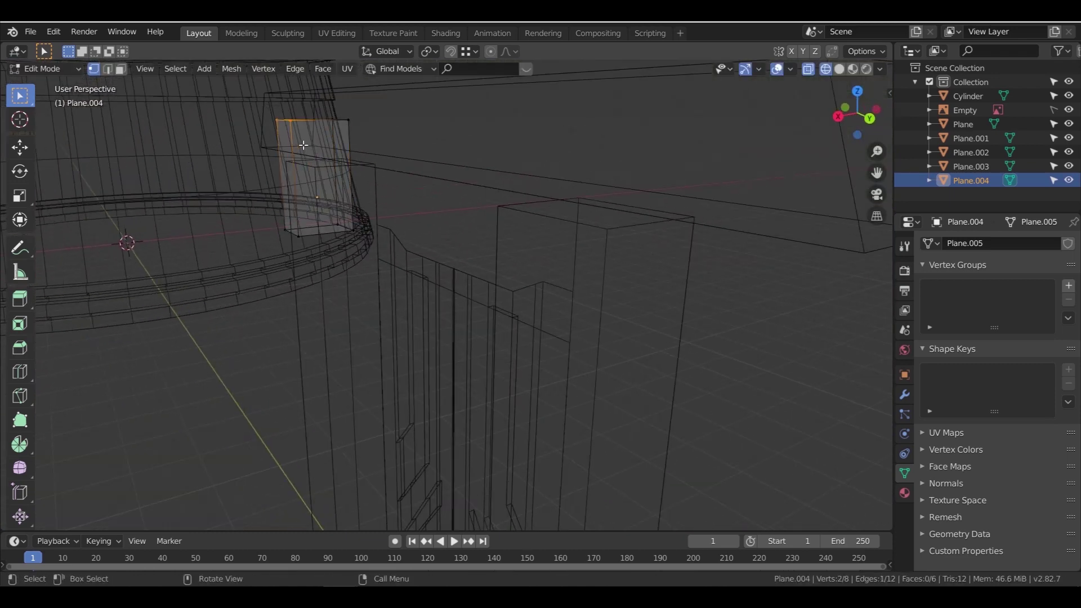
key(g)
key(x)
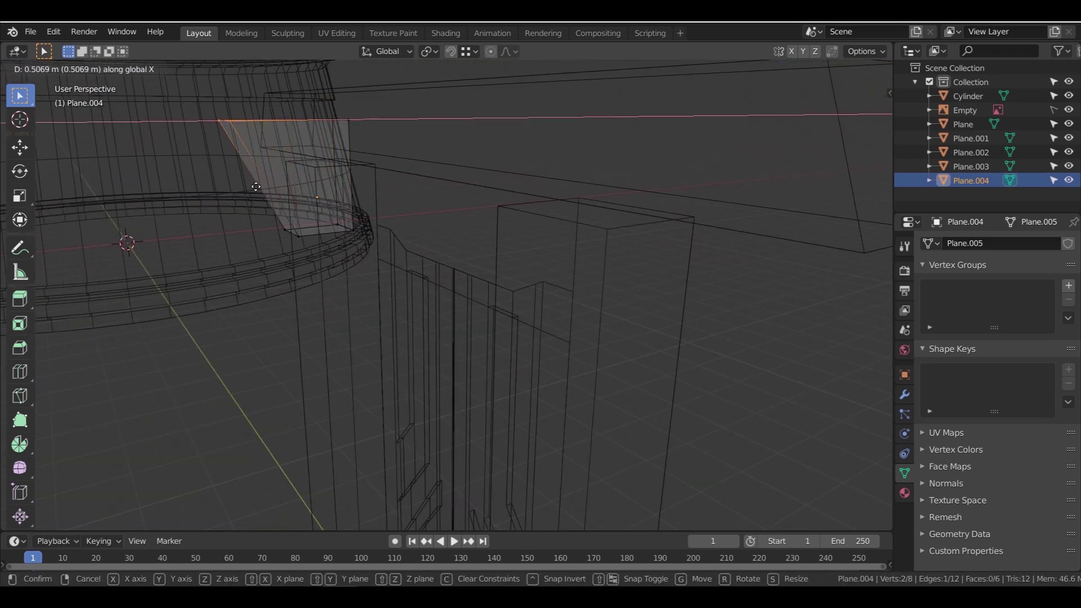
click(253, 186)
middle_drag(255, 192, 340, 267)
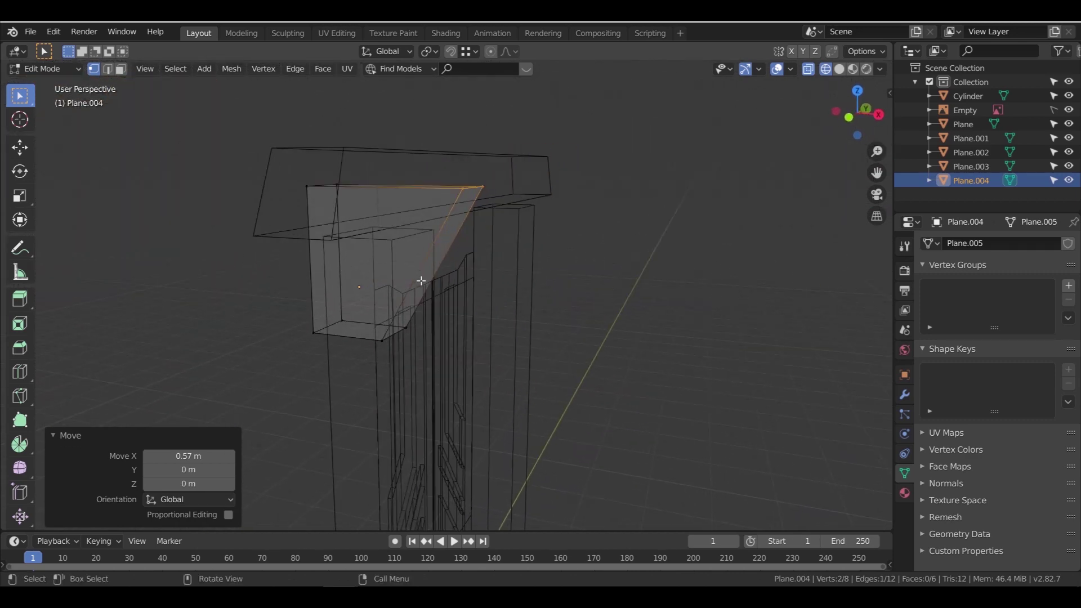
key(g)
key(x)
click(495, 285)
Move the block's front bottom edge -0.344 m along X and switch to solid shading
drag(367, 304, 442, 372)
key(g)
key(x)
click(415, 362)
mouse_move(417, 360)
middle_down()
mouse_move(420, 300)
mouse_move(398, 339)
mouse_move(432, 335)
mouse_move(382, 254)
middle_up()
key(shift+z)
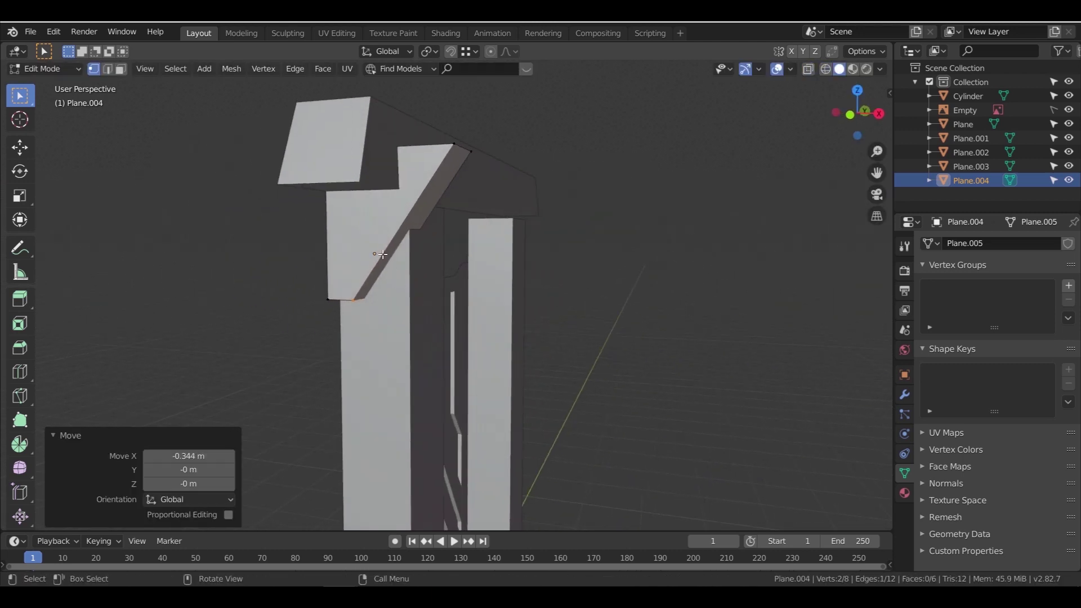
key(Tab)
key(Tab)
Try a single horizontal loop cut around the middle of the block, slid by a factor of -0.136
key(ctrl+r)
click(375, 230)
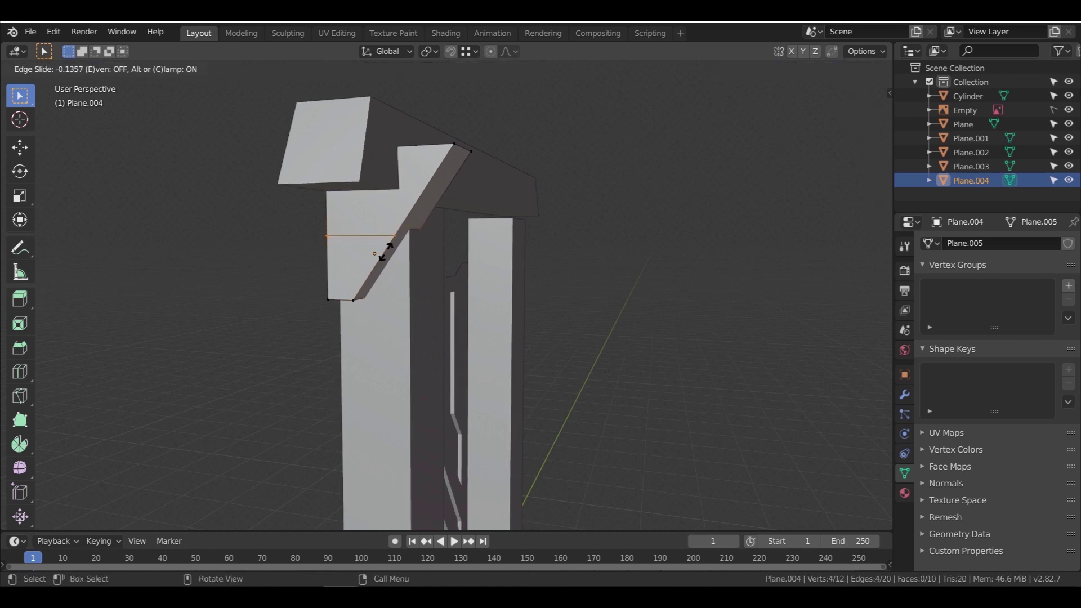
click(385, 252)
scroll(388, 256, down, 3)
middle_drag(448, 290, 416, 314)
scroll(398, 306, down, 6)
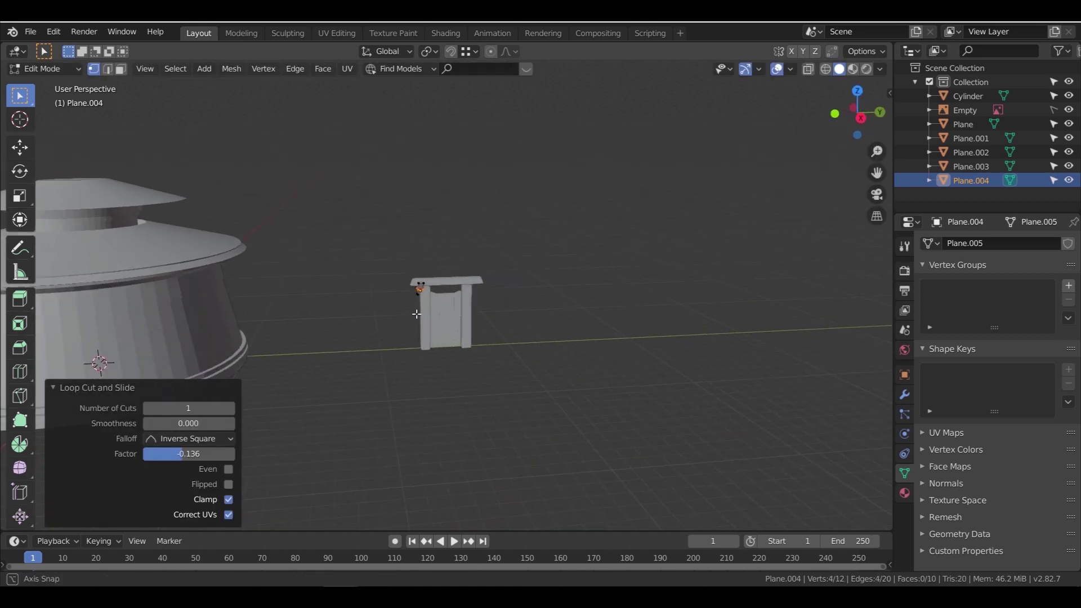
key(KP_3)
scroll(506, 298, up, 8)
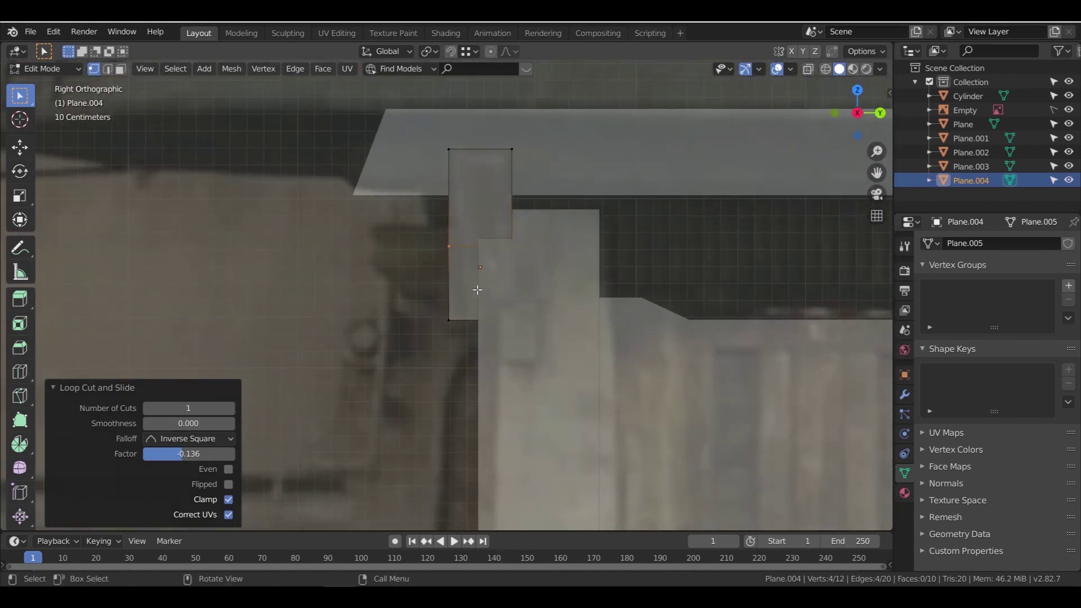
key(g)
key(z)
right_click(550, 279)
key(ctrl+z)
Add two horizontal loop cuts to the block, one above its middle and one near its bottom
key(ctrl+r)
click(451, 172)
click(446, 165)
key(ctrl+r)
click(459, 280)
click(450, 324)
Extrude the block's two opposite side faces between the loop cuts outward along their normals to form side arms
middle_drag(469, 289, 225, 163)
click(468, 268)
mouse_move(554, 309)
middle_down()
mouse_move(356, 324)
mouse_move(379, 273)
middle_up()
key(shift+z)
shift+click(462, 296)
middle_drag(462, 297, 499, 372)
right_click(566, 322)
click(567, 315)
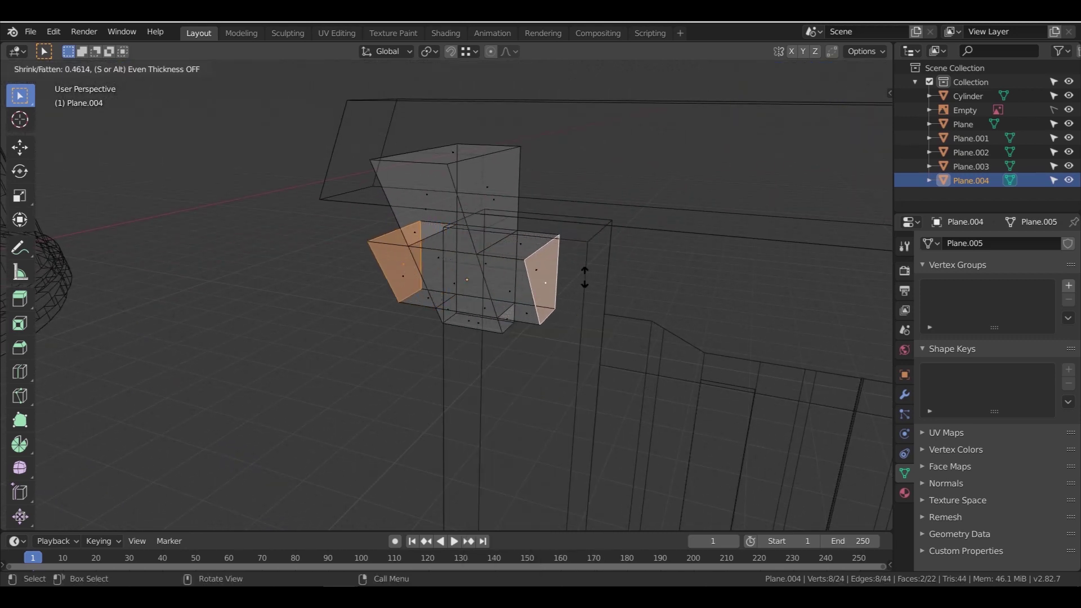
click(608, 218)
Return to solid shading and Object Mode and examine the cross-shaped block from the side
scroll(608, 219, down, 3)
key(shift+z)
mouse_move(484, 344)
middle_down()
mouse_move(520, 321)
mouse_move(450, 351)
mouse_move(663, 356)
mouse_move(684, 346)
mouse_move(578, 354)
middle_up()
scroll(471, 356, up, 5)
scroll(471, 356, down, 2)
key(Tab)
scroll(471, 356, down, 3)
scroll(636, 339, up, 5)
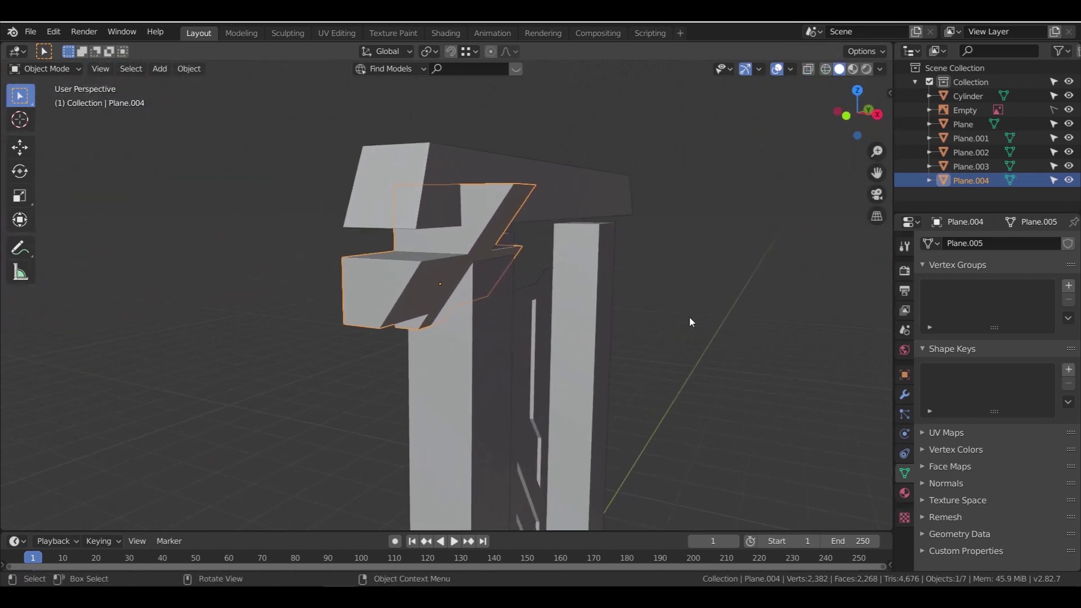
Select all of the block's faces and apply the object's scale in Object Mode
key(Tab)
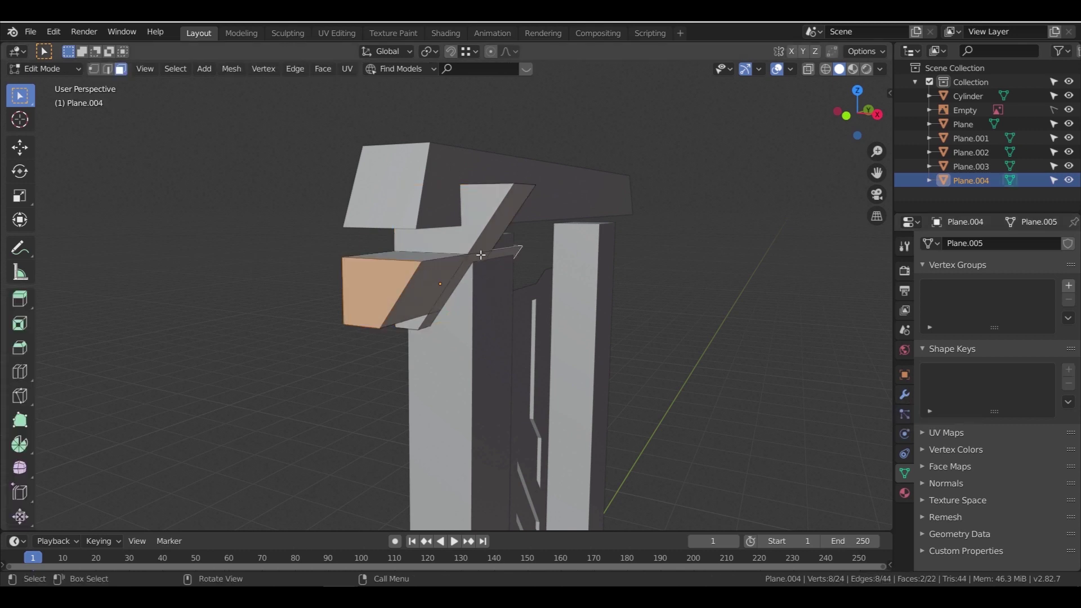
key(a)
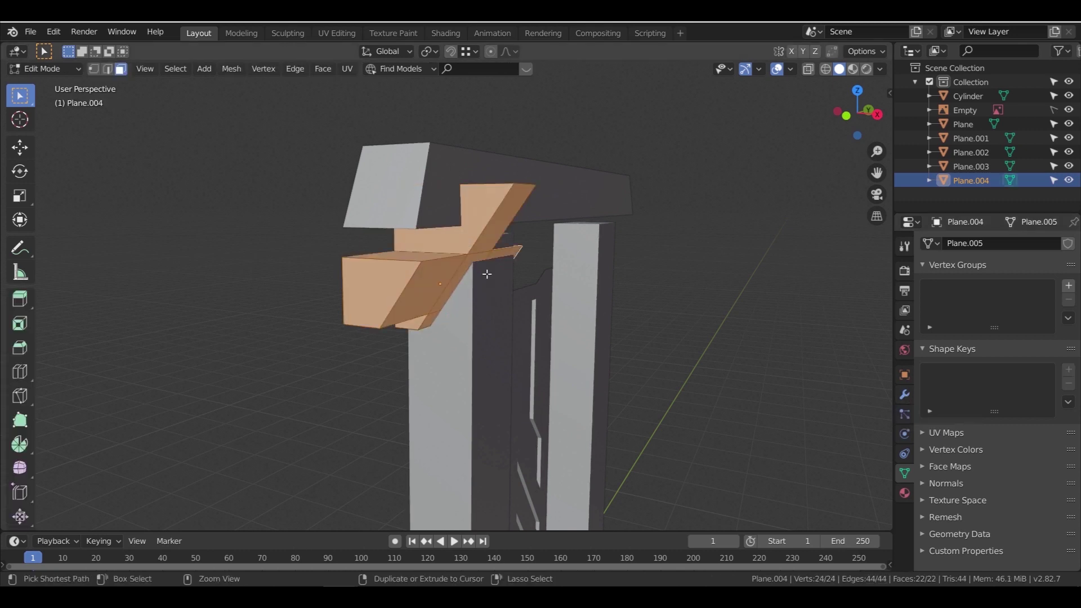
key(ctrl+b)
right_click(478, 333)
key(Tab)
key(ctrl+a)
click(454, 345)
Bevel all edges of the cross-shaped block with multiple segments to round it, and return to Object Mode
key(Tab)
key(ctrl+b)
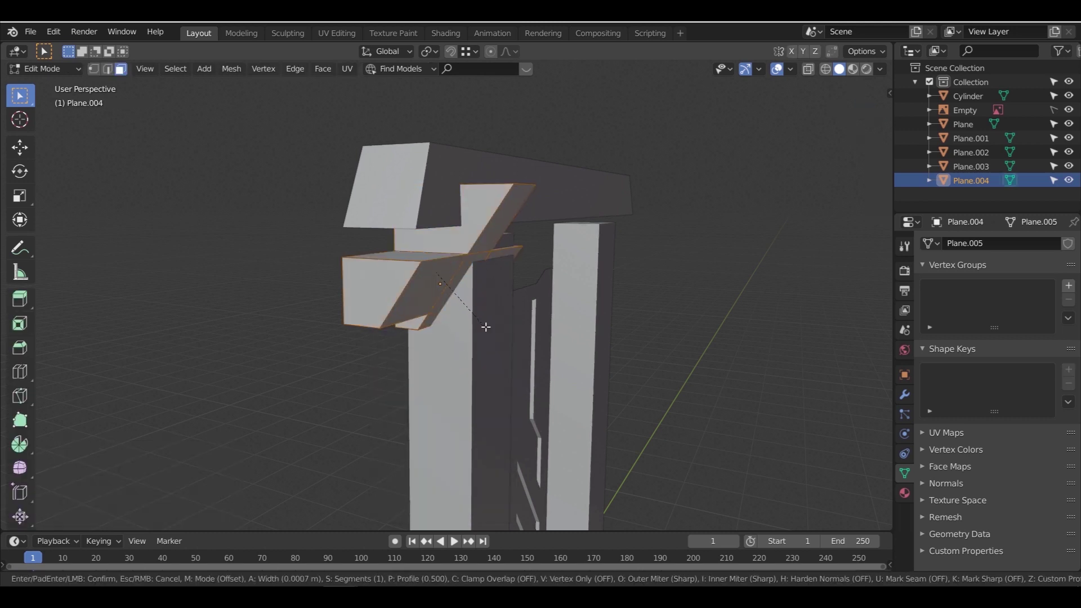
scroll(493, 337, up, 2)
scroll(495, 339, up, 4)
click(495, 340)
key(Tab)
Move the rounded block -0.0203 m along X and shift it outward along Y
middle_drag(495, 349, 320, 344)
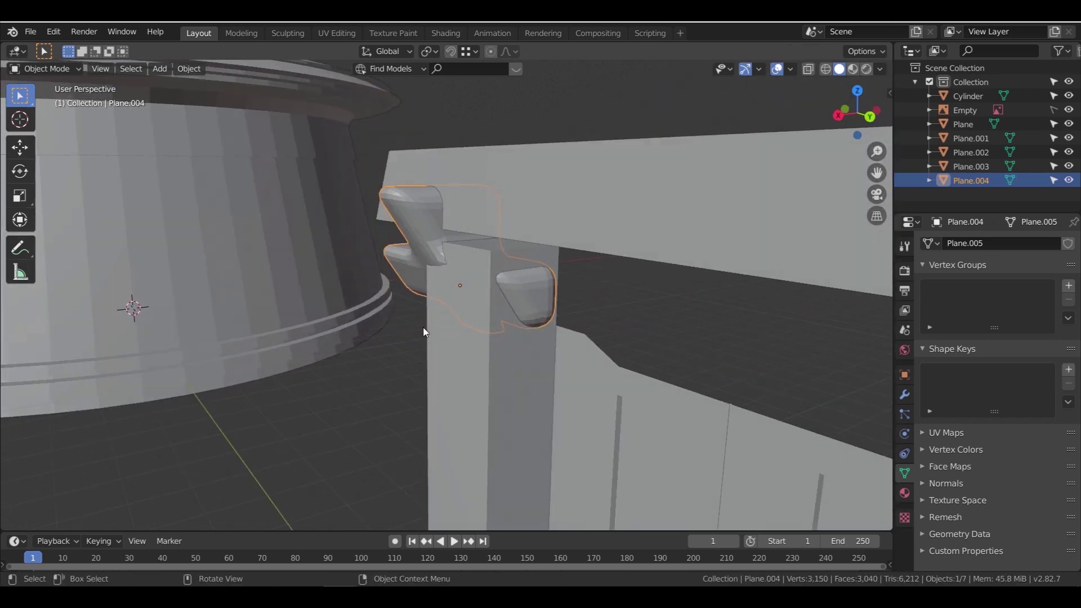
key(g)
key(x)
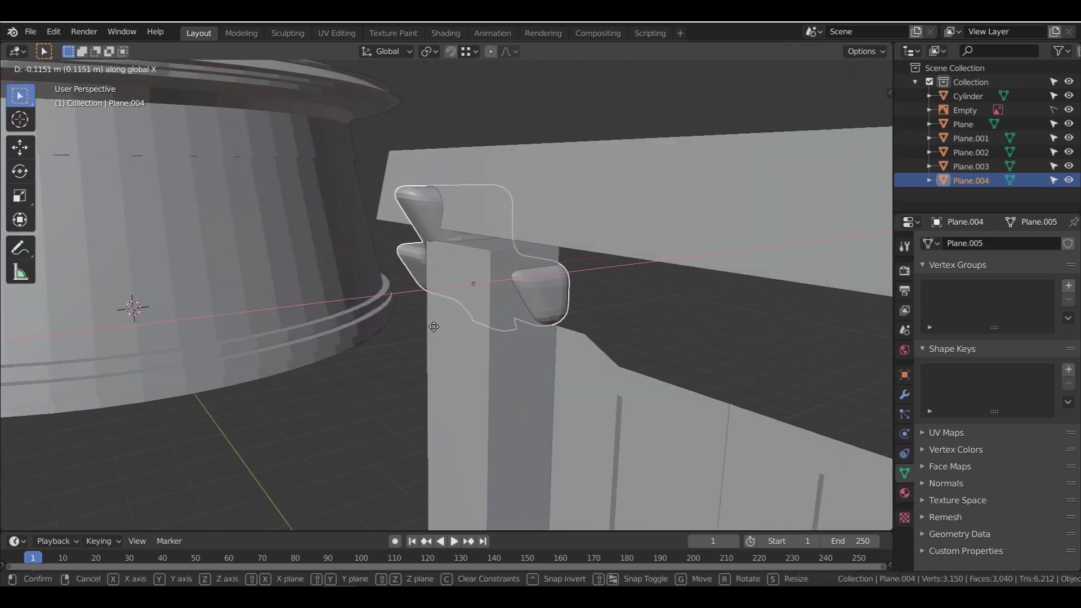
click(428, 329)
middle_drag(428, 329, 522, 336)
key(g)
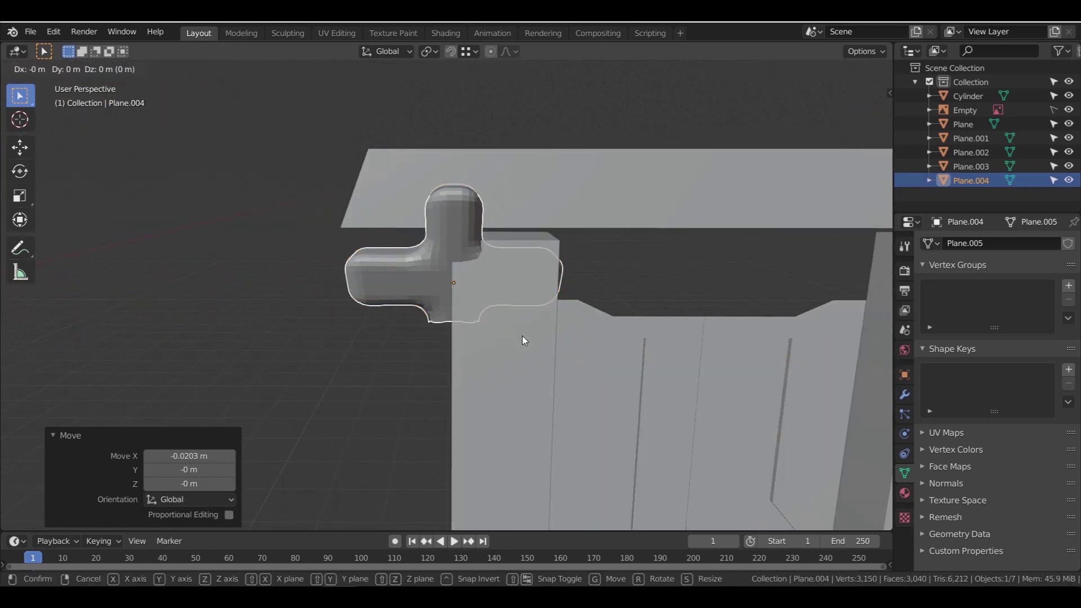
key(y)
click(505, 339)
Reposition the rounded block along X against the pillar and deselect it
middle_drag(505, 339, 417, 281)
key(g)
key(x)
click(428, 368)
click(734, 313)
scroll(734, 313, down, 2)
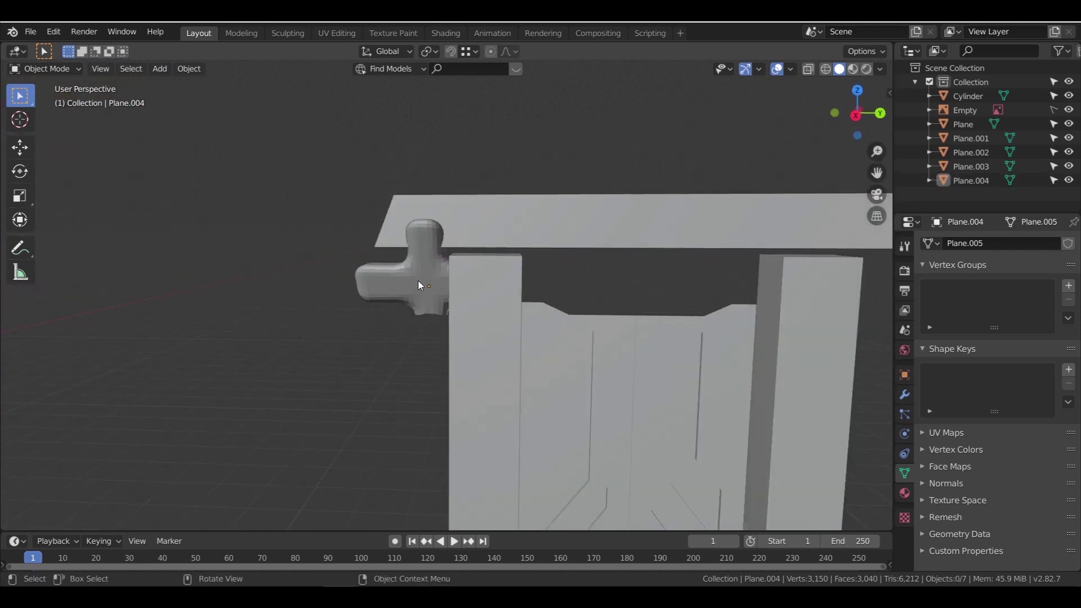
Select the rounded block in the right orthographic view and move it 0.184 m along Y
key(KP_3)
click(403, 262)
key(g)
key(x)
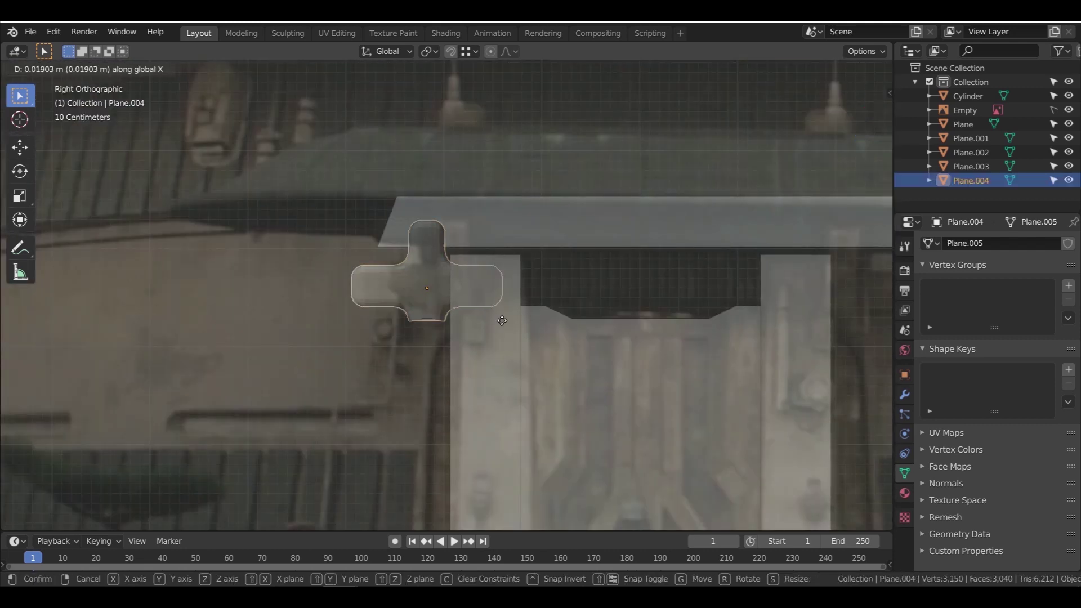
key(y)
click(502, 324)
Duplicate the rounded block and move the copy 4.105 m along Y to the opposite pillar
scroll(424, 309, down, 3)
shift+middle_drag(462, 349, 330, 325)
key(shift+grave)
right_click(446, 295)
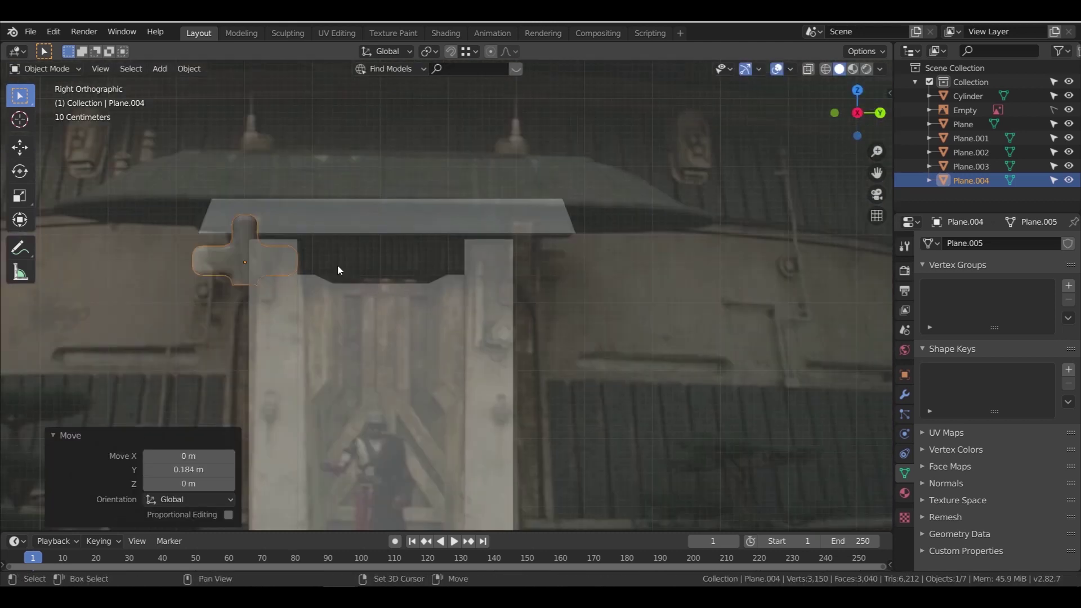
key(shift+d)
key(y)
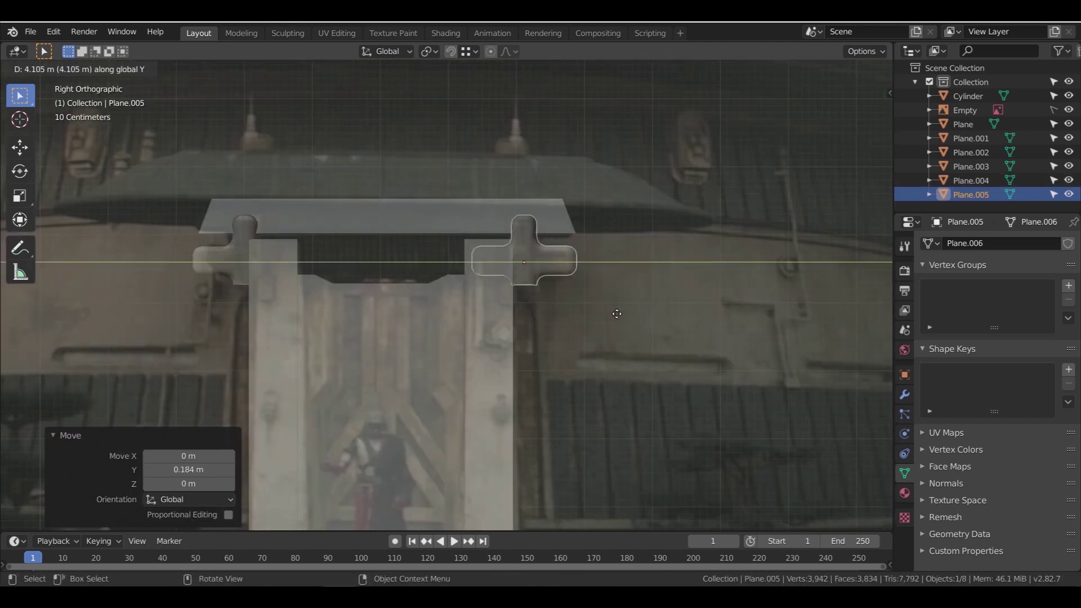
click(616, 313)
Duplicate the original pillar 0.776 m along Y and 0.642 m along Z, and scale the copy down uniformly into a thin strip
scroll(410, 260, up, 3)
click(180, 275)
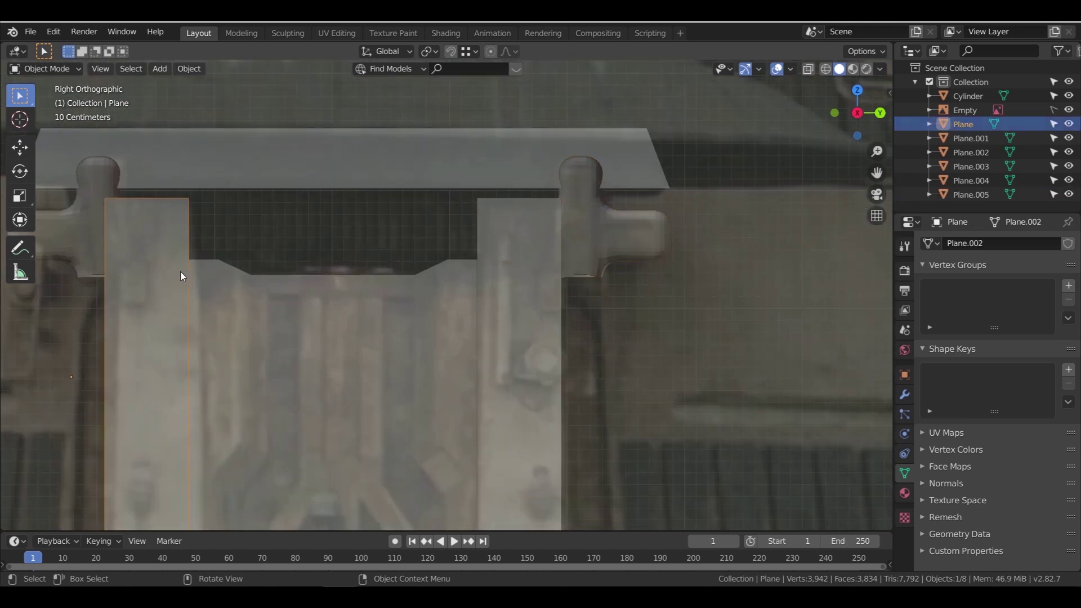
key(shift+d)
click(301, 234)
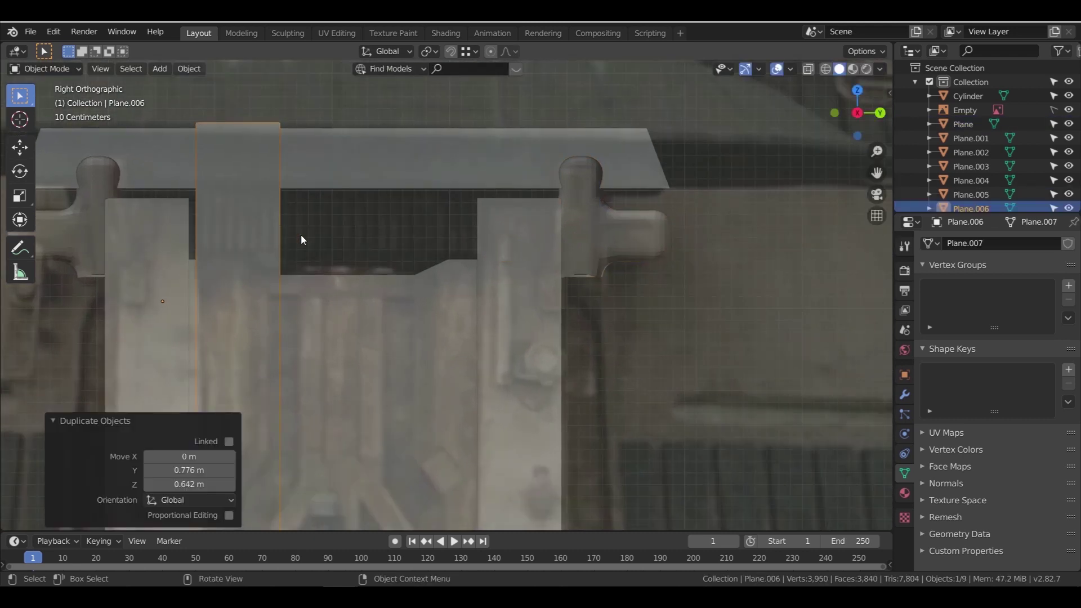
key(s)
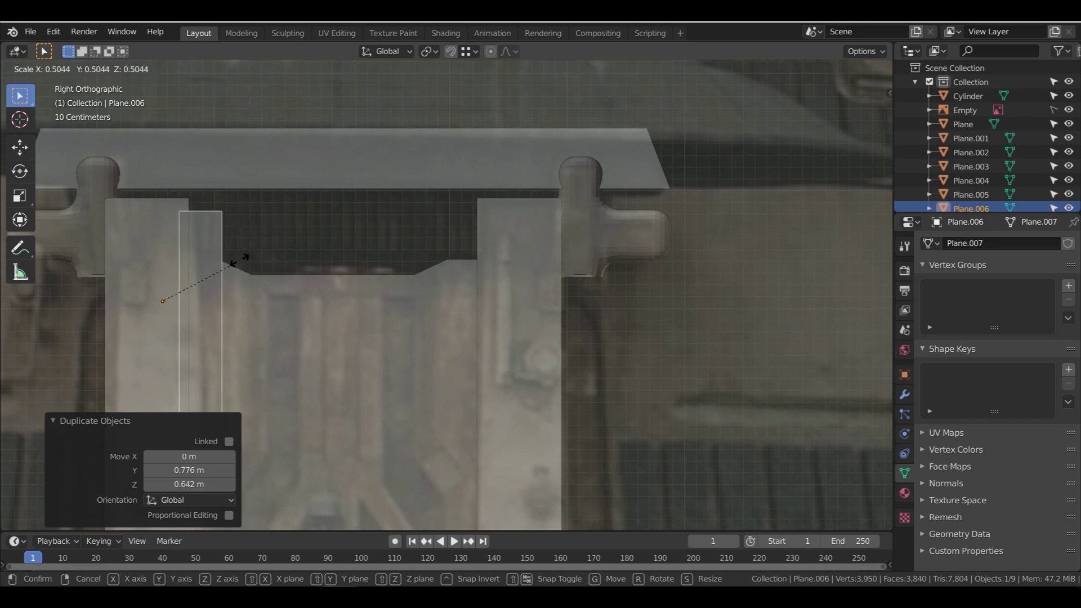
click(183, 285)
Set the strip's origin to its geometry and, with snapping on, move it 0.0768 m along Y and 0.134 m along Z
click(188, 68)
mouse_move(219, 99)
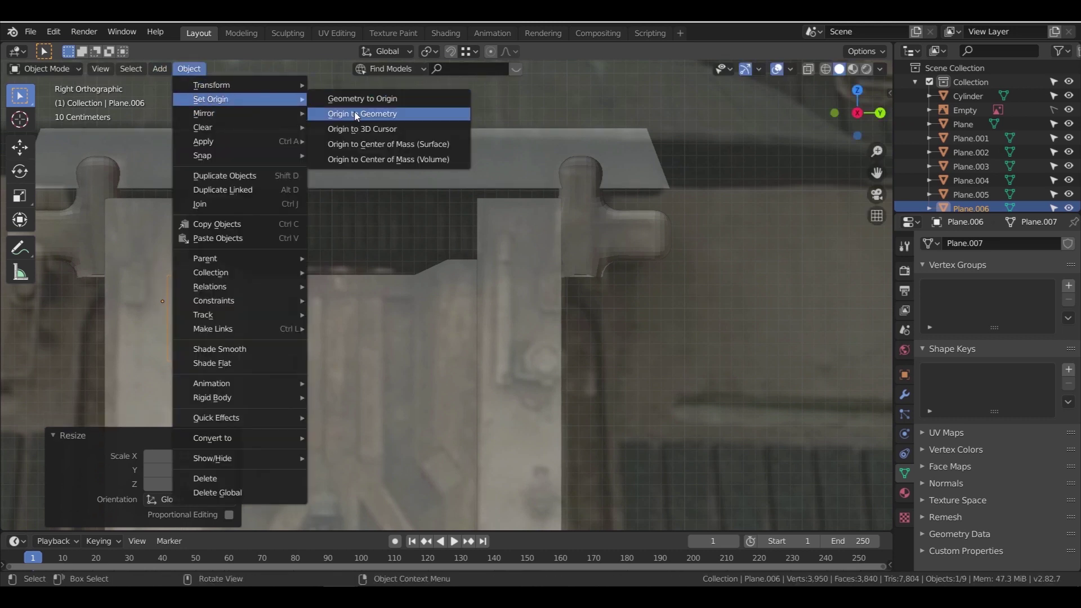
click(356, 113)
key(g)
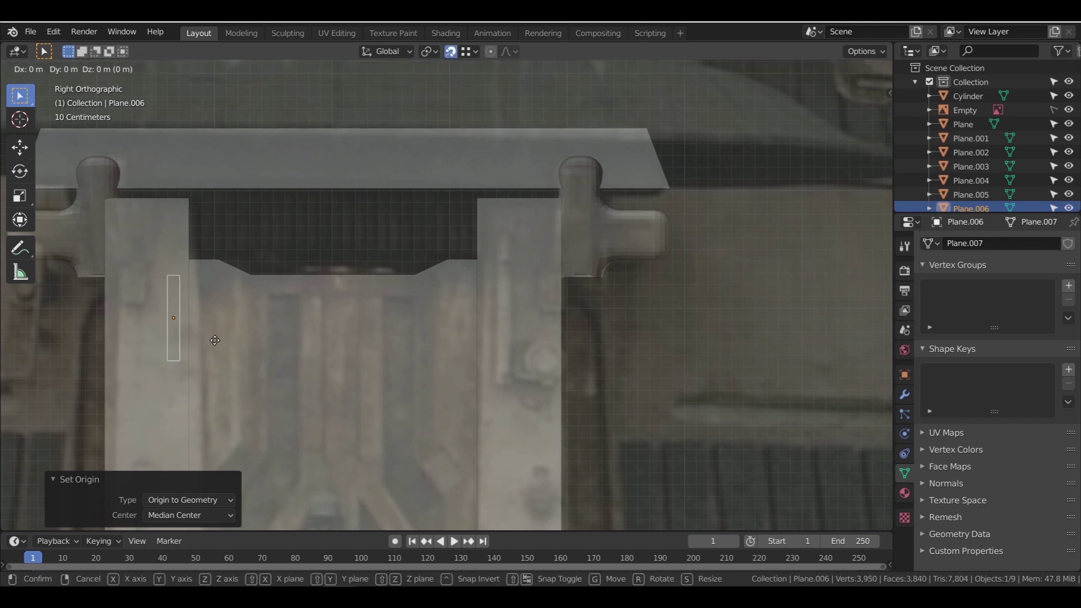
click(205, 322)
Raise the strip 0.521 m along Z to the pillar's top and another 0.12 m to reach the lintel
key(g)
key(z)
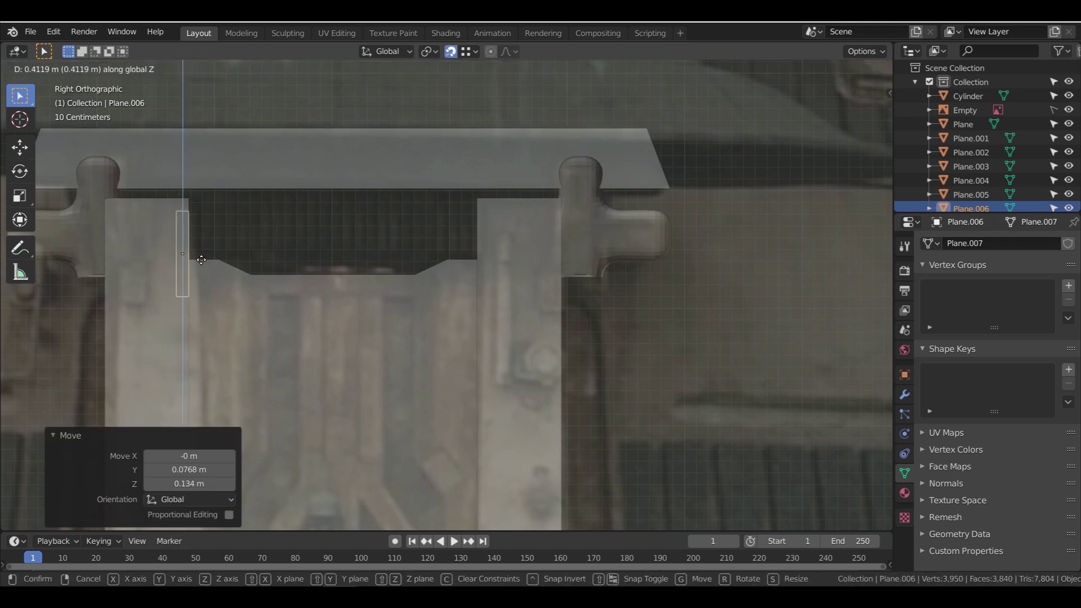
click(190, 199)
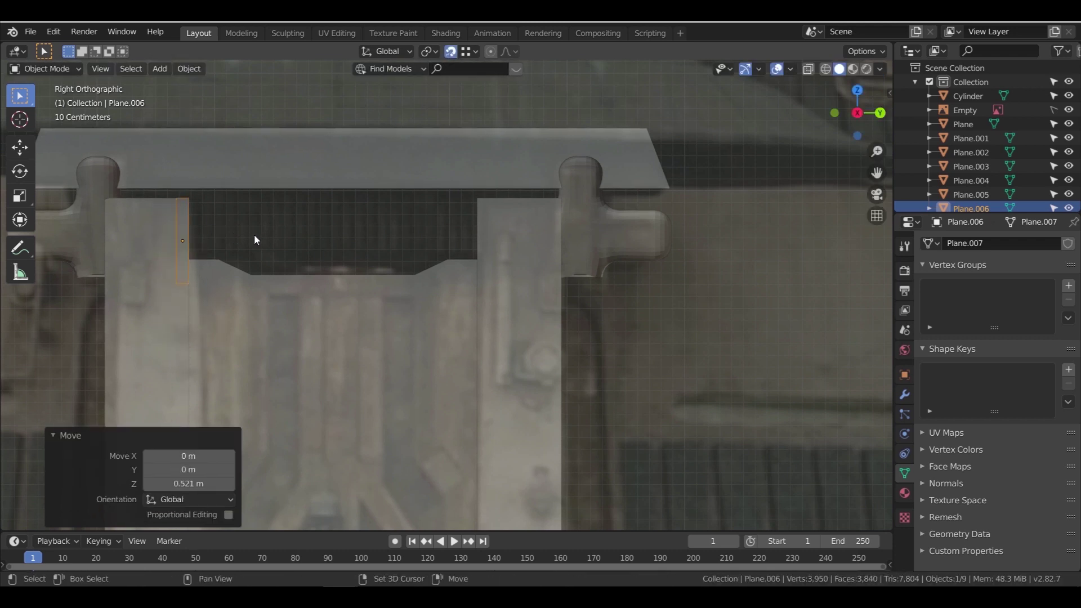
shift+middle_drag(254, 236, 401, 263)
scroll(400, 264, up, 2)
scroll(401, 263, down, 1)
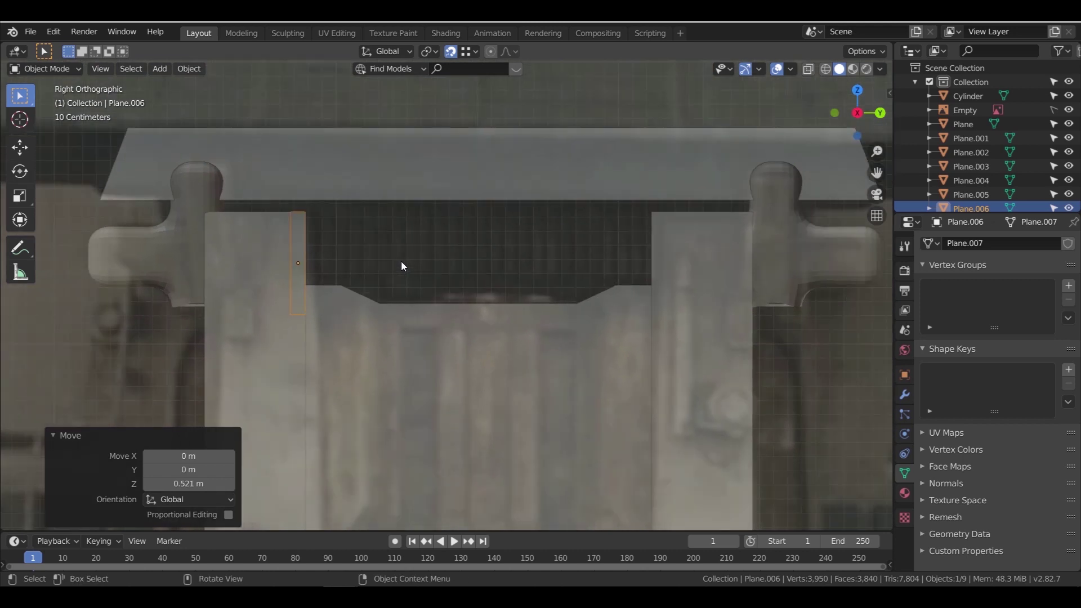
key(g)
key(z)
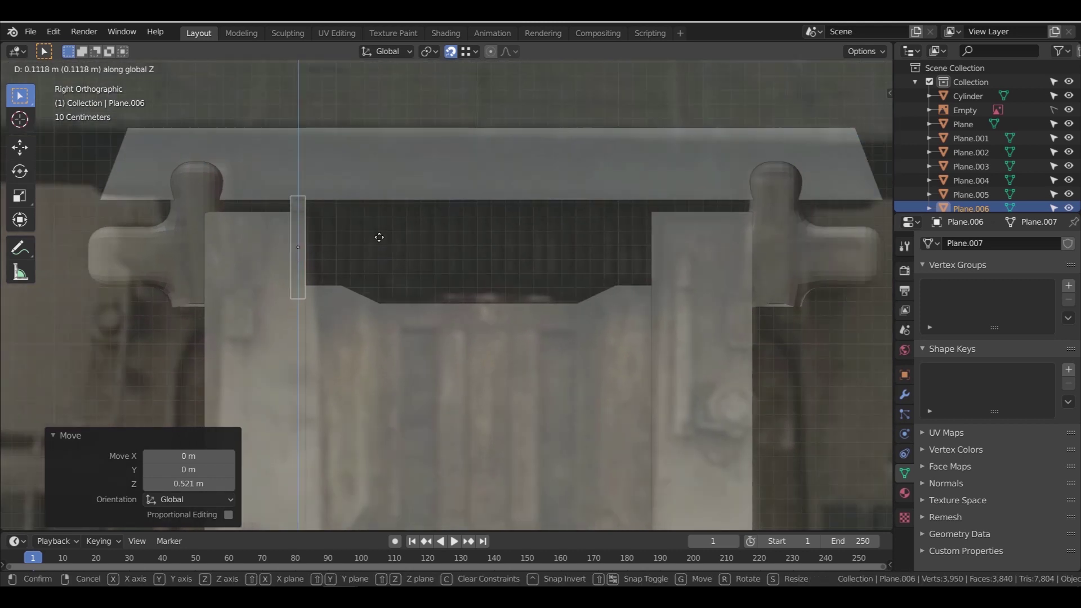
click(379, 236)
Move the thin strip -0.255 m along Y so it sits over the pillar
key(g)
key(y)
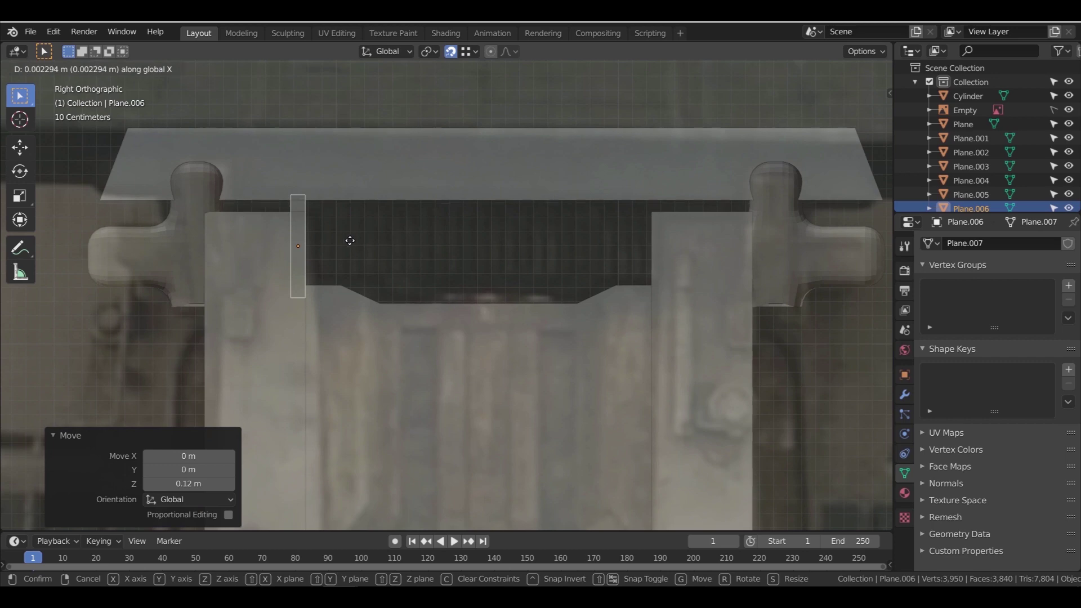
click(343, 242)
middle_drag(268, 264, 483, 282)
key(KP_3)
scroll(419, 270, down, 5)
scroll(411, 293, up, 1)
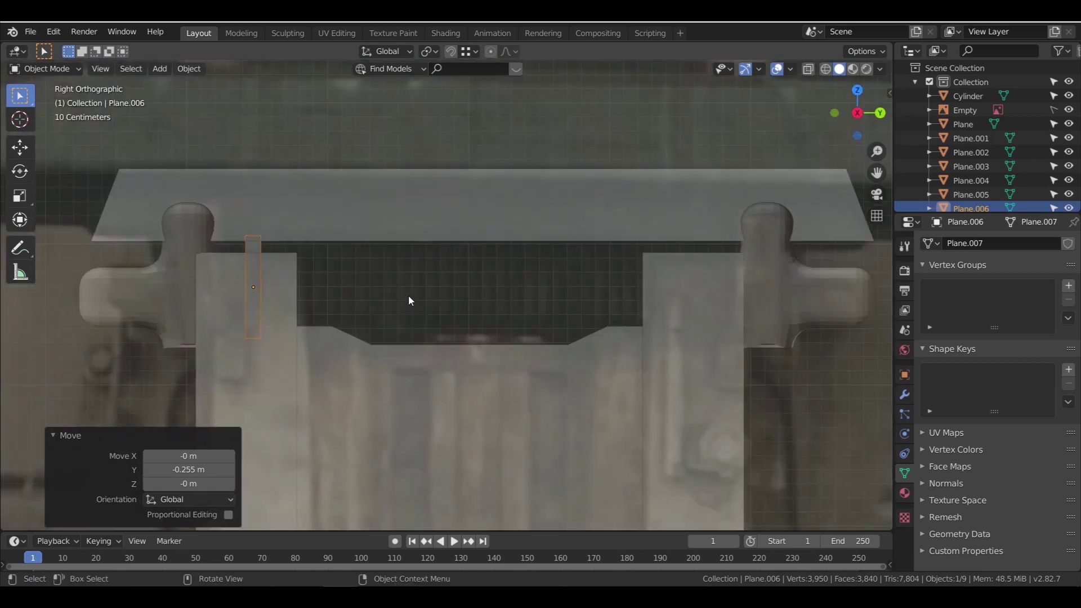
Duplicate the strip 0.133 m along Y and repeat the duplication until the row reaches the opposite pillar
scroll(407, 297, up, 1)
shift+middle_drag(352, 295, 459, 274)
key(shift+d)
key(y)
click(485, 272)
scroll(429, 277, down, 3)
key(shift+r)
key(shift+r)
key(shift+r)
key(shift+r)
key(shift+r)
key(shift+r)
key(shift+r)
key(shift+r)
key(shift+r)
key(shift+r)
key(shift+r)
key(shift+r)
key(shift+r)
key(shift+r)
key(shift+r)
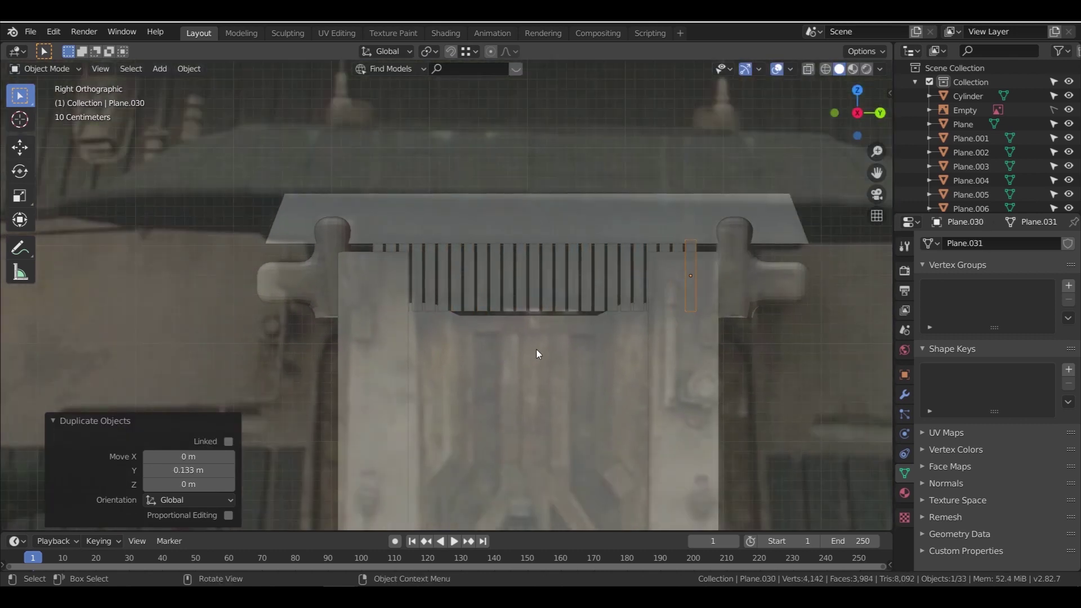
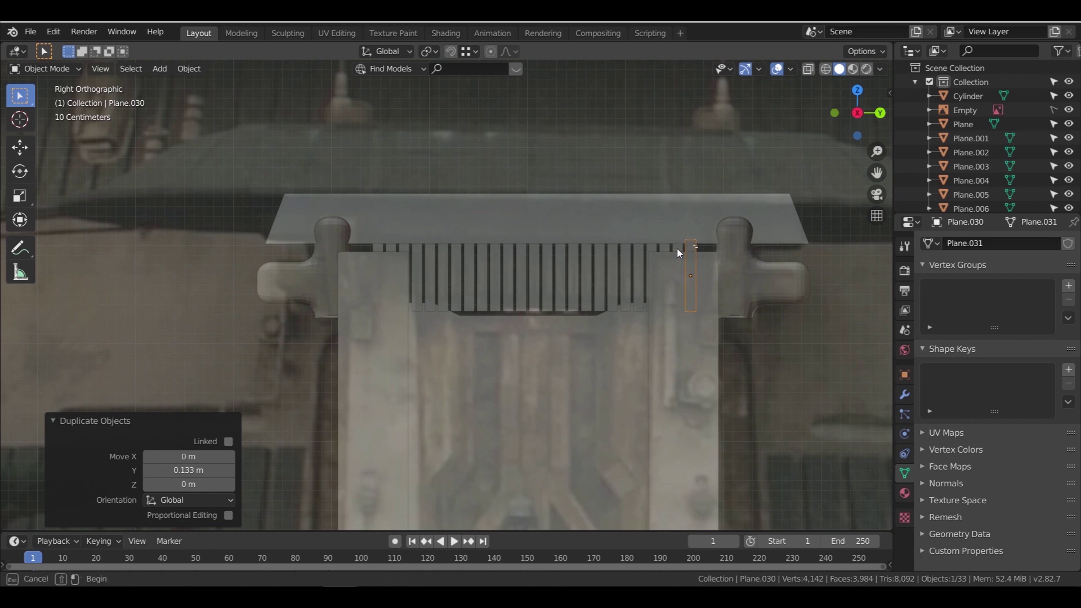
Join all the strips into one object and move it about -0.108 m along X
drag(368, 252, 722, 287)
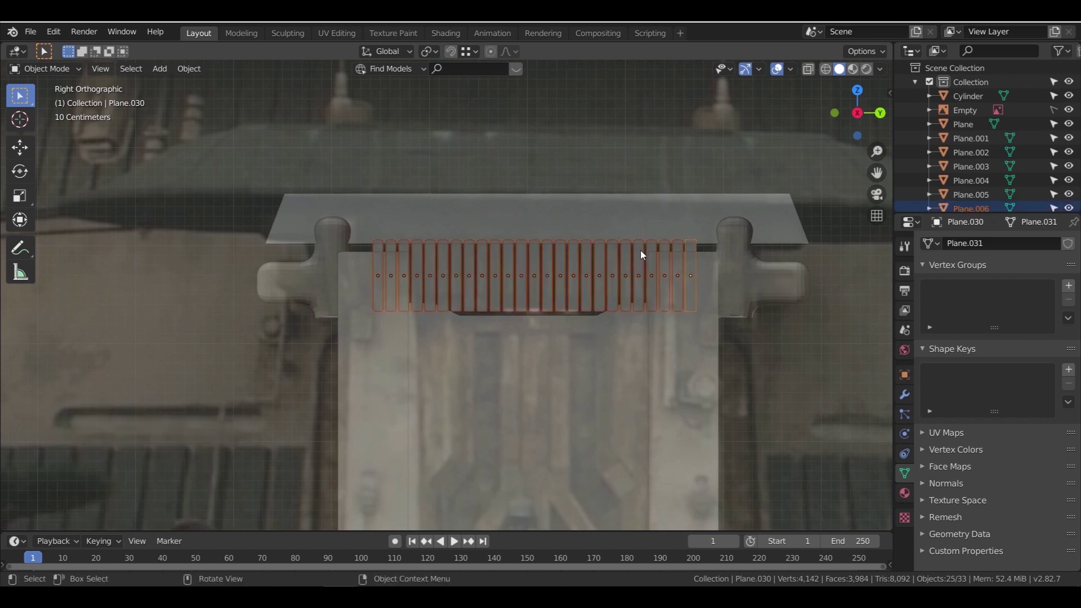
key(ctrl+j)
middle_drag(642, 255, 494, 384)
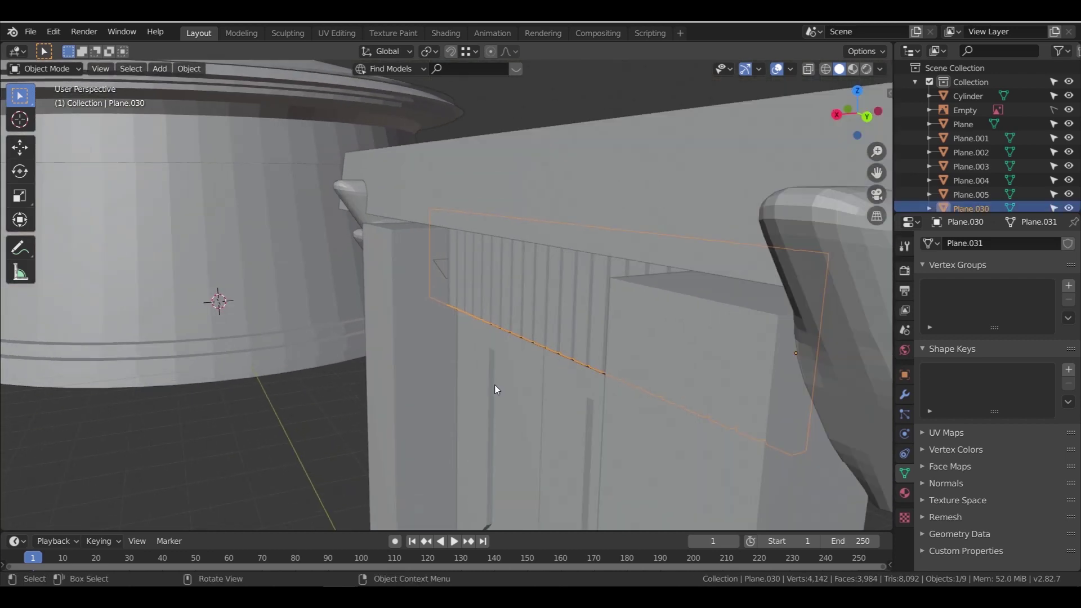
key(g)
key(x)
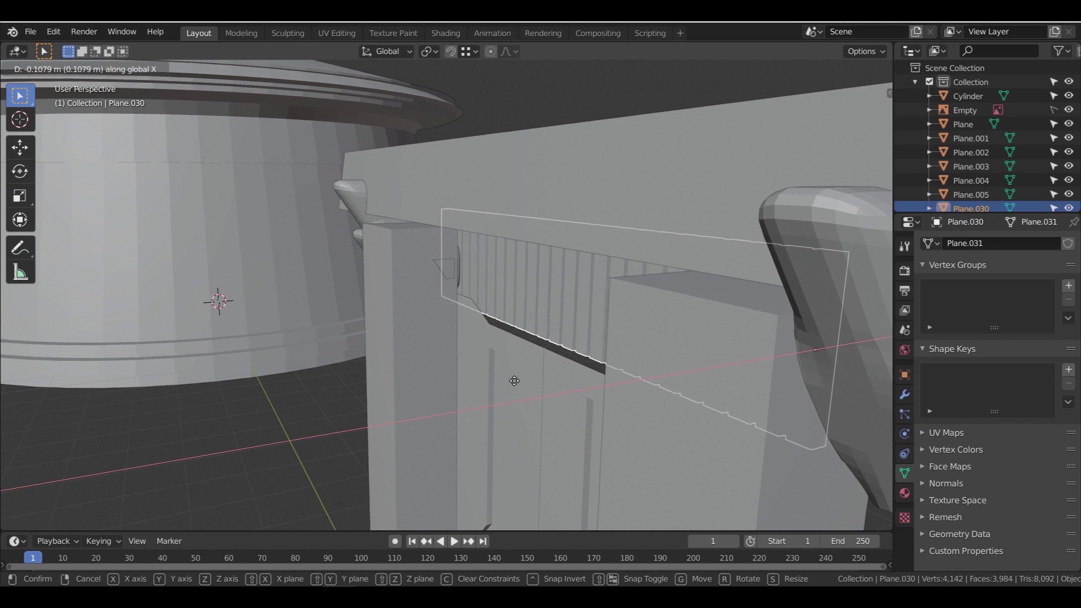
click(514, 380)
scroll(471, 373, down, 2)
scroll(553, 365, up, 3)
middle_drag(553, 365, 532, 382)
Extrude the door panel's upper edges along X to close the gap below the row of strips
click(533, 359)
key(Tab)
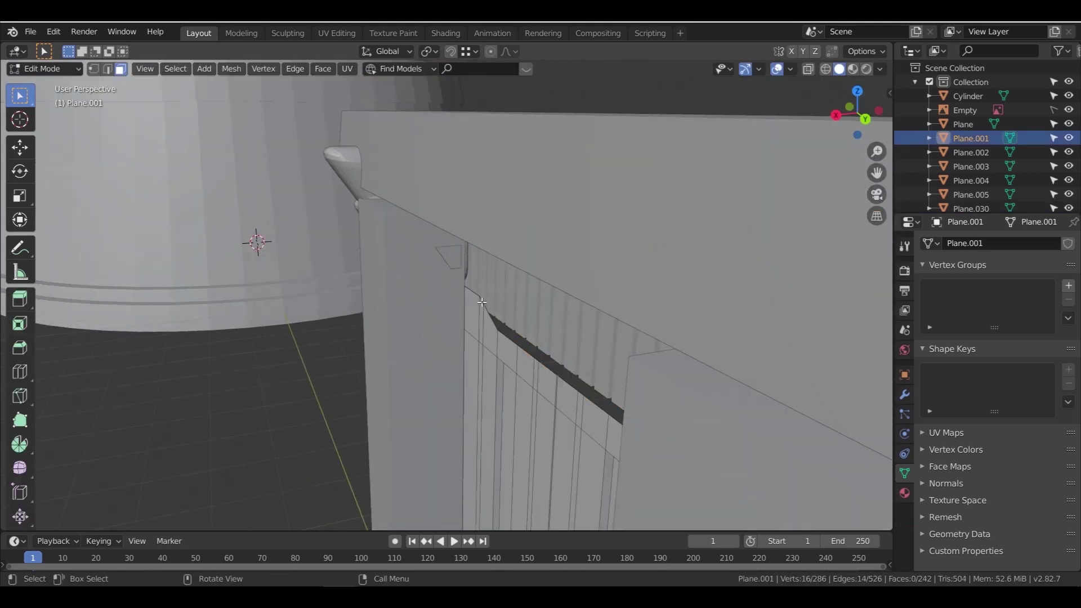
click(111, 70)
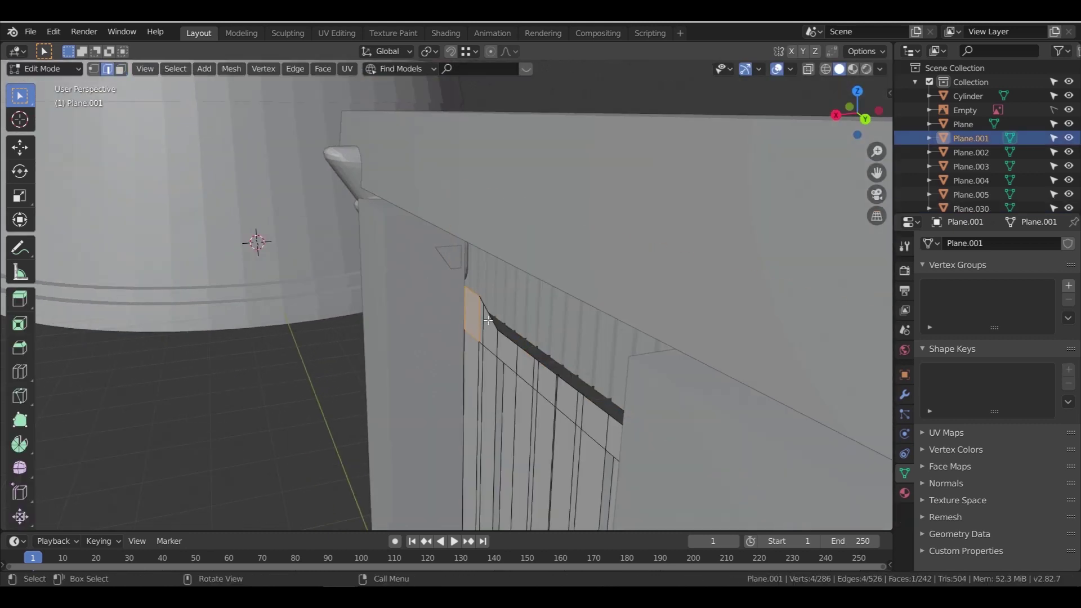
middle_drag(573, 395, 508, 327)
scroll(585, 377, up, 2)
scroll(554, 379, up, 4)
alt+shift+click(520, 360)
scroll(533, 340, down, 7)
middle_drag(528, 378, 504, 369)
key(e)
key(x)
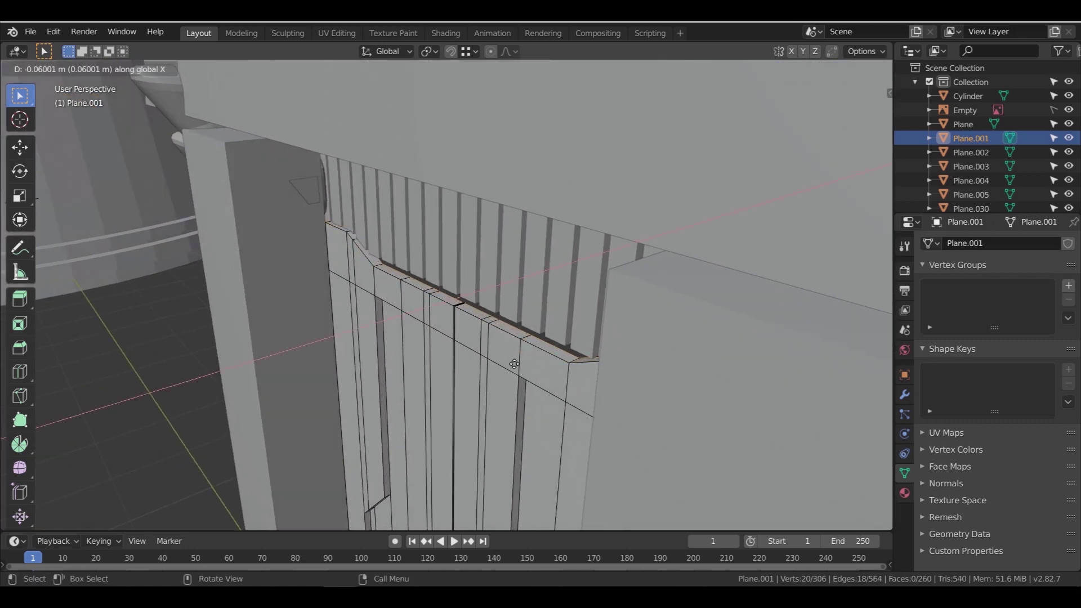
click(544, 360)
key(Tab)
scroll(498, 324, down, 6)
middle_drag(497, 332, 547, 394)
middle_drag(547, 394, 507, 389)
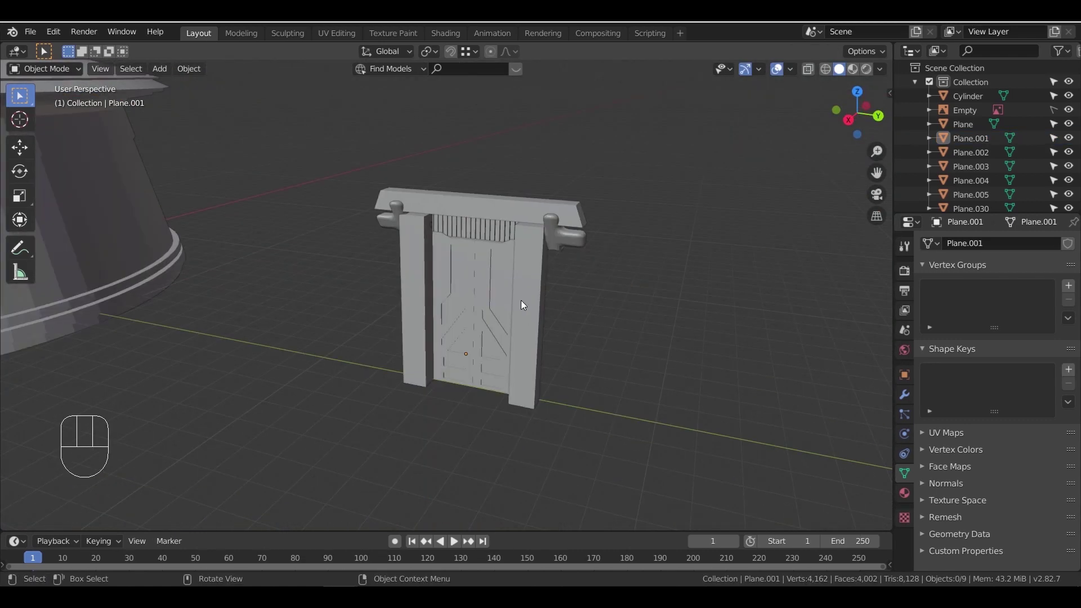
Duplicate the lintel and move the copy up along Z above the original
click(521, 299)
middle_drag(545, 333, 579, 335)
key(KP_3)
scroll(530, 291, up, 4)
shift+middle_drag(537, 275, 534, 317)
click(486, 203)
shift+middle_drag(504, 248, 523, 343)
scroll(535, 342, up, 1)
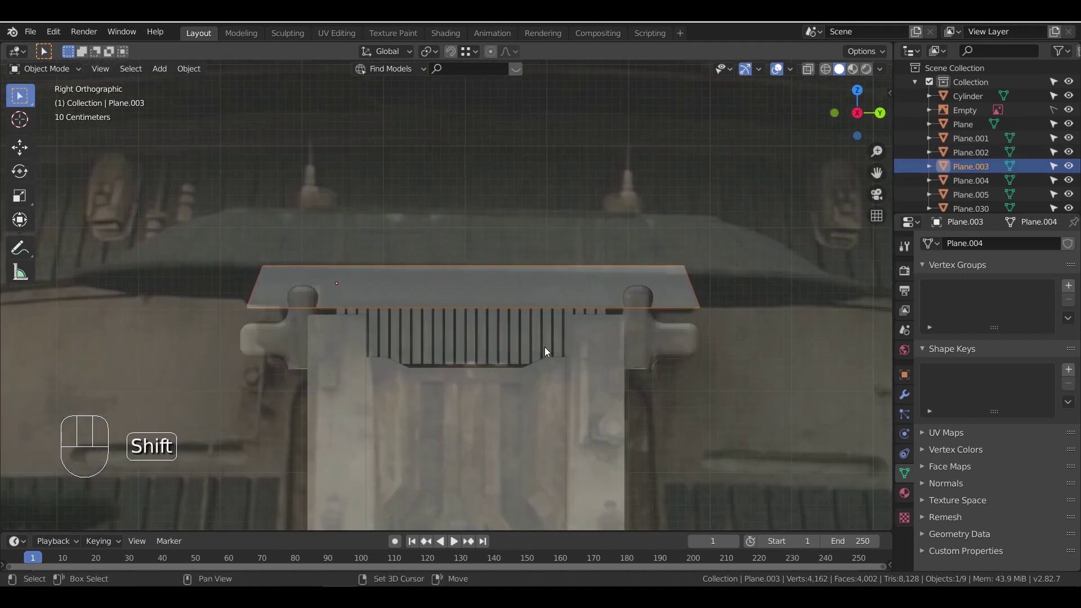
key(shift+d)
key(z)
click(549, 285)
Lower the copy's lower vertices about 0.68 m along Z to the underside of the original lintel
key(Tab)
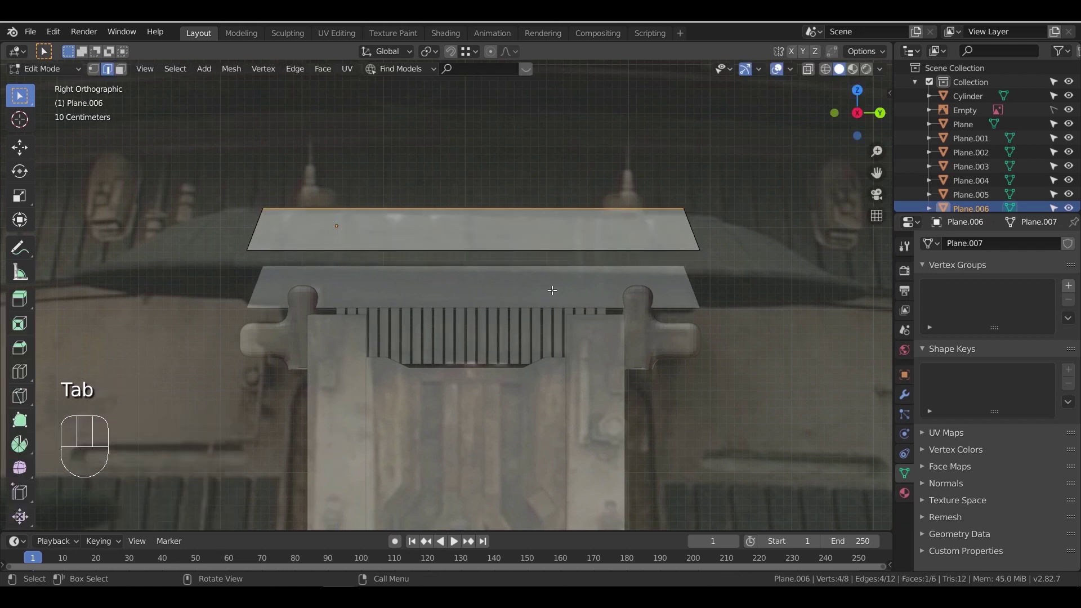
key(z)
drag(225, 234, 722, 299)
key(g)
key(z)
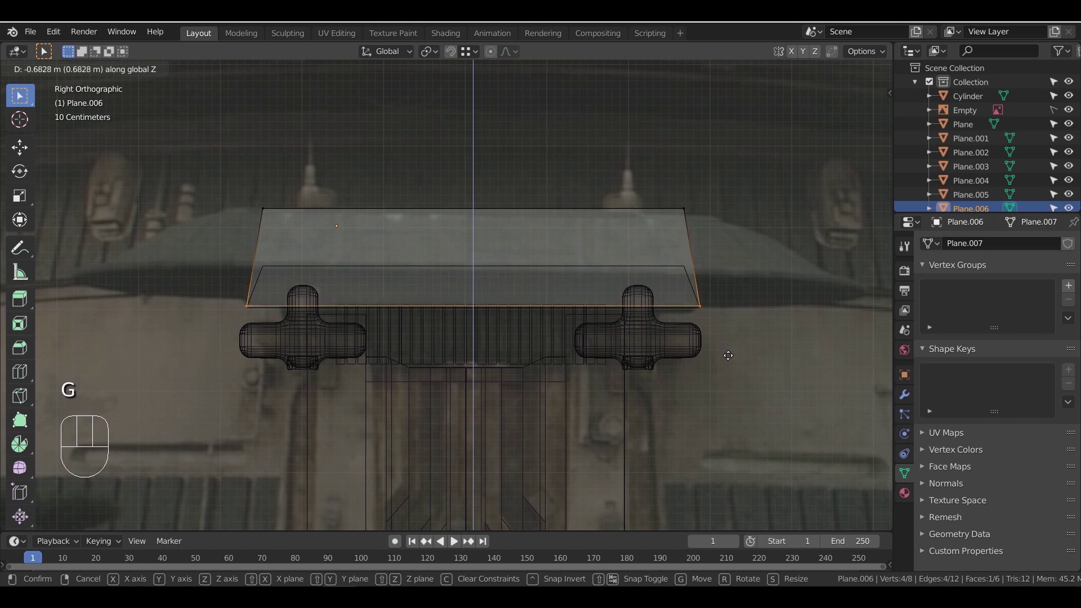
click(729, 355)
Move the copy's +Y end 1.61 m along Y and pull its upper corners back inward to form the roof slope
drag(704, 239, 705, 248)
drag(636, 174, 742, 310)
key(g)
key(x)
key(y)
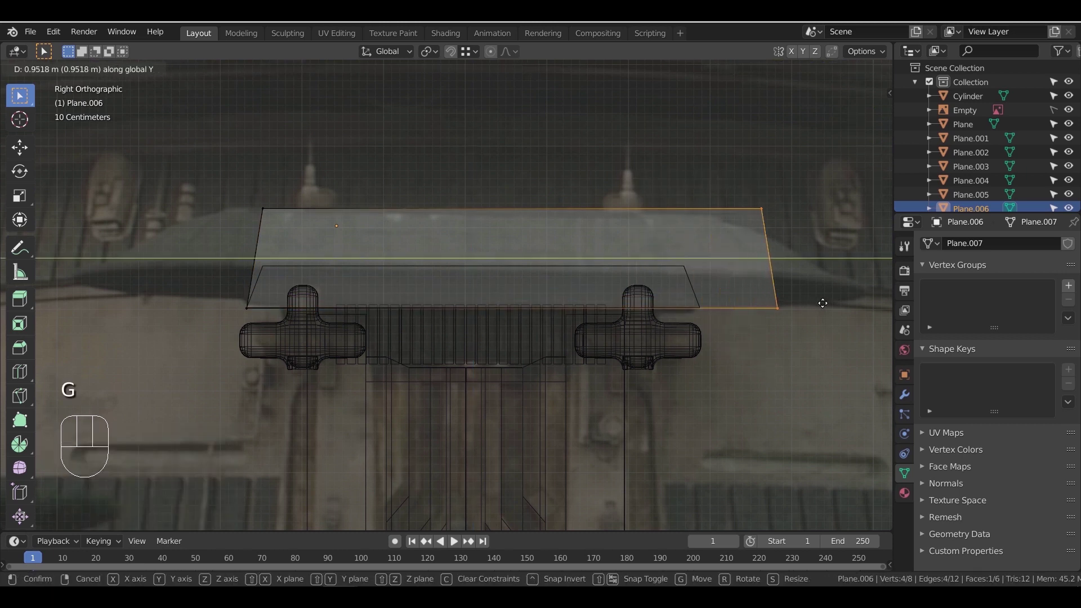
click(872, 272)
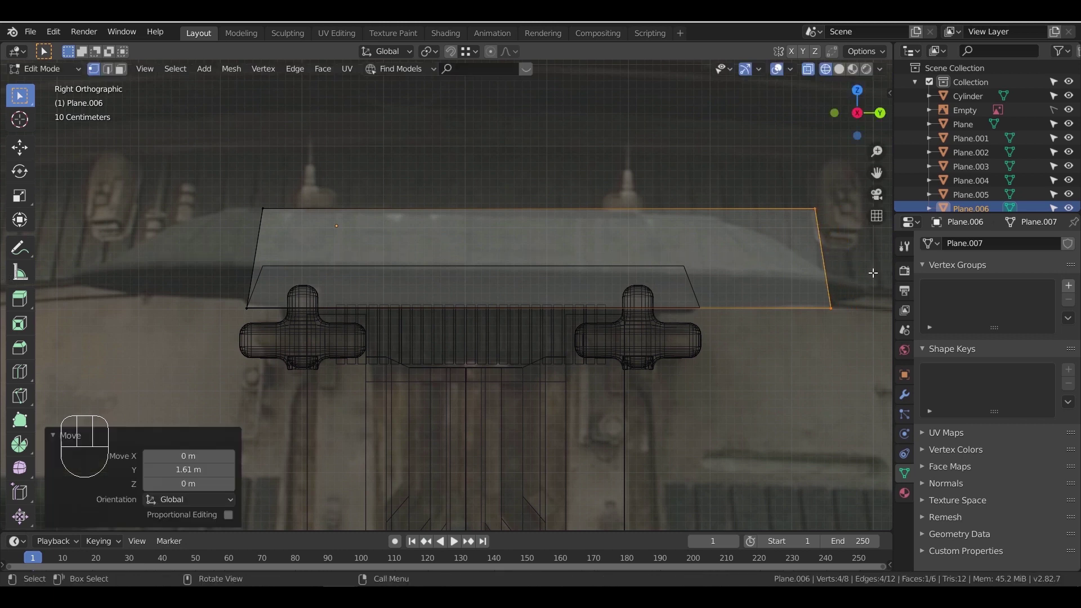
drag(787, 198, 844, 236)
key(g)
key(y)
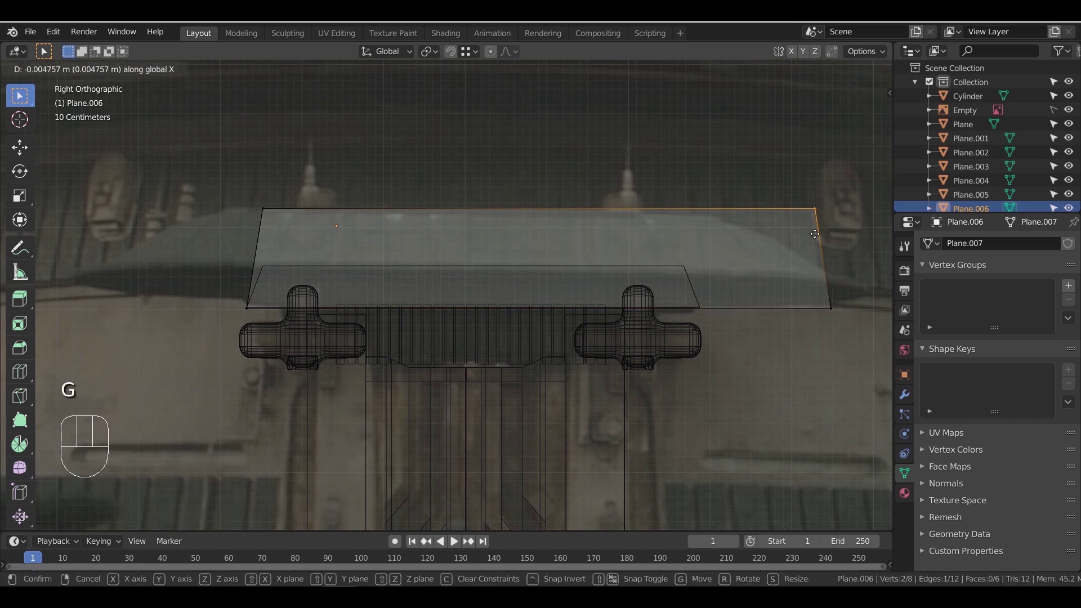
click(743, 232)
Move the opposite end's upper corners outward along Y and its lower corners about -1.669 m along Y for a matching slope
drag(231, 202, 308, 234)
key(g)
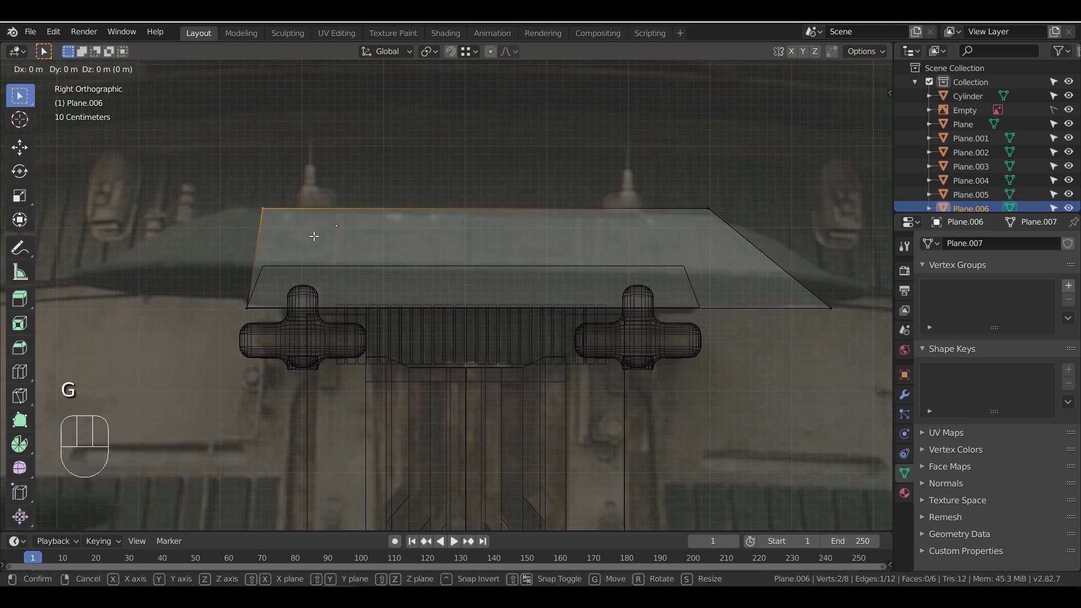
key(y)
click(280, 234)
key(g)
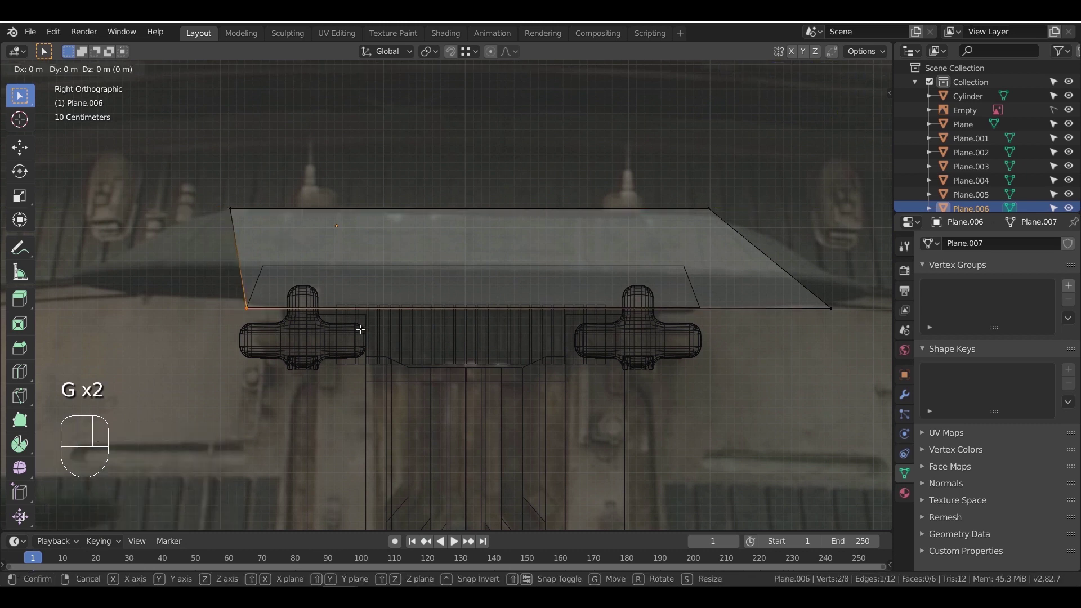
key(y)
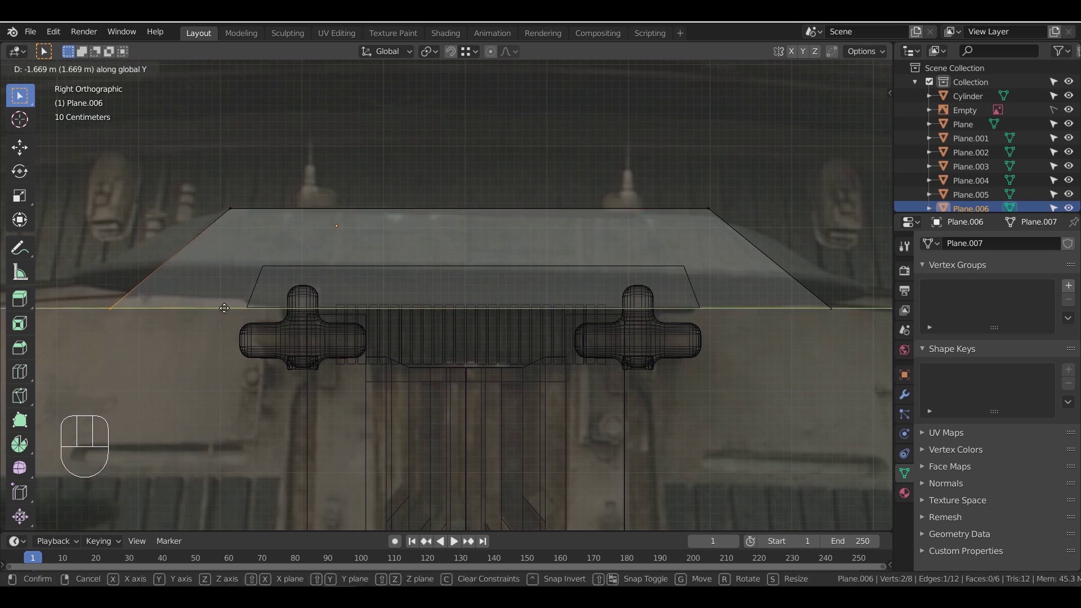
click(224, 308)
key(g)
key(shift+z)
key(g)
right_click(169, 323)
Scale the roof slab by 4.690 along X
scroll(636, 363, down, 2)
middle_drag(656, 355, 630, 371)
key(Tab)
key(Tab)
key(Tab)
key(s)
key(x)
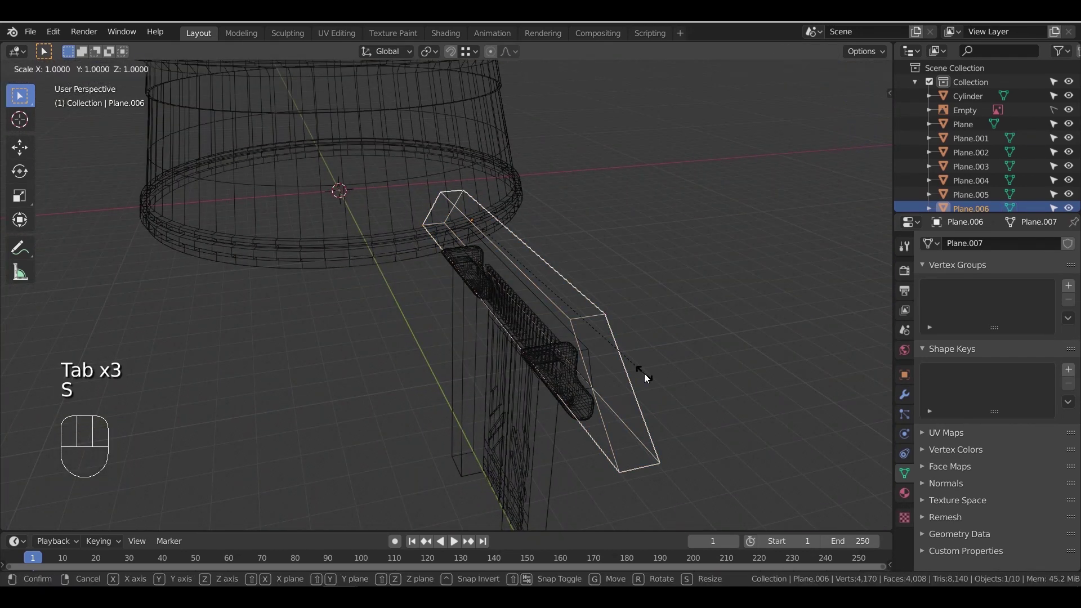
click(655, 342)
scroll(509, 349, down, 3)
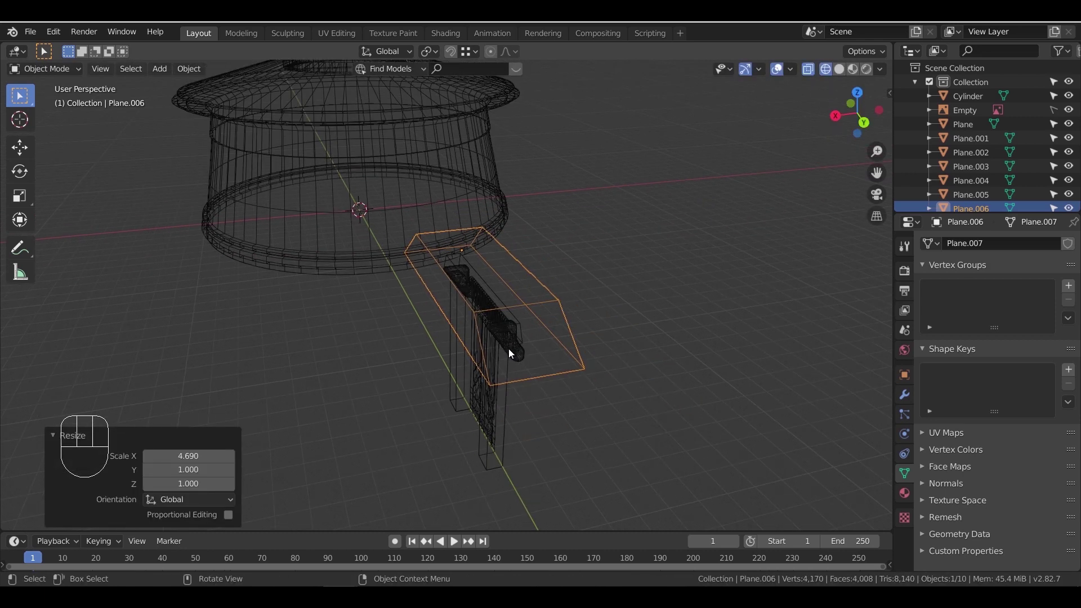
Select the underside face of the roof slab in solid shading
key(Tab)
key(z)
mouse_move(562, 310)
middle_down()
mouse_move(687, 340)
mouse_move(630, 290)
mouse_move(613, 309)
mouse_move(609, 345)
mouse_move(600, 273)
middle_up()
scroll(630, 290, up, 2)
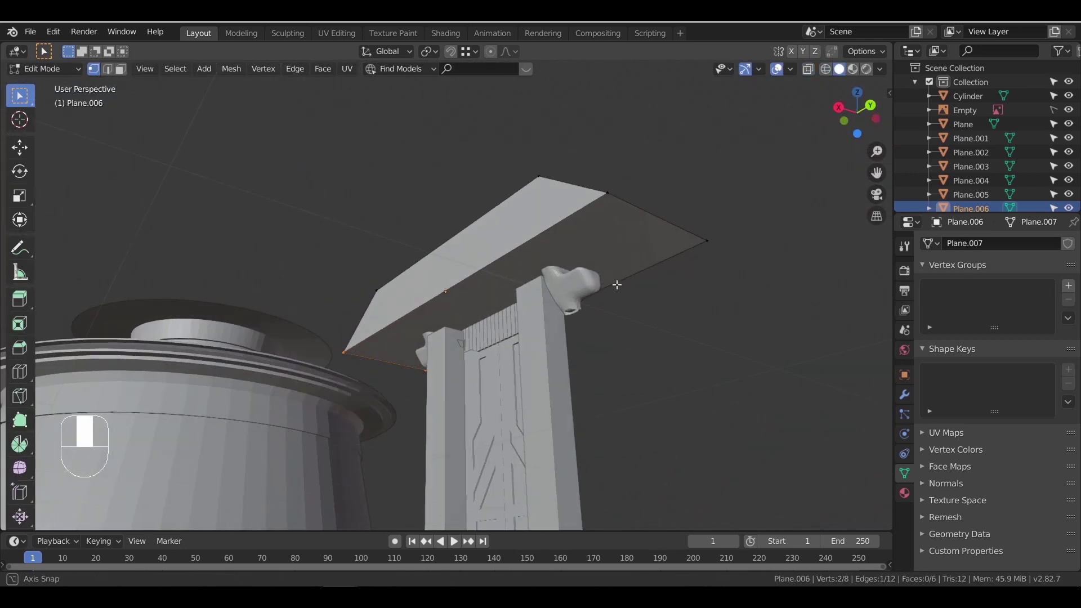
key(Tab)
key(Tab)
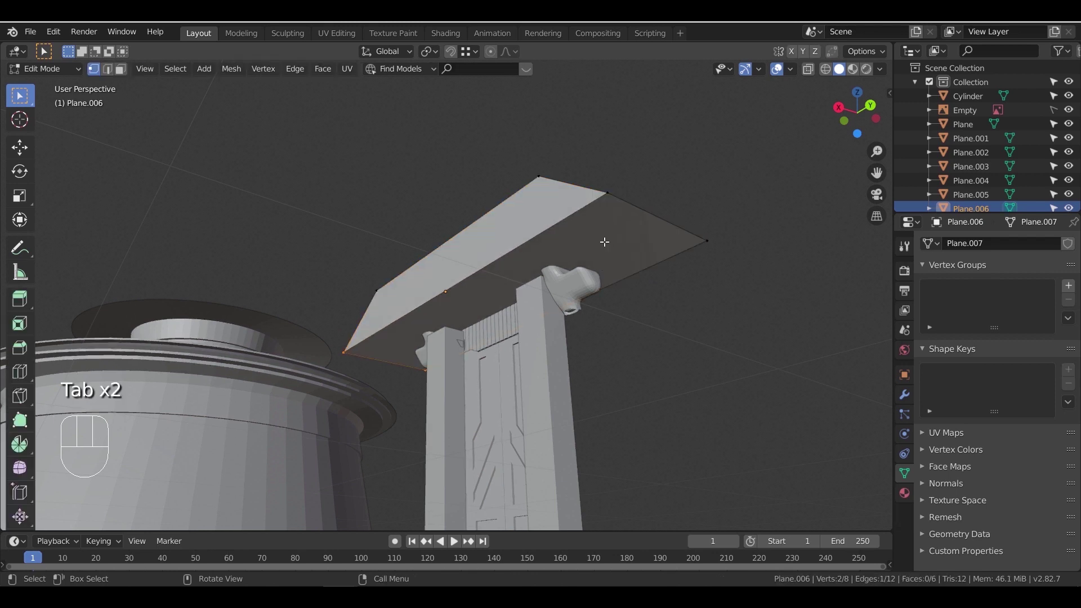
click(668, 278)
key(i)
right_click(698, 303)
key(ctrl+a)
right_click(691, 301)
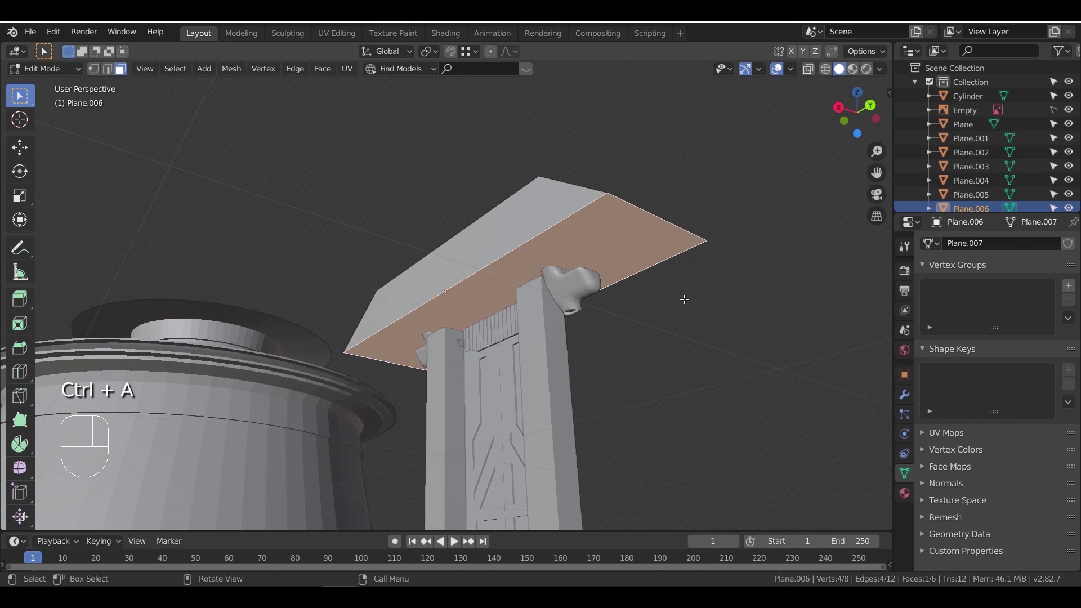
Apply the roof slab's scale and inset its underside face by 0.3399 m
key(Tab)
key(ctrl+a)
click(680, 298)
key(Tab)
key(i)
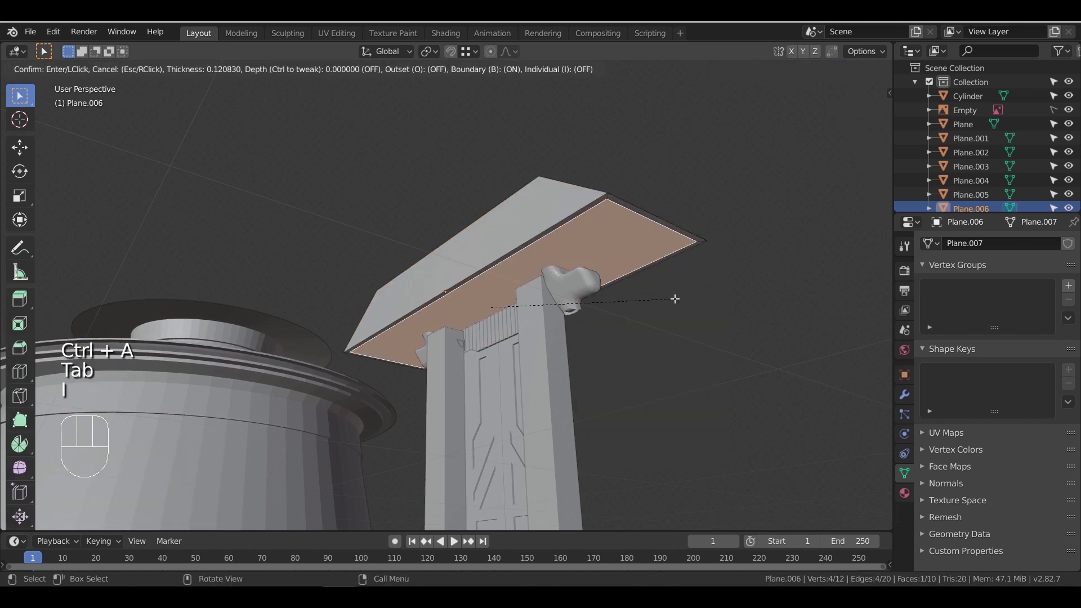
click(681, 304)
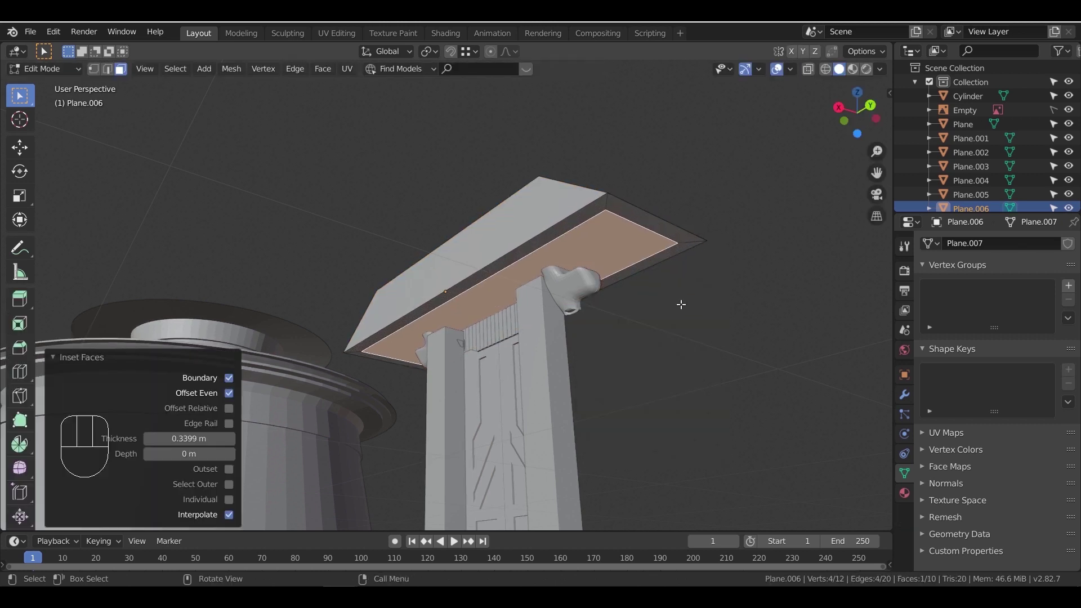
Extrude the inset underside face up into the roof slab and scale it down
key(e)
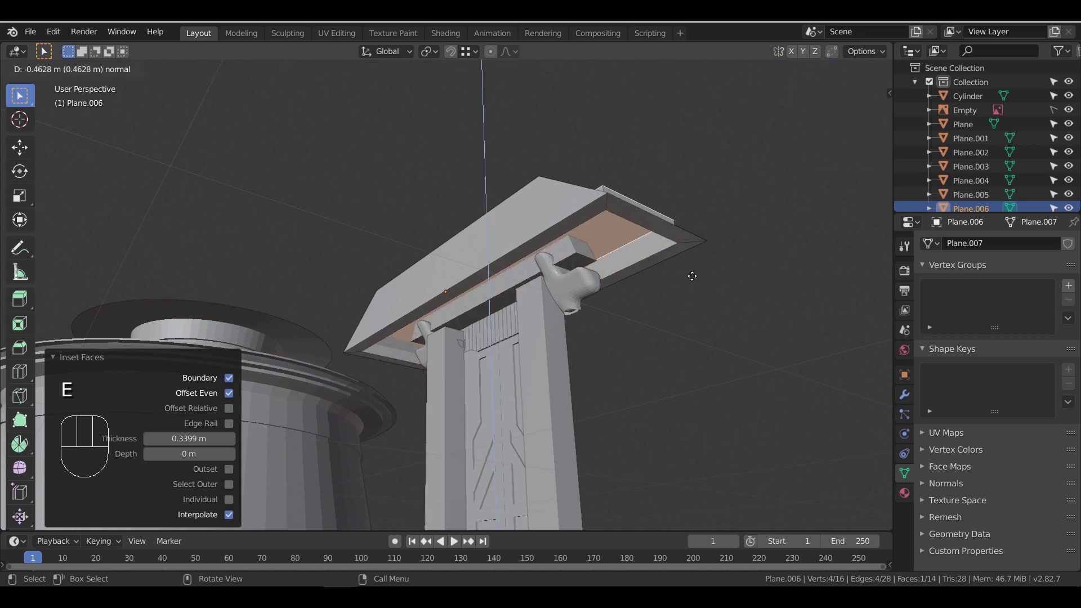
click(710, 278)
key(s)
click(670, 278)
Raise the recessed face 0.551 m along Z and scale it to 0.842
mouse_move(669, 278)
middle_down()
mouse_move(636, 315)
mouse_move(687, 336)
mouse_move(673, 367)
middle_up()
key(z)
middle_drag(518, 362, 467, 374)
scroll(681, 389, up, 1)
key(g)
middle_click(680, 390)
click(678, 356)
key(s)
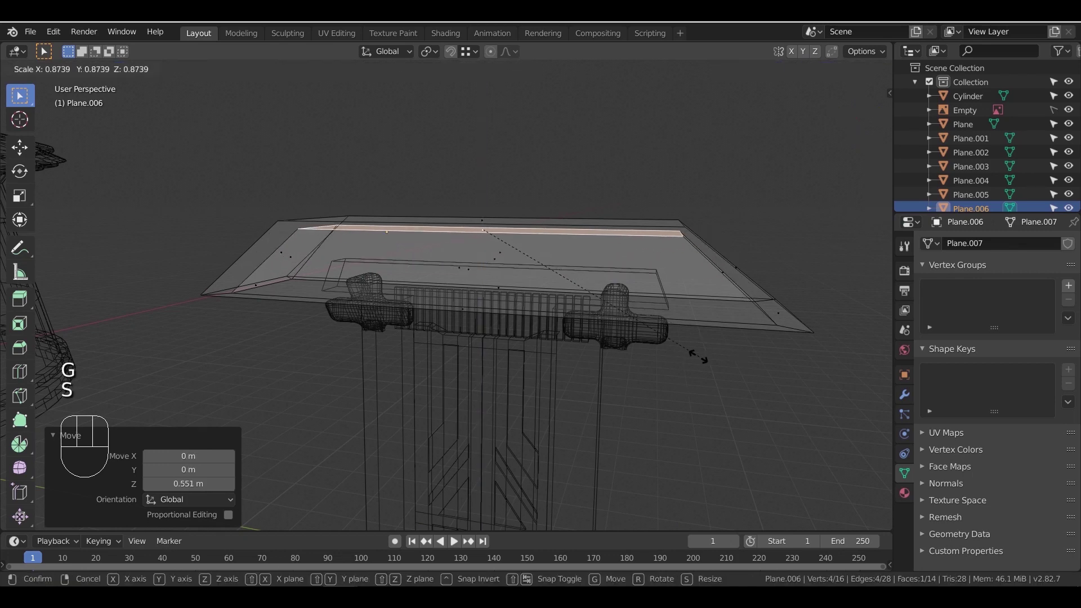
click(690, 355)
mouse_move(642, 372)
middle_down()
mouse_move(654, 386)
mouse_move(707, 380)
middle_up()
key(z)
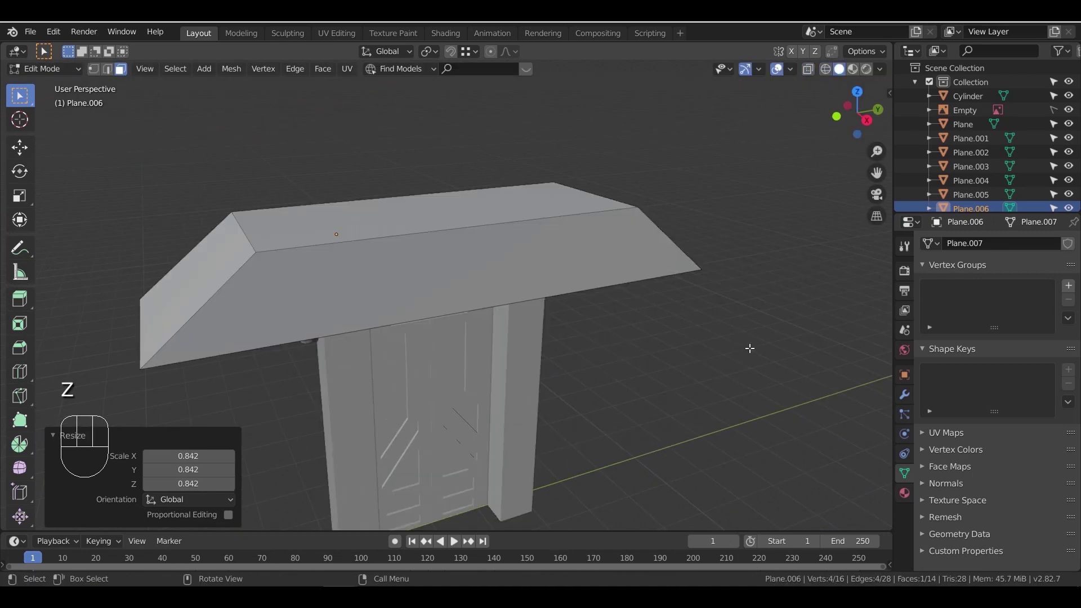
Adjust the position of the recessed face inside the roof slab in wireframe shading
mouse_move(748, 347)
middle_down()
mouse_move(689, 276)
mouse_move(697, 243)
mouse_move(702, 321)
middle_up()
key(z)
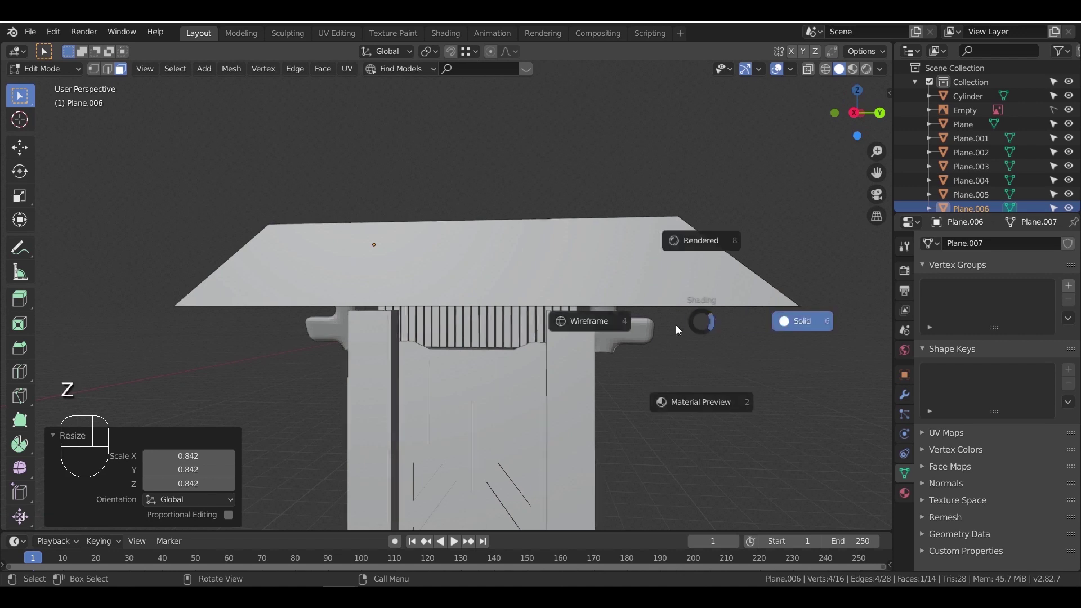
key(g)
middle_click(619, 326)
click(622, 330)
middle_drag(621, 326, 549, 321)
key(Tab)
scroll(619, 344, down, 3)
key(s)
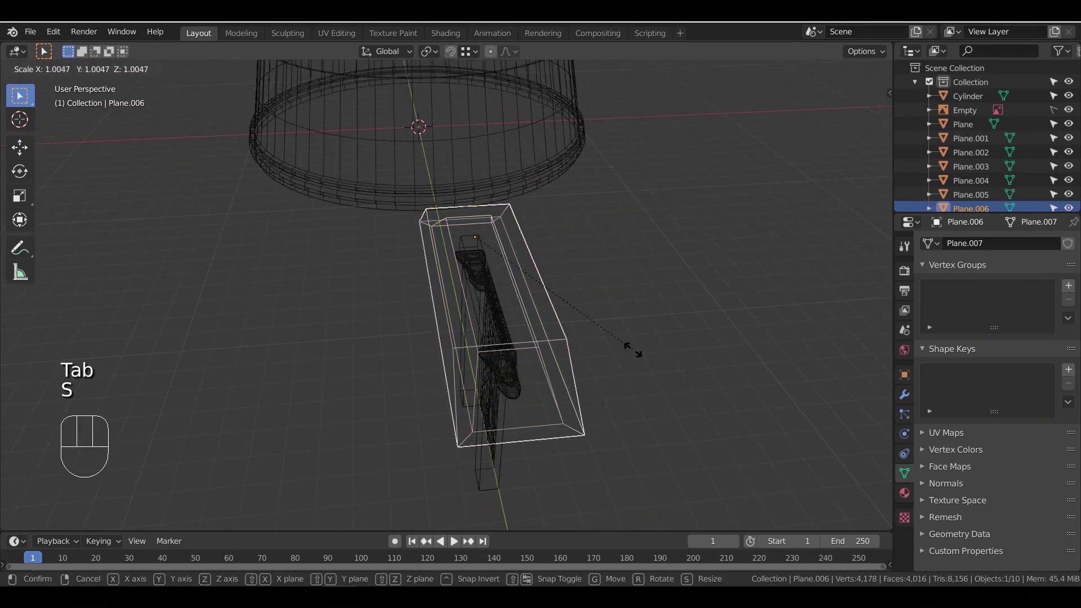
right_click(632, 351)
Add a centred loop cut across the roof slab's length and scale it by 1.508 along X
key(Tab)
middle_drag(439, 305, 498, 307)
key(ctrl+r)
click(486, 274)
right_click(486, 275)
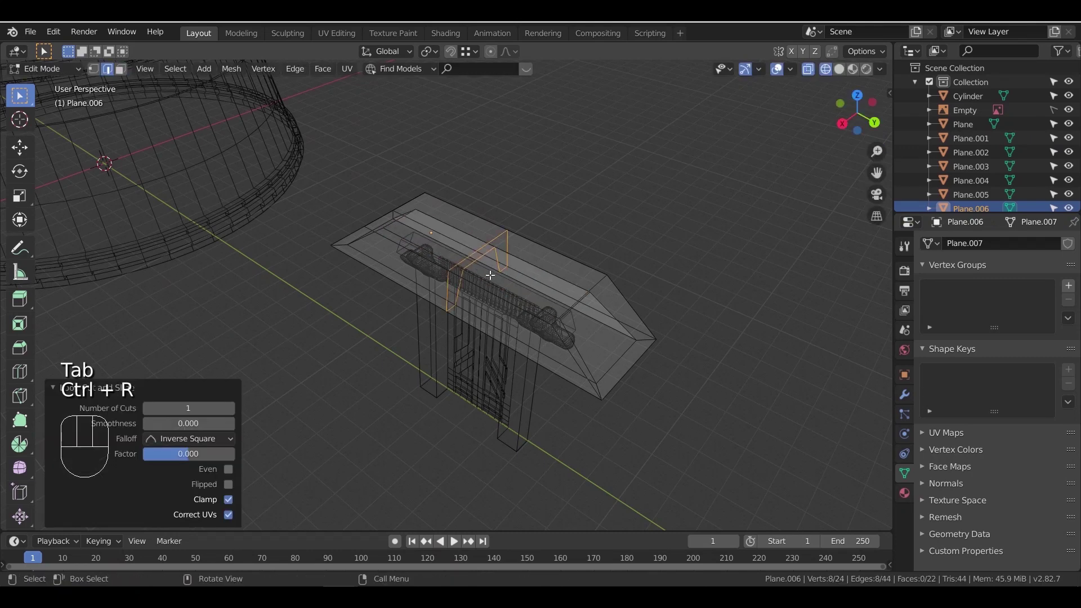
middle_drag(618, 269, 565, 279)
key(s)
key(x)
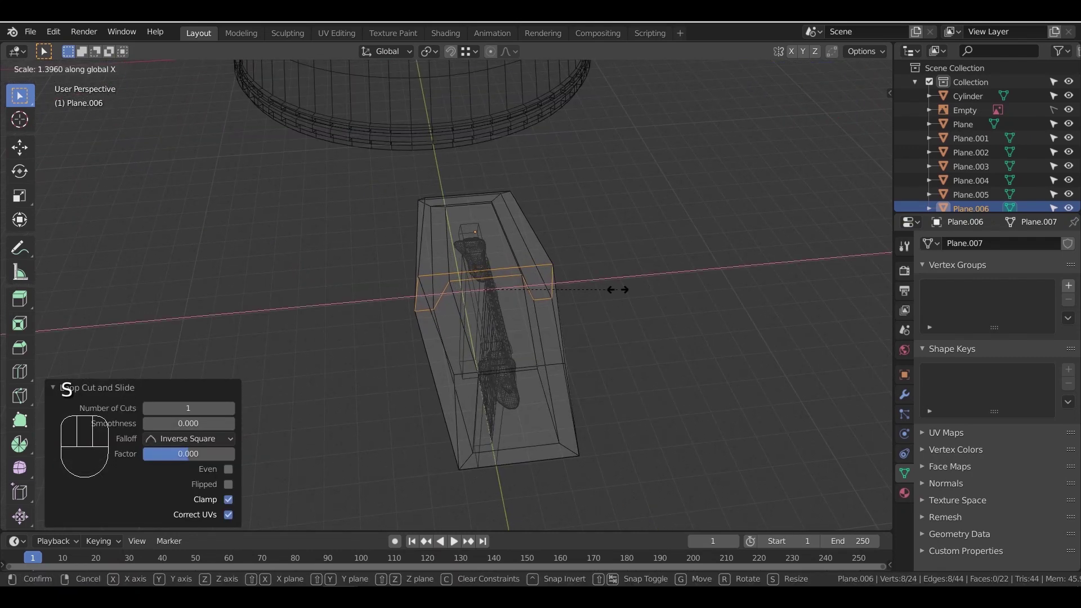
click(629, 290)
Add a centred lengthwise loop cut to the roof slab, scale it outward along Y, and return to solid shading in Object Mode
key(ctrl+r)
click(467, 210)
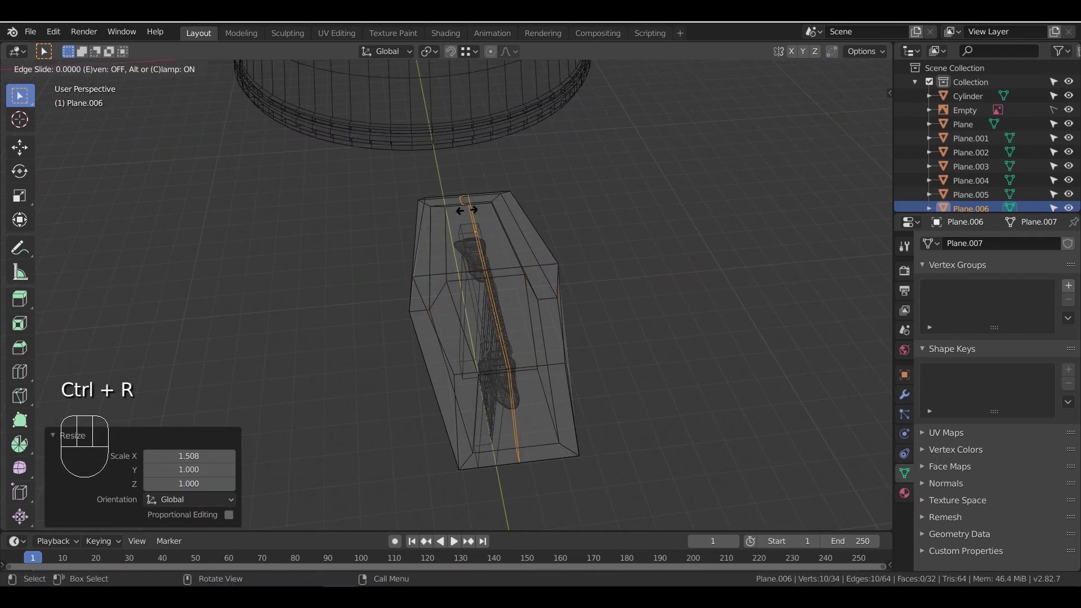
right_click(517, 264)
key(s)
key(y)
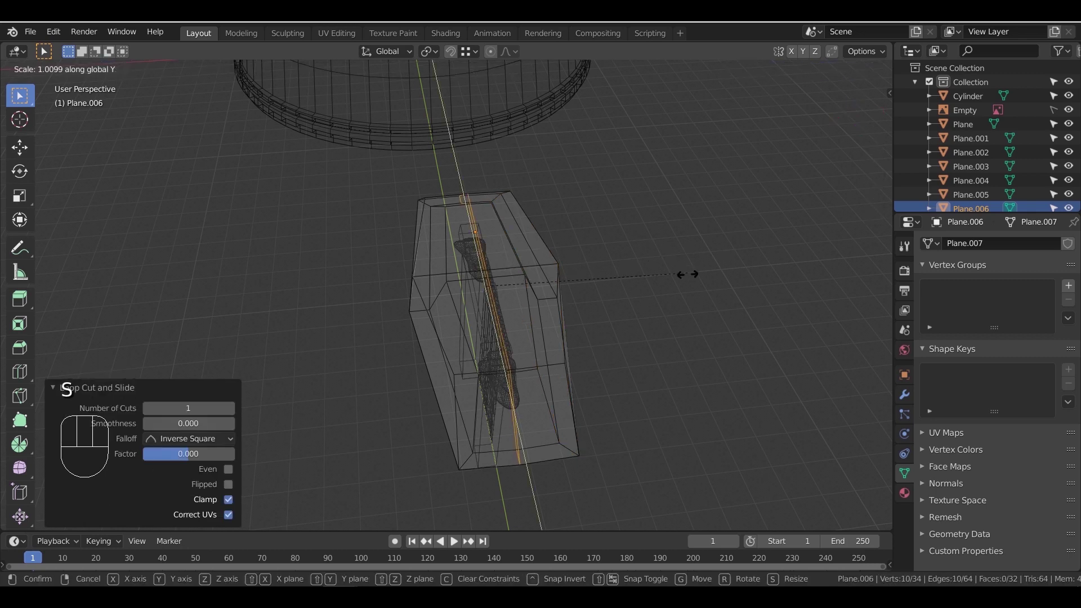
click(711, 285)
scroll(514, 297, down, 2)
key(z)
key(Tab)
Add a Subdivision Surface modifier to the roof slab with 2 viewport subdivisions
mouse_move(550, 331)
middle_down()
mouse_move(566, 343)
mouse_move(541, 343)
mouse_move(590, 344)
mouse_move(566, 383)
mouse_move(591, 348)
middle_up()
scroll(590, 344, up, 3)
key(Tab)
key(Tab)
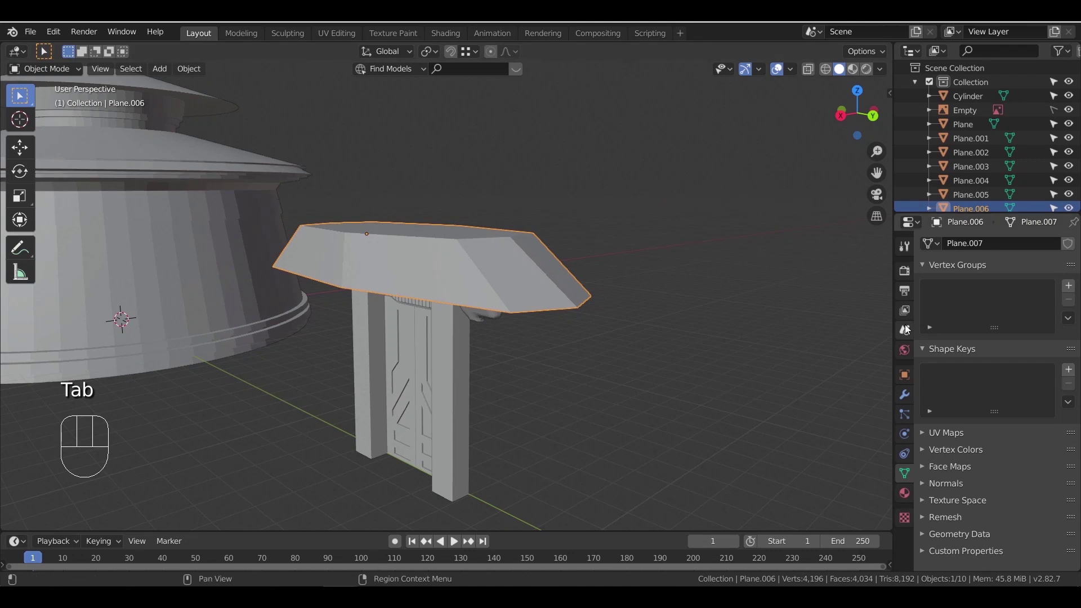
click(904, 395)
click(951, 244)
click(819, 473)
mouse_move(543, 320)
middle_down()
mouse_move(518, 336)
mouse_move(477, 339)
mouse_move(553, 318)
mouse_move(562, 280)
mouse_move(589, 305)
mouse_move(549, 302)
middle_up()
click(990, 350)
Scale the roof slab's whole mesh to about 1.1 along X
key(Tab)
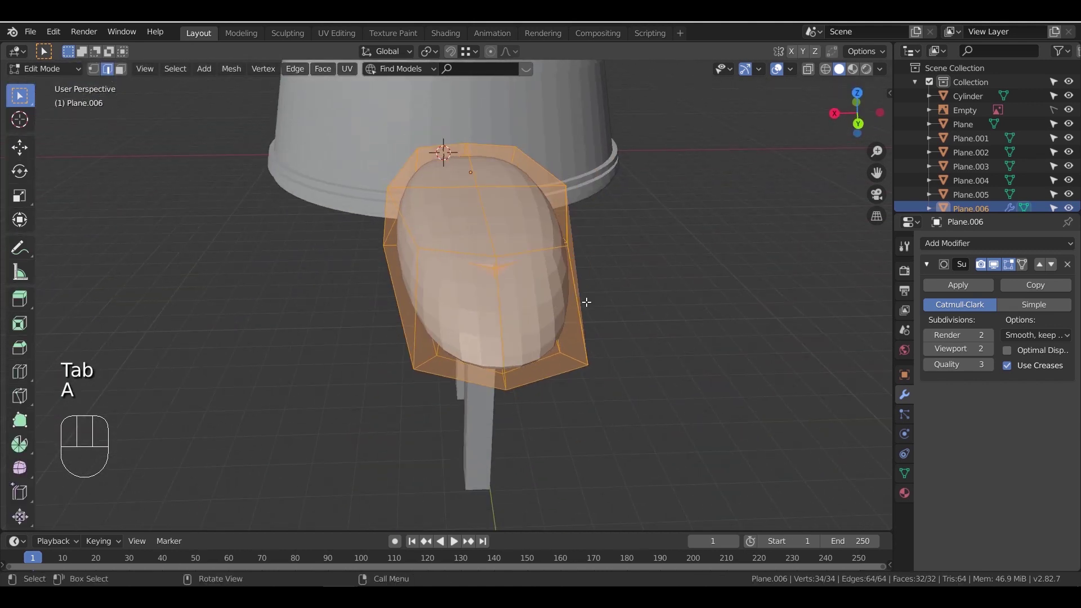
key(s)
key(y)
key(x)
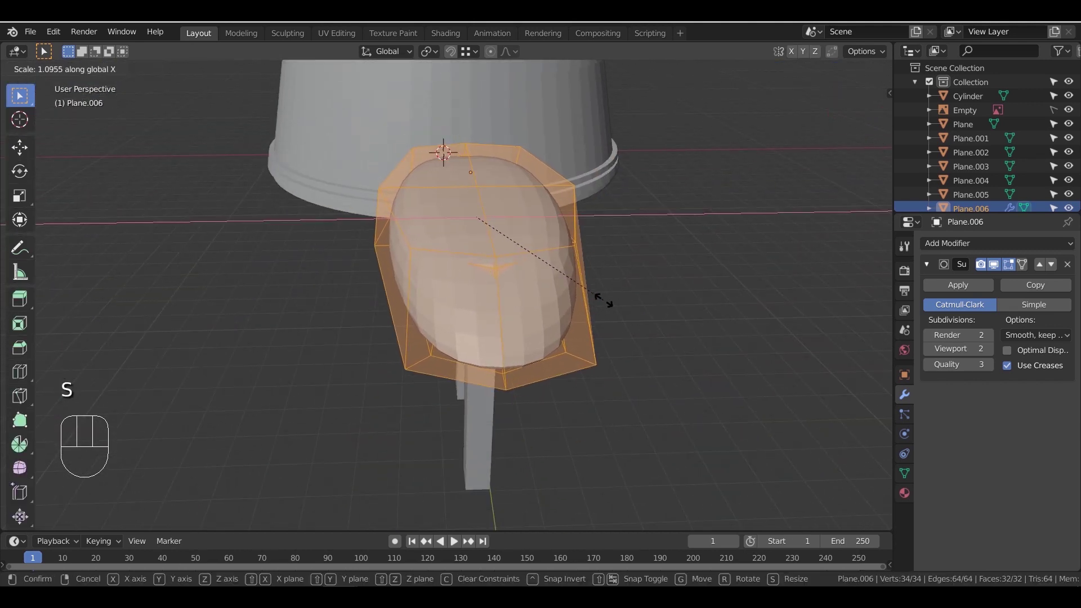
click(605, 306)
Add a horizontal loop cut around the roof slab's sloped side and slide it towards the top edge with a factor of 0.704
middle_drag(388, 307, 599, 304)
scroll(599, 304, up, 2)
key(ctrl+r)
click(387, 292)
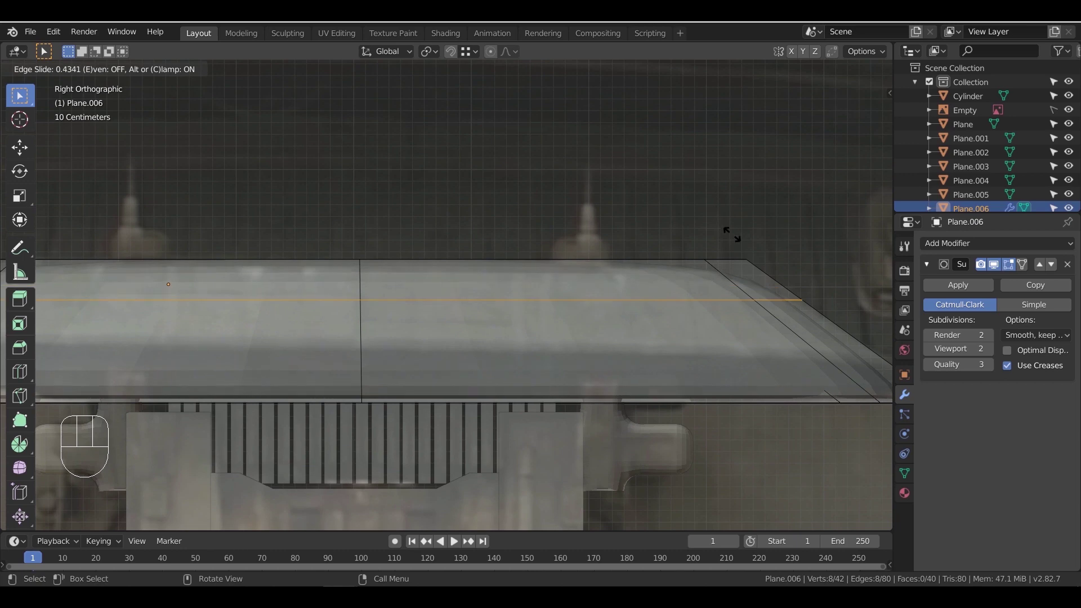
click(727, 191)
Add a second horizontal loop cut around the sloped side and slide it close to the slab's bottom edge
key(ctrl+r)
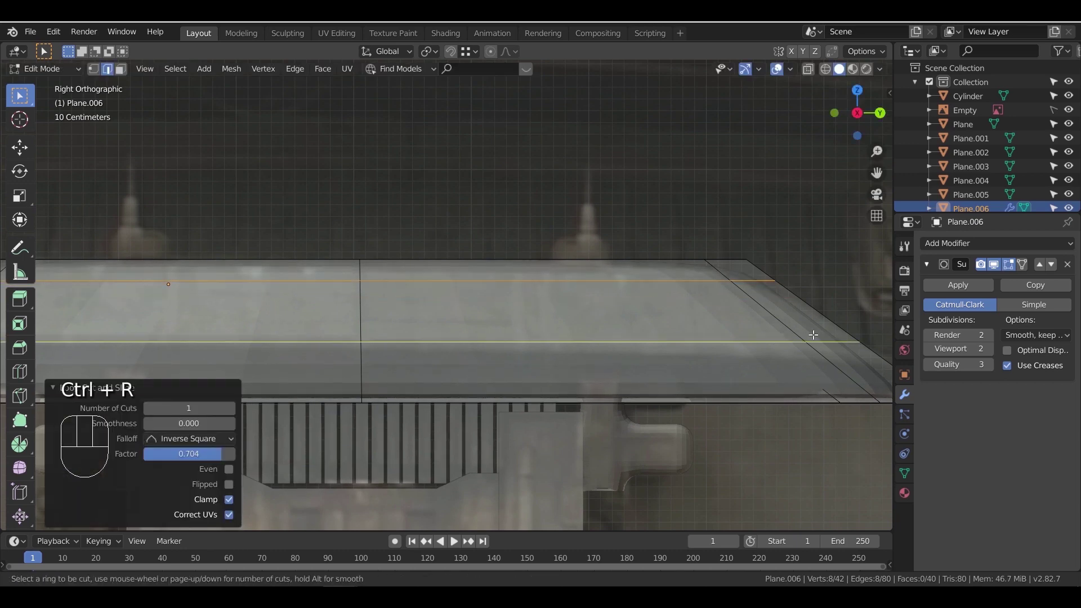
click(816, 354)
click(838, 377)
middle_drag(706, 330, 593, 311)
key(Tab)
key(Tab)
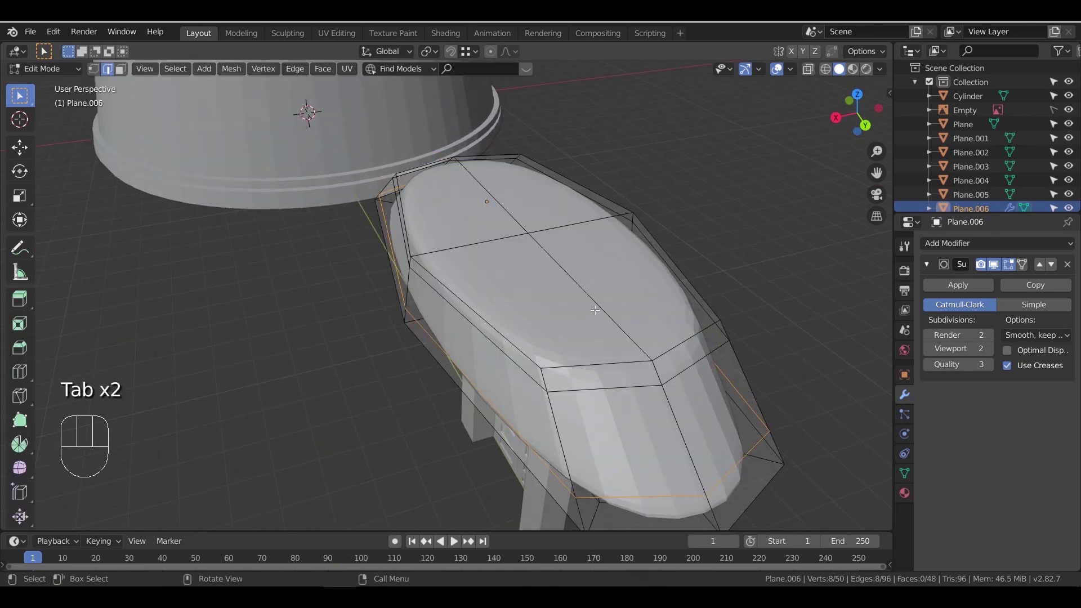
key(Tab)
Apply the Subdivision Surface modifier to the roof slab
scroll(591, 337, down, 2)
middle_drag(582, 420, 512, 327)
scroll(540, 336, up, 6)
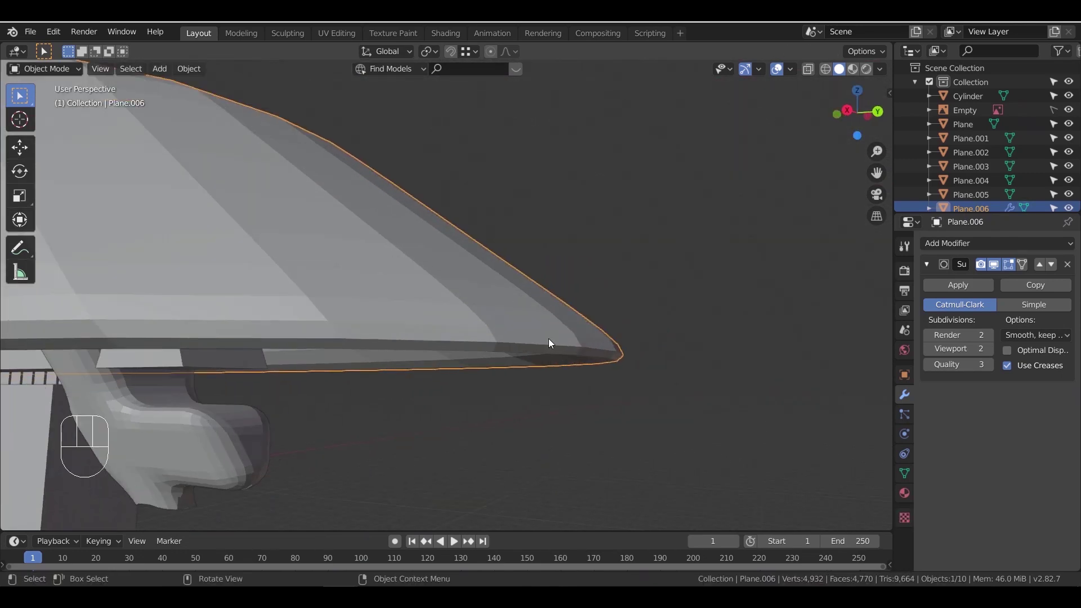
scroll(549, 340, down, 3)
scroll(509, 332, up, 3)
scroll(515, 332, down, 2)
click(959, 285)
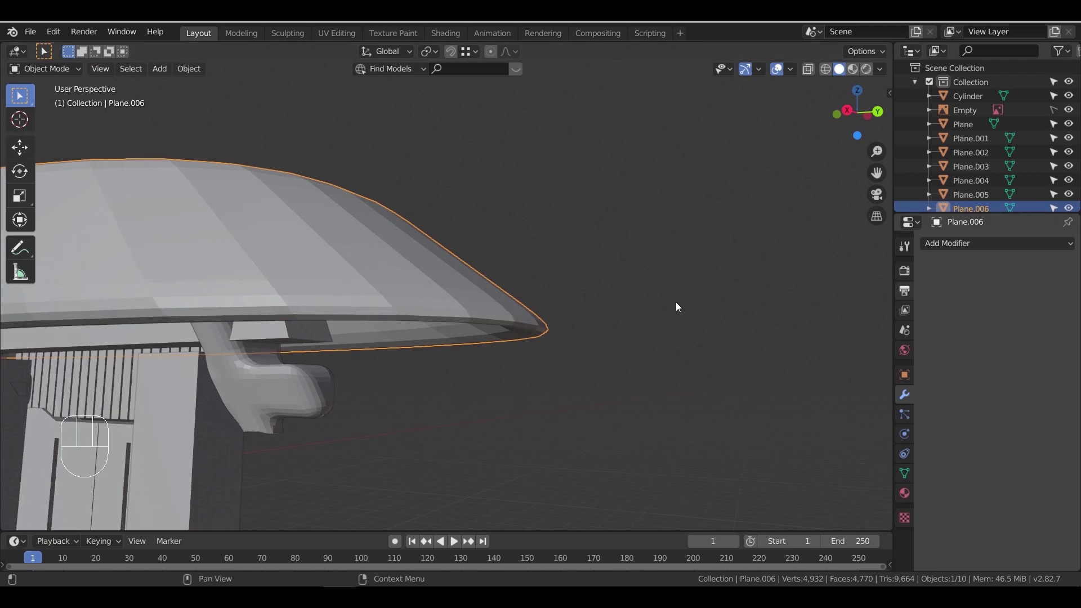
Try to bevel the edge loop along the roof slab's lower rim with 4 segments
middle_drag(491, 303, 479, 316)
key(Tab)
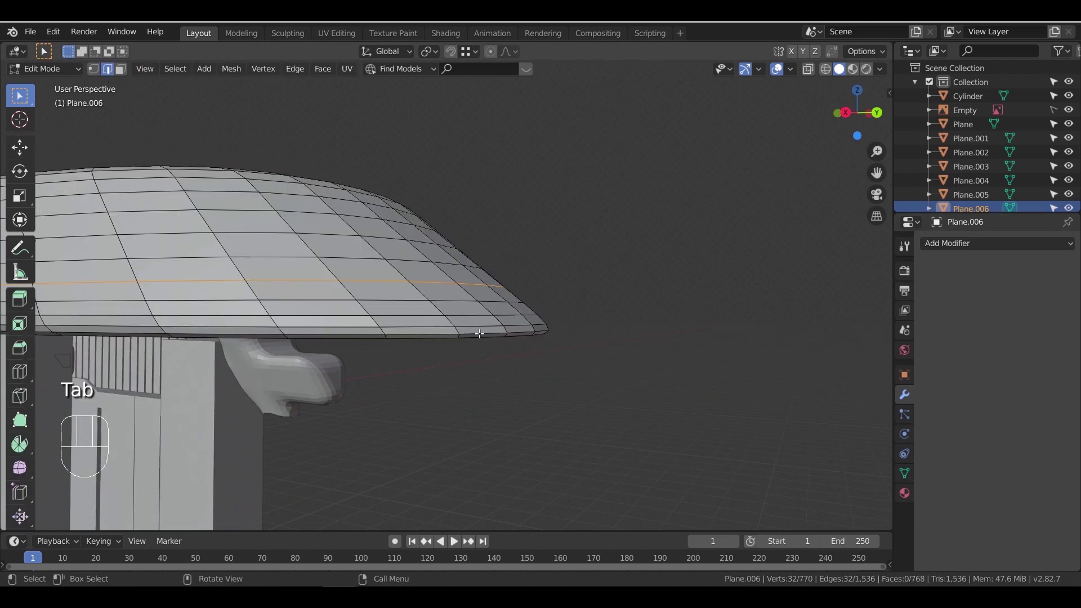
scroll(522, 357, up, 3)
key(ctrl+b)
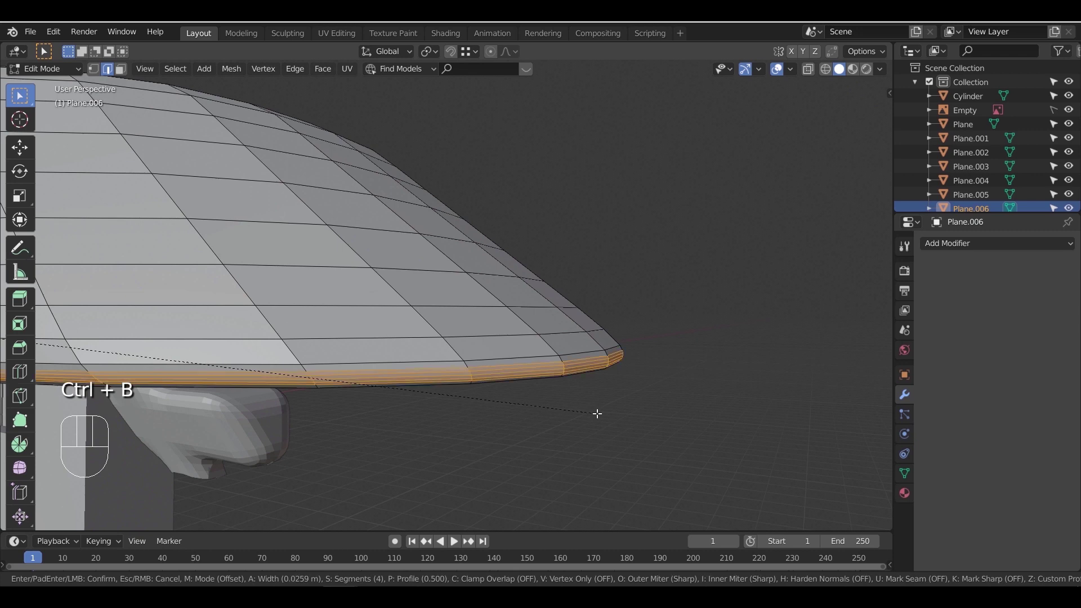
click(546, 394)
Apply the roof slab's scale in Object Mode
key(Tab)
key(ctrl+a)
click(582, 401)
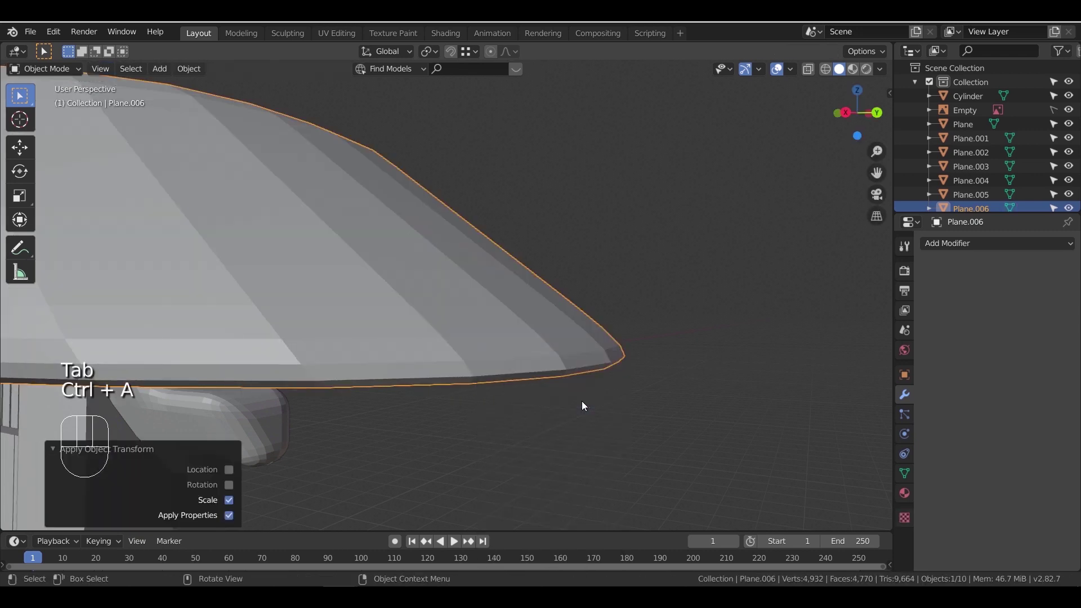
Try to bevel the lower rim's edge loop again, inspect the rim from below, and undo the bevel
key(Tab)
key(ctrl+b)
click(588, 401)
middle_drag(595, 394, 647, 380)
scroll(651, 381, up, 3)
key(ctrl+z)
key(ctrl+z)
Select the four edge loops around the roof slab's lower rim and bevel them with 4 segments
key(Tab)
alt+shift+click(622, 225)
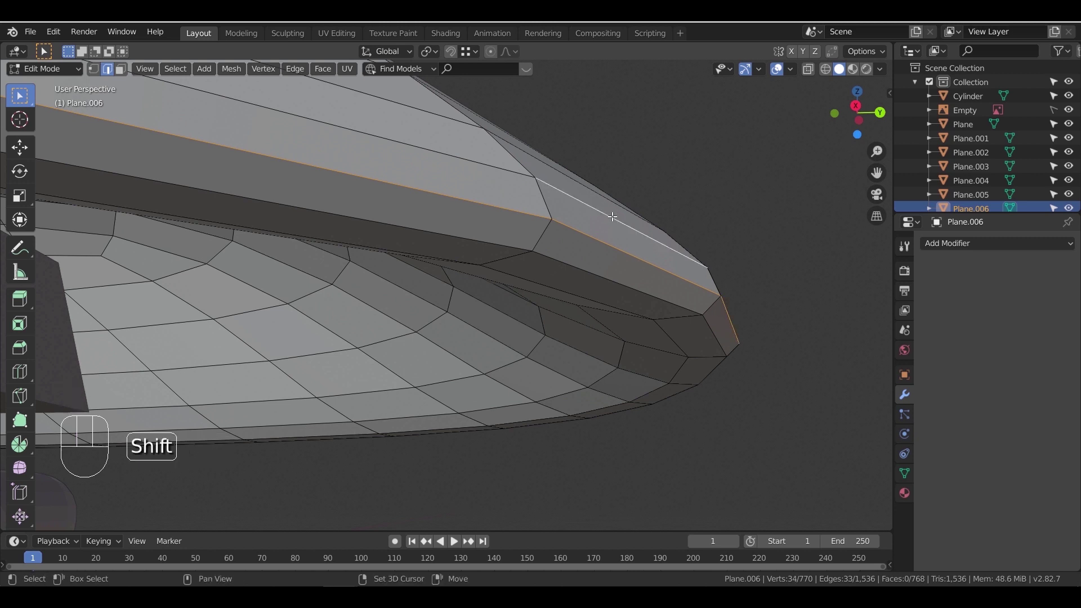
alt+shift+click(707, 395)
key(ctrl+b)
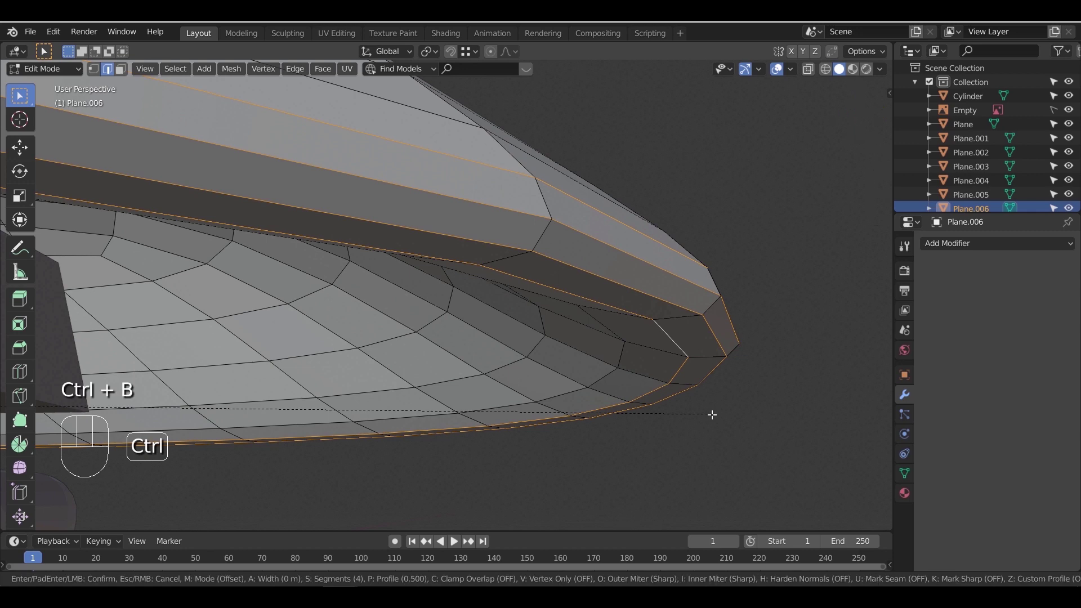
scroll(714, 417, up, 3)
click(655, 395)
key(Tab)
scroll(601, 369, down, 3)
middle_drag(372, 307, 542, 373)
scroll(397, 340, down, 1)
middle_drag(361, 216, 363, 275)
Select the faces across the roof slab's flat top by growing the selection from the centre vertex
key(Tab)
scroll(315, 269, down, 3)
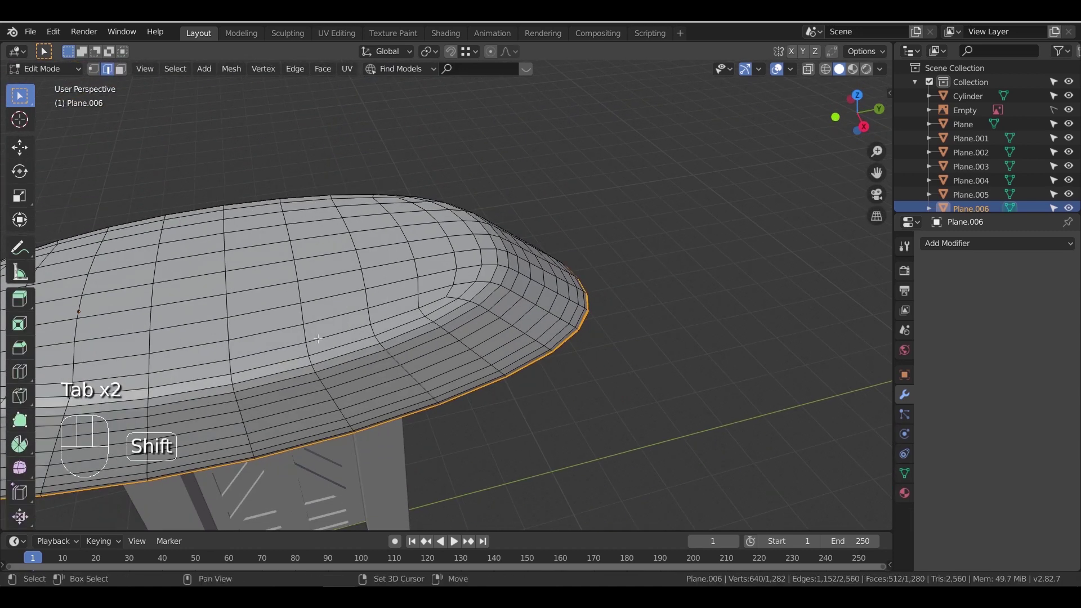
shift+middle_drag(271, 263, 463, 297)
drag(436, 305, 437, 306)
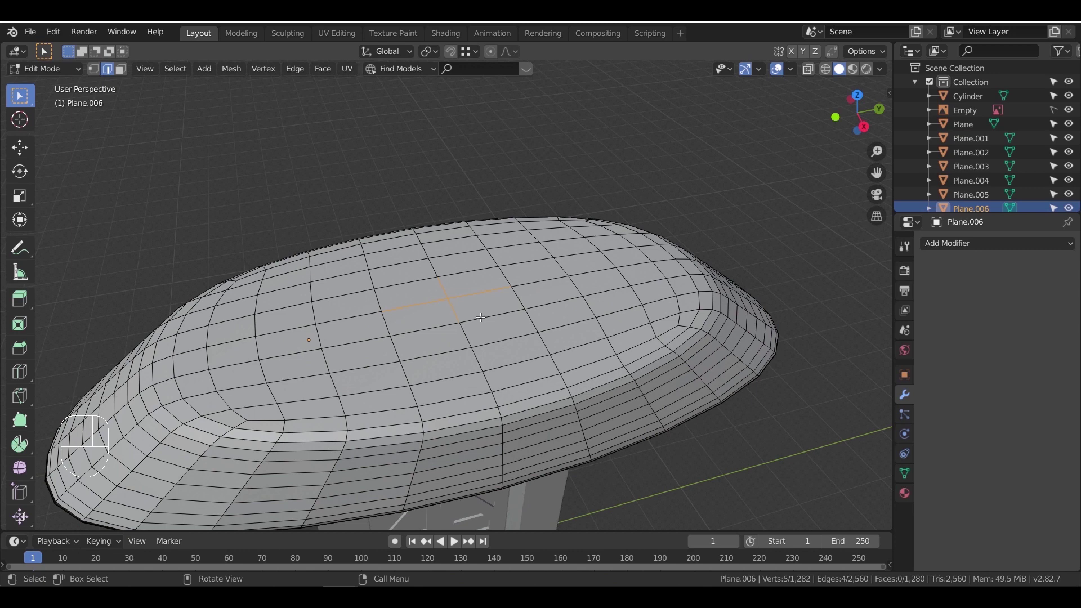
click(121, 70)
key(ctrl+KP_Add)
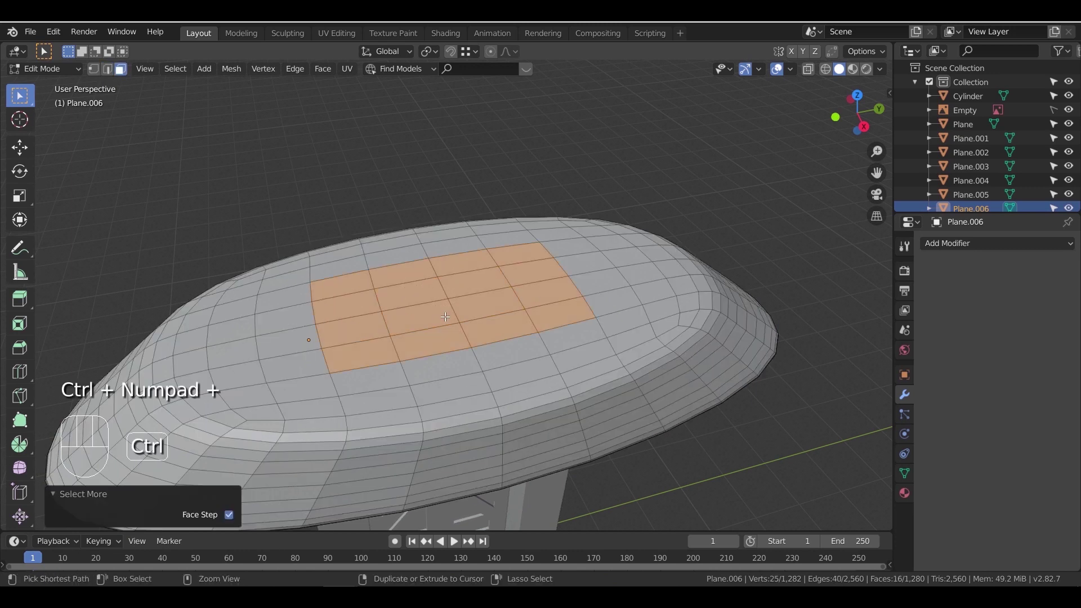
scroll(469, 279, down, 1)
middle_drag(469, 278, 434, 228)
Try to extrude the selected top faces of the roof slab
key(e)
right_click(590, 383)
middle_drag(590, 383, 646, 396)
scroll(590, 388, up, 1)
key(e)
right_click(590, 376)
key(ctrl+KP_Subtract)
key(ctrl+z)
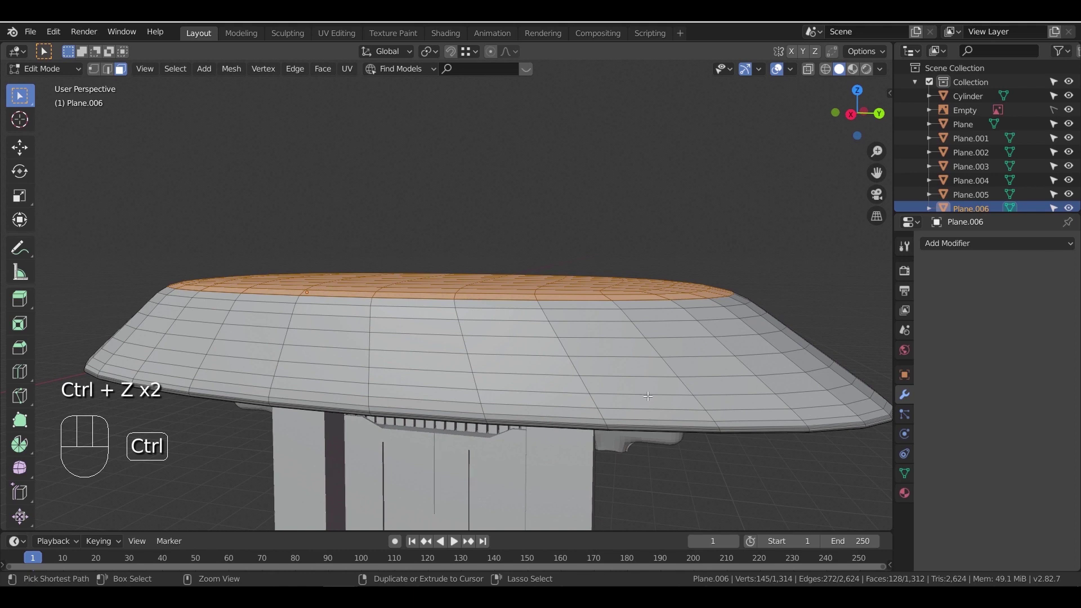
Shrink the top face selection by one ring, extrude it slightly upward, and scale it to 0.973
key(ctrl+KP_Subtract)
key(e)
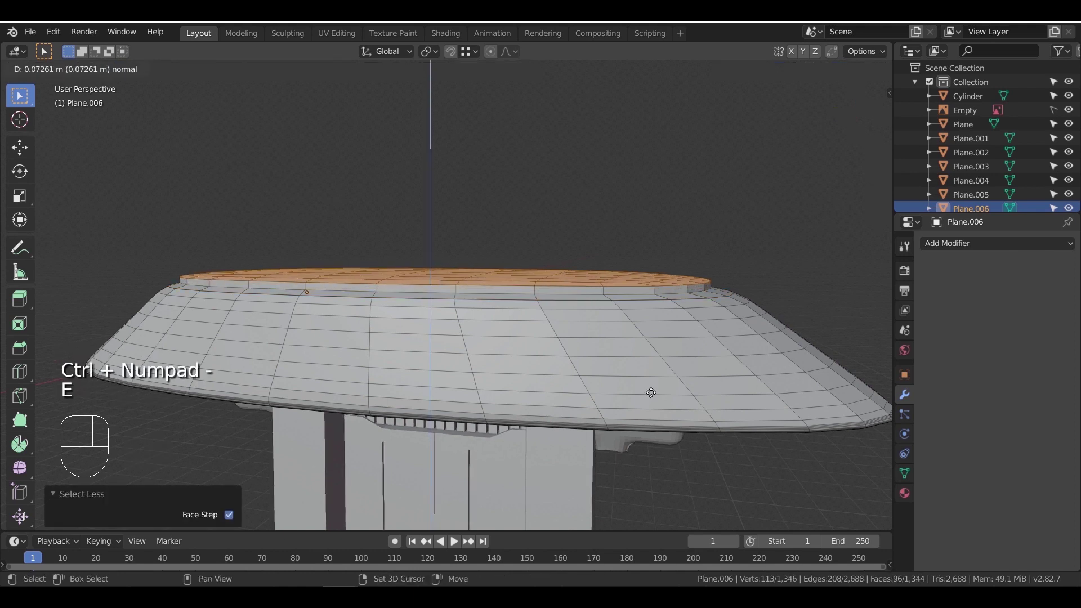
click(650, 397)
key(s)
click(646, 393)
Bevel the edge loop around the raised top by about 0.05 m with 4 segments
middle_drag(646, 392, 572, 427)
scroll(539, 407, up, 4)
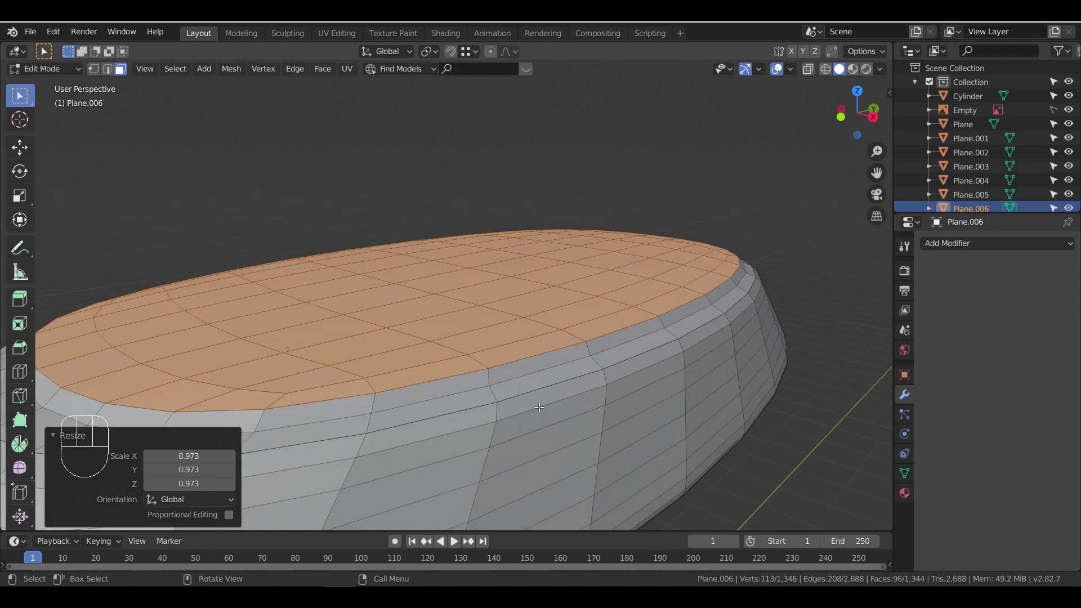
click(518, 358)
click(108, 68)
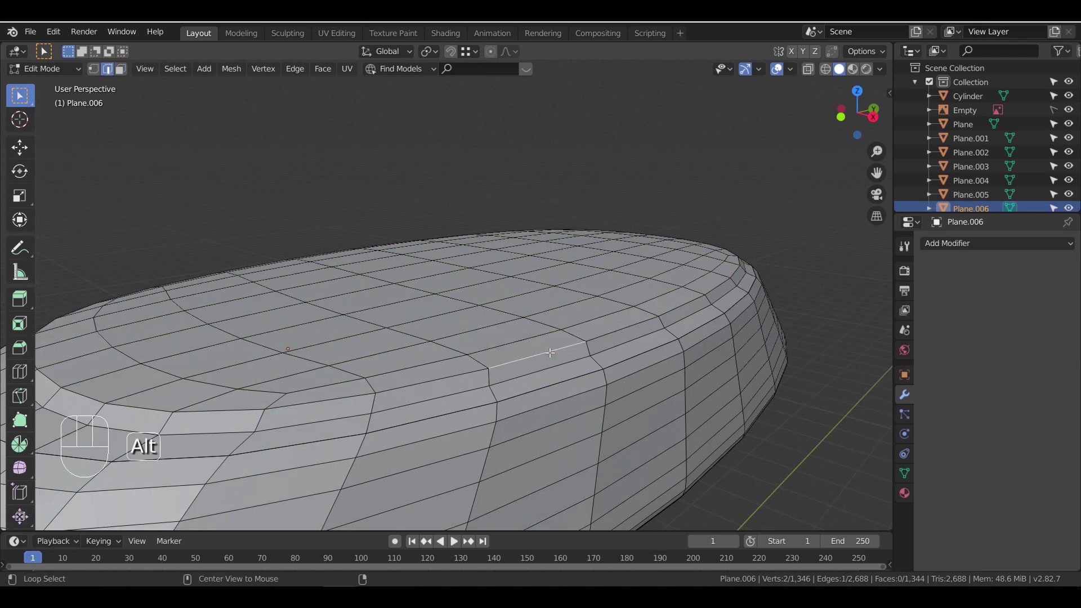
key(ctrl+b)
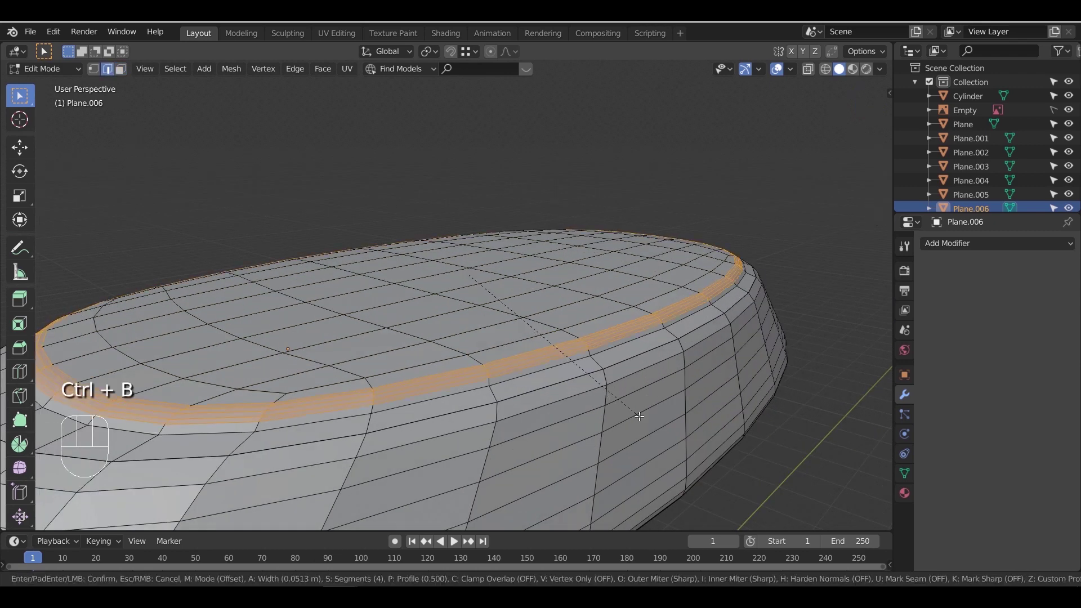
click(639, 415)
key(Tab)
scroll(630, 377, down, 7)
middle_drag(626, 383, 571, 441)
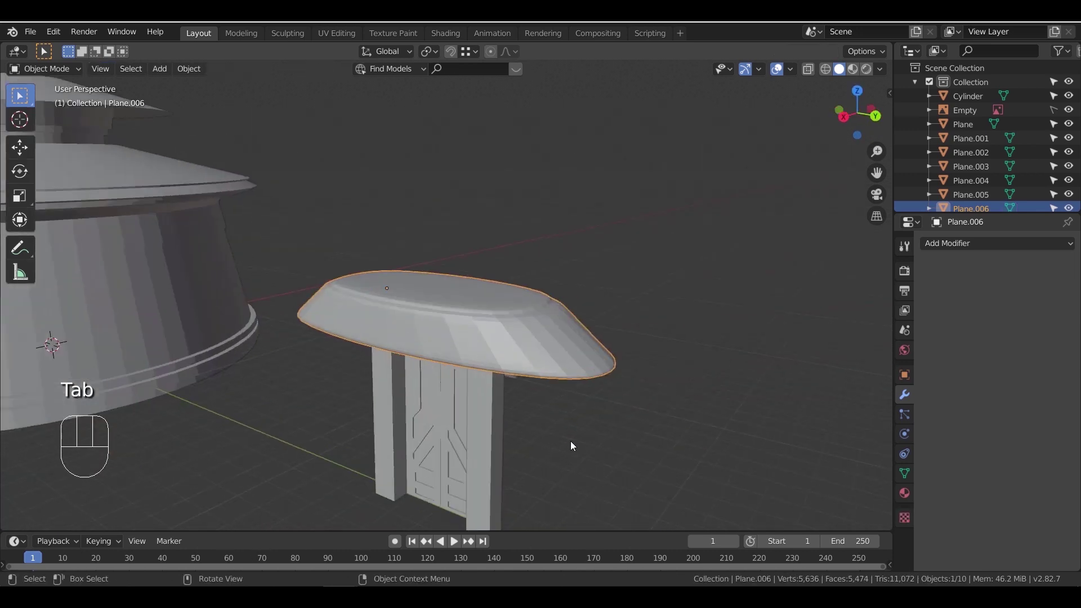
Try different surface shading on the roof slab
scroll(571, 442, up, 1)
click(586, 419)
right_click(573, 361)
click(579, 345)
middle_drag(611, 383, 665, 388)
click(546, 392)
right_click(546, 392)
click(540, 344)
Scale the roof slab to 0.900 along Z against the reference image in the right orthographic view
scroll(694, 350, down, 3)
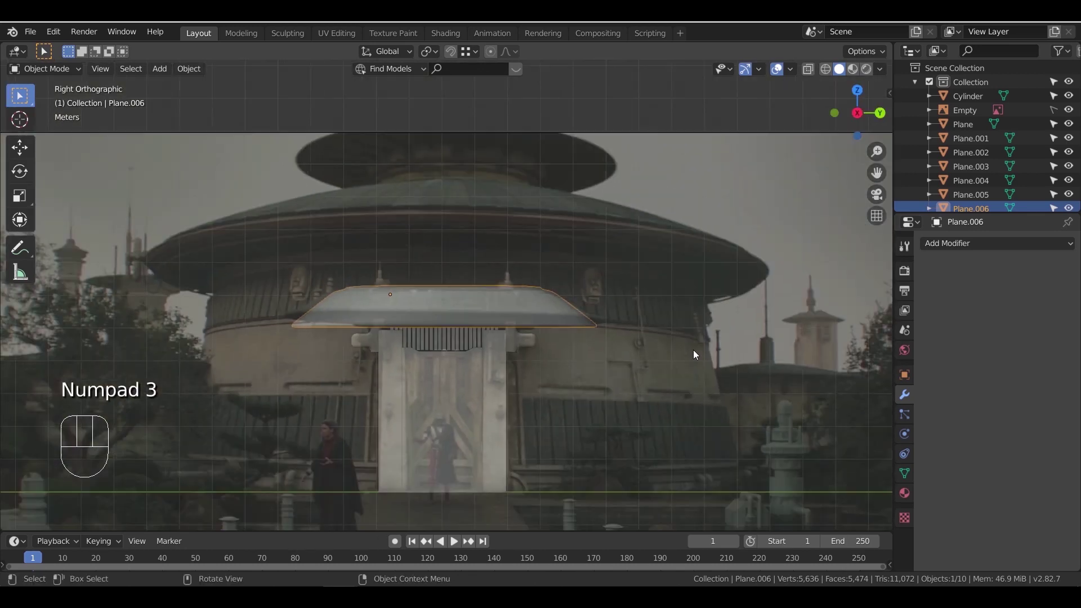
scroll(602, 363, up, 5)
key(s)
key(z)
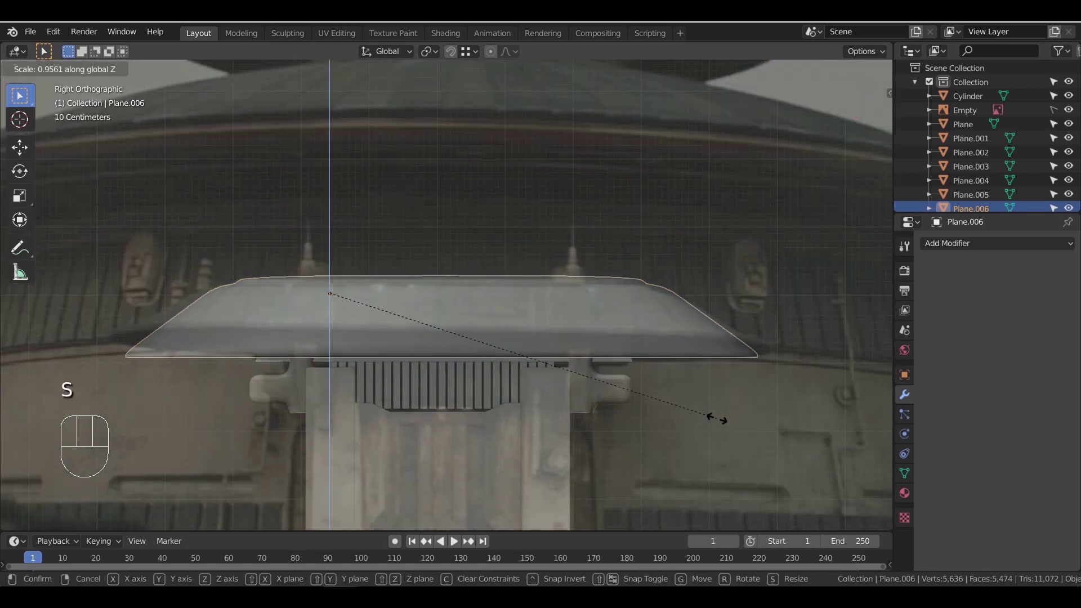
click(696, 405)
key(g)
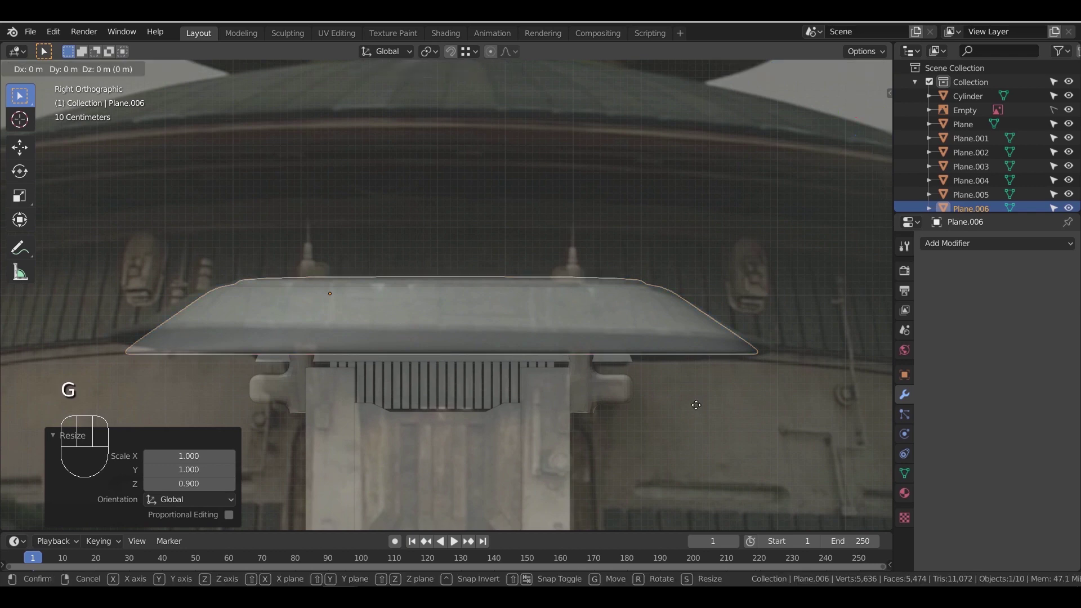
right_click(694, 403)
Select the round temple building and frame it beside the entrance
scroll(676, 400, down, 4)
middle_drag(654, 397, 754, 414)
scroll(643, 422, down, 4)
middle_drag(648, 414, 682, 413)
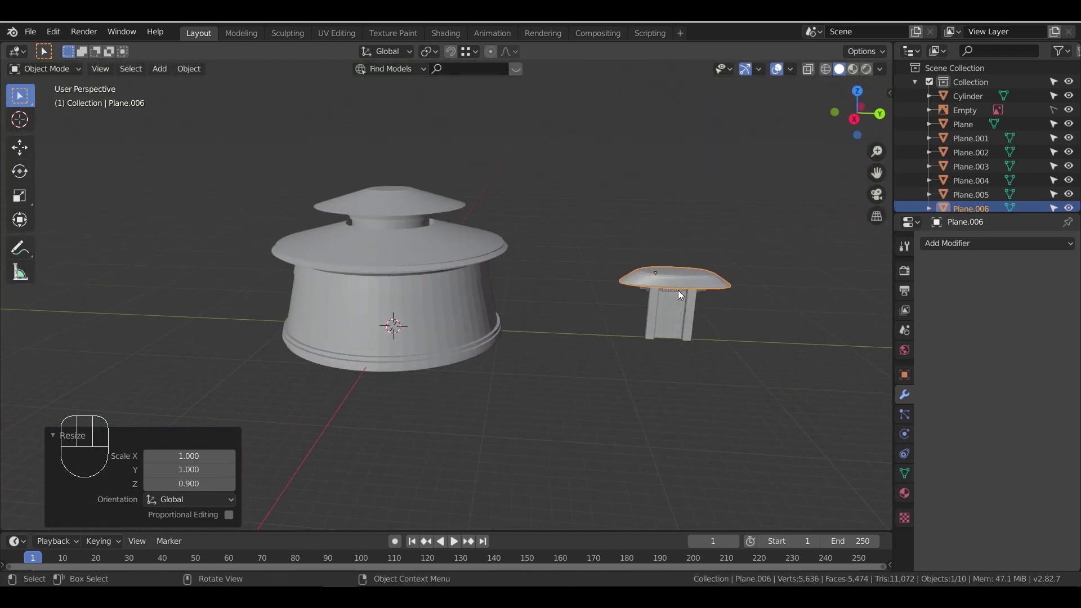
click(435, 318)
middle_drag(436, 319, 409, 307)
shift+middle_drag(403, 318, 545, 379)
scroll(503, 377, up, 2)
scroll(519, 375, down, 4)
scroll(621, 403, up, 2)
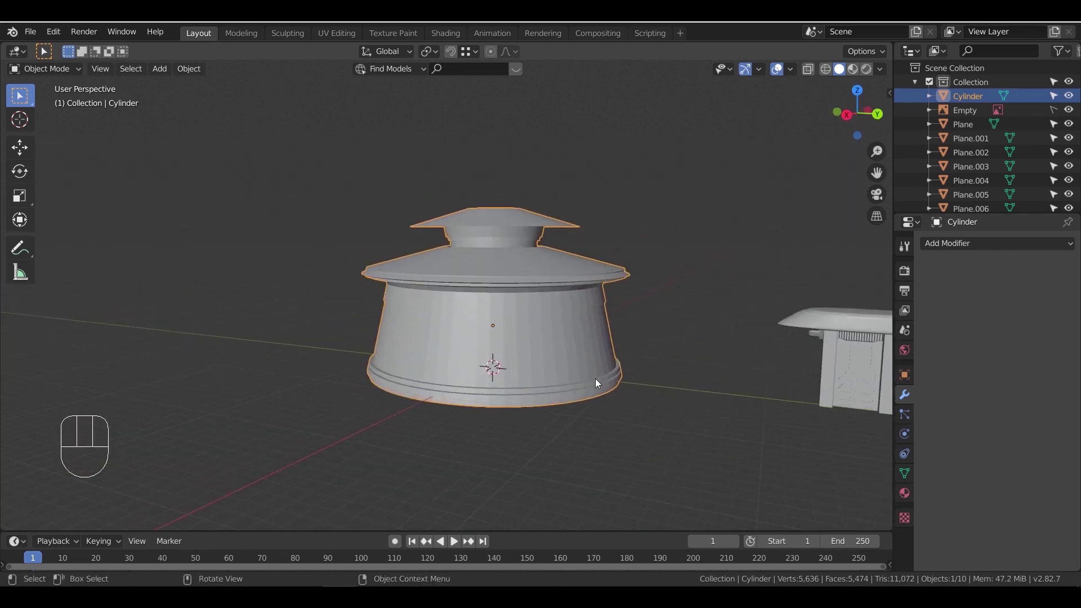
key(s)
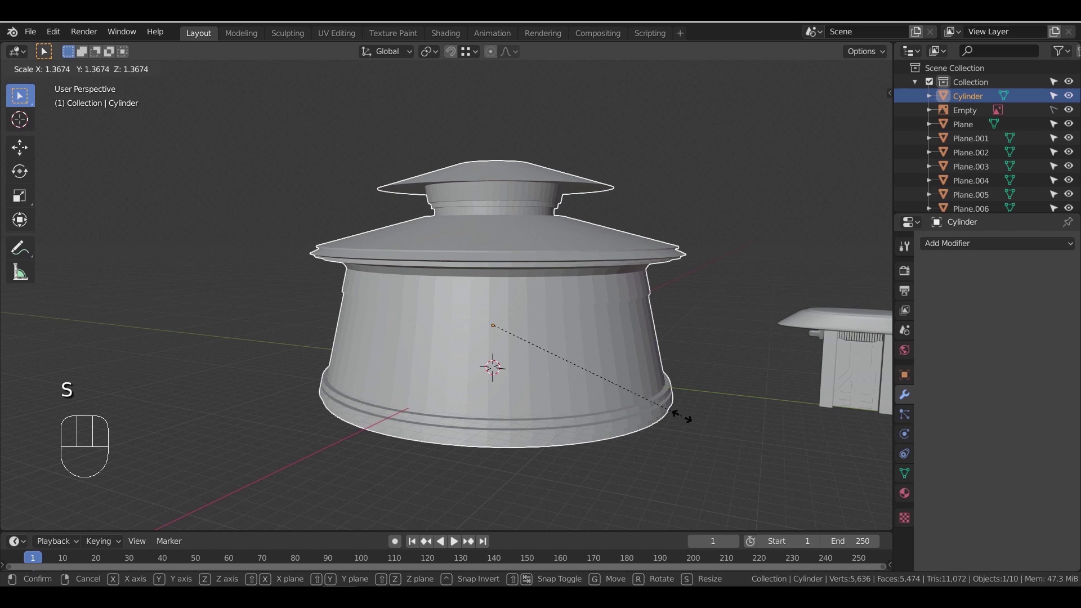
key(shift+z)
right_click(666, 415)
Scale the round temple building uniformly to 1.188 and widen it by 1.053 along X and Y only
key(s)
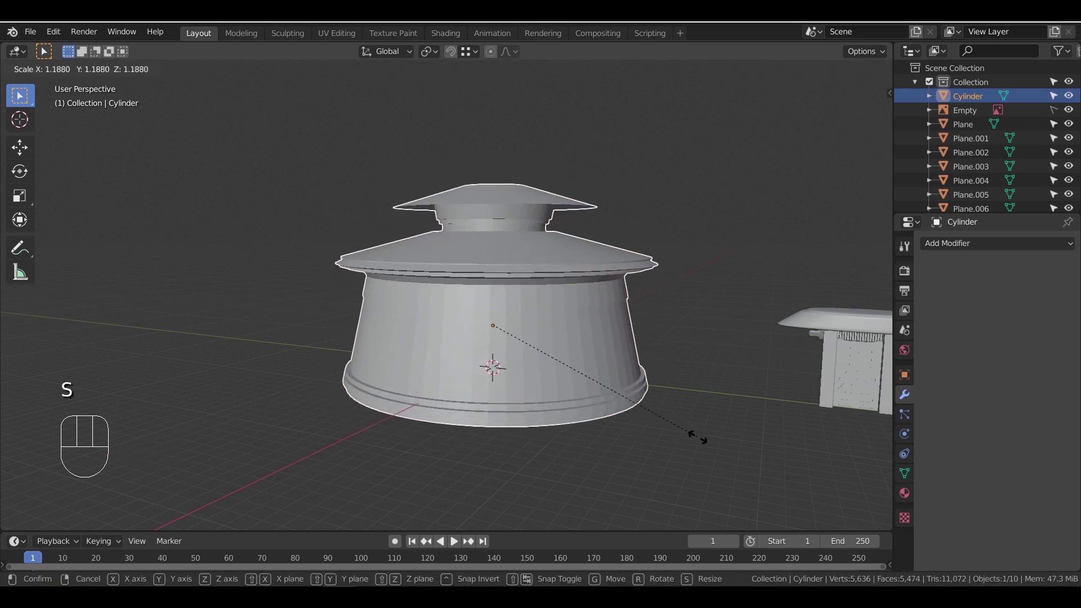
click(694, 437)
key(s)
key(shift+z)
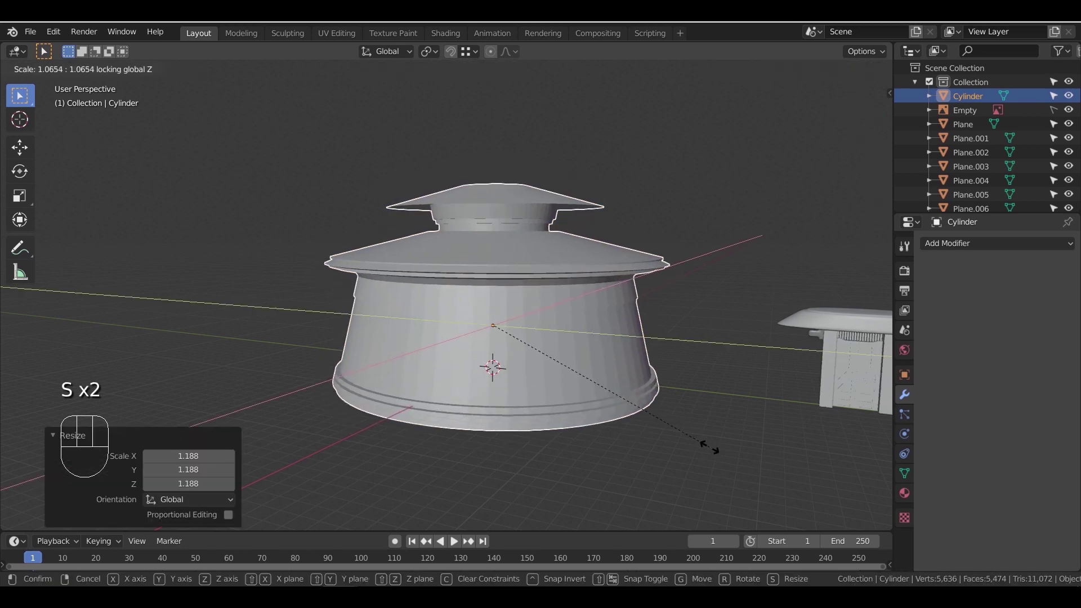
click(706, 446)
mouse_move(705, 447)
middle_down()
mouse_move(694, 434)
mouse_move(699, 446)
middle_up()
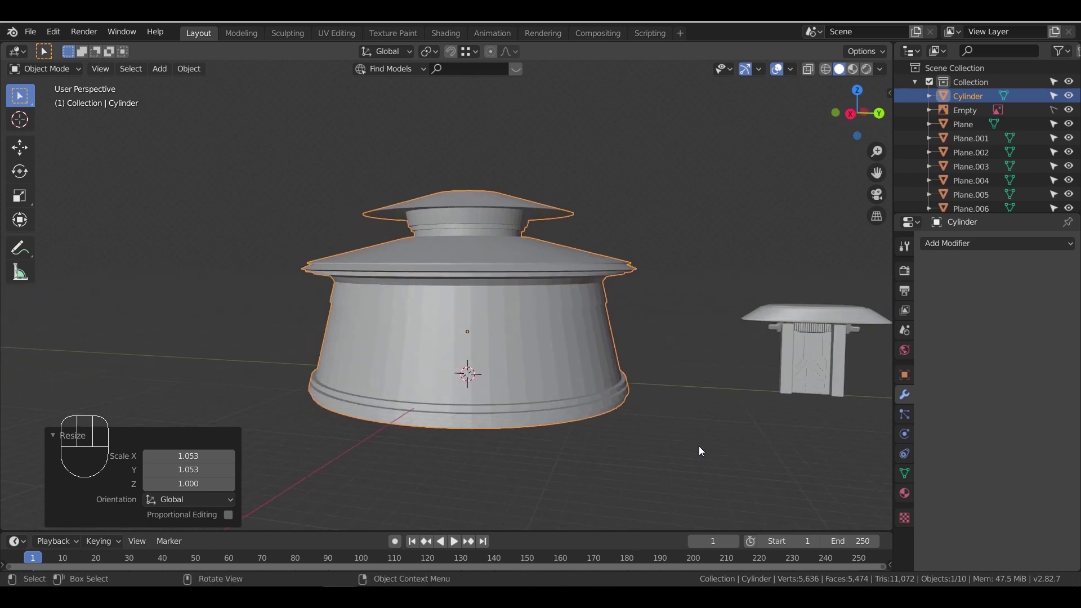
Move the round building's whole mesh up 1.14 m along Z so its base sits on the ground line in the right orthographic view
key(KP_3)
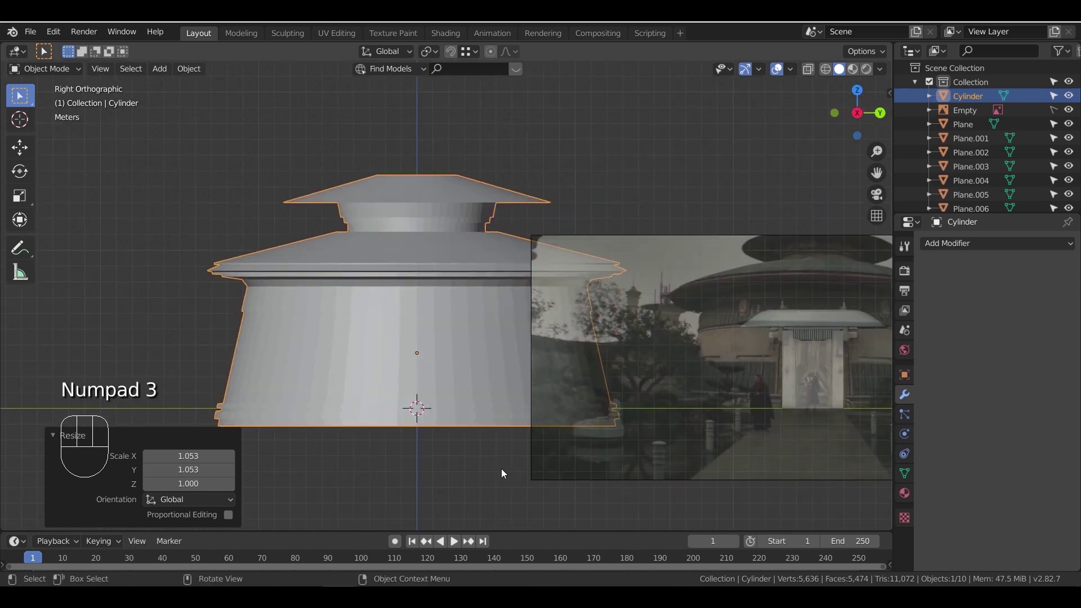
key(Tab)
key(a)
key(g)
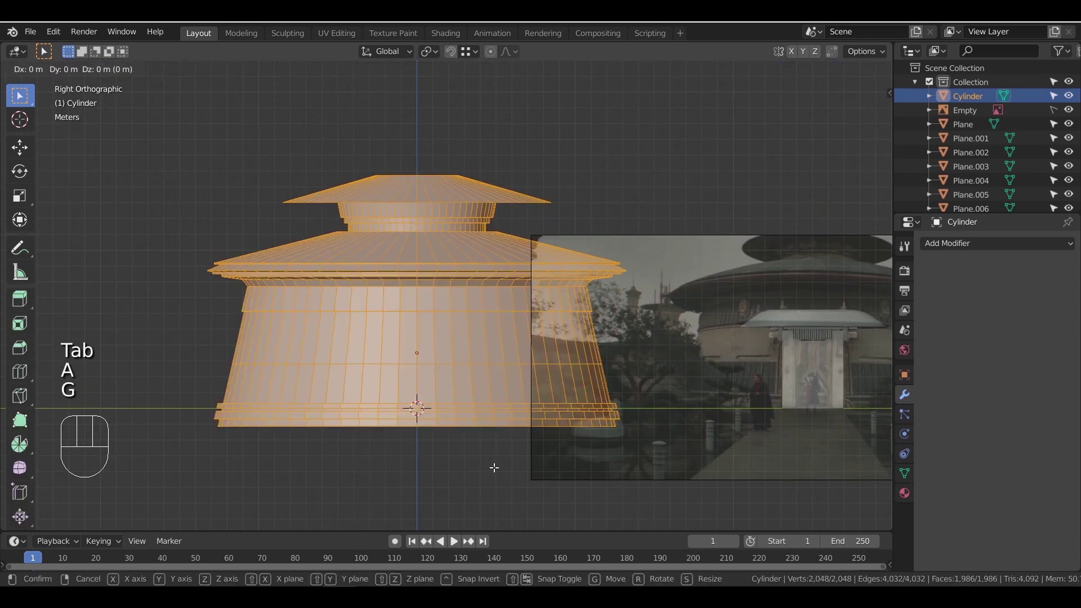
click(498, 449)
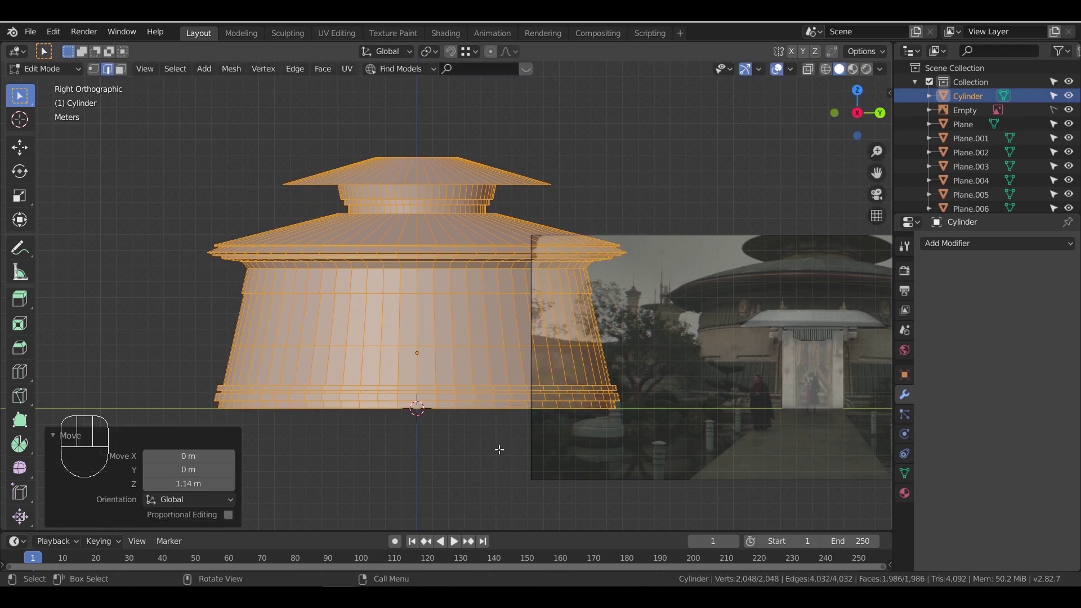
middle_drag(497, 449, 546, 371)
key(Tab)
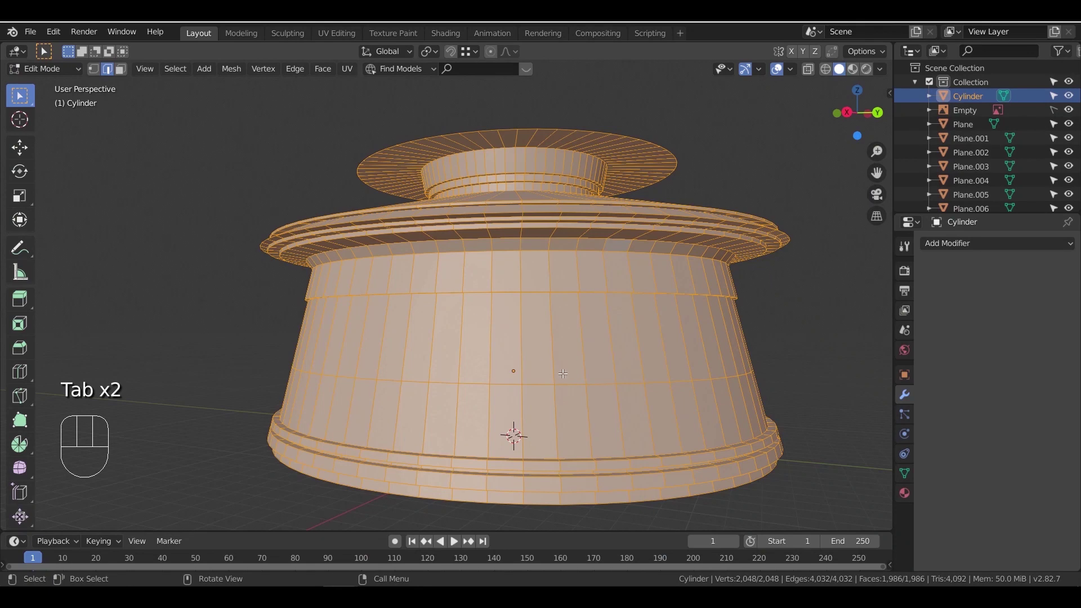
Duplicate one vertical edge of the lower wall just above the base ring in place and separate it into its own object
click(520, 394)
middle_drag(521, 395, 536, 425)
shift+middle_drag(536, 425, 626, 380)
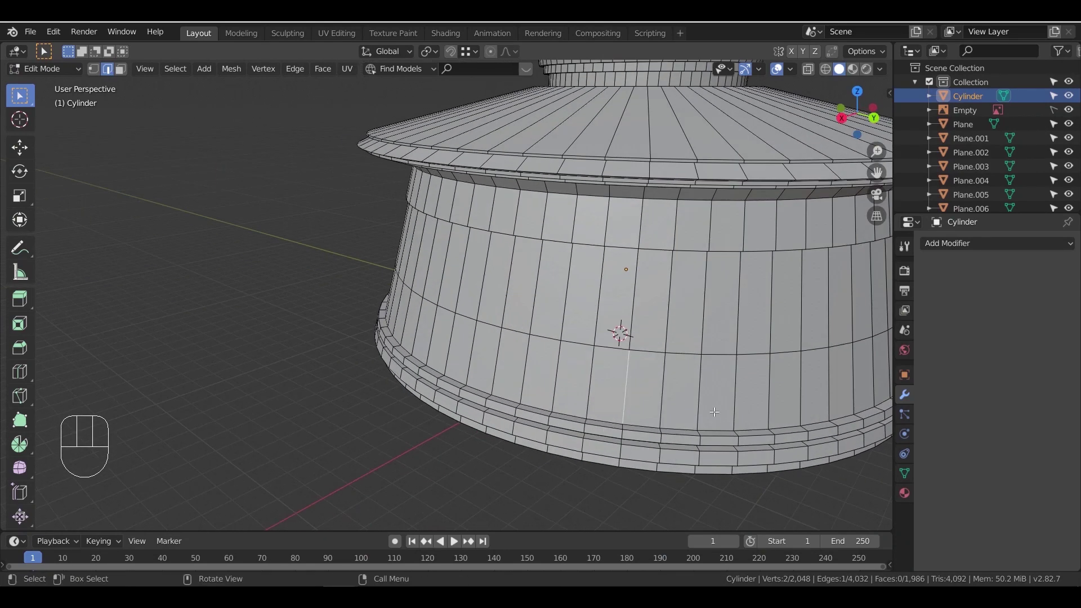
shift+middle_drag(712, 412, 616, 366)
scroll(617, 366, up, 3)
key(shift+d)
right_click(589, 338)
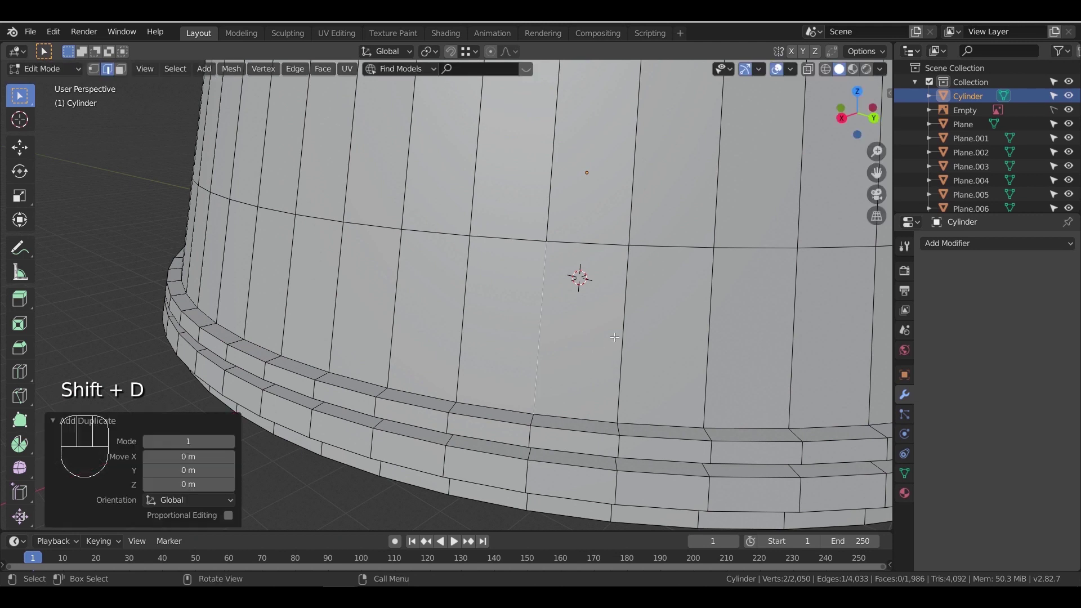
key(p)
click(561, 331)
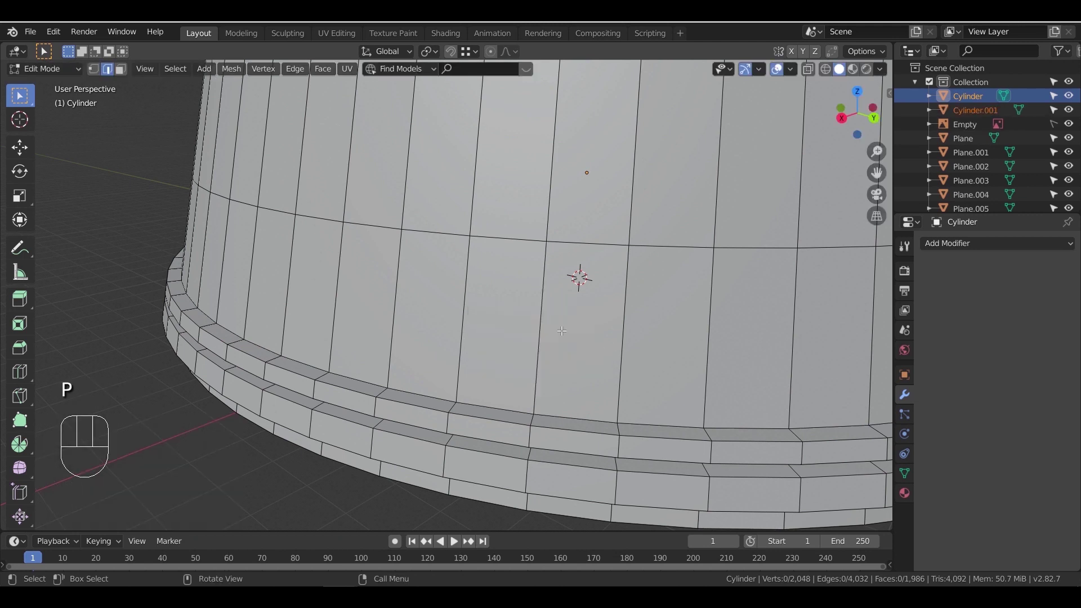
Select the separated edge object and convert it from a mesh to a curve
key(Tab)
click(544, 328)
click(188, 68)
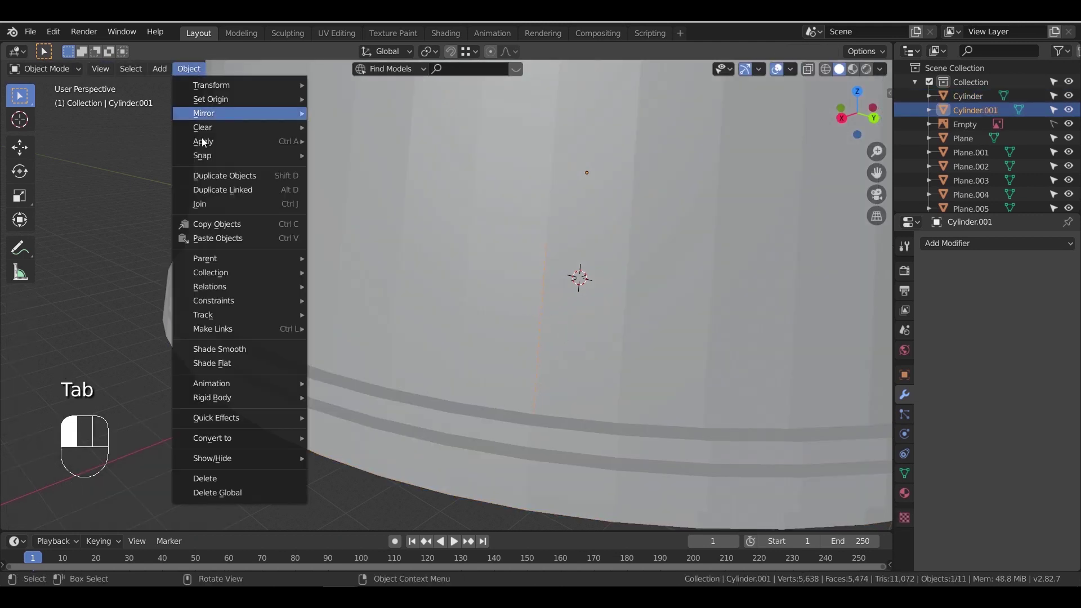
mouse_move(265, 434)
click(329, 438)
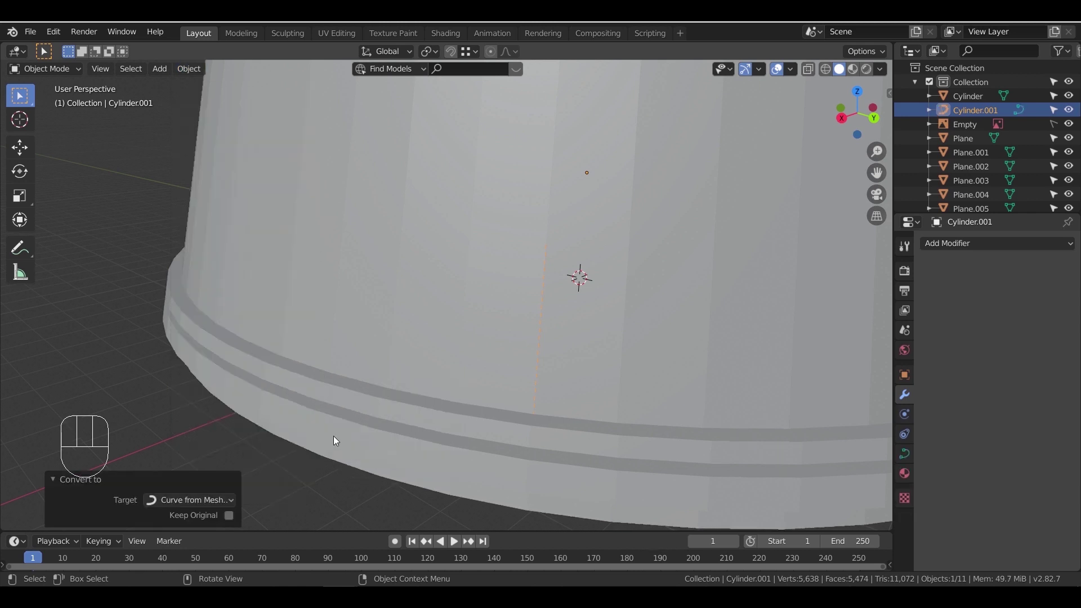
Give the curve a bevel depth of 0.22 m and a bevel resolution of 0 to form a square post
click(903, 453)
click(950, 483)
scroll(1009, 500, down, 4)
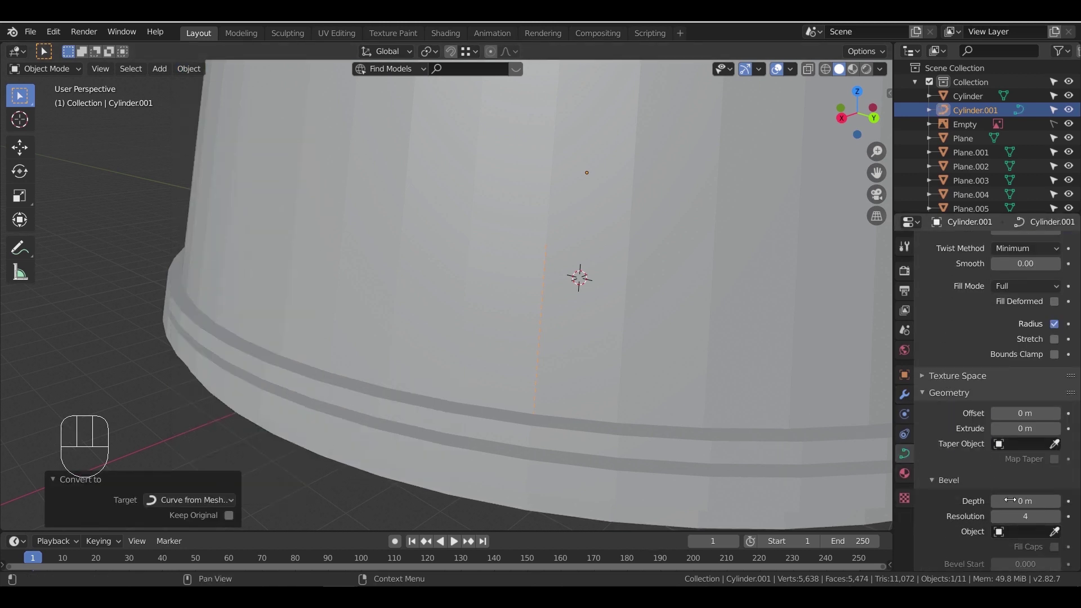
drag(1025, 501, 1035, 501)
middle_drag(695, 366, 586, 375)
scroll(565, 353, up, 5)
click(998, 516)
click(998, 516)
click(998, 516)
click(998, 516)
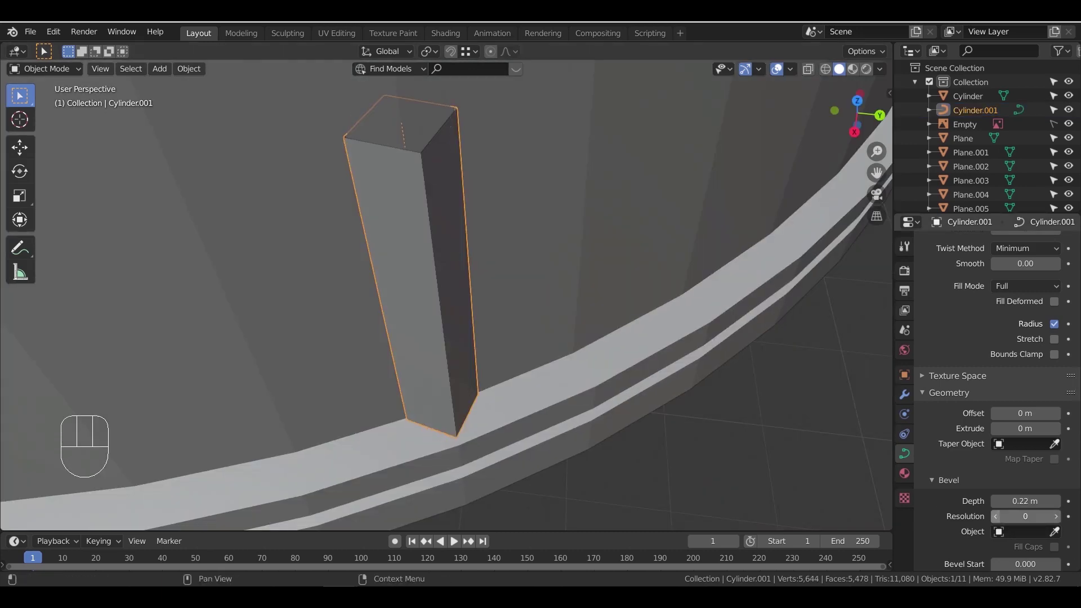
Reshape the post's curve geometry with an offset of 0.3 m, an extrude of 0.14 m and a bevel depth of 0.22 m
drag(1028, 414, 1036, 414)
text(0)
key(Return)
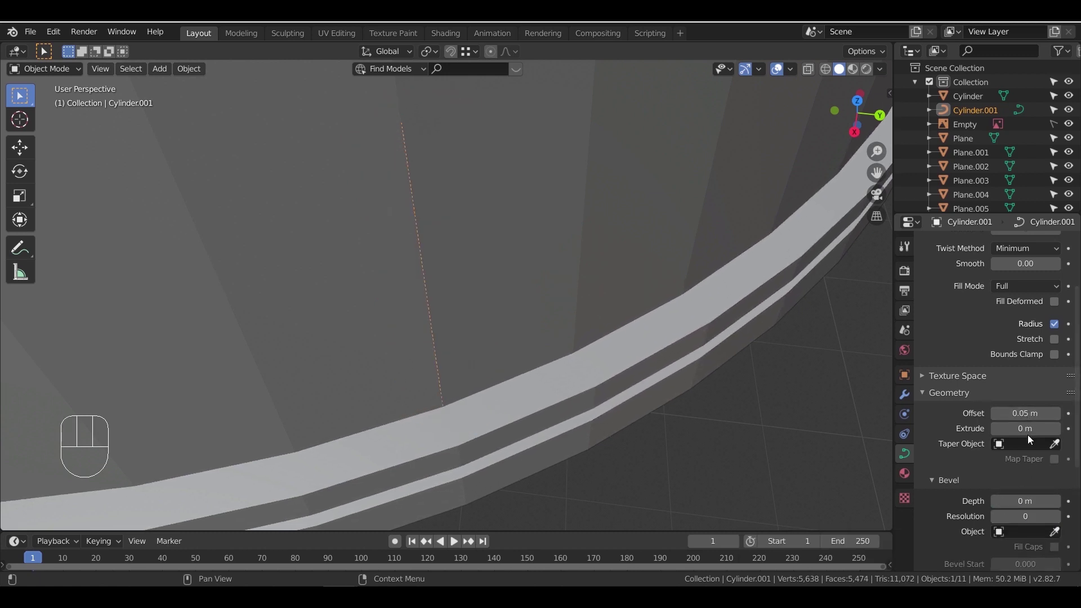
drag(1019, 427, 1038, 429)
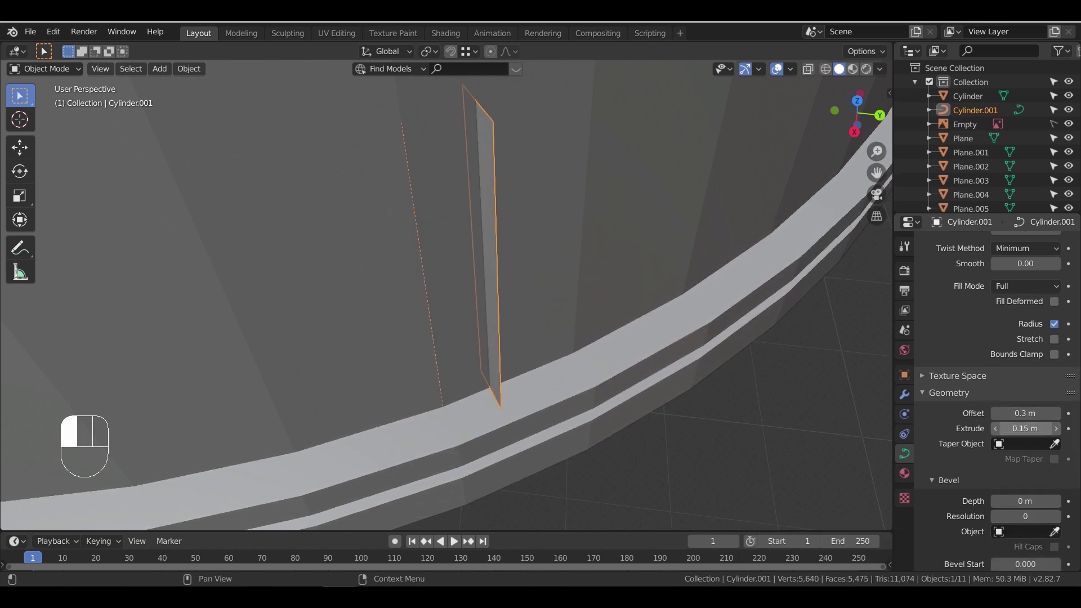
drag(1024, 501, 1039, 501)
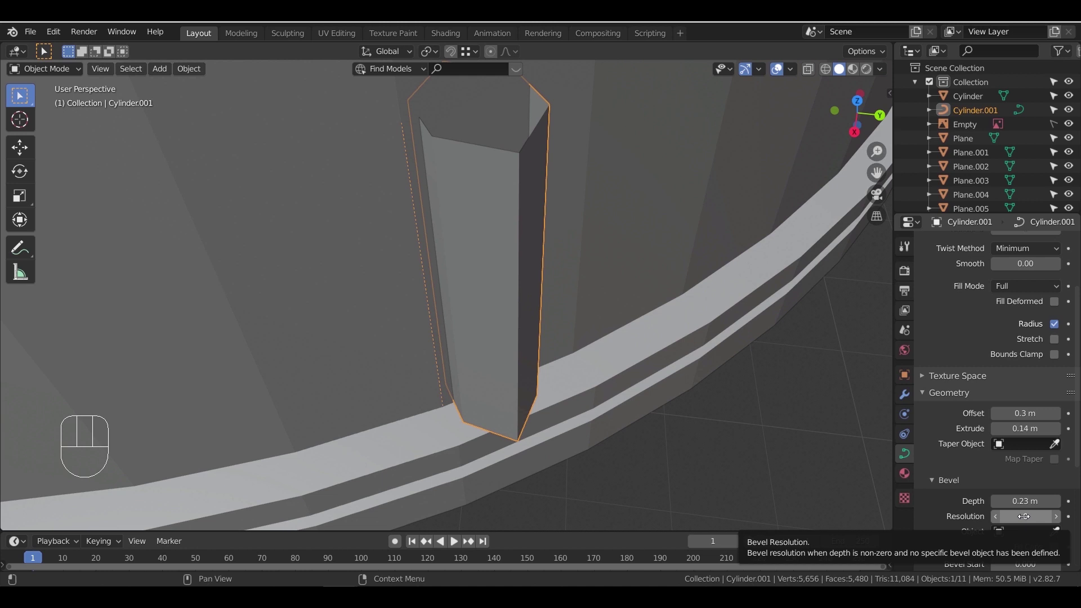
drag(1024, 502, 1023, 501)
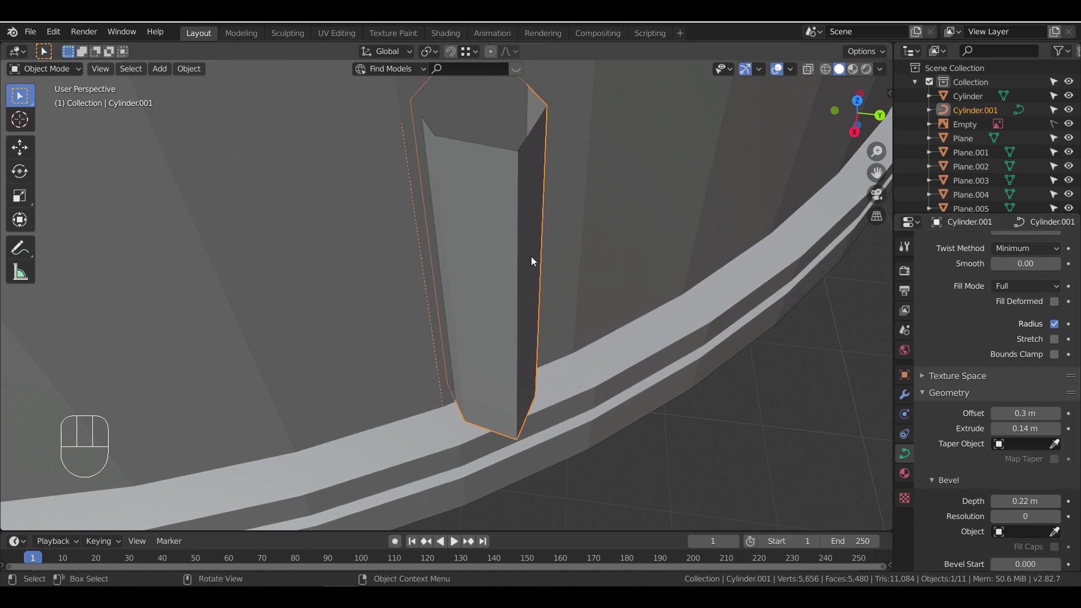
Convert the post curve to a mesh and dissolve its two protruding vertical corner edges to leave a rectangular profile
click(187, 70)
mouse_move(268, 441)
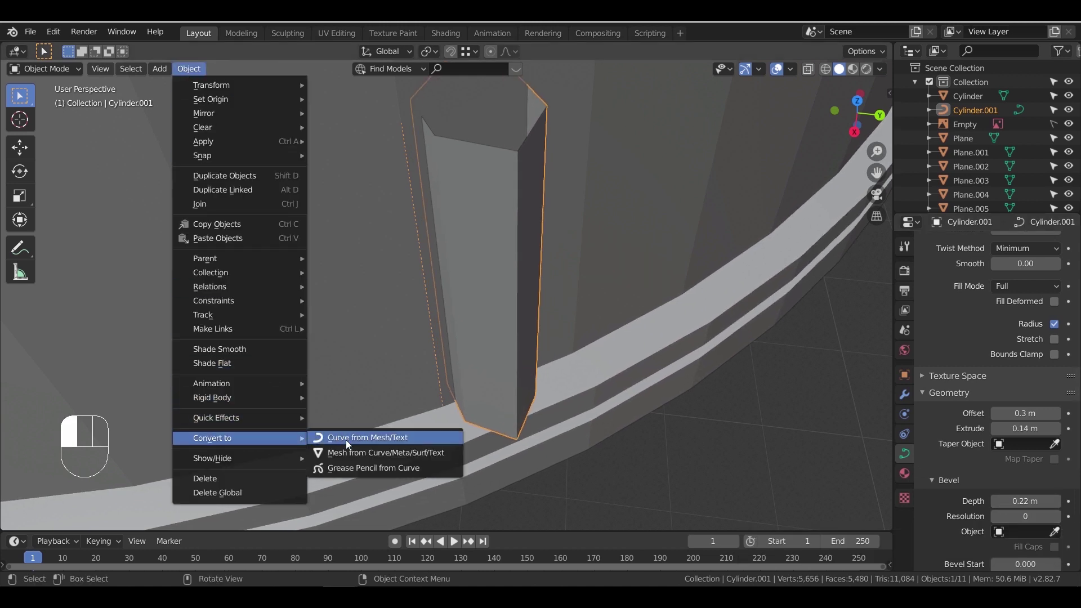
click(360, 450)
key(Tab)
click(517, 196)
key(z)
key(x)
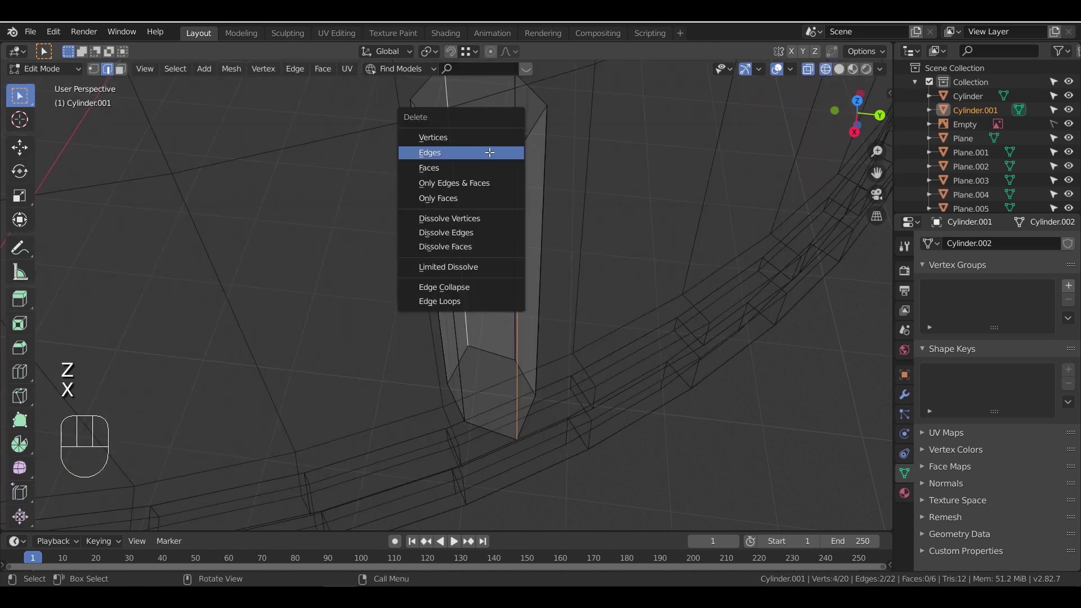
key(ctrl+x)
key(z)
mouse_move(502, 208)
middle_down()
mouse_move(545, 197)
mouse_move(533, 227)
mouse_move(509, 210)
middle_up()
scroll(532, 230, down, 3)
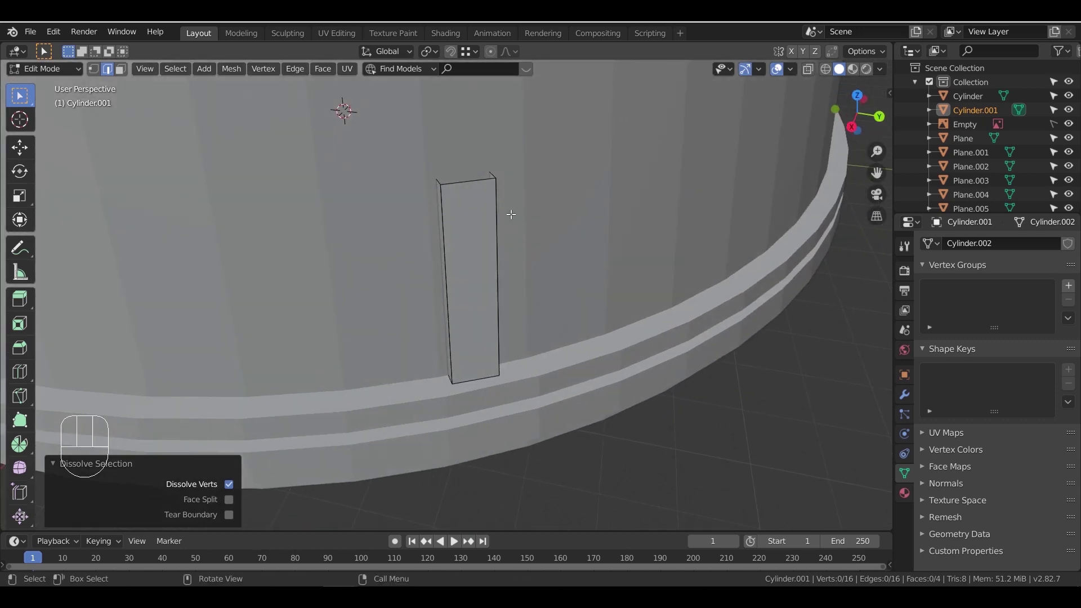
key(Tab)
middle_drag(482, 257, 529, 242)
key(s)
right_click(563, 278)
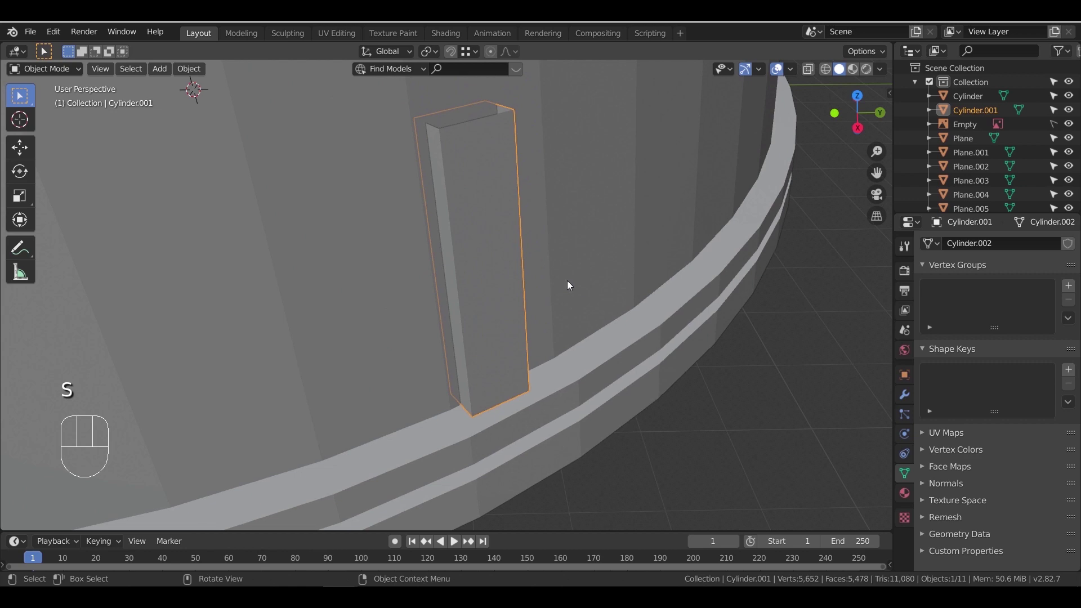
key(Tab)
Move one side of the post's vertices horizontally by about 0.09 m in top wireframe view, keeping Z locked
key(KP_7)
key(z)
shift+middle_drag(529, 320, 627, 377)
key(KP_7)
drag(524, 174, 672, 271)
shift+drag(549, 234, 590, 290)
shift+middle_drag(623, 281, 496, 286)
scroll(496, 286, up, 4)
key(g)
key(shift+z)
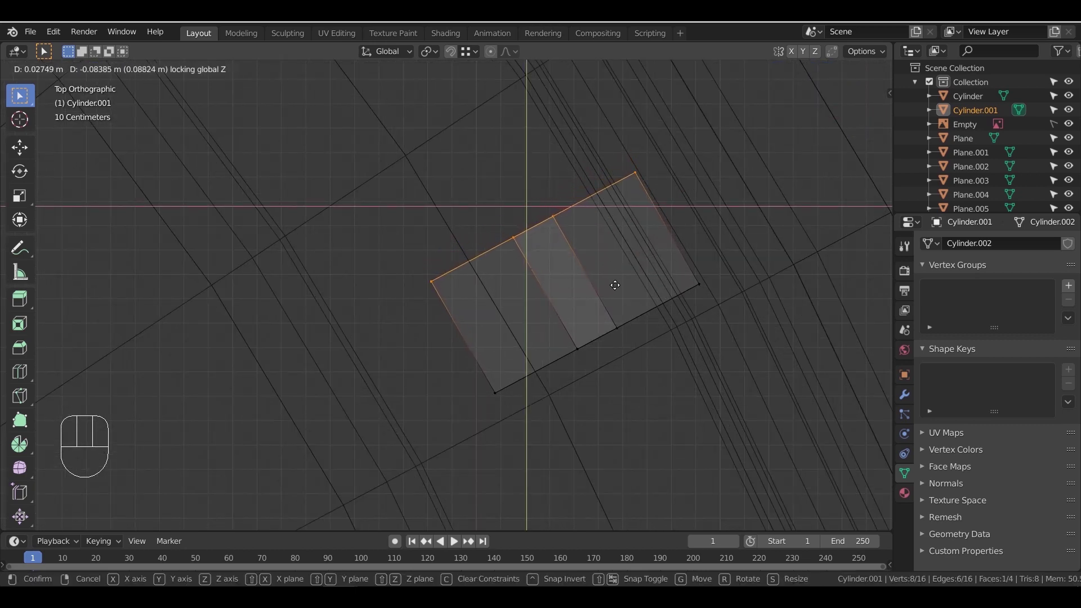
click(615, 285)
Return to the solid object view and set the post's origin to its geometry
mouse_move(615, 284)
middle_down()
mouse_move(547, 237)
mouse_move(543, 244)
middle_up()
key(z)
scroll(569, 251, down, 4)
mouse_move(572, 315)
middle_down()
mouse_move(552, 361)
mouse_move(476, 372)
mouse_move(500, 400)
middle_up()
key(Tab)
scroll(528, 369, up, 3)
click(190, 69)
mouse_move(211, 101)
click(349, 112)
Scale the post in X and Y only and rotate it 1.85° in the view to follow the wall
key(s)
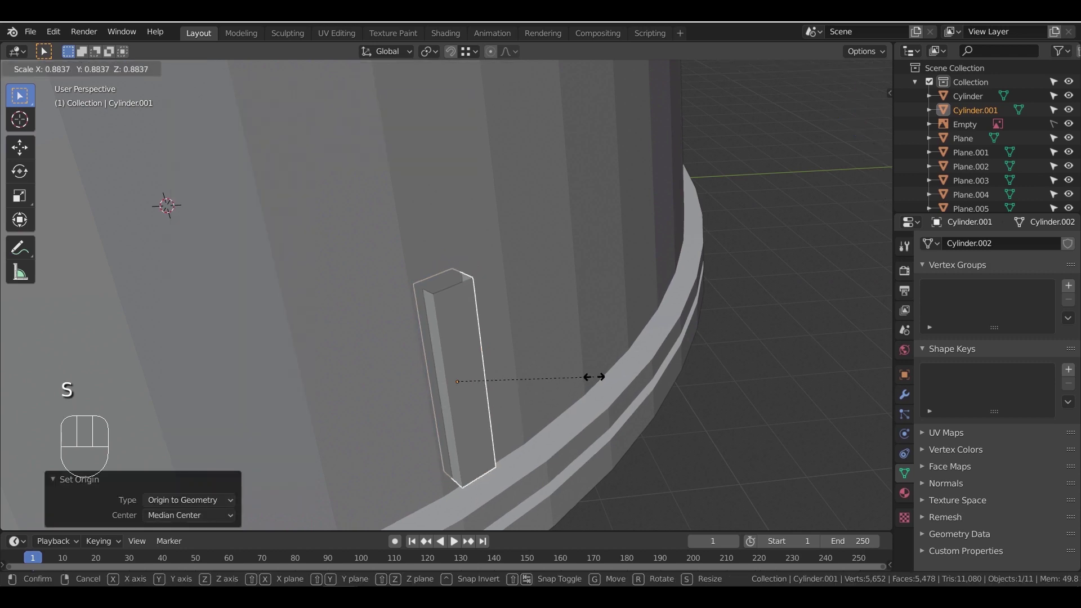
right_click(596, 379)
middle_drag(591, 372, 408, 332)
key(s)
key(shift+z)
click(565, 389)
middle_drag(481, 361, 594, 404)
key(r)
click(521, 370)
scroll(488, 359, down, 8)
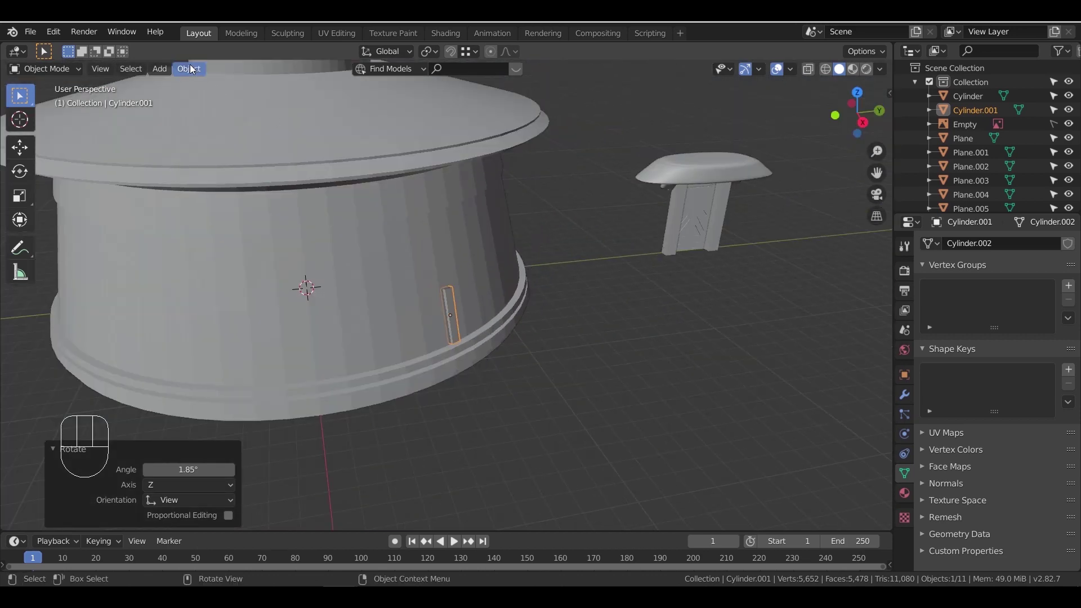
click(188, 68)
mouse_move(214, 98)
click(386, 116)
scroll(443, 333, up, 8)
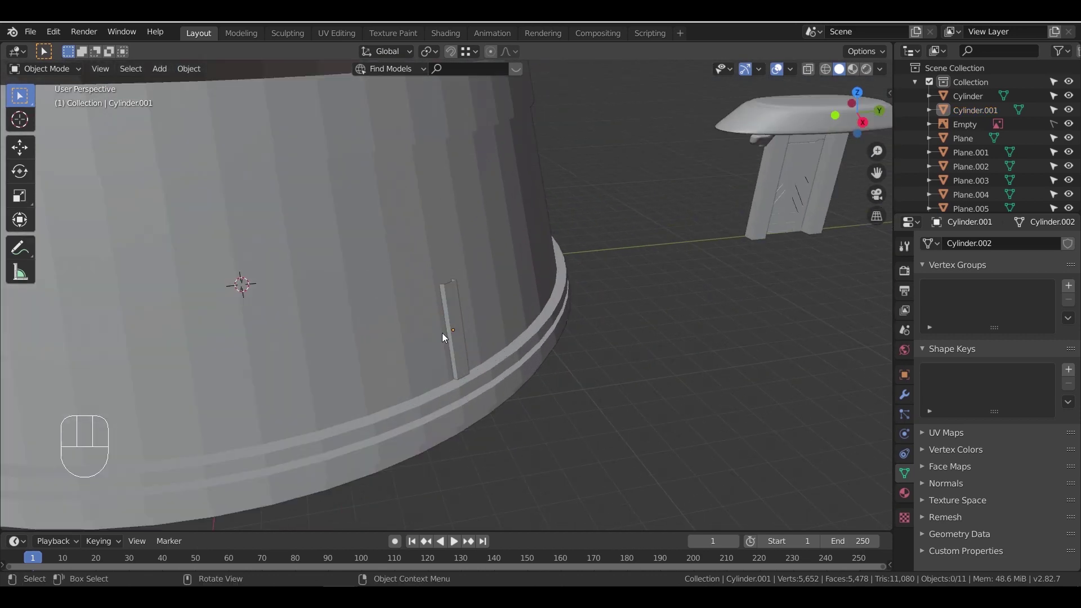
Close the post's open top and bottom ends with faces by bridging their opposite edges
click(461, 282)
middle_drag(460, 283, 462, 326)
key(Tab)
drag(440, 266, 452, 274)
key(z)
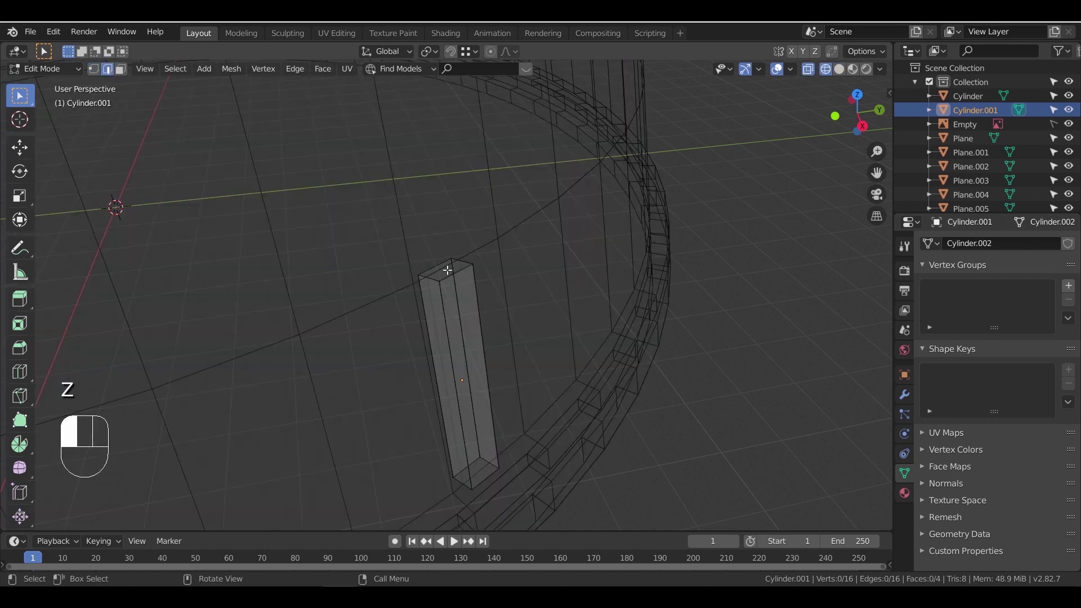
right_click(462, 287)
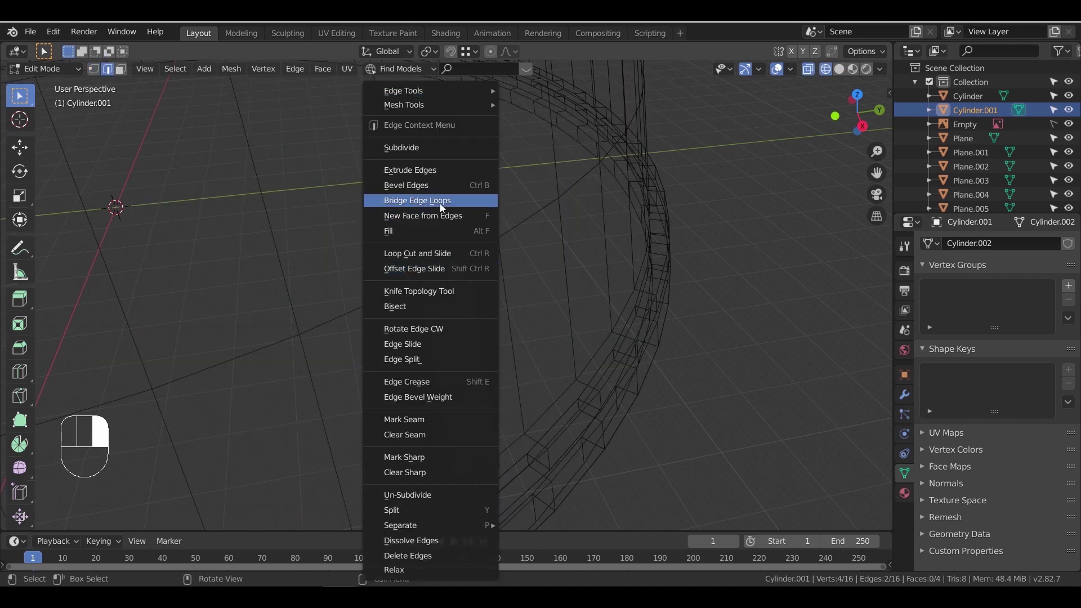
click(442, 205)
key(ctrl+z)
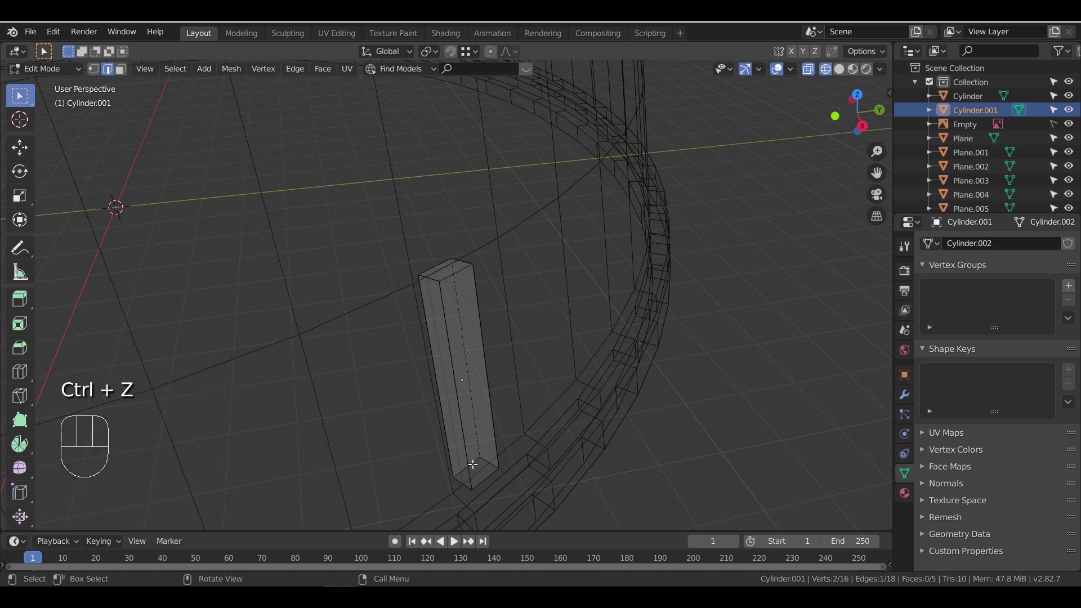
right_click(491, 485)
click(471, 211)
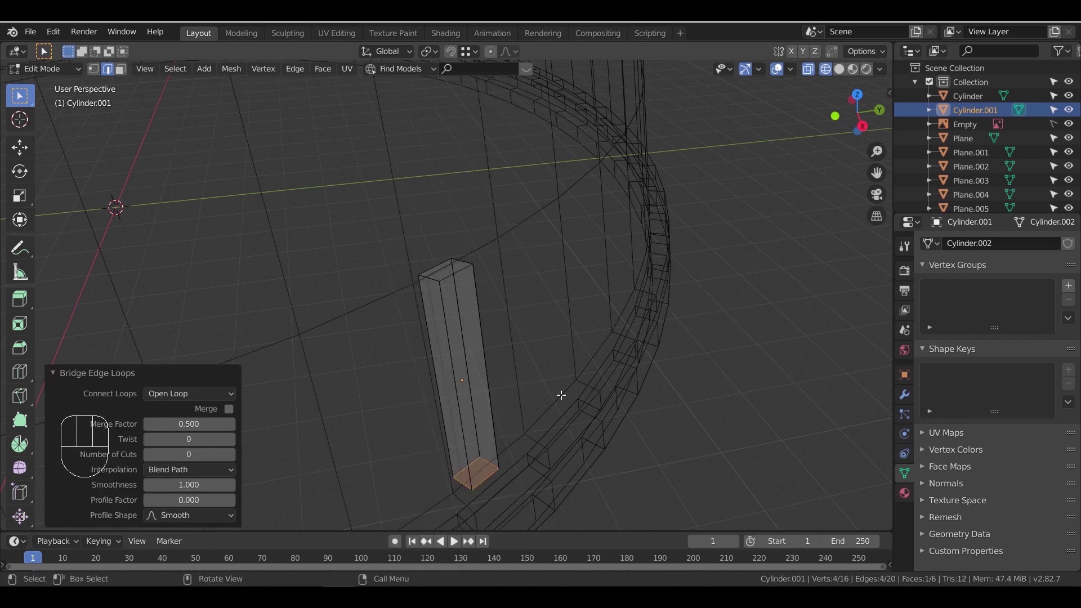
key(Tab)
key(z)
Set the post's origin to the 3D cursor at the building's centre
scroll(517, 343, down, 5)
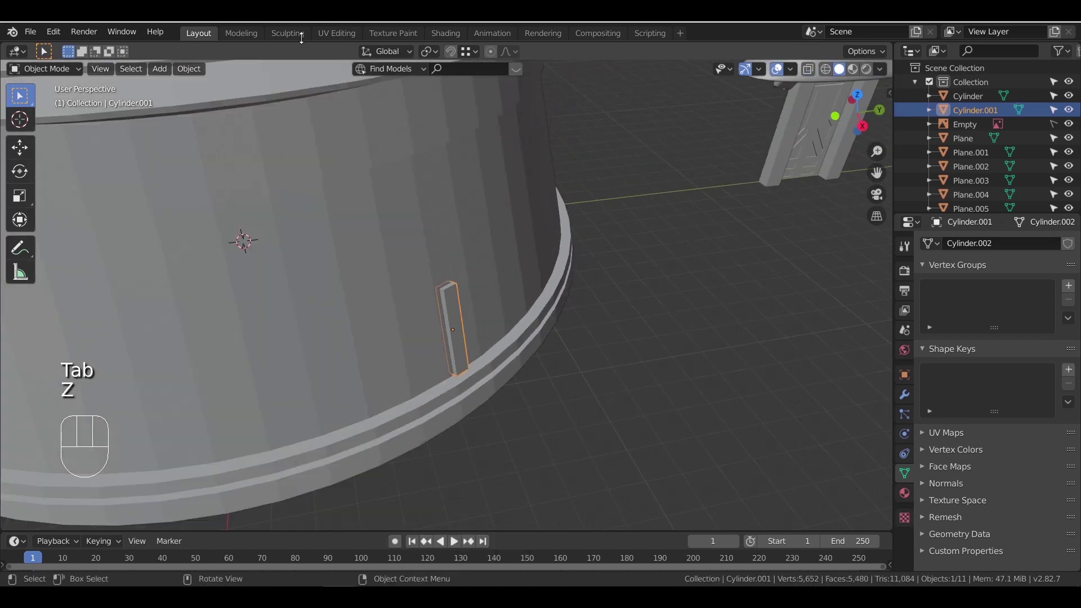
click(197, 72)
mouse_move(271, 100)
click(392, 127)
scroll(492, 316, down, 4)
mouse_move(492, 316)
middle_down()
mouse_move(474, 340)
mouse_move(478, 331)
middle_up()
Duplicate the post and rotate the copy 2.84° around the global Z axis
key(shift+d)
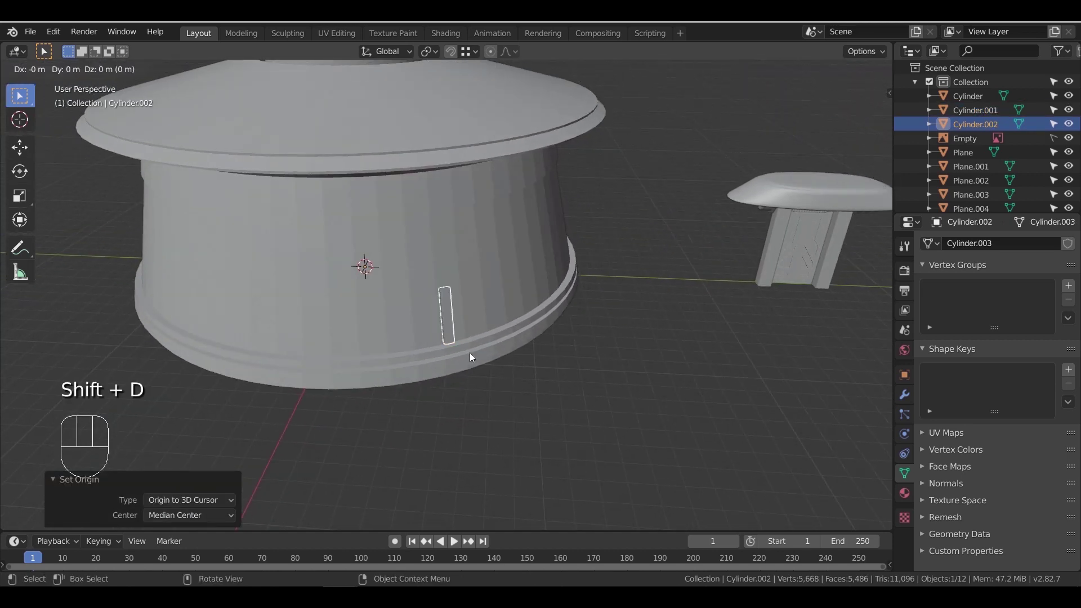
key(r)
key(z)
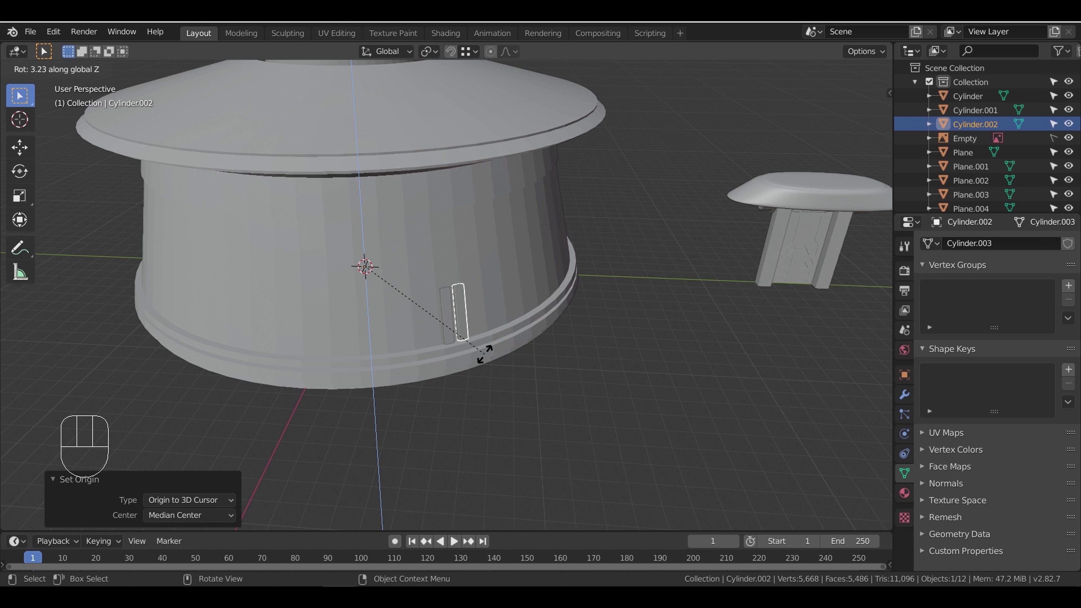
click(483, 353)
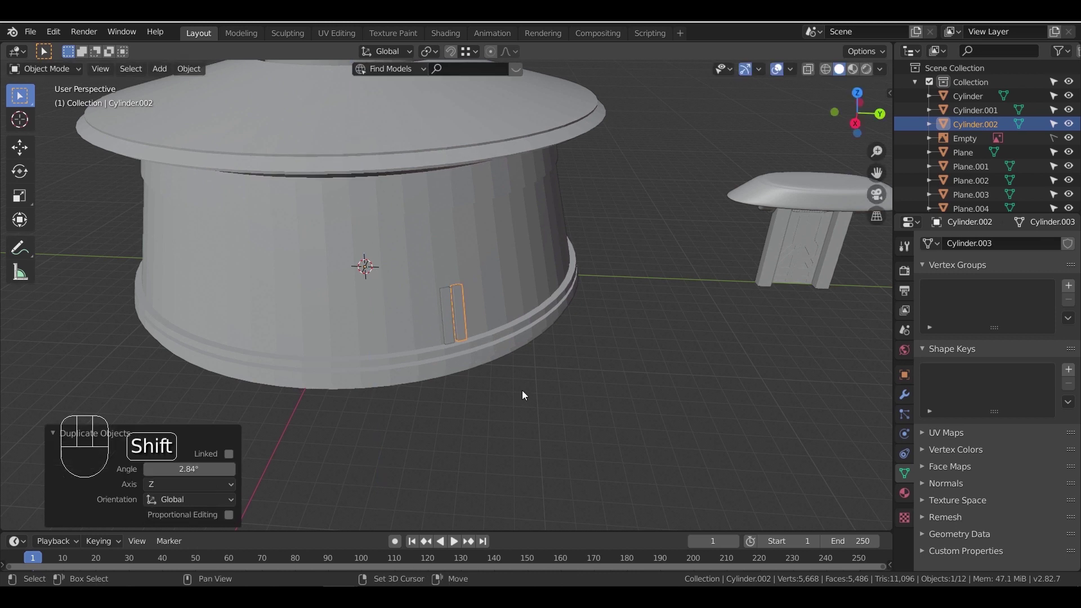
Repeat the 2.84° rotated duplication of the post around global Z until the copies form a full ring around the building's lower wall
key(shift+r)
key(shift+r)
key(shift+r)
key(shift+r)
key(shift+r)
key(shift+r)
key(shift+r)
key(shift+r)
key(shift+r)
key(shift+r)
key(shift+r)
key(shift+r)
key(shift+r)
key(shift+r)
key(shift+r)
key(shift+r)
key(shift+r)
key(shift+r)
key(shift+r)
key(shift+r)
key(shift+r)
key(shift+r)
key(shift+r)
key(shift+r)
key(shift+r)
key(shift+r)
key(shift+r)
key(shift+r)
key(shift+r)
key(shift+r)
key(shift+r)
key(shift+r)
key(shift+r)
key(shift+r)
key(shift+r)
key(shift+r)
key(shift+r)
key(shift+r)
key(shift+r)
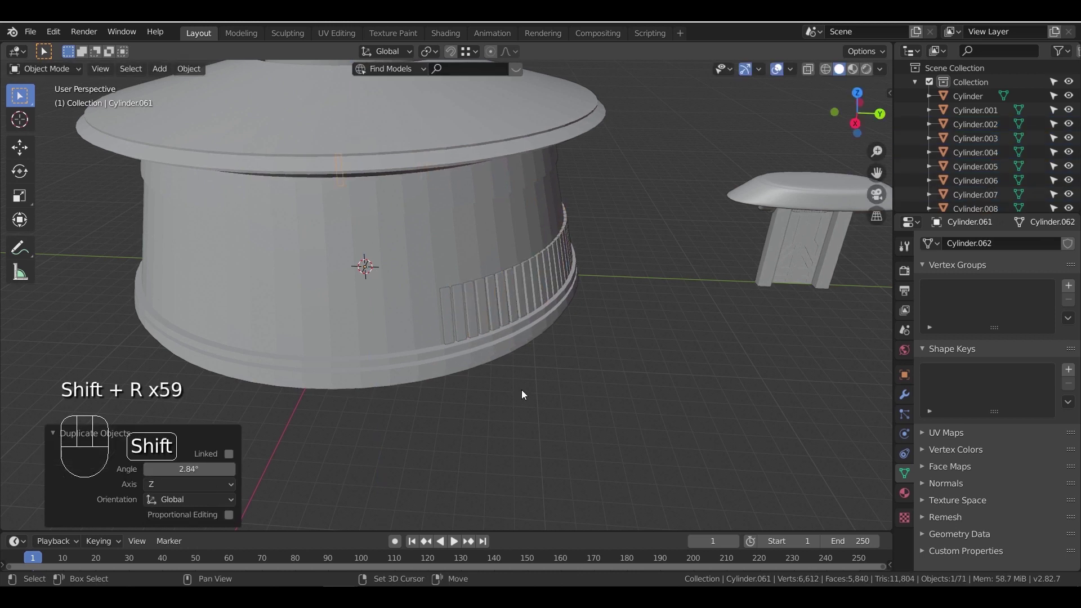
key(shift+r)
key(shift+r)
key(shift+r)
key(shift+r)
key(shift+r)
key(shift+r)
key(shift+r)
key(shift+r)
key(shift+r)
key(shift+r)
key(shift+r)
key(shift+r)
key(shift+r)
key(shift+r)
key(shift+r)
key(shift+r)
key(shift+r)
key(shift+r)
key(shift+r)
key(shift+r)
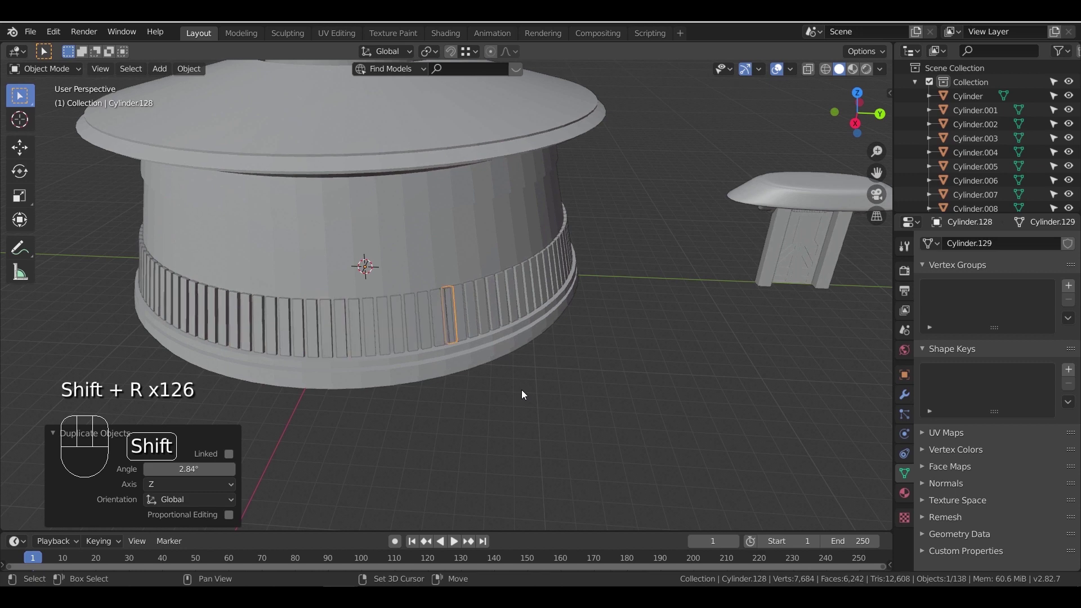
Delete the surplus last slat duplicate from the building's lower ring
key(x)
click(519, 386)
middle_drag(518, 387, 442, 361)
scroll(442, 361, up, 4)
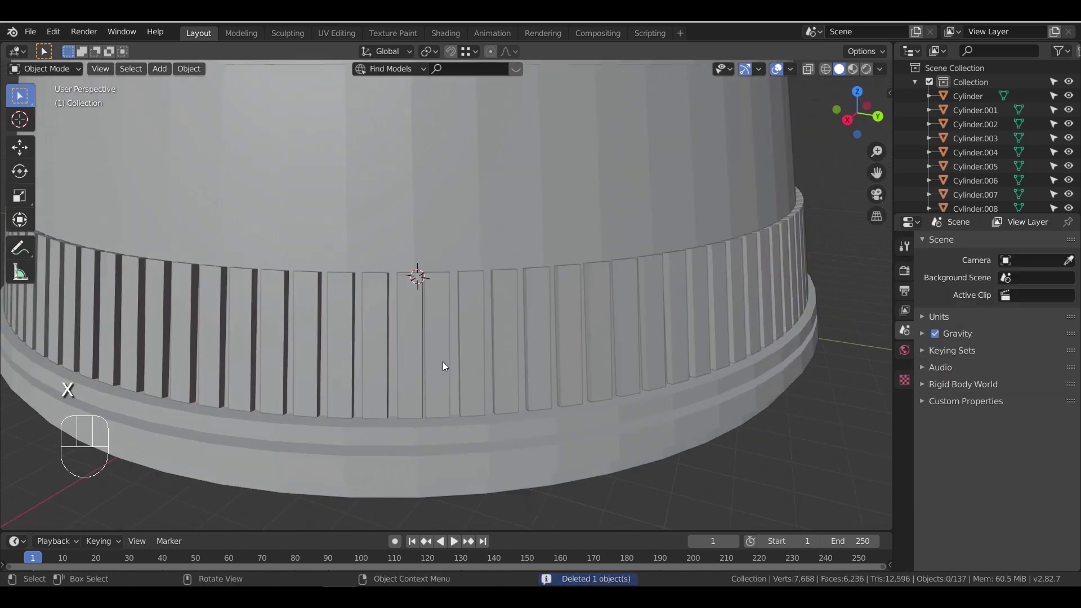
Select all lower-ring slats from Cylinder.001 to Cylinder.127 and rotate them about 96° around the Z axis
click(435, 352)
scroll(971, 147, down, 20)
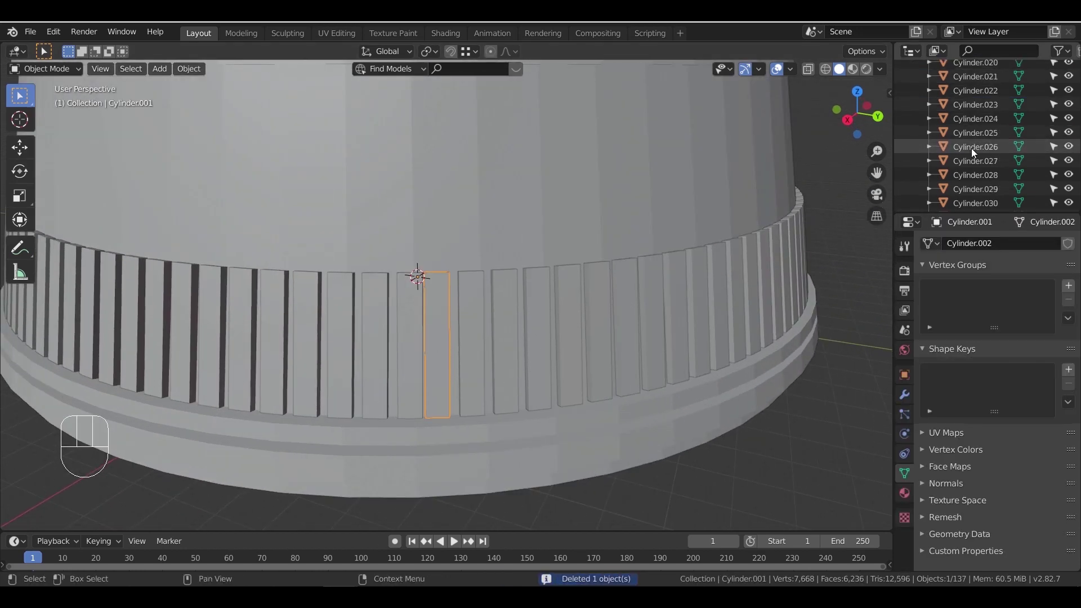
scroll(971, 149, down, 20)
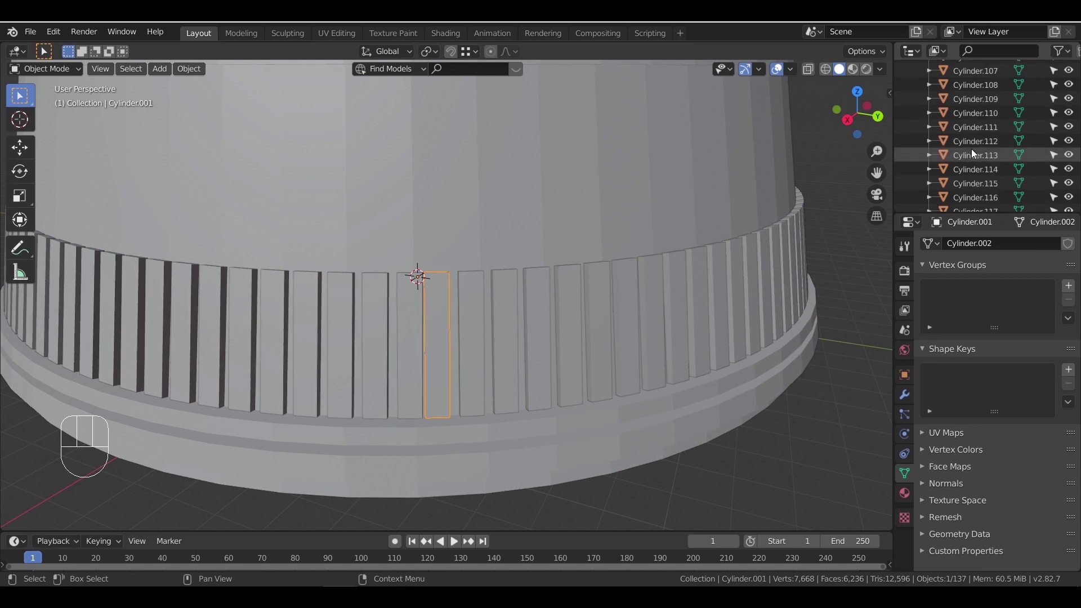
scroll(971, 150, up, 1)
shift+click(965, 138)
scroll(426, 352, down, 5)
scroll(420, 362, up, 2)
key(r)
key(z)
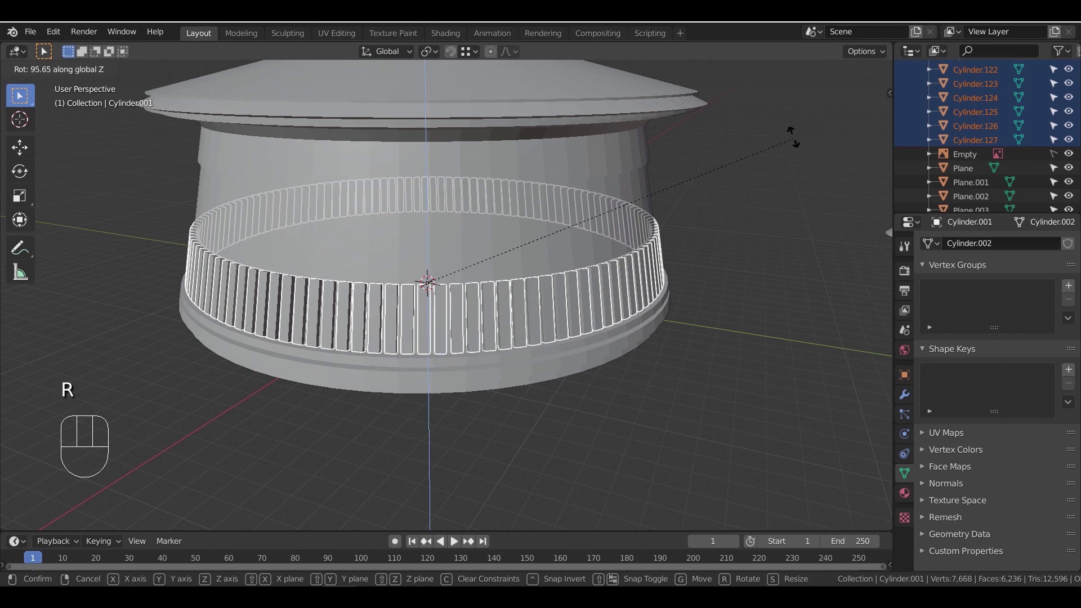
click(793, 145)
Join the slats into one object and duplicate the ring 5.61 m upward along Z beneath the main roof
scroll(597, 343, down, 2)
mouse_move(536, 380)
middle_down()
mouse_move(546, 381)
mouse_move(535, 399)
middle_up()
key(ctrl+j)
key(shift+d)
click(540, 319)
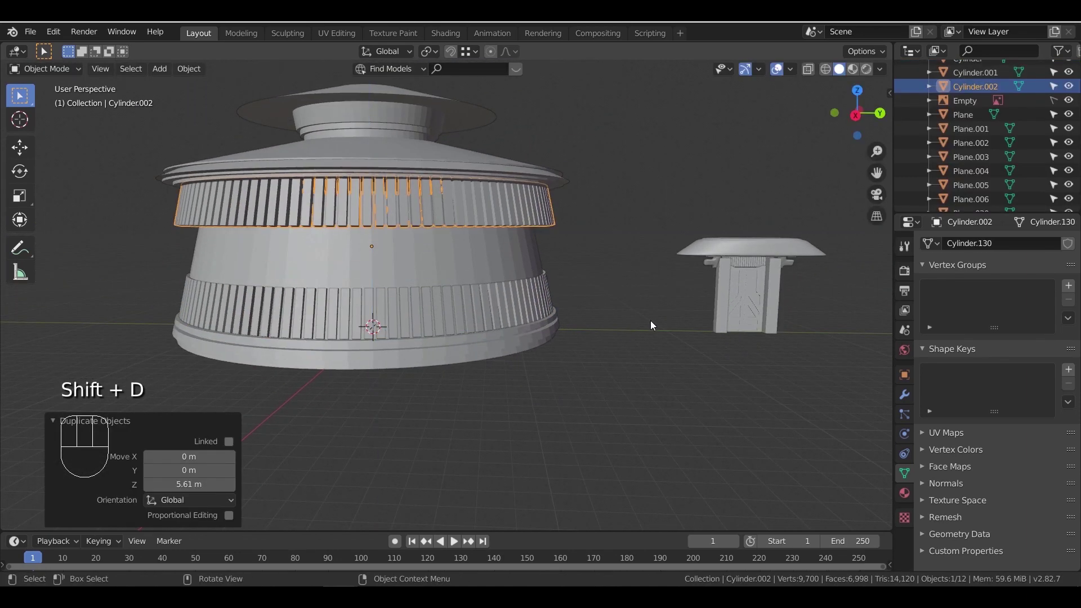
Scale the duplicated slat ring uniformly to 0.894
key(s)
click(665, 302)
key(s)
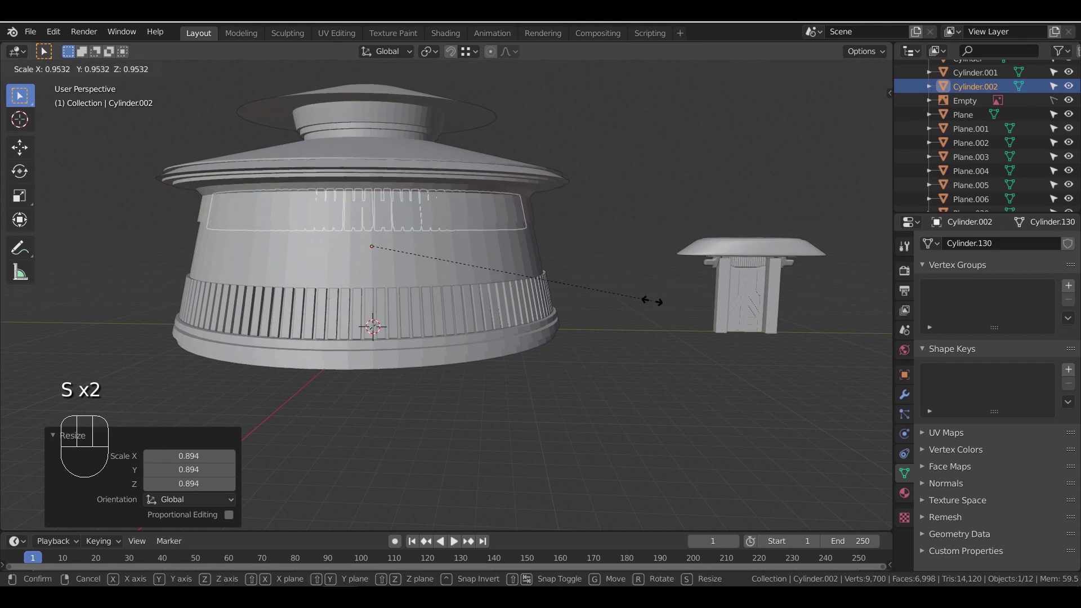
right_click(674, 300)
middle_drag(670, 304, 601, 386)
scroll(601, 389, up, 4)
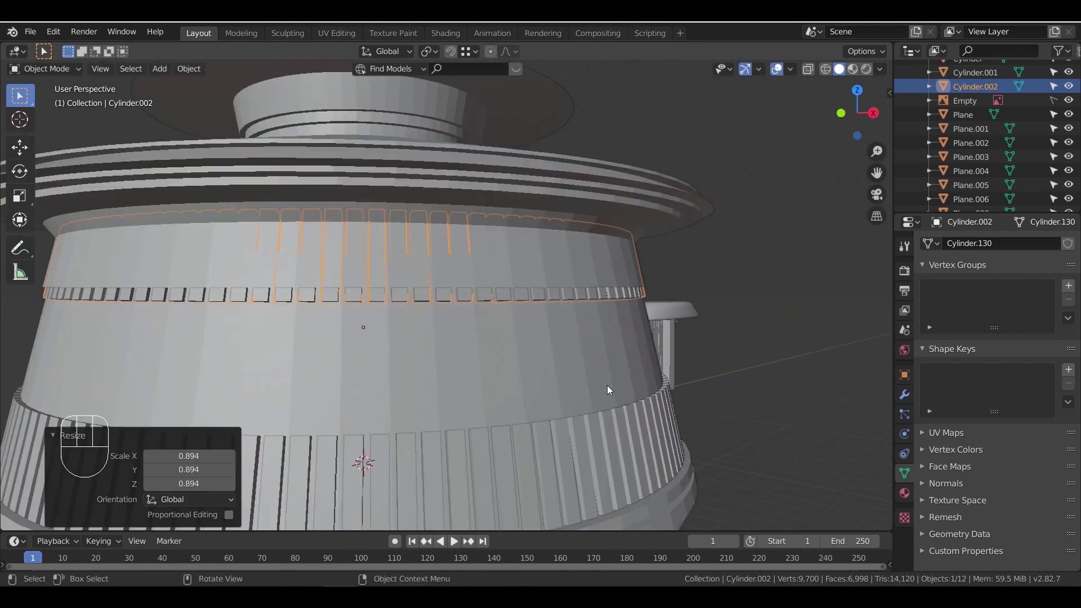
Scale the upper slat ring to 0.837 along Z and enlarge it uniformly by about 1.04
key(s)
key(z)
click(610, 387)
key(s)
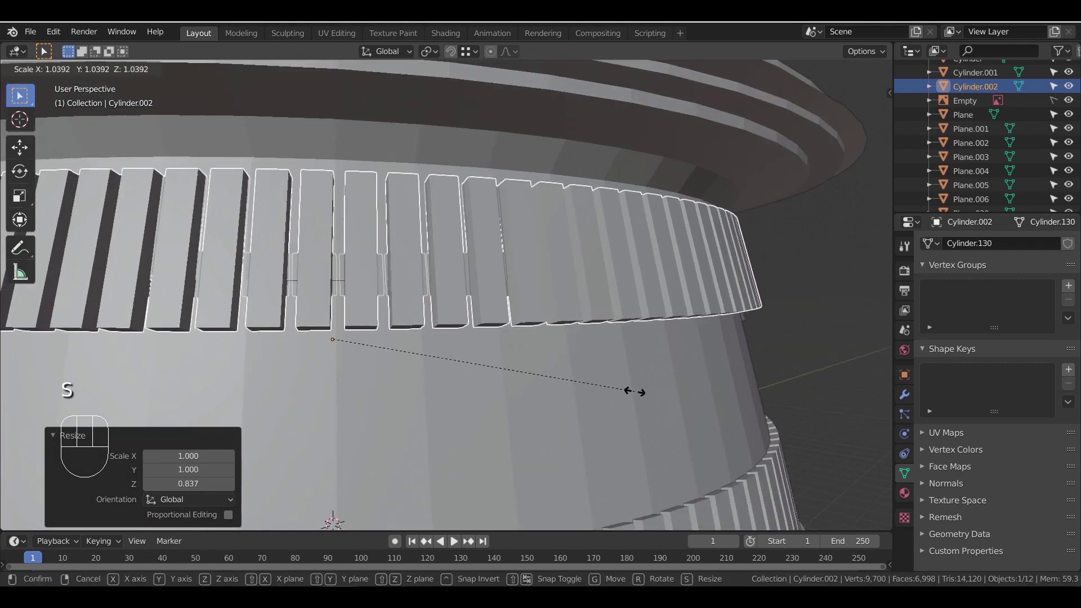
click(629, 391)
Raise the upper slat ring 0.693 m along Z and scale it uniformly to about 0.96 to fit the wall
key(g)
key(z)
click(637, 366)
key(s)
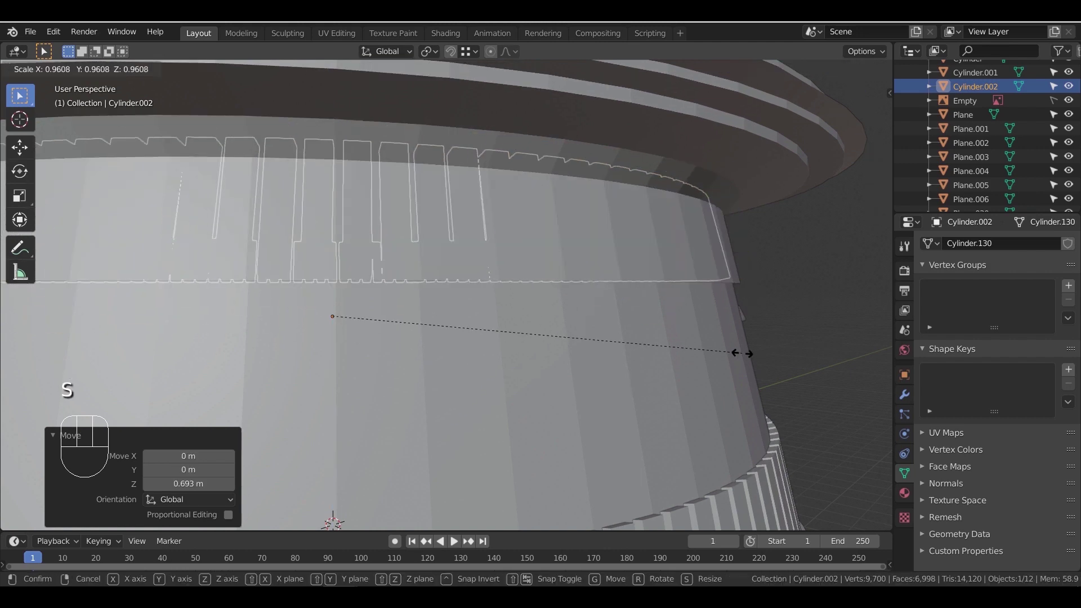
click(751, 354)
key(s)
key(z)
right_click(719, 350)
scroll(718, 351, up, 2)
middle_drag(718, 351, 668, 383)
key(s)
click(687, 378)
key(s)
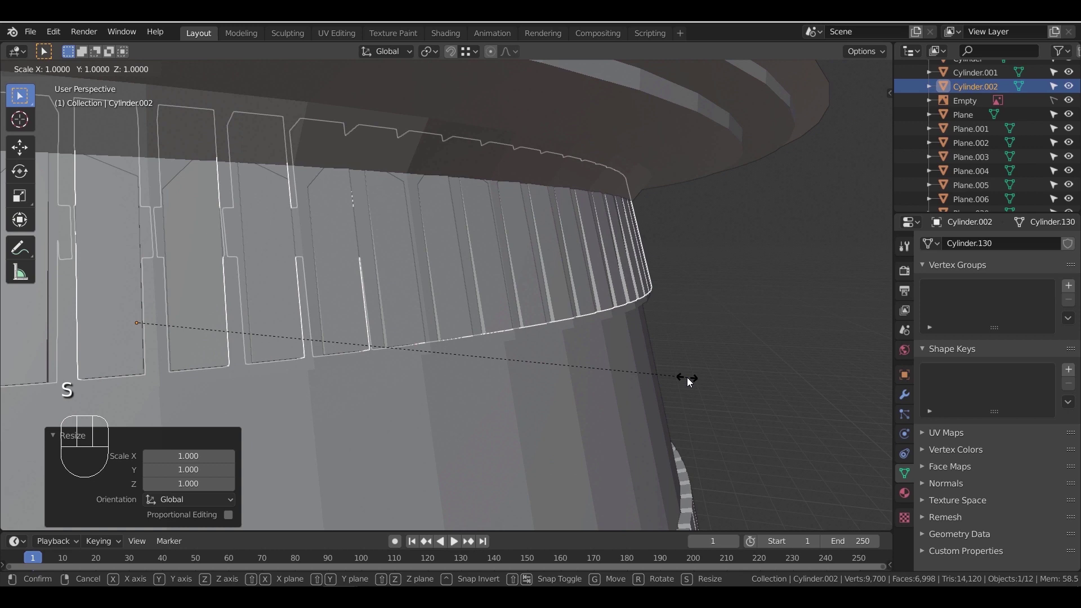
key(shift+z)
right_click(669, 371)
key(s)
key(z)
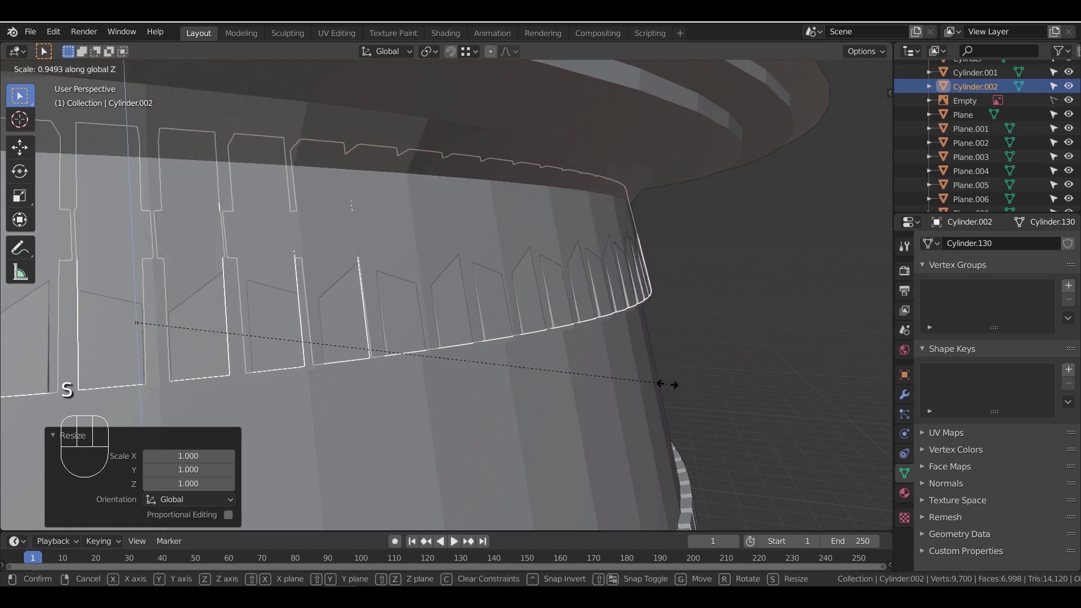
right_click(670, 382)
In Edit Mode, select the top vertices of all upper-ring slats and scale them slightly outward from the sloping wall
scroll(620, 370, down, 3)
key(KP_3)
middle_drag(427, 365, 594, 369)
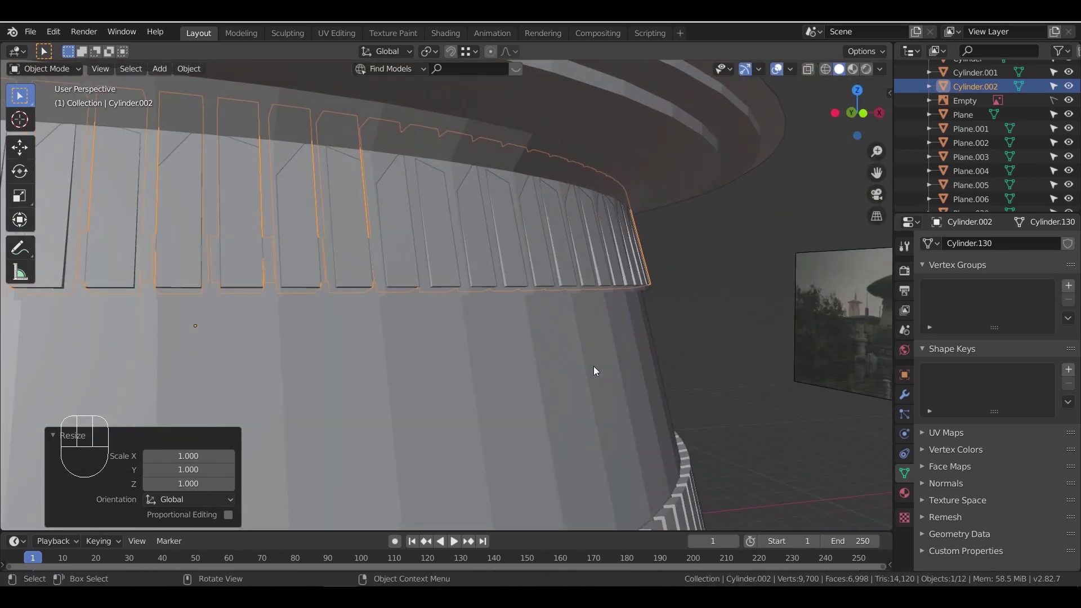
key(KP_3)
key(z)
key(Tab)
click(94, 69)
scroll(163, 148, down, 3)
drag(167, 153, 655, 258)
middle_drag(432, 275, 540, 292)
scroll(598, 294, up, 5)
key(z)
key(s)
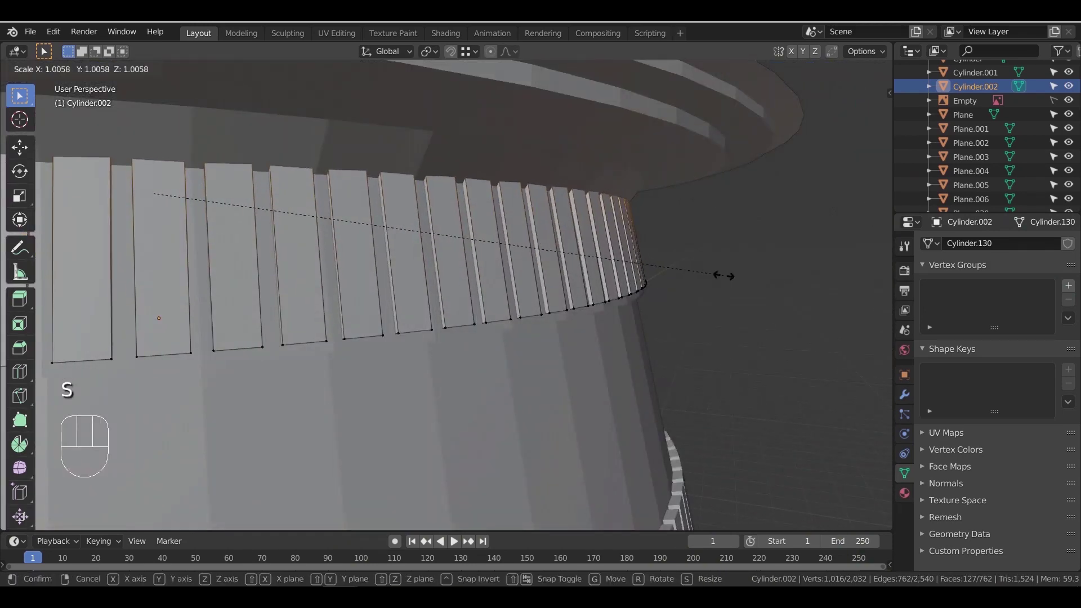
click(722, 276)
Return to Object Mode and adjust the upper ring's height and vertical position with a scale and a move along Z
key(Tab)
key(s)
key(z)
click(614, 285)
key(g)
key(z)
click(613, 282)
Scale the upper ring's top vertices further outward so the slats stand clear of the wall, and deselect the ring in Object Mode
key(Tab)
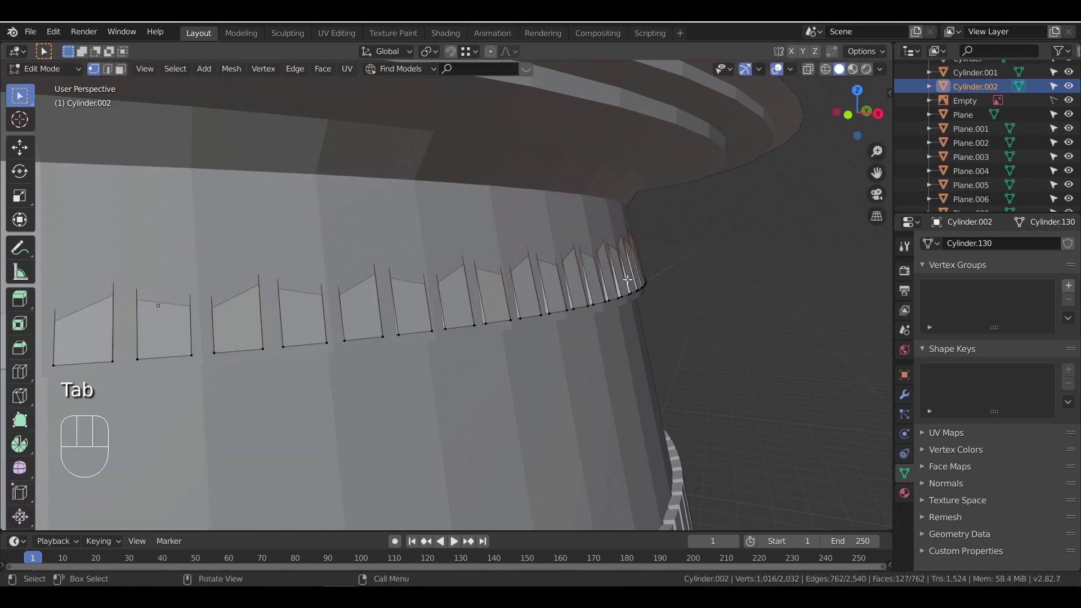
key(s)
click(711, 281)
key(Tab)
scroll(624, 324, down, 7)
middle_drag(624, 324, 588, 320)
click(589, 319)
scroll(549, 359, up, 3)
shift+middle_drag(548, 360, 613, 254)
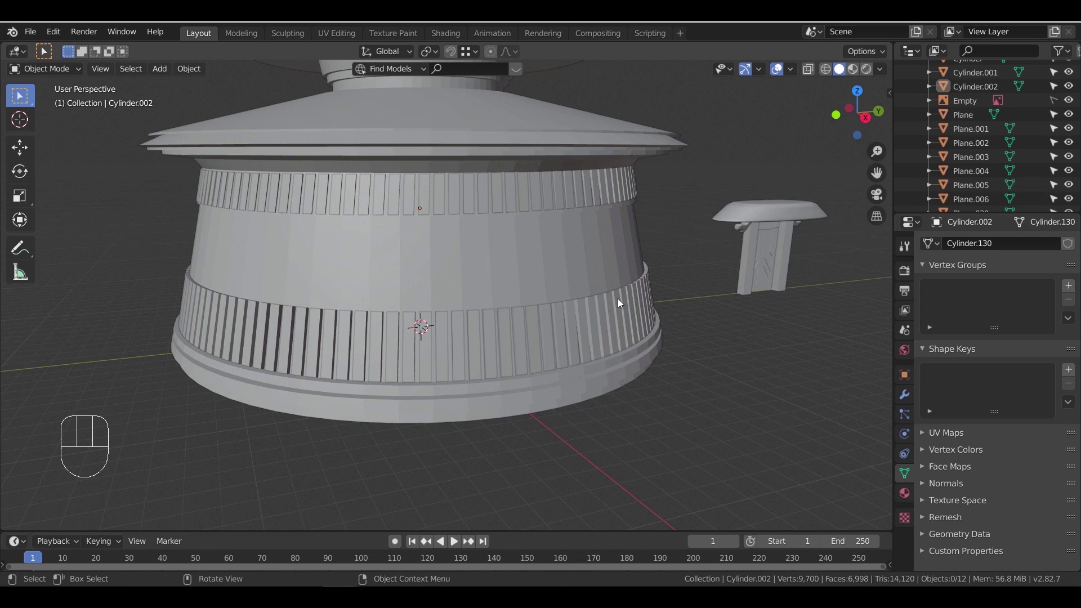
Select all parts of the separate doorway with its canopy and set their origins to geometry
scroll(617, 298, down, 7)
middle_drag(447, 365, 437, 383)
scroll(439, 382, up, 3)
middle_drag(624, 339, 555, 326)
drag(763, 248, 650, 365)
middle_drag(653, 365, 682, 407)
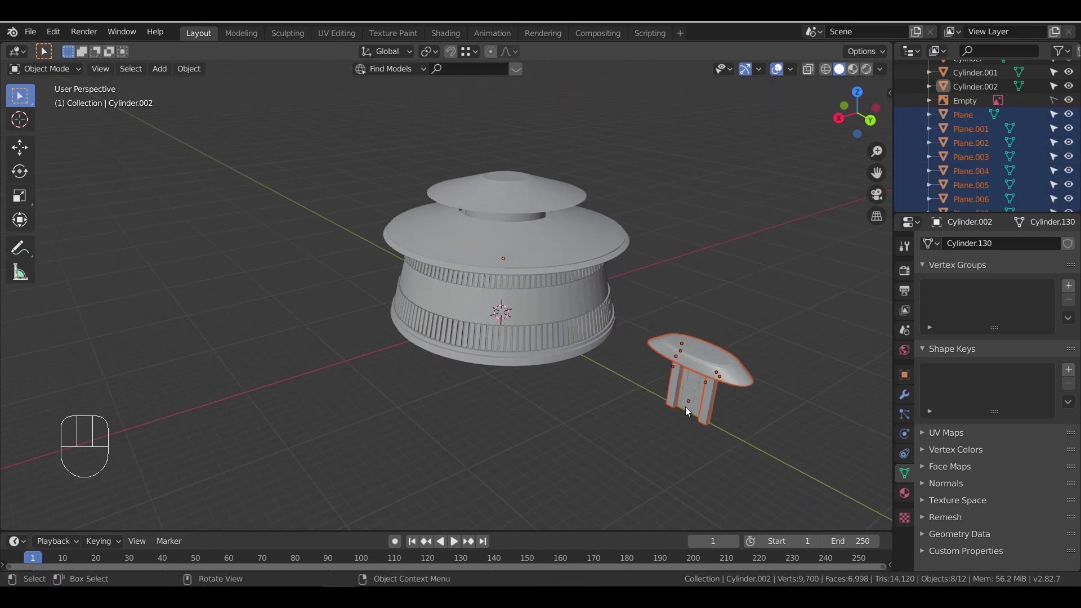
middle_drag(687, 407, 690, 369)
shift+middle_drag(690, 370, 540, 416)
scroll(647, 402, up, 4)
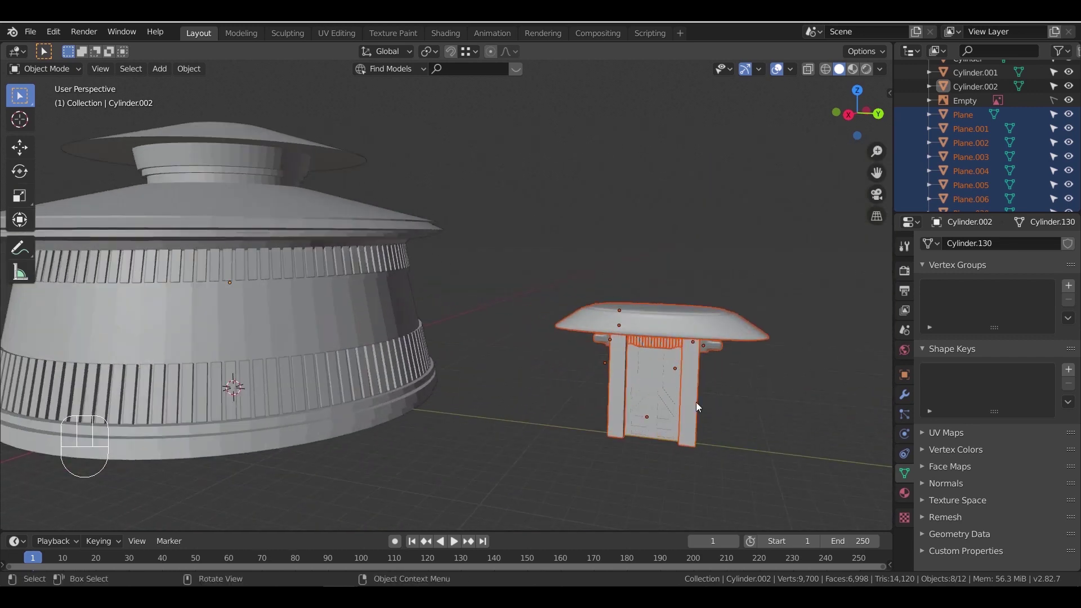
shift+middle_drag(674, 396, 535, 332)
click(188, 68)
mouse_move(214, 97)
click(369, 109)
Move the doorway assembly horizontally by 11.9 m in X and -25.3 m in Y to the building's front
middle_drag(490, 208, 617, 281)
key(g)
key(shift+z)
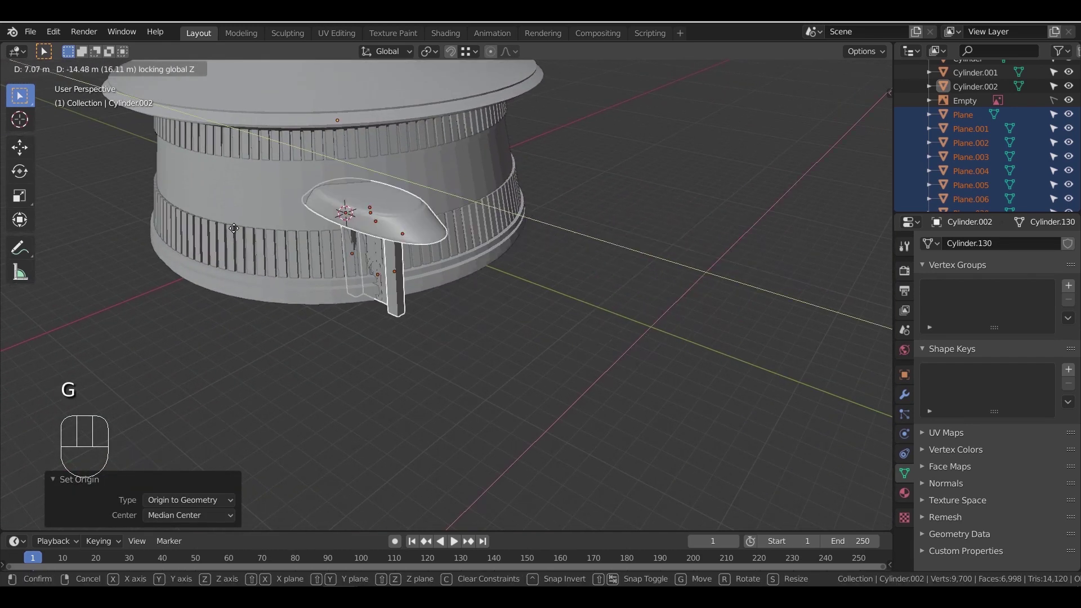
click(224, 248)
key(KP_Decimal)
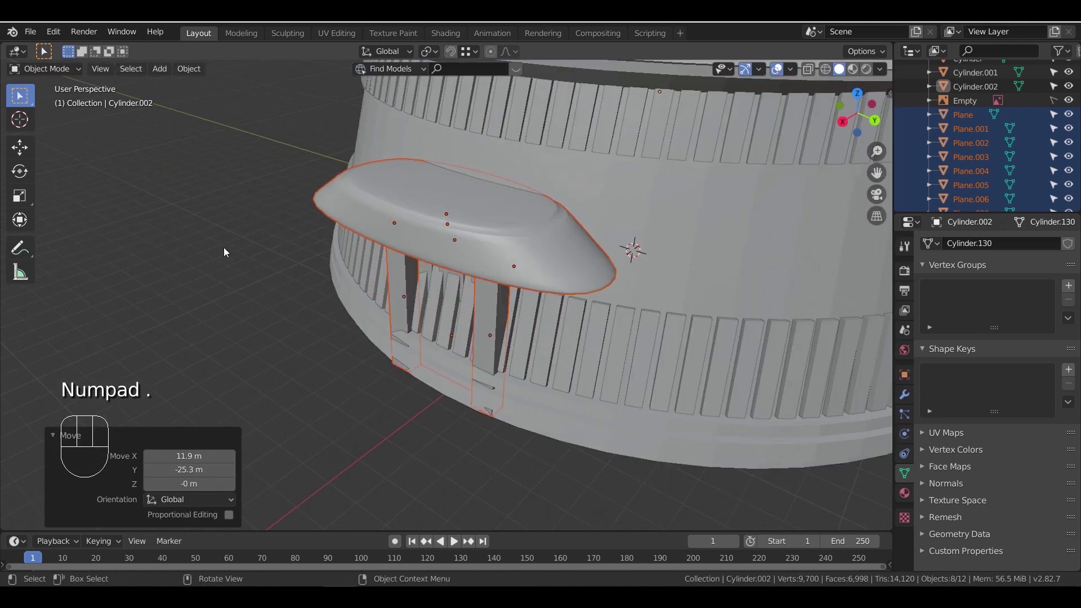
In the right orthographic view, make the reference image selectable and move it 18.4 m along Y away from the building
key(KP_3)
scroll(352, 238, down, 7)
click(637, 340)
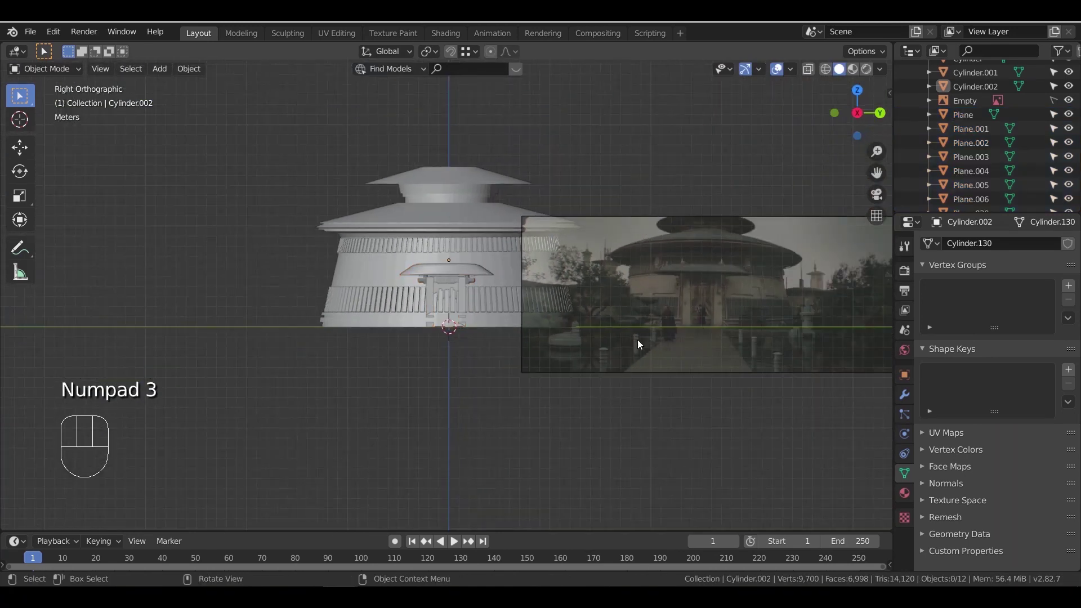
scroll(1030, 191, down, 1)
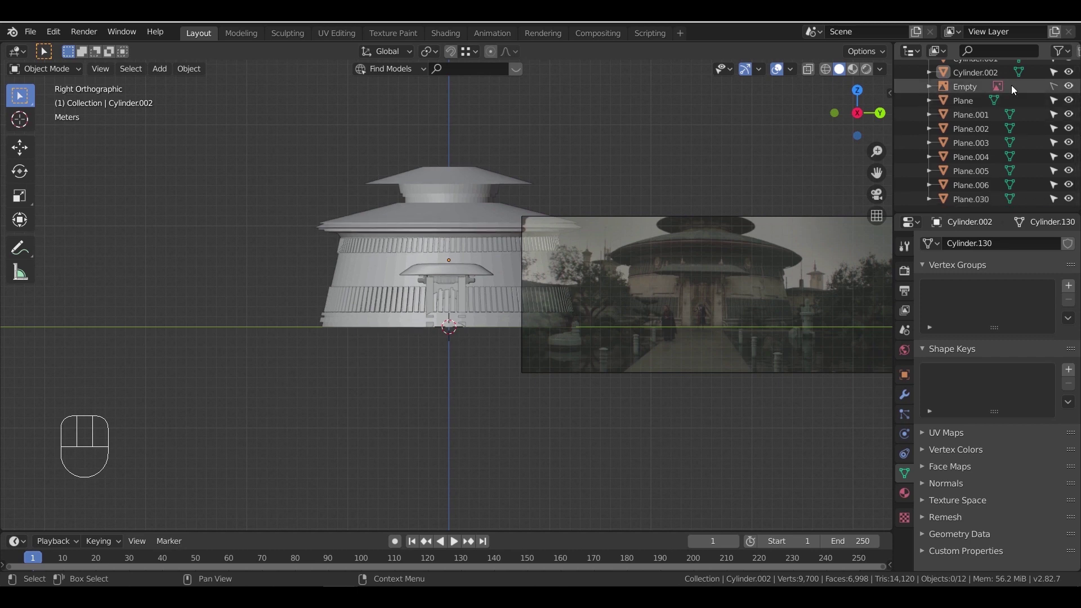
click(1053, 86)
click(695, 334)
key(g)
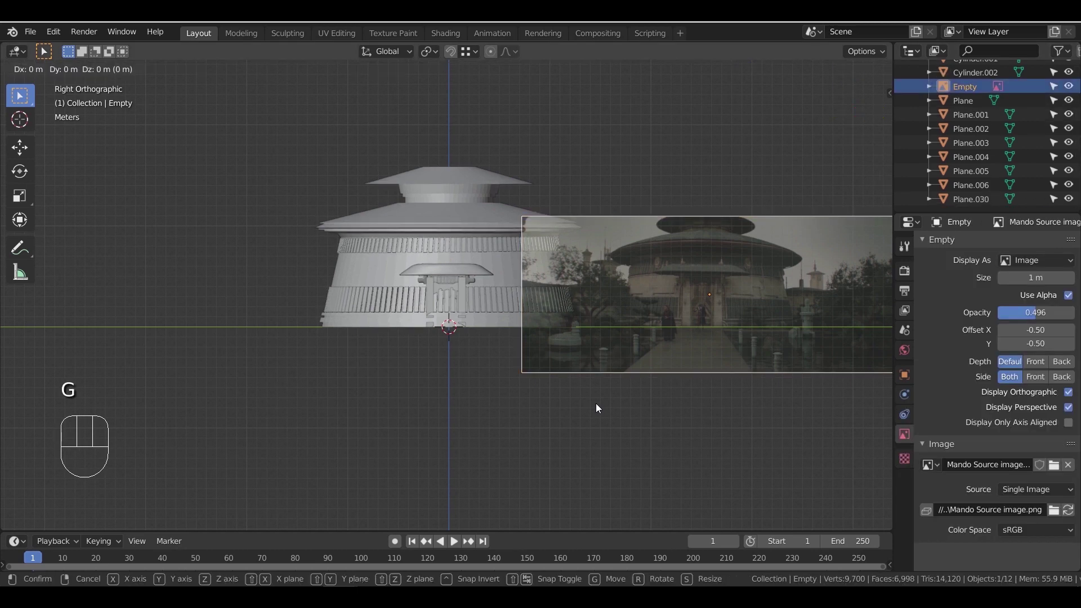
click(772, 403)
scroll(482, 321, up, 7)
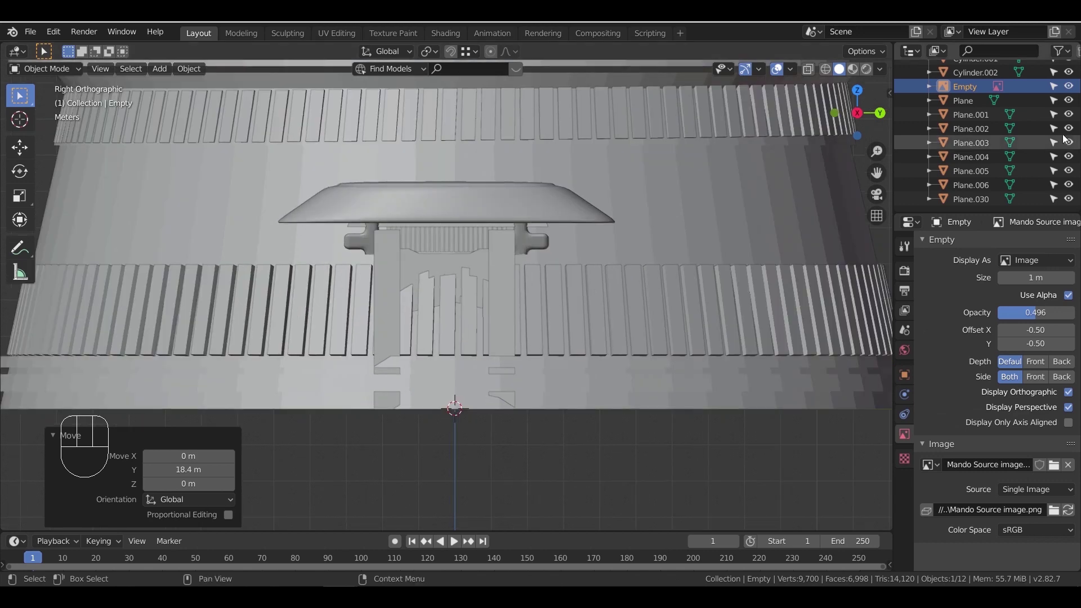
click(980, 115)
shift+click(970, 199)
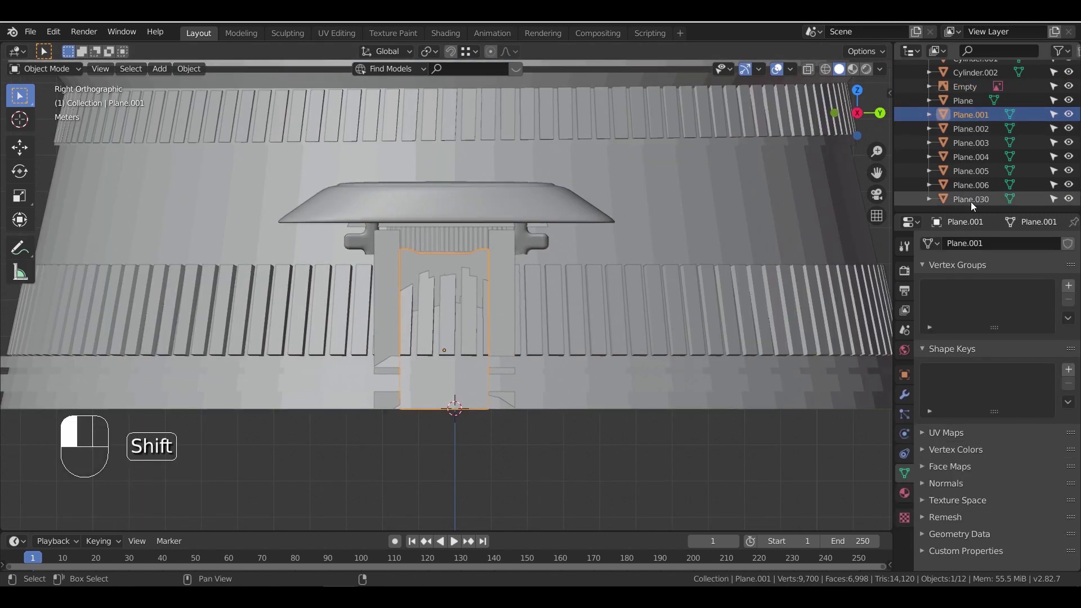
right_click(750, 304)
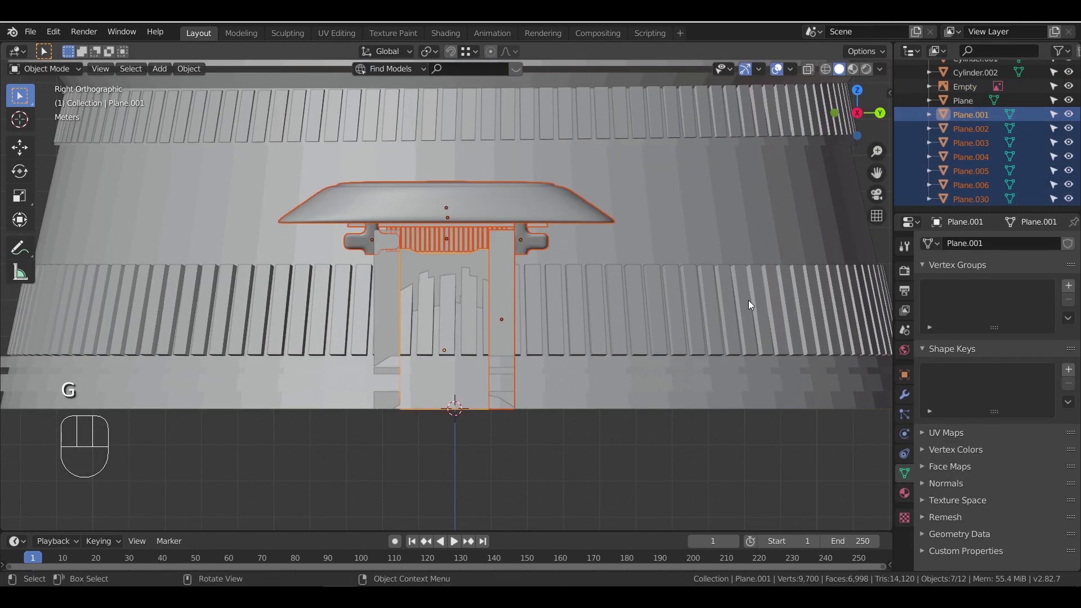
click(387, 315)
shift+click(444, 326)
scroll(576, 452, up, 1)
scroll(575, 452, down, 4)
mouse_move(575, 451)
shift+middle_down()
mouse_move(541, 440)
mouse_move(570, 443)
shift+middle_up()
key(g)
key(x)
key(y)
right_click(597, 389)
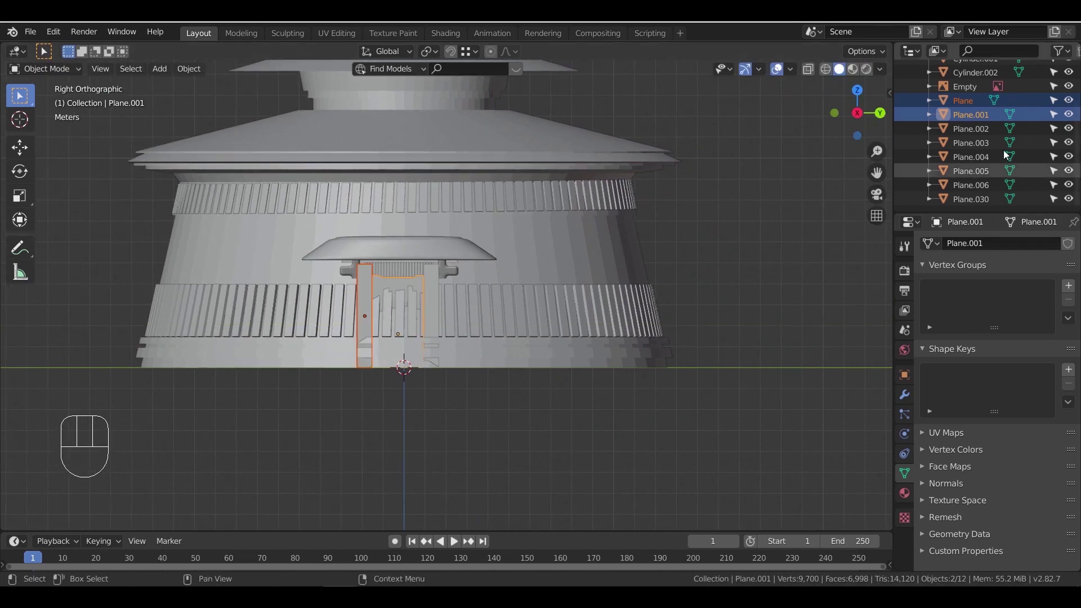
Select all doorway parts from Plane to Plane.030 and move them 0.161 m along Y to centre them on the building
click(964, 101)
shift+click(974, 200)
key(g)
key(y)
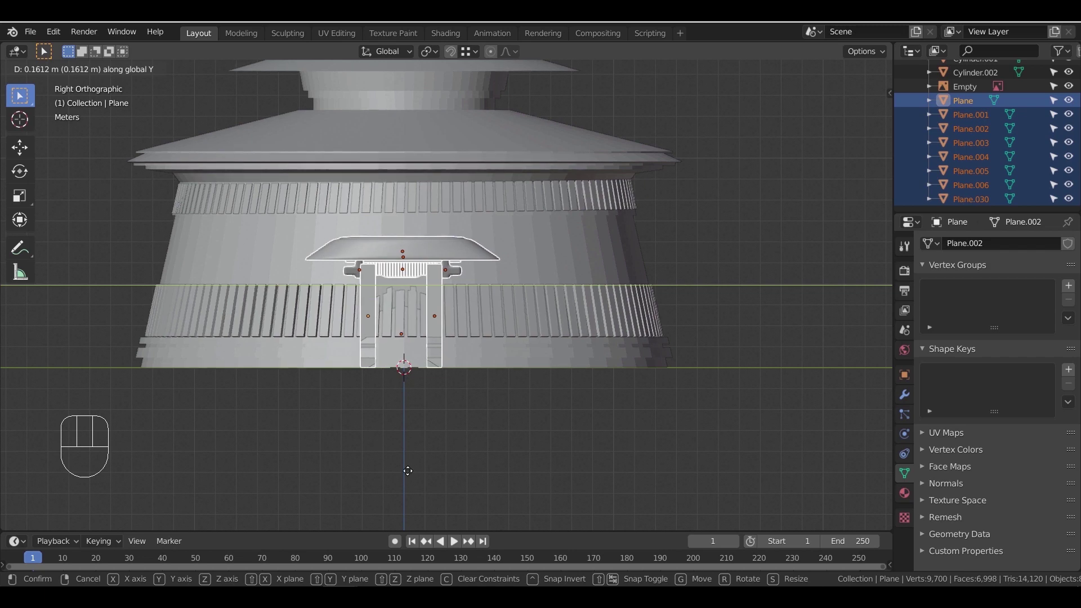
click(407, 471)
Move the doorway assembly 0.98 m along X, out from the building's wall
middle_drag(510, 427, 525, 382)
scroll(450, 421, up, 2)
key(g)
key(x)
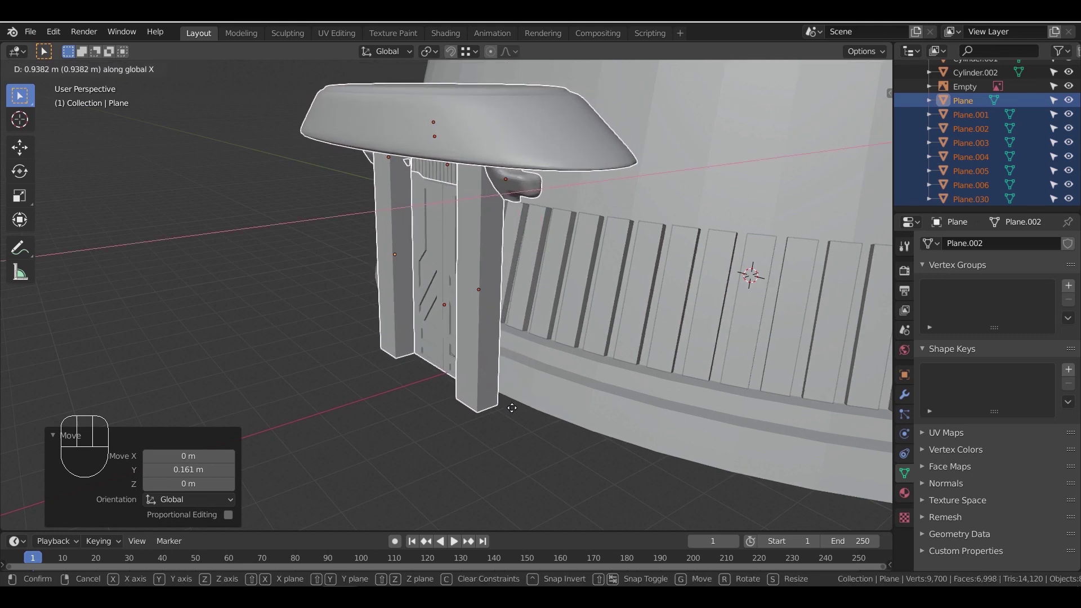
click(510, 407)
In the front orthographic view, remove the canopy roof from the selection and rotate the remaining doorway parts -11.7° around Y
middle_drag(509, 408, 431, 391)
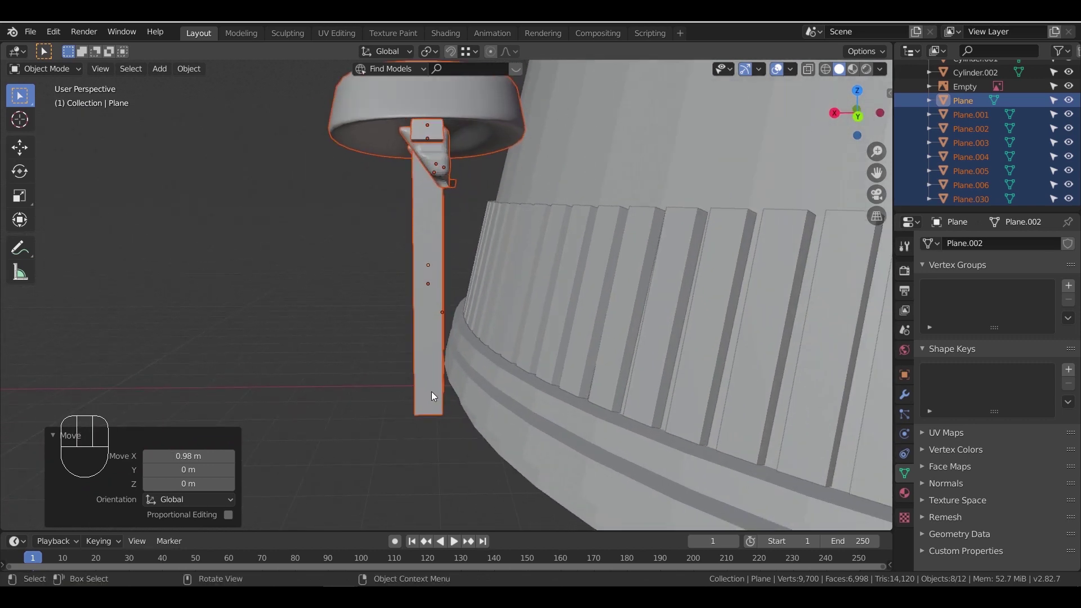
key(KP_3)
key(KP_1)
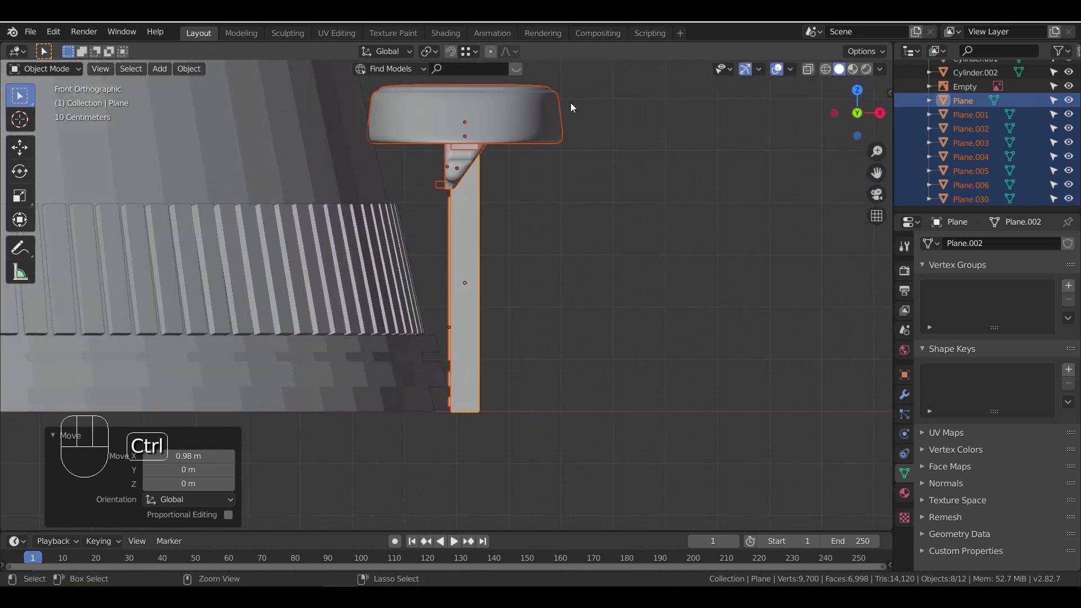
ctrl+drag(570, 103, 540, 119)
key(r)
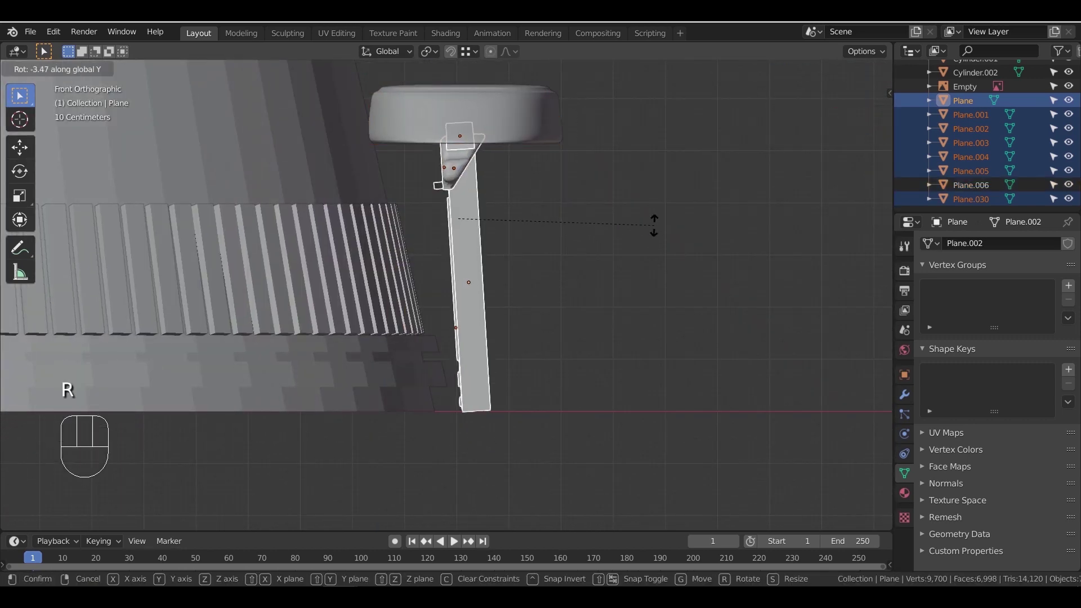
click(657, 197)
Move the tilted doorway parts along negative X against the sloping wall
key(g)
key(x)
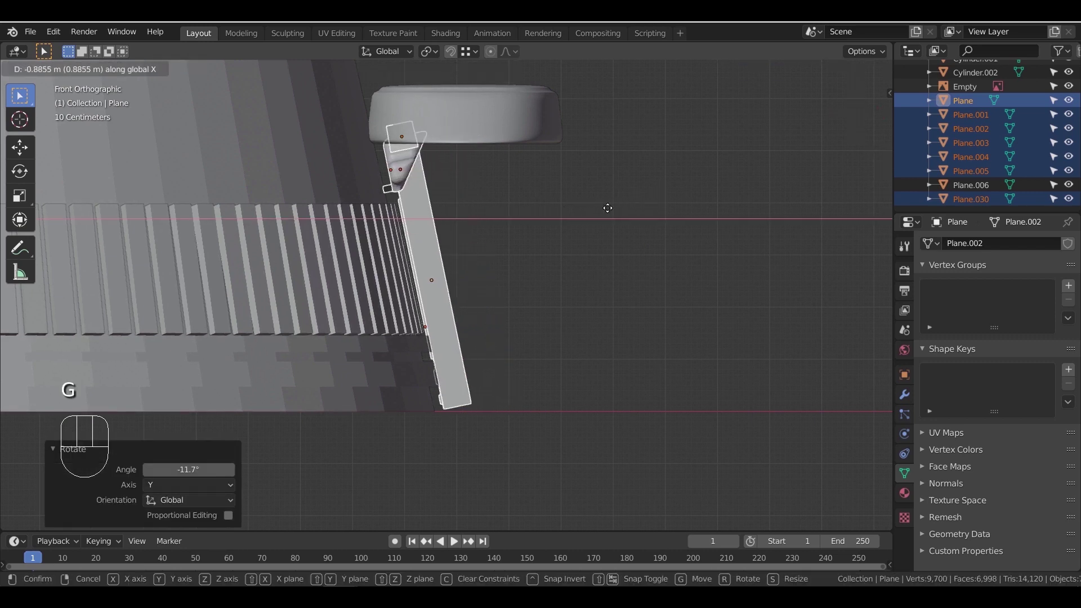
click(592, 212)
Delete the slats of the lower ring Cylinder.001 that stand in the opening between the two doorway posts
middle_drag(592, 212, 467, 245)
click(427, 228)
scroll(404, 261, up, 2)
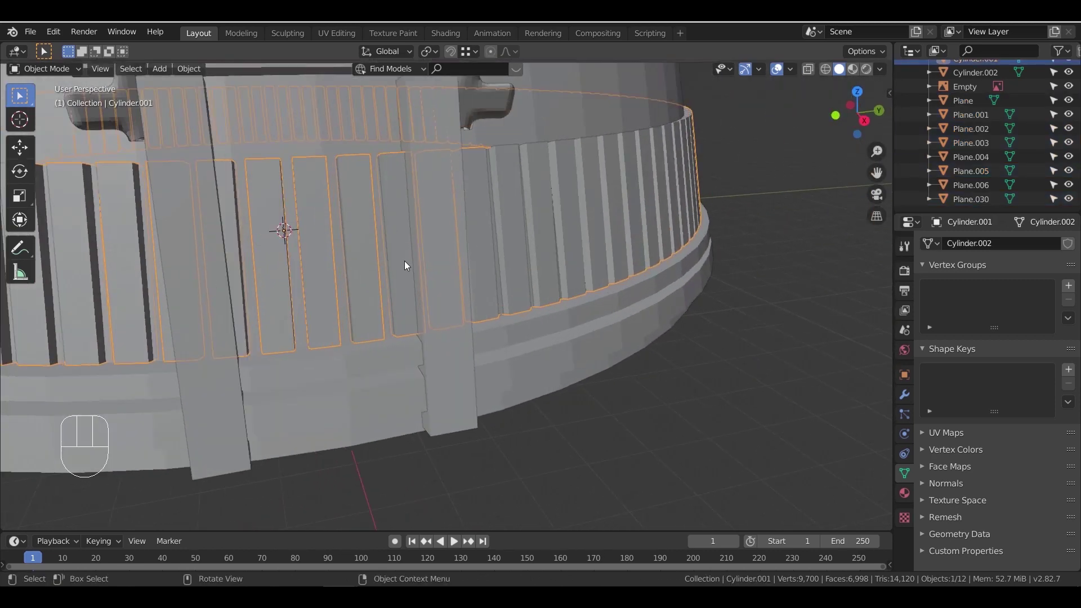
key(Tab)
click(404, 261)
key(ctrl+KP_Add)
key(ctrl+KP_Add)
key(ctrl+KP_Add)
key(ctrl+KP_Add)
key(ctrl+KP_Add)
key(ctrl+KP_Add)
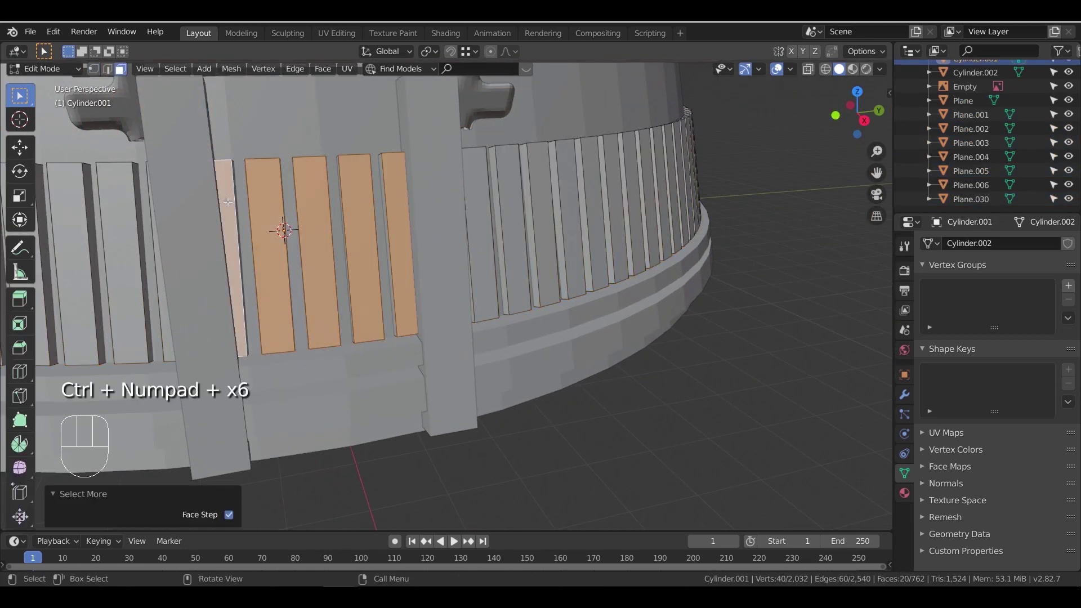
middle_drag(346, 247, 368, 237)
click(327, 212)
mouse_move(326, 214)
middle_down()
mouse_move(265, 246)
mouse_move(247, 241)
mouse_move(324, 238)
middle_up()
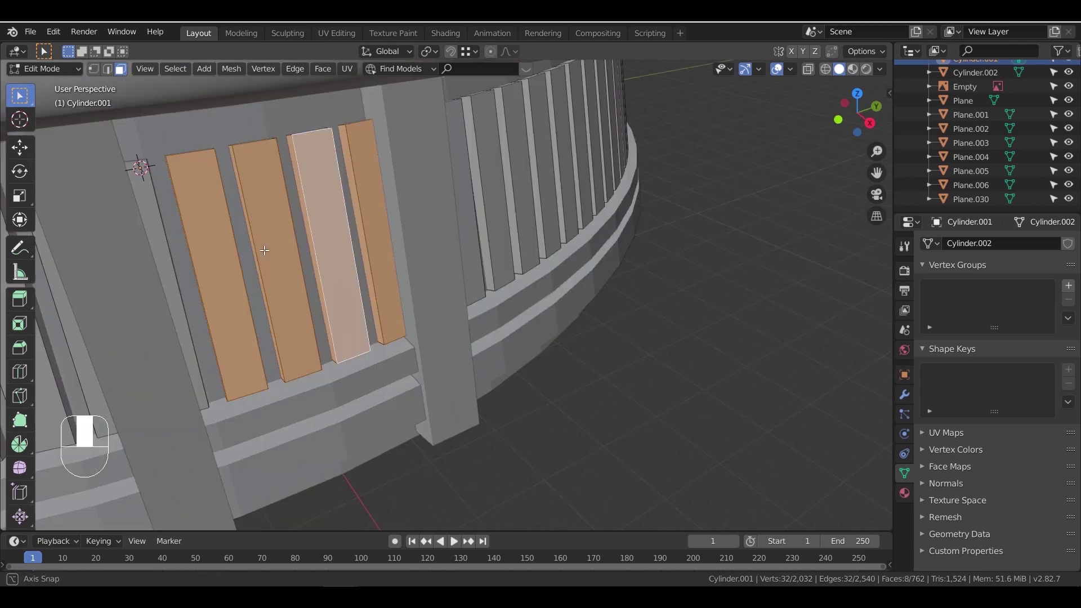
key(z)
key(KP_7)
shift+middle_drag(441, 326, 473, 181)
scroll(472, 182, up, 2)
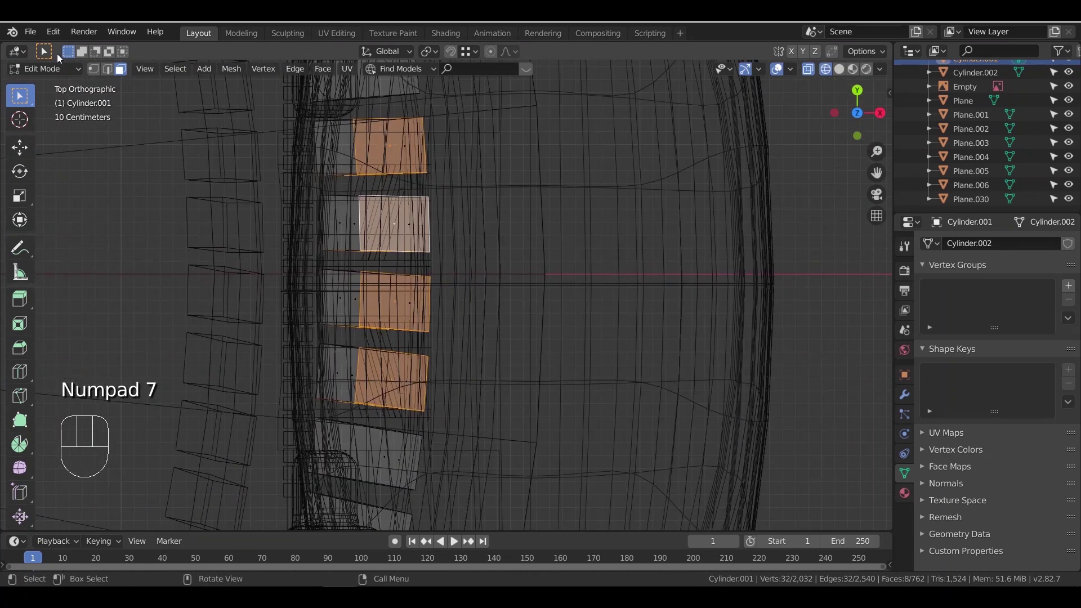
click(92, 69)
mouse_move(25, 97)
mouse_down()
mouse_move(139, 138)
mouse_move(62, 185)
mouse_up()
mouse_move(315, 114)
mouse_down()
mouse_move(270, 346)
mouse_move(309, 475)
mouse_move(422, 491)
mouse_move(462, 185)
mouse_up()
mouse_move(540, 315)
middle_down()
mouse_move(466, 236)
mouse_move(466, 217)
middle_up()
key(z)
click(596, 238)
key(x)
click(500, 222)
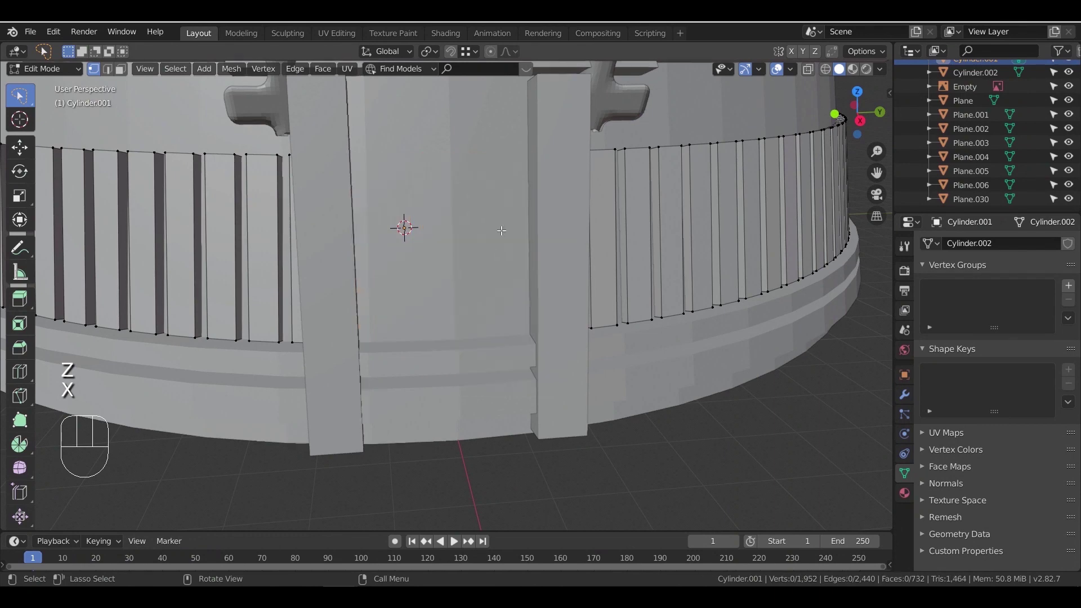
key(Tab)
In the wireframe top view, delete the ring slat overlapping the doorway post on the positive Y side
middle_drag(461, 252, 466, 275)
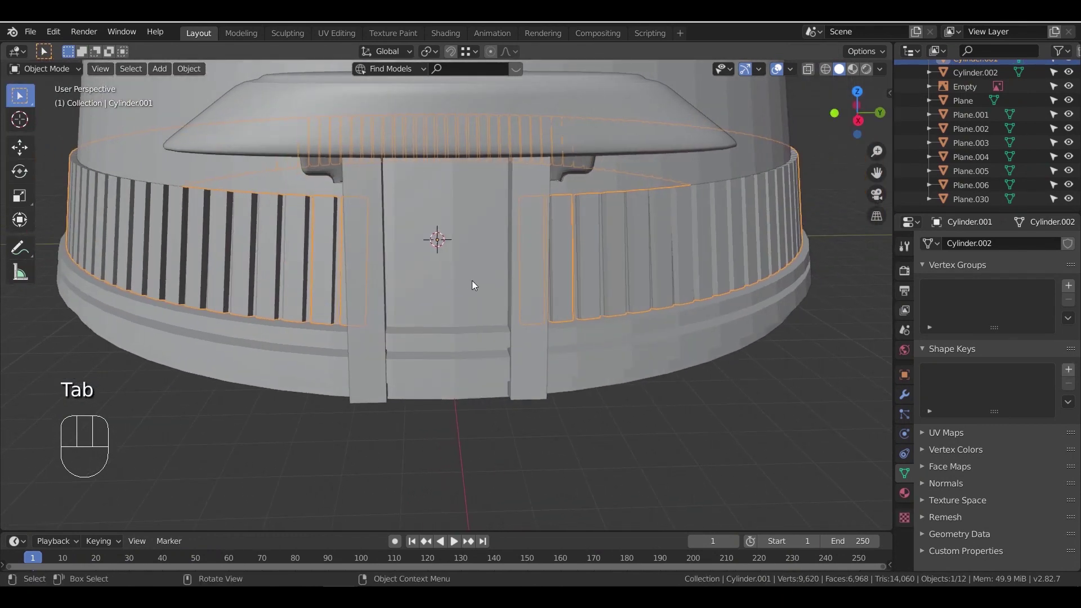
middle_drag(356, 259, 390, 288)
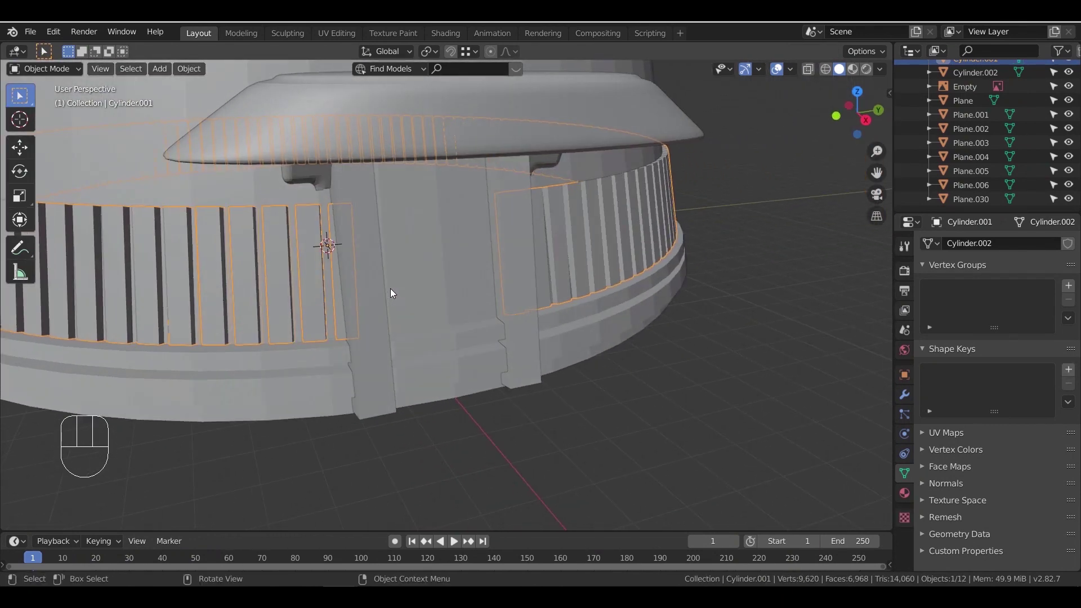
key(KP_7)
key(z)
click(354, 265)
key(Tab)
scroll(438, 192, up, 3)
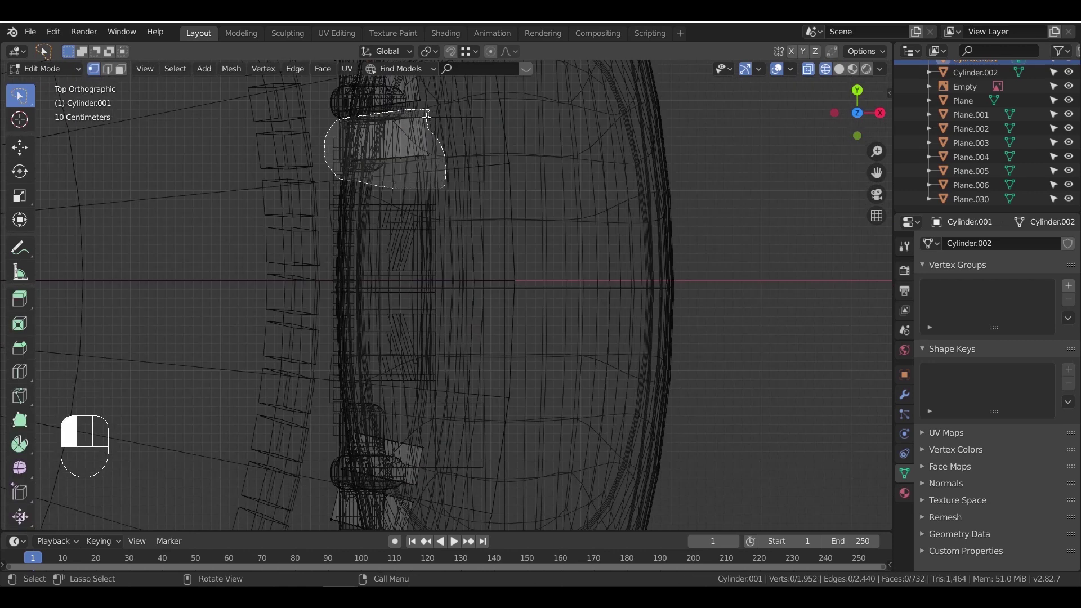
drag(426, 118, 428, 113)
key(x)
click(451, 149)
Delete the ring slat overlapping the doorway post on the negative Y side and return to Object Mode
shift+middle_drag(433, 386, 474, 253)
scroll(470, 299, up, 3)
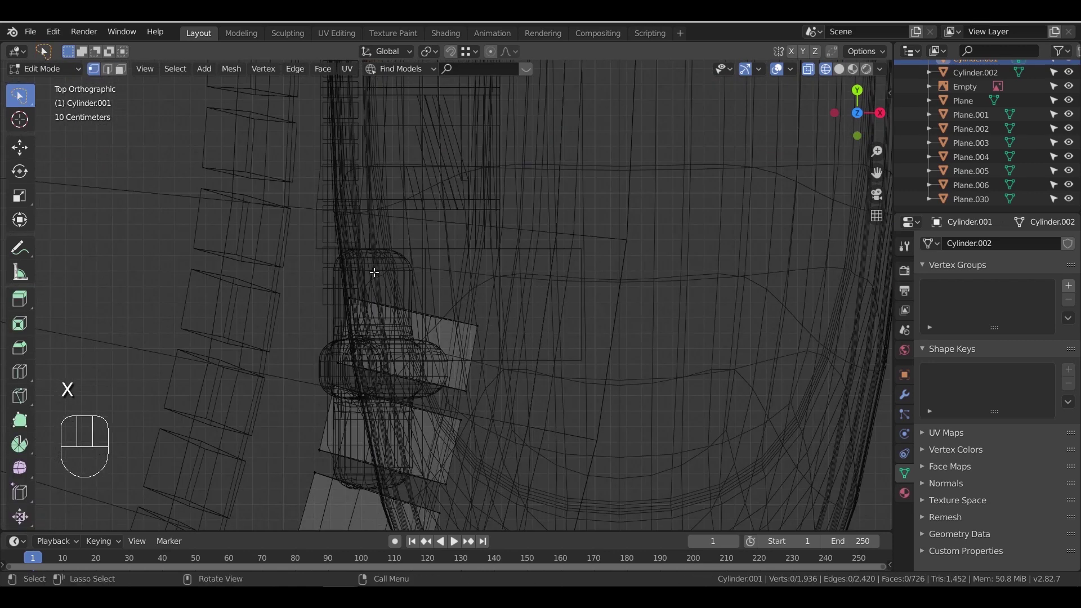
mouse_move(325, 365)
mouse_down()
mouse_move(475, 398)
mouse_move(444, 299)
mouse_up()
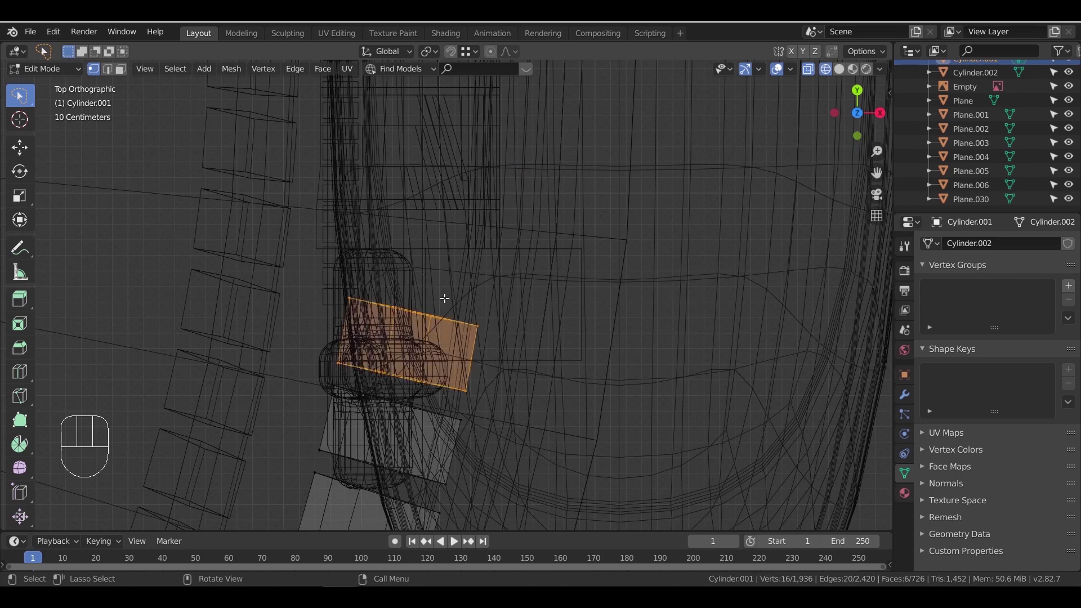
key(x)
click(440, 312)
mouse_move(441, 313)
middle_down()
mouse_move(431, 281)
mouse_move(461, 253)
middle_up()
scroll(439, 268, down, 4)
key(z)
scroll(482, 277, down, 2)
shift+middle_drag(462, 253, 450, 300)
mouse_move(450, 299)
middle_down()
mouse_move(347, 304)
mouse_move(425, 298)
middle_up()
scroll(428, 297, up, 2)
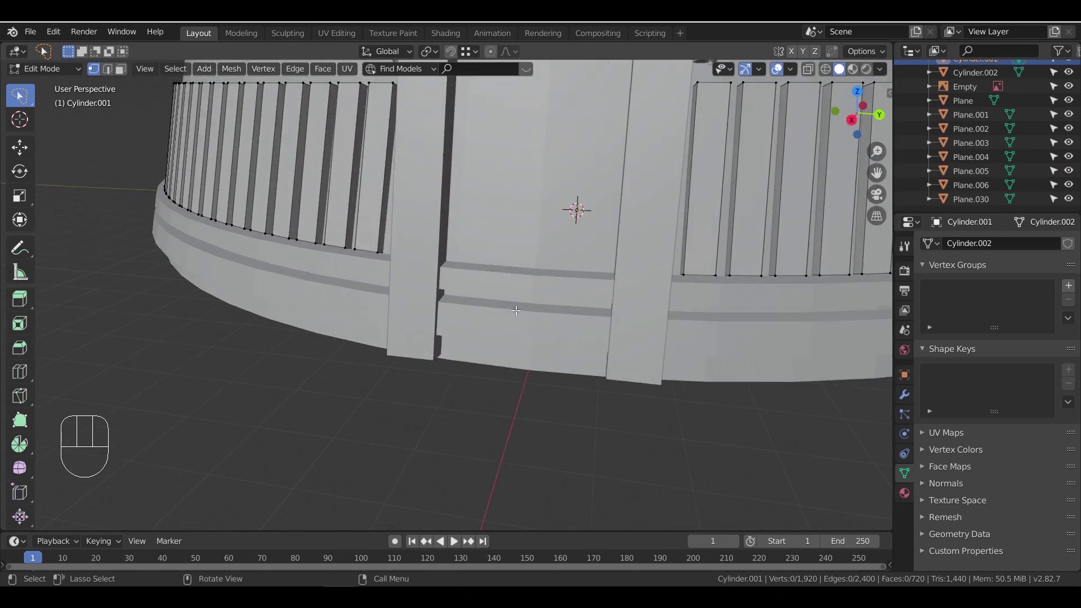
scroll(439, 292, down, 1)
key(Tab)
Move the door panel Plane.001 about 0.24 m outward along X
click(515, 229)
middle_drag(557, 287, 525, 309)
mouse_move(597, 307)
shift+middle_down()
mouse_move(519, 323)
mouse_move(542, 309)
shift+middle_up()
key(z)
click(504, 245)
key(z)
key(g)
key(x)
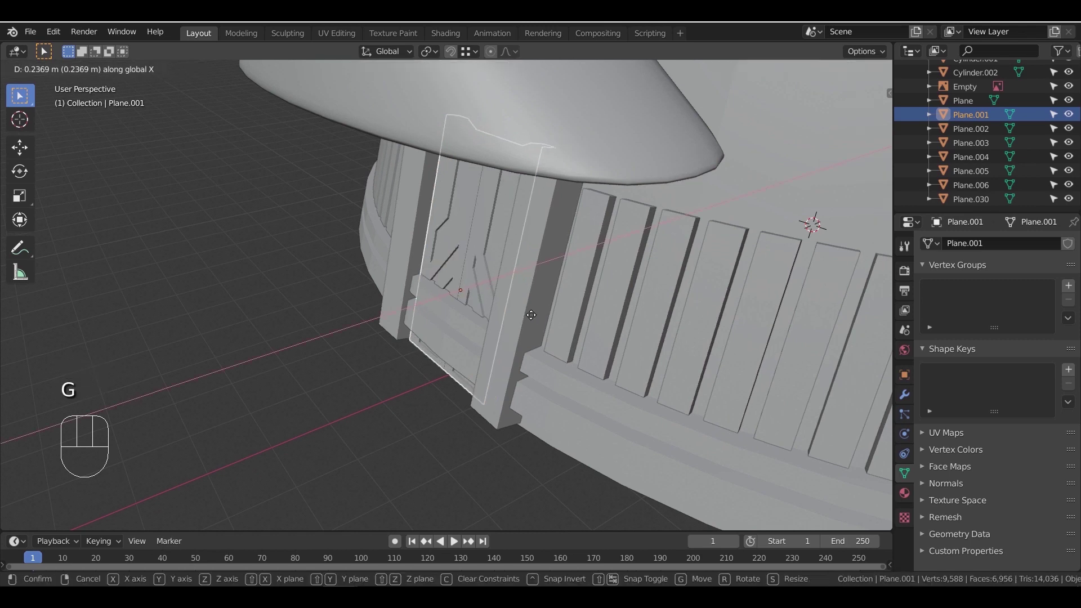
click(531, 316)
Open the round building wall Cylinder for mesh editing in face selection mode, at the base bands crossing the doorway
click(548, 365)
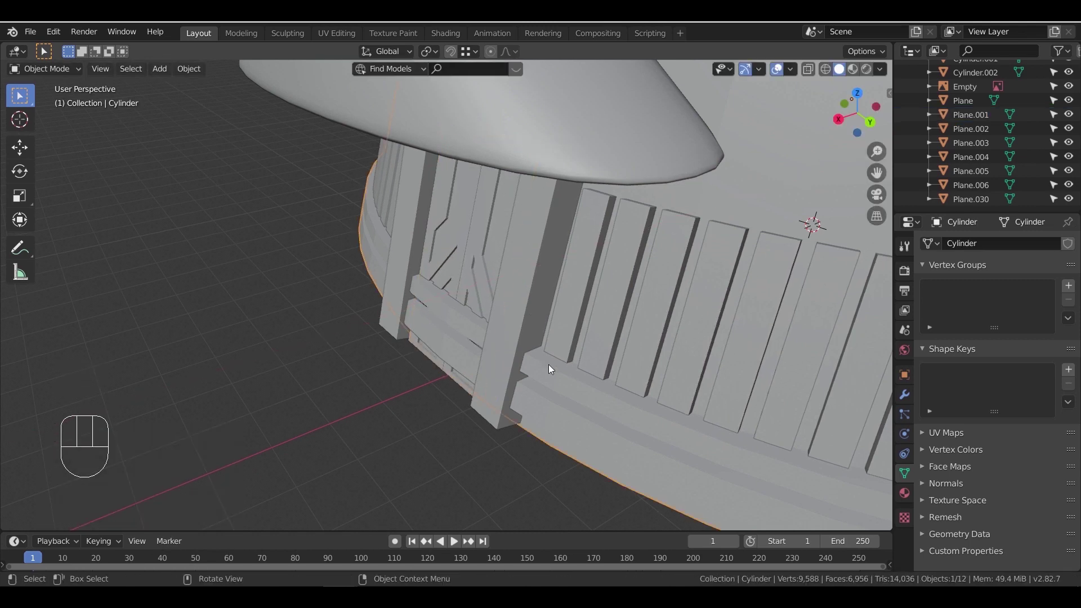
middle_drag(548, 365, 583, 396)
key(Tab)
middle_drag(428, 376, 475, 368)
scroll(476, 367, up, 3)
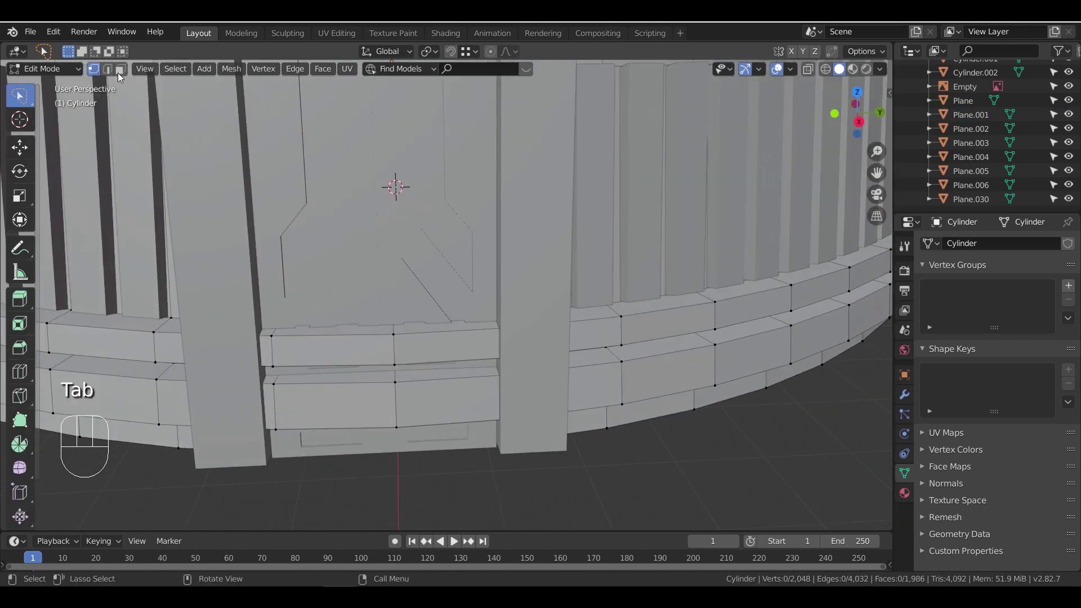
scroll(345, 277, down, 1)
middle_drag(445, 332, 422, 338)
click(380, 320)
shift+click(456, 378)
shift+click(373, 365)
middle_drag(366, 391, 421, 415)
key(g)
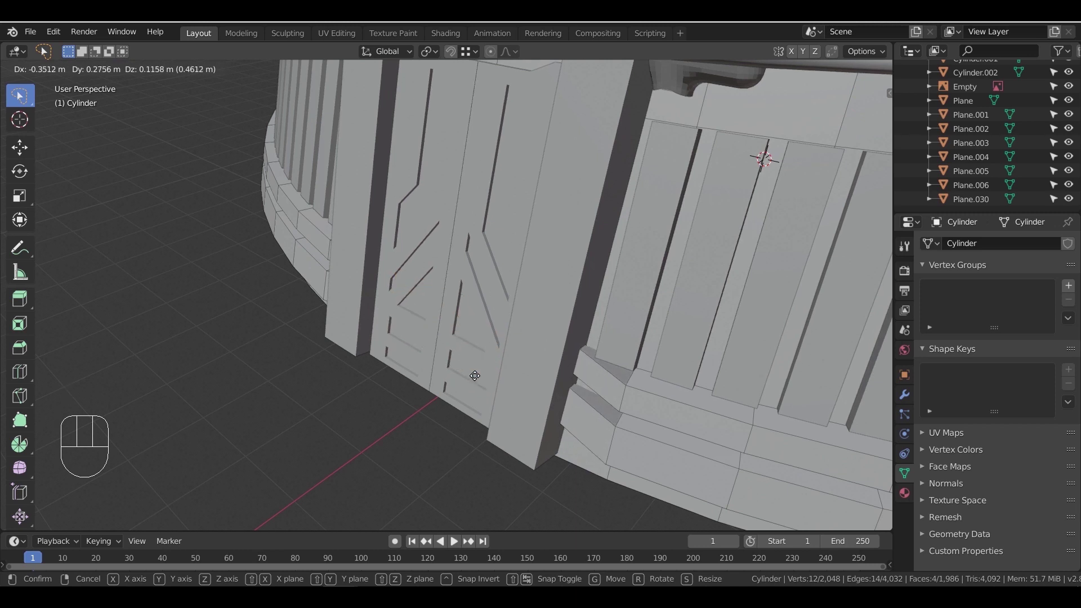
right_click(548, 395)
Add two vertical loop cuts through the wall and its base bands, one beside each doorway post
click(552, 387)
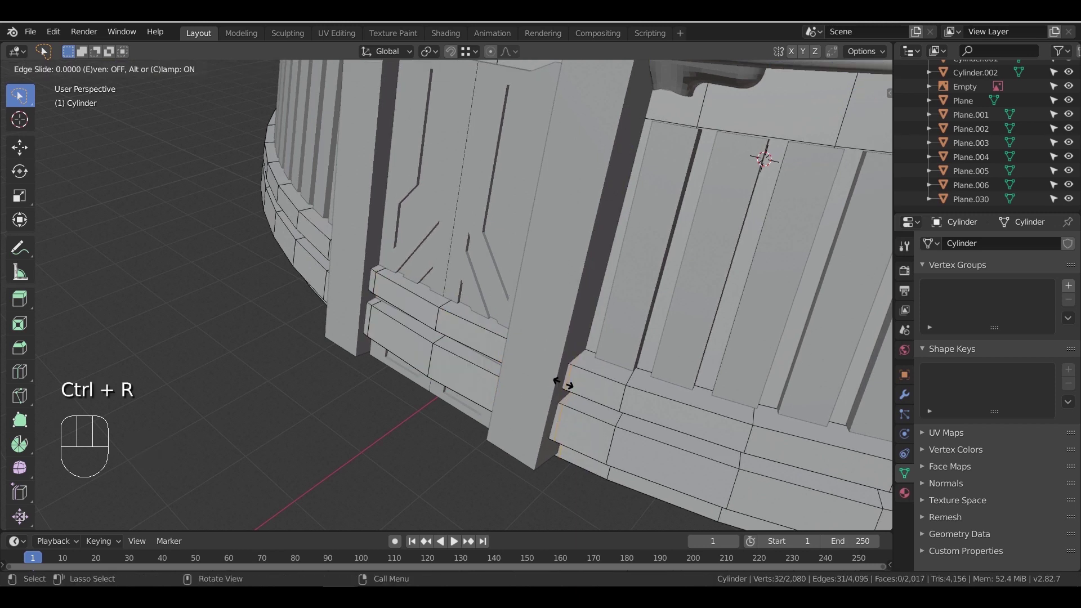
click(554, 384)
middle_drag(369, 302, 425, 305)
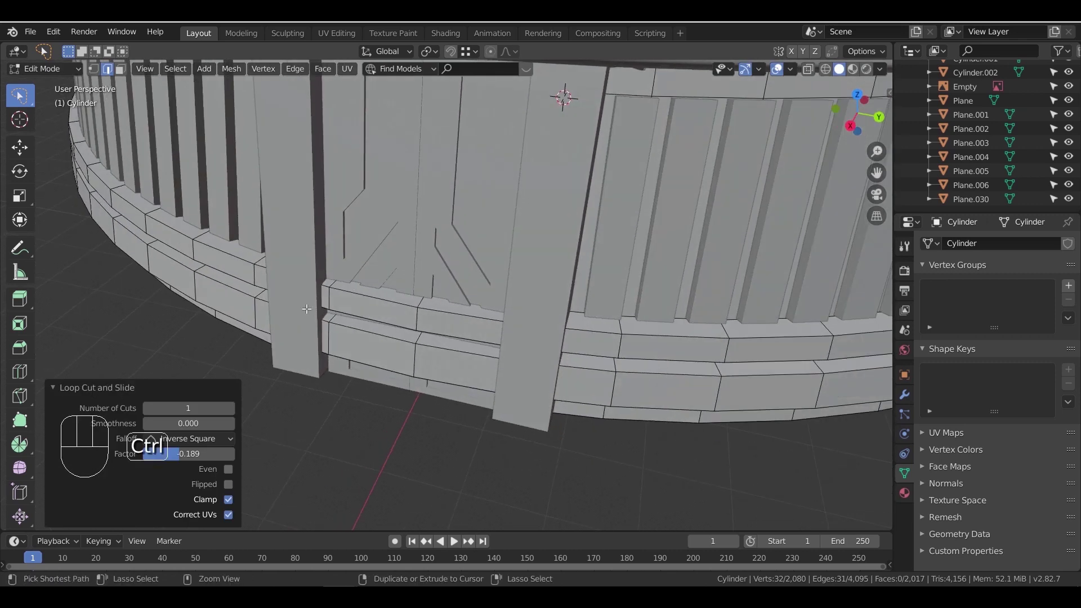
click(297, 304)
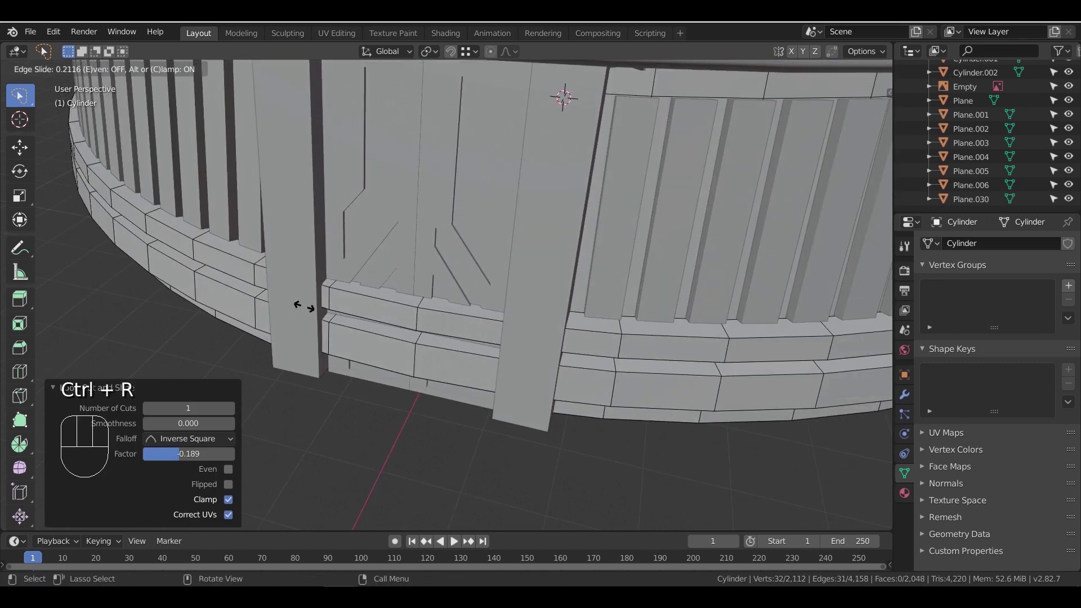
click(304, 307)
key(Tab)
key(Tab)
Select the six outer faces of the two base bands that cross the door between the posts
click(121, 69)
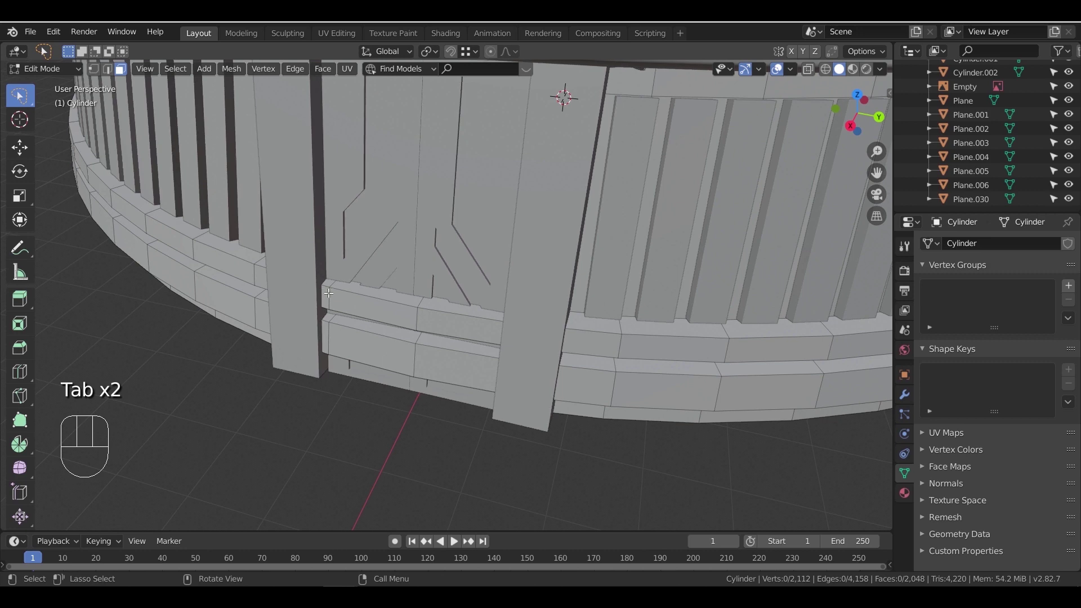
shift+click(387, 350)
shift+click(326, 338)
middle_drag(450, 357, 396, 366)
scroll(405, 369, up, 3)
key(e)
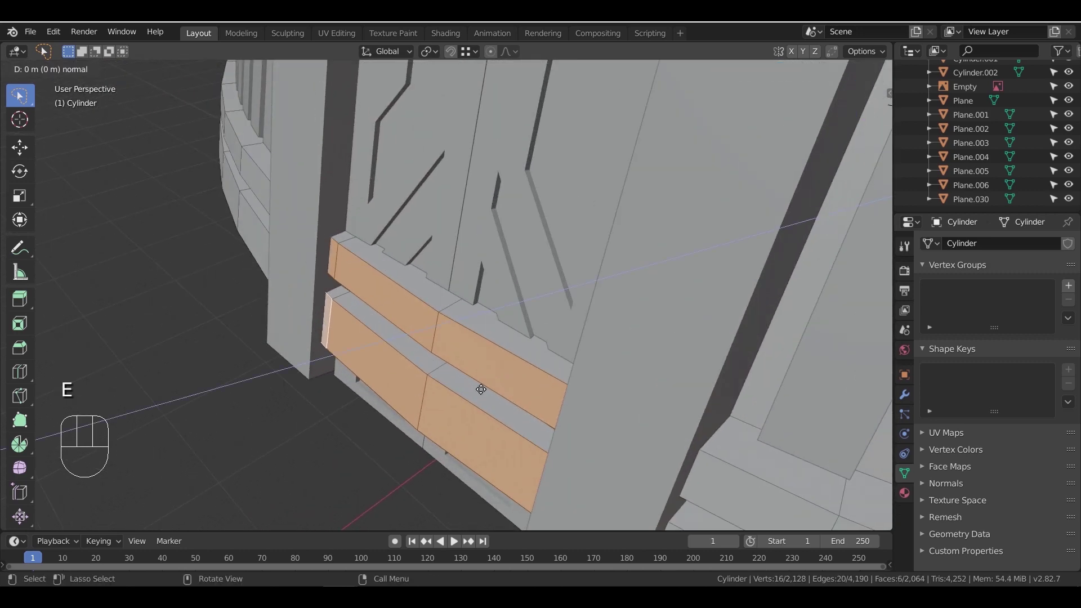
click(481, 388)
key(ctrl+z)
Move the selected base-band faces about -0.31 m along X, behind the door panel, and leave Edit Mode
key(g)
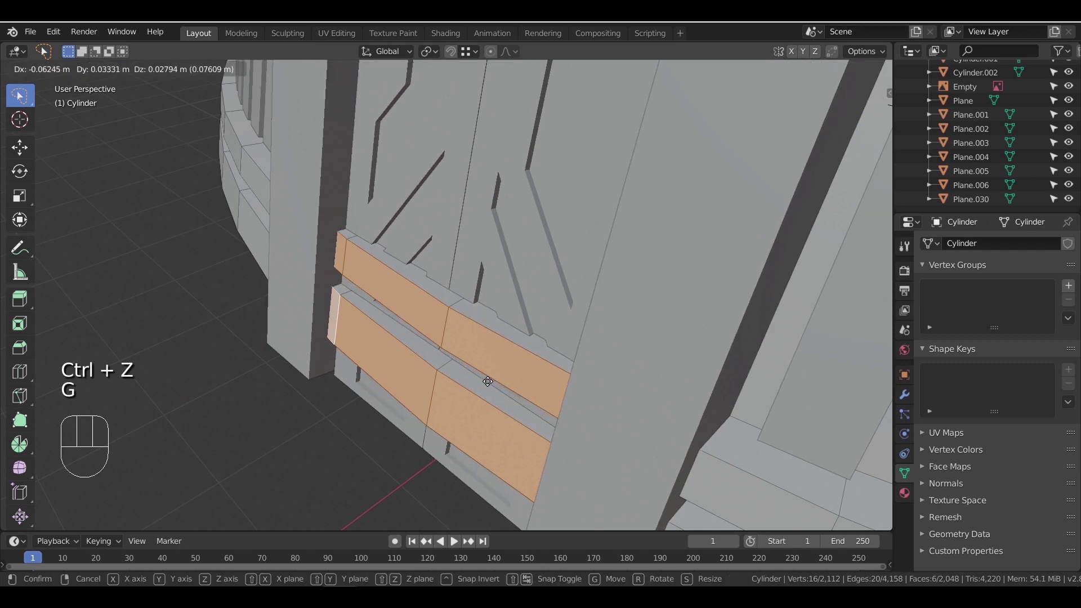
key(x)
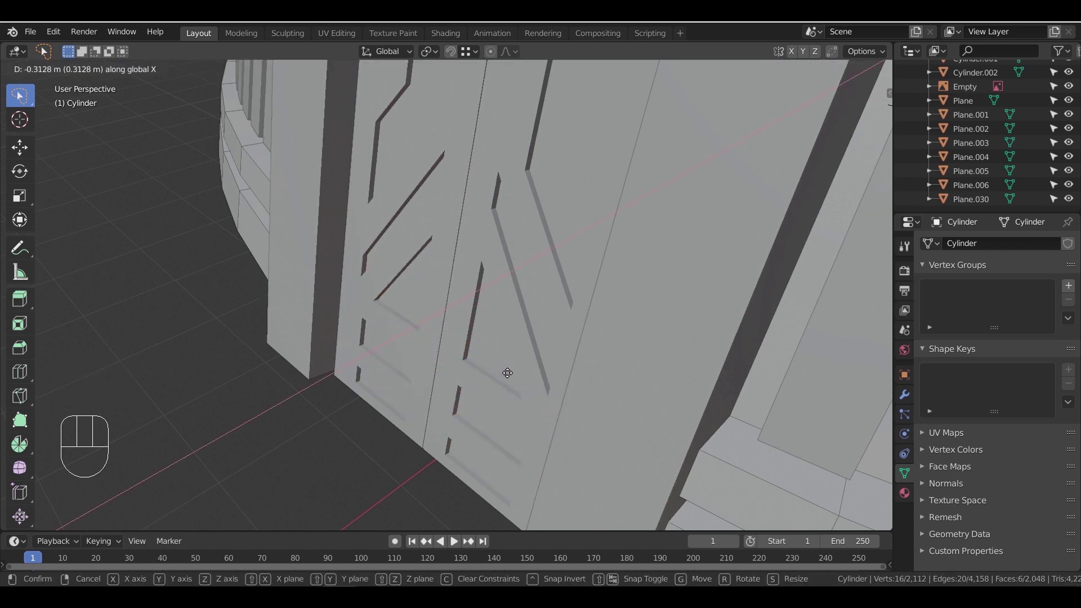
click(507, 372)
key(Tab)
Rotate the canopy roof Plane.006 by -11.2° around Y
scroll(484, 377, down, 8)
middle_drag(388, 388, 568, 398)
scroll(596, 319, up, 4)
scroll(568, 399, up, 2)
click(523, 206)
key(r)
key(y)
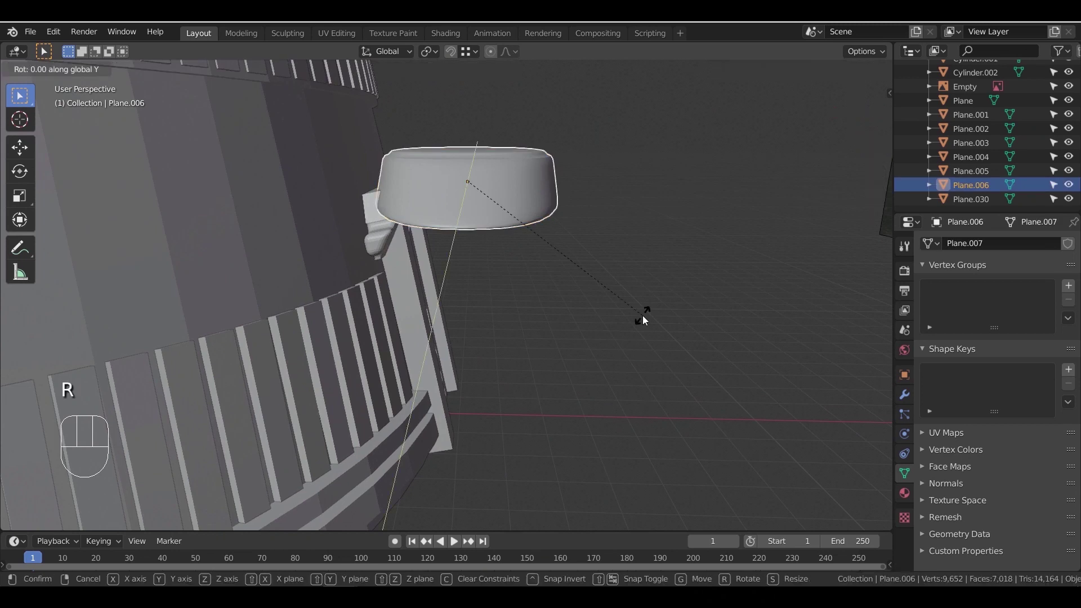
click(627, 258)
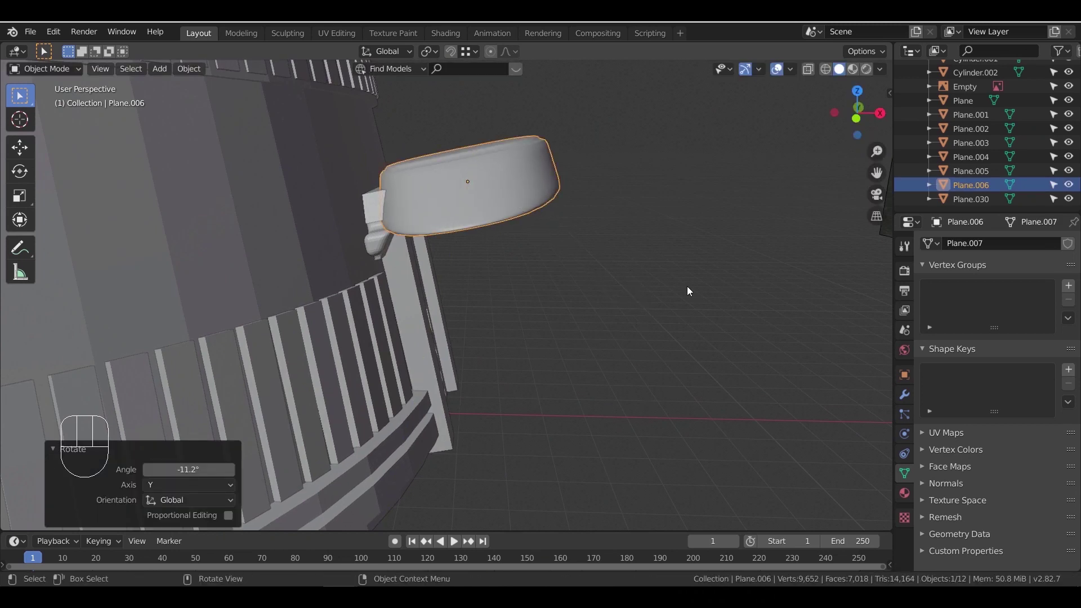
Shift the canopy roof along Z, and move it -0.554 m along X against the building wall
key(g)
key(z)
click(673, 273)
key(g)
key(x)
click(648, 278)
Scale the lintel Plane.003 above the doorway uniformly to about 1.3 times its size
middle_drag(704, 283, 654, 310)
click(481, 200)
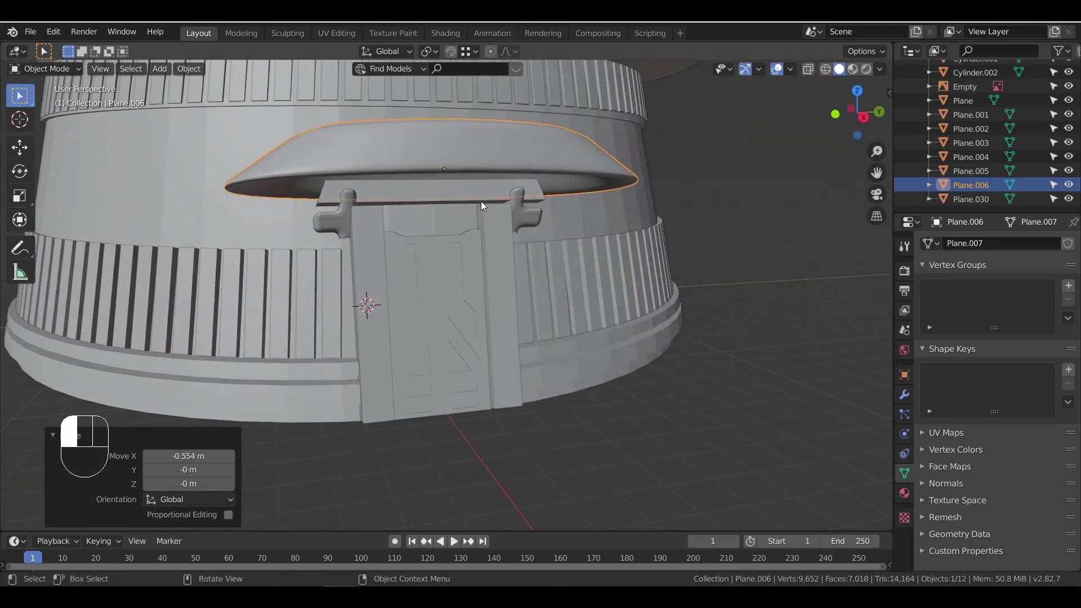
key(s)
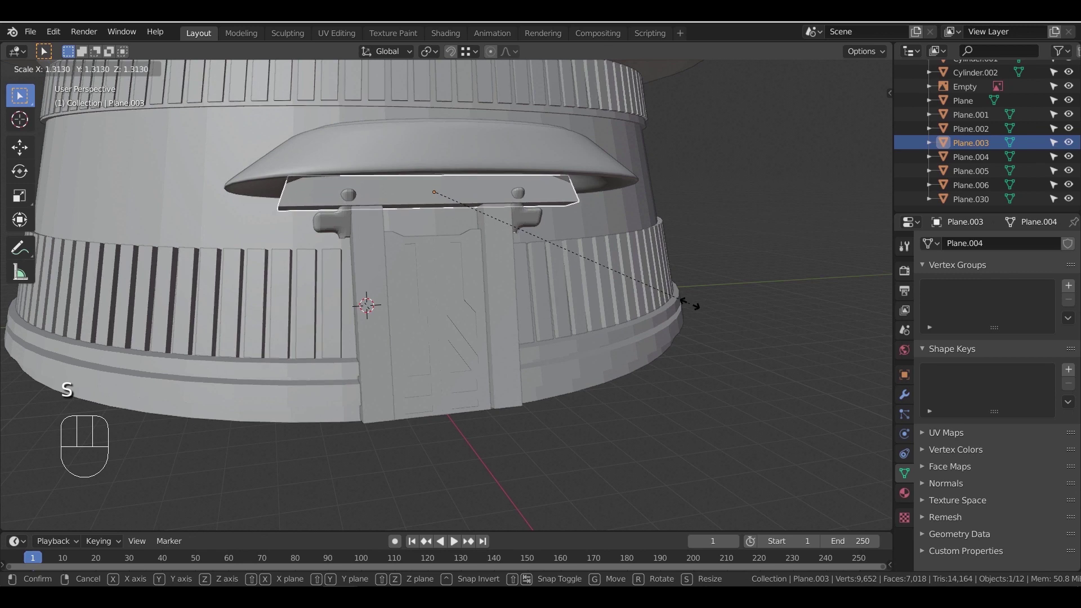
click(671, 305)
Move the lintel along X and raise it 0.12 m along Z above the doorway posts
middle_drag(671, 305, 515, 332)
key(g)
key(x)
click(709, 355)
key(g)
key(z)
click(617, 339)
Move the ribbed panel Plane.030 above the door 0.244 m outward along X
shift+middle_drag(515, 332, 541, 323)
scroll(513, 328, up, 3)
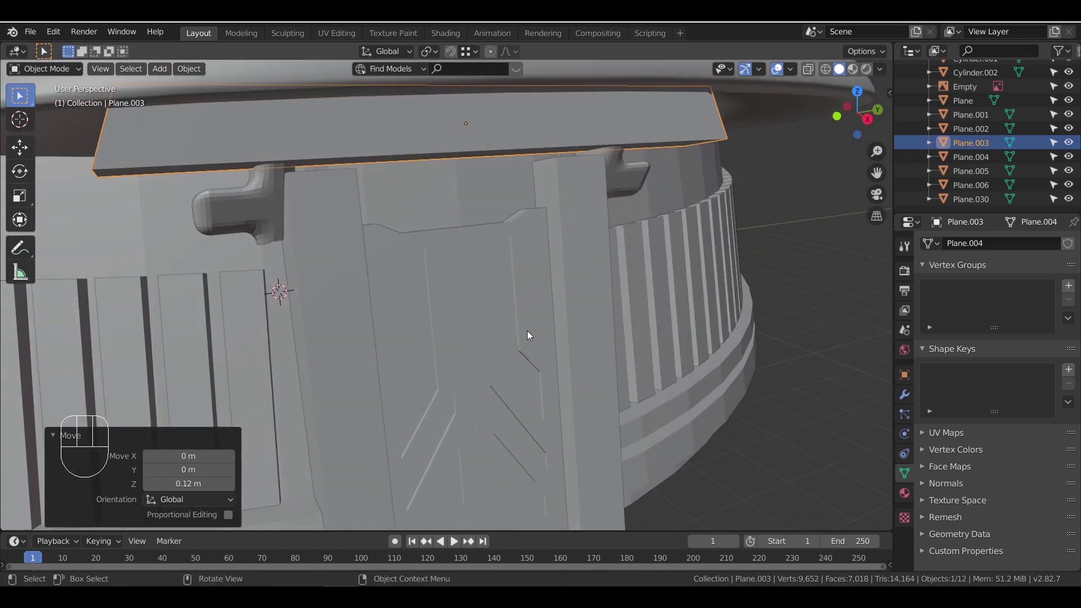
key(z)
middle_drag(421, 217, 471, 222)
click(413, 189)
middle_drag(413, 188, 575, 284)
key(z)
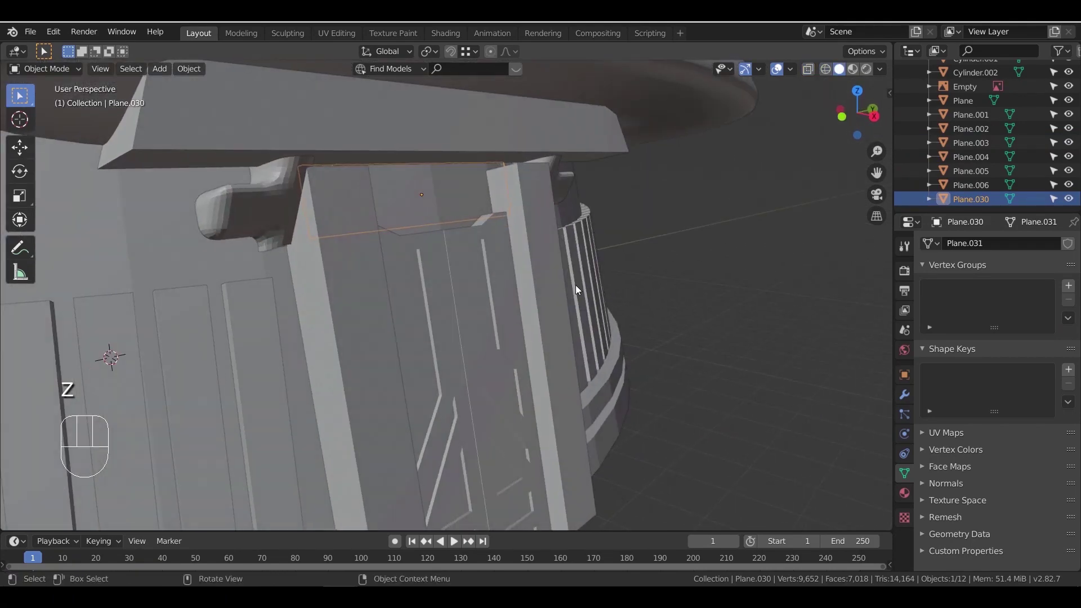
key(g)
key(x)
click(561, 295)
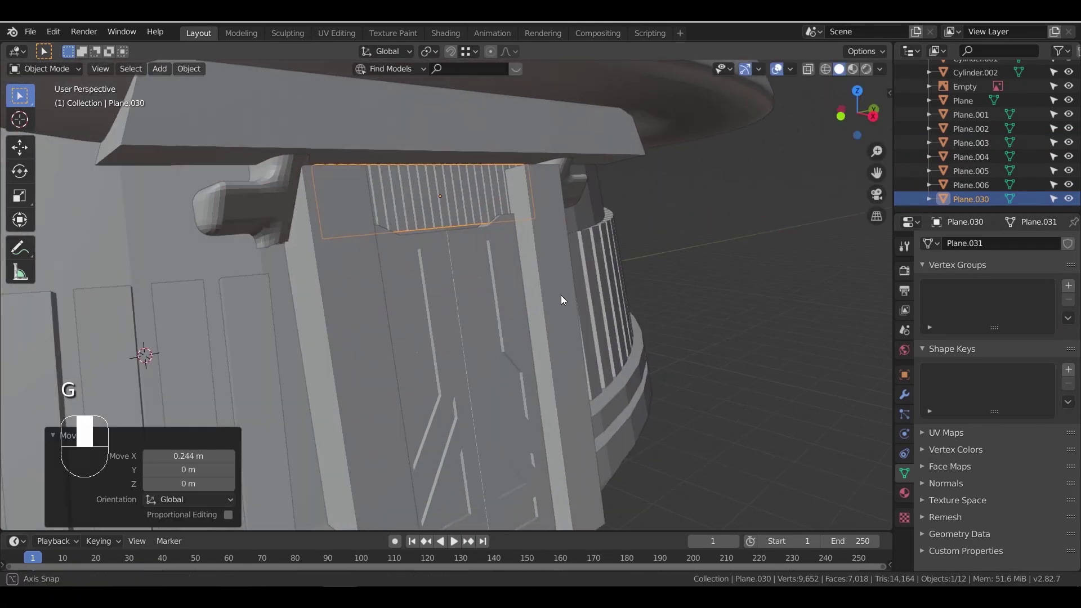
Apply the scale of the lintel Plane.003 and bevel all its edges with four segments, about 0.2 m wide
middle_drag(560, 295, 454, 130)
click(453, 129)
key(Tab)
key(a)
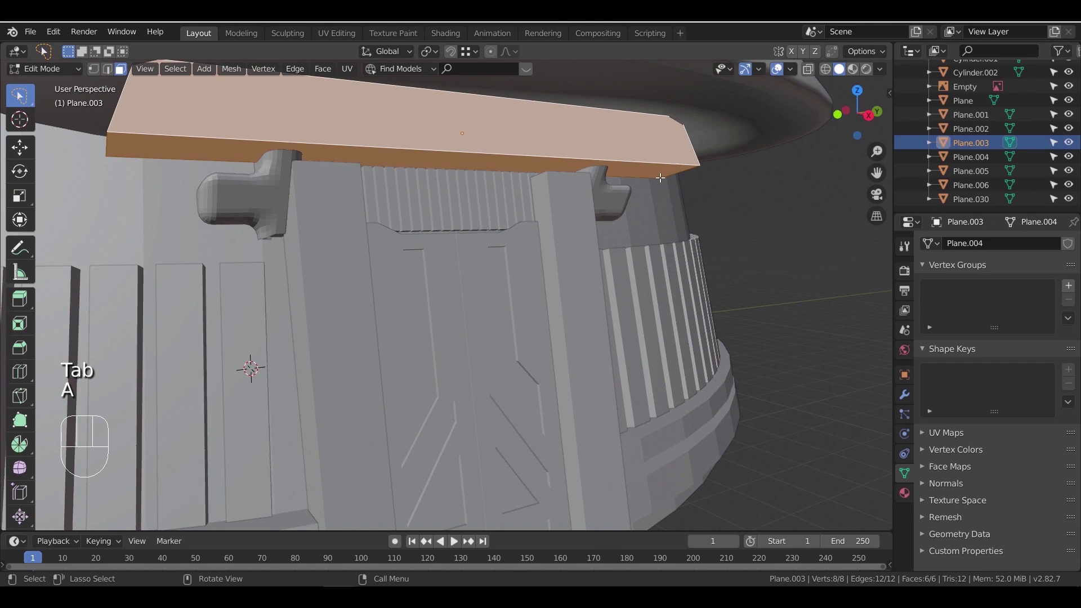
key(ctrl+b)
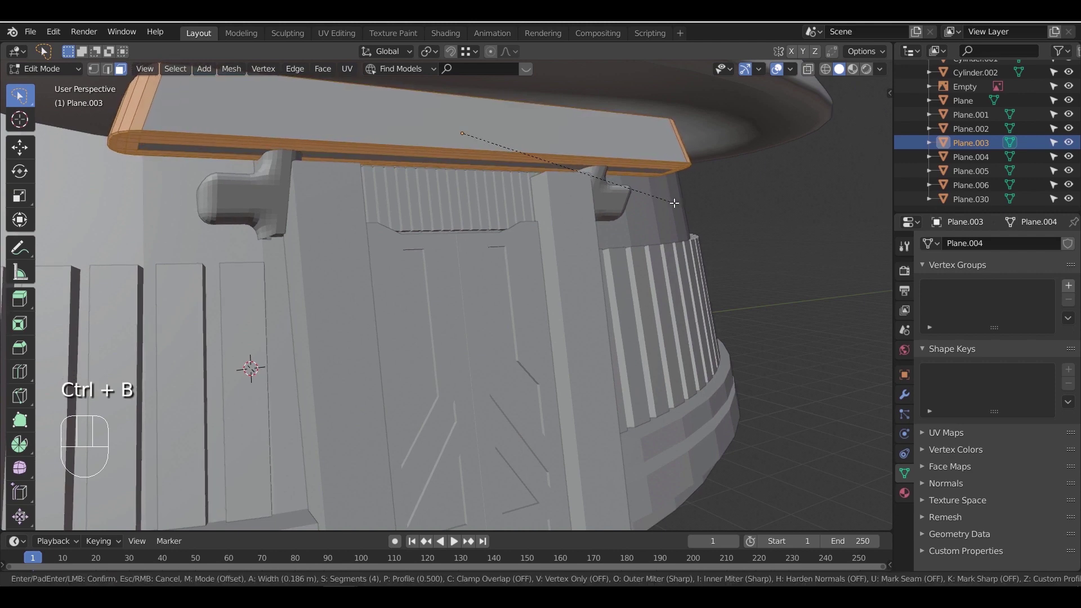
click(674, 203)
key(Tab)
key(ctrl+a)
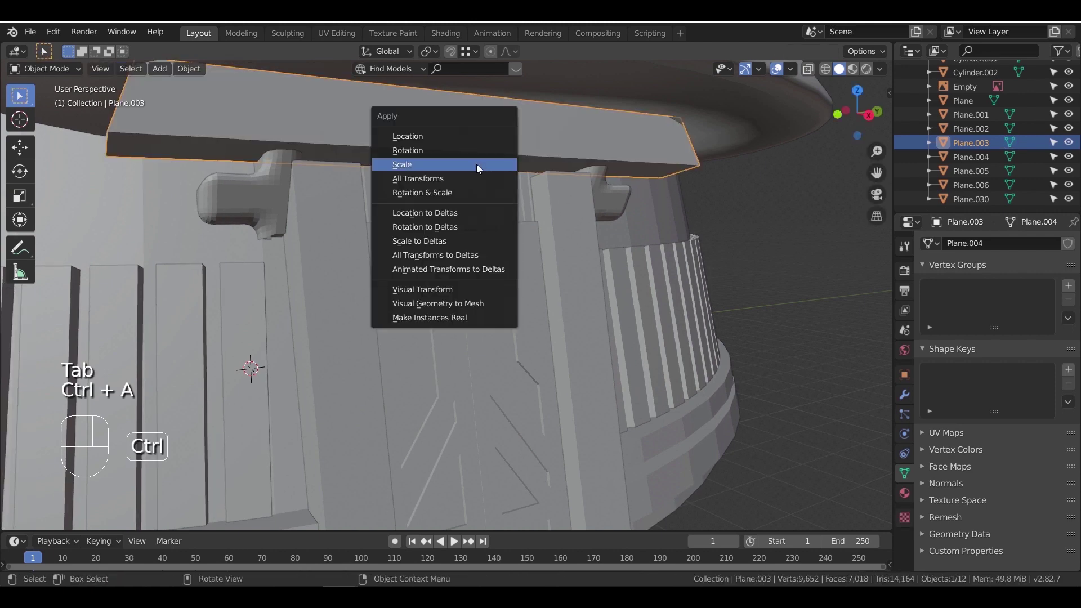
click(476, 164)
key(Tab)
key(ctrl+b)
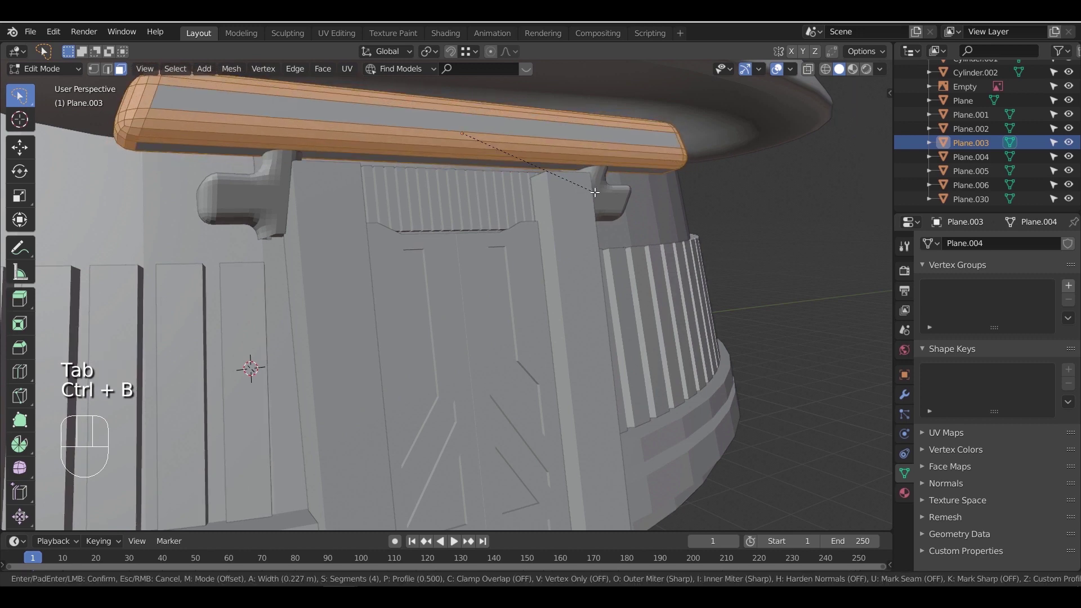
click(588, 190)
key(Tab)
middle_drag(586, 191, 568, 107)
click(491, 217)
key(Tab)
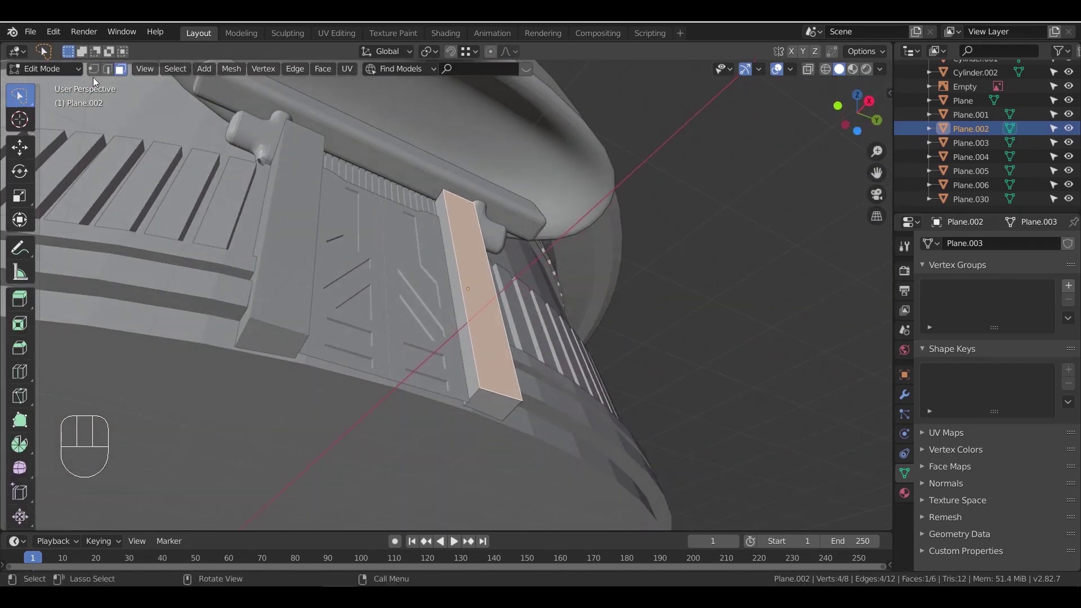
click(493, 399)
middle_drag(494, 400, 519, 397)
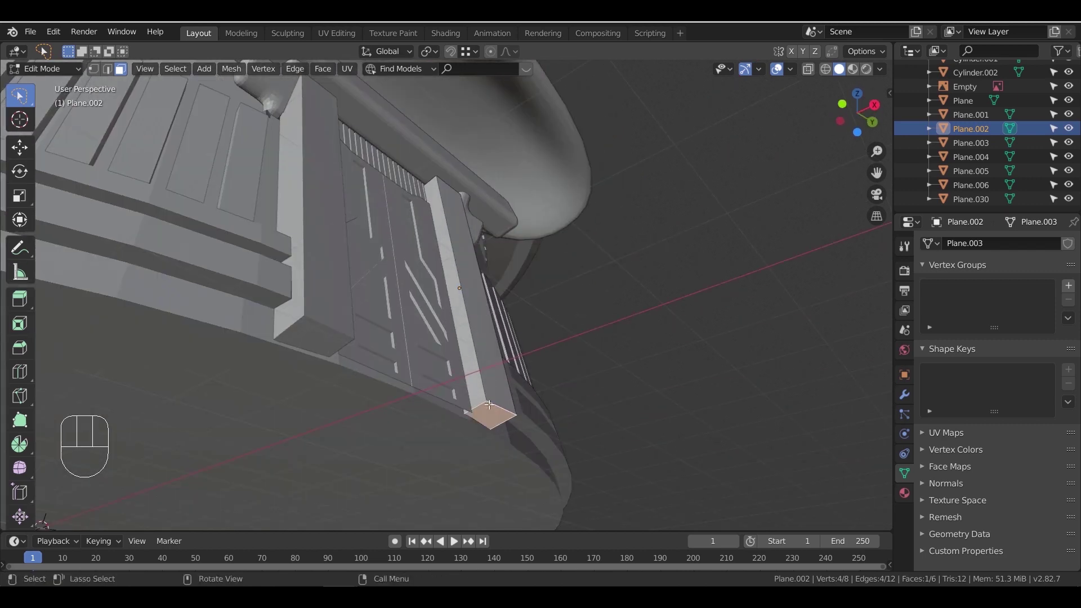
key(Tab)
Edit the door posts Plane and Plane.002 together and flatten their bottom faces by scaling them to 0 along Z
click(343, 310)
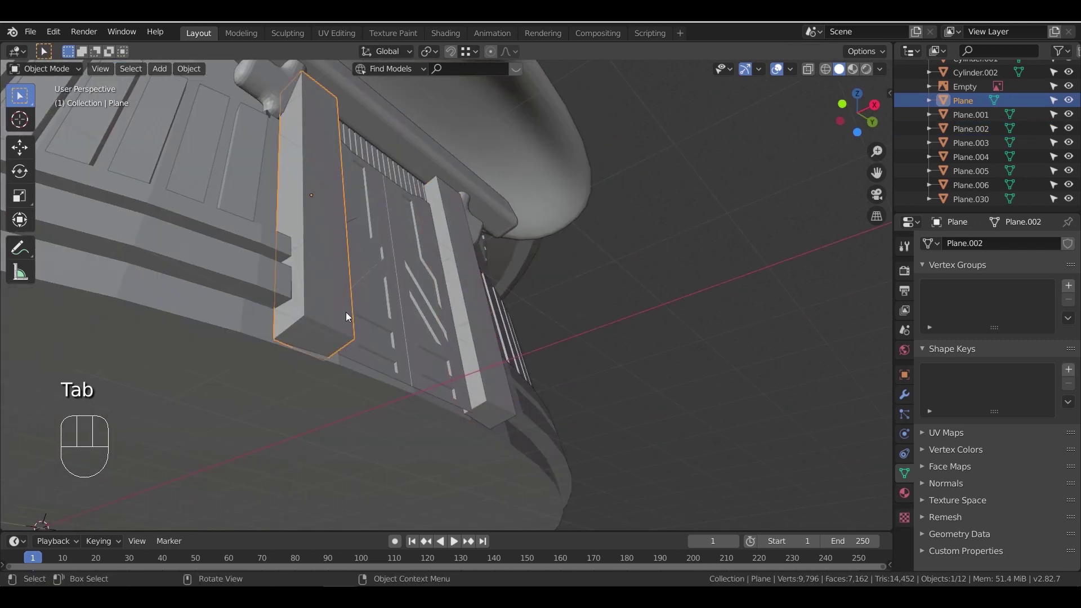
shift+click(478, 350)
key(Tab)
click(319, 336)
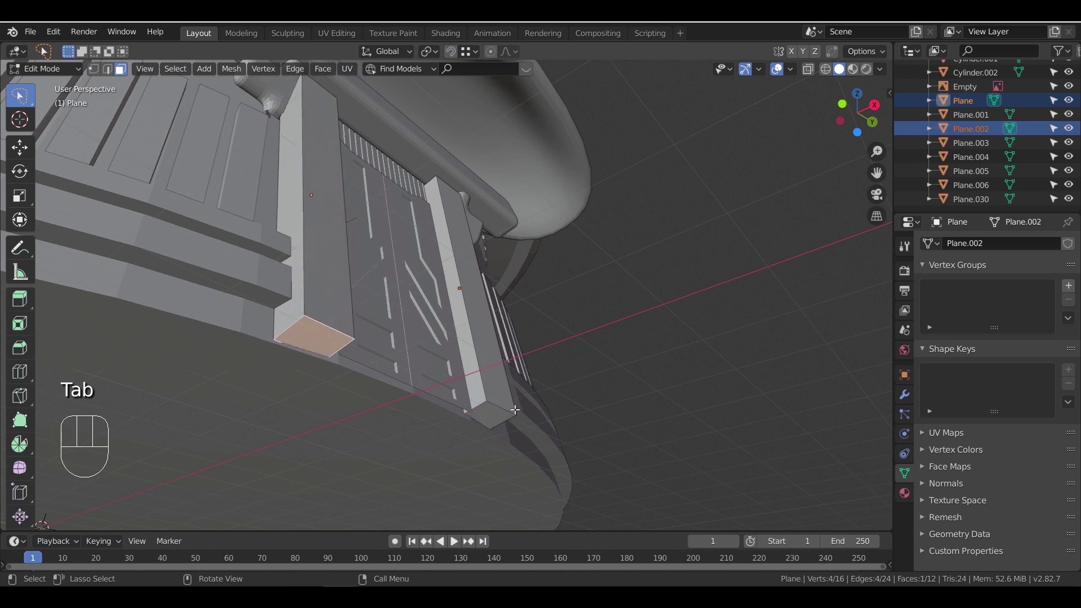
middle_drag(544, 429, 581, 434)
key(s)
key(z)
right_click(591, 437)
key(s)
key(z)
key(0)
key(Return)
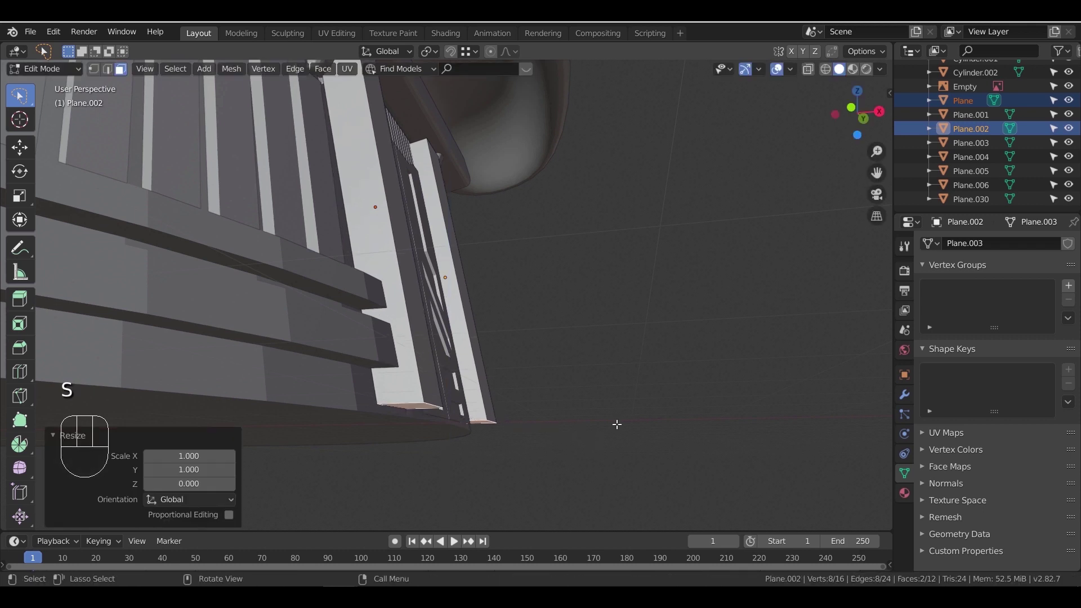
Scale up the bottom faces of both door posts in the horizontal plane, and scale them further along X
key(s)
key(shift+z)
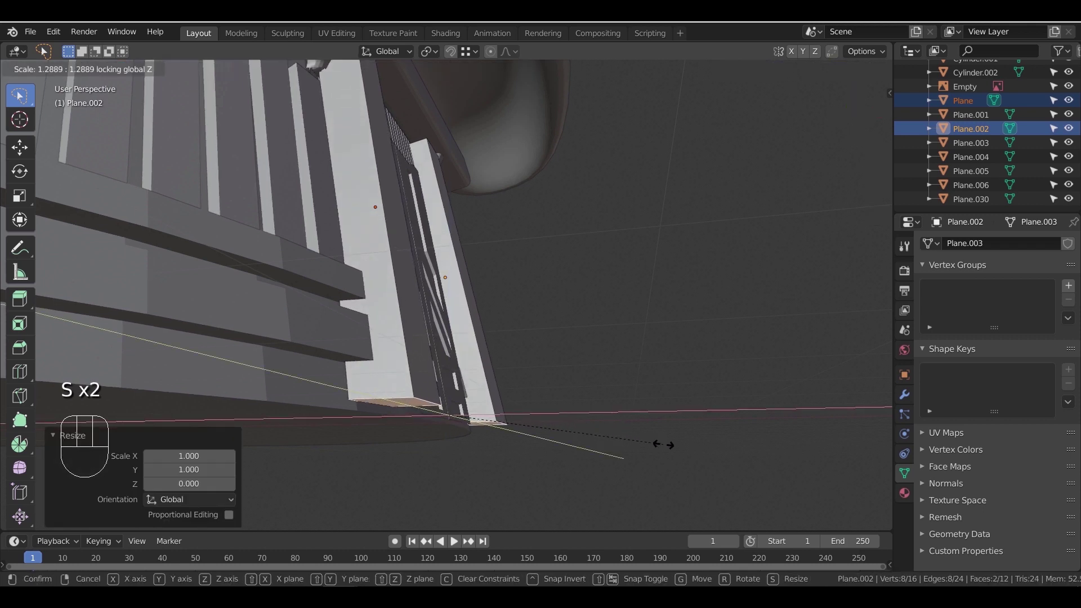
click(641, 444)
middle_drag(614, 424, 591, 378)
key(s)
key(x)
click(668, 453)
Move only the bottom face of door post Plane.002 about 0.2 m along negative Y, towards the door
mouse_move(631, 420)
middle_down()
mouse_move(613, 381)
mouse_move(625, 363)
middle_up()
ctrl+drag(198, 302, 298, 397)
drag(27, 95, 61, 125)
key(g)
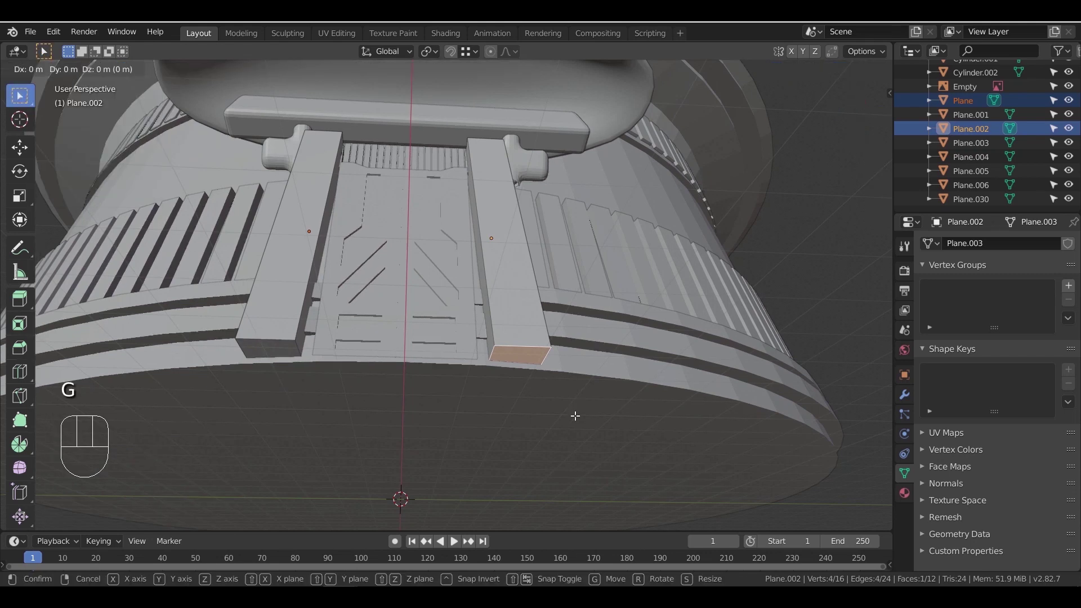
key(y)
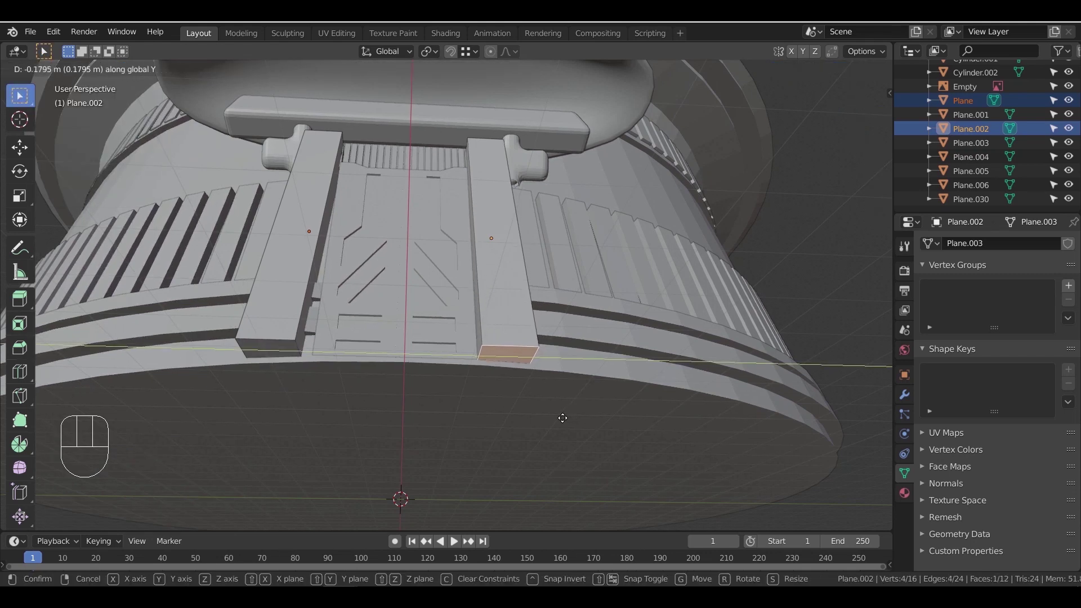
click(560, 418)
Reposition the bottom face of the other door post, Plane, to align its foot beside the door
middle_drag(560, 418, 323, 426)
click(289, 377)
key(g)
click(364, 437)
Move the bottom faces of both door posts about 0.12 m outward along X and fine-tune their X position
shift+click(468, 327)
key(g)
key(x)
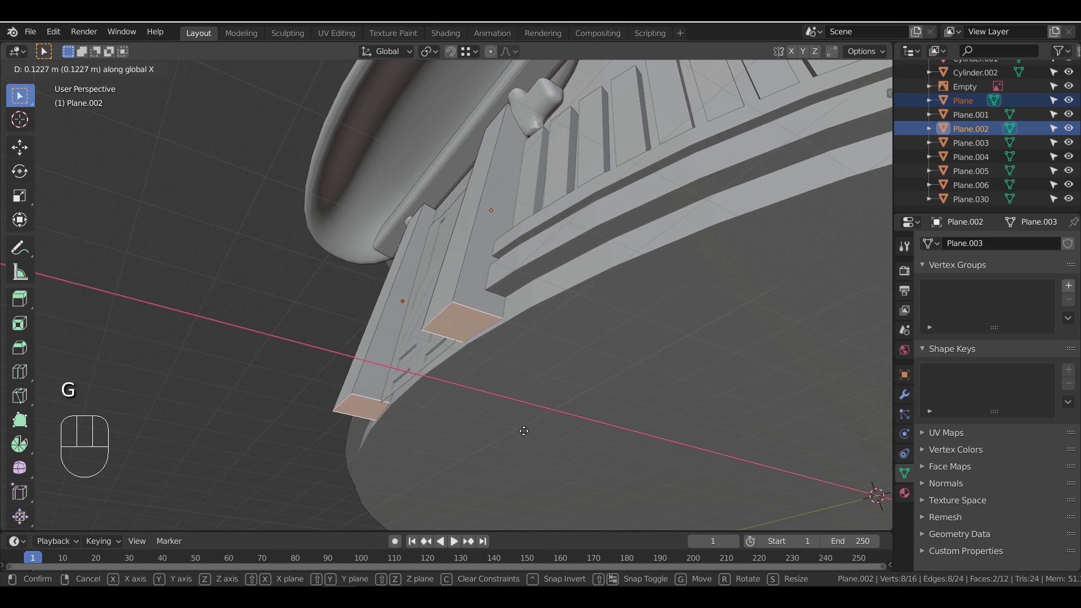
click(521, 430)
key(g)
key(x)
click(525, 430)
middle_drag(525, 430, 496, 436)
scroll(544, 445, down, 3)
middle_drag(487, 417, 383, 401)
scroll(450, 379, up, 1)
key(Tab)
Apply the scale of both door posts and bevel all their edges with four segments, about 0.03 m wide
scroll(464, 356, up, 1)
middle_drag(464, 356, 484, 362)
key(Tab)
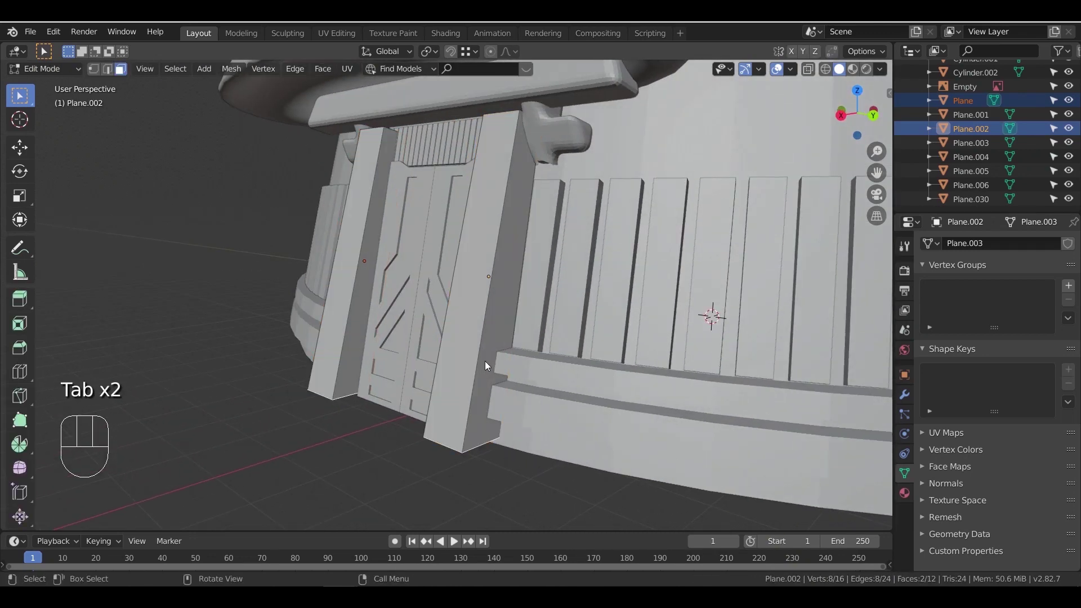
key(a)
click(108, 73)
key(Tab)
key(ctrl+a)
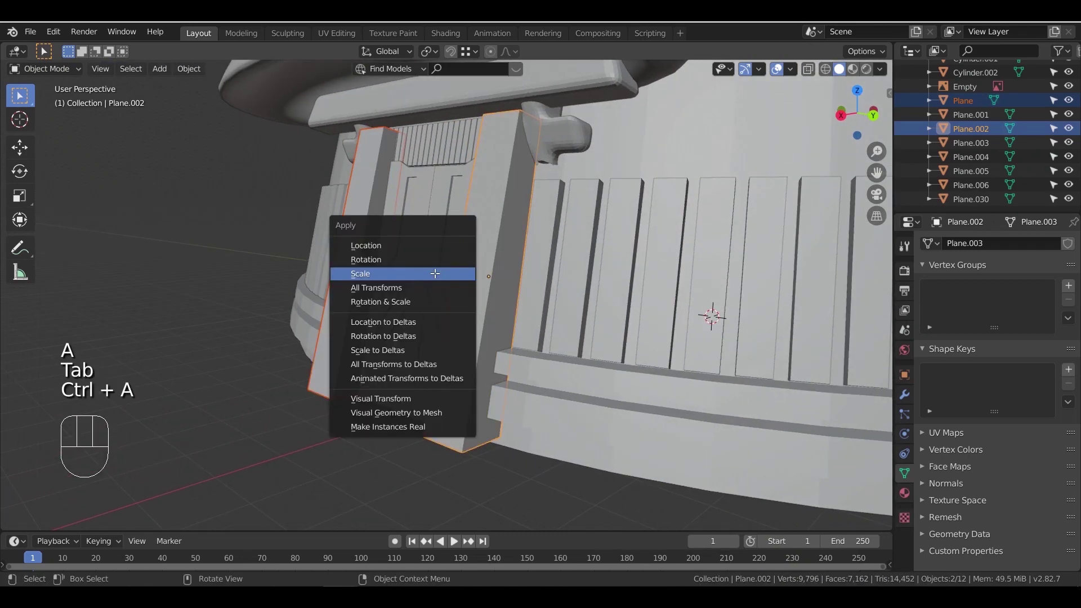
click(434, 273)
key(Tab)
key(ctrl+b)
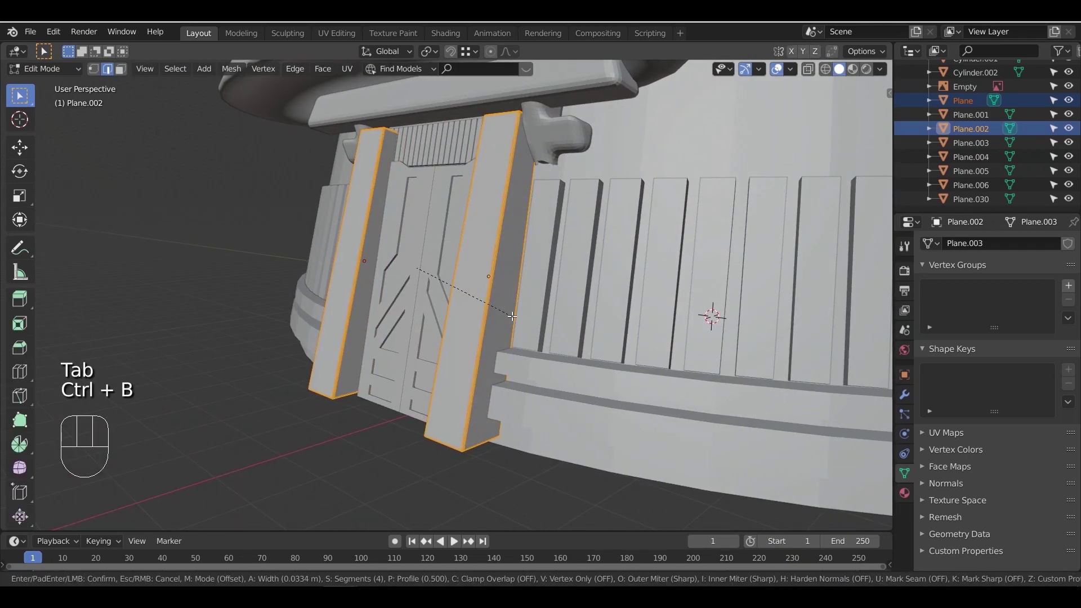
click(514, 316)
key(Tab)
Bevel all edges of the door panel Plane.001 with four segments, about 0.015 m wide
scroll(410, 316, down, 2)
middle_drag(393, 323, 484, 388)
click(490, 417)
click(384, 302)
key(Tab)
scroll(384, 302, up, 5)
key(a)
shift+middle_drag(435, 149, 500, 195)
scroll(499, 196, up, 2)
middle_drag(664, 162, 621, 171)
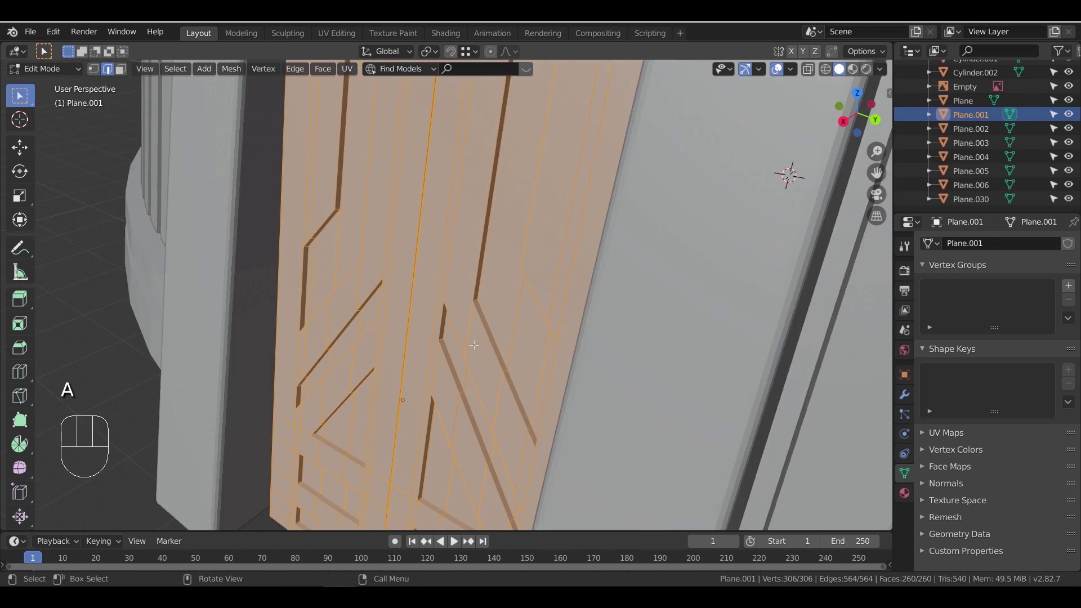
key(ctrl+b)
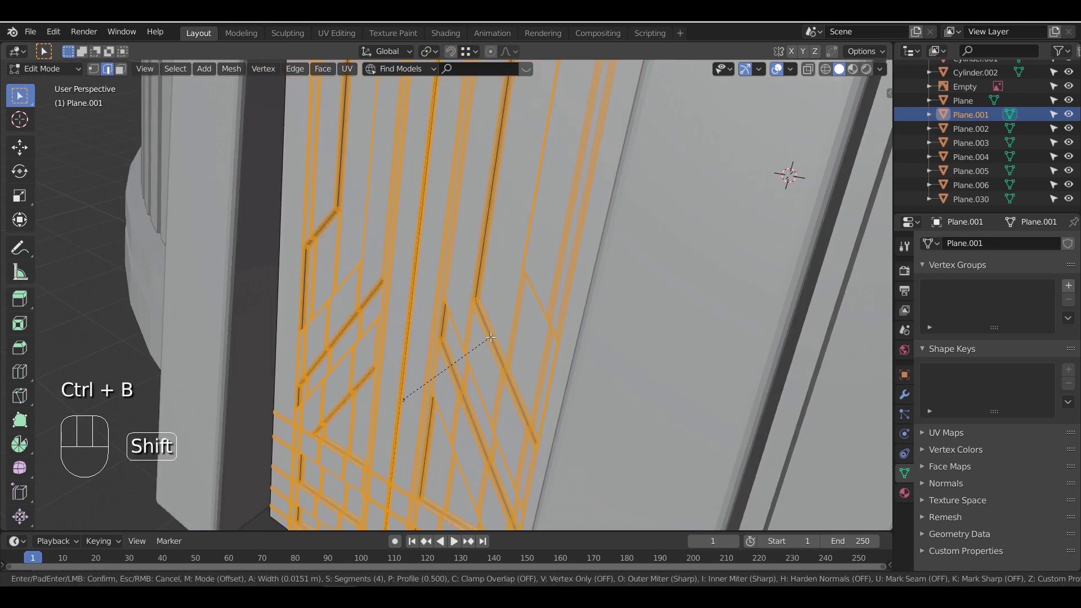
click(504, 335)
middle_drag(504, 335, 410, 347)
key(Tab)
Add a Bevel modifier to the ribbed panel Plane.030 above the door
scroll(420, 315, down, 4)
scroll(420, 315, down, 2)
click(404, 121)
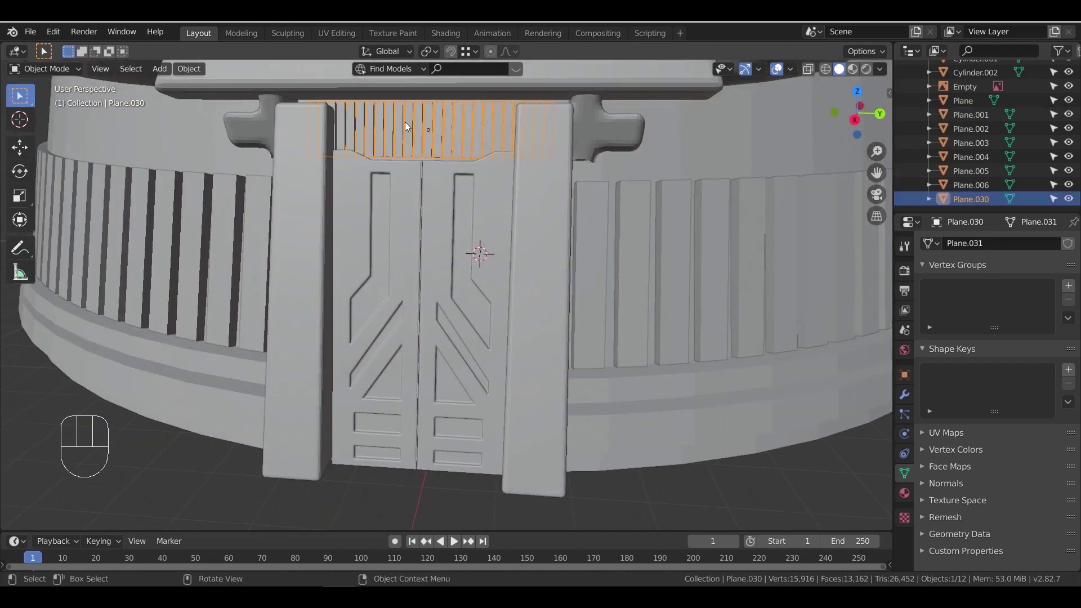
key(Tab)
shift+middle_drag(464, 163, 473, 253)
scroll(473, 254, up, 3)
scroll(473, 254, up, 3)
shift+middle_drag(523, 157, 487, 247)
scroll(512, 276, up, 2)
click(904, 395)
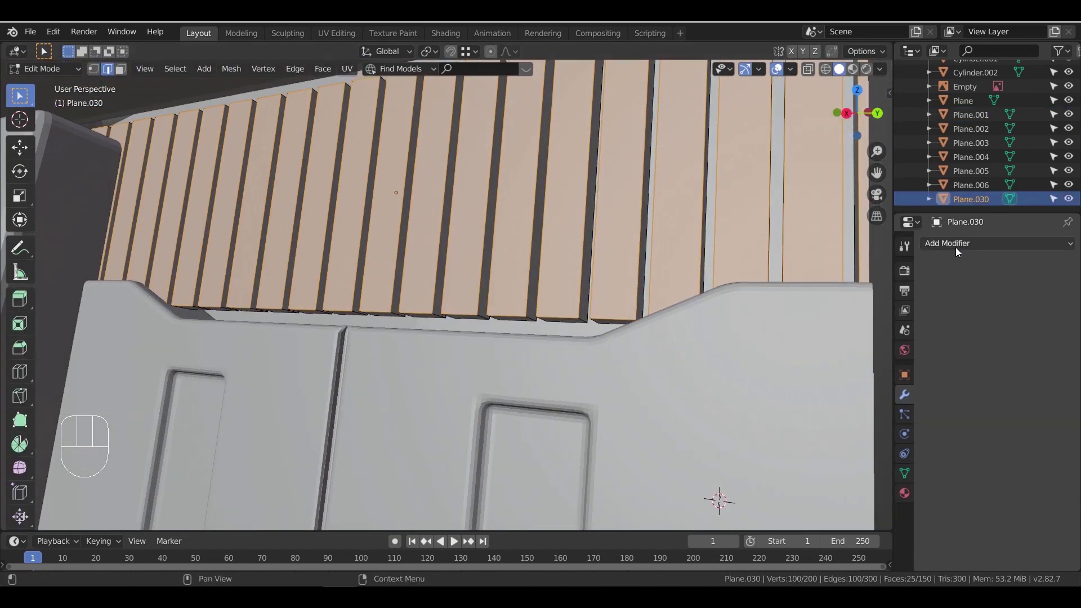
click(956, 244)
click(808, 297)
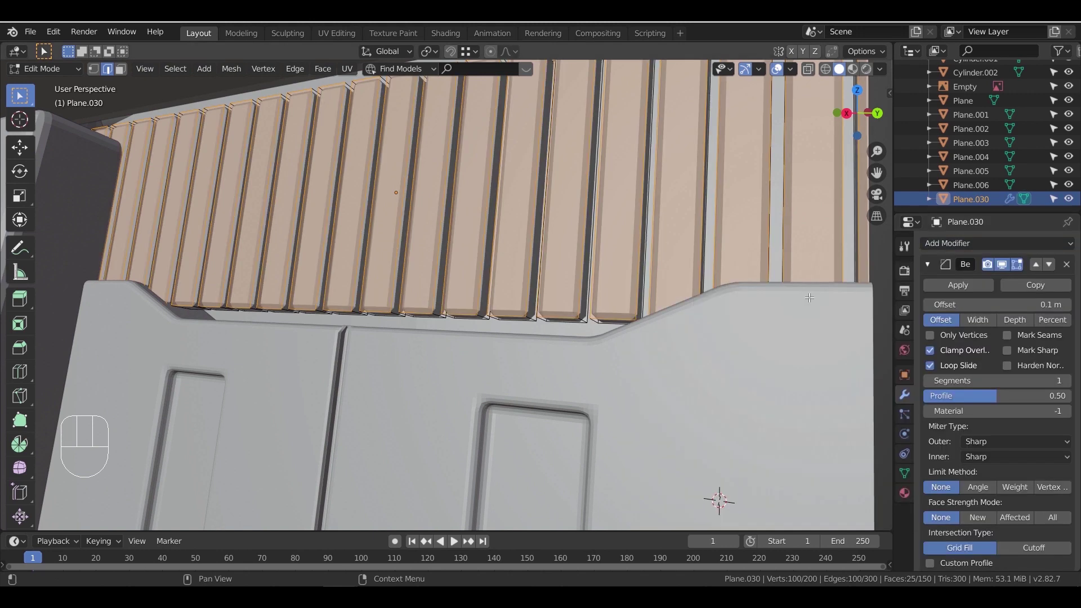
Apply the Bevel modifier of the ribbed panel Plane.030 in Object Mode
click(957, 284)
key(Tab)
click(955, 285)
key(Tab)
key(Tab)
Move the reference image -95 m along X and -45.2 m along Y behind the building, and turn off its alpha
scroll(553, 281, down, 10)
middle_drag(447, 319, 535, 353)
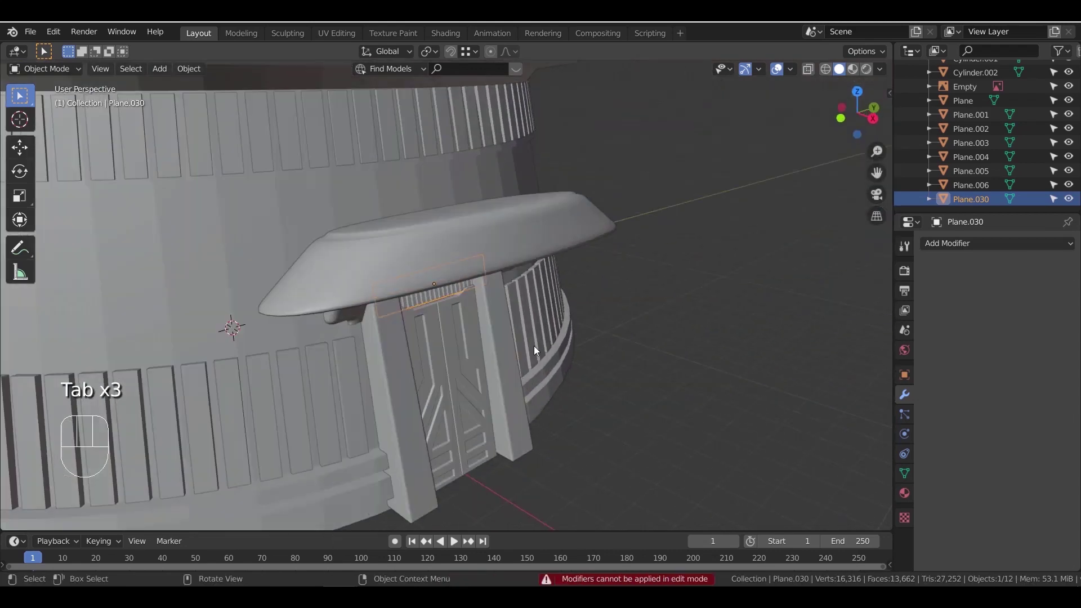
scroll(535, 352, down, 3)
click(664, 332)
middle_drag(664, 332, 651, 358)
scroll(586, 346, down, 2)
middle_drag(586, 347, 535, 283)
click(532, 265)
scroll(532, 265, down, 5)
scroll(562, 290, down, 3)
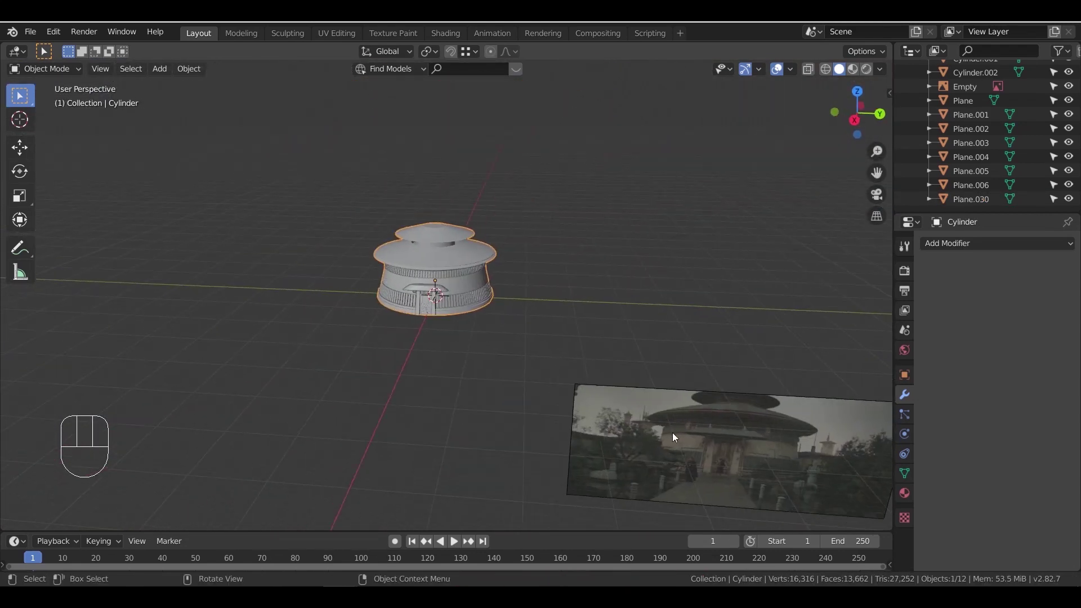
click(685, 432)
key(g)
key(shift+z)
click(361, 162)
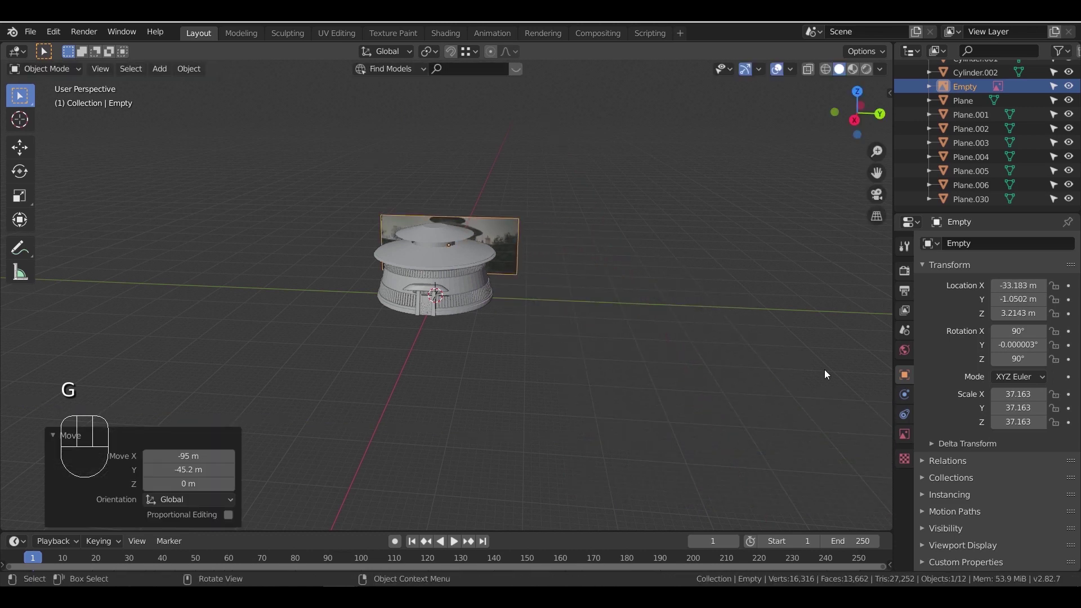
click(904, 433)
click(1068, 296)
Scale up the reference image uniformly and raise it 9.74 m along Z behind the building
middle_drag(586, 318, 539, 298)
scroll(610, 342, up, 5)
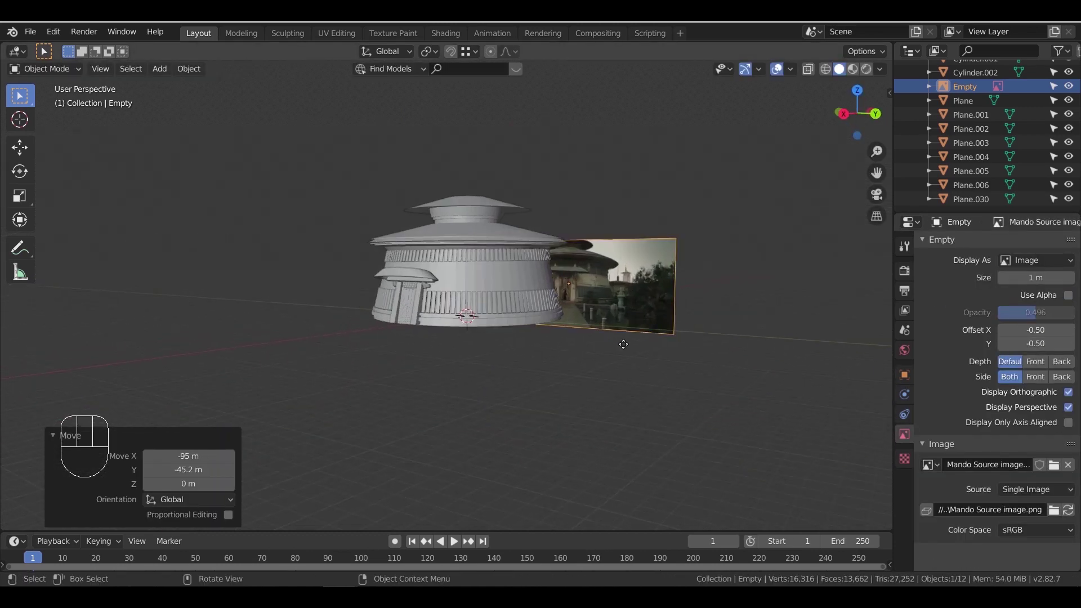
key(s)
click(793, 428)
key(g)
key(z)
click(765, 357)
shift+middle_drag(705, 224, 552, 265)
scroll(596, 305, up, 5)
scroll(630, 297, down, 6)
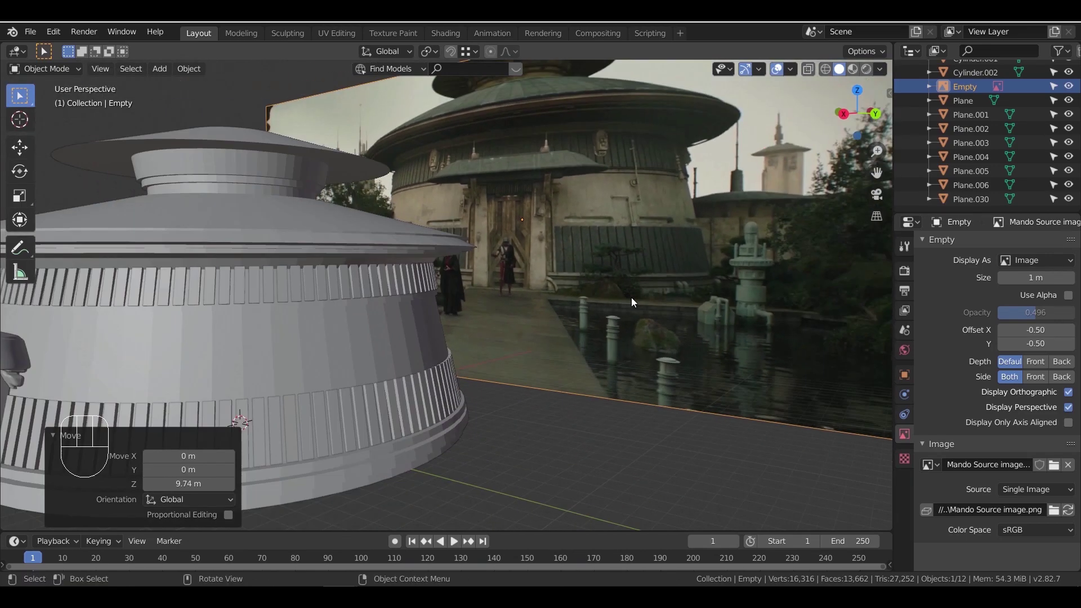
Add two horizontal edge loops near the lower edge of the Cylinder's smooth wall band, with slide factors 0.857 and 0.684
shift+middle_drag(568, 326, 669, 309)
scroll(562, 284, up, 4)
click(522, 279)
key(Tab)
middle_drag(521, 280, 489, 276)
scroll(523, 287, down, 1)
key(ctrl+r)
click(489, 272)
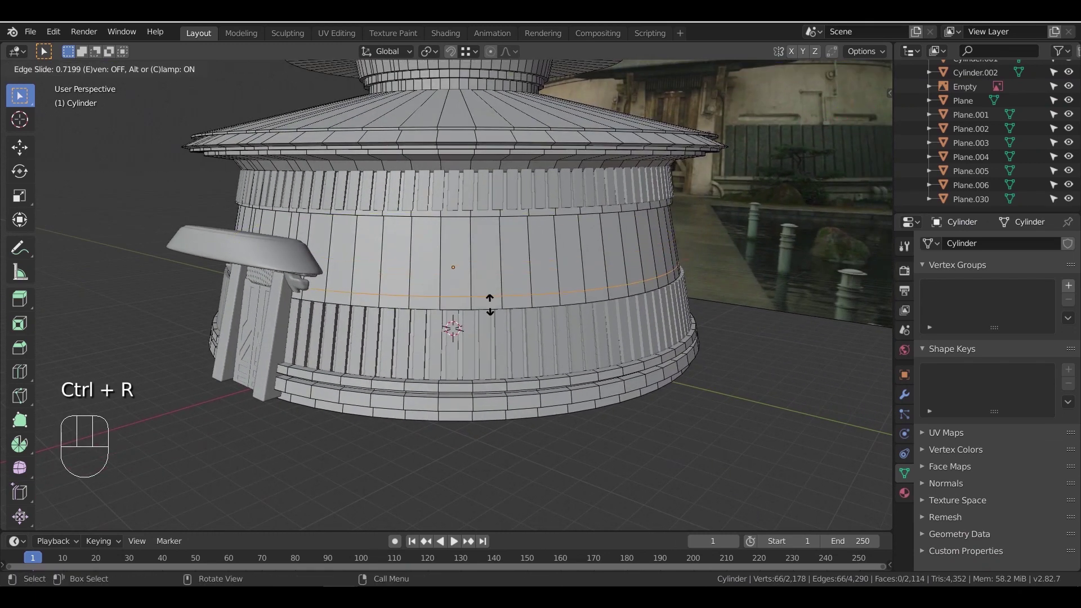
click(494, 309)
key(ctrl+r)
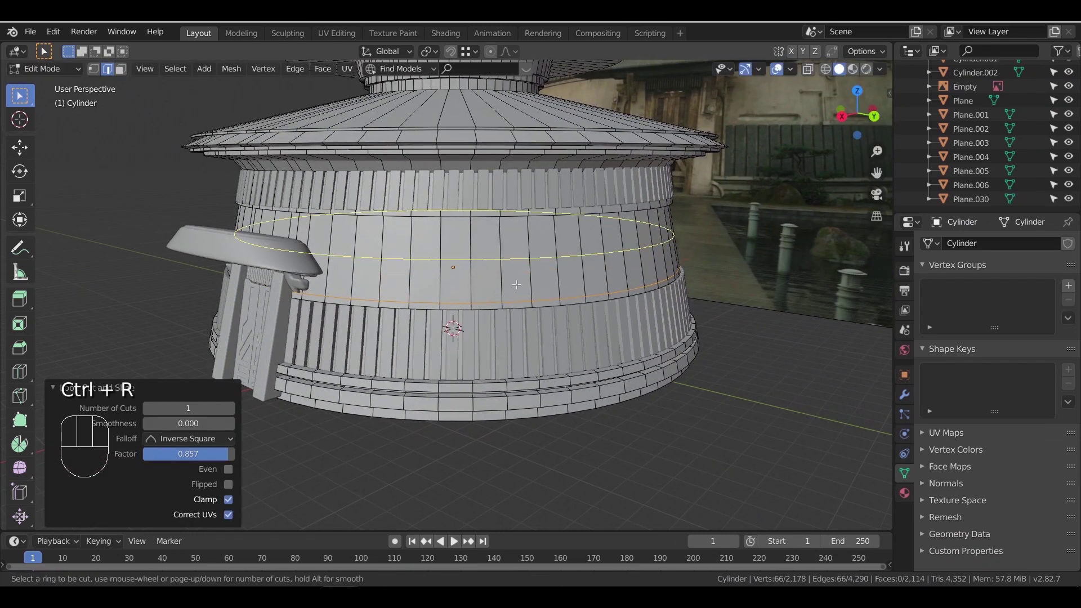
click(515, 290)
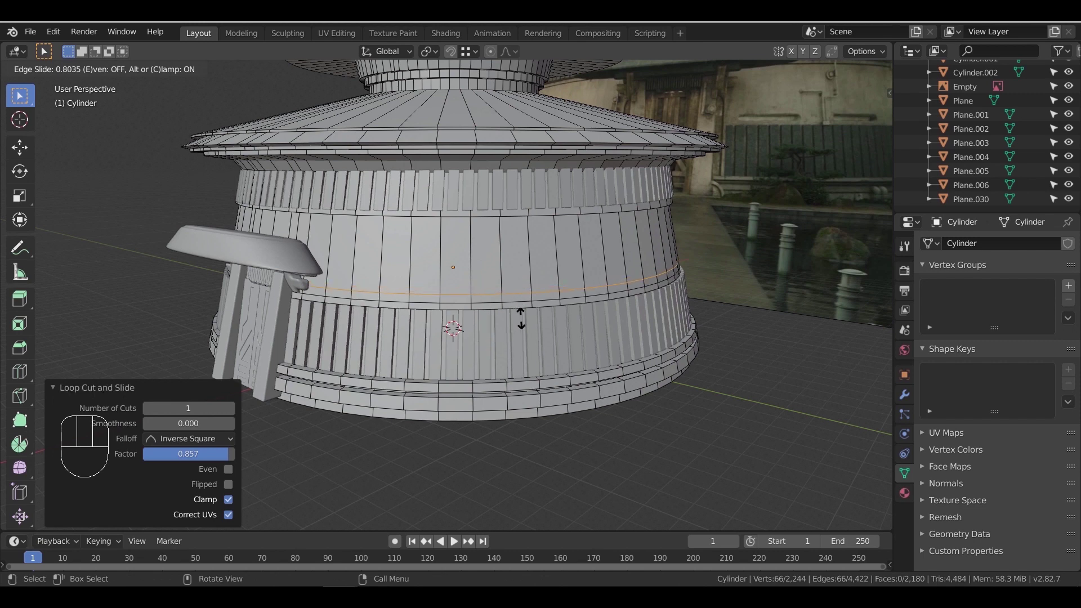
click(521, 312)
middle_drag(521, 313, 383, 273)
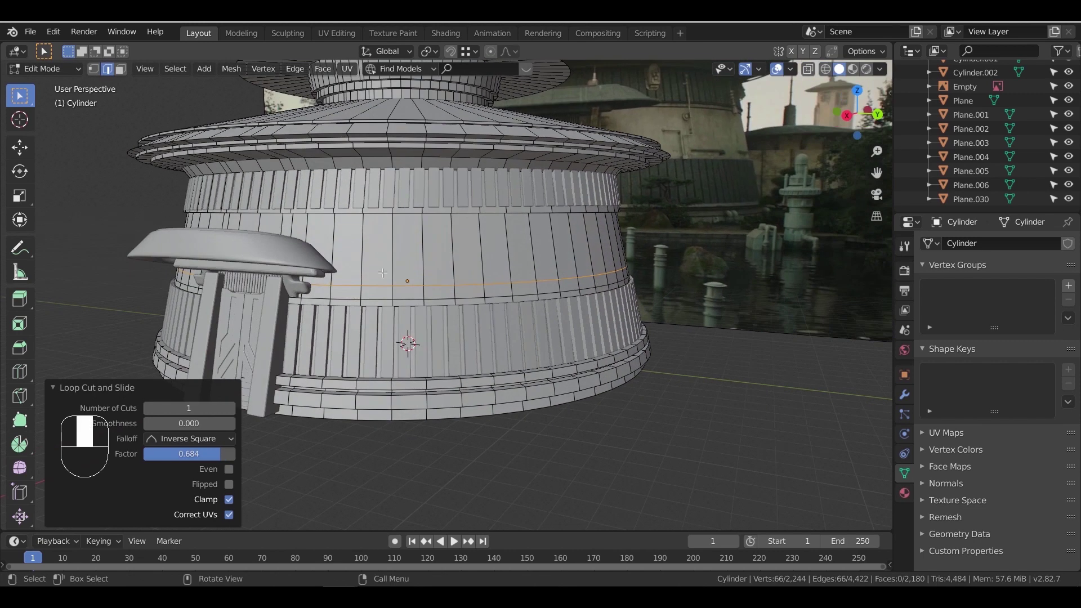
click(120, 70)
click(345, 288)
middle_drag(345, 289, 430, 320)
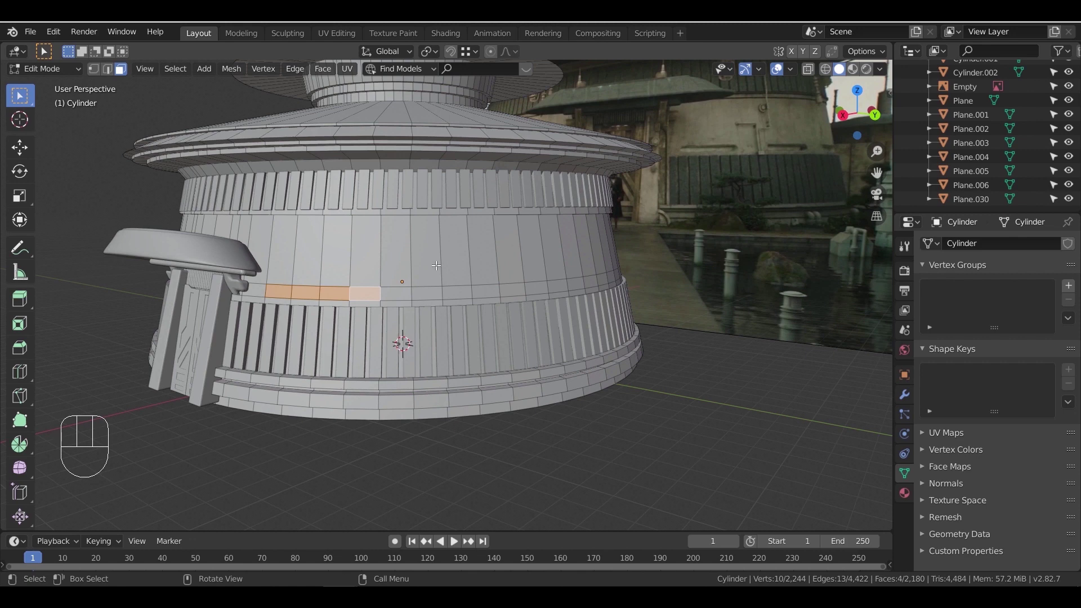
Add a horizontal edge loop around the middle of the Cylinder's smooth wall band, with slide factor -0.020
scroll(445, 258, up, 2)
key(ctrl+r)
click(423, 234)
click(422, 235)
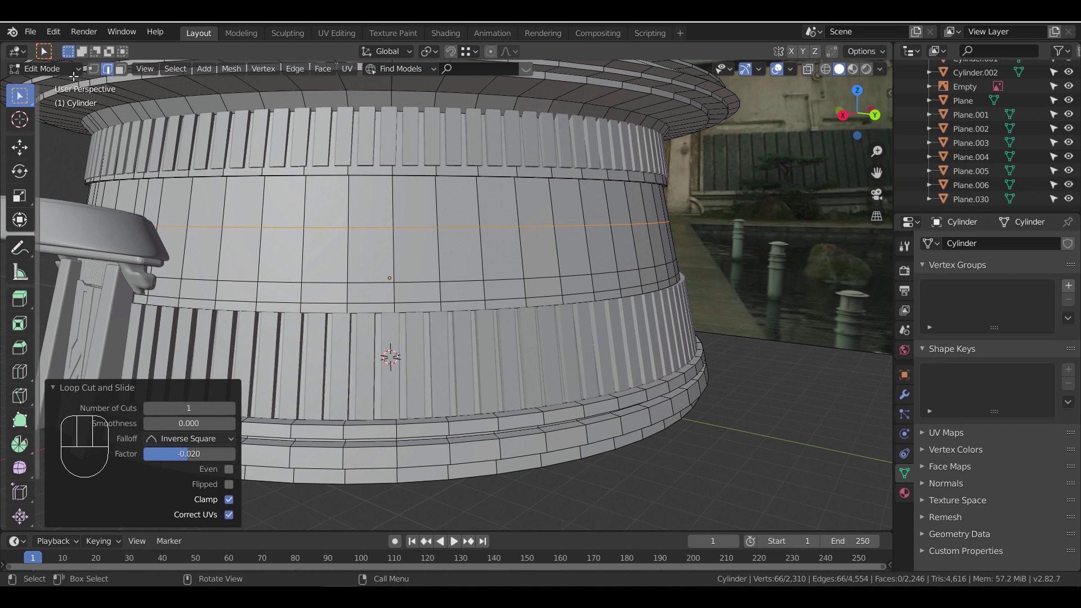
Select four adjacent faces of the narrow wall strip above the lower slats, to the right of the doorway
click(120, 73)
click(200, 290)
shift+click(237, 292)
shift+click(280, 292)
shift+click(325, 293)
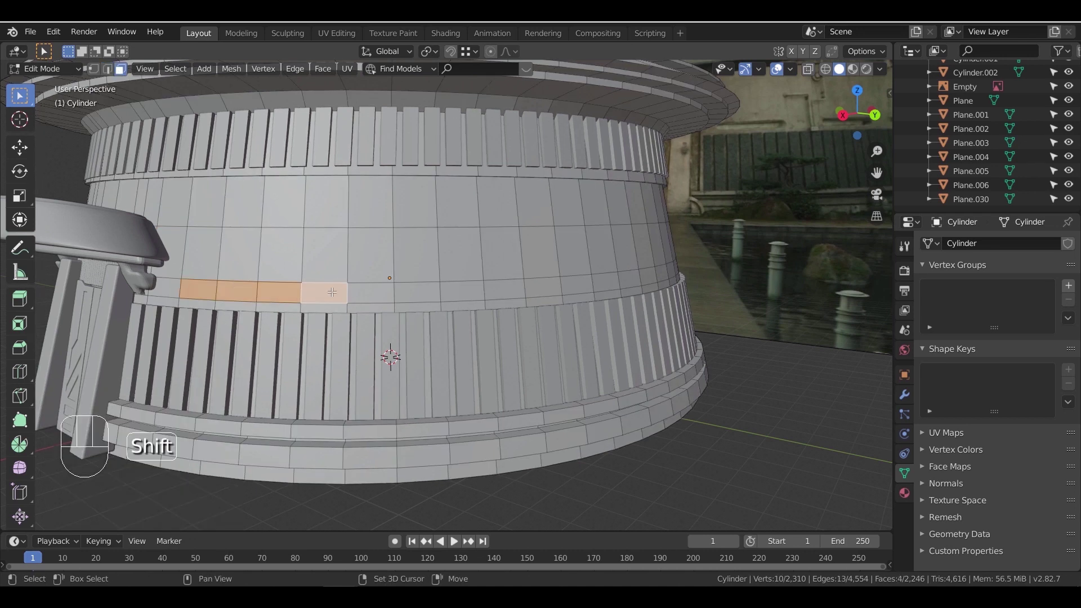
shift+click(384, 286)
shift+click(371, 256)
shift+click(416, 255)
shift+click(412, 291)
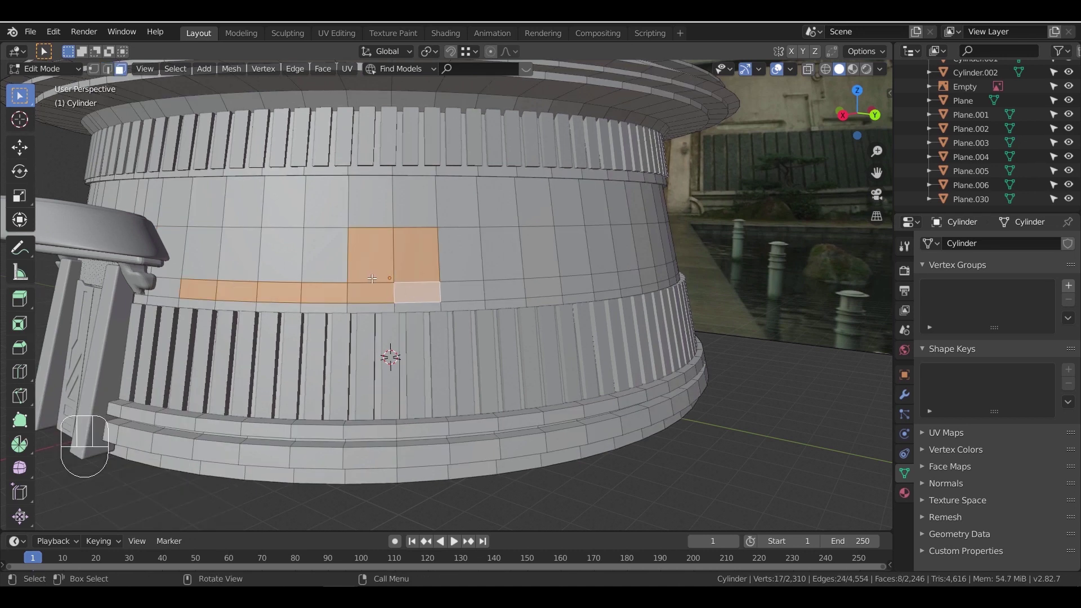
ctrl+drag(374, 290, 368, 263)
ctrl+drag(411, 262, 419, 291)
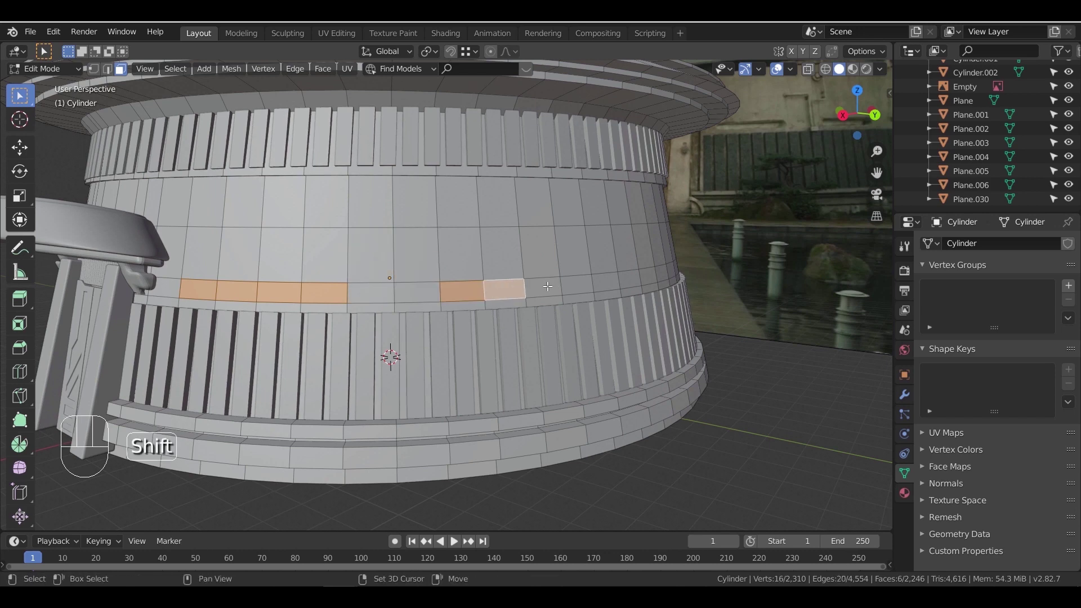
Add further groups of four adjacent faces around the narrow strip above the lower slats to the selection, on both sides of the doorway
scroll(583, 292, down, 1)
middle_drag(371, 323, 476, 325)
scroll(475, 325, down, 4)
shift+middle_drag(354, 338, 506, 324)
scroll(507, 324, up, 3)
shift+click(513, 333)
shift+click(429, 334)
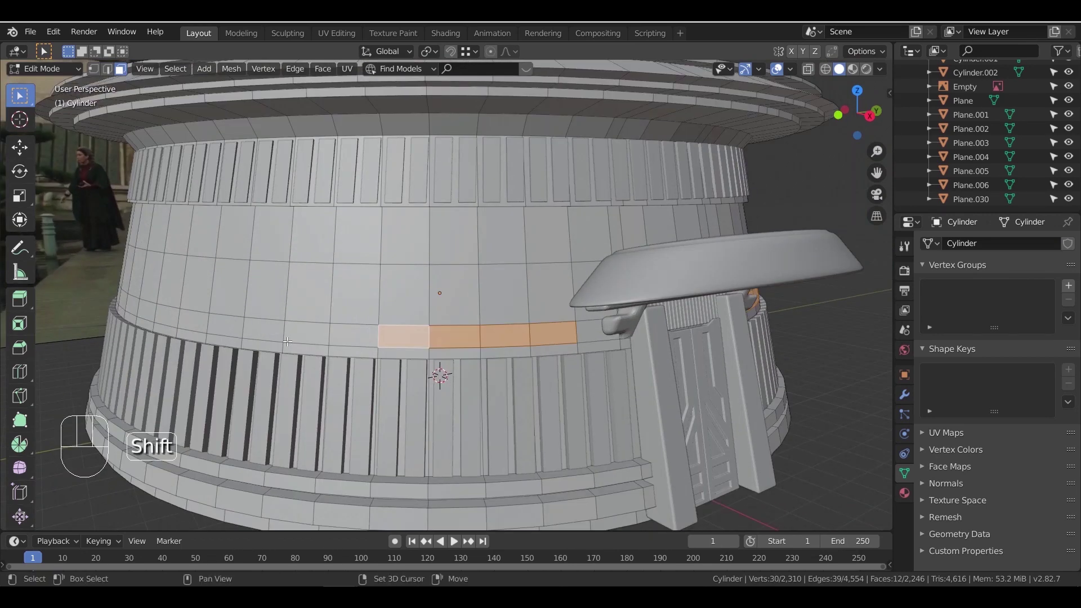
scroll(204, 328, down, 3)
middle_drag(394, 338, 318, 337)
shift+middle_drag(561, 393, 514, 379)
scroll(514, 379, up, 3)
scroll(514, 379, up, 1)
middle_drag(434, 375, 566, 361)
Extrude the selected strip faces along their normals by 0.0864 m and inset them 0.02746 m
right_click(547, 329)
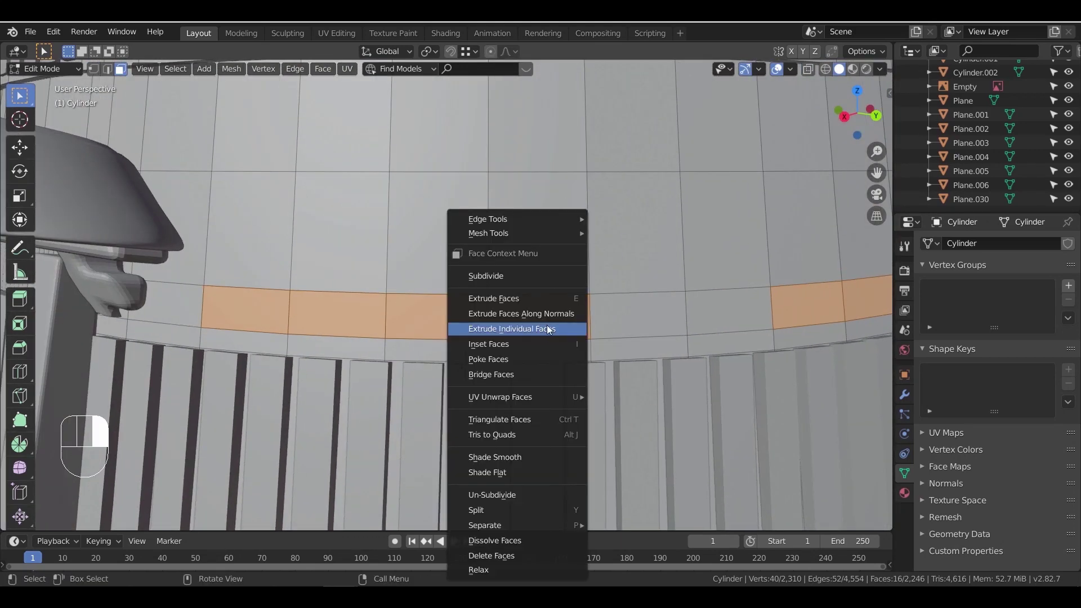
click(545, 316)
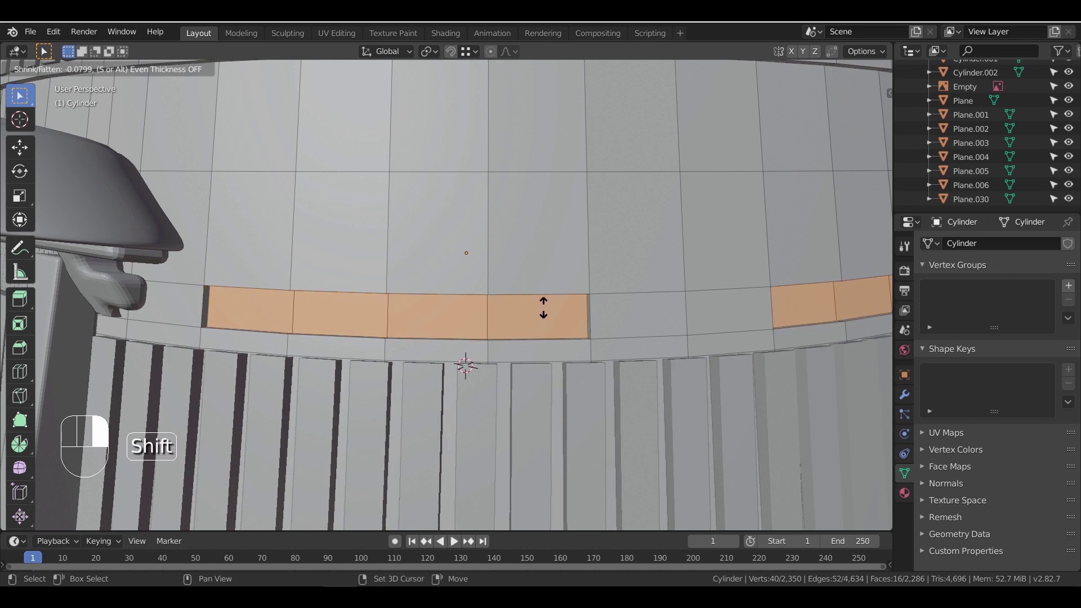
shift+click(543, 309)
key(i)
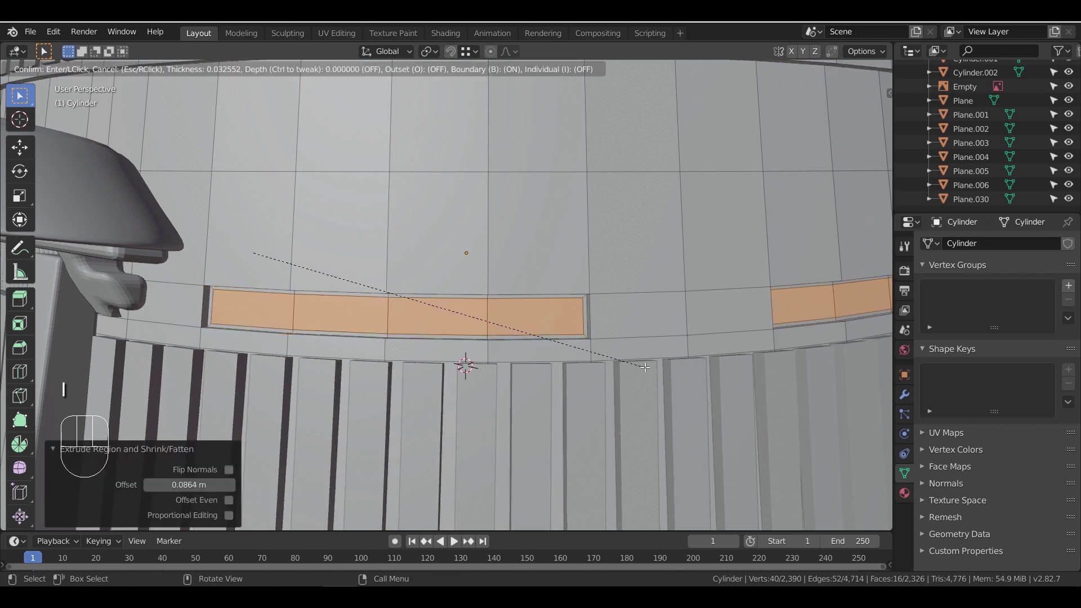
click(649, 366)
Extrude the inset strip faces along their normals by 0.0261 m
right_click(582, 315)
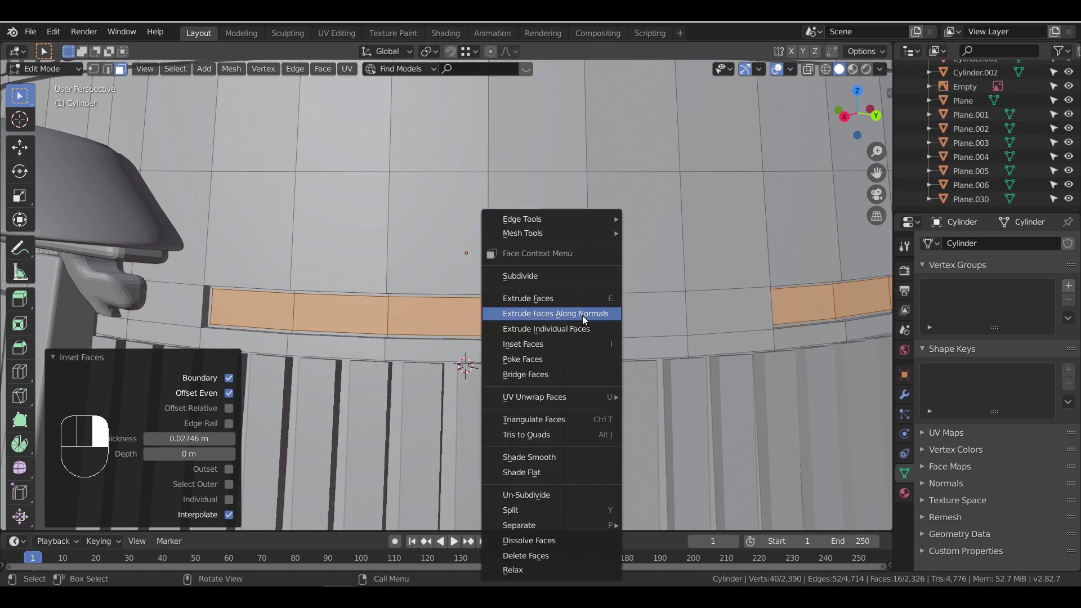
click(582, 314)
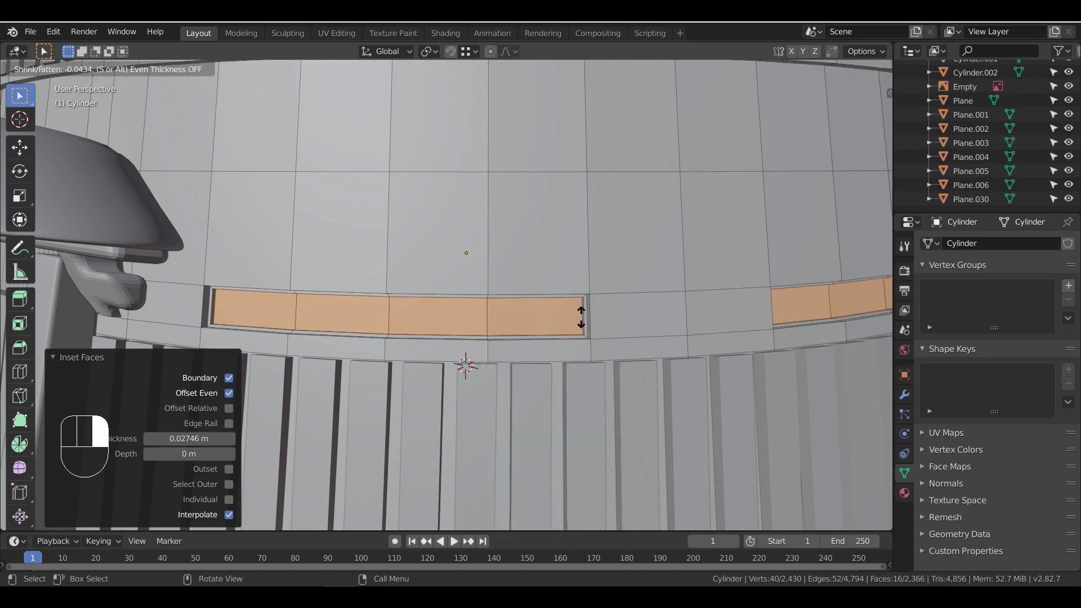
shift+click(578, 267)
Inset a two-by-two block of wall faces between the recessed strip panels by 0.03484 m to outline a window
shift+middle_drag(571, 315, 484, 278)
scroll(483, 280, down, 2)
middle_drag(450, 314, 491, 315)
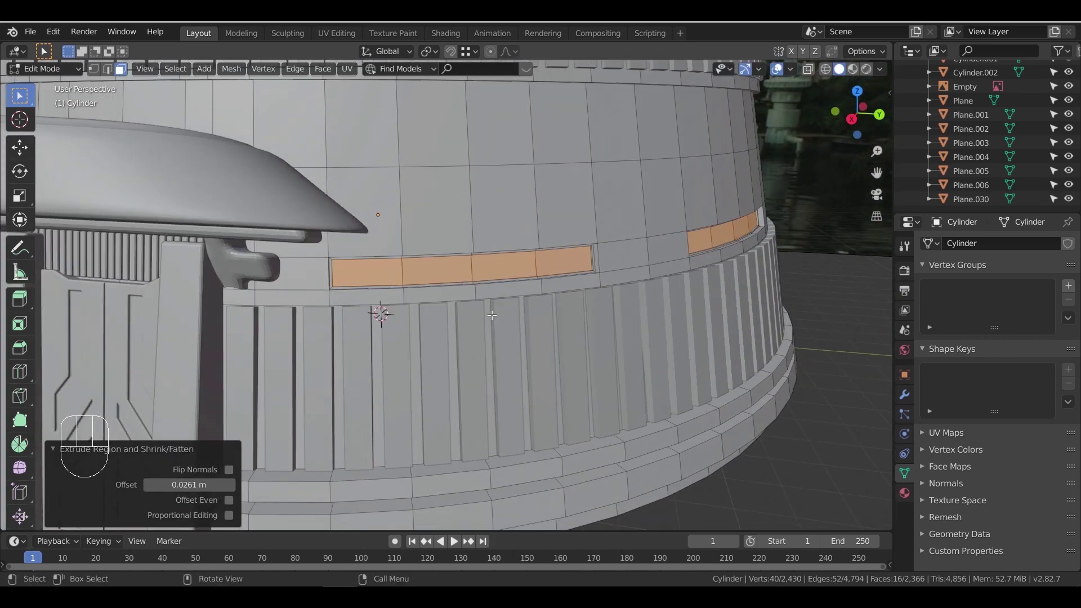
scroll(492, 315, down, 3)
shift+middle_drag(569, 294, 511, 287)
scroll(511, 287, up, 3)
click(483, 203)
shift+click(465, 201)
shift+click(467, 242)
shift+click(508, 243)
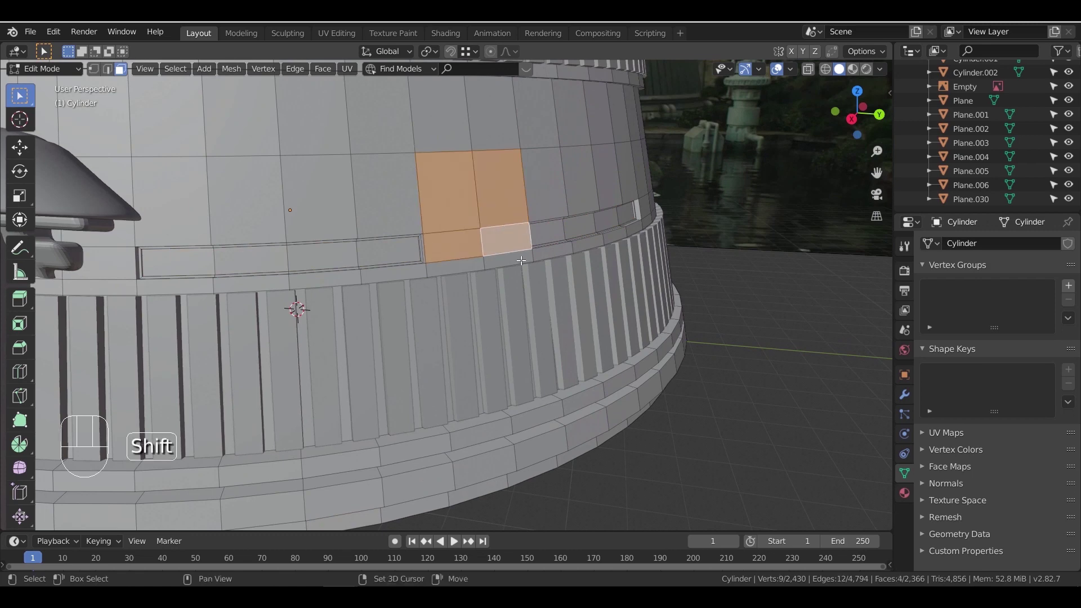
scroll(521, 260, up, 3)
key(i)
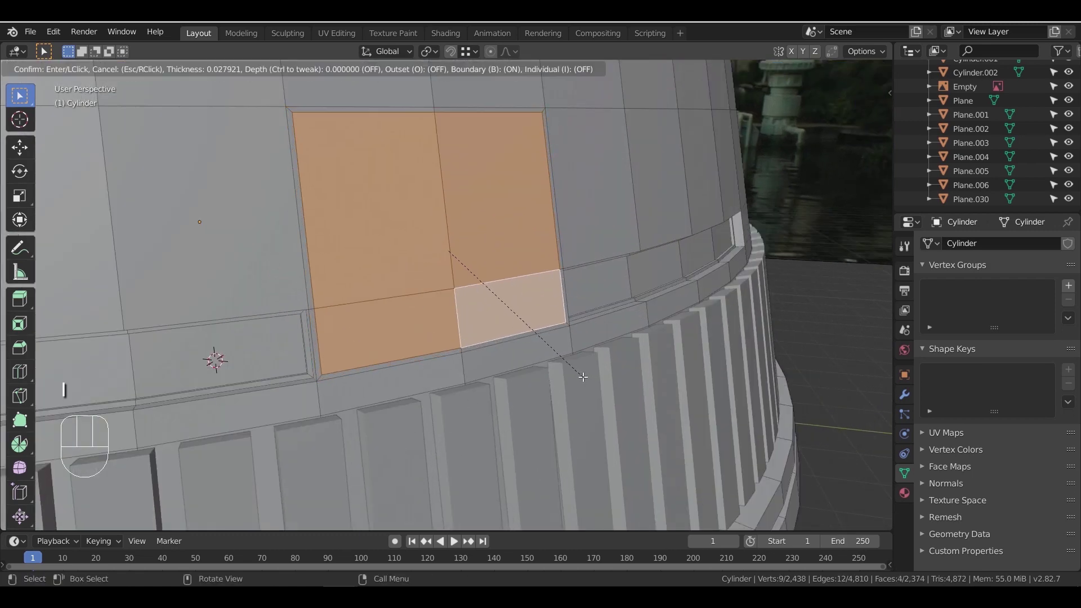
click(581, 377)
Extrude the window faces along their normals by 0.0361 m and scale them uniformly to 0.892
right_click(507, 284)
click(507, 284)
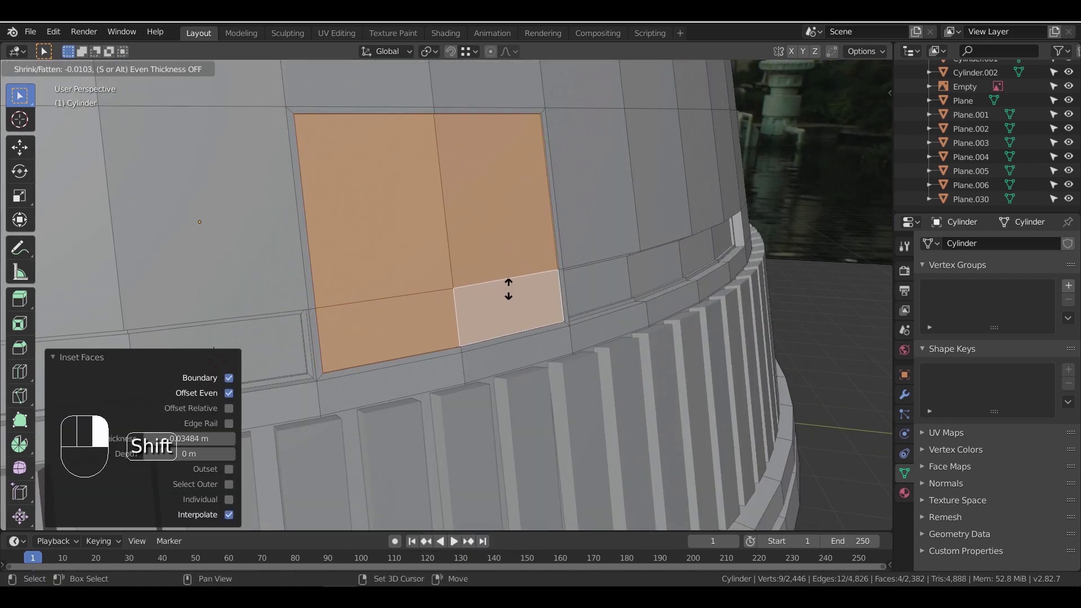
shift+click(512, 304)
key(s)
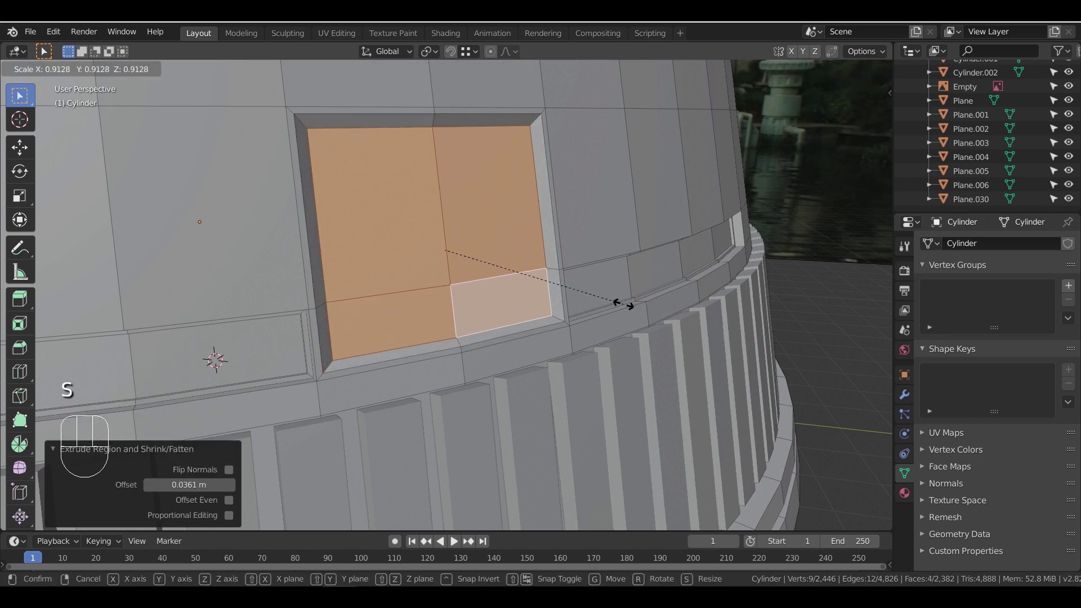
click(616, 304)
Try to bevel the four recessed window faces by 0.0727 m with four segments, and undo it
key(ctrl+b)
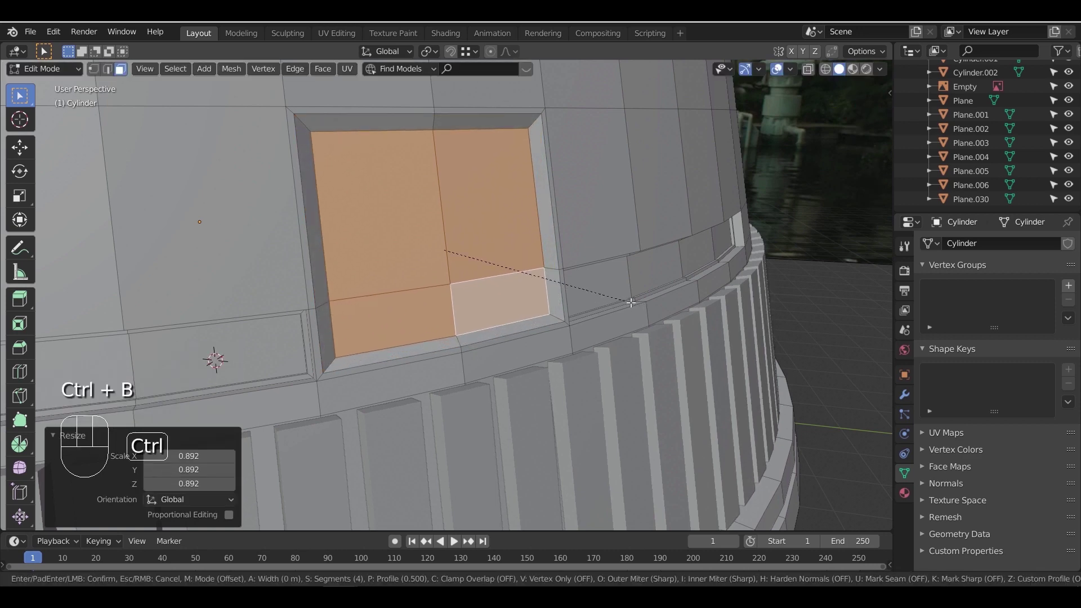
click(640, 306)
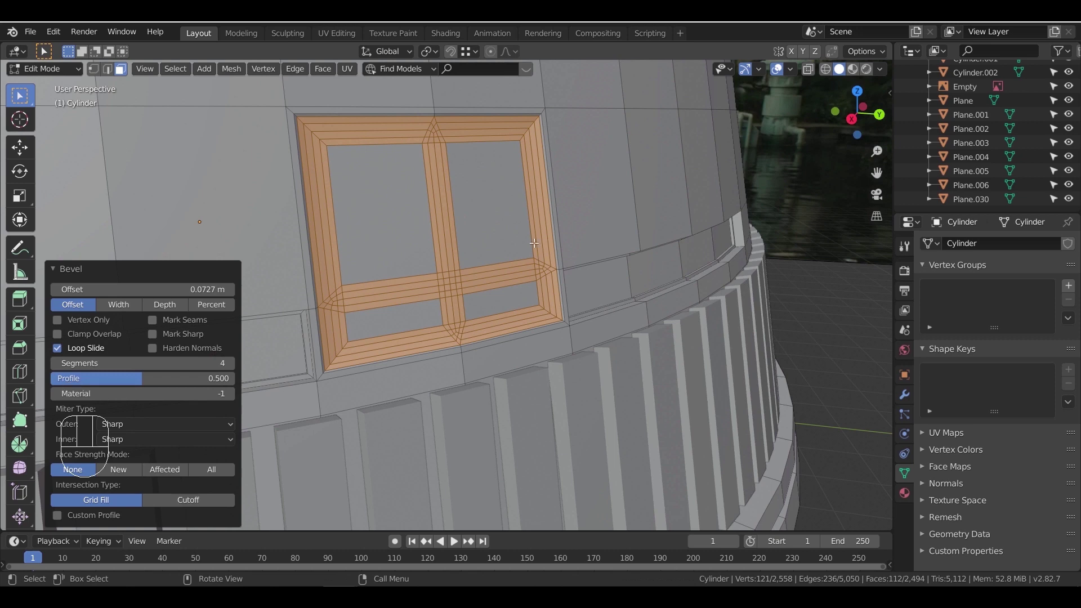
key(ctrl+z)
alt+shift+click(488, 117)
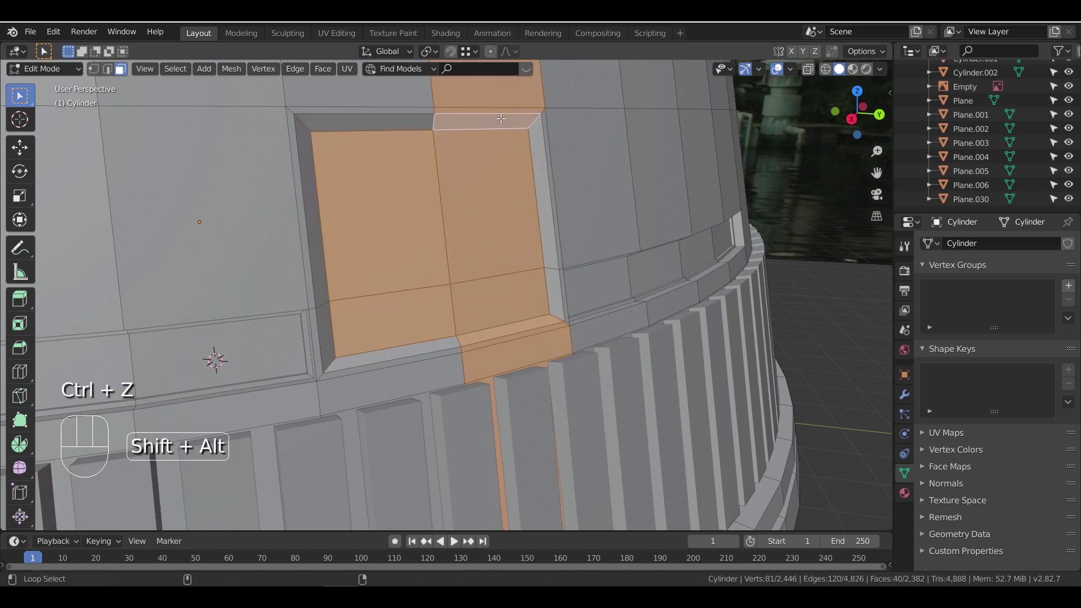
click(479, 116)
alt+click(475, 114)
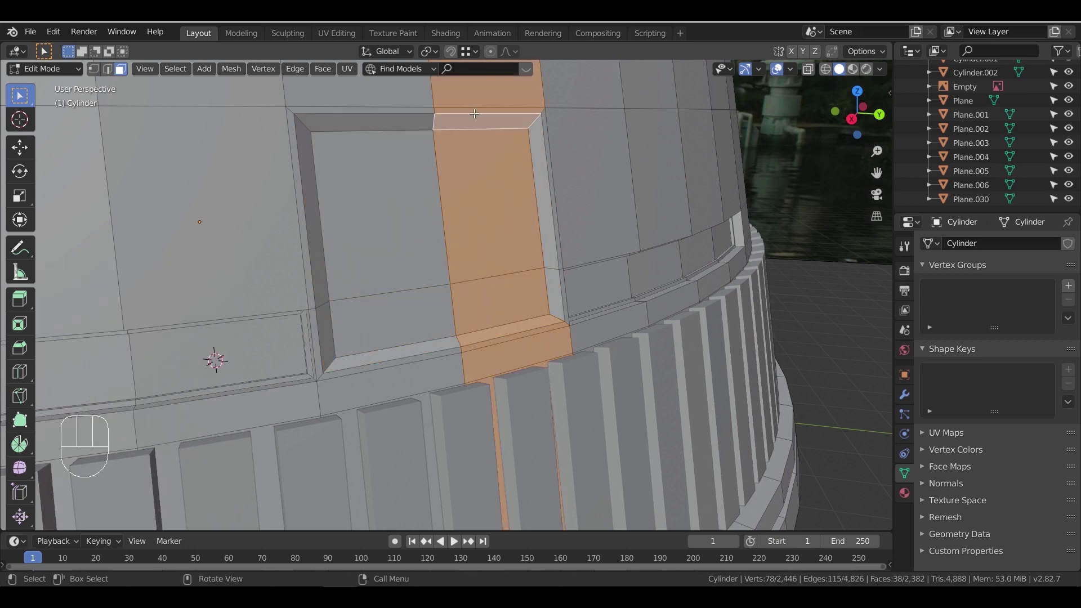
Bevel the outer and inner edge loops of the window recess about 0.017 m wide with four segments
click(107, 72)
key(ctrl+z)
alt+click(432, 116)
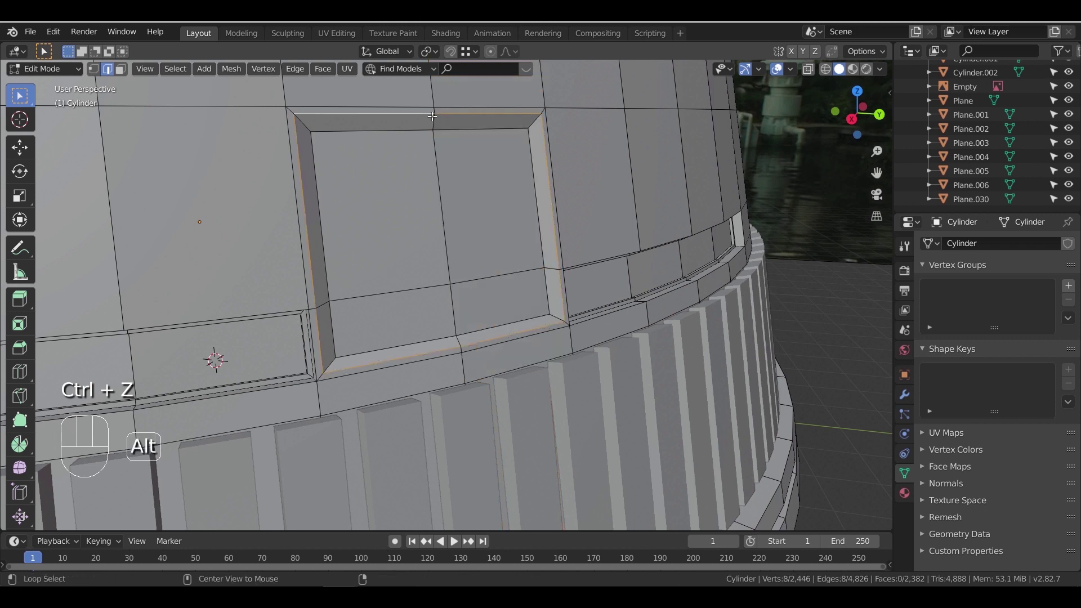
alt+shift+click(446, 129)
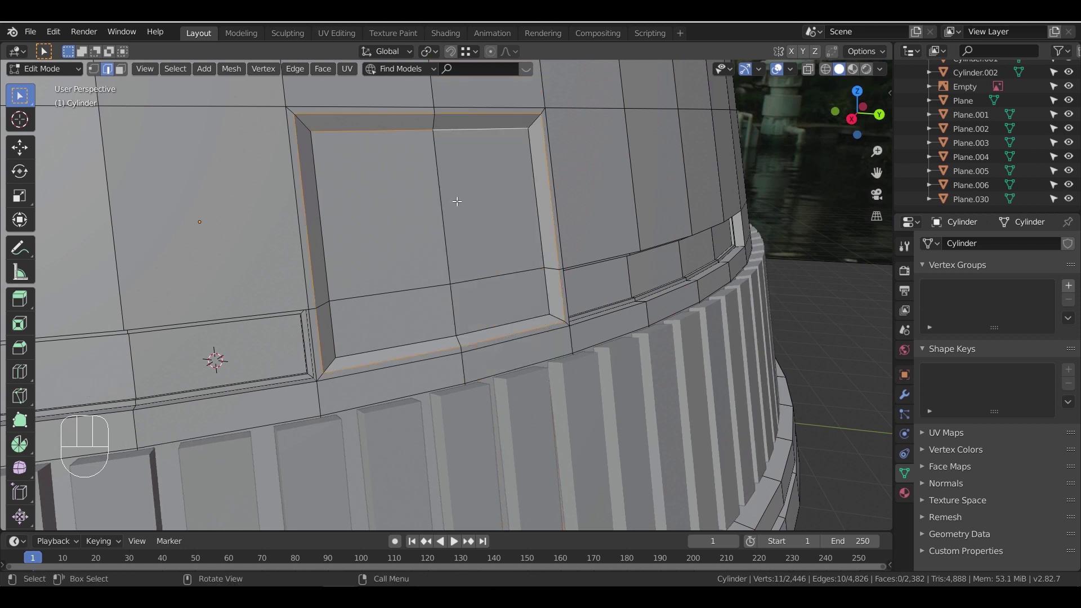
key(ctrl+b)
right_click(620, 247)
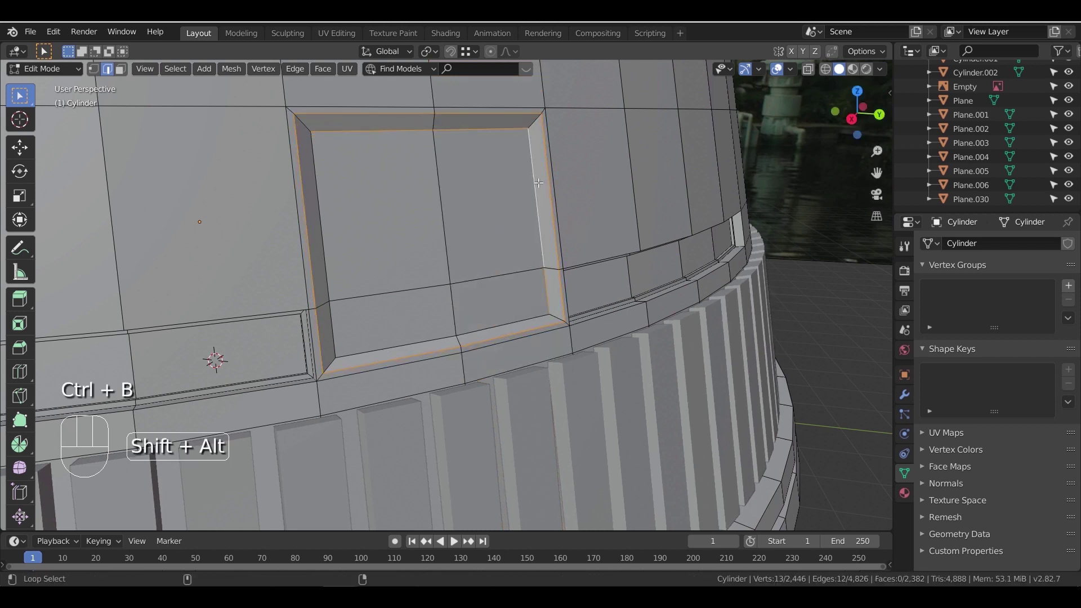
alt+shift+click(391, 348)
key(ctrl+b)
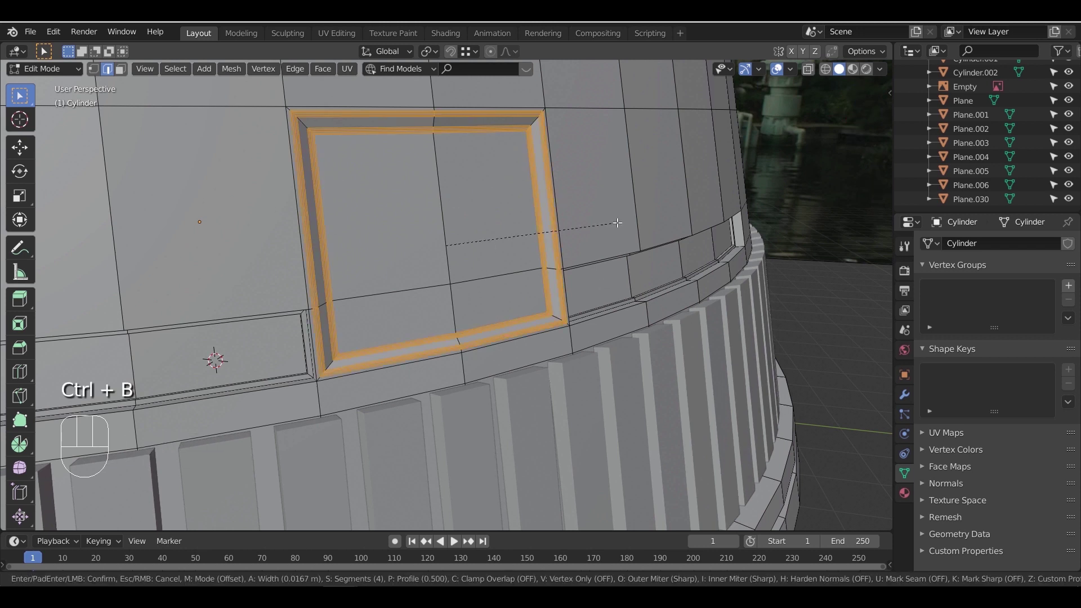
click(618, 223)
key(Tab)
scroll(471, 212, down, 9)
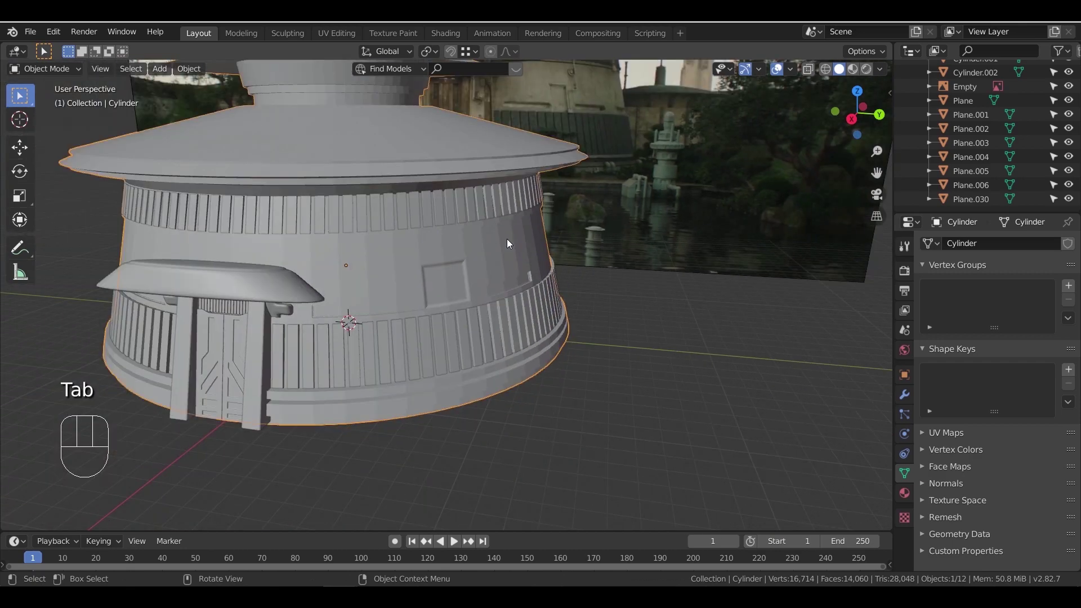
Select the four horizontal edge loops along the stepped rings at the base of the Cylinder
middle_drag(508, 239, 336, 299)
shift+middle_drag(462, 273, 463, 317)
shift+middle_drag(475, 362, 519, 290)
scroll(511, 327, up, 5)
key(Tab)
scroll(523, 299, up, 2)
shift+middle_drag(559, 339, 548, 317)
click(538, 311)
alt+click(538, 310)
alt+shift+click(533, 270)
alt+shift+click(522, 243)
scroll(568, 290, up, 2)
Apply the Cylinder's transform and bevel the selected base ring edge loops with four segments
key(ctrl+b)
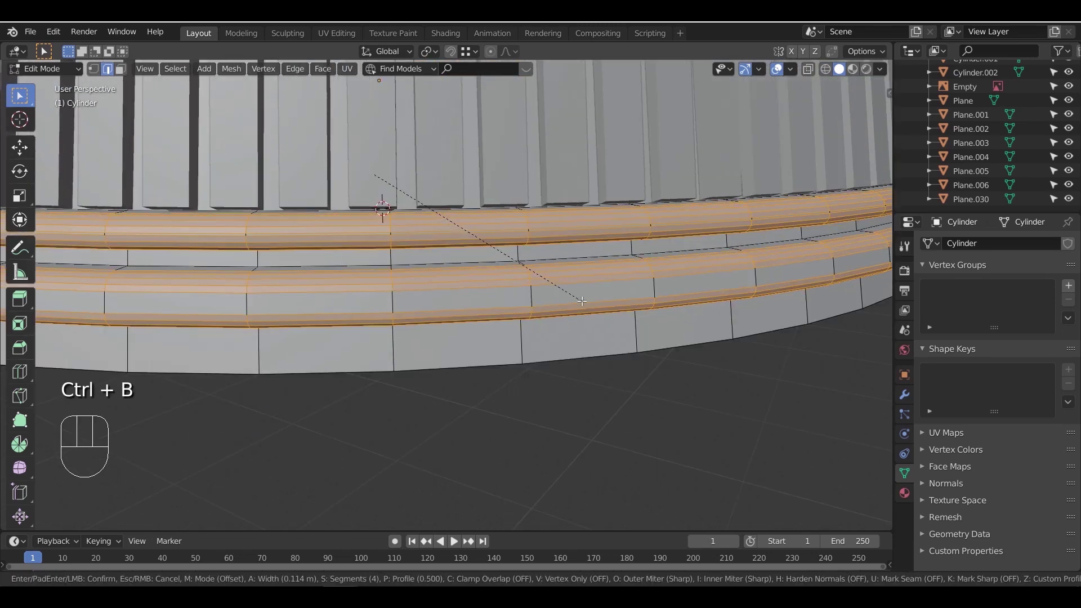
right_click(578, 303)
key(Tab)
key(ctrl+a)
click(577, 302)
key(Tab)
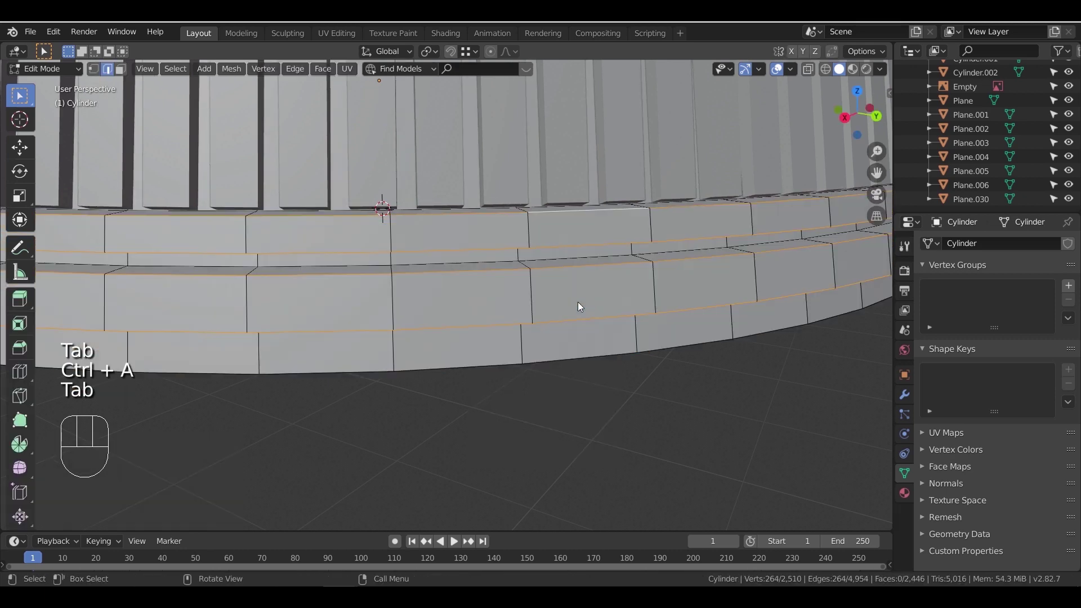
key(ctrl+b)
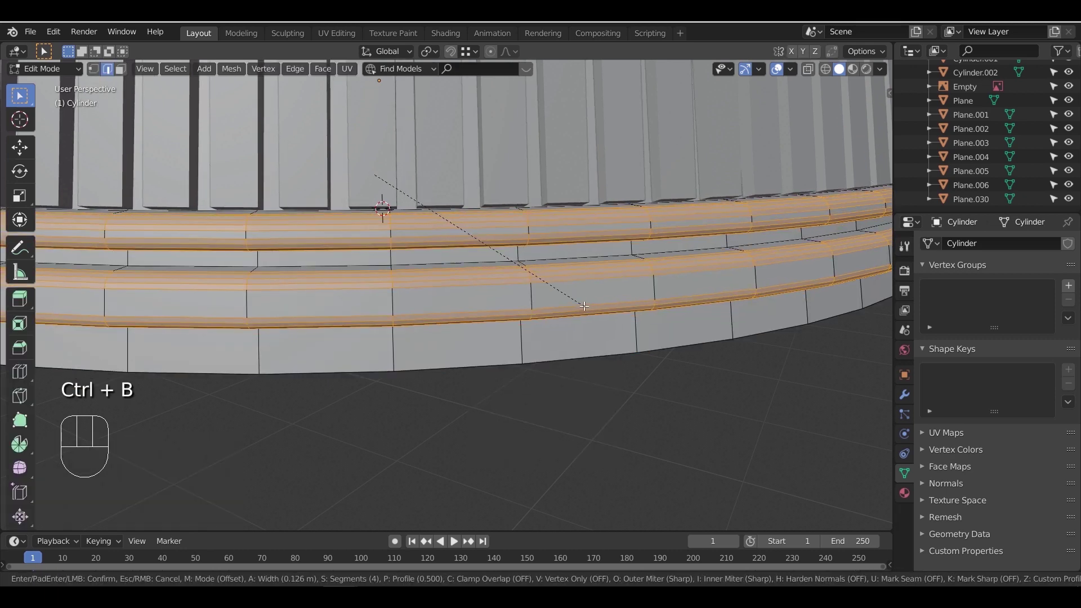
click(562, 299)
scroll(561, 299, down, 5)
key(Tab)
Bevel the horizontal edge loop just below the upper slats about 0.06 m wide with four segments
scroll(511, 279, down, 2)
middle_drag(485, 271, 499, 347)
scroll(491, 263, up, 1)
scroll(491, 260, up, 1)
key(Tab)
scroll(465, 241, down, 1)
shift+middle_drag(480, 218, 491, 244)
scroll(492, 245, up, 3)
key(ctrl+b)
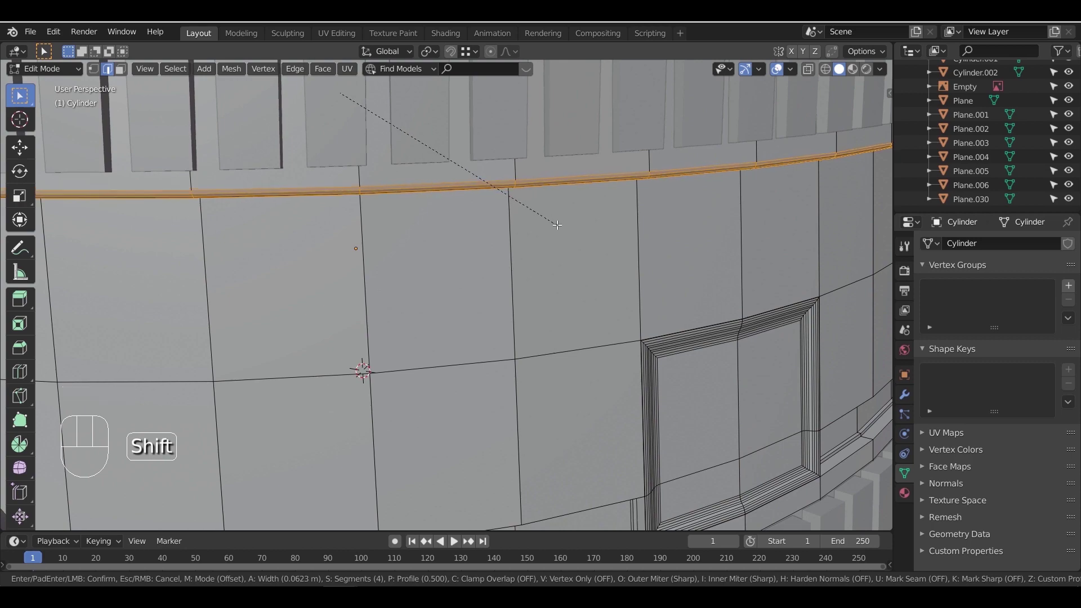
click(550, 222)
Bevel the edge loop above the upper slats, under the roof overhang, about 0.24 m wide with four segments
scroll(549, 222, down, 4)
mouse_move(550, 222)
middle_down()
mouse_move(641, 212)
mouse_move(549, 222)
middle_up()
scroll(550, 222, down, 2)
shift+middle_drag(550, 222, 520, 201)
key(Tab)
scroll(520, 201, up, 2)
key(Tab)
click(496, 178)
alt+click(498, 177)
key(ctrl+b)
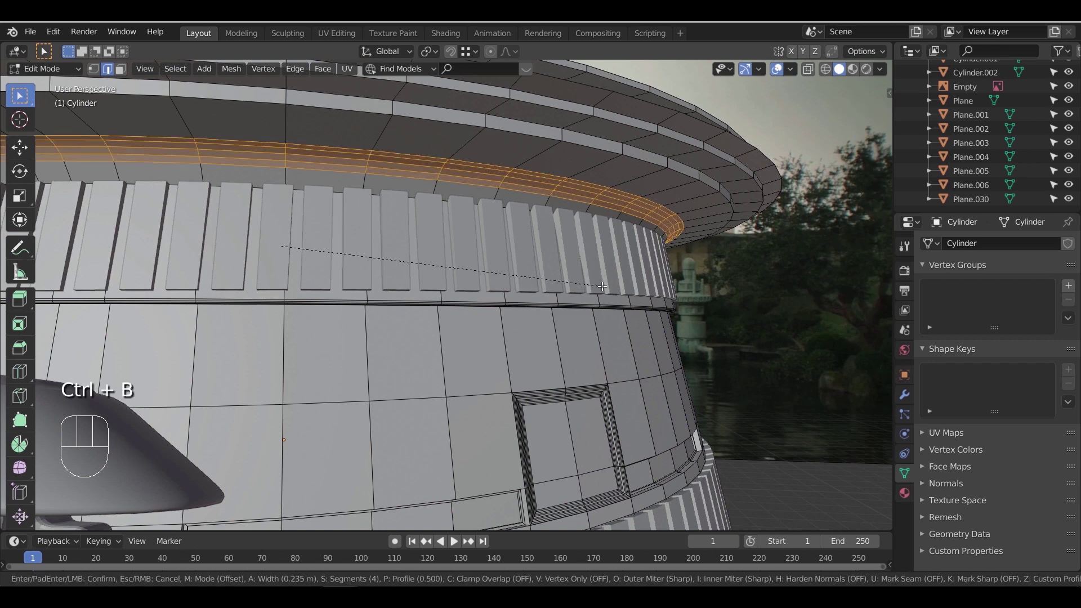
click(619, 288)
key(Tab)
Bevel the two lower edge loops of the stepped roof rim about 0.067 m wide with three segments
scroll(572, 283, down, 2)
shift+middle_drag(572, 269, 526, 290)
scroll(534, 270, up, 2)
click(540, 209)
key(Tab)
click(538, 203)
alt+click(539, 203)
alt+shift+click(551, 186)
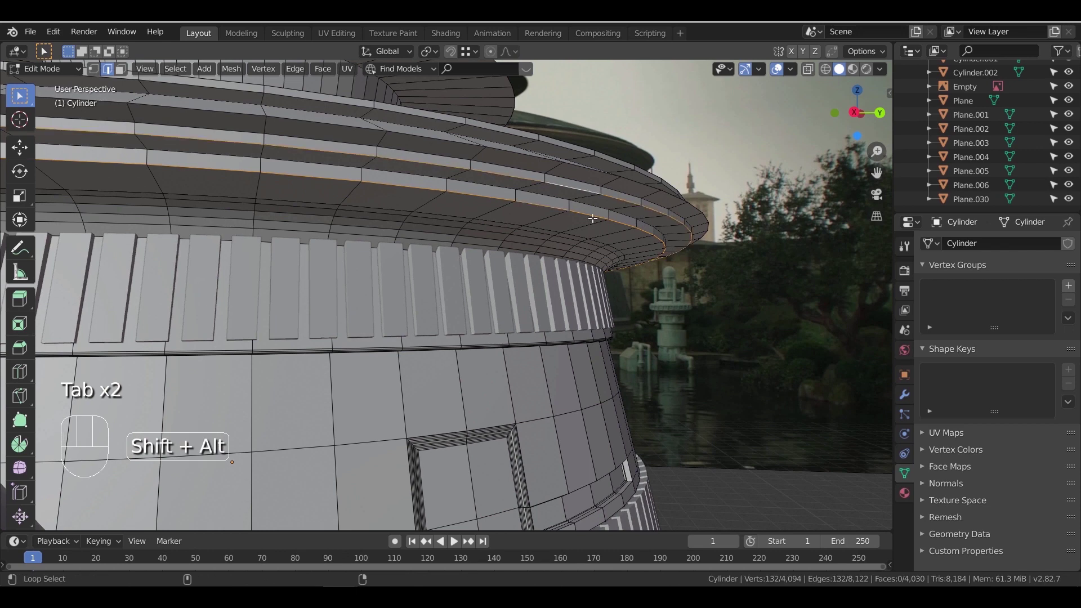
key(ctrl+b)
key(shift)
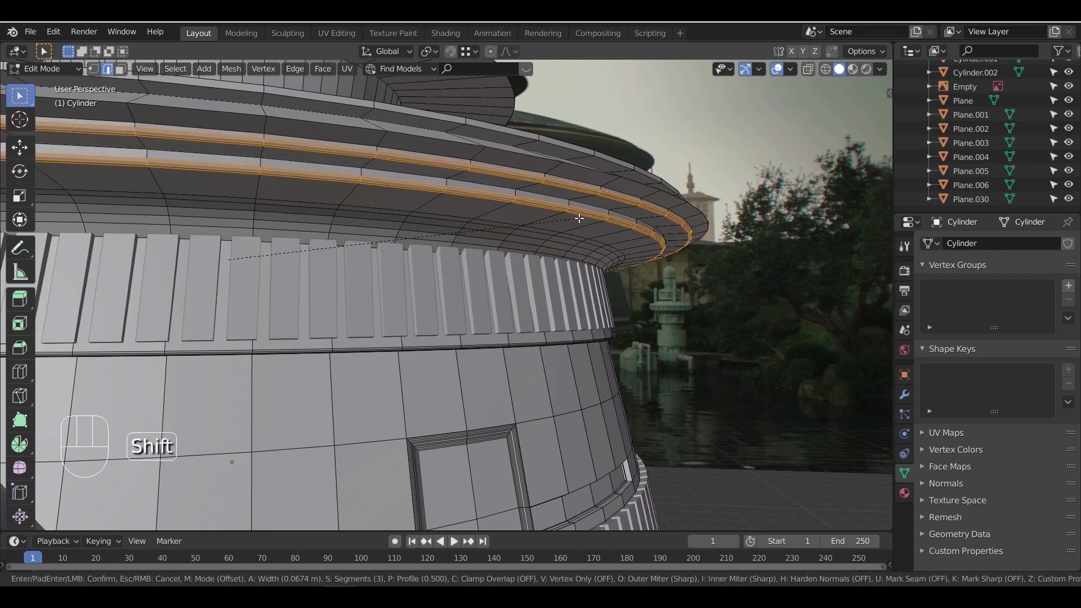
click(578, 218)
Bevel the upper outer edge loop of the lower roof's rim about 0.32 m wide with five segments
shift+middle_drag(579, 217, 543, 249)
alt+click(539, 244)
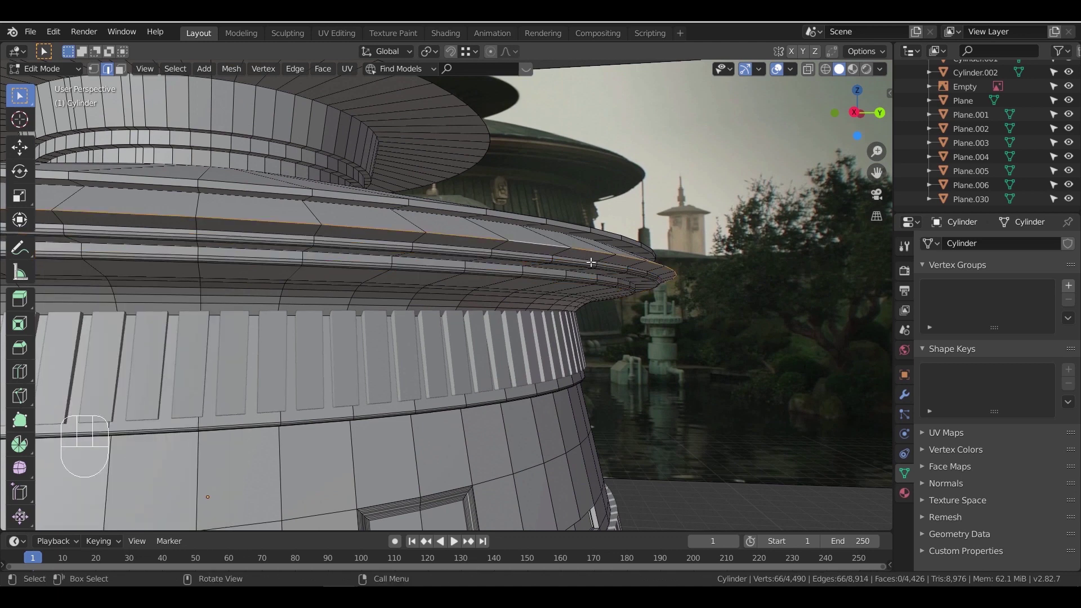
key(ctrl+b)
scroll(679, 268, up, 2)
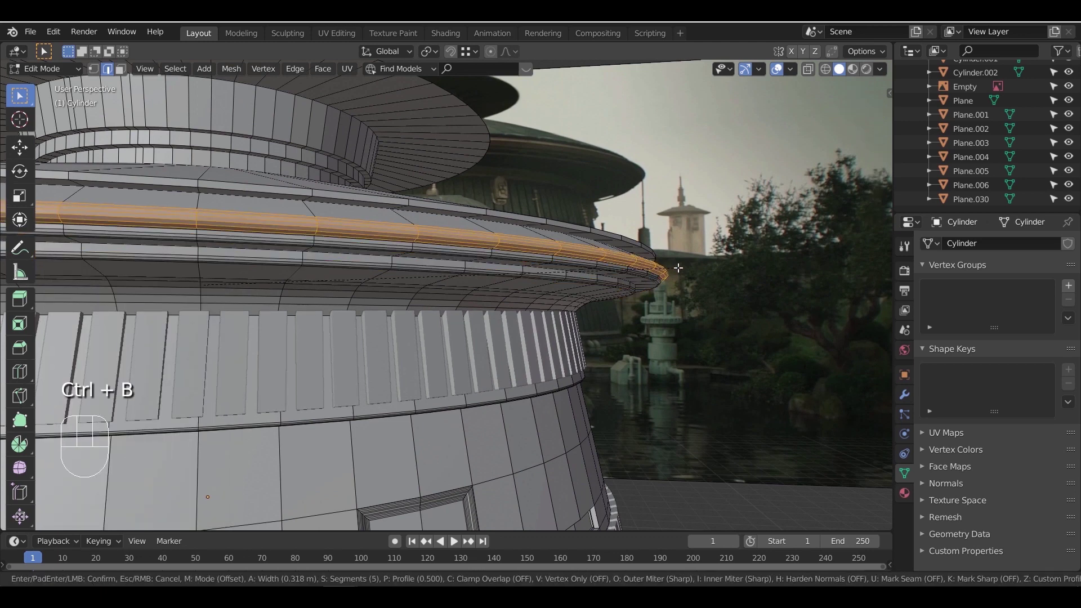
click(678, 269)
key(Tab)
middle_drag(661, 246, 580, 291)
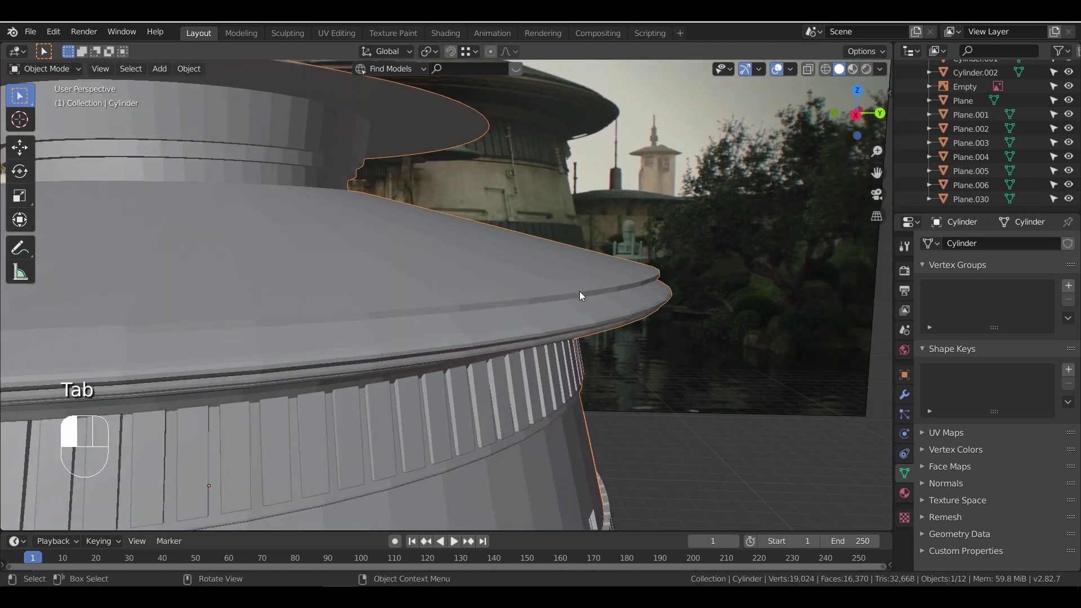
Scale the edge loop on the lower roof just inside the rim to about 0.98 and lower it 0.138 m along Z
key(Tab)
alt+click(567, 293)
scroll(606, 297, up, 3)
scroll(541, 283, down, 4)
shift+middle_drag(541, 283, 491, 382)
middle_drag(464, 277, 504, 357)
click(495, 356)
alt+click(554, 369)
key(s)
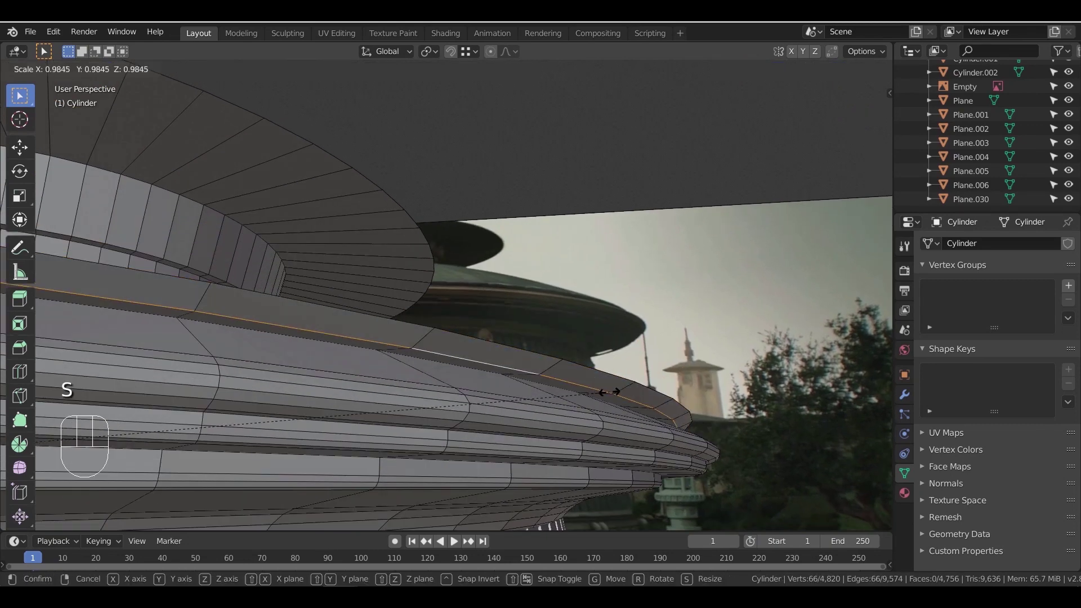
click(613, 389)
key(g)
key(z)
click(613, 397)
Scale the same roof edge loop uniformly to 0.978
key(s)
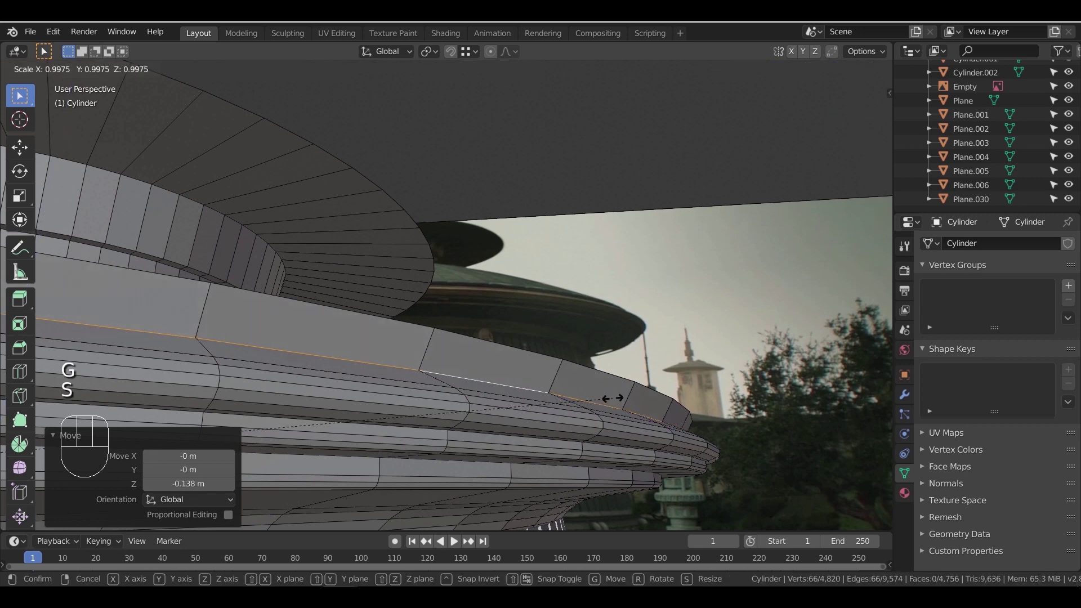
click(599, 387)
key(g)
key(z)
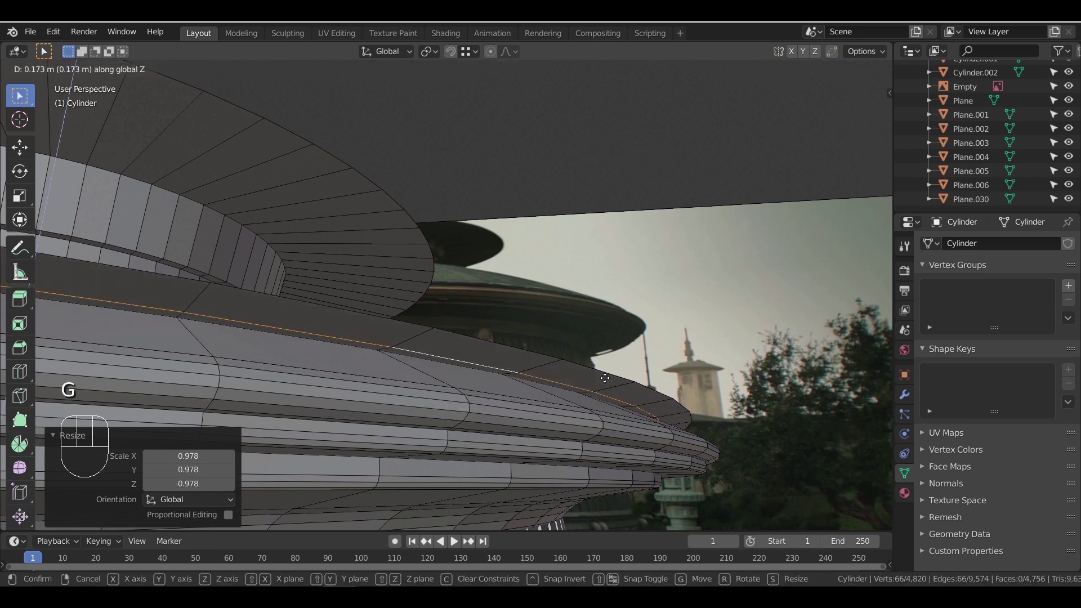
right_click(603, 382)
Scale the roof edge loop uniformly to 1.010 and raise it 0.13 m along Z
key(s)
click(613, 383)
key(g)
key(z)
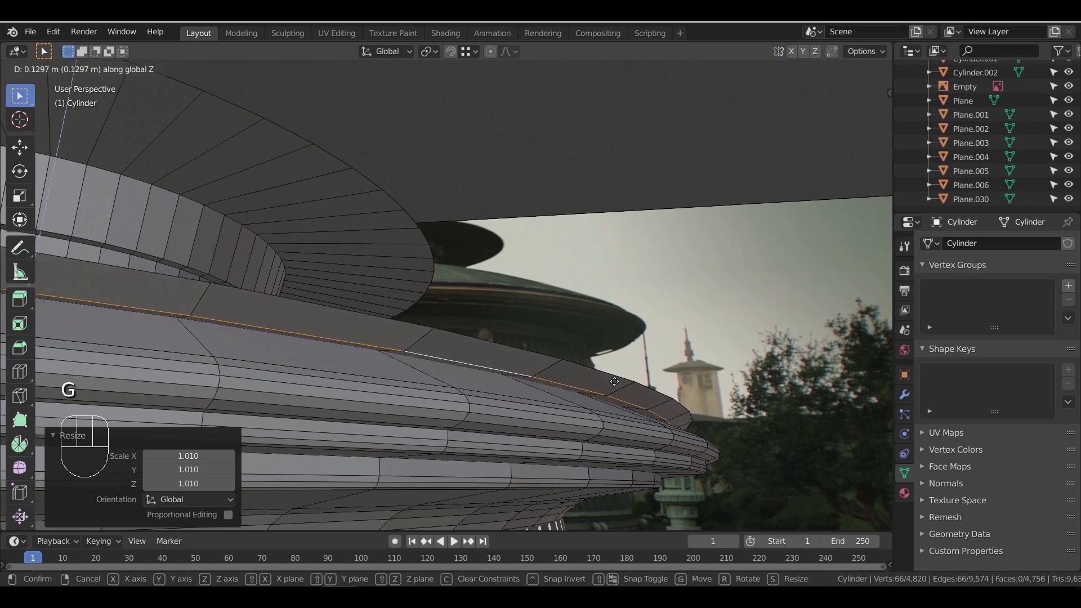
click(613, 381)
scroll(591, 391, down, 3)
middle_drag(556, 404, 551, 367)
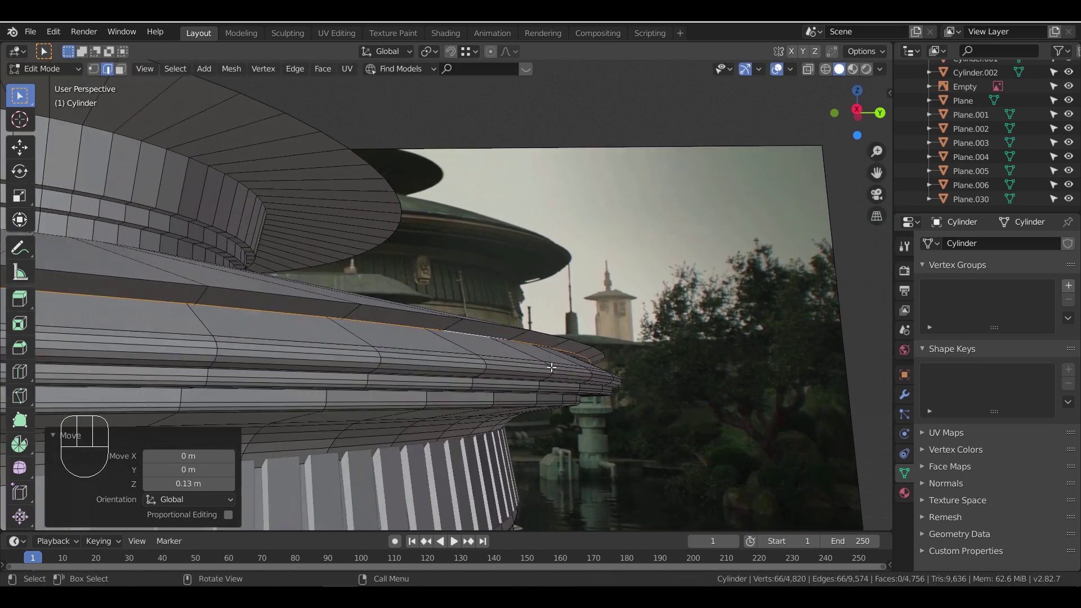
Bevel the edge loop just inside the lower roof's rim about 0.25 m wide with five segments
alt+click(498, 327)
key(ctrl+b)
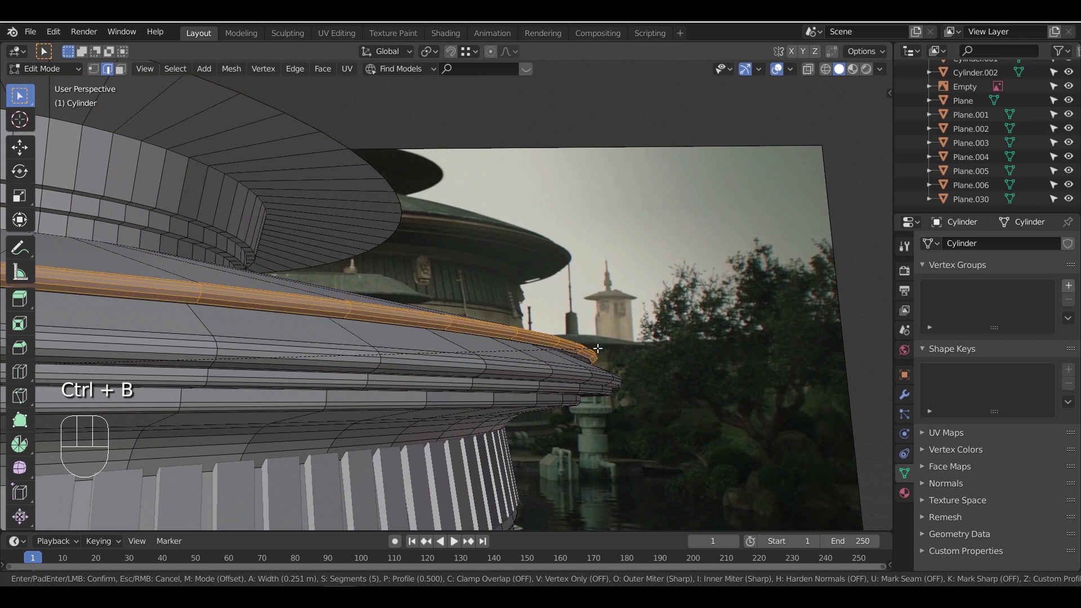
click(595, 350)
key(Tab)
Bevel the four edge loops of the two ledges on the neck between the roofs about 0.07 m wide with five segments
middle_drag(535, 311, 596, 363)
scroll(597, 365, up, 3)
click(607, 407)
key(Tab)
alt+click(609, 411)
middle_drag(609, 411, 581, 351)
scroll(581, 351, up, 3)
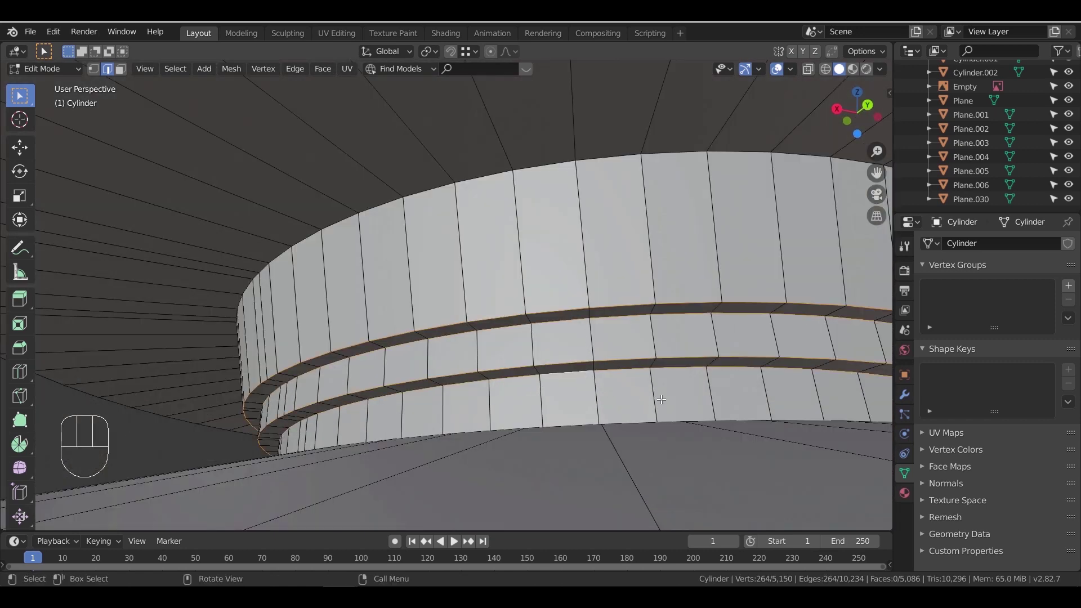
key(ctrl+b)
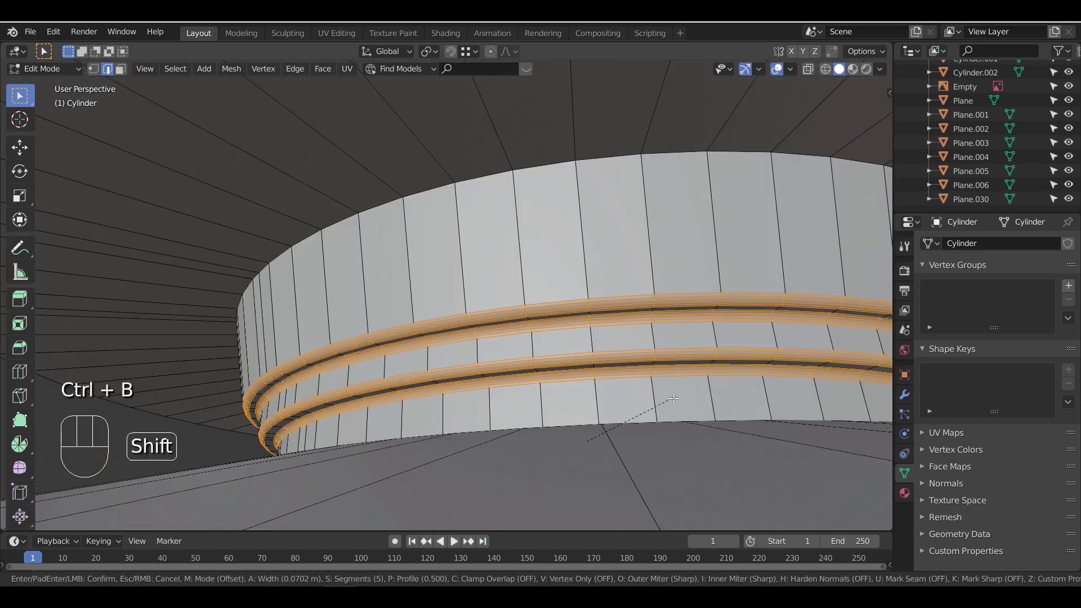
click(652, 402)
Bevel the edge loop where the neck meets the underside of the upper roof, using five segments
scroll(653, 403, down, 2)
middle_drag(652, 402, 647, 416)
click(560, 290)
alt+click(560, 290)
key(ctrl+b)
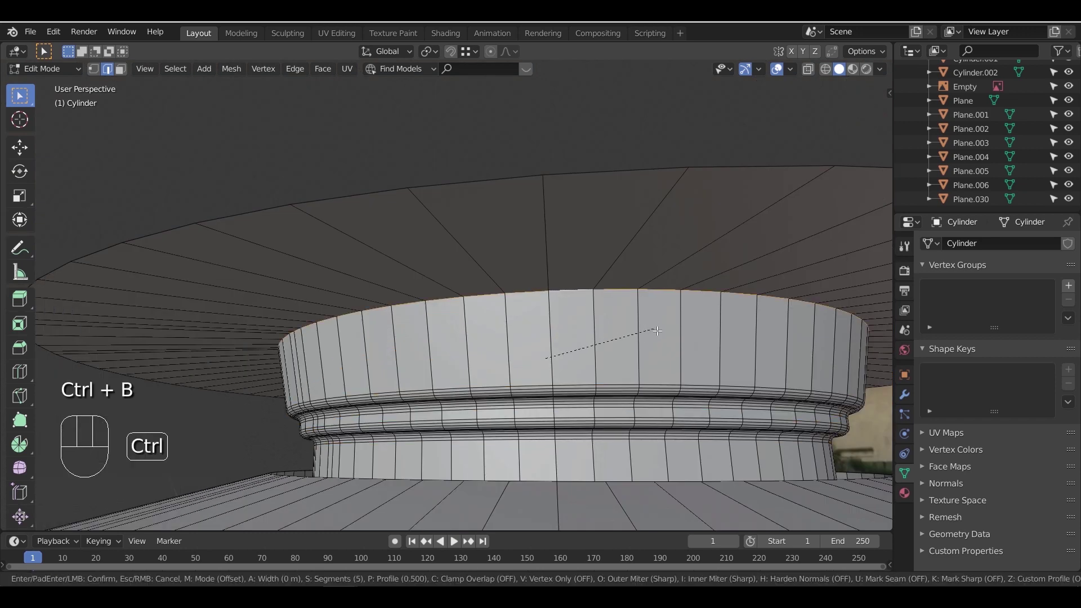
click(692, 341)
Bevel the upper roof's outer rim loop and top edge loop together about 1.6 m wide with five segments
double_click(505, 181)
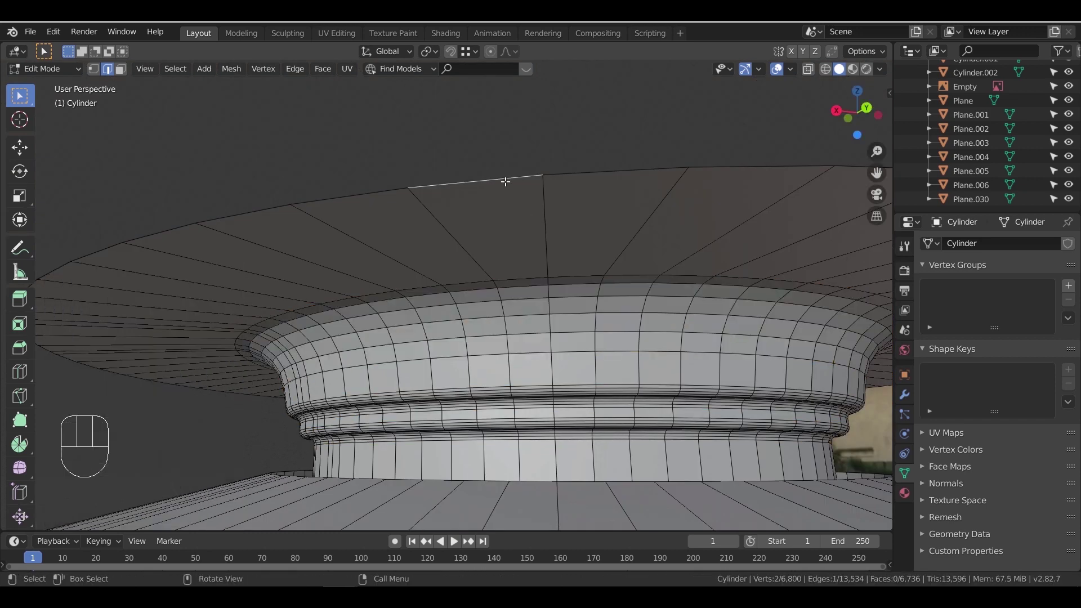
scroll(507, 294, down, 3)
middle_drag(507, 294, 547, 331)
alt+shift+click(505, 327)
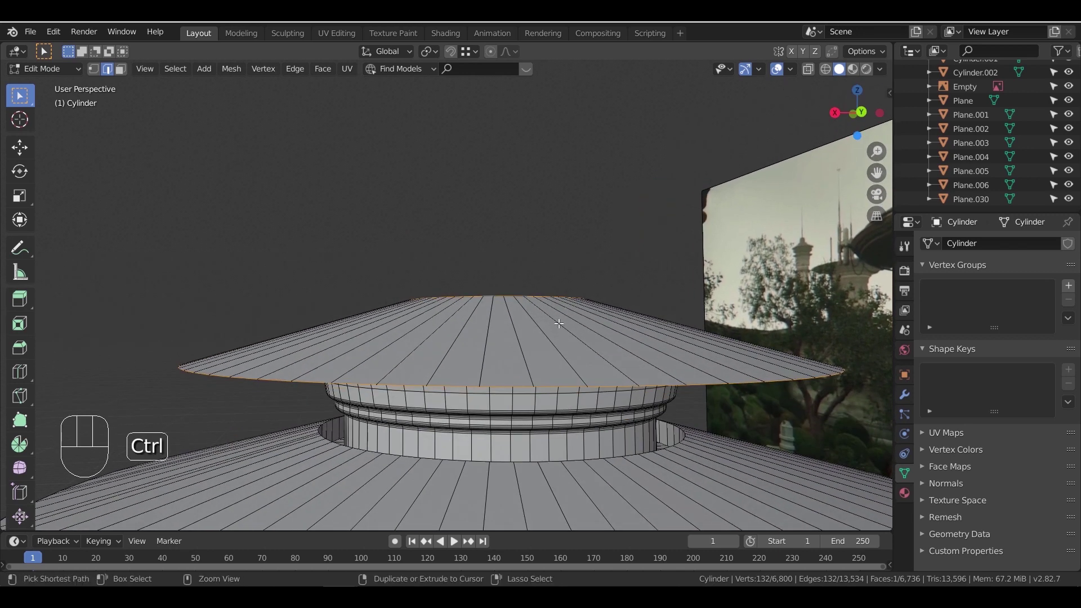
key(ctrl+b)
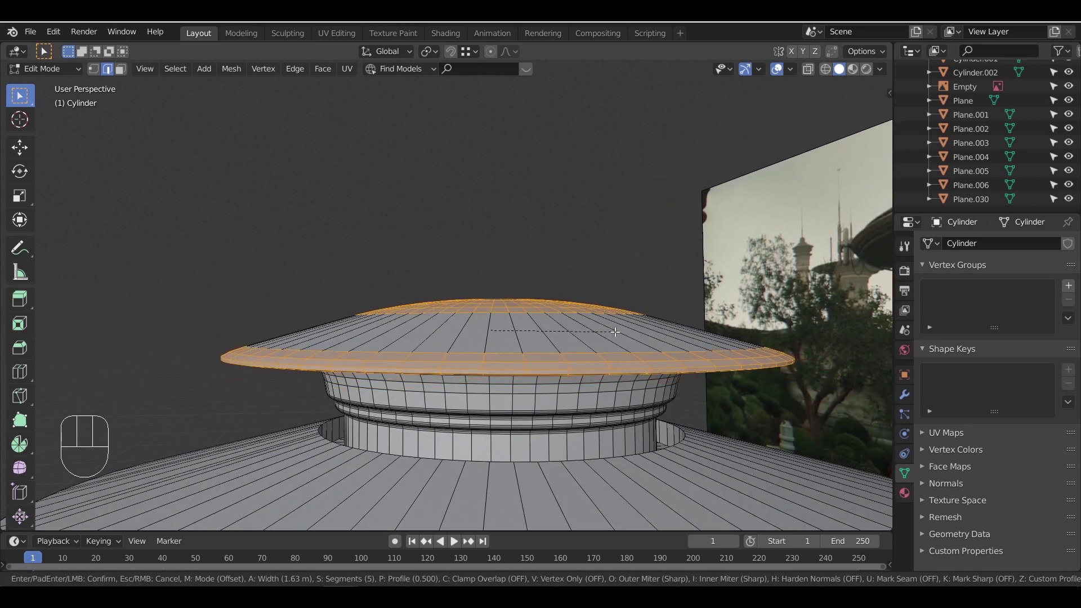
click(621, 335)
middle_drag(621, 336, 588, 395)
scroll(587, 393, down, 2)
key(Tab)
Save the file and deselect the building
scroll(562, 369, down, 3)
shift+middle_drag(588, 395, 532, 315)
middle_drag(532, 315, 539, 353)
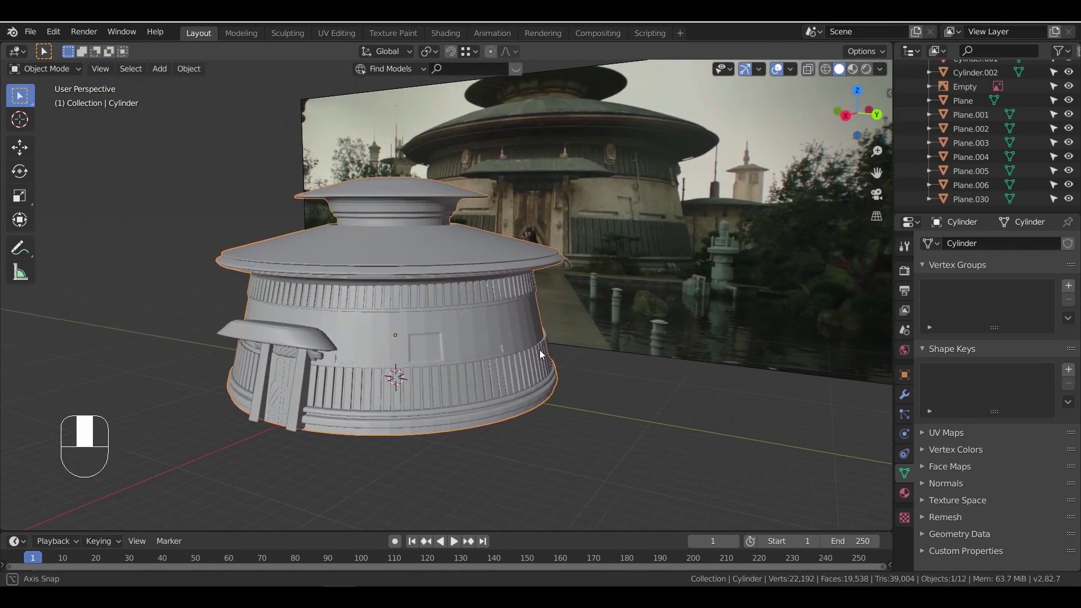
key(ctrl+s)
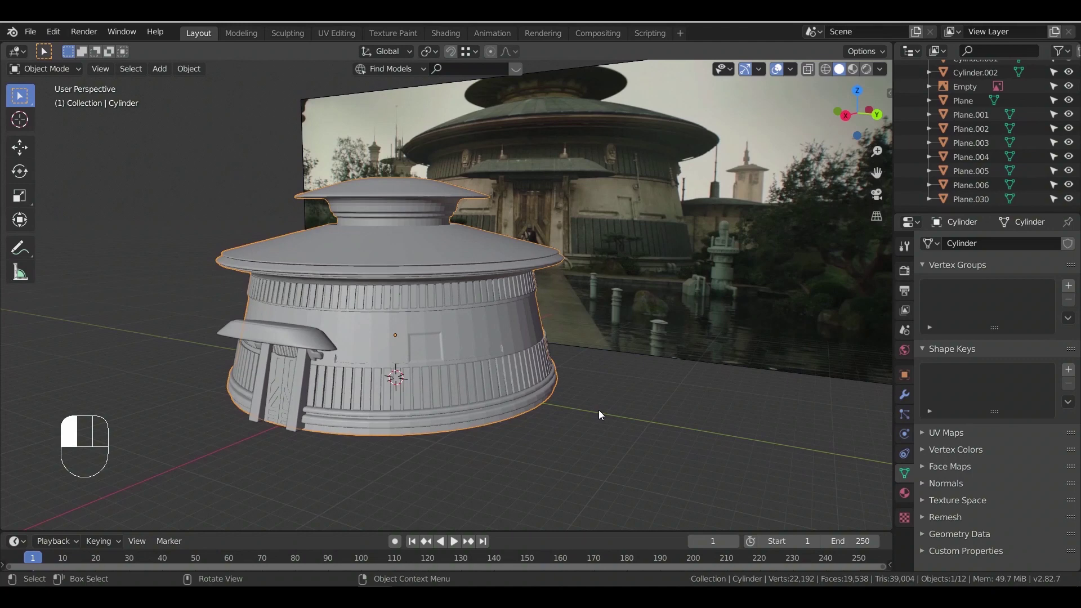
middle_drag(599, 410, 569, 393)
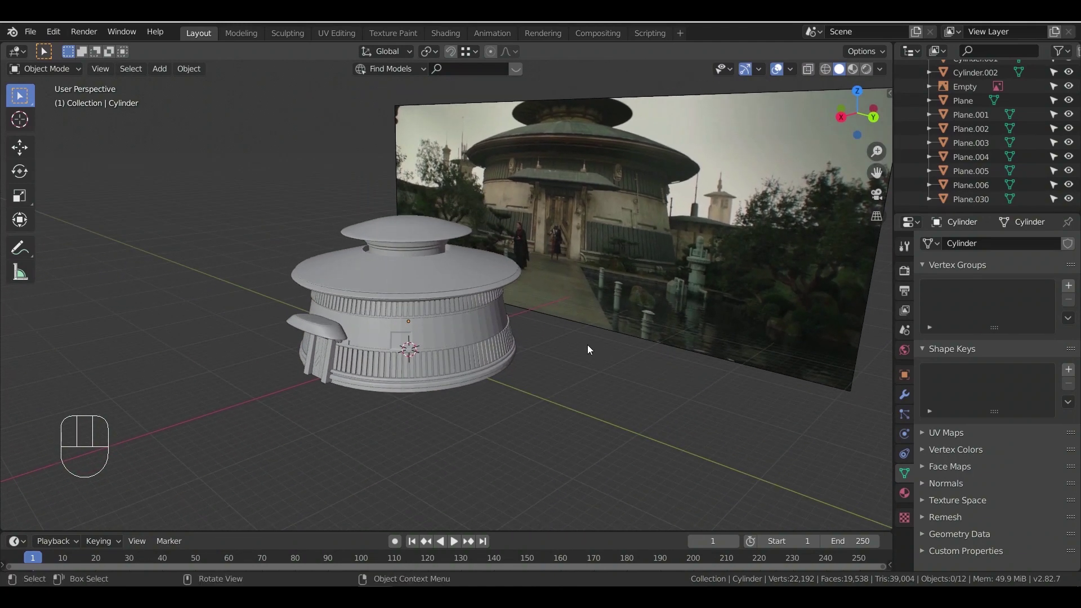
Add a plane at the world origin and scale it uniformly by 20 as the ground
key(shift+a)
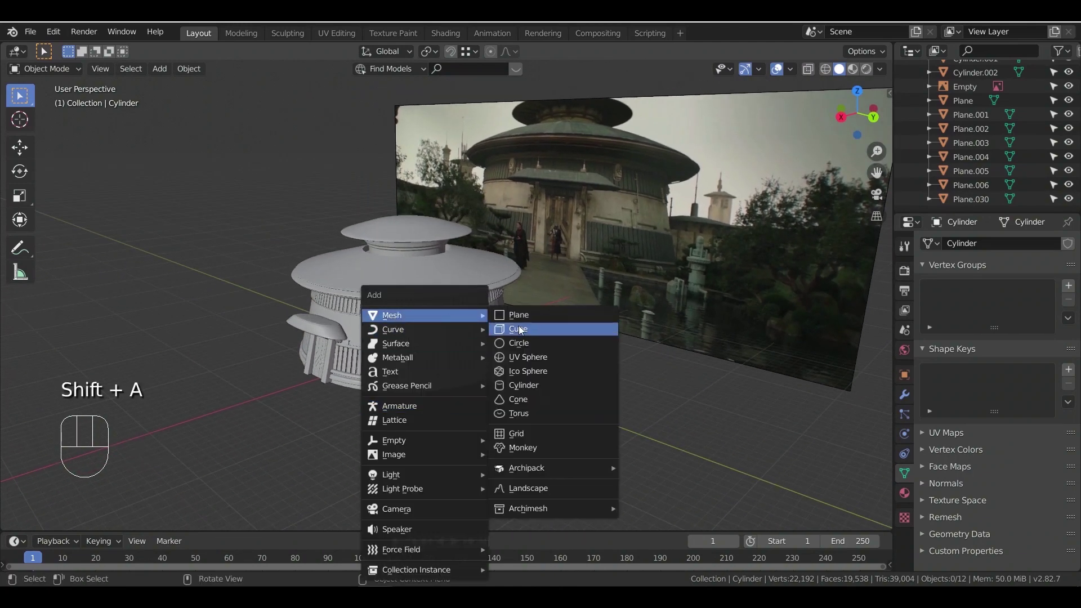
click(521, 322)
middle_drag(396, 371, 515, 401)
text(s)
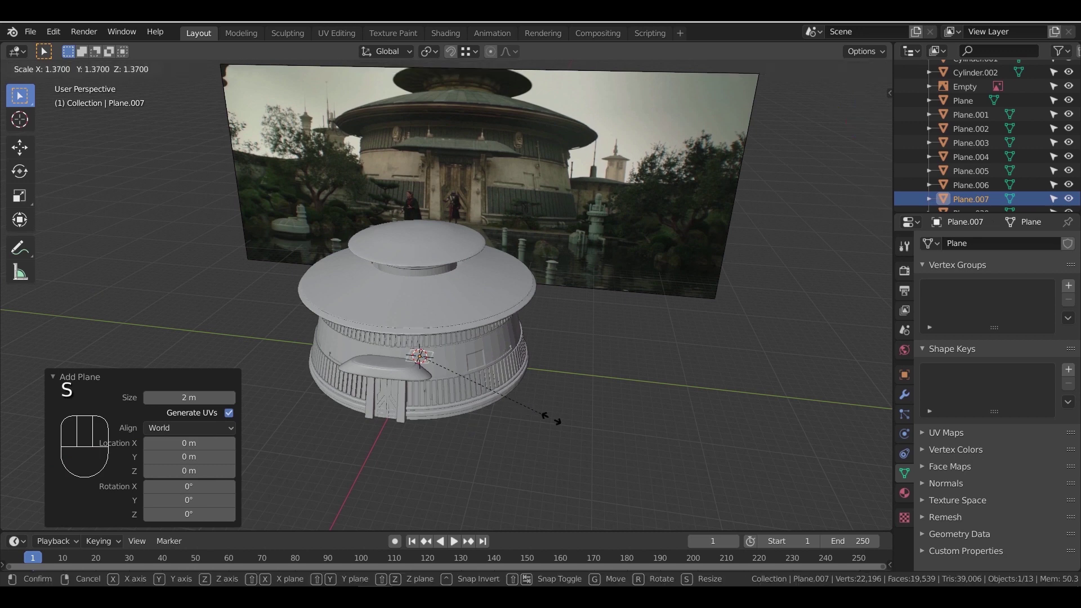
text(20)
key(Return)
Scale the ground plane along X to 0.793
scroll(597, 404, down, 2)
middle_drag(598, 404, 558, 407)
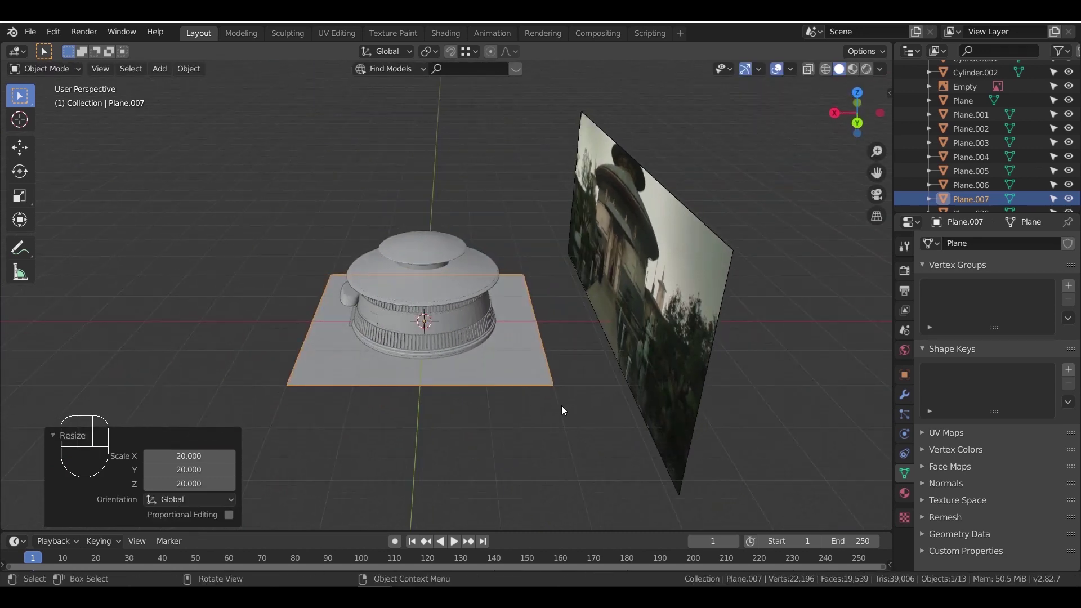
key(s)
key(x)
click(529, 399)
Add a loop cut along X through the ground plane near the door, slid to a factor of -0.078
middle_drag(437, 410, 515, 412)
shift+middle_drag(504, 414, 517, 393)
scroll(502, 387, up, 3)
shift+middle_drag(516, 393, 535, 351)
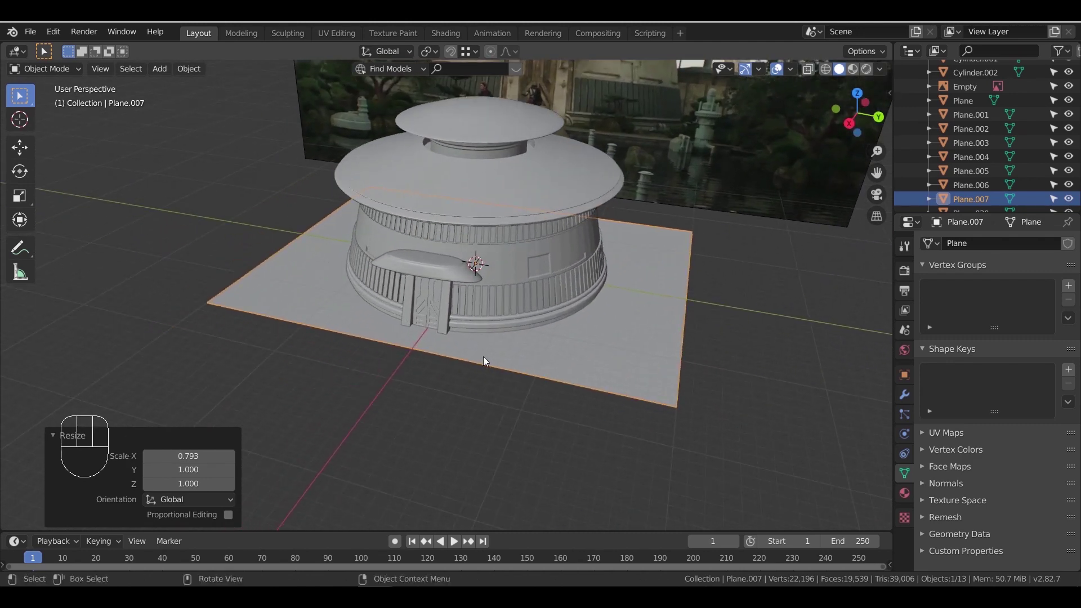
middle_drag(440, 365, 488, 373)
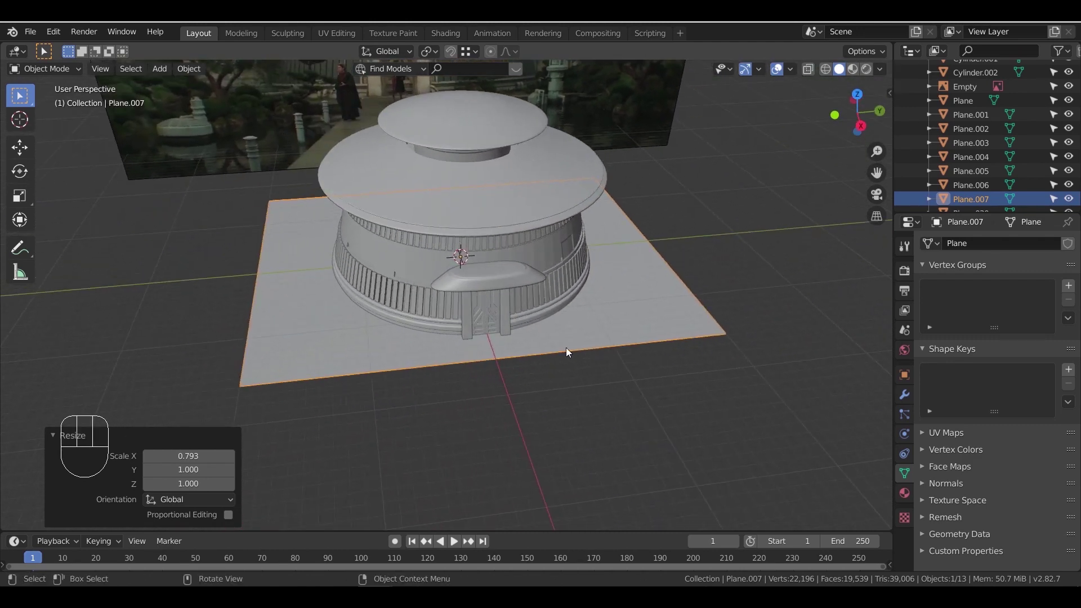
key(Tab)
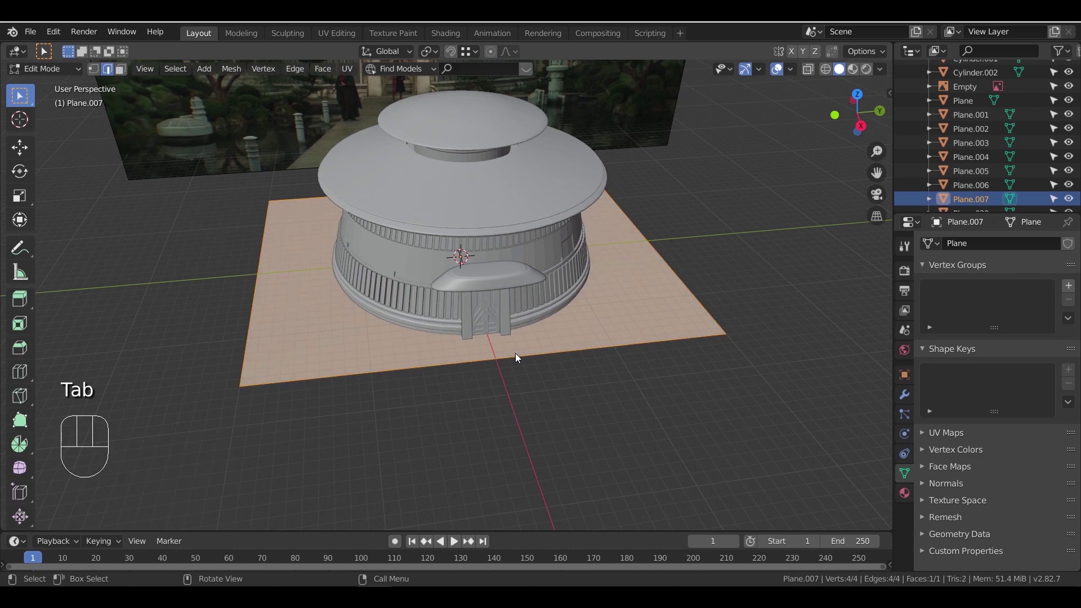
key(ctrl+r)
click(510, 353)
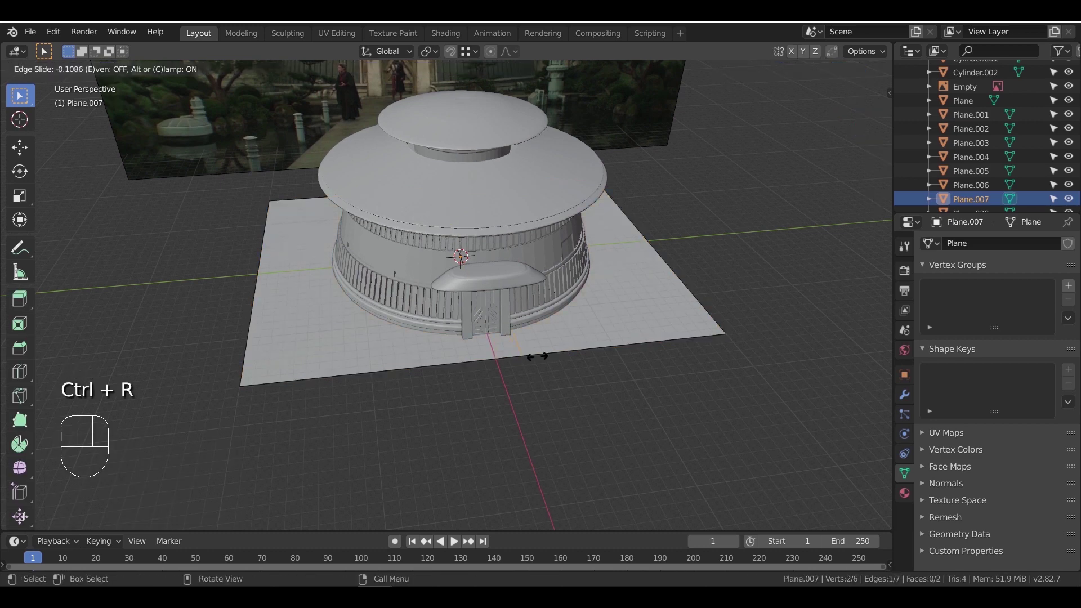
click(529, 358)
Move the new ground edge 0.237 m along Y to line up with the door post on the positive Y side
middle_drag(530, 362, 512, 377)
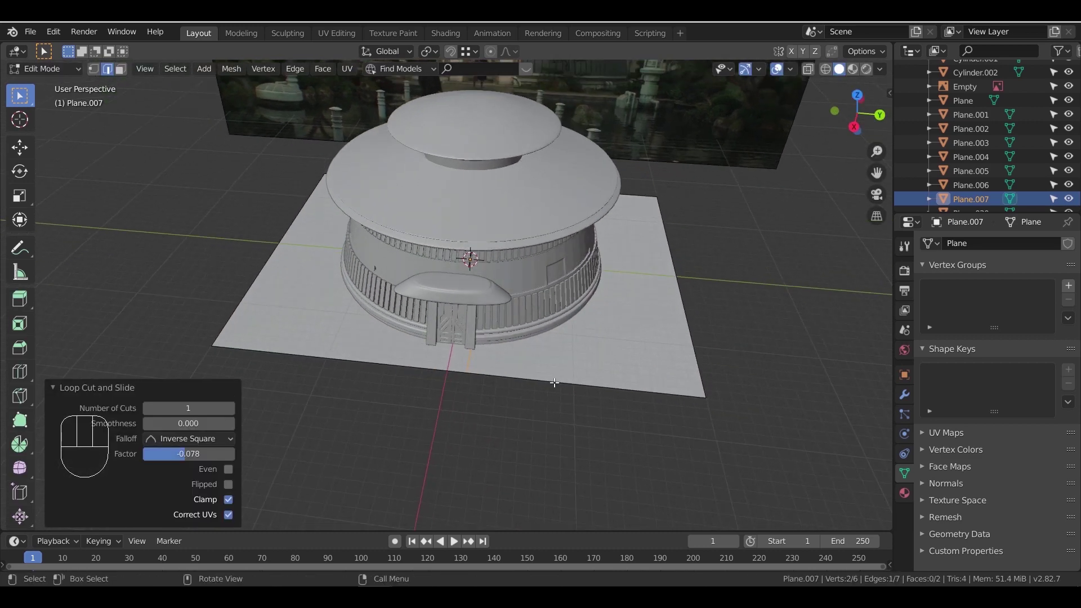
scroll(501, 367, up, 1)
key(g)
key(y)
click(501, 369)
Add a second loop cut at the door post on the negative Y side, slid to a factor of -0.635
key(ctrl+r)
click(435, 374)
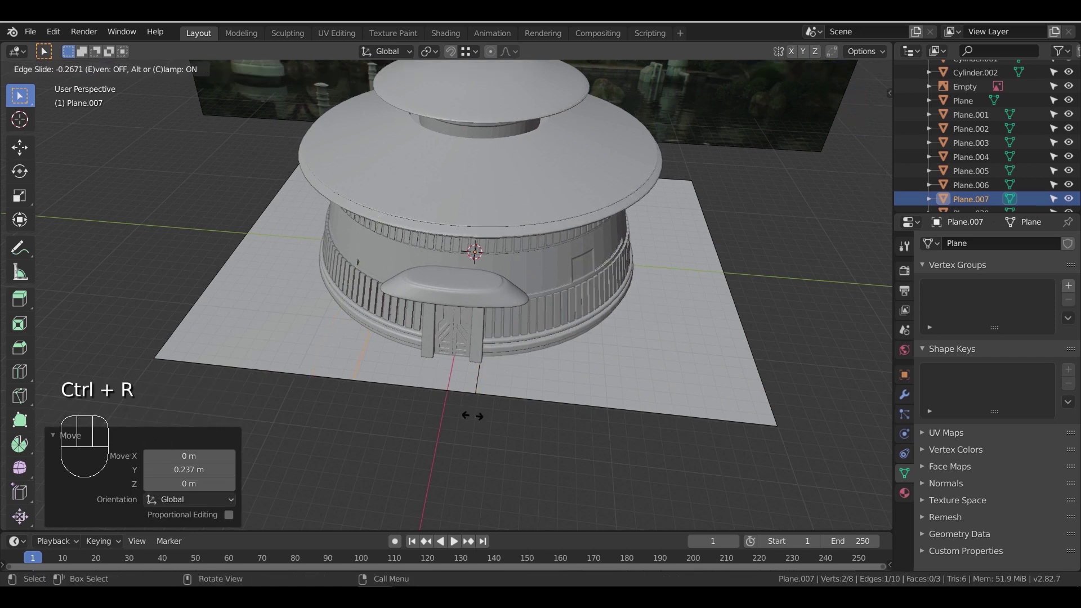
click(528, 445)
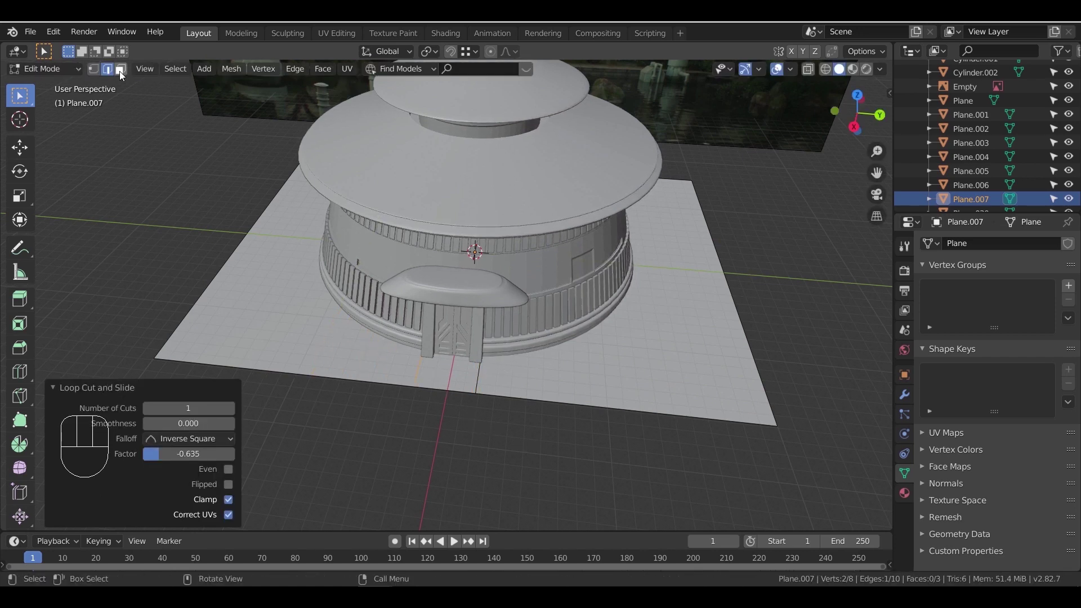
Select both ground edges beside the door and move them together about 0.12 m along Y
click(460, 385)
middle_drag(475, 422, 150, 229)
scroll(427, 369, up, 5)
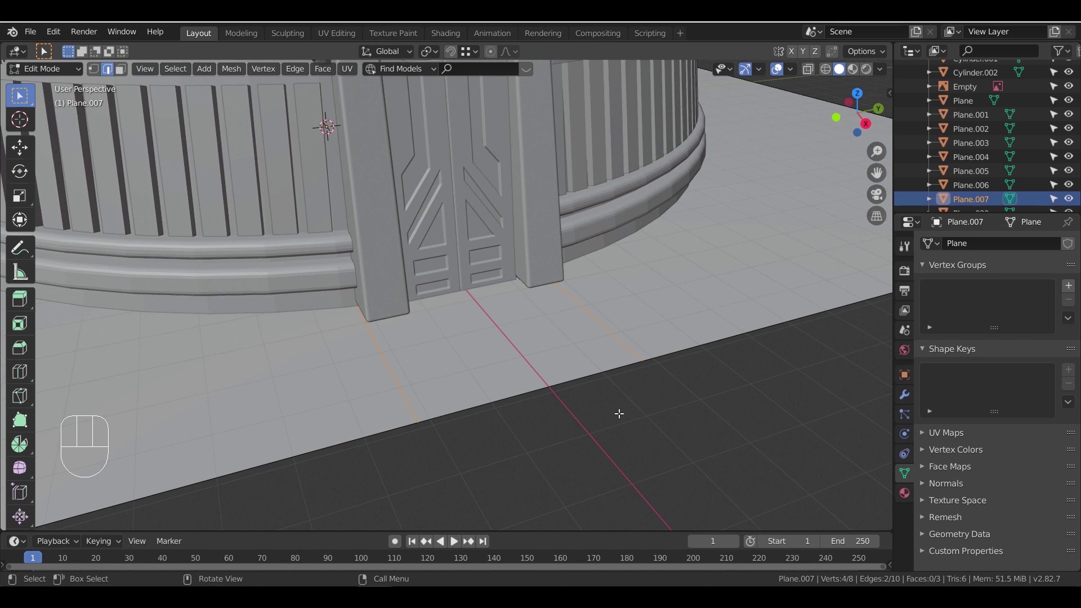
key(g)
key(y)
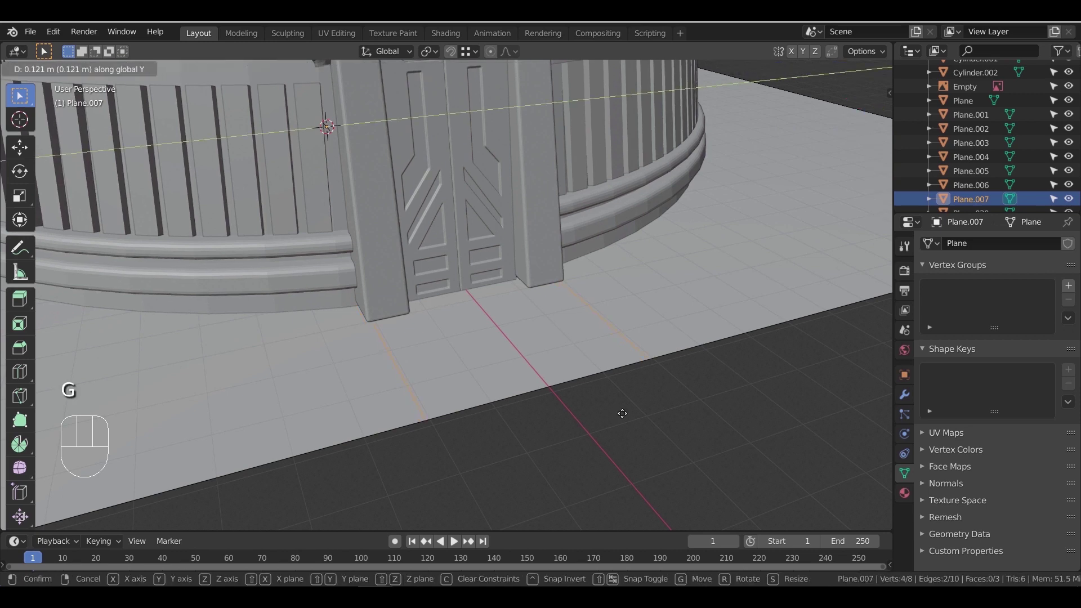
click(622, 413)
Extrude the ground's front edge segment between the door posts 25.5 m along X as a walkway
scroll(541, 384, down, 6)
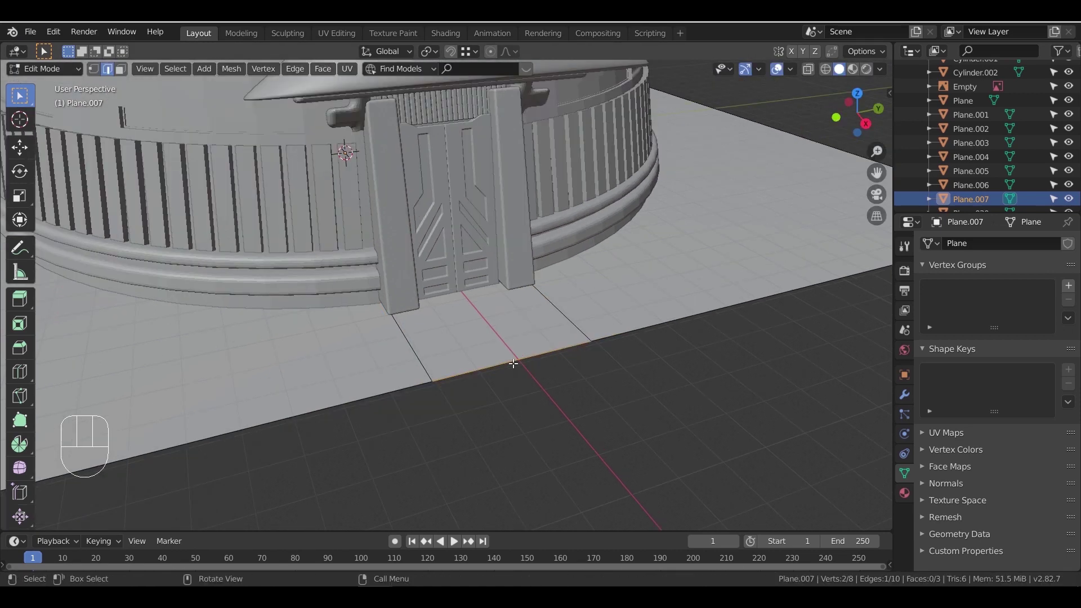
key(e)
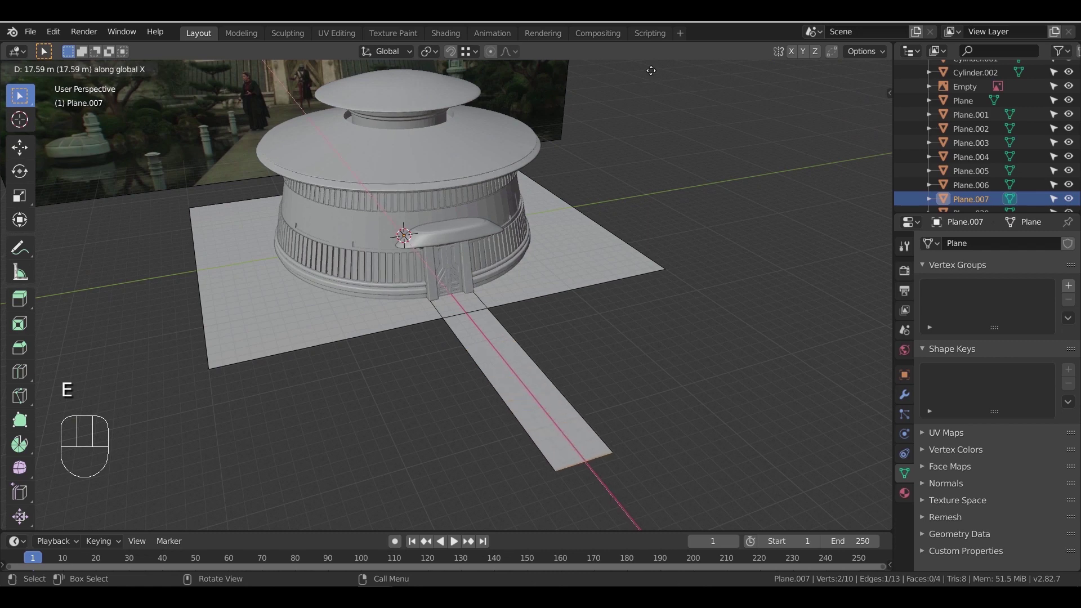
click(715, 202)
Add loop cuts near both outer sides of the ground plane, at factor -0.684 on the positive Y side and 0.590 on the negative
middle_drag(612, 182, 491, 217)
shift+middle_drag(586, 322, 577, 248)
middle_drag(536, 244, 562, 245)
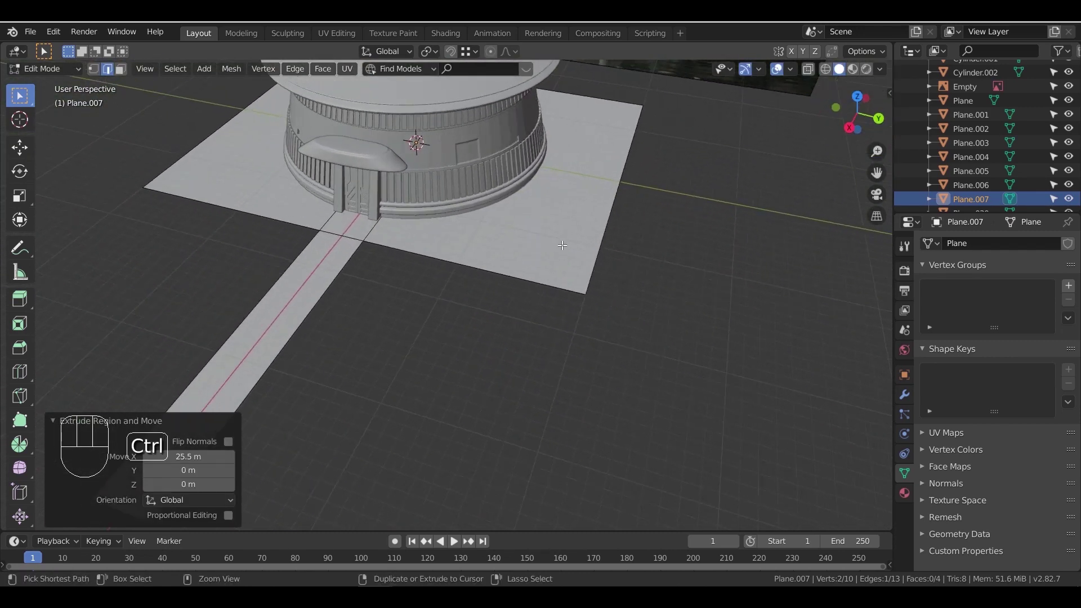
click(581, 98)
click(624, 171)
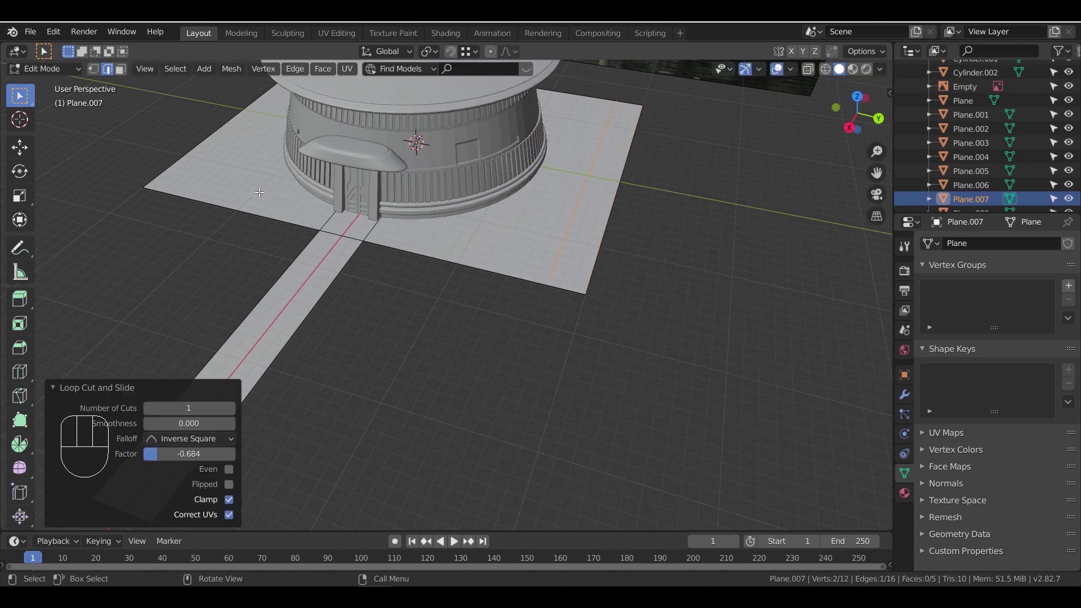
click(215, 208)
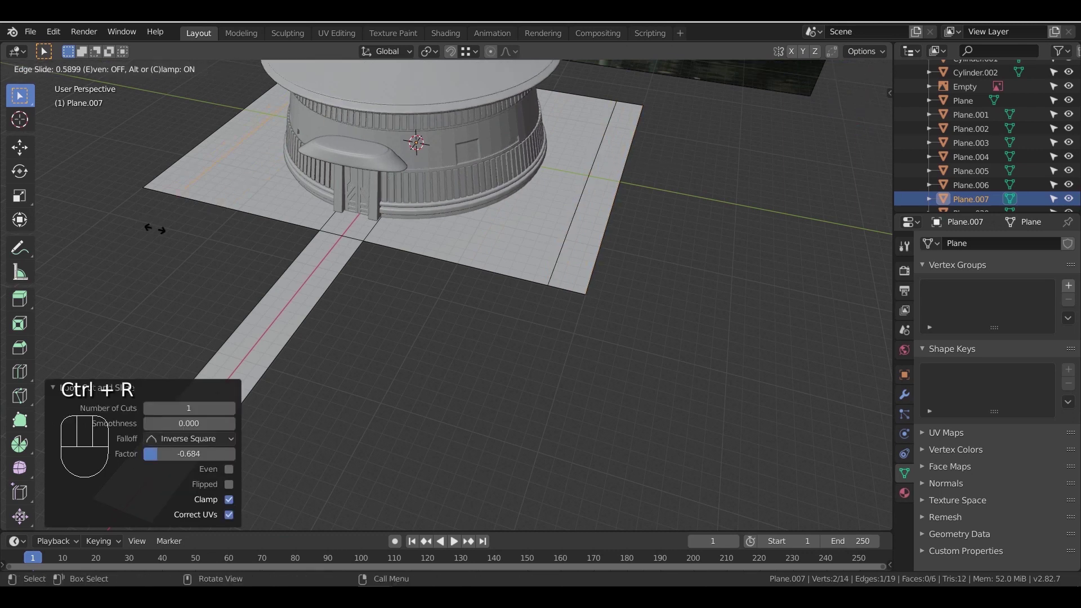
click(155, 229)
From the top view, move the negative Y side cut along Y by -0.334 m twice to mirror the opposite strip
key(KP_7)
shift+middle_drag(623, 257, 634, 188)
key(g)
key(y)
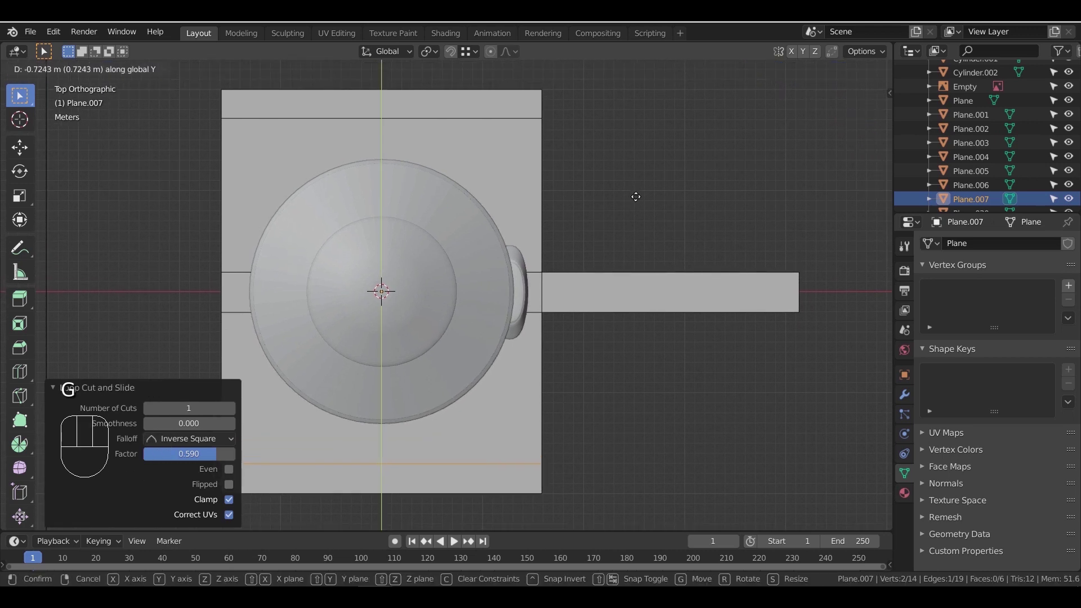
click(639, 193)
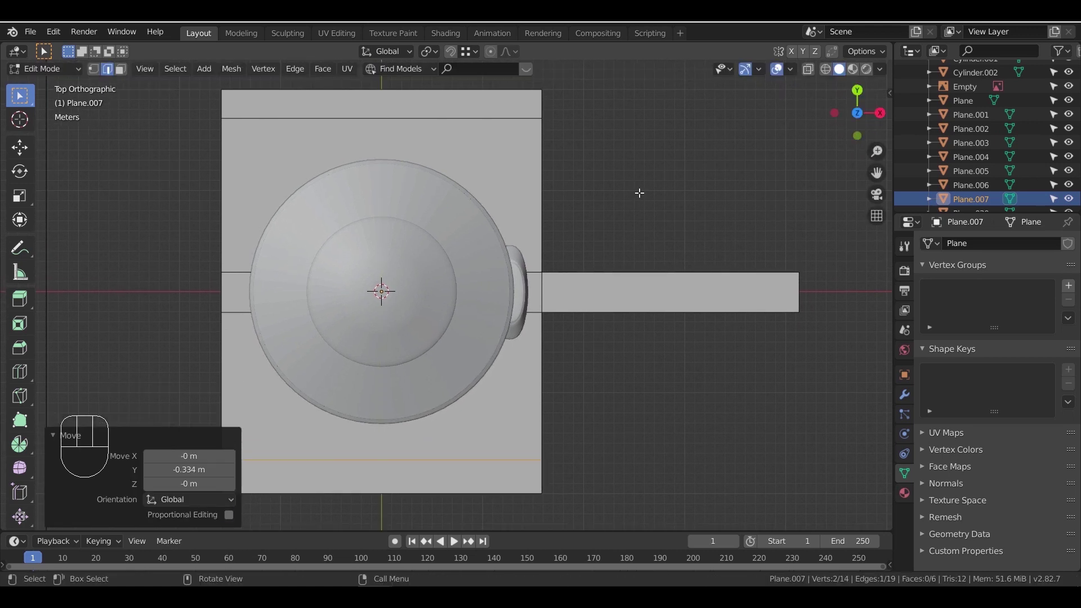
key(g)
key(y)
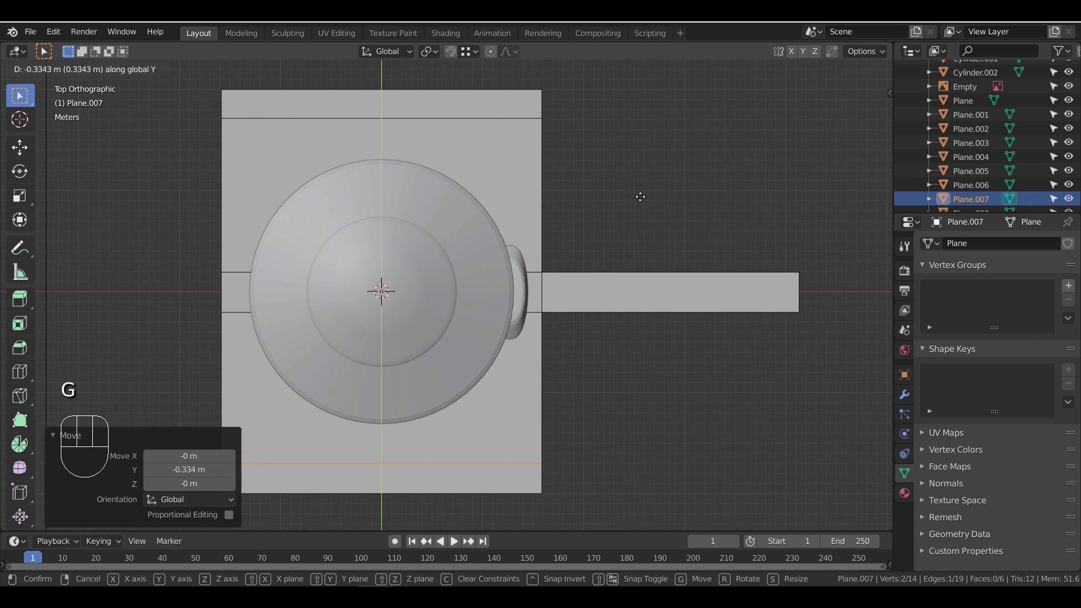
click(640, 197)
Extrude the front edges of both outer ground strips 25.5 m along X, snapped to the walkway's end
click(588, 107)
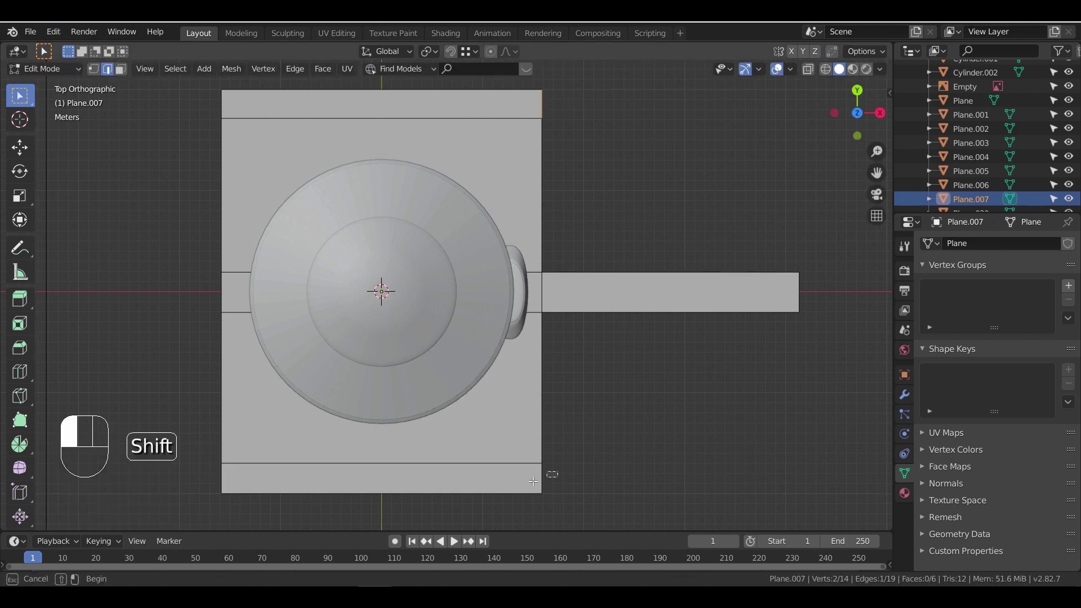
key(e)
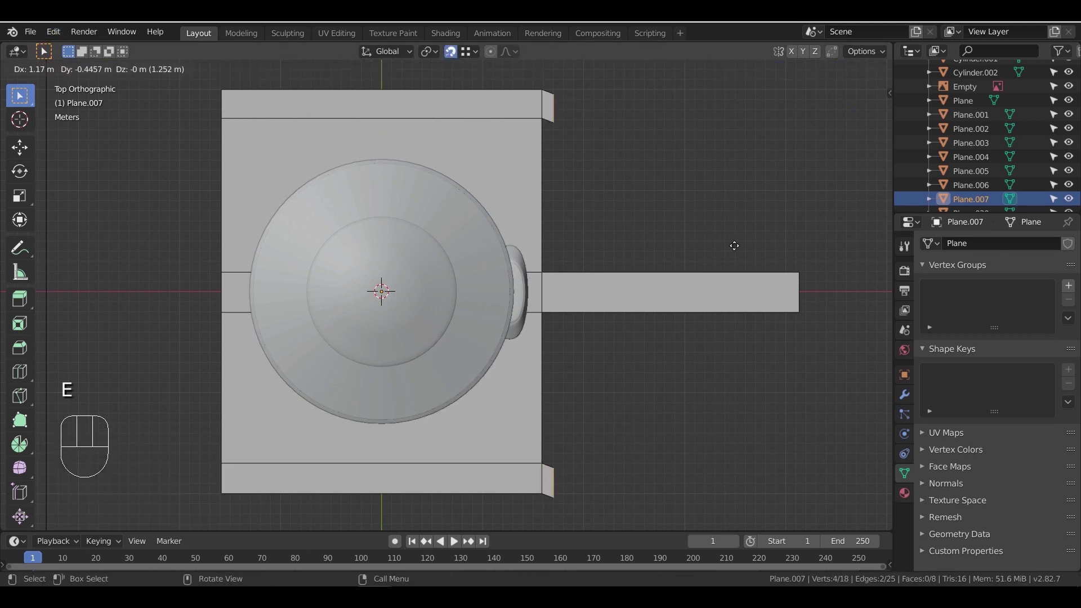
click(671, 237)
middle_drag(658, 318, 588, 271)
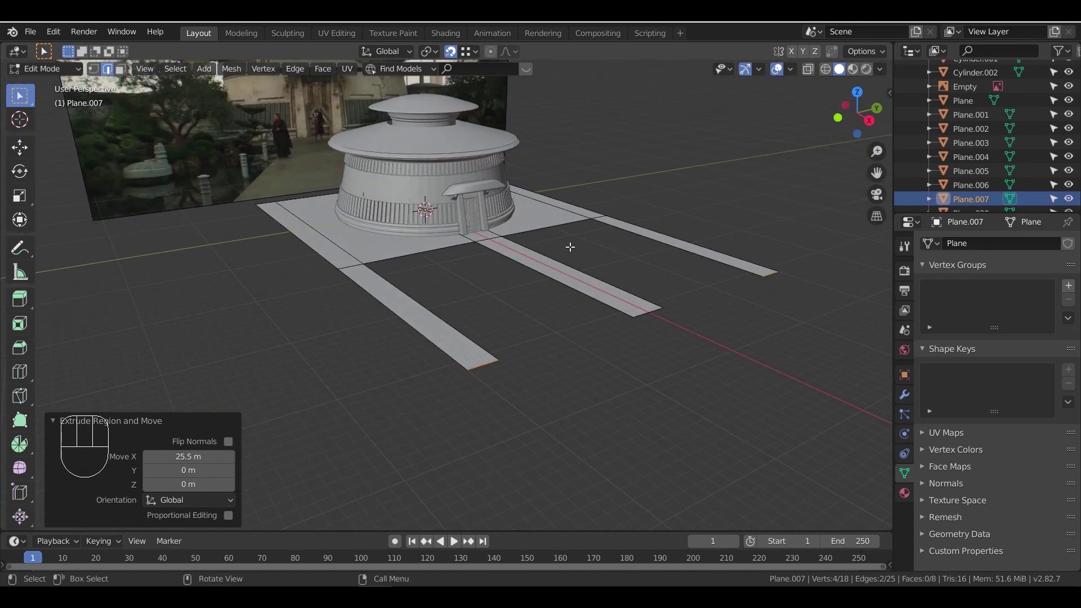
Extrude the entire ground plane with its walkways down by 0.161 m to give it thickness
key(Tab)
key(Tab)
key(a)
scroll(589, 247, up, 2)
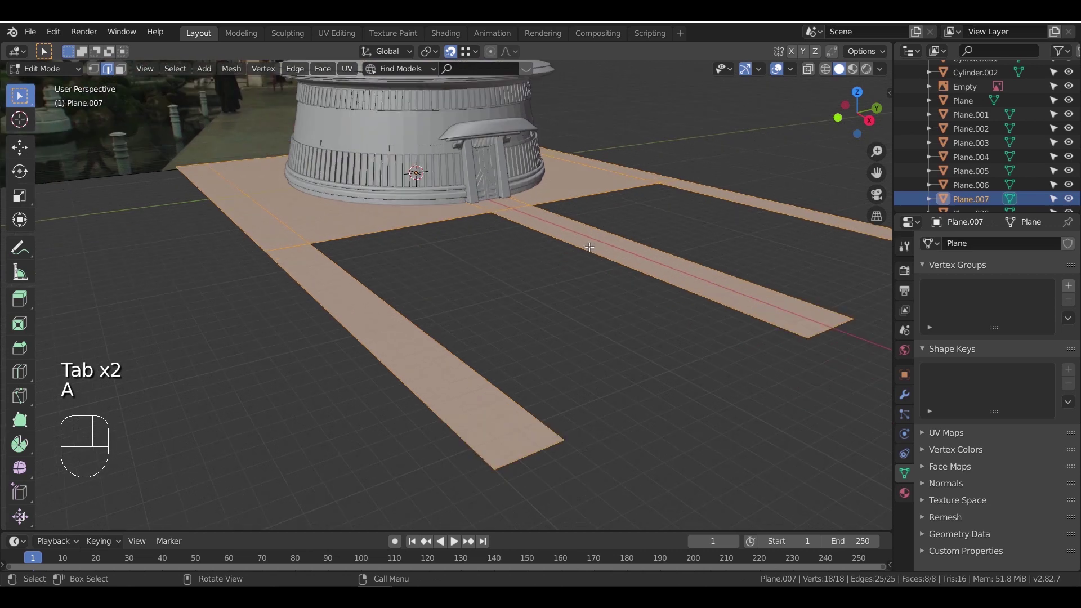
key(e)
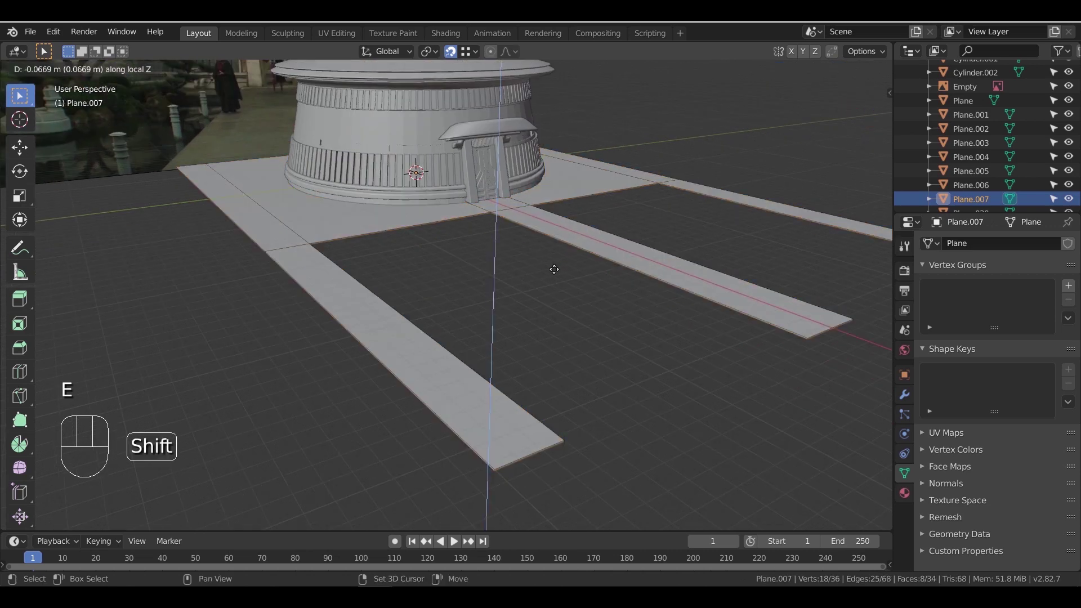
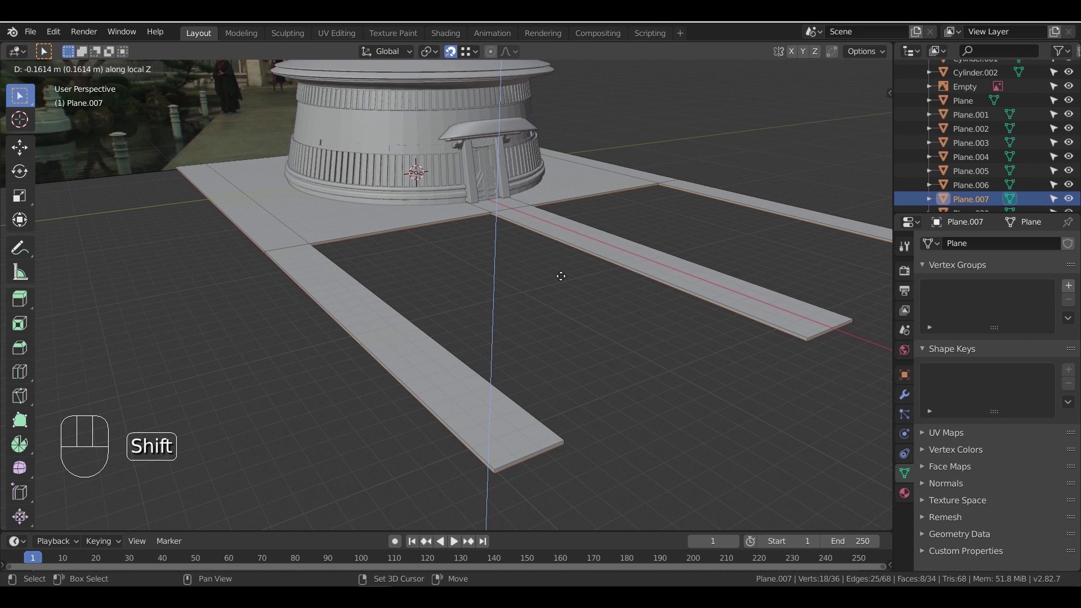
click(561, 276)
middle_drag(559, 273, 622, 315)
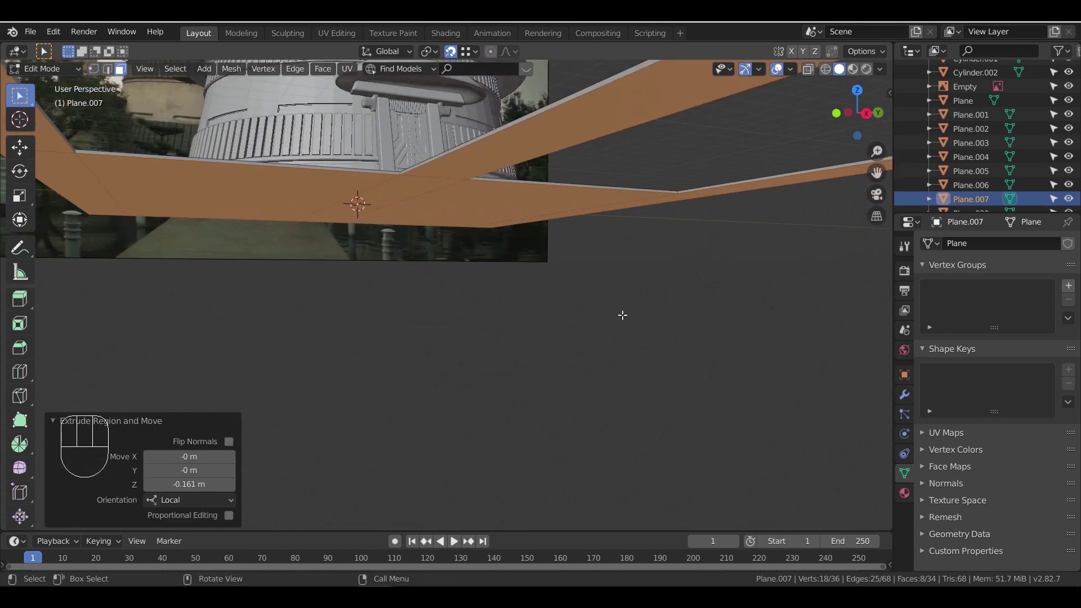
Inset the ground slab's underside faces by 0.004555 m and extrude them further down as a lower tier
key(i)
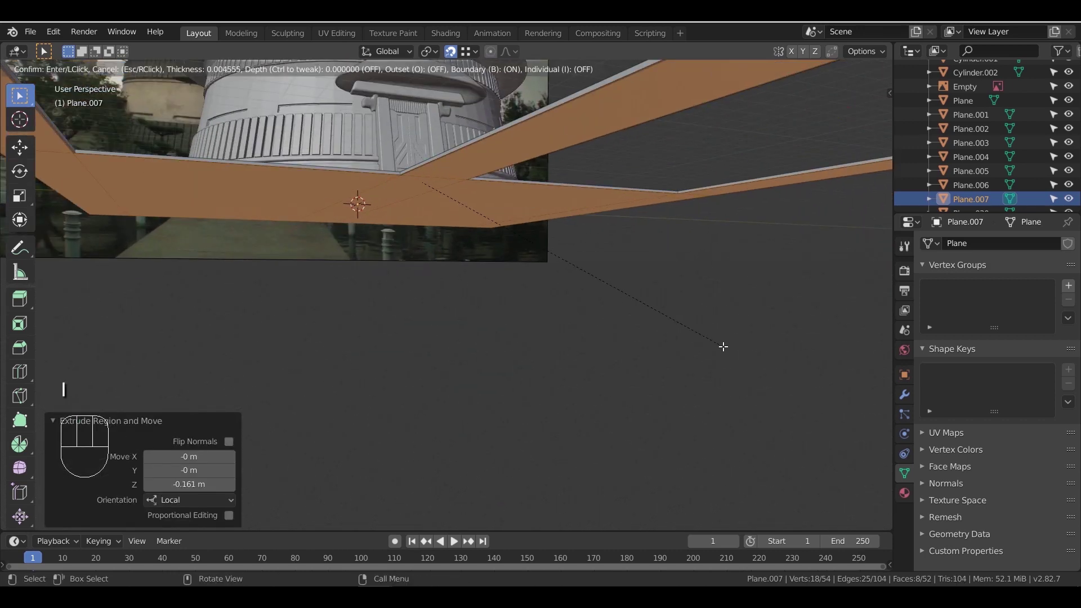
click(724, 347)
shift+middle_drag(705, 311, 600, 342)
key(e)
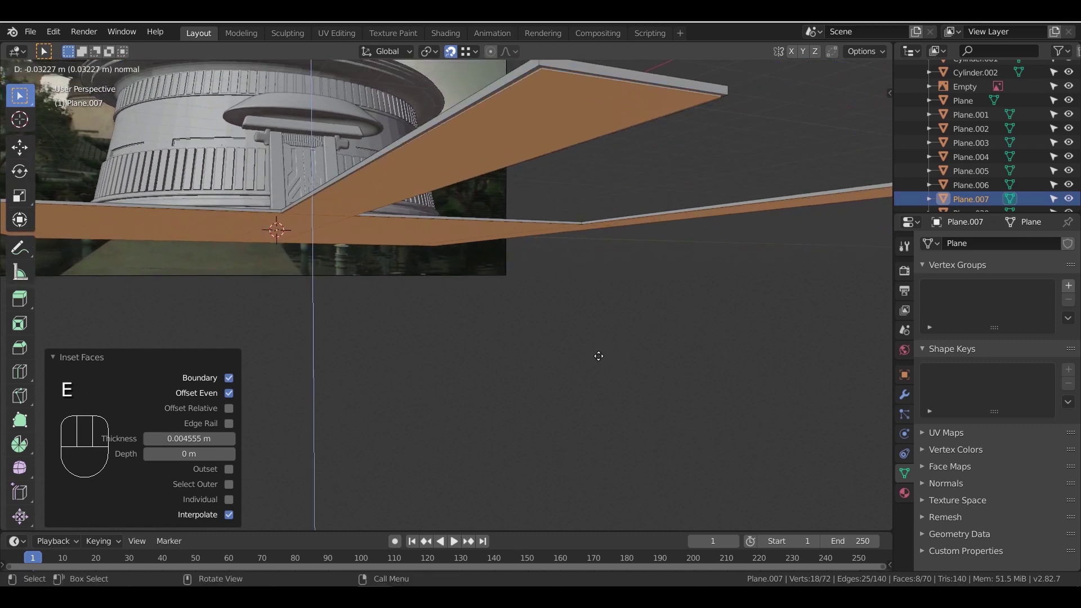
click(597, 360)
scroll(531, 323, down, 3)
middle_drag(523, 325, 495, 347)
scroll(463, 348, up, 2)
key(Tab)
middle_drag(406, 346, 513, 335)
key(Tab)
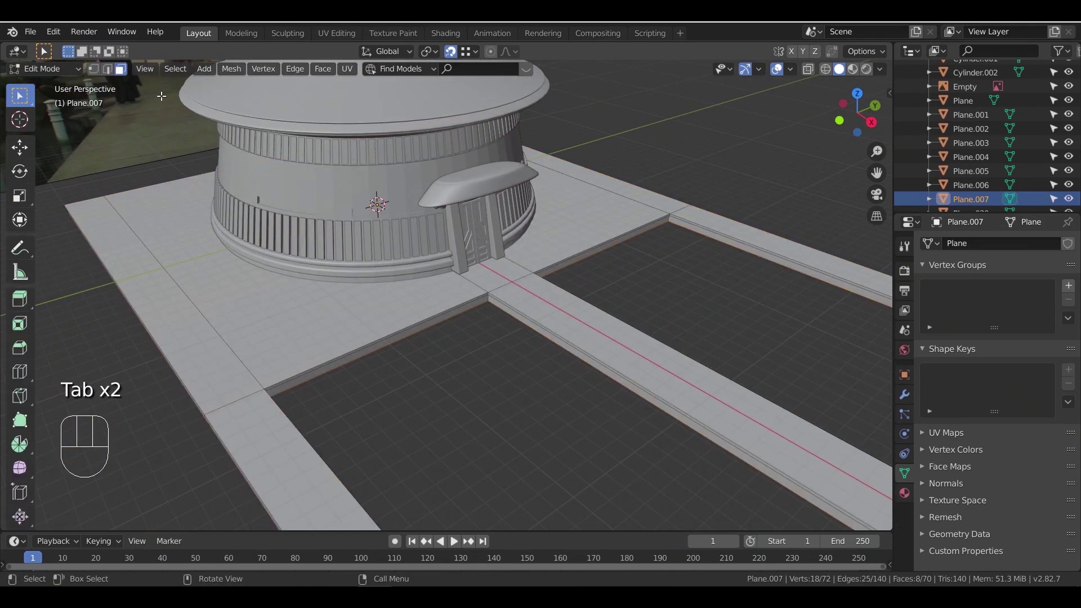
click(107, 69)
key(a)
key(ctrl+b)
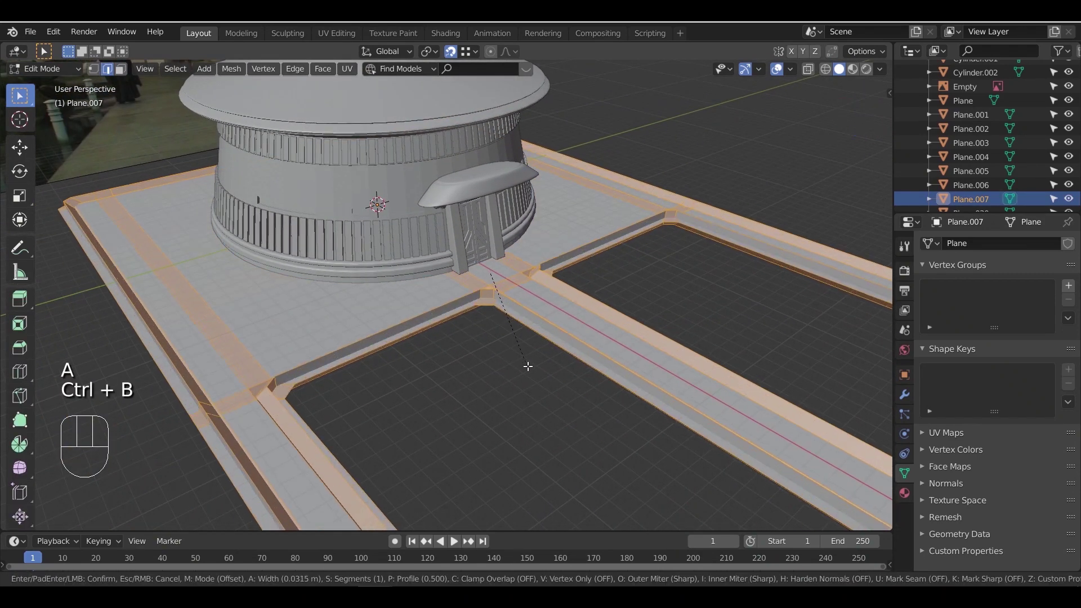
right_click(506, 355)
scroll(501, 344, up, 3)
key(Tab)
scroll(536, 363, down, 6)
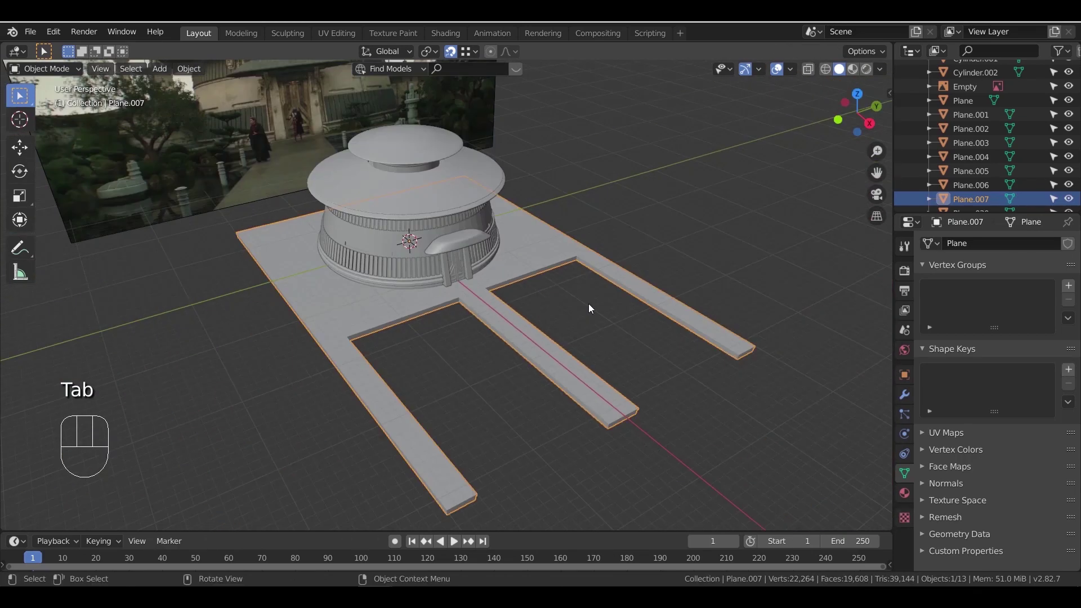
Select the vertical edges at the inner corner where the platform meets the positive Y walkway
middle_drag(589, 304, 321, 334)
scroll(466, 300, up, 3)
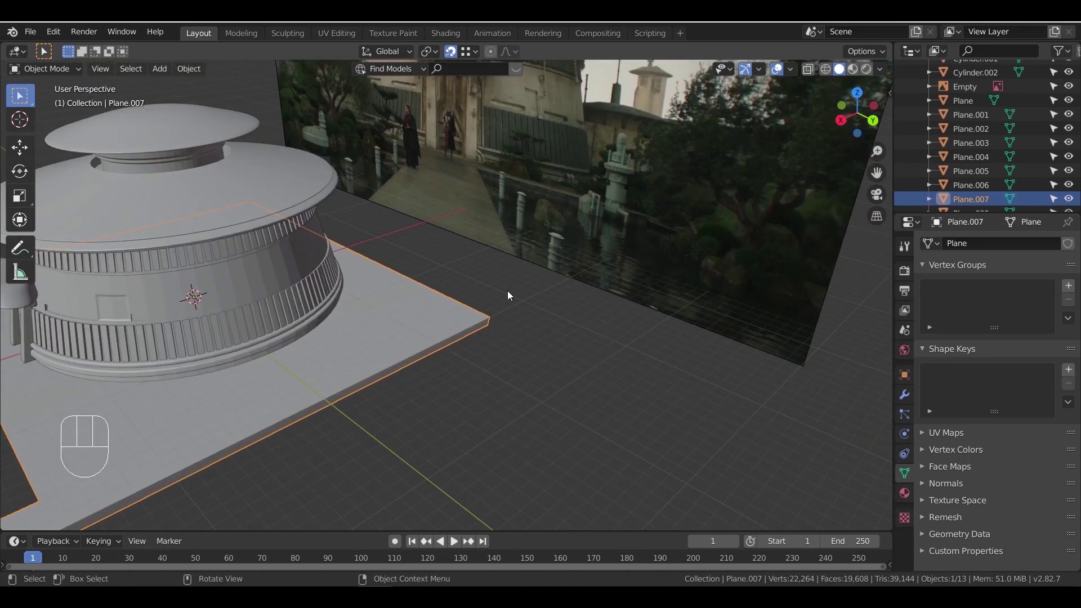
scroll(518, 292, down, 3)
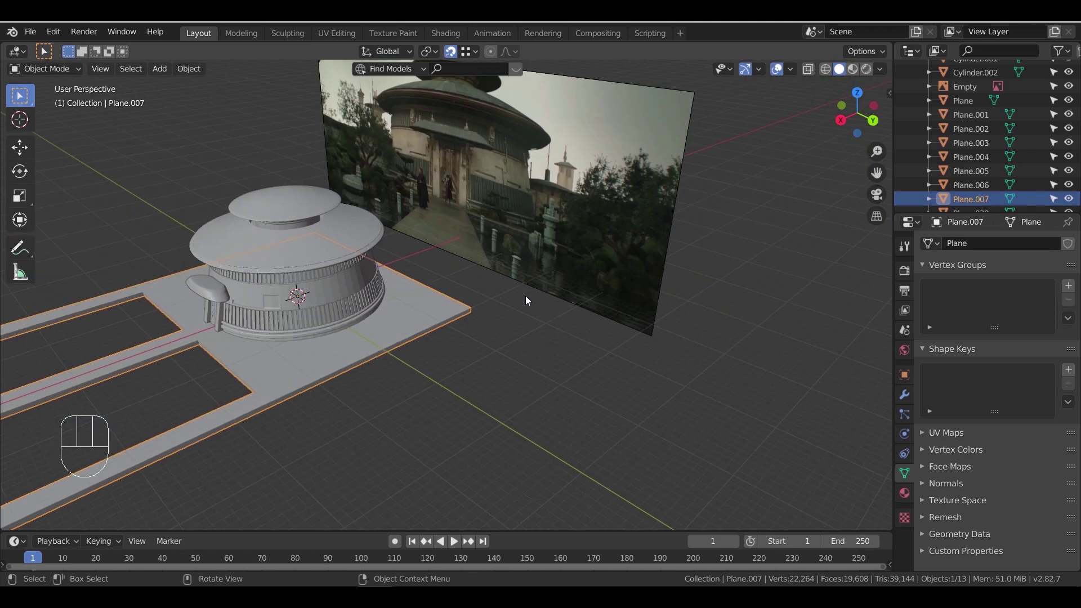
middle_drag(383, 350, 491, 365)
scroll(577, 376, up, 3)
shift+middle_drag(642, 433, 575, 360)
scroll(576, 376, up, 1)
scroll(575, 360, up, 3)
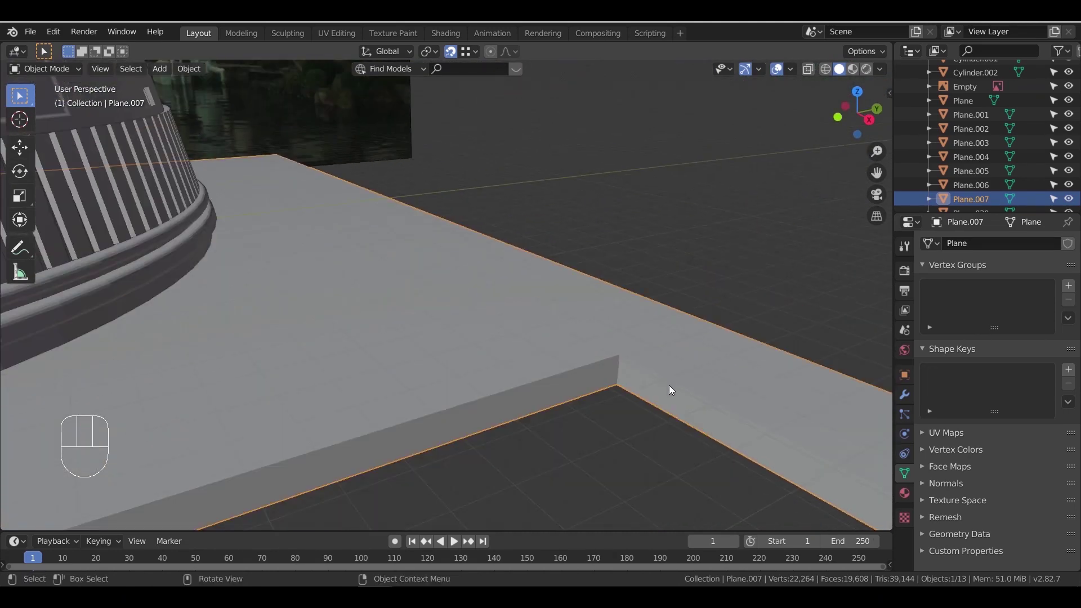
key(Tab)
click(620, 373)
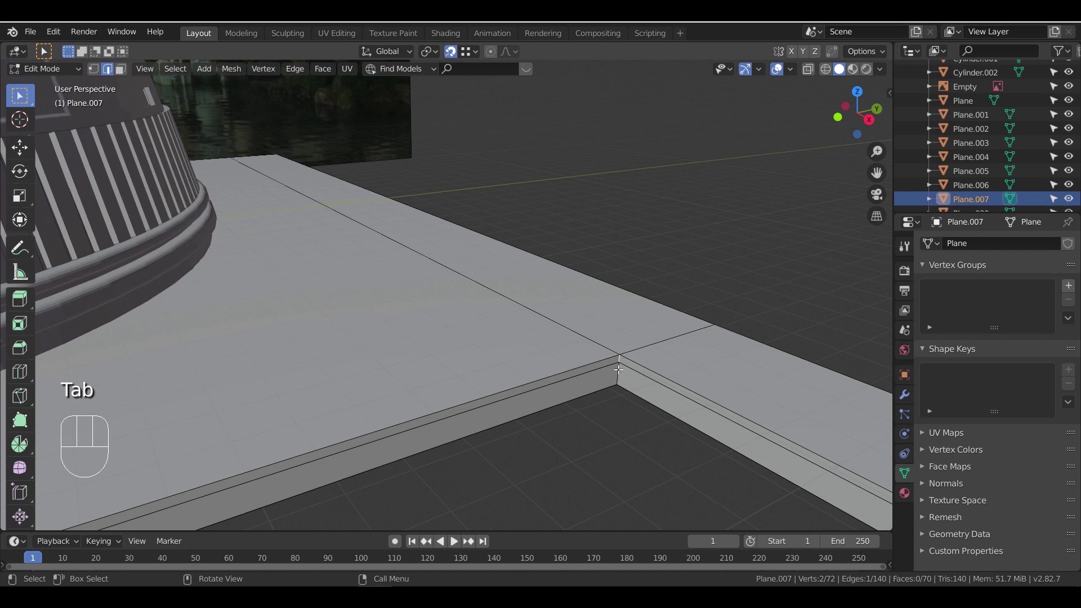
ctrl+click(617, 371)
middle_drag(633, 400, 552, 332)
Apply the scale of the ground object
key(ctrl+b)
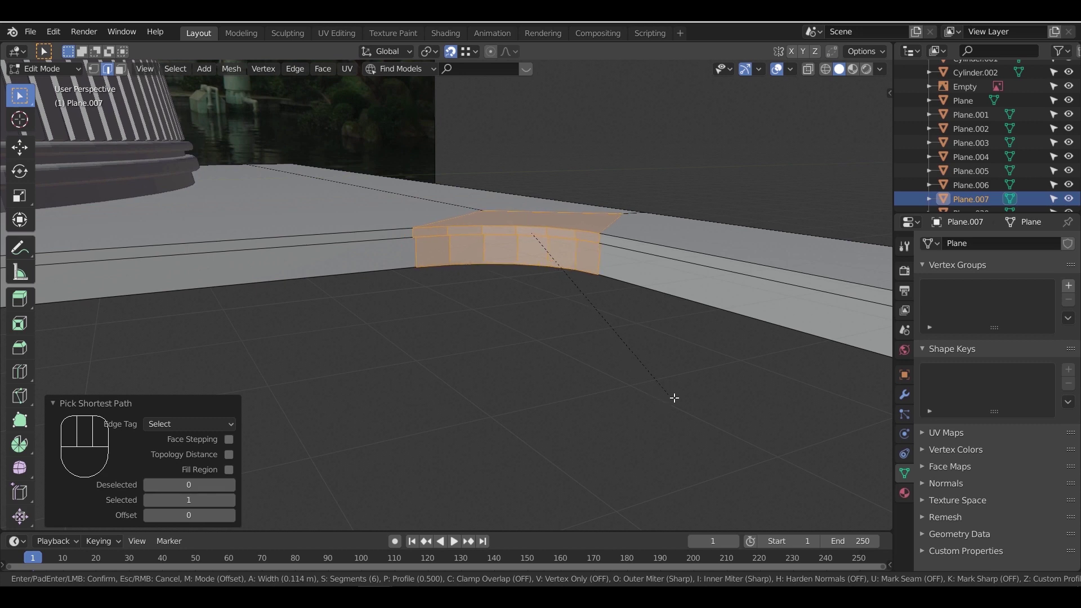
right_click(678, 398)
key(Tab)
key(ctrl+a)
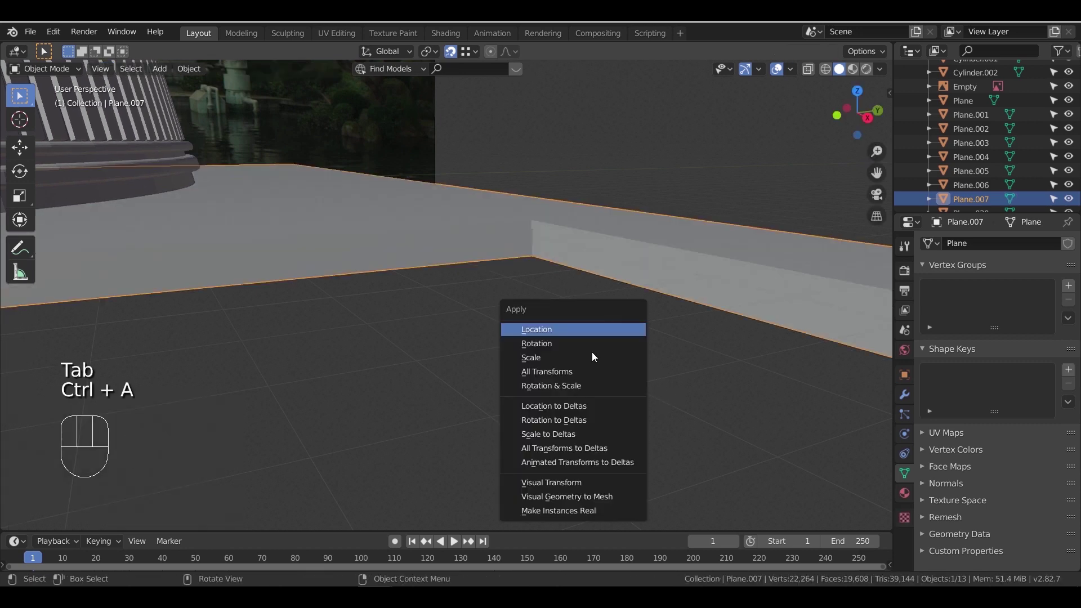
click(569, 357)
Add the vertical edges of the negative Y walkway's inner corner to the selection and bevel both corners into rounded curves
middle_drag(568, 357, 566, 161)
key(Tab)
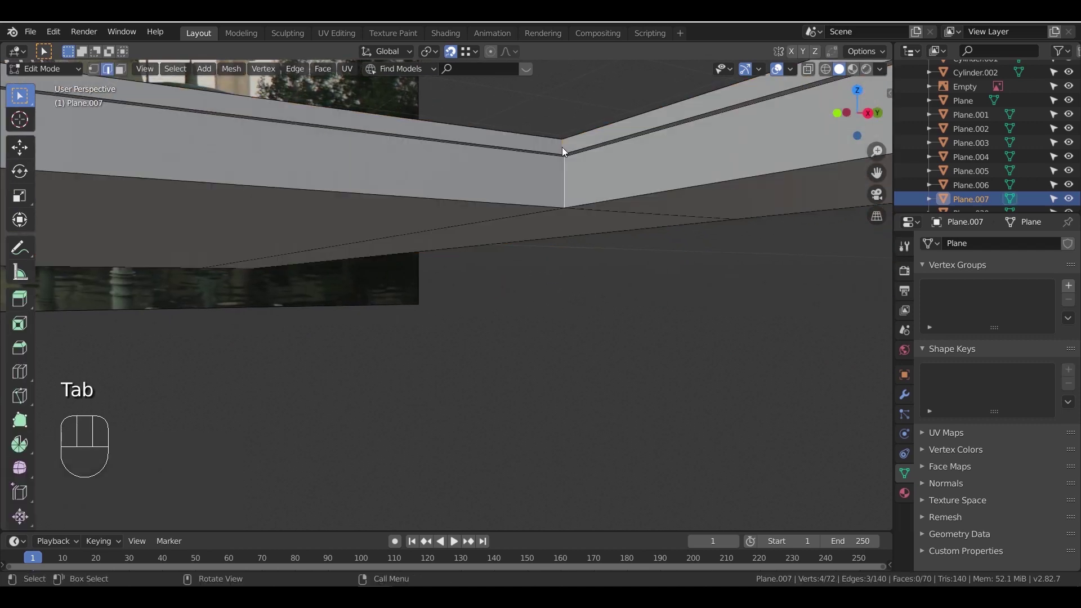
middle_drag(626, 243, 495, 265)
middle_drag(496, 265, 484, 336)
scroll(485, 337, up, 3)
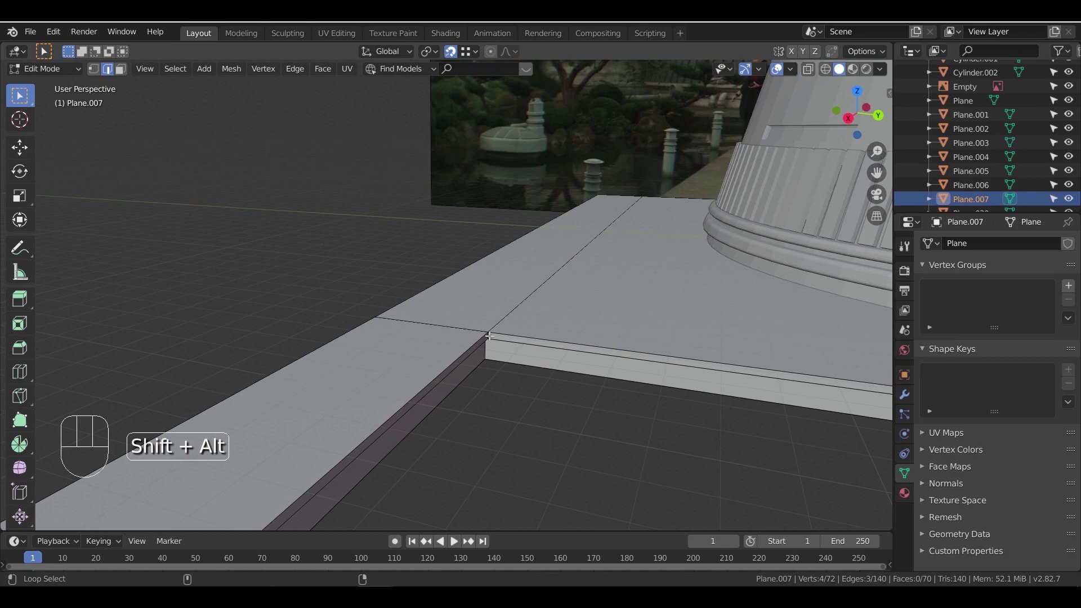
middle_drag(495, 384, 554, 337)
shift+middle_drag(554, 338, 315, 324)
key(KP_Decimal)
shift+middle_drag(386, 347, 479, 397)
scroll(342, 376, up, 6)
shift+middle_drag(429, 351, 540, 237)
key(ctrl+b)
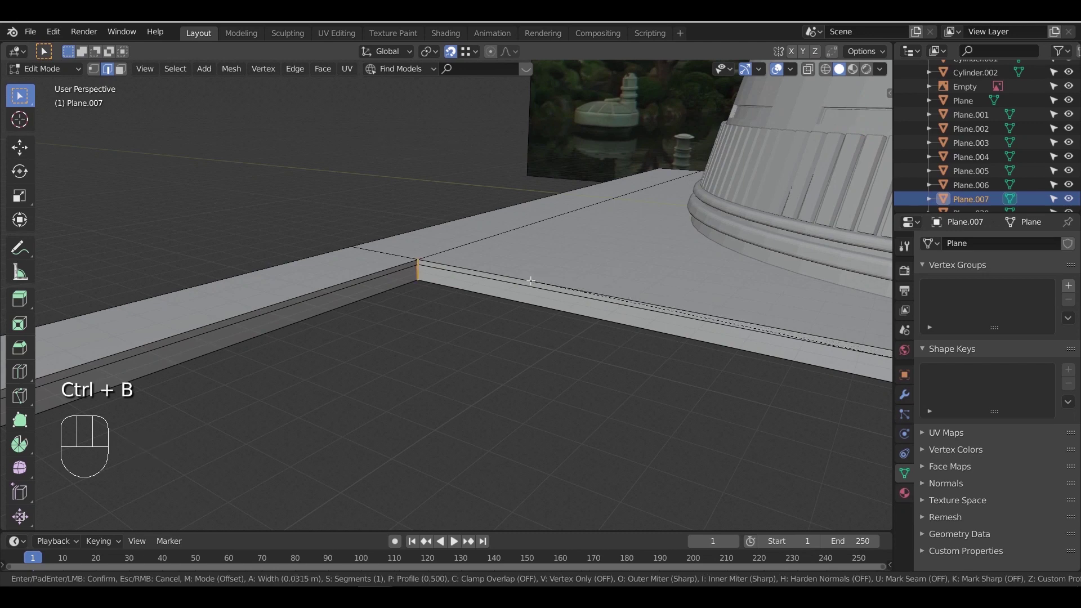
click(421, 242)
Add a Bevel modifier to the ground object and set it to 2 segments
key(Tab)
middle_drag(462, 340, 546, 332)
shift+middle_drag(509, 381, 425, 410)
scroll(454, 377, down, 4)
middle_drag(453, 377, 502, 460)
click(904, 394)
click(952, 248)
click(791, 289)
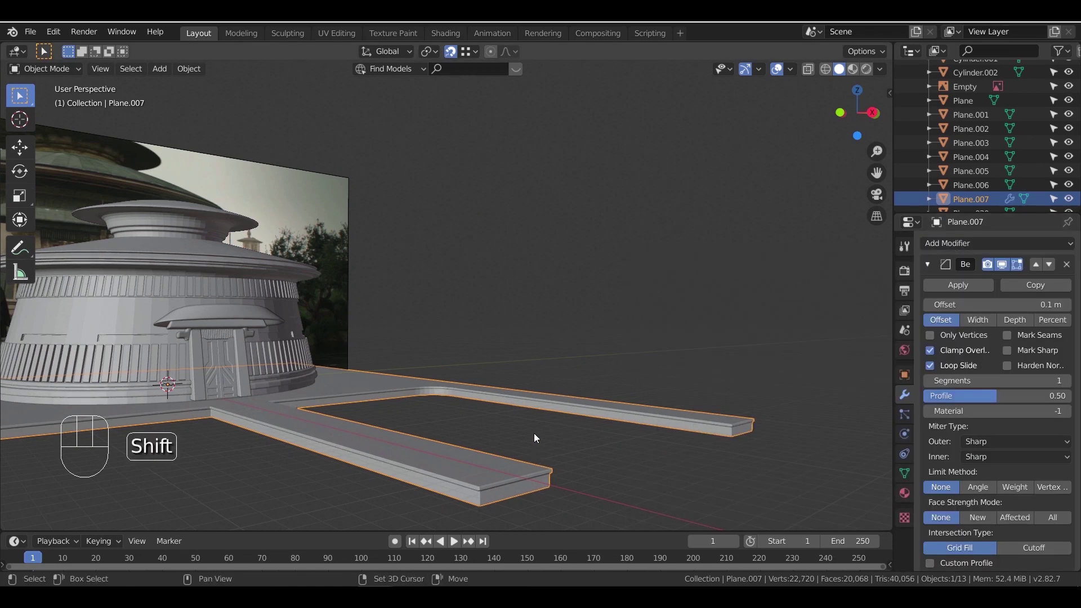
middle_drag(533, 433, 519, 363)
scroll(520, 365, up, 5)
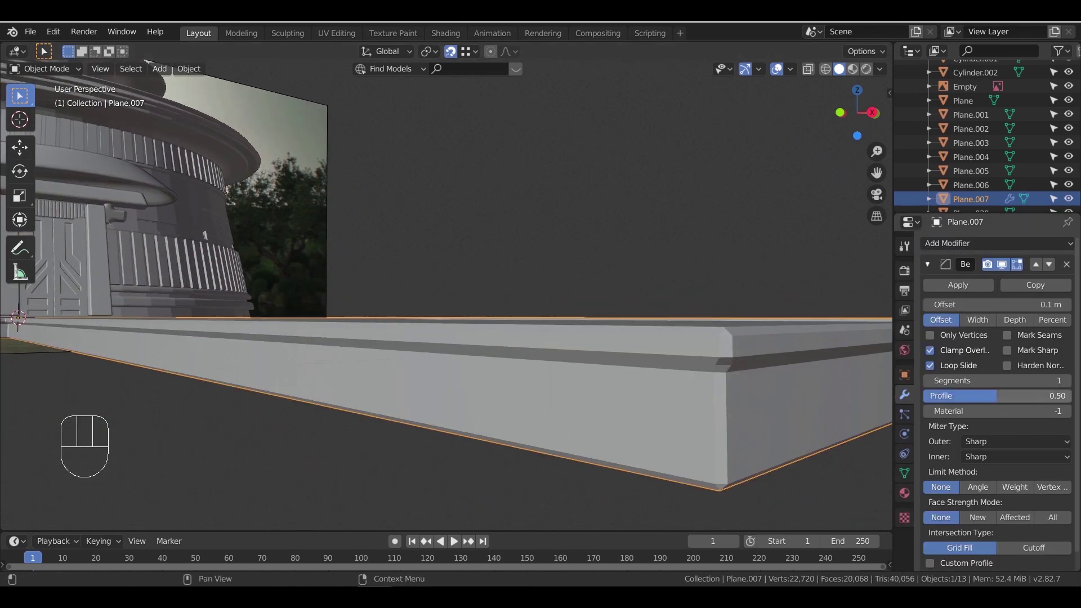
click(1070, 380)
Add a cube, move it horizontally to the end of the positive Y walkway and adjust its height along Z
middle_drag(708, 362, 574, 315)
shift+middle_drag(574, 315, 457, 214)
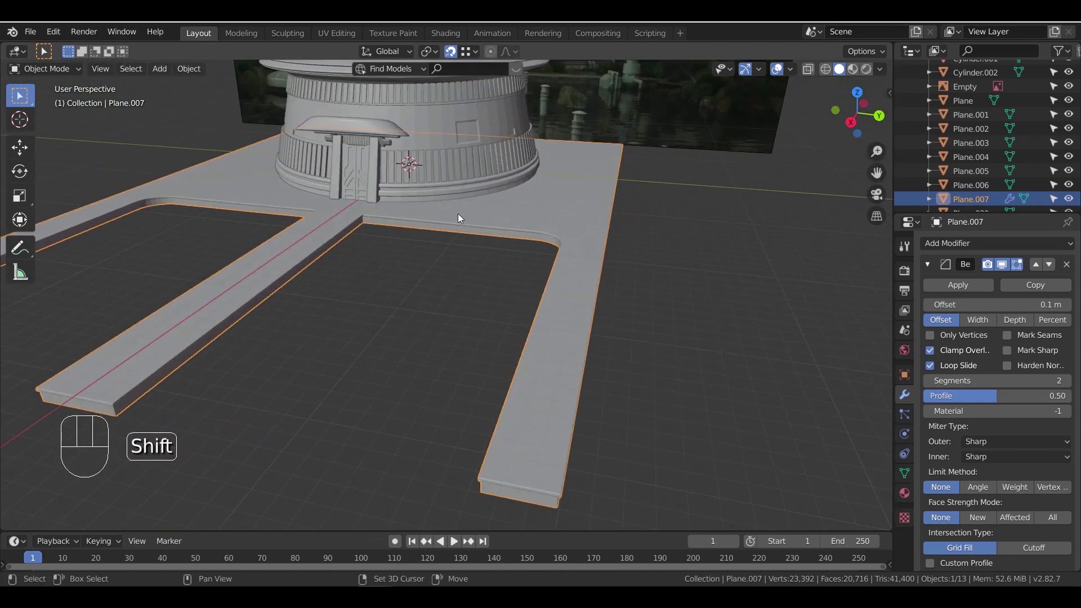
key(shift+a)
mouse_move(464, 217)
click(548, 230)
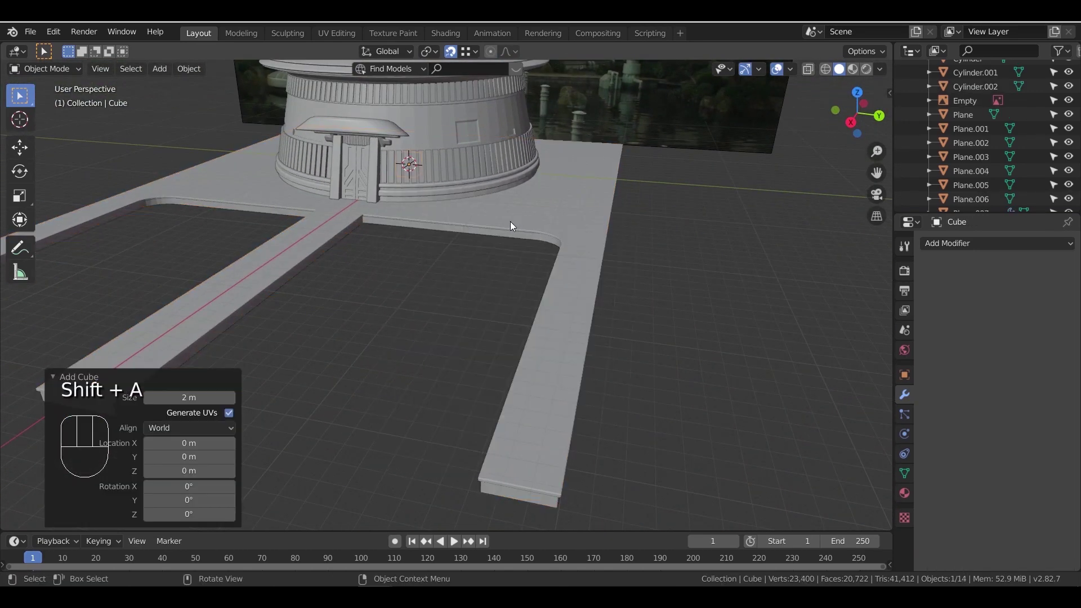
key(g)
key(shift+z)
click(664, 438)
middle_drag(665, 438, 728, 427)
key(g)
key(z)
click(794, 313)
middle_drag(793, 313, 655, 390)
middle_drag(574, 389, 621, 388)
shift+middle_drag(621, 388, 626, 318)
Flatten the cube along Y into a thin wall and move it to the walkway's outer edge
key(s)
key(y)
click(555, 362)
key(g)
click(583, 376)
middle_drag(583, 376, 507, 383)
middle_drag(417, 345, 465, 332)
Scale the wall by 1.831 along Z and raise it 1.02 m so it stands on the walkway
key(s)
key(z)
click(504, 387)
key(g)
key(z)
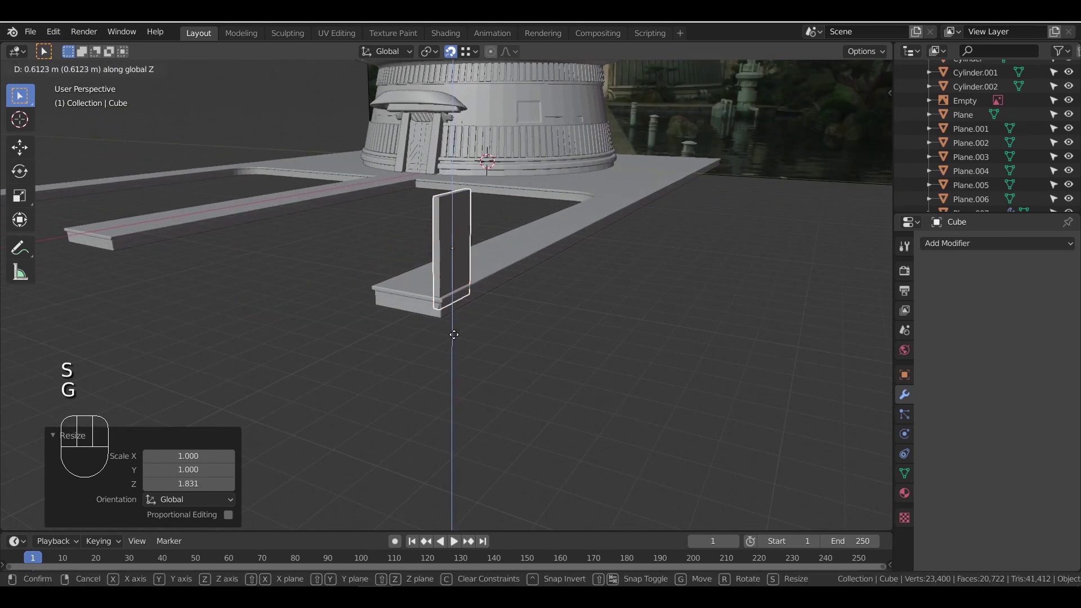
click(444, 298)
middle_drag(568, 330, 381, 357)
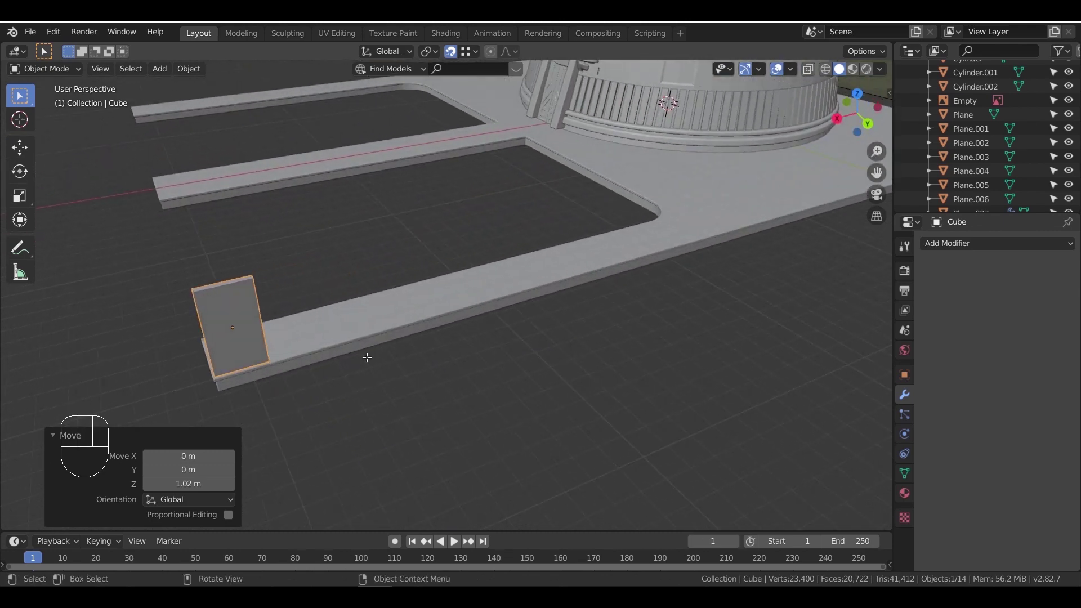
Move the wall's end face facing the building along X to lengthen the wall towards the platform's back
key(Tab)
drag(235, 233, 340, 417)
key(z)
key(z)
scroll(414, 393, down, 4)
shift+middle_drag(535, 381, 476, 385)
key(g)
key(x)
click(758, 274)
Extrude the wall's far end face by 0.298 m to form the corner section
middle_drag(698, 301, 611, 346)
scroll(356, 357, up, 6)
key(e)
click(450, 355)
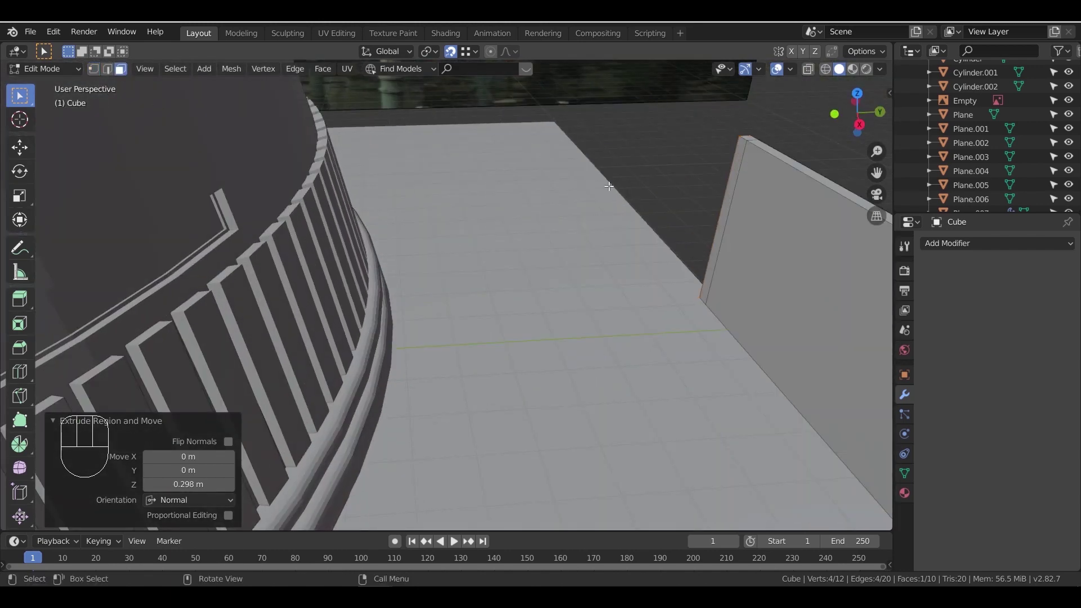
Extrude the corner section's inner face 7.49 m towards the building as a back wall
click(726, 196)
scroll(661, 271, down, 3)
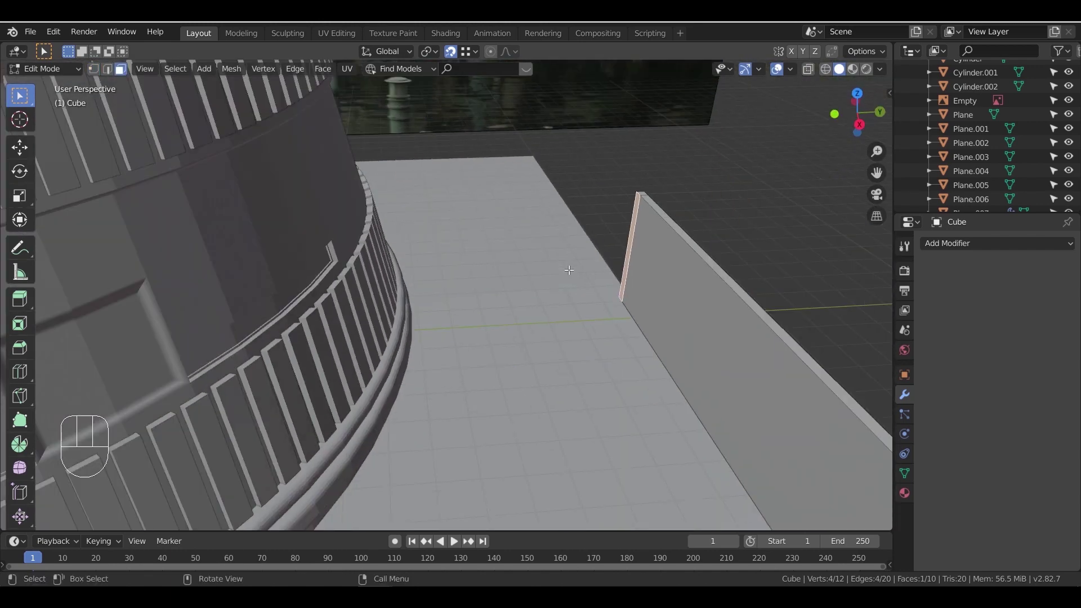
key(KP_3)
scroll(566, 271, down, 3)
middle_click(410, 259)
shift+middle_drag(315, 259, 547, 331)
scroll(577, 309, down, 2)
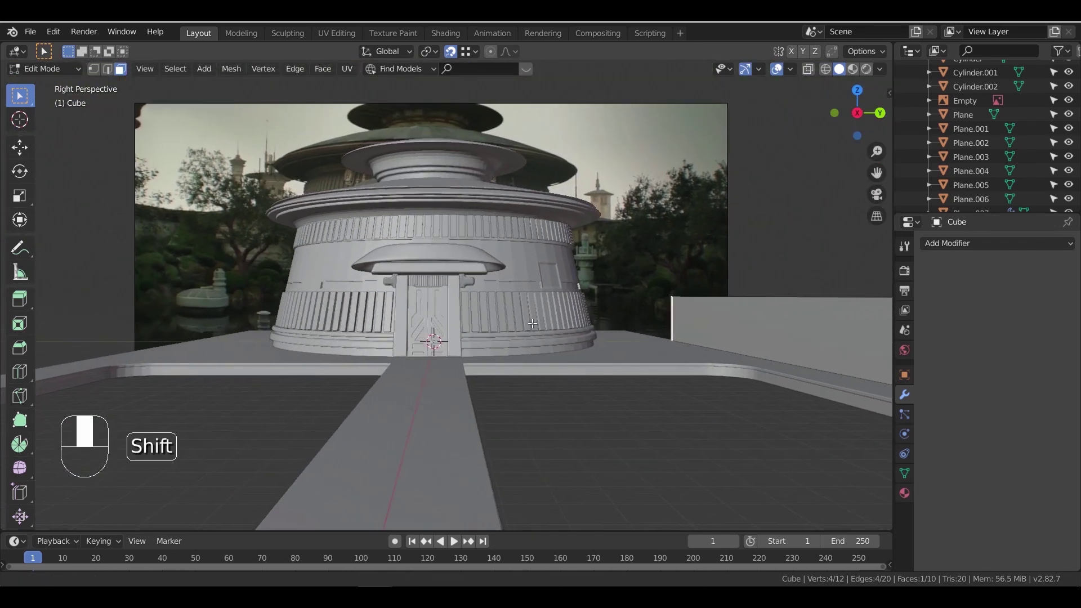
key(e)
click(571, 382)
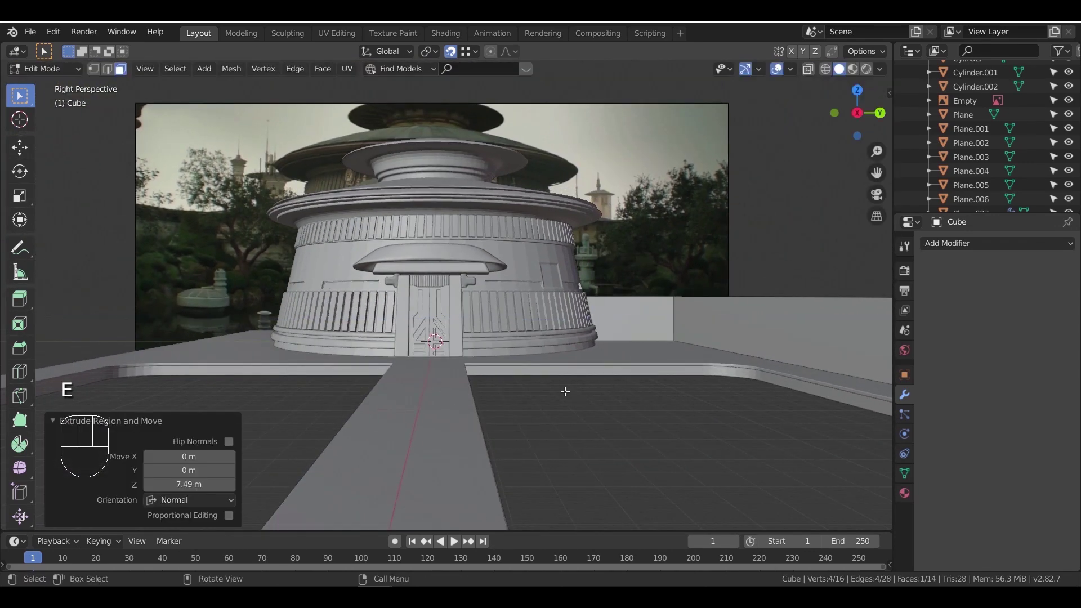
Duplicate the wall along Y to the negative Y side and mirror the copy on the global Y axis
scroll(563, 391, down, 2)
middle_drag(560, 391, 595, 299)
key(Tab)
key(shift+d)
key(y)
click(66, 307)
click(196, 69)
mouse_move(292, 104)
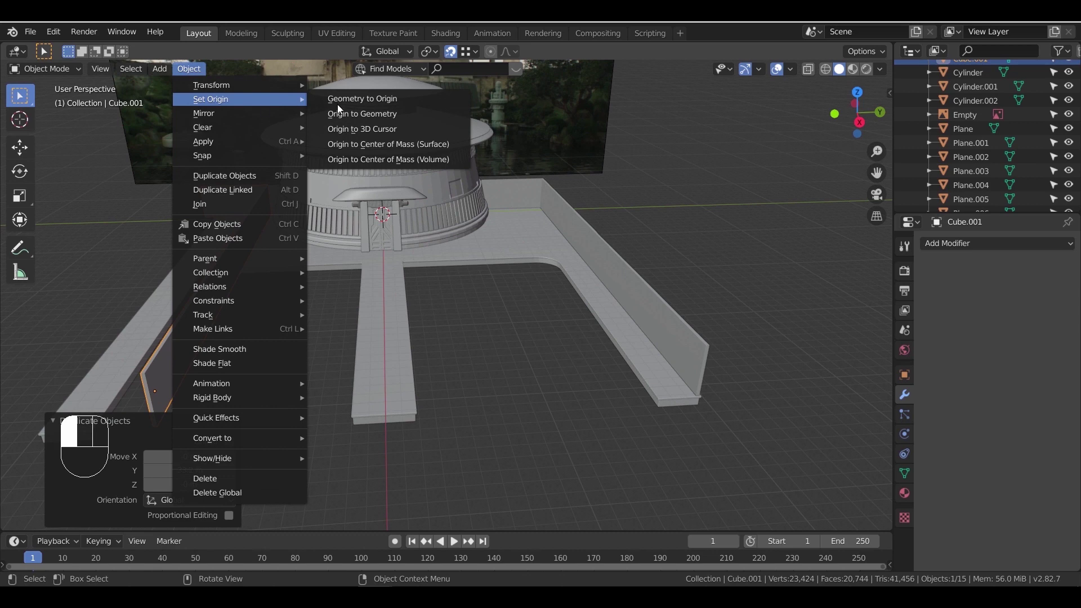
mouse_move(263, 113)
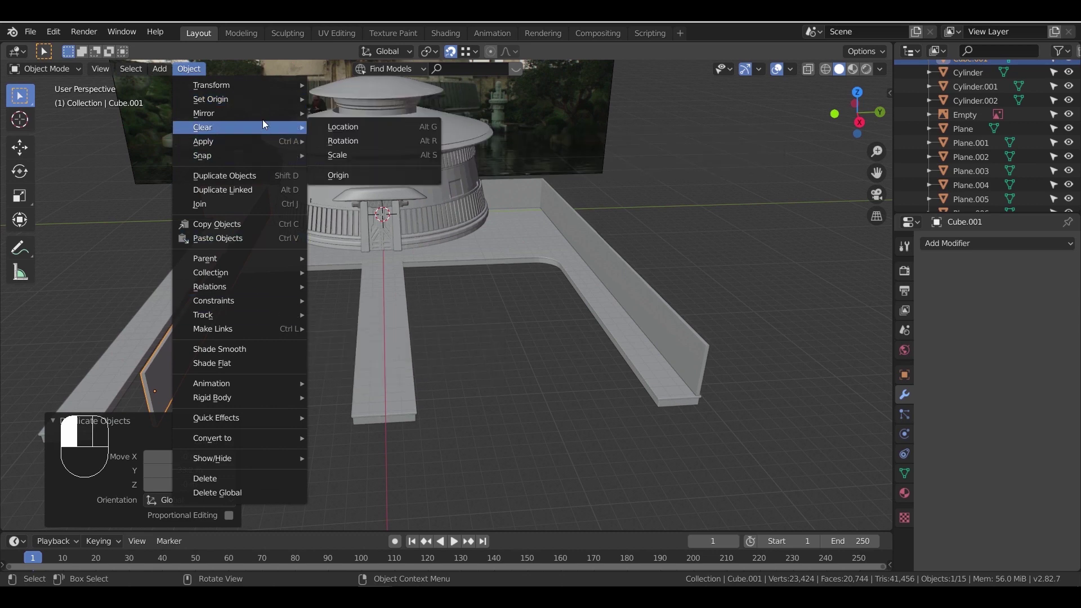
click(362, 147)
shift+middle_drag(374, 321, 619, 322)
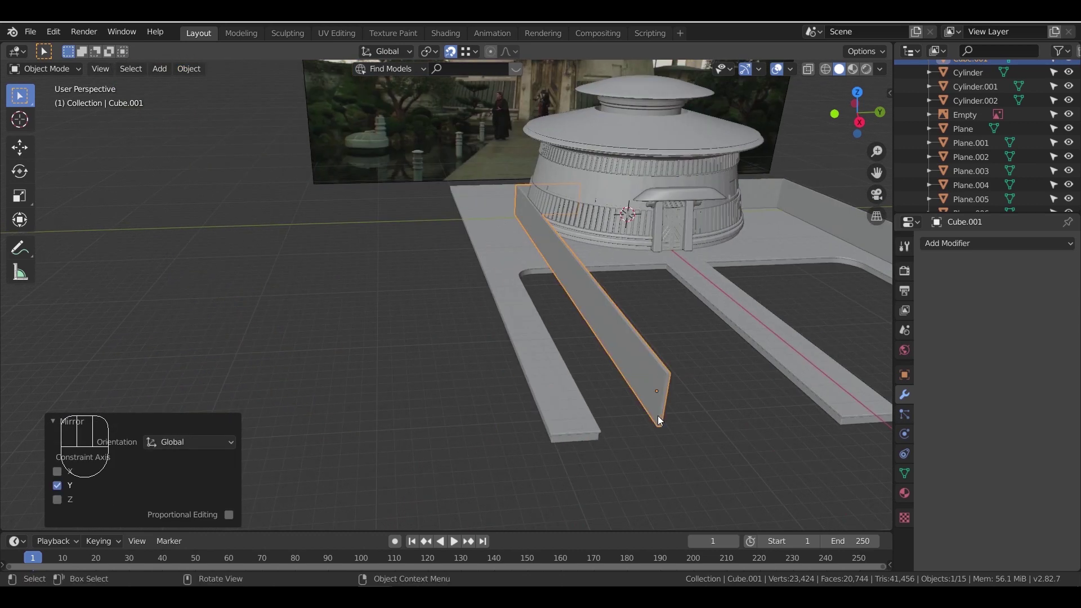
Move the mirrored wall along Y onto the outer edge of the negative Y walkway
key(g)
key(y)
click(569, 417)
scroll(608, 417, down, 2)
middle_drag(661, 422, 539, 372)
click(647, 415)
Add a plane and move it 34.7 m in X and 9.37 m in Y, between the central and positive Y walkways
scroll(588, 391, up, 3)
key(shift+a)
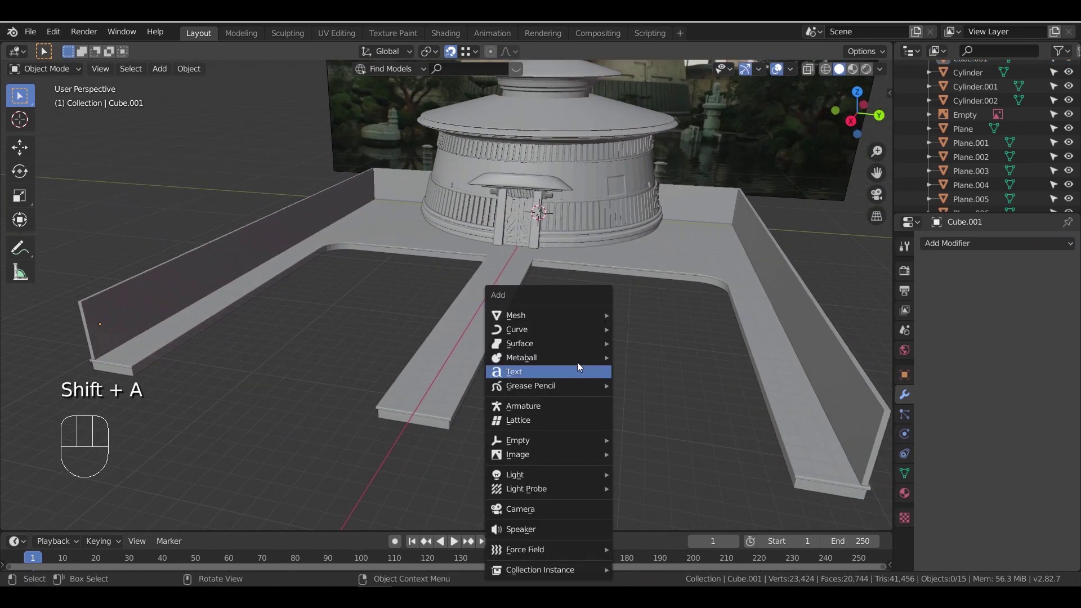
mouse_move(586, 316)
click(667, 315)
key(g)
key(shift+z)
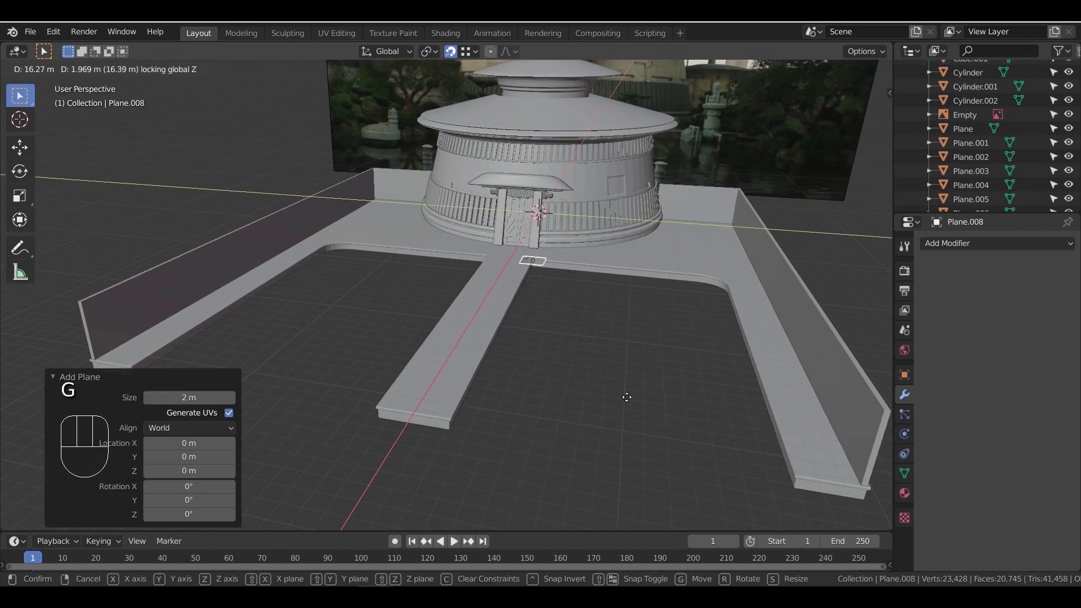
click(698, 473)
shift+middle_drag(694, 437, 551, 352)
Stretch the plane along X and shift it -1.56 m in X towards the building
key(s)
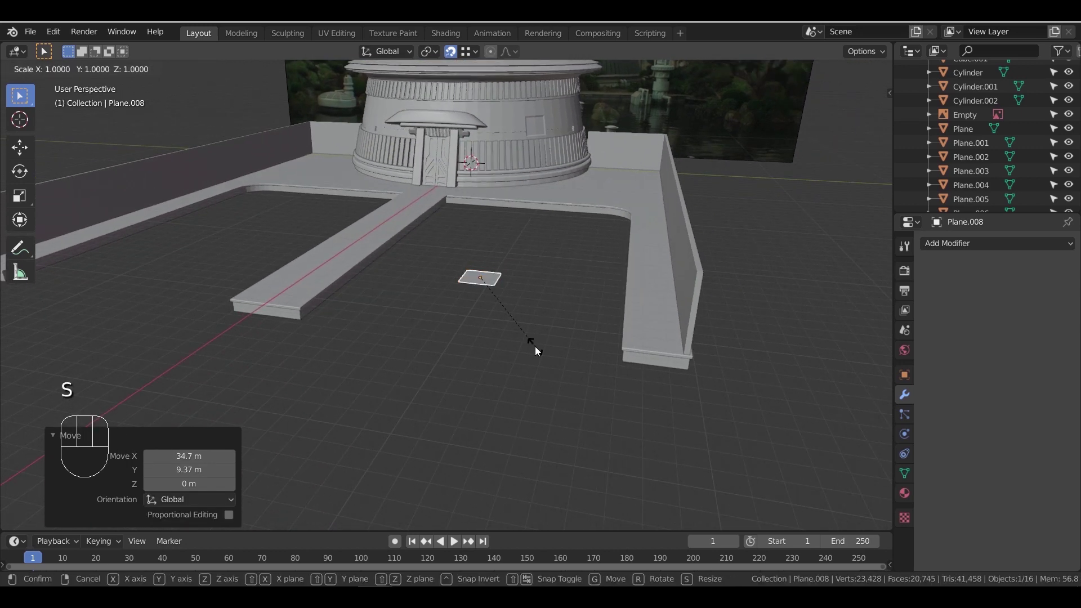
key(x)
click(518, 511)
key(s)
key(x)
click(518, 177)
middle_drag(518, 178, 487, 241)
key(s)
key(x)
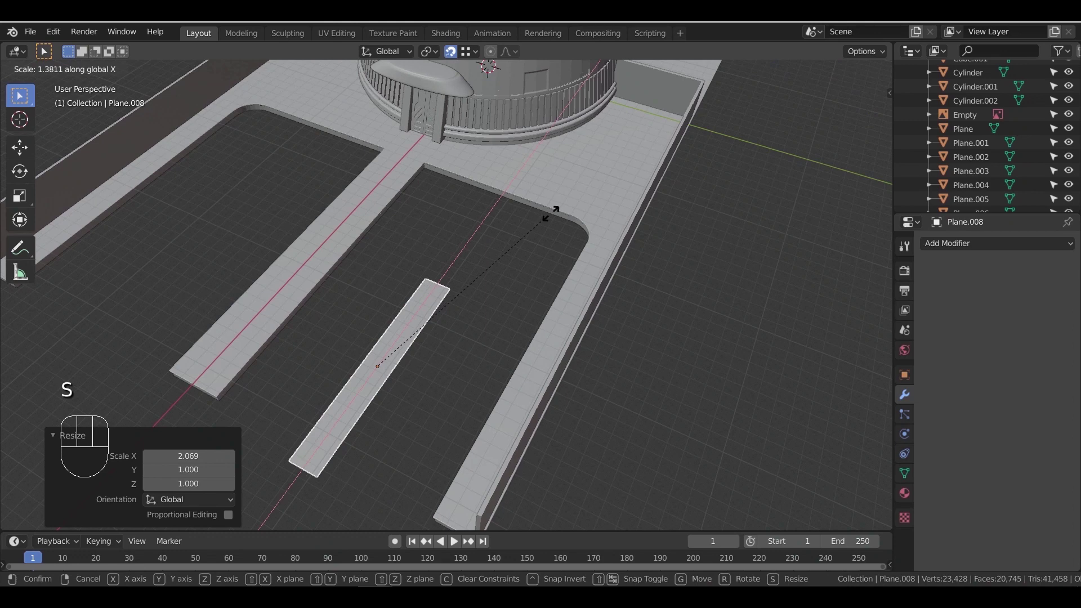
click(565, 197)
key(g)
key(x)
click(570, 192)
Turn off snapping, then stretch and shift the plane along X to span the length of the opening between the walkways
click(452, 52)
key(s)
key(x)
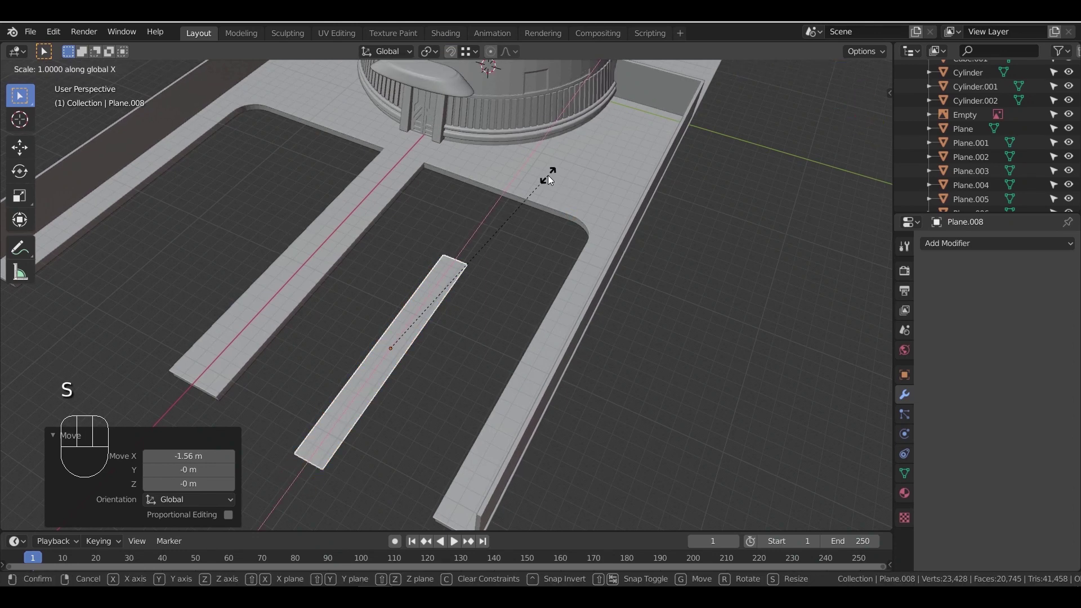
click(605, 150)
key(g)
key(x)
click(634, 117)
key(s)
key(x)
click(688, 93)
Widen the plane along Y to fill the opening between the central and positive Y walkways
key(s)
key(y)
click(352, 308)
key(s)
key(y)
click(650, 390)
Lower the plane 0.542 m in Z, below the top surface of the walkways
key(KP_Decimal)
mouse_move(566, 311)
middle_down()
mouse_move(626, 286)
mouse_move(557, 312)
middle_up()
key(g)
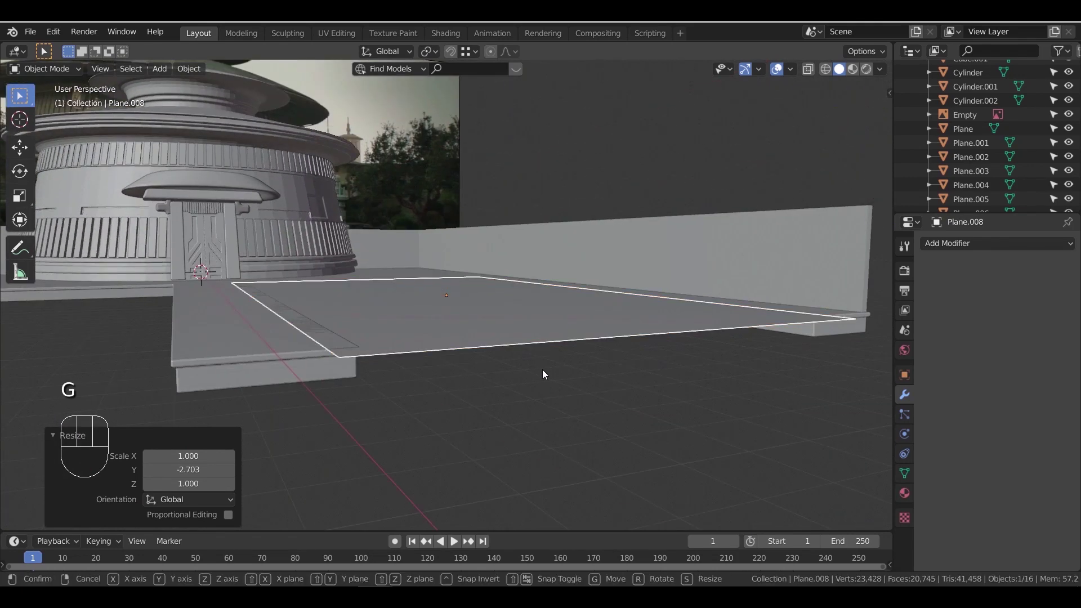
key(z)
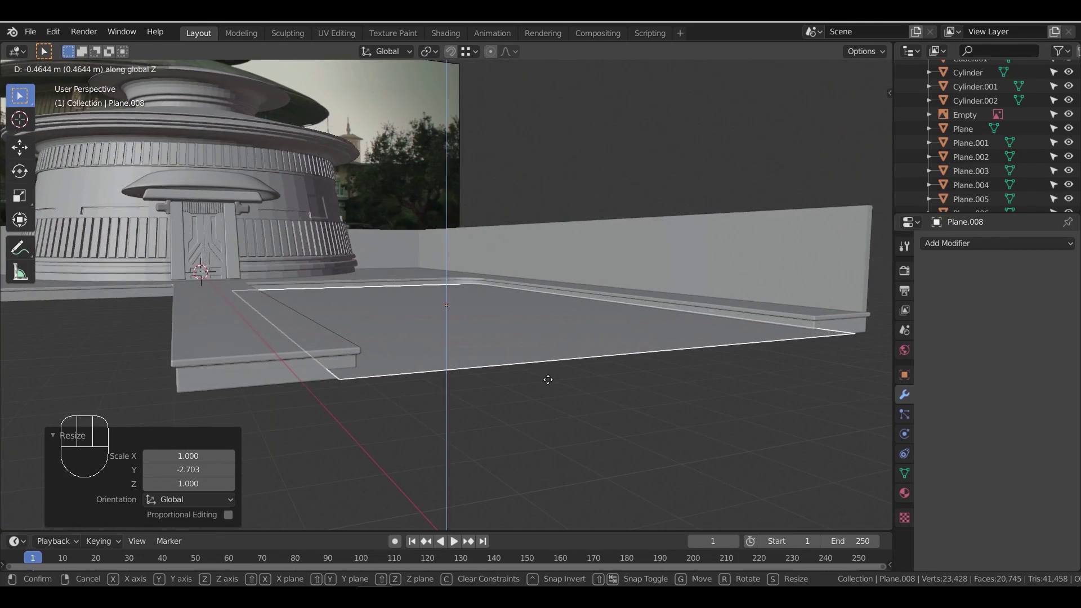
click(548, 381)
Duplicate the plane and move the copy -18.9 m along Y into the opening beside the negative Y walkway
middle_drag(546, 355, 599, 329)
scroll(586, 338, down, 3)
key(shift+d)
key(y)
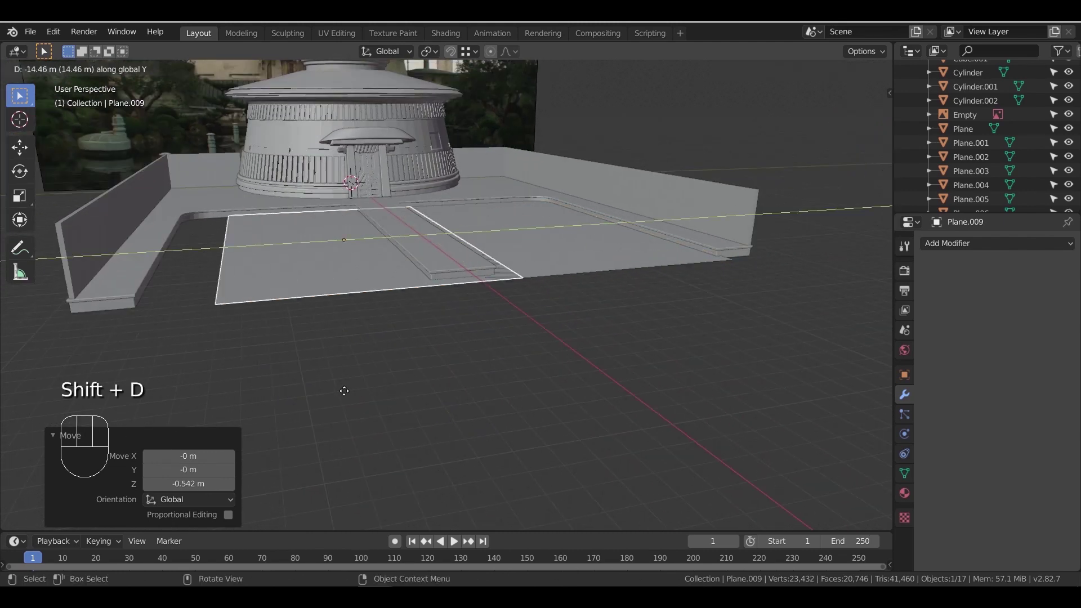
click(318, 397)
Add 14 evenly spaced vertical loop cuts to the back section of the positive Y wall
middle_drag(556, 319, 222, 373)
scroll(532, 219, down, 2)
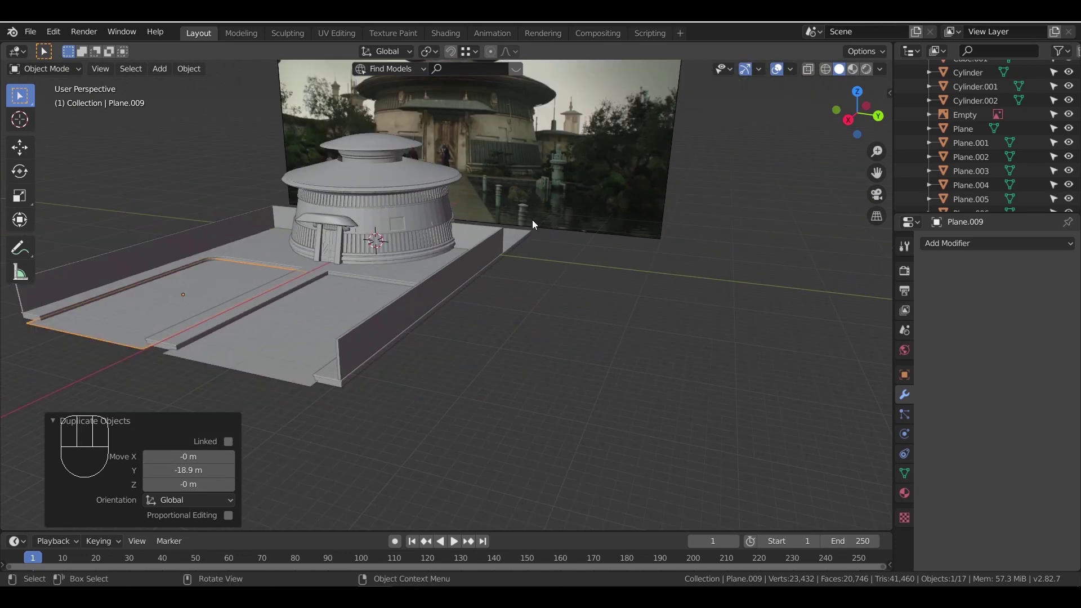
shift+middle_drag(532, 219, 533, 266)
scroll(530, 310, up, 3)
scroll(580, 315, down, 1)
shift+middle_drag(587, 323, 598, 374)
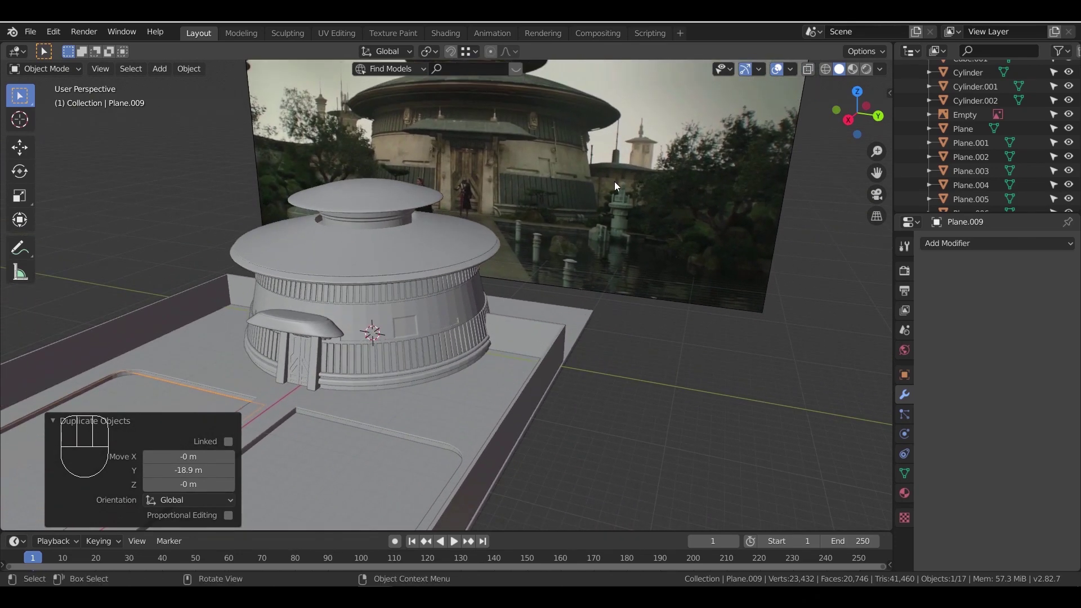
middle_drag(563, 279, 569, 234)
click(532, 259)
key(Tab)
scroll(532, 258, down, 1)
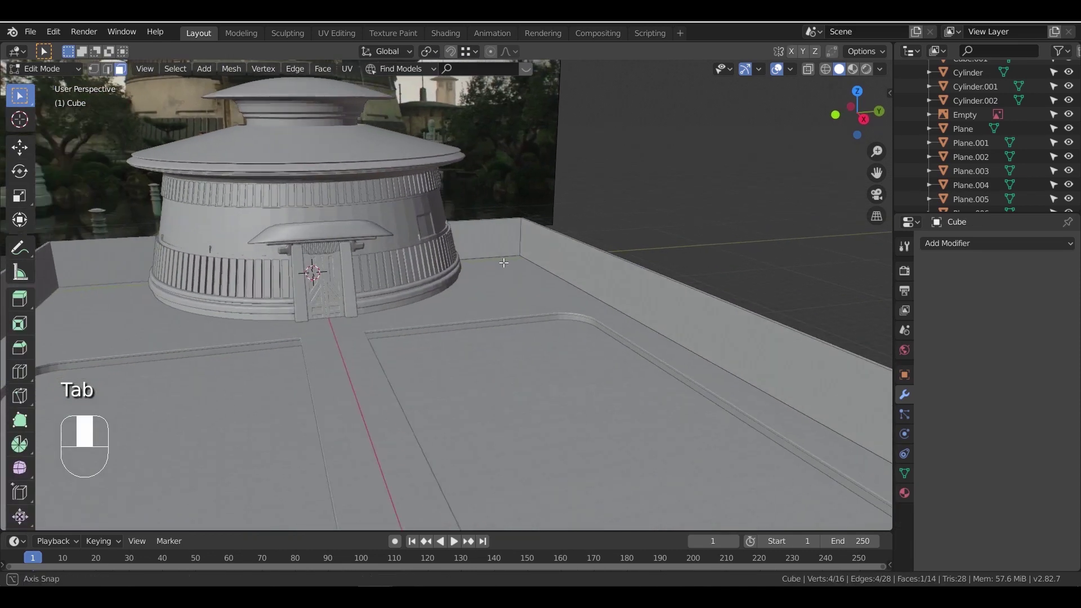
key(ctrl+r)
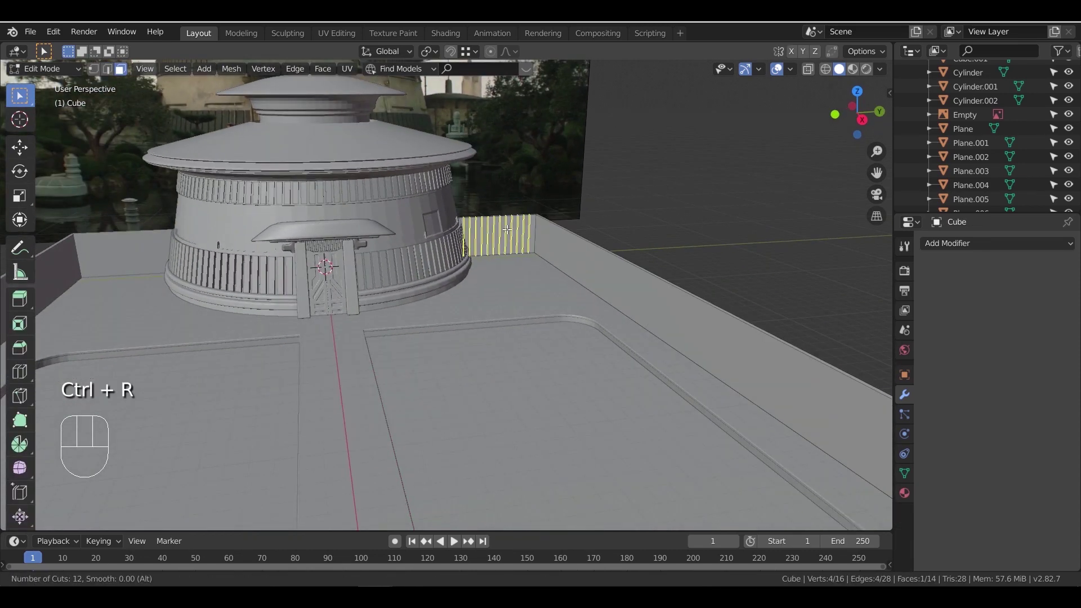
click(507, 229)
right_click(507, 230)
Extrude every third strip on the inner face of the back wall, four strips in total, by 0.445 m
middle_drag(576, 273, 580, 352)
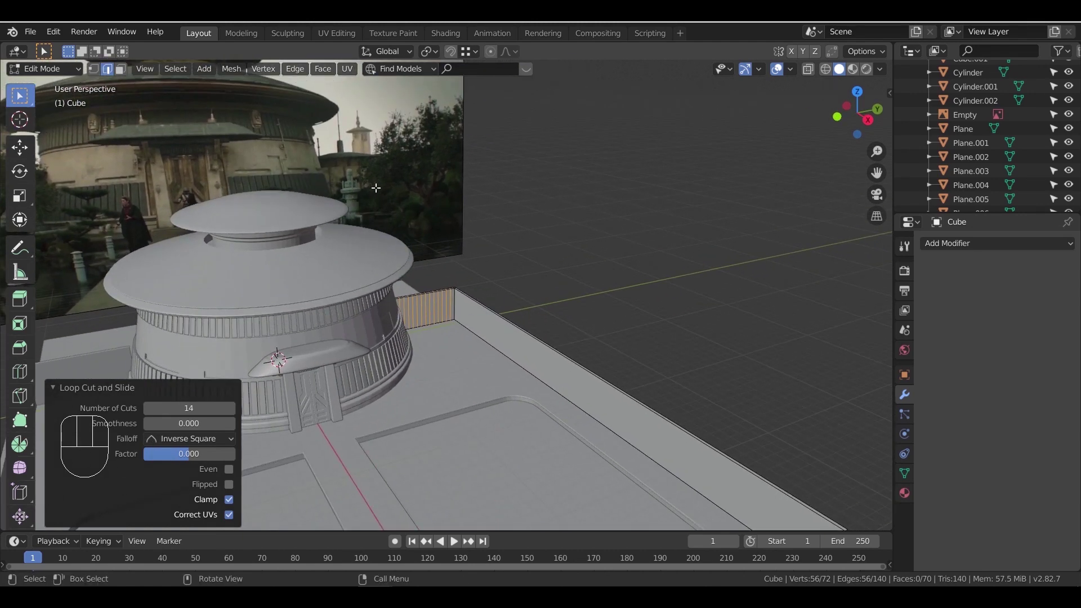
middle_drag(583, 237, 540, 230)
scroll(520, 315, up, 4)
key(3)
click(483, 350)
key(KP_Decimal)
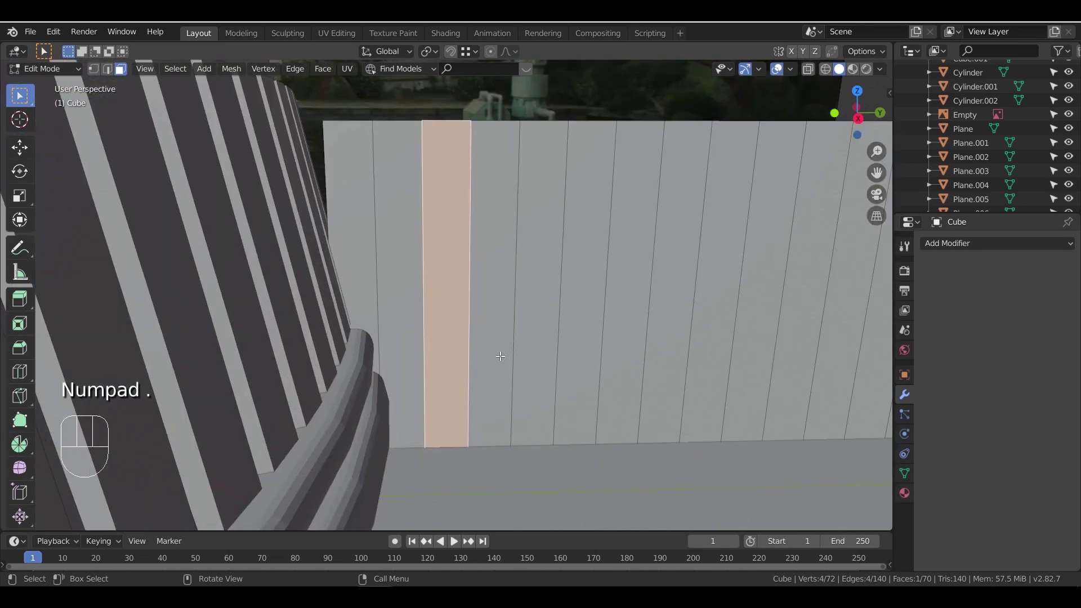
shift+click(518, 312)
shift+click(598, 323)
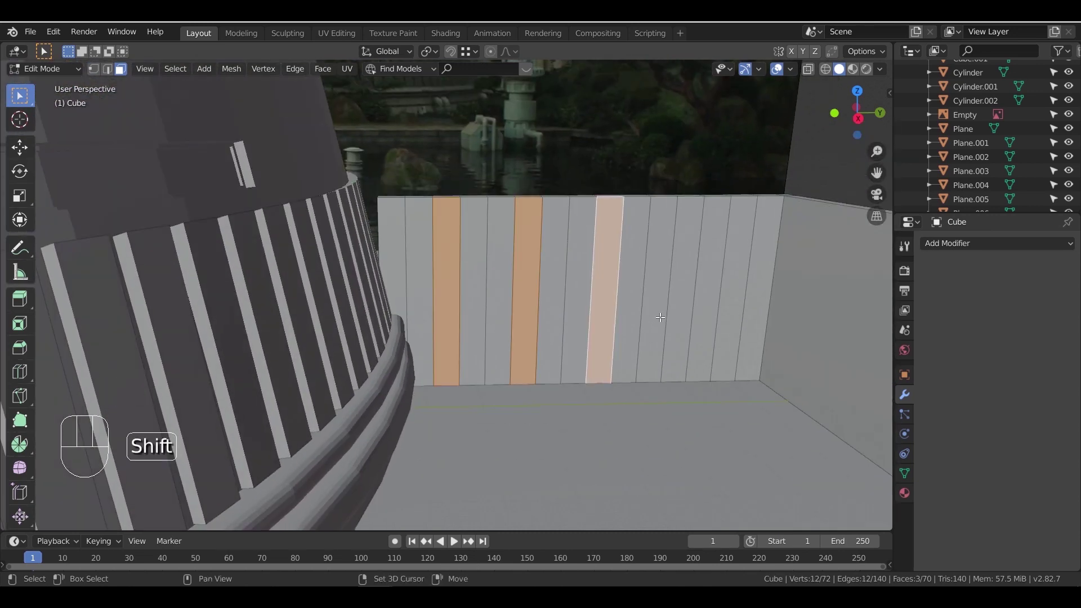
shift+click(677, 308)
middle_drag(648, 321, 614, 330)
scroll(656, 333, up, 3)
key(e)
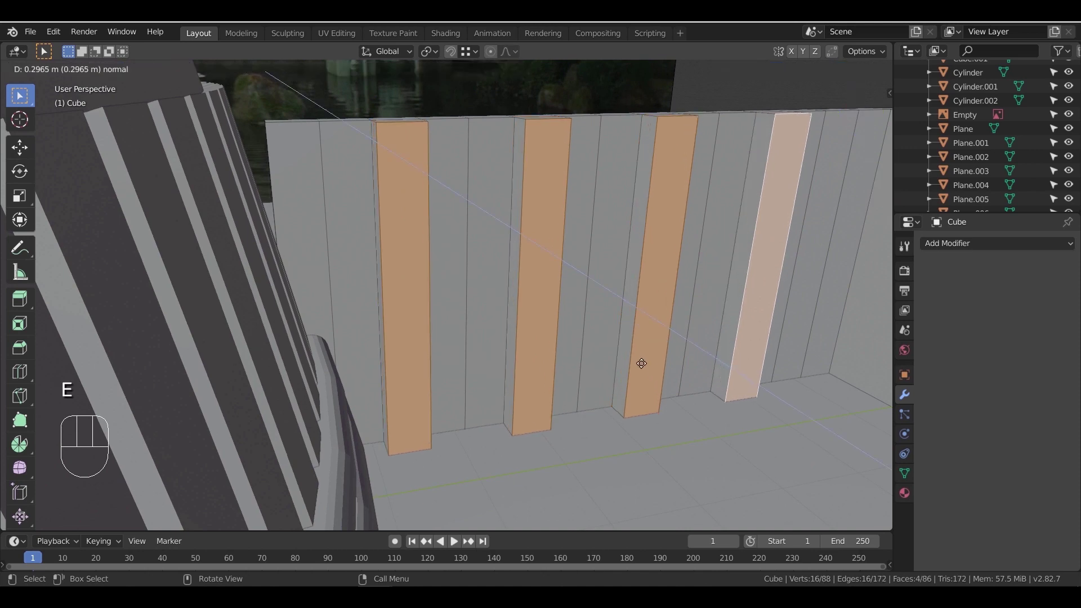
click(649, 364)
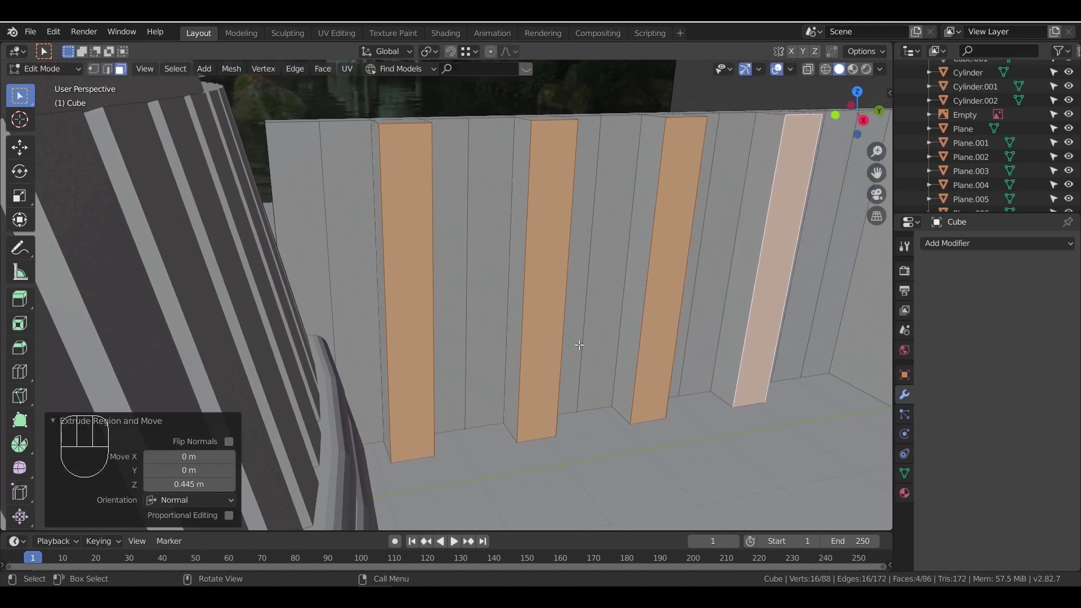
Switch to edge selection for the extruded strips and apply the wall object's scale
scroll(558, 339, down, 3)
middle_drag(550, 336, 518, 347)
scroll(518, 348, up, 3)
click(108, 69)
key(ctrl+b)
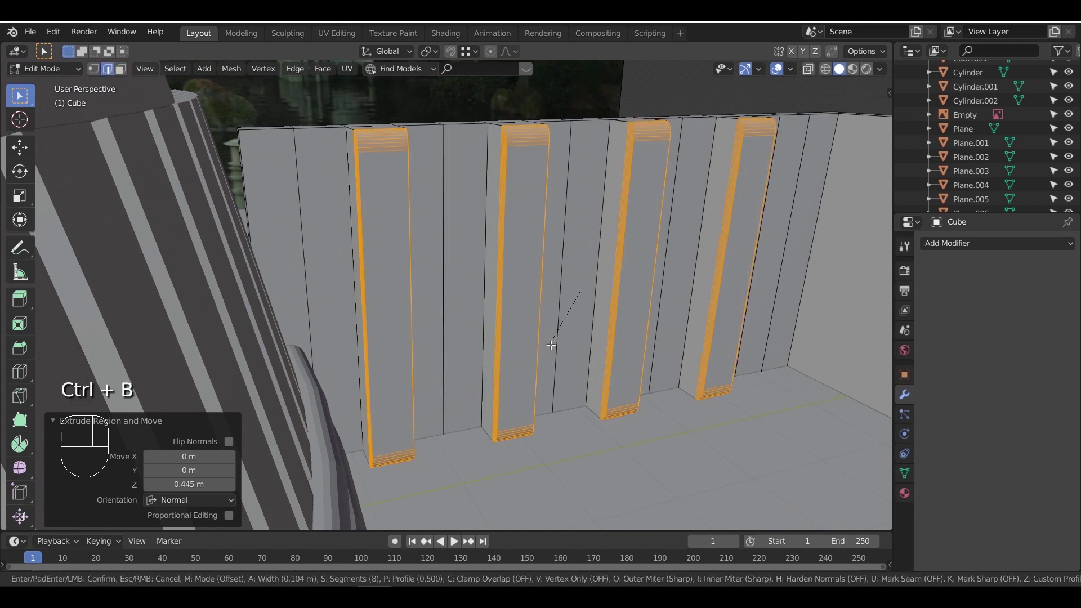
right_click(550, 347)
key(Tab)
key(ctrl+a)
click(548, 354)
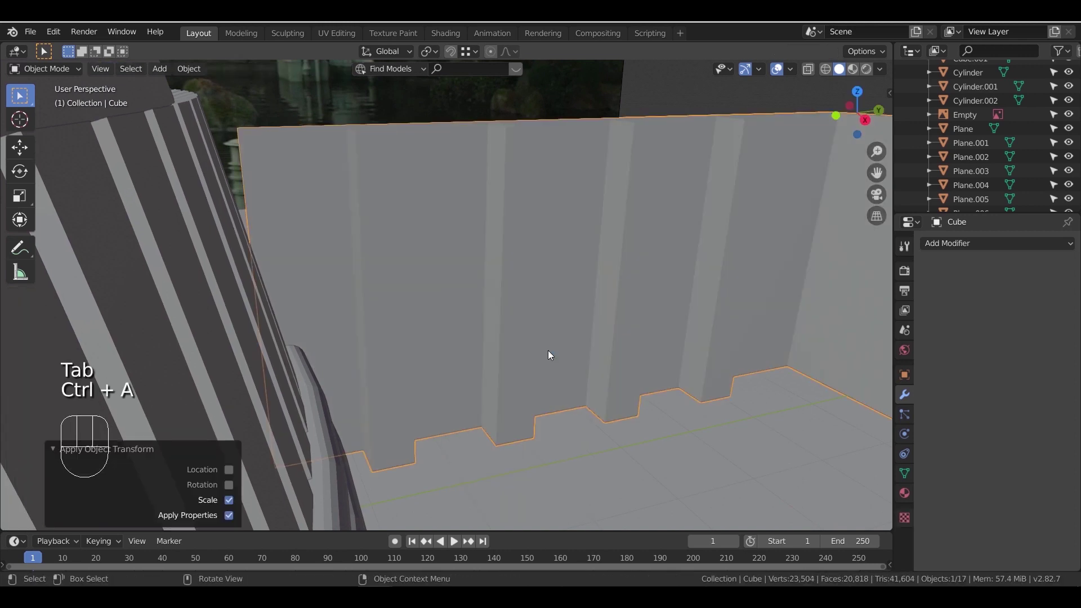
Bevel the edges of the four extruded strips by 0.215 m with 8 segments to round them into pilasters
key(Tab)
key(ctrl+b)
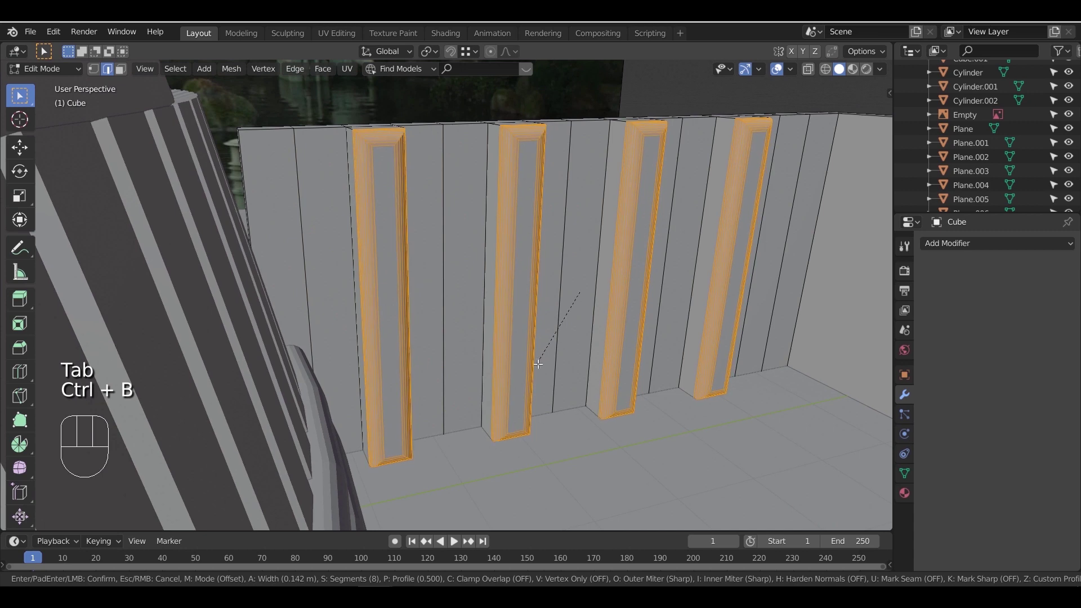
click(536, 370)
middle_drag(552, 366, 513, 334)
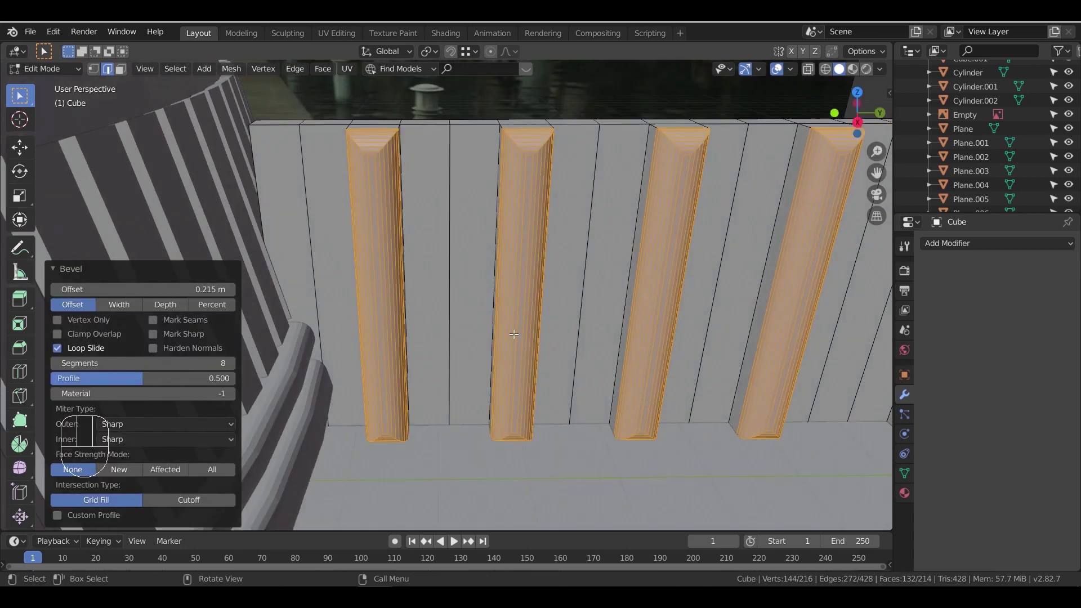
Try to bevel the inner top edges of the back and side walls with 8 segments, and undo the attempt
scroll(515, 335, down, 7)
shift+middle_drag(714, 393, 663, 348)
scroll(664, 349, up, 4)
shift+middle_drag(640, 266, 586, 299)
alt+click(701, 201)
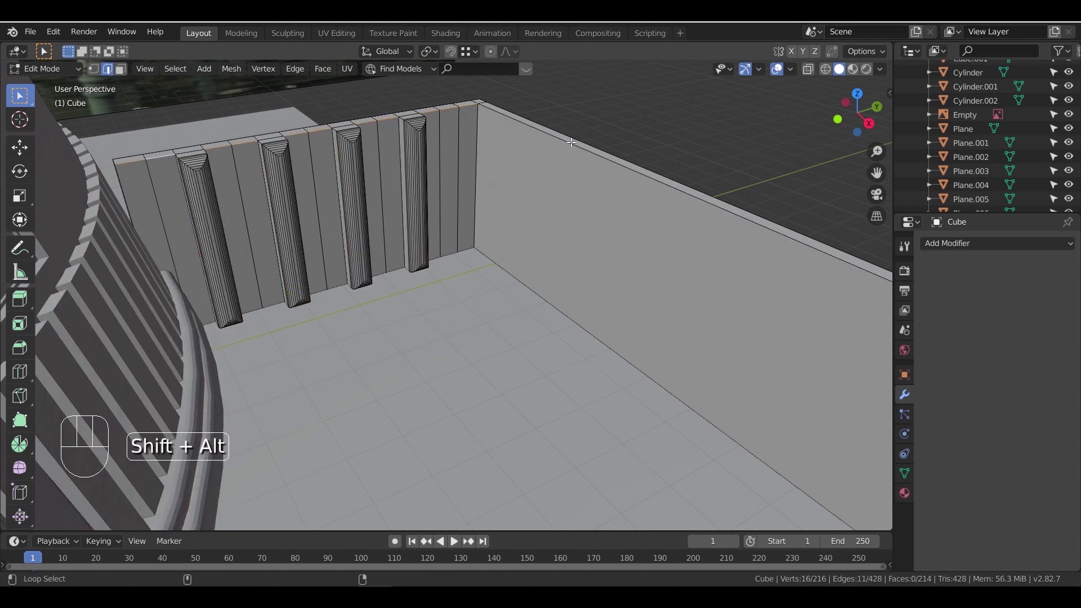
key(ctrl+b)
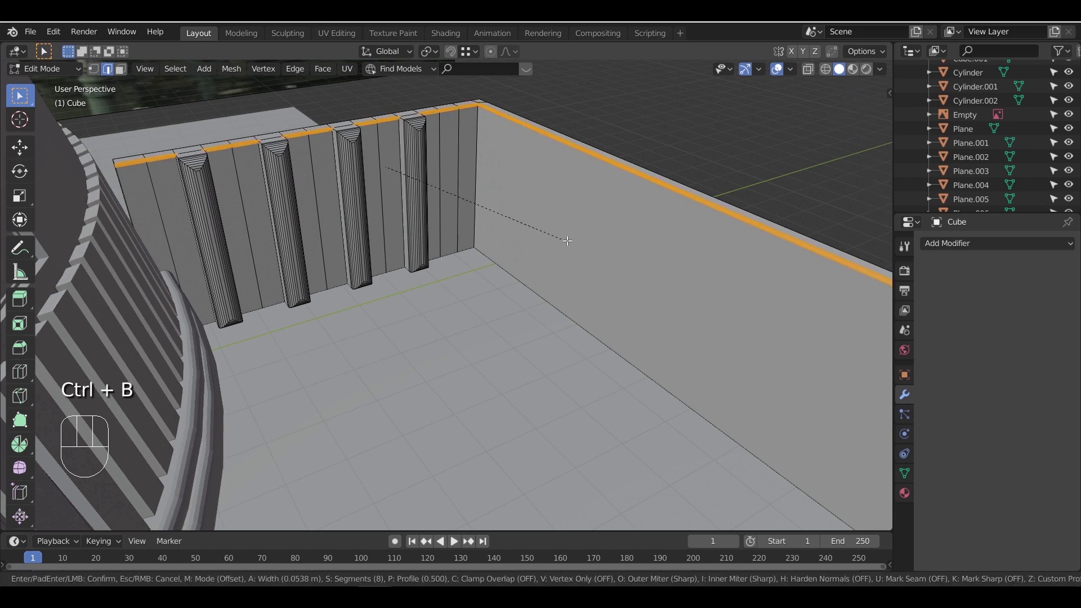
click(566, 240)
middle_drag(564, 238, 513, 275)
scroll(500, 260, up, 5)
key(Tab)
key(ctrl+z)
key(ctrl+z)
key(Tab)
Add a Bevel modifier with a 0.1 m offset to the wall, raise its segment count and apply the modifier
click(943, 245)
click(825, 288)
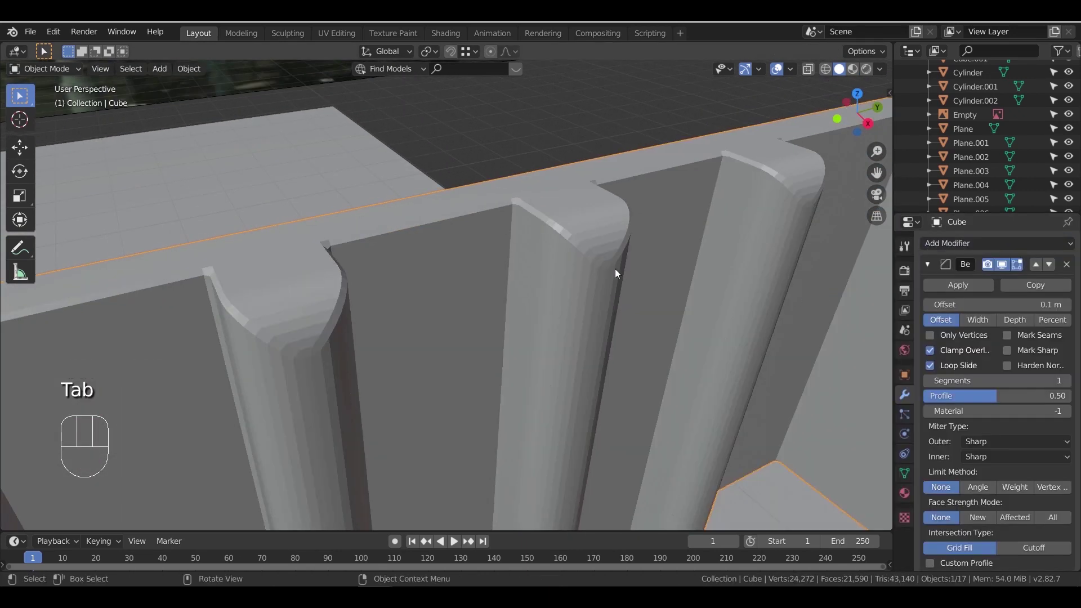
click(1067, 381)
middle_drag(599, 248, 670, 289)
scroll(562, 218, down, 5)
middle_drag(538, 293, 765, 194)
click(940, 289)
scroll(582, 270, down, 7)
Delete the plain mirrored wall on the negative Y side
click(309, 351)
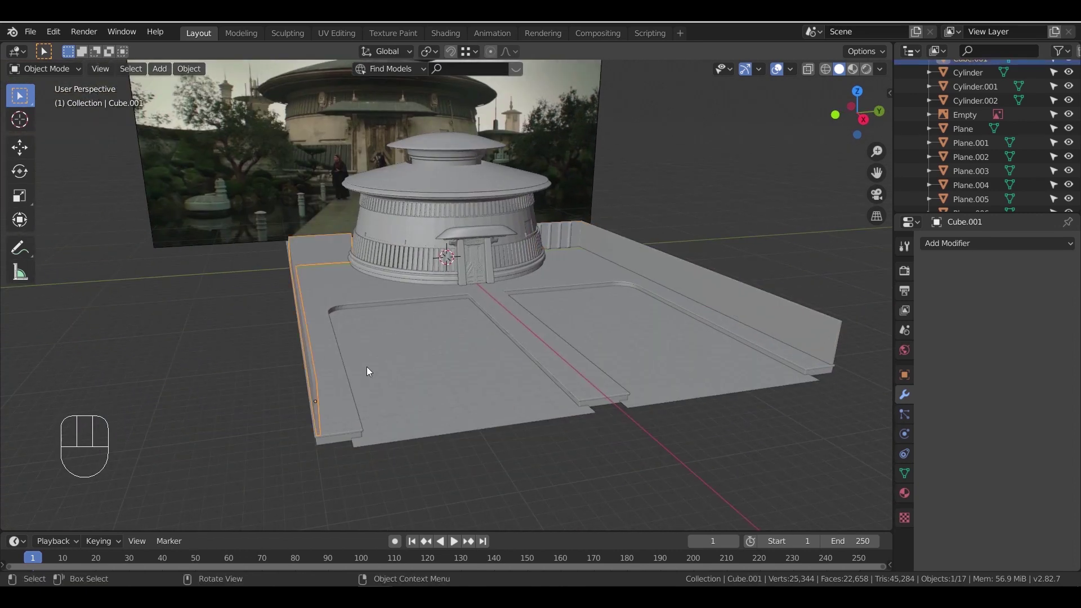
middle_drag(411, 369, 376, 374)
key(Delete)
Duplicate the detailed wall along Y to the negative Y side and mirror the copy on the global Y axis
click(638, 336)
key(shift+d)
key(y)
click(153, 304)
click(190, 70)
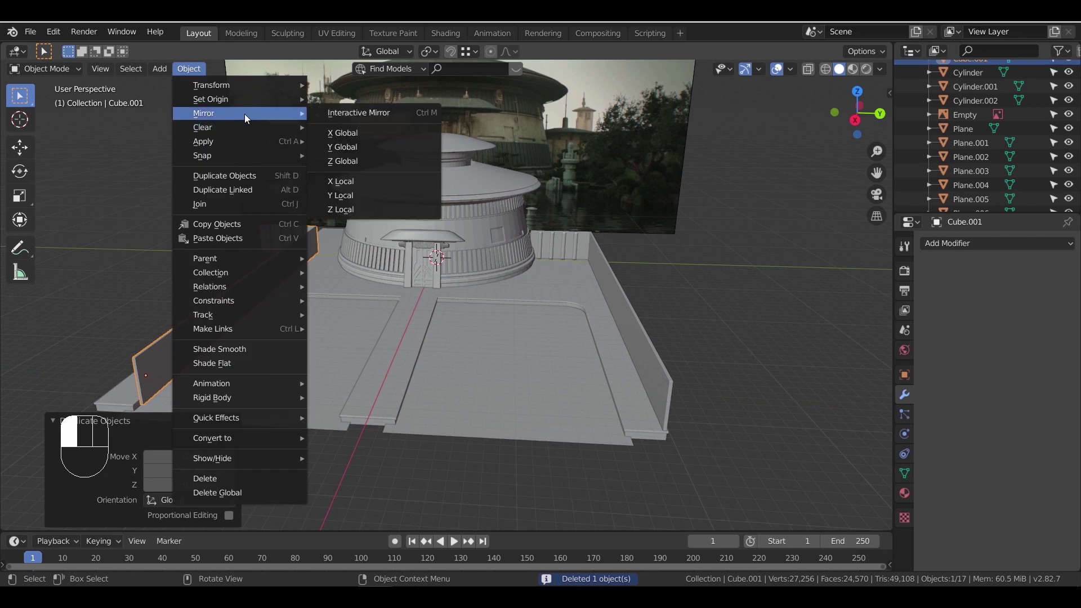
mouse_move(244, 115)
click(352, 147)
Move the mirrored detailed wall along Y onto the outer edge of the negative Y walkway and deselect it
shift+middle_drag(394, 302, 628, 321)
scroll(628, 323, up, 3)
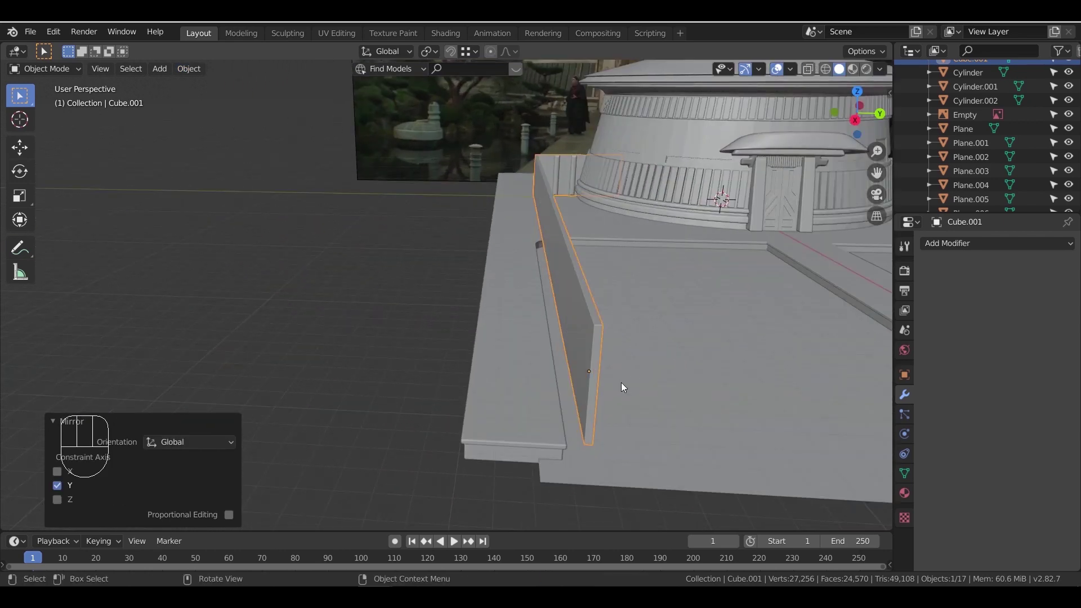
key(g)
key(y)
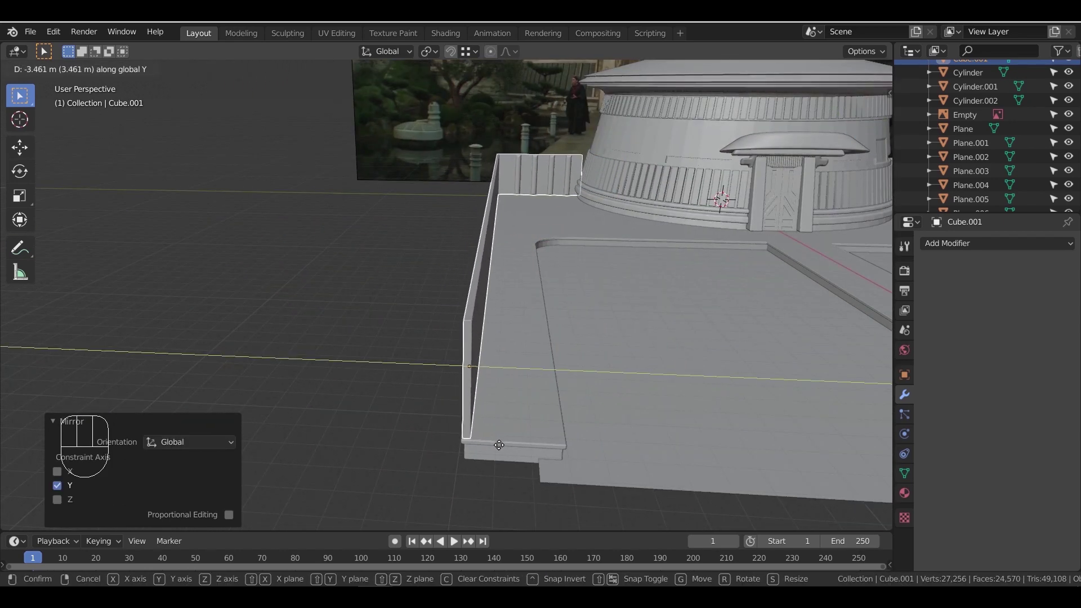
click(501, 446)
click(315, 327)
scroll(507, 321, down, 4)
middle_drag(531, 321, 520, 318)
shift+middle_drag(569, 306, 495, 310)
scroll(497, 309, up, 3)
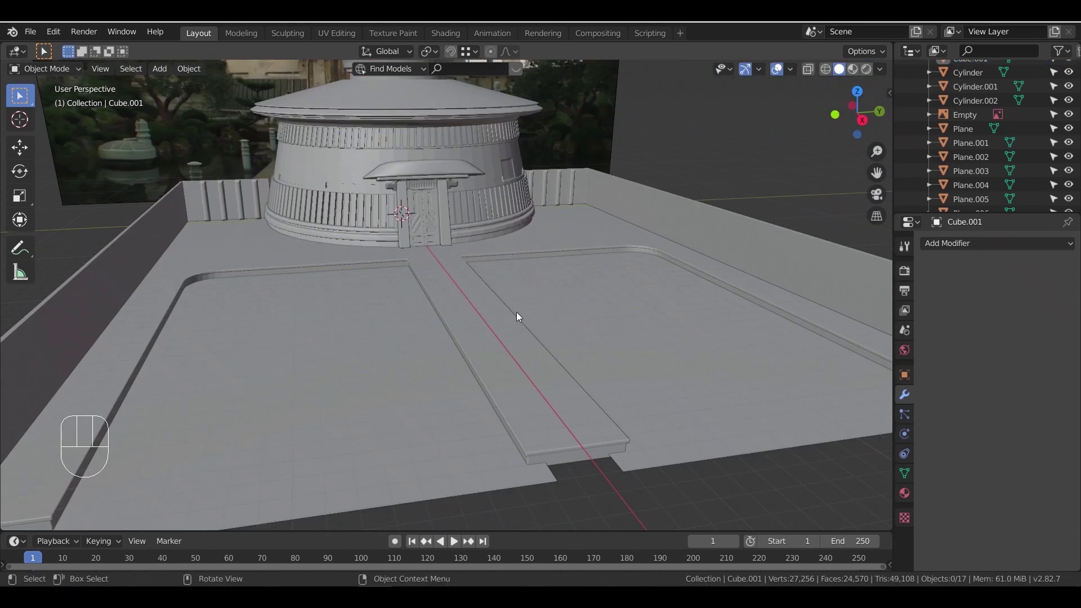
scroll(517, 313, down, 5)
click(557, 306)
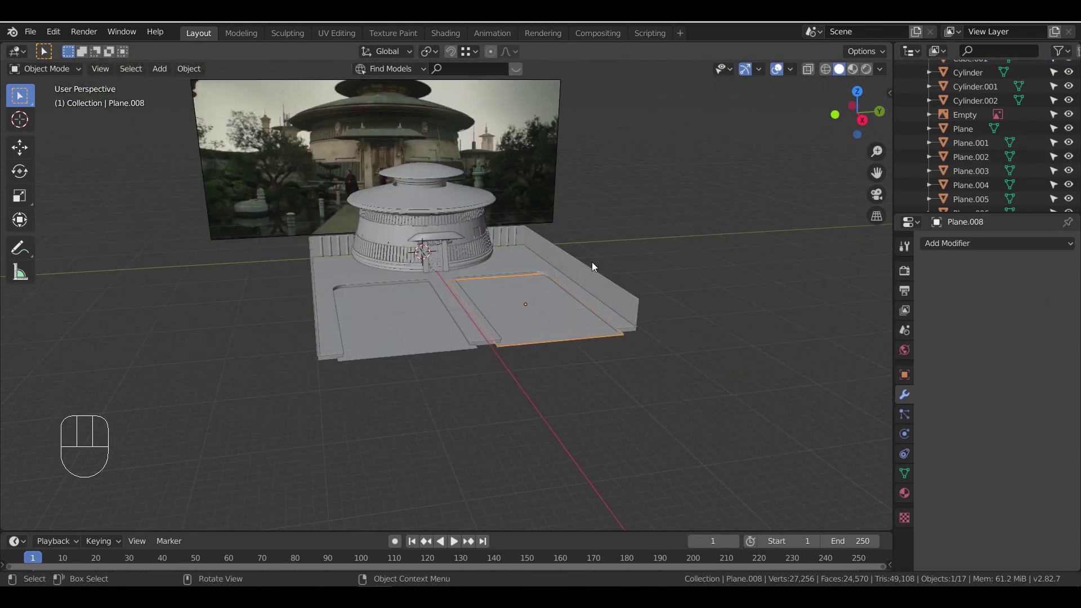
Rename the existing collection to BUILDING, add a new collection to the scene and collapse the BUILDING contents
scroll(950, 146, up, 3)
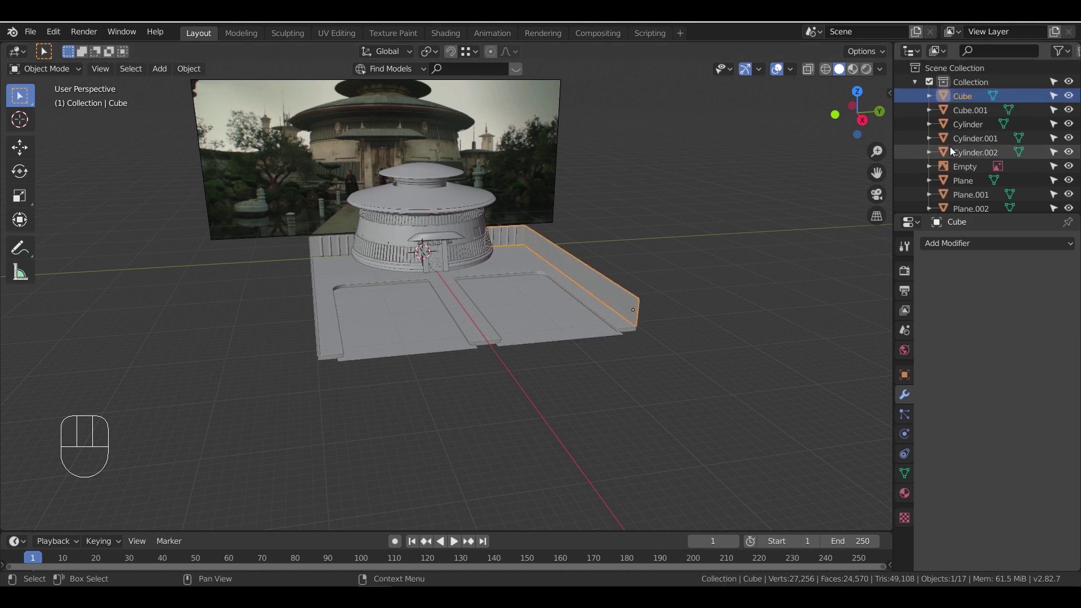
double_click(970, 81)
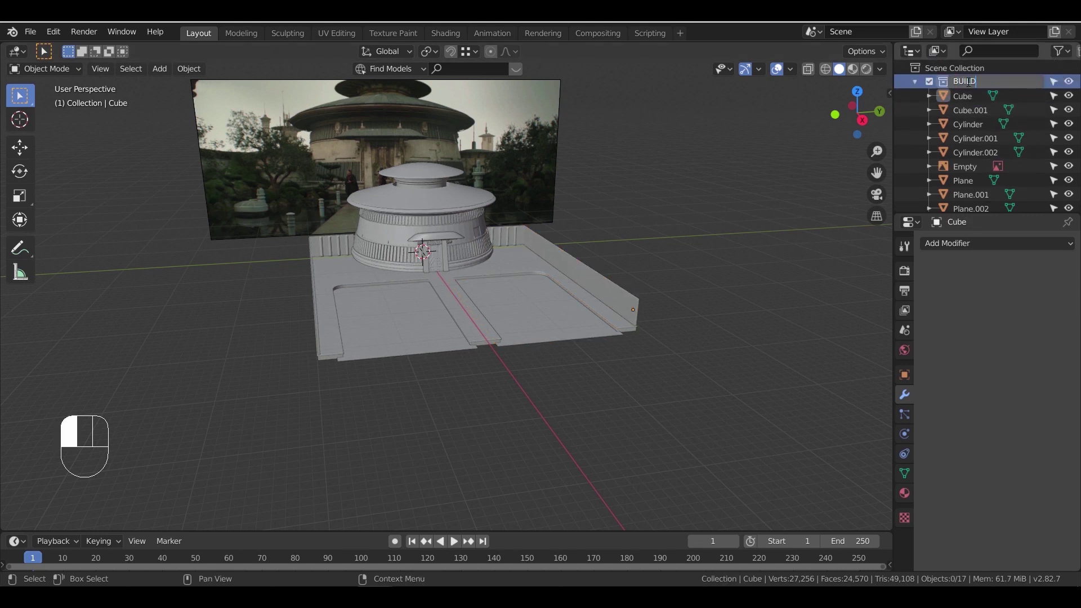
right_click(943, 71)
click(943, 71)
scroll(974, 123, down, 5)
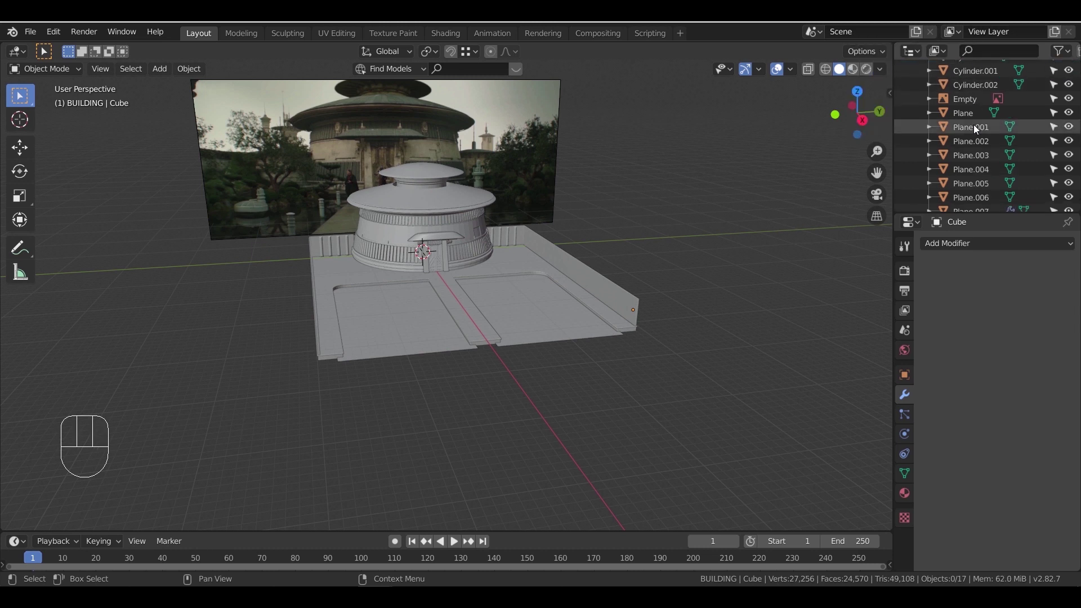
scroll(971, 122, up, 5)
click(918, 82)
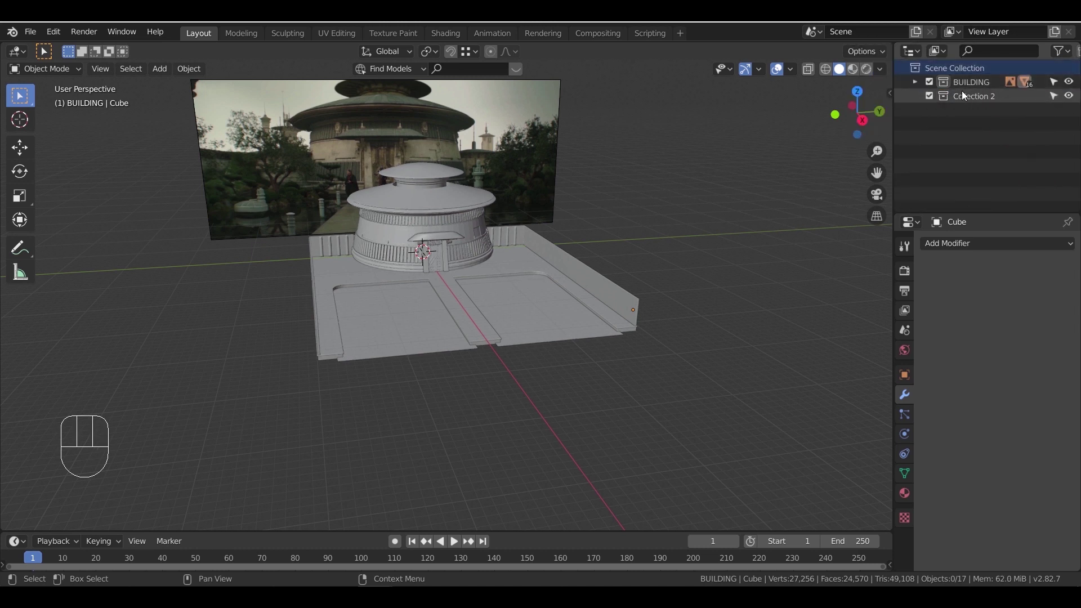
Rename the new collection to SITE
double_click(963, 95)
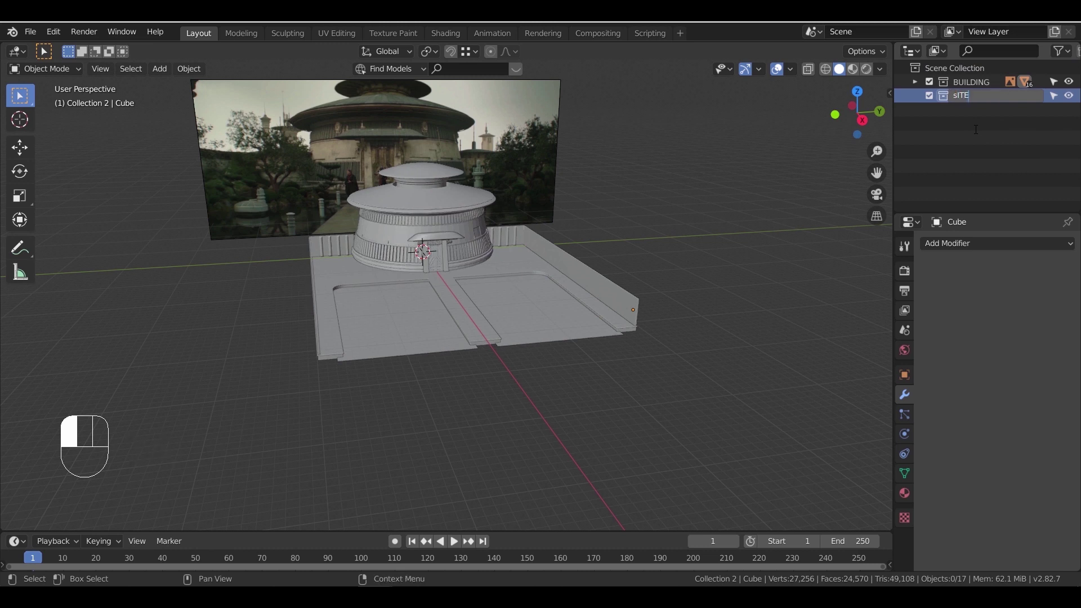
text(SIT)
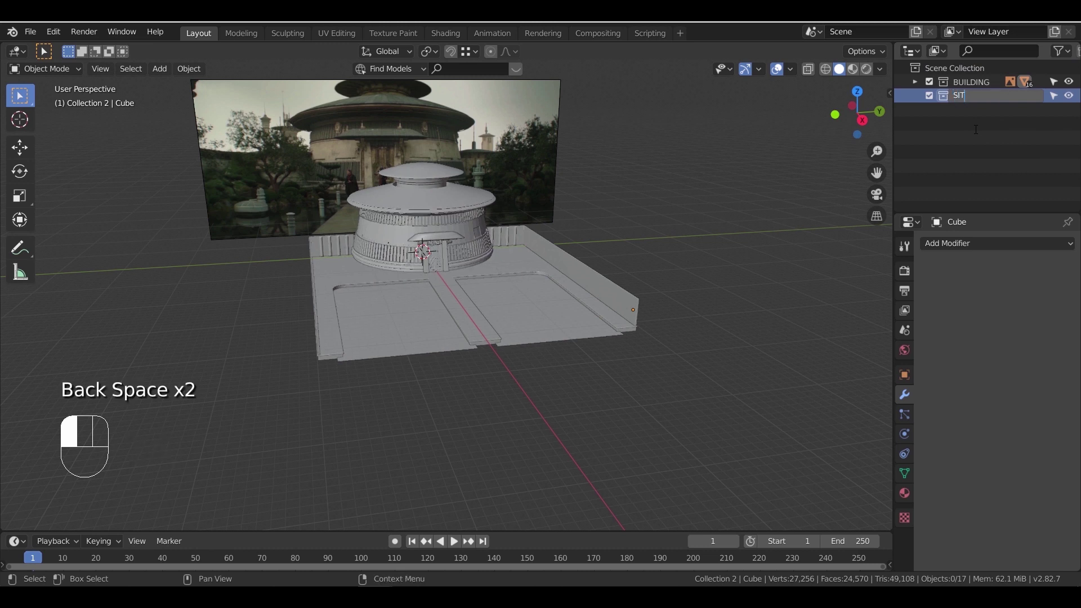
text(E)
key(Return)
Move the walkways, both detailed walls and both ground surfaces into the SITE collection and toggle its visibility to check the contents
drag(589, 243, 556, 343)
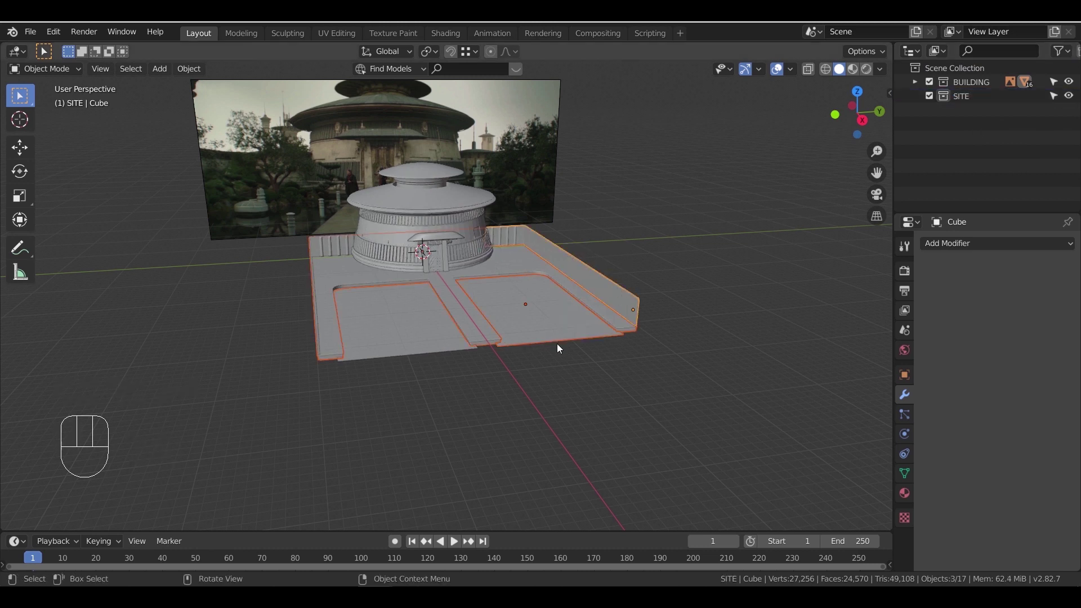
right_click(449, 299)
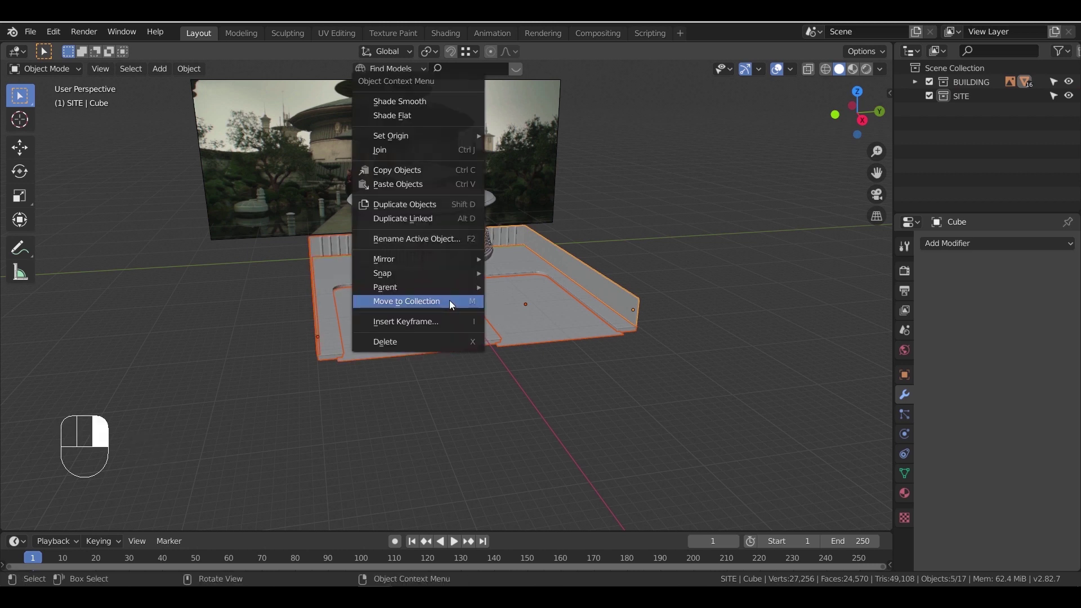
click(449, 300)
click(421, 334)
click(1067, 109)
click(1068, 110)
click(737, 294)
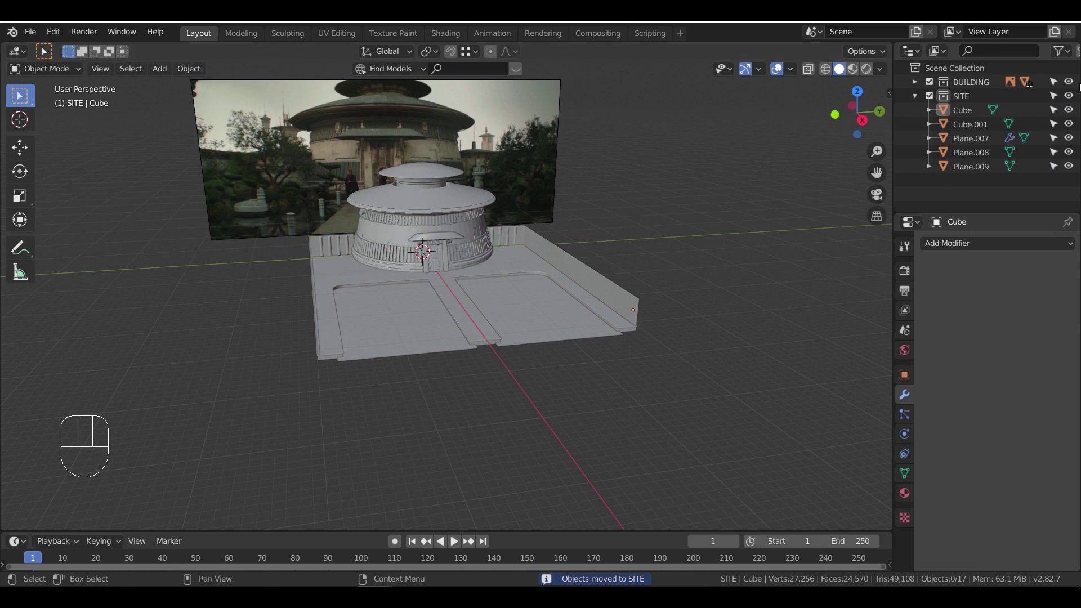
click(1067, 96)
click(1068, 95)
Collapse the SITE contents and move the reference image out of BUILDING into the Scene Collection
middle_drag(556, 313, 609, 297)
scroll(609, 297, up, 3)
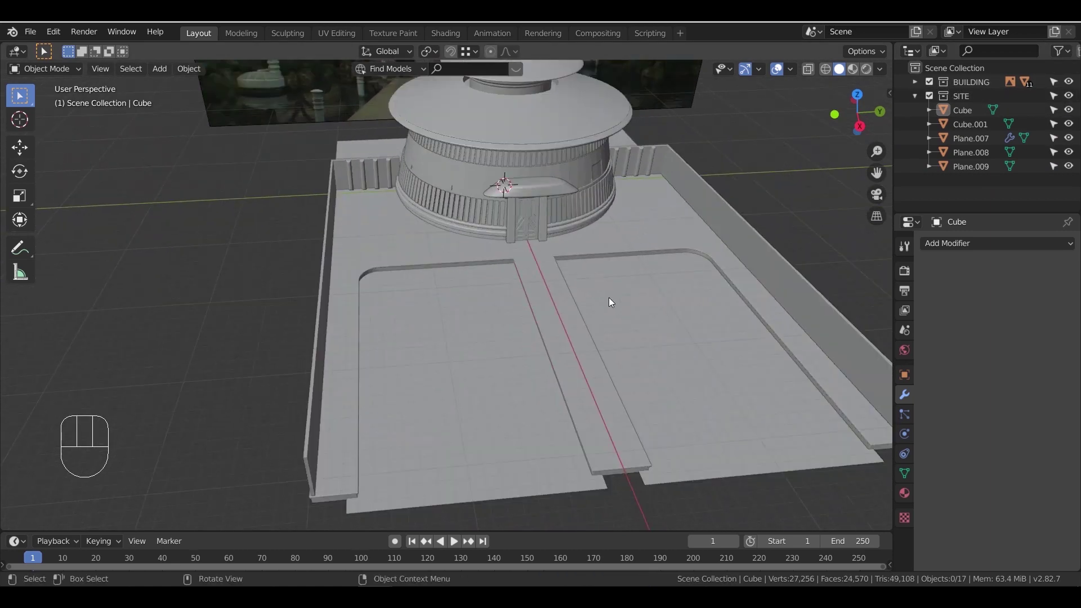
scroll(531, 305, down, 2)
middle_drag(550, 315, 504, 300)
shift+middle_drag(504, 301, 487, 323)
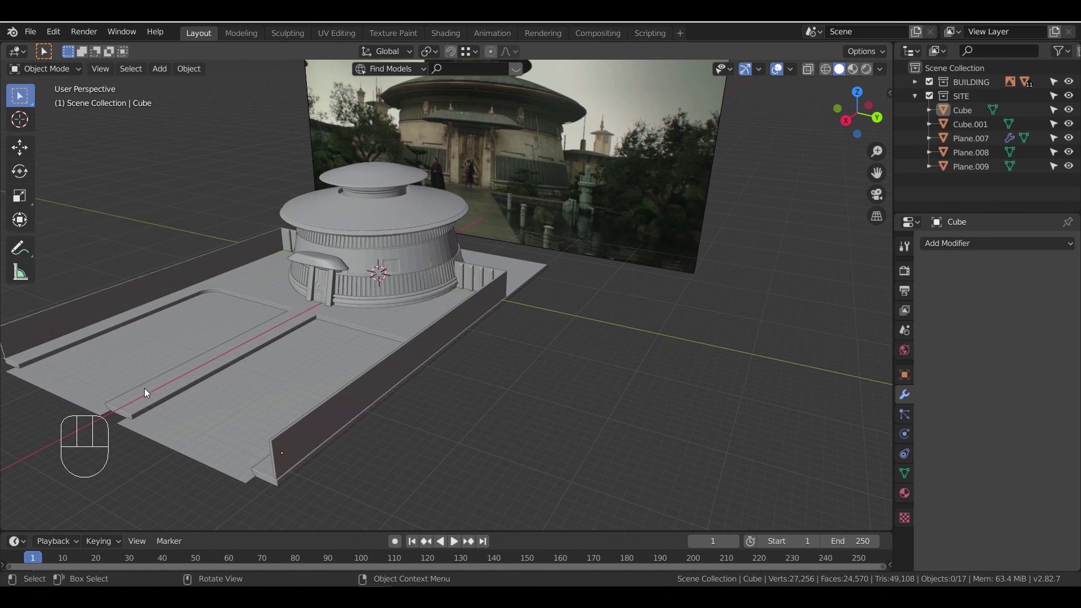
click(915, 95)
click(614, 179)
right_click(615, 177)
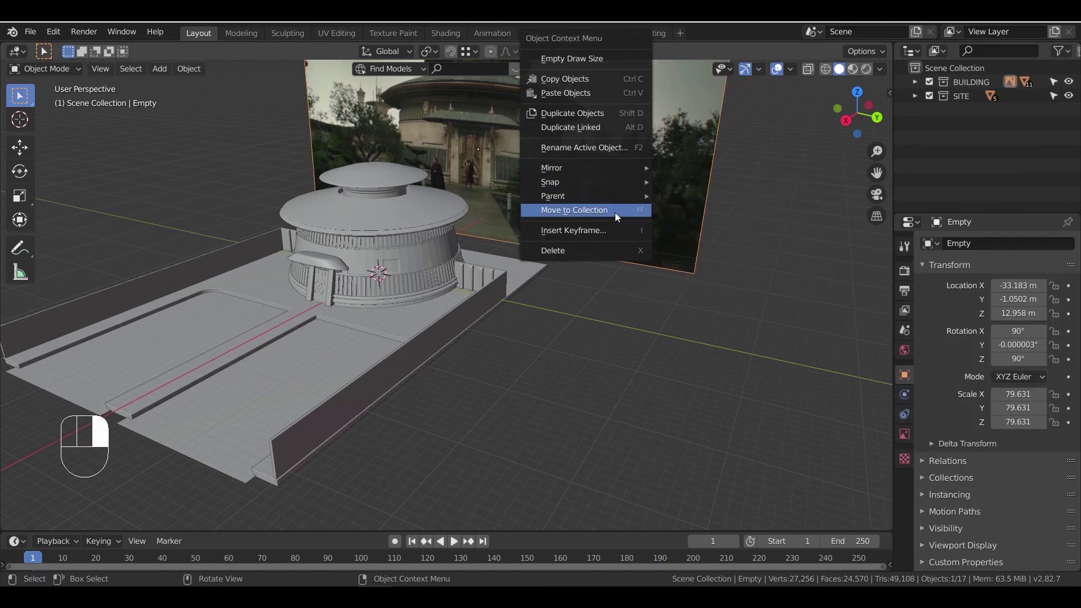
click(599, 209)
click(573, 177)
Add a camera to the Scene Collection and align it to a straight perspective view of the building's entrance along the X axis
click(953, 69)
key(shift+a)
click(267, 507)
middle_drag(449, 405, 465, 370)
key(KP_3)
shift+middle_drag(459, 270, 478, 339)
scroll(494, 326, up, 2)
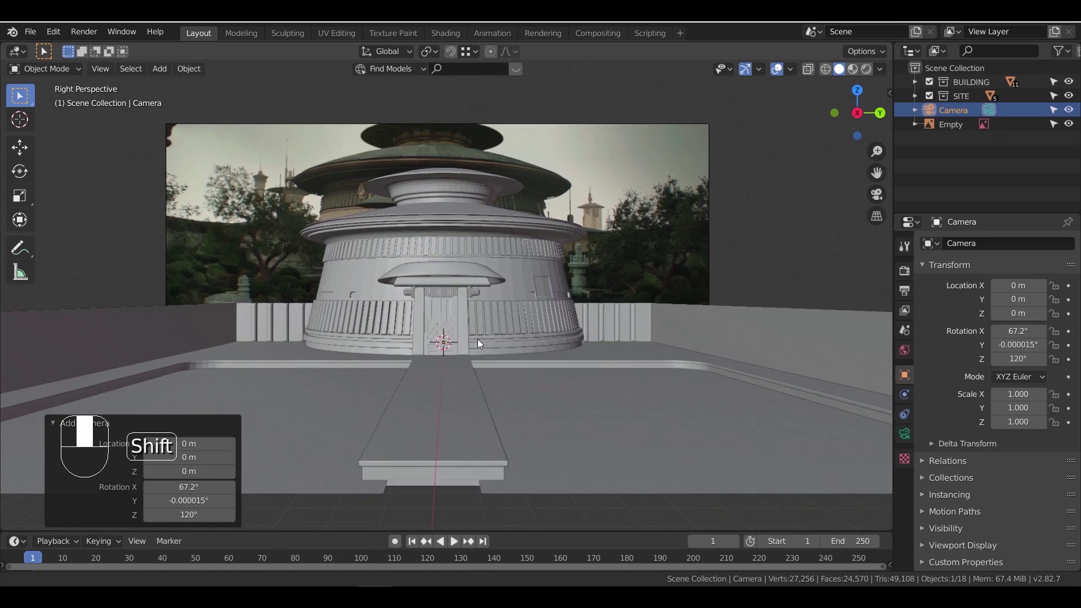
key(ctrl+alt+KP_0)
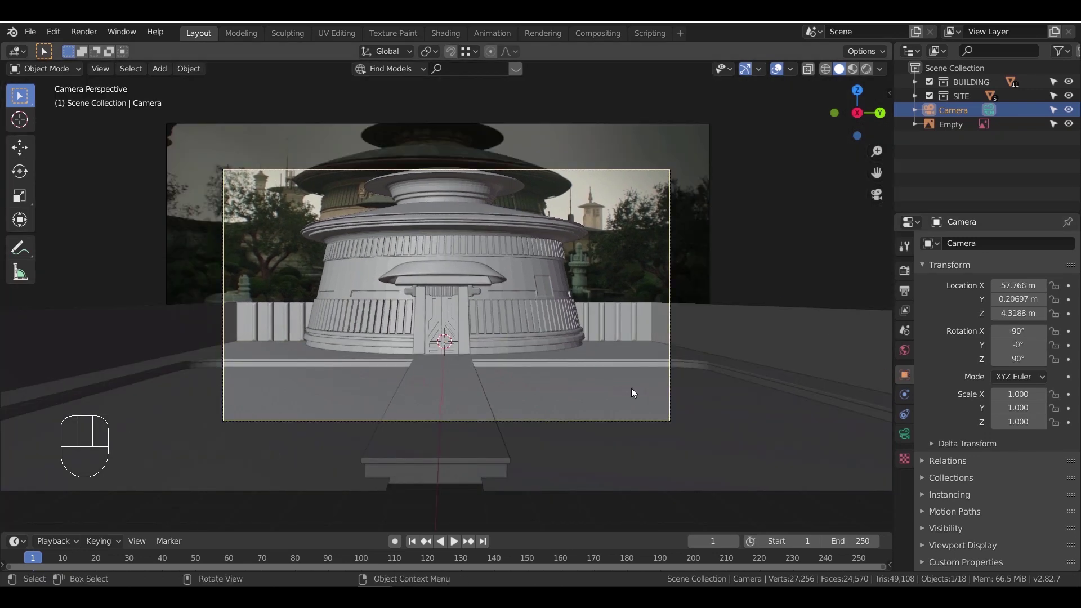
Set the render output's Y resolution to 840 px
click(904, 290)
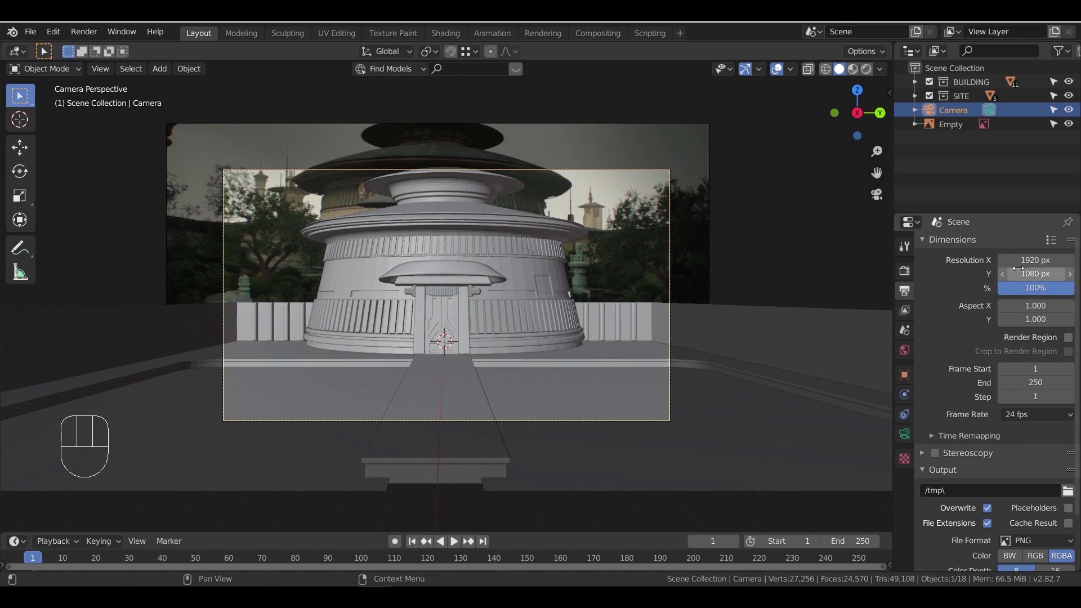
click(1035, 273)
text(840)
key(Return)
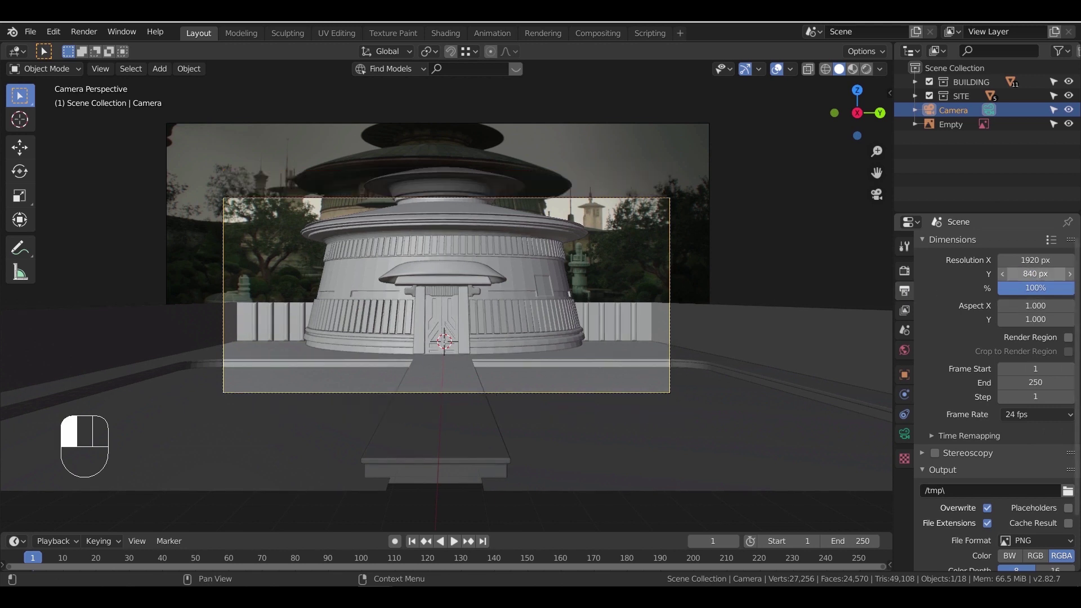
Try focal lengths of 28 mm and 32 mm on the camera
click(904, 433)
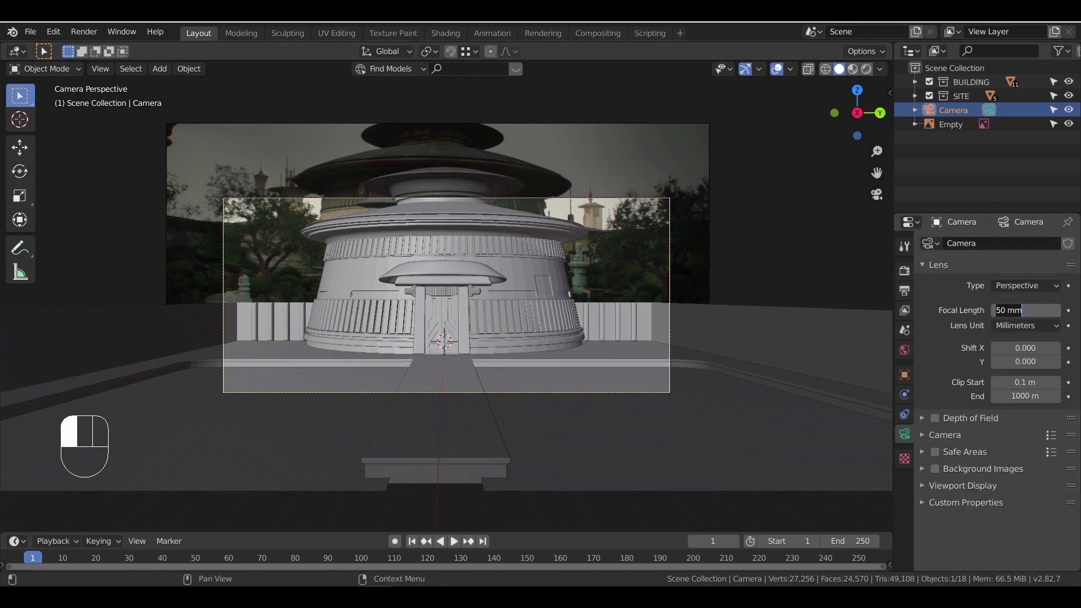
key(Return)
scroll(552, 309, up, 3)
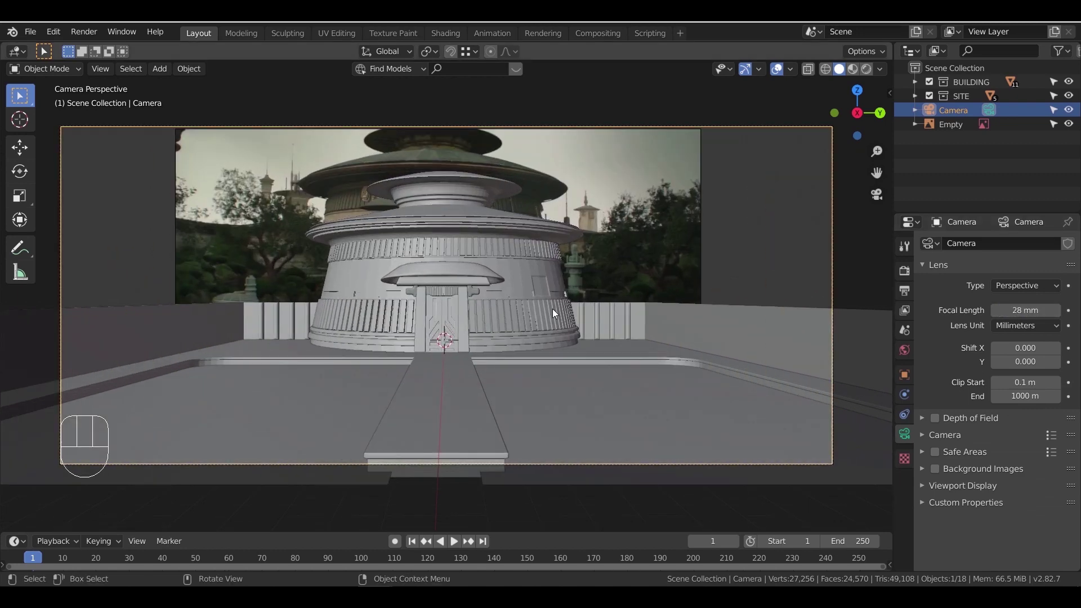
click(1021, 310)
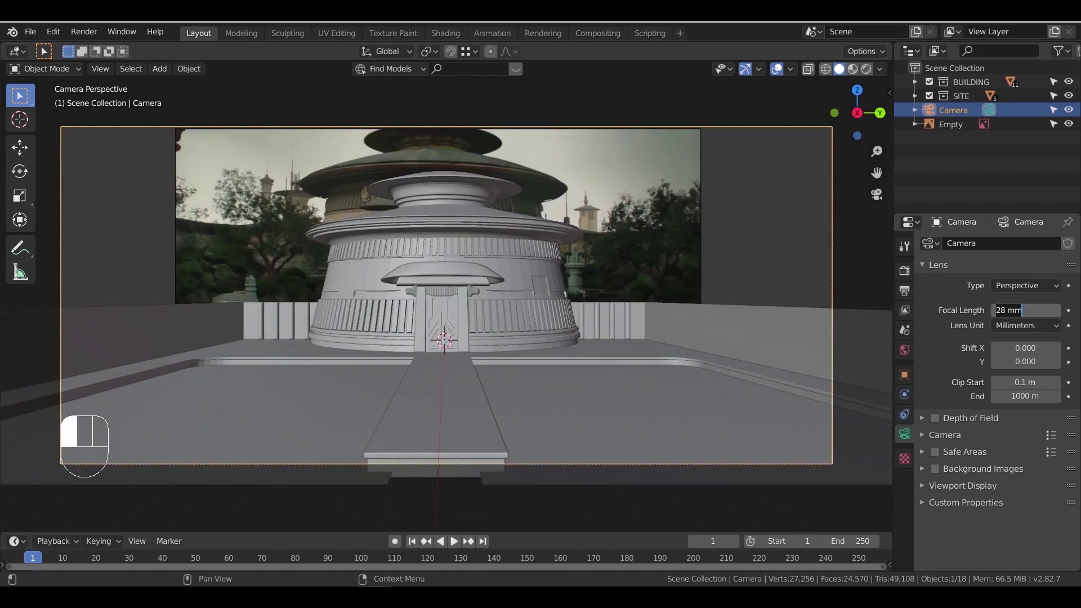
key(Return)
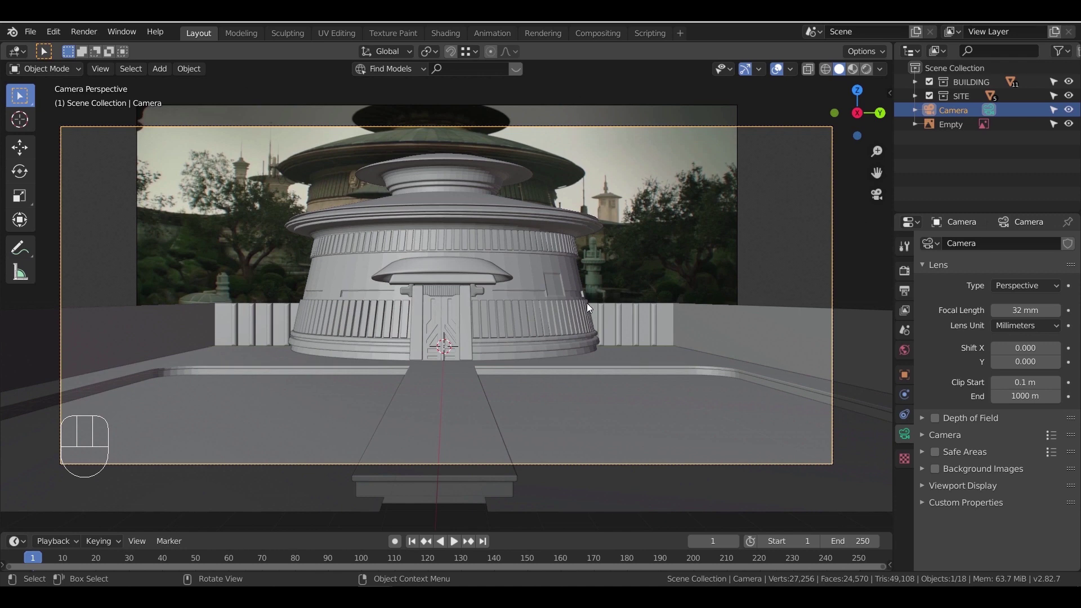
Lower the camera about 1.46 m along the global Z axis
key(g)
key(z)
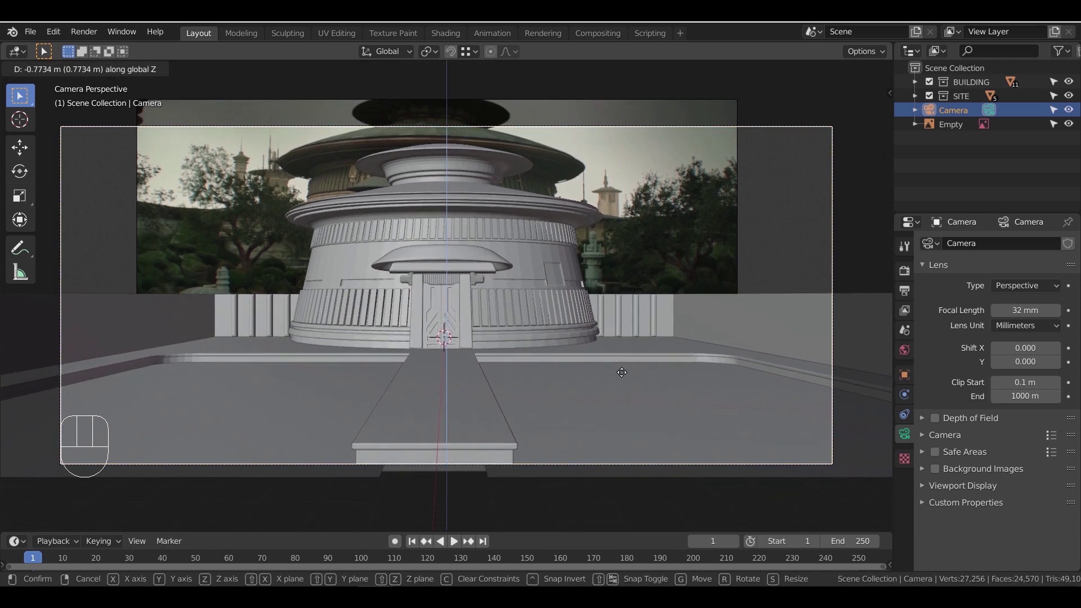
click(625, 450)
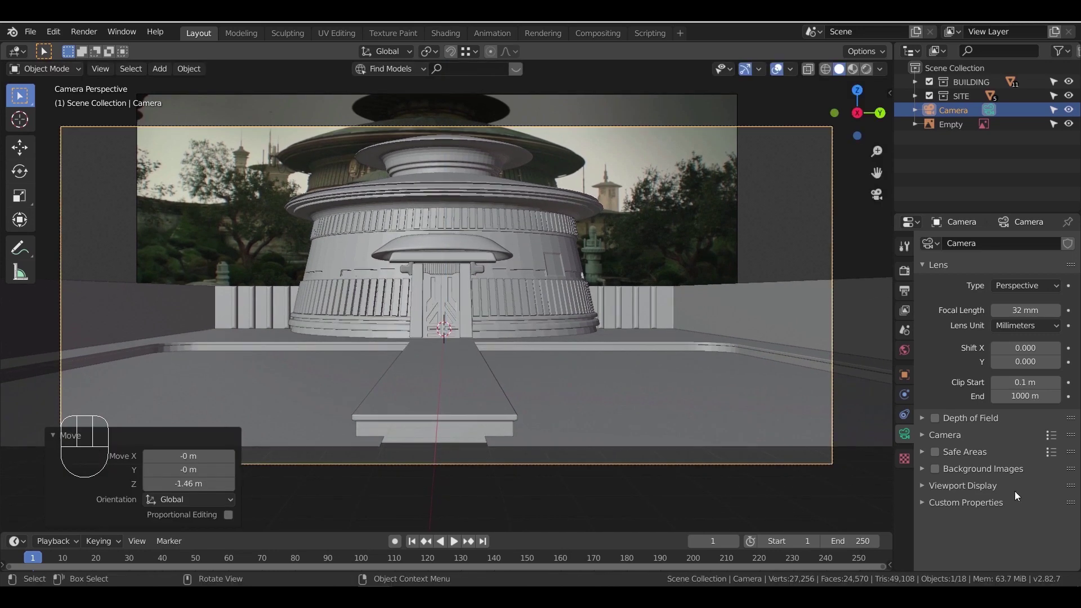
Set the camera's lens shift Y to 0.040 and lower the camera about 0.86 m further along Z
click(1054, 363)
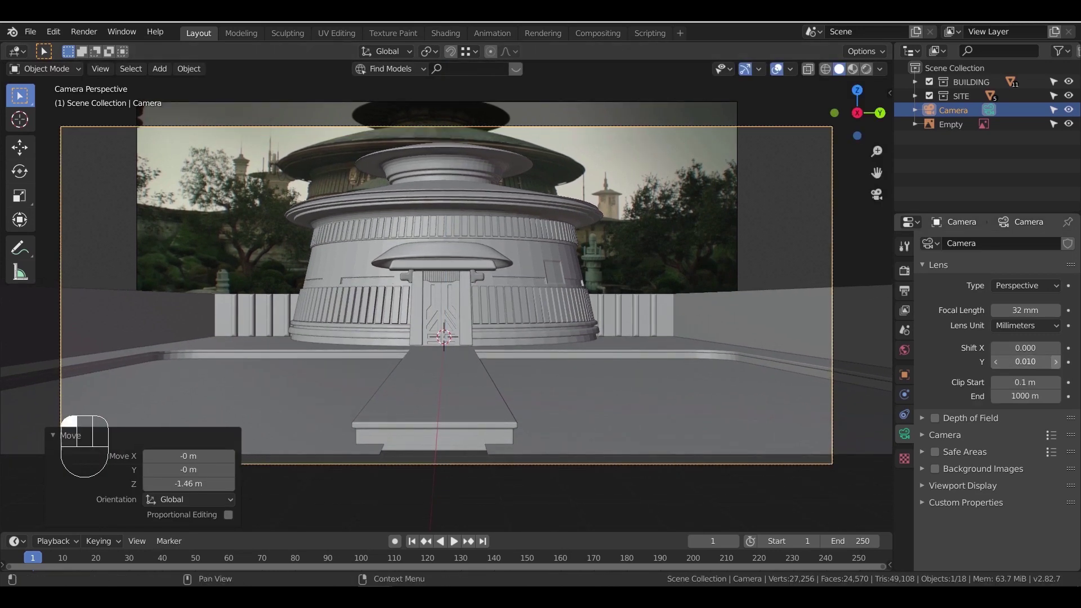
click(1055, 362)
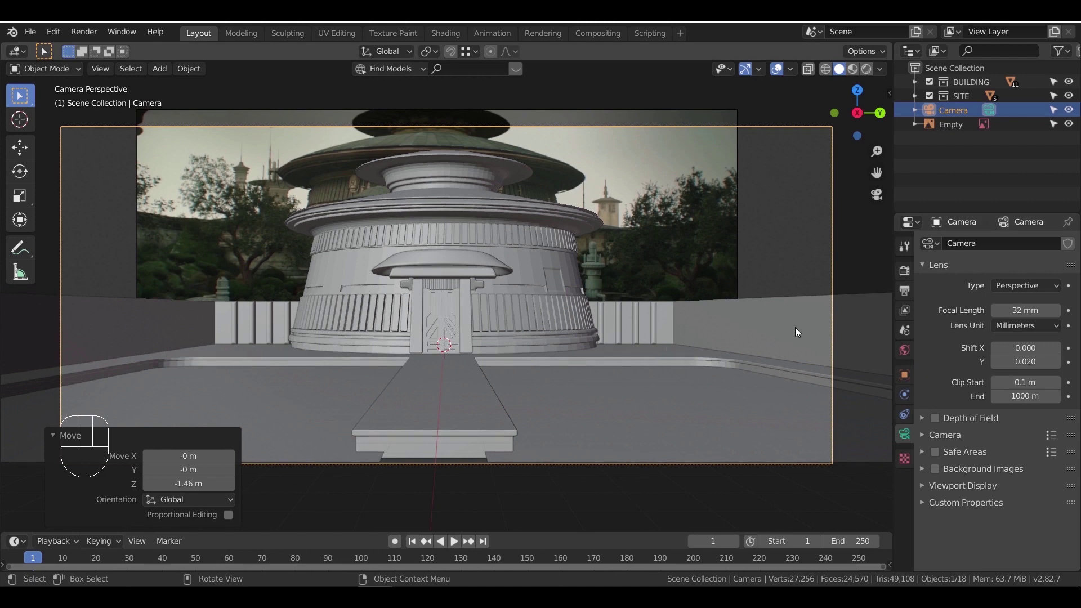
click(1055, 362)
click(1055, 363)
key(g)
key(z)
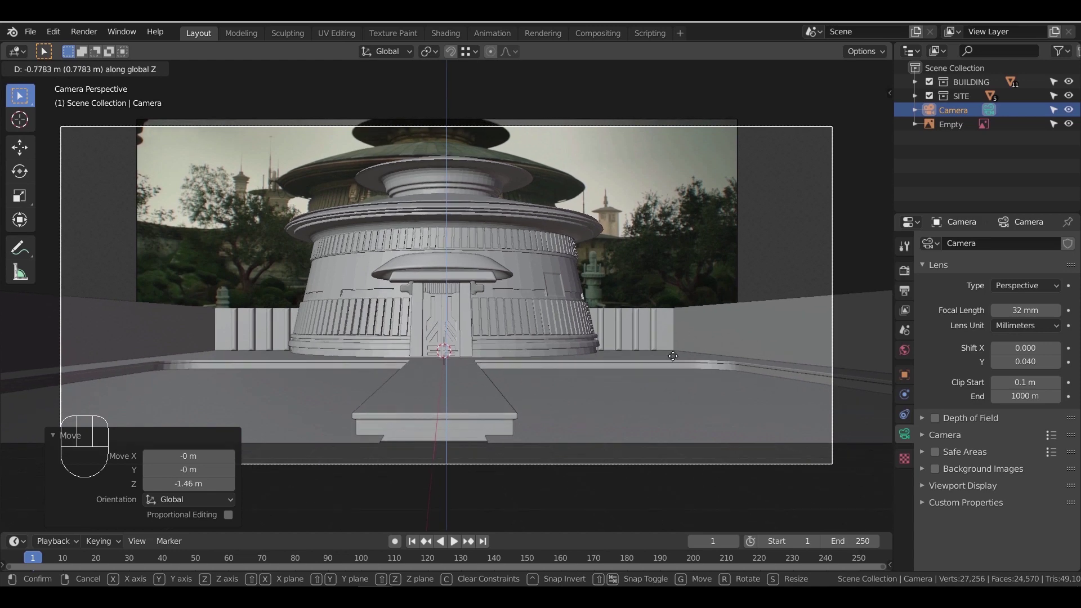
click(833, 352)
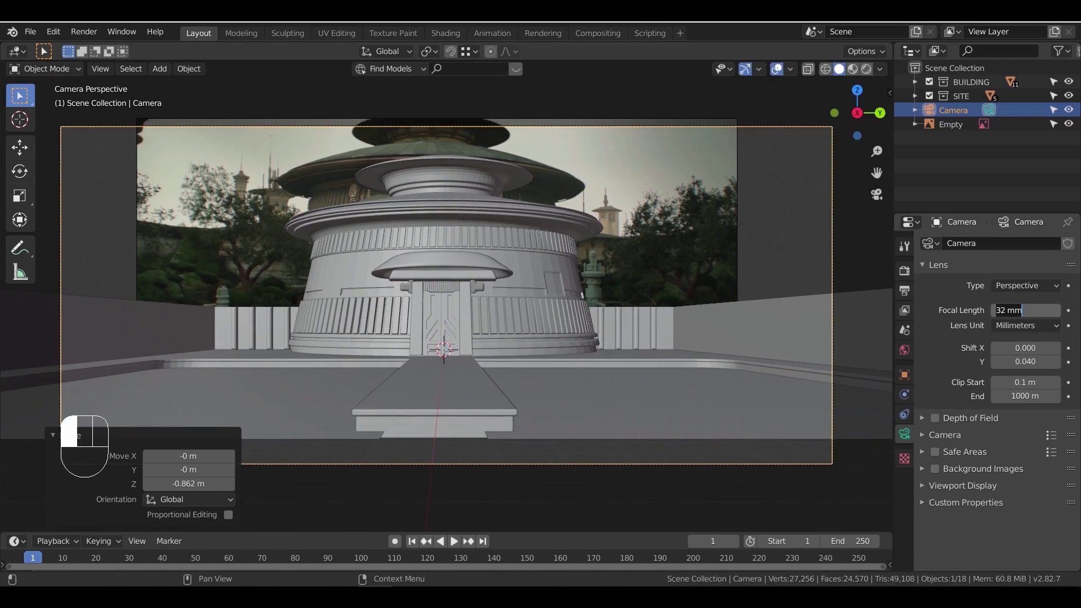
Set the camera's focal length to 28 mm and move the camera along X to frame the building and courtyard
text(28)
key(Return)
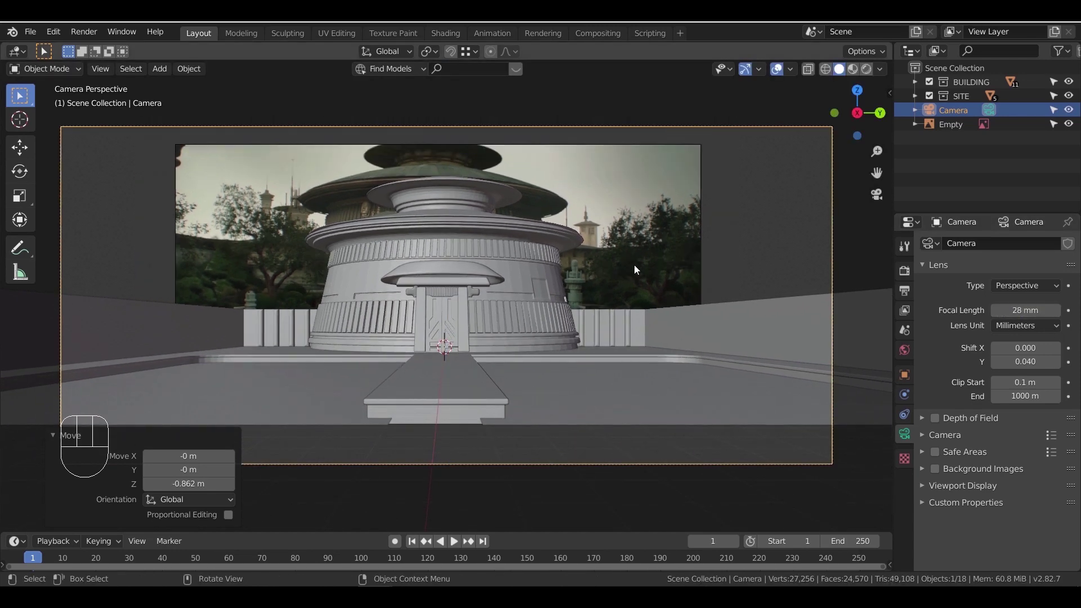
key(g)
key(z)
key(x)
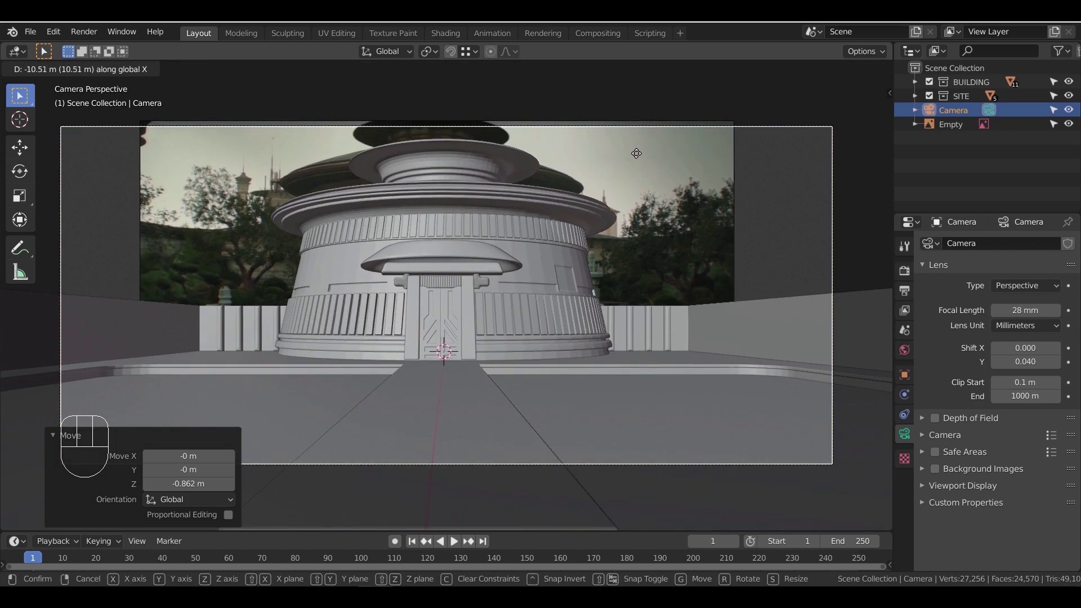
click(634, 230)
Select all building and site objects without the camera and reference image, and scale them up by about 1.25
click(619, 380)
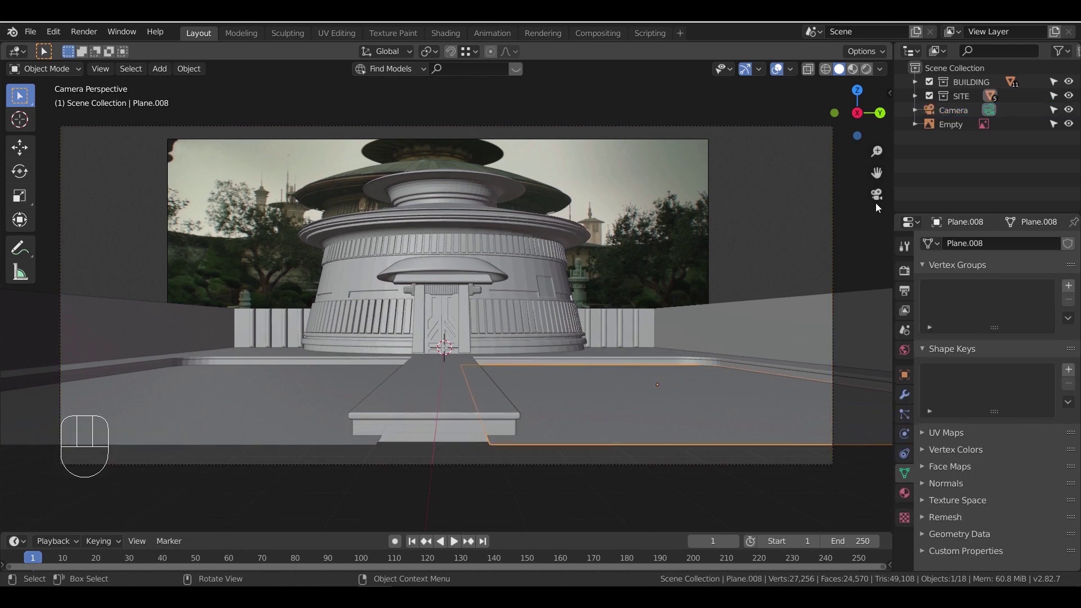
key(a)
ctrl+drag(682, 254, 684, 250)
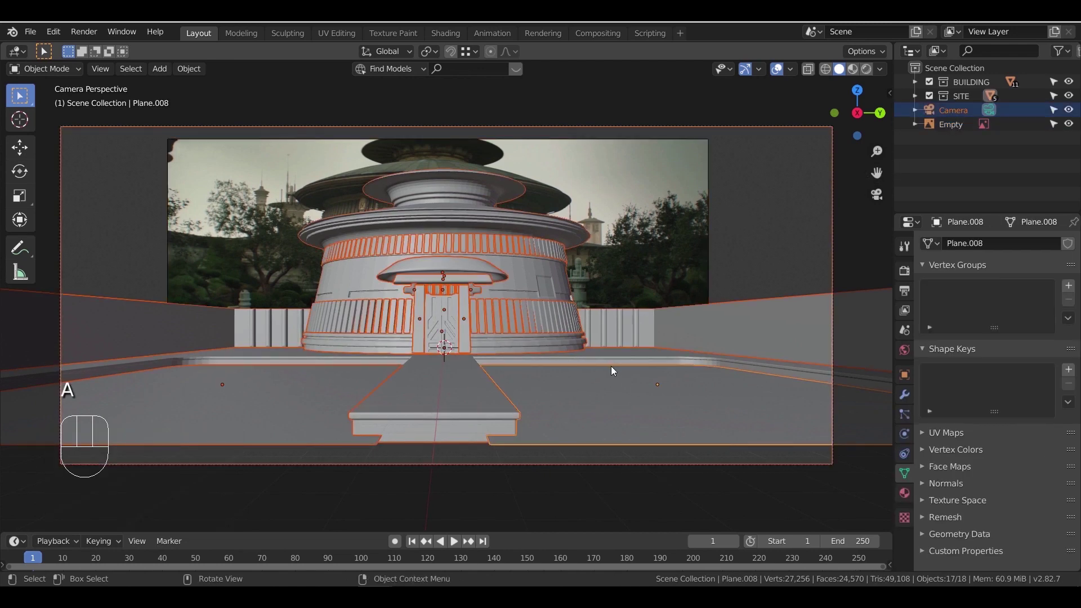
key(s)
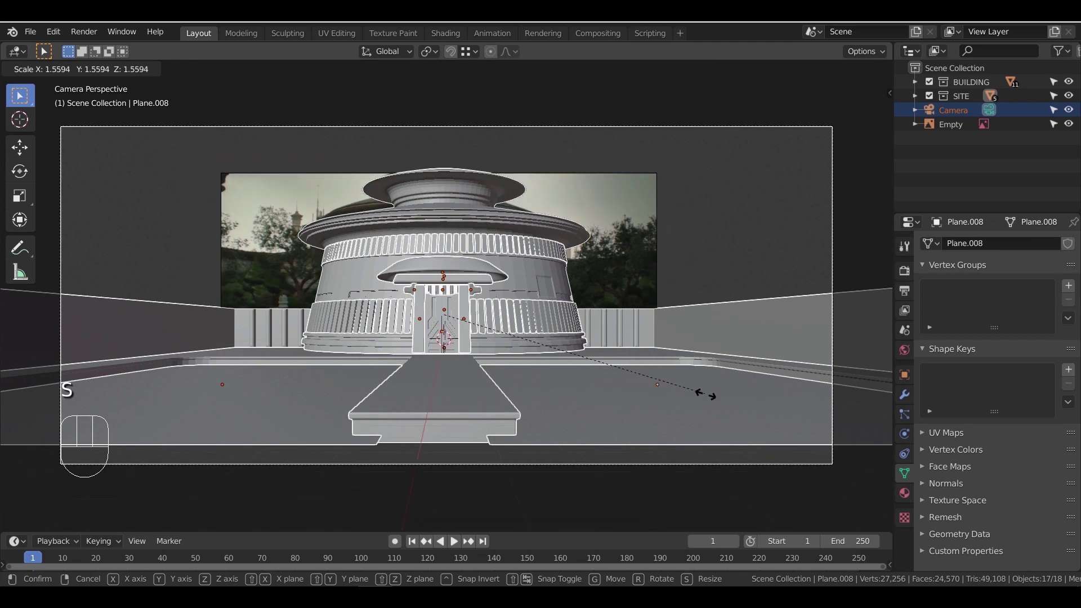
right_click(801, 412)
ctrl+drag(841, 214, 811, 235)
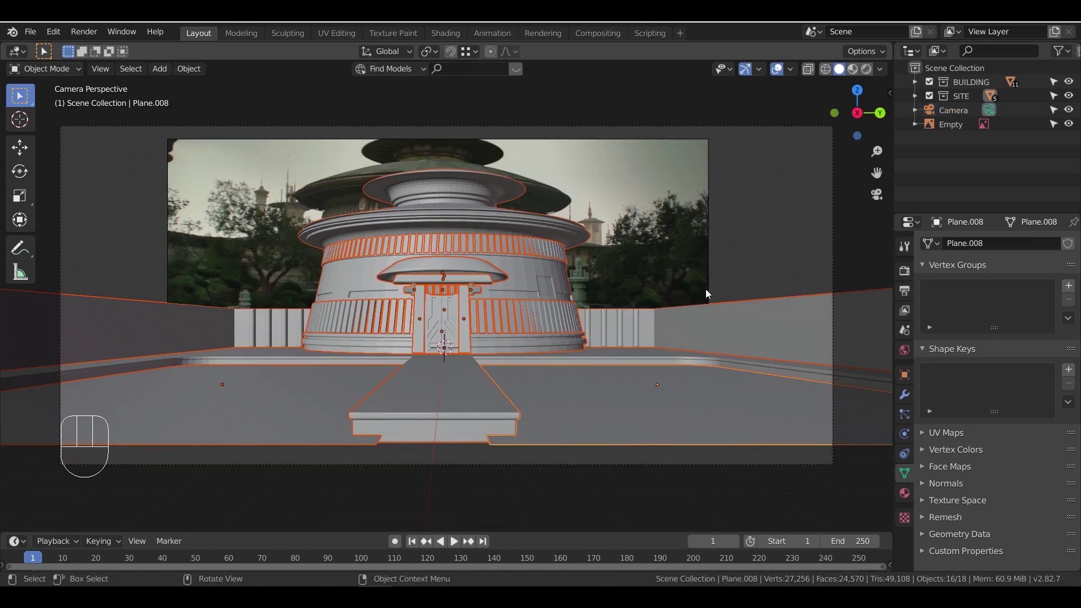
key(s)
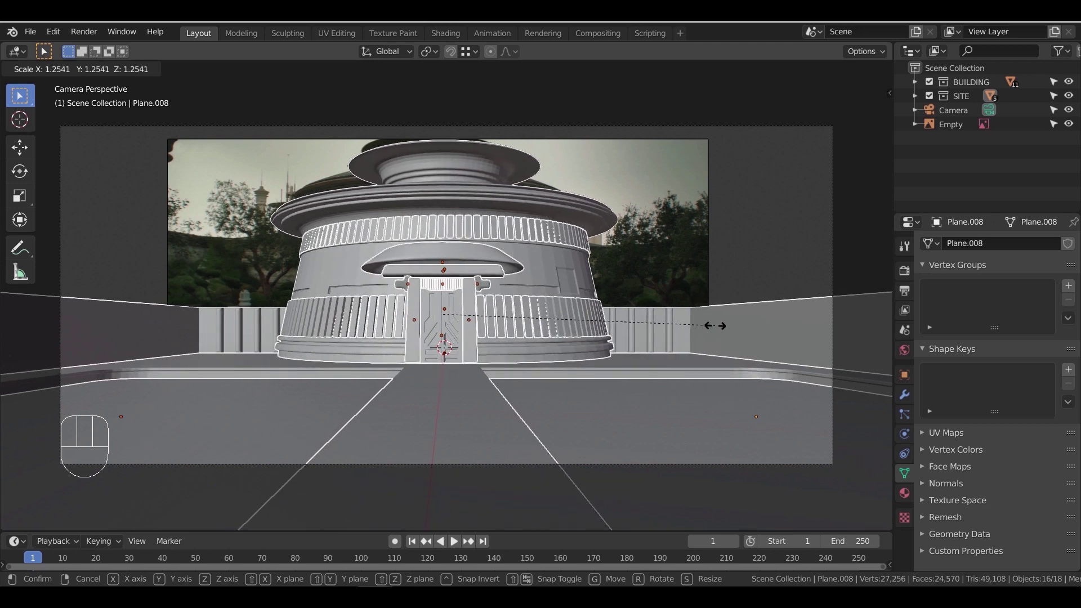
click(715, 325)
Move the camera back about 4.97 m along the global X axis
click(835, 220)
key(g)
key(x)
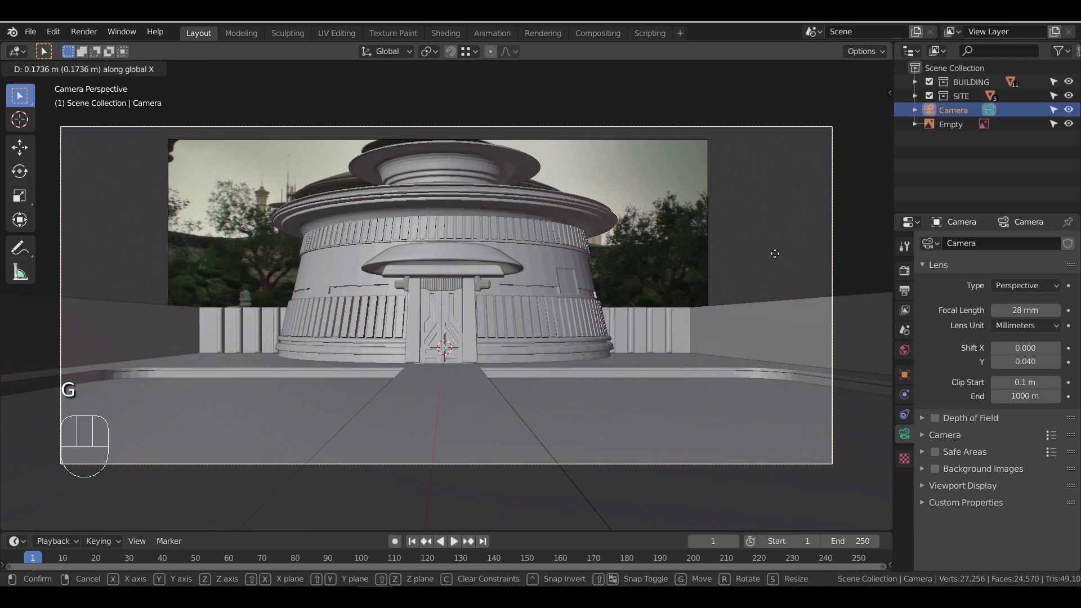
click(742, 266)
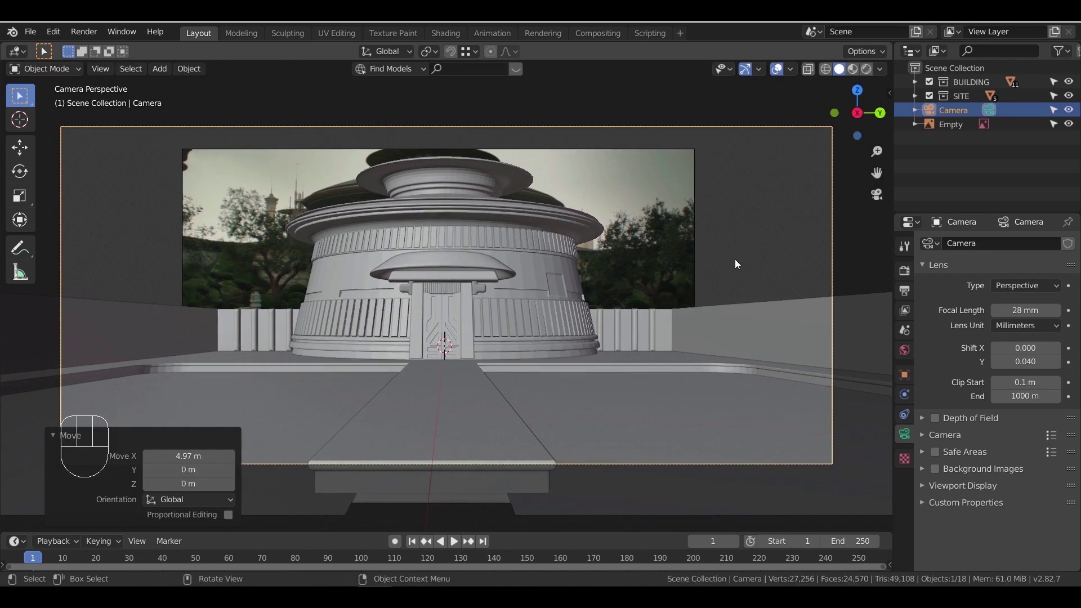
Select the walkways, walls and ground surfaces in top view and open them together in Edit Mode with vertex selection
click(600, 371)
middle_drag(514, 401, 590, 401)
scroll(655, 368, down, 3)
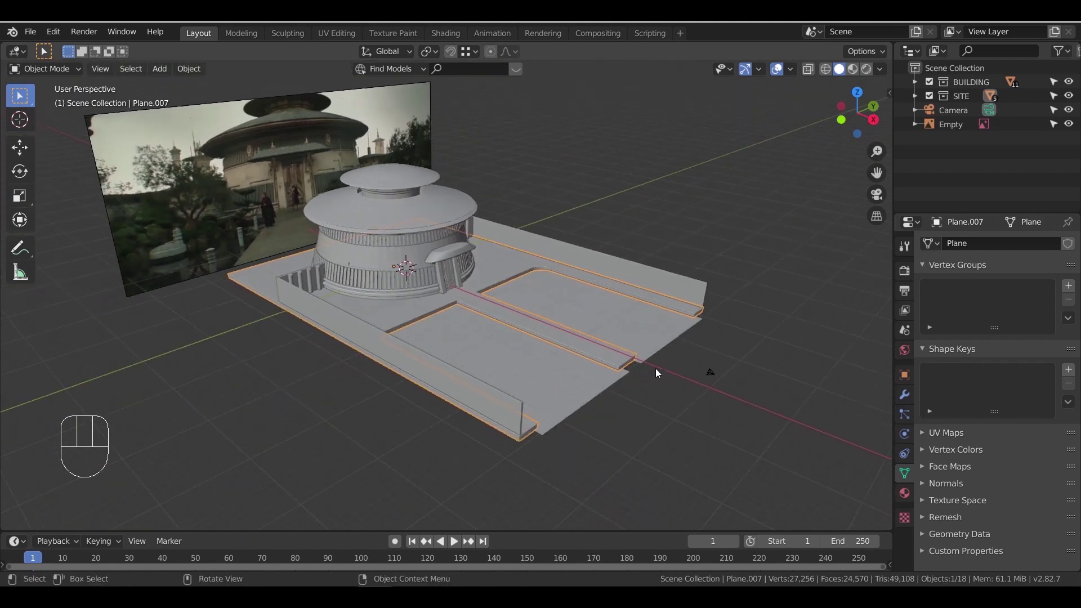
key(KP_7)
drag(712, 203, 617, 481)
key(Tab)
click(94, 68)
drag(622, 192, 713, 487)
key(g)
key(x)
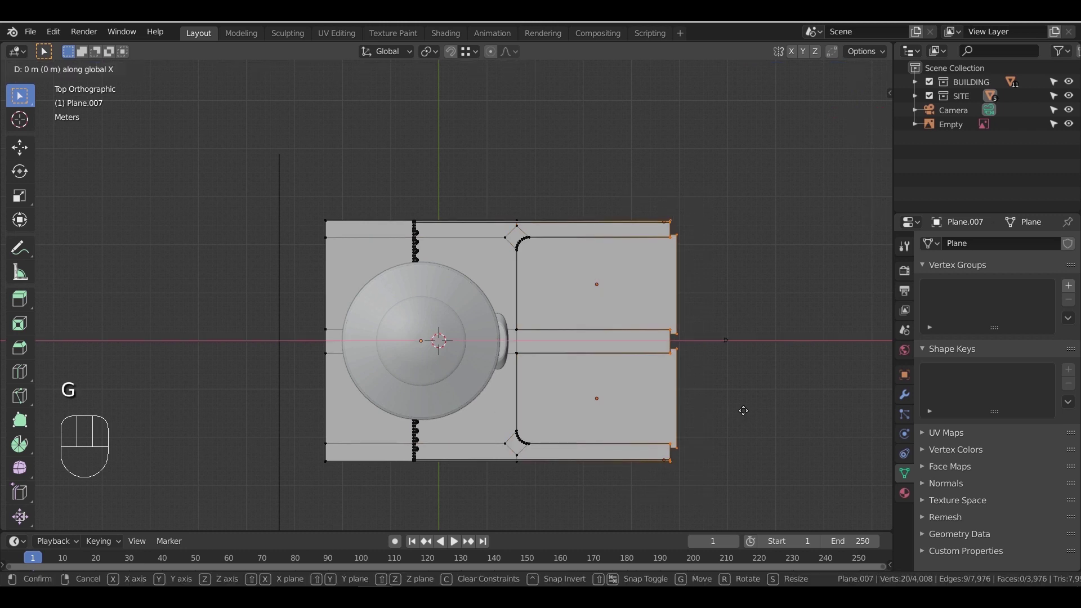
right_click(764, 415)
key(ctrl+z)
Select all front-end vertices of the site objects in wireframe, move them about 12.8 m along X and return to solid shading
key(z)
click(540, 337)
mouse_move(616, 205)
mouse_down()
mouse_move(710, 428)
mouse_move(708, 479)
mouse_up()
key(g)
key(x)
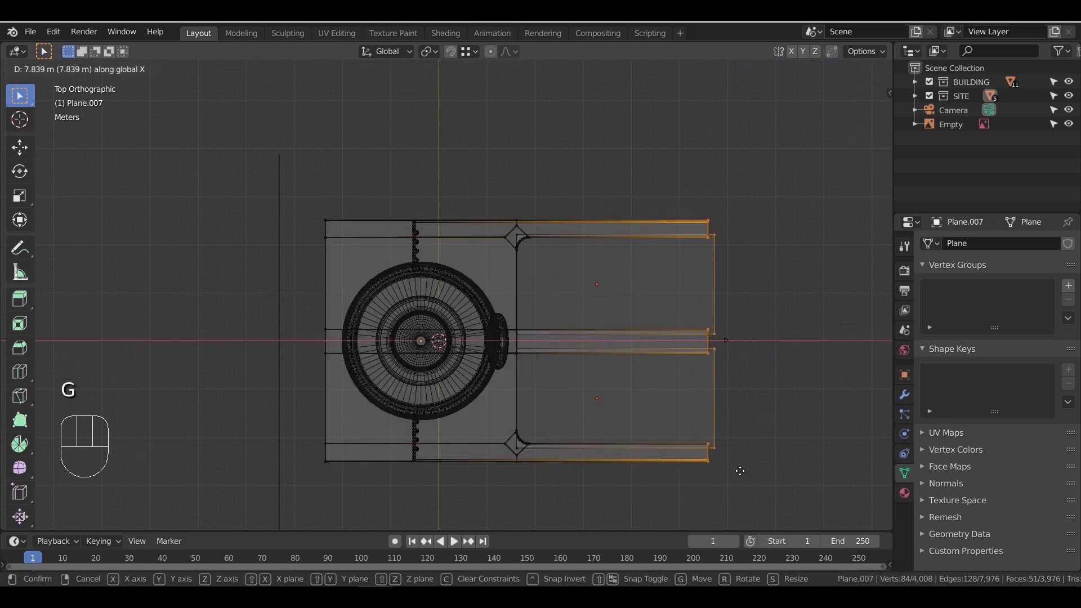
click(760, 466)
key(z)
click(730, 398)
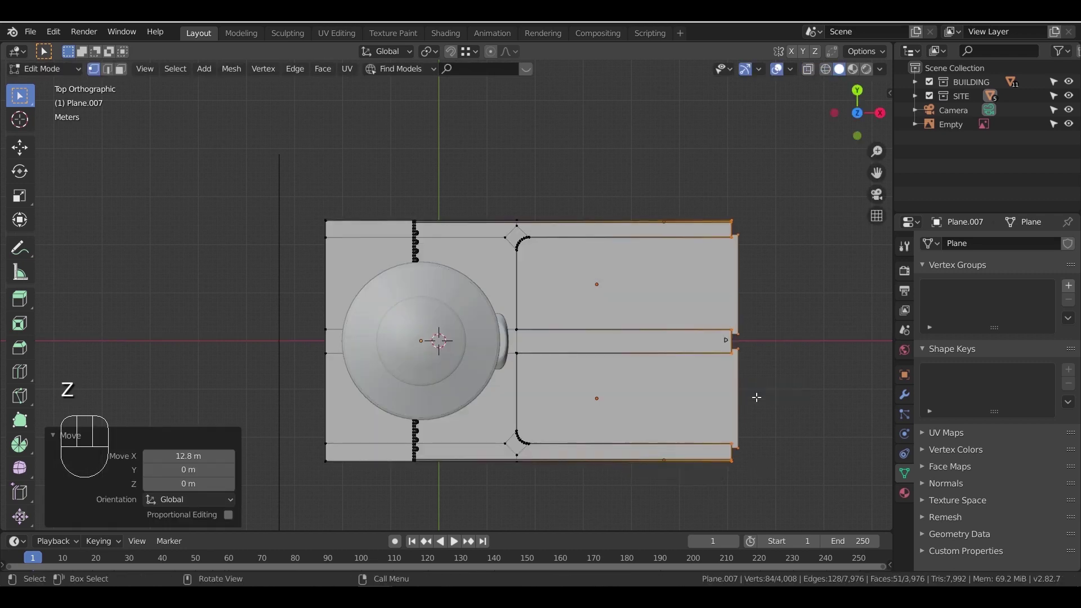
Check the extended site through the camera in rendered shading, return to solid shading and inspect the side wall area up close
key(KP_0)
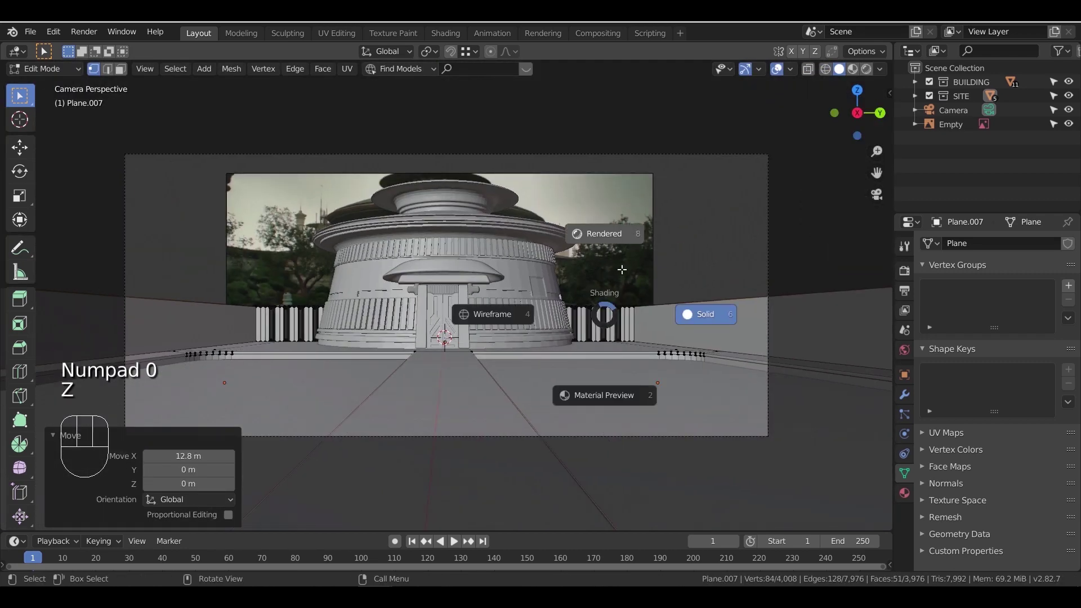
click(620, 265)
key(z)
click(684, 308)
mouse_move(627, 316)
middle_down()
mouse_move(630, 350)
mouse_move(653, 349)
middle_up()
shift+middle_drag(675, 326, 496, 400)
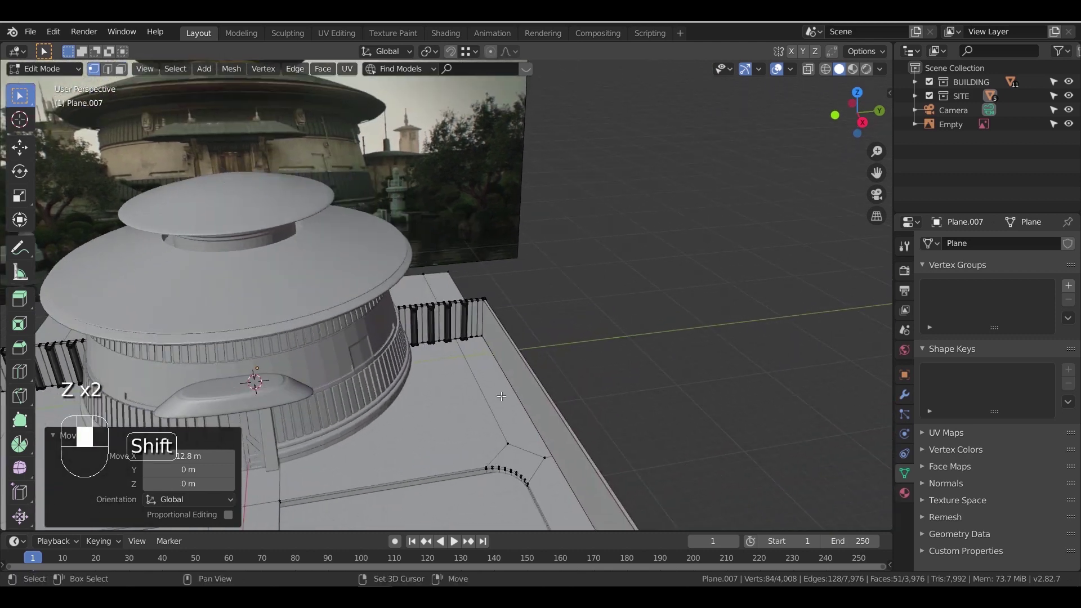
Return to Object Mode and lower the render camera 1.71 m along the global Z axis
scroll(517, 384, up, 4)
key(Tab)
scroll(566, 360, down, 6)
key(KP_0)
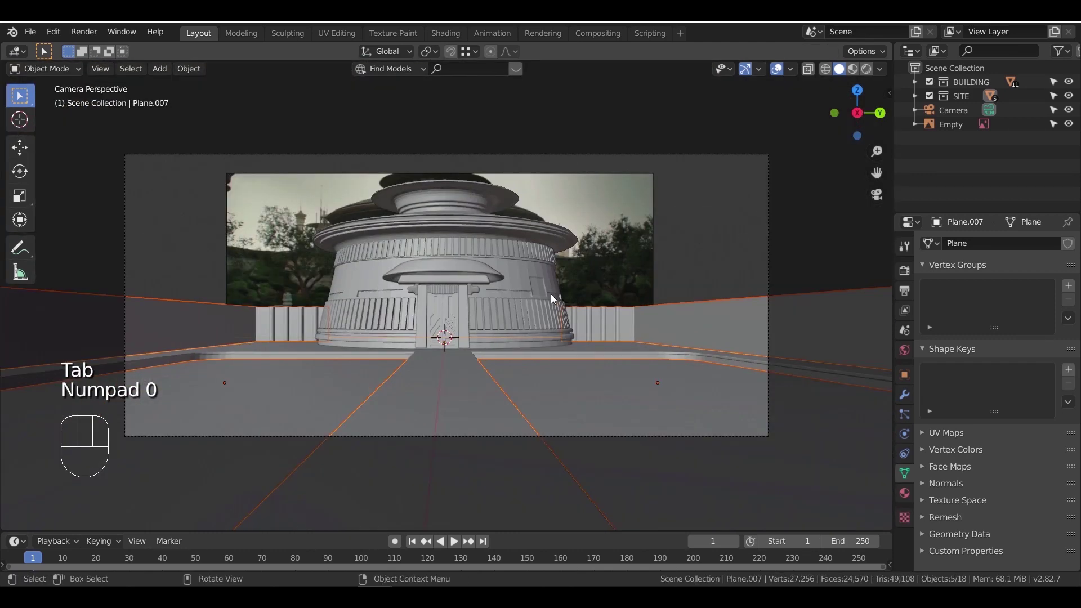
click(768, 216)
key(g)
key(z)
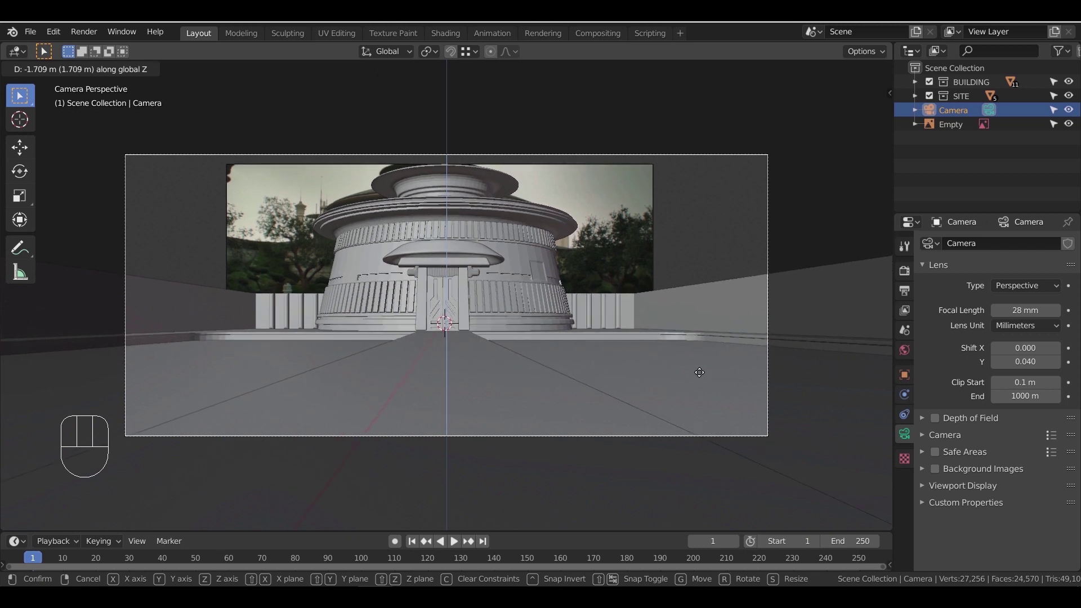
click(699, 372)
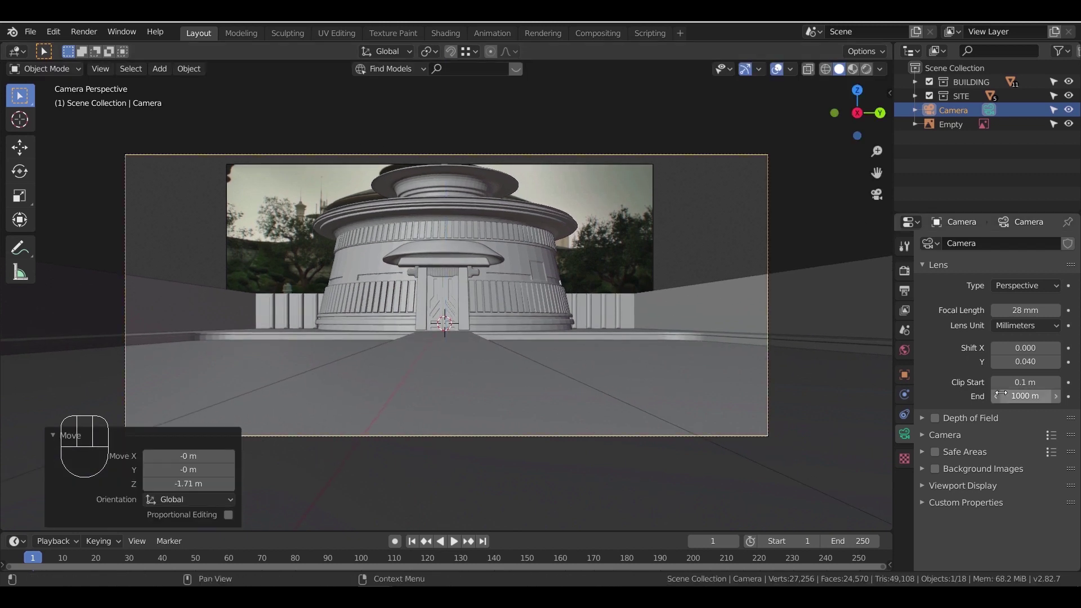
Set the camera's vertical lens shift to 0.030 and raise the camera about 0.297 m along Z
click(995, 362)
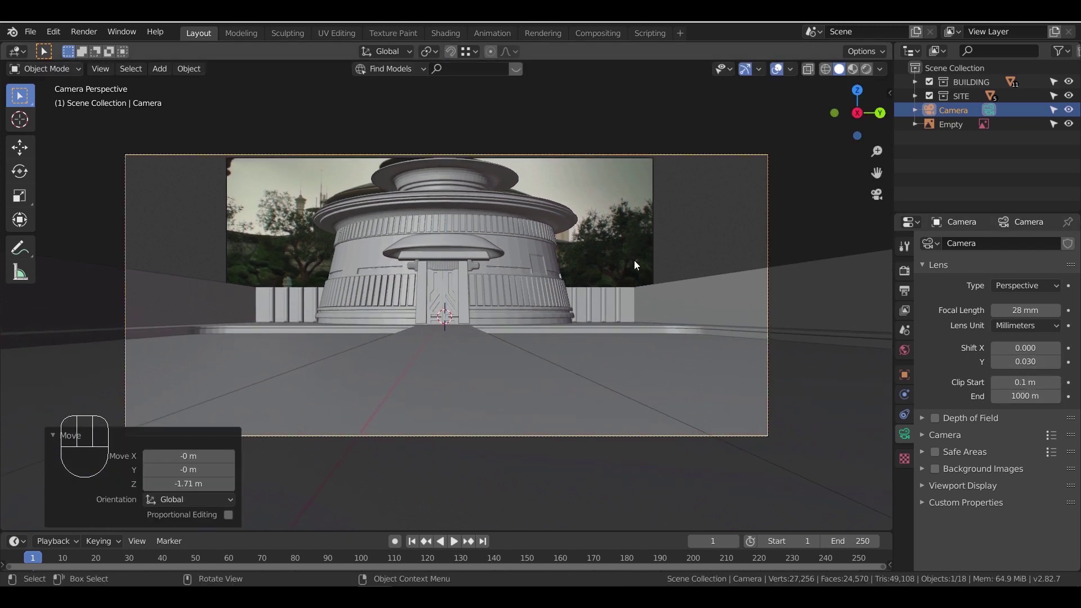
key(g)
key(z)
click(643, 239)
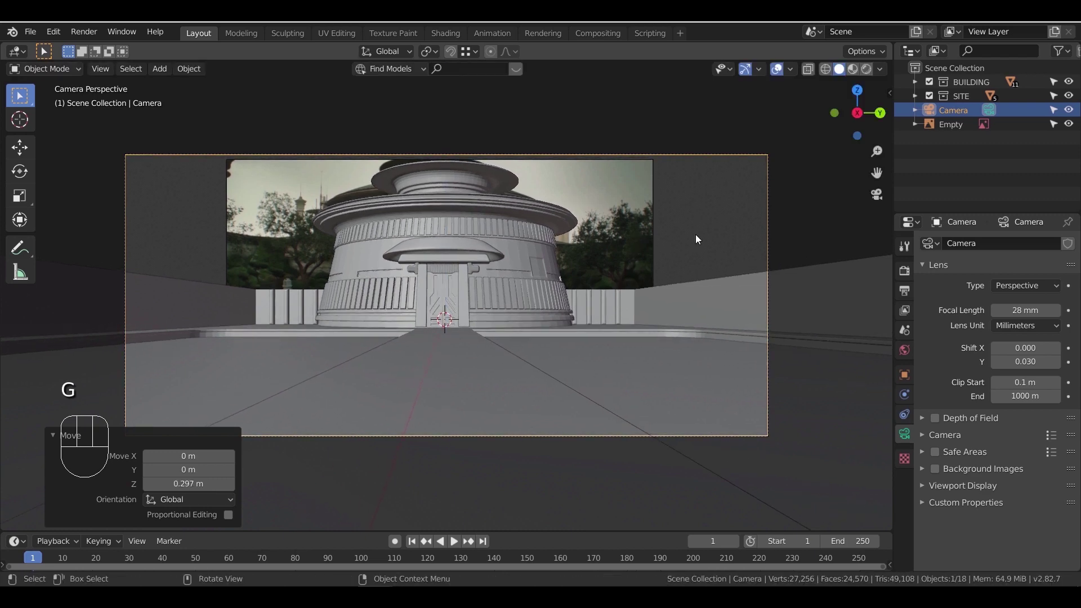
click(695, 235)
Open the main building body in Edit Mode and box-select all faces of the large lower roof tier in front wireframe view
click(549, 216)
middle_drag(565, 218, 562, 271)
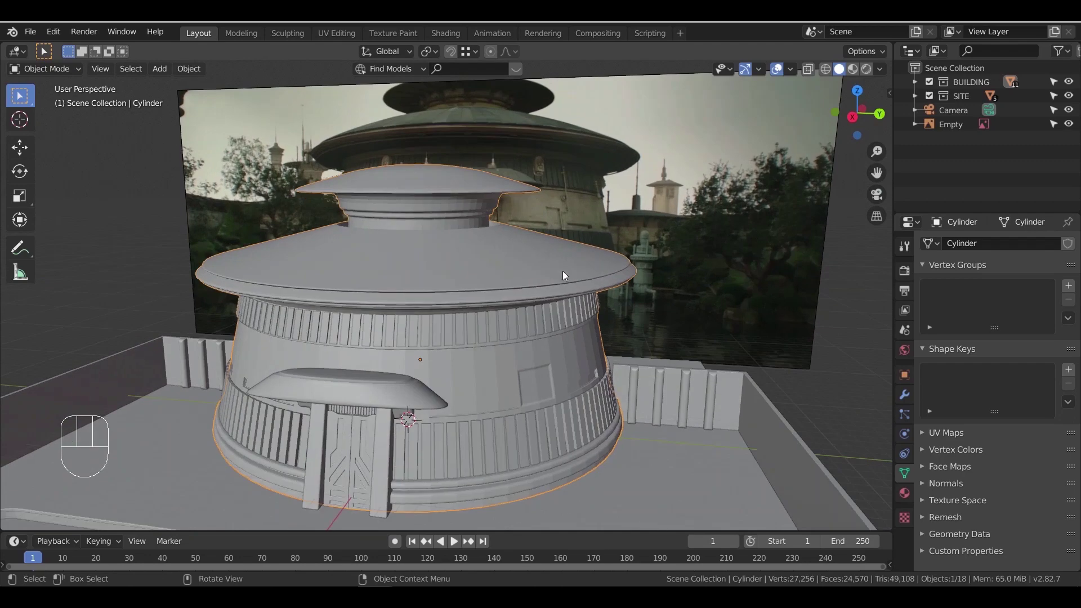
key(Tab)
click(121, 69)
drag(540, 257, 492, 262)
middle_drag(491, 272, 515, 260)
key(KP_1)
key(z)
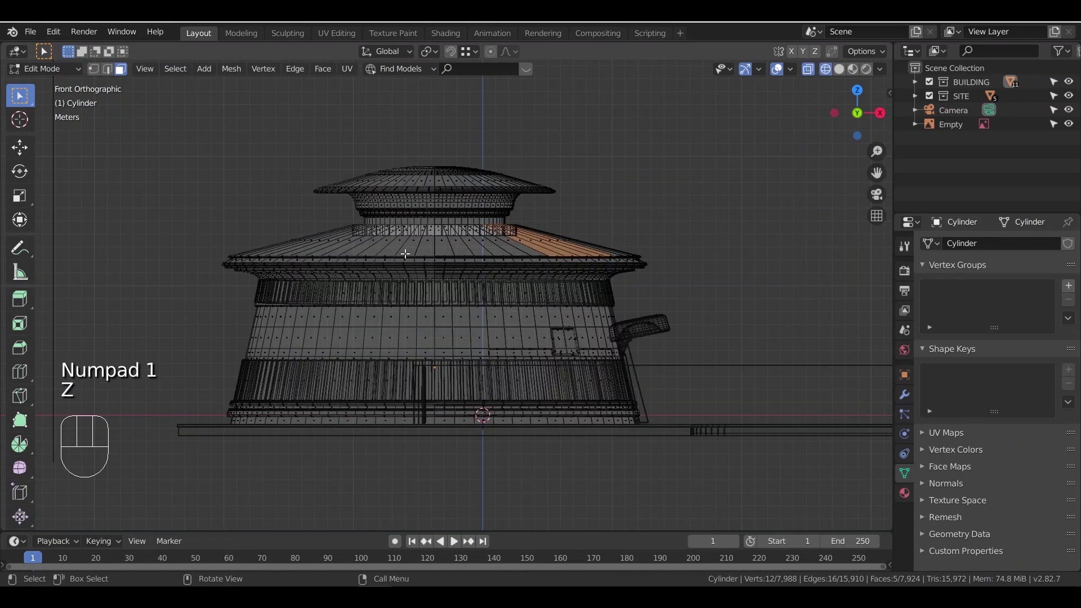
drag(666, 231, 391, 270)
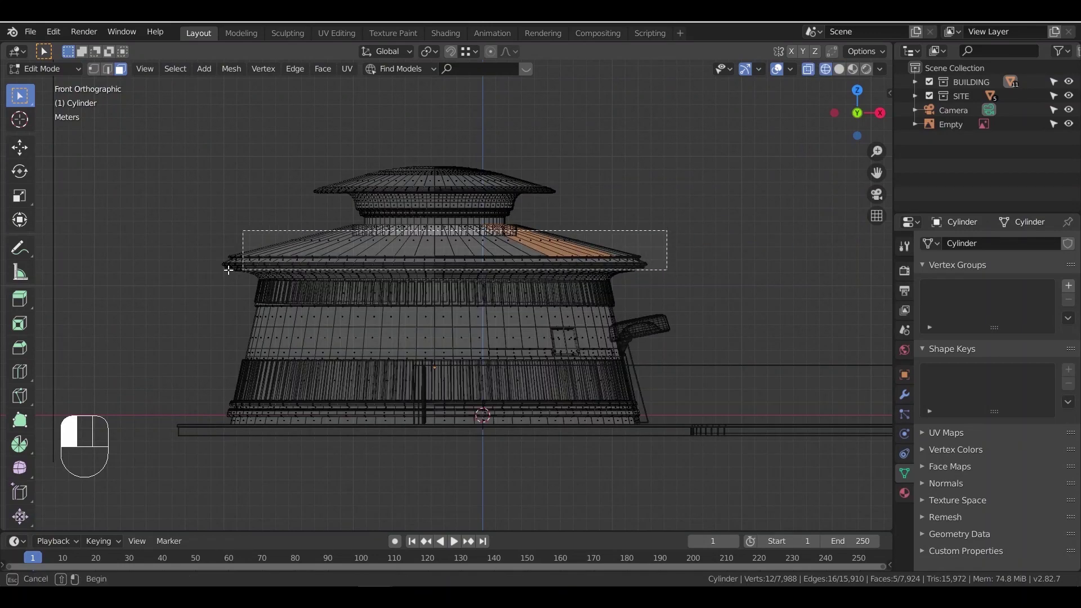
drag(197, 277, 197, 272)
mouse_move(425, 286)
middle_down()
mouse_move(574, 326)
mouse_move(687, 328)
mouse_move(685, 303)
mouse_move(716, 328)
middle_up()
key(z)
scroll(692, 309, up, 2)
key(s)
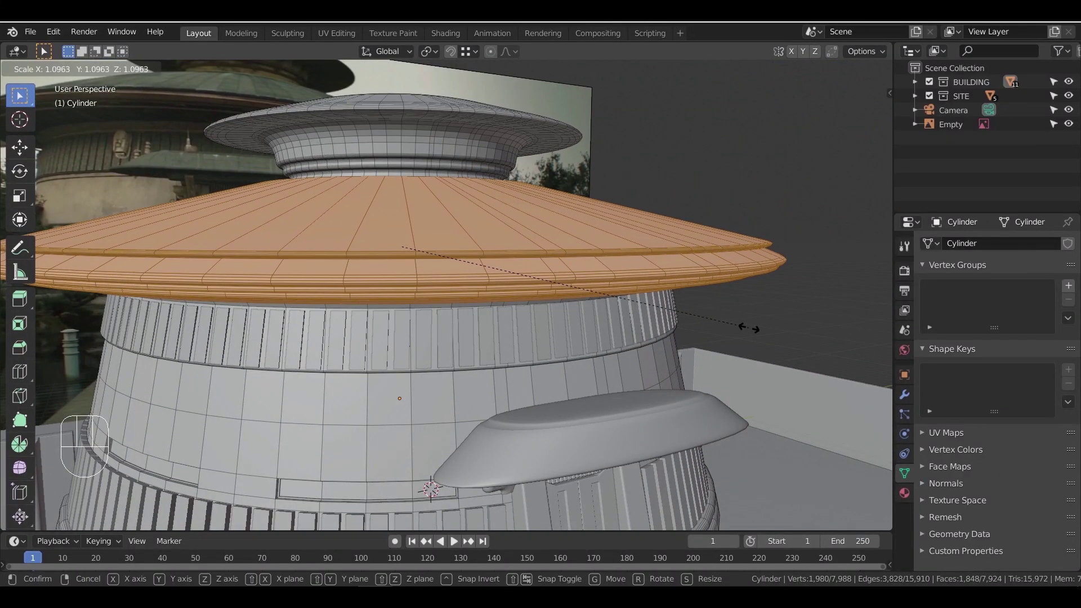
key(shift+z)
right_click(755, 328)
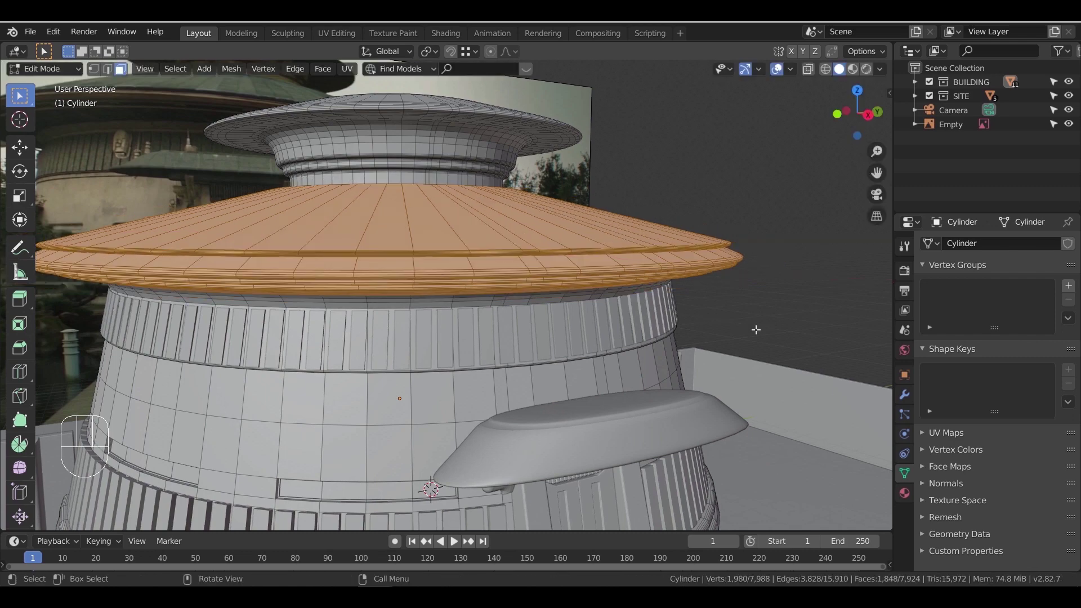
Scale the selected lower roof tier uniformly by a factor of about 1.091
key(s)
click(785, 342)
middle_drag(772, 344, 713, 325)
scroll(714, 332, down, 2)
key(s)
key(z)
right_click(709, 333)
key(g)
key(z)
right_click(689, 317)
mouse_move(689, 316)
middle_down()
mouse_move(687, 329)
mouse_move(657, 323)
mouse_move(676, 323)
middle_up()
Scale the lower roof tier by about 1.067 along Z, return to Object Mode and check it through the camera
key(s)
key(z)
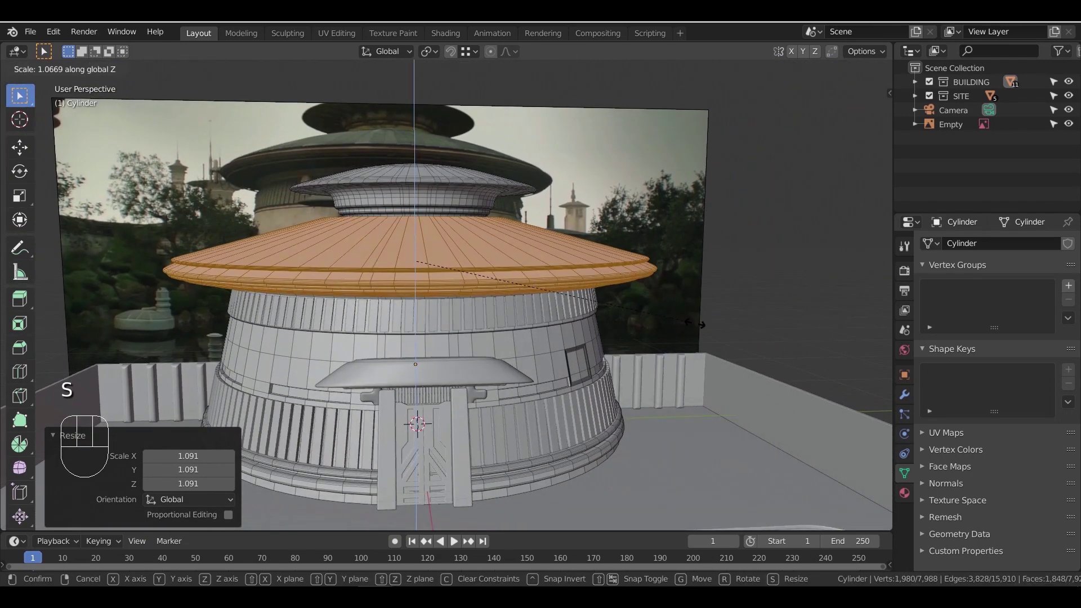
click(694, 323)
scroll(683, 316, up, 5)
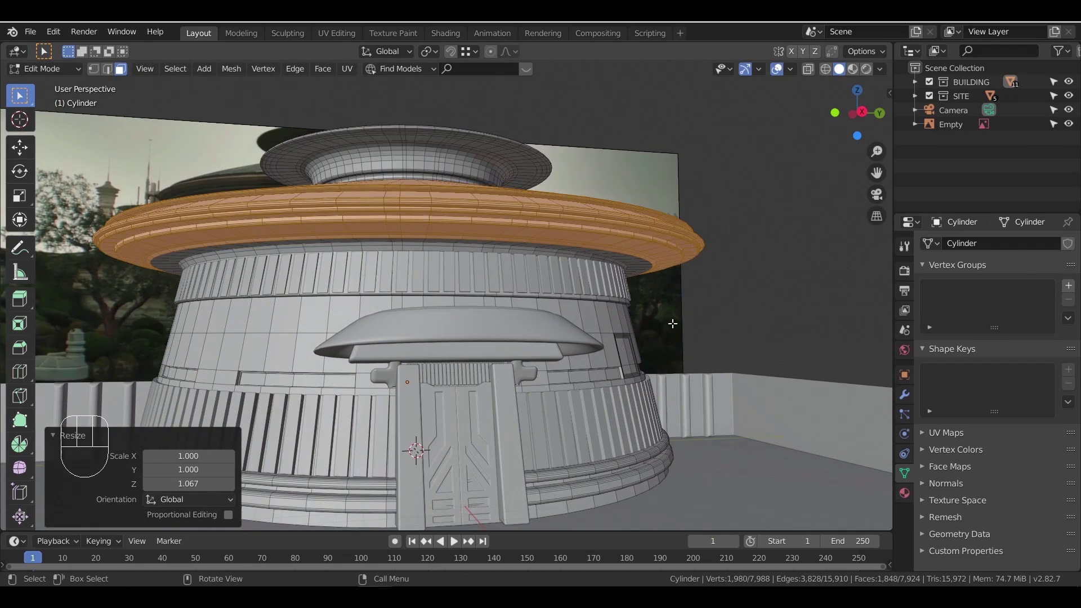
scroll(647, 344, down, 5)
key(Tab)
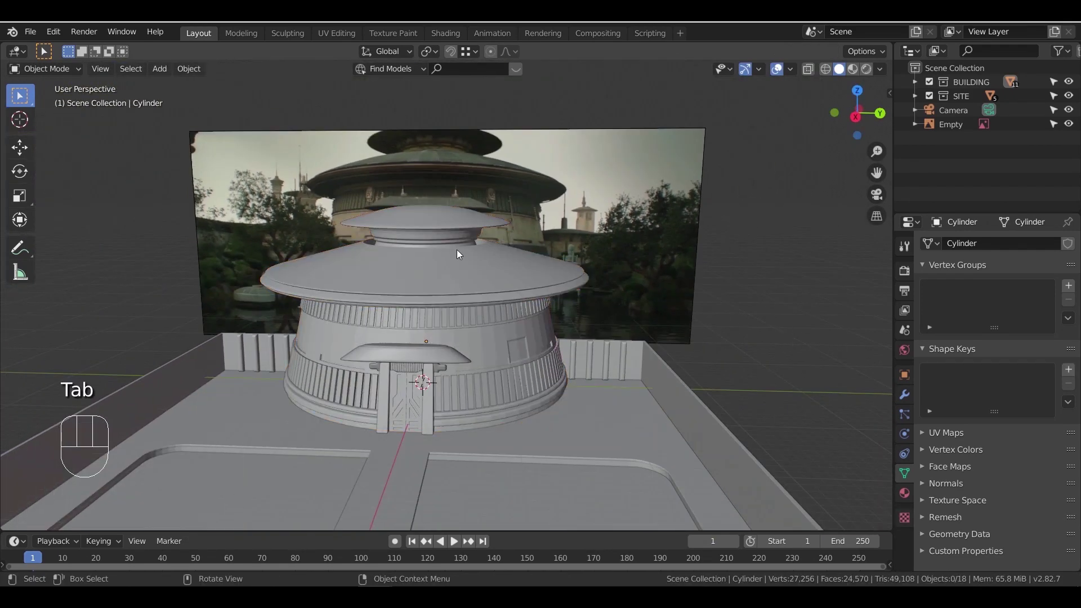
key(KP_0)
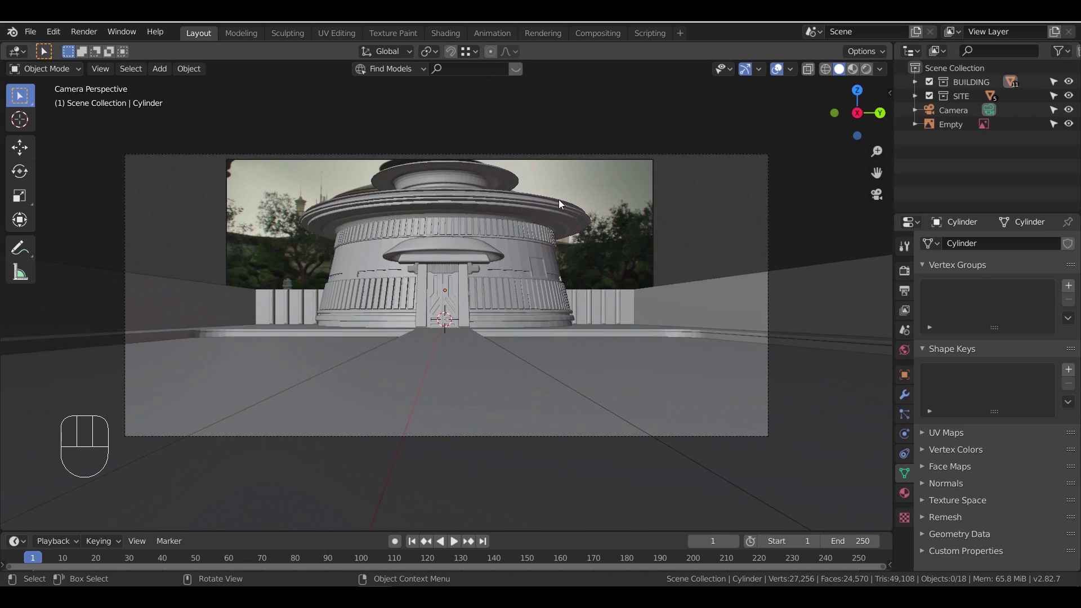
Reopen the building body in Edit Mode, select the lower roof's inner upper edge loop and raise it along Z
middle_drag(558, 191, 503, 212)
shift+middle_drag(503, 211, 536, 251)
shift+middle_drag(536, 251, 640, 272)
scroll(557, 253, up, 3)
click(556, 252)
key(Tab)
click(533, 214)
click(110, 73)
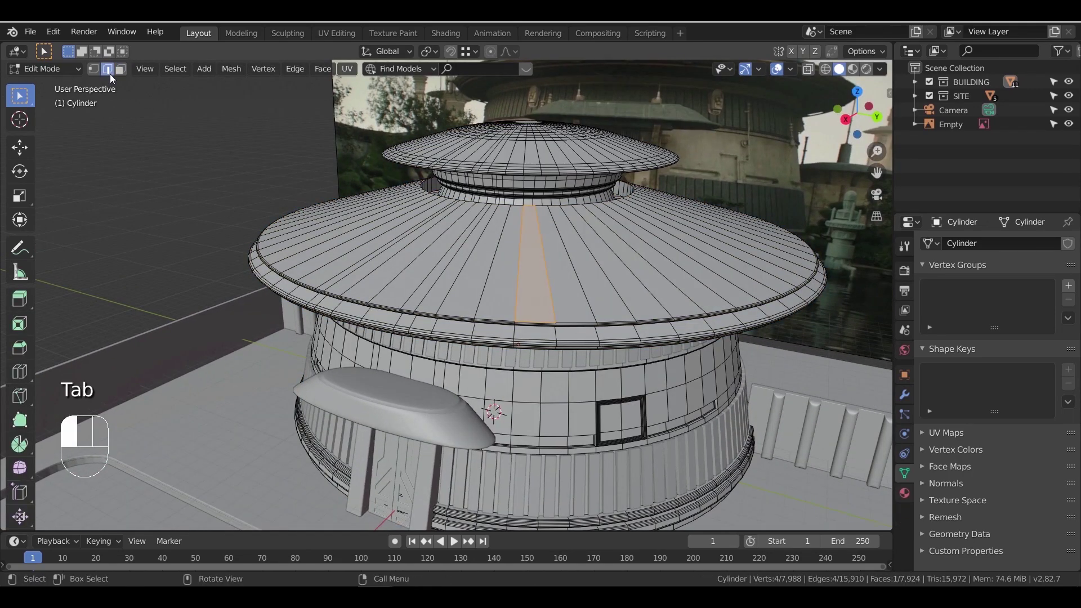
alt+click(529, 206)
middle_drag(533, 297, 558, 285)
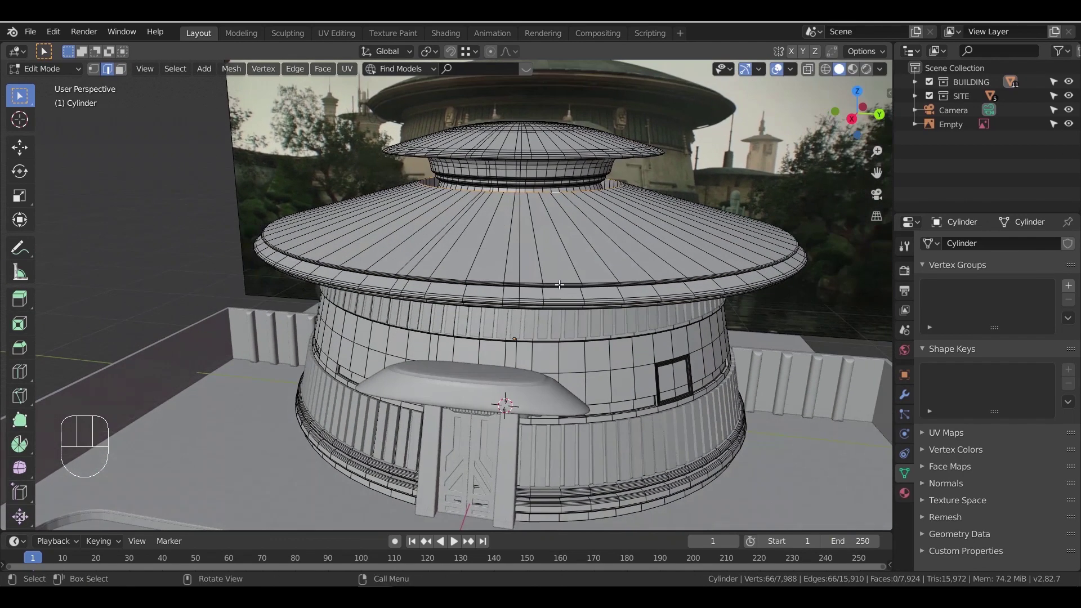
key(g)
key(z)
click(589, 251)
Box-select the upper roof tier's vertices in right wireframe view and return to solid shading
key(KP_3)
click(94, 69)
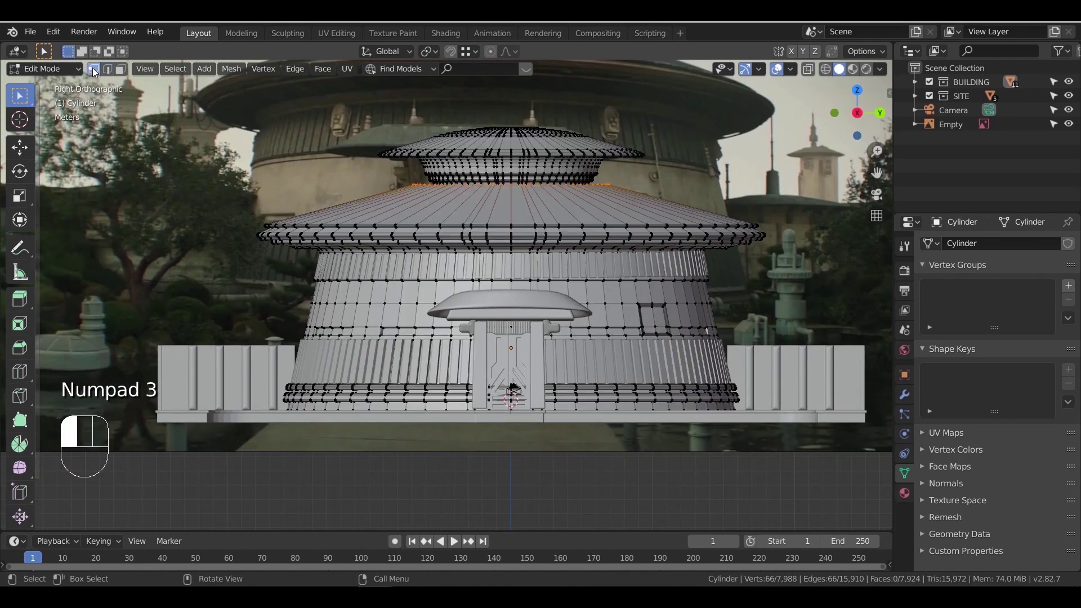
shift+middle_drag(679, 227, 652, 296)
scroll(652, 295, up, 2)
key(z)
click(556, 263)
shift+middle_drag(513, 203, 514, 275)
mouse_move(255, 152)
mouse_down()
mouse_move(554, 281)
mouse_move(677, 311)
mouse_up()
middle_drag(677, 311, 632, 318)
key(z)
click(702, 342)
scroll(702, 346, up, 5)
scroll(702, 346, down, 1)
middle_drag(702, 346, 639, 350)
Add the adjoining edge loop to the upper roof selection and move the selection along Z
key(2)
alt+shift+click(628, 296)
key(g)
key(z)
click(641, 324)
Select the lower roof's upper edge loop alone, move it along Z and check the result through the camera
alt+click(568, 330)
key(g)
key(z)
click(694, 354)
key(KP_0)
Undo the last two vertical moves together with their edge loop selections
mouse_move(625, 217)
middle_down()
mouse_move(530, 249)
mouse_move(531, 335)
mouse_move(496, 311)
middle_up()
key(ctrl+z)
key(ctrl+z)
key(ctrl+z)
key(ctrl+z)
Box-select the whole upper roof tier with its neck in wireframe and raise it 0.862 m along Z
key(z)
drag(235, 161, 583, 249)
shift+drag(222, 151, 562, 243)
middle_drag(409, 331, 490, 349)
key(z)
mouse_move(568, 357)
middle_down()
mouse_move(588, 383)
mouse_move(580, 363)
middle_up()
key(g)
key(z)
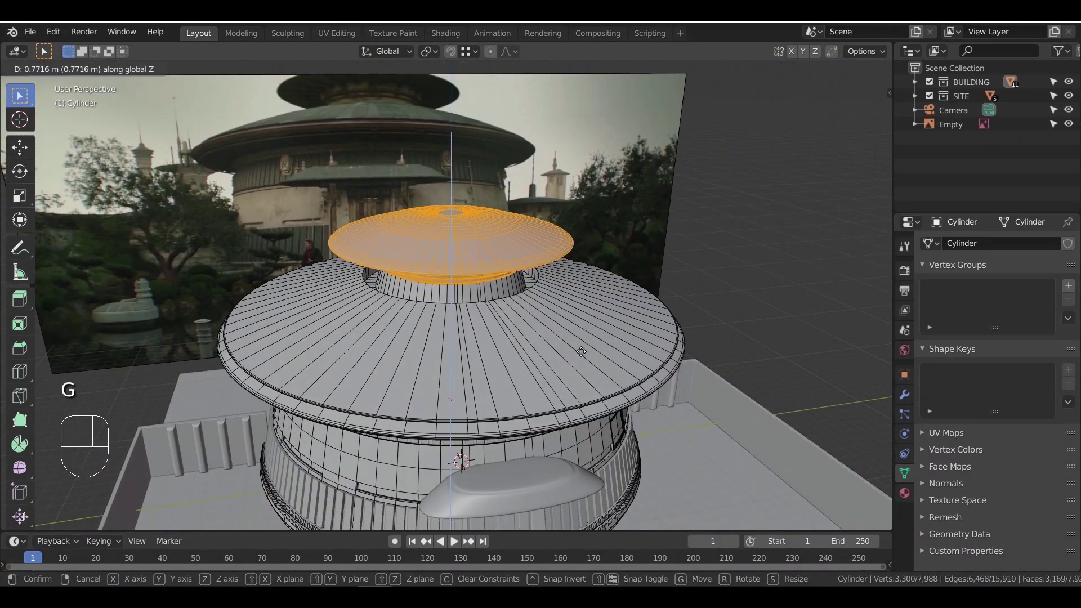
click(581, 351)
Lower the upper roof tier 0.43 m along Z in the camera view
key(KP_0)
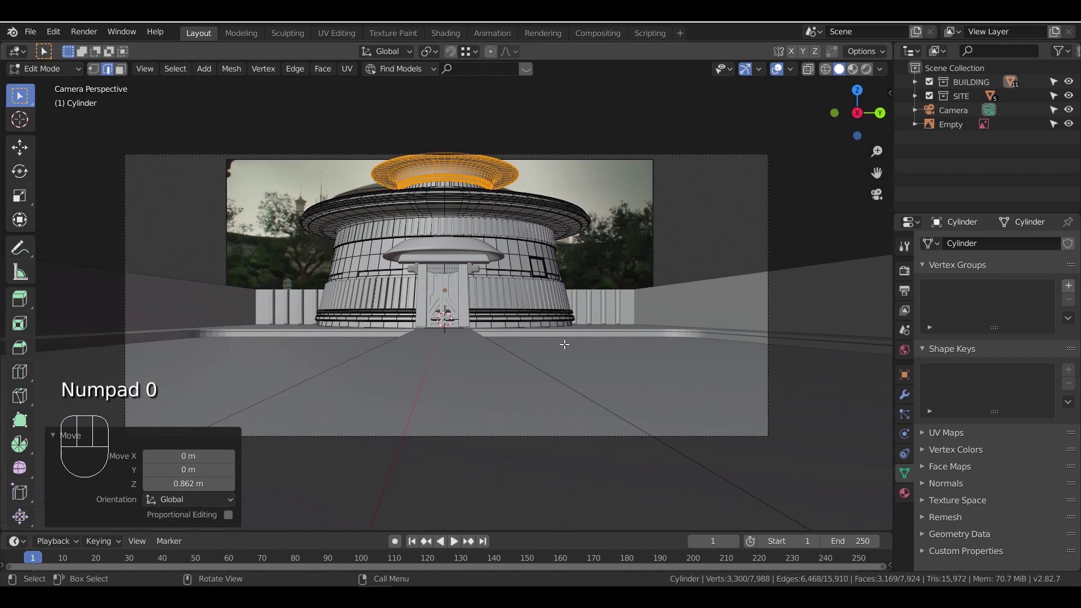
key(g)
key(z)
click(564, 348)
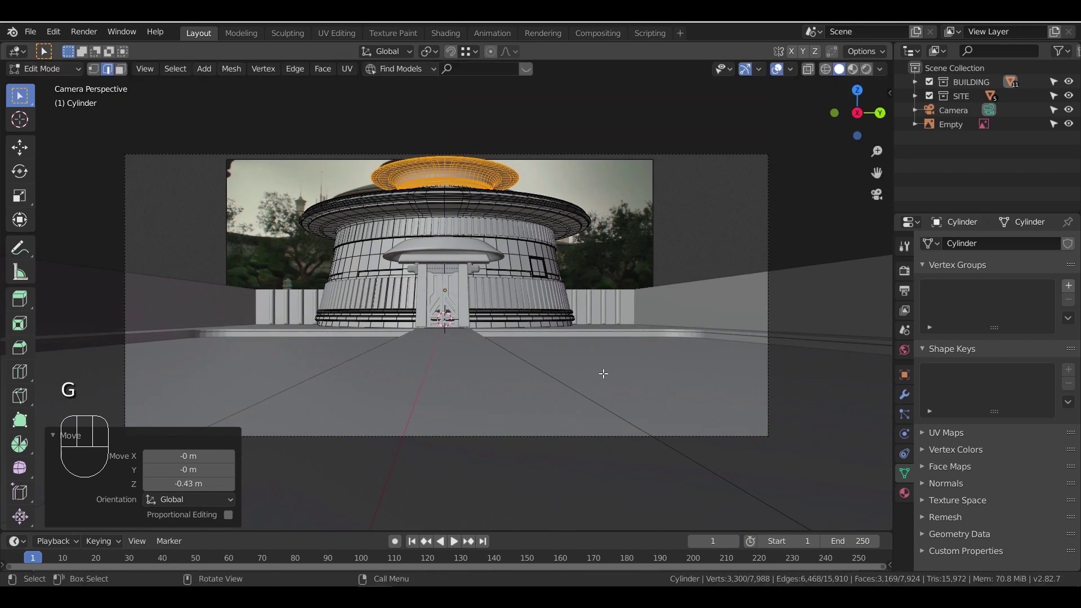
Select the lower roof's inner upper edge loop, raise it 0.43 m along Z and return to Object Mode
middle_drag(488, 214, 501, 234)
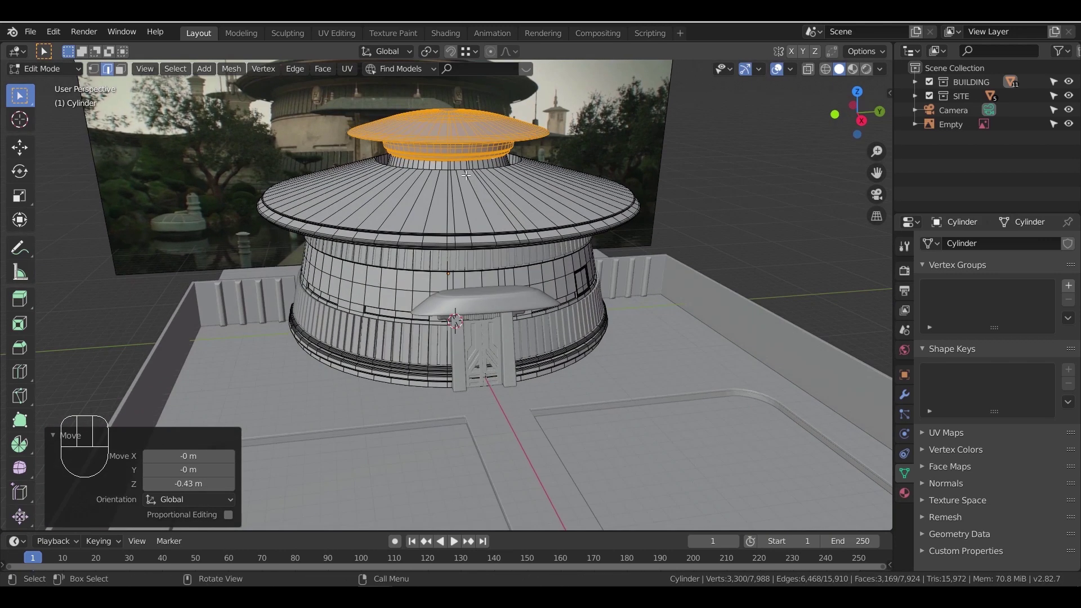
click(464, 171)
alt+click(464, 171)
key(KP_0)
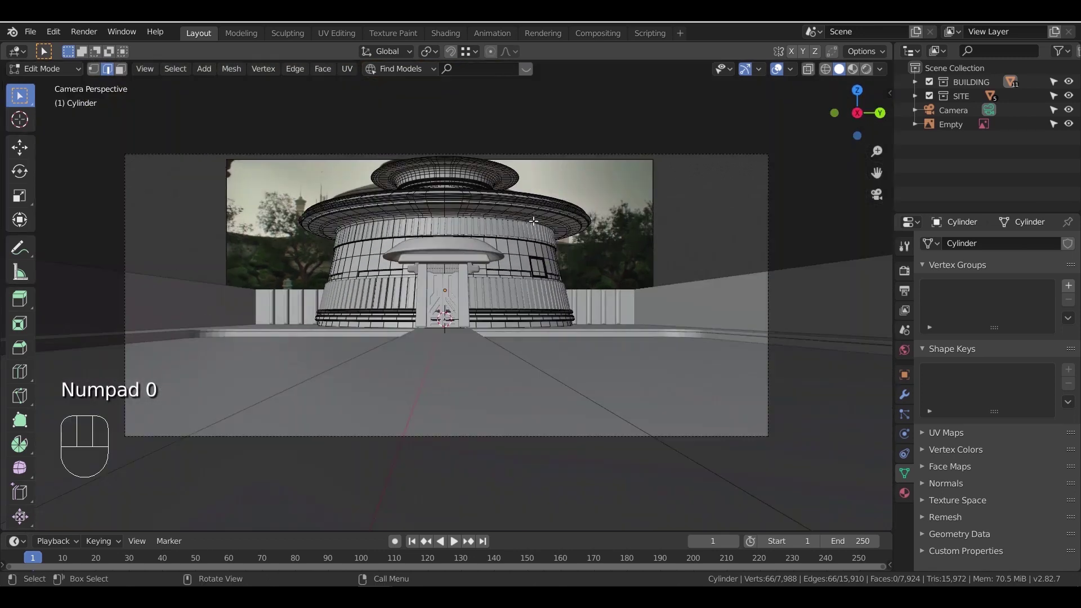
key(g)
key(z)
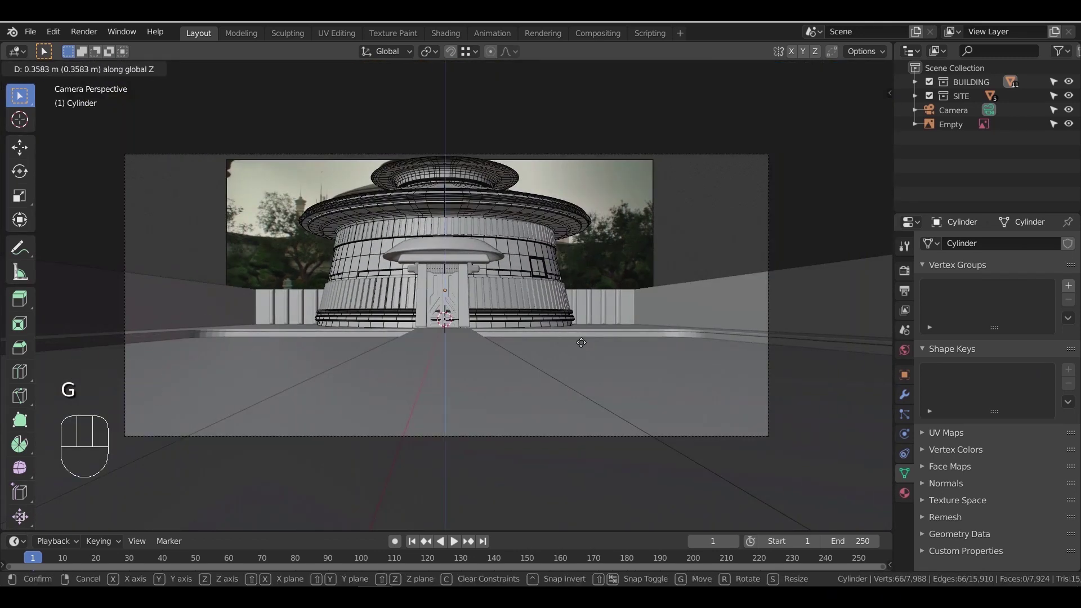
click(581, 341)
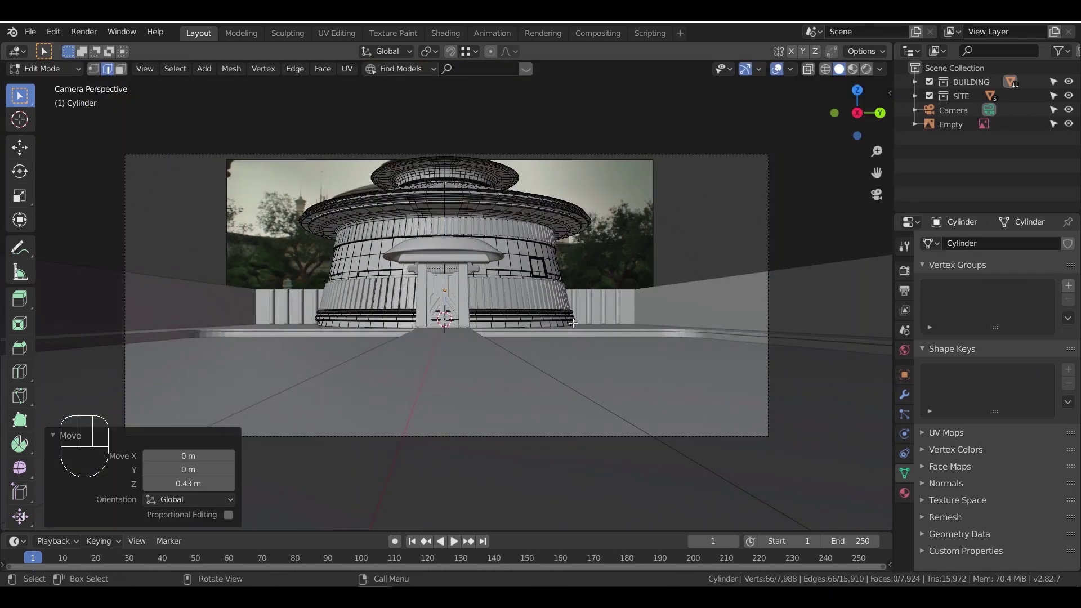
key(Tab)
Examine the adjusted roof tiers and the slatted wall bands from several angles
middle_drag(682, 249, 600, 288)
scroll(600, 288, up, 2)
shift+middle_drag(602, 332, 562, 327)
middle_drag(563, 328, 539, 321)
scroll(538, 320, down, 3)
click(689, 394)
middle_drag(690, 394, 667, 411)
shift+middle_drag(667, 411, 700, 360)
scroll(505, 293, up, 4)
scroll(504, 293, up, 1)
Select the upper and lower rings of wall slats and join them into one object
click(488, 217)
shift+middle_drag(519, 215, 485, 333)
click(497, 228)
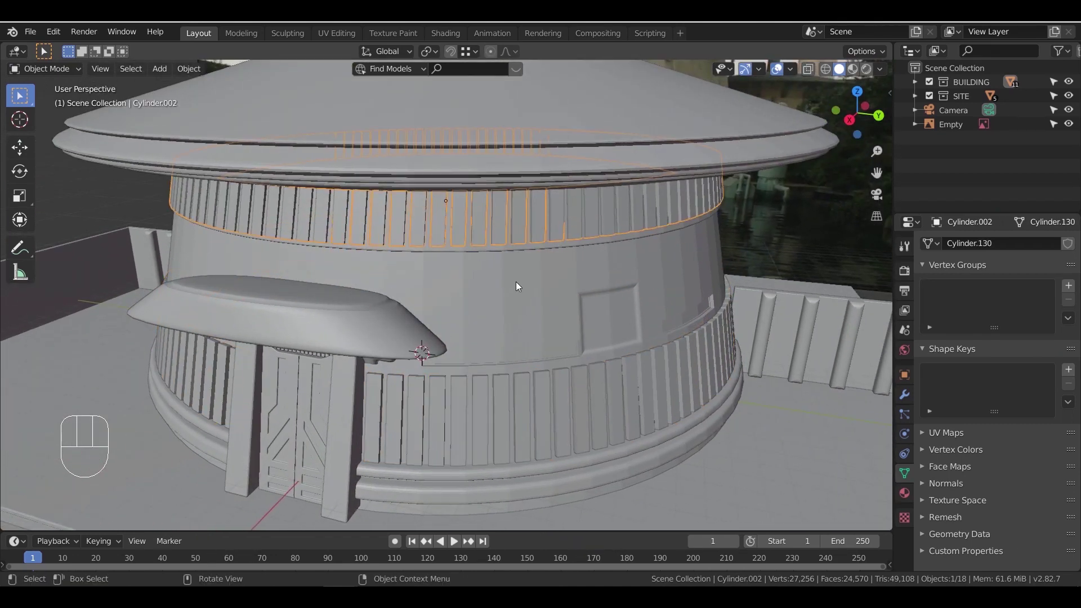
shift+click(521, 390)
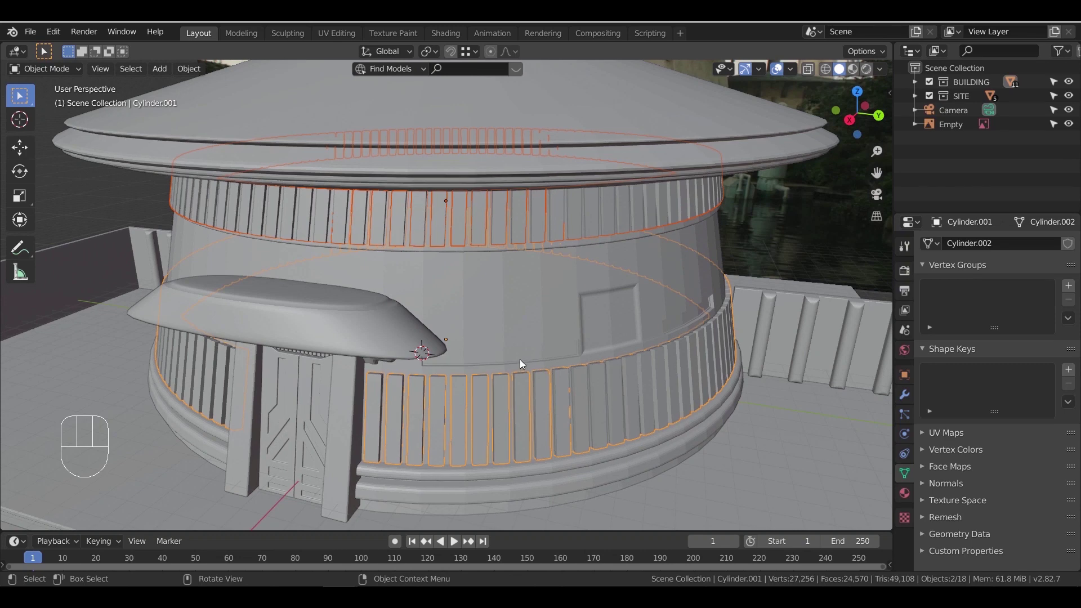
key(ctrl+j)
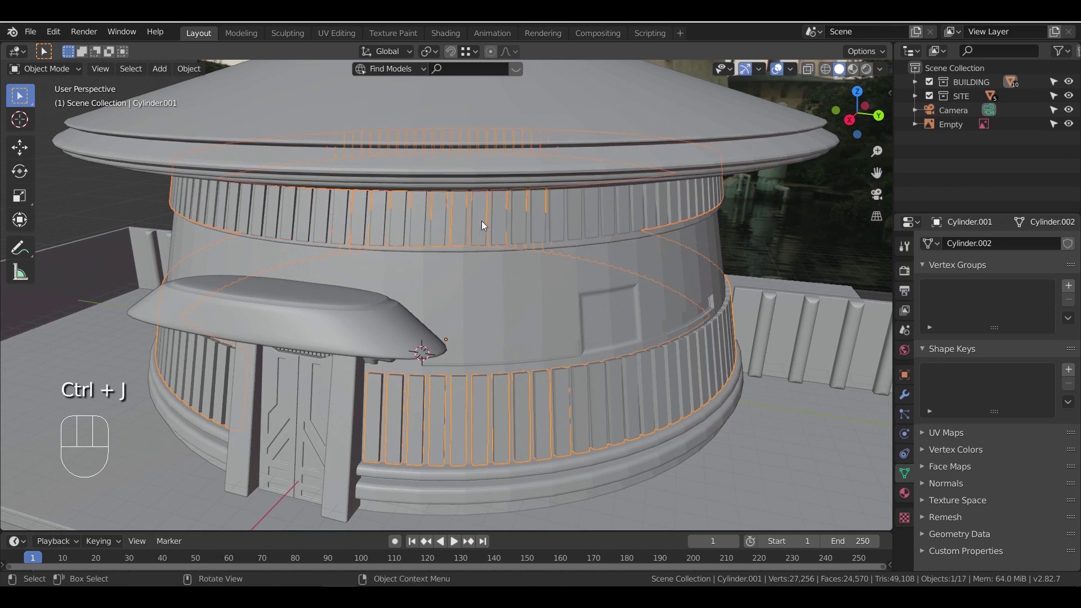
Select one upper slat and the matching lower slat of the joined object in Edit Mode, using top wireframe view and vertex selection
key(Tab)
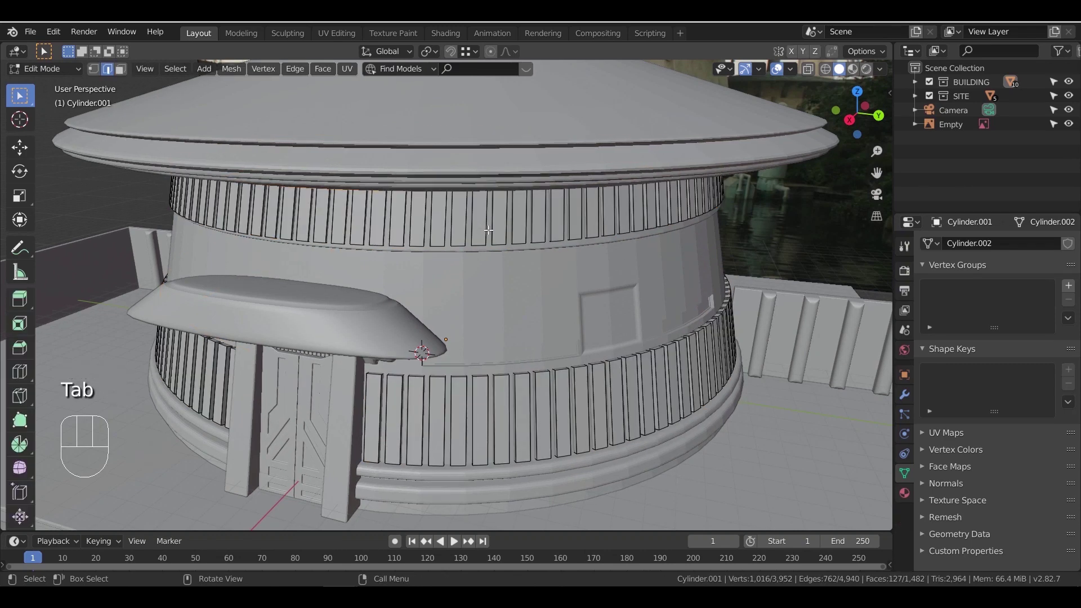
key(KP_7)
key(z)
click(251, 347)
shift+middle_drag(709, 210, 529, 307)
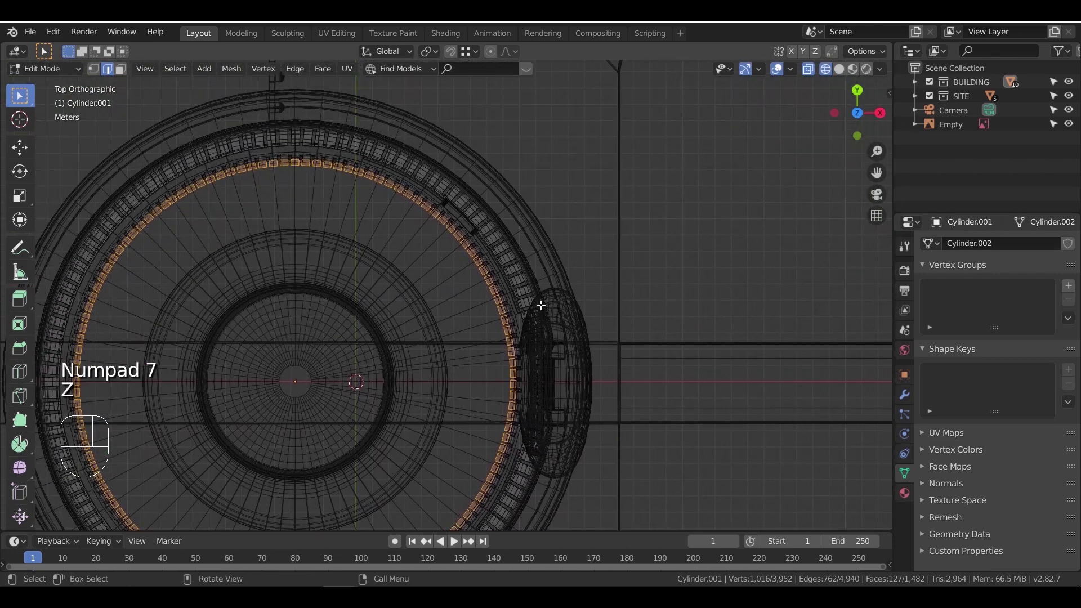
scroll(529, 307, up, 6)
scroll(530, 290, up, 6)
shift+middle_drag(602, 272, 508, 302)
shift+middle_drag(527, 219, 535, 285)
drag(22, 97, 108, 183)
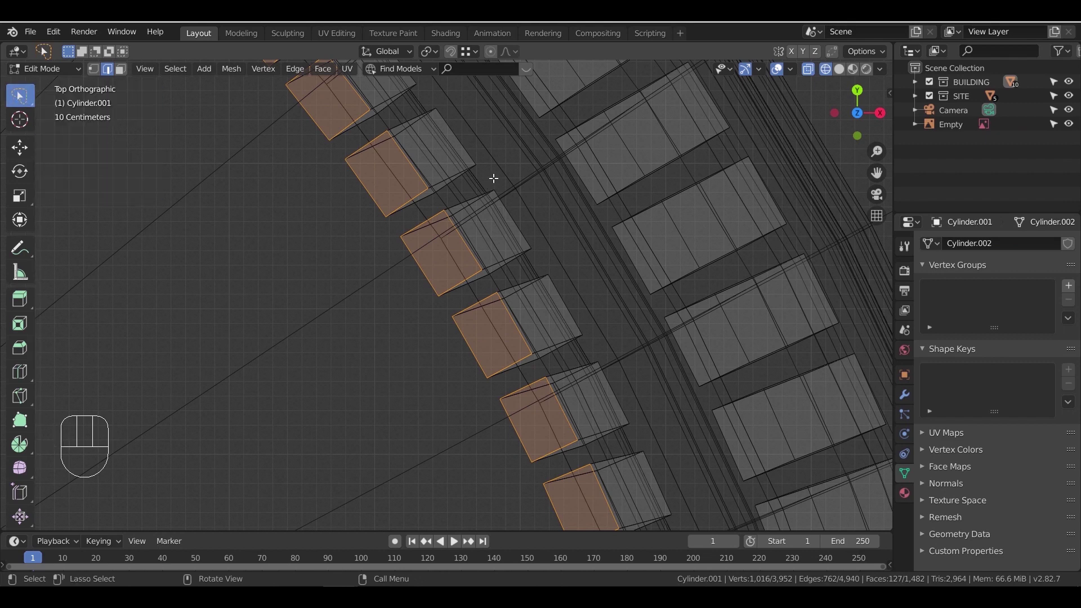
click(93, 69)
mouse_move(436, 204)
mouse_down()
mouse_move(407, 294)
mouse_move(467, 304)
mouse_up()
drag(492, 182, 496, 186)
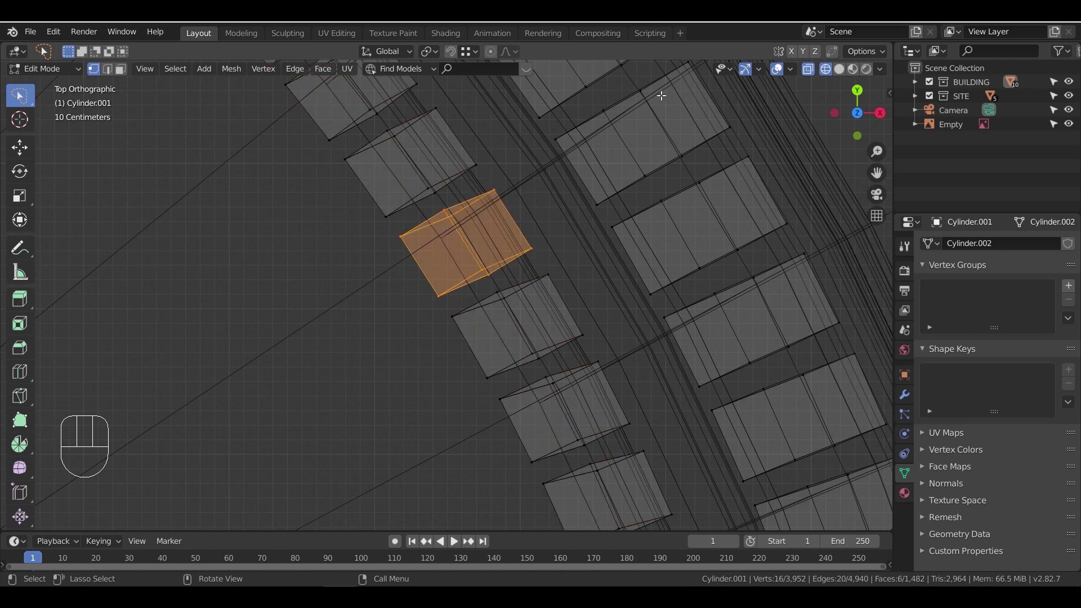
shift+middle_drag(662, 96, 597, 231)
mouse_move(504, 228)
shift+mouse_down()
mouse_move(526, 309)
mouse_move(632, 270)
mouse_move(678, 169)
mouse_move(671, 184)
shift+mouse_up()
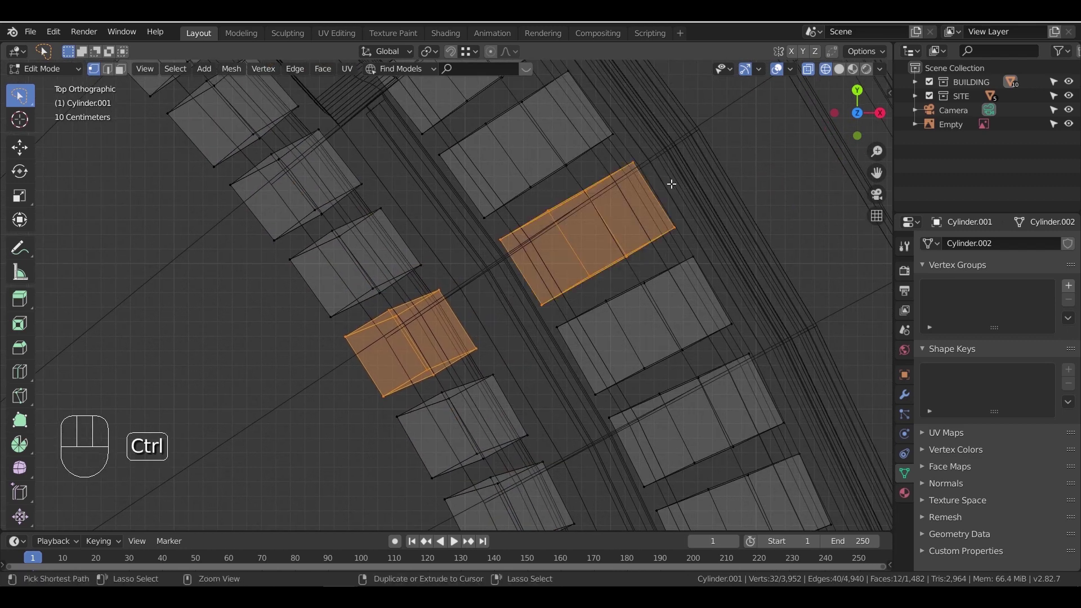
Invert the selection, delete the vertices of all other slats, and return to solid shading and Object Mode
key(ctrl+i)
key(x)
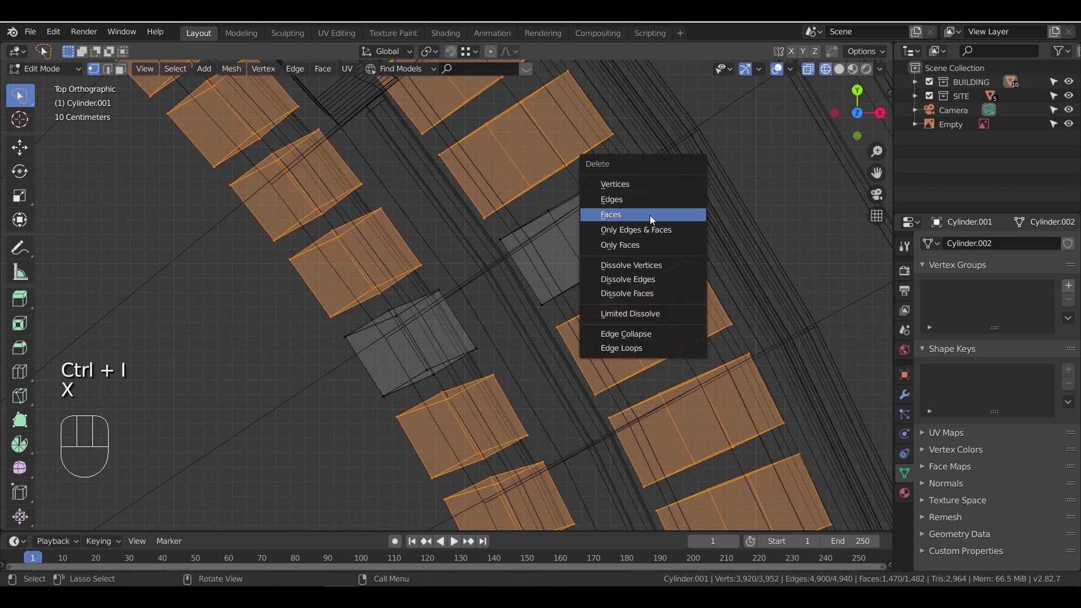
click(643, 186)
scroll(571, 278, down, 5)
middle_drag(570, 278, 446, 229)
key(z)
click(518, 231)
scroll(487, 299, down, 3)
middle_drag(487, 299, 517, 251)
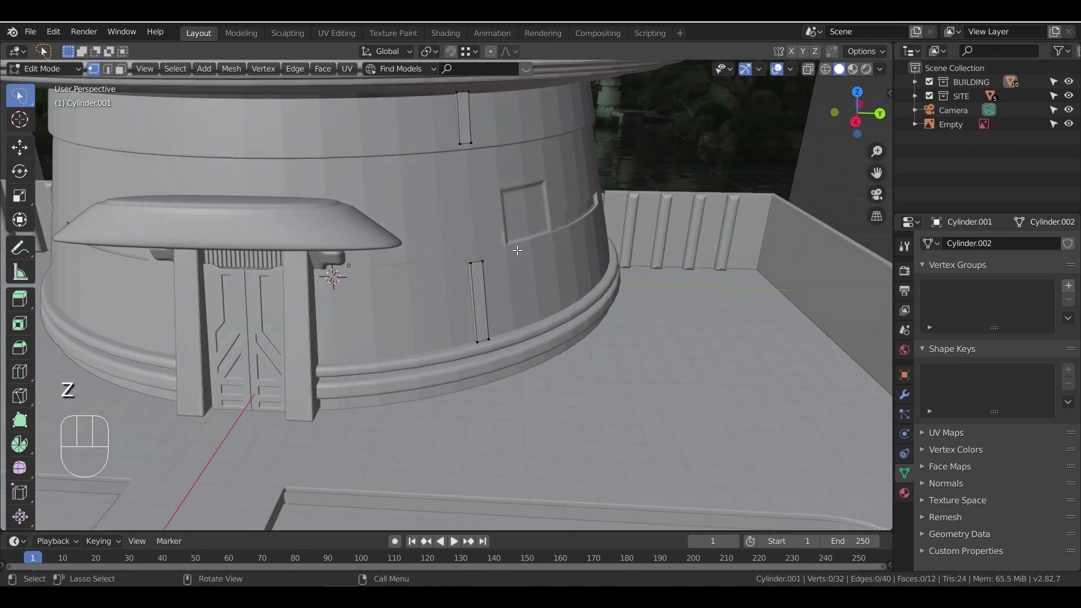
key(Tab)
key(r)
key(z)
right_click(528, 289)
Rotate the slat pair about -20.4° around the global Z axis so it sits just beside the entrance
key(r)
key(z)
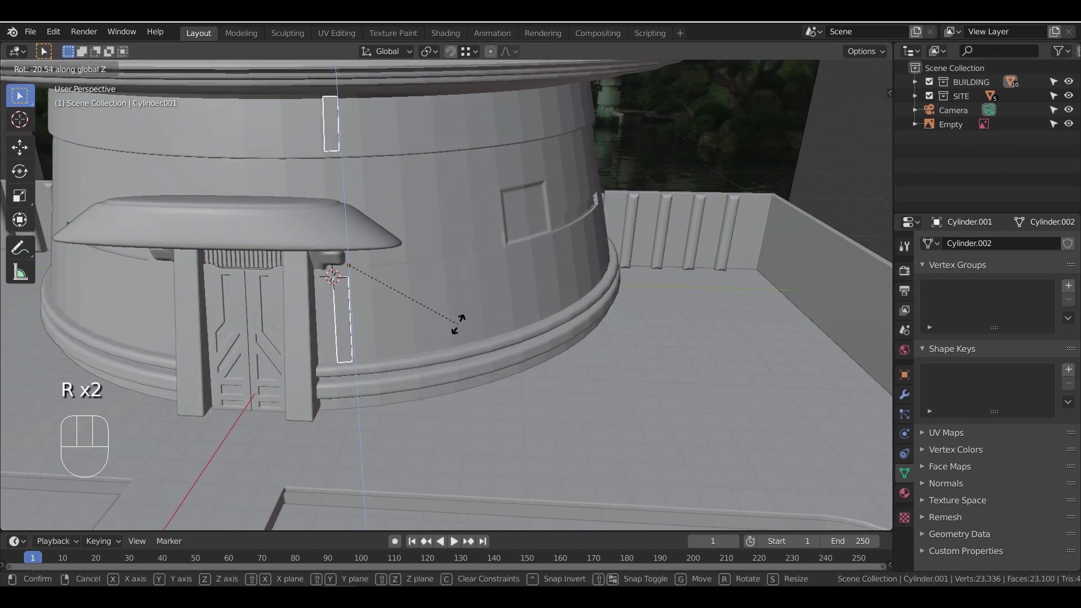
click(460, 324)
middle_drag(360, 307, 441, 340)
scroll(382, 304, up, 1)
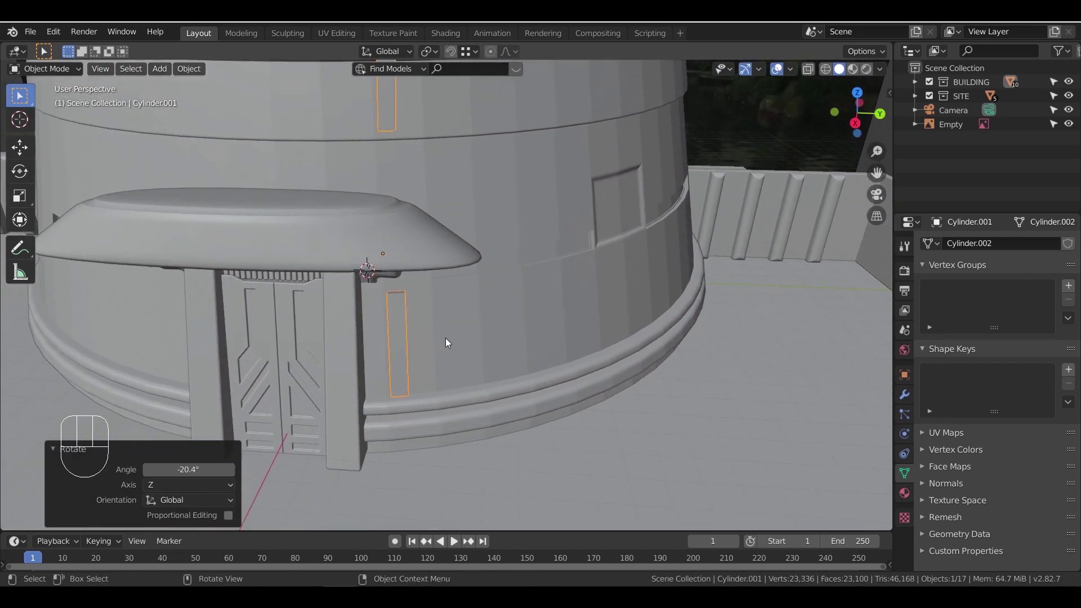
key(shift+d)
key(r)
key(z)
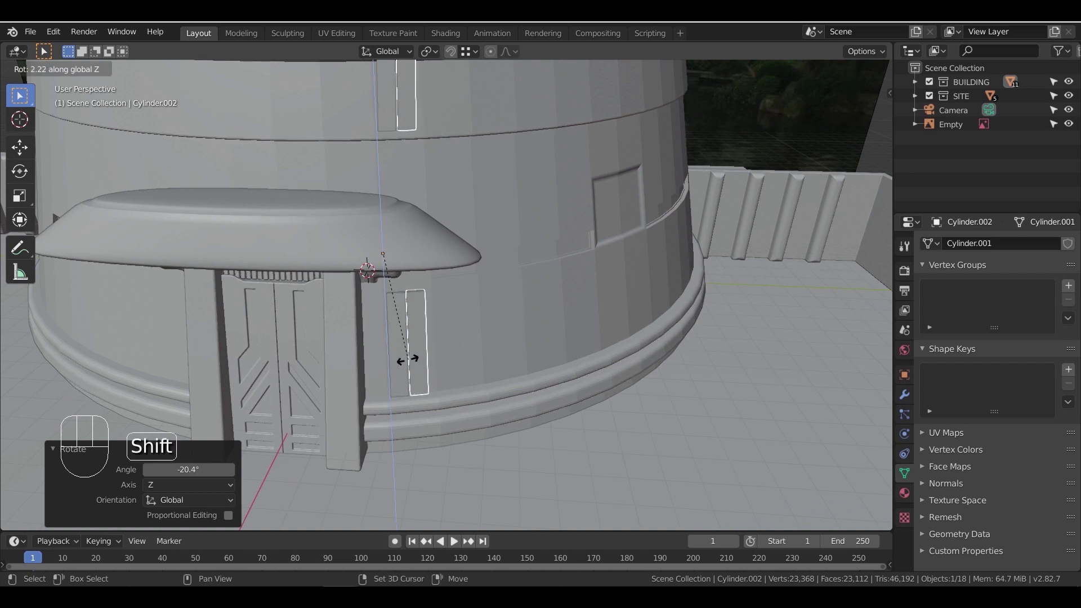
shift+click(417, 361)
scroll(453, 361, down, 4)
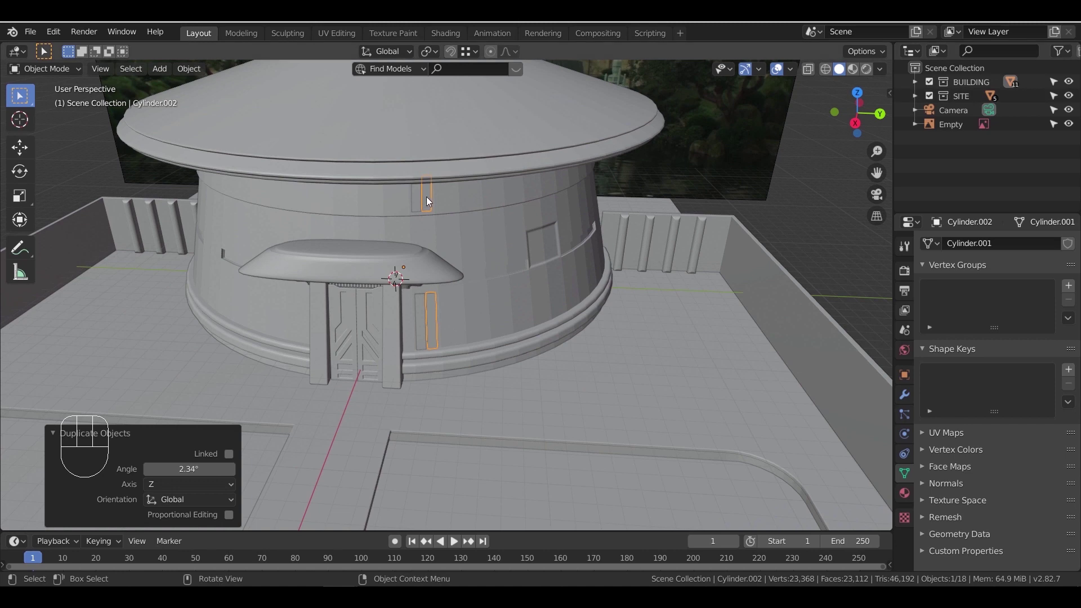
scroll(466, 266, up, 3)
key(x)
click(448, 251)
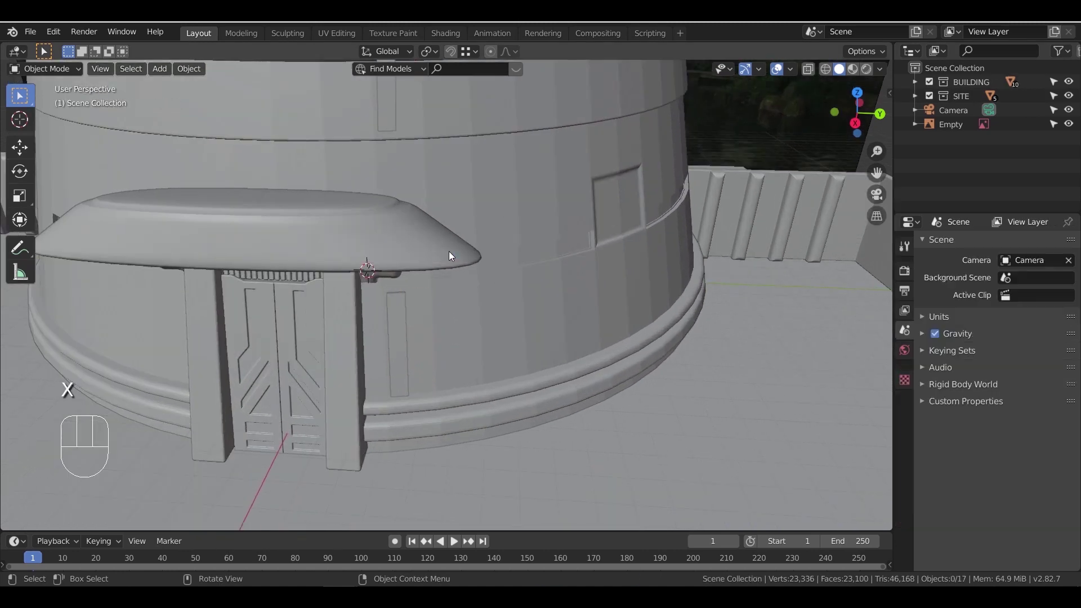
Create a new collection in the scene and name it COPY
click(387, 109)
right_click(969, 143)
click(968, 144)
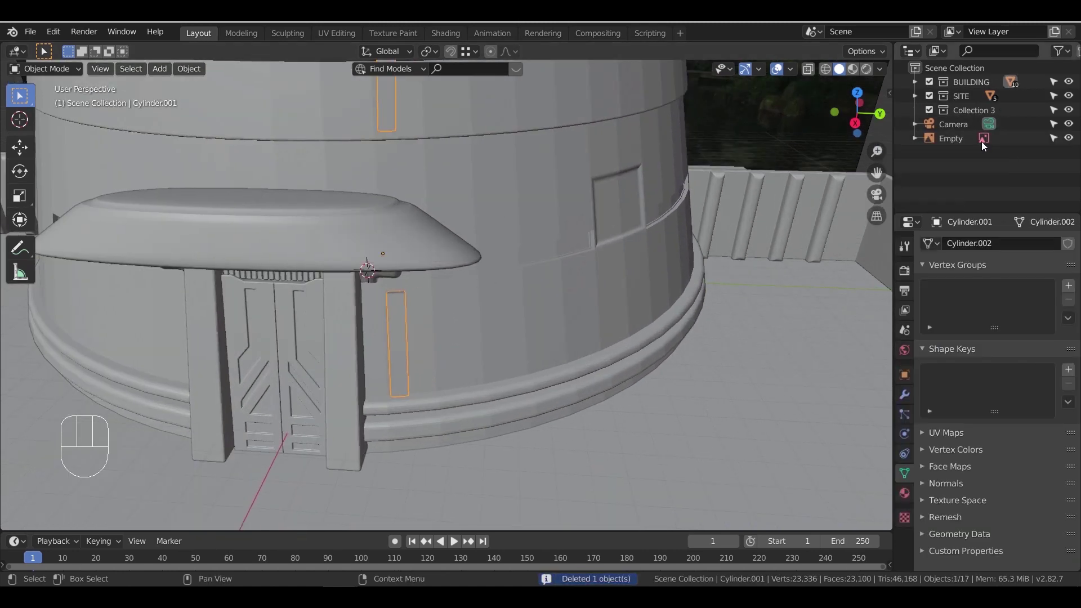
click(981, 140)
double_click(960, 111)
text(COPY)
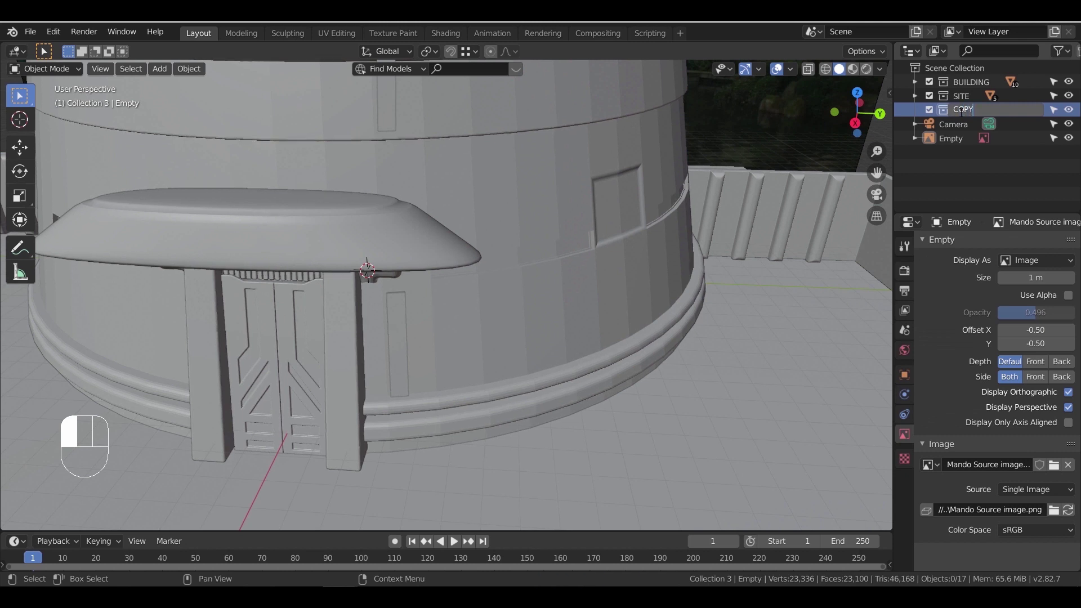
Move the single upper and lower slat pair into the COPY collection
click(391, 114)
right_click(391, 114)
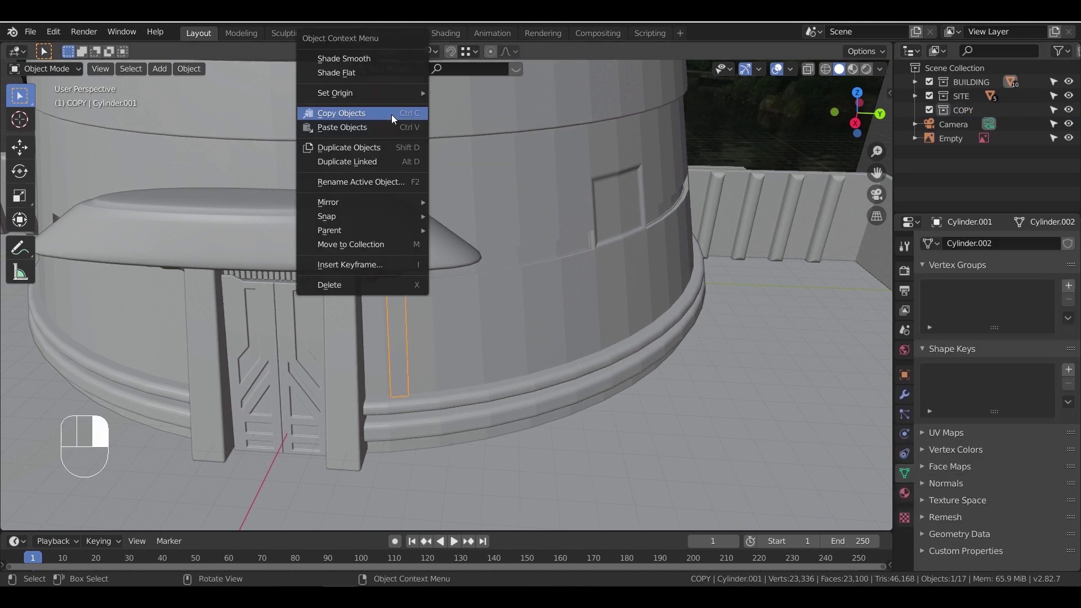
click(384, 245)
click(351, 292)
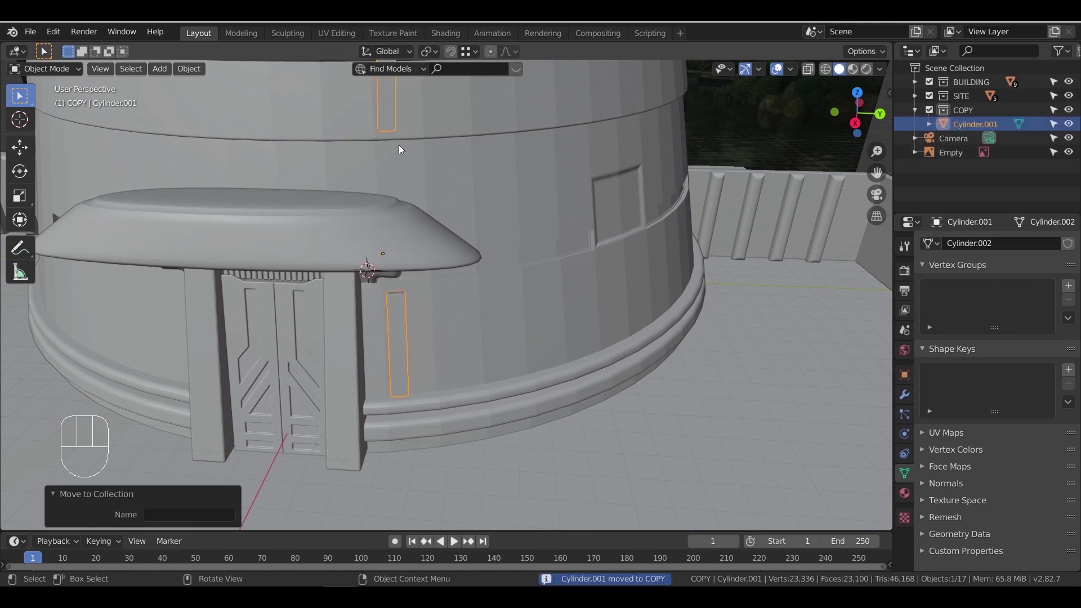
key(shift+d)
key(r)
key(z)
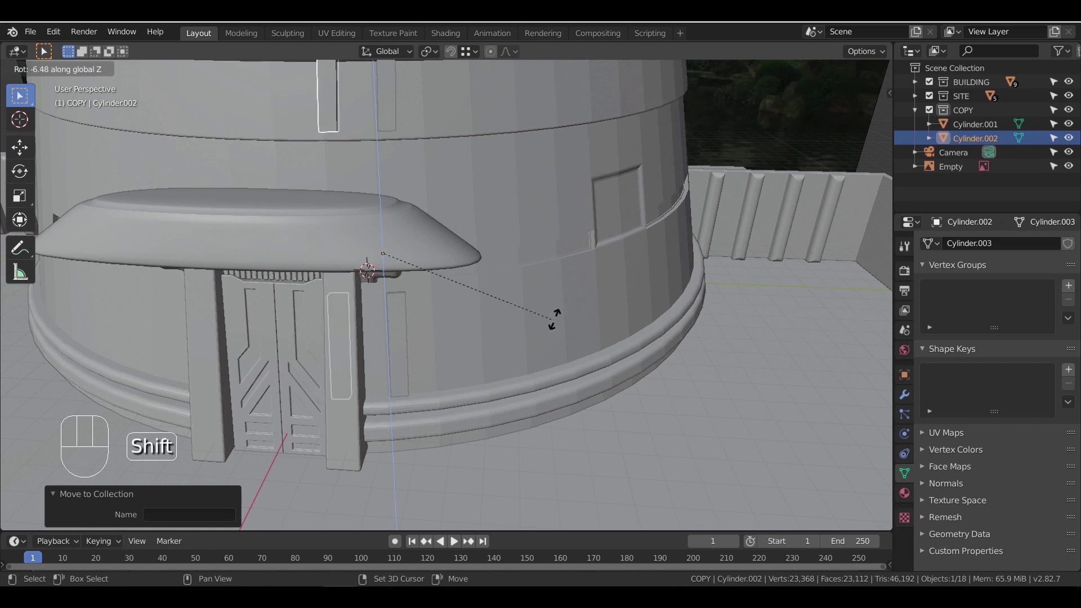
right_click(116, 311)
scroll(511, 342, down, 1)
key(x)
click(446, 346)
middle_drag(443, 347, 406, 356)
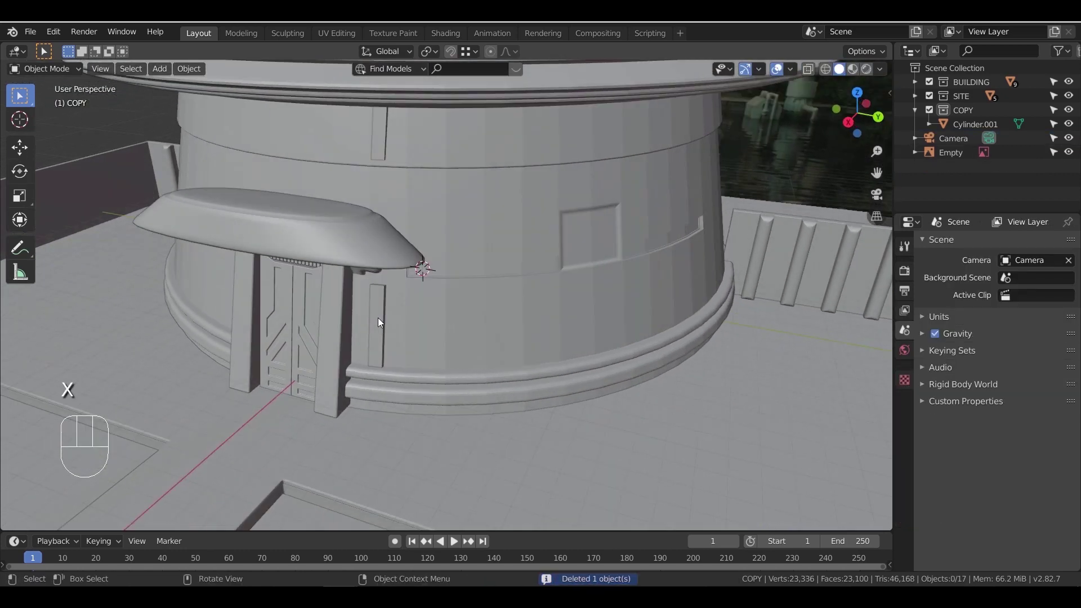
Duplicate the slat pair and rotate the copy about 2.29° around the global Z axis, leaving a narrow gap between them
click(377, 318)
key(KP_Decimal)
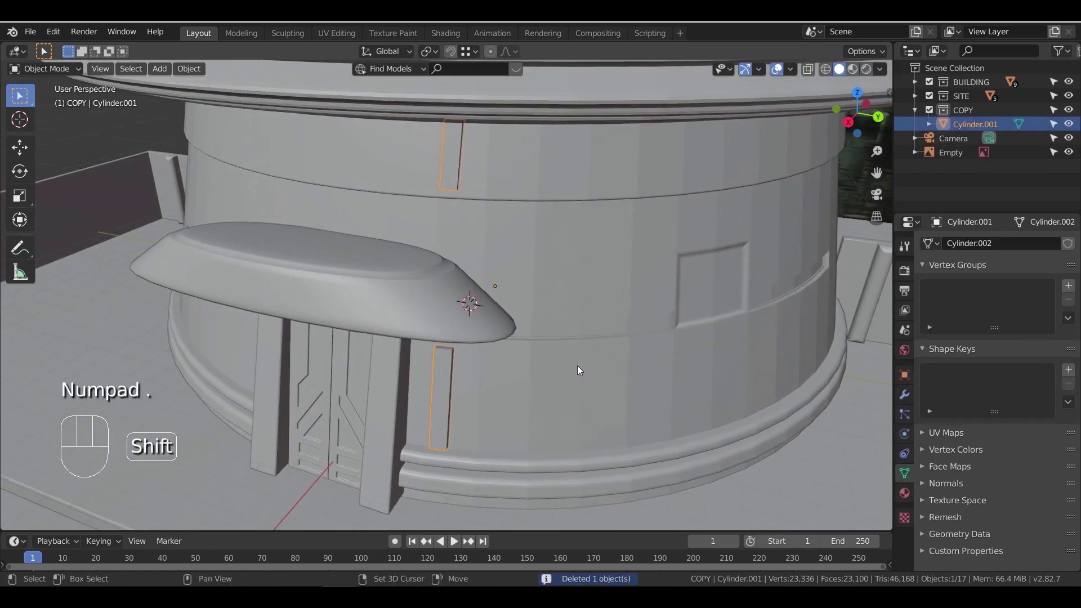
key(shift+d)
key(r)
key(z)
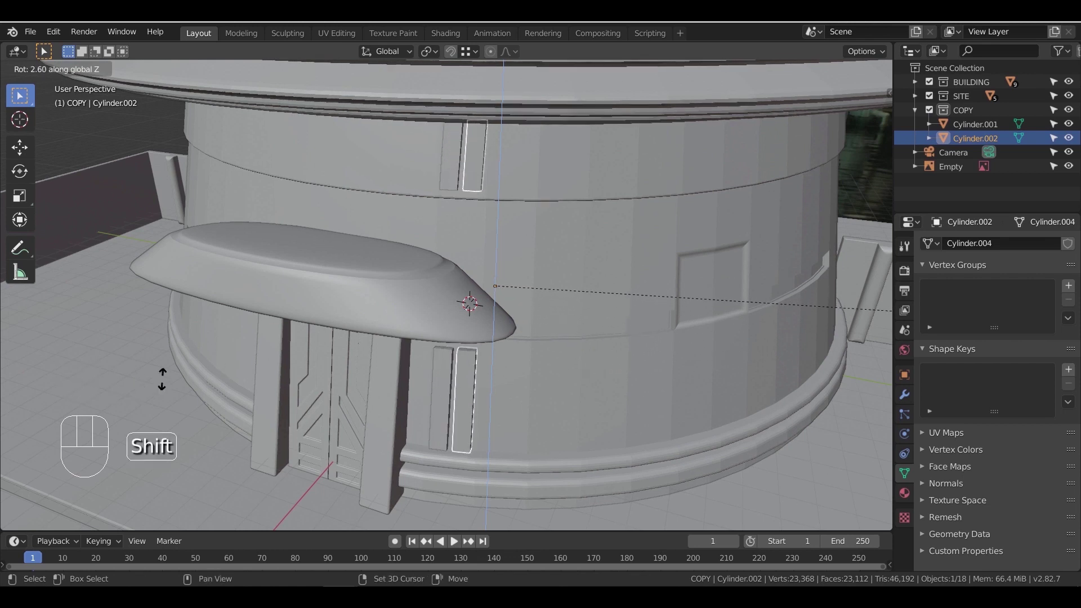
shift+click(126, 408)
middle_drag(609, 271, 575, 322)
scroll(576, 320, down, 2)
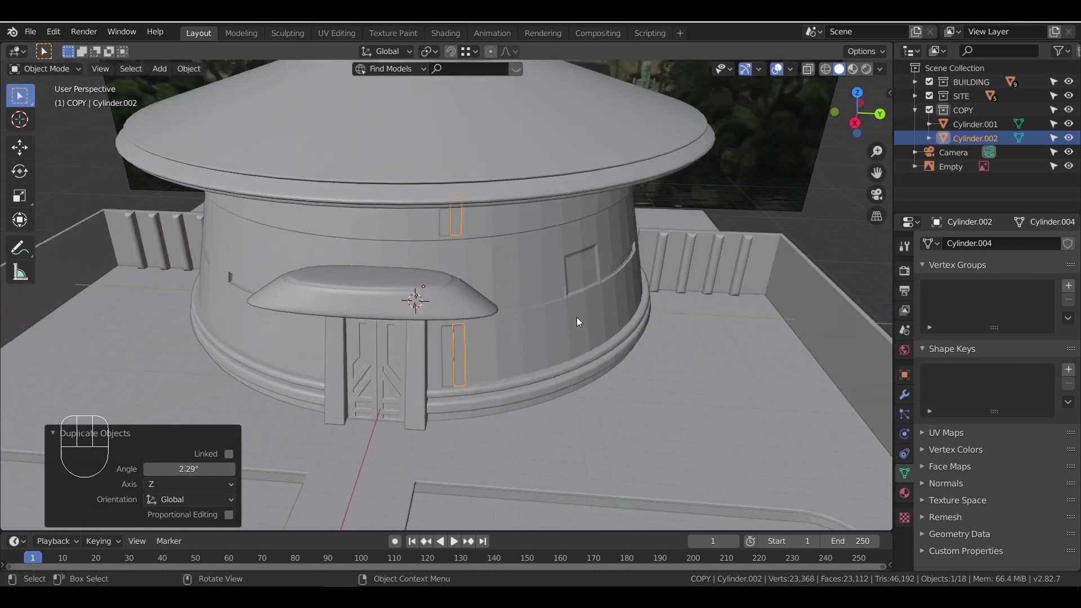
Repeat the rotated duplication until the upper and lower slats run all the way around the building
key(shift+r)
key(shift+r)
key(shift+r)
key(shift+r)
key(shift+r)
key(shift+r)
key(shift+r)
key(shift+r)
key(shift+r)
key(shift+r)
key(shift+r)
key(shift+r)
key(shift+r)
key(shift+r)
key(shift+r)
key(shift+r)
key(shift+r)
key(shift+r)
key(shift+r)
key(shift+r)
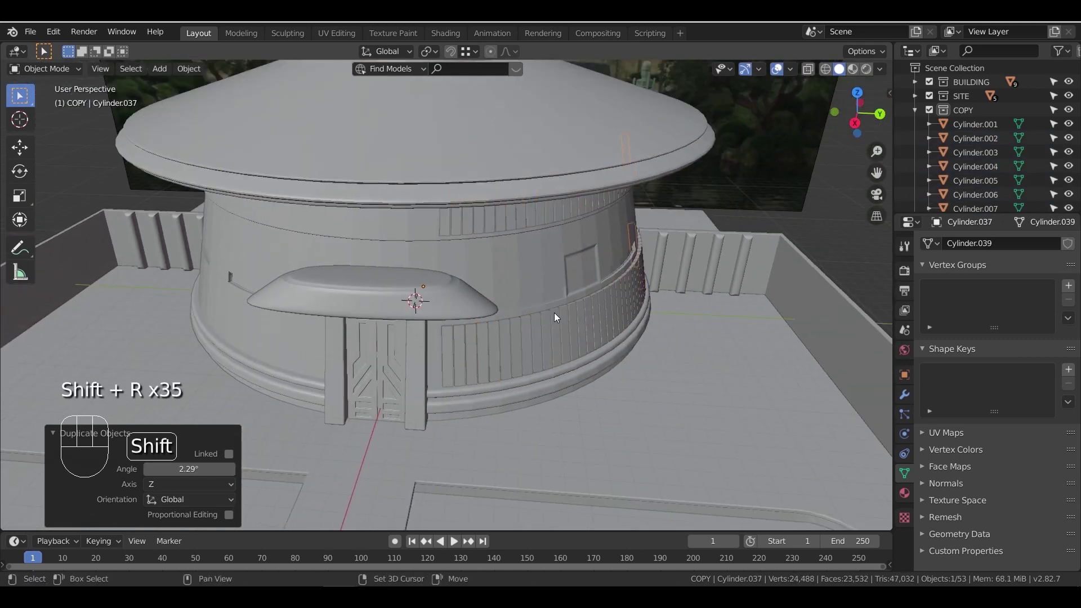
key(shift+r)
key(shift+r)
key(shift+r)
key(shift+r)
key(shift+r)
key(shift+r)
key(shift+r)
key(shift+r)
key(shift+r)
key(shift+r)
key(shift+r)
key(shift+r)
key(shift+r)
key(shift+r)
key(shift+r)
key(shift+r)
key(shift+r)
key(shift+r)
key(shift+r)
key(shift+r)
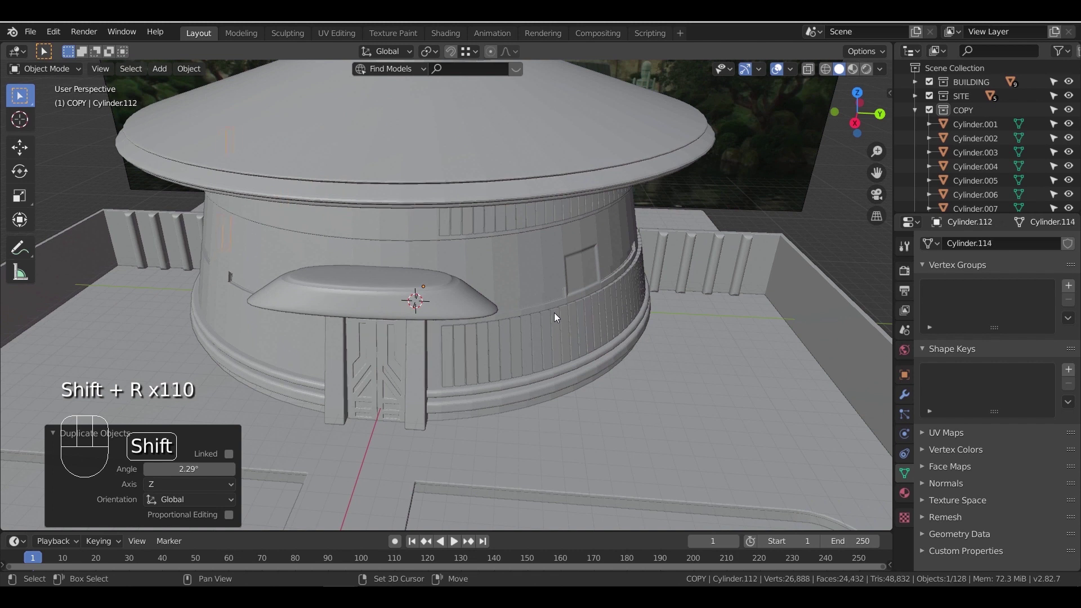
key(shift+r)
key(shift+r)
key(shift+r)
key(shift+r)
key(shift+r)
key(shift+r)
key(shift+r)
key(shift+r)
key(shift+r)
key(shift+r)
key(shift+r)
key(shift+r)
key(shift+r)
key(shift+r)
key(shift+r)
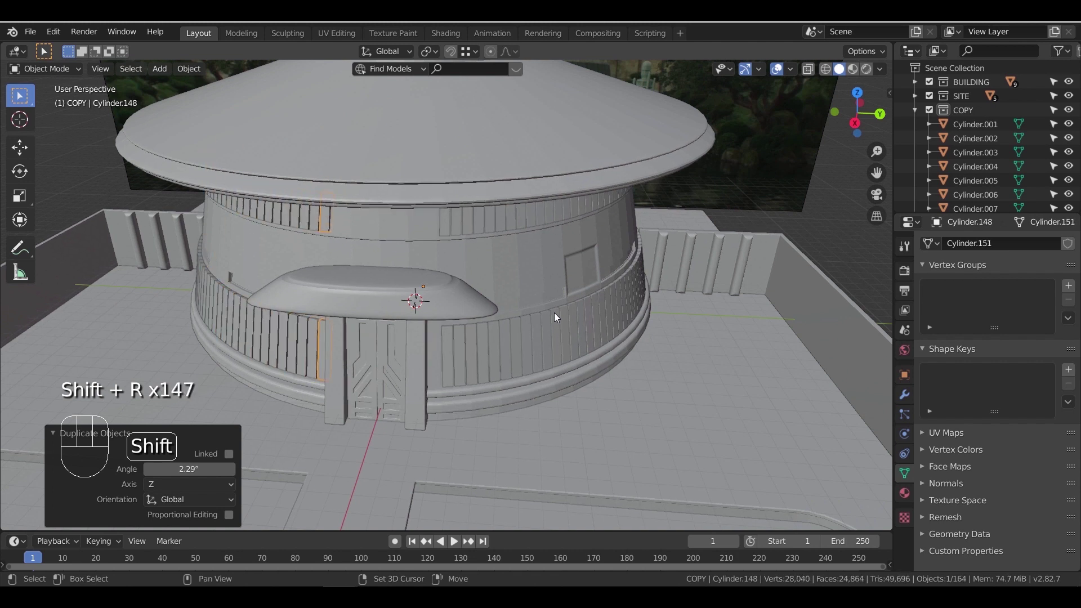
key(shift+r)
key(shift+r)
key(shift+r)
key(shift+r)
key(shift+r)
key(shift+r)
key(shift+r)
key(shift+r)
key(shift+r)
key(shift+r)
key(shift+r)
key(shift+r)
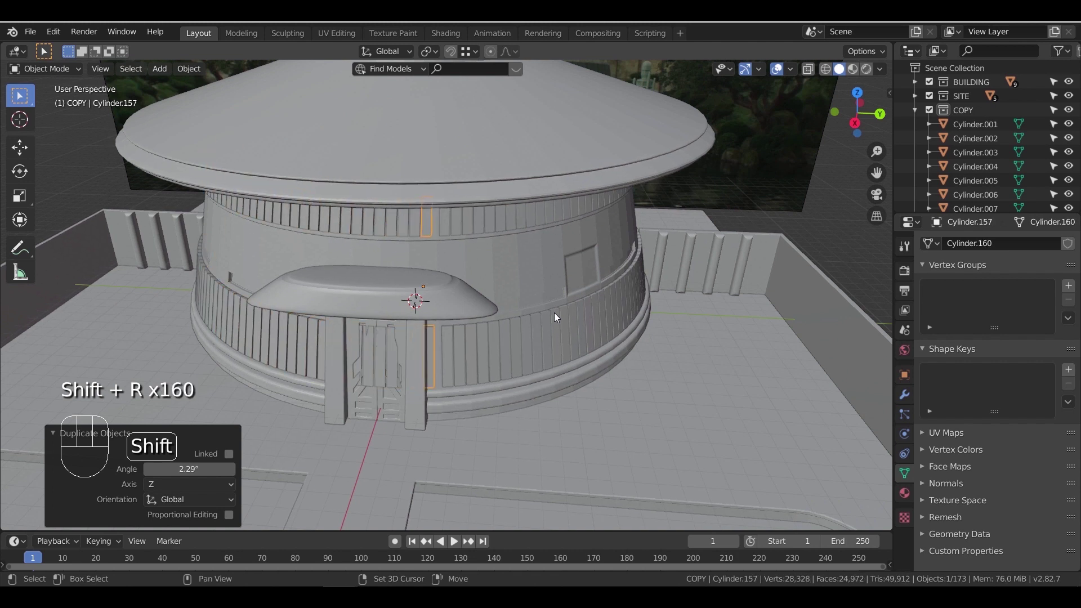
middle_drag(532, 315, 494, 327)
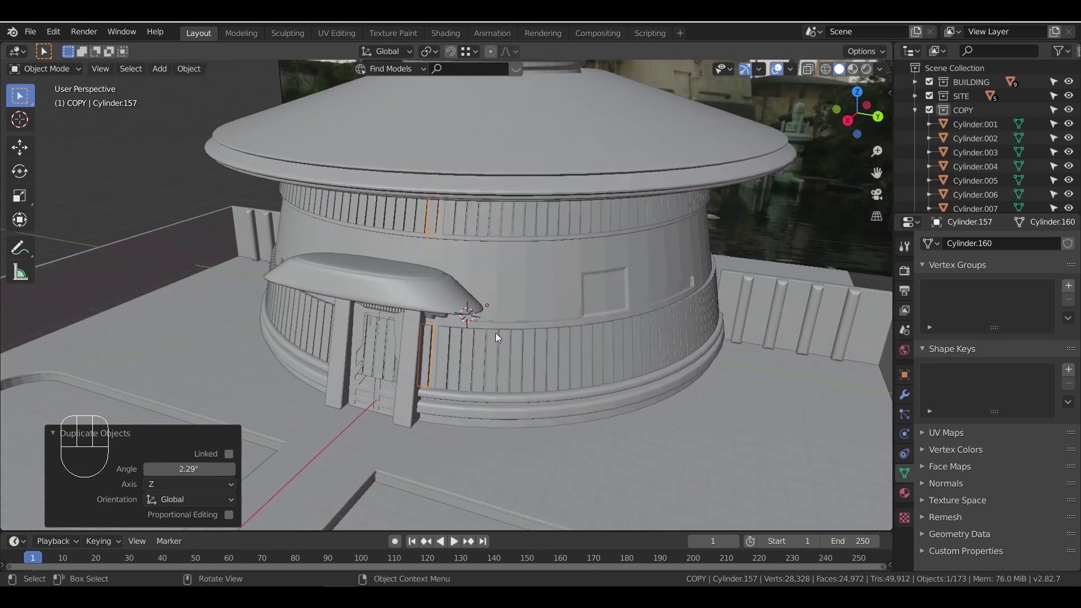
scroll(500, 321, up, 1)
key(Tab)
key(Tab)
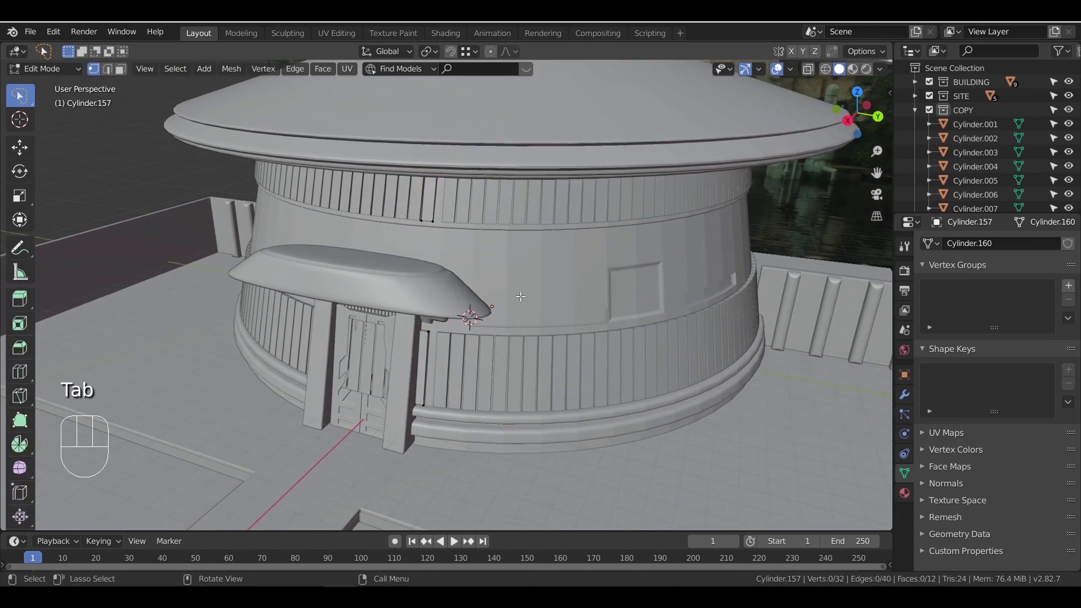
key(r)
right_click(519, 303)
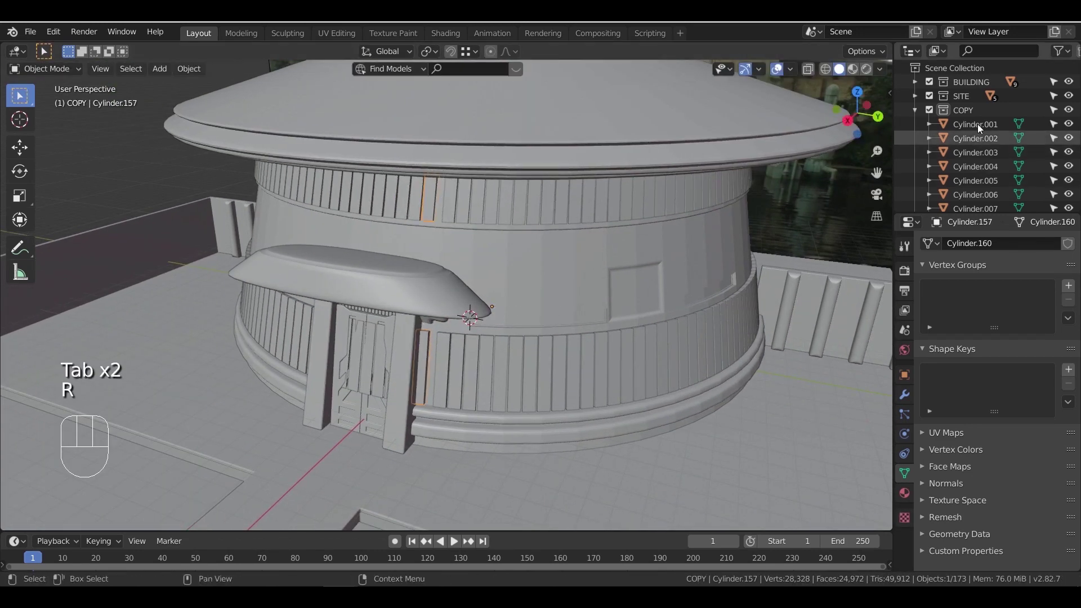
Join all slats in the COPY collection into one object and rotate it 180° around the global Z axis
right_click(963, 112)
click(943, 222)
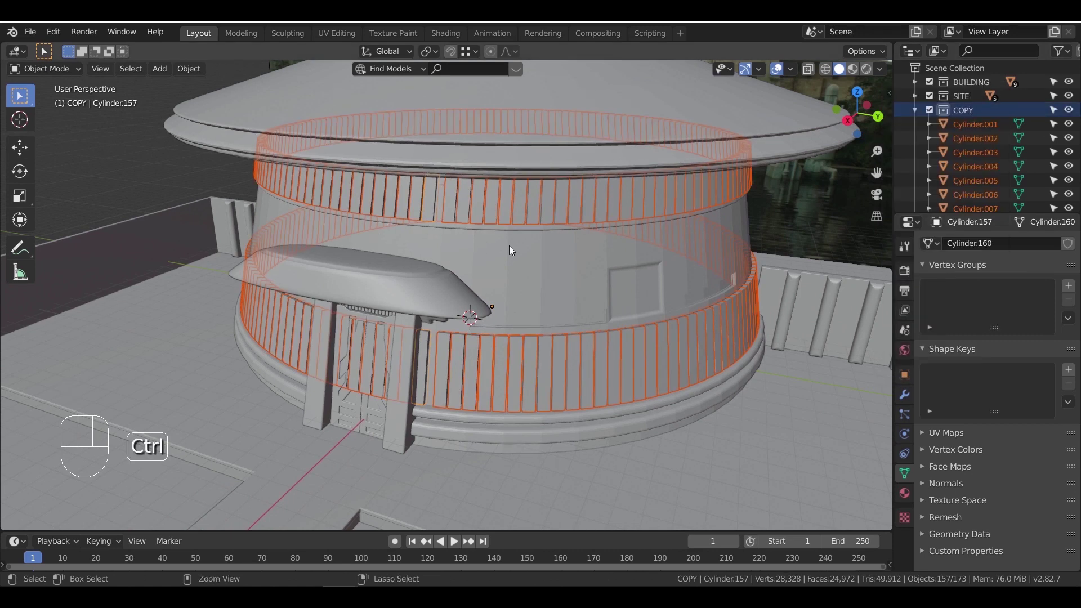
key(ctrl+j)
text(rz180)
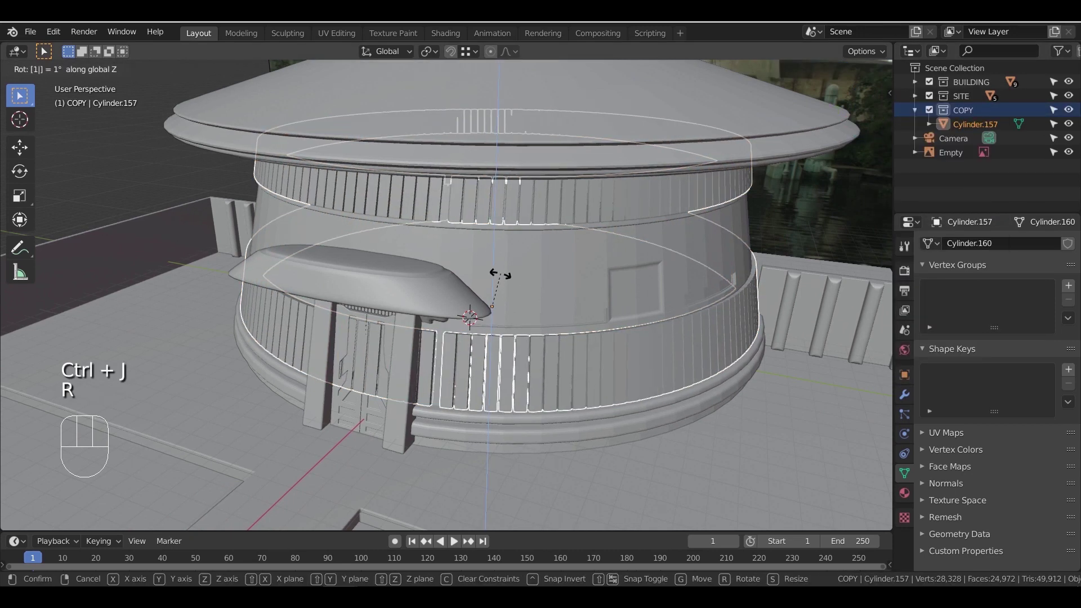
key(Return)
Edit the joined slats in wireframe and select marker vertices on the lower slats at both sides of the doorway
middle_drag(486, 344, 609, 300)
key(Tab)
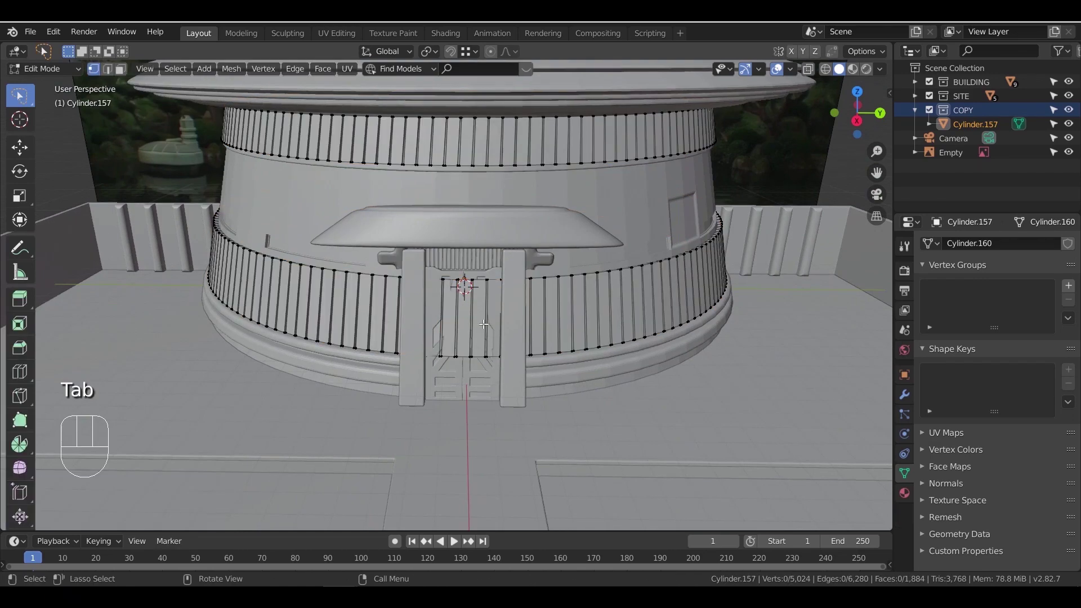
scroll(484, 322, up, 1)
scroll(487, 314, up, 3)
key(KP_7)
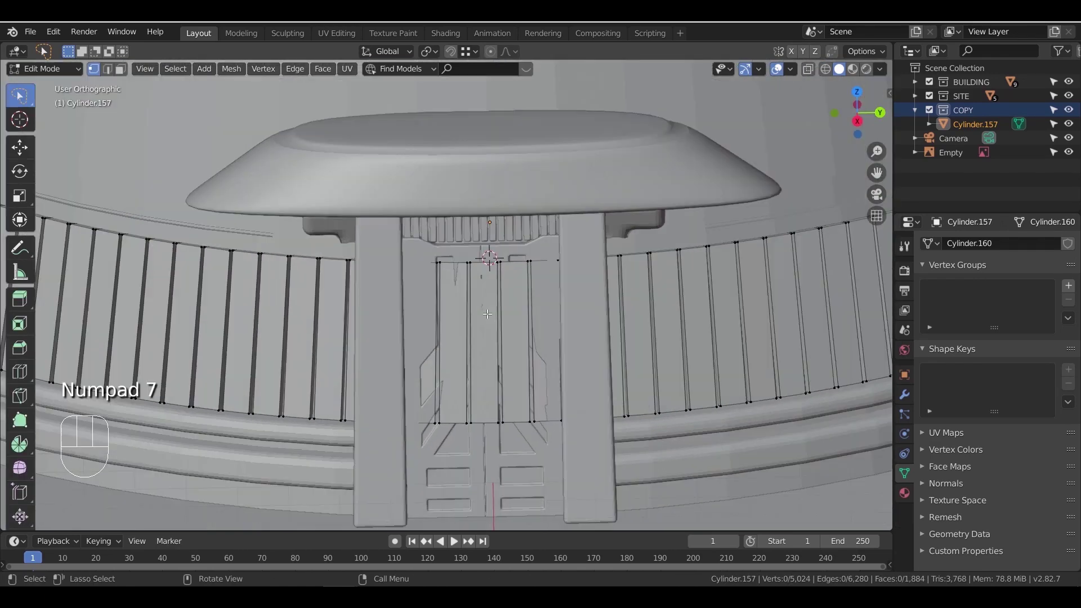
key(z)
shift+middle_drag(545, 262, 543, 364)
scroll(512, 297, up, 2)
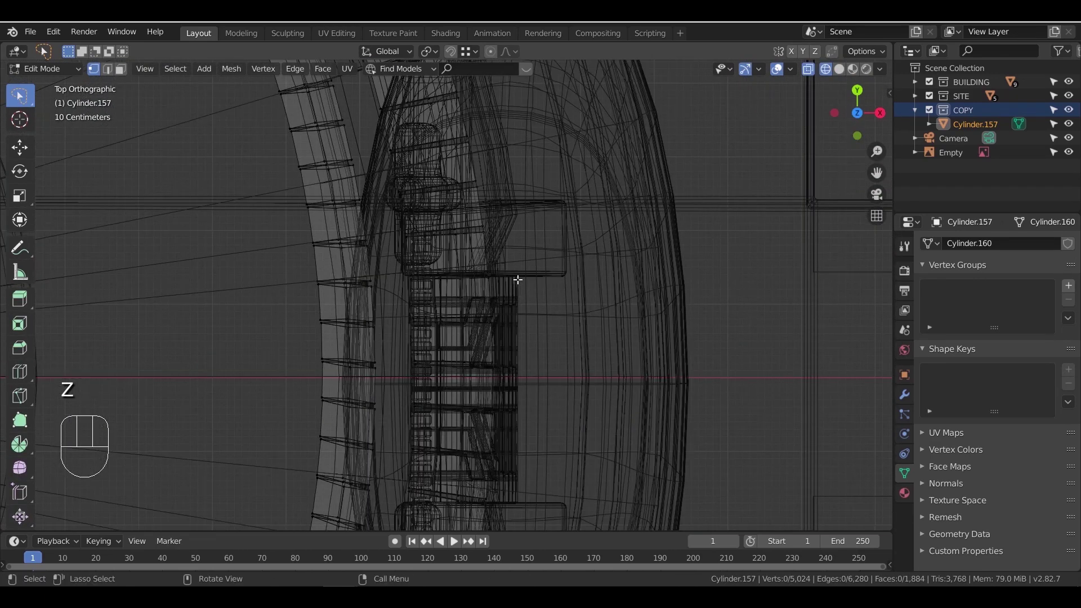
scroll(516, 278, down, 2)
middle_drag(479, 259, 468, 248)
middle_drag(379, 156, 378, 148)
scroll(521, 351, up, 3)
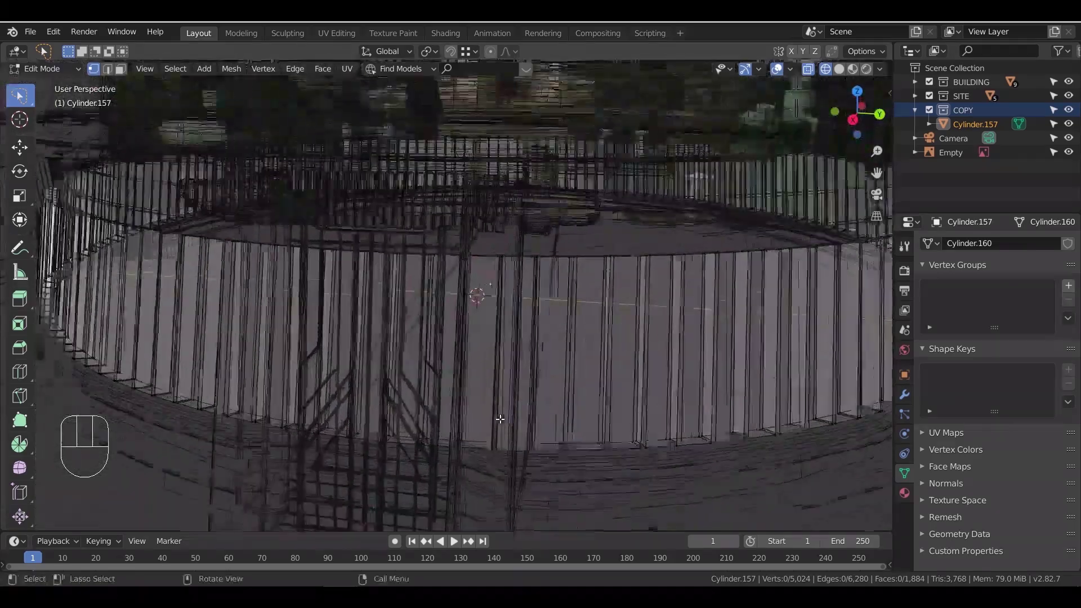
scroll(557, 236, up, 4)
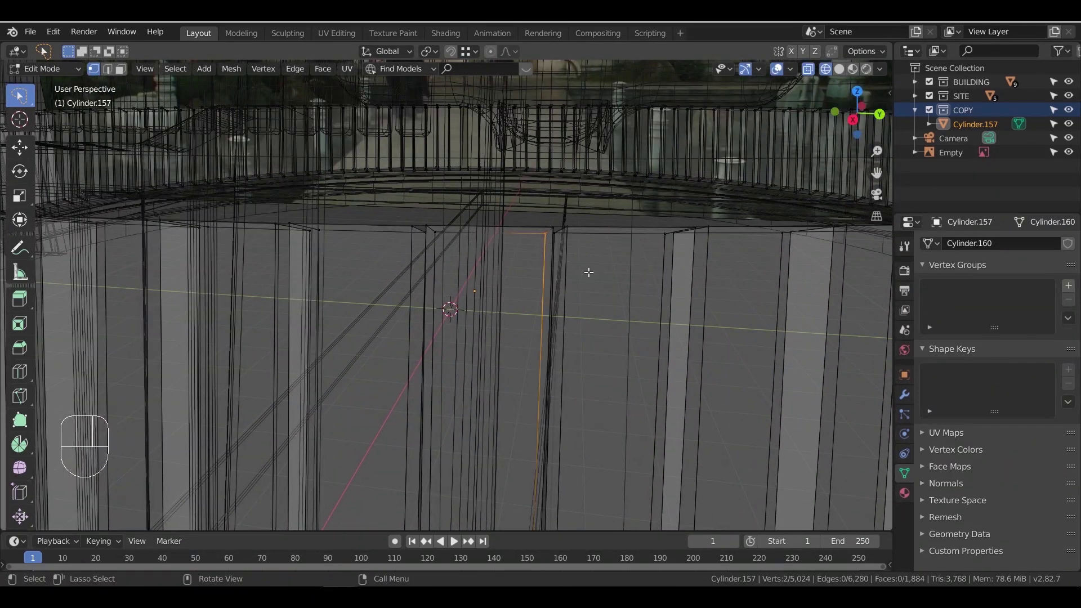
middle_drag(589, 272, 608, 289)
scroll(608, 289, down, 5)
scroll(453, 294, up, 3)
scroll(453, 294, up, 4)
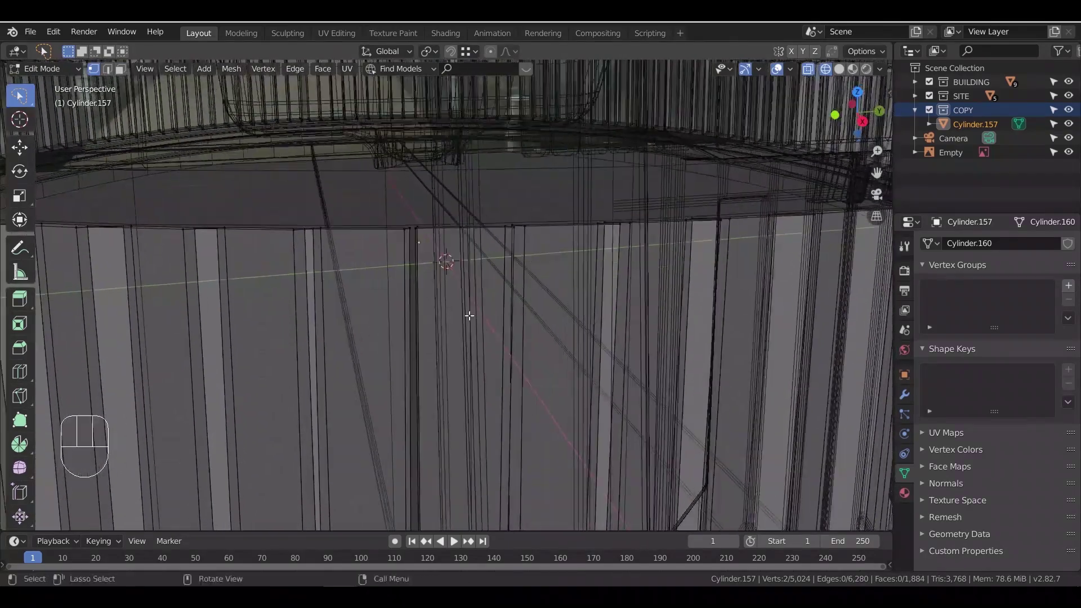
shift+drag(407, 206, 399, 198)
key(KP_7)
scroll(490, 279, down, 6)
scroll(541, 276, up, 6)
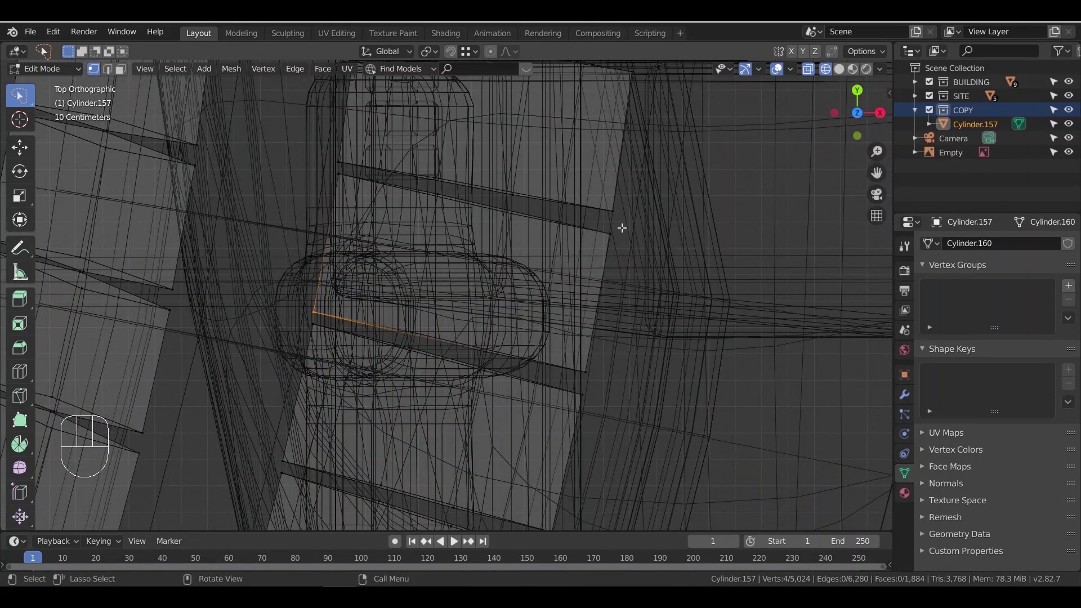
Add the remaining vertices of the slats crossing the entrance to the selection and delete all selected vertices
mouse_move(598, 227)
shift+mouse_down()
mouse_move(339, 169)
mouse_move(407, 340)
mouse_move(591, 374)
shift+mouse_up()
shift+middle_drag(555, 231, 549, 345)
shift+drag(547, 329, 454, 362)
scroll(462, 337, down, 4)
shift+middle_drag(476, 96, 488, 523)
scroll(489, 281, up, 3)
mouse_move(582, 179)
shift+mouse_down()
mouse_move(487, 184)
mouse_move(629, 329)
shift+mouse_up()
scroll(619, 349, down, 7)
shift+middle_drag(601, 386, 585, 228)
mouse_move(481, 128)
shift+mouse_down()
mouse_move(467, 130)
mouse_move(485, 415)
shift+mouse_up()
shift+drag(426, 130, 407, 144)
shift+drag(417, 411, 413, 406)
key(x)
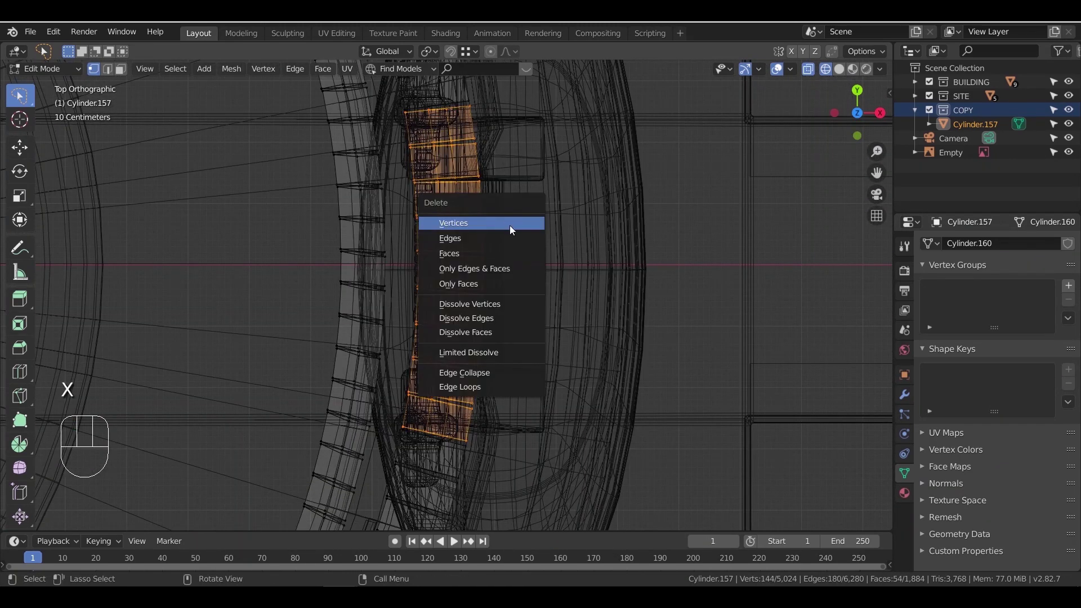
click(509, 225)
Switch back to solid shading, leave mesh editing and save the file
middle_drag(499, 253, 474, 219)
key(z)
click(592, 235)
mouse_move(593, 439)
middle_down()
mouse_move(591, 378)
mouse_move(646, 271)
mouse_move(564, 316)
middle_up()
key(Tab)
scroll(573, 283, down, 4)
key(ctrl+s)
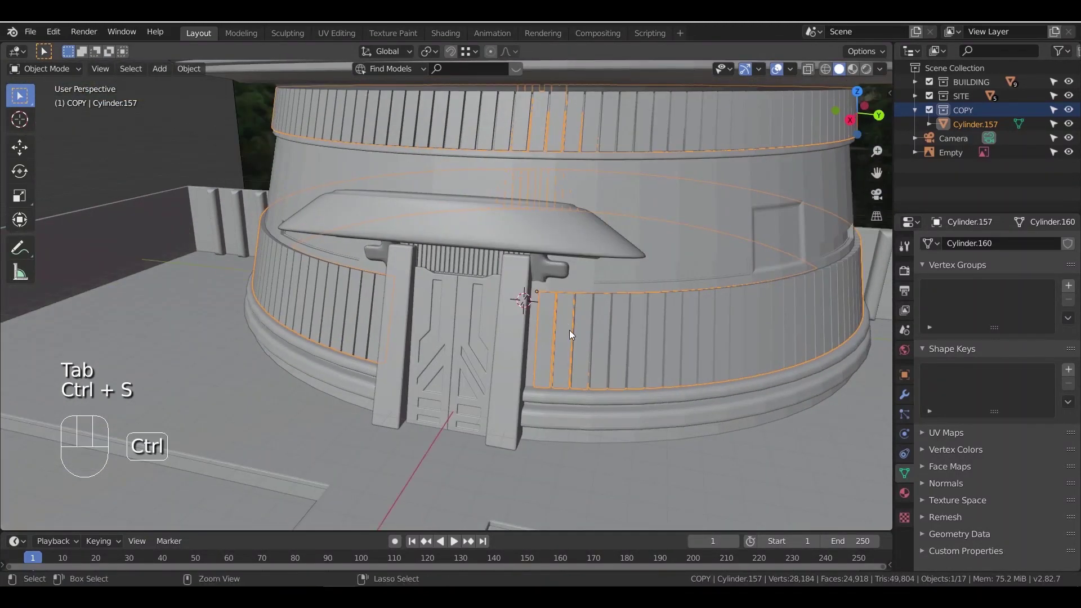
Move the joined slats object from the COPY collection into the BUILDING collection
scroll(505, 347, down, 2)
mouse_move(528, 358)
middle_down()
mouse_move(592, 380)
mouse_move(521, 382)
mouse_move(545, 380)
mouse_move(512, 367)
middle_up()
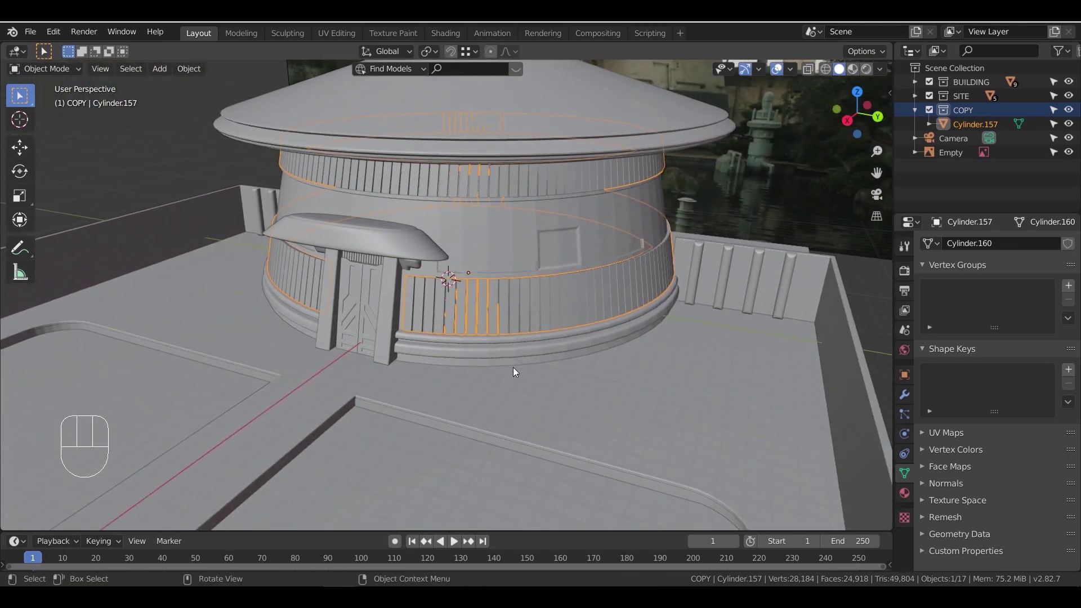
middle_drag(610, 386, 573, 391)
scroll(588, 379, down, 5)
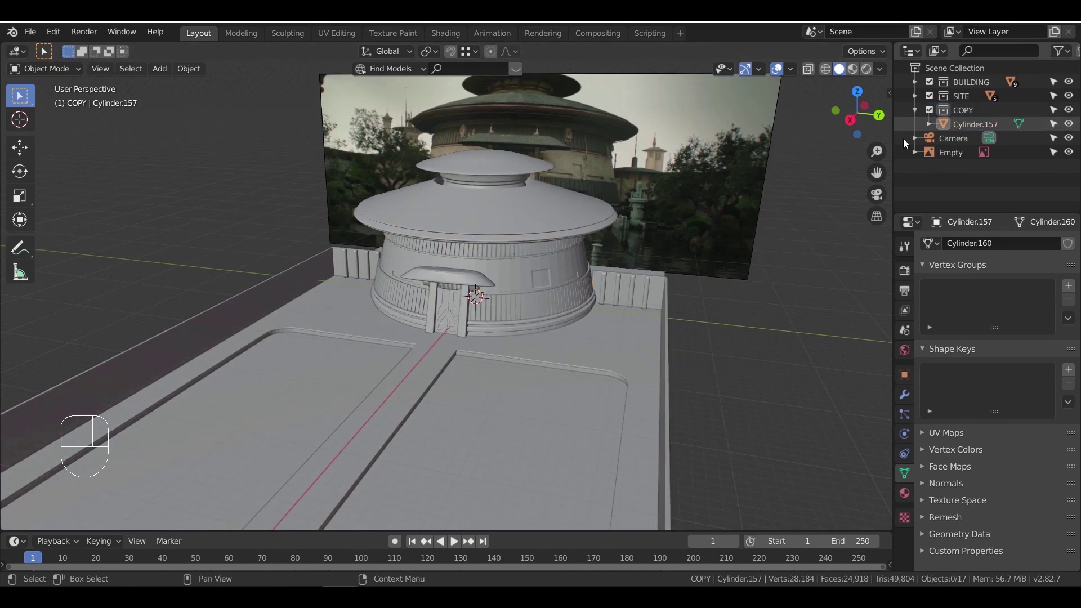
click(550, 295)
right_click(550, 295)
click(549, 295)
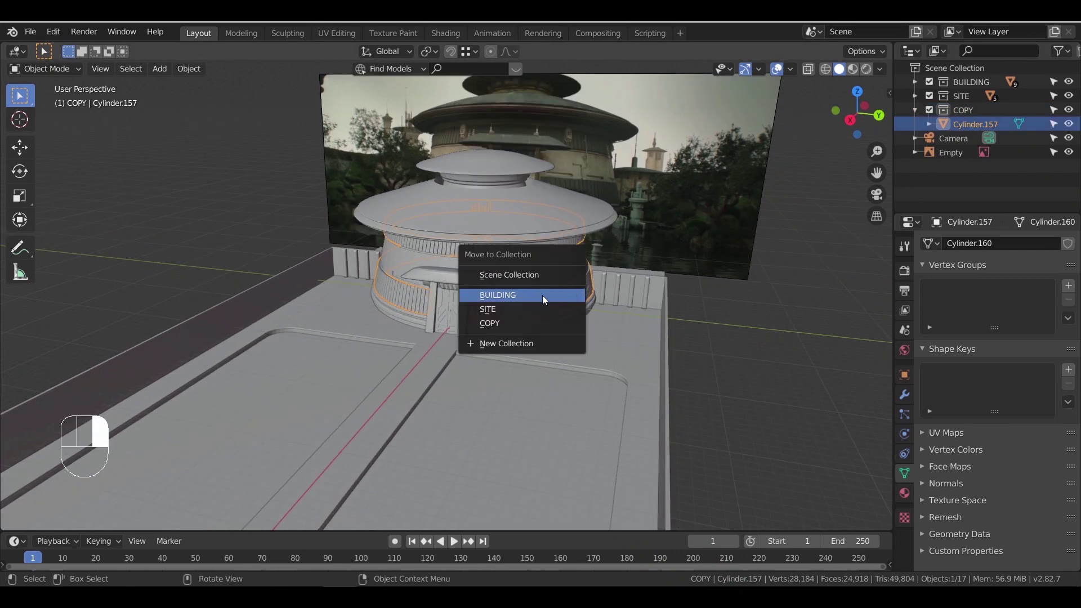
click(542, 294)
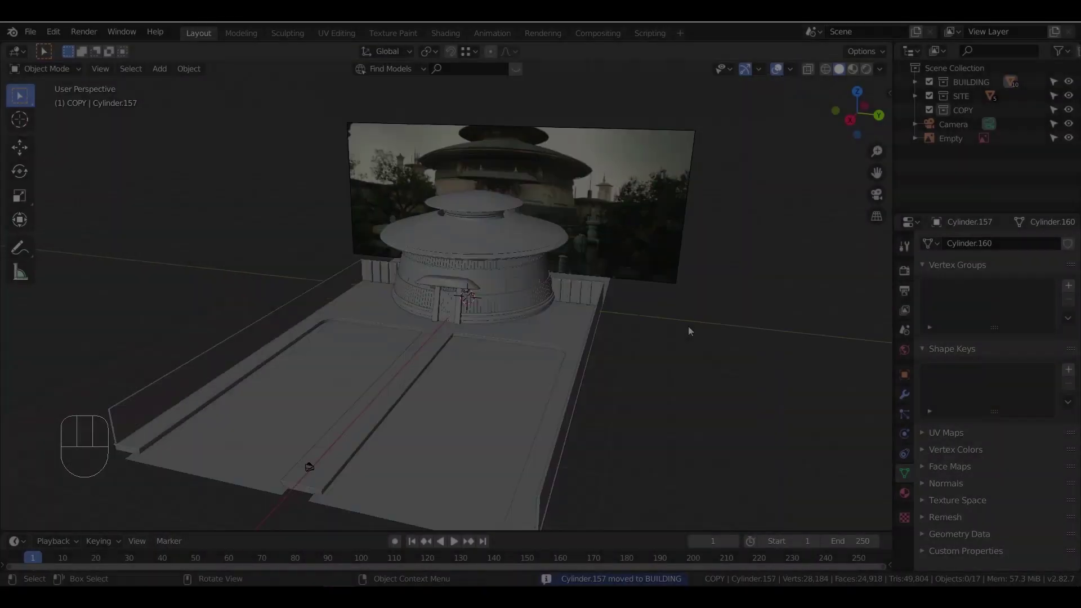
Move the reference image 63.5 m along the Y axis, clear of the building
shift+middle_drag(688, 325, 494, 353)
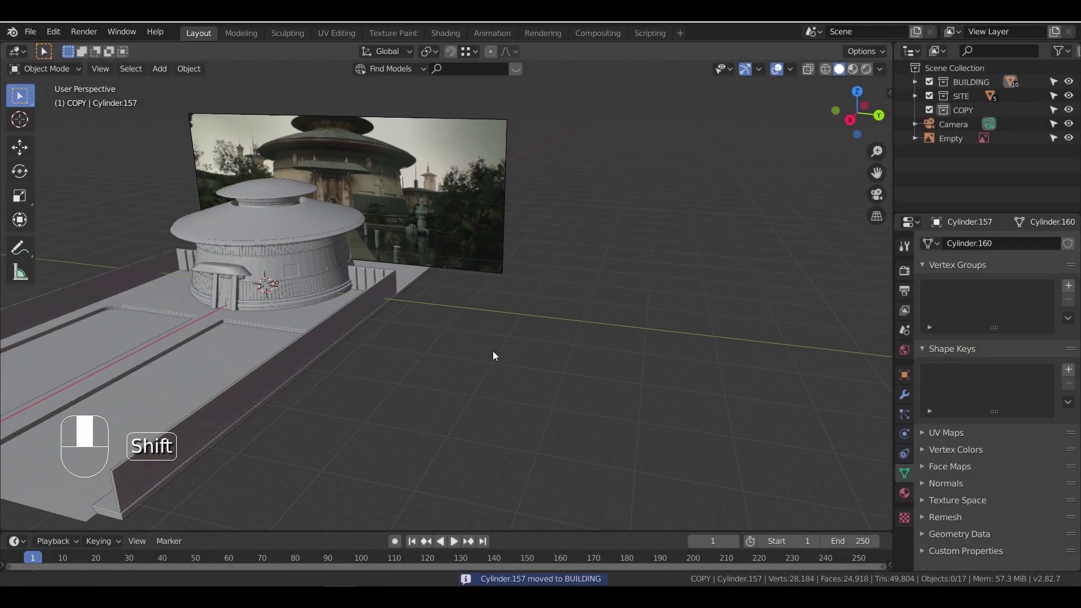
key(g)
key(y)
click(750, 386)
shift+middle_drag(663, 350, 450, 401)
scroll(467, 383, up, 3)
scroll(521, 317, up, 3)
shift+middle_drag(582, 439, 799, 446)
scroll(552, 374, down, 3)
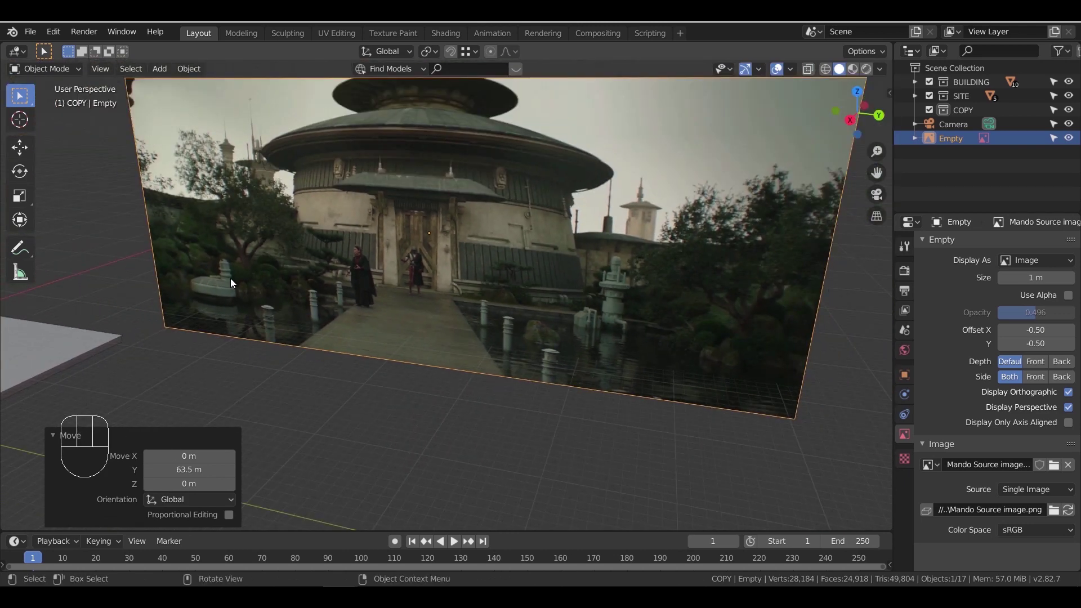
Add a default 2 m cube and a 32-vertex cylinder with 1 m radius and 2 m depth
scroll(499, 313, down, 3)
shift+middle_drag(439, 316, 636, 307)
shift+middle_drag(309, 372, 289, 316)
key(shift+a)
mouse_move(288, 316)
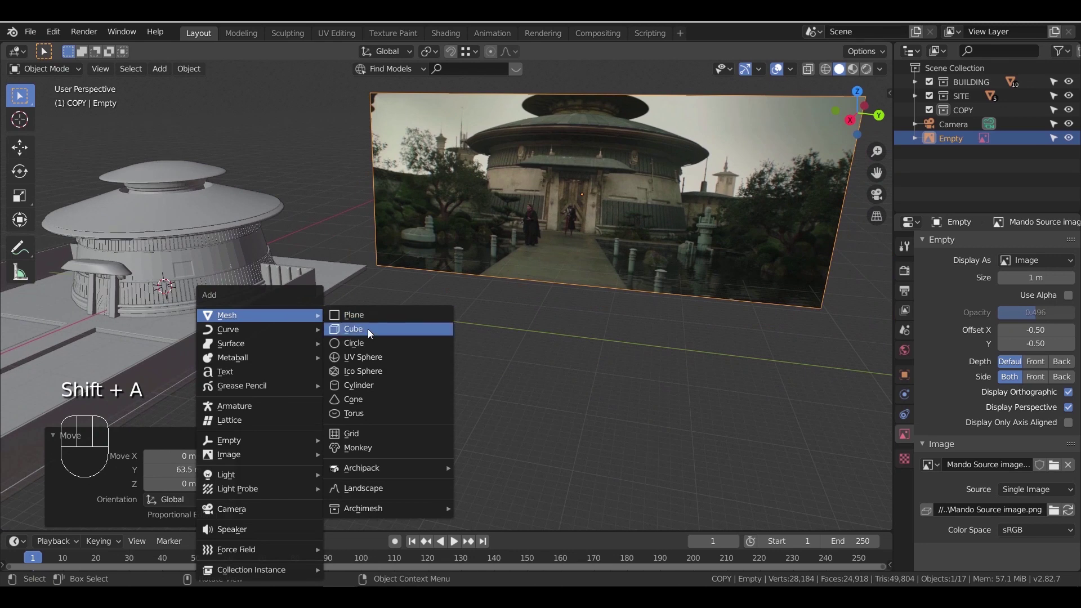
click(366, 328)
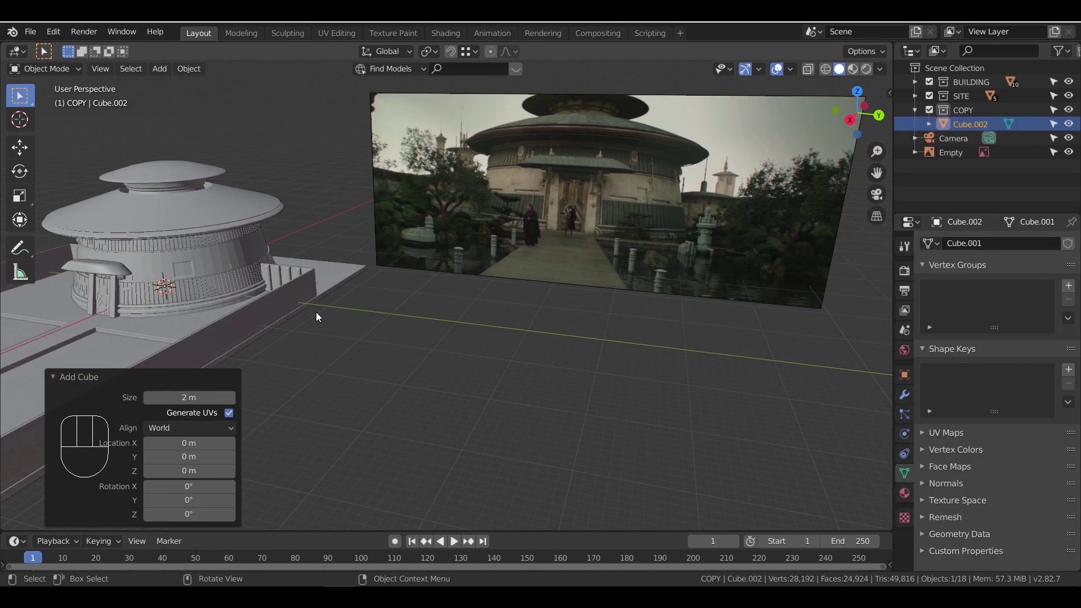
key(shift+a)
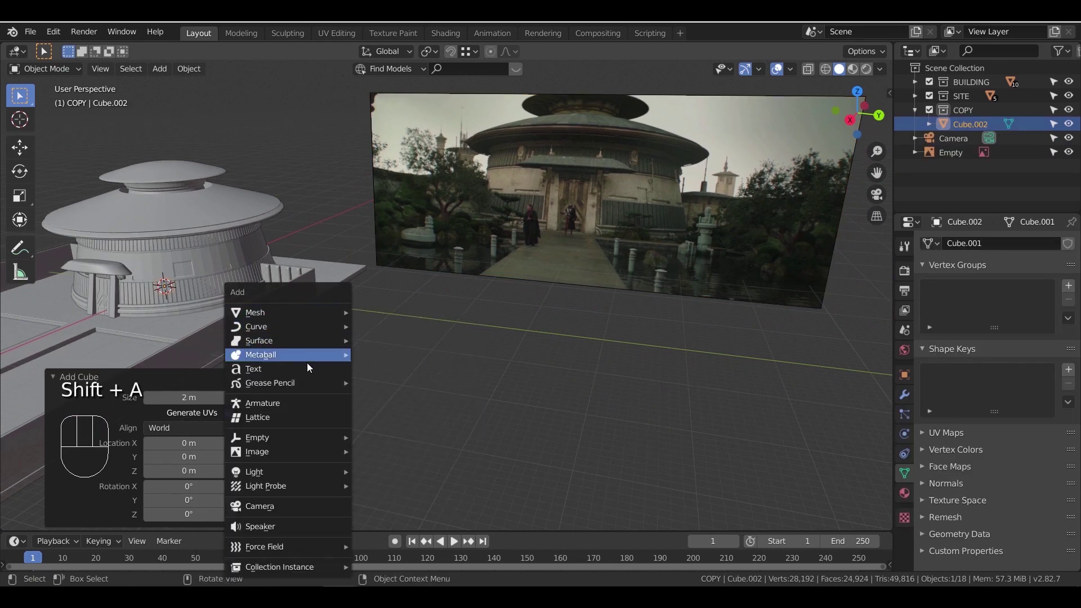
mouse_move(290, 312)
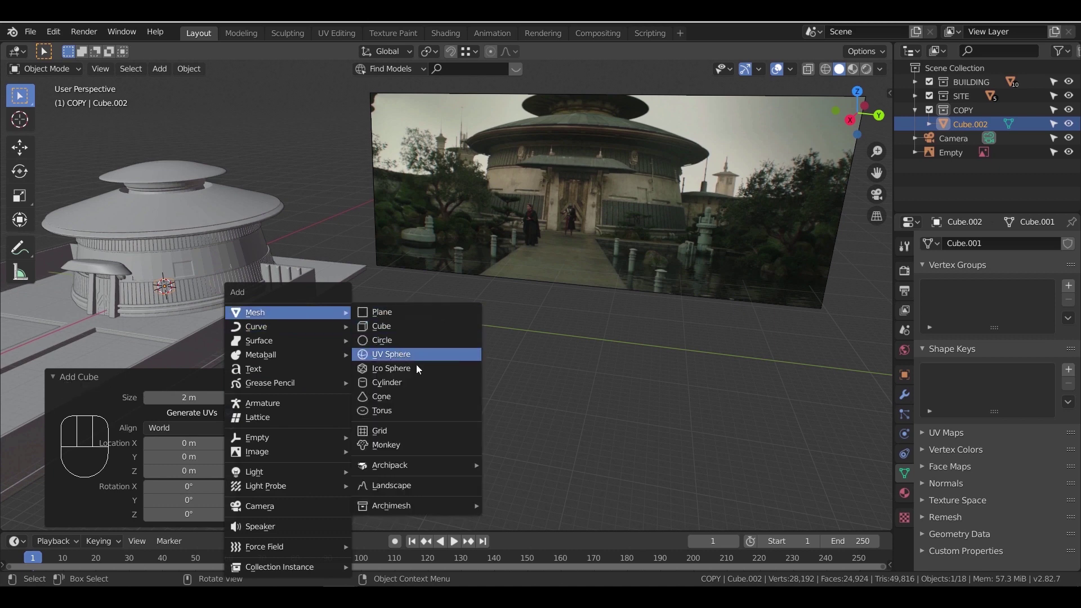
click(408, 380)
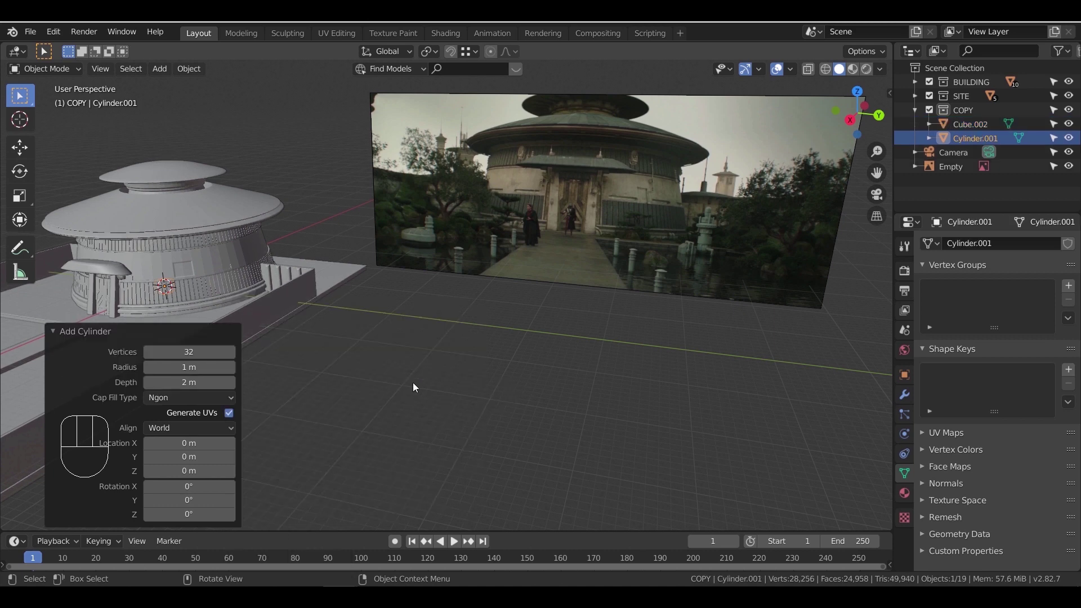
Move the new cube and cylinder together into the SITE collection
ctrl+click(974, 127)
right_click(973, 128)
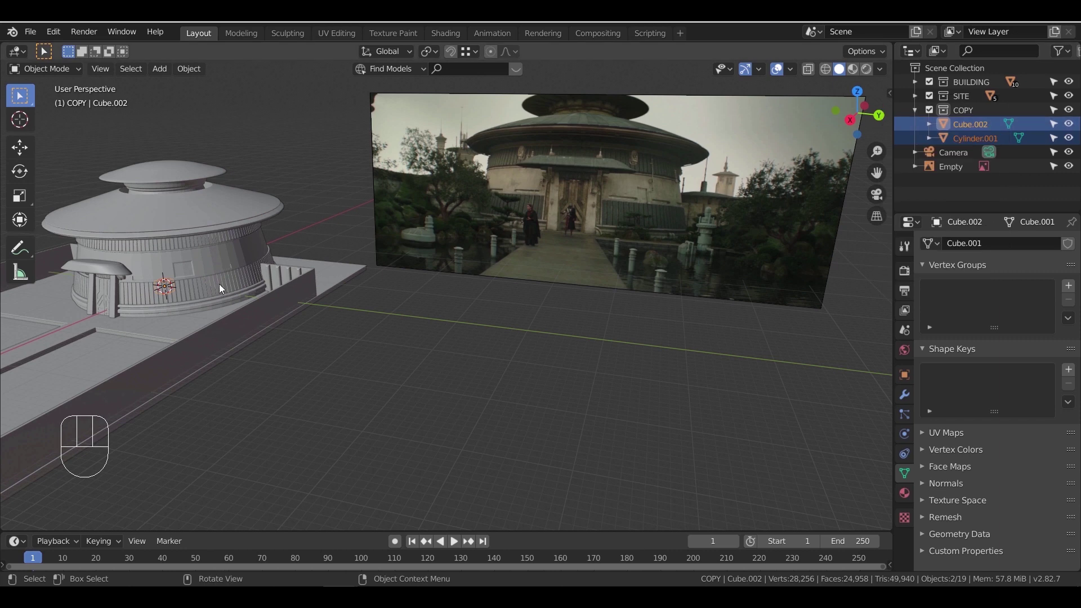
drag(971, 128, 964, 98)
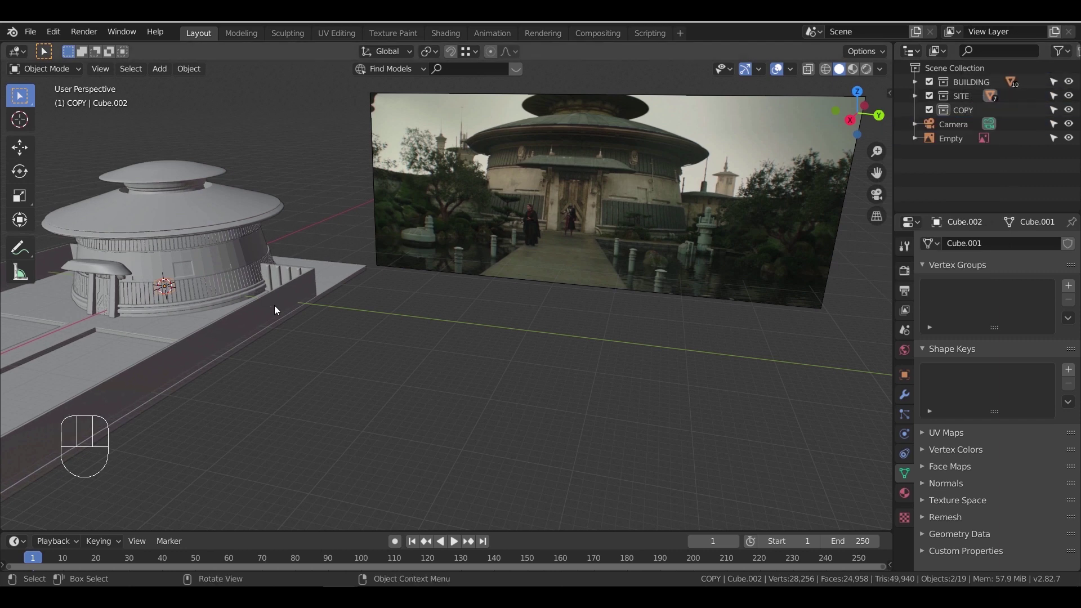
Move the cube and cylinder horizontally out of the building towards the reference image, keeping their height
key(g)
key(shift+z)
click(535, 309)
click(535, 309)
key(g)
key(y)
click(443, 293)
Move only the cylinder 39.6 m along the Y axis, away from the cube
click(404, 280)
key(g)
key(y)
click(680, 320)
shift+middle_drag(681, 321, 539, 329)
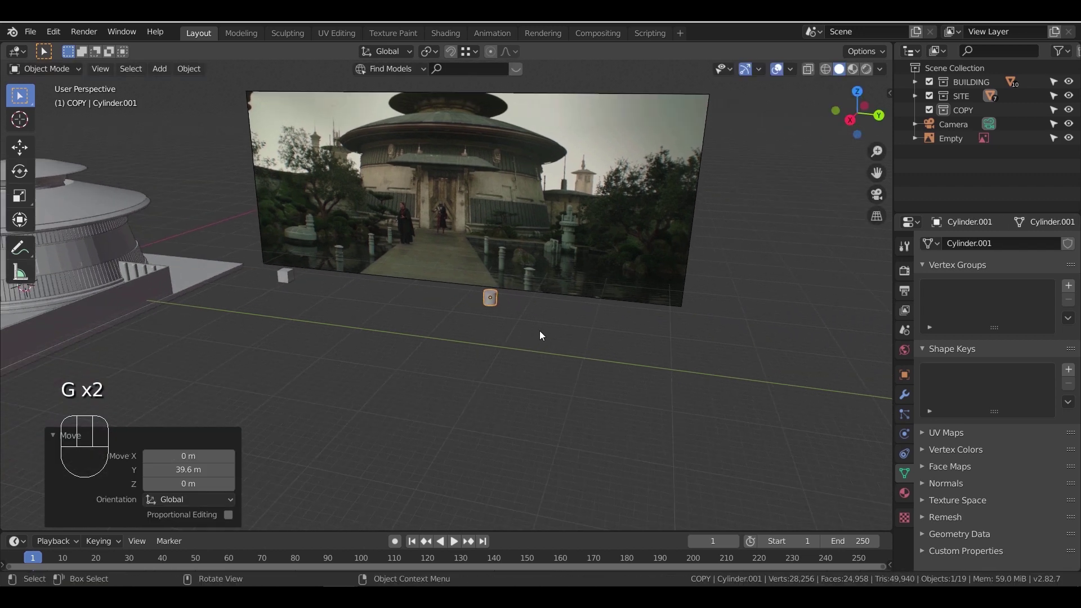
In the right orthographic view, move the cylinder -13 m along Y onto the walkway in the reference image
key(KP_3)
scroll(479, 336, up, 4)
key(g)
key(x)
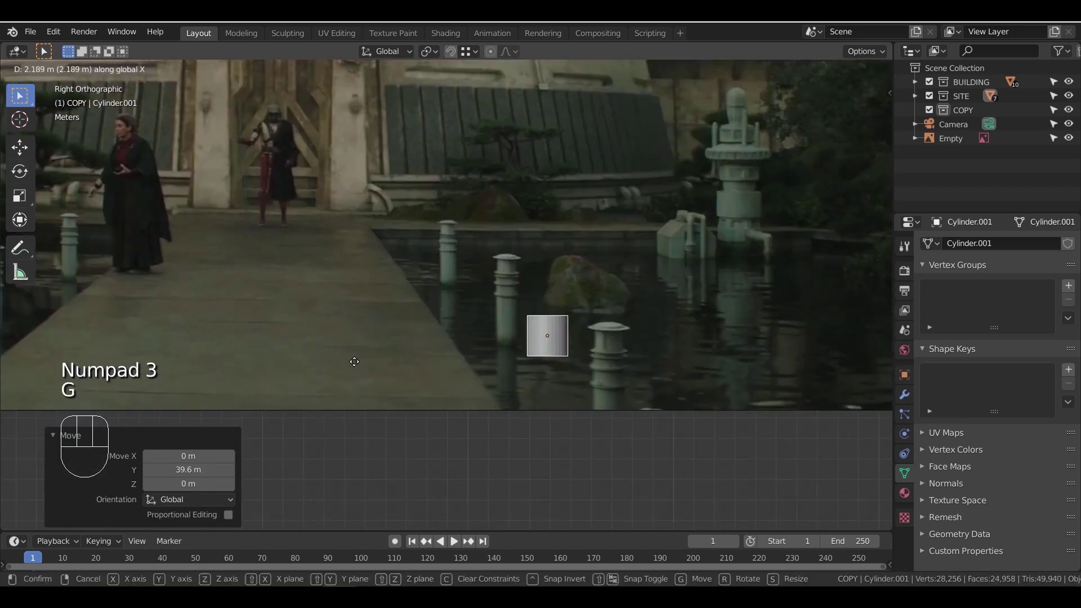
key(y)
click(234, 364)
scroll(414, 340, up, 3)
shift+middle_drag(322, 340, 545, 326)
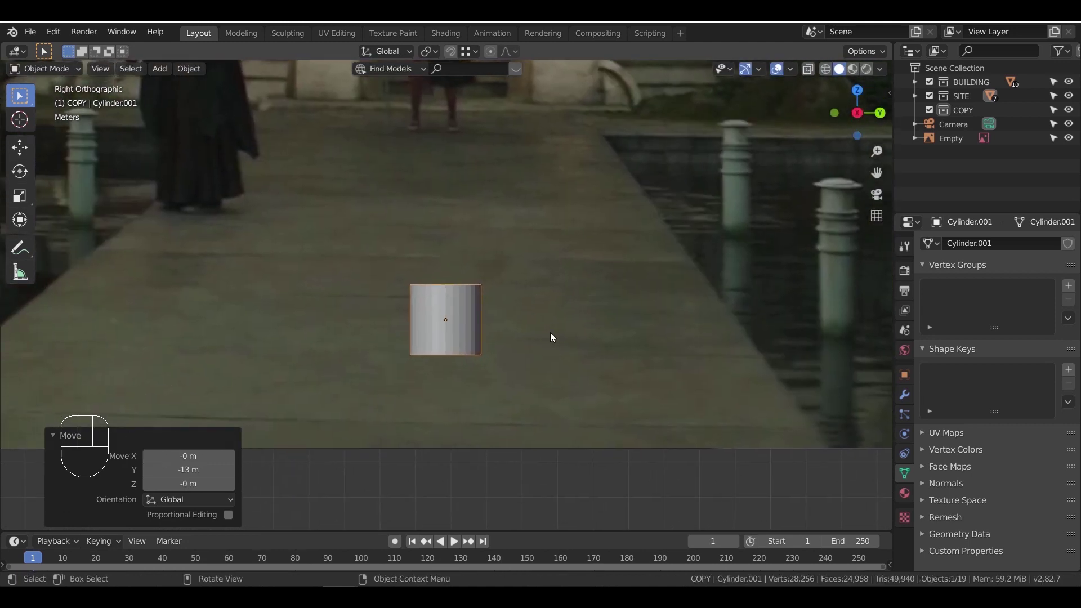
Scale the cylinder to 0.375 in X and Y and 1.181 in Z to get a slender post
key(s)
key(shift+z)
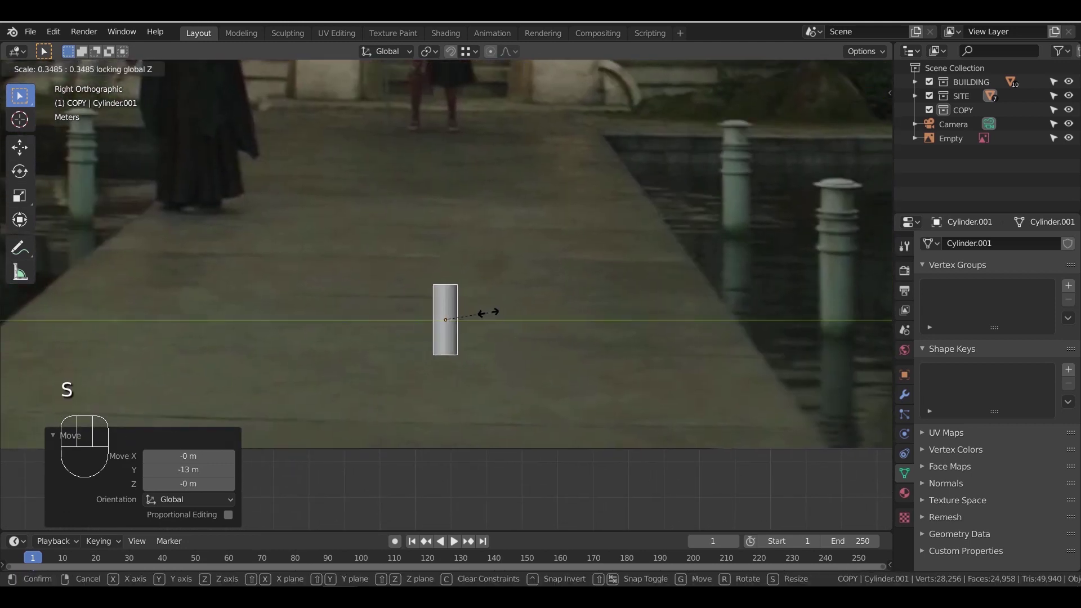
click(491, 313)
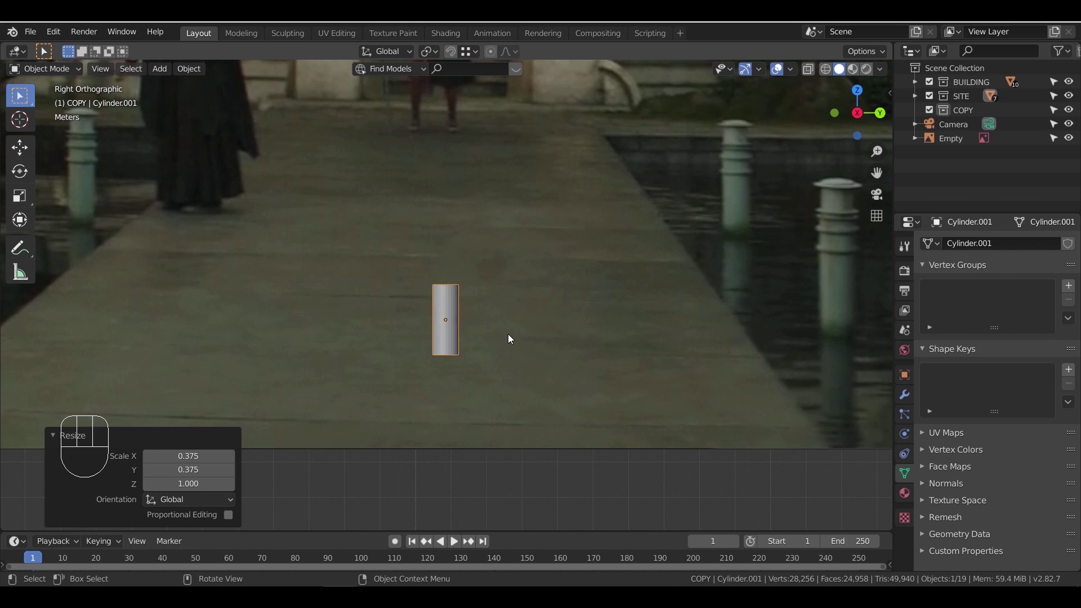
key(s)
key(z)
click(505, 335)
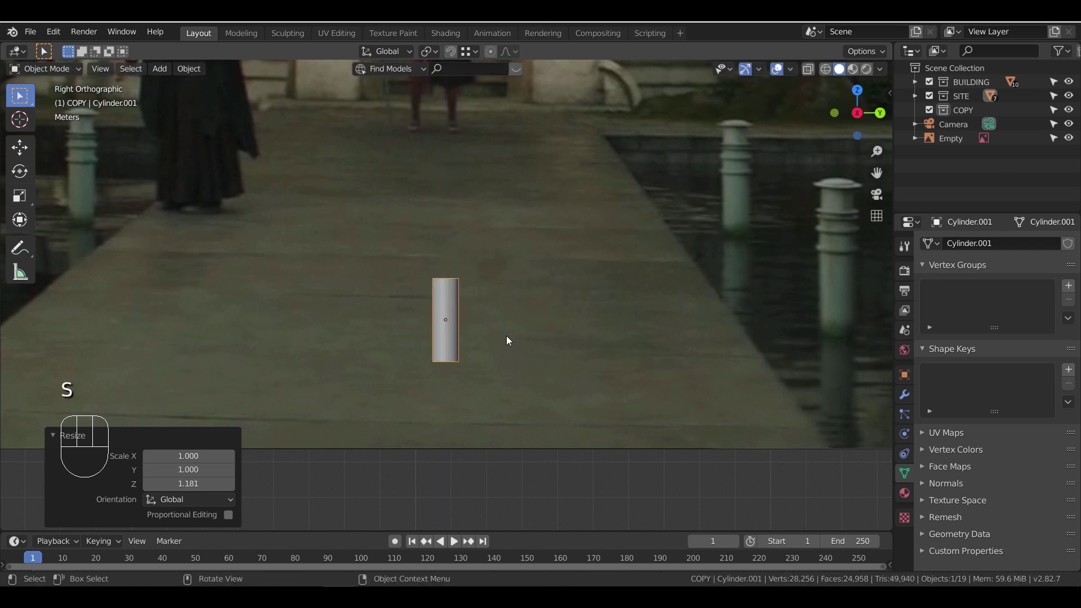
Edit the cylinder in wireframe with edge selection and select its top edges
key(Tab)
click(108, 69)
key(z)
click(520, 302)
mouse_move(20, 96)
mouse_down()
mouse_move(79, 115)
mouse_move(100, 147)
mouse_up()
drag(396, 251, 482, 302)
shift+middle_drag(518, 331, 439, 338)
scroll(481, 329, up, 2)
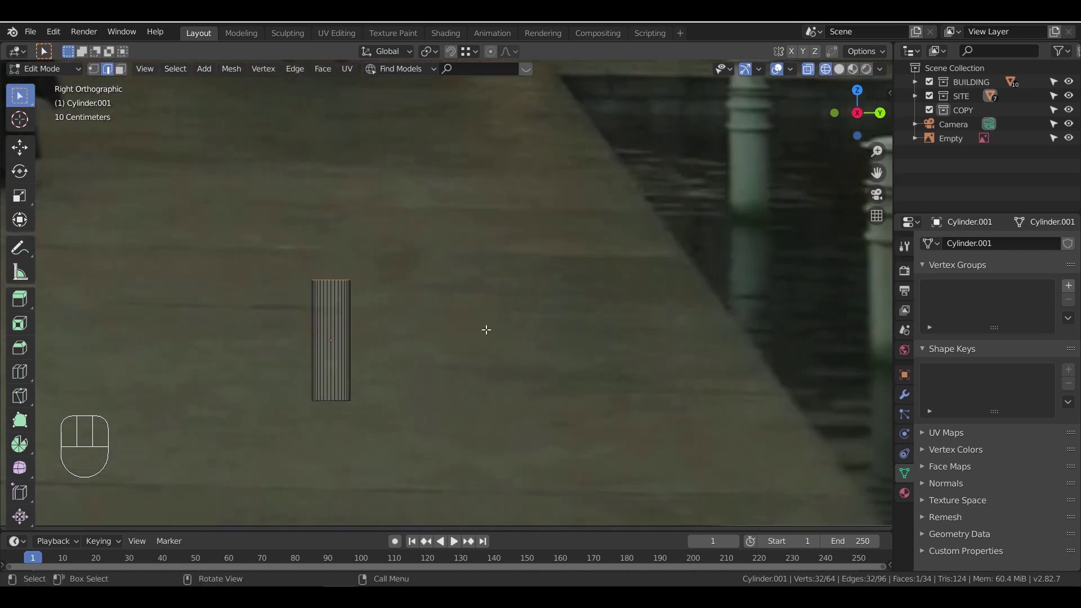
Move the cylinder's entire mesh 7.14 m along Y, next to the water posts in the reference image
scroll(486, 327, down, 1)
scroll(484, 324, down, 1)
key(a)
key(g)
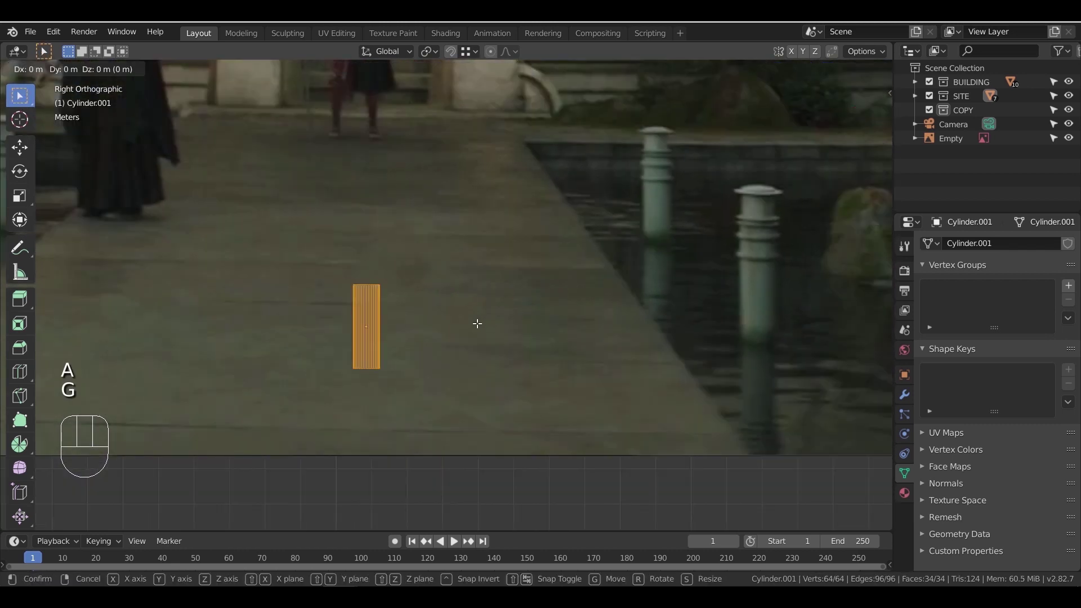
key(y)
click(742, 335)
shift+middle_drag(719, 333, 444, 285)
scroll(444, 284, up, 1)
key(KP_Decimal)
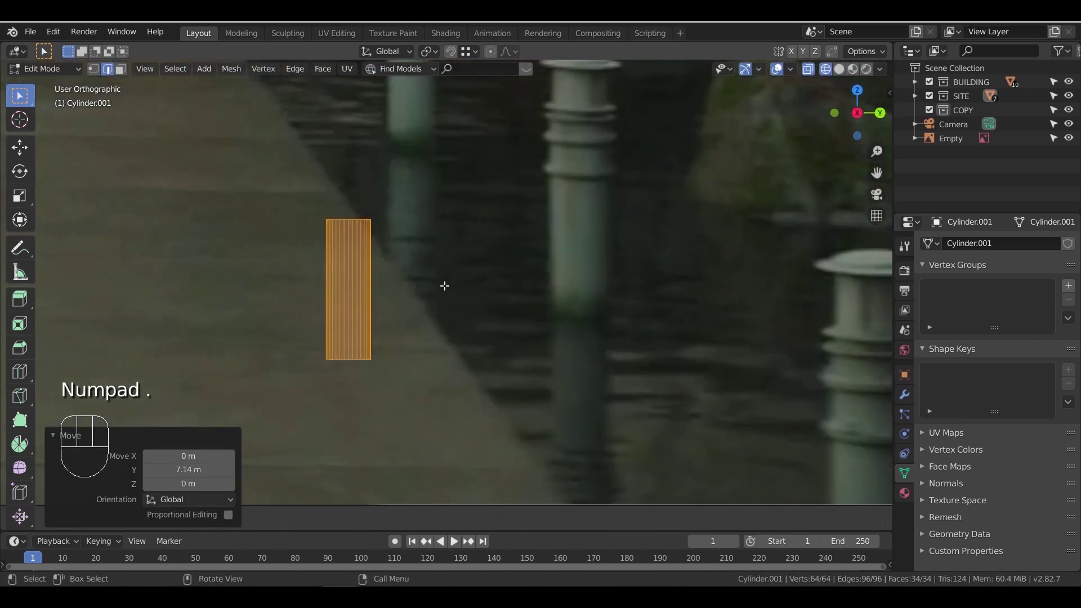
Select the cylinder's top edges and extrude them 0.246 m upward
scroll(462, 287, down, 4)
scroll(470, 288, down, 2)
shift+middle_drag(525, 258, 494, 334)
scroll(479, 333, up, 1)
key(Tab)
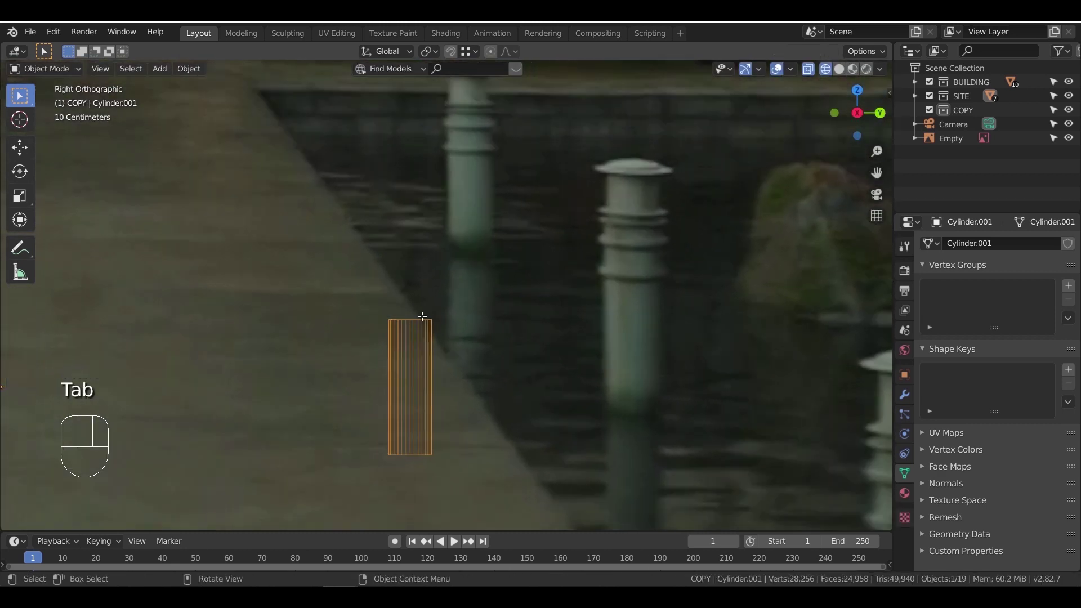
key(Tab)
drag(374, 299, 456, 340)
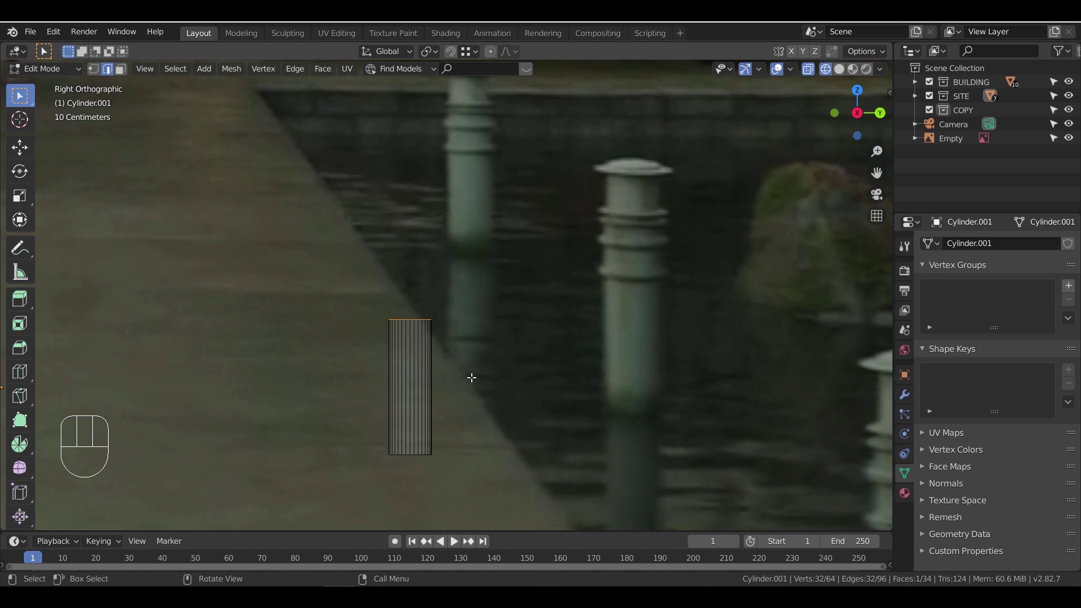
key(e)
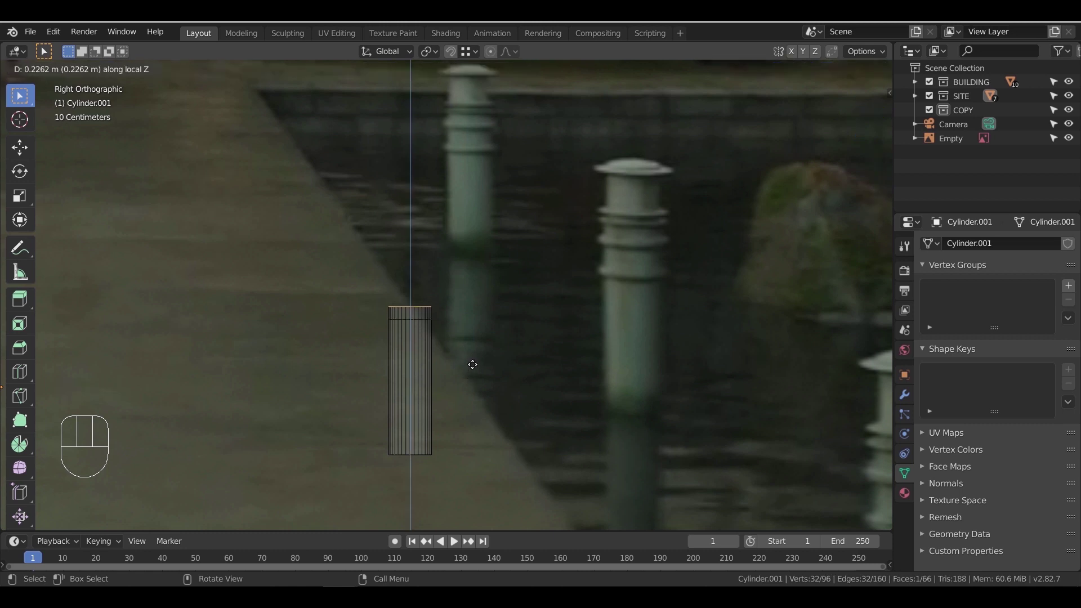
click(472, 363)
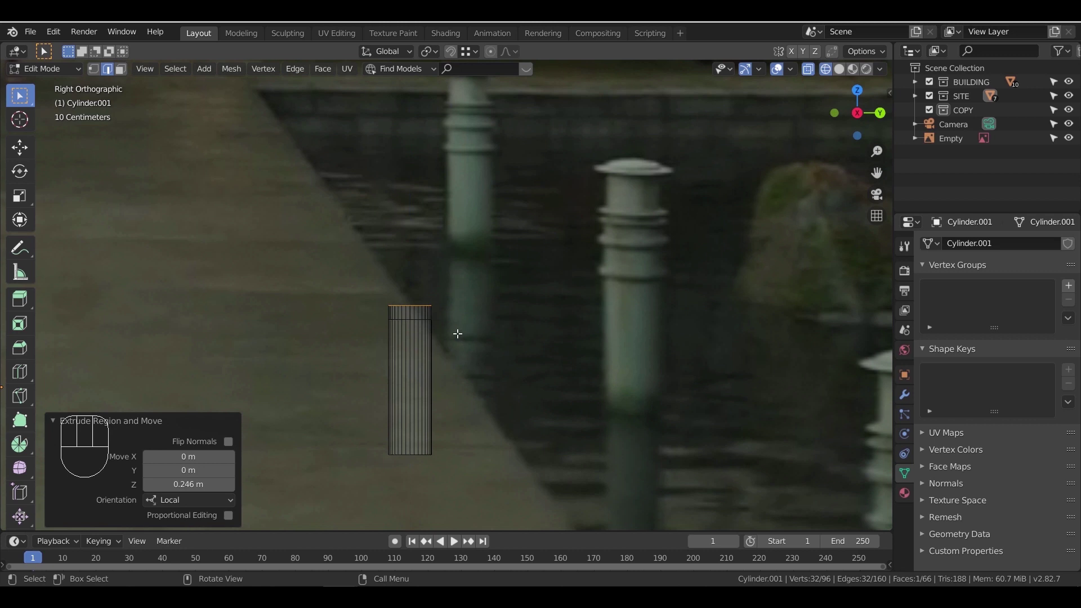
Extrude the post's top upward three more times, the first two by 0.403 m and 0.246 m
key(e)
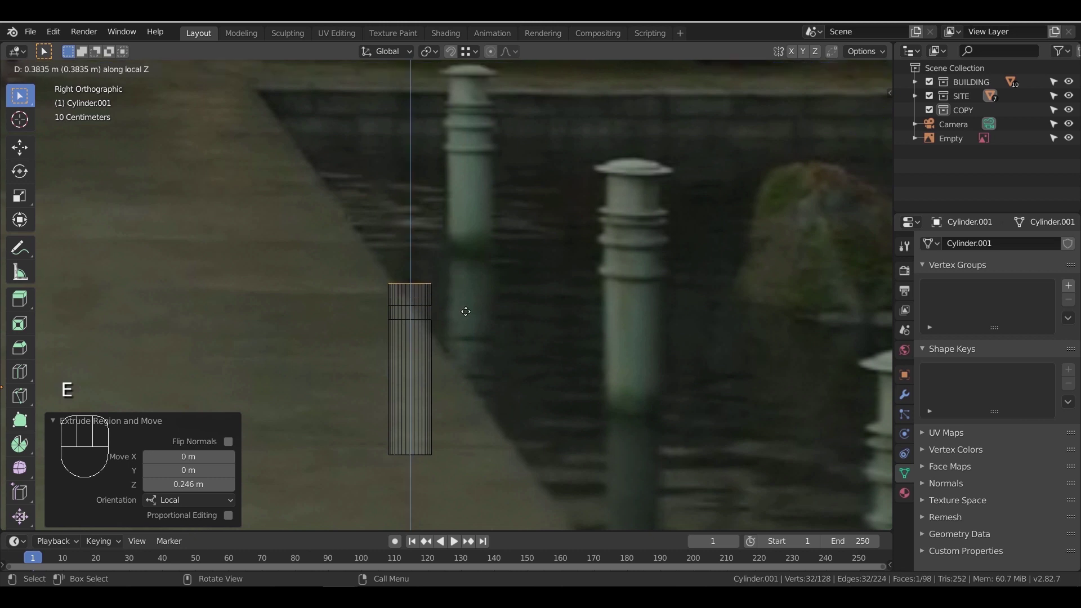
click(472, 315)
key(e)
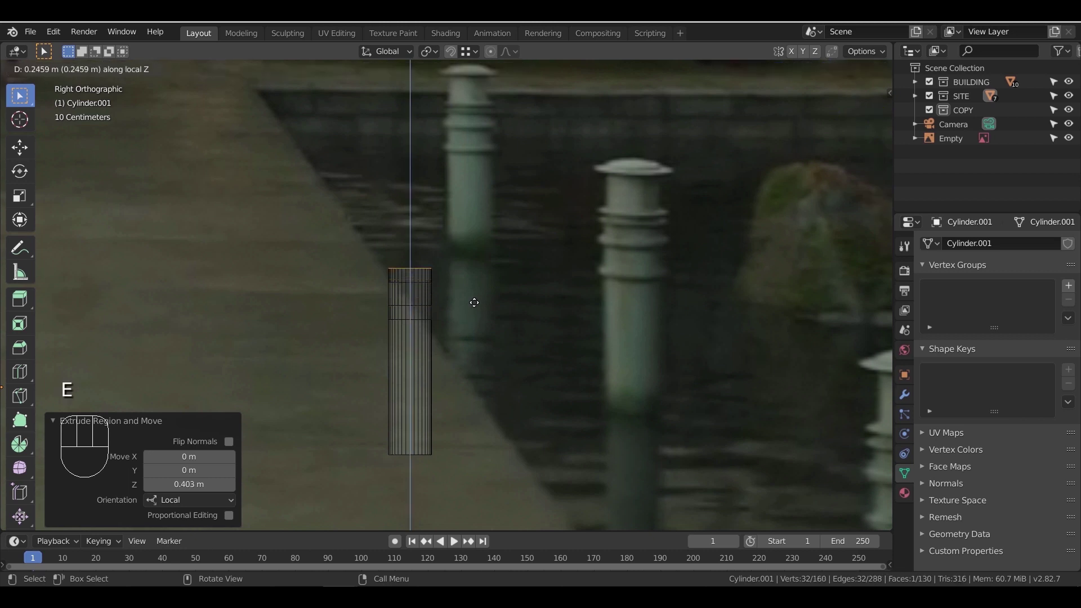
click(475, 304)
key(e)
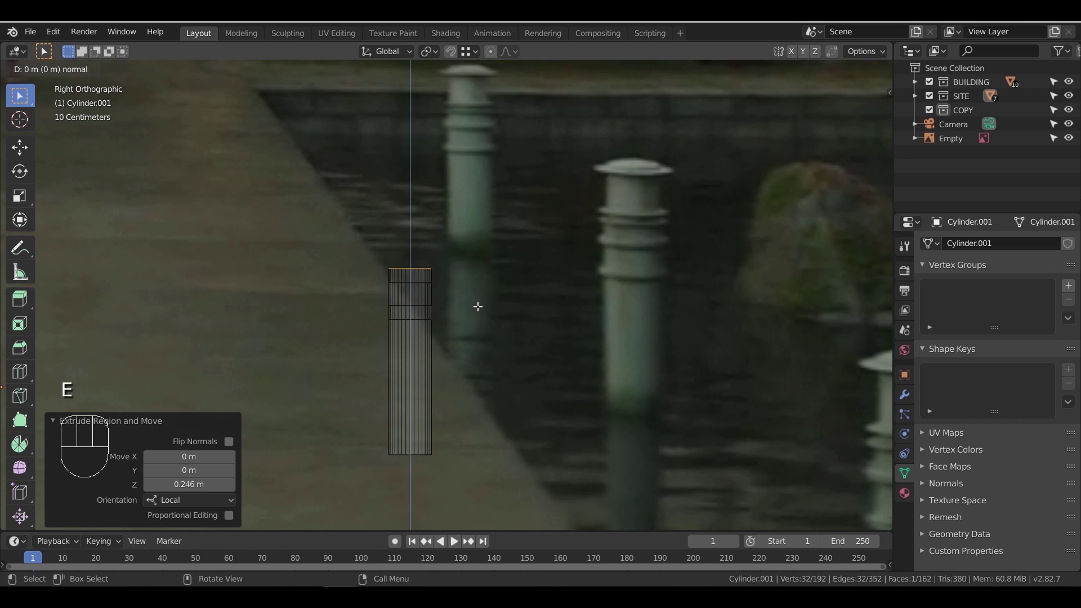
click(477, 286)
Extrude three thin bands at the post's top, the last 0.0983 m high, followed by a 0.688 m section
key(e)
click(477, 281)
key(e)
click(478, 273)
key(e)
click(475, 269)
key(e)
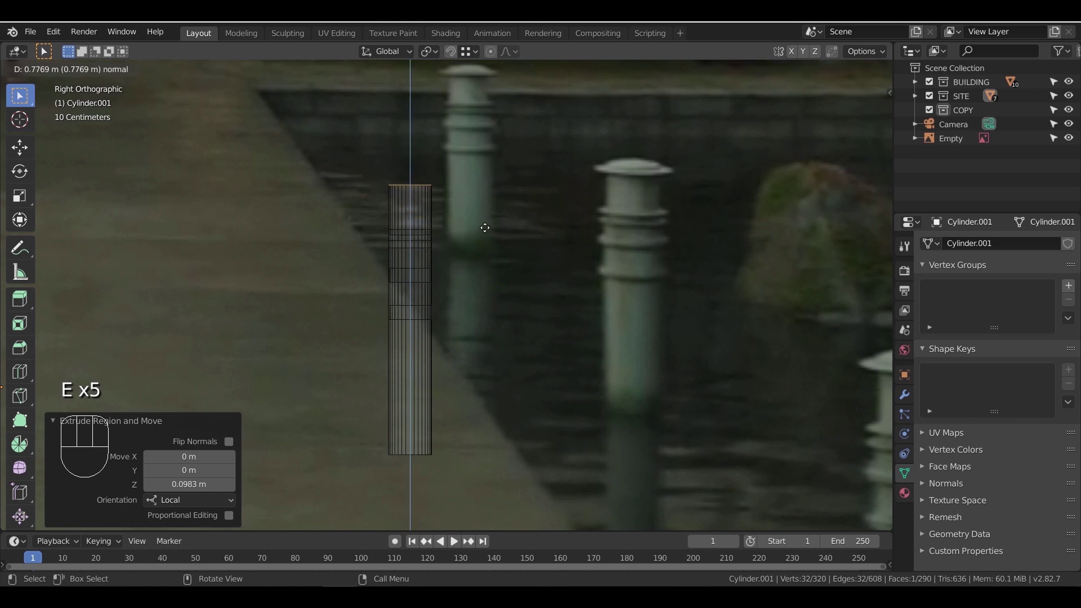
click(485, 233)
Start the post's cap by extruding 0.059 m and flaring outward, then extruding 0.0885 m and scaling in to 0.686
key(e)
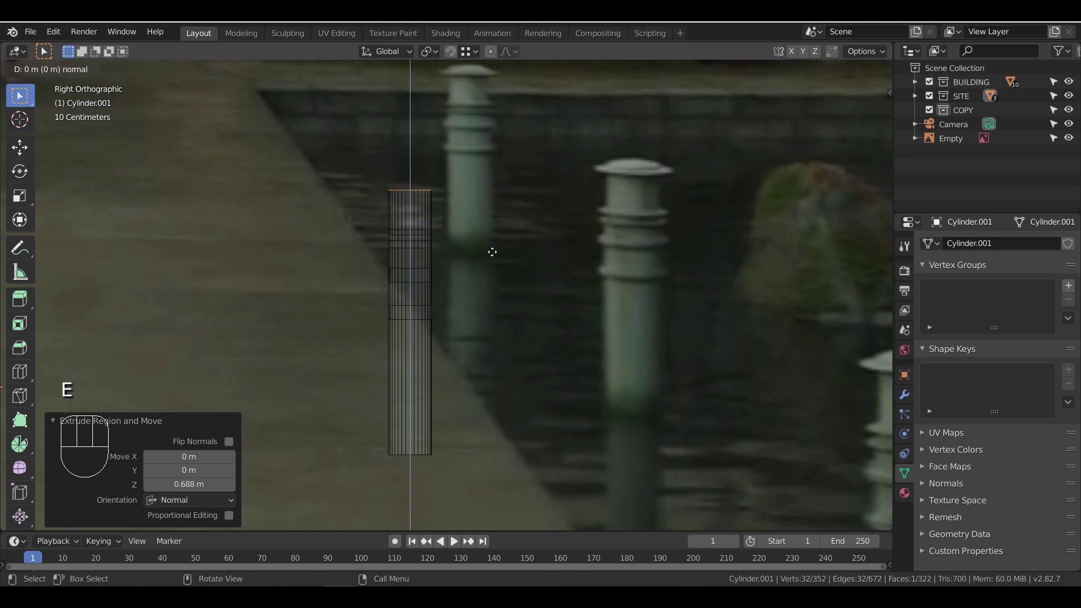
click(493, 249)
key(s)
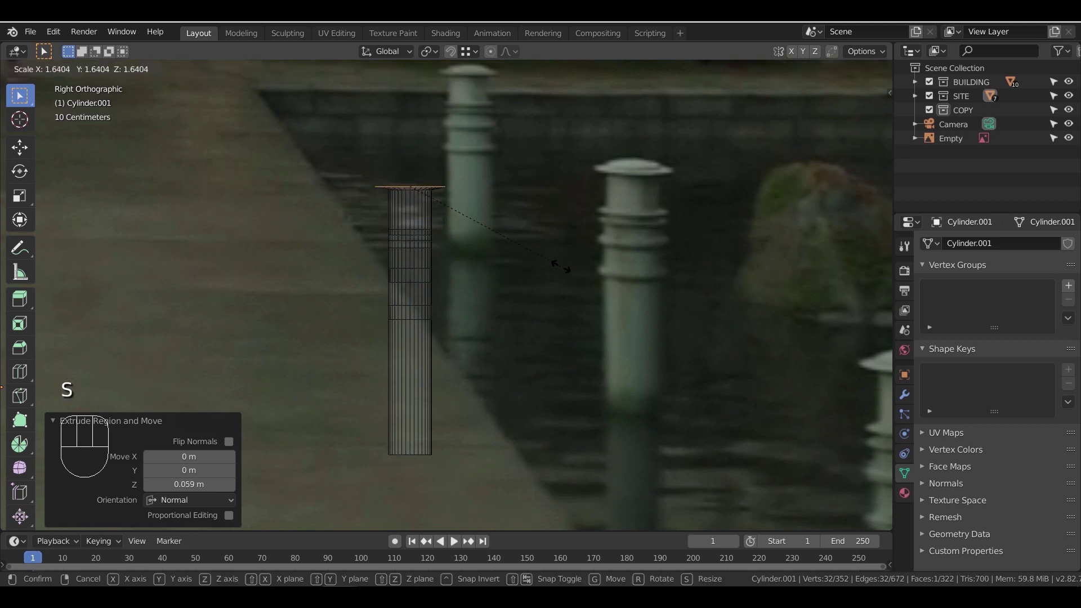
click(586, 275)
key(e)
click(586, 269)
key(s)
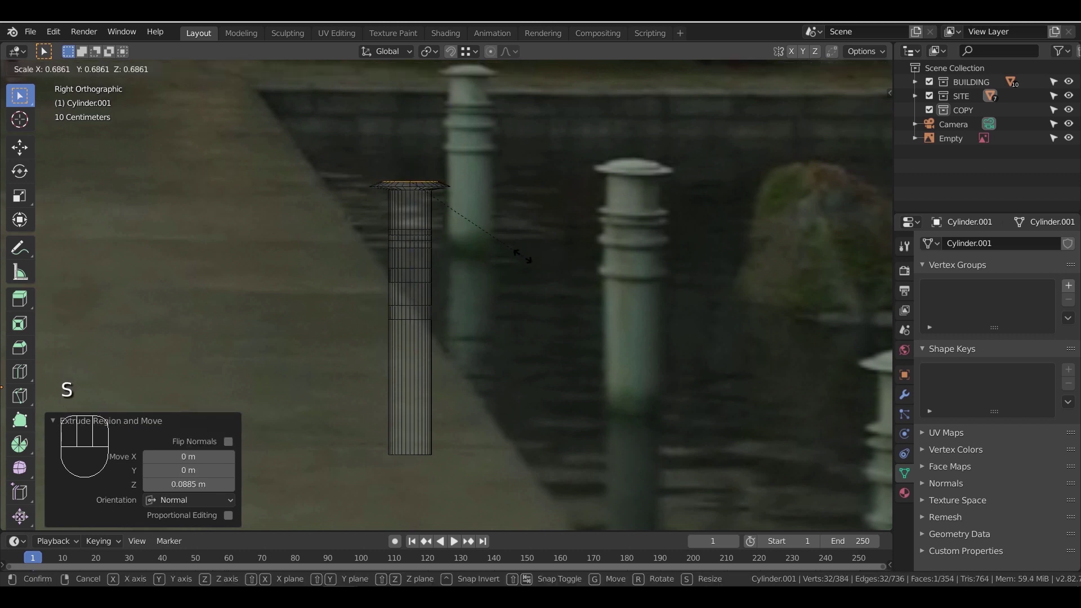
click(522, 257)
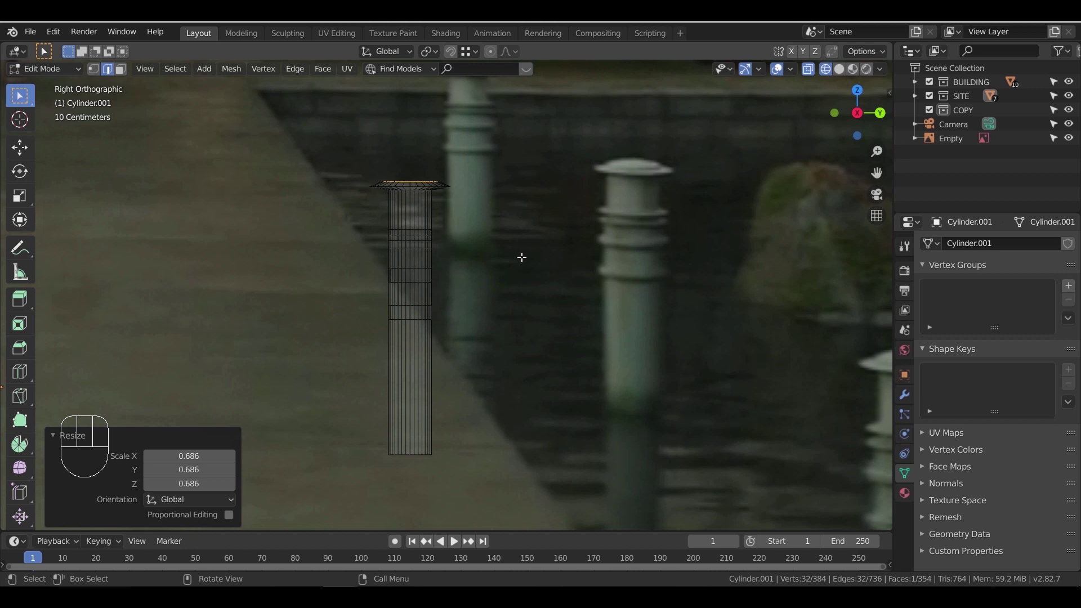
Round off the cap with two more scaled extrusions, the last 0.0983 m scaled to 0.441 and lowered 0.00983 m along Z
key(e)
click(524, 255)
key(s)
click(533, 257)
key(e)
click(536, 254)
key(s)
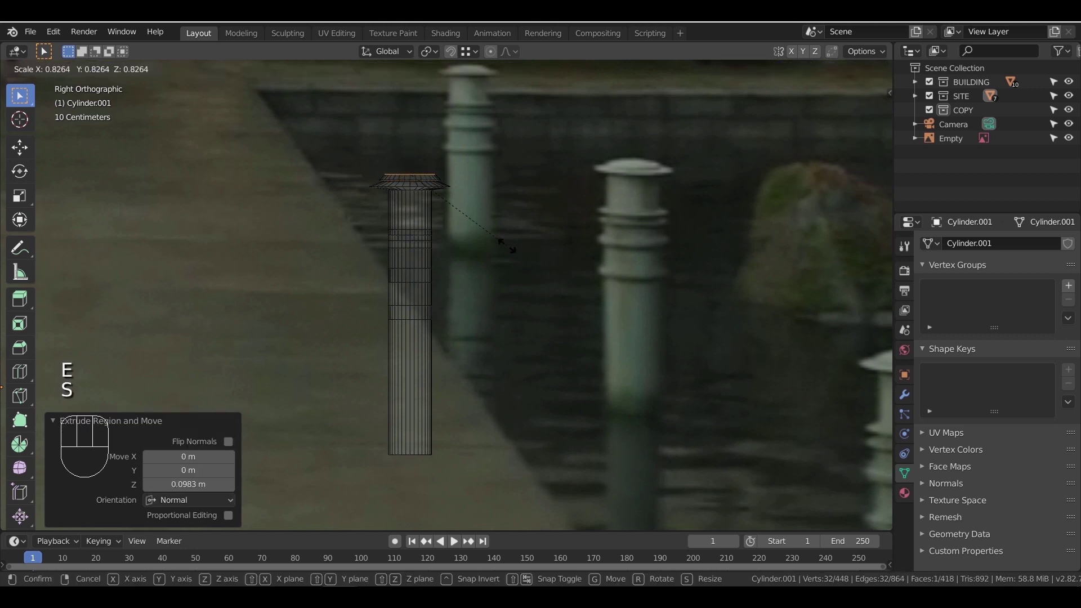
click(458, 225)
key(g)
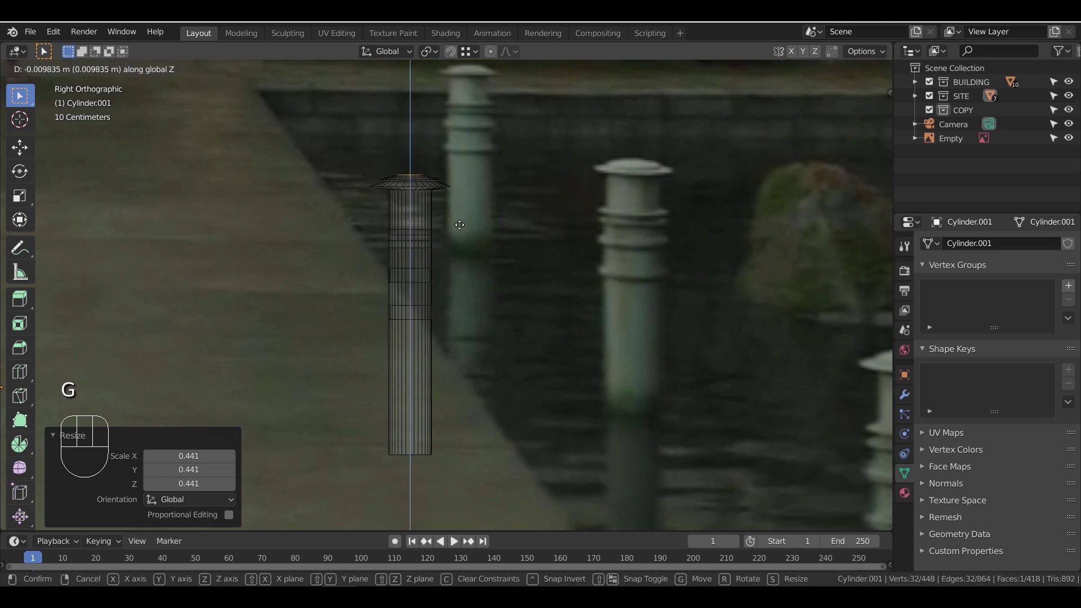
click(460, 224)
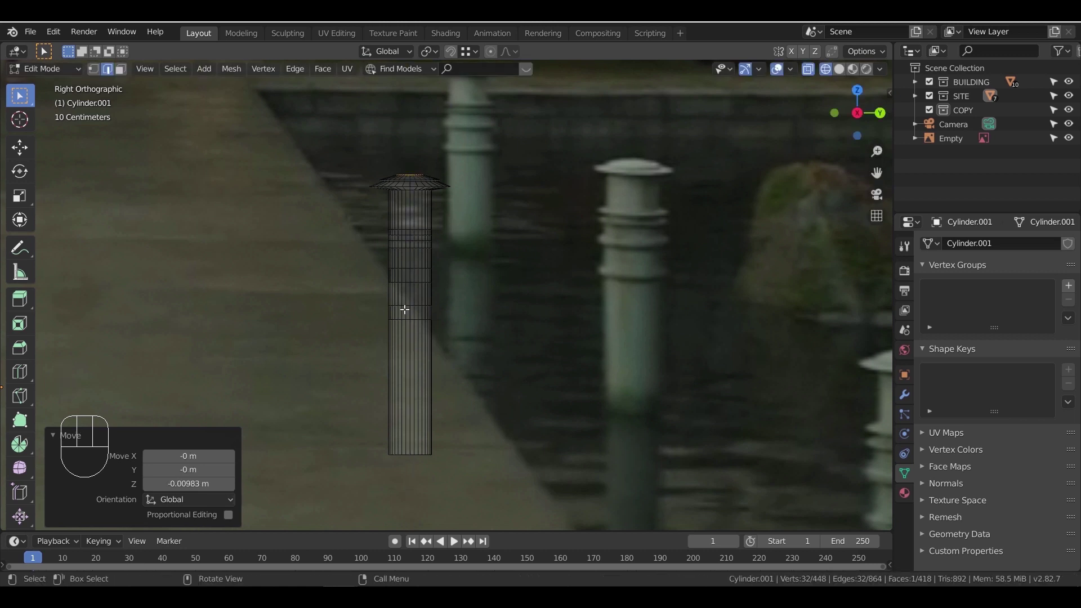
Select the four narrow face bands around the post, extrude them, and scale them outward by about 1.295 in X and Y only
scroll(439, 309, up, 2)
drag(441, 314, 342, 326)
shift+drag(436, 259, 347, 276)
shift+drag(428, 219, 354, 223)
shift+drag(431, 202, 356, 205)
scroll(465, 292, down, 1)
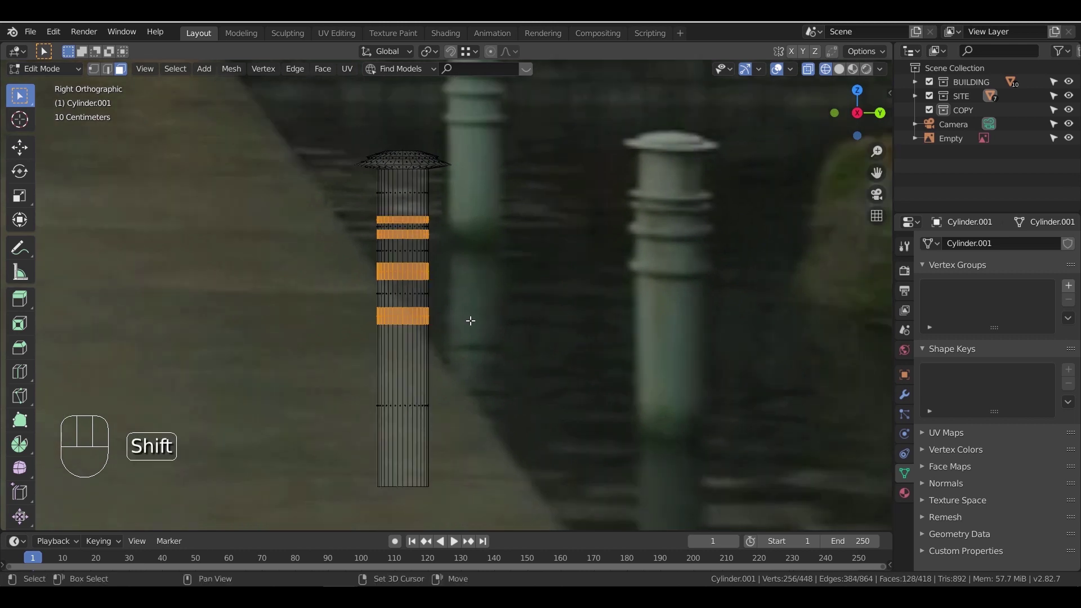
shift+middle_drag(470, 319, 457, 302)
scroll(462, 289, up, 1)
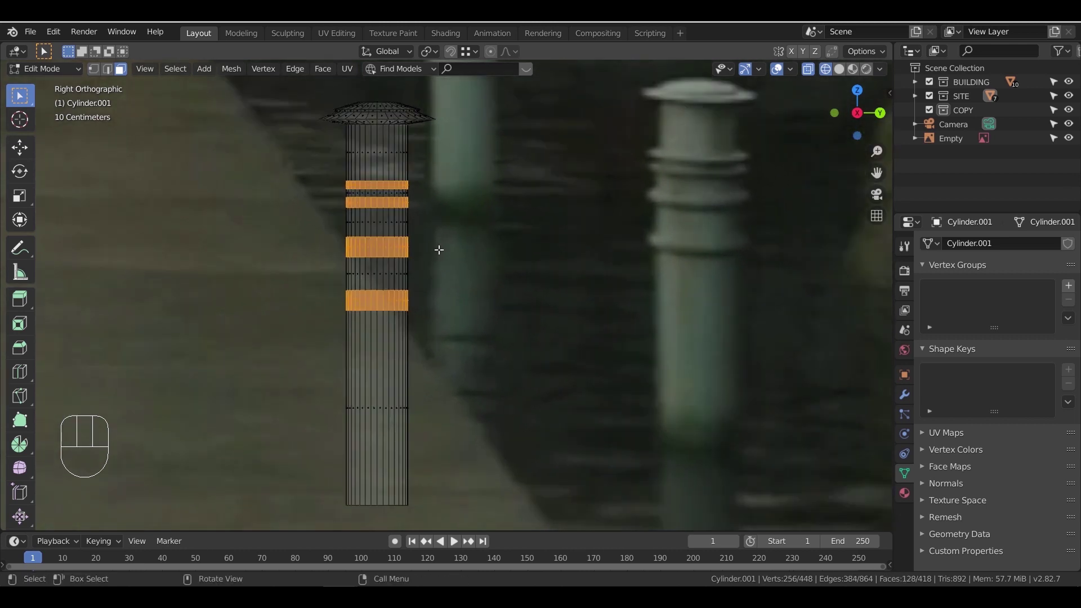
key(e)
key(s)
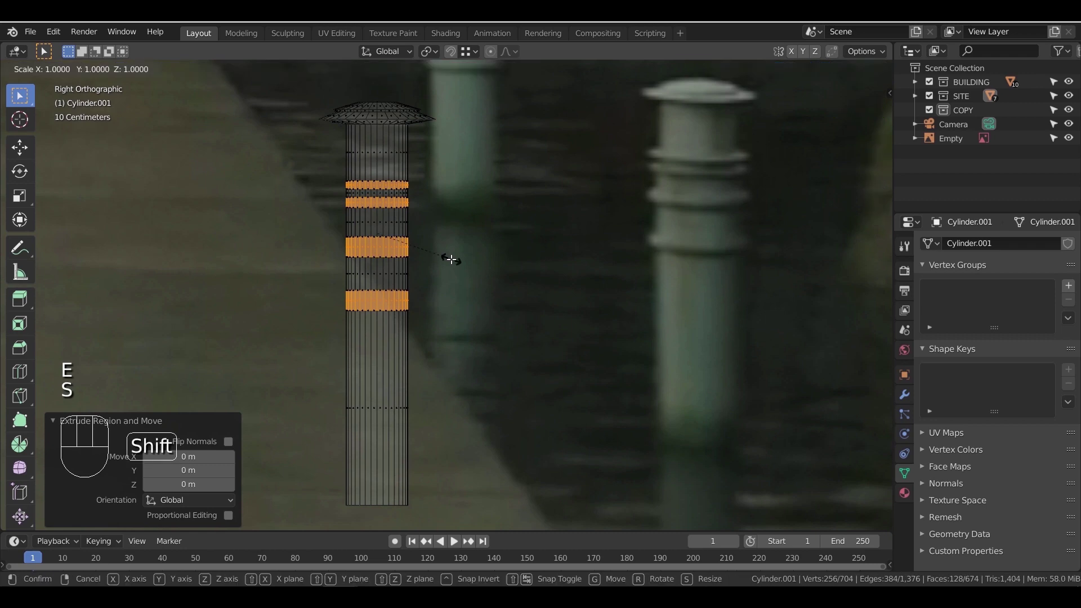
key(shift+z)
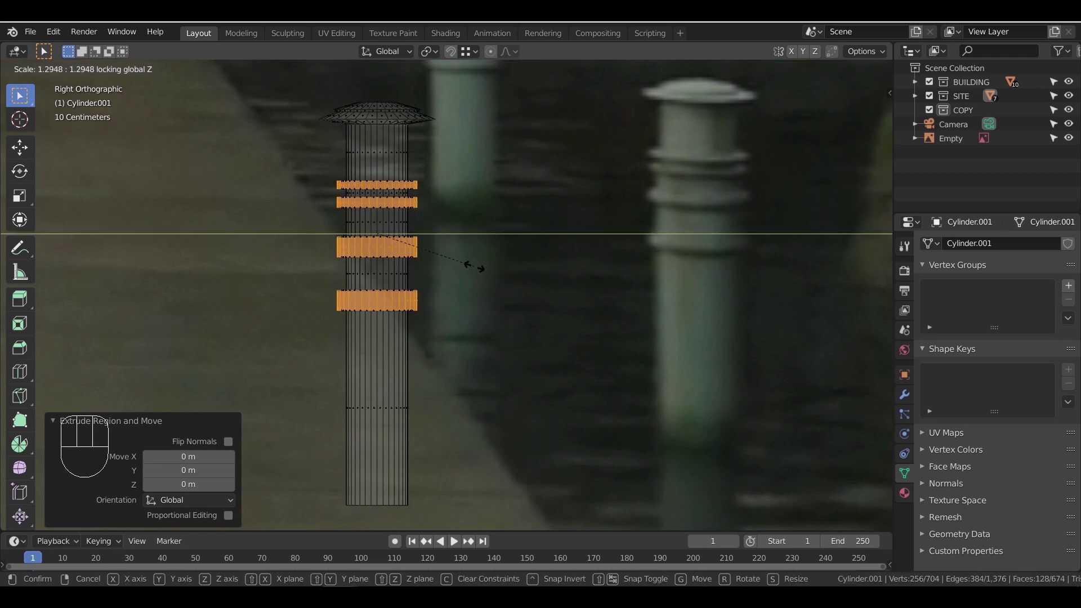
click(474, 267)
Switch to edge selection mode and display the post in solid shading
mouse_move(456, 257)
middle_down()
mouse_move(506, 295)
mouse_move(458, 287)
mouse_move(452, 272)
mouse_move(469, 269)
mouse_move(485, 229)
mouse_move(430, 223)
middle_up()
click(107, 69)
key(z)
click(529, 227)
mouse_move(524, 239)
middle_down()
mouse_move(471, 251)
mouse_move(535, 228)
middle_up()
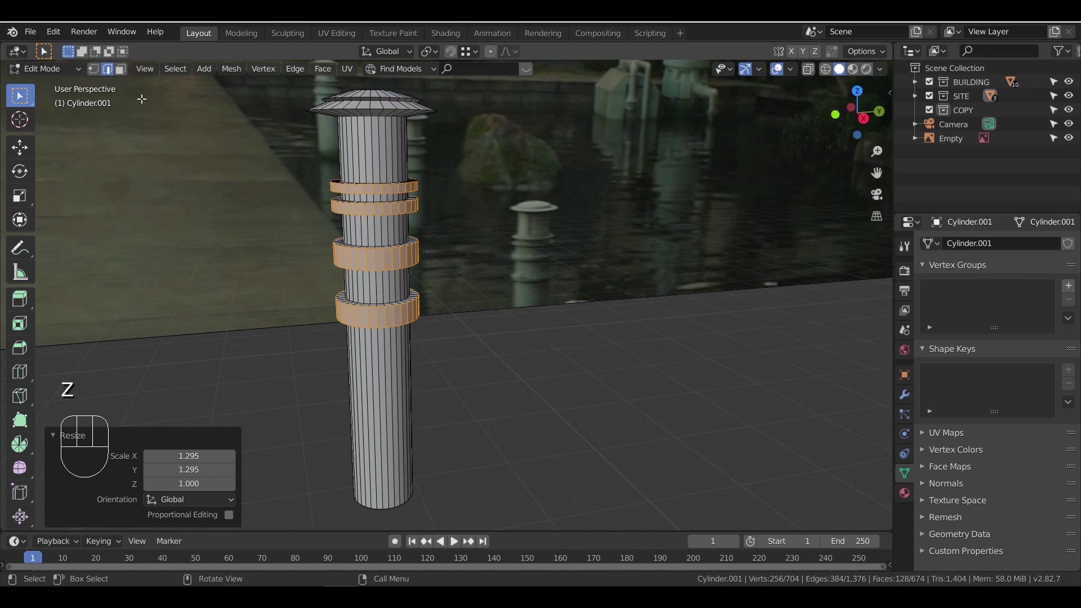
Add one centred horizontal loop cut around the outer face of each of the four extruded rings
shift+middle_drag(469, 253, 478, 276)
scroll(479, 276, up, 2)
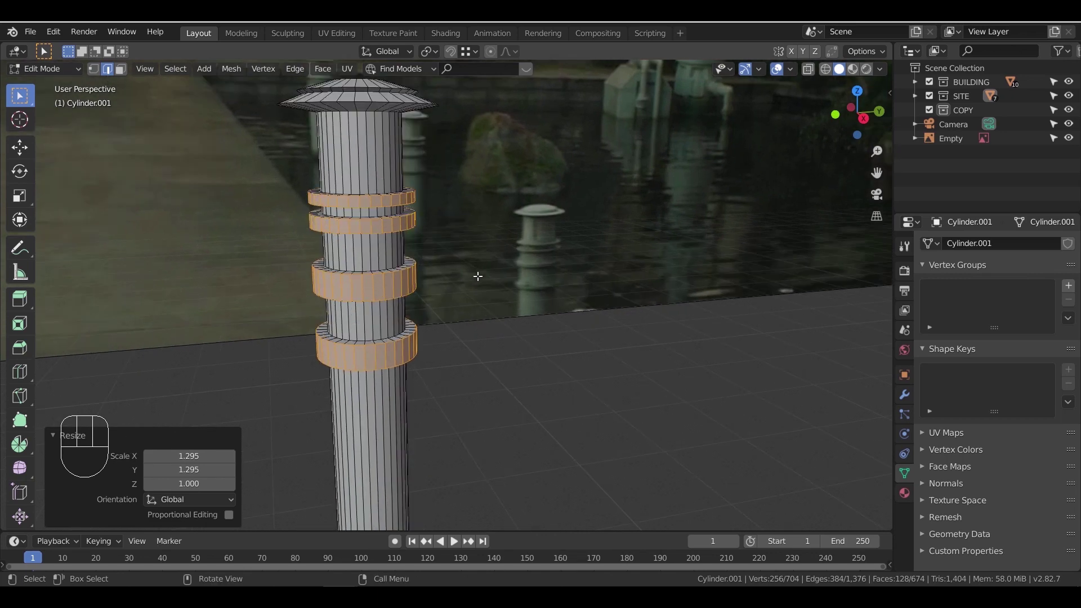
key(ctrl+r)
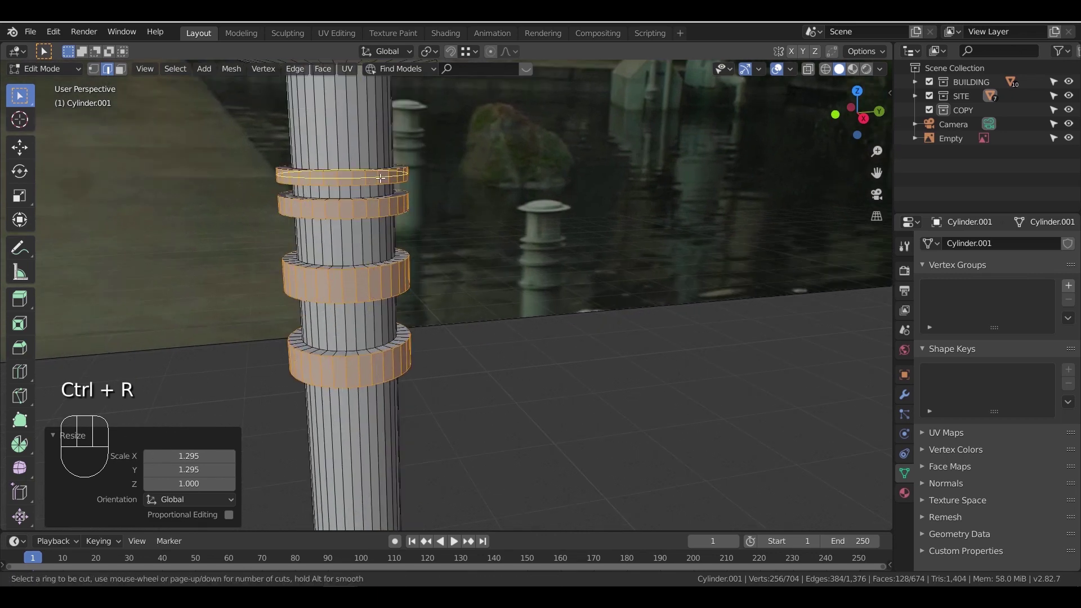
click(381, 178)
right_click(381, 178)
key(ctrl+r)
click(410, 205)
right_click(410, 204)
key(ctrl+r)
click(398, 275)
right_click(398, 275)
key(ctrl+r)
click(393, 353)
right_click(393, 353)
Select the centre edge loops of all four rings and scale them by about 1.074 in X and Y only
alt+shift+click(396, 283)
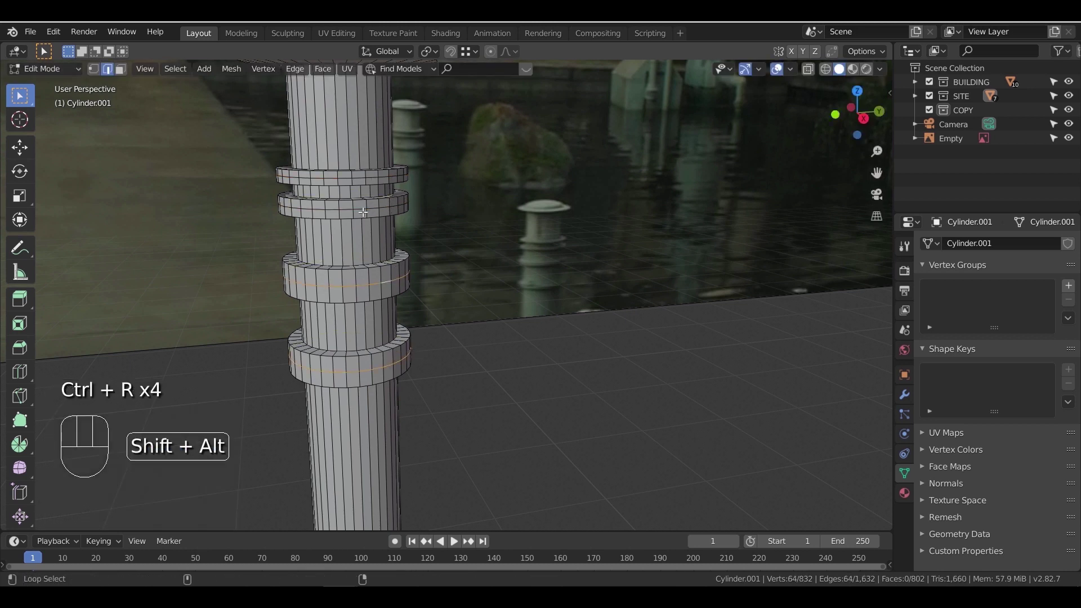
alt+shift+click(372, 207)
alt+shift+click(372, 178)
key(s)
key(shift+z)
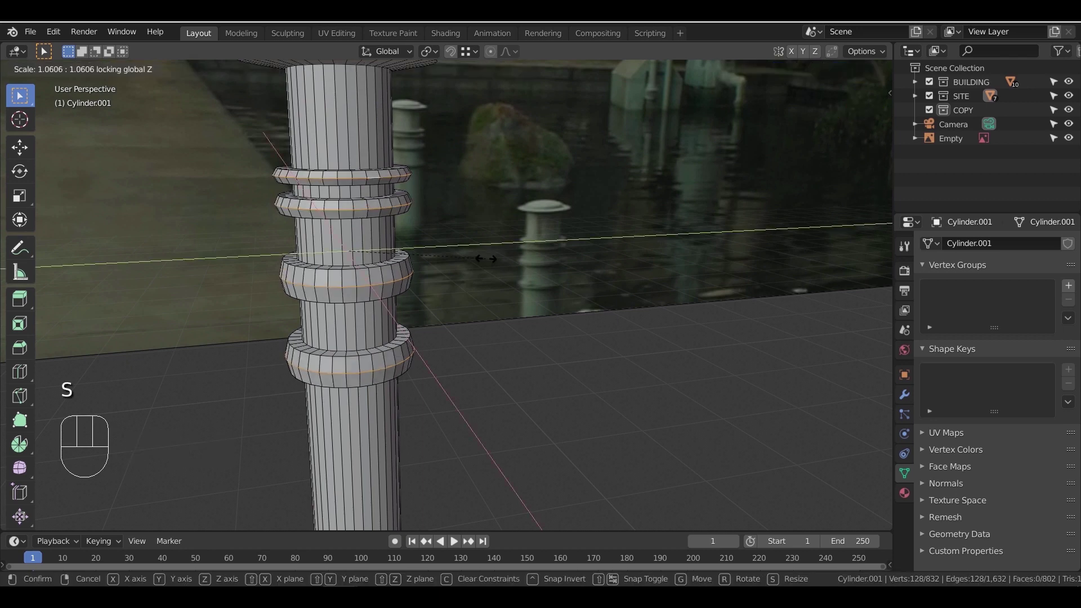
click(487, 259)
scroll(519, 313, down, 1)
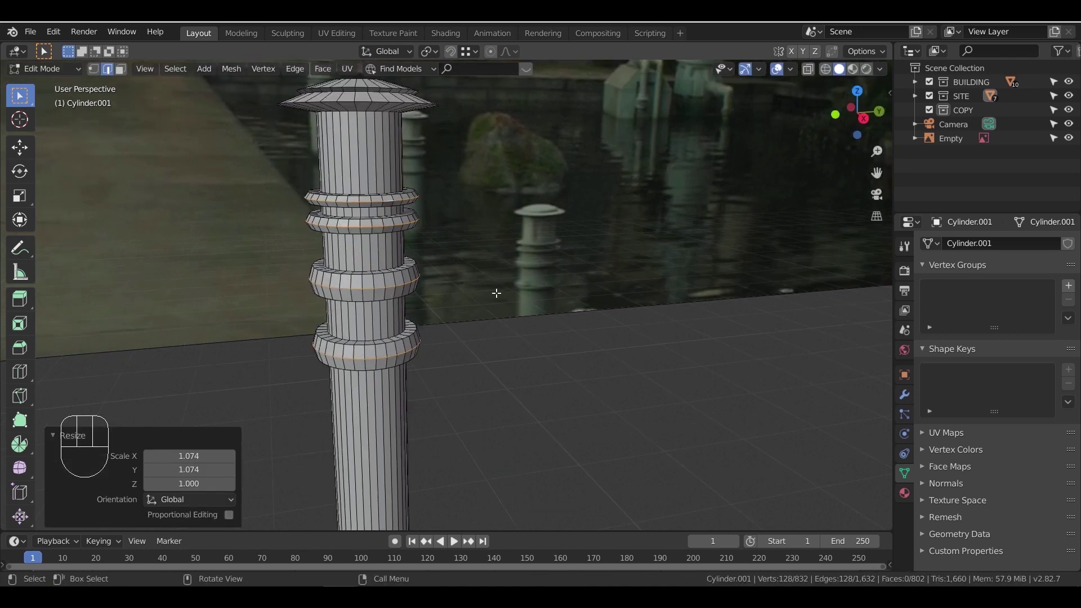
Add the upper and lower outer edge loops of all four rings to the selection and try to bevel them
scroll(496, 293, up, 3)
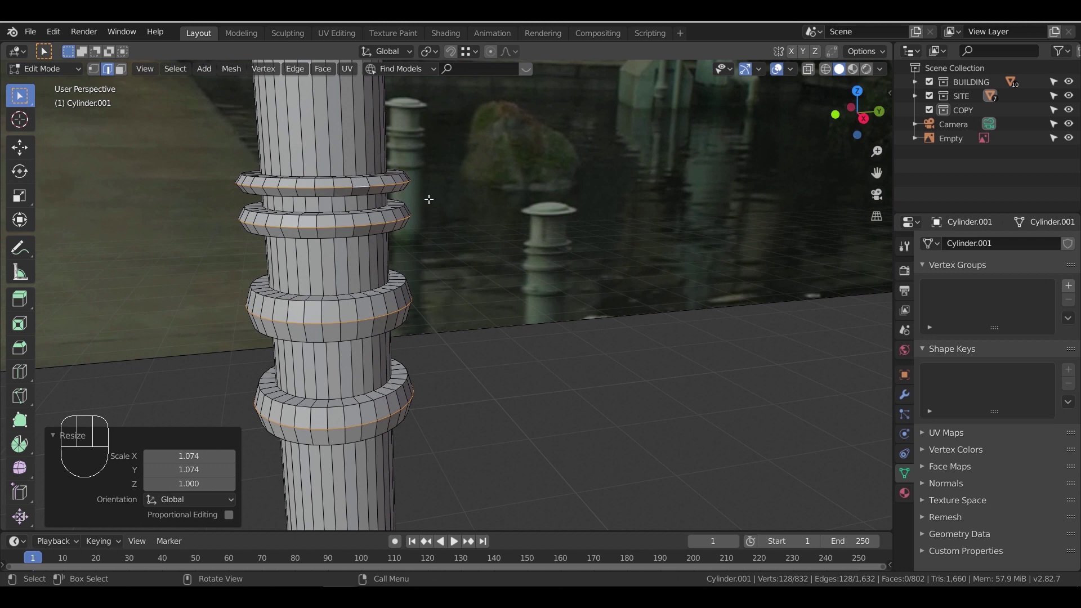
alt+shift+click(372, 179)
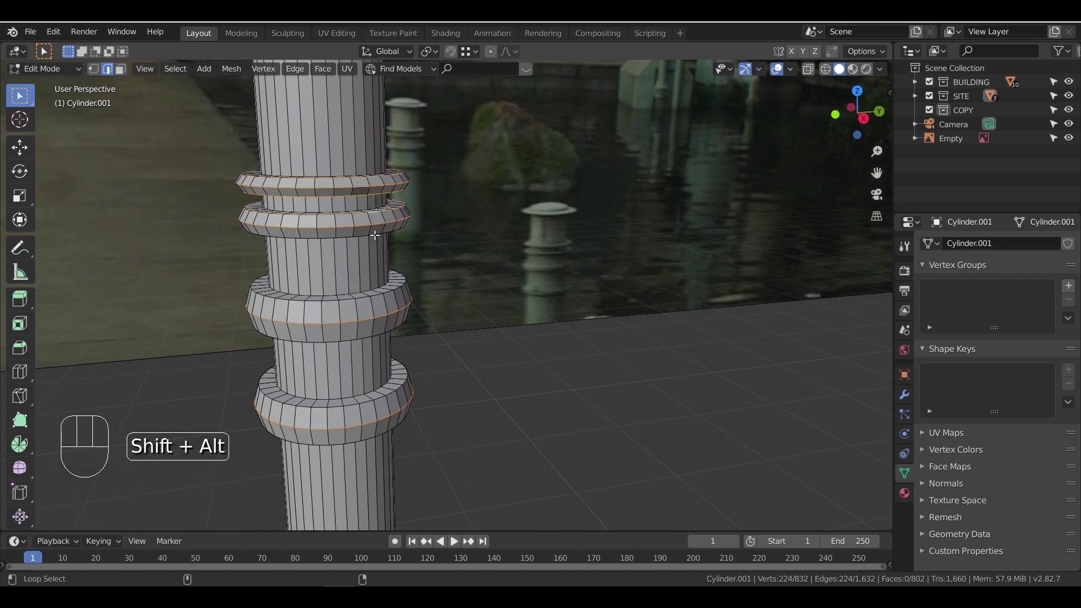
alt+shift+click(375, 300)
key(ctrl+z)
alt+shift+click(376, 297)
alt+shift+click(385, 333)
key(ctrl+z)
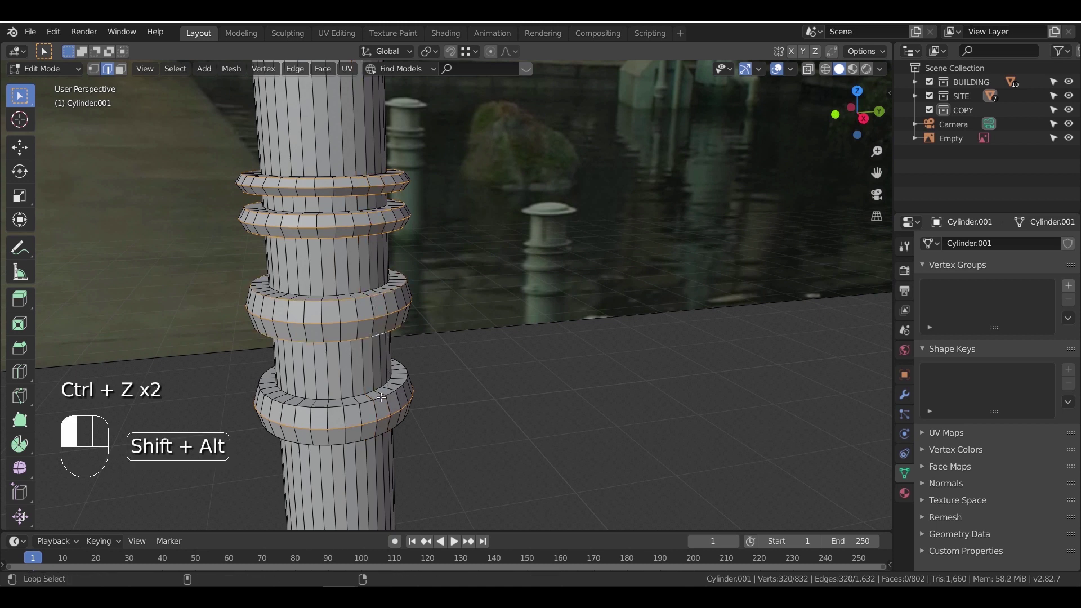
key(ctrl+b)
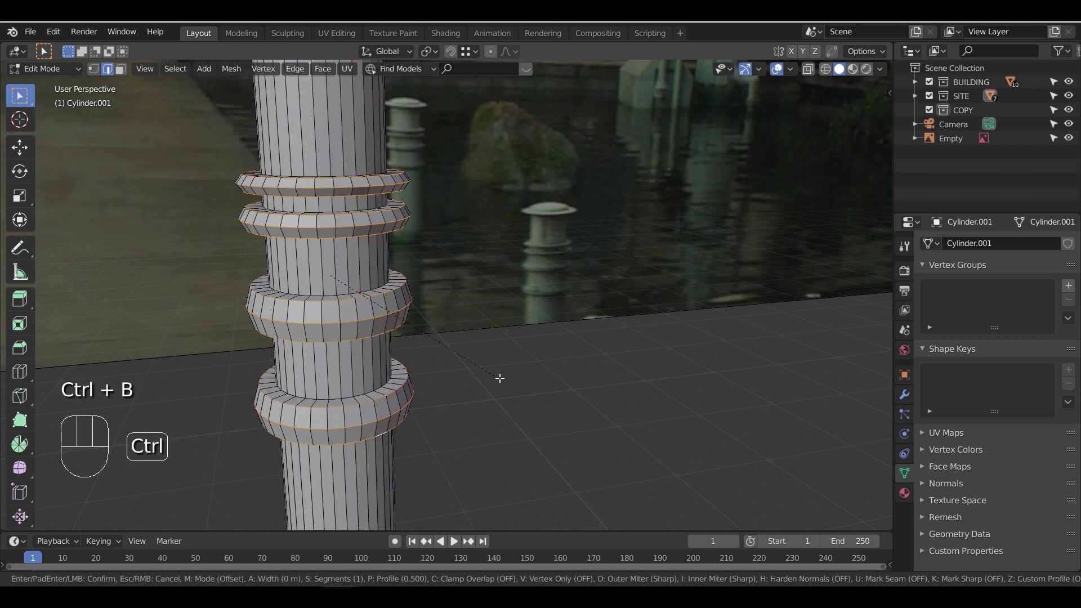
right_click(492, 372)
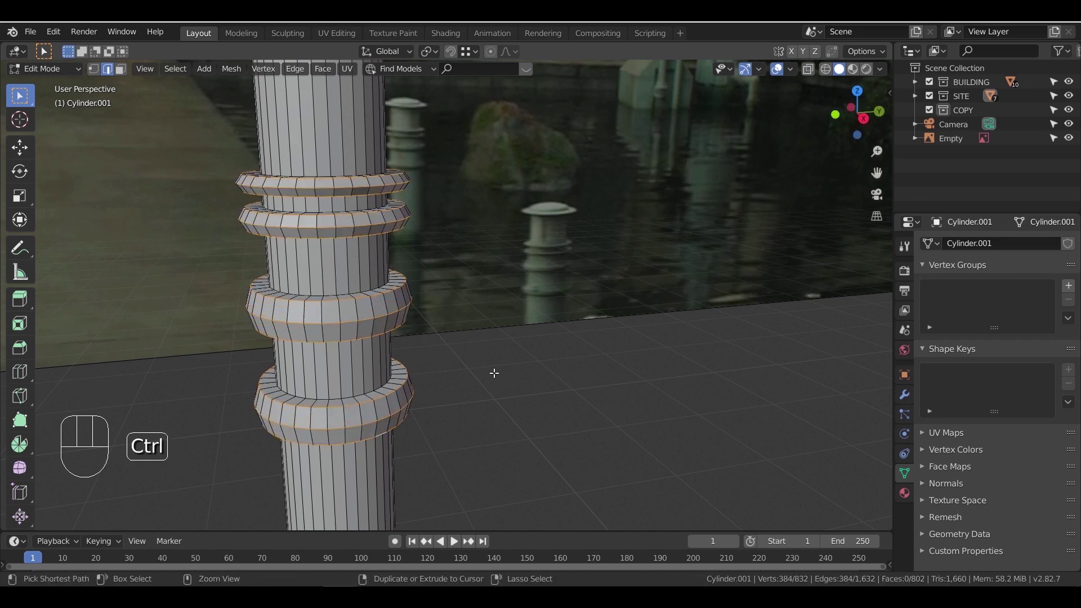
Apply the post's object transform in Object Mode and return to editing its mesh
key(ctrl+a)
key(Tab)
key(ctrl+a)
click(492, 357)
key(Tab)
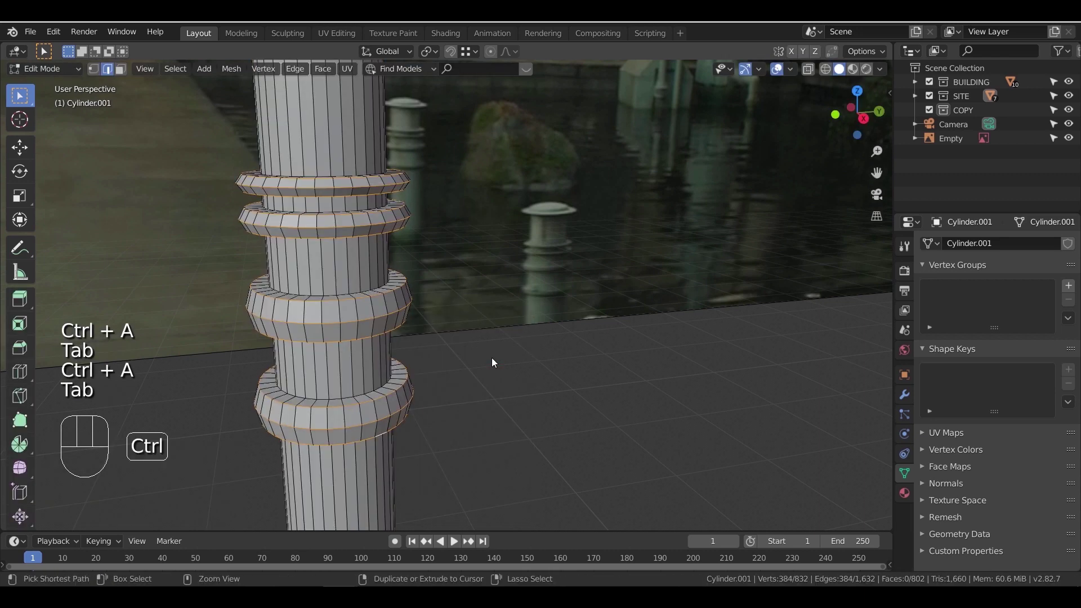
Bevel the selected edge loops of the four rings by about 0.03 m with four segments
key(ctrl+b)
shift+scroll(513, 370, up, 2)
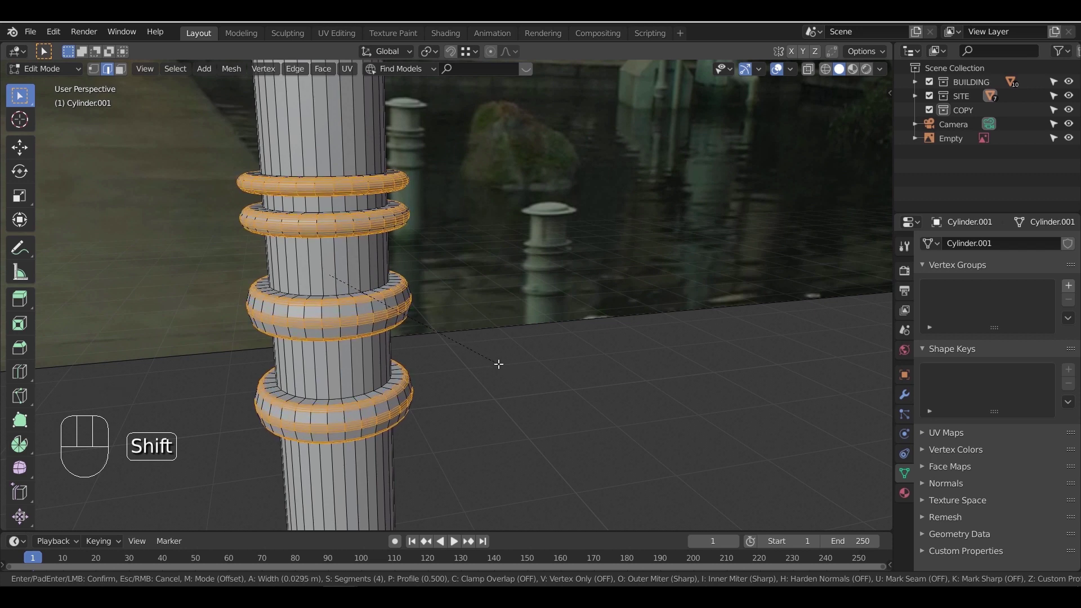
shift+click(502, 367)
key(Tab)
scroll(514, 374, down, 5)
shift+middle_drag(505, 359, 510, 407)
scroll(491, 348, up, 3)
middle_drag(441, 303, 451, 323)
key(Tab)
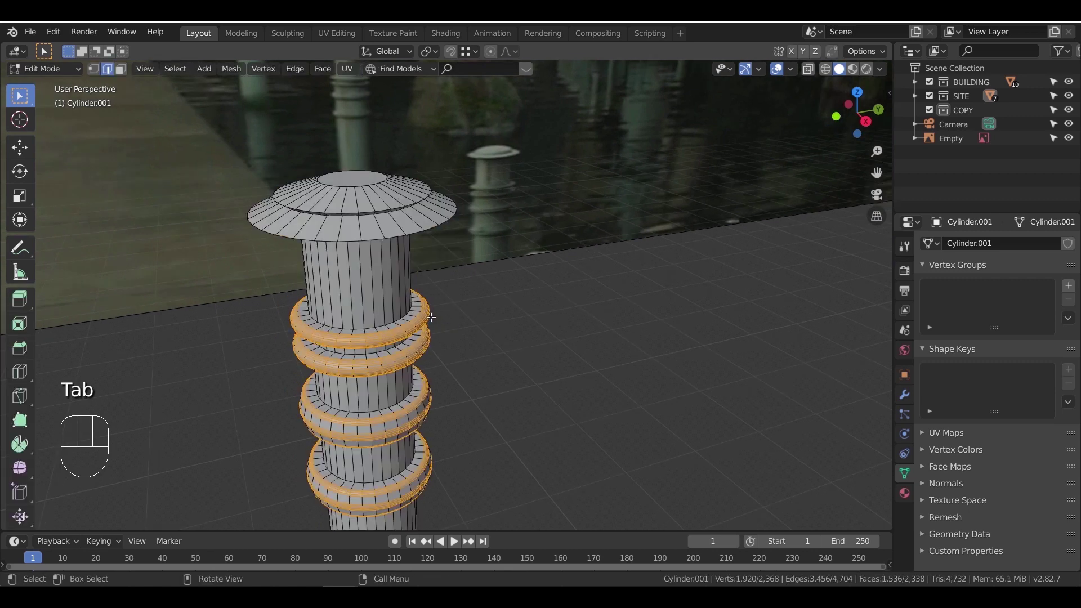
Select four narrow vertical faces spaced around the shaft between the cap and the uppermost ring, and extrude them outward
scroll(409, 321, up, 2)
click(121, 69)
click(380, 334)
middle_drag(380, 333, 627, 420)
shift+click(426, 417)
shift+click(528, 384)
shift+click(512, 256)
middle_drag(517, 324, 609, 330)
middle_drag(755, 314, 603, 340)
key(e)
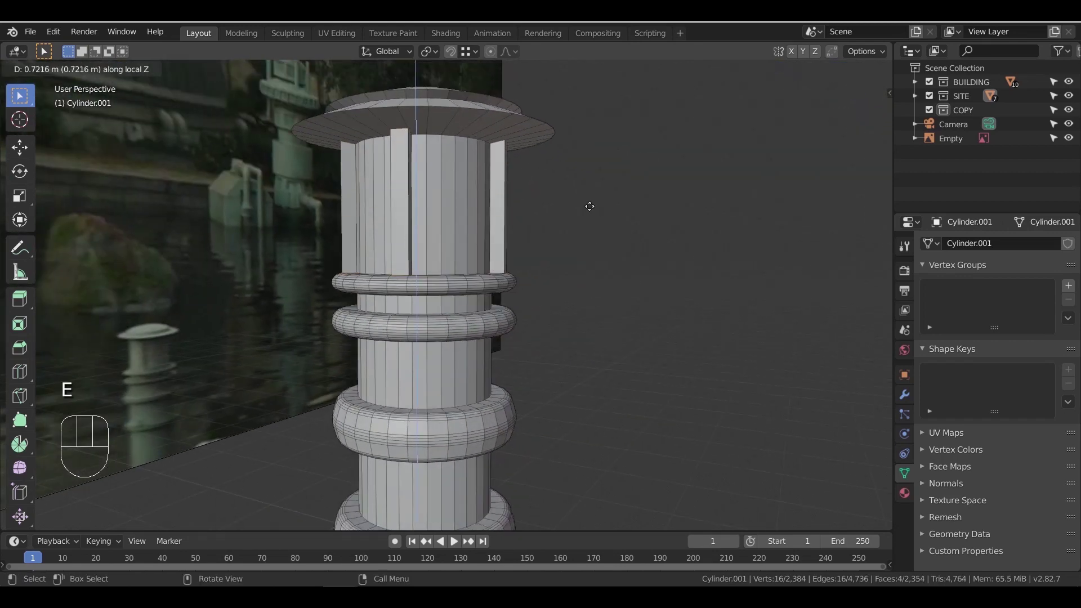
click(589, 206)
middle_drag(589, 206, 583, 292)
key(Tab)
key(Tab)
Switch to edge selection mode and select the outer rim loop of the cap
click(107, 68)
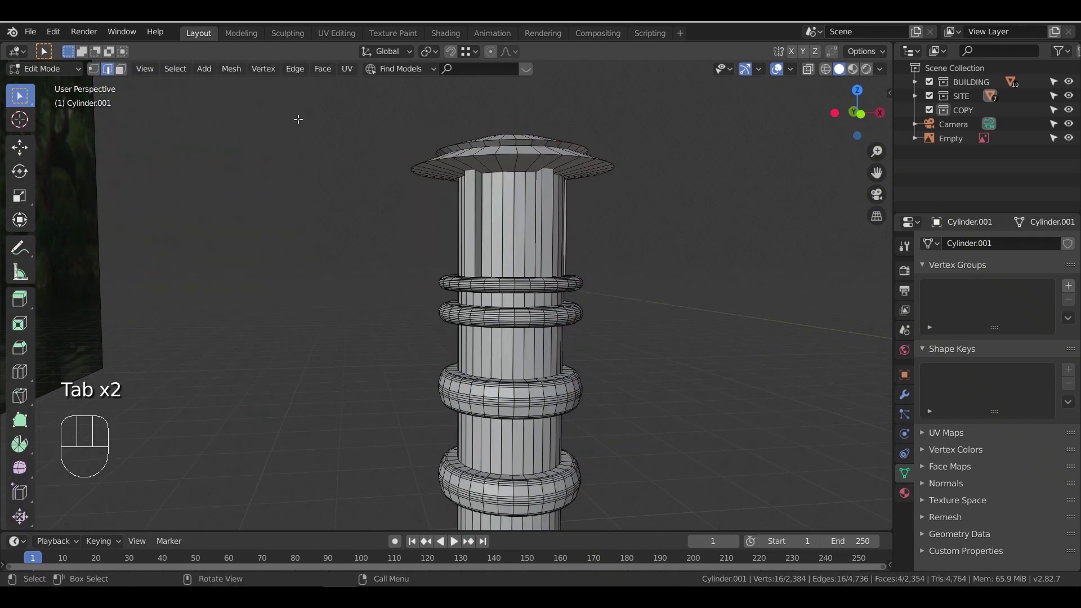
click(503, 156)
middle_drag(503, 156, 522, 297)
alt+click(427, 229)
Bevel the cap's rim by about 0.059 m with four segments and lower the edge loop between its tiers by about 0.036 m
key(ctrl+b)
click(476, 244)
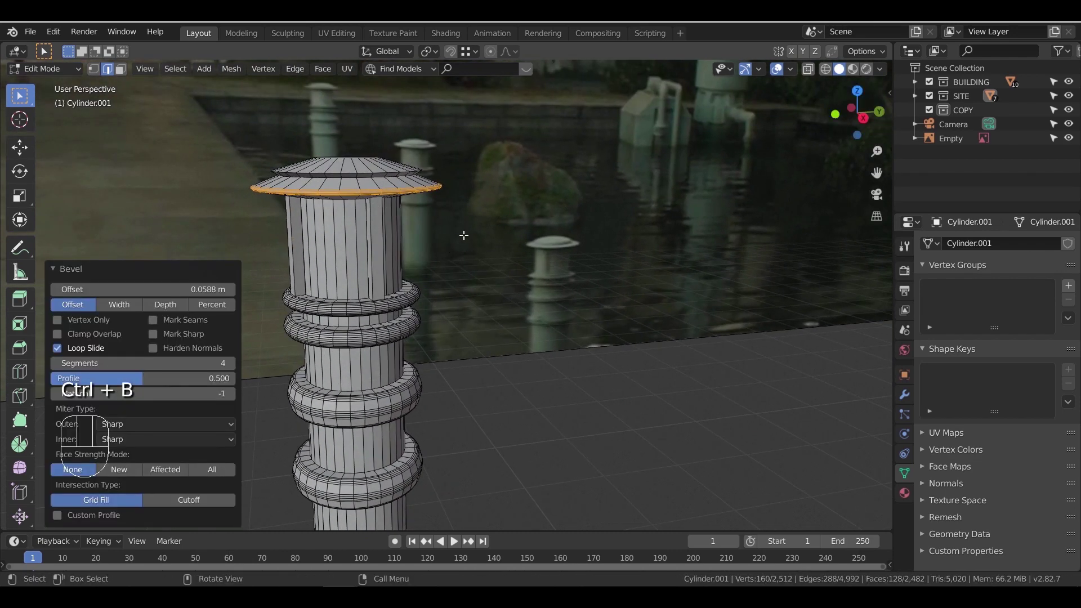
alt+click(396, 172)
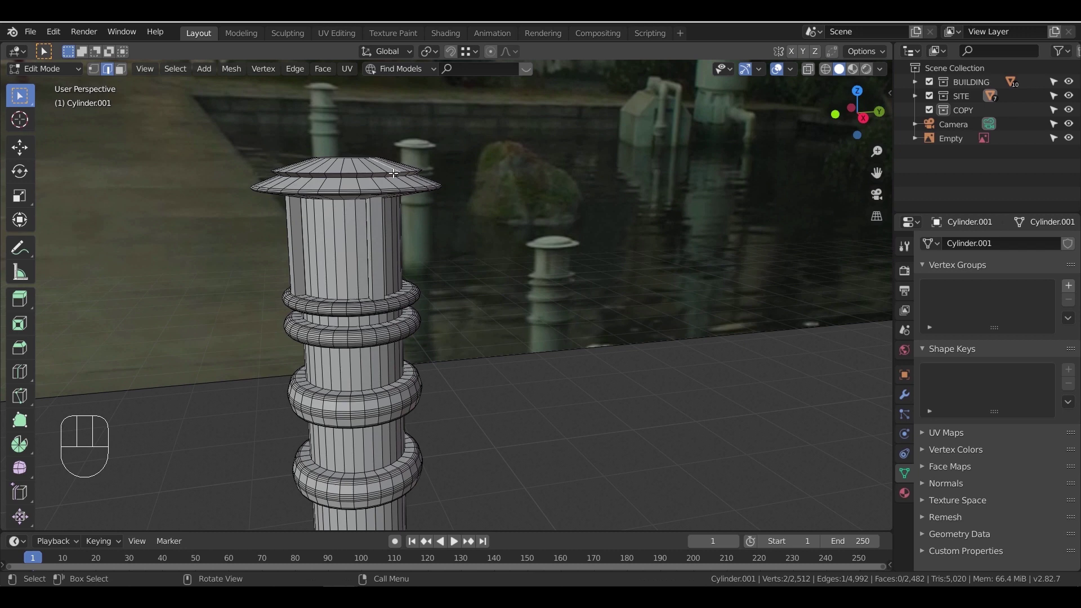
key(g)
key(z)
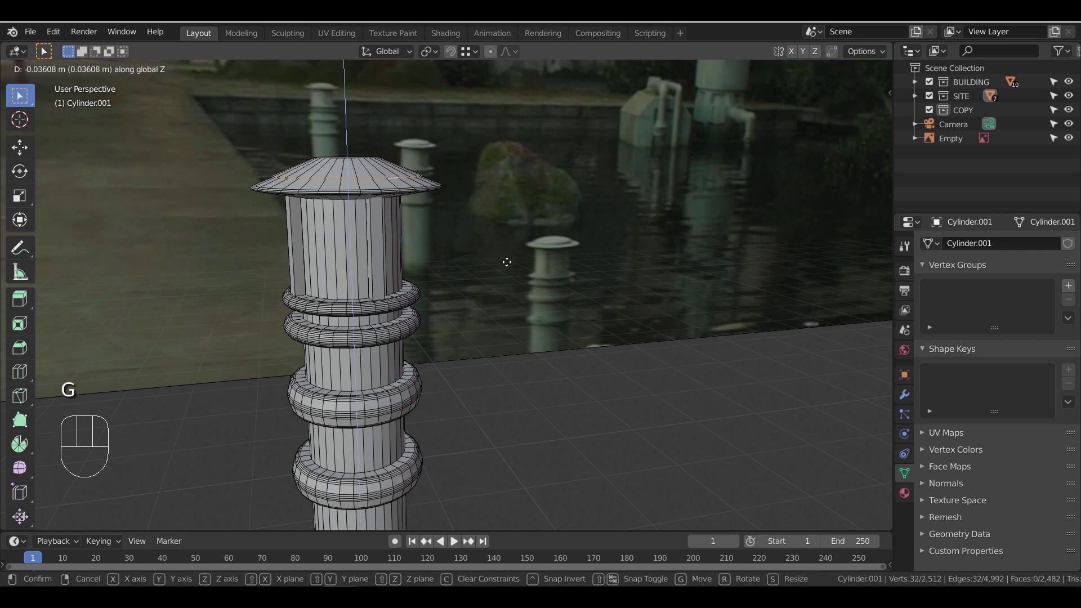
click(506, 262)
Bevel the lowered cap loop by about 0.053 m and the cap's top edge loop by about 0.13 m, both with four segments
key(ctrl+b)
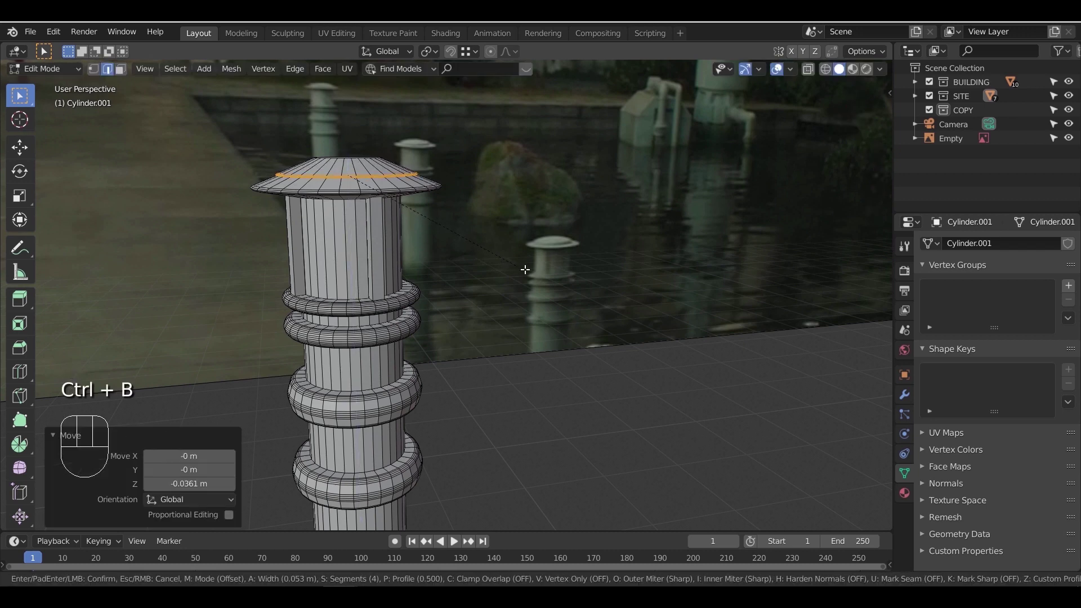
click(524, 269)
middle_drag(524, 270, 376, 186)
alt+click(365, 175)
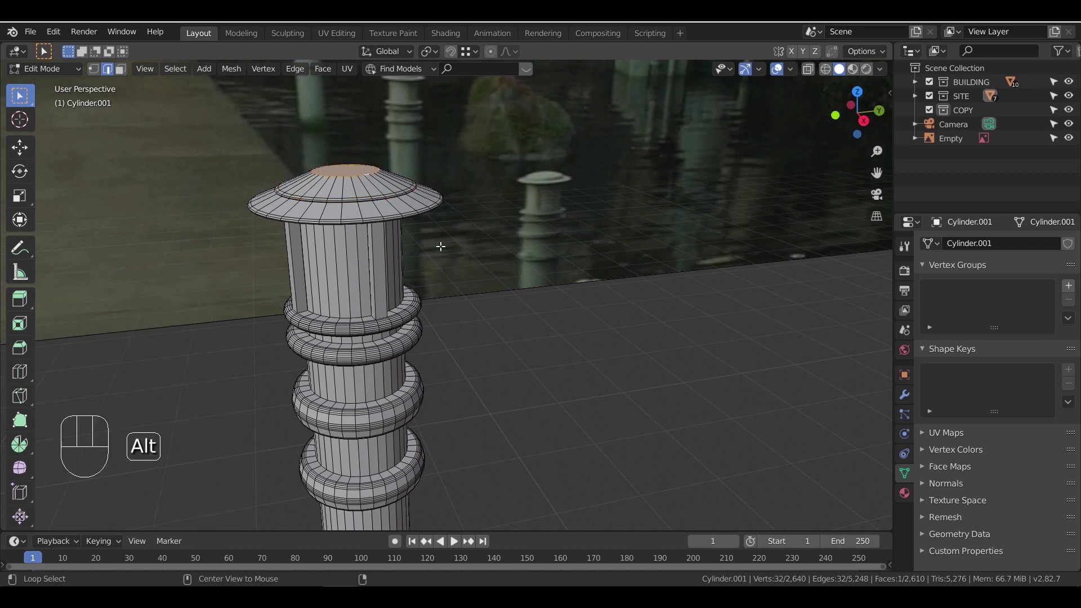
middle_drag(437, 244, 465, 251)
key(ctrl+b)
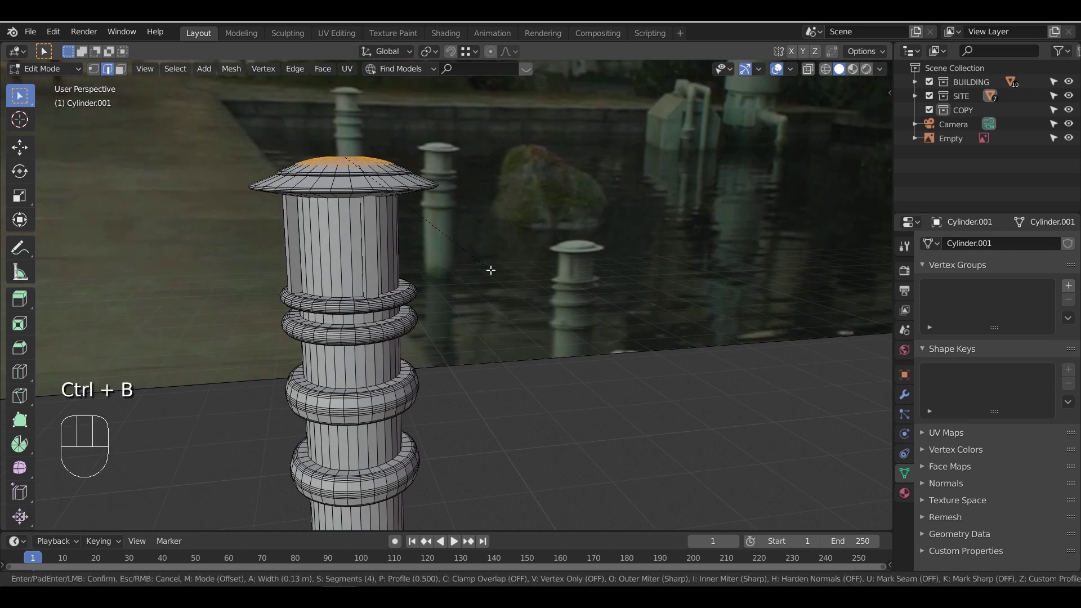
click(490, 270)
Try to move a loop at the cap's rim, and undo the cap edits back to before the rim bevel
middle_drag(485, 277, 477, 253)
shift+middle_drag(474, 270, 445, 249)
scroll(474, 295, up, 2)
alt+click(413, 169)
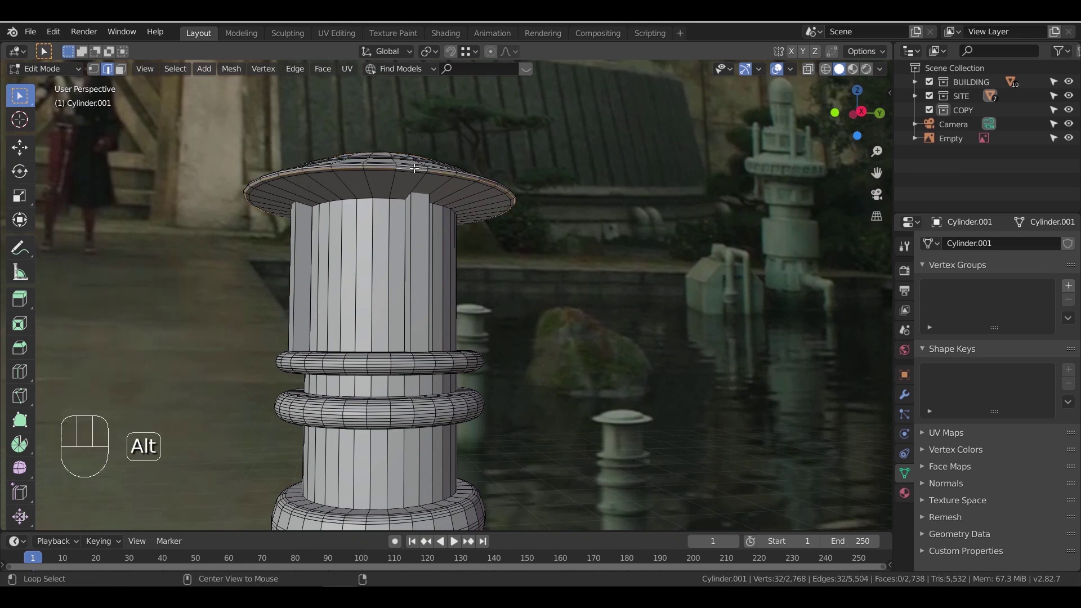
key(g)
key(ctrl+z)
key(ctrl+z)
key(ctrl+z)
key(ctrl+z)
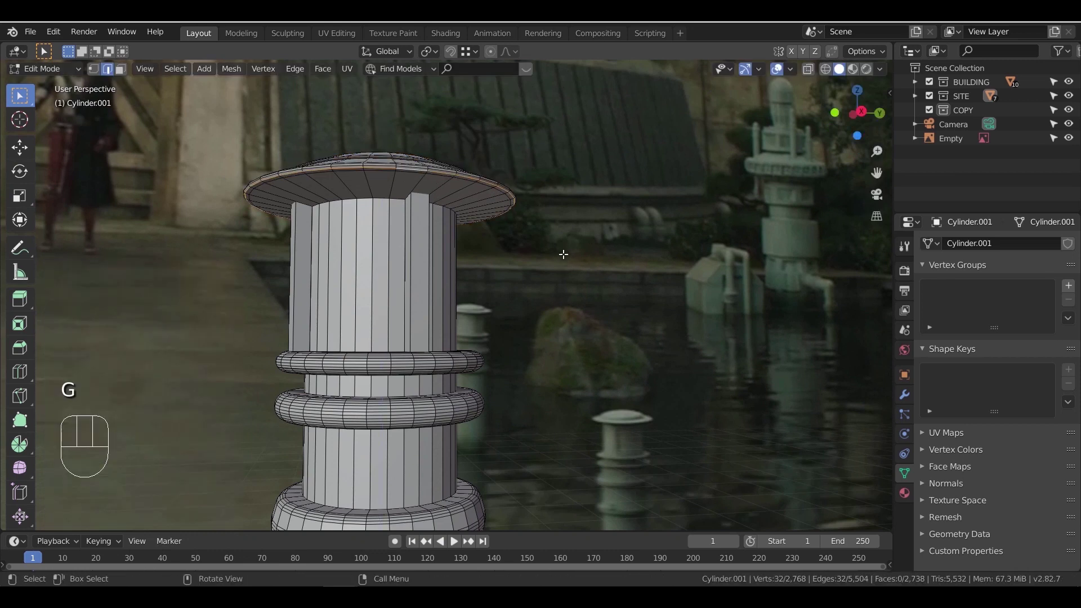
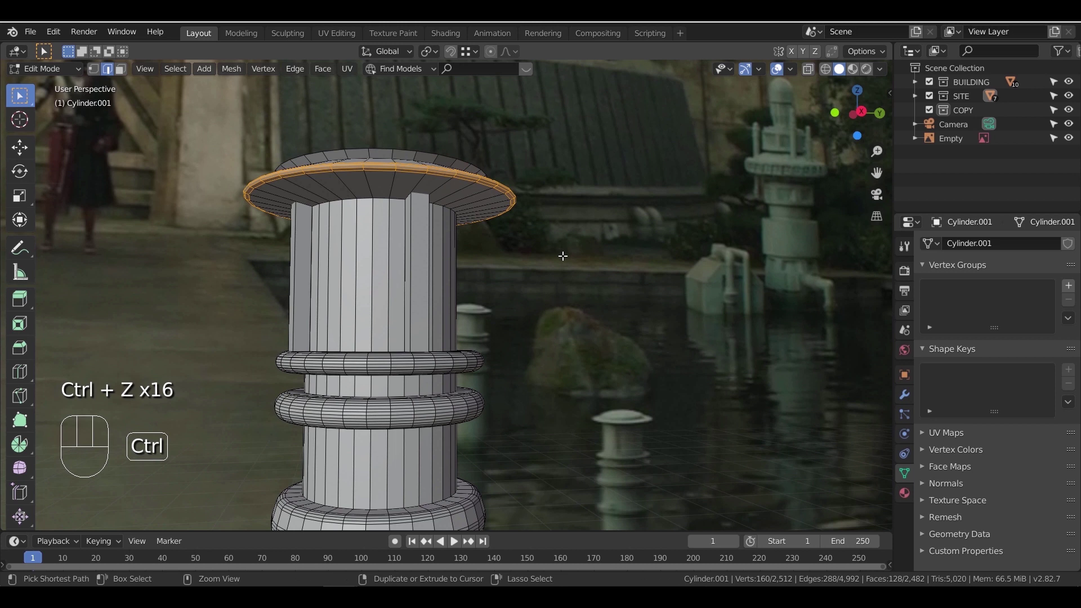
key(ctrl+z)
Lower the cap's outer rim loop by about 0.023 m and move the cap's inner underside loop at the shaft vertically
key(g)
key(z)
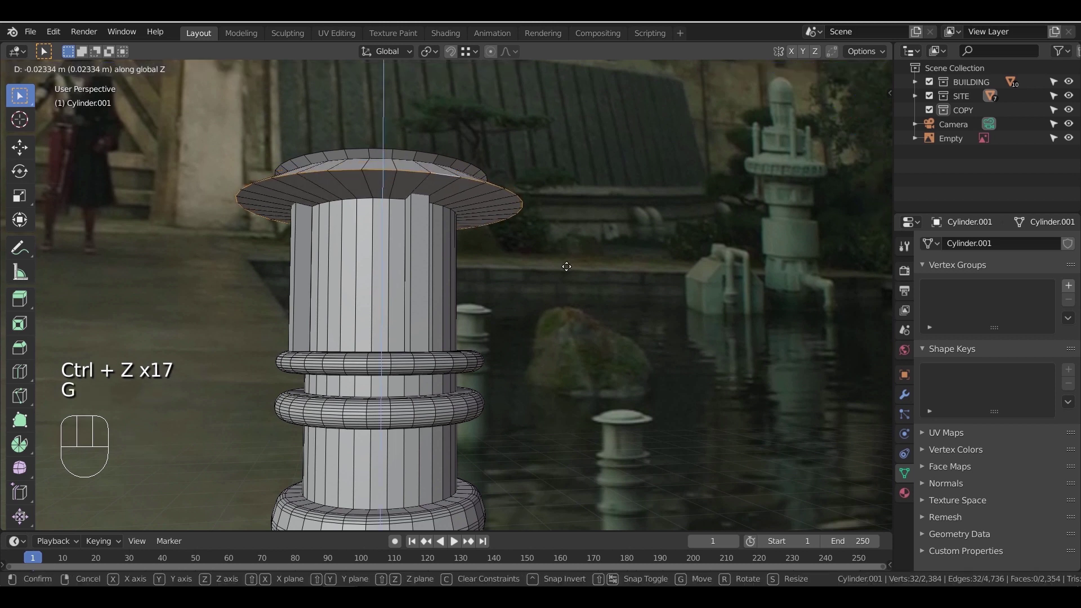
click(566, 266)
alt+click(397, 201)
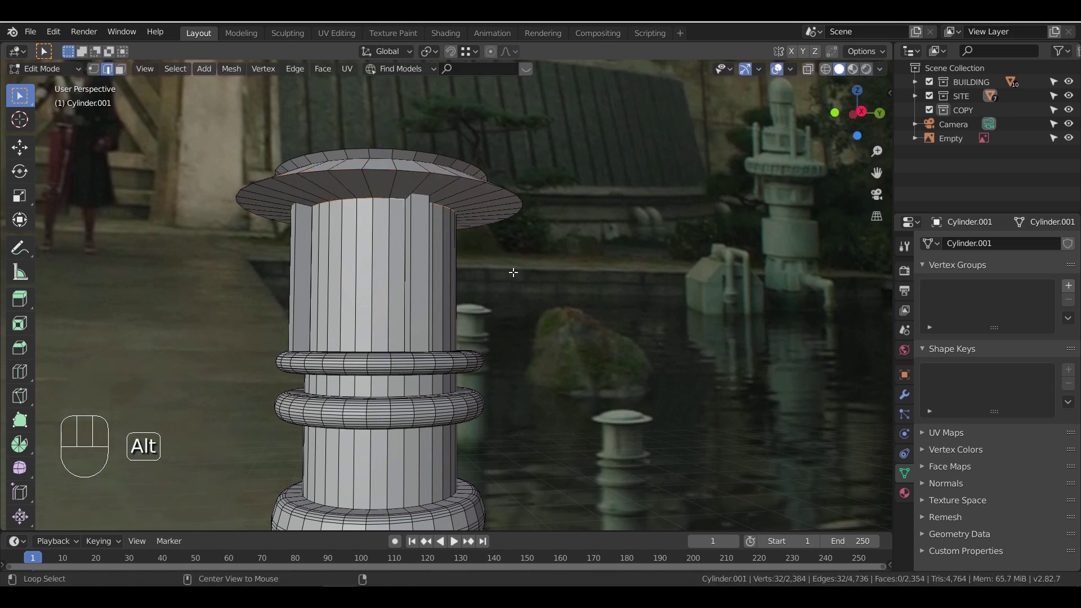
key(g)
key(z)
click(536, 275)
mouse_move(535, 275)
middle_down()
mouse_move(526, 310)
mouse_move(539, 273)
middle_up()
Bevel the cap's outer rim loop by about 0.062 m with four segments
alt+click(472, 243)
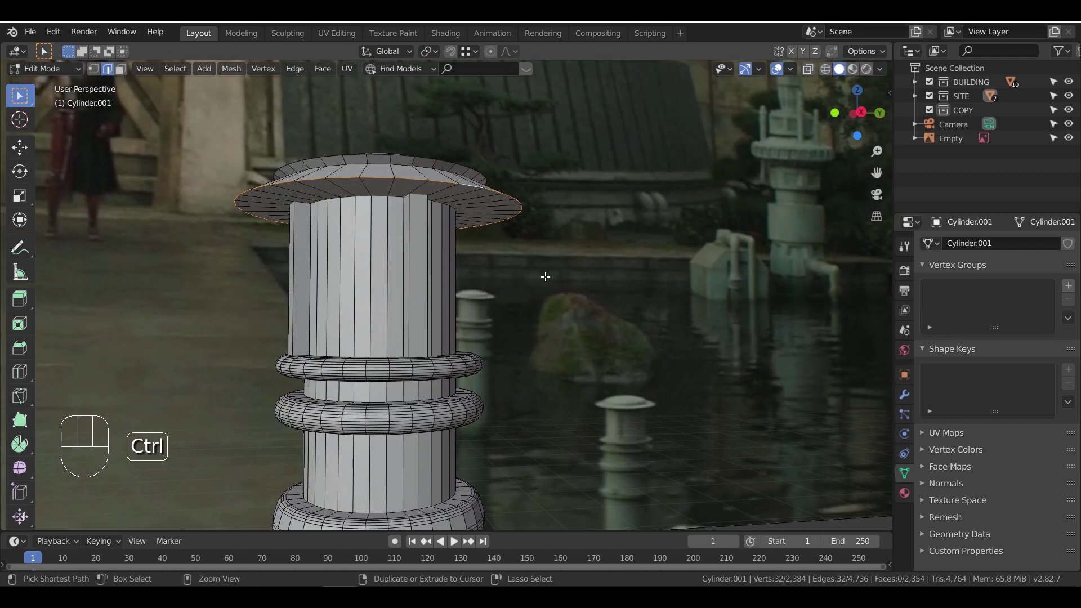
key(ctrl+b)
click(563, 282)
middle_drag(562, 282, 530, 300)
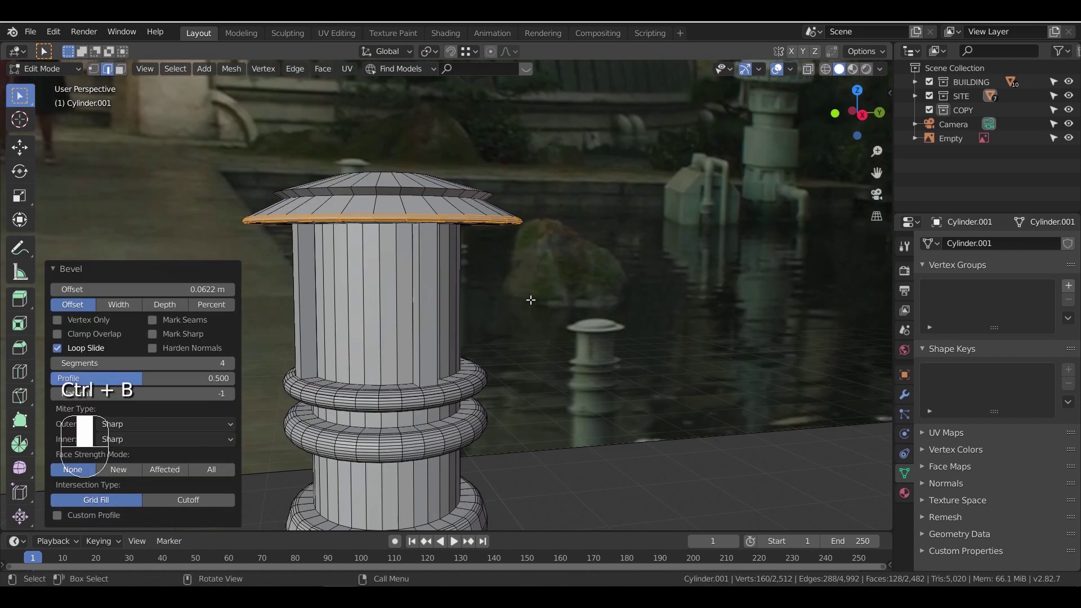
Lower the edge loop between the cap's two tiers by about 0.038 m and try to bevel it
alt+click(415, 187)
key(g)
key(z)
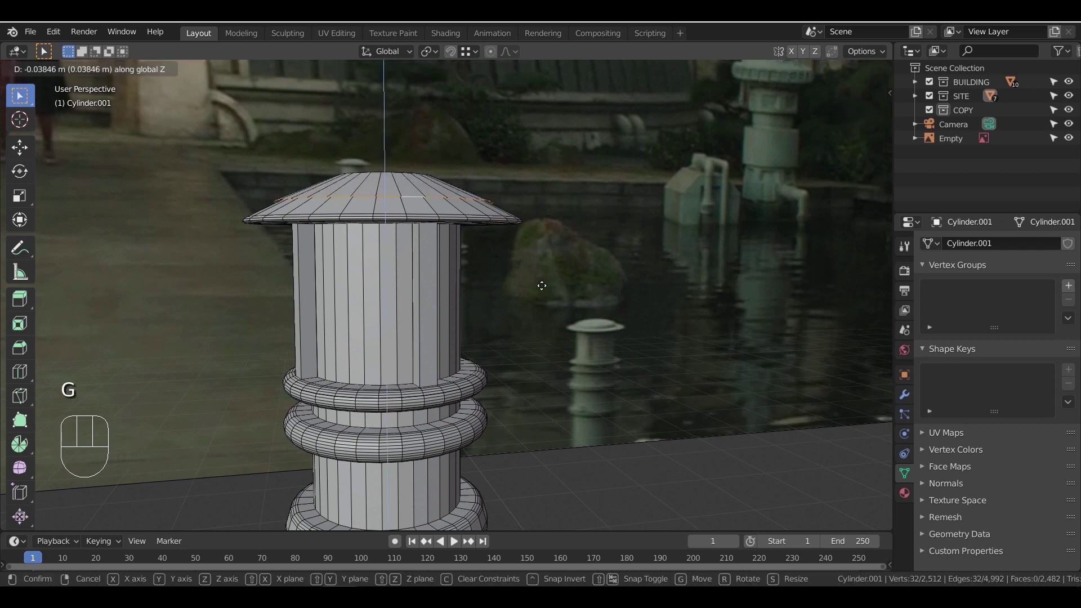
click(541, 285)
key(ctrl+b)
right_click(548, 288)
Raise the edge loop between the cap's two tiers by about 0.0165 m and bevel it by about 0.017 m with four segments
key(g)
key(z)
click(547, 284)
key(ctrl+b)
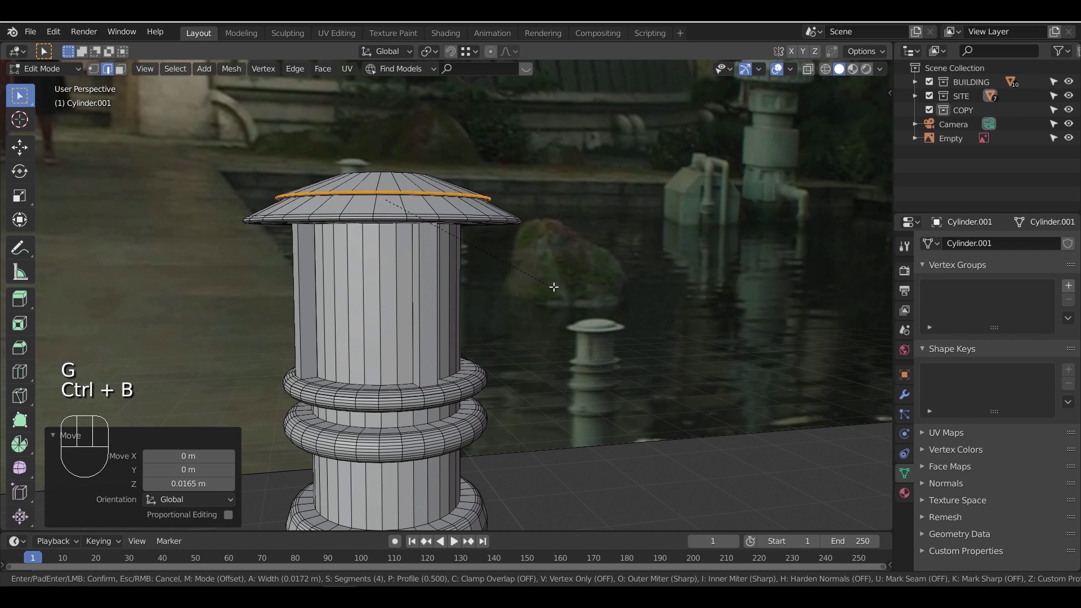
click(553, 287)
Bevel the edge where the cap's underside meets the shaft and leave mesh editing
middle_drag(554, 287, 477, 278)
click(408, 224)
key(ctrl+b)
click(566, 288)
middle_drag(566, 288, 553, 315)
key(Tab)
Set the finished post's origin to its geometry
scroll(548, 337, down, 4)
middle_drag(547, 355, 532, 374)
scroll(525, 342, down, 7)
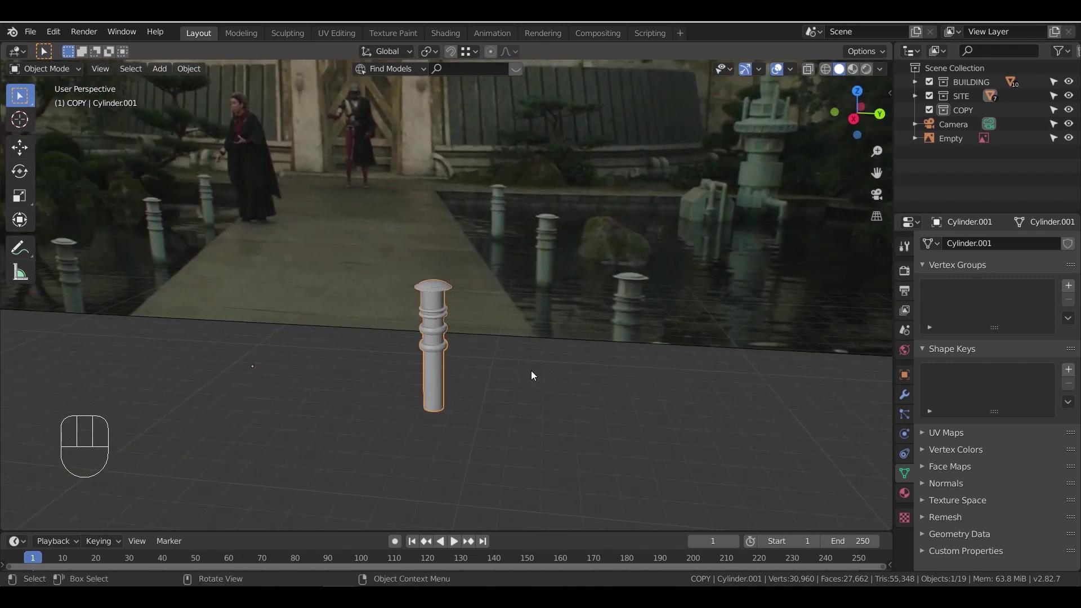
scroll(498, 370, down, 2)
click(183, 72)
mouse_move(213, 100)
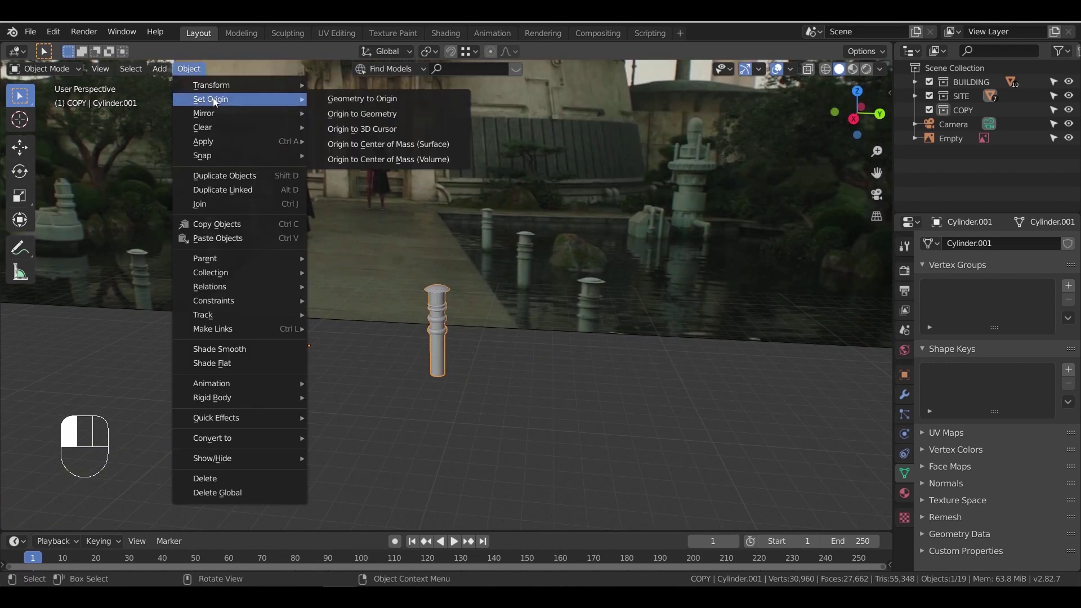
click(349, 116)
Move the post about 39.1 m along Y, clear of the modelling area
scroll(475, 351, down, 3)
mouse_move(471, 361)
middle_down()
mouse_move(450, 379)
mouse_move(470, 373)
middle_up()
key(g)
key(y)
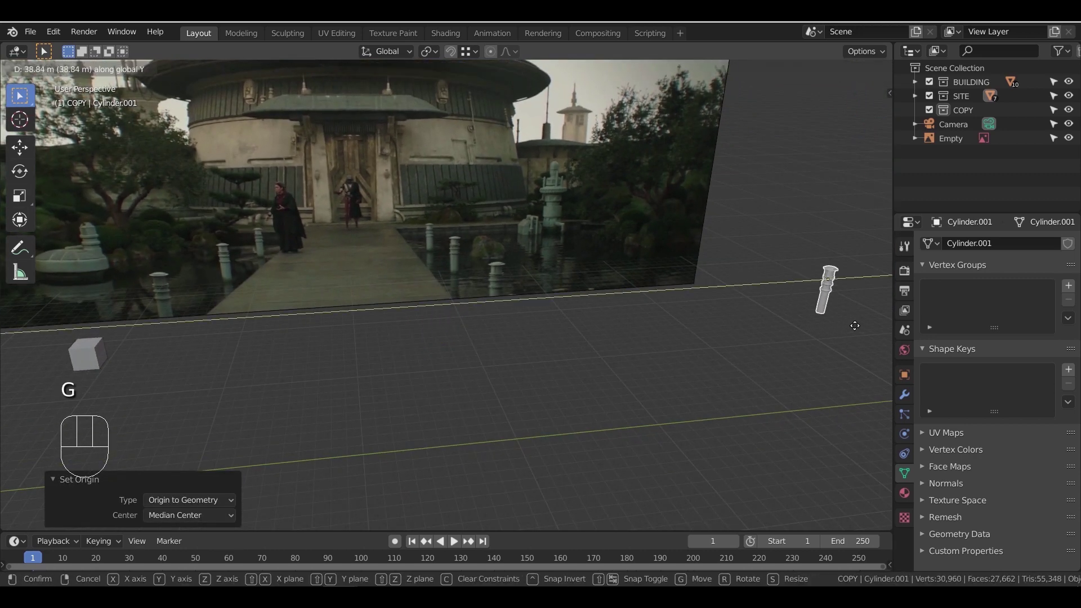
click(857, 326)
Move the plain cube near the reference image by about -9.08 m along X and check it in the right orthographic view
scroll(449, 377, down, 1)
shift+middle_drag(259, 354, 287, 316)
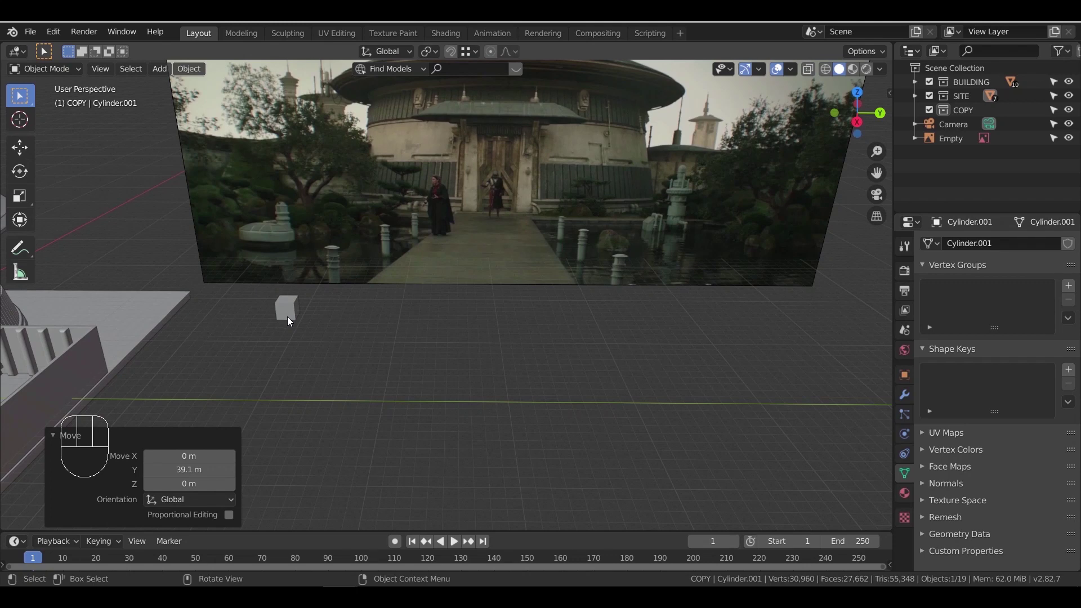
click(287, 317)
key(g)
key(x)
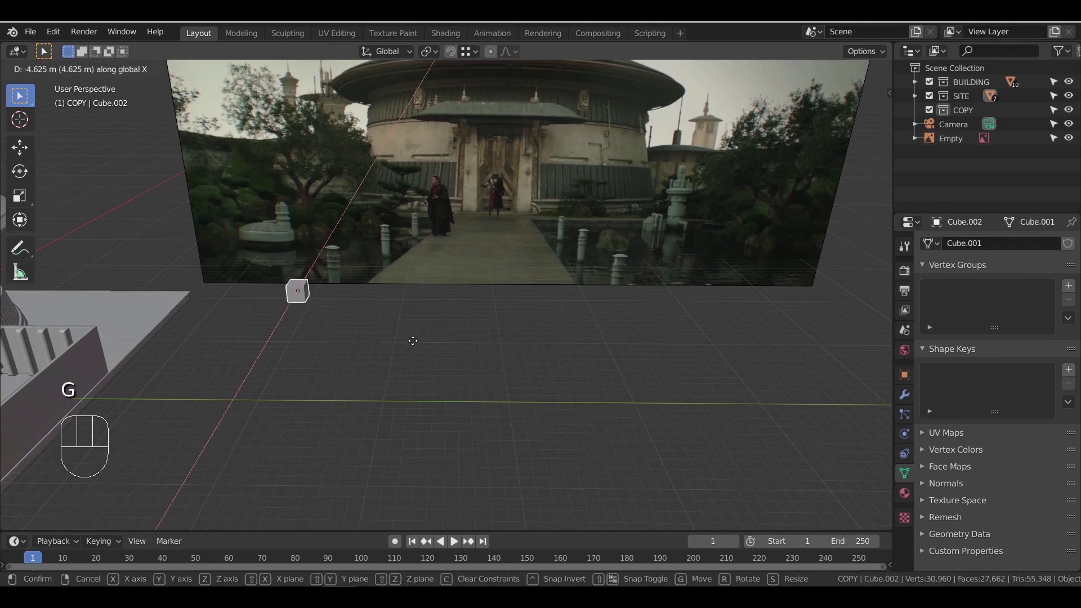
click(377, 323)
key(KP_3)
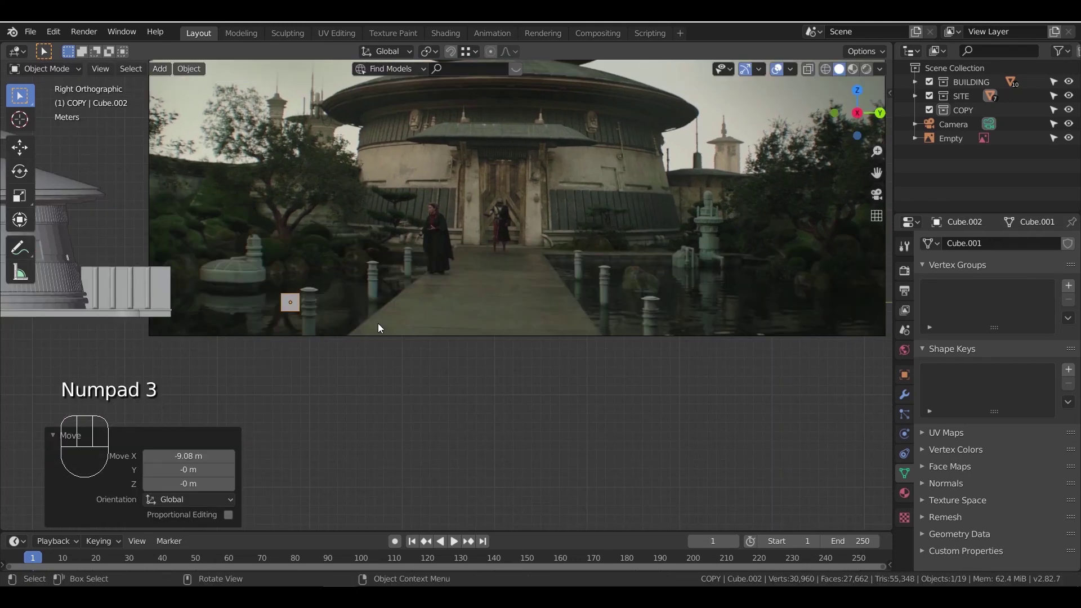
Scale the new cube in front of the reference image horizontally into a low, wide block, leaving its height unscaled
shift+middle_drag(330, 312, 535, 322)
scroll(508, 344, up, 2)
scroll(508, 340, up, 7)
shift+middle_drag(731, 327, 491, 356)
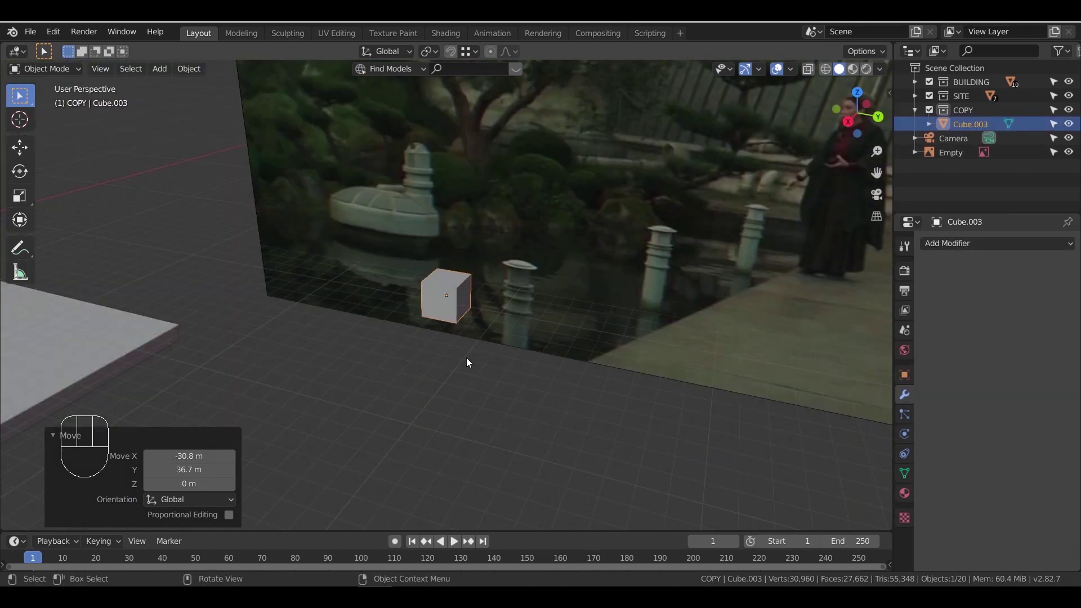
middle_drag(467, 359, 441, 341)
scroll(468, 328, up, 4)
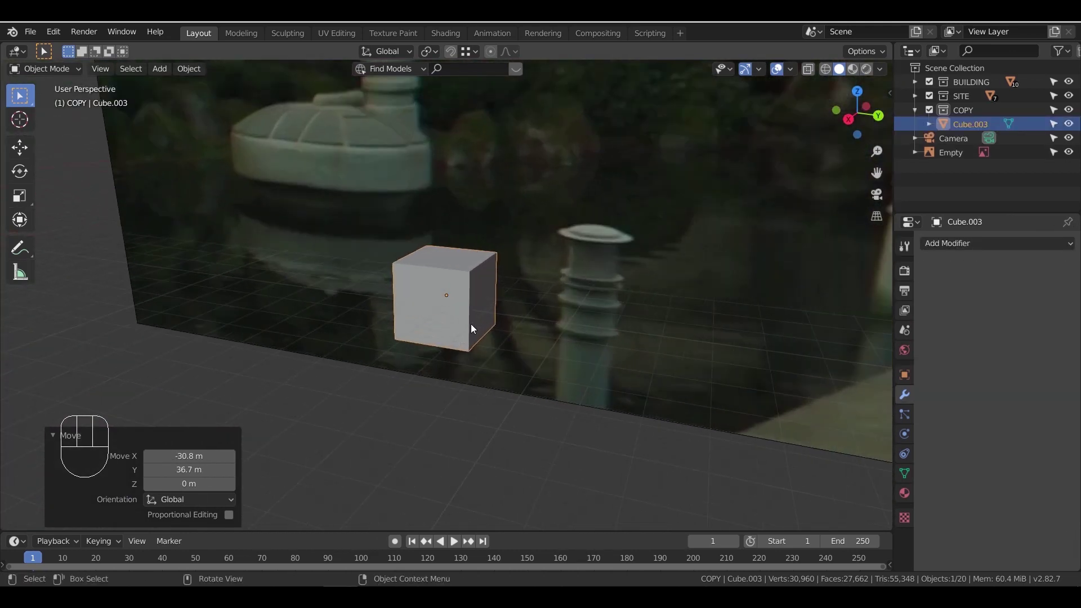
scroll(471, 325, down, 2)
key(s)
key(shift+z)
click(559, 370)
key(s)
key(z)
right_click(566, 383)
Select the block's top and bottom faces for mesh editing
key(Tab)
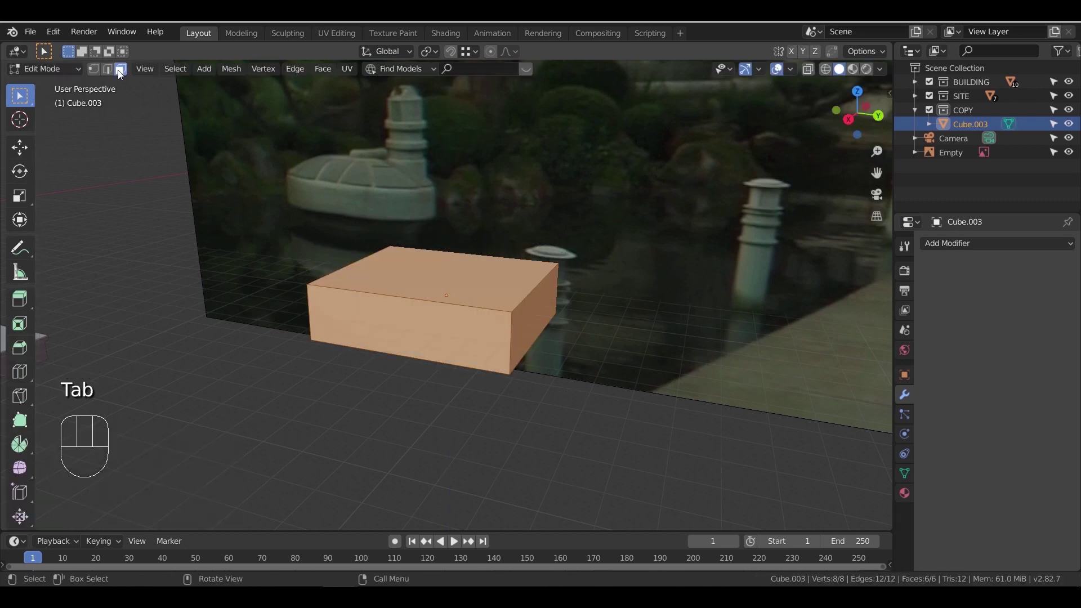
click(430, 259)
middle_drag(444, 287, 477, 242)
shift+click(482, 299)
middle_drag(488, 290, 548, 335)
key(e)
right_click(575, 348)
key(ctrl+z)
key(s)
key(z)
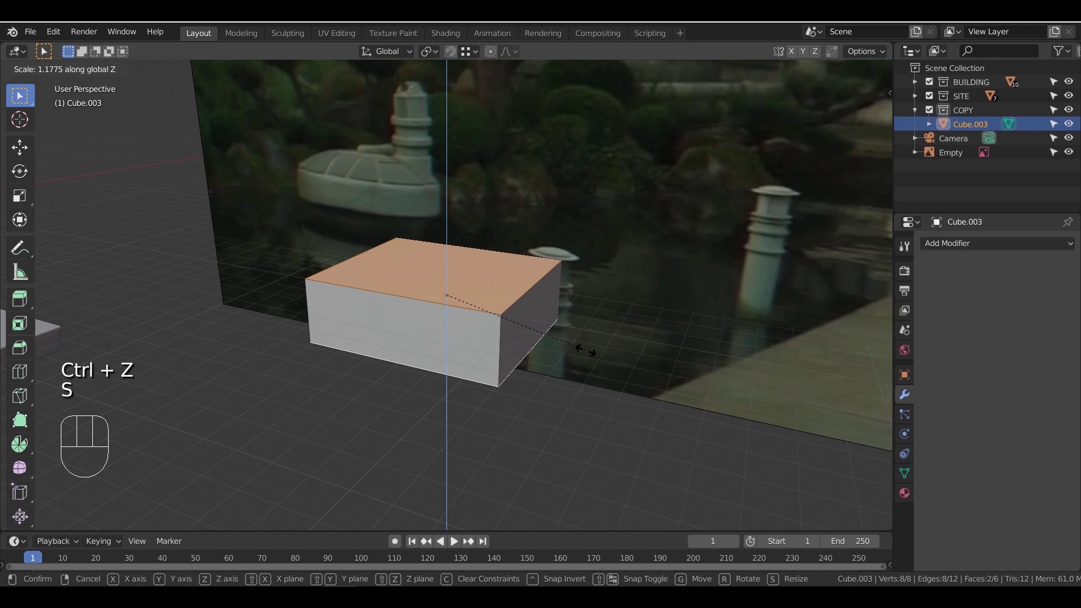
right_click(554, 344)
Extrude the block's top and bottom faces in place and spread them apart along Z by a factor of about 2.33
key(e)
right_click(572, 350)
key(s)
key(z)
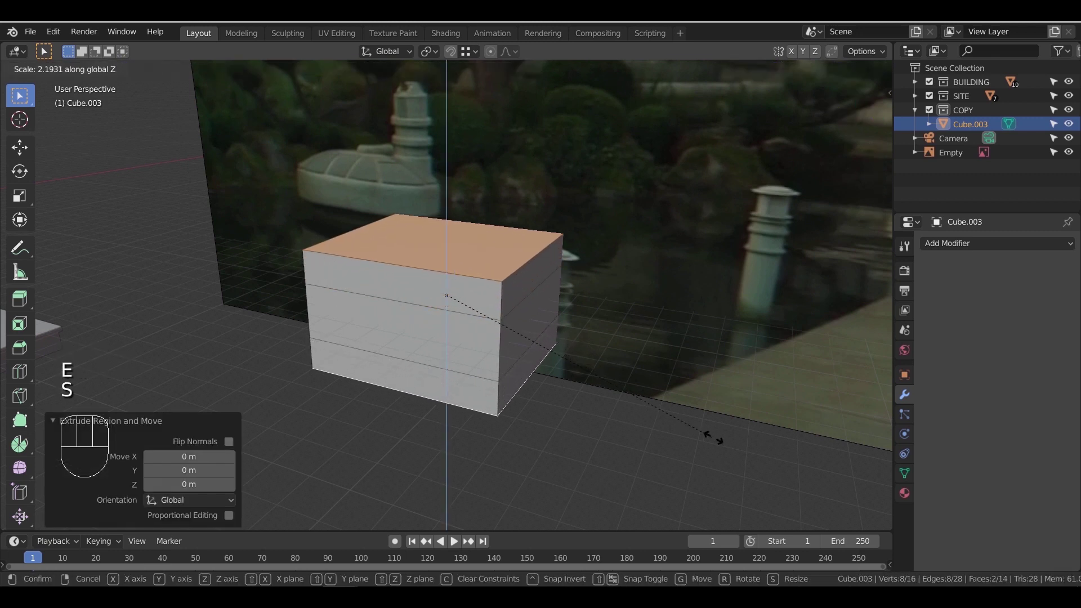
click(719, 440)
Shrink the extruded top and bottom faces inward to form sloped sides, and adjust their spacing along Z
key(s)
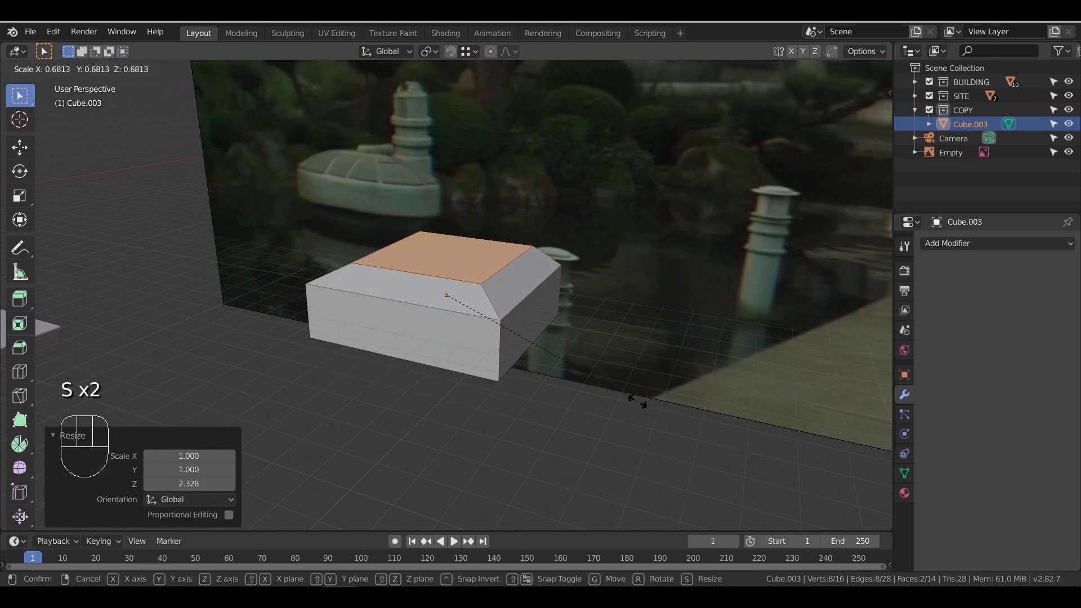
click(599, 398)
key(s)
key(z)
click(649, 433)
middle_drag(506, 398, 622, 398)
key(Tab)
Scale the whole block along X by about 0.77 and move it forward along X, away from the reference image
key(s)
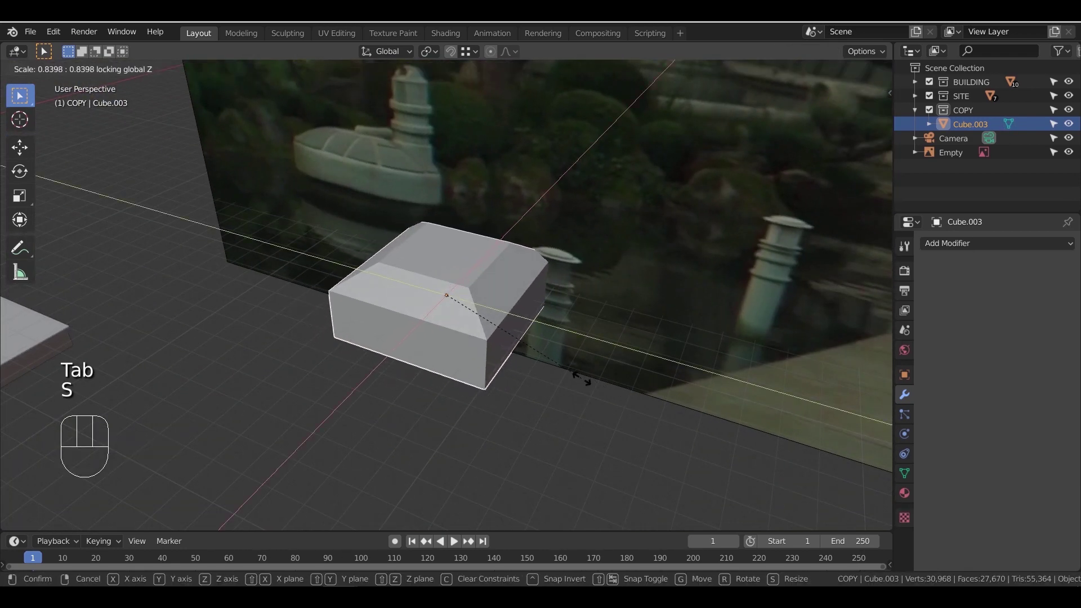
key(x)
click(566, 375)
key(g)
key(x)
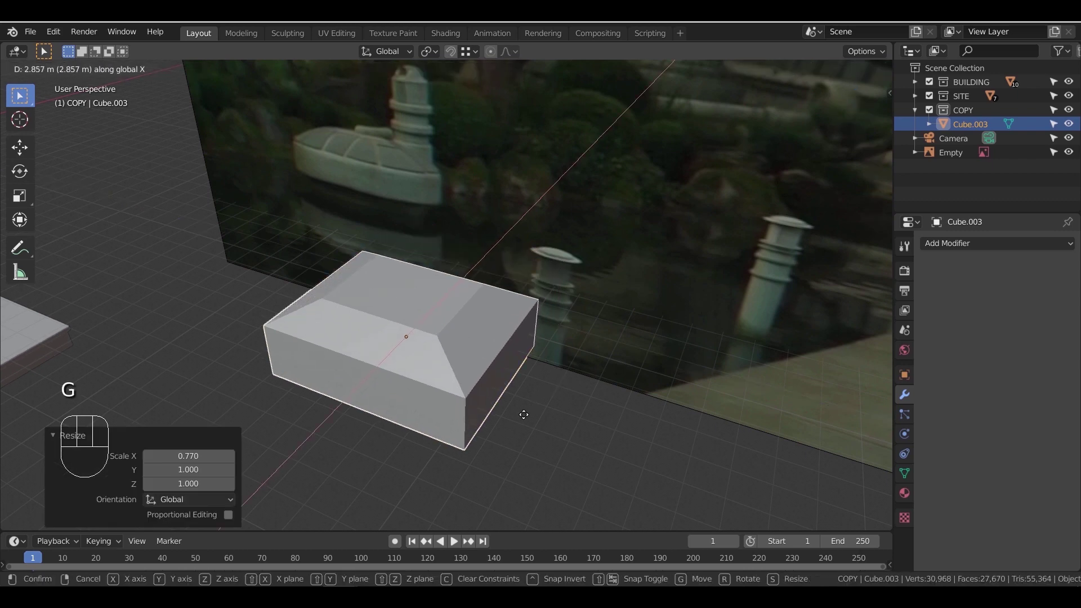
click(523, 414)
Narrow the whole block further along X
middle_drag(565, 382, 511, 372)
key(s)
key(x)
click(474, 378)
Spread the top and bottom faces apart along Z, resize them horizontally, and scale them along Z by 0.88
key(Tab)
key(s)
key(z)
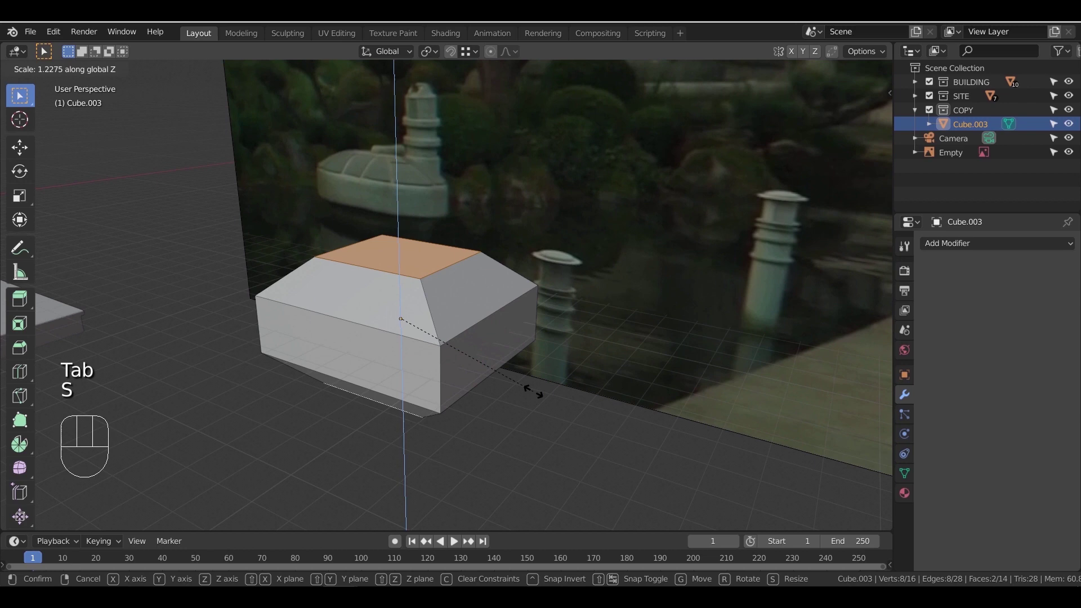
click(545, 397)
key(s)
key(shift+z)
click(519, 387)
key(s)
key(z)
click(502, 381)
middle_drag(495, 370, 426, 383)
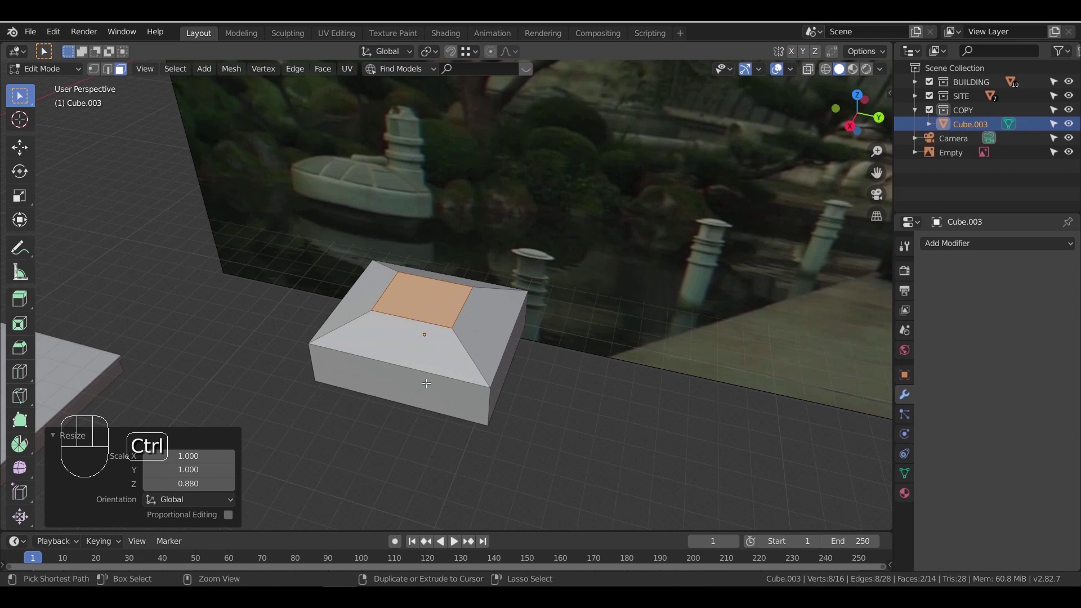
Add two centred loop cuts around the block, one in each horizontal direction
click(412, 355)
right_click(414, 355)
click(496, 337)
right_click(497, 339)
Bulge the block's sides by scaling one centre loop outward along Y and the other outward along X
mouse_move(521, 393)
middle_down()
mouse_move(467, 386)
mouse_move(500, 393)
middle_up()
key(s)
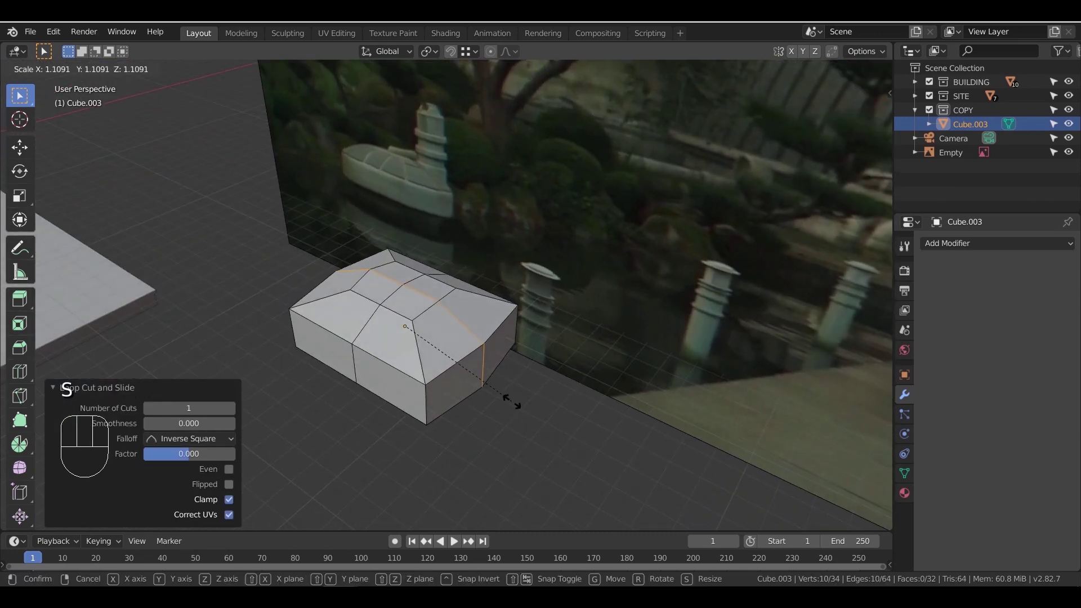
key(y)
click(512, 402)
alt+click(355, 358)
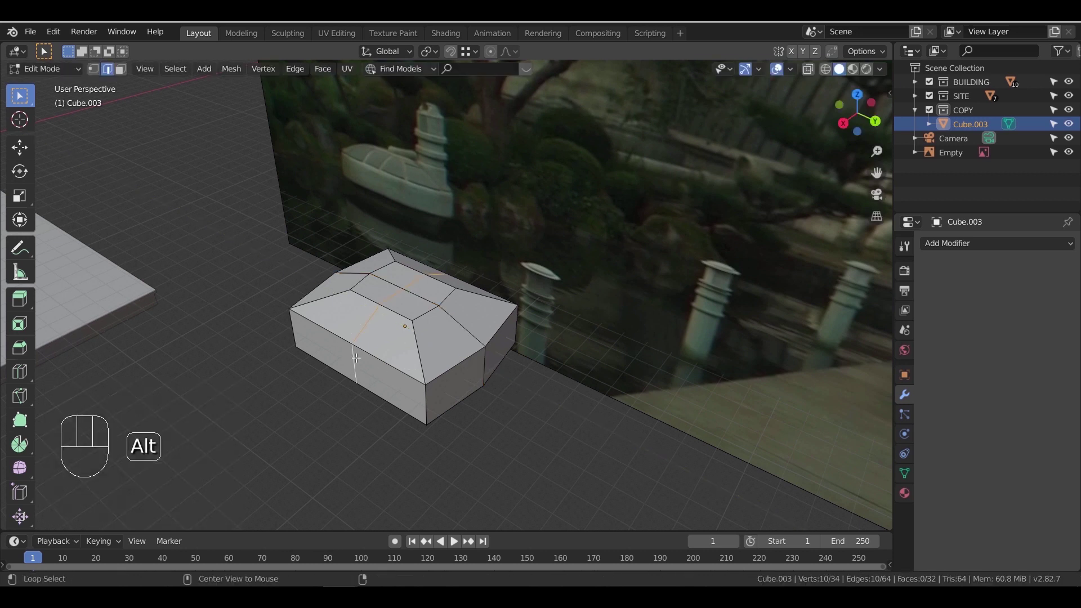
key(s)
key(x)
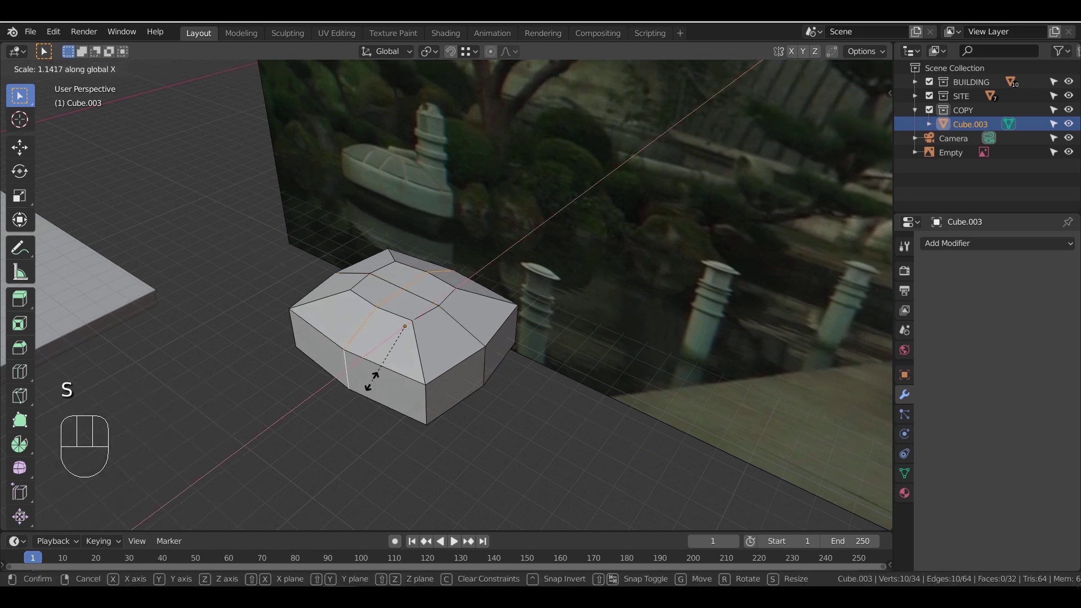
click(368, 383)
middle_drag(382, 387, 423, 367)
key(Tab)
Duplicate the faceted block in place and raise the copy by about 5.97 m, adjusting its height further along Z
scroll(426, 364, up, 2)
key(shift+d)
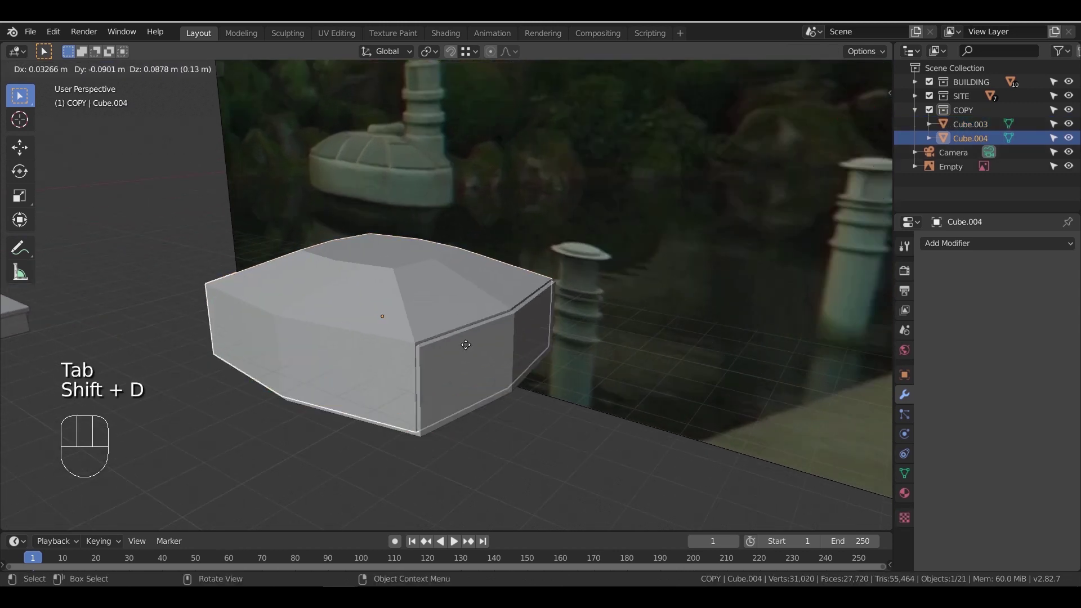
right_click(478, 316)
key(g)
key(z)
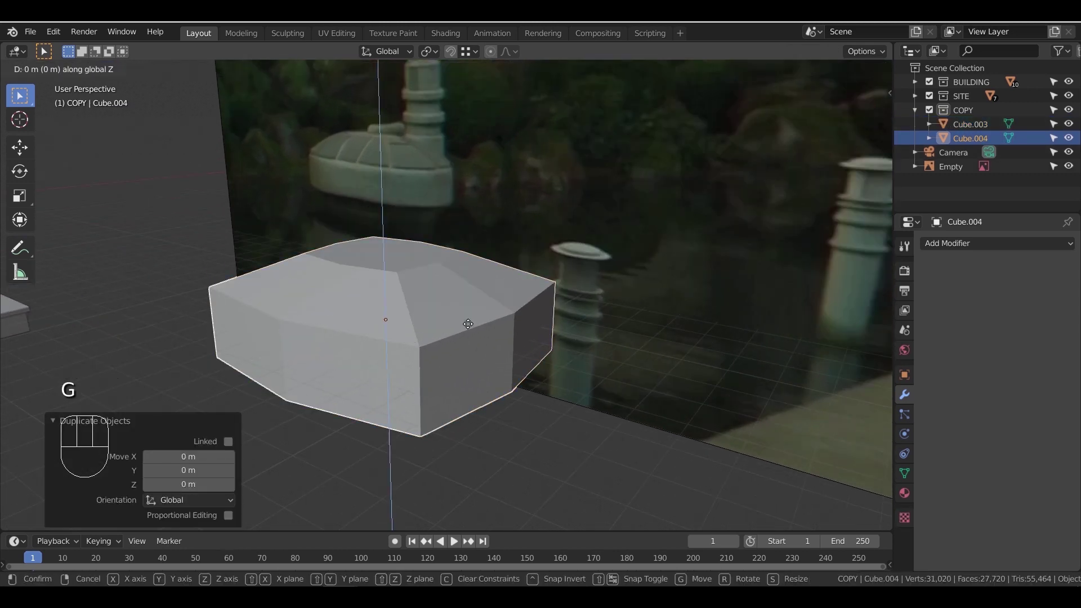
click(478, 112)
scroll(491, 244, down, 1)
scroll(491, 243, down, 3)
key(g)
key(z)
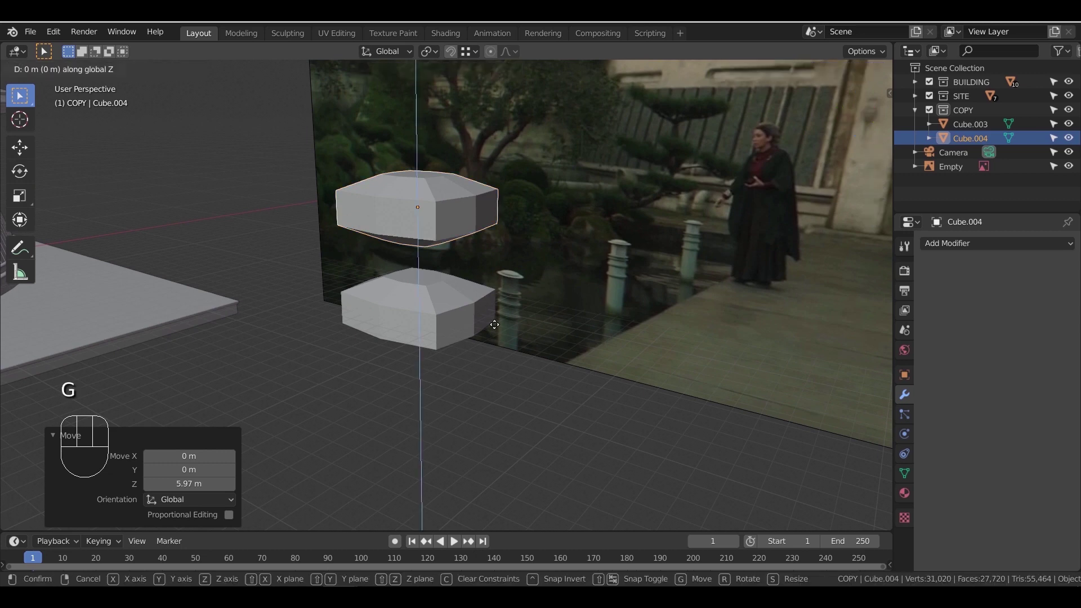
click(481, 208)
Bevel all edges of the lower block by about 0.23 m with seven segments
scroll(439, 314, up, 4)
click(440, 318)
key(Tab)
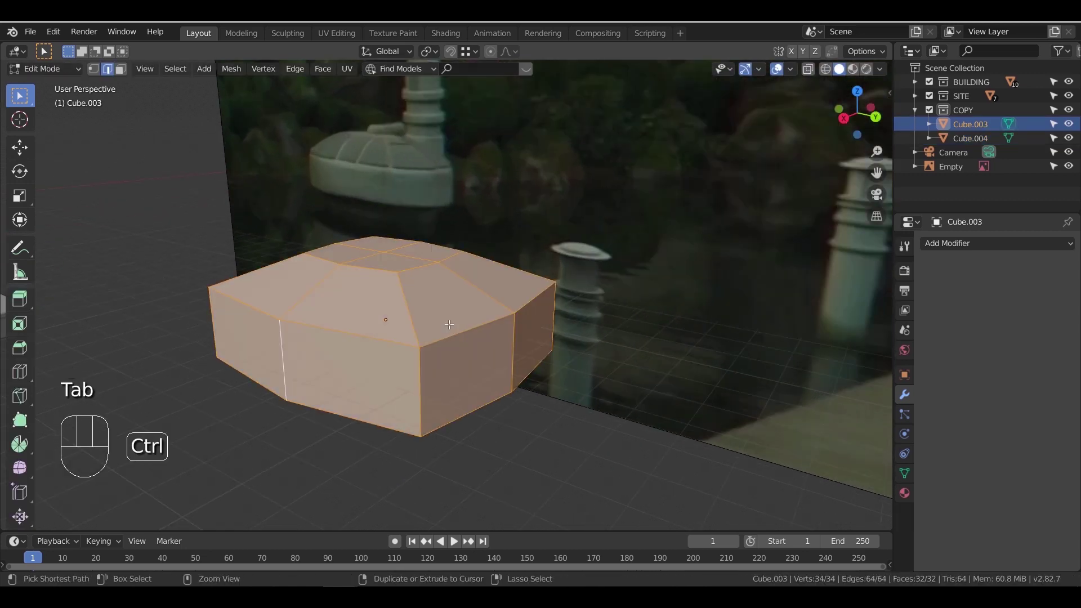
key(ctrl+b)
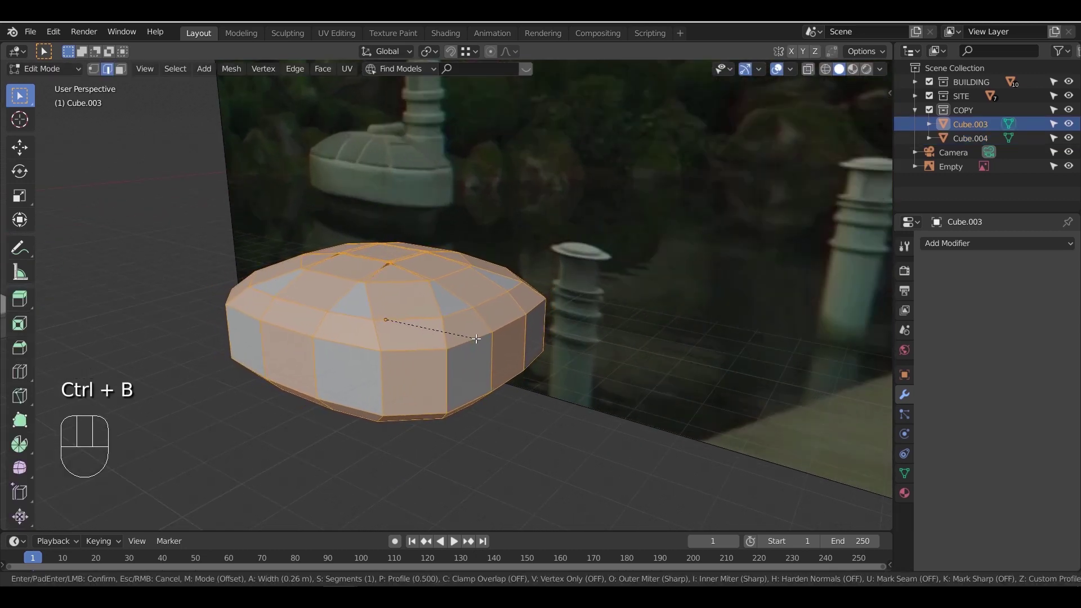
scroll(471, 338, up, 4)
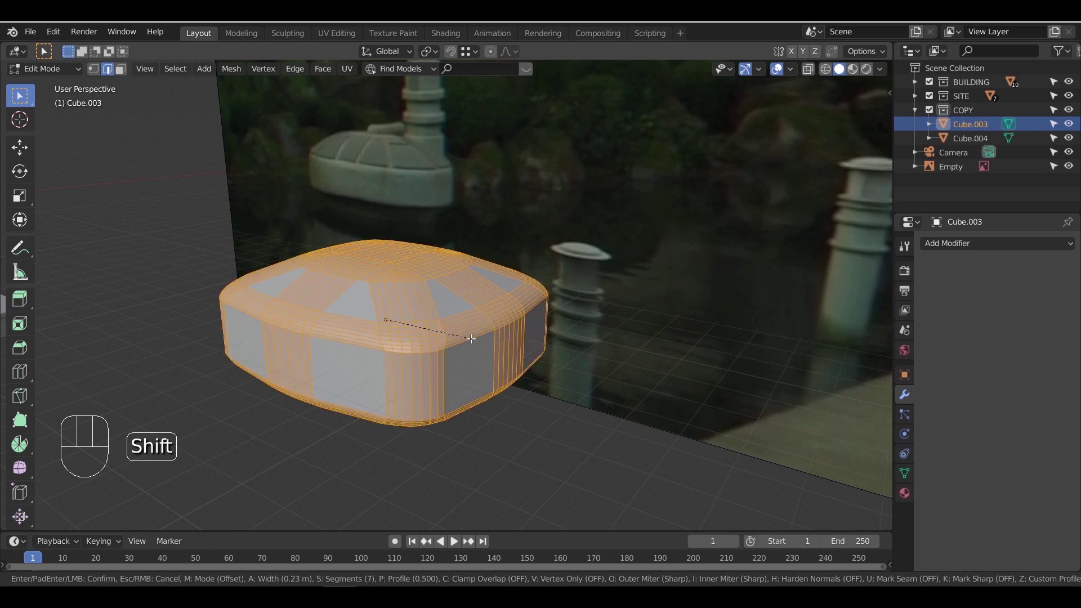
click(471, 338)
key(Tab)
Delete the upper copy's flat top faces, side walls and underside in wireframe view, keeping only the sloped upper ring
scroll(488, 326, down, 2)
middle_drag(488, 326, 443, 313)
scroll(459, 334, down, 3)
click(434, 164)
key(Tab)
middle_drag(435, 165, 464, 233)
click(120, 69)
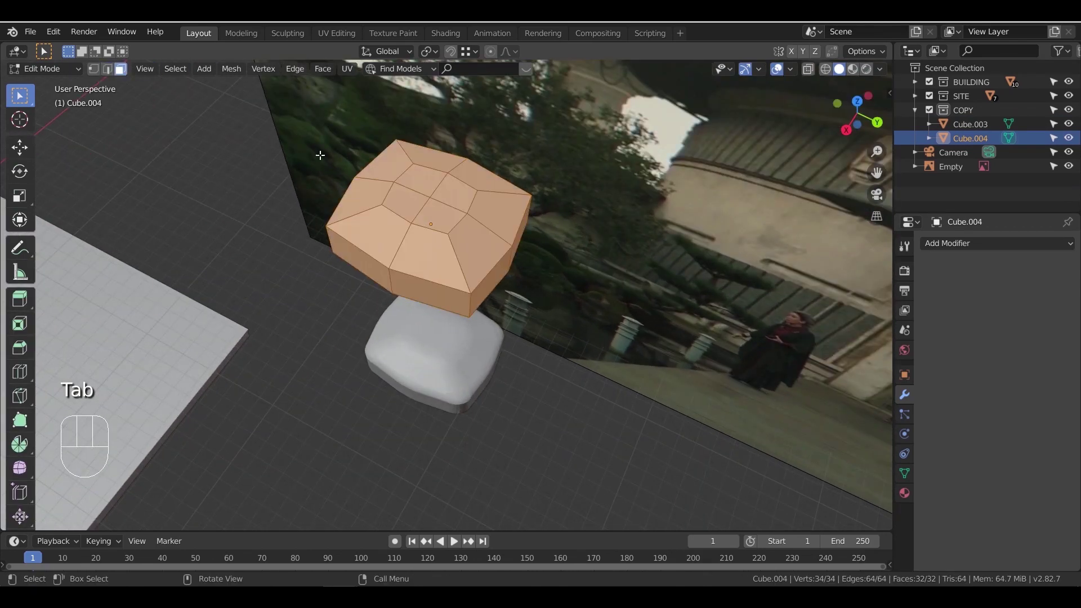
drag(423, 211, 426, 214)
middle_drag(514, 297, 499, 220)
key(z)
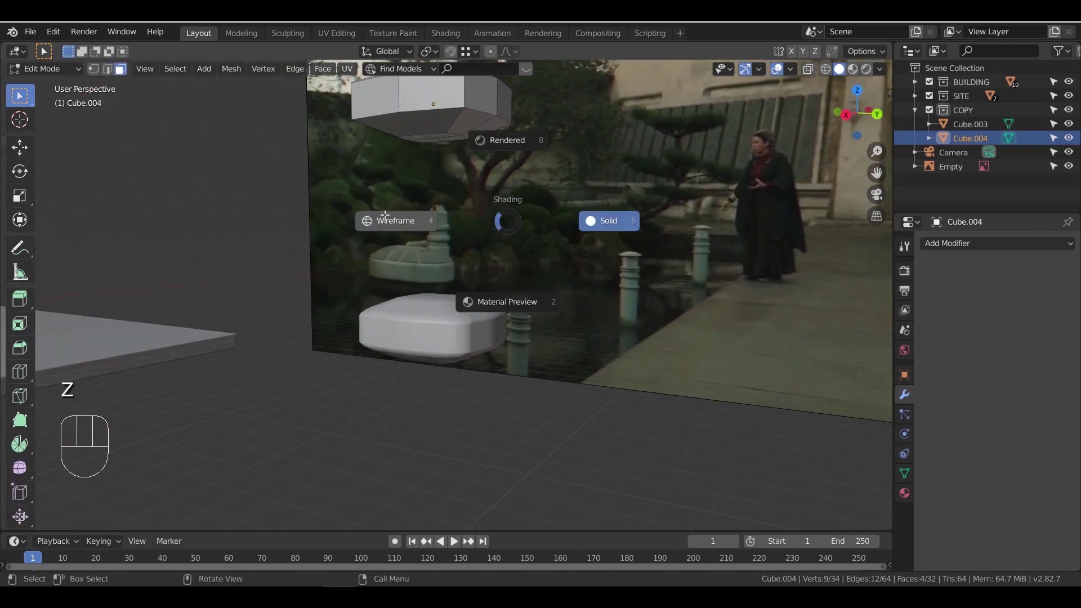
click(386, 220)
shift+middle_drag(506, 139, 582, 252)
shift+drag(593, 214, 396, 285)
key(x)
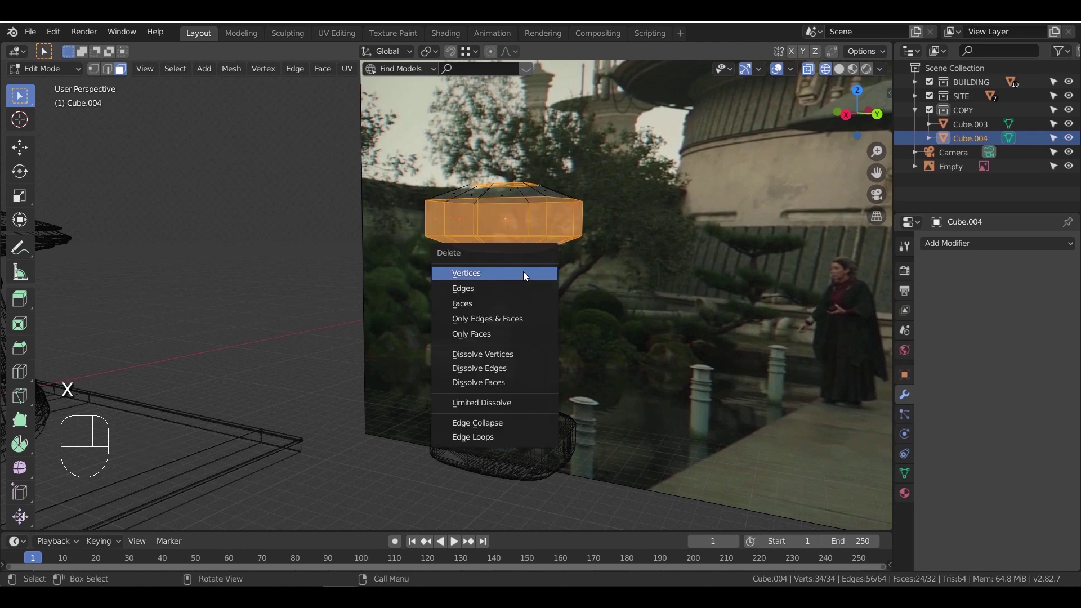
click(489, 303)
key(Tab)
Return to solid shading and lower the sloped ring along Z onto the rounded block
key(z)
middle_drag(550, 266, 578, 275)
click(655, 303)
scroll(579, 328, up, 2)
key(g)
key(z)
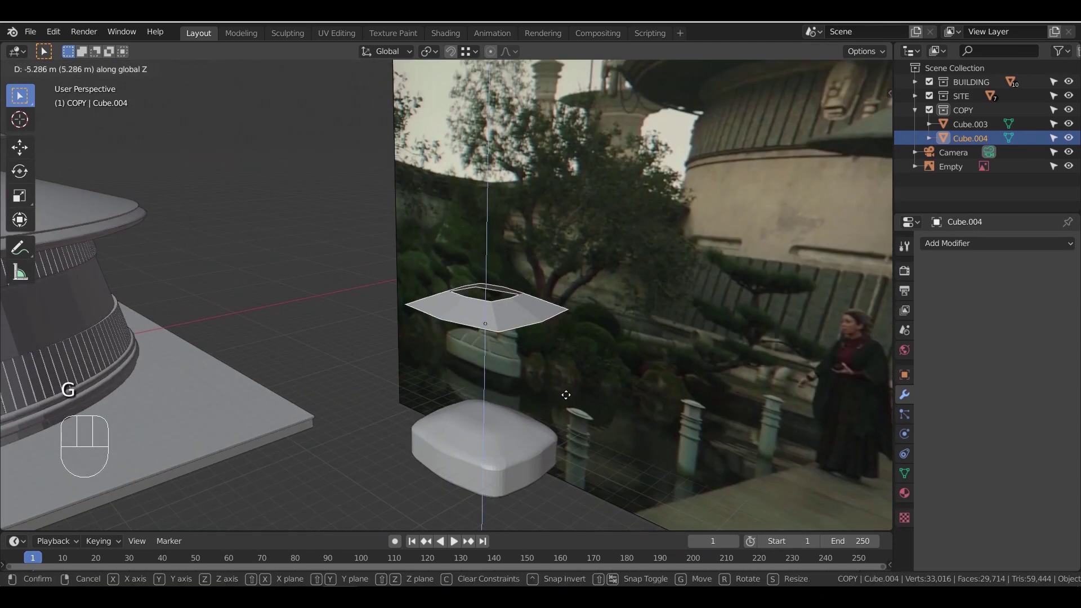
click(581, 491)
Open the sloped ring above the rounded block for mesh editing with edge selection
middle_drag(580, 491, 614, 323)
scroll(543, 344, up, 4)
shift+middle_drag(614, 323, 583, 287)
scroll(623, 296, up, 3)
key(Tab)
middle_drag(504, 340, 450, 353)
shift+middle_drag(451, 352, 522, 317)
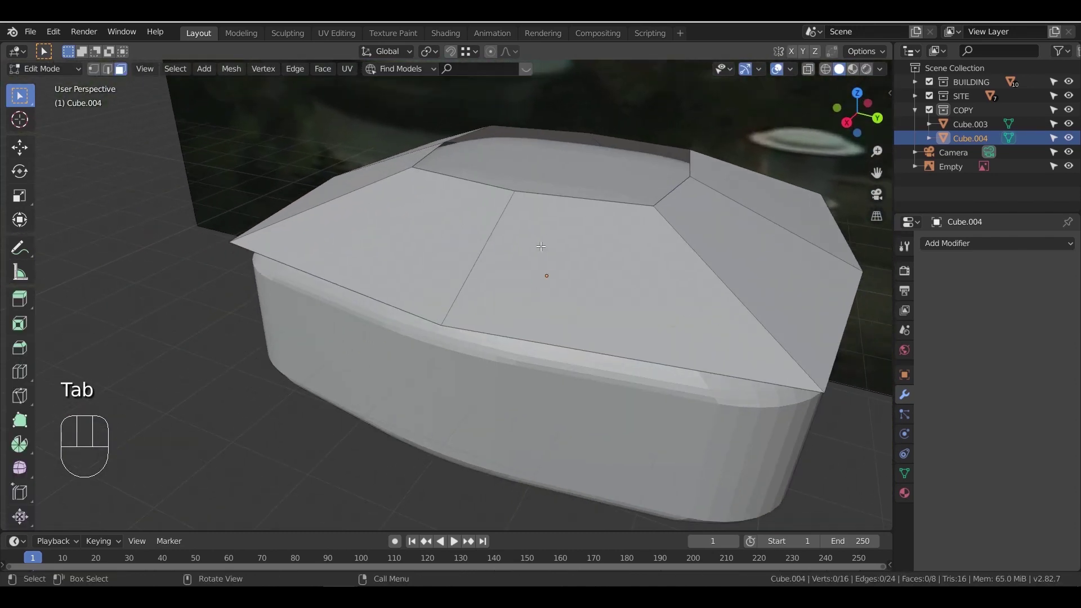
middle_drag(540, 239, 551, 279)
shift+middle_drag(568, 397, 553, 282)
scroll(554, 284, down, 2)
key(Tab)
key(Tab)
click(108, 70)
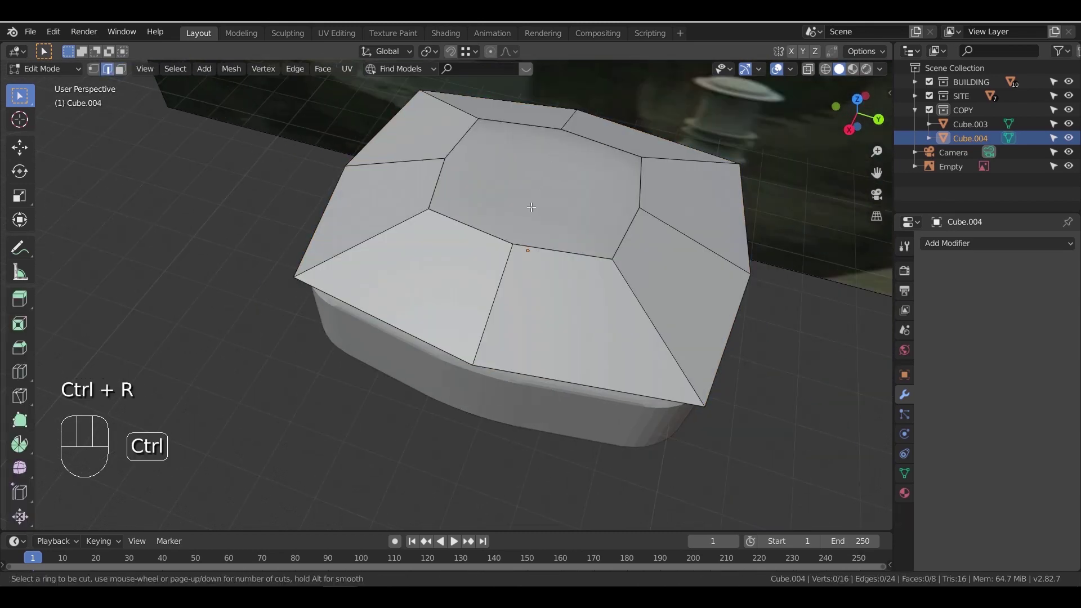
Try adding centred loop cuts across four sloped panels, two on each of the ring's opposite X-facing sides
click(468, 242)
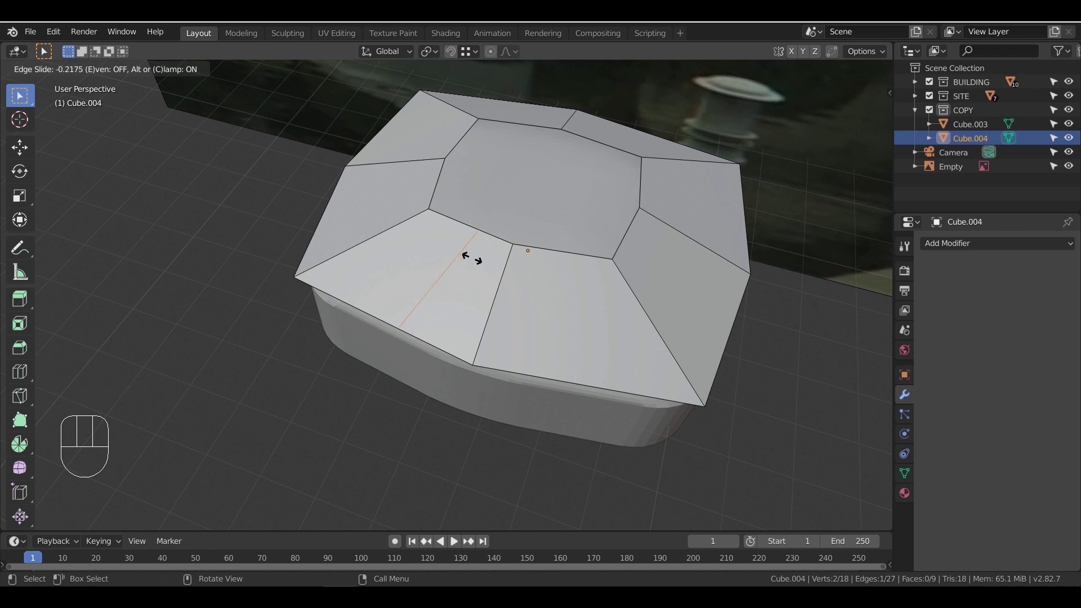
right_click(472, 259)
middle_drag(511, 201, 496, 238)
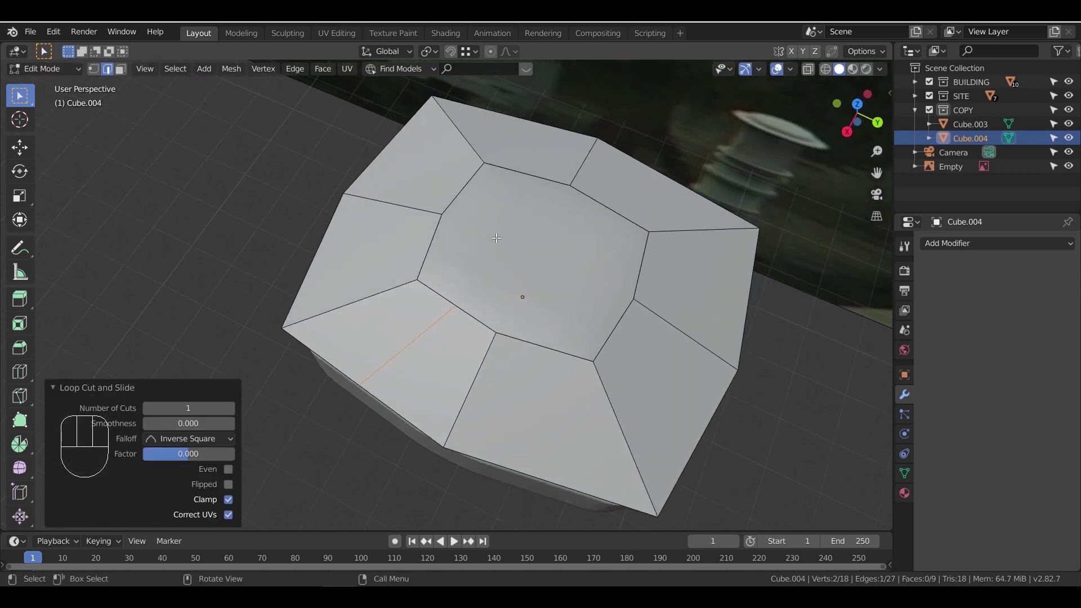
click(530, 139)
right_click(622, 208)
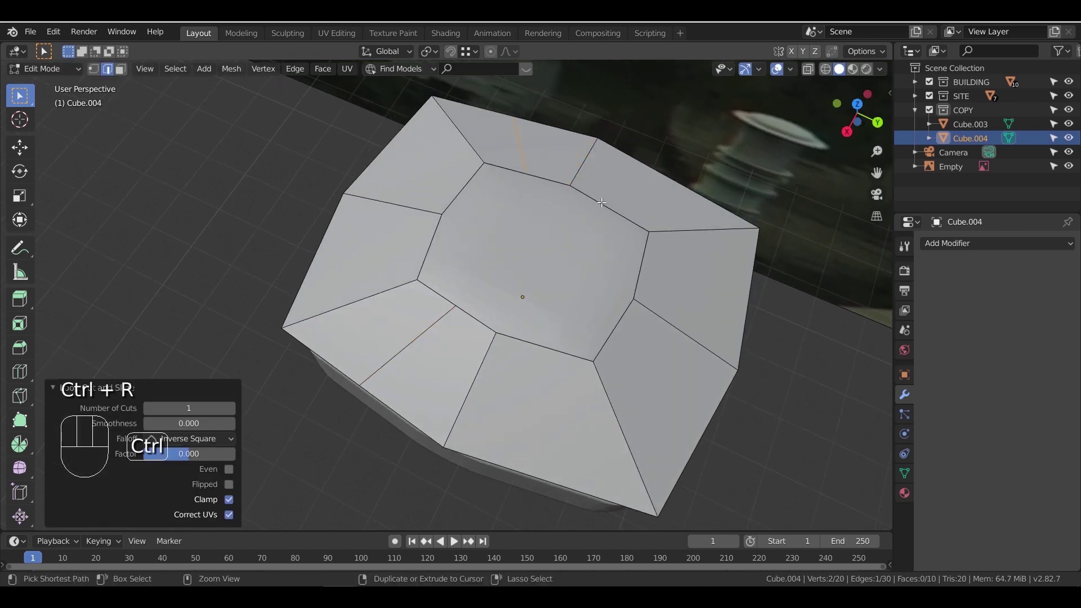
click(607, 204)
right_click(598, 229)
key(ctrl+r)
click(550, 357)
right_click(550, 357)
middle_drag(548, 357, 528, 307)
shift+middle_drag(525, 233, 513, 342)
Select one of the sloped panels, and undo back past the four loop cuts
click(120, 71)
click(476, 341)
scroll(445, 318, down, 4)
scroll(501, 336, up, 1)
scroll(499, 335, down, 2)
key(ctrl+z)
key(ctrl+z)
key(ctrl+z)
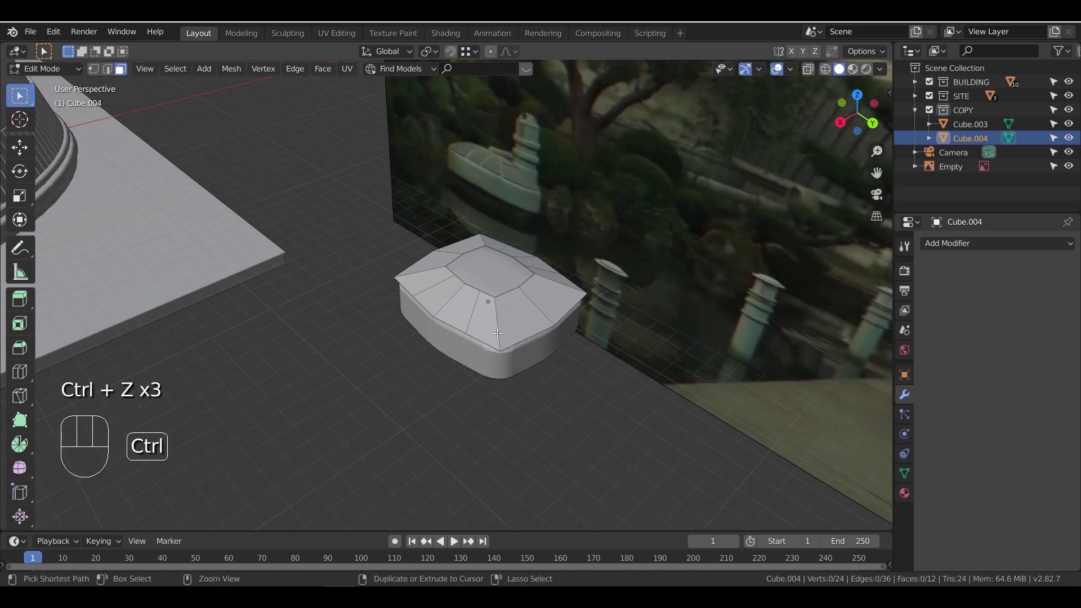
key(ctrl+z)
Move the middle divider edges on the ring's two X-facing sides together about -0.84 m along Y
scroll(498, 333, up, 2)
middle_drag(497, 333, 452, 344)
scroll(479, 318, up, 2)
scroll(476, 313, down, 1)
scroll(476, 312, down, 2)
click(452, 321)
scroll(523, 225, up, 1)
middle_drag(527, 220, 490, 259)
key(g)
key(x)
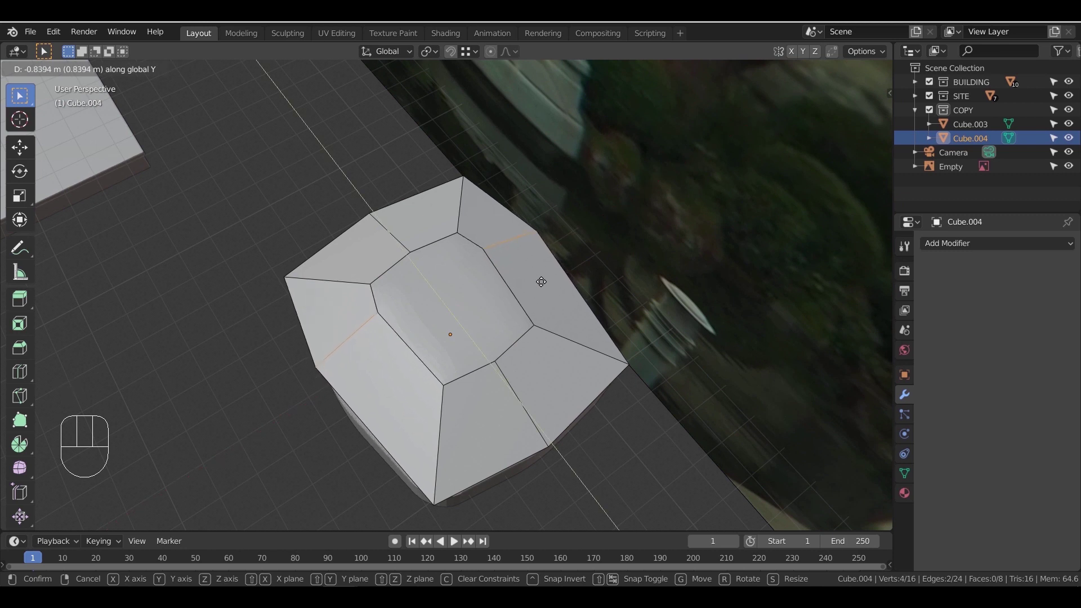
click(543, 280)
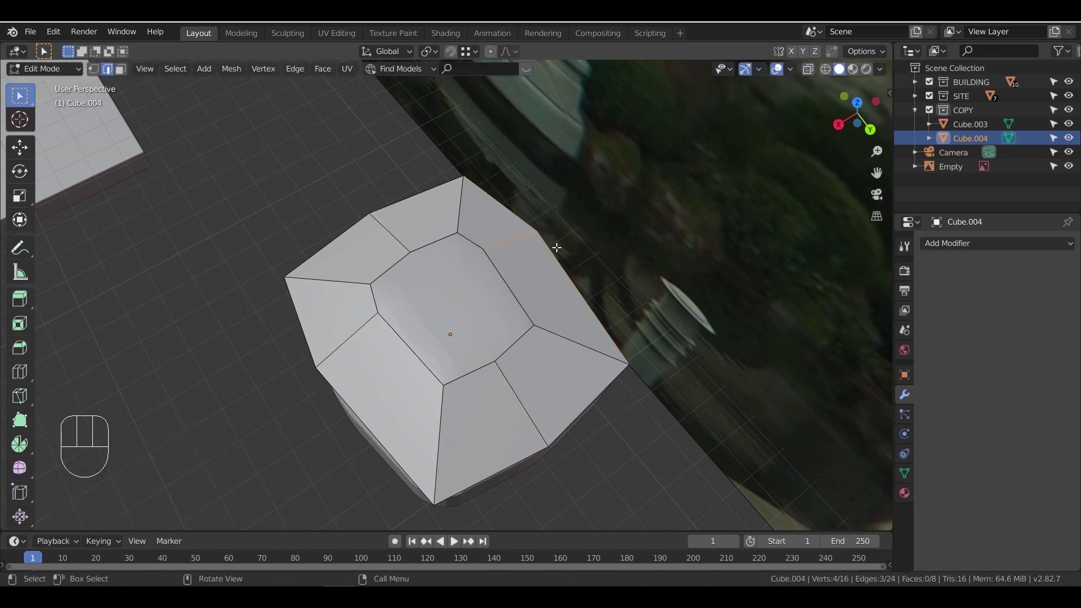
Enable snapping and align the outer vertex of each moved divider with its inner vertex along Y
key(1)
click(450, 51)
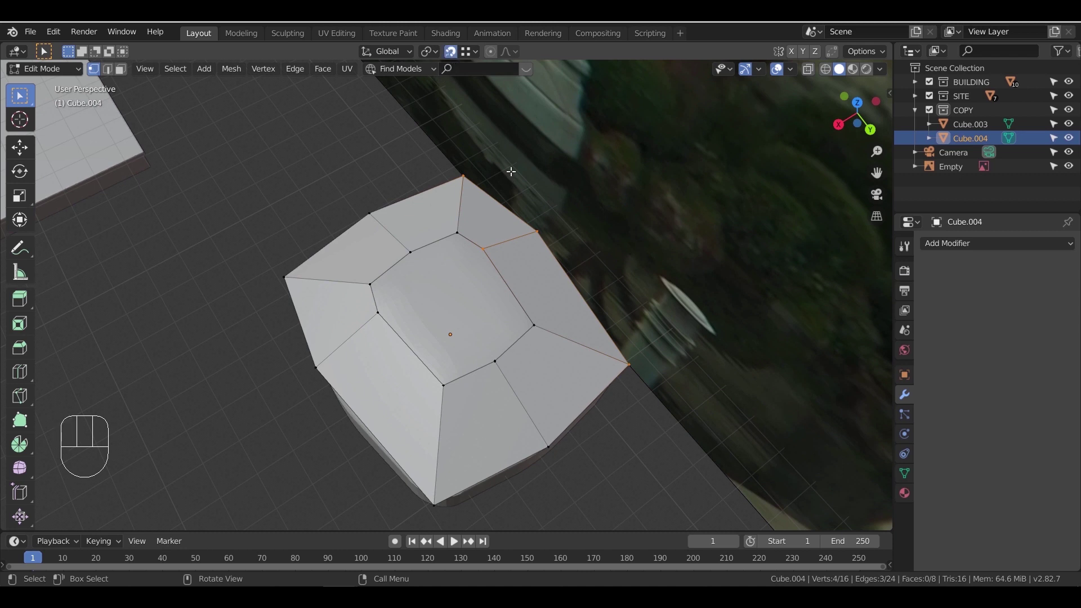
click(469, 51)
click(444, 107)
key(g)
key(y)
click(493, 244)
middle_drag(511, 277, 579, 241)
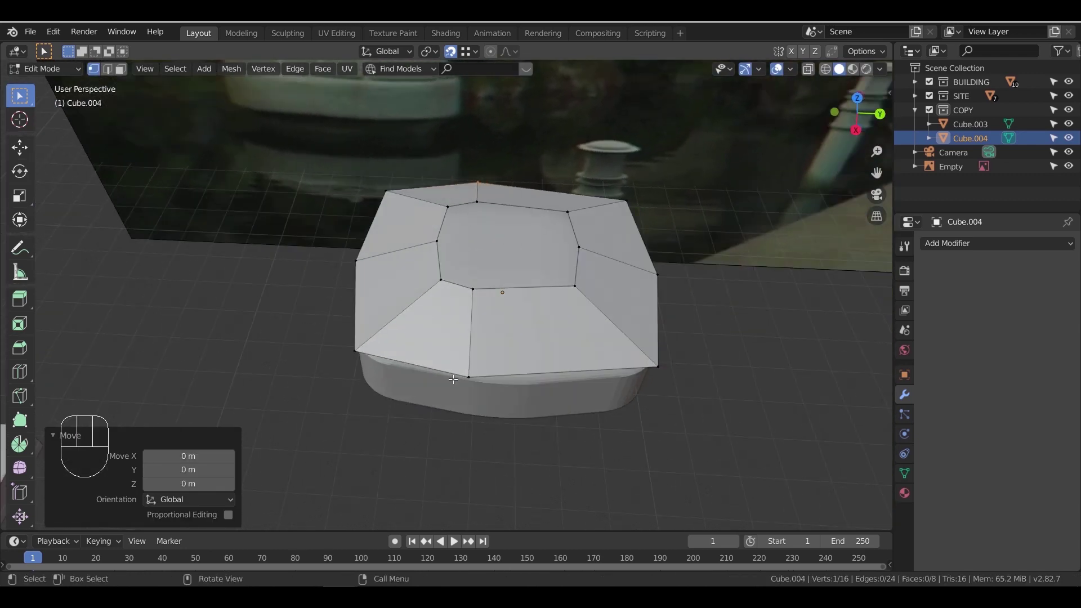
click(453, 379)
key(g)
key(y)
click(471, 292)
Add one centred loop cut to the wider panel on each X-facing side of the ring
middle_drag(473, 294, 513, 345)
click(488, 320)
right_click(488, 320)
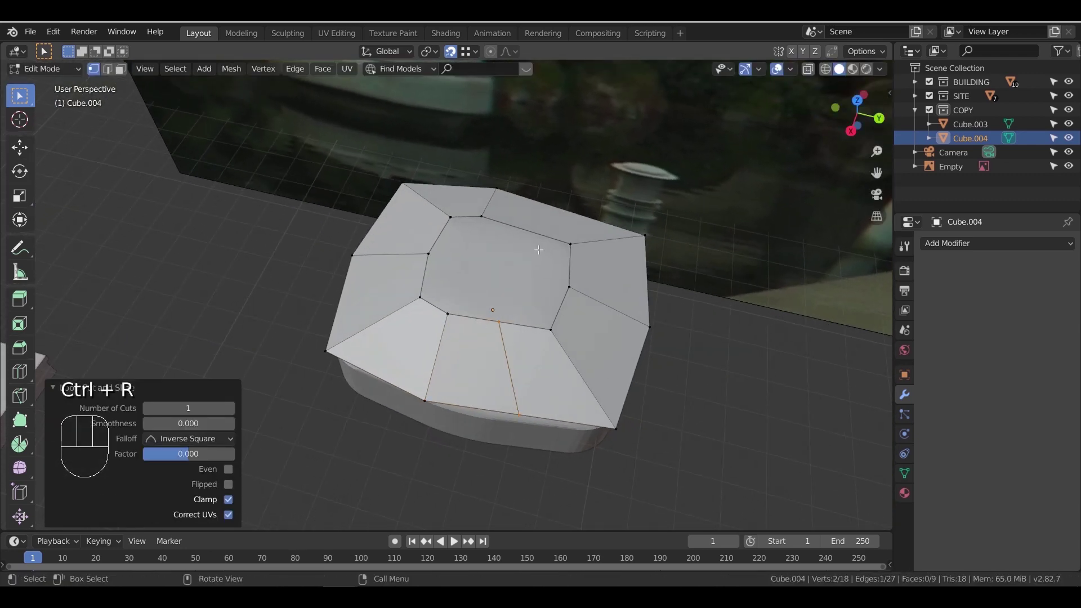
key(ctrl+r)
click(534, 231)
right_click(535, 230)
Snap the outer vertices of the two new dividers along Y to line up with their inner vertices
click(573, 213)
key(g)
key(y)
click(530, 220)
drag(532, 440, 534, 442)
key(g)
key(y)
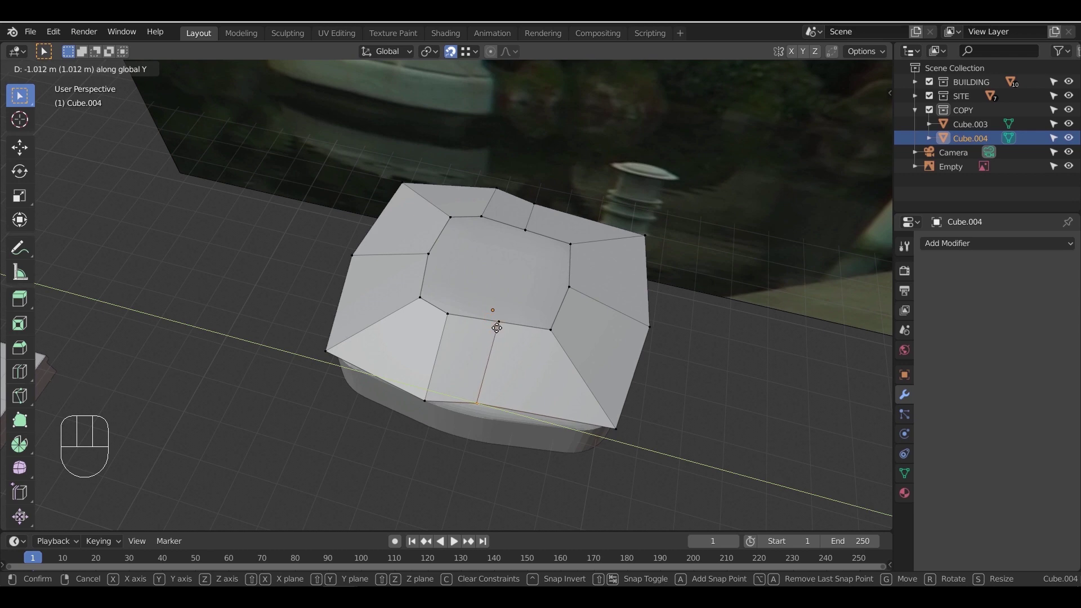
click(500, 315)
Snap the new dividers' outer vertices along X to match the neighbouring dividers' outer vertices on both sides
middle_drag(533, 437, 305, 376)
scroll(492, 352, up, 3)
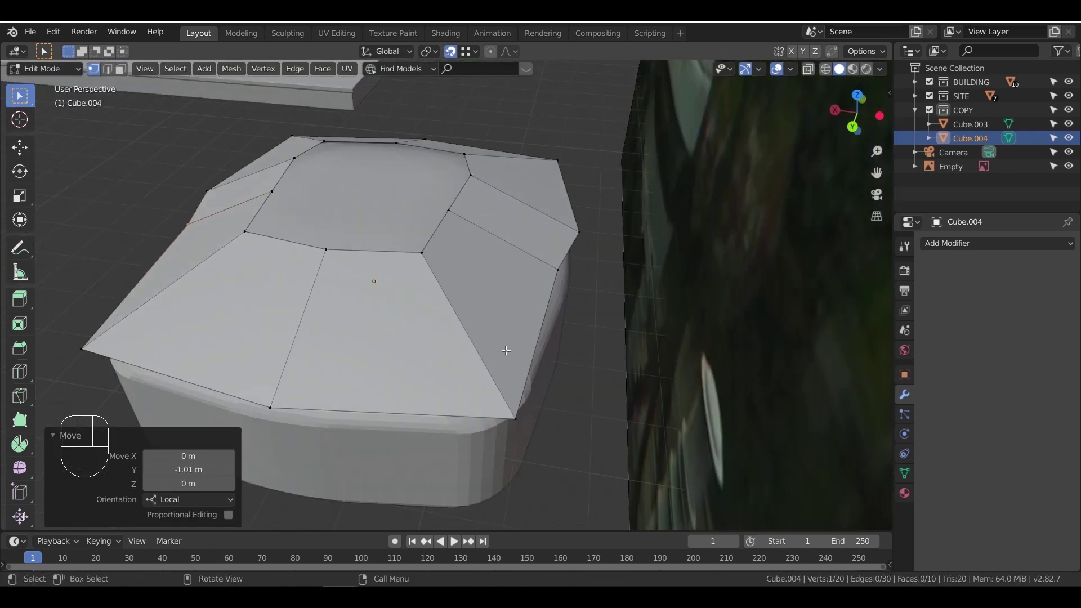
middle_drag(506, 348, 504, 357)
drag(539, 279, 580, 306)
middle_drag(583, 343, 585, 329)
key(g)
key(x)
click(581, 244)
middle_drag(315, 352, 403, 338)
drag(258, 340, 330, 369)
key(g)
key(x)
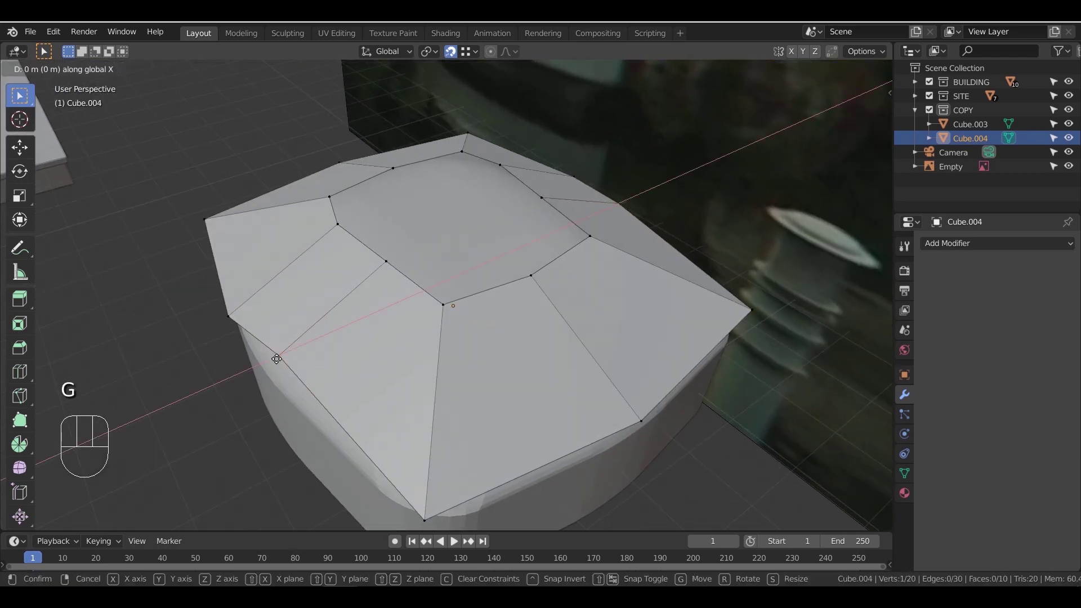
click(232, 320)
Snap the first dividers' inner vertices along X to match the adjacent new dividers' inner vertices on both sides
scroll(281, 372, down, 3)
middle_drag(310, 398, 480, 378)
scroll(436, 387, up, 2)
click(501, 156)
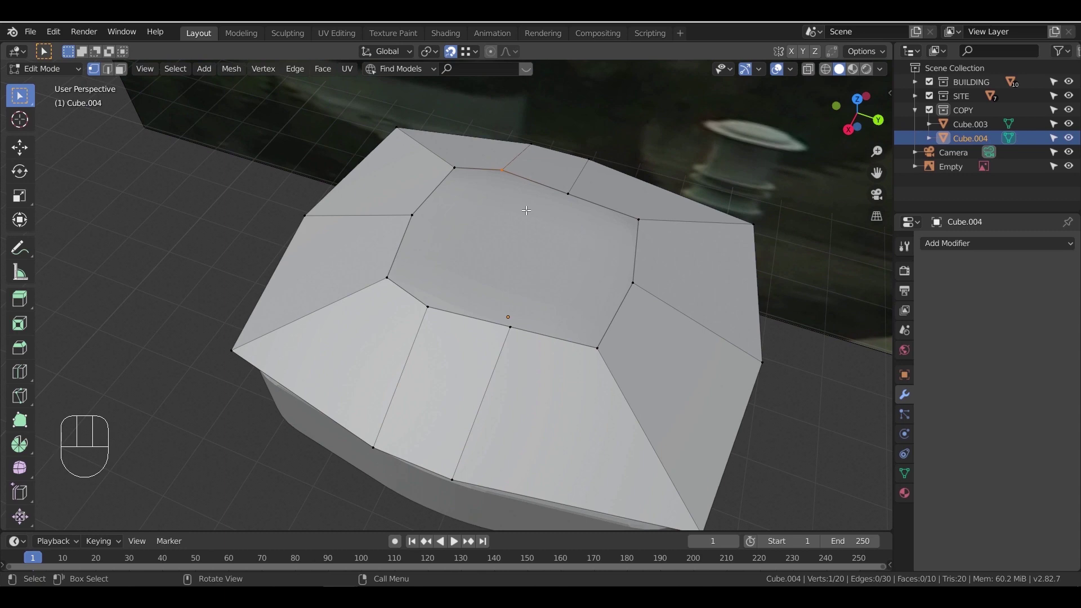
key(g)
key(shift+z)
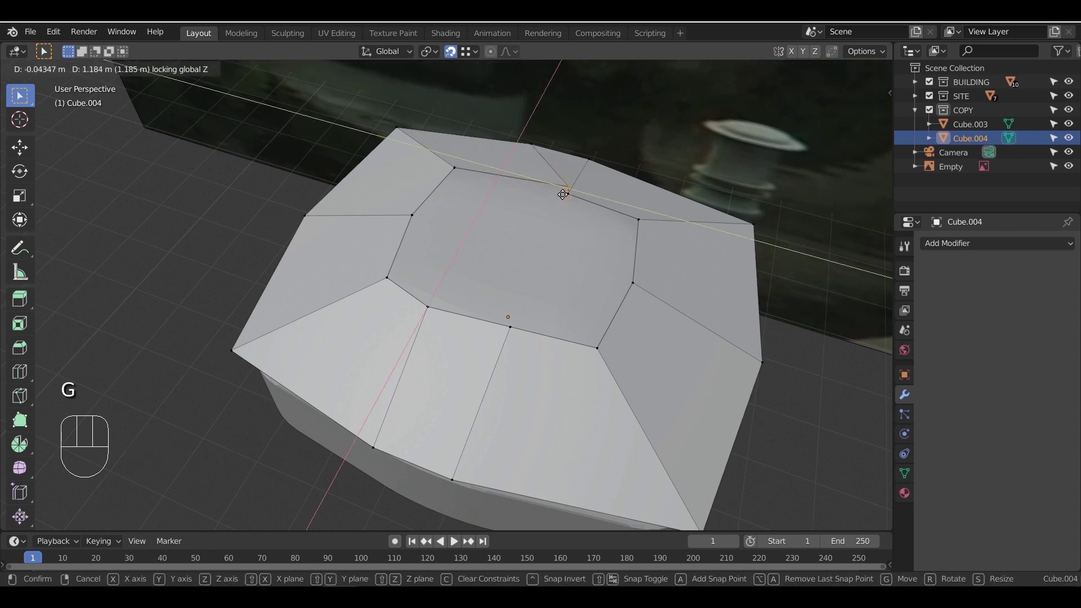
middle_drag(513, 185, 530, 238)
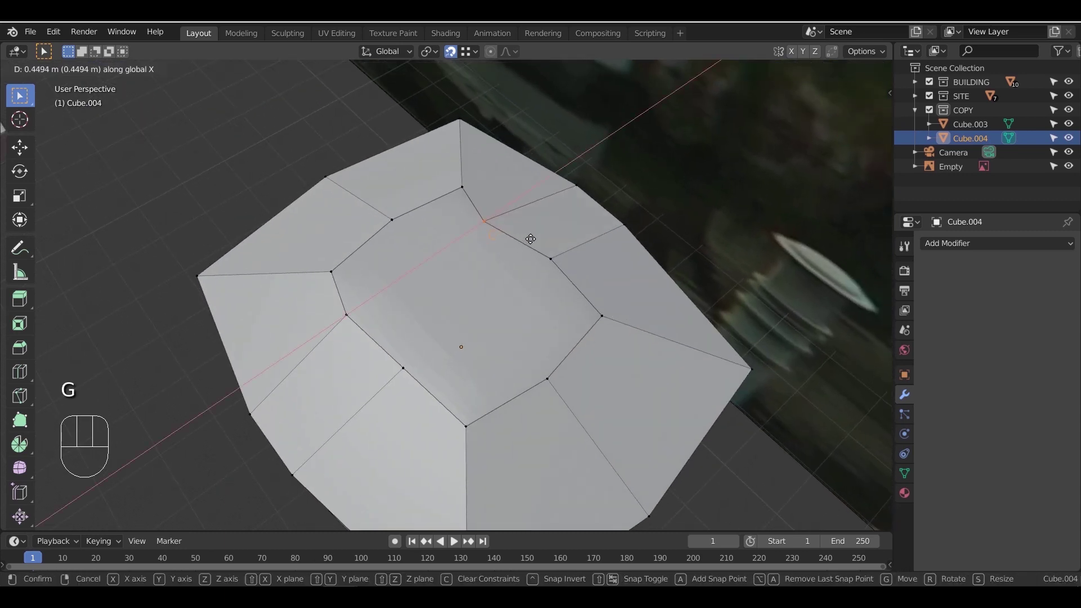
click(546, 260)
middle_drag(484, 293, 459, 264)
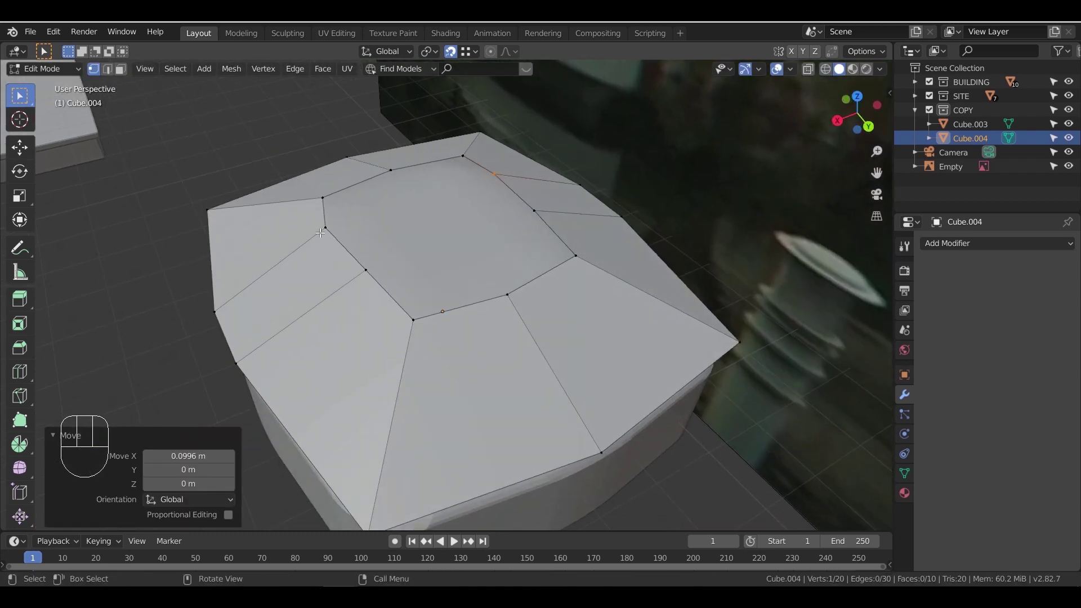
click(315, 226)
key(g)
key(x)
click(368, 271)
middle_drag(373, 343, 470, 325)
Select all ten divider edges around the sloped ring and bevel them by about 0.025 m with one segment
key(Tab)
key(Tab)
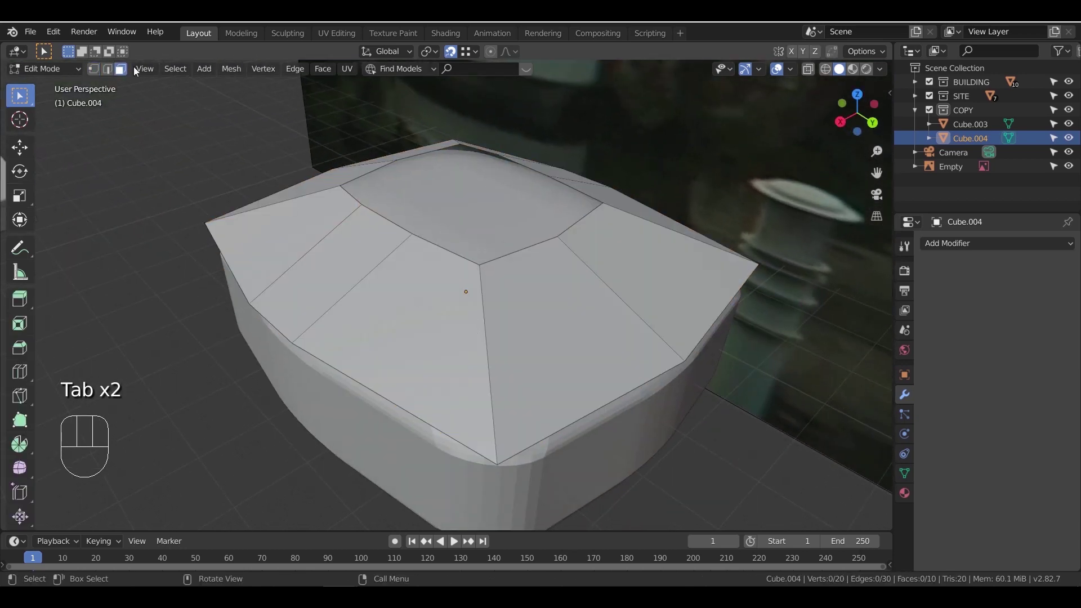
click(109, 73)
click(488, 324)
shift+click(642, 224)
middle_drag(641, 227, 583, 282)
shift+click(574, 286)
shift+click(527, 248)
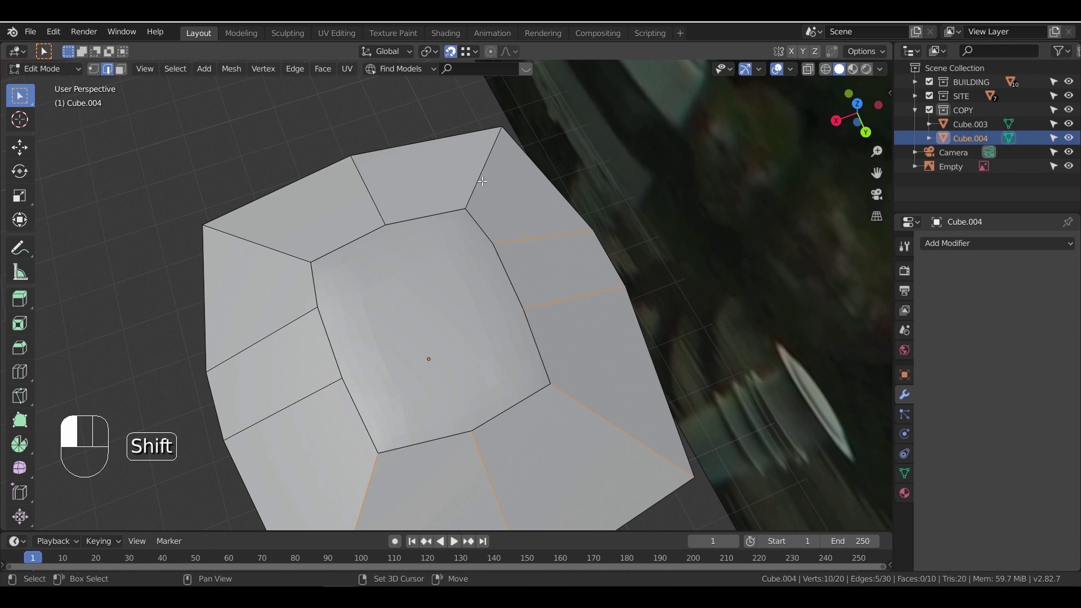
shift+drag(272, 272, 271, 275)
shift+drag(284, 379, 274, 427)
middle_drag(274, 395, 305, 348)
key(ctrl+b)
scroll(552, 349, down, 5)
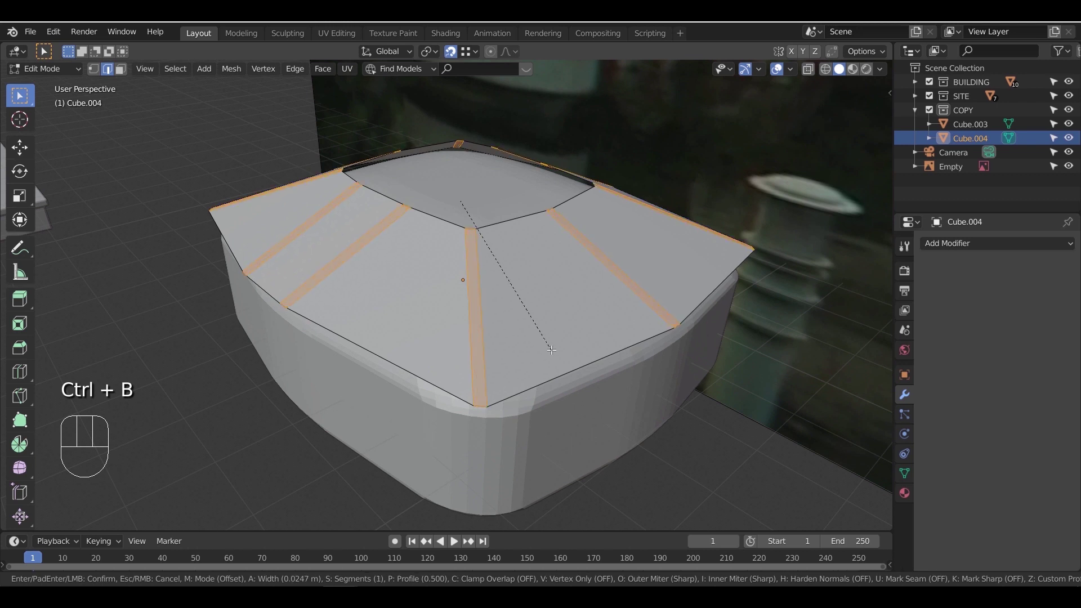
click(552, 347)
Delete the narrow bevelled strip faces to leave gaps between the sloped panels
click(121, 70)
key(x)
click(496, 258)
middle_drag(544, 299, 512, 279)
Add a Solidify modifier to the sloped panels with a thickness of 0.1 m
key(Tab)
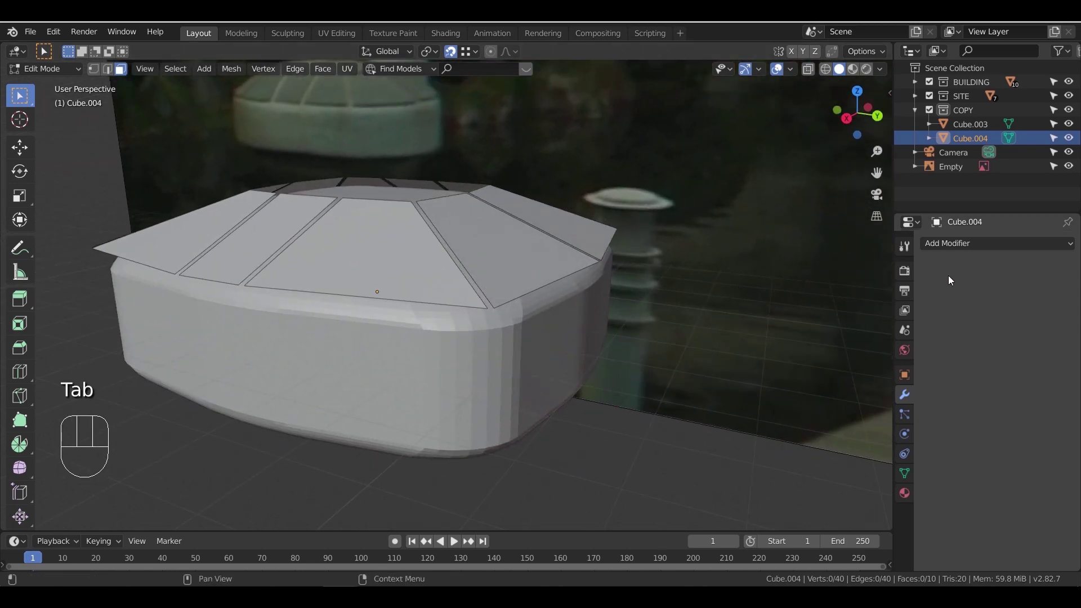
click(949, 245)
click(804, 460)
middle_drag(572, 353, 512, 330)
scroll(593, 357, up, 3)
drag(963, 319, 982, 319)
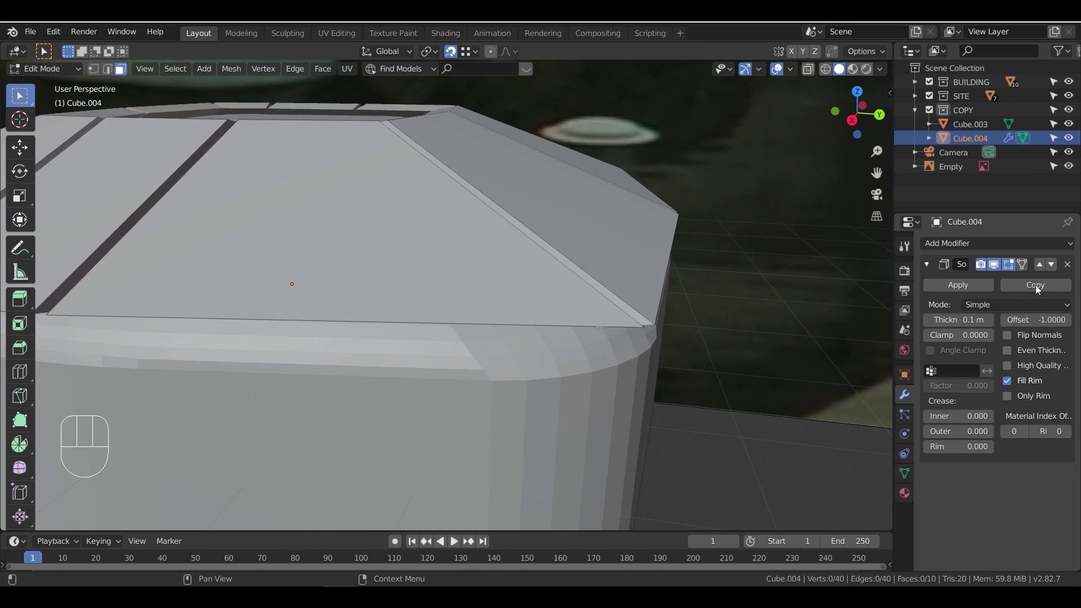
scroll(695, 263, down, 2)
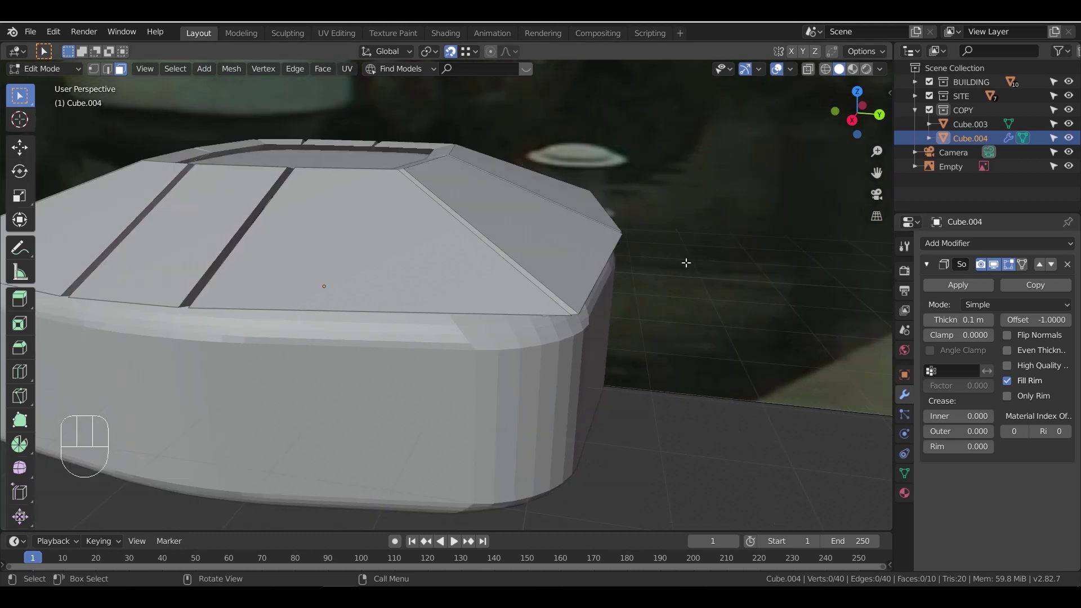
Hide the Solidify effect in the viewport and lower the panels' bottom vertices about 0.1 m along Z in wireframe side view
key(KP_3)
key(Tab)
shift+middle_drag(586, 222, 673, 326)
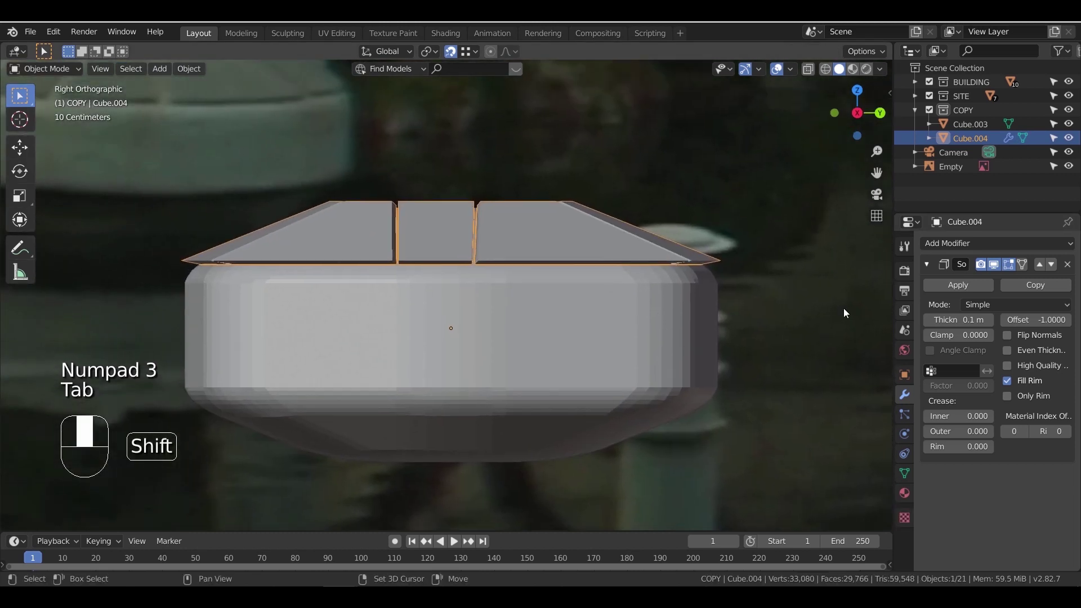
click(993, 265)
key(Tab)
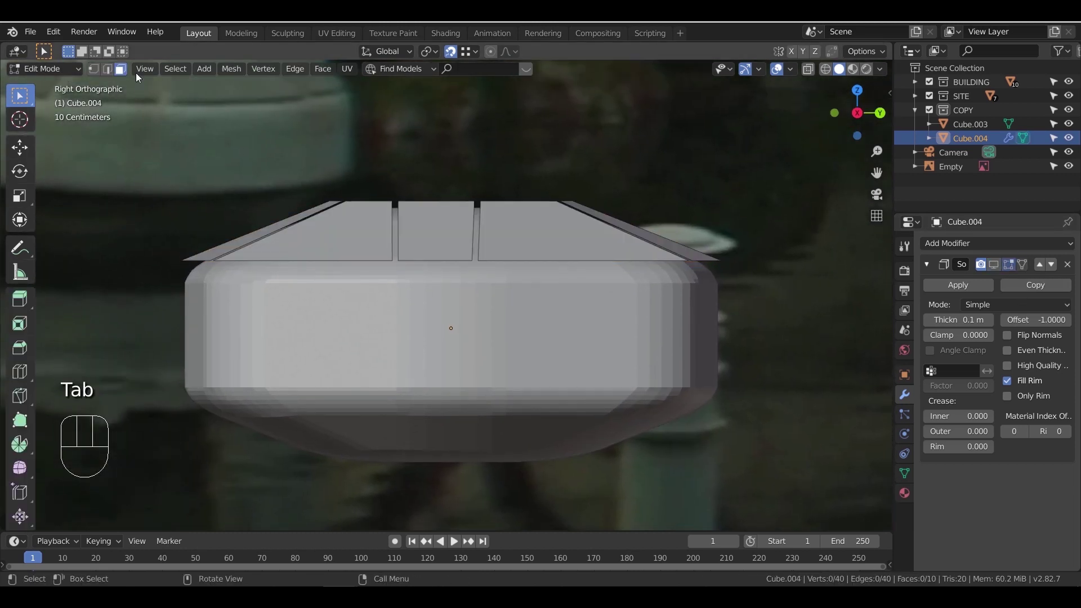
key(z)
click(147, 249)
drag(145, 246, 802, 323)
key(g)
key(z)
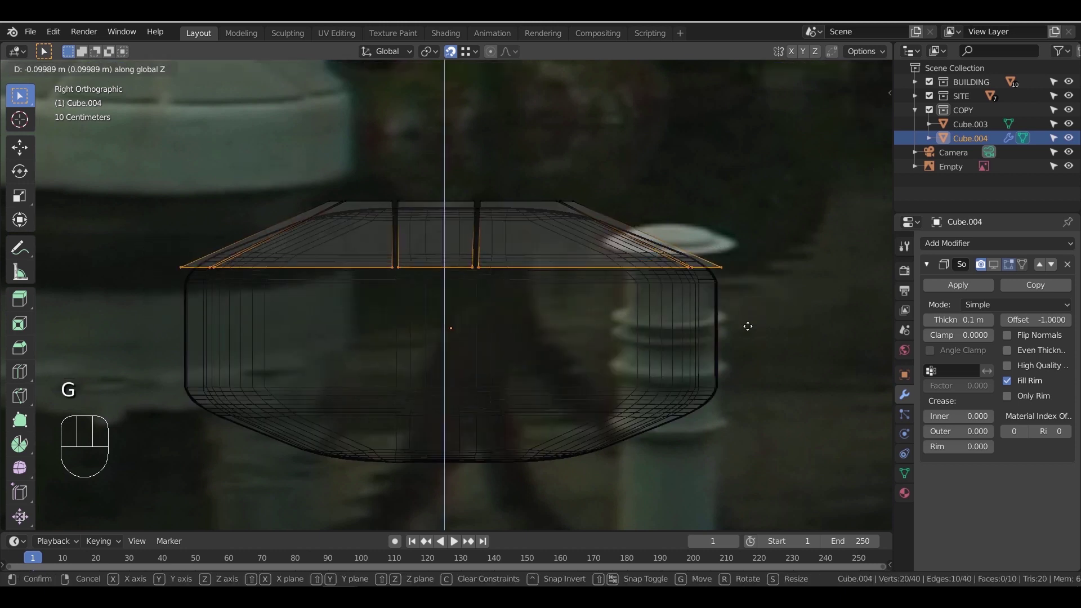
click(755, 321)
Return to solid shading and lower the whole panel object about 0.06 m along Z onto the rounded block
mouse_move(755, 321)
middle_down()
mouse_move(692, 316)
mouse_move(684, 326)
mouse_move(706, 339)
mouse_move(696, 355)
mouse_move(681, 344)
middle_up()
key(z)
key(Tab)
key(g)
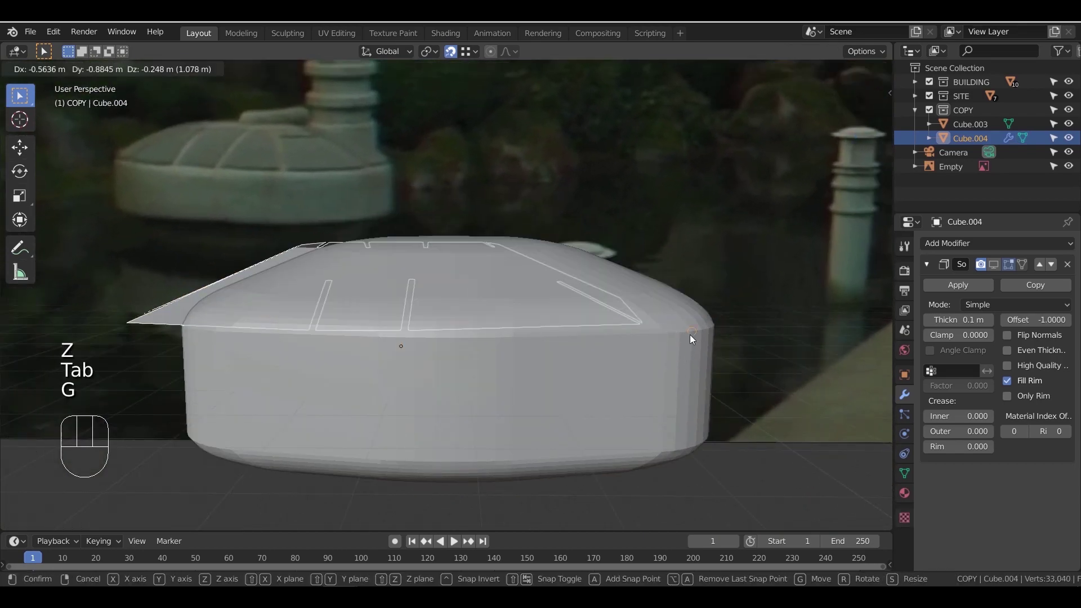
key(z)
right_click(699, 339)
key(g)
key(z)
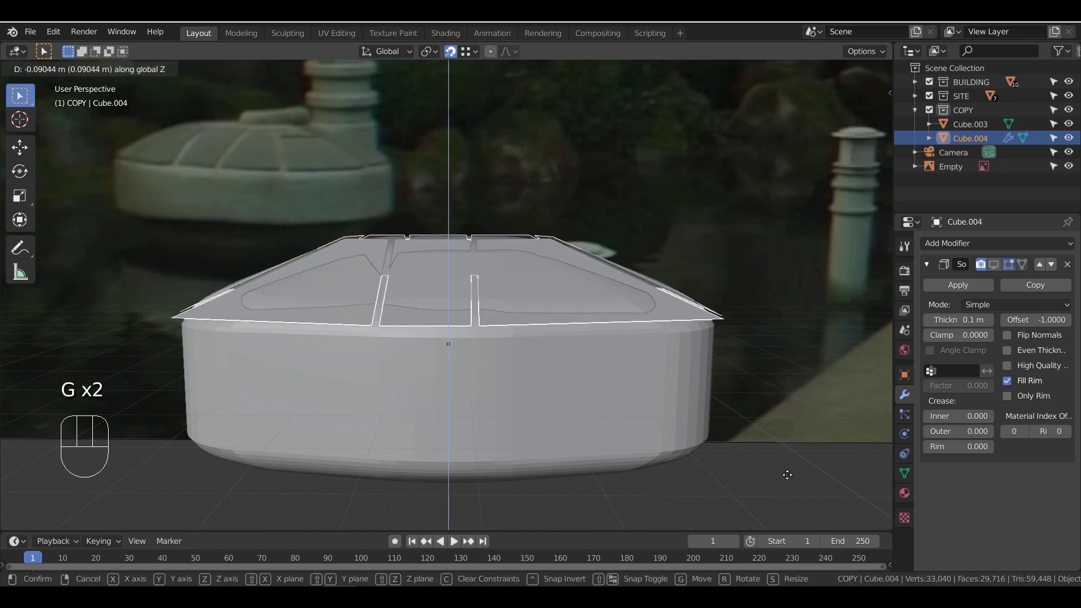
click(781, 471)
middle_drag(781, 470, 562, 374)
shift+middle_drag(563, 375, 511, 345)
scroll(576, 332, up, 3)
scroll(544, 333, down, 3)
scroll(523, 340, up, 2)
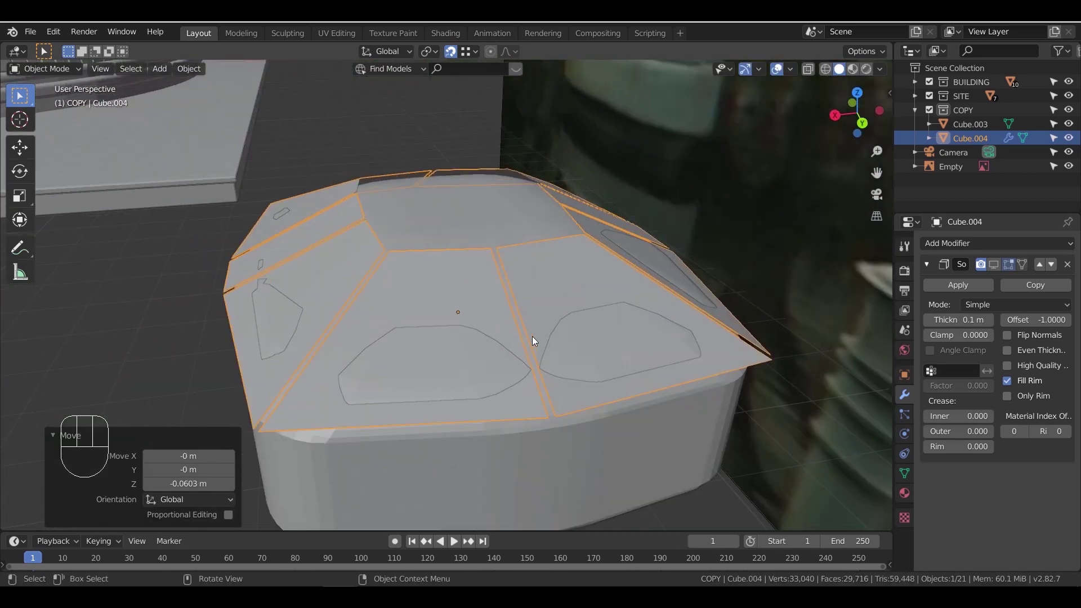
key(Tab)
key(ctrl+r)
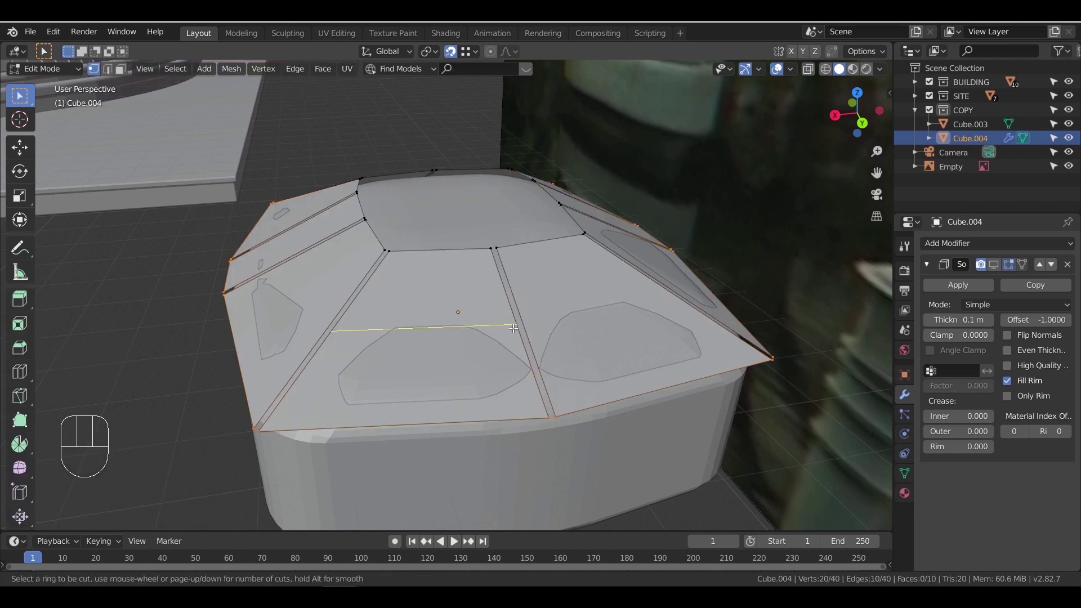
right_click(513, 328)
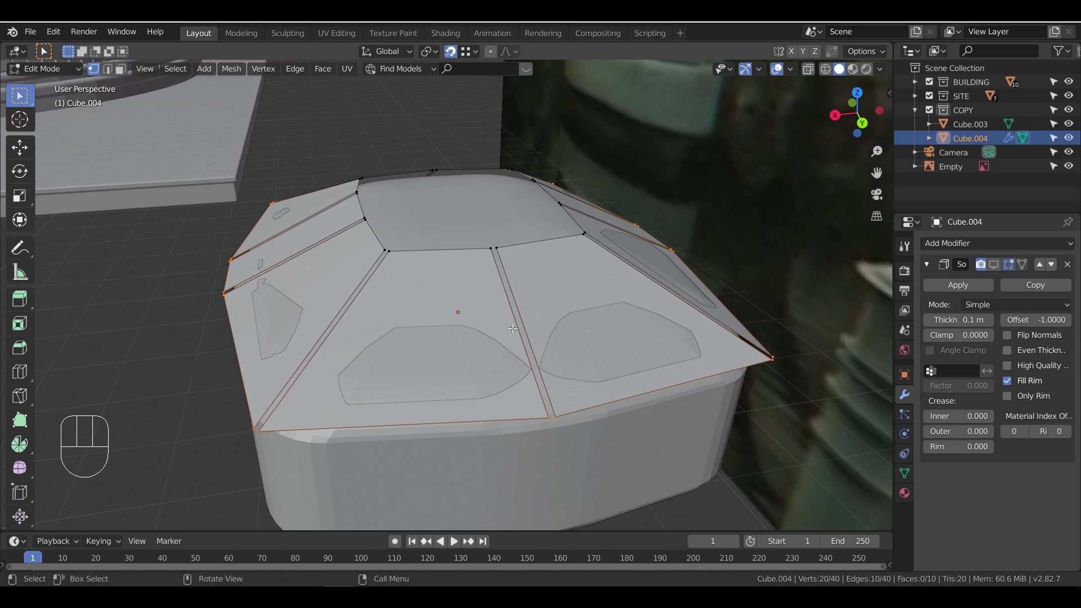
scroll(512, 328, down, 3)
key(Tab)
Turn the Solidify modifier's viewport display back on and inspect the panels from the side
middle_drag(512, 329, 653, 342)
mouse_move(578, 369)
shift+middle_down()
mouse_move(532, 387)
mouse_move(534, 374)
mouse_move(570, 372)
shift+middle_up()
scroll(563, 371, up, 2)
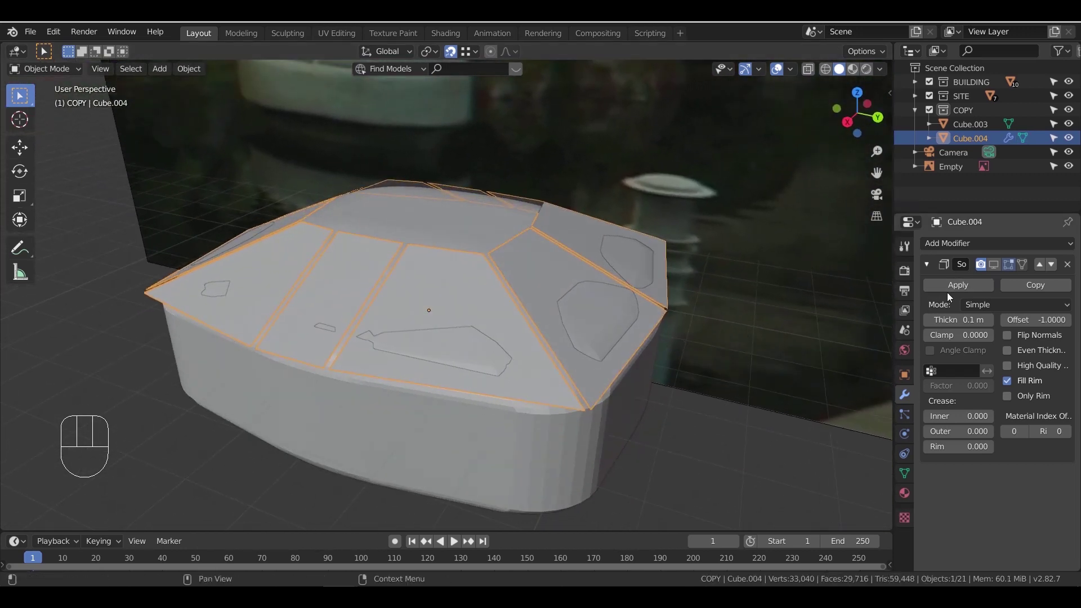
click(993, 264)
middle_drag(668, 339, 711, 336)
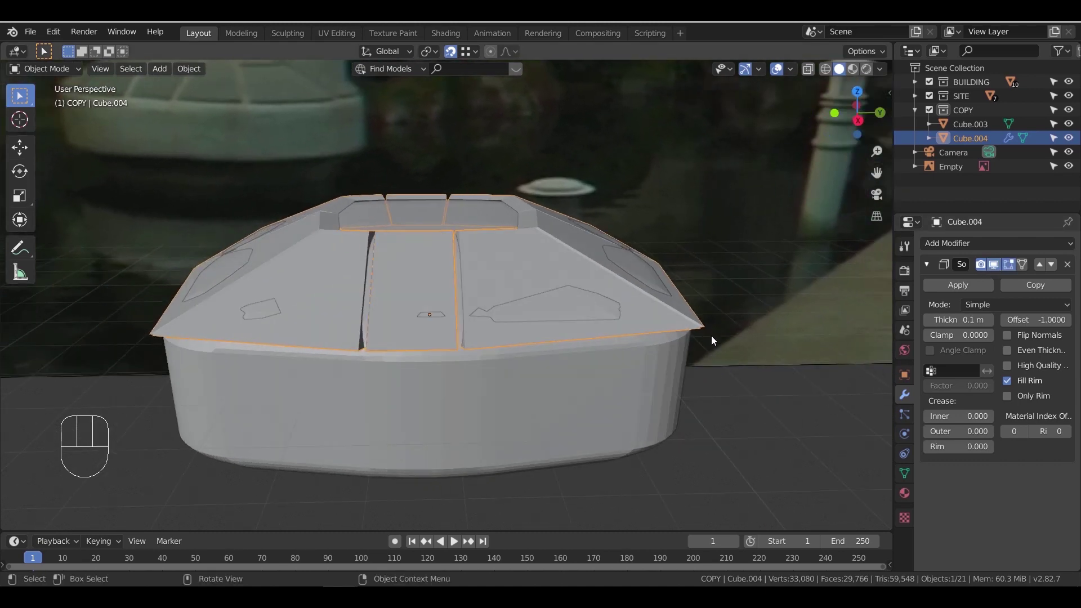
Raise the panel object about 0.06 m along Z and apply its Solidify modifier
key(g)
key(z)
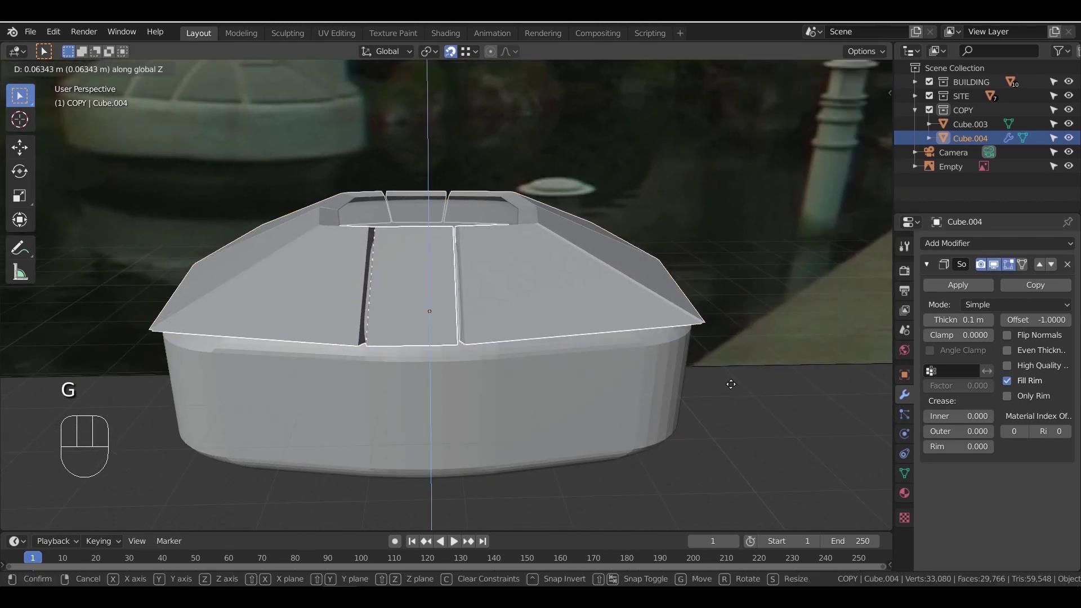
click(731, 382)
click(955, 287)
Bevel all edges of the sloped panels with a width of about 0.08 m and 3 segments
middle_drag(607, 321, 472, 353)
key(Tab)
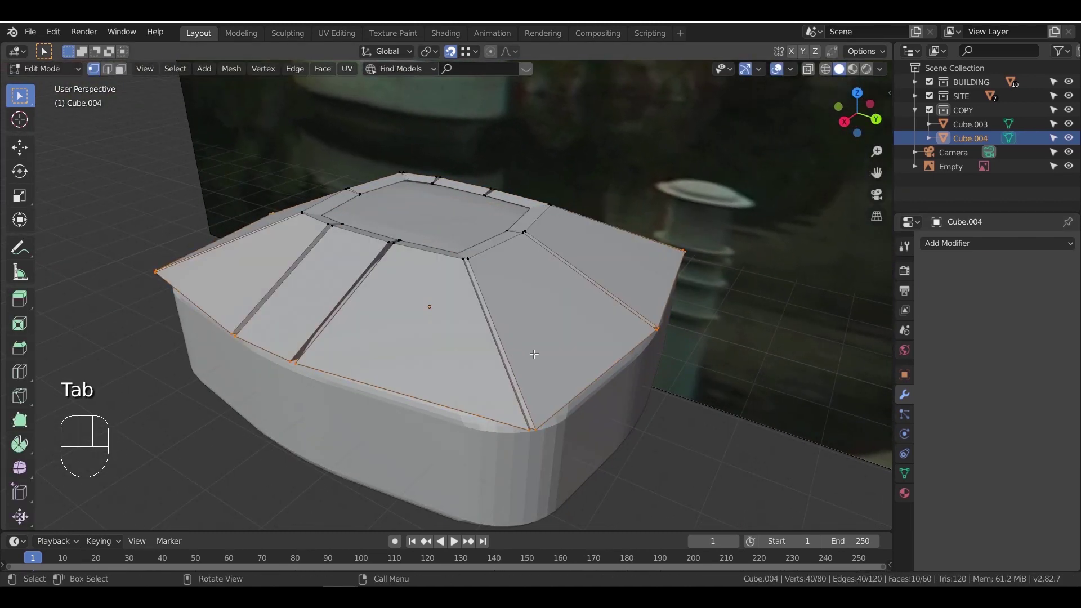
key(a)
middle_drag(541, 332, 519, 324)
key(ctrl+b)
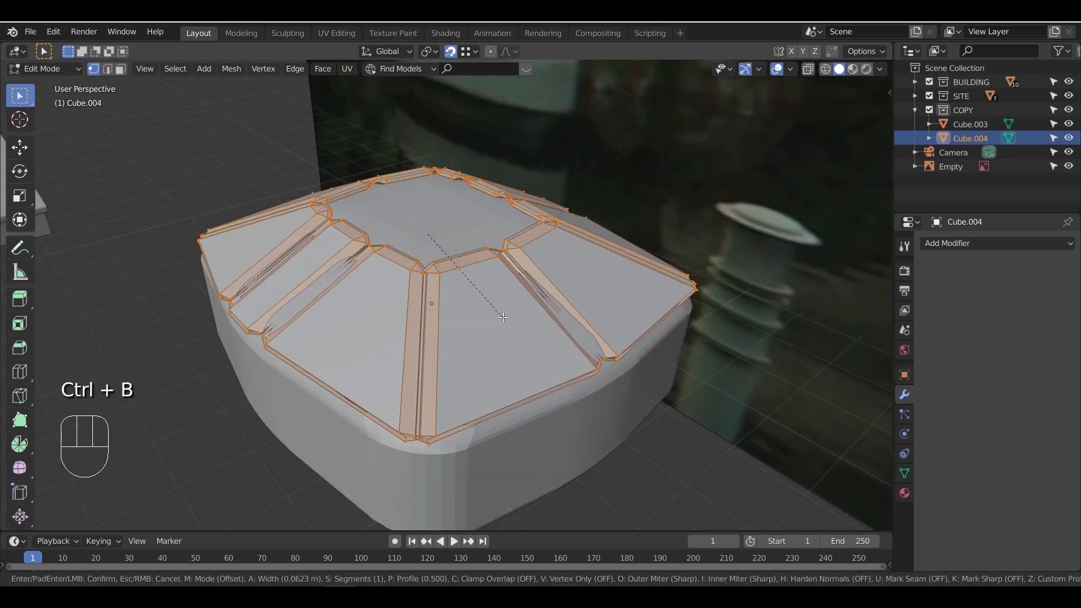
scroll(504, 318, up, 2)
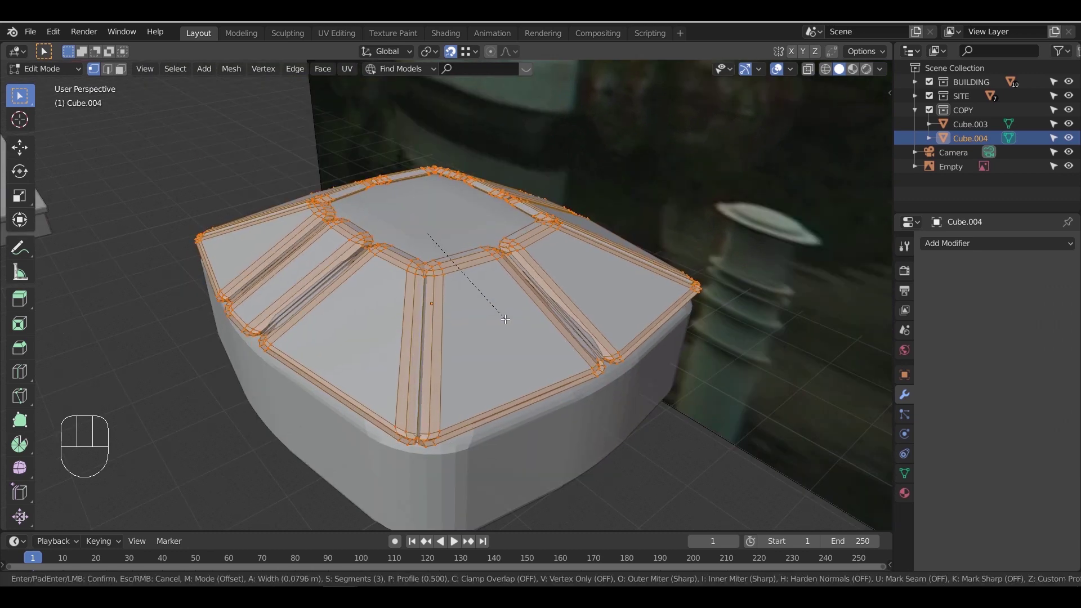
key(shift)
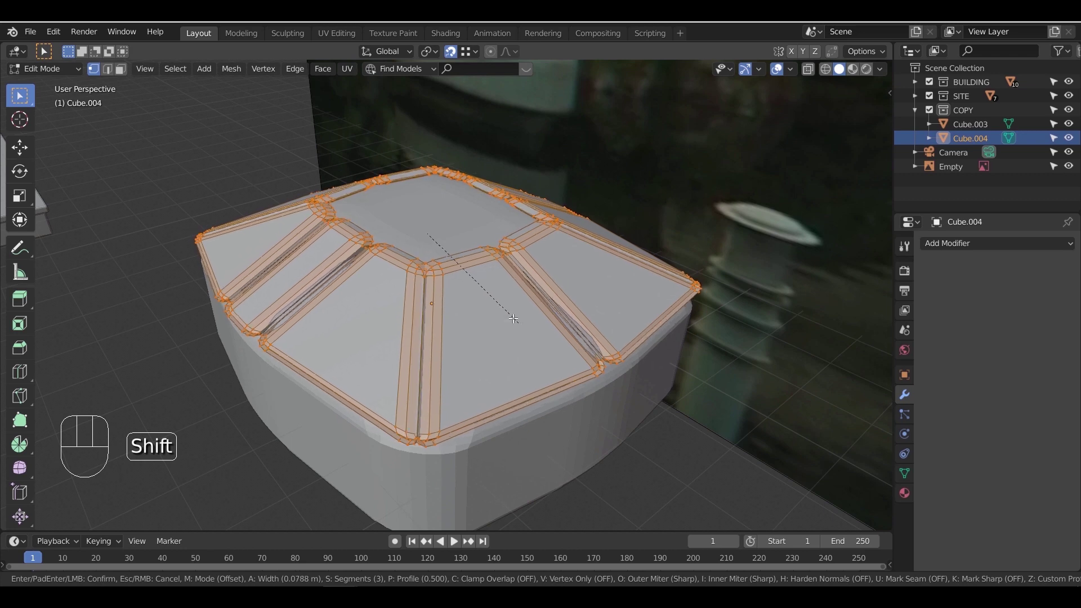
click(498, 315)
Nudge the bevelled panel object along Z to reseat it on the rounded block, and deselect it
middle_drag(503, 360, 444, 417)
key(Tab)
key(g)
key(z)
right_click(423, 483)
key(g)
key(z)
click(424, 480)
mouse_move(422, 458)
middle_down()
mouse_move(413, 467)
mouse_move(476, 484)
mouse_move(550, 487)
mouse_move(426, 452)
middle_up()
click(453, 438)
Cut two edge loops across a large sloped panel, sliding the first to a factor of -0.62, and switch to face selection
scroll(454, 362, down, 3)
shift+middle_drag(454, 362, 451, 399)
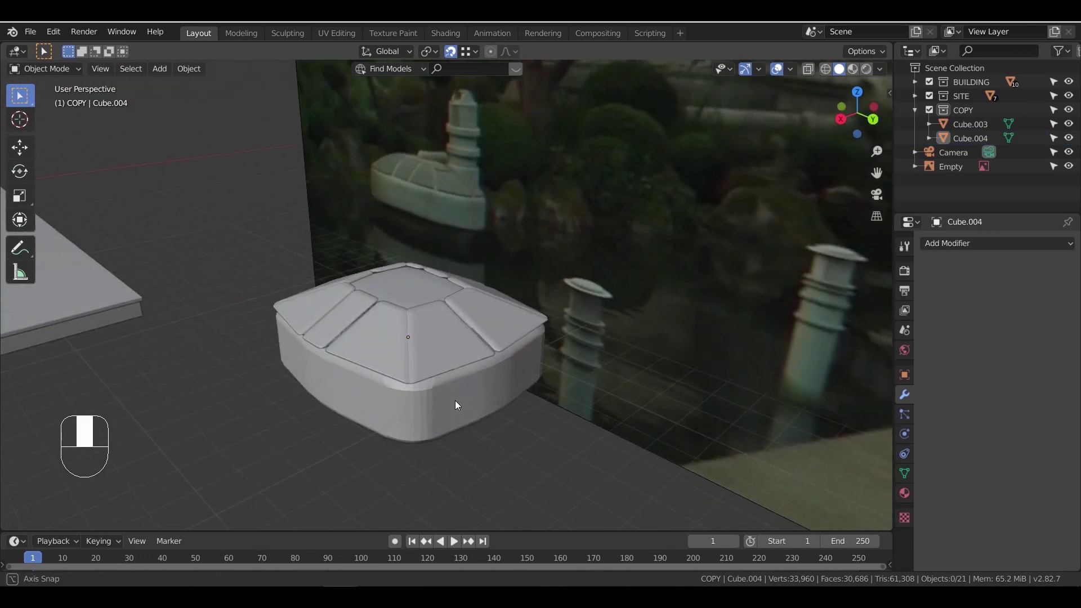
scroll(467, 388, up, 2)
scroll(472, 371, up, 2)
click(443, 358)
key(Tab)
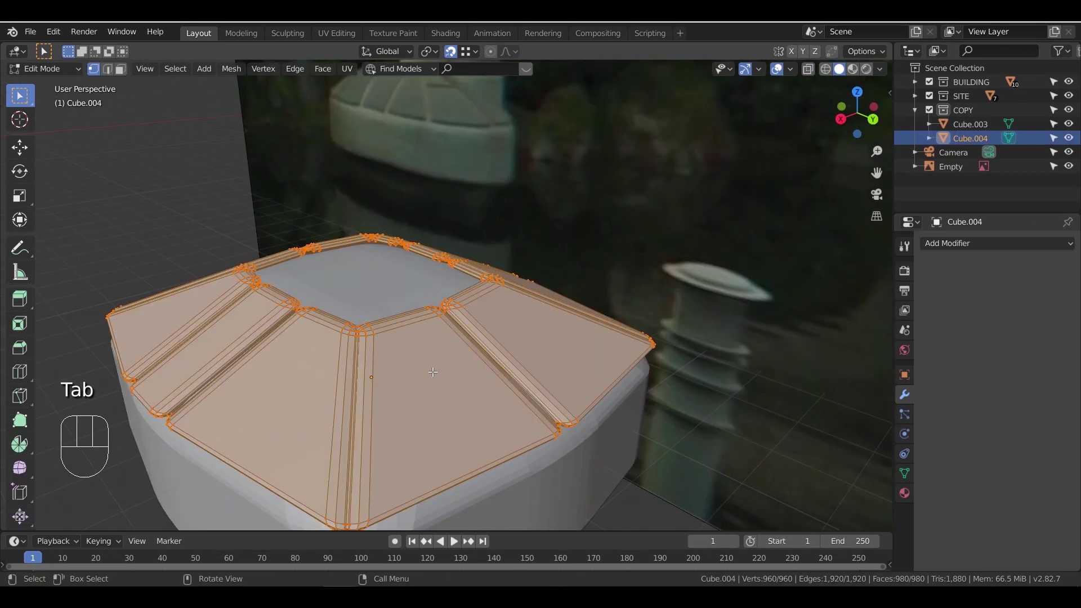
key(ctrl+r)
click(461, 350)
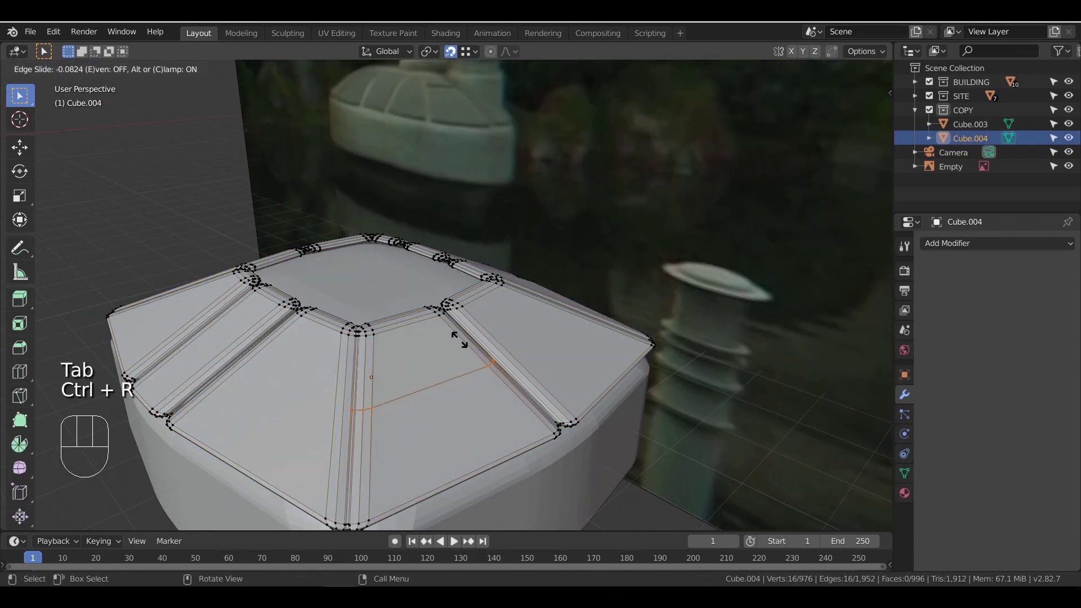
click(439, 298)
key(ctrl+r)
click(477, 357)
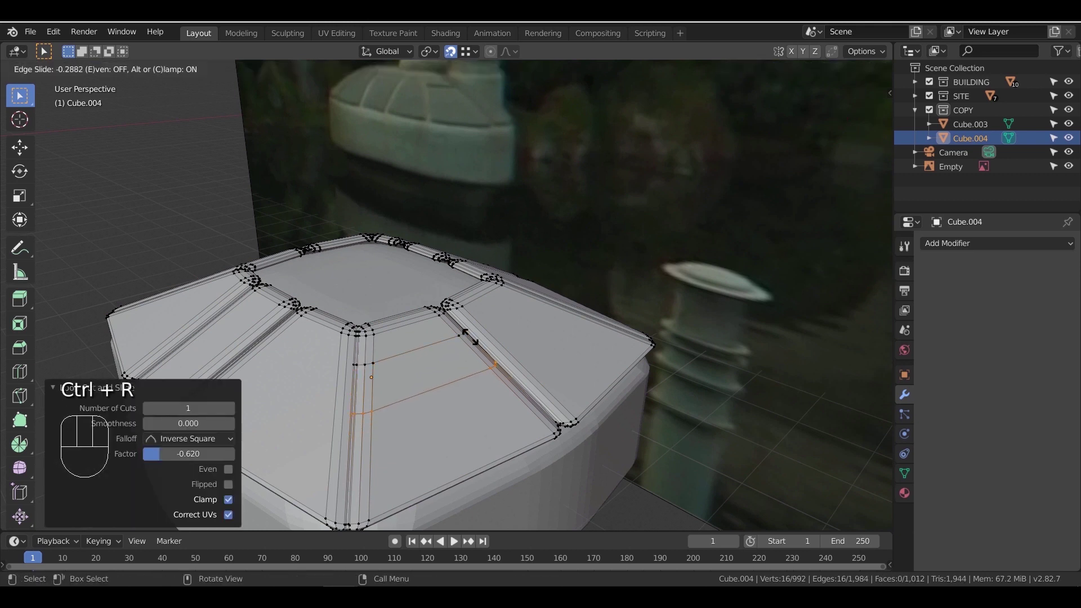
click(456, 299)
click(120, 69)
Select the face band between the panel's edge loops and try scaling it
click(443, 348)
alt+click(443, 348)
click(442, 348)
alt+click(463, 341)
shift+middle_drag(445, 373, 459, 347)
scroll(458, 347, up, 4)
key(s)
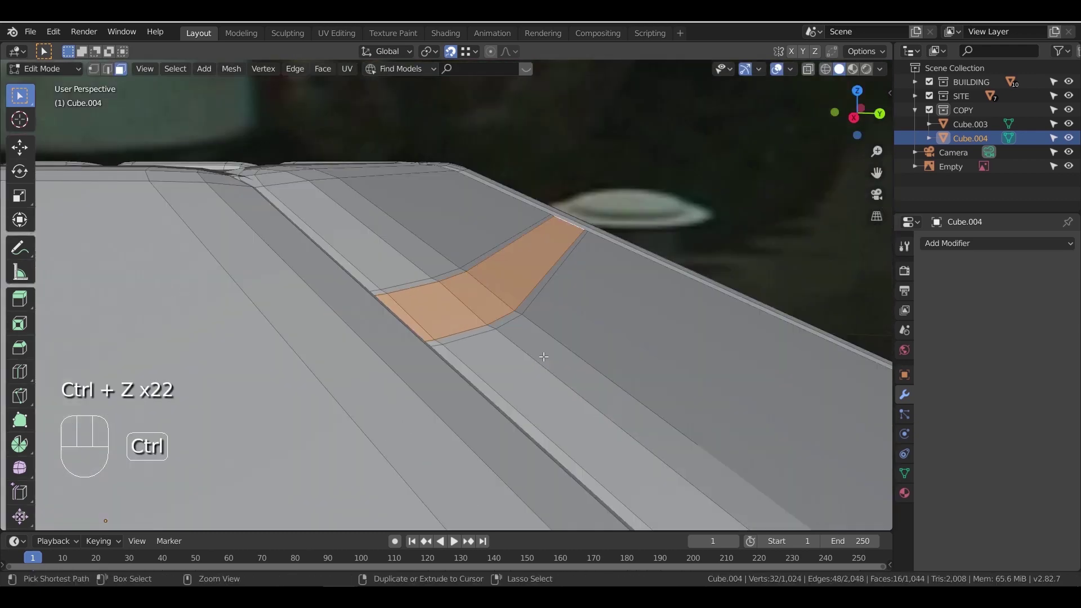
Select six individual faces of the narrow band crossing the panel, extrude them, and return to Object Mode
click(436, 318)
shift+click(476, 300)
shift+click(522, 256)
middle_drag(522, 250, 315, 296)
shift+click(316, 296)
shift+click(344, 293)
shift+click(360, 289)
middle_drag(301, 354, 440, 346)
middle_drag(646, 342, 493, 319)
key(e)
click(707, 325)
scroll(491, 324, down, 3)
key(Tab)
Add a cylinder mesh and move it -30.1 m in X and 39.1 m in Y onto the block structure
scroll(491, 322, down, 4)
shift+middle_drag(565, 313, 399, 374)
scroll(478, 338, down, 2)
scroll(474, 338, down, 6)
key(shift+a)
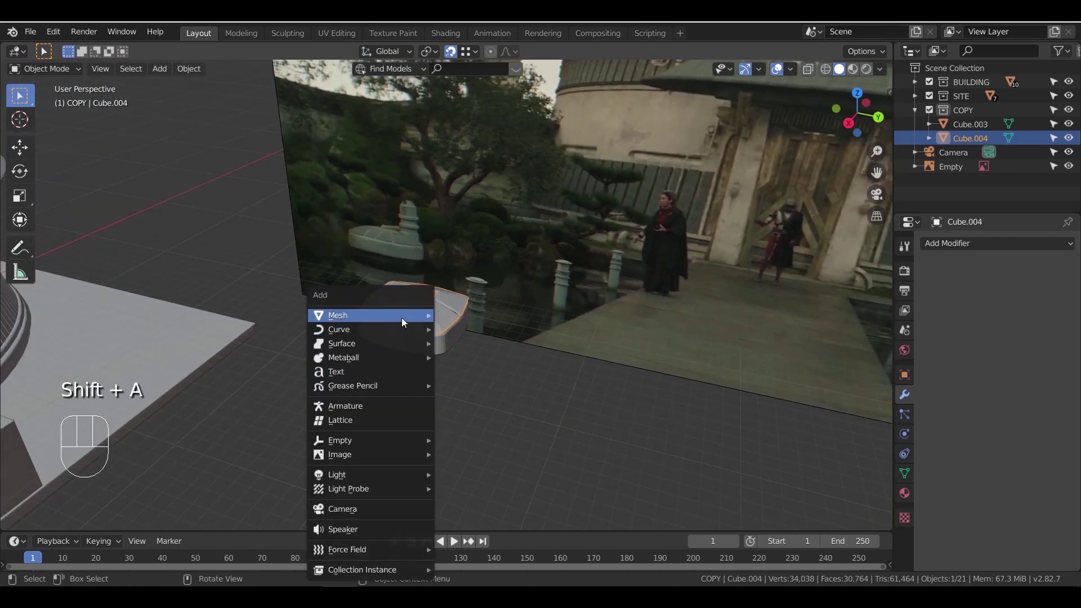
mouse_move(402, 318)
click(480, 386)
key(g)
key(shift+z)
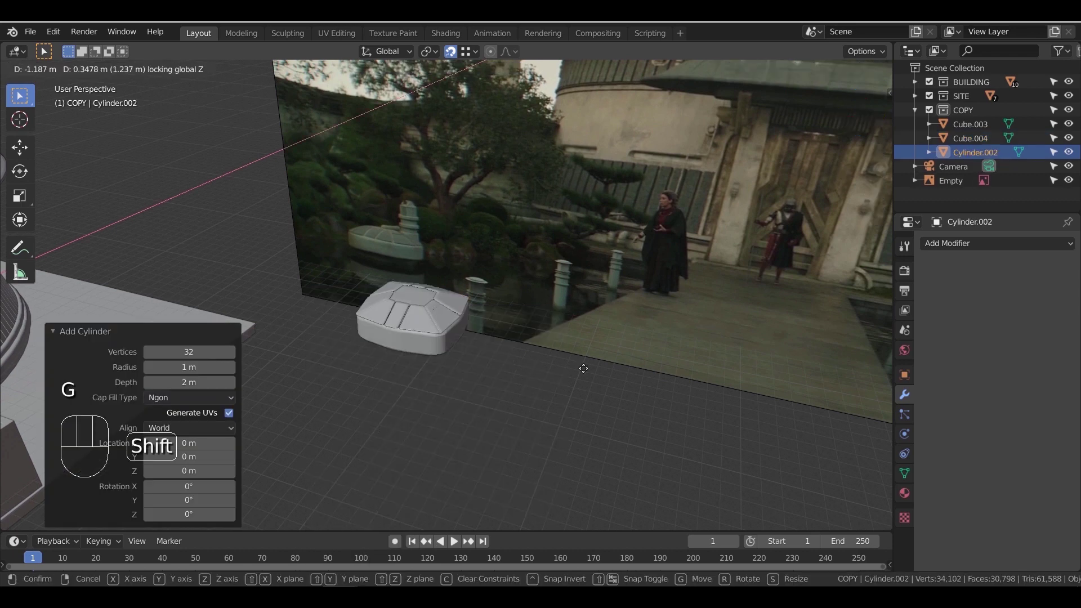
click(432, 361)
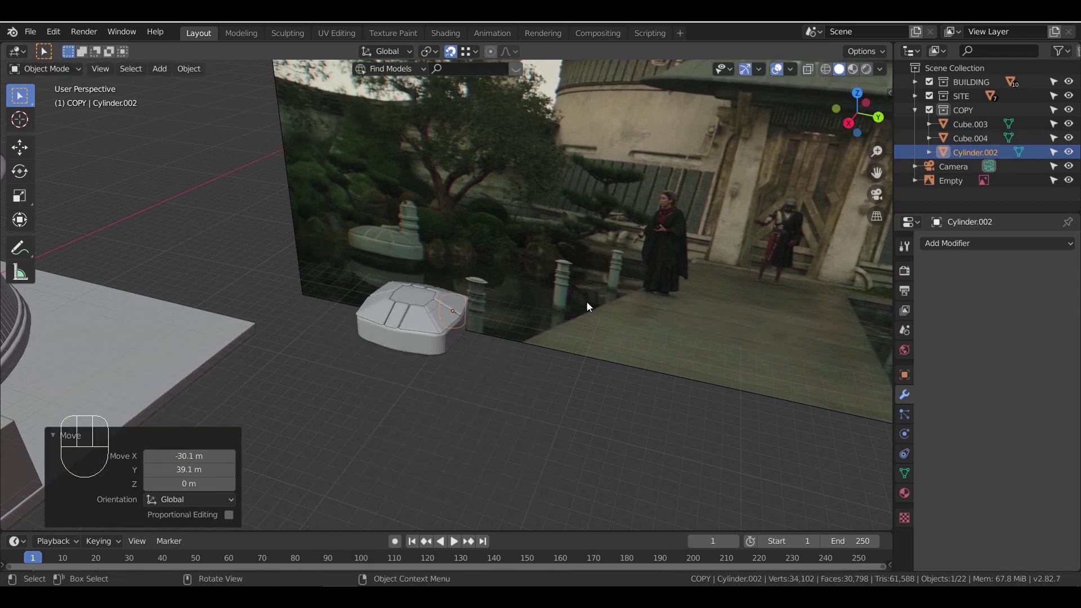
Raise the cylinder 1.22 m along Z, and another 0.4 m or so until it stands above the panels
key(g)
key(z)
click(547, 271)
scroll(493, 310, up, 10)
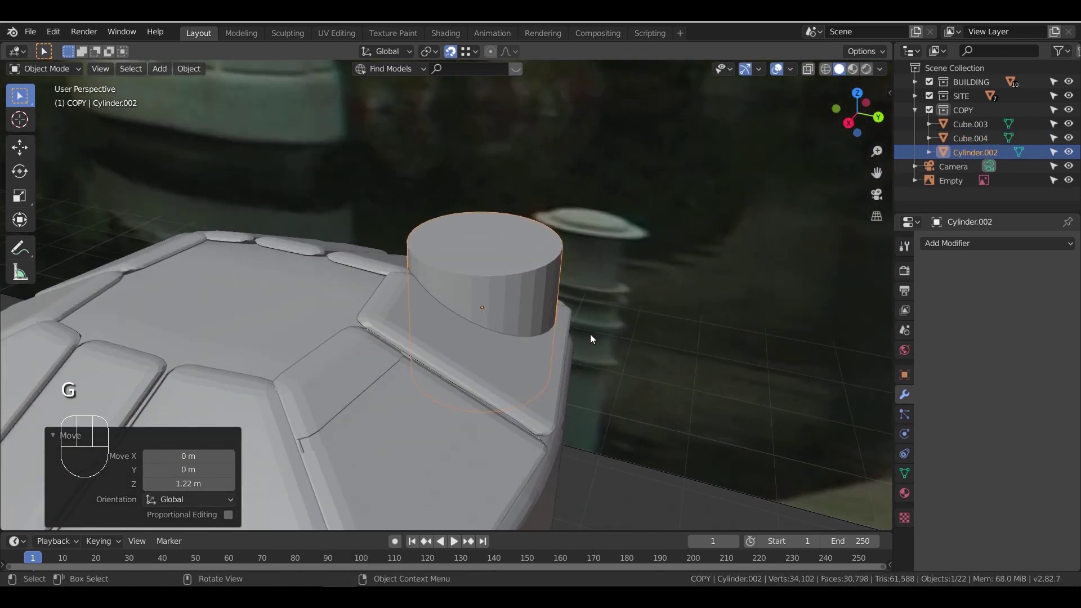
middle_drag(591, 338, 556, 331)
scroll(568, 344, down, 2)
key(g)
key(z)
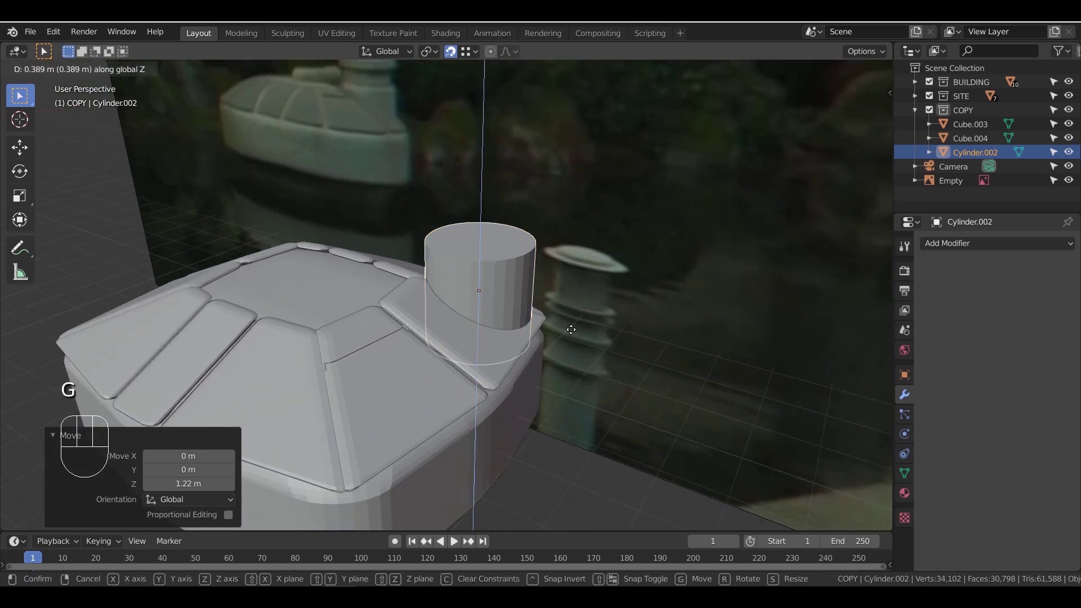
click(573, 329)
Shift the cylinder horizontally 0.107 m in X and -0.126 m in Y on the sloped end panel
scroll(573, 329, down, 3)
scroll(522, 320, up, 3)
middle_drag(522, 320, 471, 353)
key(g)
click(454, 406)
Shorten the cylinder by lowering its top face along Z in Edit Mode
middle_drag(454, 406, 503, 385)
scroll(494, 334, up, 2)
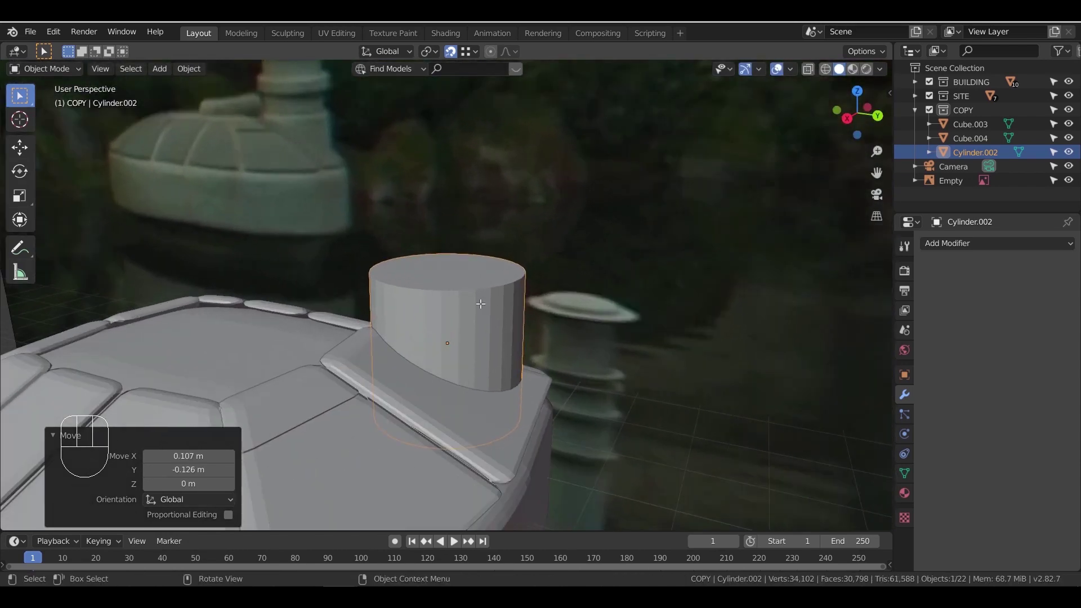
key(Tab)
click(495, 278)
key(g)
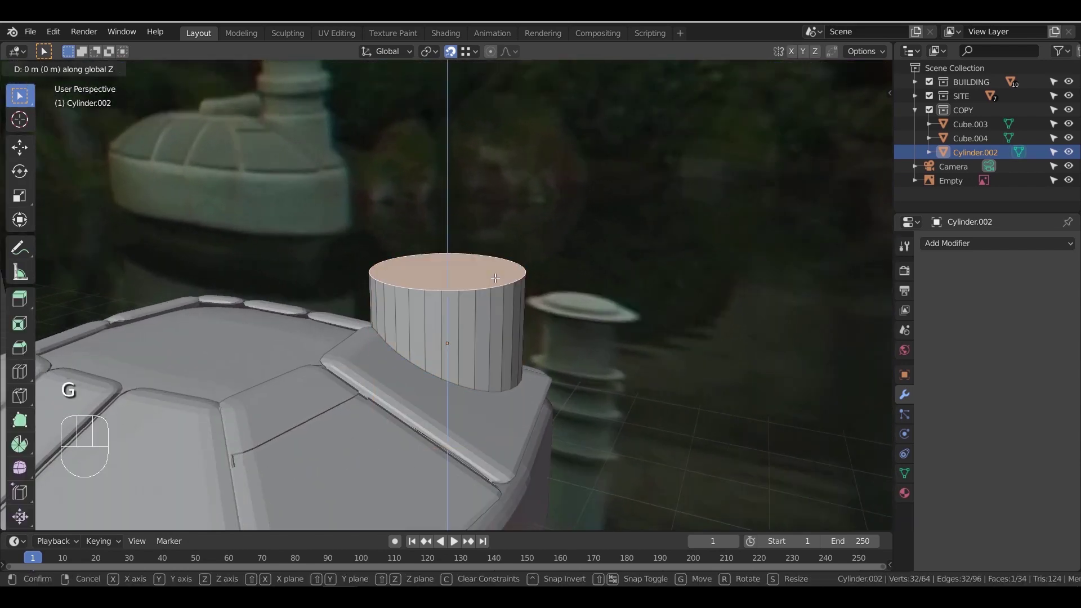
key(z)
click(491, 323)
Extrude the cylinder's top face, raise it 0.085 m along Z and scale it to 0.861 as a chamfered shoulder
key(e)
right_click(531, 356)
key(g)
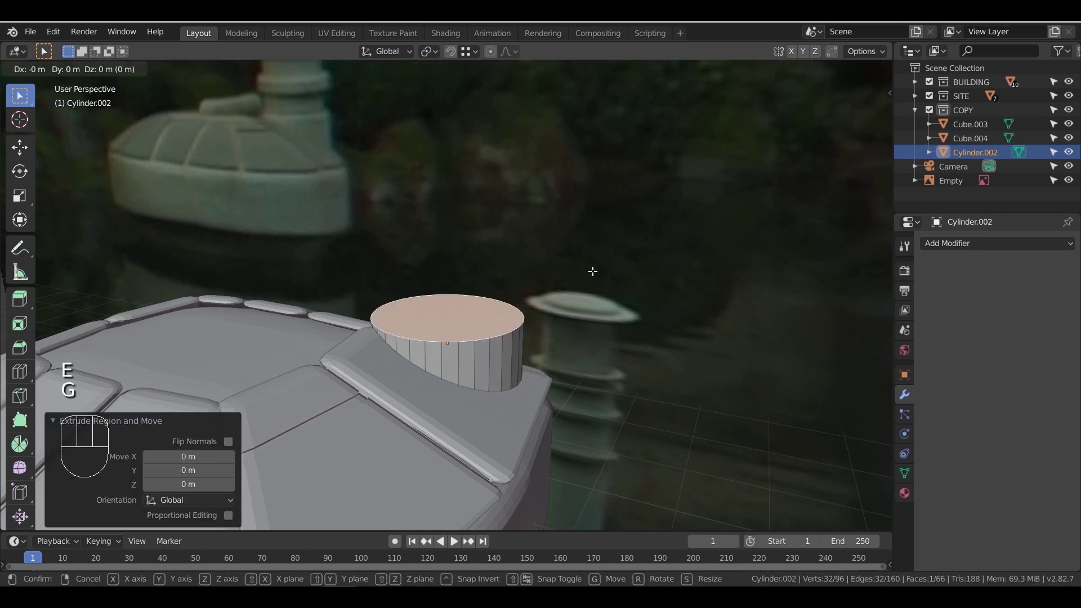
key(z)
click(592, 262)
key(s)
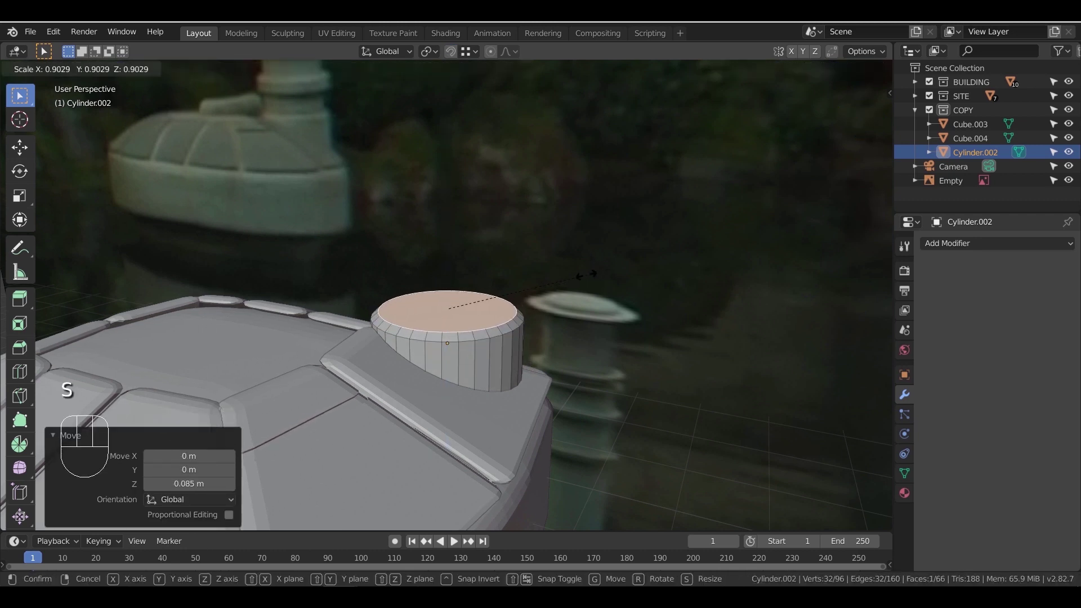
click(579, 273)
Extrude the top face upward as a narrow neck, extrude again and raise the new face 0.127 m
key(e)
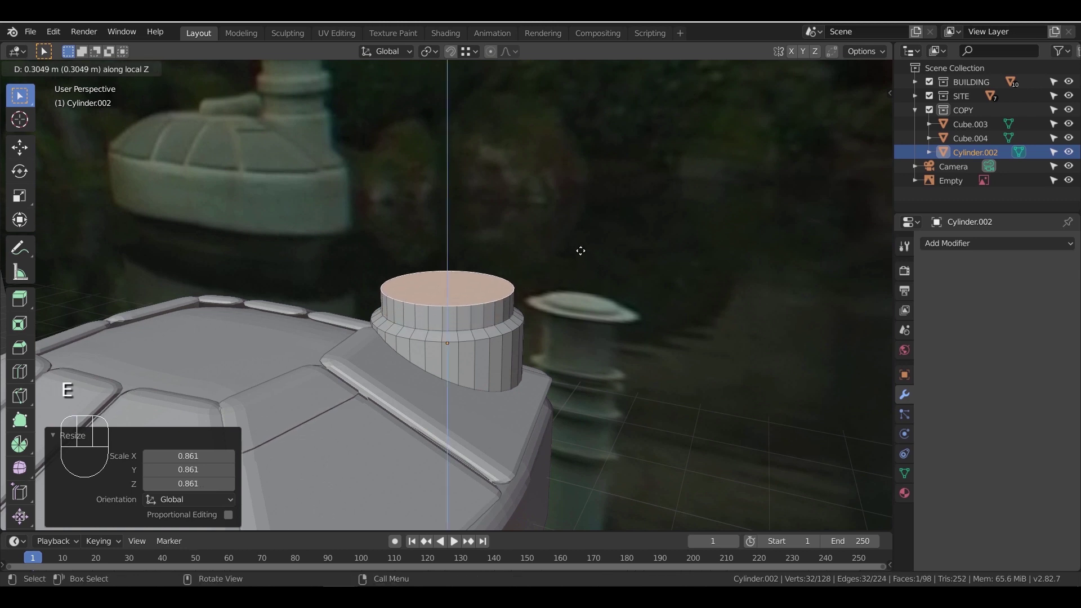
click(578, 247)
key(e)
click(580, 246)
key(ctrl+z)
key(ctrl+z)
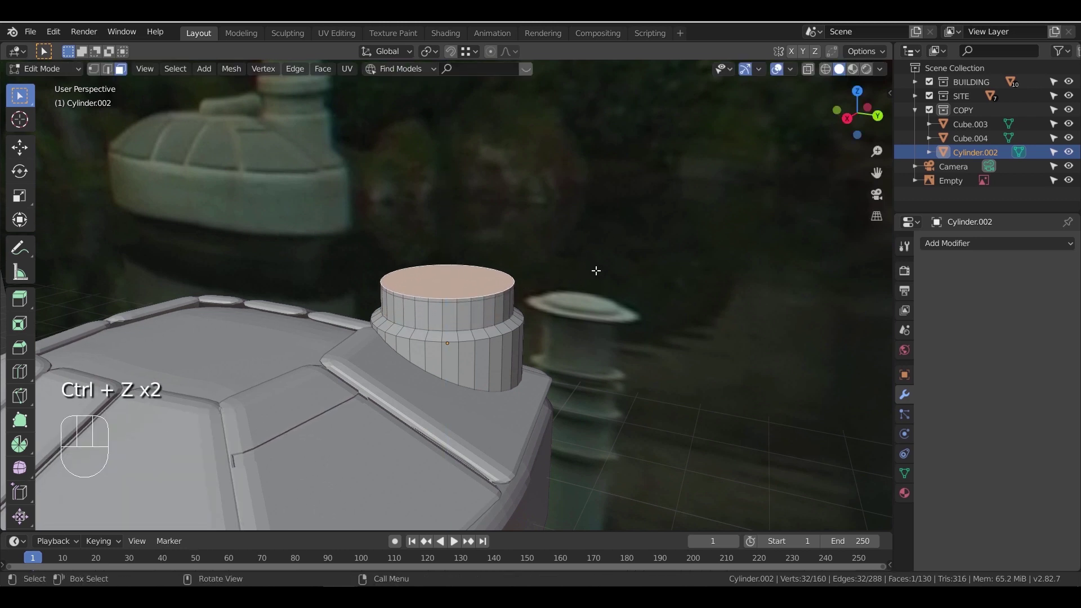
key(g)
click(595, 259)
Lower the top face about 0.037 m along Z and scale it to 1.196 to flare it beyond the neck
key(s)
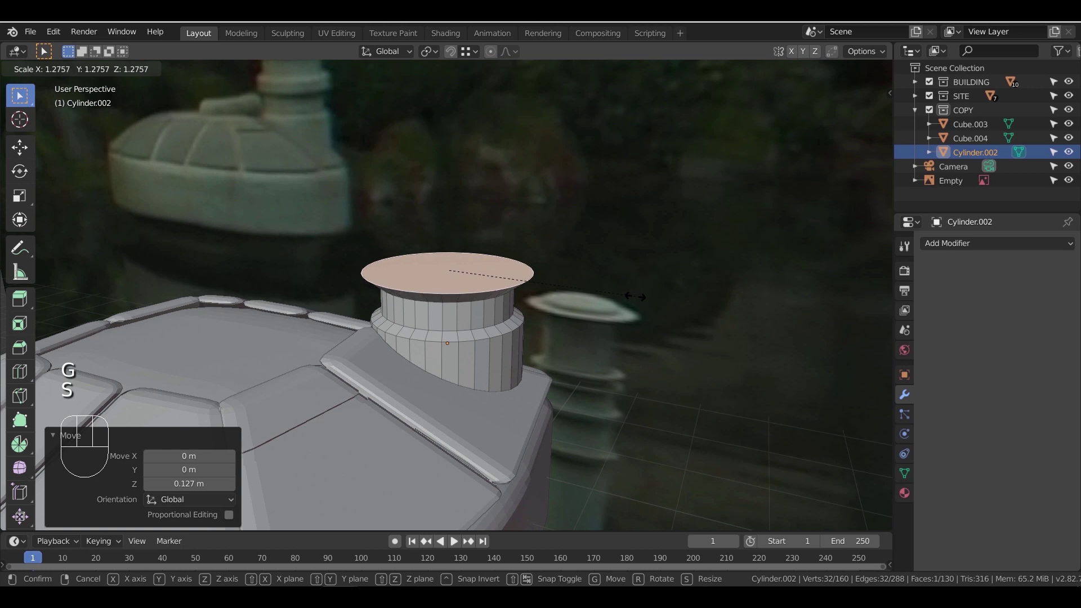
right_click(634, 297)
key(g)
key(z)
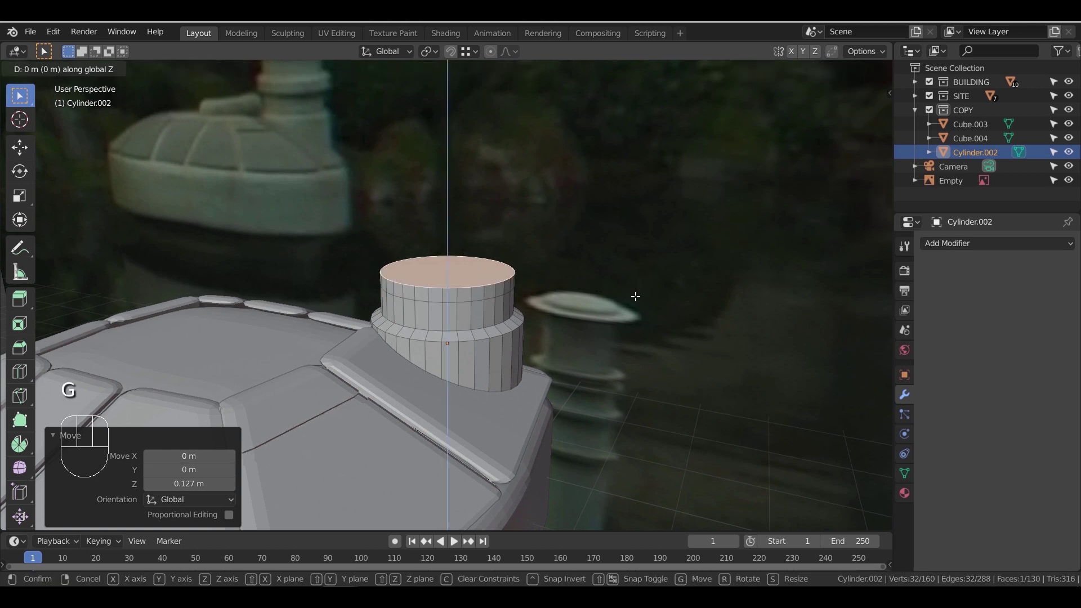
click(630, 301)
key(s)
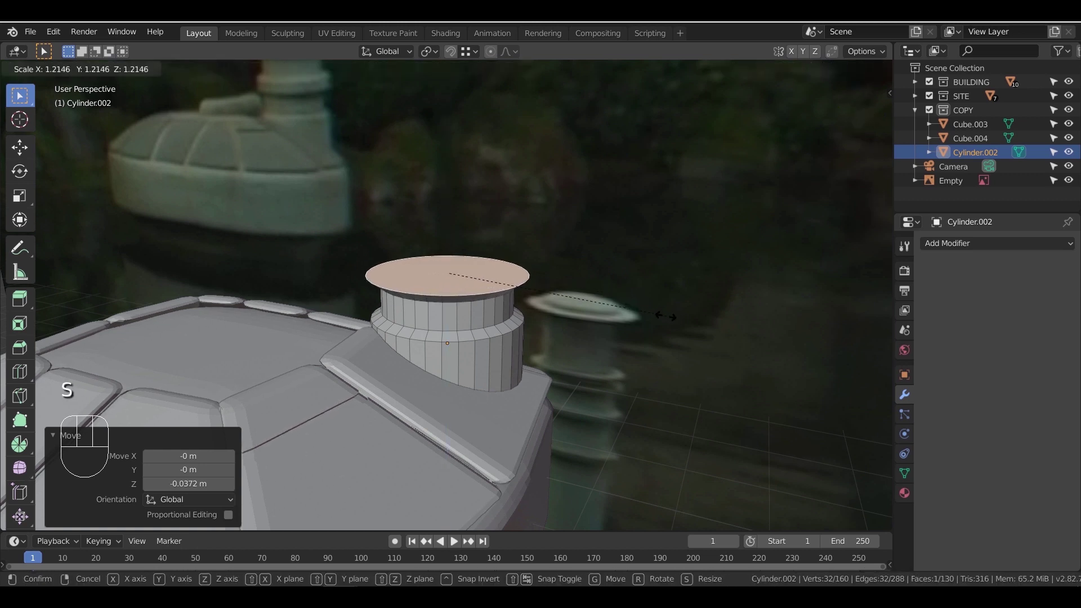
click(663, 316)
Extrude the flared face about 0.27 m into a ring, extrude another 0.073 m and scale it to 0.867
key(e)
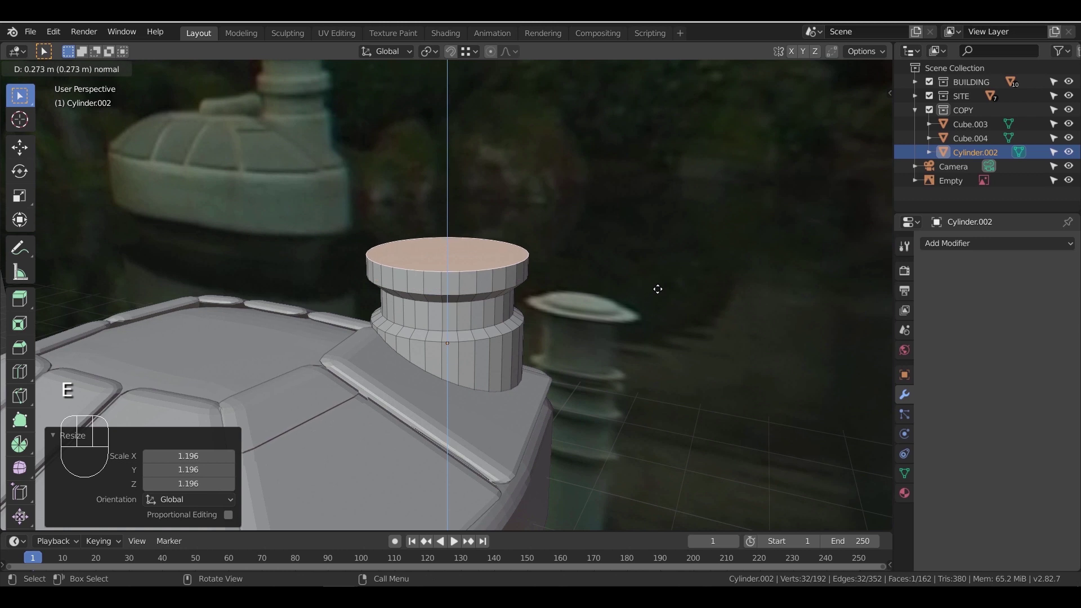
click(657, 289)
key(e)
click(653, 283)
key(s)
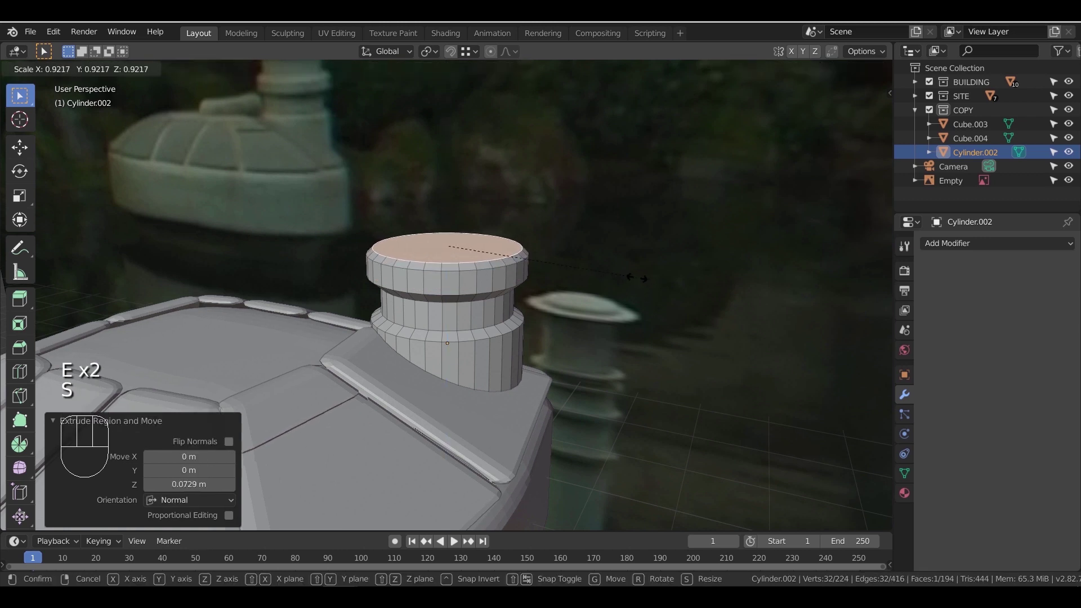
click(627, 275)
Extrude a second neck 0.405 m high, extrude its top slightly and scale that face to 1.205
scroll(612, 286, down, 2)
shift+middle_drag(551, 242, 552, 283)
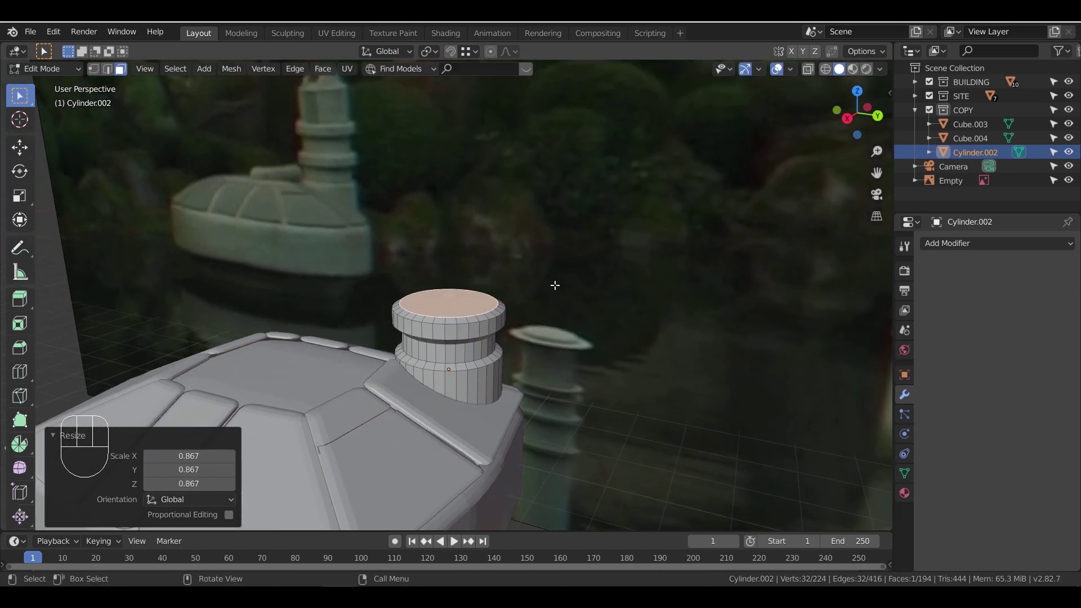
scroll(552, 292, up, 1)
key(e)
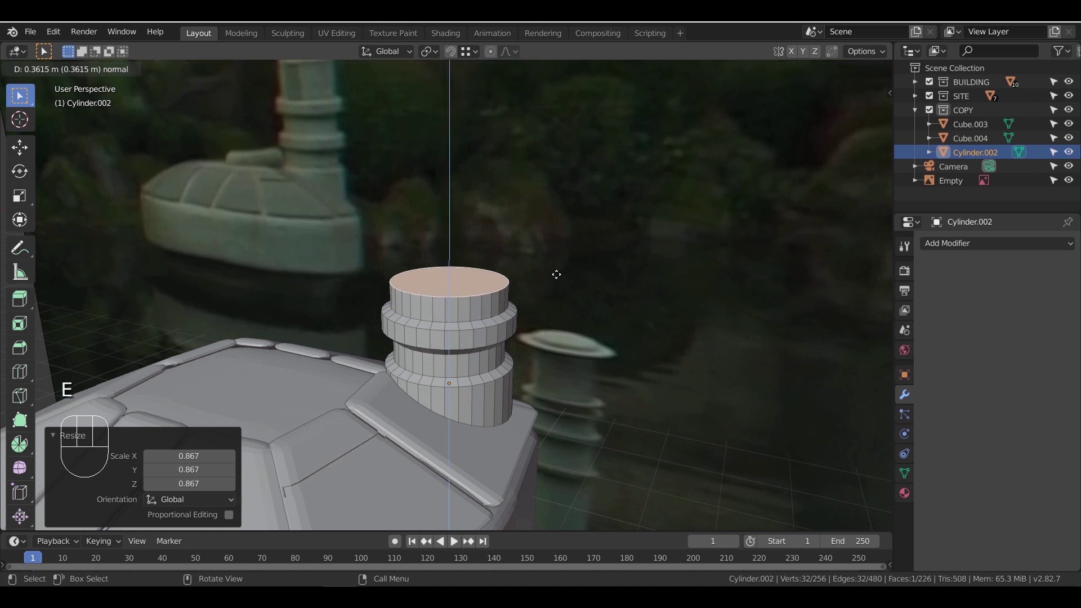
click(557, 272)
key(e)
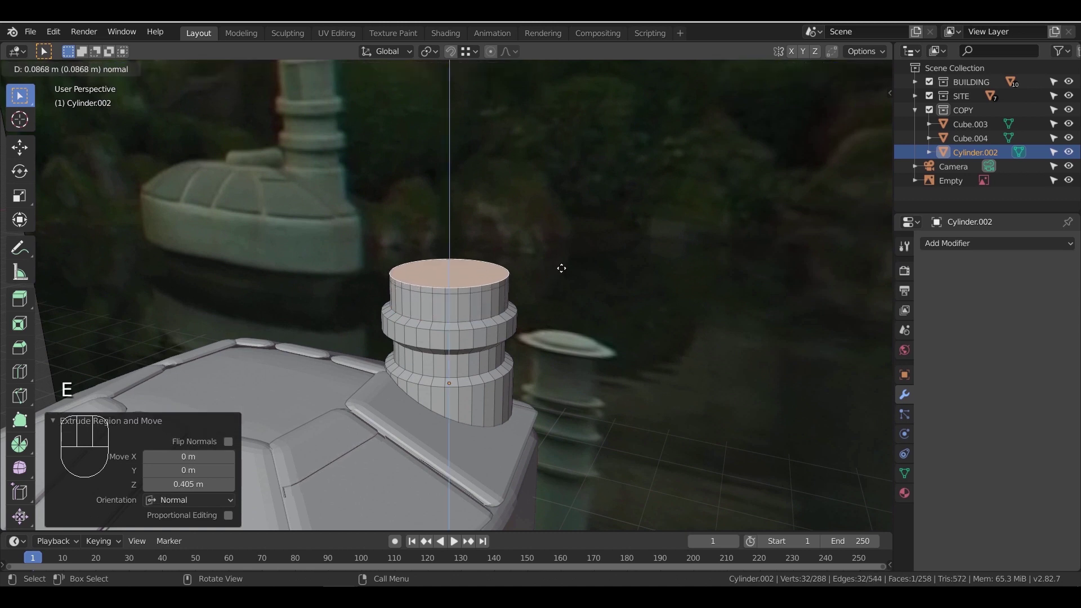
key(s)
click(585, 281)
Extrude the upper ring about 0.4 m, then extrude its top 0.101 m and scale it to 0.786 for a bevelled edge
key(e)
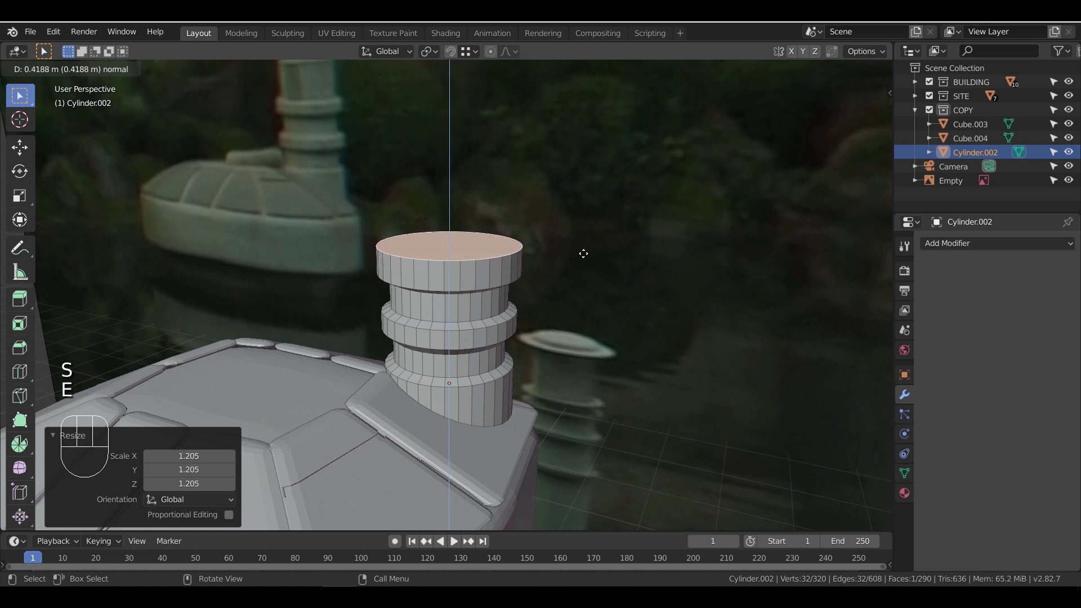
click(581, 256)
key(e)
key(s)
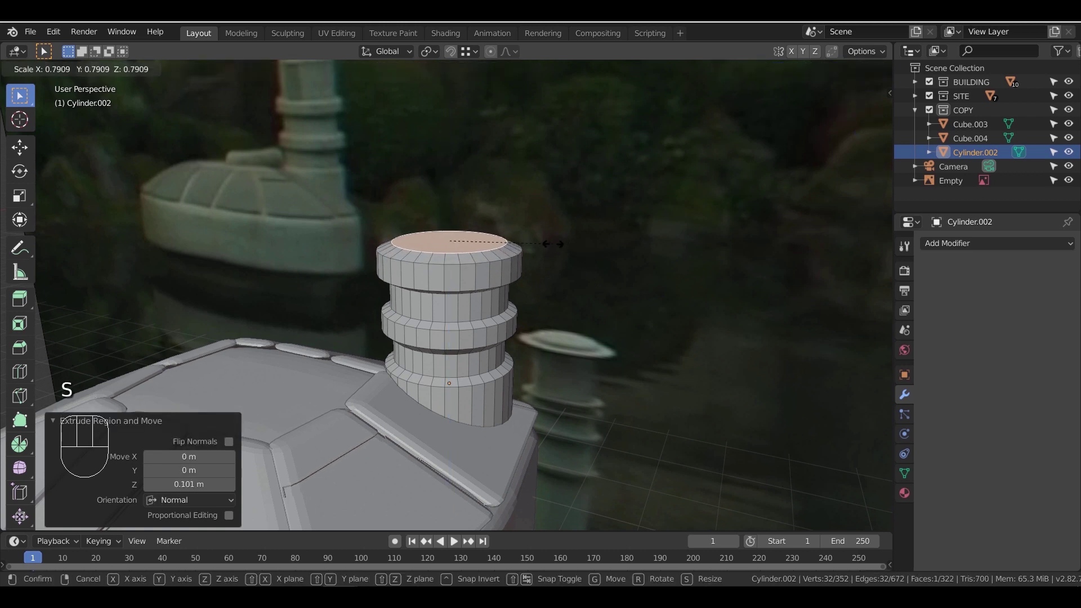
click(555, 244)
Extrude the top face 1.01 m into a tall shaft, then extrude it slightly and scale it outward into a lip
key(e)
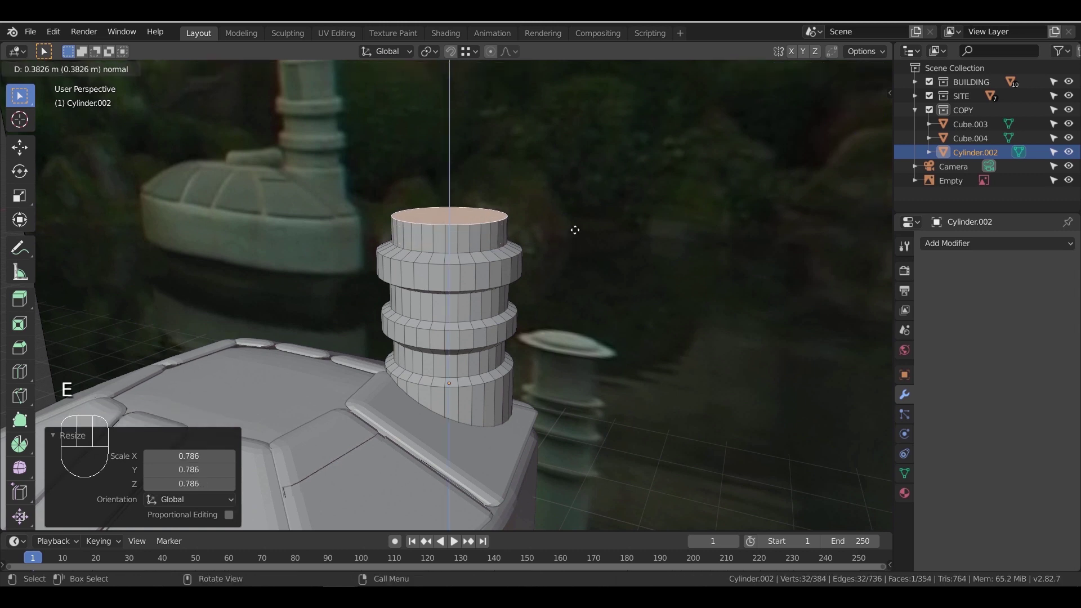
click(559, 204)
shift+middle_drag(559, 204, 585, 295)
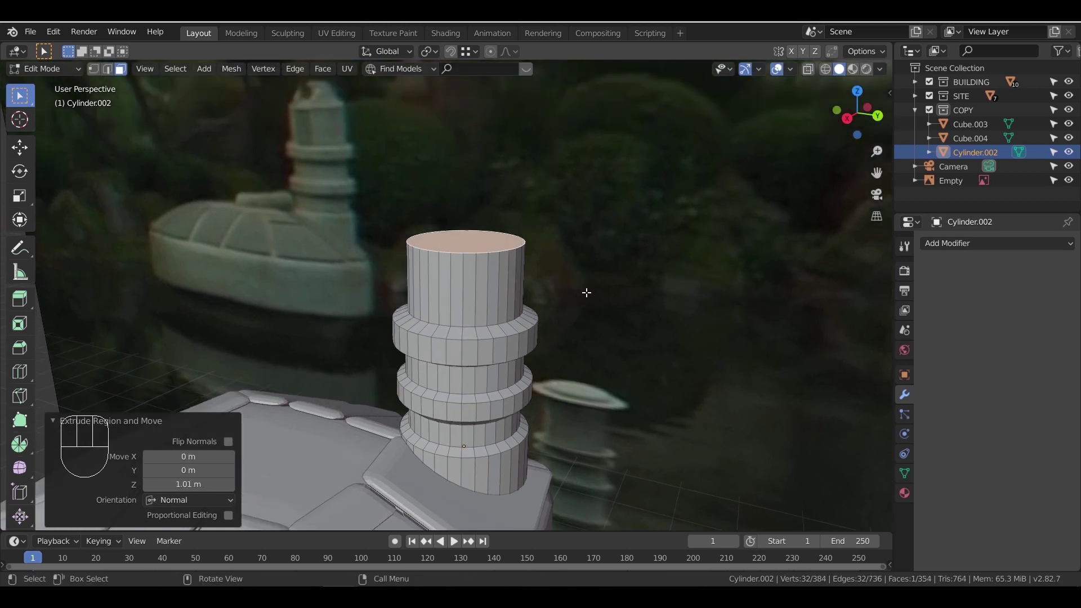
key(e)
click(586, 287)
key(s)
click(595, 288)
Cap the tower with a 0.105 m rim and a 0.688 m cone scaled to 0.393, its tip bevelled 0.221 m in three segments
key(e)
click(593, 282)
key(e)
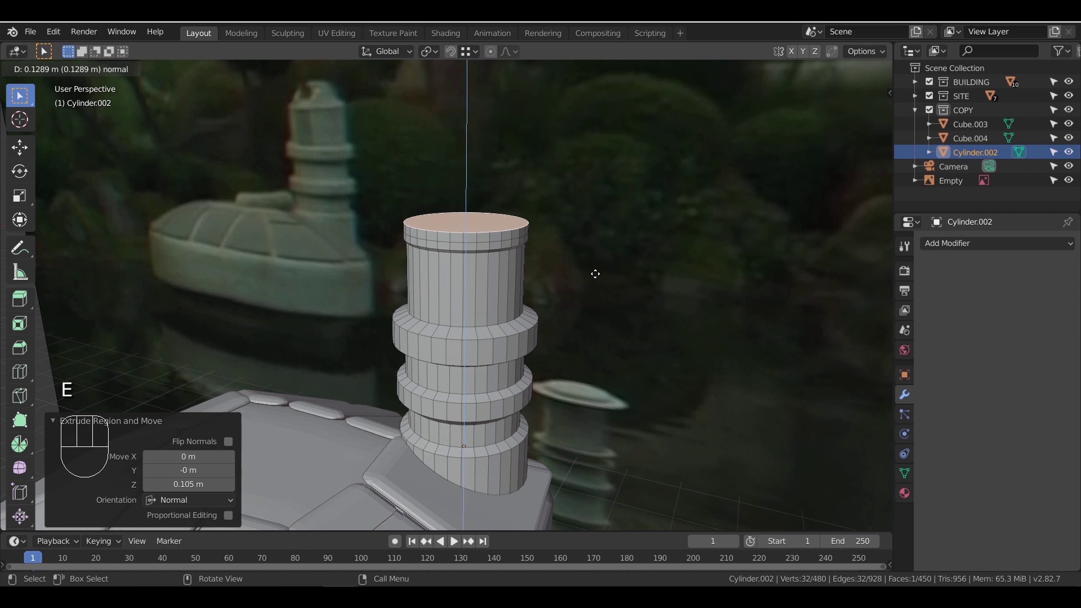
click(593, 235)
key(s)
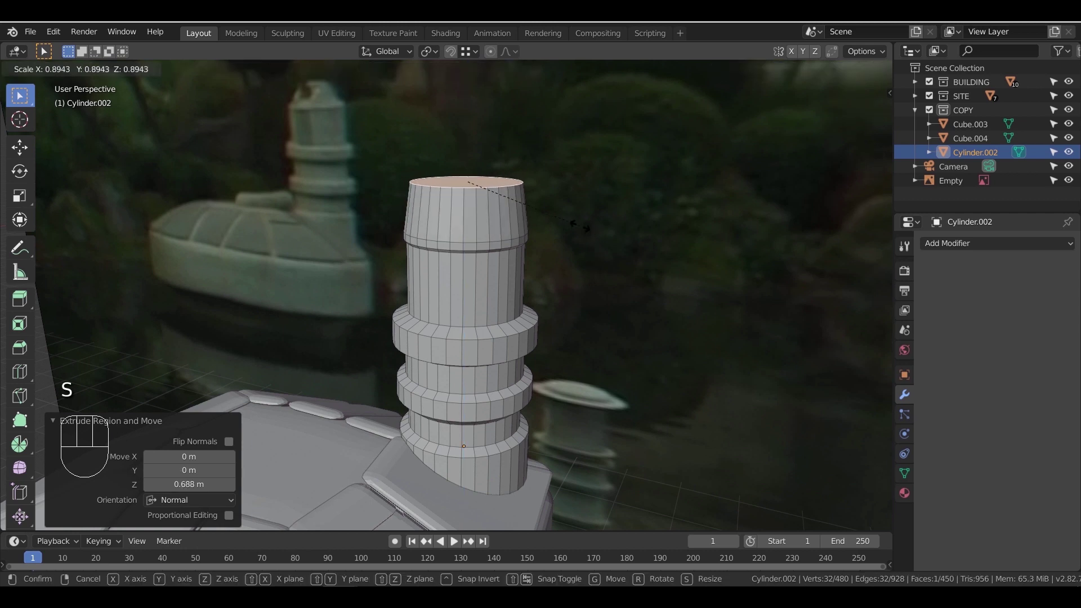
click(511, 204)
key(ctrl+b)
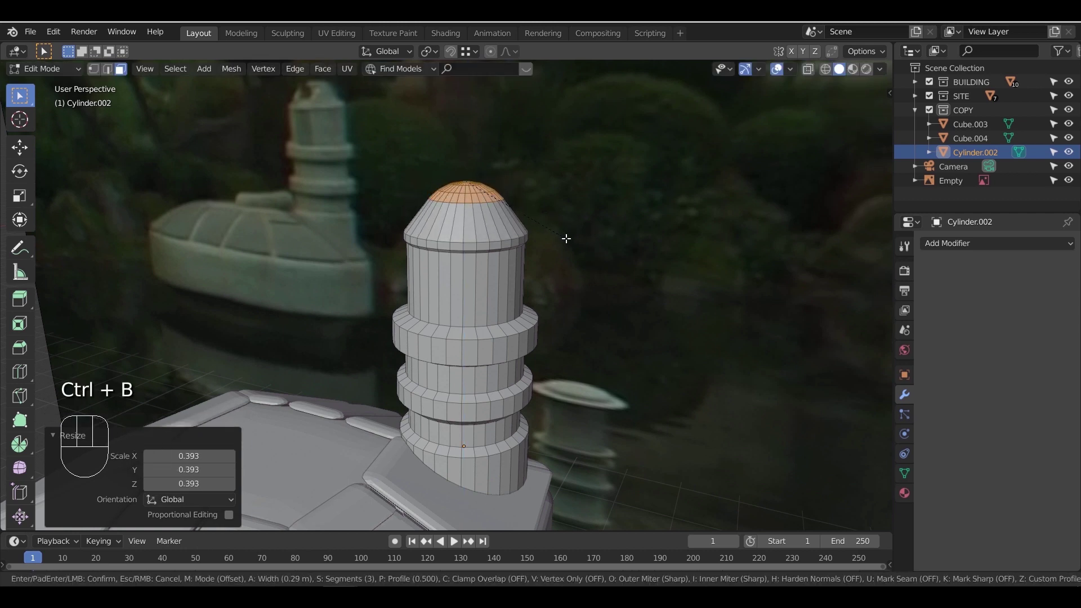
click(561, 238)
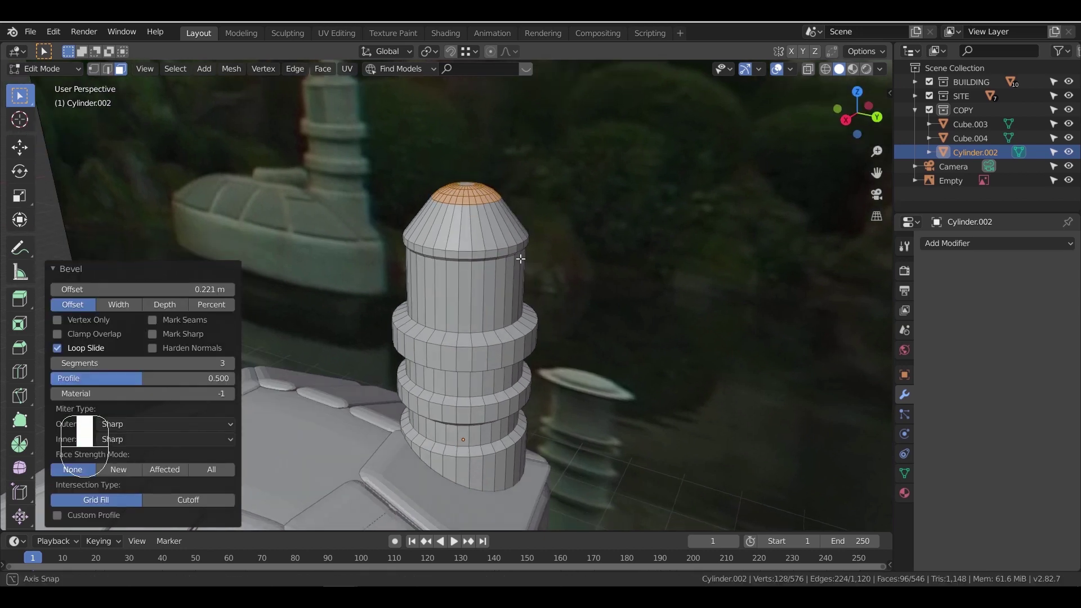
Extrude four adjacent faces of the tower's conical cap and recess them about 0.09 m along the negative X axis
scroll(504, 243, up, 3)
shift+middle_drag(511, 268, 570, 374)
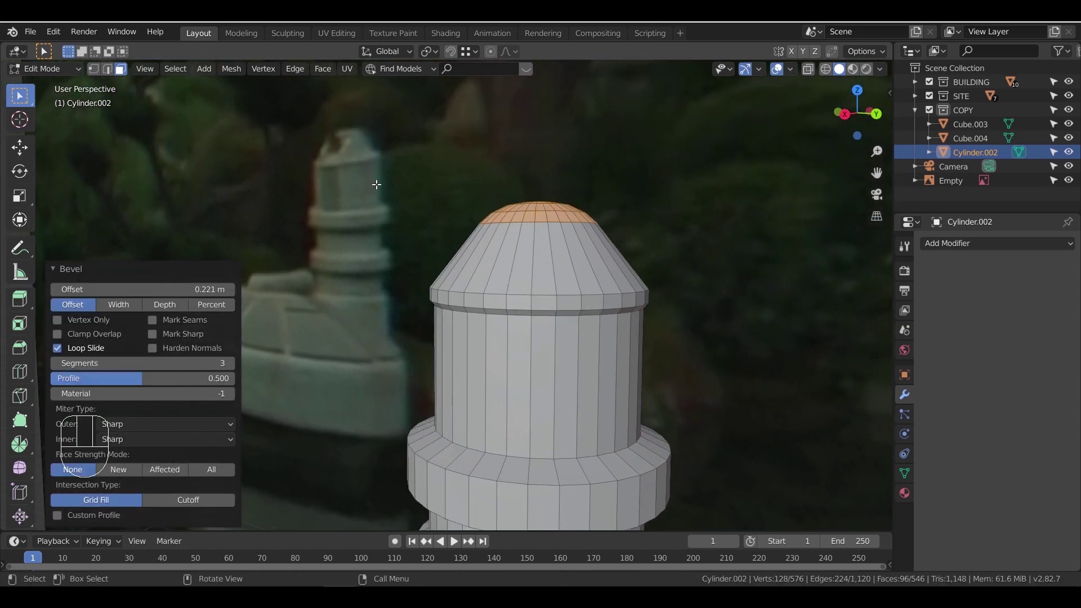
click(503, 262)
middle_drag(504, 262, 468, 296)
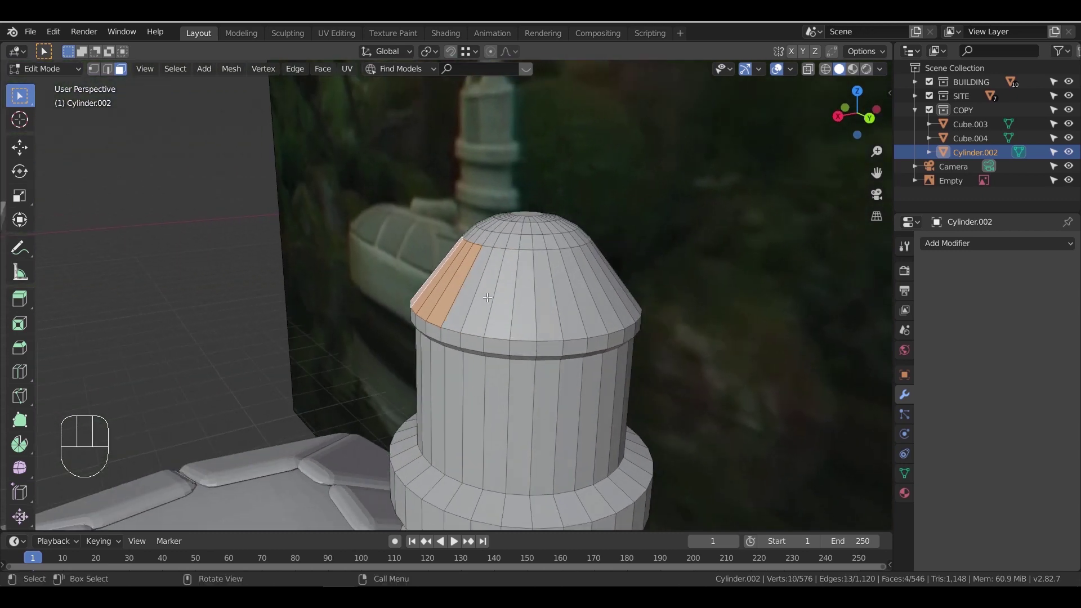
scroll(484, 299, up, 2)
key(e)
key(s)
key(s)
right_click(512, 304)
key(g)
key(x)
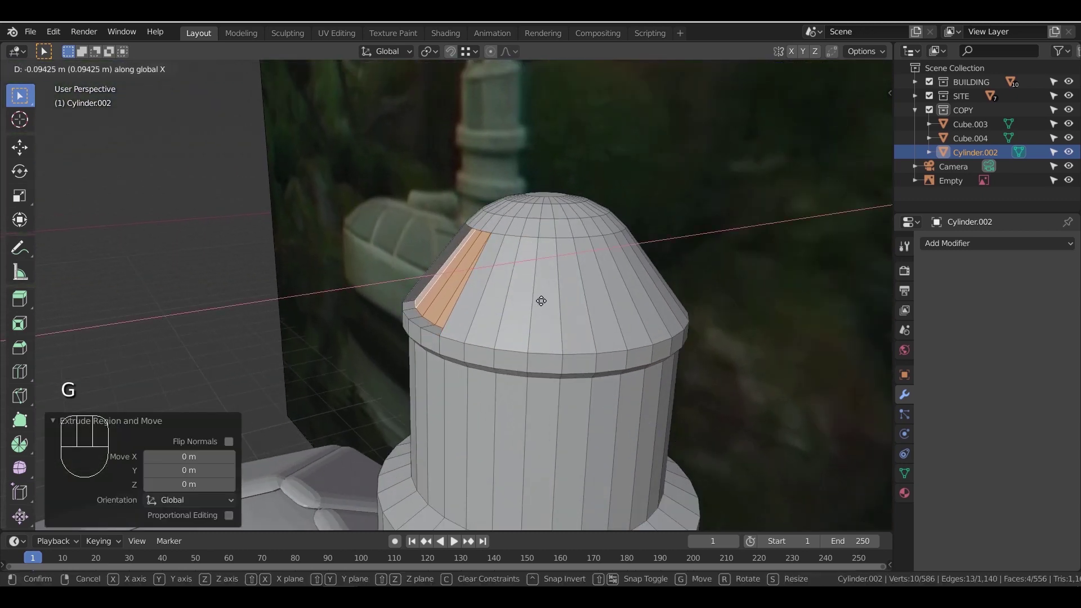
click(539, 300)
Extrude the four shaft faces below the cap recess about 0.07 m inward along the X axis
scroll(535, 304, down, 2)
middle_drag(476, 372, 448, 286)
click(540, 276)
shift+click(505, 271)
shift+click(493, 271)
scroll(525, 355, up, 2)
key(g)
key(x)
right_click(524, 343)
key(e)
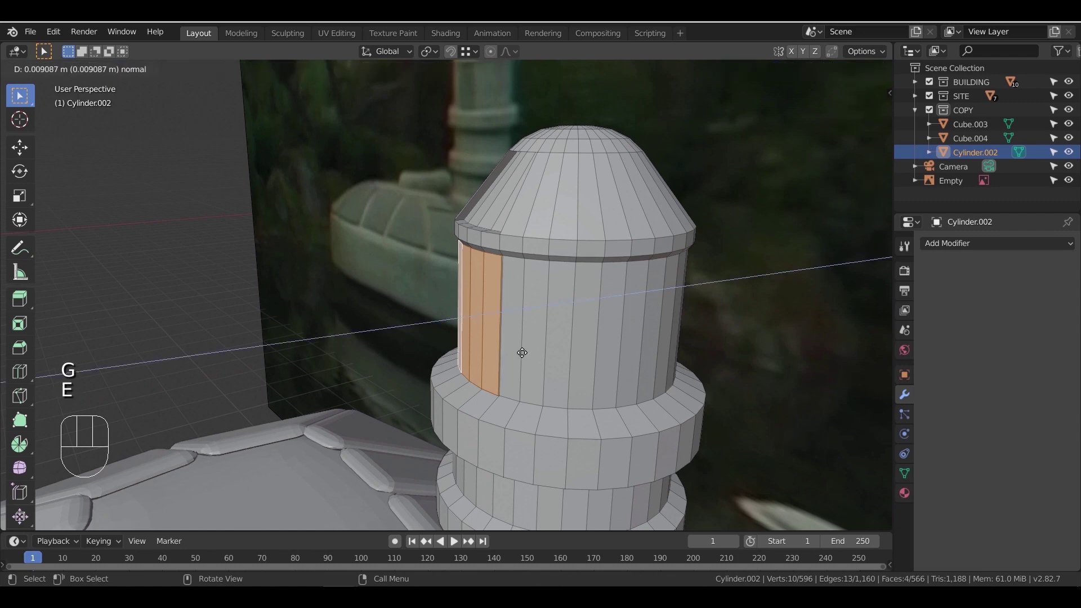
right_click(522, 353)
key(e)
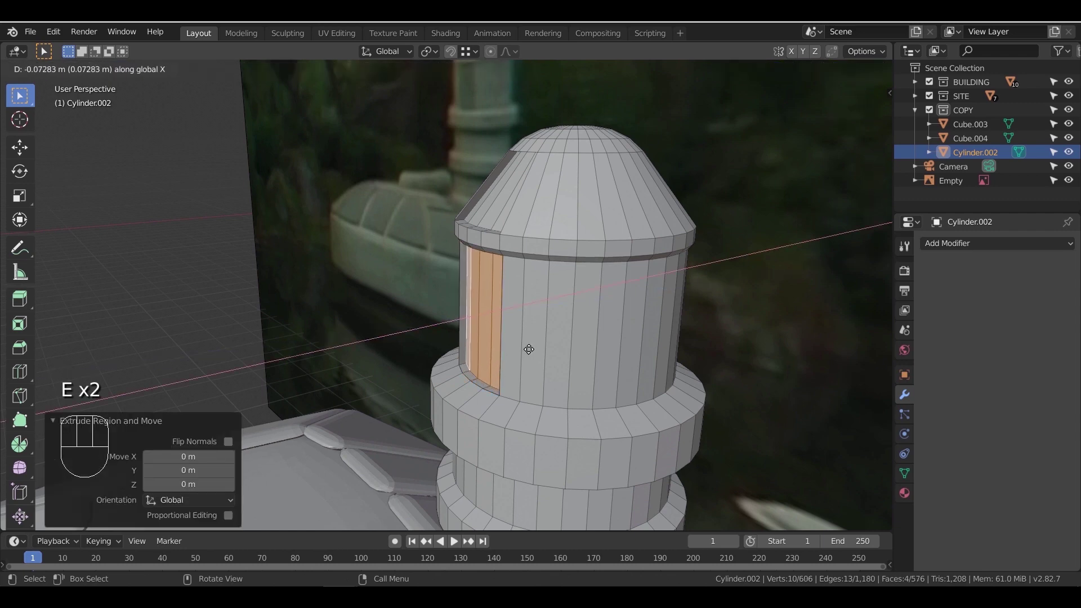
click(525, 350)
Bevel all of the tower's edges by about 0.05 m with three segments
scroll(528, 363, down, 2)
key(Tab)
shift+middle_drag(534, 383, 518, 288)
key(Tab)
key(a)
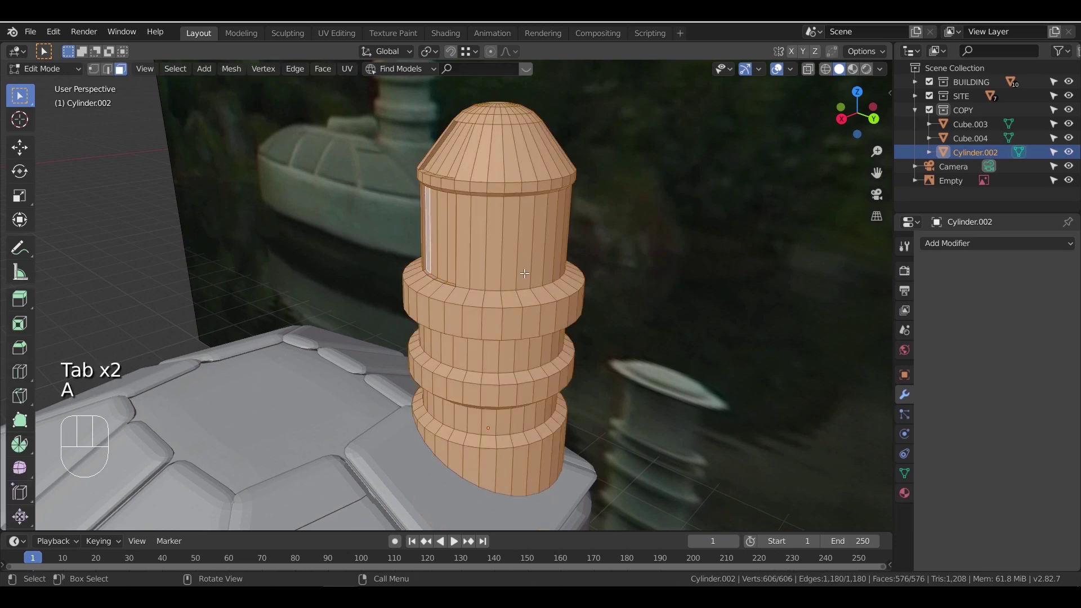
key(ctrl+b)
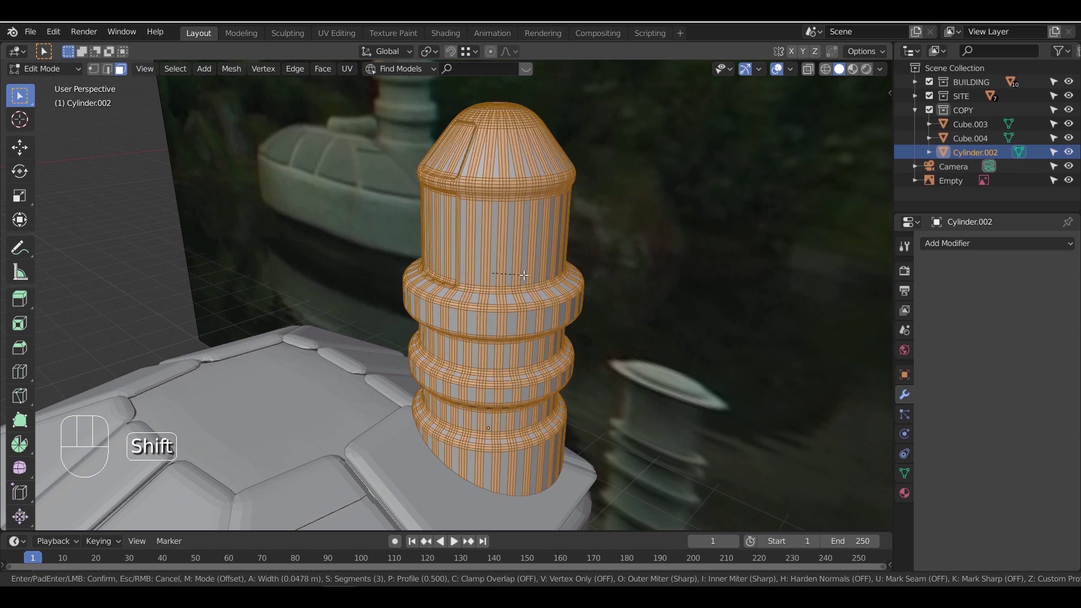
click(521, 273)
key(Tab)
Scale the tower to about 0.95 in width, locking its height along Z
middle_drag(520, 273, 531, 325)
scroll(571, 328, up, 7)
scroll(545, 327, down, 7)
scroll(521, 296, down, 5)
scroll(585, 341, up, 4)
key(s)
key(shift+z)
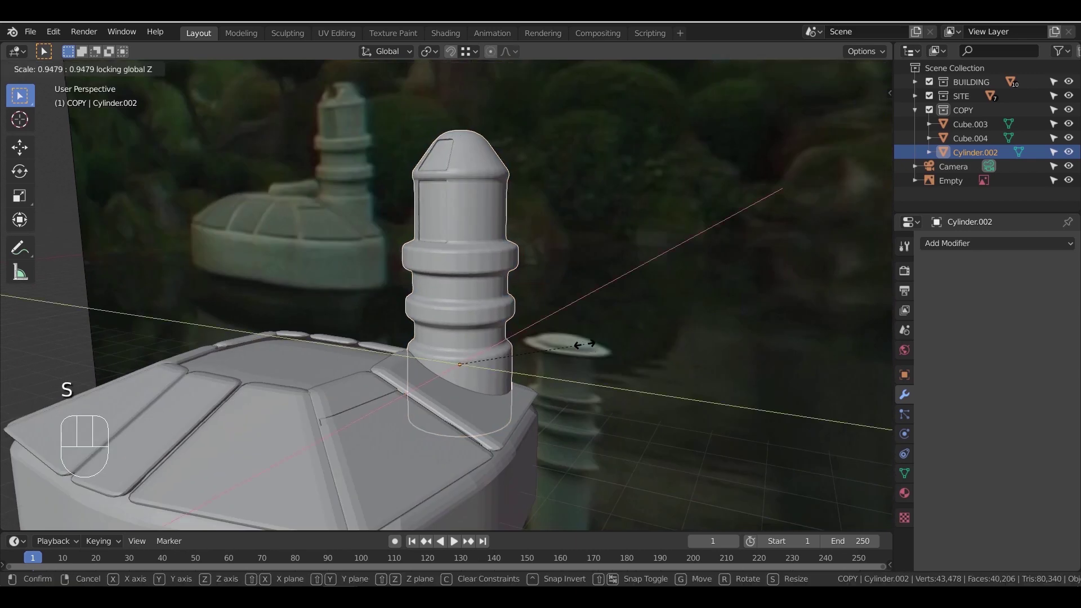
click(584, 344)
Extrude four faces in the middle of the block's flat top into a two-segment square post
scroll(521, 286, down, 2)
middle_drag(521, 286, 494, 282)
scroll(498, 331, down, 3)
middle_drag(498, 331, 410, 417)
click(492, 341)
scroll(411, 357, up, 3)
scroll(411, 356, up, 2)
scroll(451, 359, up, 3)
click(417, 373)
key(Tab)
scroll(410, 417, up, 2)
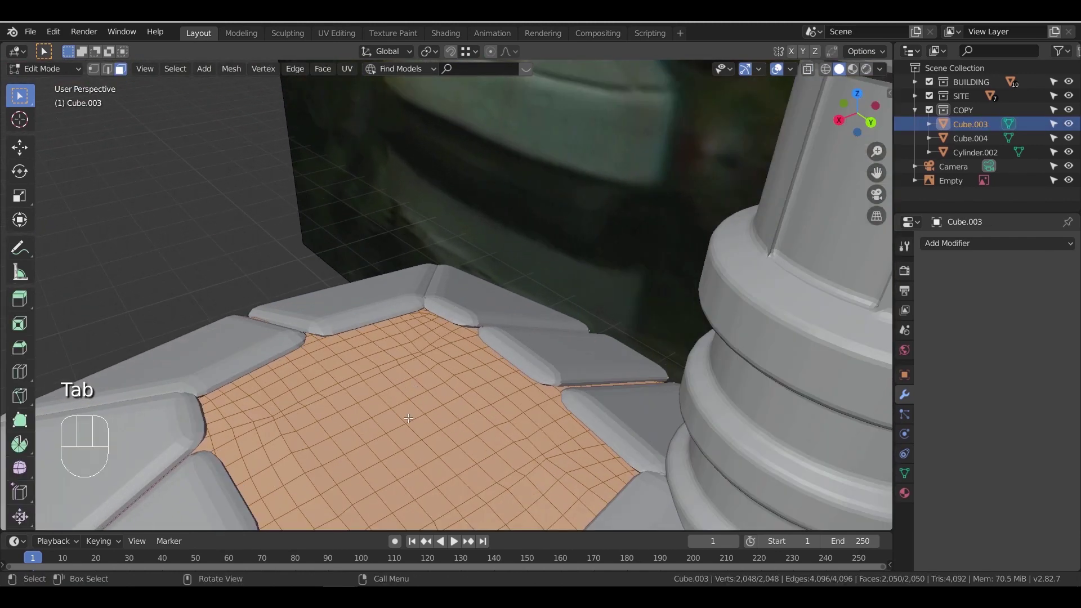
key(e)
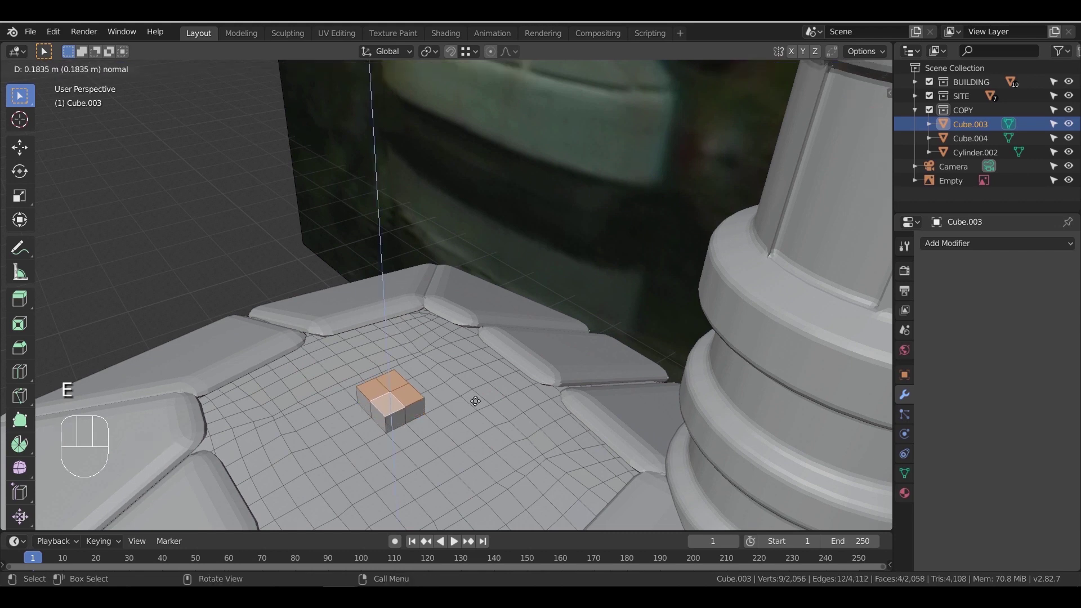
click(479, 388)
key(e)
click(472, 367)
Adjust the height of the square post's top faces along the Z axis
middle_drag(472, 369, 269, 368)
click(403, 313)
shift+click(422, 316)
middle_drag(422, 316, 427, 337)
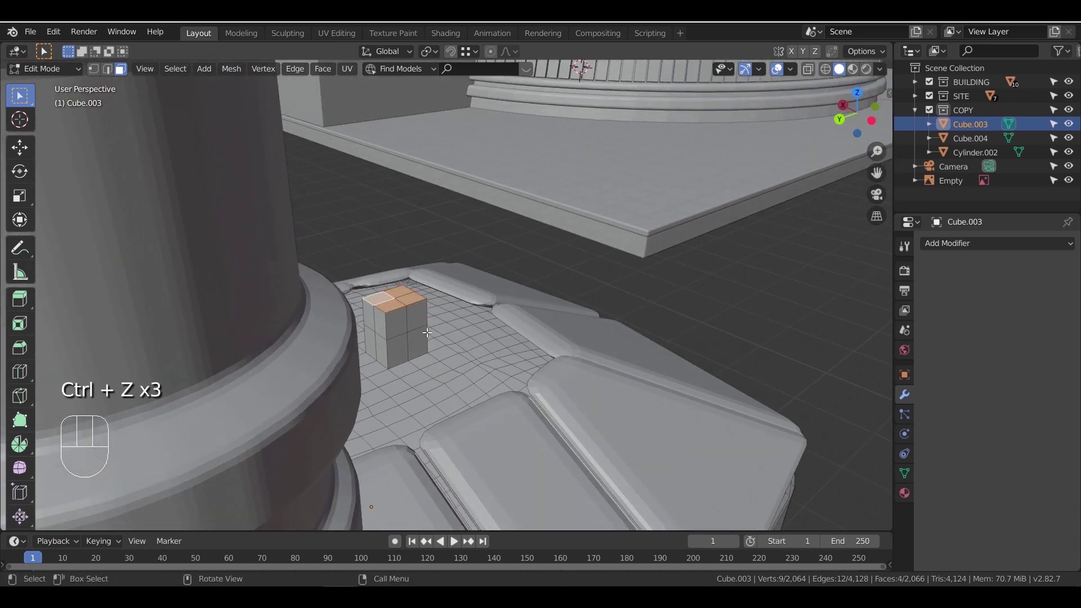
key(g)
key(z)
click(409, 323)
Extrude the post's upper side faces into a long horizontal bar, then extrude a short end segment
click(405, 322)
shift+click(418, 322)
scroll(441, 331, down, 2)
middle_drag(458, 354, 495, 379)
key(e)
click(745, 464)
key(e)
click(752, 452)
Extrude the underside of the bar's end segment about 2.04 m down along Z as a second leg
middle_drag(751, 450, 731, 361)
key(e)
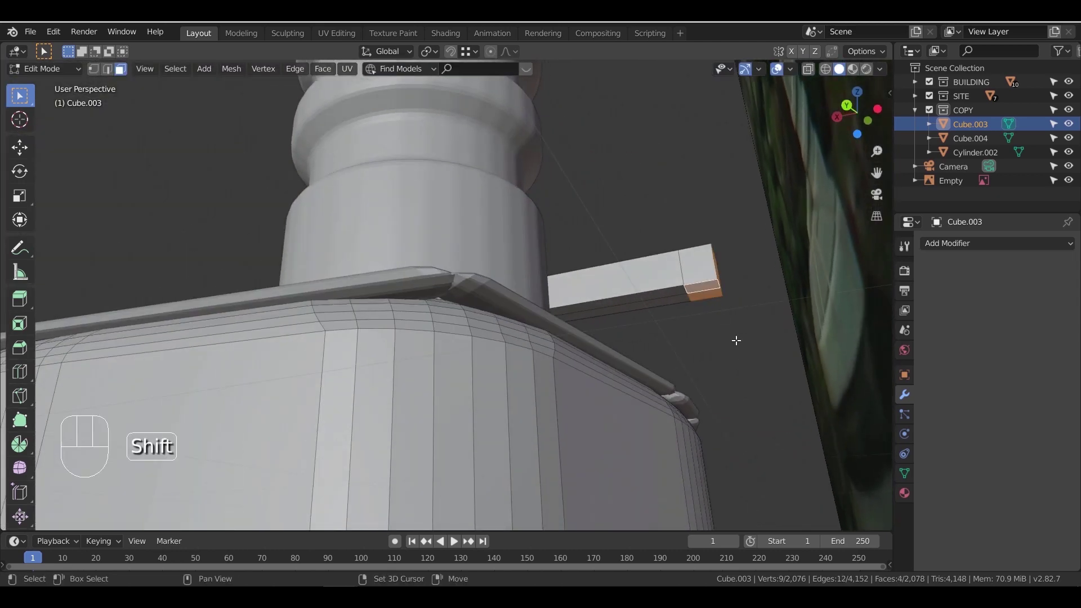
key(z)
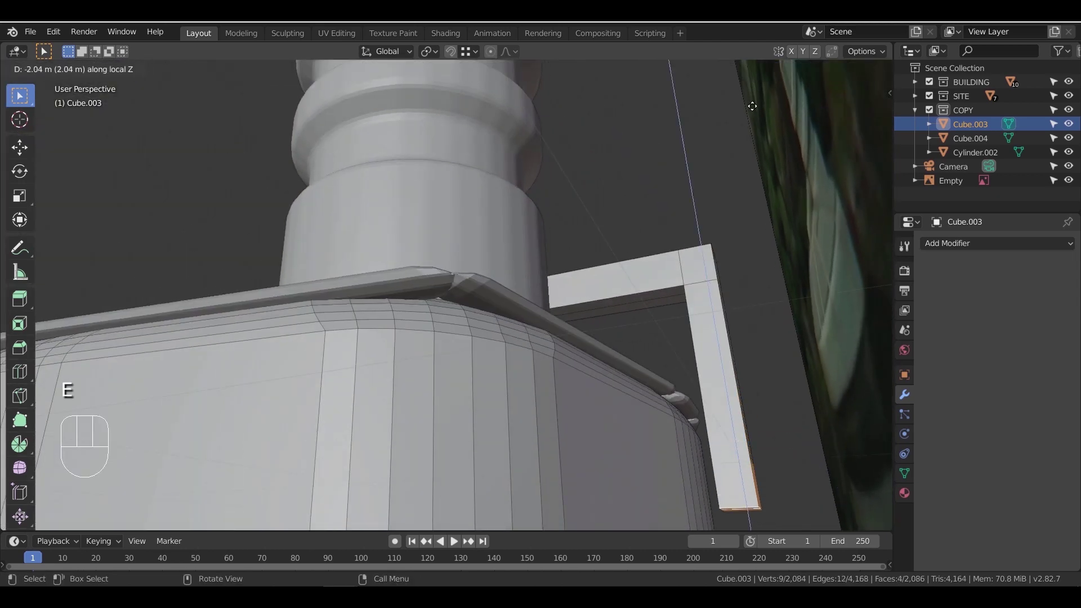
click(757, 132)
scroll(495, 262, down, 5)
middle_drag(488, 265, 534, 256)
scroll(590, 260, up, 5)
key(Tab)
key(Tab)
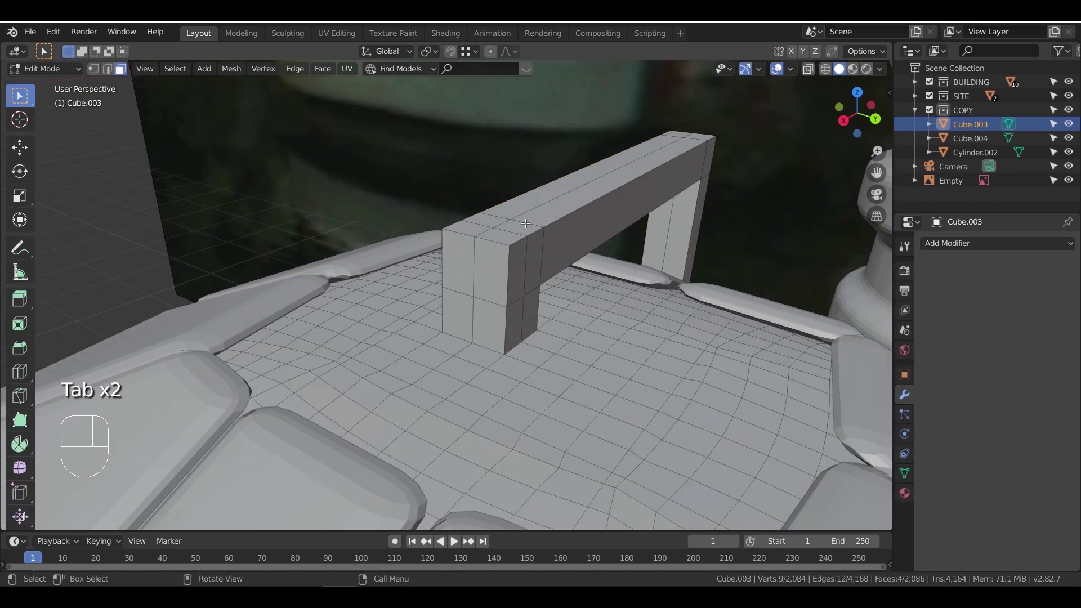
Select the edge loops along the corners of the handle's bar and legs
click(109, 69)
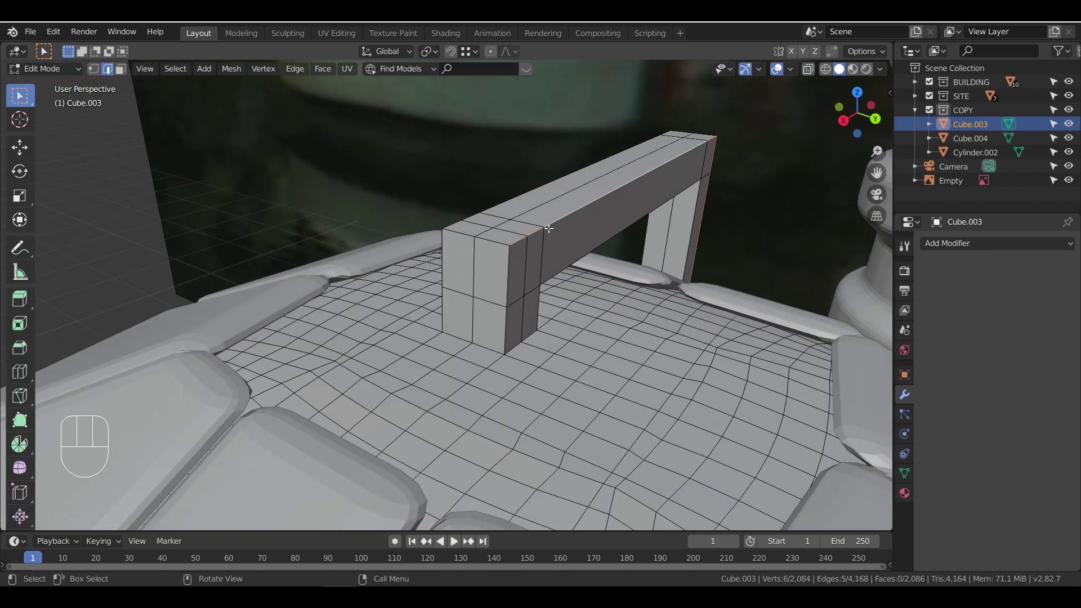
middle_drag(474, 257, 527, 268)
alt+shift+click(524, 236)
alt+shift+click(444, 225)
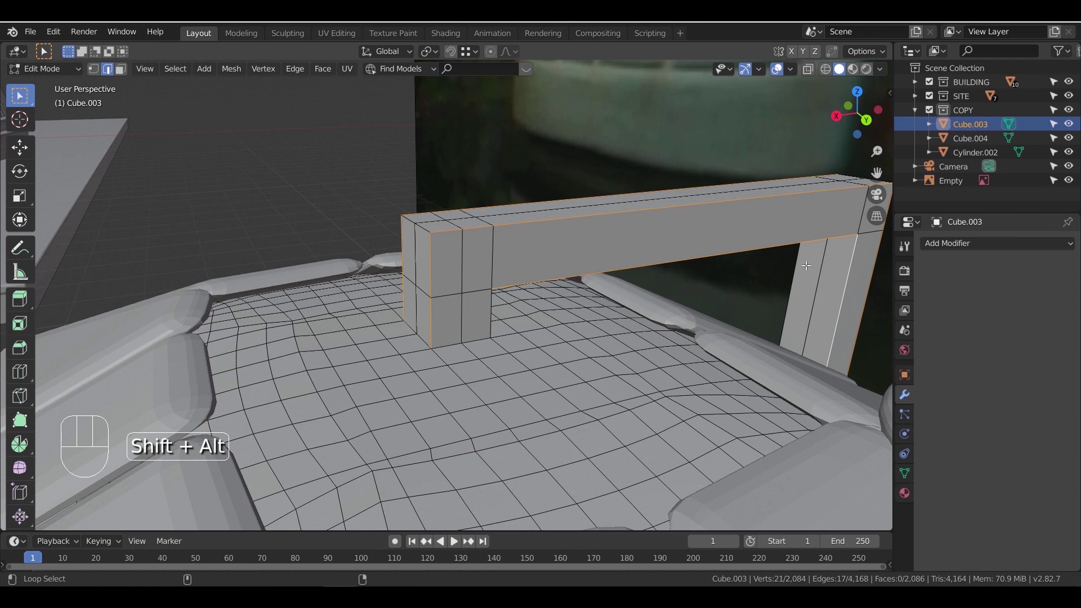
Try to bevel all the selected corner edges of the handle about 0.04 m with five segments
key(ctrl+b)
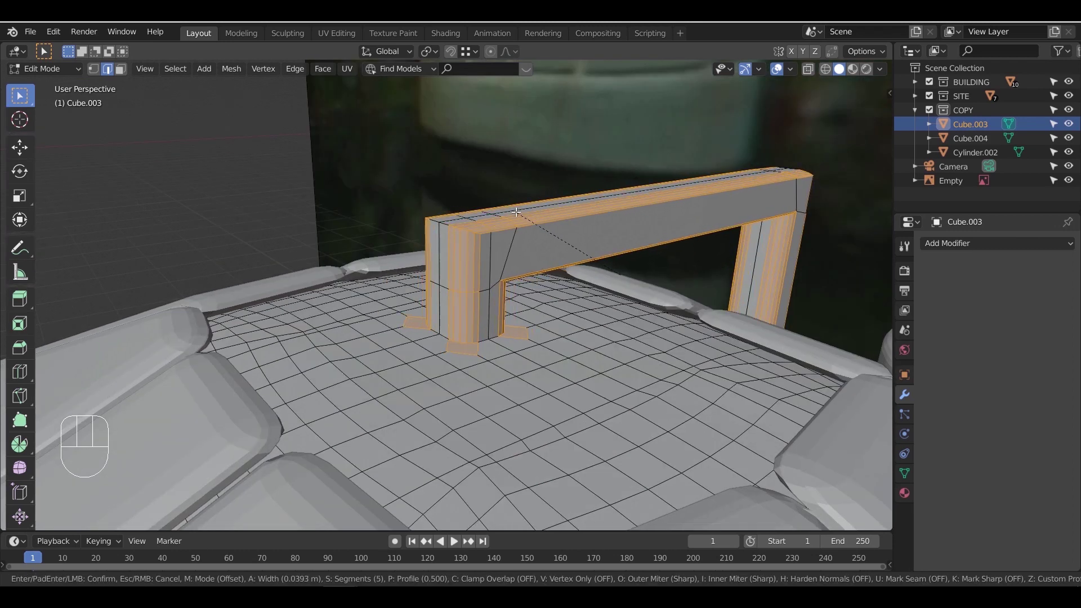
click(532, 219)
key(Tab)
scroll(535, 218, down, 6)
middle_drag(477, 296, 525, 286)
scroll(522, 284, up, 5)
scroll(523, 283, up, 3)
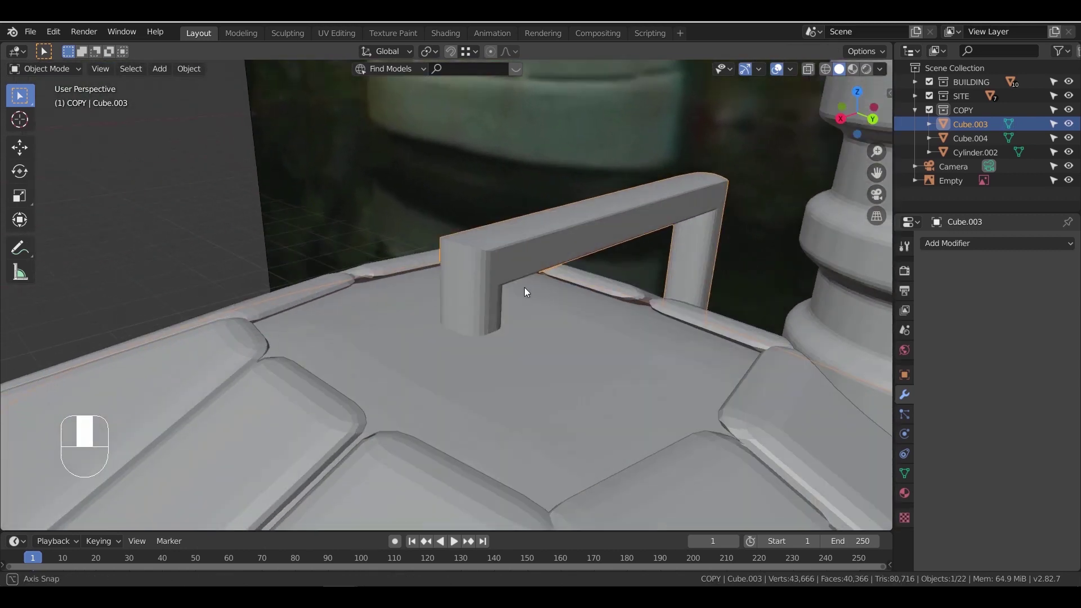
key(ctrl+z)
key(ctrl+z)
Limit the selection to the first post's corner edges and bevel them about 0.04 m with six segments
scroll(571, 268, up, 4)
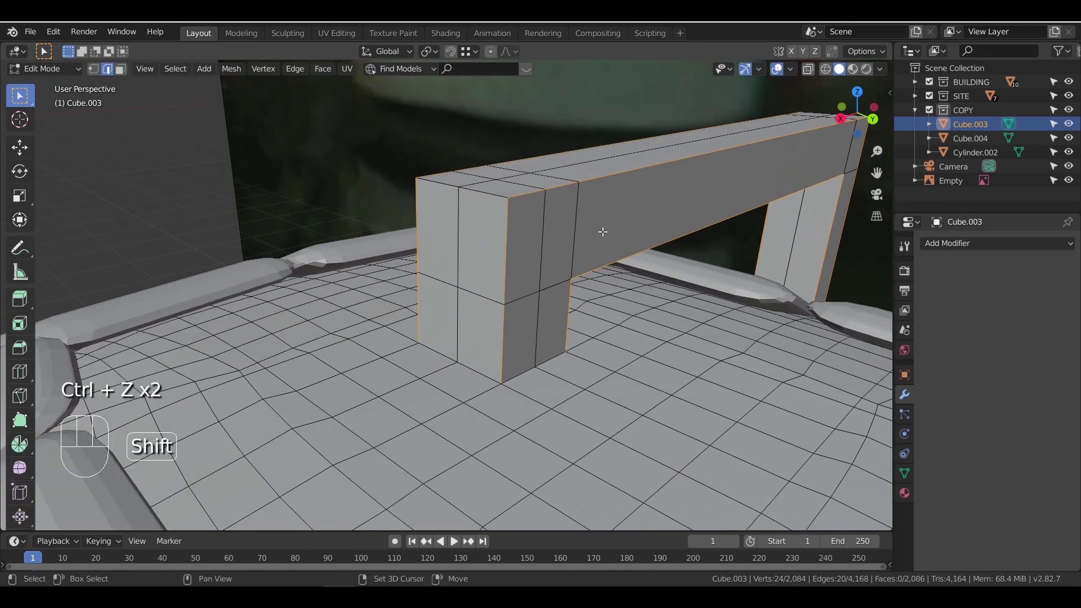
shift+middle_drag(607, 230, 463, 282)
middle_drag(540, 277, 636, 279)
ctrl+click(509, 269)
middle_drag(509, 270, 440, 270)
scroll(440, 270, down, 4)
middle_drag(596, 323, 675, 303)
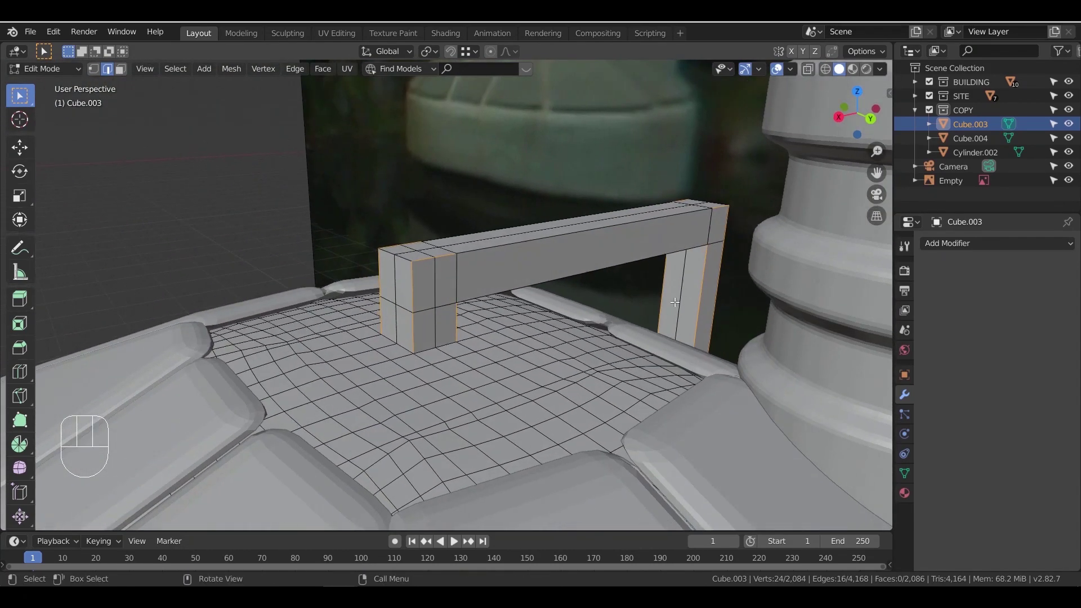
ctrl+drag(751, 174, 659, 311)
middle_drag(659, 313, 802, 306)
middle_drag(382, 313, 271, 321)
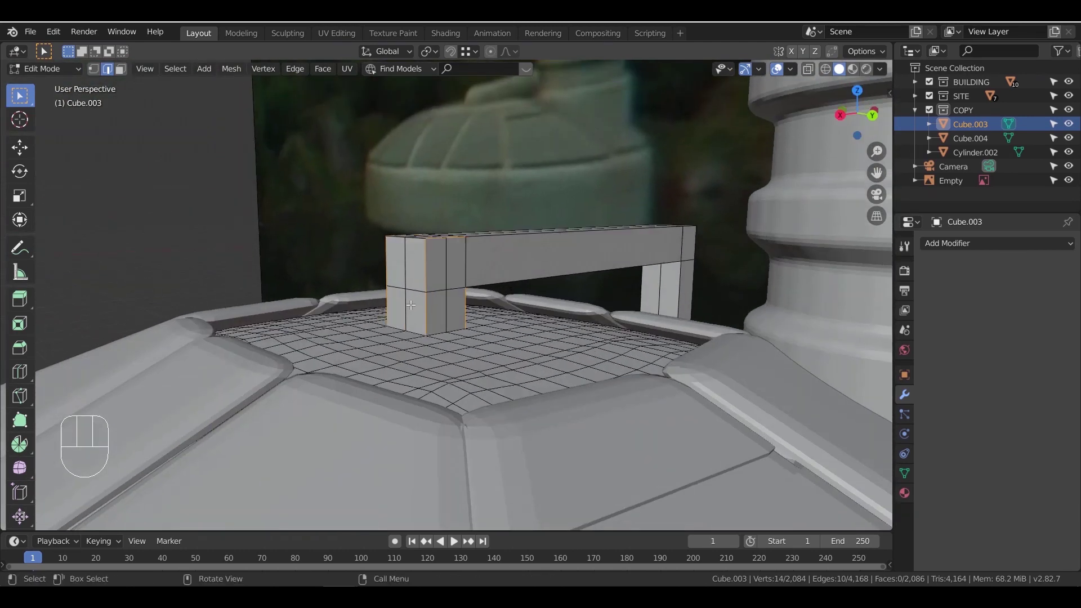
scroll(466, 316, up, 2)
key(ctrl+b)
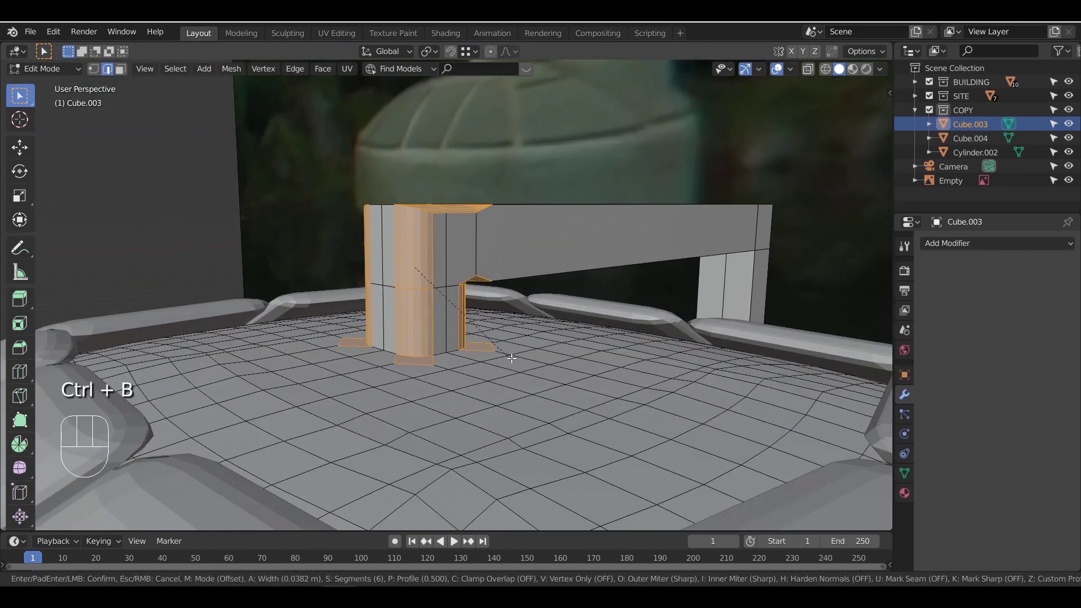
click(511, 359)
Bevel the corner edges of the handle's horizontal bar and far leg about 0.05 m with six segments
middle_drag(511, 358, 477, 381)
click(575, 244)
middle_drag(522, 310, 429, 200)
shift+middle_drag(303, 225, 473, 271)
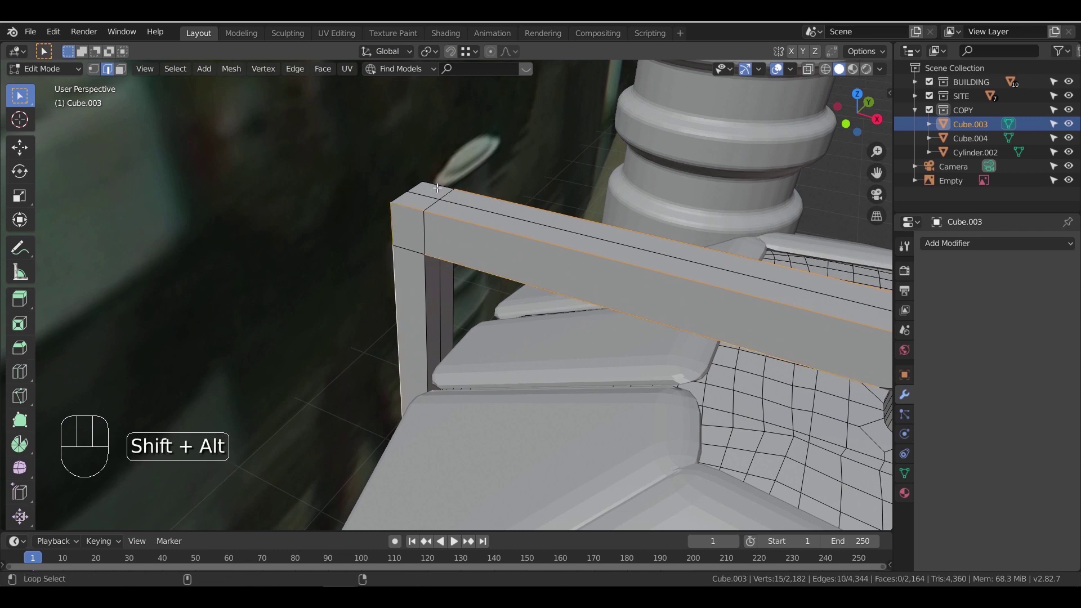
middle_drag(485, 226, 362, 248)
middle_drag(723, 394, 671, 379)
scroll(667, 377, down, 5)
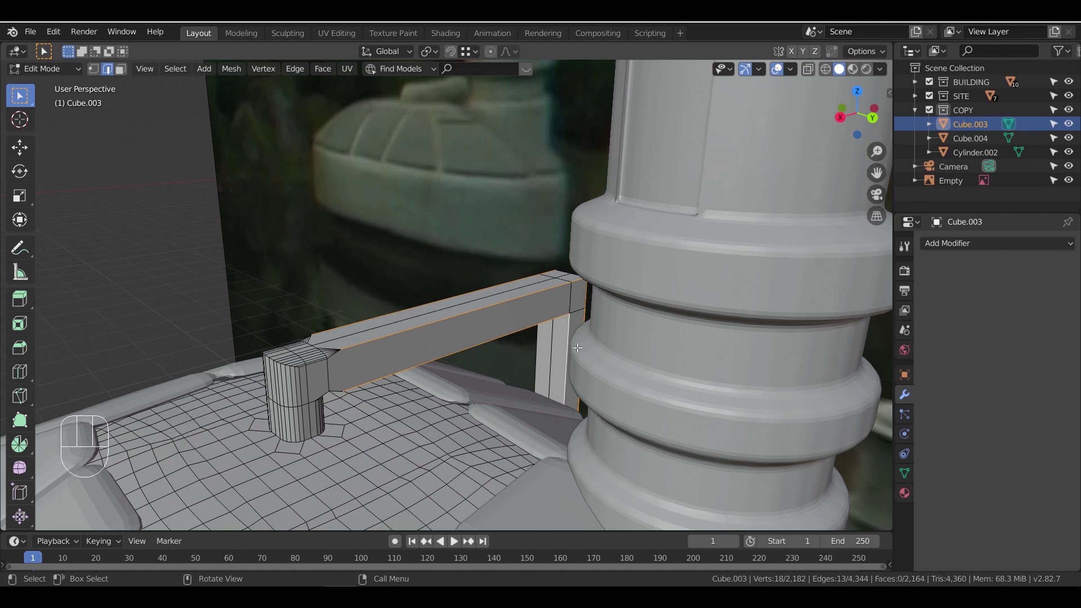
middle_drag(543, 343, 564, 353)
key(ctrl+b)
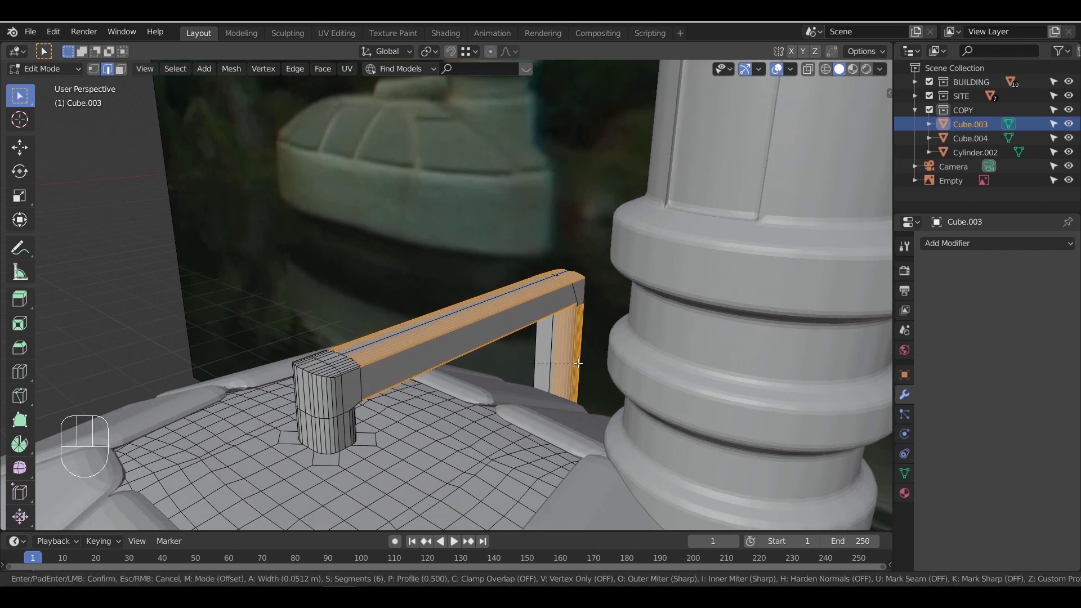
click(577, 364)
Shade the main block and its handle smooth and enable Auto Smooth for its normals
key(Tab)
scroll(529, 352, down, 3)
middle_drag(527, 357, 471, 346)
scroll(465, 331, down, 1)
right_click(464, 329)
click(424, 122)
scroll(457, 302, down, 1)
scroll(489, 360, up, 4)
middle_drag(457, 302, 568, 340)
click(904, 473)
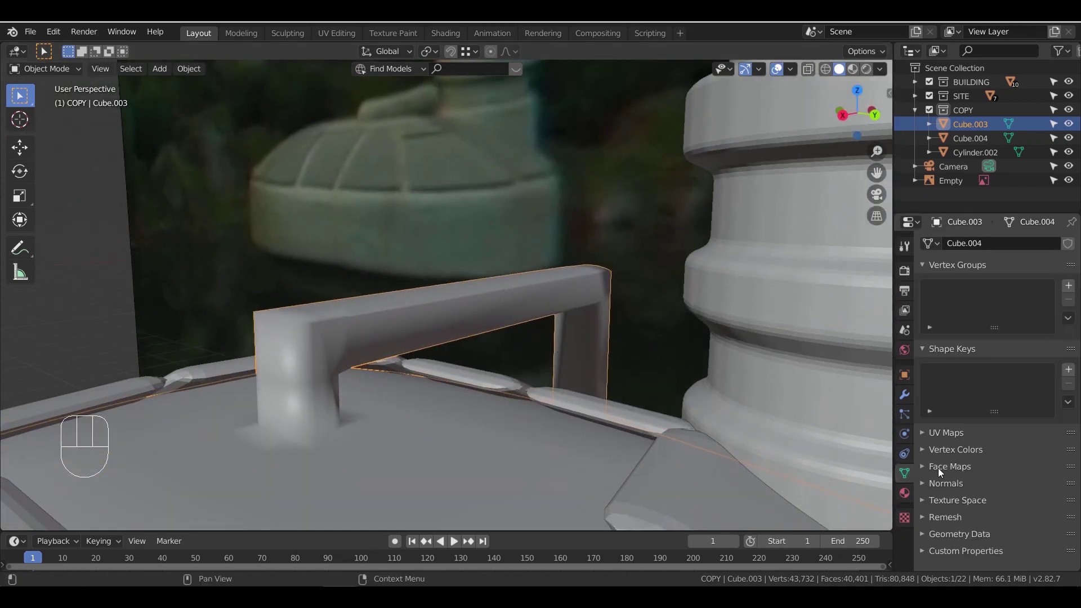
click(947, 499)
scroll(386, 369, down, 6)
scroll(410, 431, up, 5)
Shade the sloped roof panels smooth and enable Auto Smooth for their normals
click(402, 448)
right_click(402, 448)
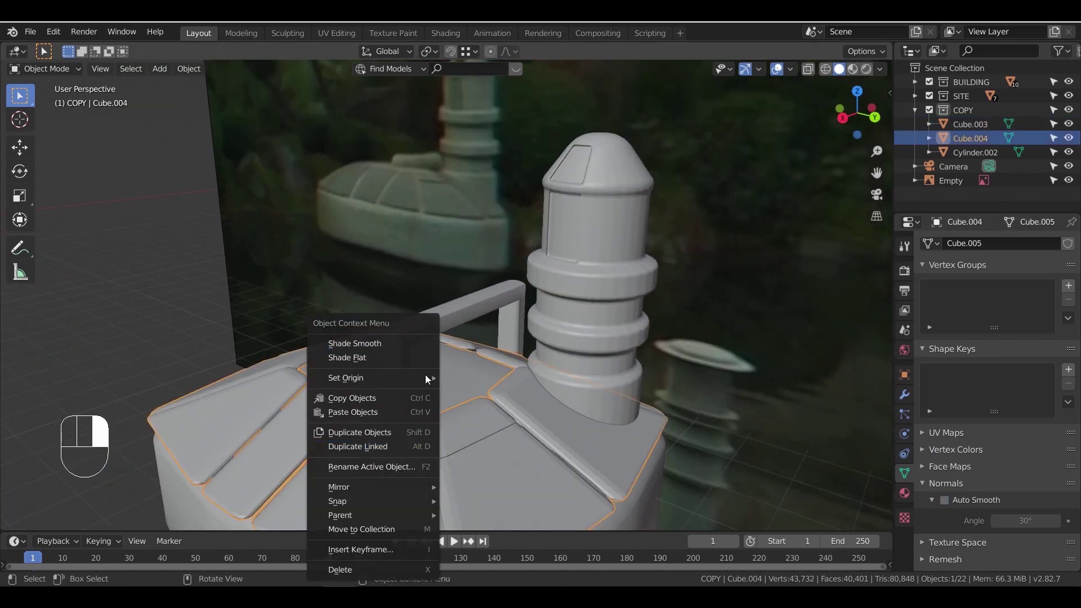
click(396, 346)
shift+middle_drag(513, 426, 511, 340)
scroll(521, 350, up, 5)
click(943, 499)
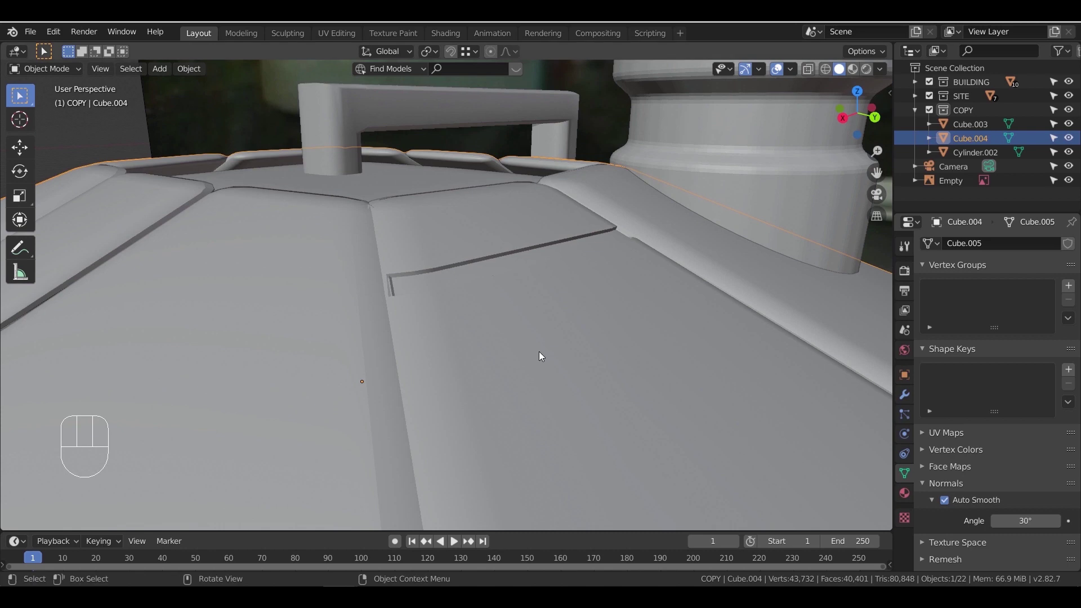
scroll(539, 355, down, 6)
Reapply smooth shading to the main block and deselect it
click(492, 421)
right_click(492, 421)
click(473, 345)
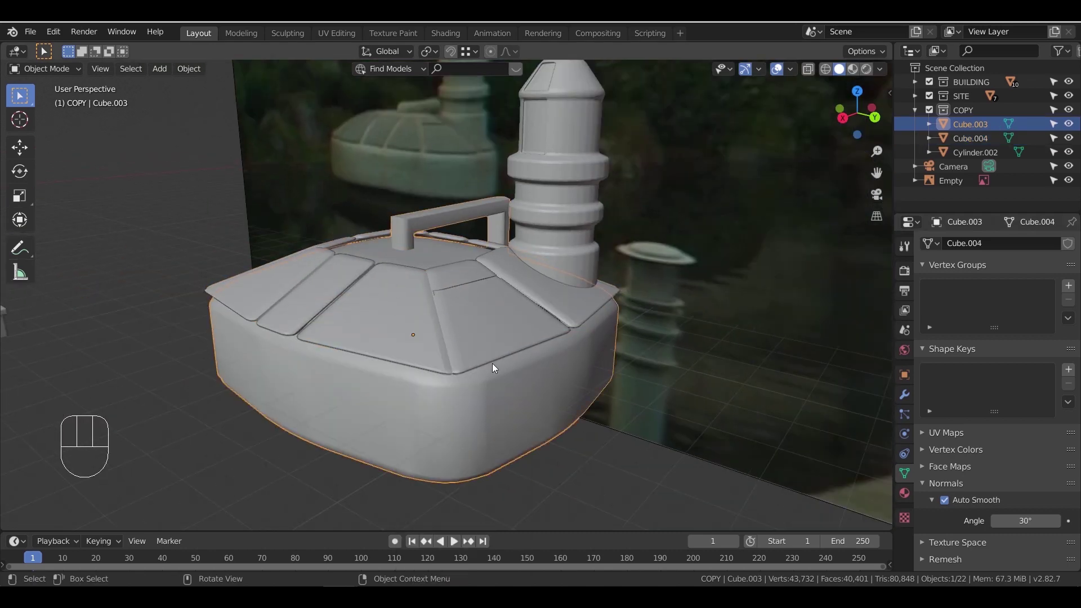
scroll(551, 458, down, 4)
click(551, 458)
Shade the ringed tower smooth
click(498, 248)
right_click(499, 247)
click(502, 250)
scroll(546, 226, up, 3)
shift+middle_drag(548, 225, 481, 332)
scroll(481, 333, up, 4)
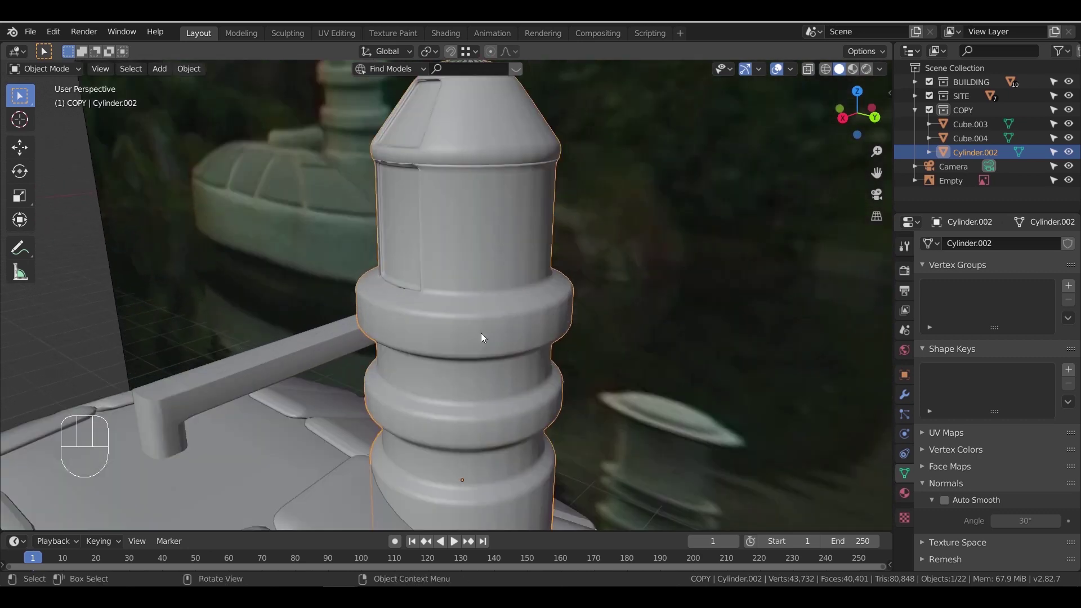
Enable Auto Smooth for the ringed tower's normals
click(944, 500)
scroll(413, 316, down, 9)
click(488, 422)
Select the block, roof panels and ringed tower of the finished prop and move them about 80.2 m along Y
scroll(478, 419, down, 4)
middle_drag(405, 393, 446, 403)
click(450, 364)
scroll(432, 323, down, 3)
drag(400, 270, 499, 388)
ctrl+drag(545, 354, 490, 273)
scroll(580, 355, down, 3)
shift+middle_drag(591, 366, 437, 346)
key(g)
key(x)
key(y)
click(740, 400)
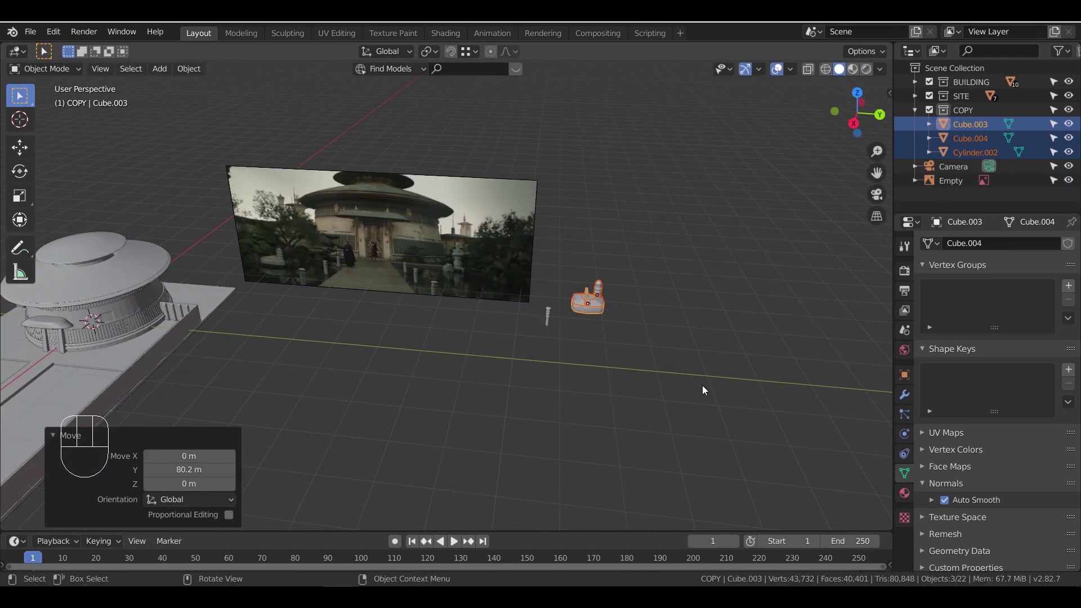
Add a 2 m cube and move it about -27.2 m in X and 74.1 m in Y, near the reference image
click(338, 312)
key(shift+a)
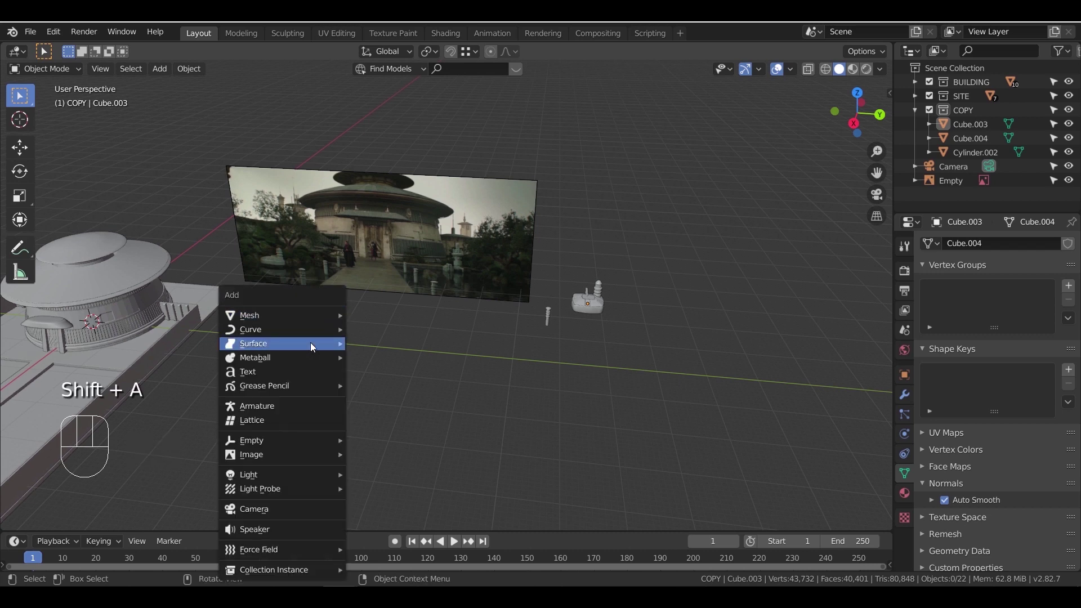
mouse_move(341, 315)
click(410, 334)
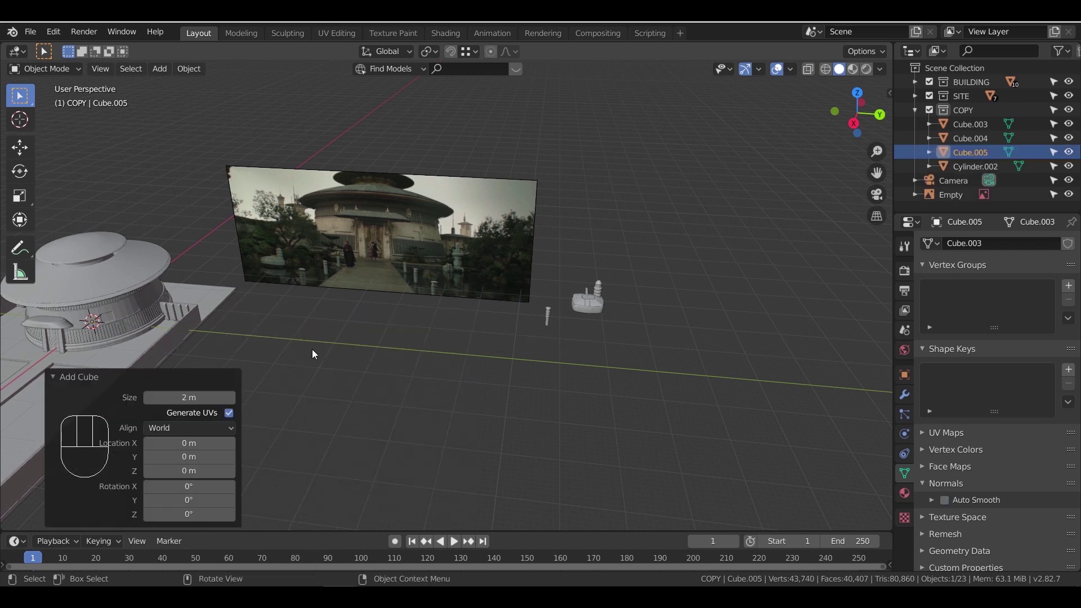
key(g)
key(shift+z)
click(659, 313)
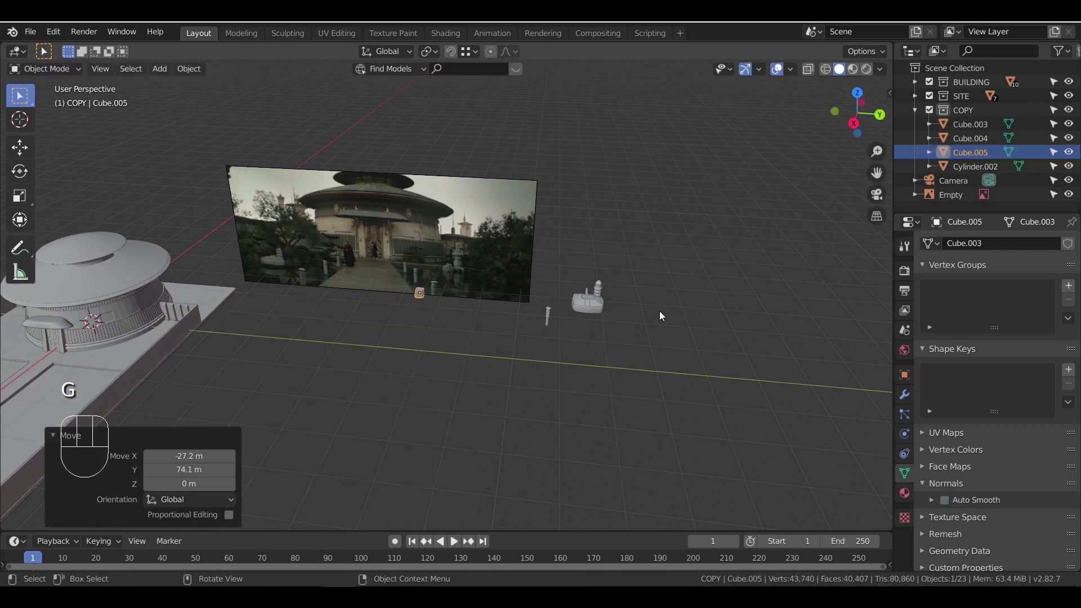
Raise the new cube about 4.57 m along Z in front of the reference photo's pond
key(KP_Decimal)
middle_drag(625, 330, 519, 304)
scroll(585, 354, down, 7)
shift+middle_drag(520, 304, 532, 381)
key(g)
key(z)
click(578, 163)
shift+middle_drag(578, 163, 542, 370)
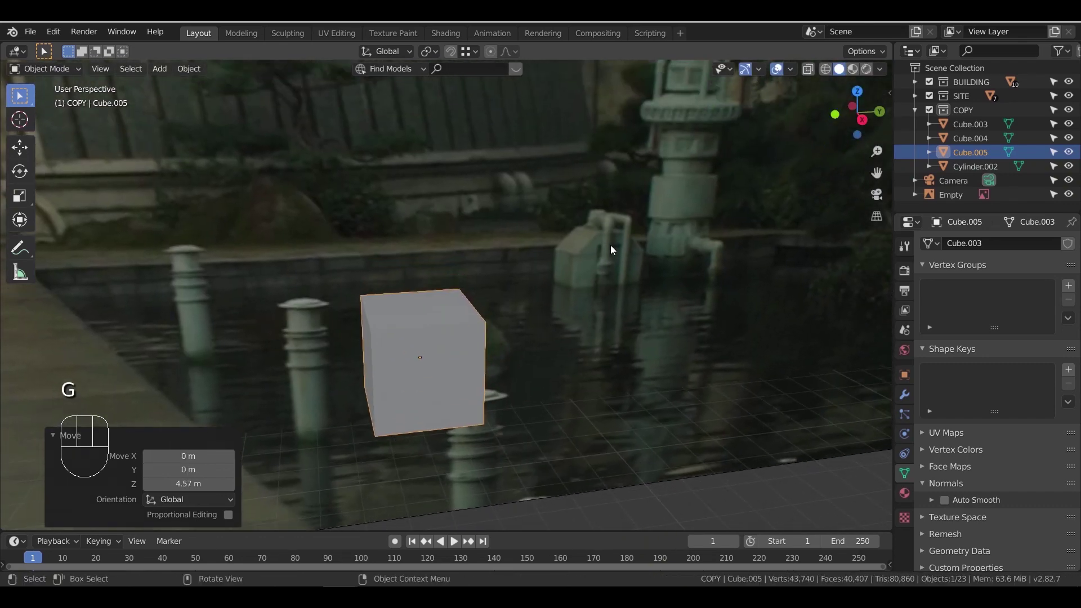
Scale the cube along X and along Y to match the proportions of the small house-shaped prop
middle_drag(555, 418, 550, 406)
key(s)
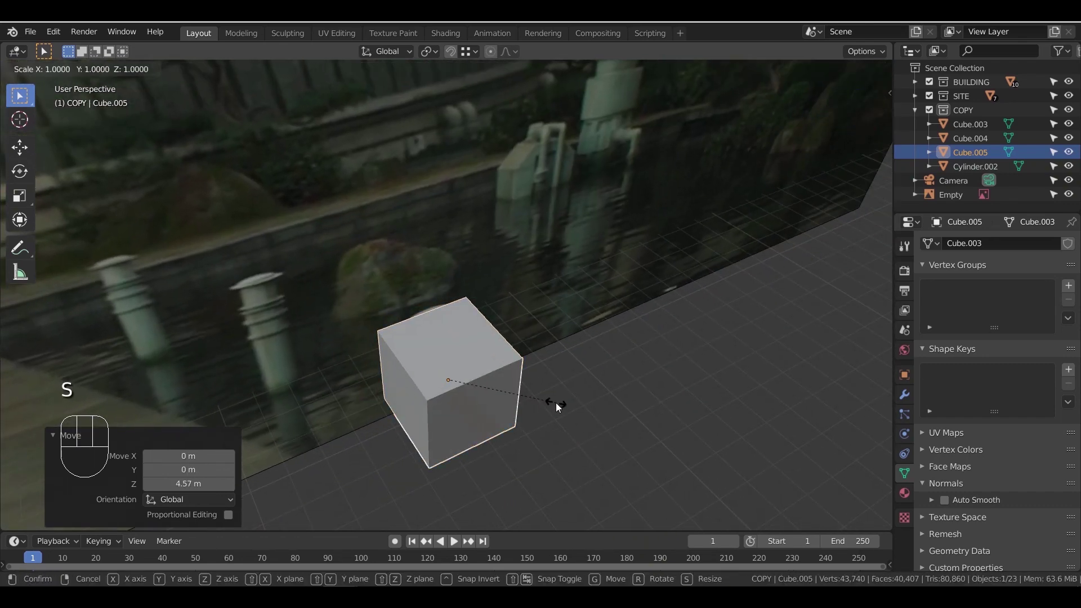
key(x)
click(627, 448)
key(s)
key(y)
click(651, 441)
middle_drag(652, 441, 678, 394)
Lower the cube's top face along Z in Edit Mode
key(Tab)
click(121, 69)
click(479, 302)
key(g)
key(z)
click(654, 365)
Extrude the top face upward and narrow it along Y to form a sloped roof with a flat ridge
key(e)
click(653, 315)
middle_drag(653, 316, 605, 386)
key(s)
key(y)
click(503, 357)
middle_drag(529, 368, 580, 441)
key(y)
click(523, 403)
Scale the whole roofed block along Y in Object Mode
key(Tab)
key(s)
key(y)
click(586, 401)
Add two loop cuts across the block in Edit Mode, sliding the first to a factor of 0.694
key(Tab)
key(ctrl+r)
double_click(449, 304)
key(ctrl+r)
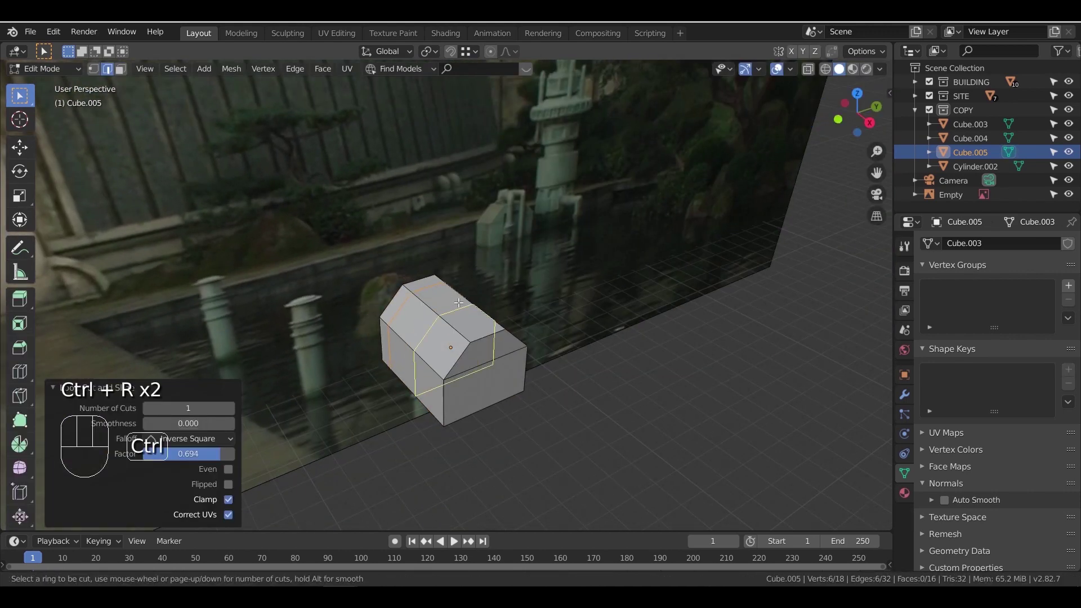
double_click(437, 295)
middle_drag(437, 296, 479, 306)
key(ctrl+r)
scroll(427, 338, up, 2)
double_click(428, 343)
mouse_move(427, 343)
middle_down()
mouse_move(475, 349)
mouse_move(414, 332)
middle_up()
key(ctrl+z)
Add two lengthwise loop cuts over the roof, framing a small face on the ridge near the block's back end
key(ctrl+r)
click(391, 296)
click(369, 294)
key(ctrl+r)
click(401, 291)
click(395, 286)
Extrude the small ridge face about 0.755 m upward and adjust the height of its top along Z
middle_drag(395, 286, 433, 268)
key(e)
click(429, 254)
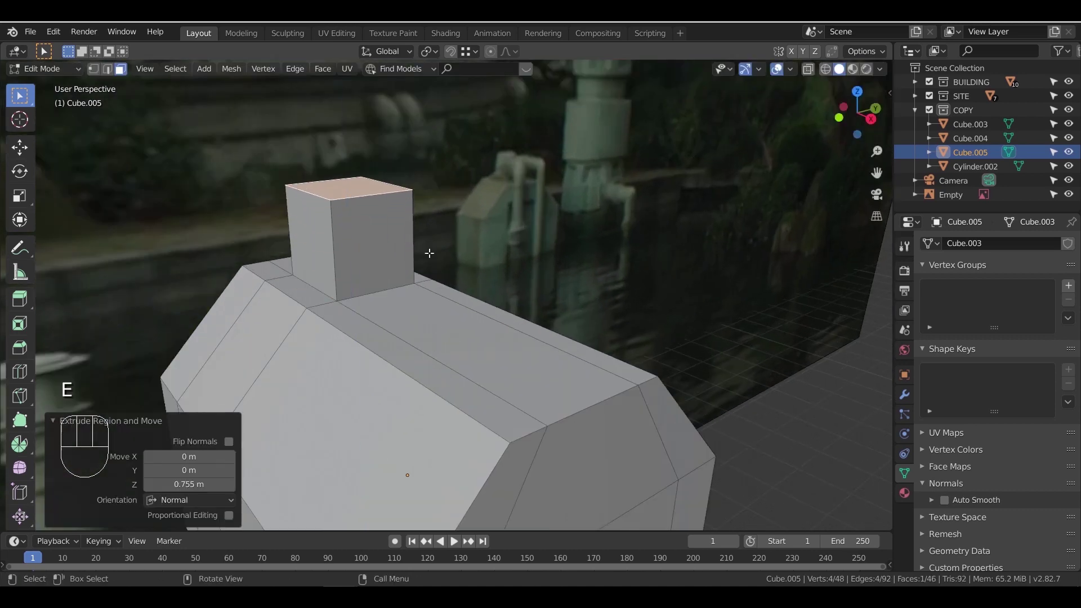
click(404, 252)
key(ctrl+z)
key(g)
key(z)
click(421, 262)
Cut a loop around the raised ridge block and extrude its upper front face about 0.447 m forward
key(ctrl+r)
click(409, 256)
click(408, 273)
click(121, 71)
click(376, 239)
scroll(376, 239, down, 1)
shift+middle_drag(487, 384, 448, 336)
click(487, 365)
Split the raised block lengthwise with a loop cut and extrude one half's front face forward as a long arm
key(ctrl+r)
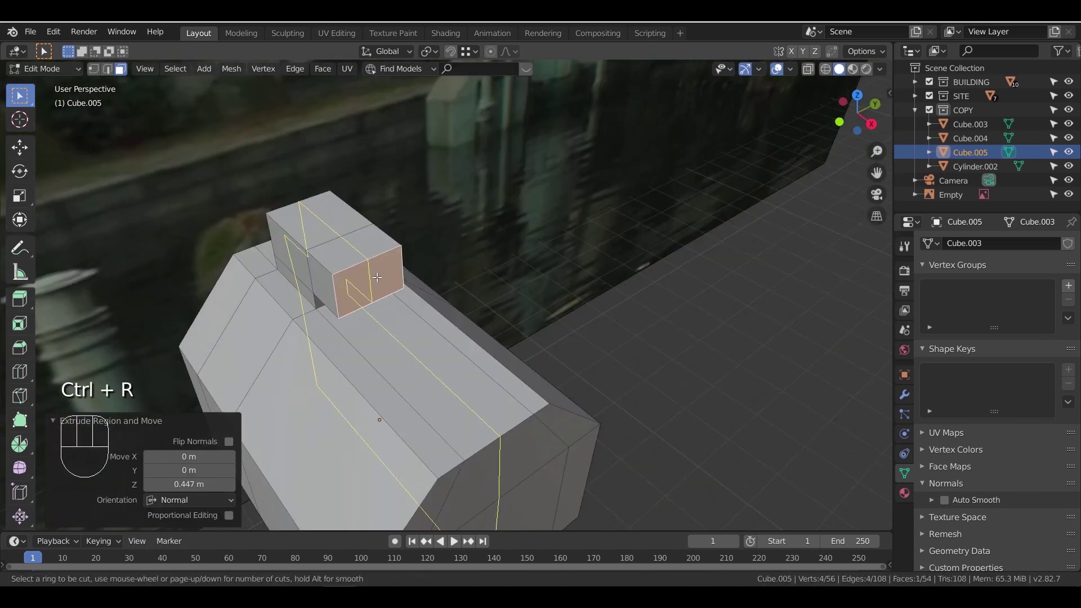
double_click(365, 276)
middle_drag(366, 264, 268, 137)
click(369, 206)
shift+click(335, 210)
middle_drag(349, 219, 457, 336)
scroll(458, 336, down, 1)
click(542, 382)
Move the arm's end face about 0.174 m along X and shift it sideways along Y
middle_drag(543, 381, 585, 422)
key(g)
key(y)
key(g)
key(x)
click(605, 424)
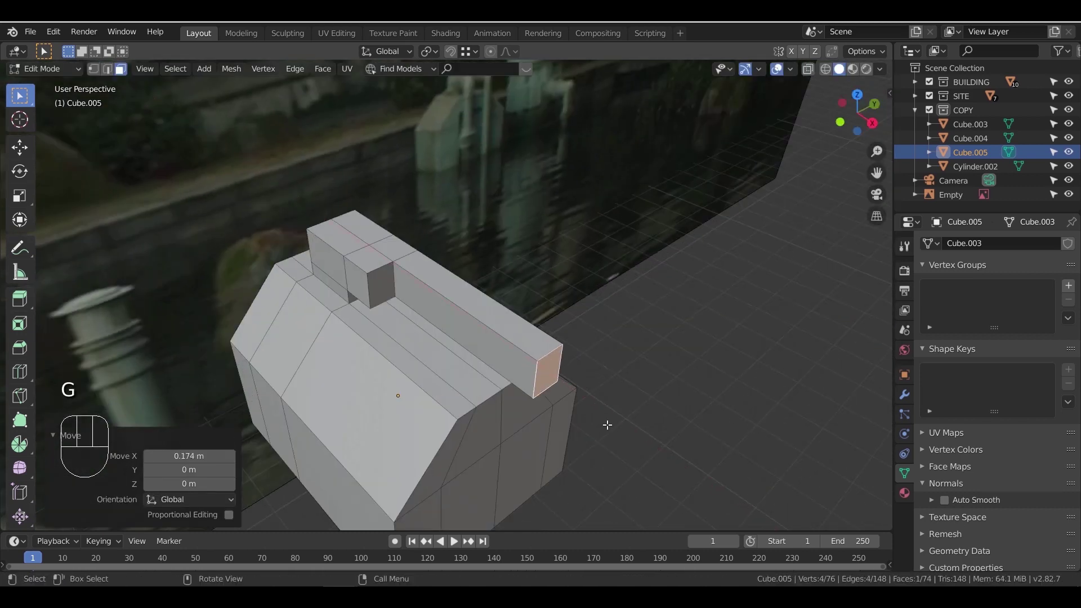
key(g)
key(y)
click(340, 256)
Extrude the other half's front face along X as a second arm and shift its end about -0.115 m in Y
key(e)
key(x)
click(582, 444)
key(g)
key(y)
click(569, 426)
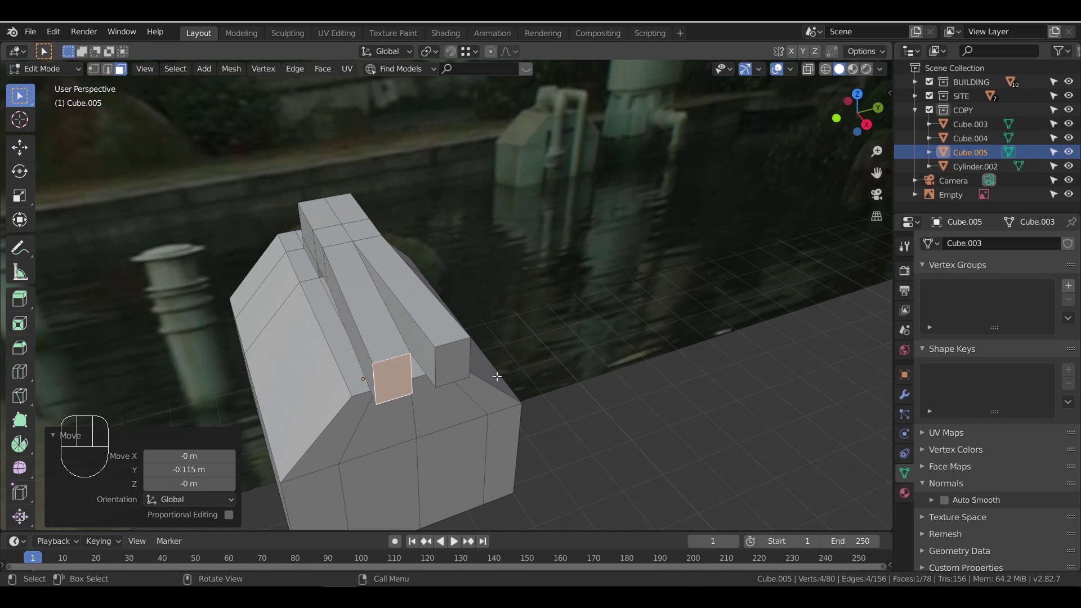
middle_drag(497, 376, 529, 342)
click(532, 251)
key(g)
key(z)
click(620, 338)
shift+click(485, 309)
middle_drag(620, 339, 532, 187)
key(e)
click(624, 369)
click(583, 253)
key(ctrl+z)
key(ctrl+z)
key(ctrl+z)
key(ctrl+z)
Extrude the end faces of both arms outward and adjust the new ends along X
click(433, 283)
key(s)
shift+click(478, 206)
key(e)
click(580, 270)
key(ctrl+z)
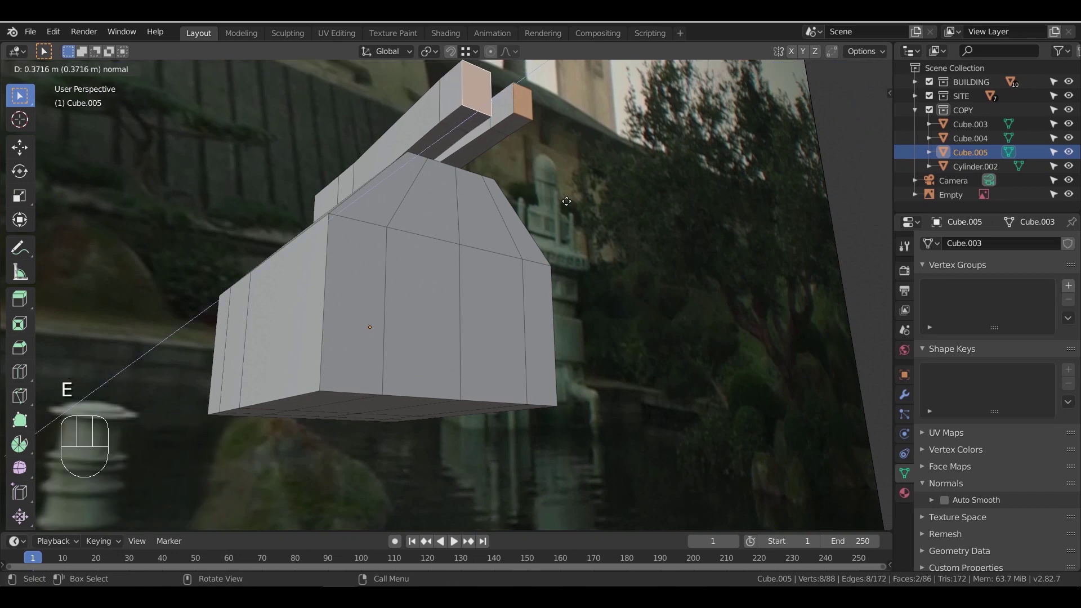
key(g)
key(x)
click(538, 227)
Extrude the underside faces of both arm ends about 0.45 m downward
click(463, 127)
shift+click(511, 127)
key(e)
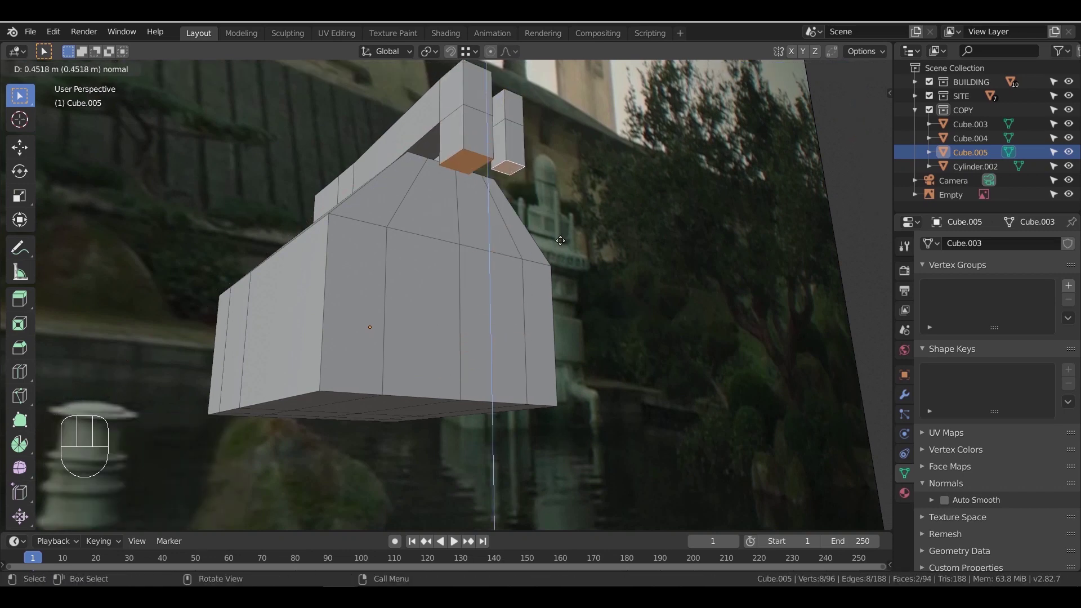
click(563, 240)
Move the bottom face of one arm's downward leg about -2.24 m along Z to lengthen it into a pipe
middle_drag(565, 245, 559, 275)
ctrl+drag(389, 247, 391, 249)
key(g)
key(z)
click(512, 49)
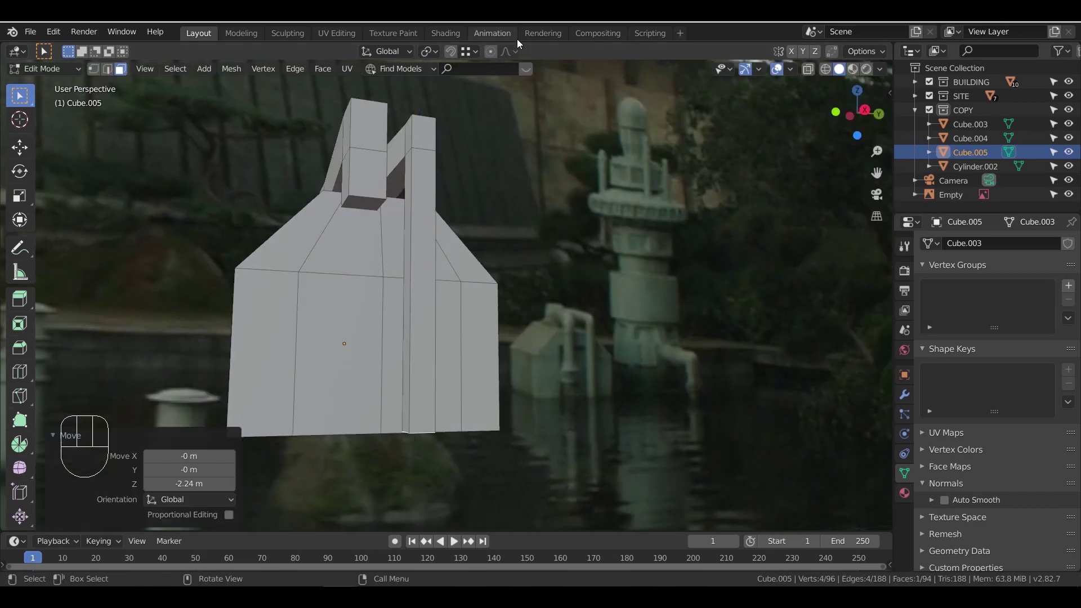
Extrude the underside face of the other arm's end downward and move it along Z to lengthen its leg
click(365, 203)
middle_drag(527, 260, 490, 263)
key(e)
click(494, 248)
key(e)
click(493, 258)
key(g)
key(z)
click(484, 336)
Extrude the leg's bottom face, scale it up into a wider collar, and extrude the collar downward along Z
key(e)
click(484, 342)
key(s)
click(503, 339)
key(e)
click(500, 370)
key(g)
key(z)
click(499, 363)
Extrude the bottom of the widened section once more and adjust its height along Z
key(e)
middle_drag(492, 393, 515, 404)
key(g)
key(z)
click(495, 366)
middle_drag(495, 366, 445, 349)
key(Tab)
key(Tab)
Add two edge loops around the pipe and slide them close together to mark out a narrow band
key(ctrl+r)
click(374, 251)
click(372, 276)
key(ctrl+r)
click(369, 236)
click(369, 247)
Extrude the three narrow face loops around the two pipes outward along their normals as raised bands
click(121, 68)
alt+click(364, 223)
middle_drag(364, 223, 388, 239)
click(355, 254)
shift+click(232, 344)
alt+shift+click(231, 342)
key(ctrl+z)
key(ctrl+z)
alt+shift+click(230, 346)
middle_drag(232, 346, 248, 344)
scroll(248, 345, down, 4)
alt+shift+click(368, 229)
right_click(457, 308)
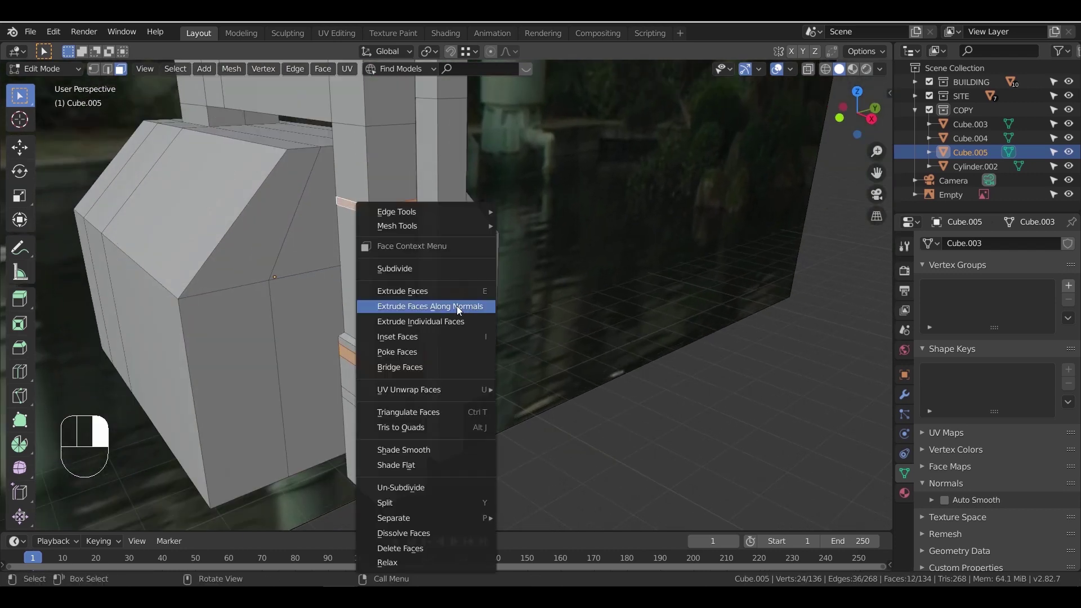
click(457, 309)
click(457, 296)
Extrude another face loop on the thicker pipe's lower section outward along its normals as an additional band
ctrl+middle_drag(457, 297, 480, 340)
click(108, 69)
alt+shift+click(388, 374)
shift+middle_drag(388, 380, 379, 266)
click(120, 69)
click(366, 353)
right_click(382, 343)
click(381, 343)
click(382, 334)
Apply the object's transform and bevel the edge loops of the pipe bands into rounded rings
click(107, 69)
alt+shift+click(391, 271)
alt+shift+click(394, 289)
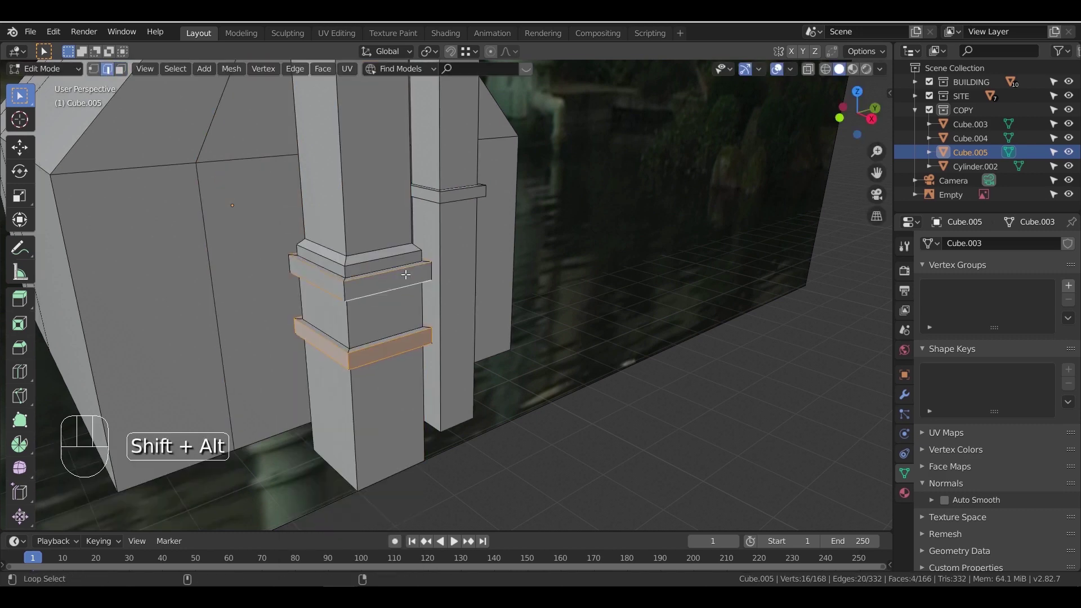
alt+shift+click(371, 254)
middle_drag(371, 254, 429, 314)
shift+middle_drag(357, 328, 408, 242)
middle_drag(408, 242, 410, 234)
key(ctrl+b)
right_click(574, 338)
key(Tab)
key(ctrl+a)
click(579, 338)
click(586, 334)
key(Tab)
scroll(555, 379, down, 4)
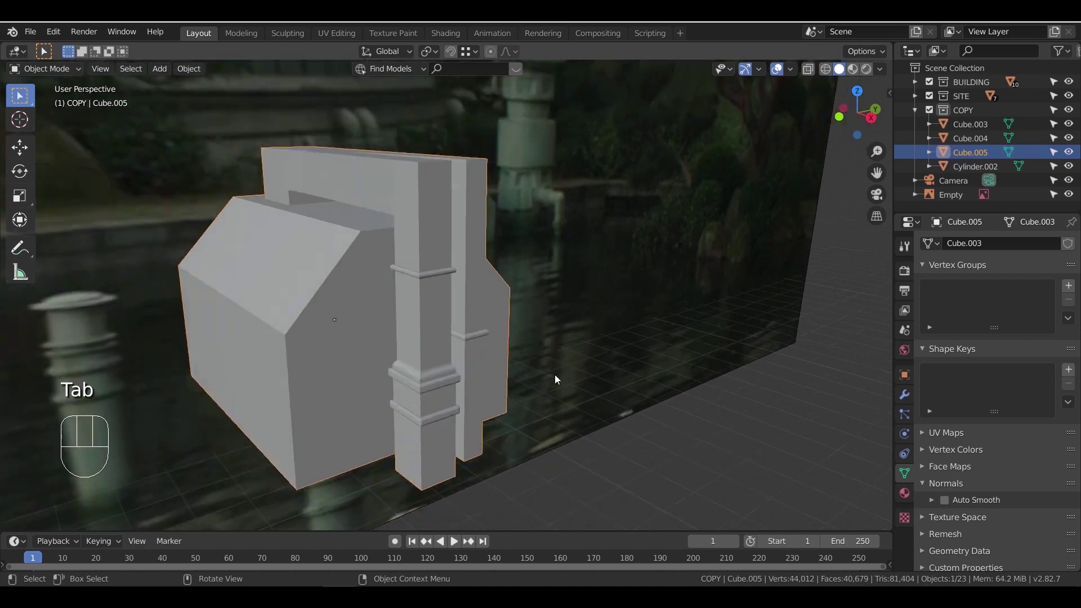
middle_drag(555, 379, 458, 343)
scroll(499, 244, up, 2)
middle_drag(499, 244, 683, 306)
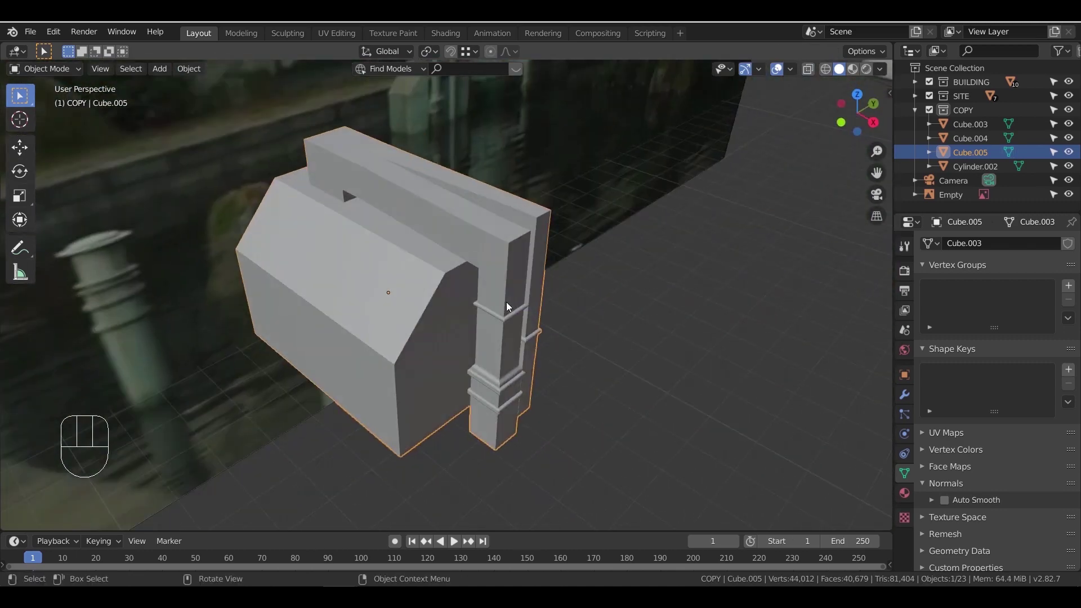
key(Tab)
middle_drag(507, 305, 439, 239)
alt+click(500, 285)
alt+shift+click(433, 268)
key(ctrl+b)
right_click(442, 273)
key(z)
alt+shift+click(437, 408)
mouse_move(437, 408)
middle_down()
mouse_move(483, 411)
mouse_move(394, 388)
mouse_move(562, 309)
middle_up()
Select all edges of the block and pipes, leaving out those around the ring bands
key(a)
key(z)
key(1)
key(KP_1)
key(z)
key(2)
ctrl+drag(495, 243, 584, 282)
key(ctrl+z)
key(z)
key(a)
ctrl+drag(496, 244, 577, 284)
ctrl+drag(490, 419, 641, 328)
key(KP_3)
key(KP_1)
ctrl+drag(282, 265, 283, 267)
mouse_move(405, 281)
middle_down()
mouse_move(287, 304)
mouse_move(394, 281)
middle_up()
ctrl+drag(490, 147, 623, 222)
mouse_move(619, 225)
middle_down()
mouse_move(451, 247)
mouse_move(422, 220)
mouse_move(501, 272)
mouse_move(349, 219)
middle_up()
key(z)
shift+click(540, 296)
shift+click(524, 240)
shift+click(332, 212)
Bevel the selected edges to round the corners of the block and both pipes
mouse_move(524, 315)
middle_down()
mouse_move(579, 337)
mouse_move(759, 294)
mouse_move(731, 275)
mouse_move(602, 289)
mouse_move(670, 338)
mouse_move(497, 336)
mouse_move(614, 372)
mouse_move(549, 350)
middle_up()
key(ctrl+b)
right_click(586, 333)
key(ctrl+b)
right_click(601, 337)
key(ctrl+b)
right_click(673, 340)
key(ctrl+b)
click(519, 335)
key(Tab)
Move the overhanging ends of both pipes slightly along X toward the block
key(KP_7)
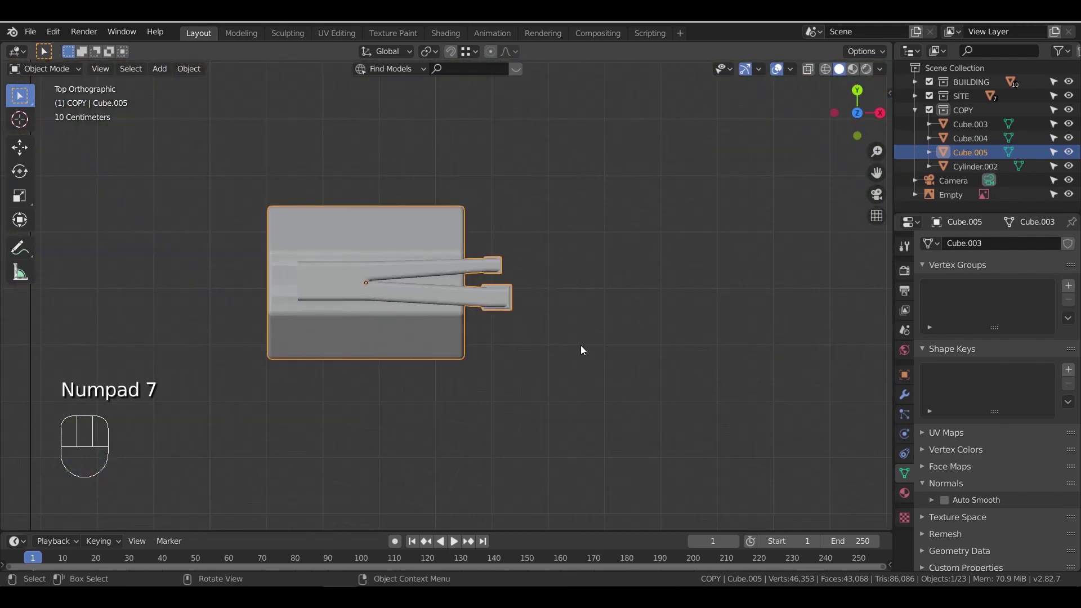
key(z)
key(Tab)
drag(472, 212, 572, 319)
key(g)
key(x)
click(566, 325)
key(z)
mouse_move(566, 325)
middle_down()
mouse_move(563, 281)
mouse_move(553, 343)
middle_up()
key(Tab)
Shade the house-shaped block smooth and enable Auto Smooth for its normals
scroll(553, 343, up, 5)
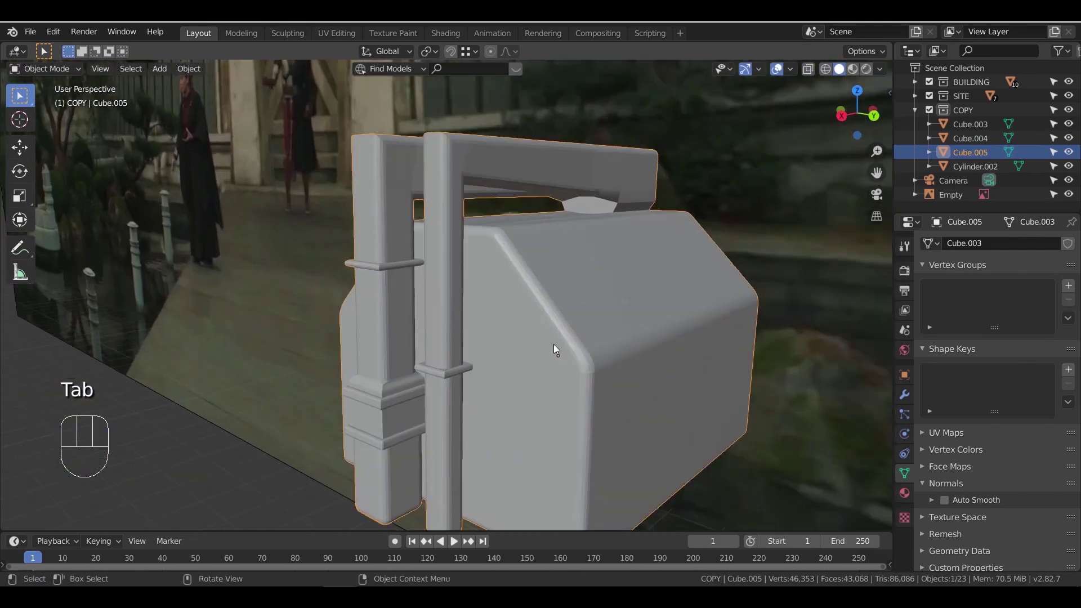
scroll(597, 316, up, 2)
middle_drag(597, 315, 610, 310)
right_click(611, 309)
click(611, 309)
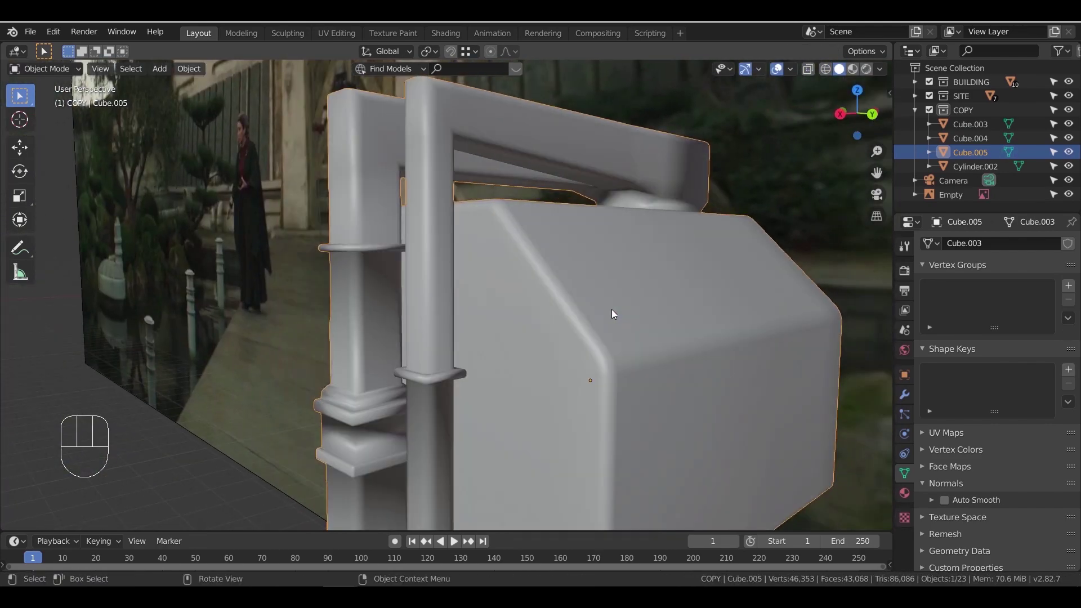
scroll(597, 303, down, 3)
click(944, 499)
mouse_move(536, 337)
middle_down()
mouse_move(554, 354)
mouse_move(642, 338)
mouse_move(519, 301)
mouse_move(582, 295)
mouse_move(469, 336)
mouse_move(518, 347)
mouse_move(524, 362)
mouse_move(511, 356)
middle_up()
scroll(582, 295, up, 3)
scroll(470, 335, up, 2)
scroll(512, 357, down, 10)
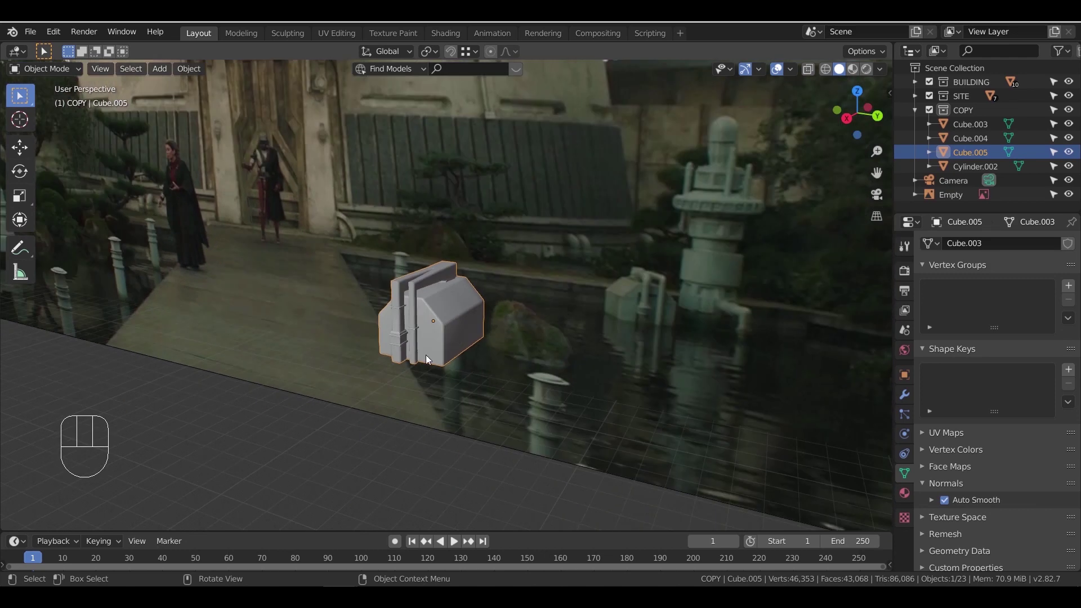
Move the finished house-shaped block along Y to beside the ringed-tower block and clear the selection
middle_drag(426, 355, 480, 353)
scroll(480, 353, down, 3)
scroll(403, 330, down, 6)
key(g)
key(y)
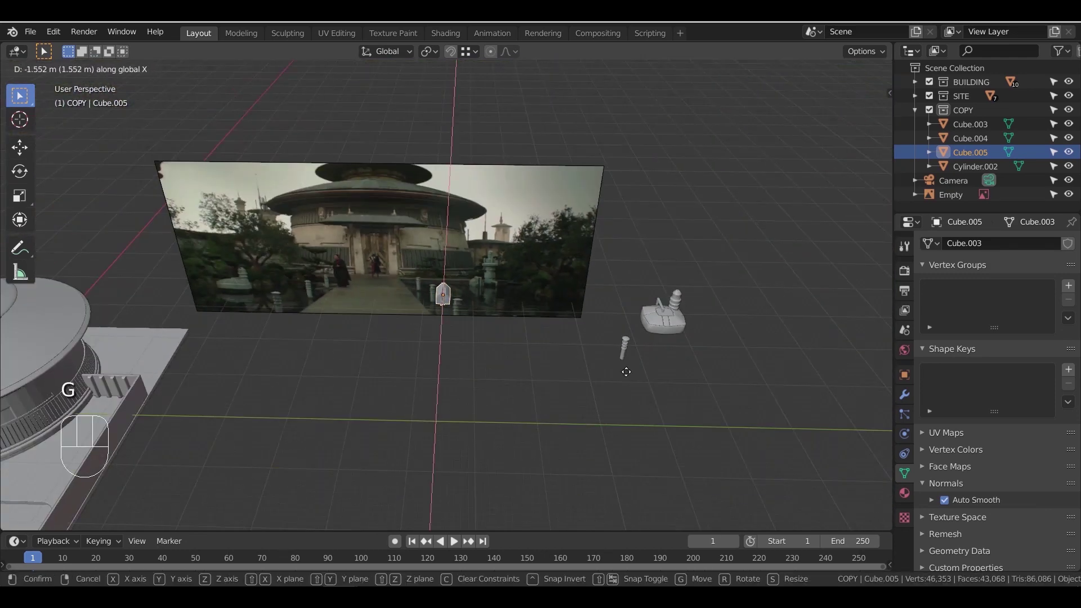
click(708, 395)
scroll(478, 355, up, 3)
shift+middle_drag(585, 373, 522, 310)
scroll(495, 332, down, 5)
click(450, 372)
Add a cylinder mesh and move it about -27.1 m in X and 80.3 m in Y, in front of the reference photo
middle_drag(495, 388, 445, 404)
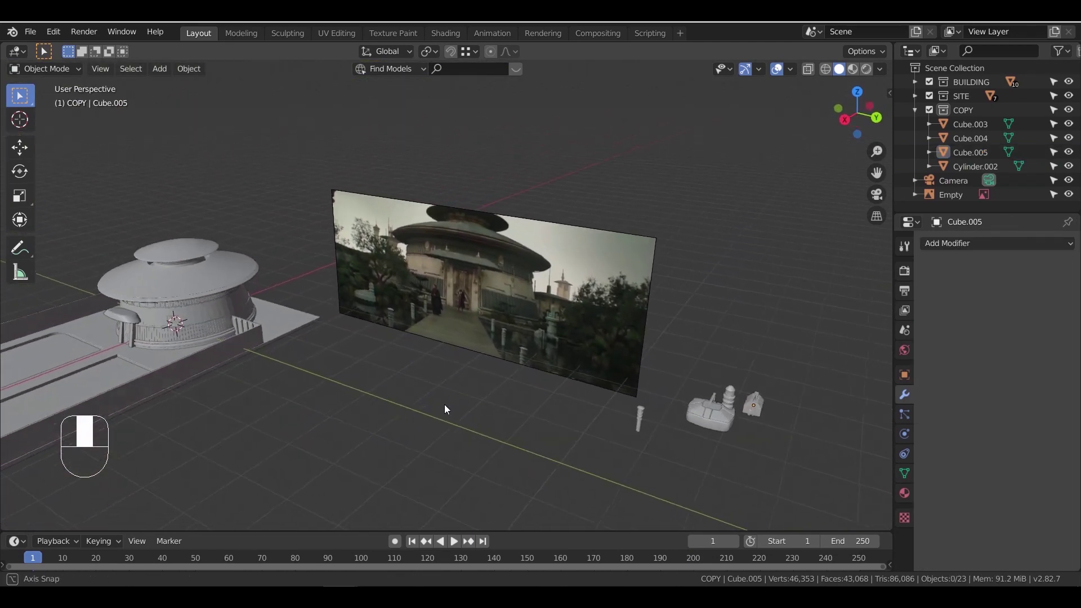
key(shift+a)
mouse_move(458, 317)
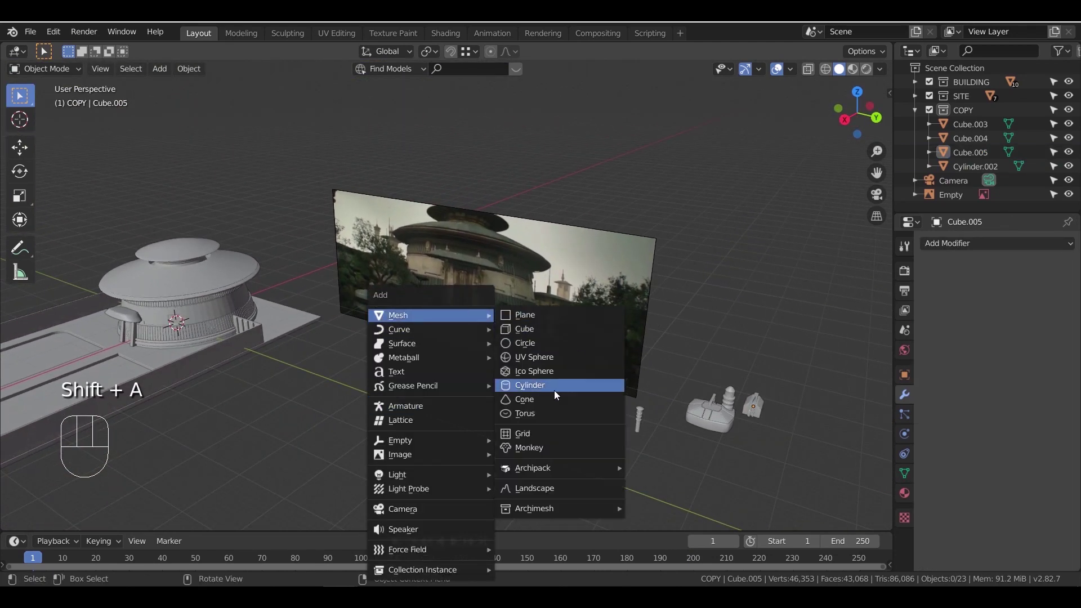
click(554, 393)
key(g)
click(720, 423)
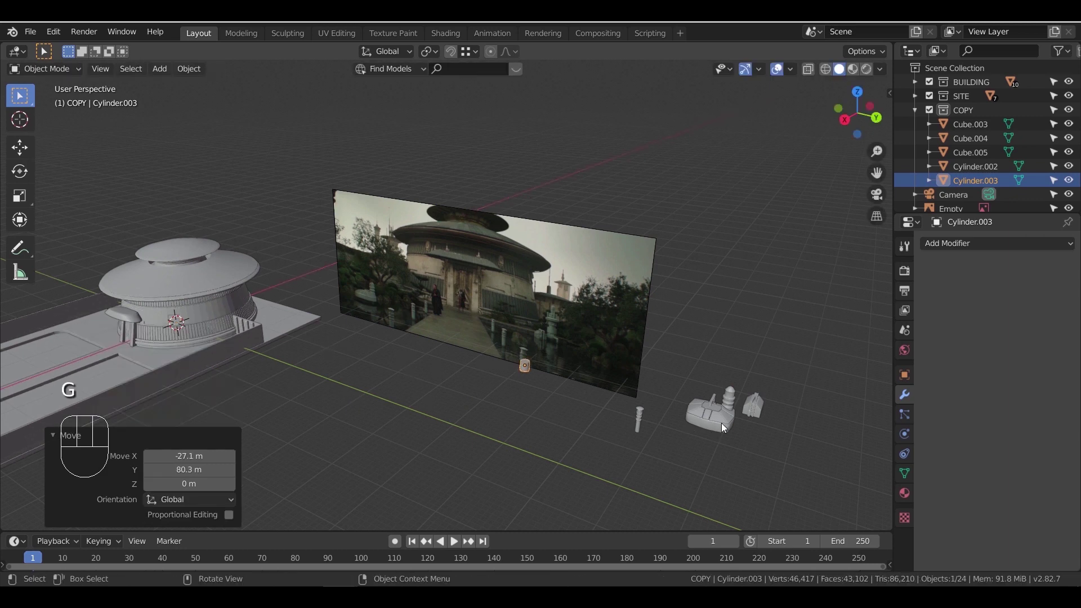
Raise the new cylinder about 5.17 m along Z beside the pipes in the reference photo, working in the right view
key(KP_3)
scroll(642, 370, up, 7)
shift+middle_drag(674, 404, 323, 198)
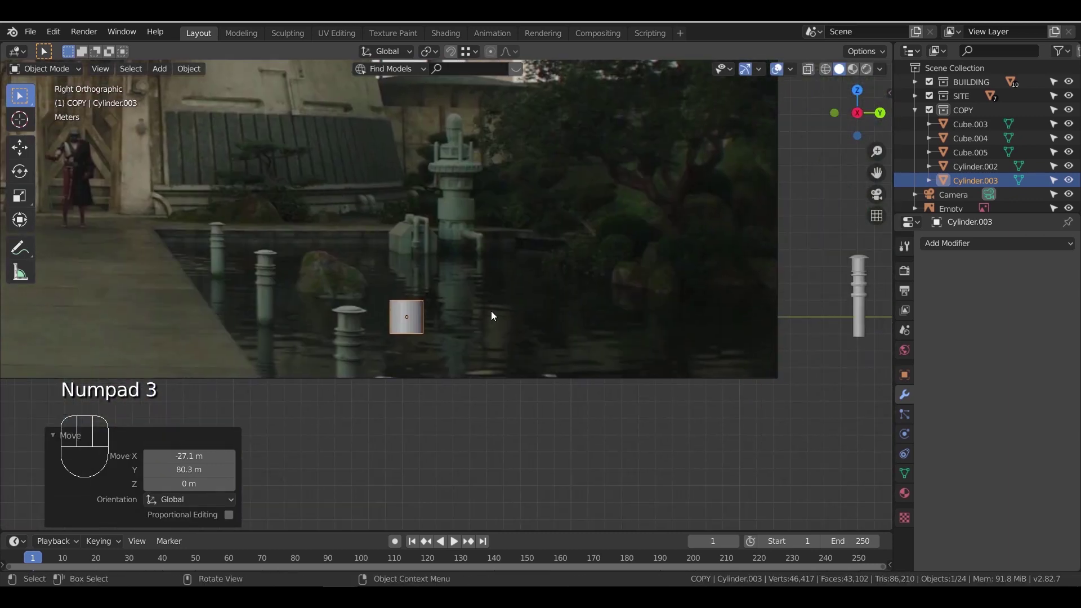
key(g)
key(z)
click(494, 225)
shift+middle_drag(527, 307, 562, 353)
scroll(562, 354, up, 6)
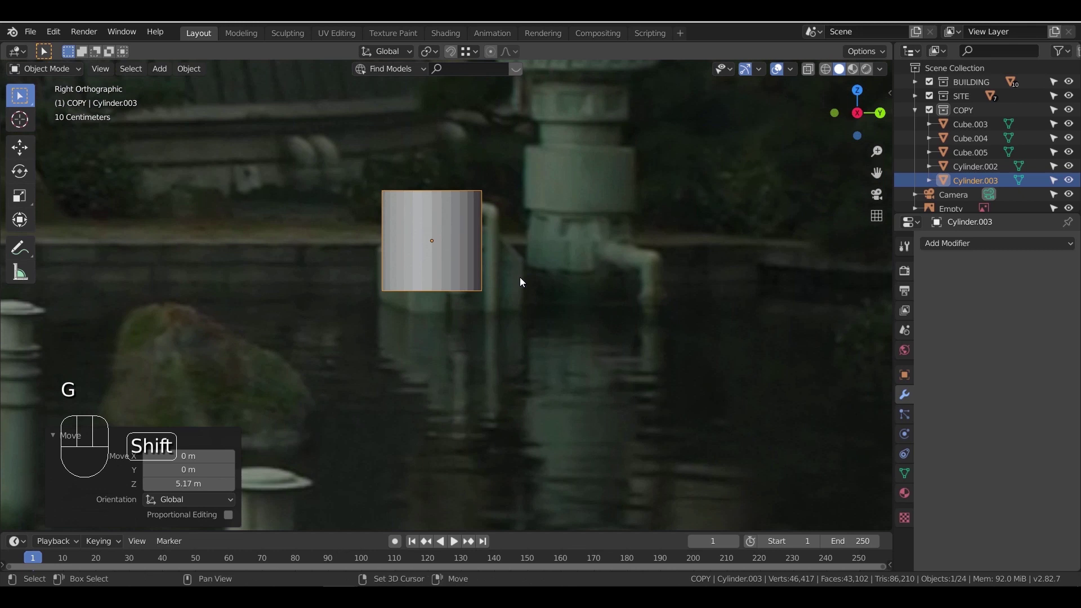
Lower the cylinder about 0.425 m along Z beside the base of the reference tower
shift+middle_drag(517, 260, 542, 363)
key(g)
key(z)
click(572, 373)
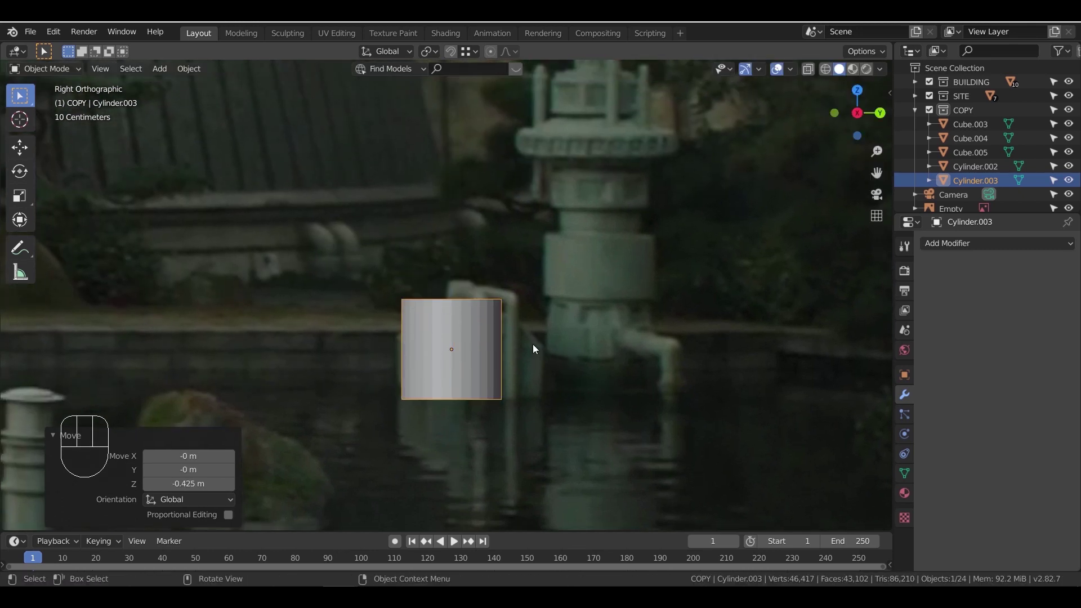
Add two horizontal loop cuts around the cylinder's mesh and adjust them along Z, working in wireframe
key(Tab)
key(ctrl+r)
click(499, 343)
click(499, 338)
ctrl+drag(386, 313, 534, 335)
key(z)
ctrl+drag(340, 303, 565, 342)
key(g)
key(z)
click(555, 355)
Scale the cylinder's top and bottom rings to about 0.772 and spread them apart along Z to form a barrel-shaped base
alt+click(471, 298)
key(s)
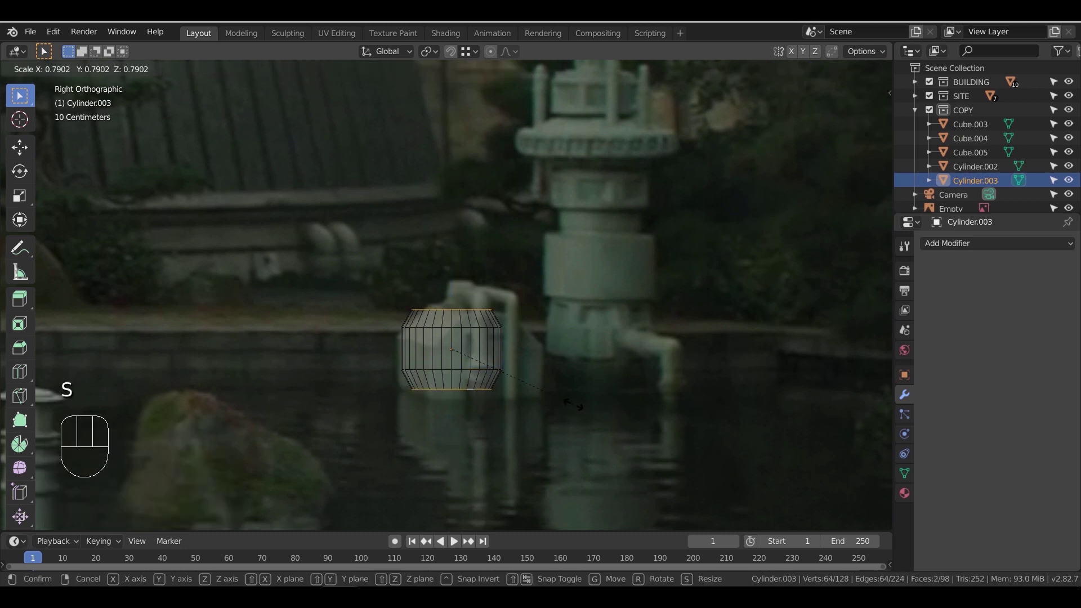
click(570, 403)
key(s)
key(z)
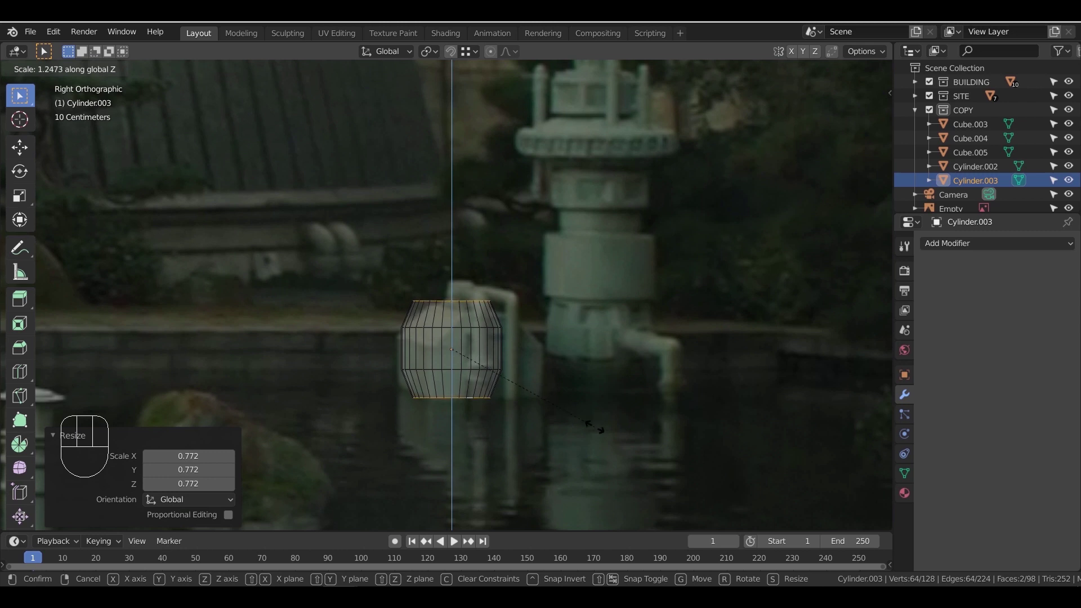
click(601, 430)
Extrude the base's top ring slightly, scale it about 1.463 outward, and extrude it up about 1.23 m as a drum
ctrl+drag(378, 383, 500, 450)
key(e)
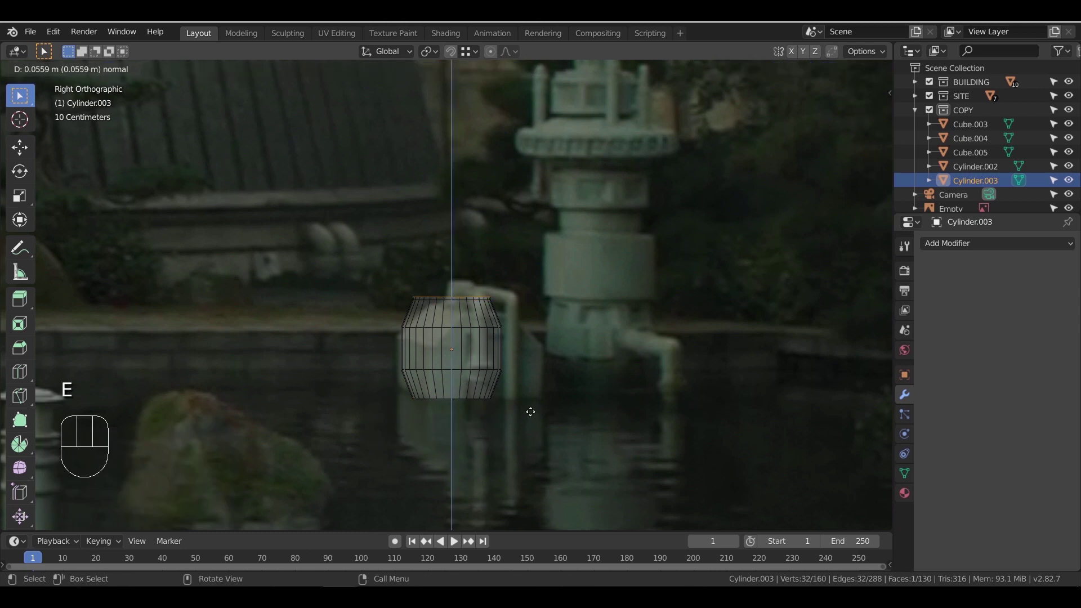
click(531, 409)
key(s)
click(615, 433)
key(e)
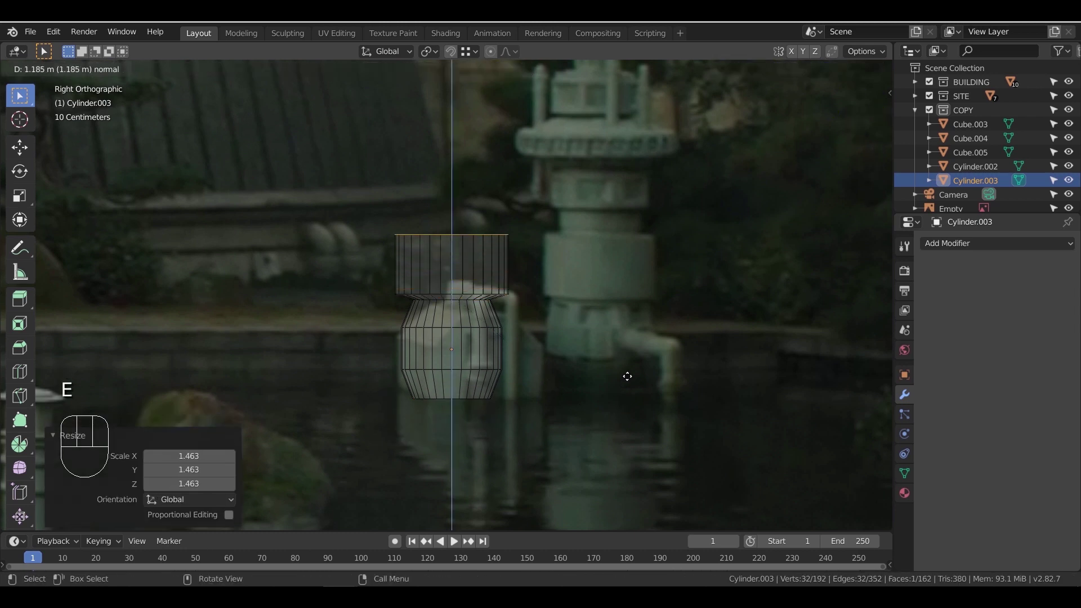
click(629, 373)
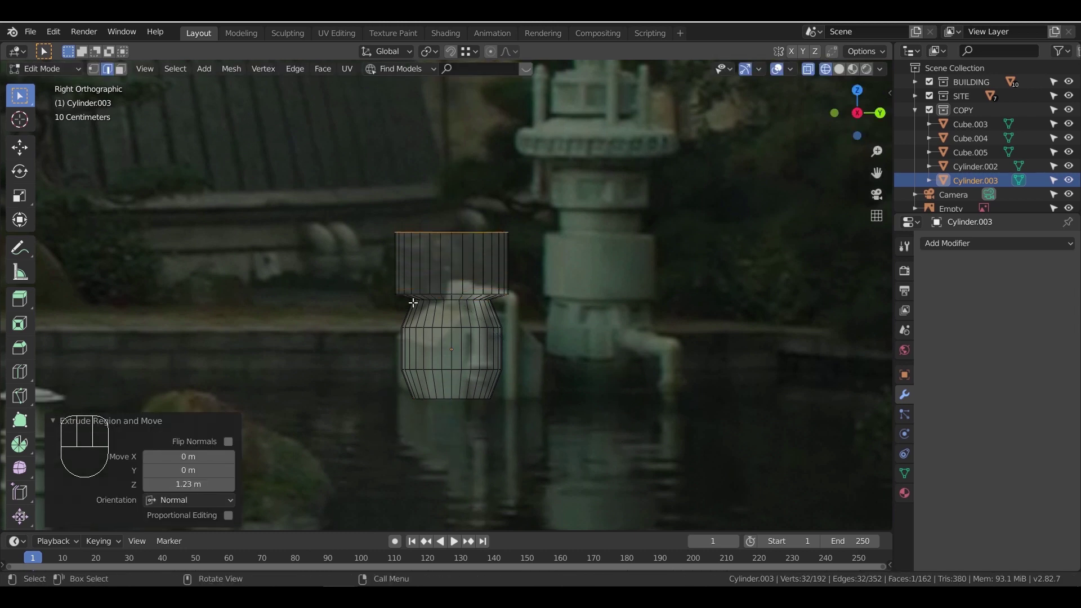
Lower the drum's bottom ring about 0.034 m and adjust the base's upper loop along Z
drag(514, 293, 514, 293)
key(g)
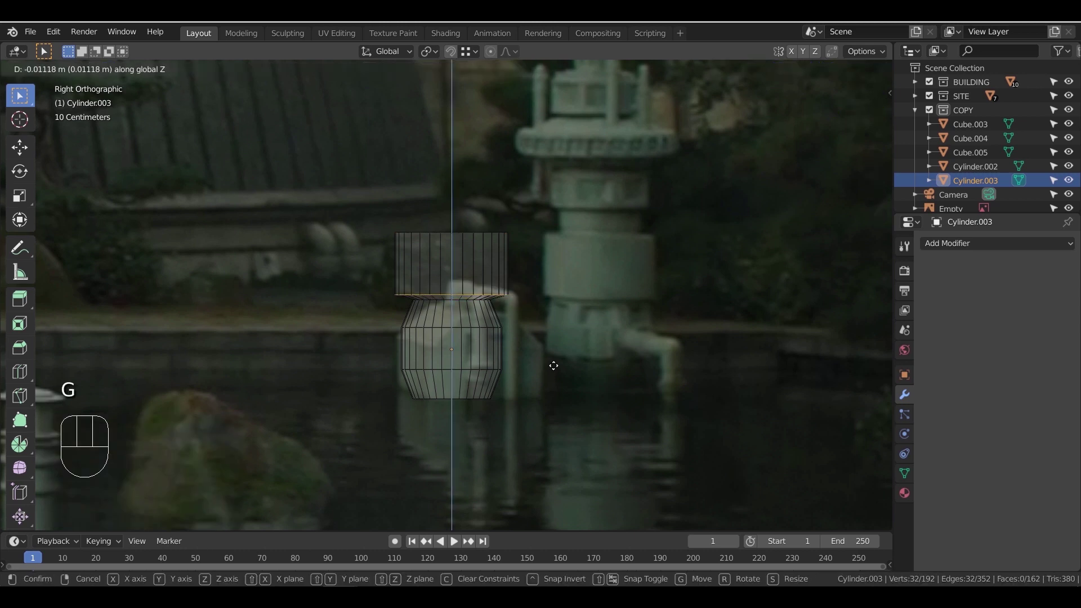
click(554, 367)
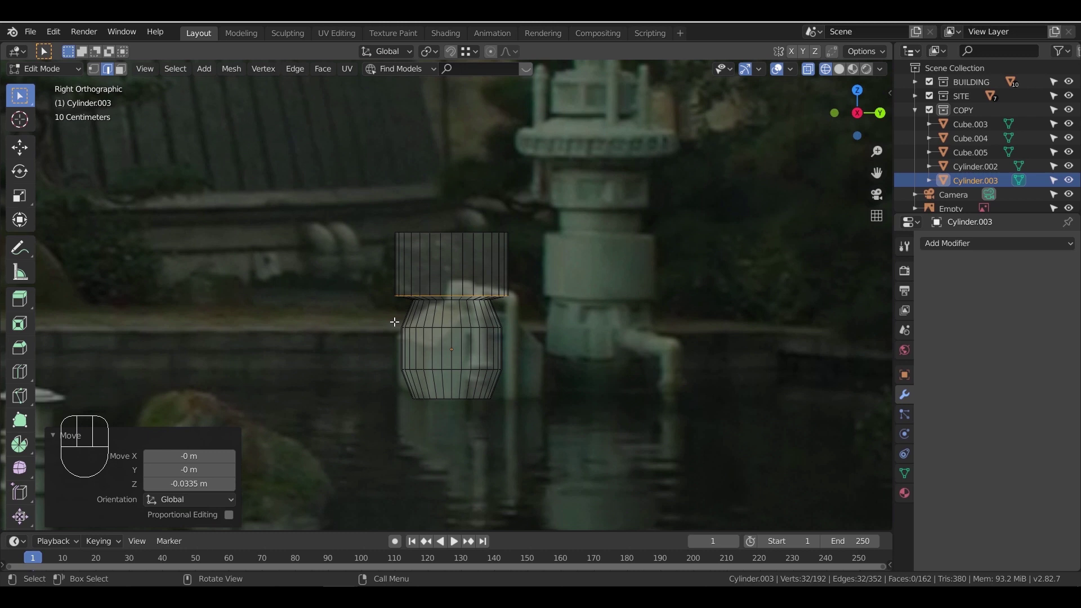
drag(392, 318, 547, 350)
key(g)
key(z)
click(532, 352)
Raise the base's lower loop and its bottom ring slightly along Z
drag(391, 360, 513, 377)
key(g)
key(z)
click(519, 367)
drag(390, 393, 531, 417)
key(g)
key(z)
click(535, 408)
Extrude the drum's top ring about 0.12 m, scale it to about 0.613, and lower it slightly along Z
drag(378, 208, 528, 260)
key(e)
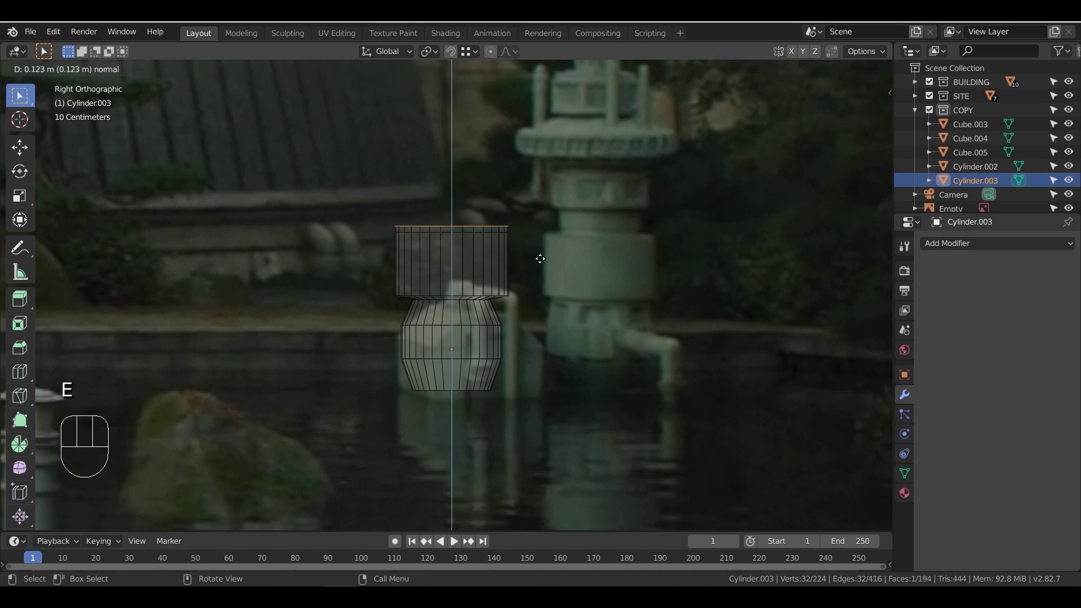
click(539, 259)
key(s)
click(502, 251)
key(g)
key(z)
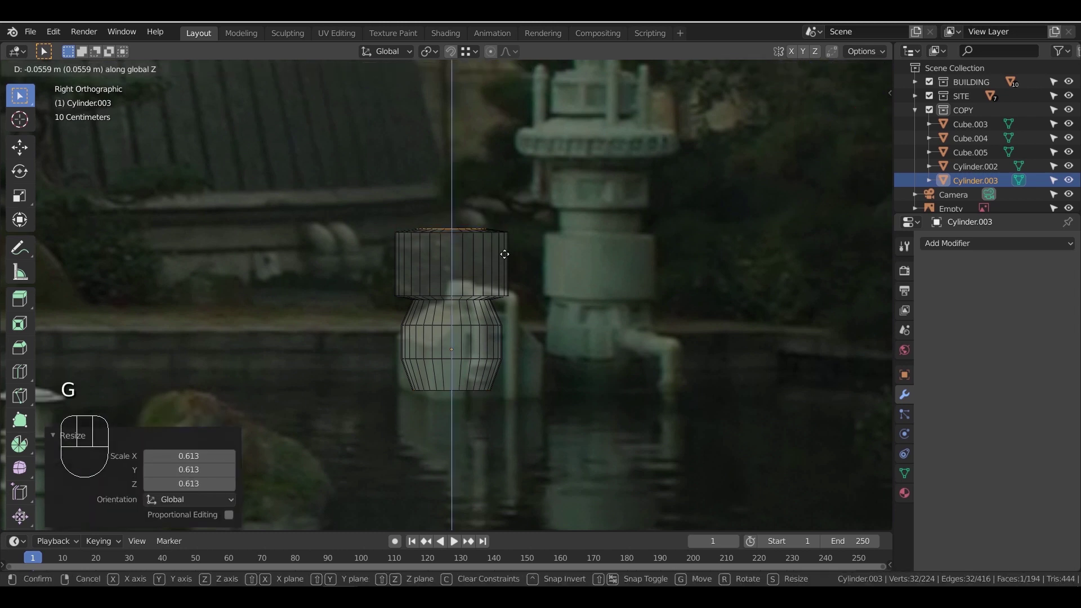
click(504, 254)
Extrude the narrow neck upward, then extrude its top ring about 0.089 m, flare it to the drum's width and lower it about 0.078 m
key(e)
click(551, 240)
key(e)
click(565, 243)
key(s)
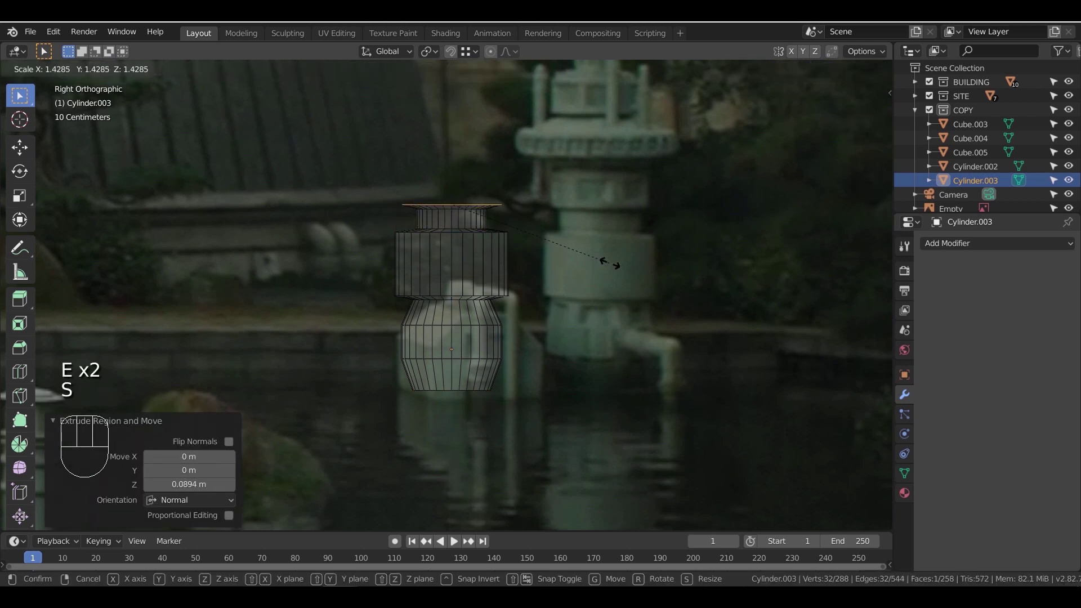
click(630, 266)
key(g)
key(z)
click(631, 270)
Extrude the flared ring upward in two stages to form a second drum above the neck
key(e)
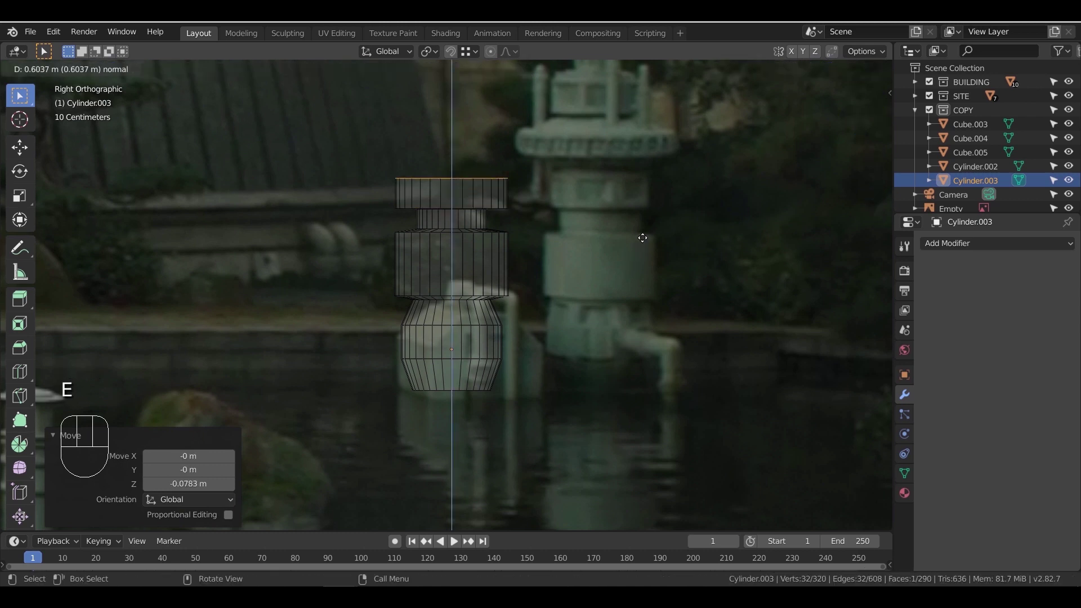
click(644, 235)
key(e)
click(620, 230)
Extrude the second drum's top about 0.112 m, scale it about 2.086 outward, and extrude a platform rim about 0.38 m high
key(e)
click(621, 225)
key(s)
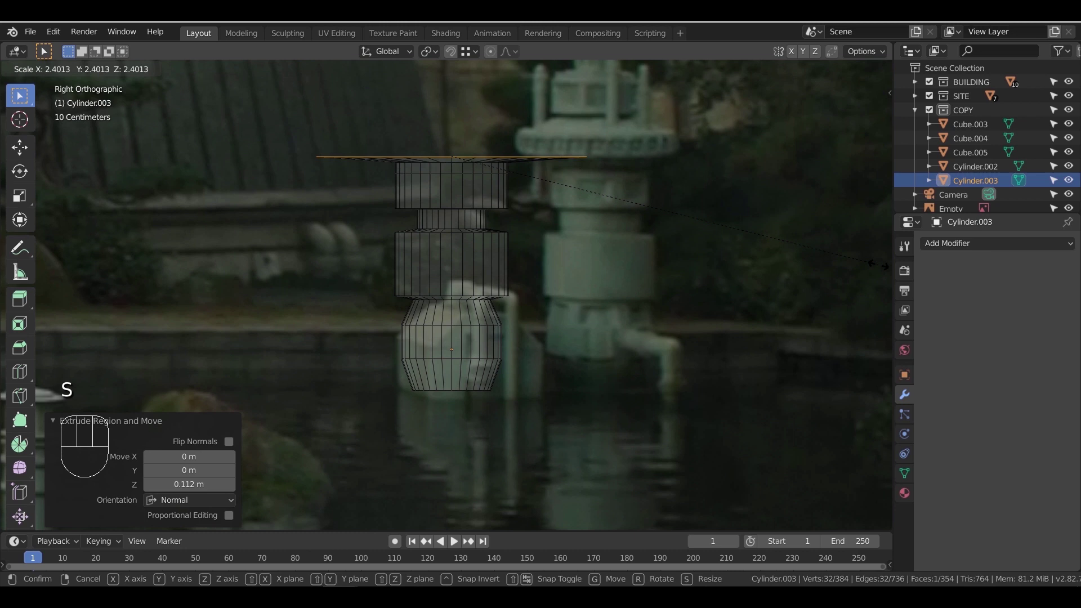
click(818, 260)
key(e)
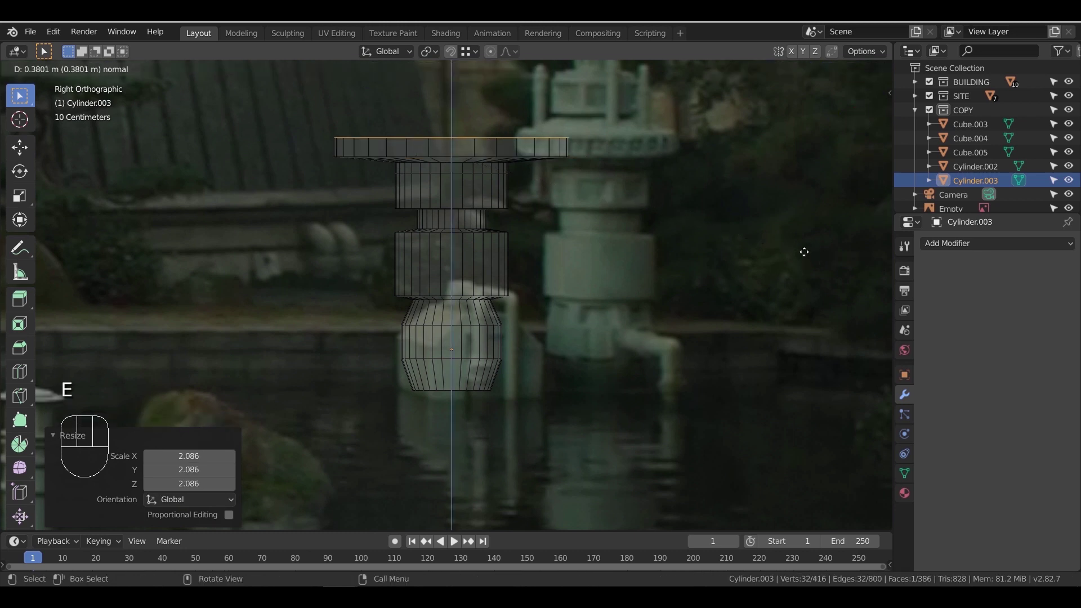
click(804, 252)
Extrude the platform's top ring about 0.425 m and scale it to about 0.394 to make a sloped top
key(e)
click(735, 242)
key(s)
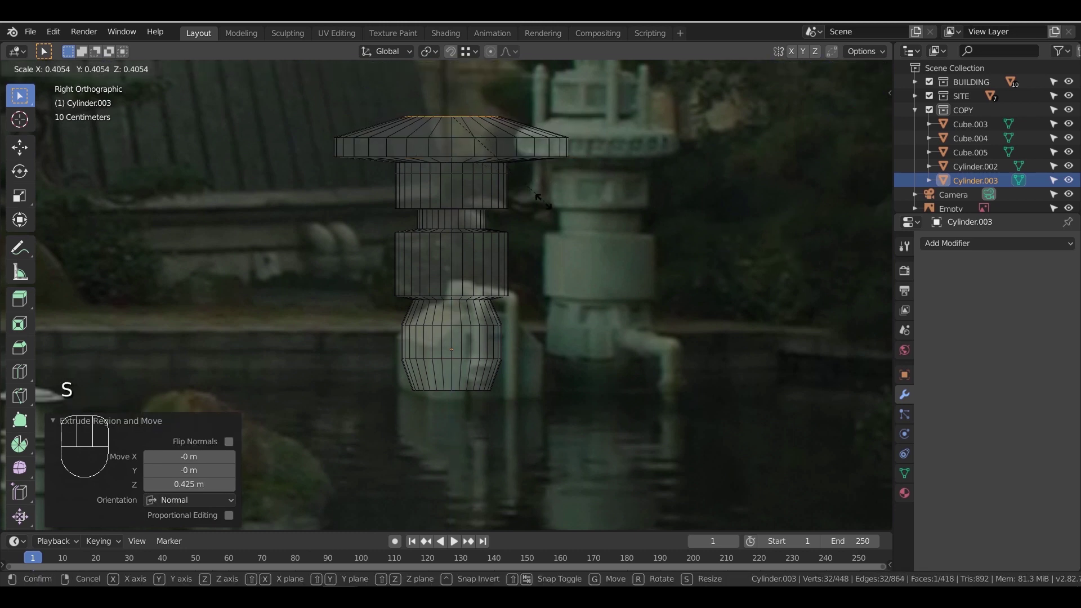
click(540, 199)
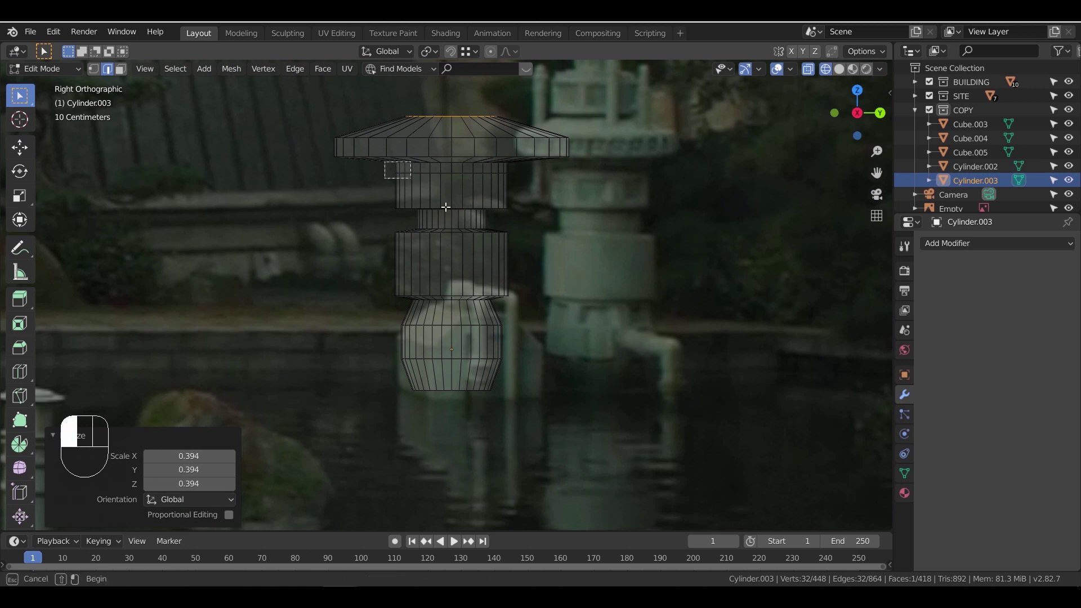
Lower all sections beneath the platform about 0.1 m and the platform's top ring about 0.056 m along Z
drag(445, 207, 564, 447)
key(g)
key(z)
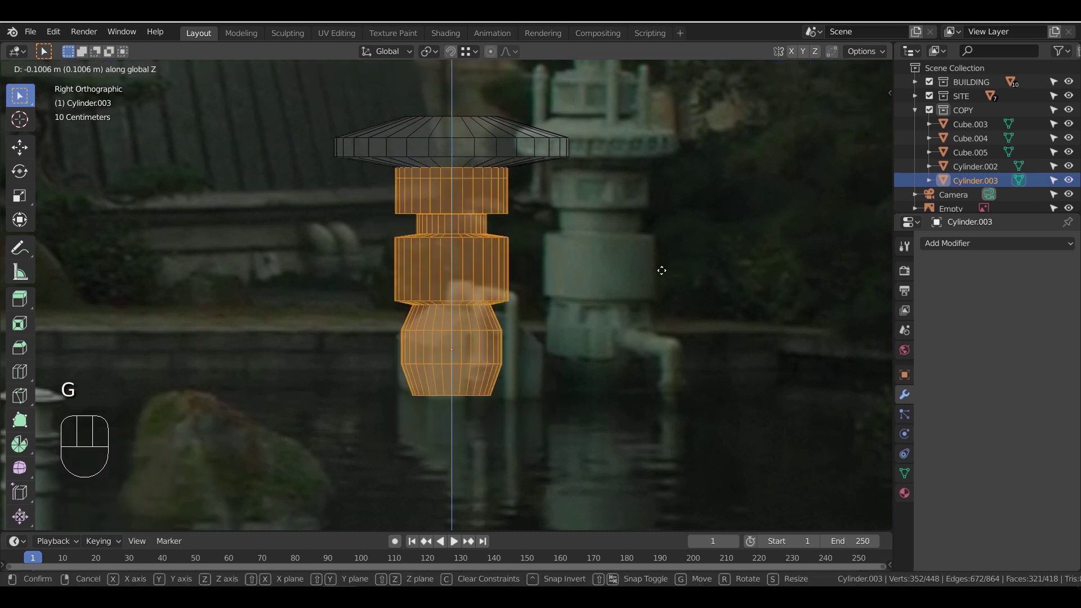
click(662, 270)
double_click(460, 115)
key(g)
key(z)
click(650, 160)
Extrude the platform's top ring up about 0.067 m and extrude it again in place
key(e)
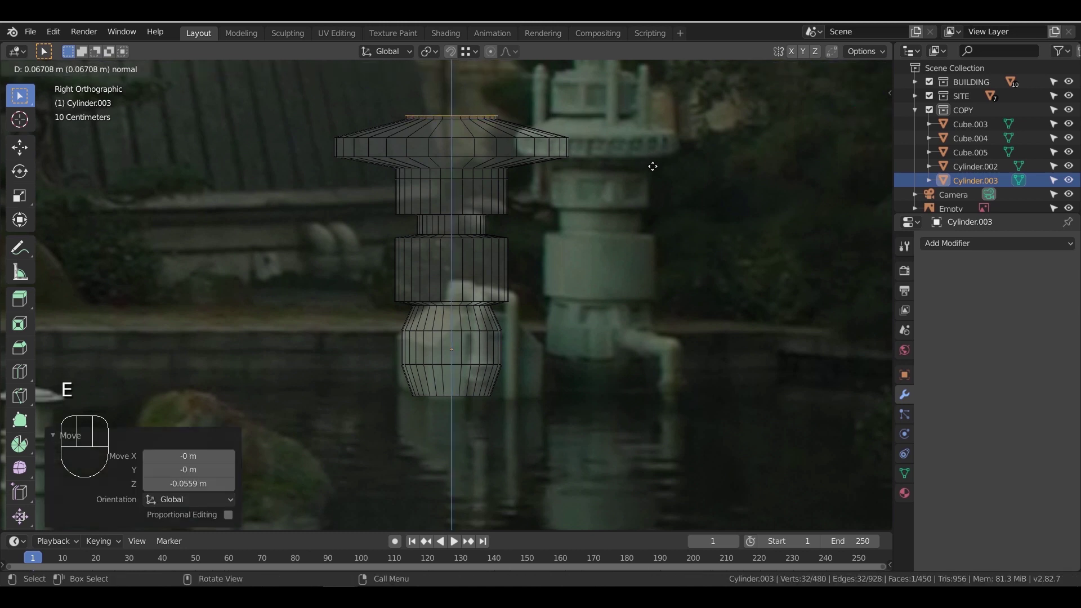
click(653, 166)
key(s)
right_click(674, 173)
key(e)
right_click(687, 179)
Try to widen the new top ring and extrude it upward, and undo both changes
key(s)
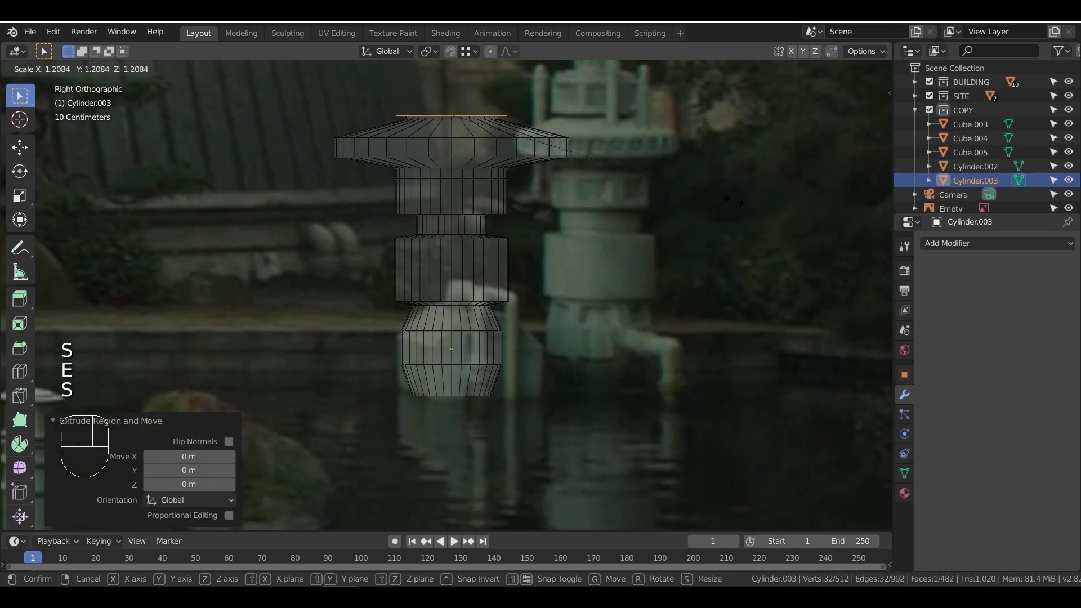
click(788, 214)
key(e)
click(799, 177)
shift+middle_drag(643, 161, 644, 256)
key(ctrl+z)
key(ctrl+z)
Scale the ring above the platform about 1.271 outward and extrude it upward as the upper drum
key(s)
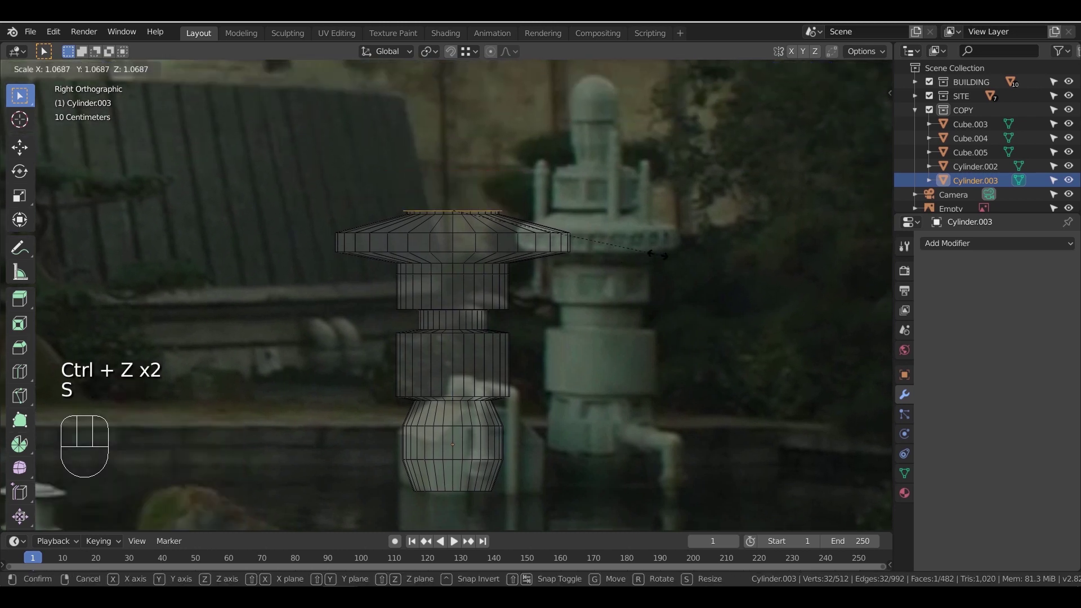
click(696, 262)
key(e)
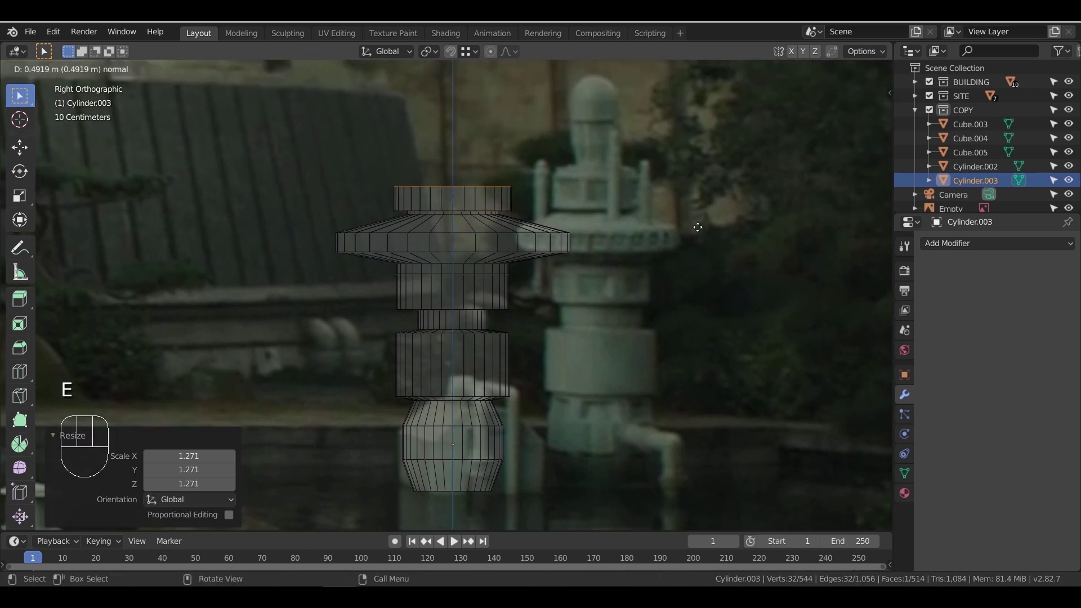
click(700, 219)
Extrude the upper drum's top ring in place, scale it to about 0.968, and extrude it up about 0.134 m
key(e)
right_click(703, 214)
key(s)
right_click(695, 216)
key(s)
click(694, 226)
key(e)
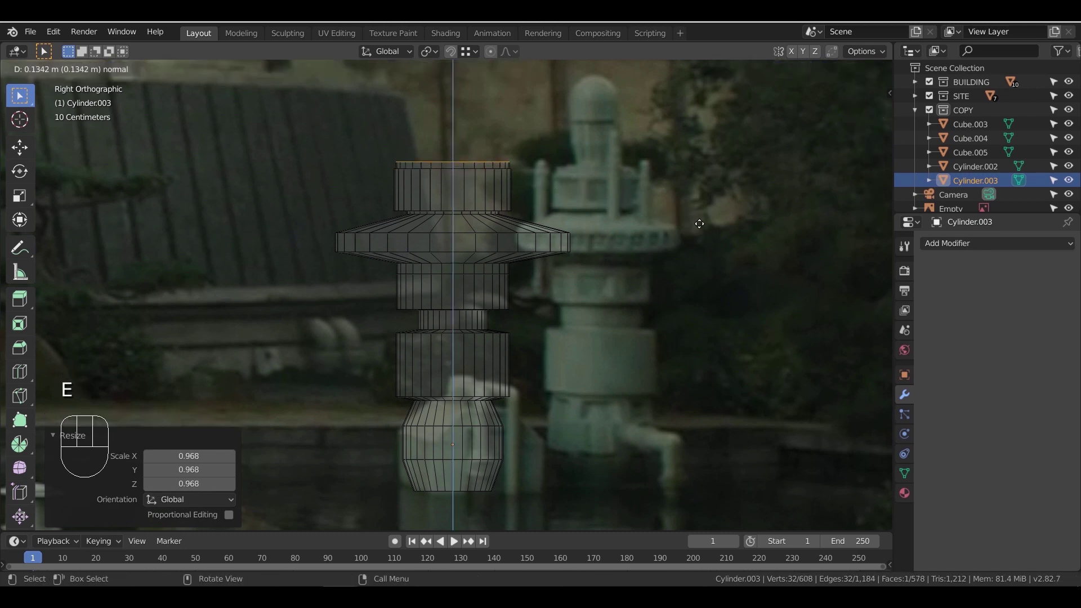
click(699, 224)
Add another stepped edge: extrude the top ring in place, scale it to about 0.973, and extrude it up about 0.078 m
key(e)
right_click(690, 223)
key(s)
click(683, 224)
key(e)
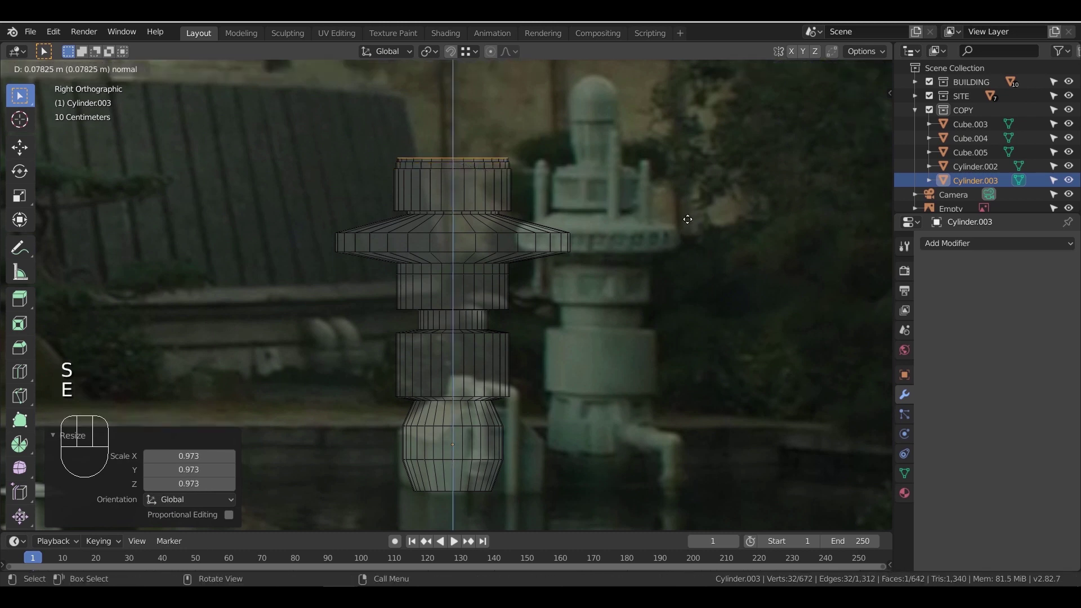
click(687, 219)
Extrude the upper drum's top ring in place and scale it to about 0.854
key(e)
right_click(687, 219)
key(s)
click(650, 208)
key(e)
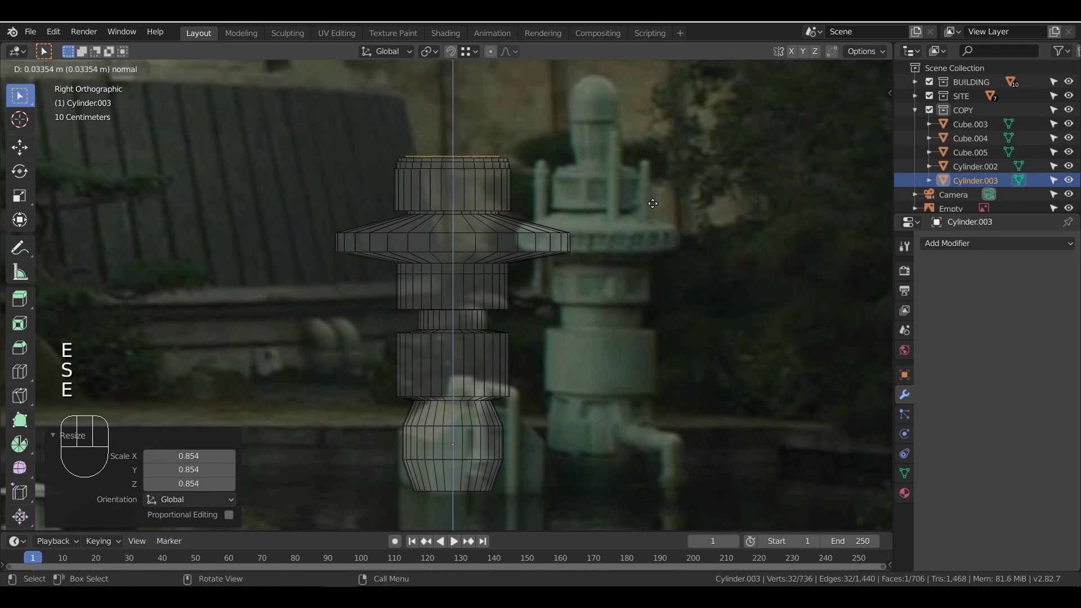
right_click(653, 196)
key(ctrl+z)
Shrink the inner ring on top of the upper drum by scaling it to about 0.610 and again to about 0.881
middle_drag(625, 217, 595, 254)
key(KP_Decimal)
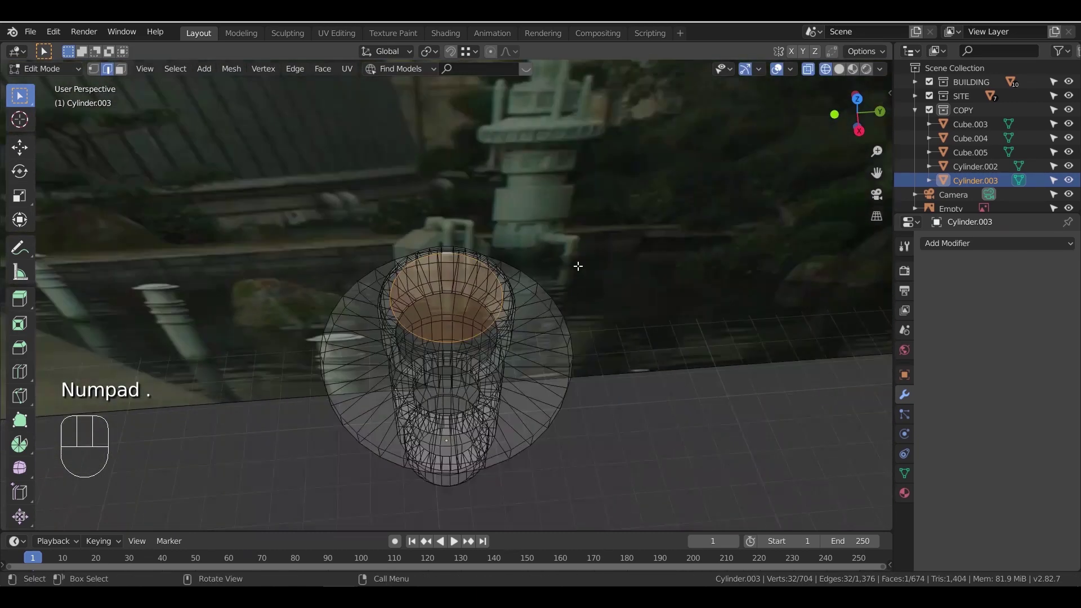
key(s)
click(561, 288)
key(KP_3)
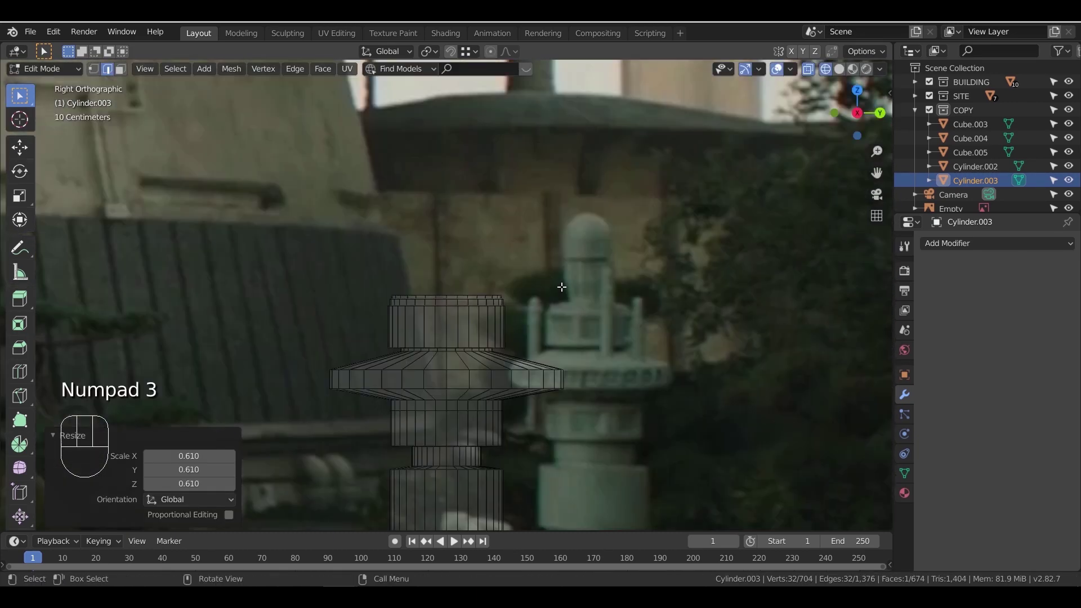
key(e)
right_click(617, 293)
key(ctrl+z)
key(s)
click(604, 305)
key(e)
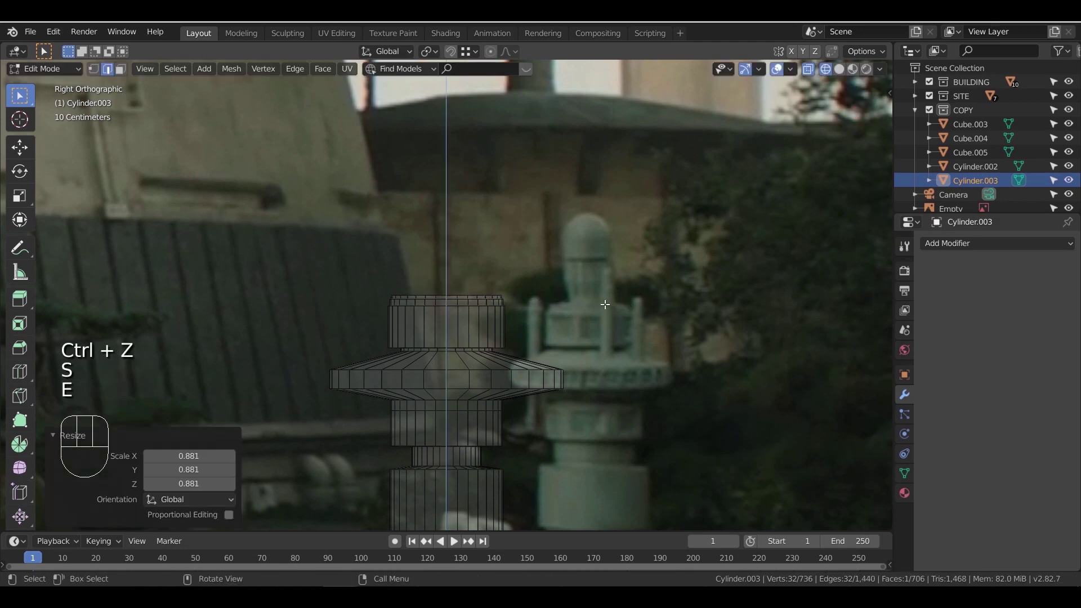
right_click(606, 288)
middle_drag(569, 300, 559, 366)
key(s)
right_click(539, 359)
key(ctrl+z)
Resize the inner ring and extrude it upward twice from the right view, widening between extrusions, to start the narrow finial
key(s)
click(524, 350)
key(KP_3)
key(e)
click(581, 329)
key(s)
click(607, 337)
key(e)
click(610, 317)
Lower the finial's upper section slightly along Z
drag(412, 237, 507, 276)
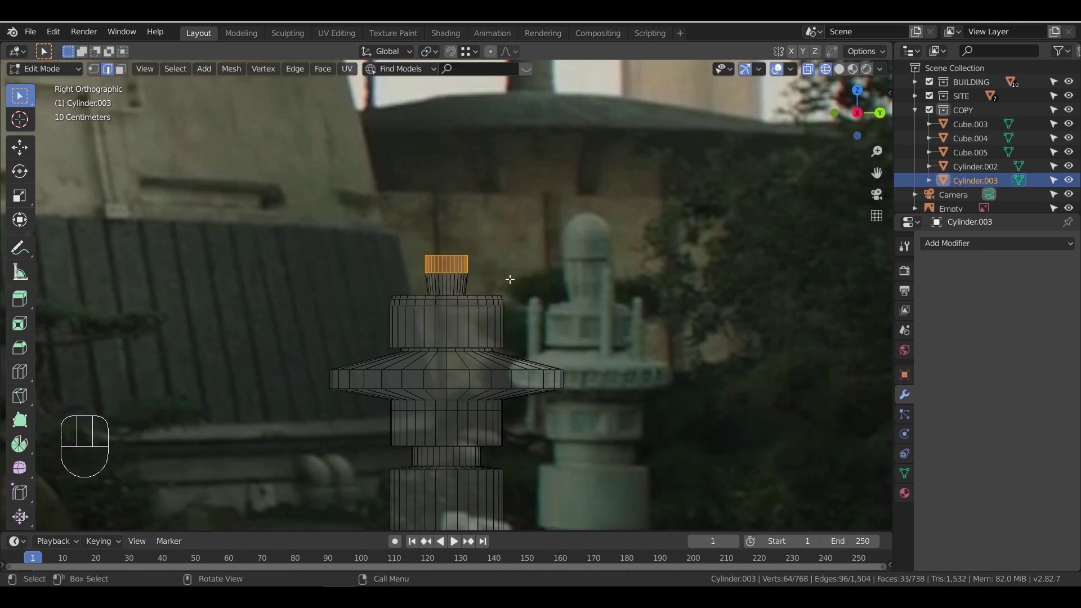
key(g)
key(z)
click(513, 279)
Try extending the finial upward with two extrusions and scaling its top ring to about 0.779
key(e)
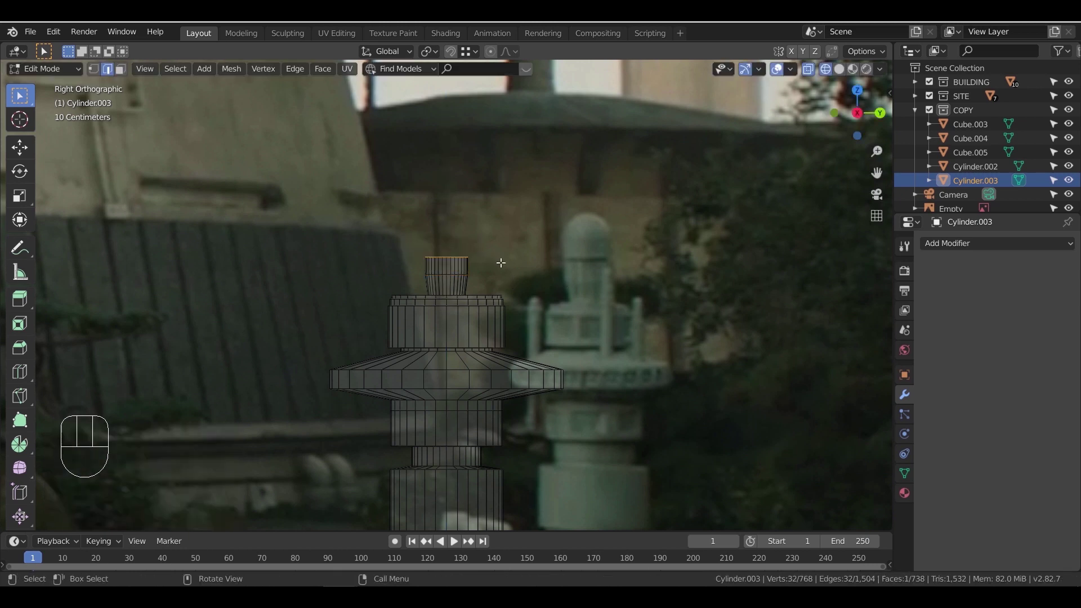
click(538, 277)
key(e)
click(536, 235)
key(s)
click(514, 234)
Try rounding the finial's tip with a four-segment bevel of 0.335 m, and undo back to the short finial
key(ctrl+v)
key(ctrl+b)
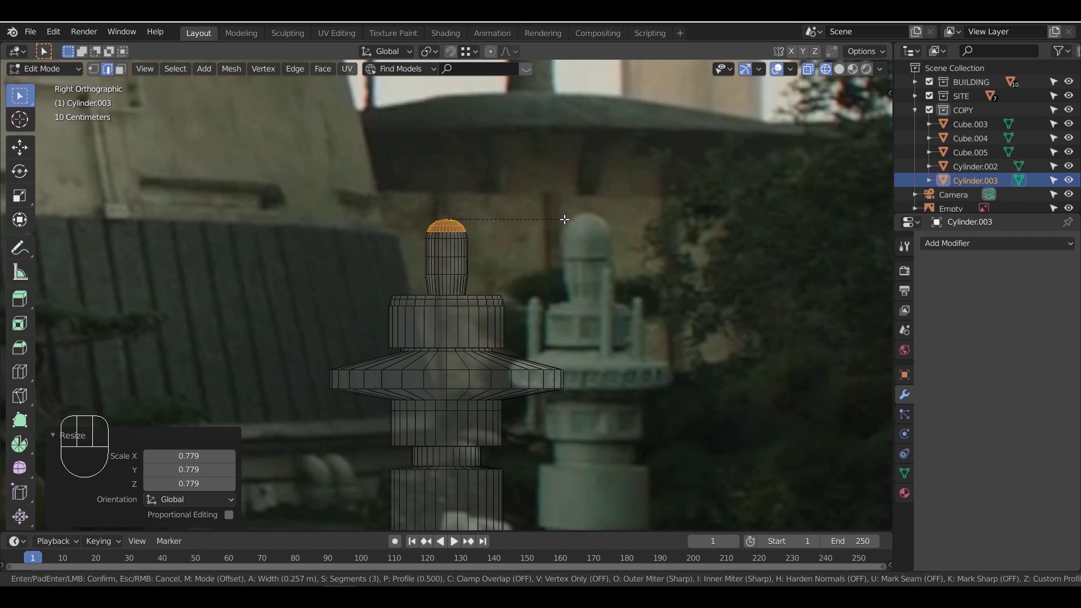
click(568, 219)
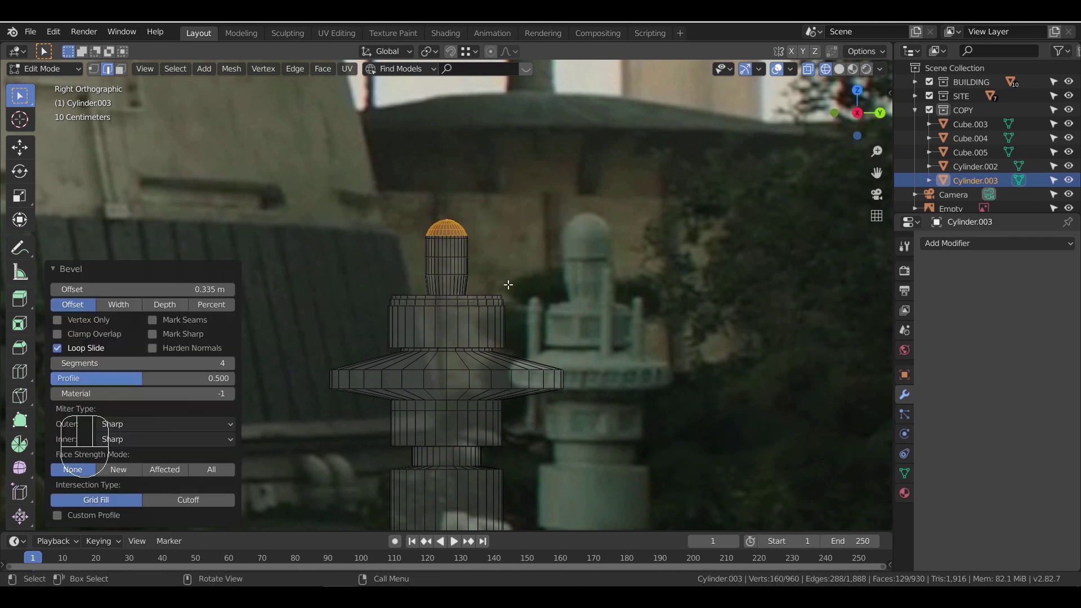
key(ctrl+z)
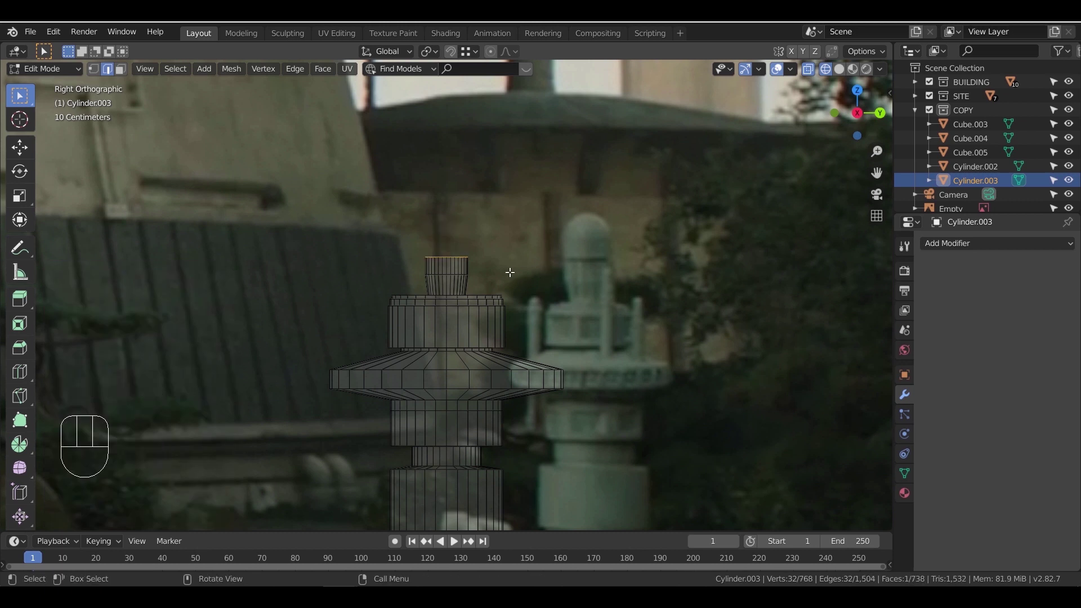
Extrude the finial's top ring in place, widen it slightly, and extrude it 0.438 m upward
key(e)
right_click(510, 272)
key(s)
click(524, 266)
key(e)
click(535, 247)
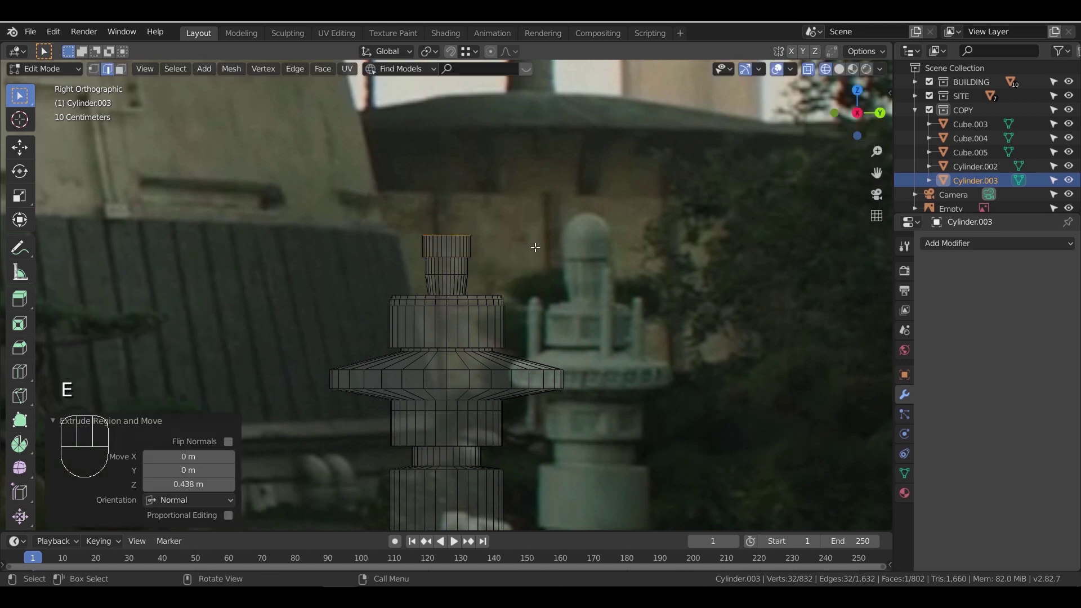
Extrude a cap section above the widened ring, resize its top ring, and lower it 0.101 m along Z
key(e)
click(541, 228)
key(s)
click(536, 239)
key(ctrl+b)
right_click(554, 251)
key(g)
middle_click(554, 252)
click(554, 257)
Round the finial's tip with a four-segment bevel about 0.292 m wide and raise the dome 0.124 m along Z
key(ctrl+b)
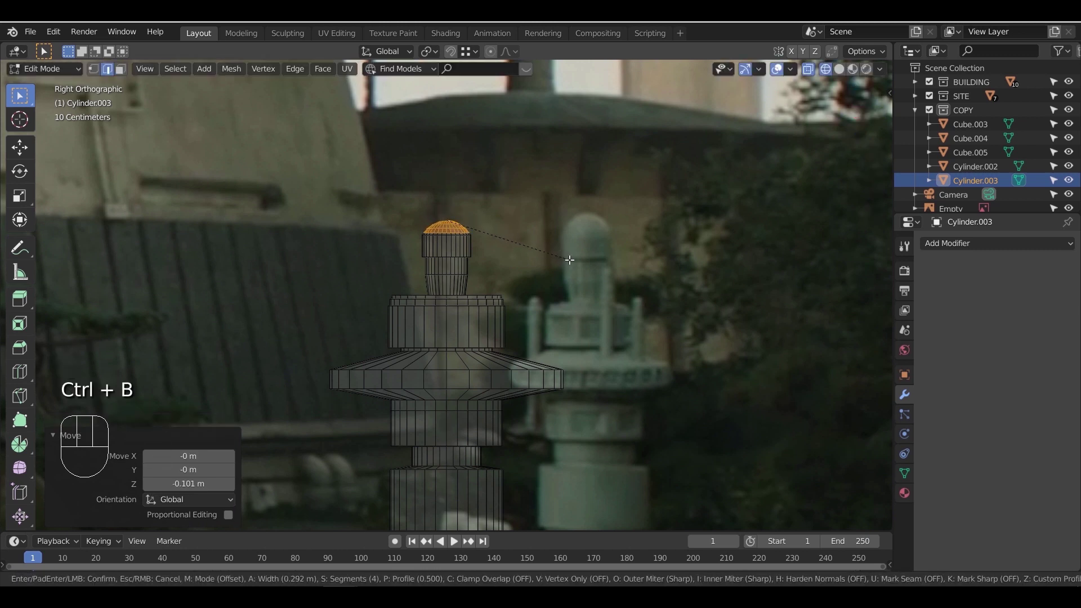
click(569, 259)
key(g)
middle_click(574, 258)
click(576, 256)
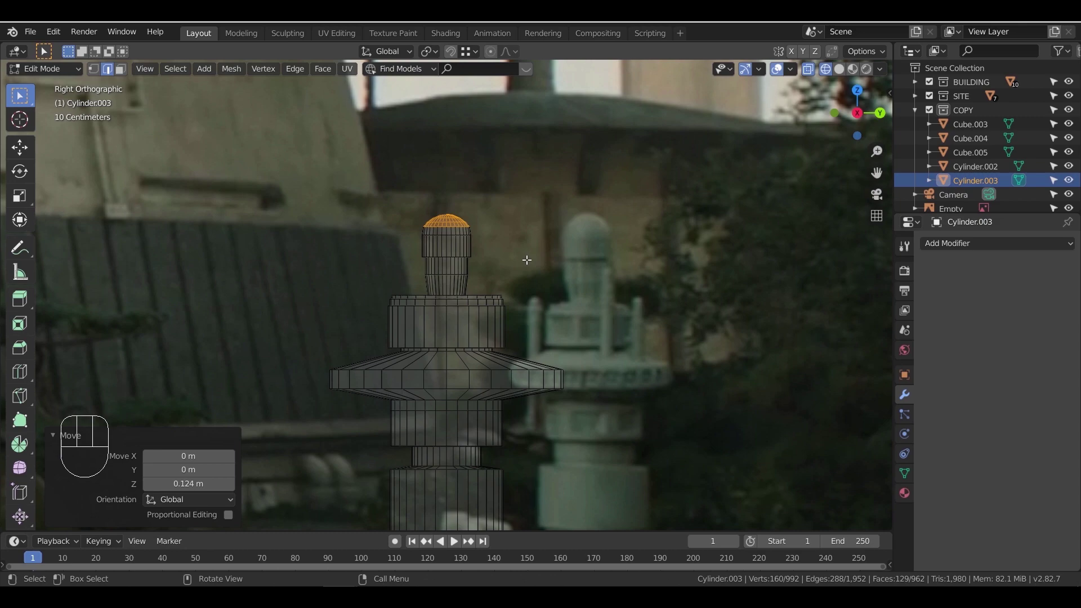
In solid shading, select the first panel group on the tower's bulb-shaped base: four upper, two middle and four lower faces
click(460, 235)
scroll(530, 355, down, 4)
mouse_move(517, 366)
shift+middle_down()
mouse_move(513, 320)
mouse_move(472, 352)
mouse_move(590, 346)
mouse_move(513, 341)
shift+middle_up()
key(z)
scroll(514, 381, up, 7)
shift+middle_drag(464, 431, 501, 338)
mouse_move(501, 337)
middle_down()
mouse_move(467, 342)
mouse_move(486, 340)
middle_up()
scroll(473, 336, up, 1)
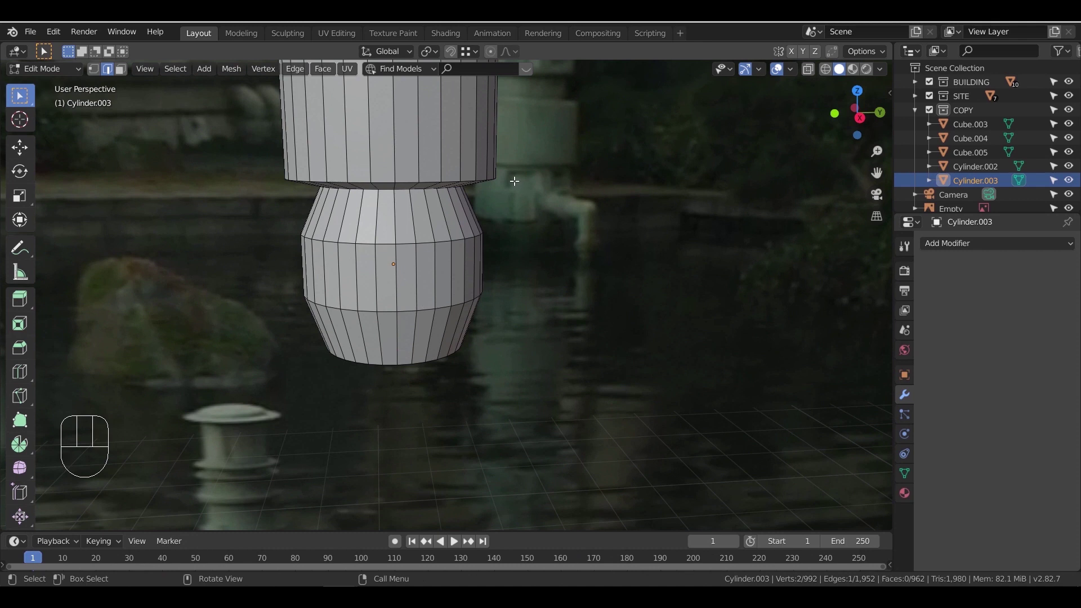
key(3)
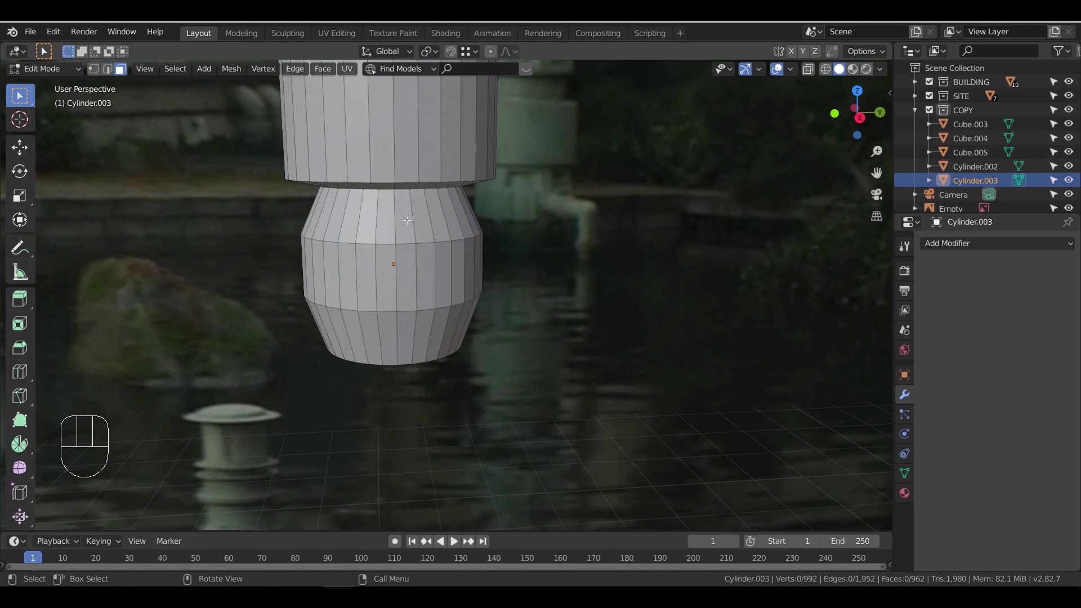
shift+click(374, 257)
shift+click(388, 282)
shift+click(366, 337)
shift+click(351, 333)
middle_drag(354, 330, 441, 329)
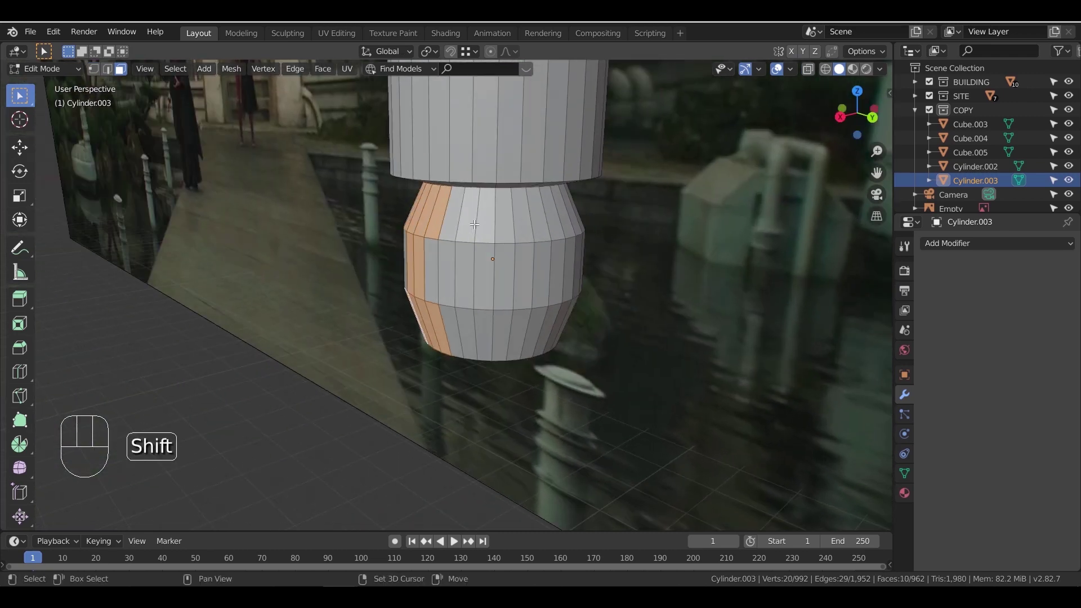
Add a second matching four-two-four face group, spaced around the bulb-shaped base, to the selection
middle_drag(477, 226, 553, 238)
scroll(552, 237, up, 4)
shift+click(474, 195)
shift+click(501, 197)
shift+click(512, 197)
shift+click(529, 204)
shift+click(502, 255)
shift+click(517, 255)
middle_drag(532, 300, 500, 295)
middle_drag(555, 338, 618, 368)
shift+click(556, 348)
shift+click(528, 344)
shift+click(505, 343)
shift+click(575, 349)
Extend the selection with the third and fourth matching panel groups around the bulb-shaped base
scroll(563, 361, down, 3)
shift+middle_drag(417, 343, 543, 366)
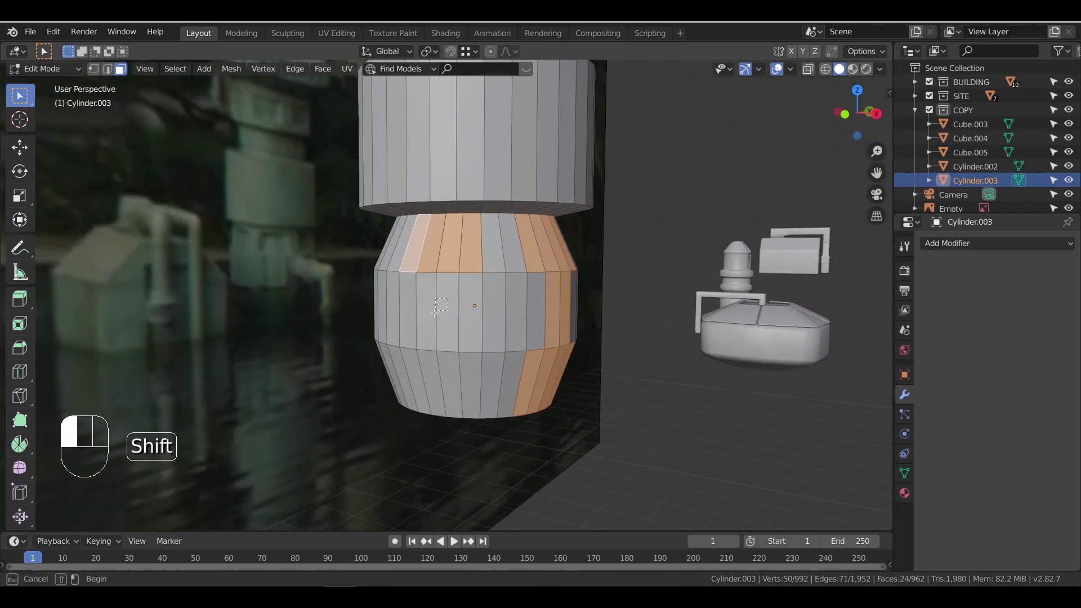
shift+drag(441, 381, 413, 385)
middle_drag(387, 293, 501, 297)
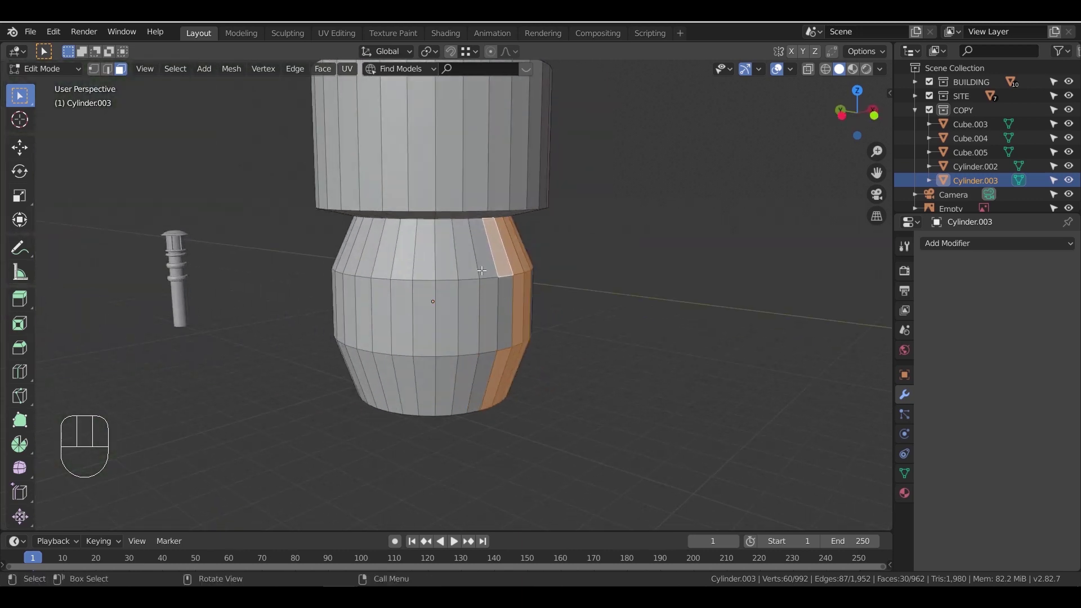
shift+drag(410, 263, 409, 264)
shift+click(442, 309)
key(ctrl+z)
shift+drag(426, 304, 398, 313)
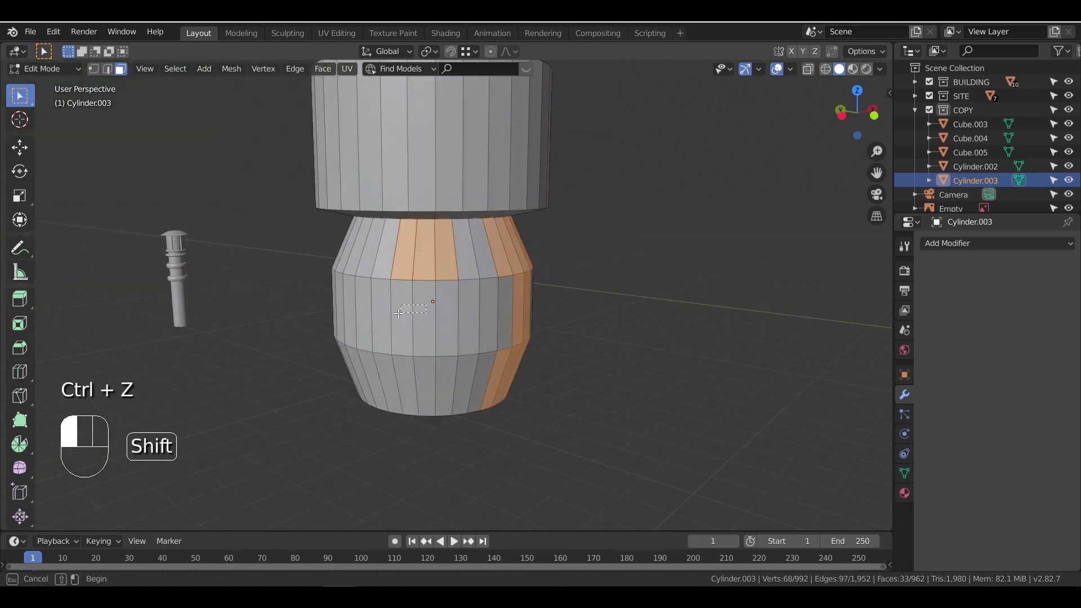
shift+drag(398, 402, 394, 402)
Complete the panel selection with the fifth four-two-four face group on the bulb-shaped base
middle_drag(380, 365, 214, 350)
shift+click(427, 273)
shift+click(451, 270)
shift+click(476, 269)
shift+click(471, 323)
shift+click(457, 341)
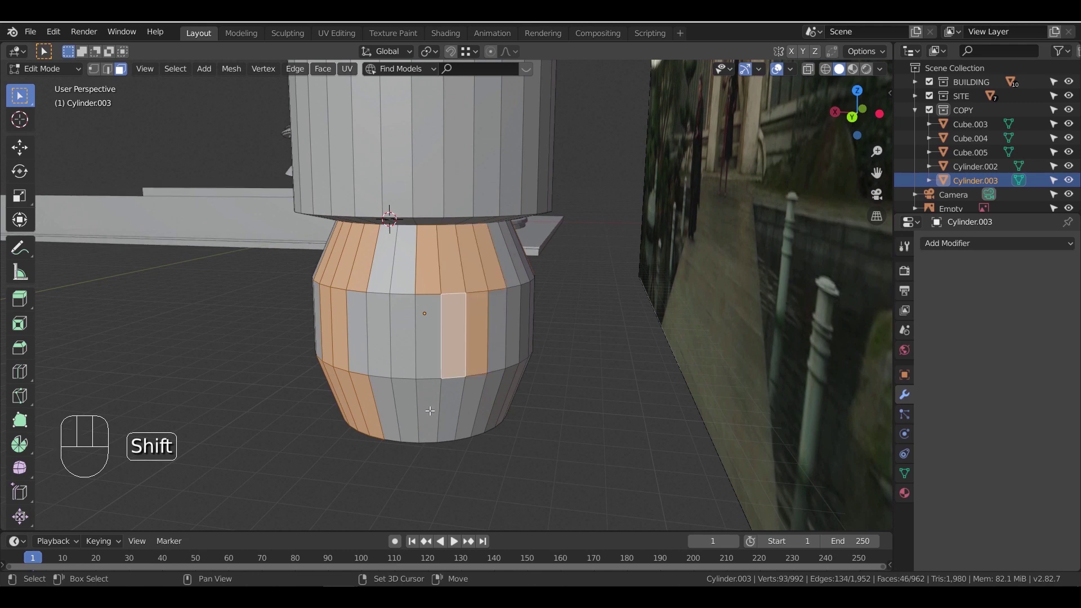
shift+click(430, 410)
shift+click(454, 406)
shift+click(490, 400)
shift+click(473, 404)
Inset the five selected panel groups on the base by about 0.041 m
middle_drag(509, 403, 579, 376)
scroll(579, 374, down, 2)
middle_drag(580, 373, 599, 358)
scroll(599, 358, up, 3)
key(i)
click(673, 356)
Extrude the inset base panels inward along their normals by about 0.05 m
middle_drag(670, 352, 647, 307)
scroll(651, 305, up, 2)
right_click(653, 303)
click(652, 314)
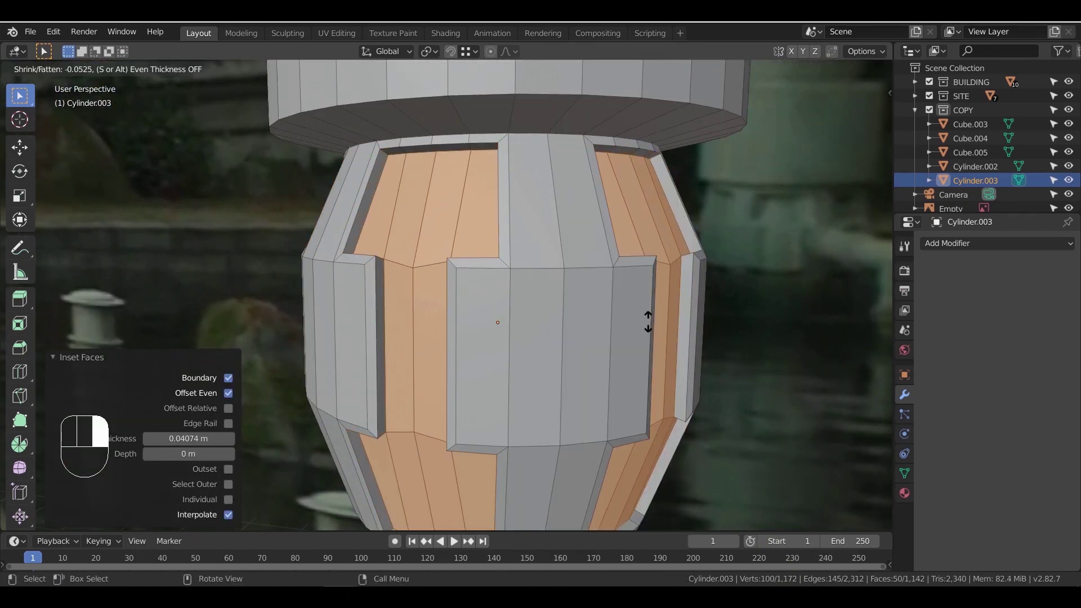
click(647, 322)
Add a loop cut near the lower edge of the drum directly beneath the platform
scroll(630, 323, down, 6)
middle_drag(551, 324, 486, 326)
middle_drag(497, 225, 491, 212)
key(Tab)
scroll(504, 272, down, 2)
middle_drag(504, 272, 497, 214)
key(Tab)
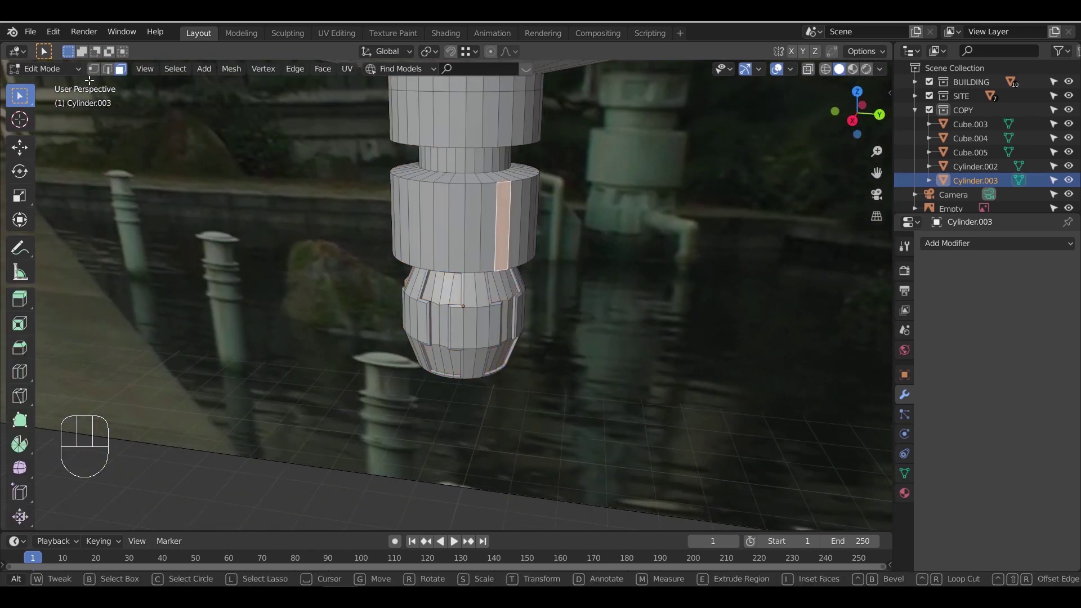
click(108, 70)
shift+middle_drag(502, 182, 471, 257)
click(121, 70)
middle_drag(503, 204, 497, 185)
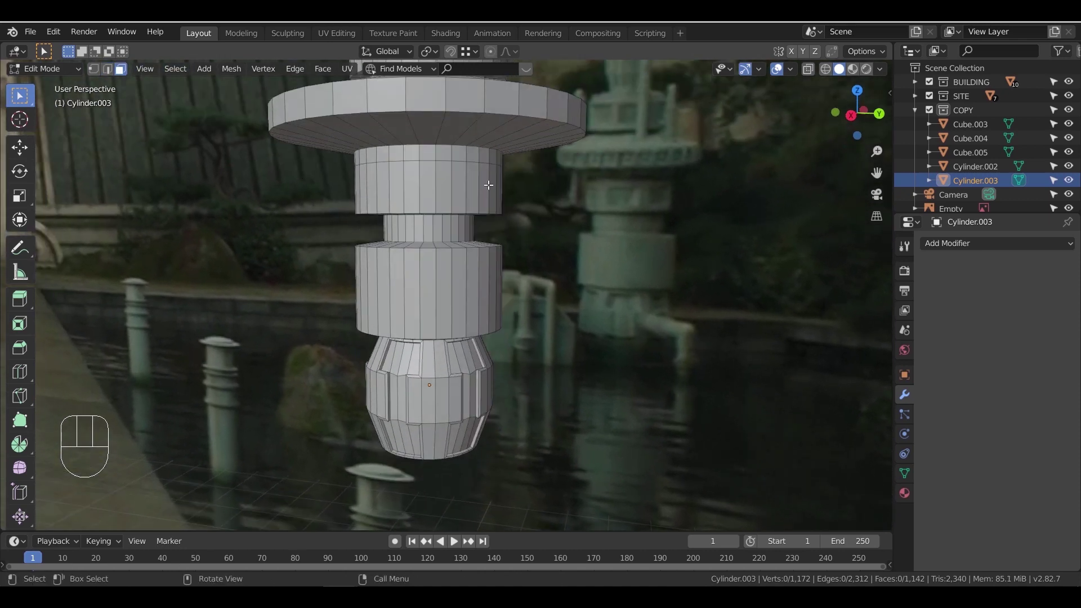
click(455, 196)
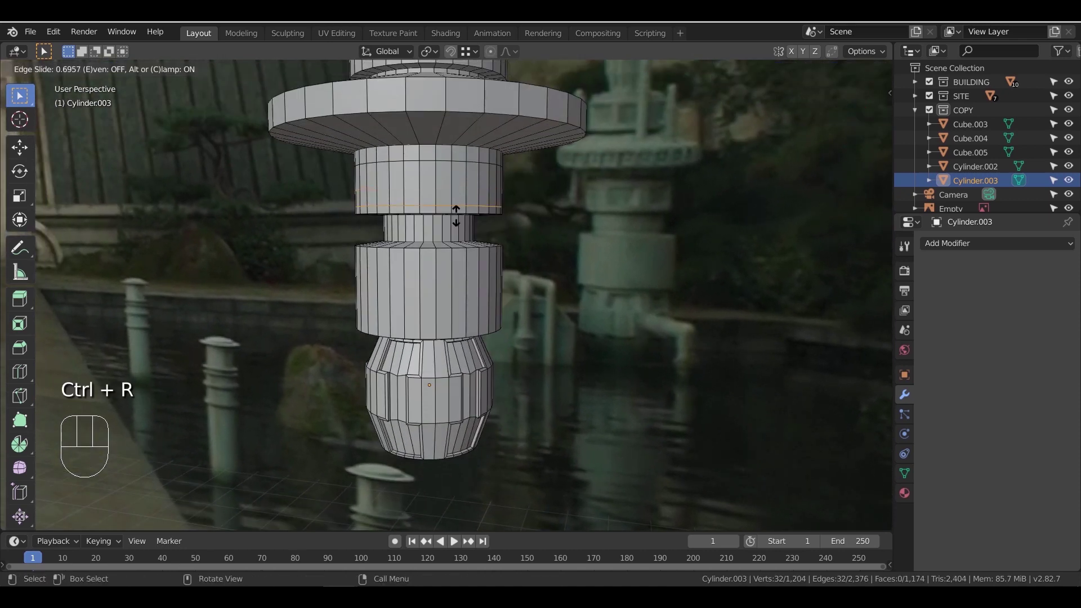
click(456, 215)
middle_drag(456, 197, 455, 208)
scroll(454, 167, up, 1)
middle_drag(397, 318, 415, 312)
alt+click(433, 378)
click(120, 68)
alt+click(431, 383)
alt+click(436, 303)
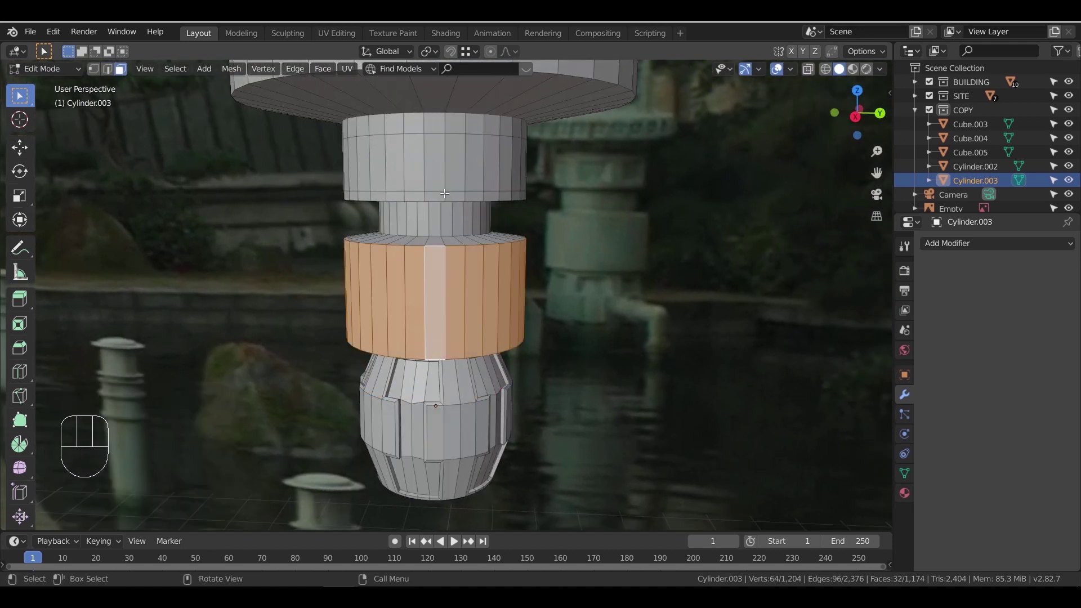
alt+click(438, 222)
alt+click(433, 205)
Select three spaced groups of four side faces between the loop cuts on the drum beneath the platform
scroll(428, 148, up, 2)
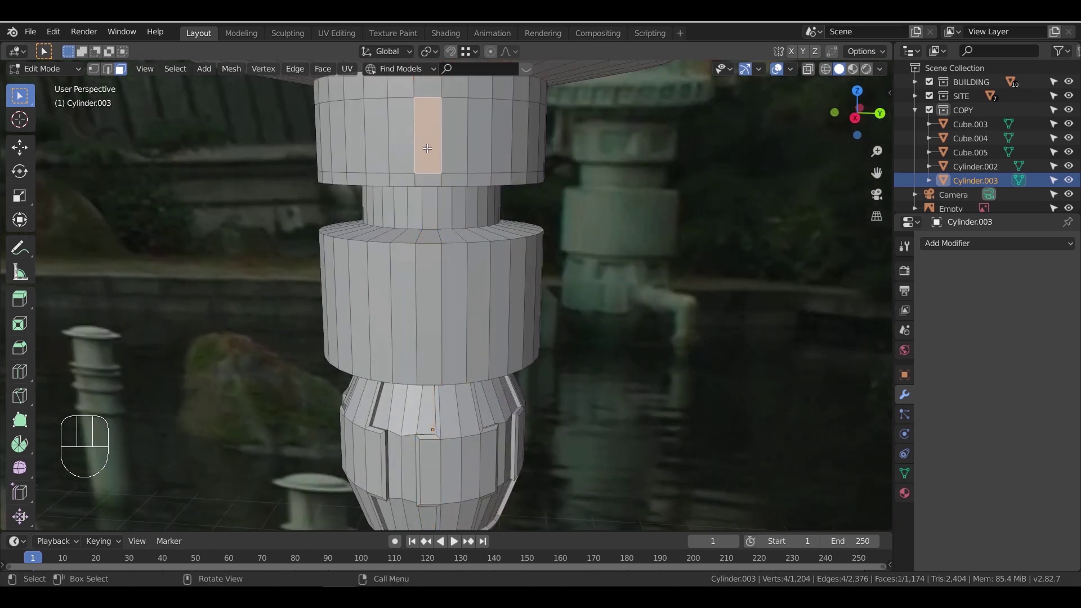
middle_drag(358, 183, 376, 182)
shift+click(383, 142)
middle_drag(425, 145, 370, 154)
shift+click(442, 155)
middle_drag(442, 156, 351, 164)
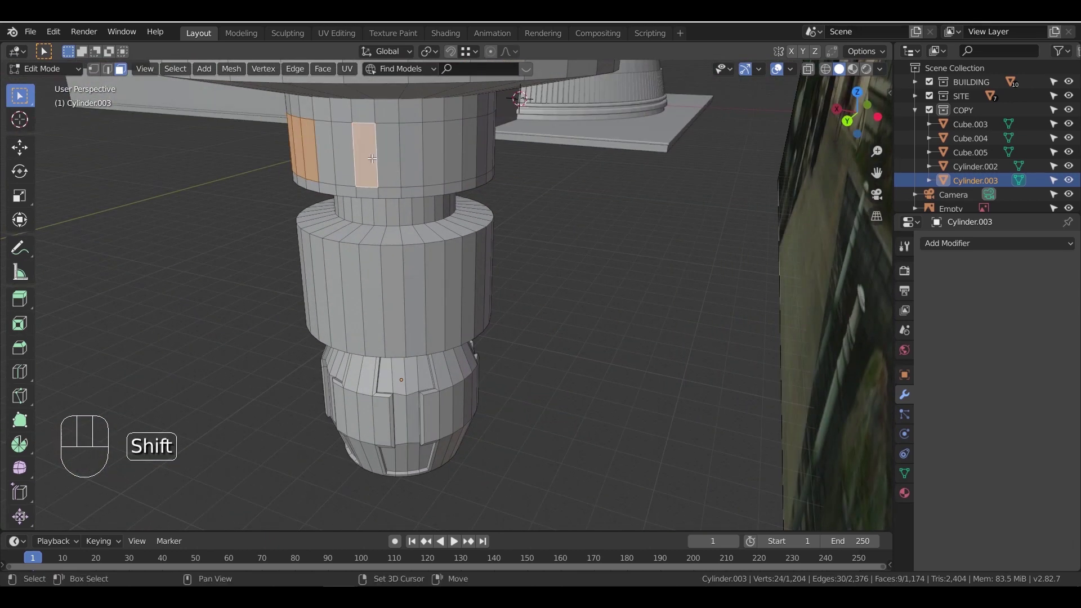
shift+click(428, 155)
Add the remaining two groups of four side faces around the drum beneath the platform to the selection
middle_drag(431, 157, 644, 226)
middle_drag(479, 263, 521, 267)
middle_drag(351, 205, 551, 149)
shift+click(462, 149)
middle_drag(462, 149, 568, 197)
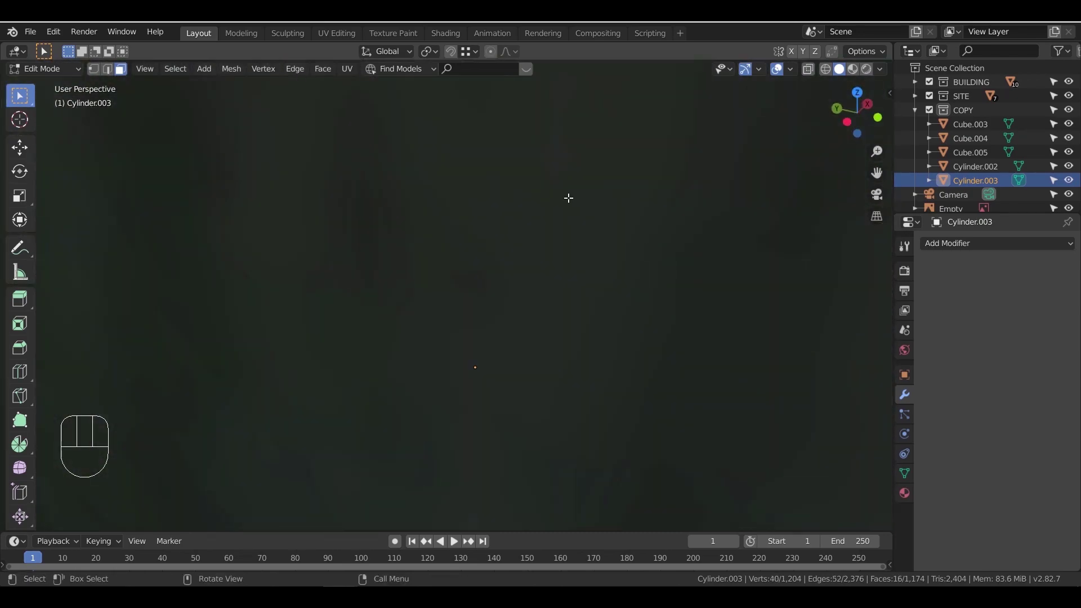
scroll(567, 191, up, 2)
shift+middle_drag(552, 113, 548, 162)
shift+click(453, 146)
middle_drag(456, 146, 619, 157)
scroll(530, 216, down, 3)
middle_drag(450, 231, 504, 203)
right_click(481, 172)
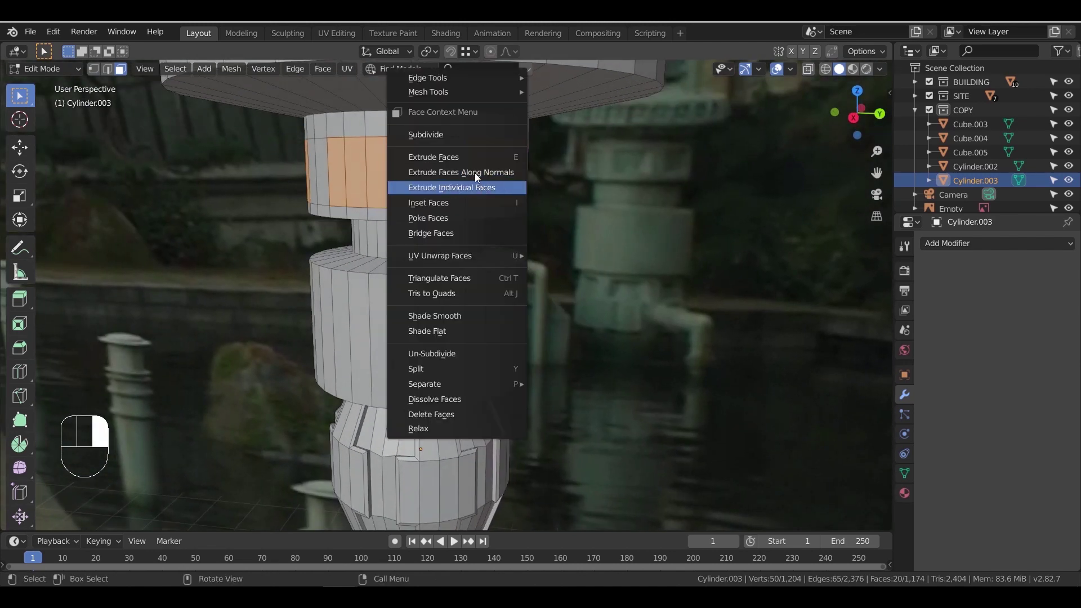
key(e)
right_click(511, 231)
key(ctrl+z)
Extrude the selected drum faces along their normals, change the pivot point, and scale them to 0.854 to form recessed panels
right_click(498, 193)
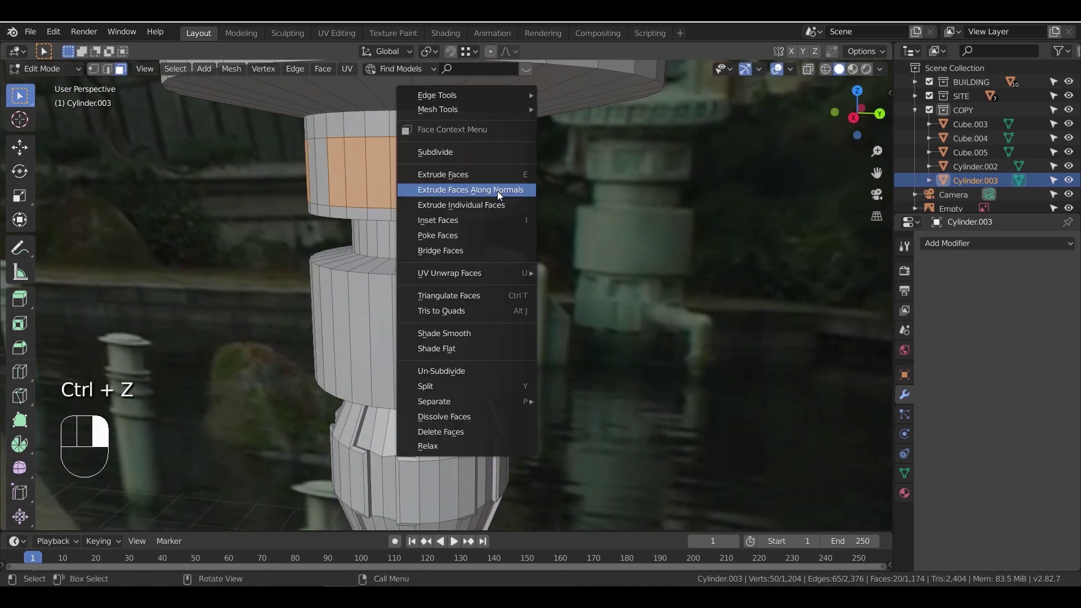
click(497, 192)
click(497, 195)
click(429, 51)
click(448, 98)
key(s)
click(597, 257)
scroll(596, 258, down, 3)
middle_drag(597, 258, 591, 279)
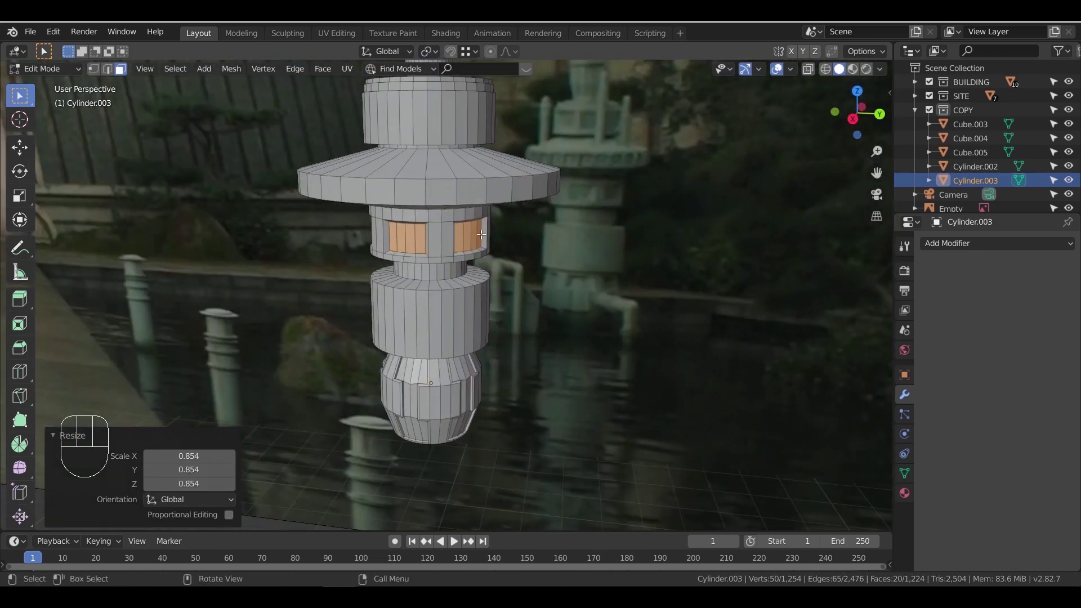
key(Tab)
key(Tab)
Select the face ring around the platform's rim and inset each face individually by about 0.044 m
alt+click(481, 179)
mouse_move(477, 179)
middle_down()
mouse_move(445, 183)
mouse_move(470, 168)
middle_up()
scroll(447, 182, up, 2)
shift+middle_drag(496, 116, 485, 161)
key(i)
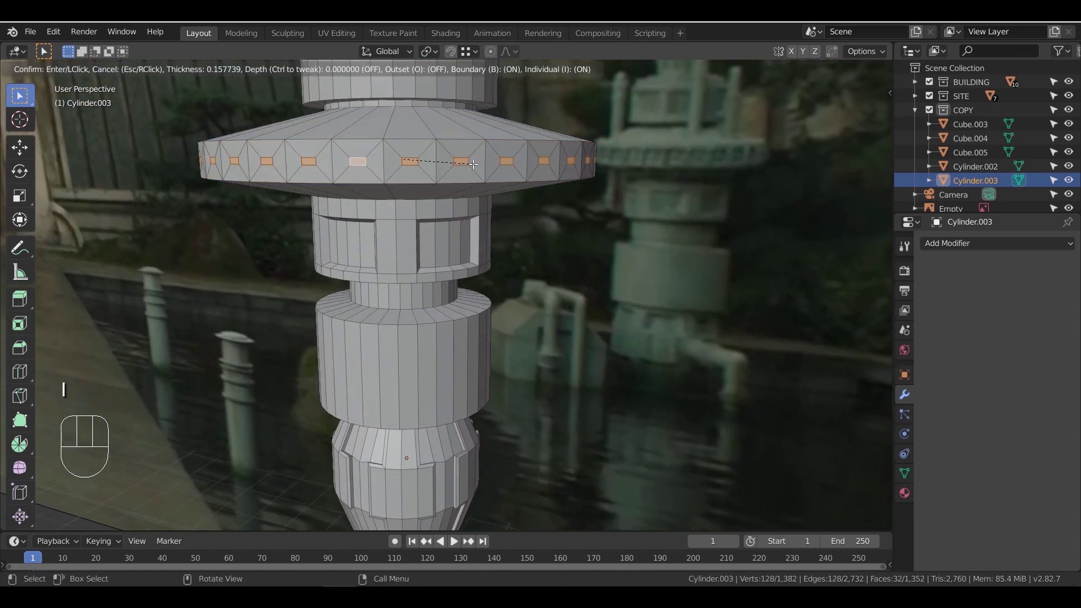
click(486, 166)
Extrude the inset rim faces along their normals with an offset of 0.0541 m and scale them
right_click(482, 164)
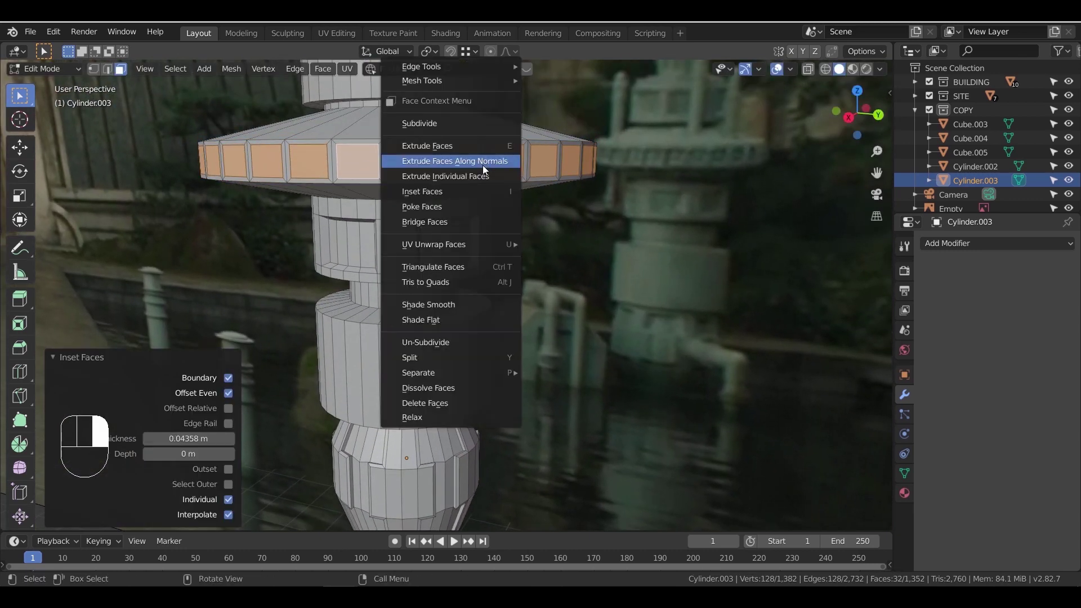
click(484, 165)
click(489, 152)
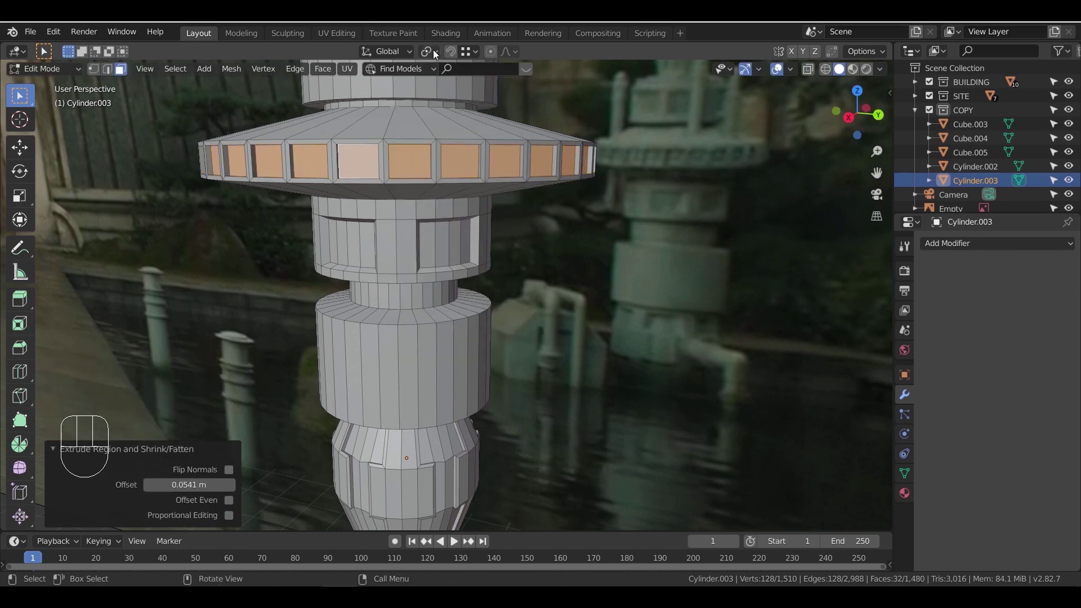
key(s)
click(535, 218)
Select groups of four adjacent side faces, separated by gaps, all around the drum above the platform
mouse_move(534, 218)
middle_down()
mouse_move(484, 209)
mouse_move(540, 237)
middle_up()
shift+middle_drag(439, 93, 439, 182)
scroll(429, 234, down, 2)
click(422, 294)
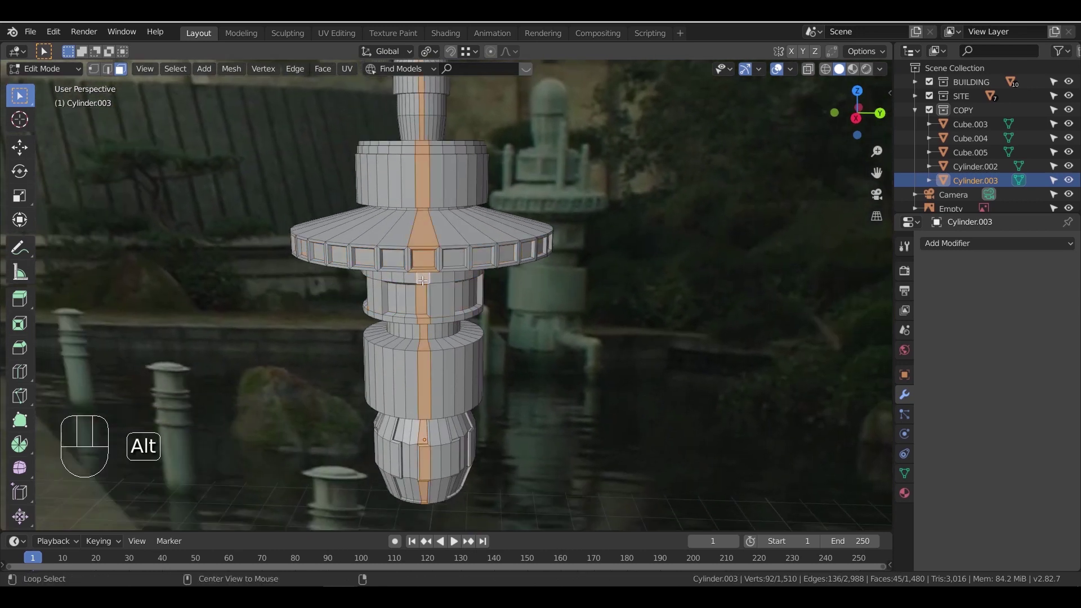
shift+click(383, 182)
middle_drag(383, 182, 481, 208)
scroll(481, 207, up, 2)
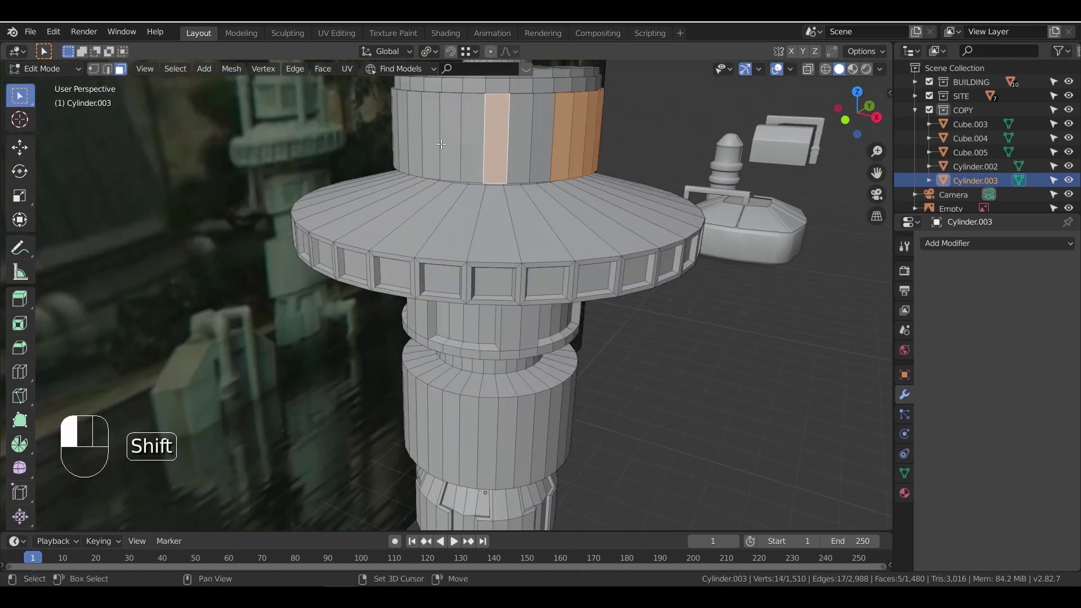
middle_drag(404, 177, 330, 167)
middle_drag(414, 162, 368, 157)
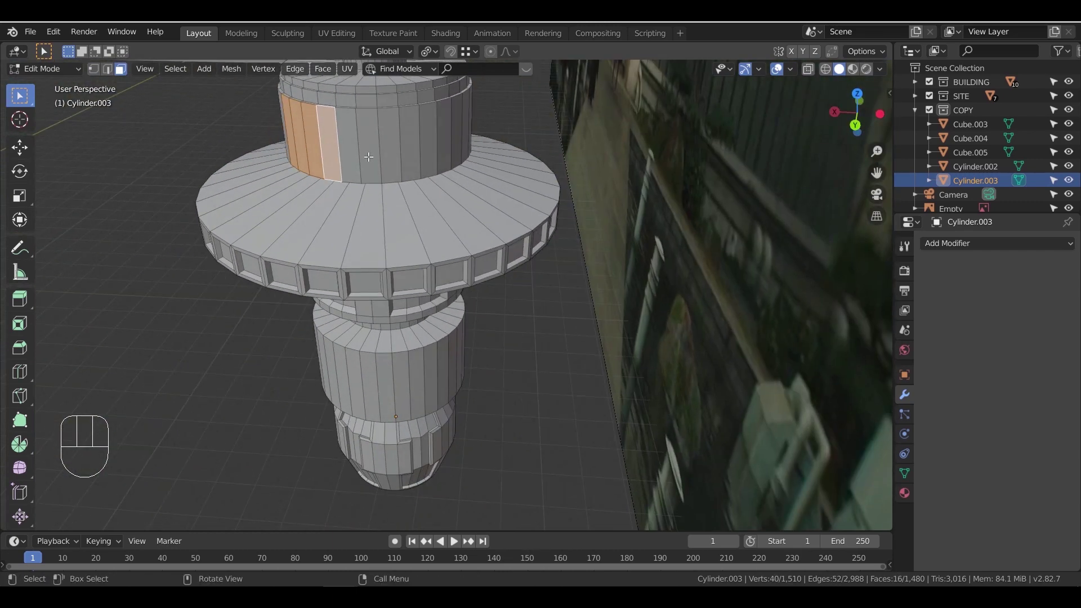
shift+click(444, 148)
Inset the selected face groups on the drum above the platform to create panel borders
middle_drag(444, 149, 339, 120)
shift+middle_drag(475, 135, 470, 217)
scroll(470, 217, up, 2)
key(i)
right_click(506, 229)
key(i)
click(504, 231)
Extrude the upper drum's inset faces along their normals by 0.0718 m, scale them down, and change the pivot point
right_click(392, 241)
middle_drag(504, 230, 551, 314)
click(394, 241)
click(394, 241)
key(s)
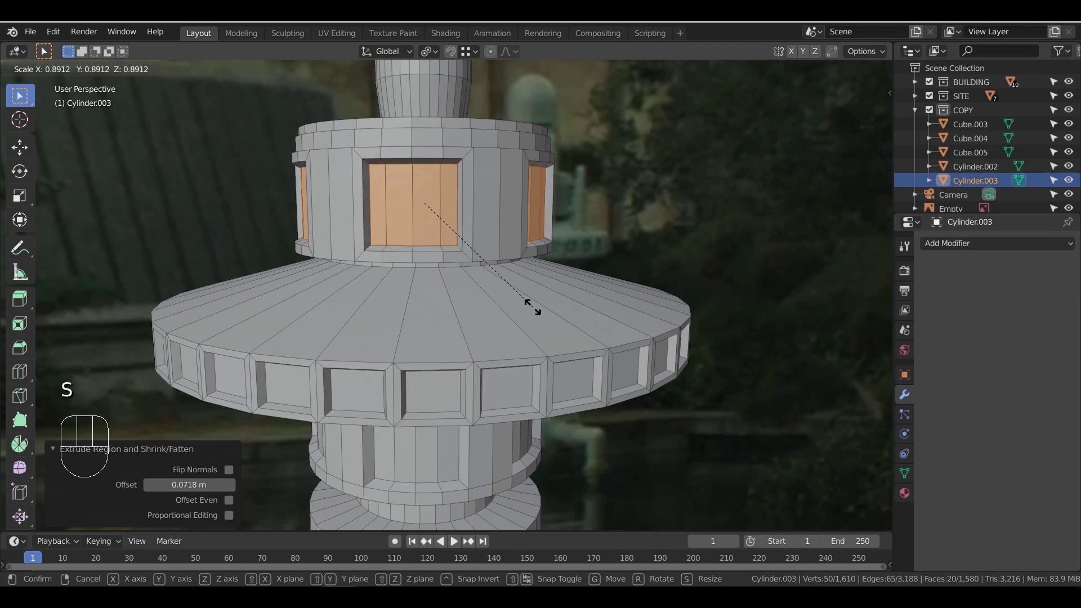
click(528, 304)
click(426, 55)
click(454, 103)
scroll(509, 292, down, 6)
middle_drag(508, 296, 488, 300)
scroll(484, 296, up, 6)
shift+middle_drag(414, 149, 479, 320)
click(452, 282)
shift+click(454, 310)
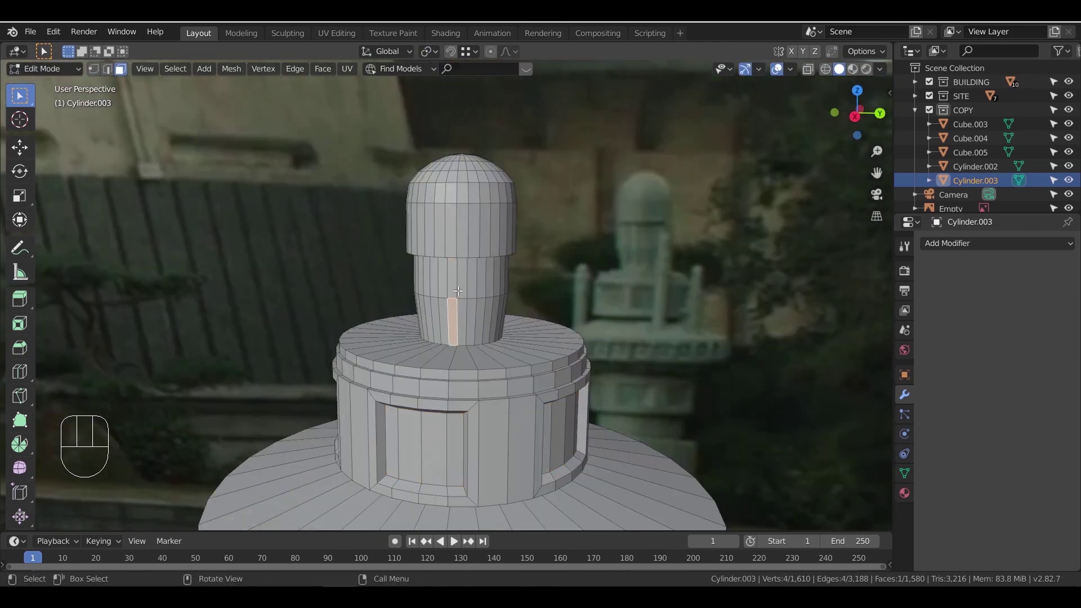
scroll(460, 290, up, 3)
key(i)
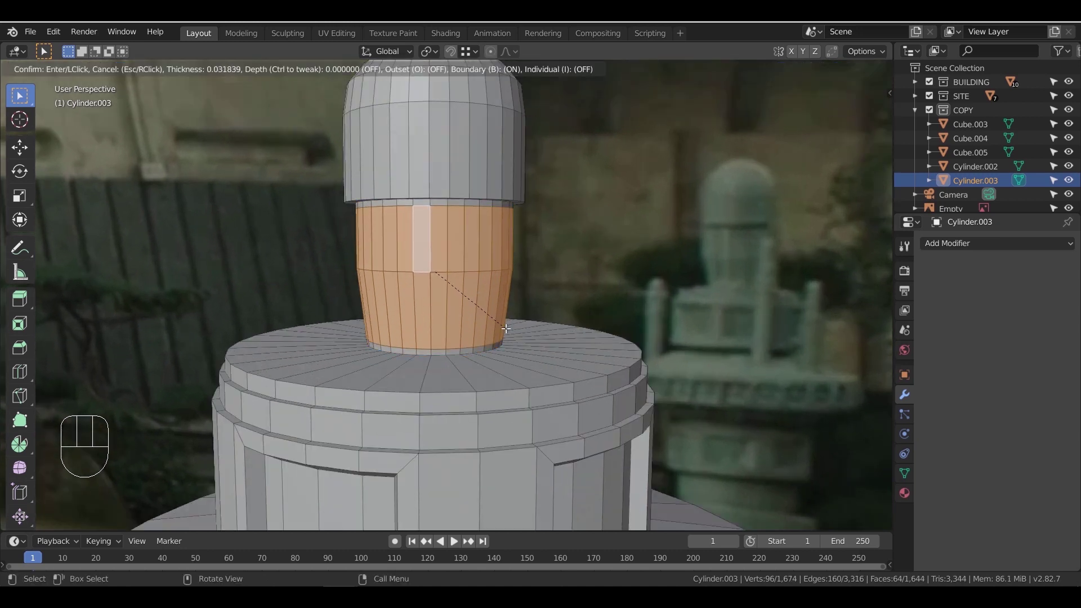
right_click(505, 328)
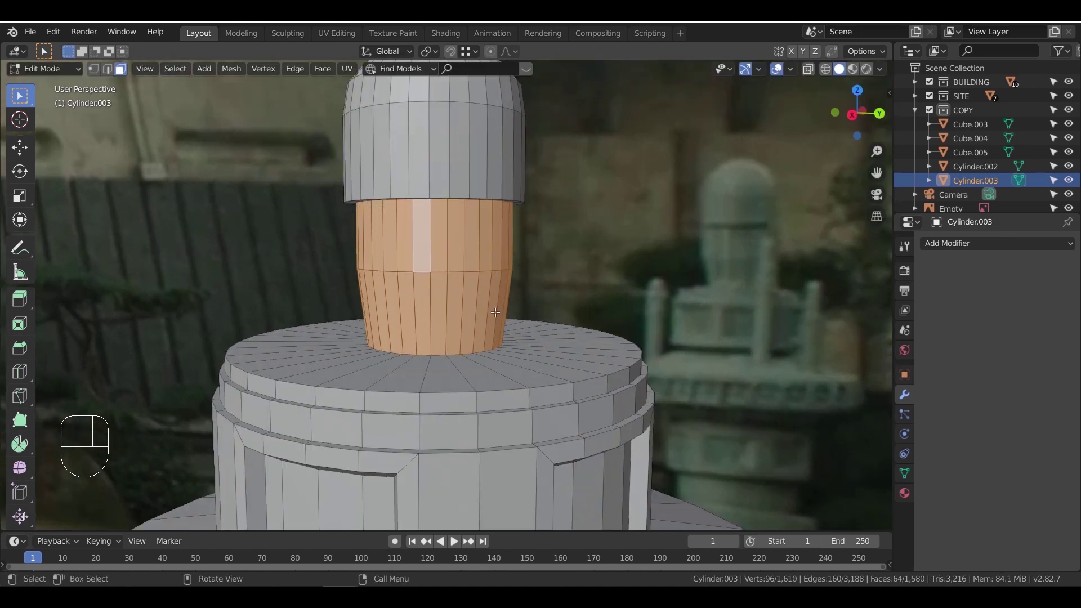
Select every other vertical column of faces, in both rows, all around the neck beneath the domed finial
middle_drag(507, 306, 421, 258)
click(421, 258)
shift+click(473, 294)
middle_drag(473, 294, 377, 271)
scroll(338, 267, up, 2)
shift+click(285, 228)
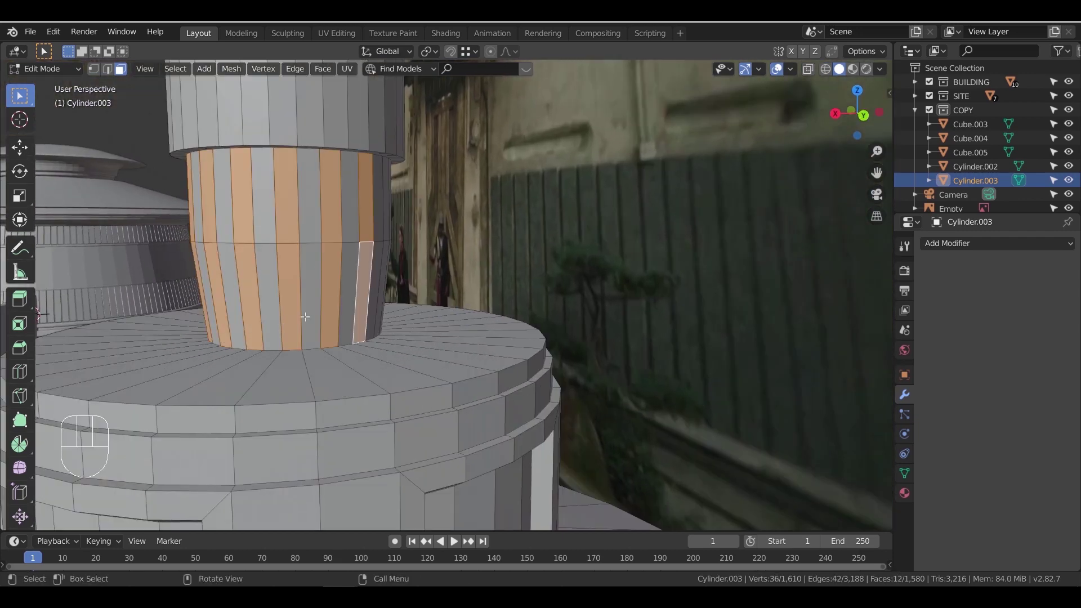
middle_drag(288, 318, 673, 263)
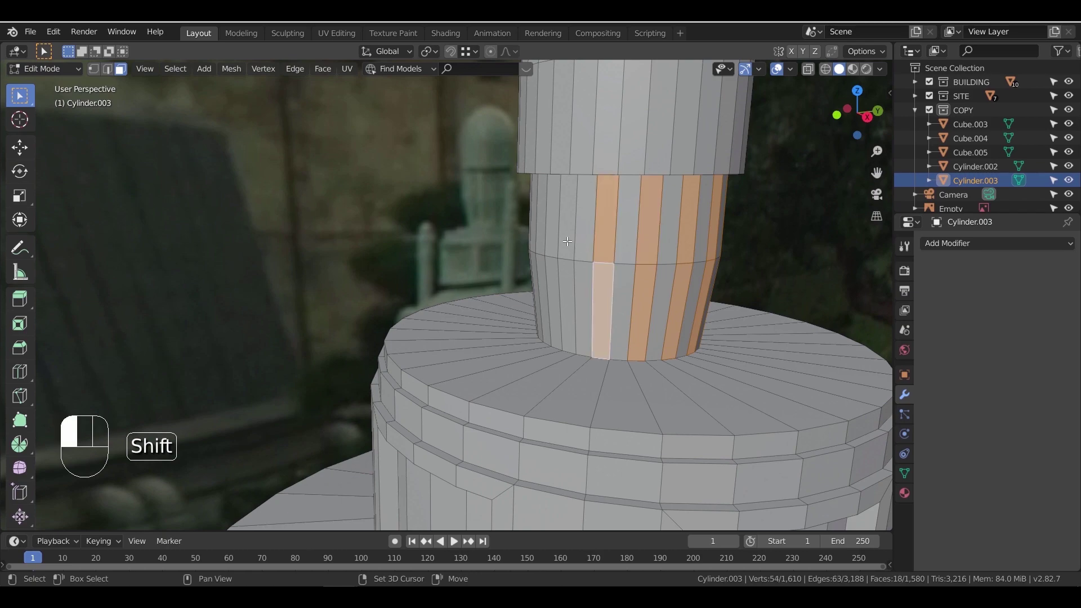
middle_drag(576, 287, 720, 176)
shift+drag(662, 217, 661, 224)
middle_drag(505, 153, 574, 167)
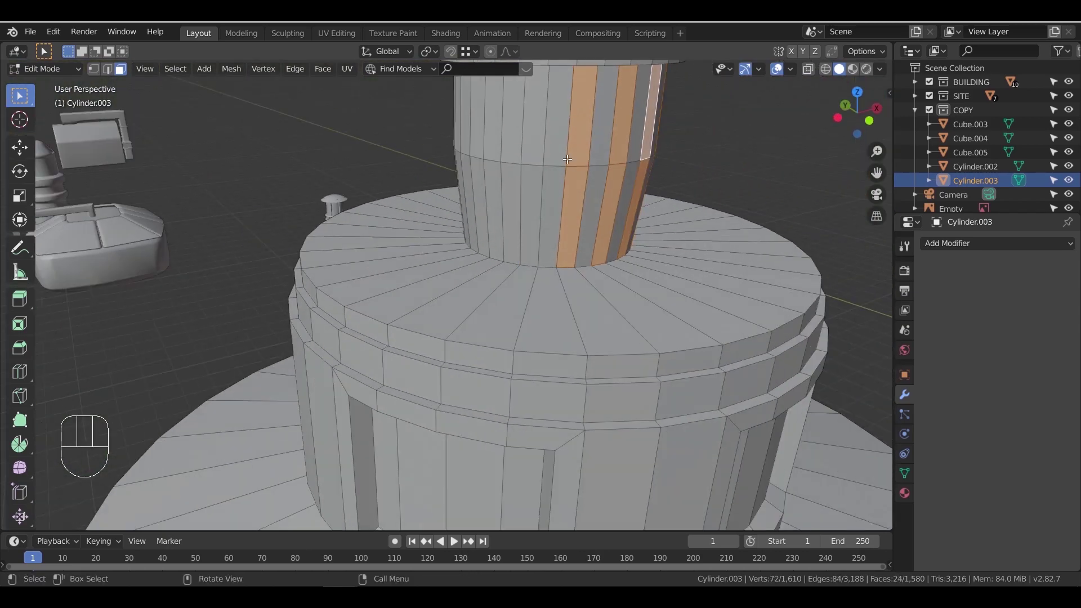
shift+drag(487, 161, 487, 168)
middle_drag(521, 184, 644, 174)
shift+drag(409, 262, 410, 265)
middle_drag(411, 281, 461, 292)
Inset the alternating neck faces by 0.009482 m, extrude them along their normals, and return to Object Mode
key(i)
click(536, 354)
right_click(466, 307)
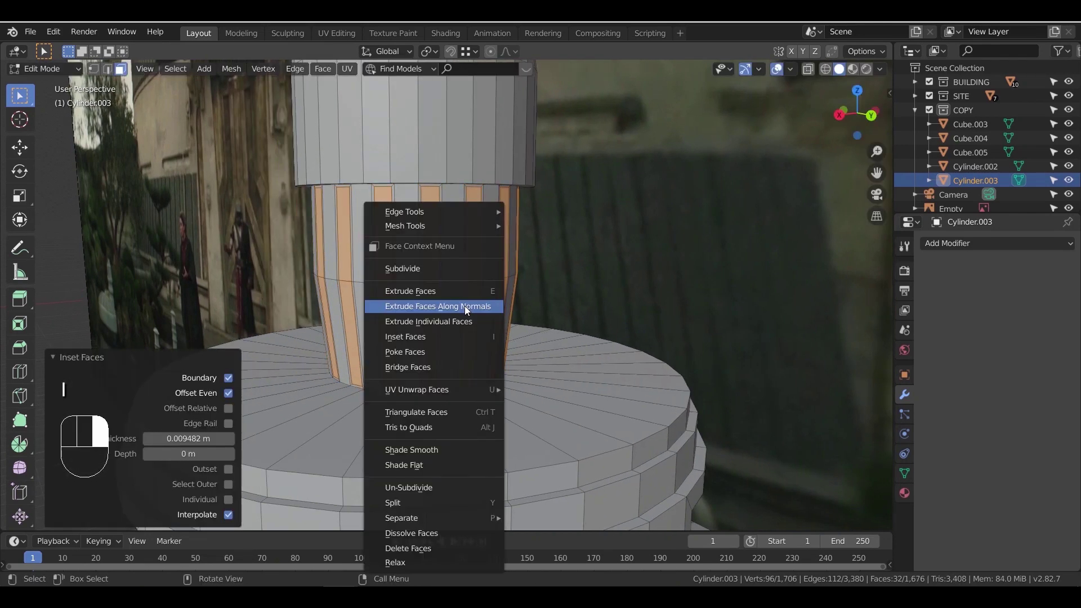
click(465, 309)
click(461, 309)
middle_drag(470, 342, 545, 350)
key(Tab)
scroll(427, 344, down, 10)
click(439, 233)
scroll(440, 232, up, 2)
shift+middle_drag(454, 229, 541, 264)
Edit the tower mesh in edge select mode and select all of its edges
key(Tab)
click(107, 70)
key(a)
scroll(547, 326, up, 3)
shift+middle_drag(535, 386, 535, 315)
scroll(535, 281, down, 1)
middle_drag(536, 241, 537, 367)
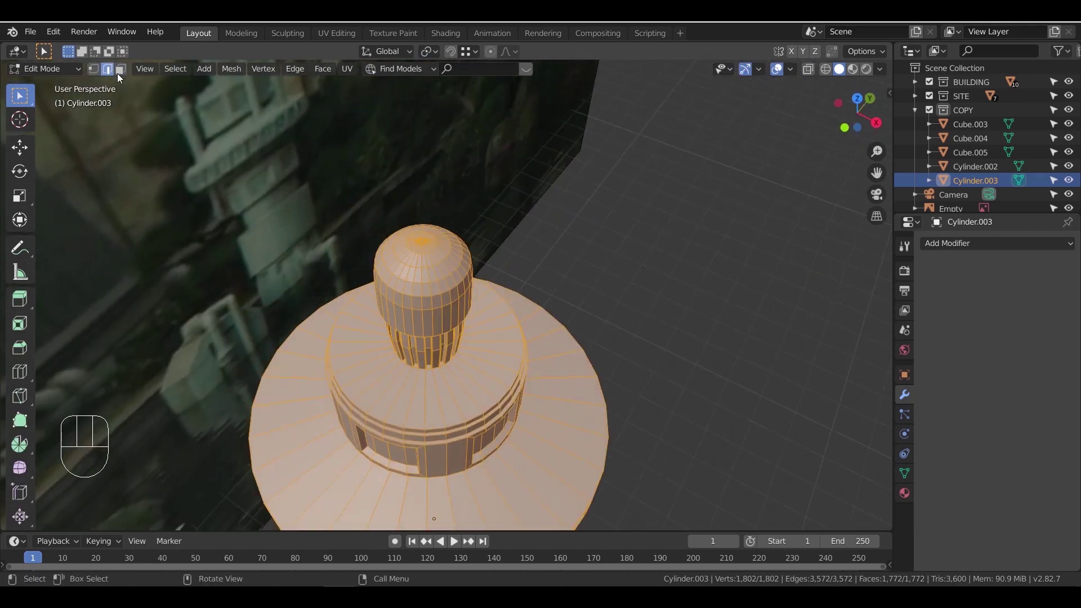
Deselect the radial edges on the flat disc around the base of the finial's neck with Circle Select
drag(25, 97, 84, 154)
scroll(502, 404, up, 2)
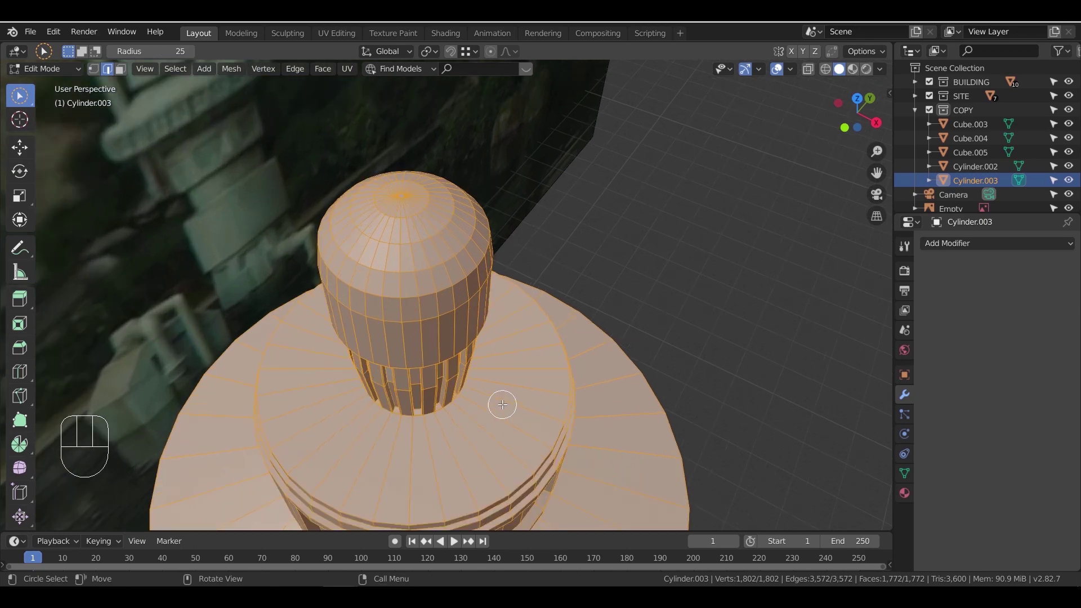
middle_drag(481, 413, 282, 366)
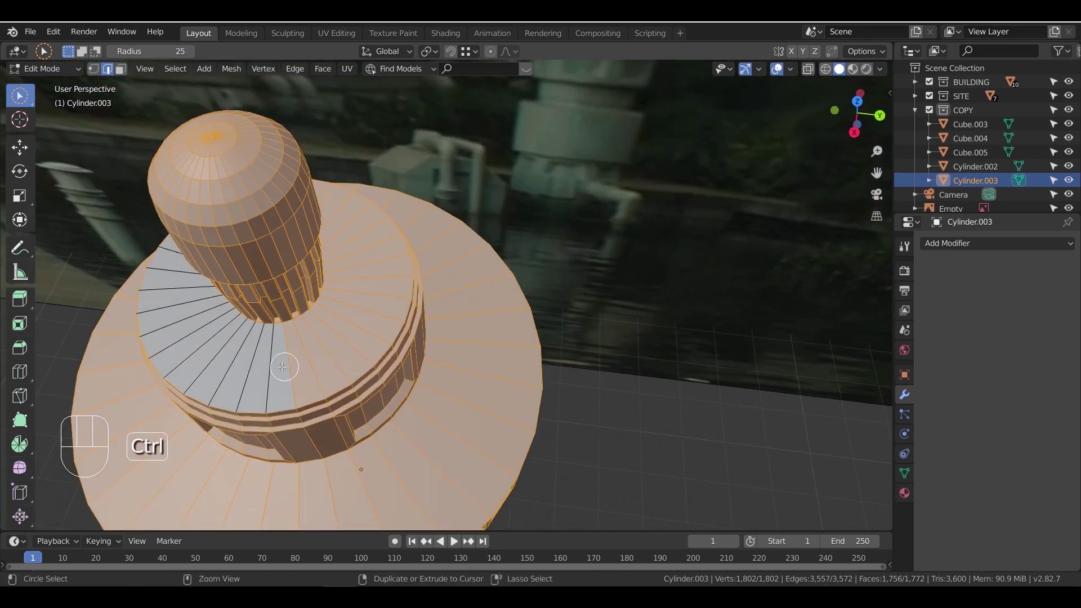
ctrl+drag(350, 267, 354, 250)
middle_drag(356, 249, 285, 274)
ctrl+drag(481, 121, 471, 169)
Bevel the selected edges of the tower with 4 segments
mouse_move(327, 273)
middle_down()
mouse_move(352, 228)
mouse_move(482, 208)
middle_up()
mouse_move(468, 405)
shift+middle_down()
mouse_move(617, 268)
mouse_move(521, 319)
shift+middle_up()
mouse_move(563, 343)
middle_down()
mouse_move(666, 370)
mouse_move(669, 354)
middle_up()
scroll(652, 361, up, 1)
key(ctrl+b)
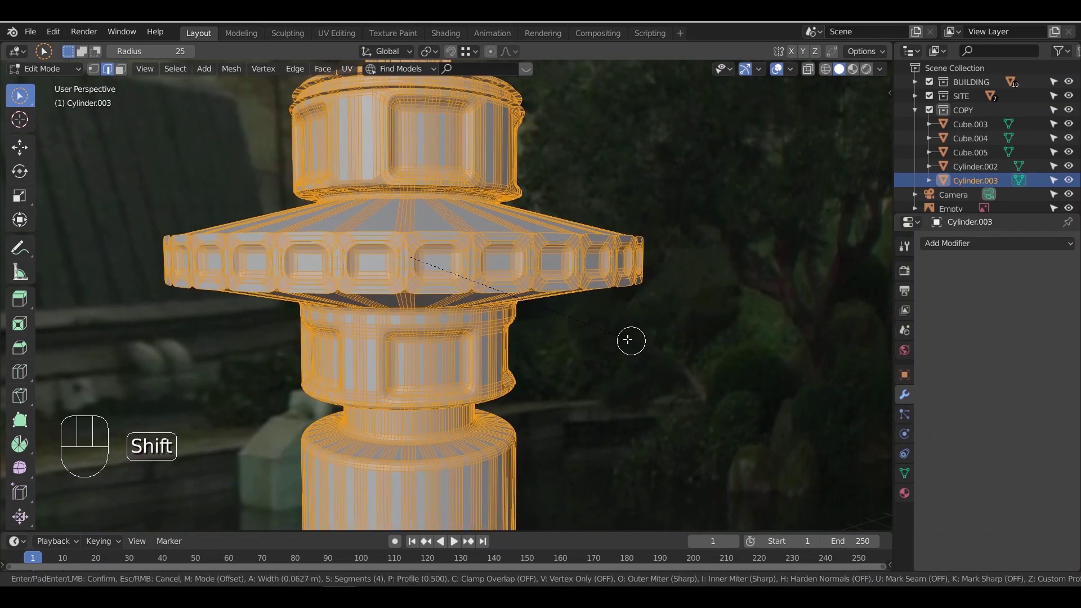
click(602, 333)
Return the beveled tower to Object Mode and deselect it
scroll(562, 334, down, 1)
middle_drag(561, 333, 540, 238)
scroll(540, 239, down, 2)
shift+middle_drag(541, 239, 613, 329)
key(Tab)
scroll(566, 334, up, 2)
key(Tab)
key(Tab)
click(723, 292)
scroll(722, 292, down, 3)
middle_drag(723, 291, 695, 356)
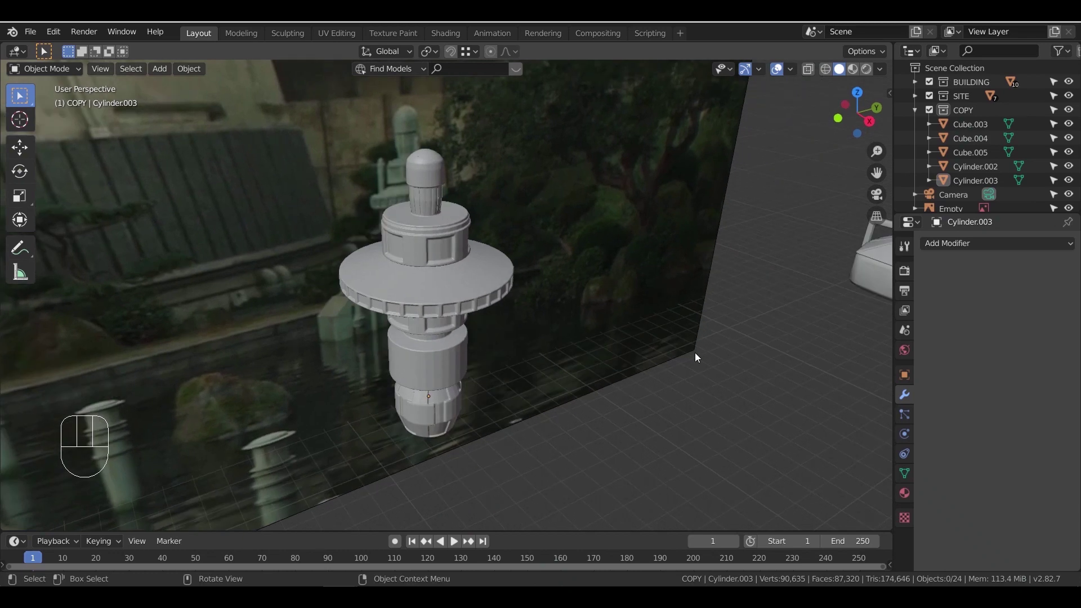
Add a mesh cube, move it horizontally across the scene, and frame it in the view
scroll(512, 414, down, 4)
middle_drag(511, 414, 577, 333)
shift+middle_drag(292, 333, 372, 361)
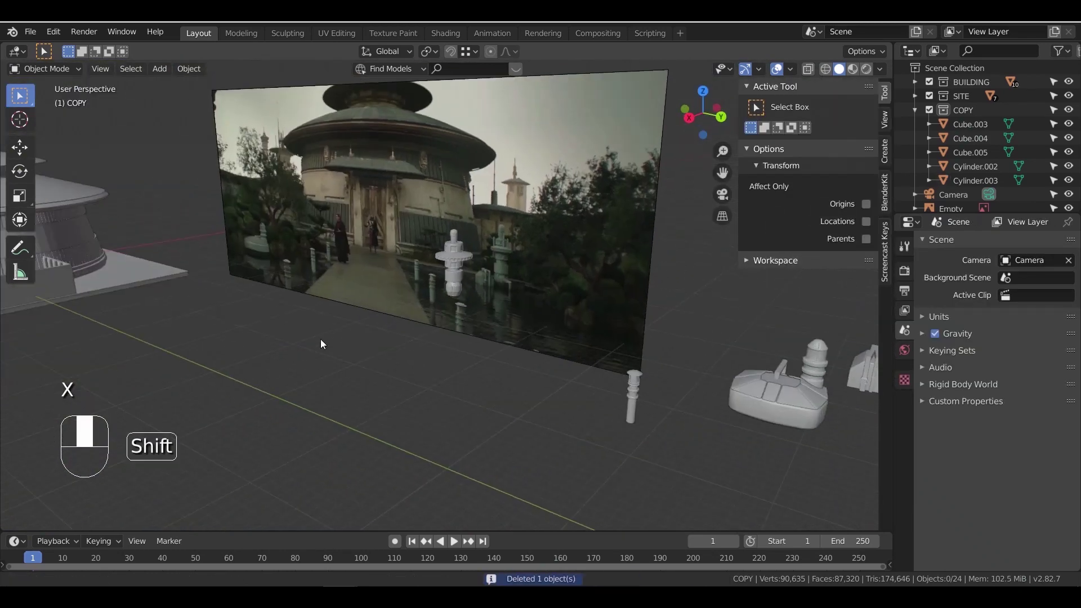
key(shift+a)
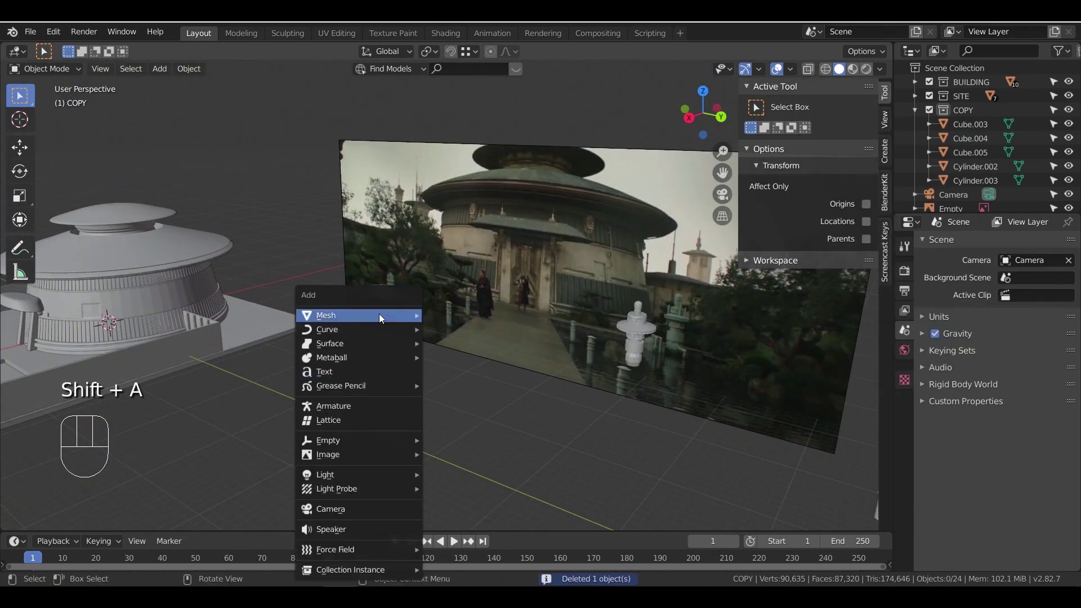
mouse_move(377, 313)
click(448, 327)
key(g)
key(shift+z)
click(53, 438)
key(KP_Decimal)
Raise the cube 4.1 m and move it horizontally to the tower's lower end
scroll(340, 415, down, 6)
middle_drag(340, 416, 423, 422)
shift+middle_drag(463, 347, 380, 389)
key(g)
key(z)
click(450, 205)
key(g)
key(shift+z)
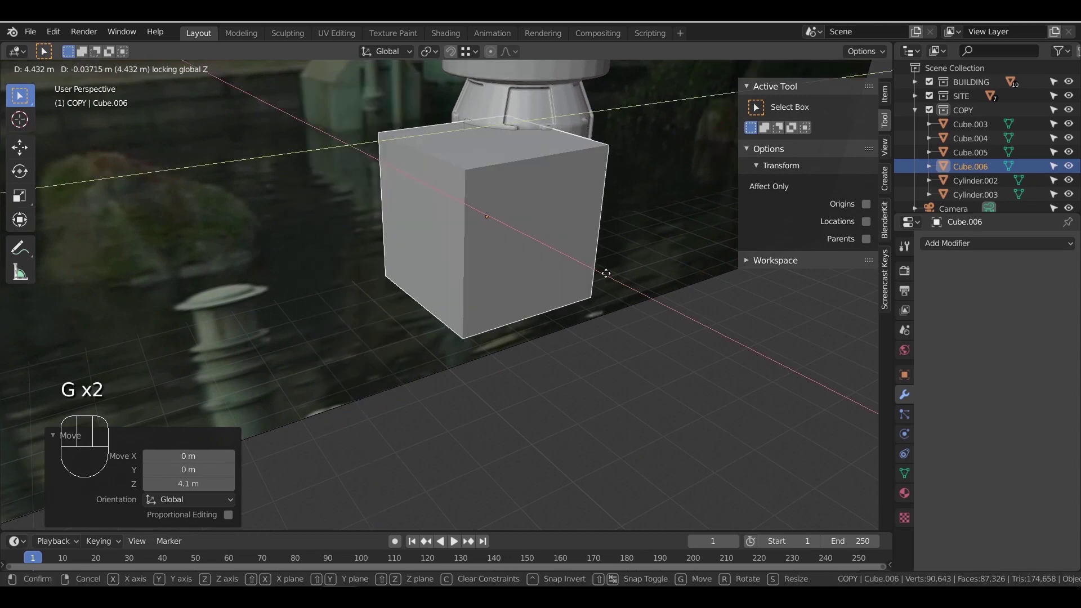
click(689, 256)
Scale the cube down, adjust its height, and shift it along Y to line up with the tower's lower section
key(s)
click(629, 241)
shift+middle_drag(630, 241, 537, 343)
scroll(537, 342, up, 3)
key(g)
key(z)
click(555, 272)
key(g)
key(y)
click(505, 290)
key(s)
key(z)
right_click(566, 297)
key(s)
key(y)
right_click(539, 277)
Scale the cube uniformly and move it along X against the side of the tower's lower section
key(s)
click(557, 299)
middle_drag(555, 301, 588, 343)
shift+middle_drag(664, 349, 549, 392)
scroll(548, 393, up, 2)
key(g)
key(x)
click(569, 389)
middle_drag(502, 459, 484, 441)
key(Tab)
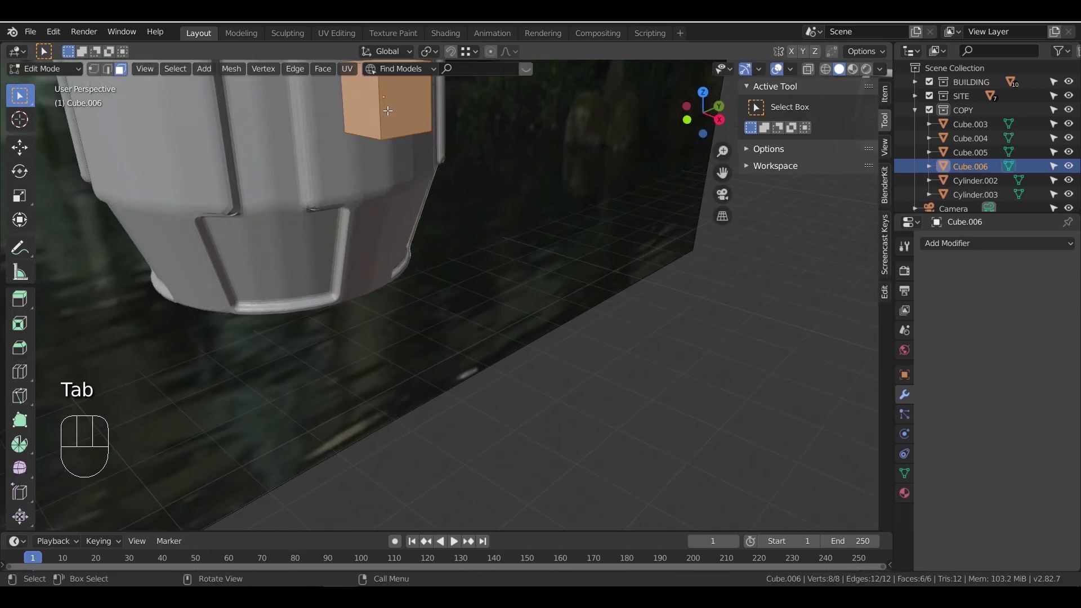
scroll(489, 282, down, 2)
key(Tab)
Refine the cube's overall size and adjust its height on the lower section, with a final vertical move of 0.0318 m
key(s)
click(535, 292)
key(g)
key(z)
click(536, 307)
key(s)
click(544, 316)
key(g)
key(z)
click(542, 280)
middle_drag(542, 277, 458, 141)
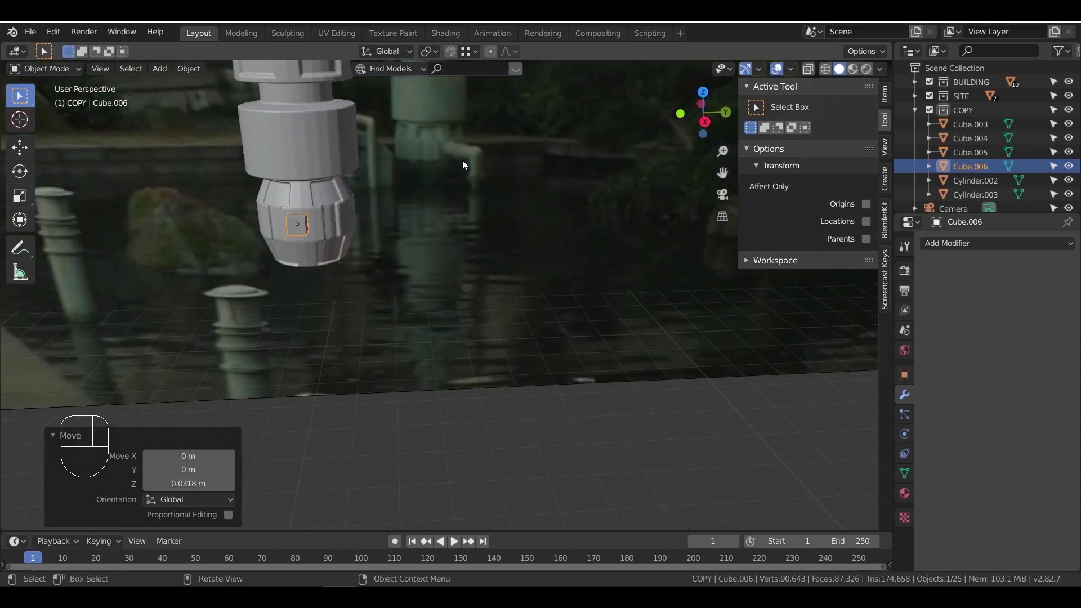
Edit the small cube's mesh and select its outer end face
middle_drag(461, 186, 532, 304)
scroll(532, 304, up, 5)
key(Tab)
click(339, 143)
key(e)
click(448, 264)
key(ctrl+z)
Move the cube's outer end face 0.276 m along X to lengthen the block
key(g)
key(x)
click(558, 304)
Inset the block's outer end face and extrude it twice to form the pipe's horizontal arm
key(i)
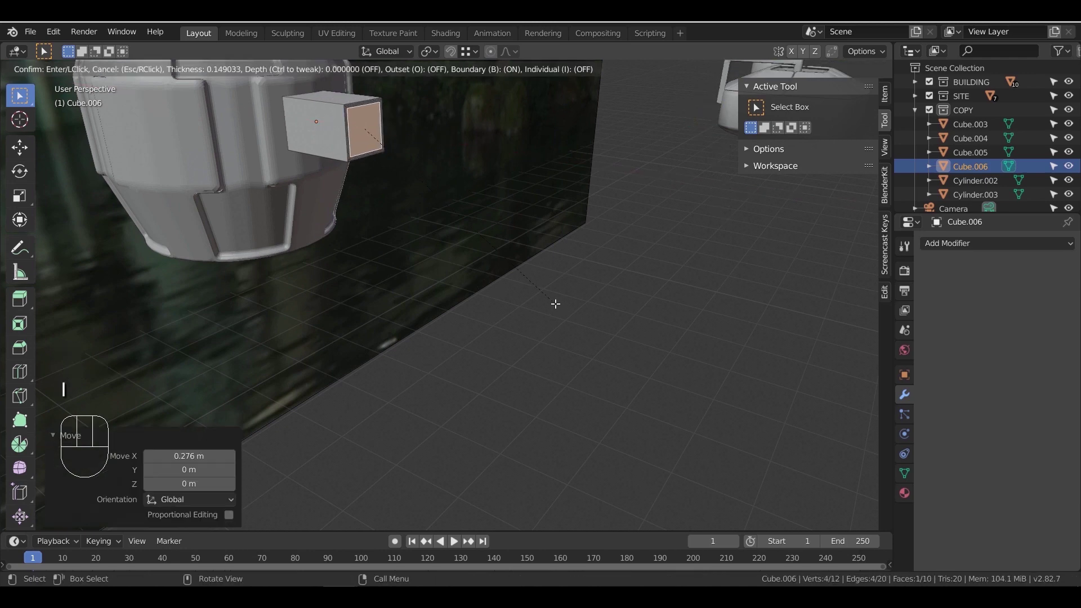
click(548, 302)
key(e)
click(602, 308)
key(e)
click(619, 298)
Extrude the underside of the arm's end segment downward in three stages to form the pipe's vertical leg
middle_drag(619, 298, 461, 163)
click(353, 91)
middle_drag(360, 107, 411, 289)
key(e)
click(421, 354)
key(e)
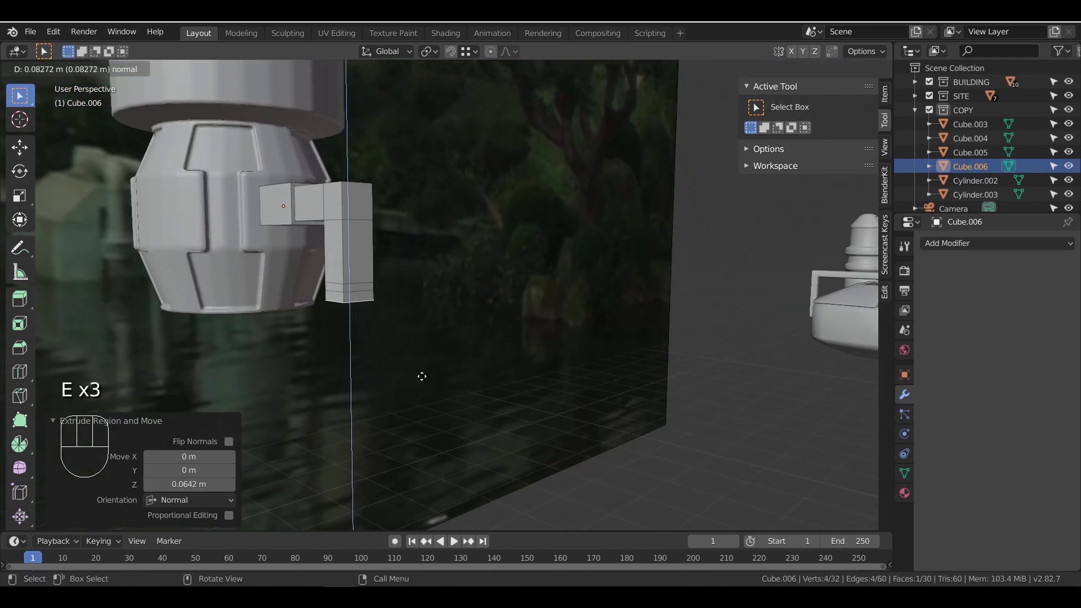
middle_drag(362, 318, 349, 289)
Cut two horizontal edge loops close together around the vertical leg, just above its lower bands
key(ctrl+r)
click(345, 277)
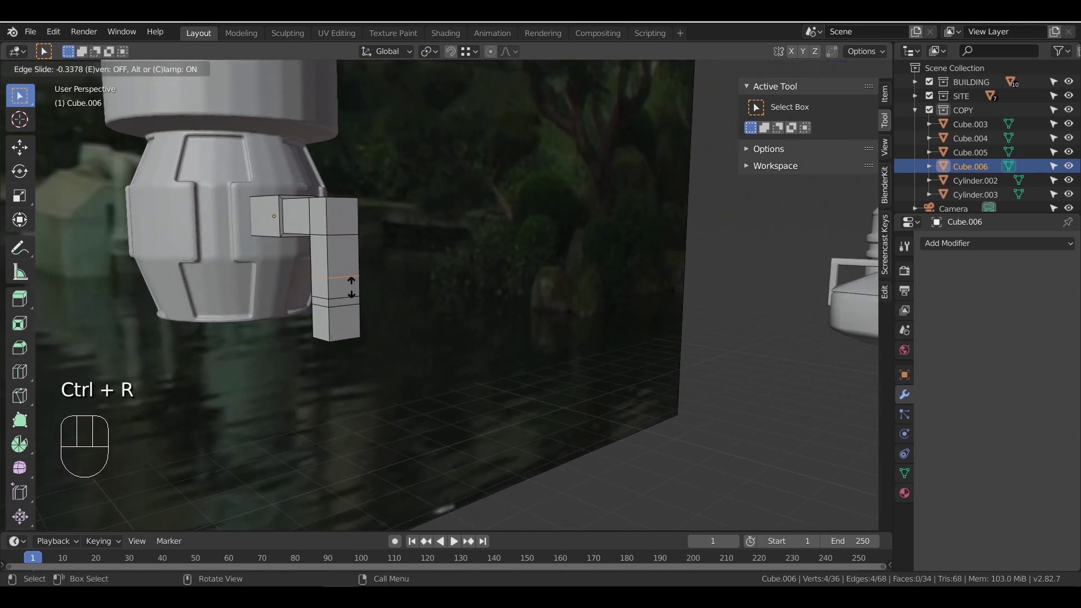
click(369, 296)
key(ctrl+r)
middle_drag(361, 299, 396, 252)
click(397, 276)
click(399, 280)
Show the mesh in wireframe and select the edge loops of the leg's lower part
scroll(397, 252, up, 2)
key(z)
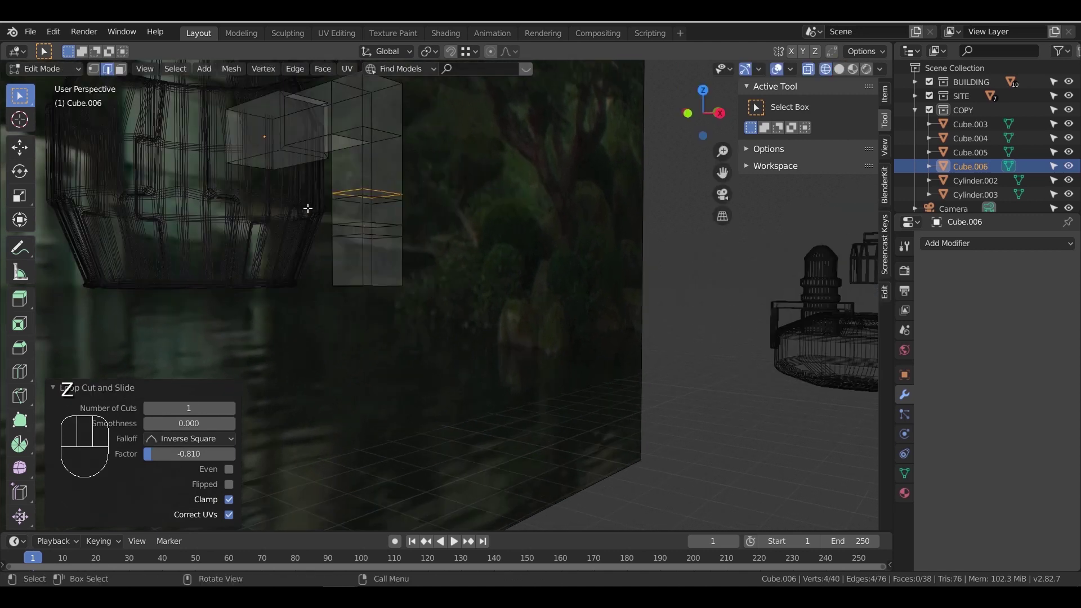
key(KP_1)
drag(666, 243, 605, 297)
scroll(495, 309, up, 3)
shift+middle_drag(495, 308, 313, 347)
scroll(313, 347, up, 1)
drag(512, 229, 669, 326)
drag(518, 210, 670, 305)
middle_drag(670, 305, 597, 360)
key(KP_3)
key(KP_0)
key(KP_Decimal)
scroll(451, 170, down, 2)
ctrl+drag(313, 139, 582, 186)
middle_drag(495, 257, 541, 250)
drag(268, 105, 537, 192)
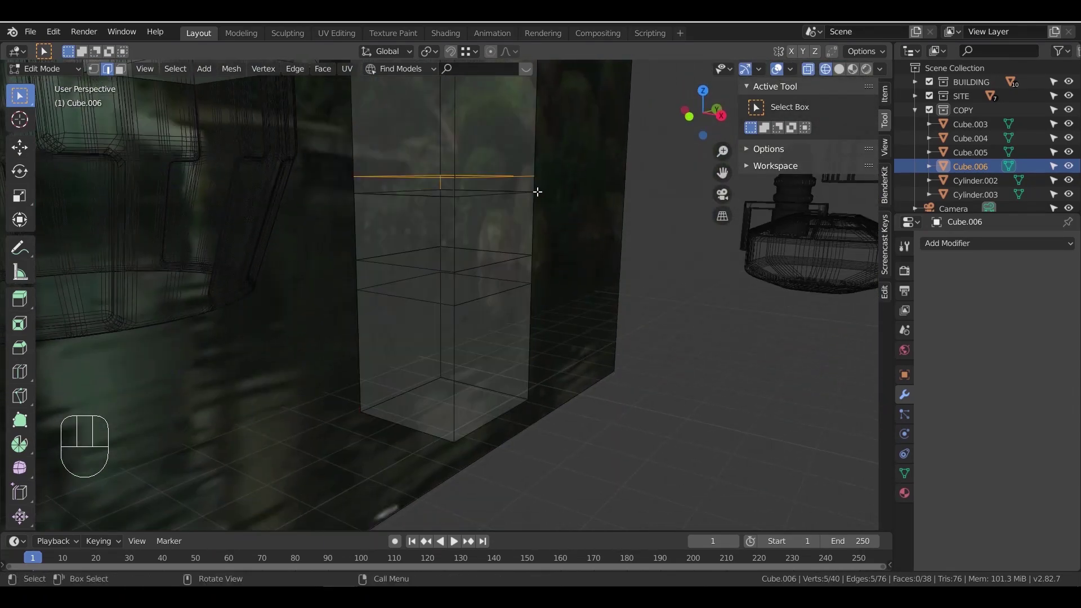
Add the leg's bottom face to the selection and scale the lower section inward in X and Y only
alt+shift+click(493, 417)
key(s)
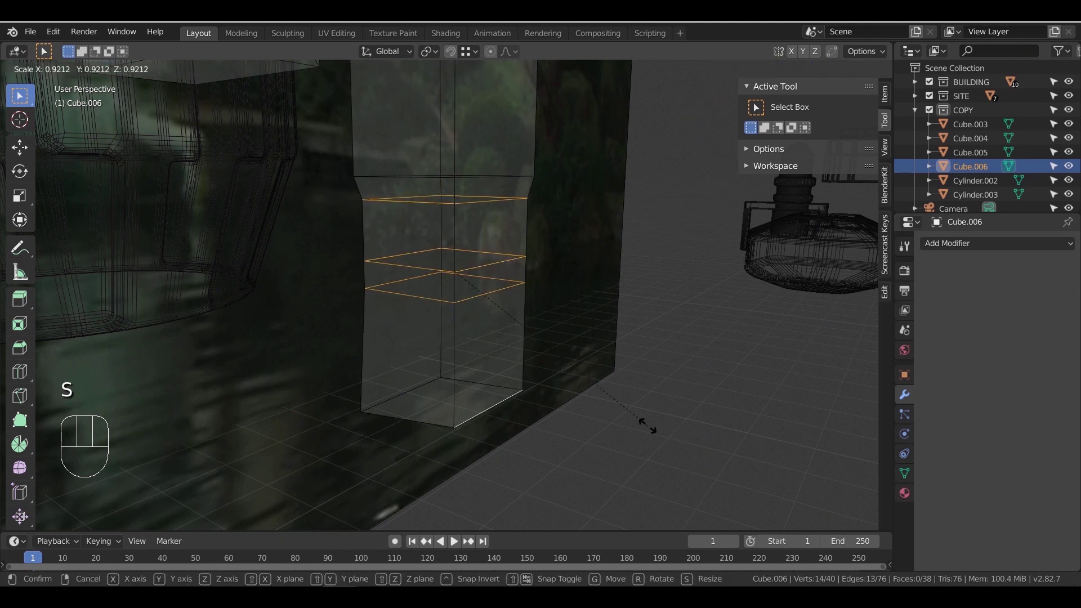
right_click(624, 422)
alt+shift+click(423, 433)
alt+shift+click(423, 384)
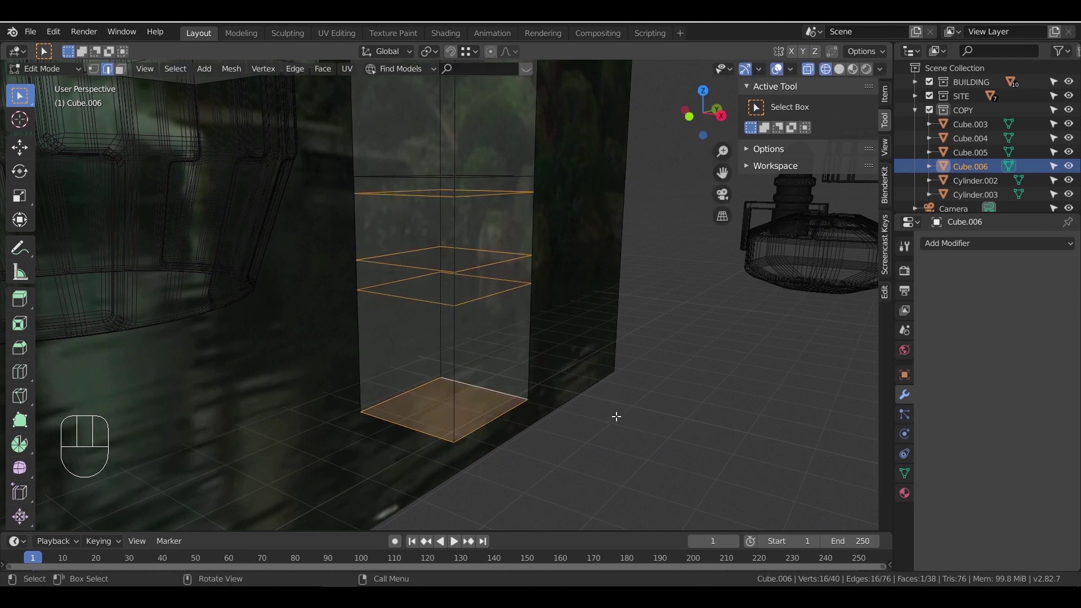
key(s)
key(shift+z)
click(601, 413)
Return to solid shading and extrude the narrow face band around the lower leg outward along its normals as a collar
key(z)
middle_drag(549, 376, 510, 403)
click(121, 69)
click(487, 289)
alt+click(487, 289)
click(487, 289)
alt+click(489, 288)
click(489, 287)
alt+click(496, 284)
right_click(519, 313)
click(520, 313)
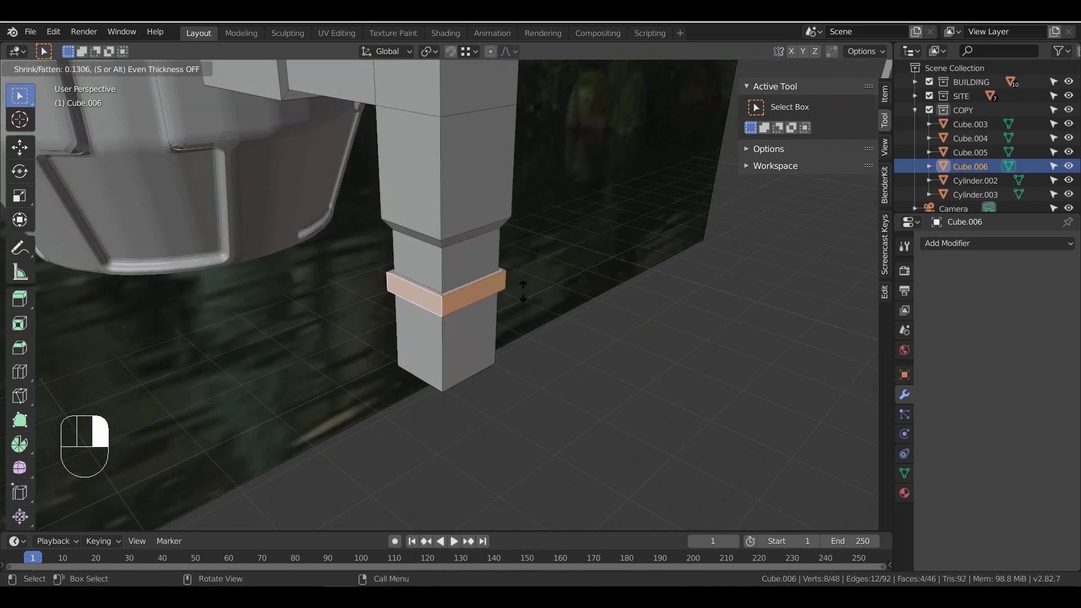
click(503, 224)
scroll(495, 203, down, 2)
middle_drag(496, 204, 489, 248)
key(Tab)
click(443, 201)
key(a)
key(a)
key(Tab)
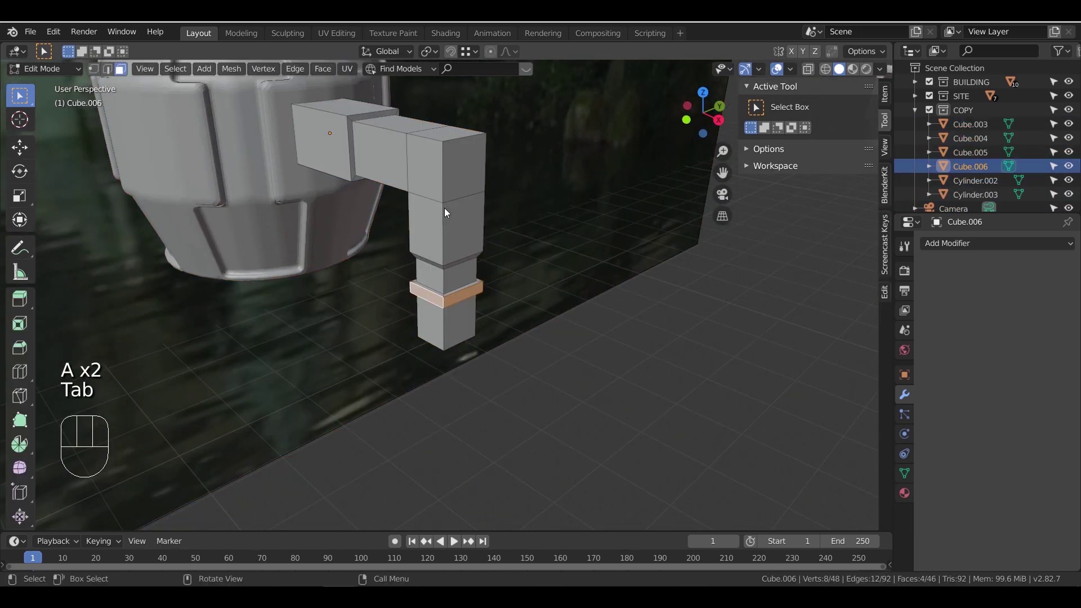
key(a)
key(ctrl+b)
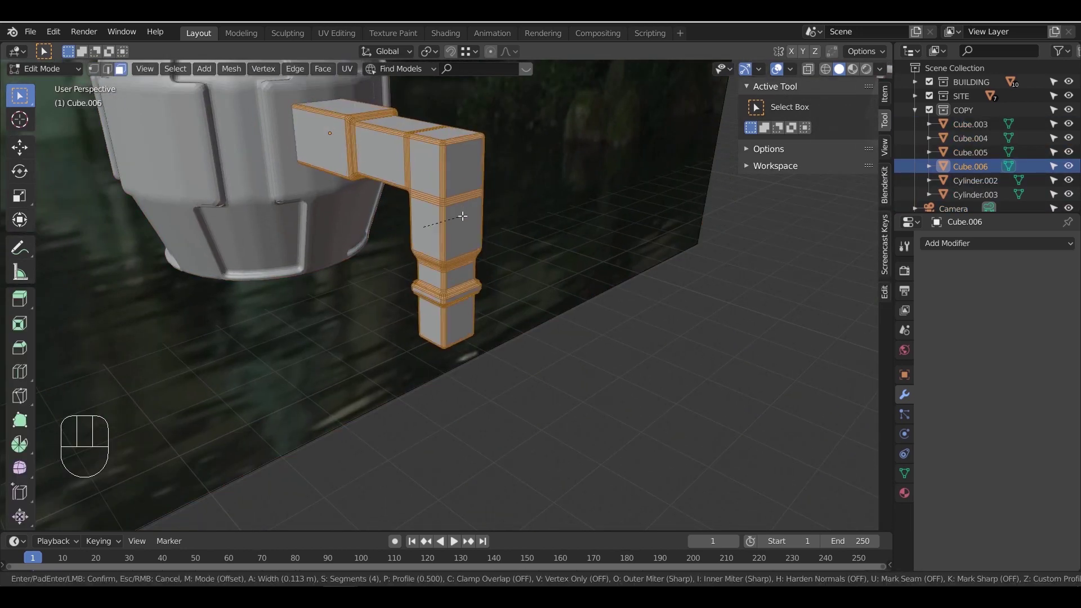
right_click(465, 218)
Add centered loop cuts along the pipe's arm and leg, splitting their faces lengthwise
key(Tab)
middle_drag(482, 232, 448, 254)
key(ctrl+r)
key(Tab)
key(ctrl+r)
click(451, 175)
right_click(451, 176)
click(403, 173)
right_click(403, 173)
key(ctrl+r)
click(448, 209)
right_click(449, 208)
key(Tab)
key(Tab)
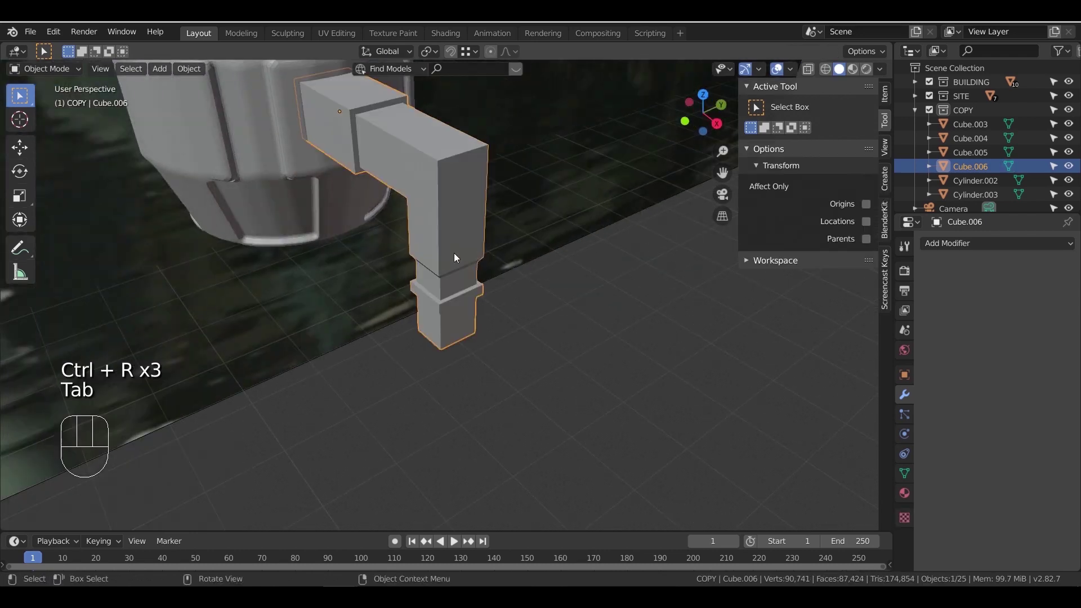
key(ctrl+b)
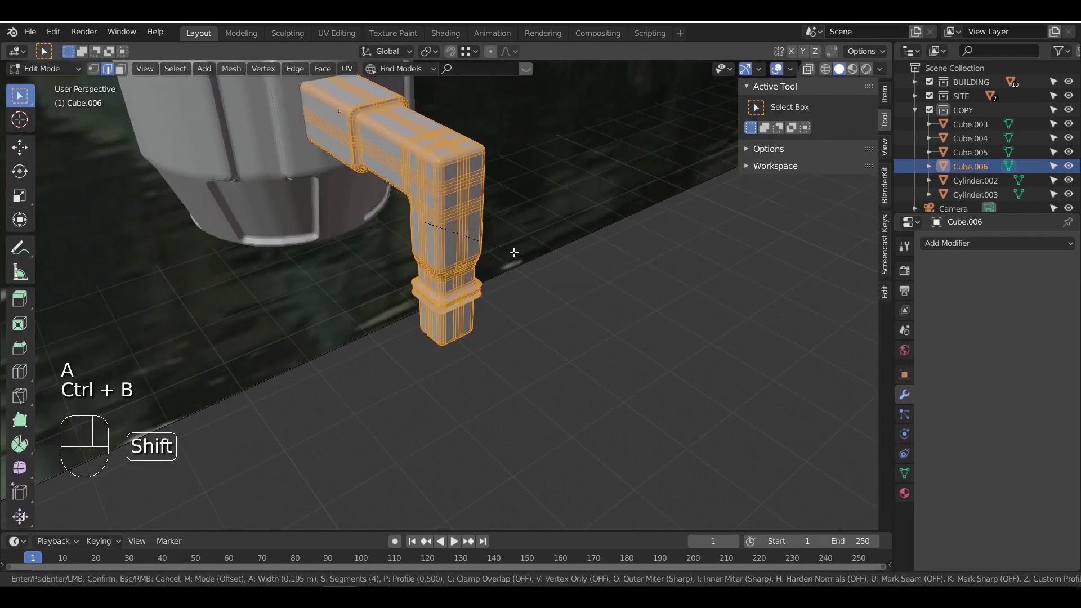
right_click(501, 254)
Scale the pipe's lengthwise middle edge loops outward, one of them along Y, to give it a rounder cross-section
middle_drag(441, 226, 460, 232)
double_click(468, 245)
middle_drag(527, 280, 499, 298)
key(s)
click(549, 299)
alt+click(396, 164)
key(s)
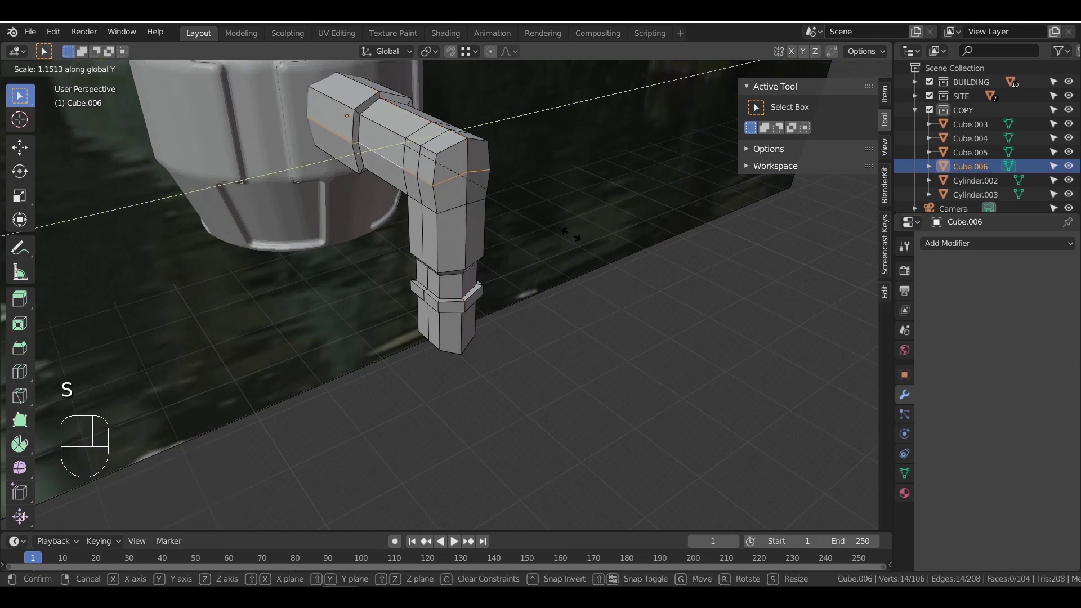
click(572, 239)
Try a bevel on all of the pipe's edges, inspect the collar and undo the bevel
middle_drag(557, 246, 485, 226)
key(Tab)
key(Tab)
key(a)
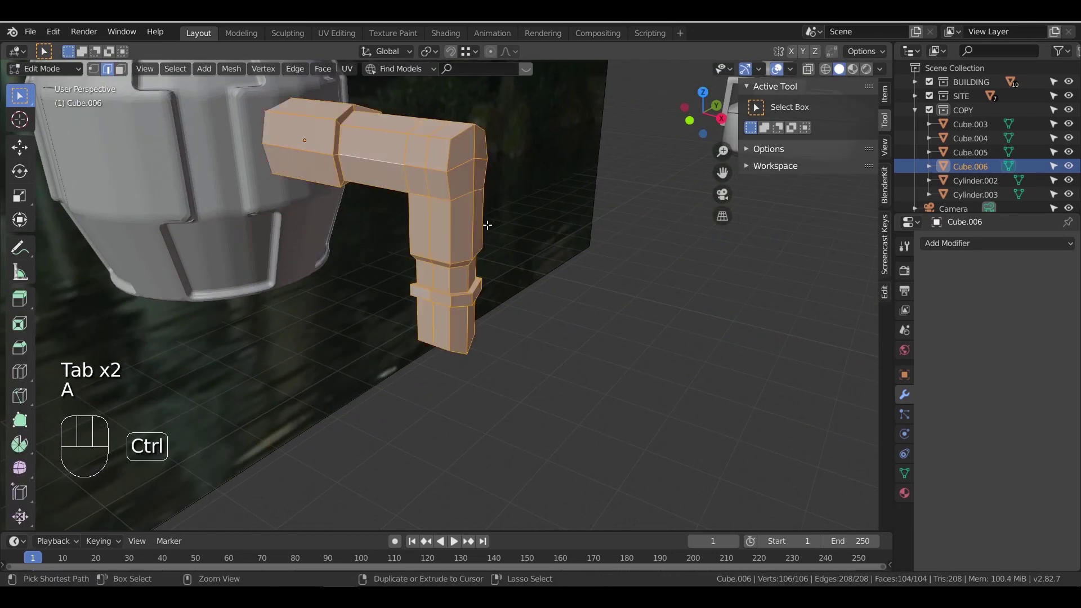
key(ctrl+b)
click(494, 230)
key(Tab)
middle_drag(501, 298, 557, 325)
scroll(542, 328, up, 5)
key(ctrl+z)
key(ctrl+z)
Bevel all of the pipe's edges with 4 segments and leave mesh editing
key(ctrl+b)
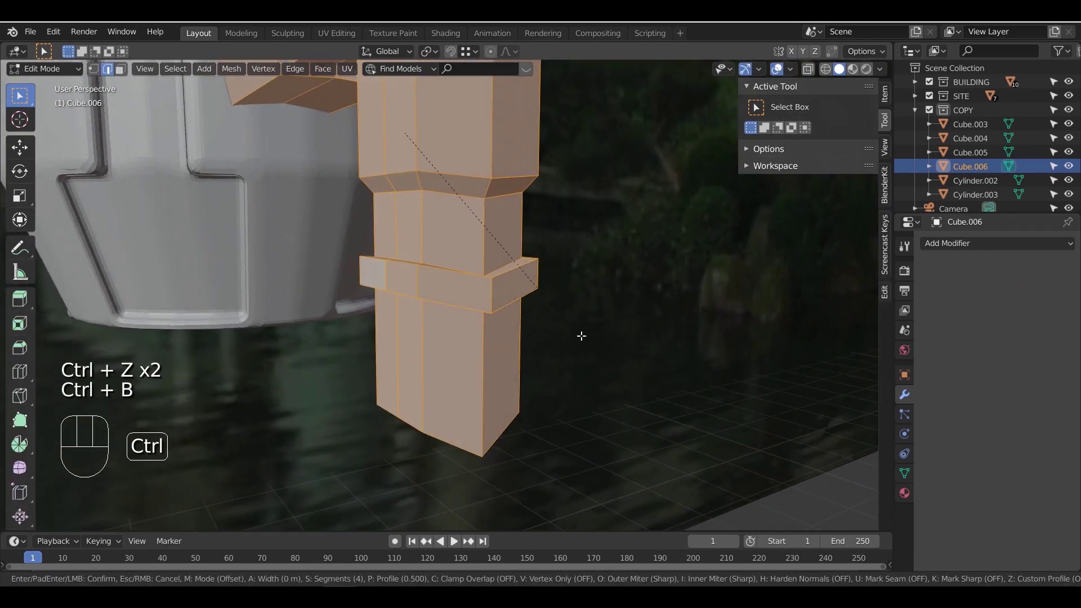
click(587, 336)
key(Tab)
scroll(534, 321, down, 5)
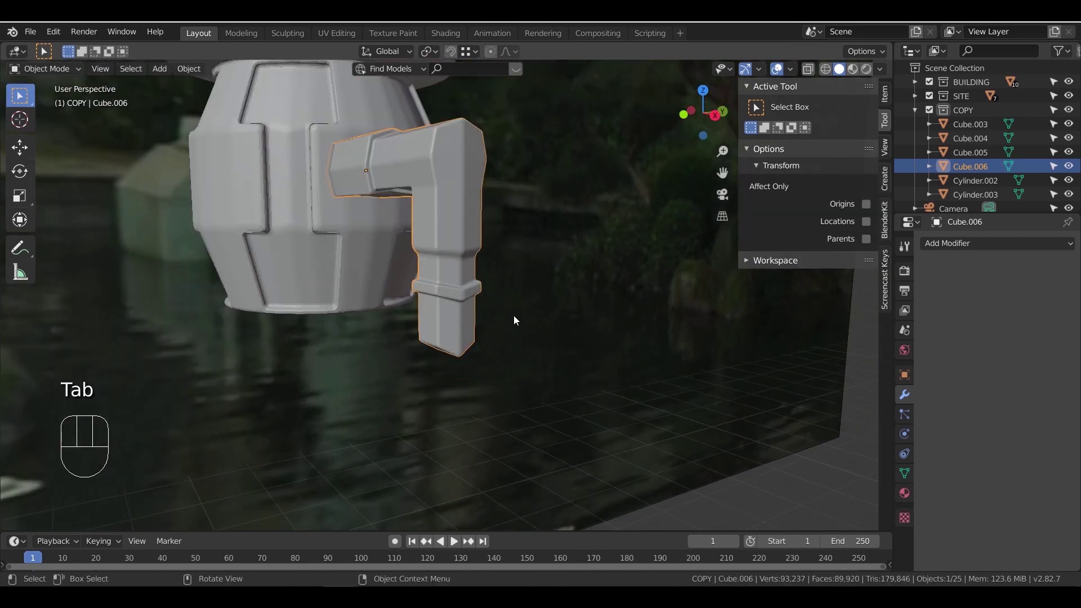
Shade the pipe smooth
middle_drag(513, 315, 599, 370)
click(599, 370)
click(454, 216)
right_click(454, 215)
click(454, 215)
middle_drag(455, 225, 494, 313)
Select the tower and its pipe and move them 0.61 m along X and 49 m along Y to the other props
key(n)
click(387, 265)
shift+click(441, 271)
scroll(431, 348, down, 5)
middle_drag(432, 347, 457, 368)
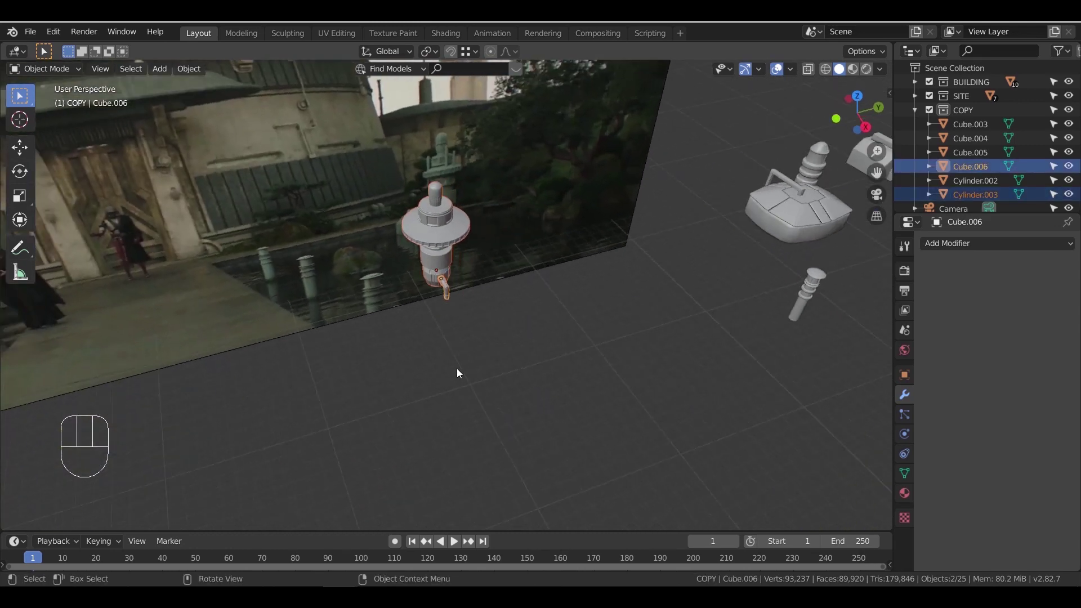
scroll(457, 368, down, 3)
key(g)
key(shift+z)
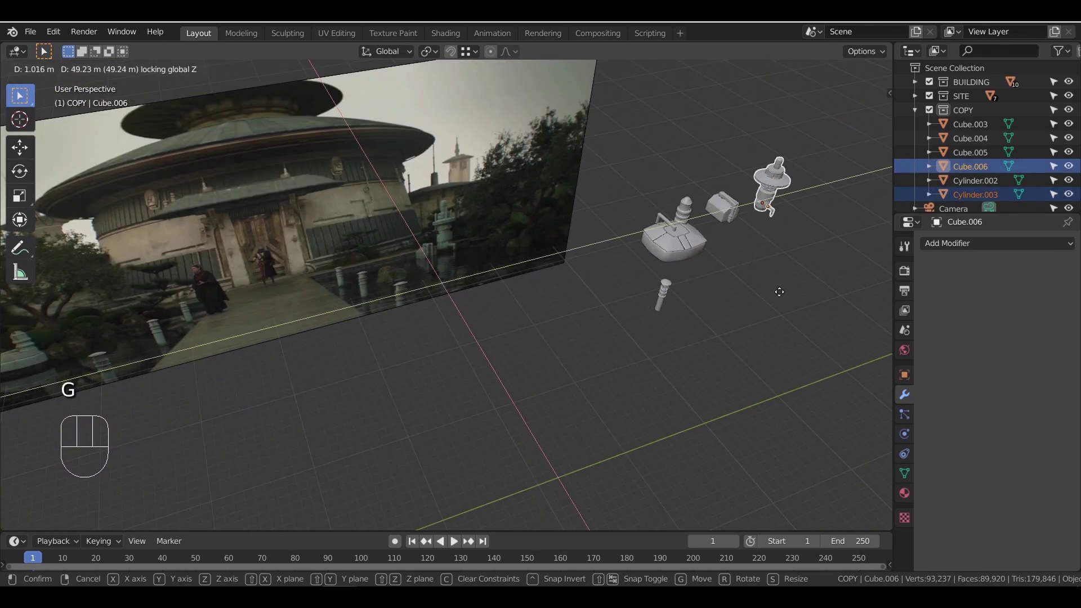
click(774, 293)
middle_drag(571, 336, 635, 334)
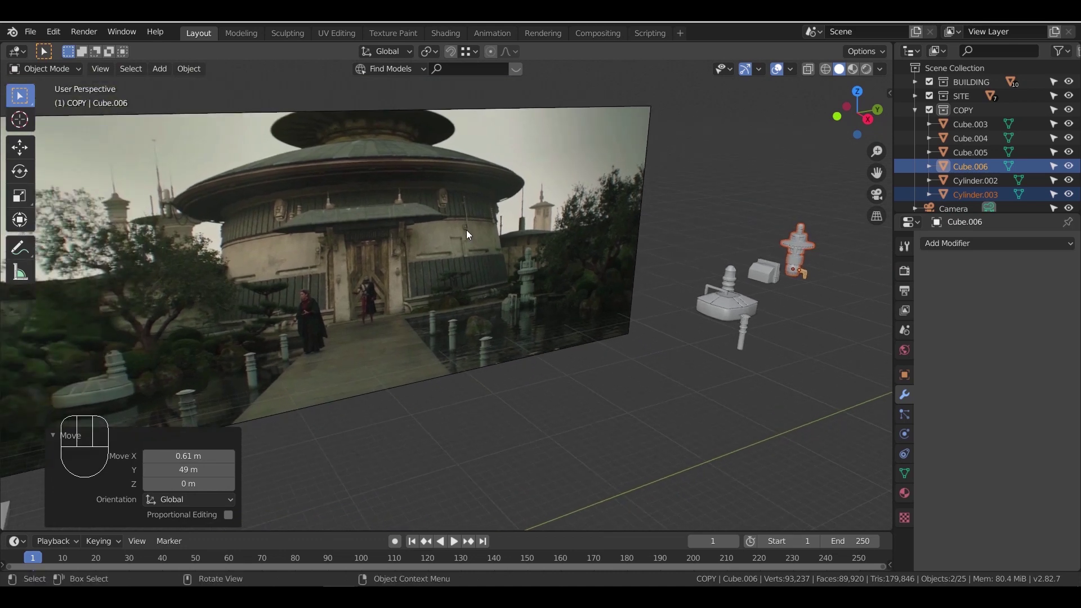
middle_drag(455, 335, 409, 314)
shift+middle_drag(408, 313, 467, 348)
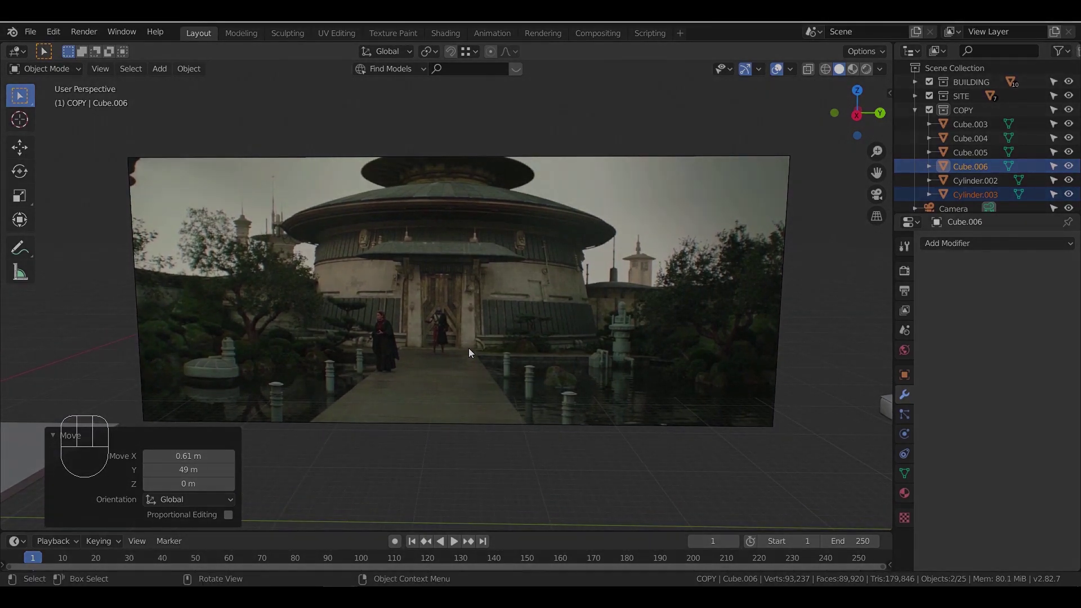
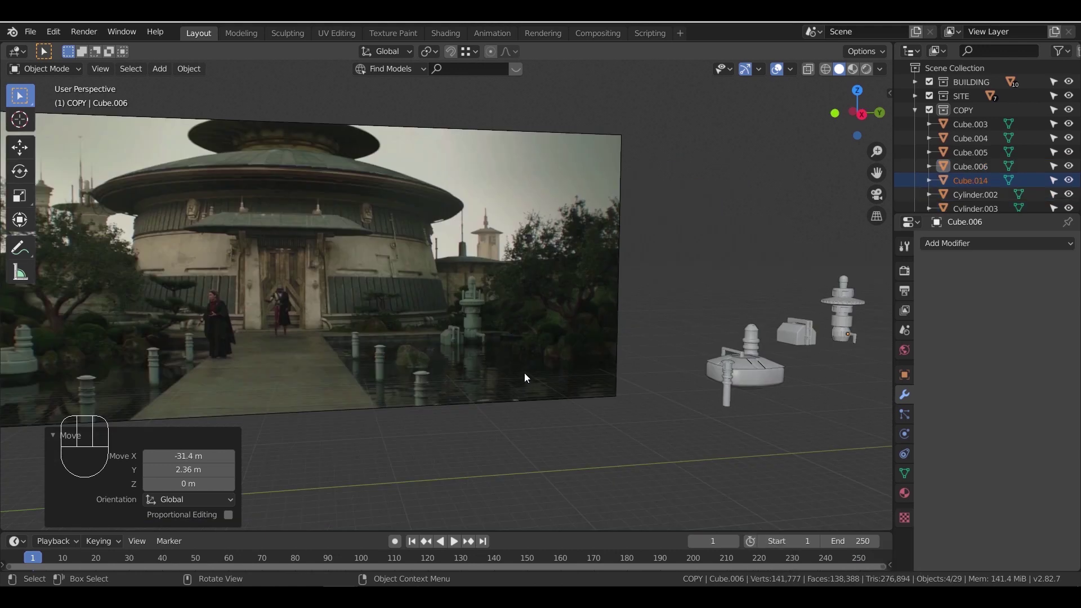
Examine the additional props beside the tower: the wall panel, the antennas and the thin pipe assembly
middle_drag(525, 373, 376, 394)
scroll(484, 370, down, 3)
click(667, 370)
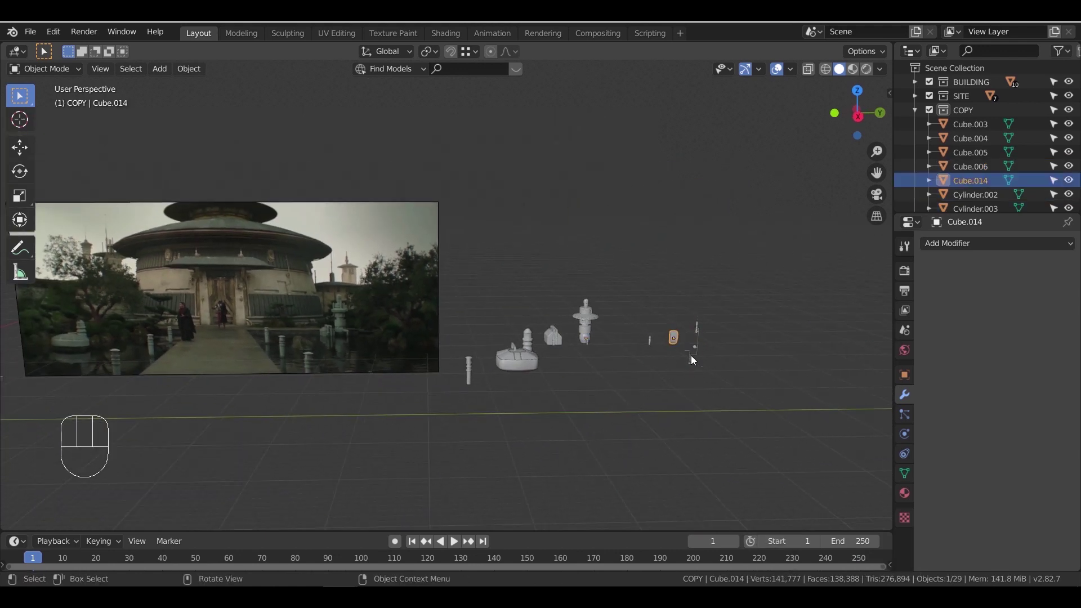
middle_drag(691, 355, 734, 361)
shift+middle_drag(553, 315, 430, 291)
scroll(668, 370, up, 3)
shift+middle_drag(811, 408, 327, 274)
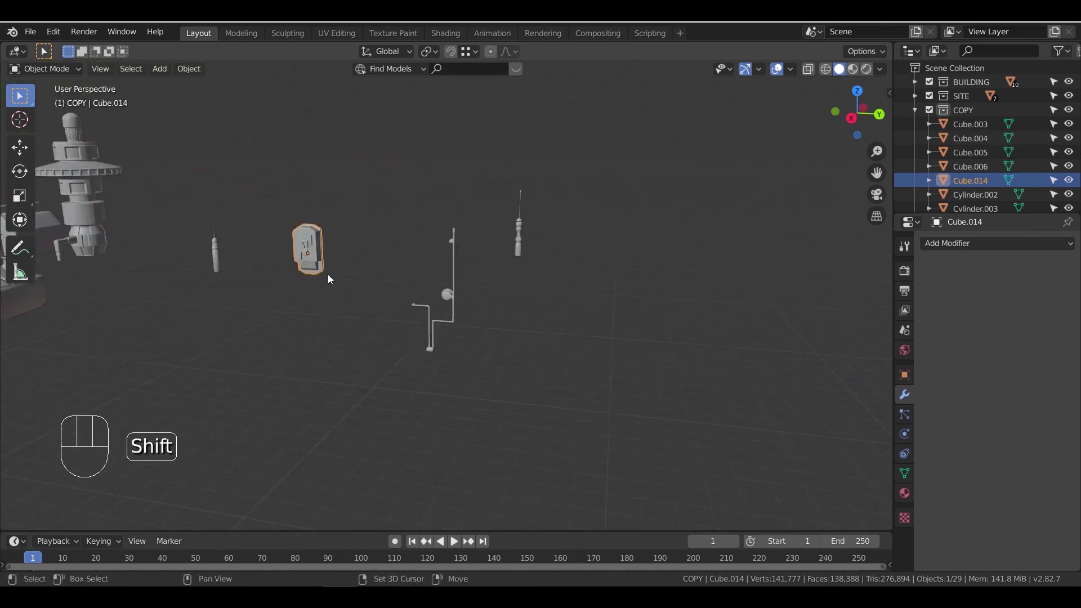
scroll(366, 306, up, 6)
middle_drag(389, 321, 444, 307)
click(477, 288)
shift+middle_drag(552, 239, 471, 362)
middle_drag(471, 360, 452, 358)
scroll(506, 309, down, 2)
shift+middle_drag(282, 312, 595, 307)
shift+middle_drag(130, 348, 640, 316)
scroll(642, 319, down, 4)
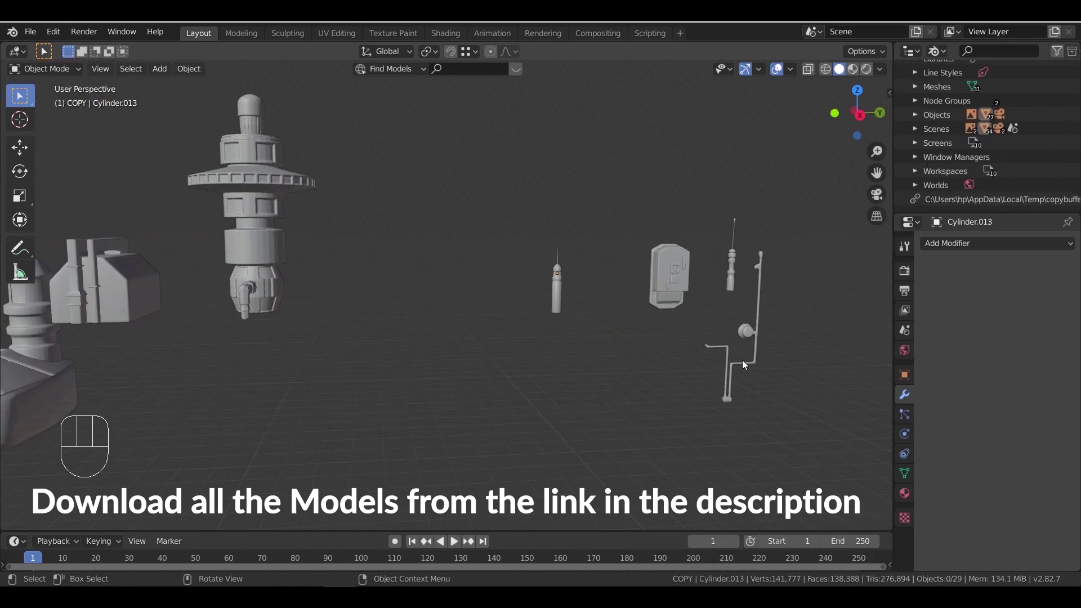
Review the whole scene with the building and site, the reference photo and the finished props
middle_drag(742, 360, 642, 306)
scroll(665, 361, down, 4)
middle_drag(642, 307, 619, 324)
scroll(552, 320, down, 2)
scroll(552, 321, down, 2)
scroll(619, 324, down, 4)
shift+middle_drag(428, 327, 511, 307)
middle_drag(541, 345, 444, 330)
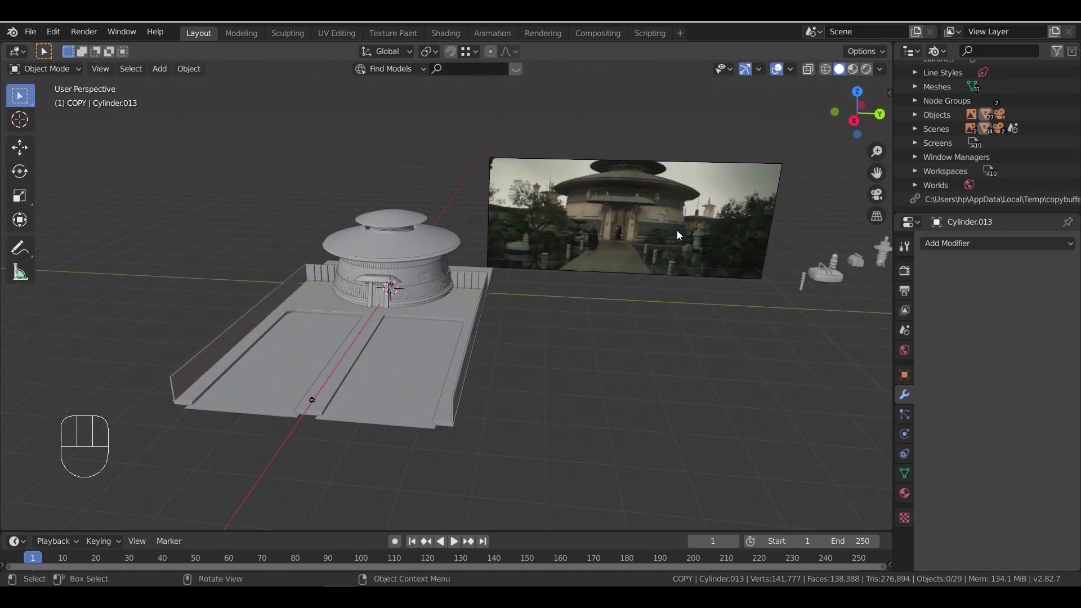
Select the round building and open its mesh for editing
shift+middle_drag(514, 290, 554, 315)
scroll(480, 293, up, 6)
scroll(427, 214, down, 3)
shift+middle_drag(691, 206, 629, 207)
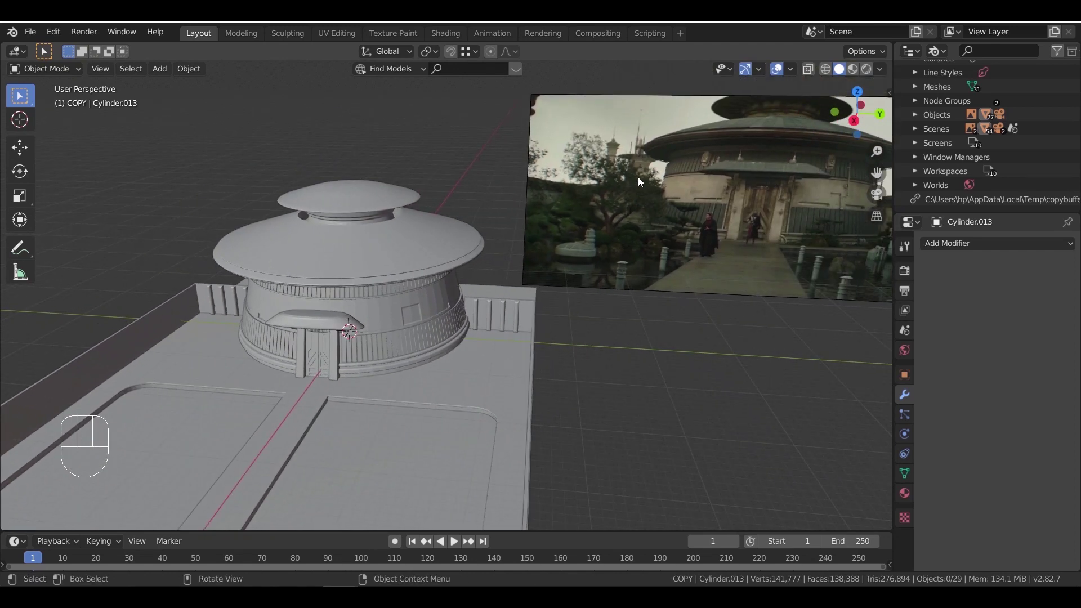
middle_drag(346, 219, 400, 288)
click(353, 224)
shift+middle_drag(484, 324, 348, 285)
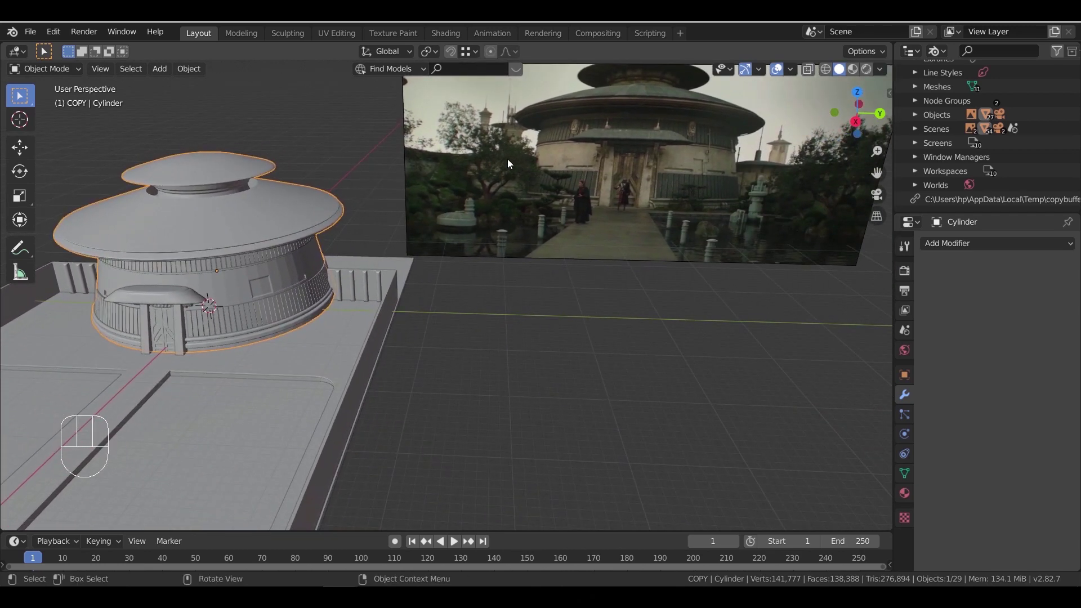
shift+middle_drag(275, 264, 549, 318)
scroll(529, 326, up, 3)
key(Tab)
middle_drag(551, 251, 547, 224)
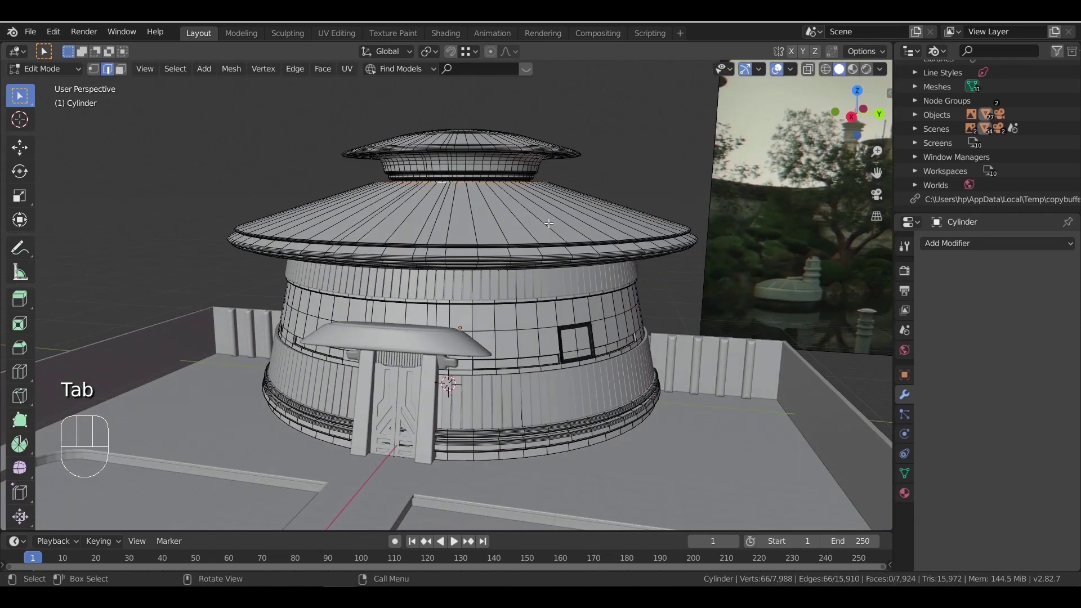
Select the vertices of the building's uppermost roof cap through the mesh, using wireframe shading in front view
key(KP_1)
shift+middle_drag(713, 150, 525, 249)
scroll(485, 252, up, 4)
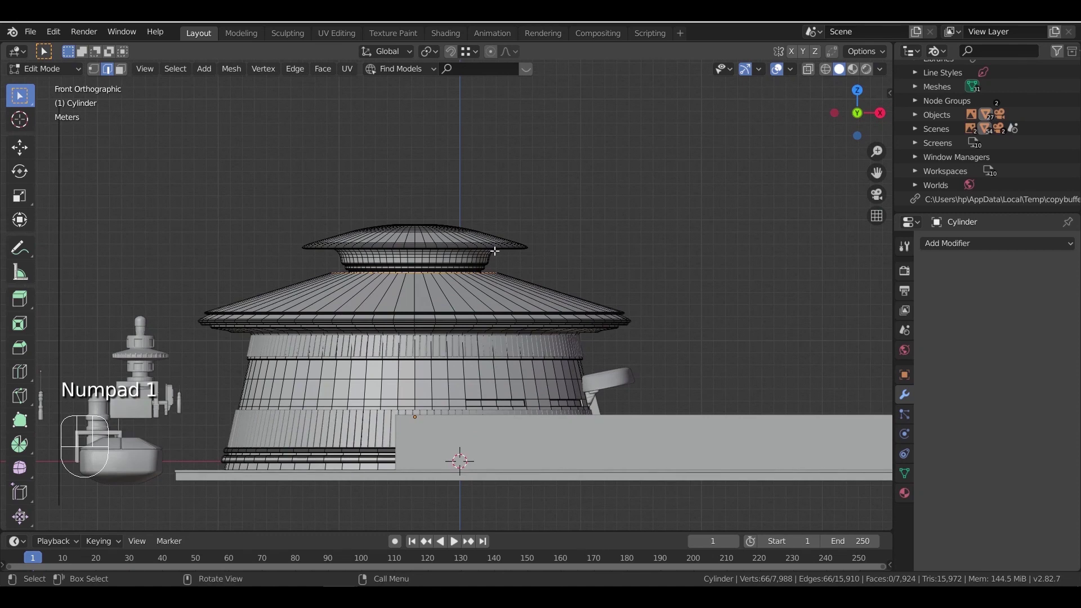
shift+middle_drag(355, 191, 422, 195)
click(92, 72)
key(z)
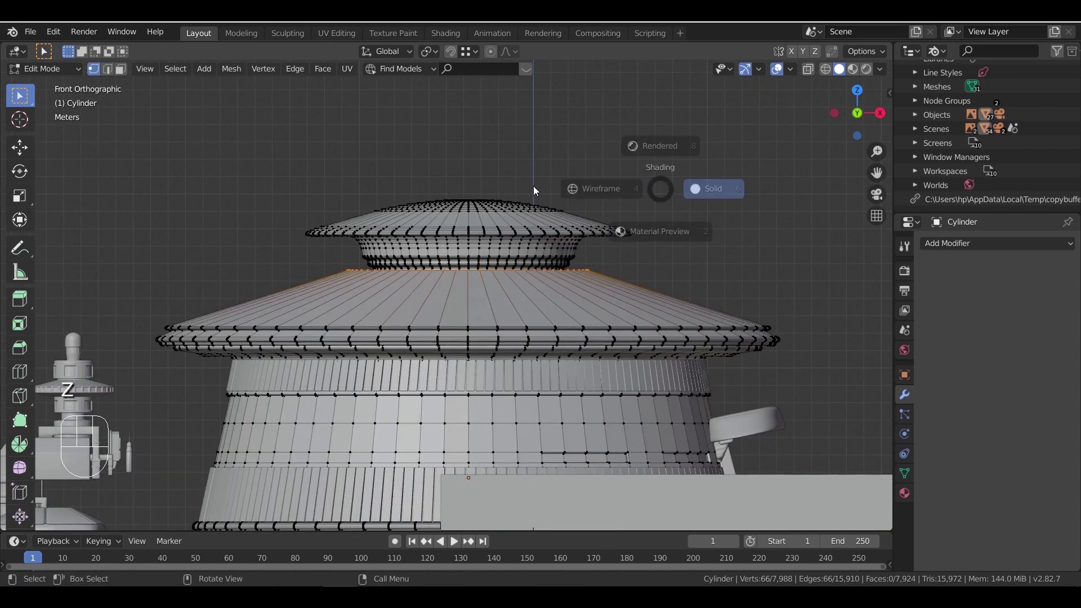
click(501, 191)
drag(244, 124, 682, 250)
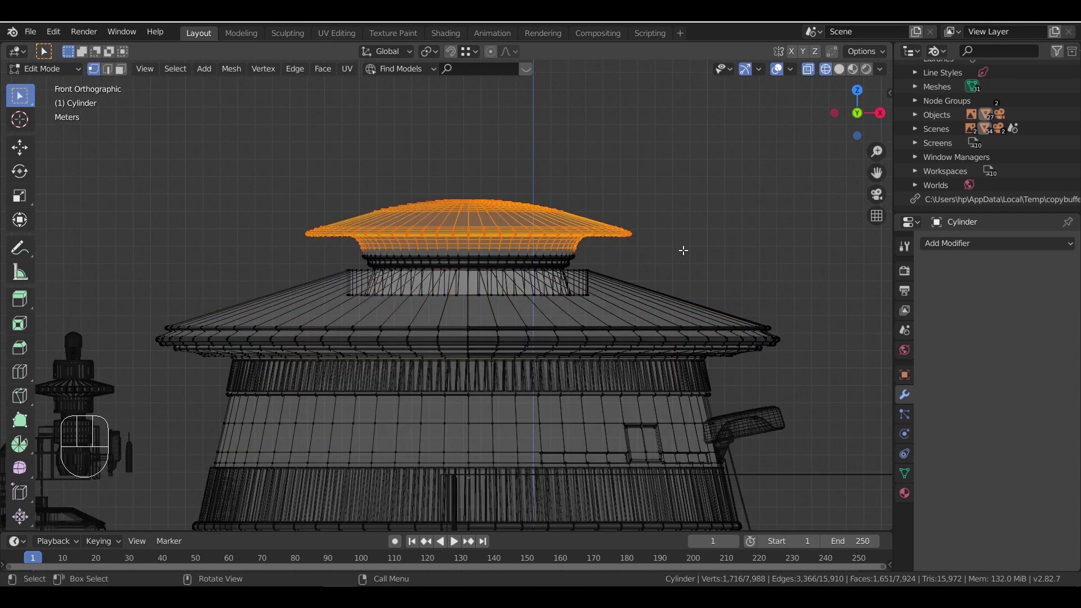
Grow the roof cap selection as faces until it includes the neck below it down to its base
click(120, 69)
key(ctrl+KP_Add)
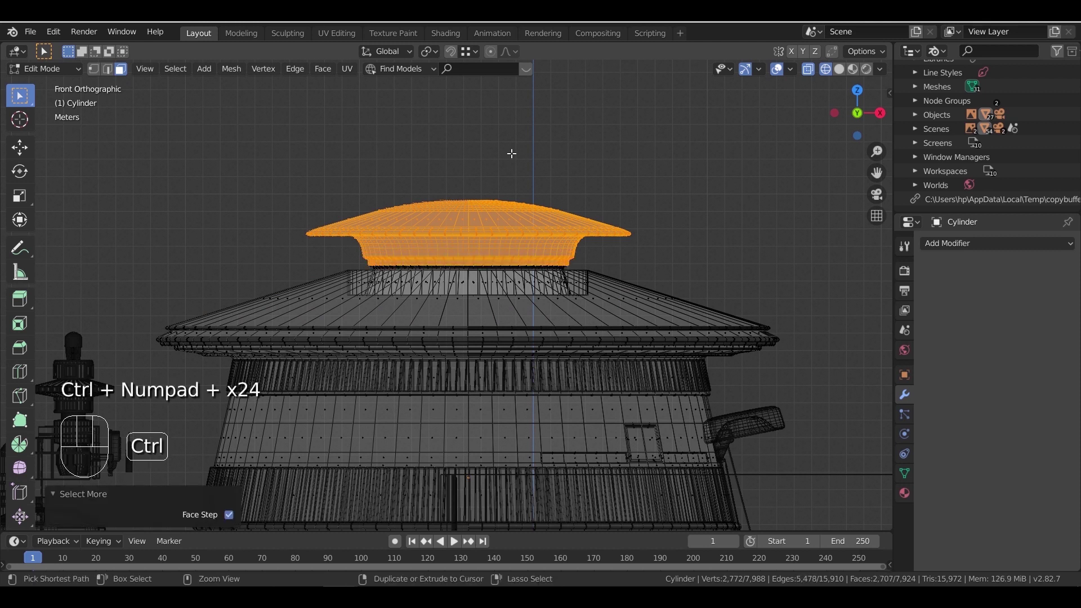
key(ctrl+KP_Add)
key(ctrl+KP_Add)
key(ctrl+KP_Add)
key(ctrl+KP_Add)
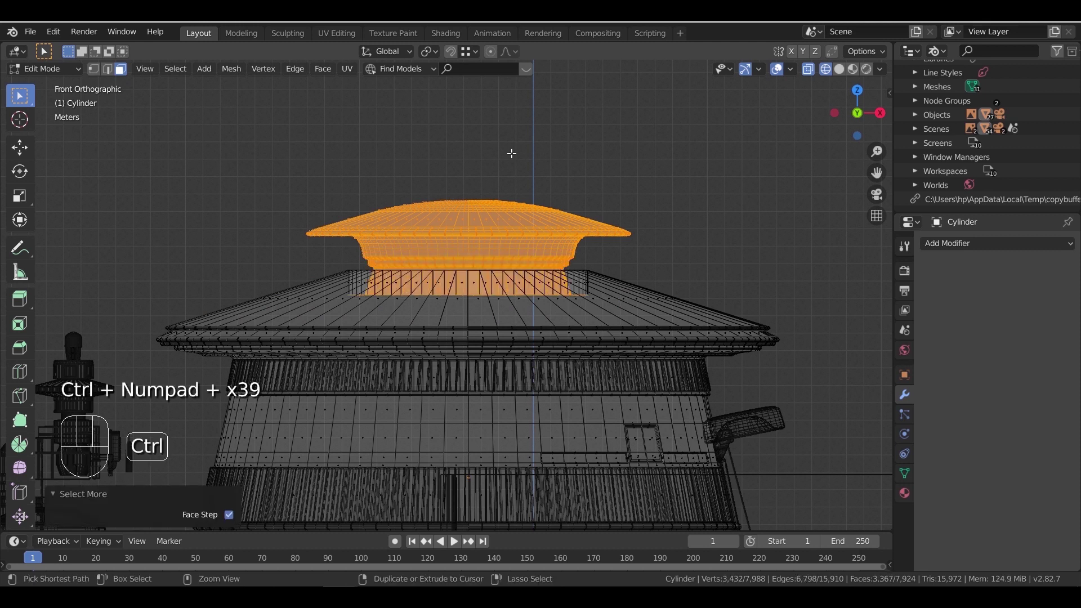
Duplicate the selected roof tier straight up along Z and separate the copy into its own object
key(shift+d)
key(z)
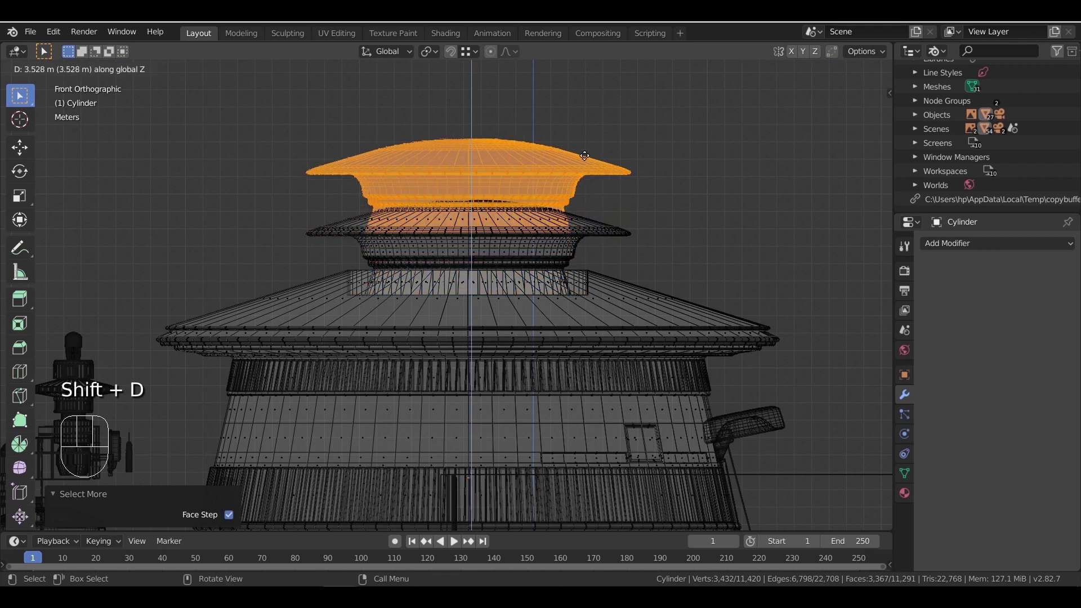
click(632, 136)
key(p)
click(632, 137)
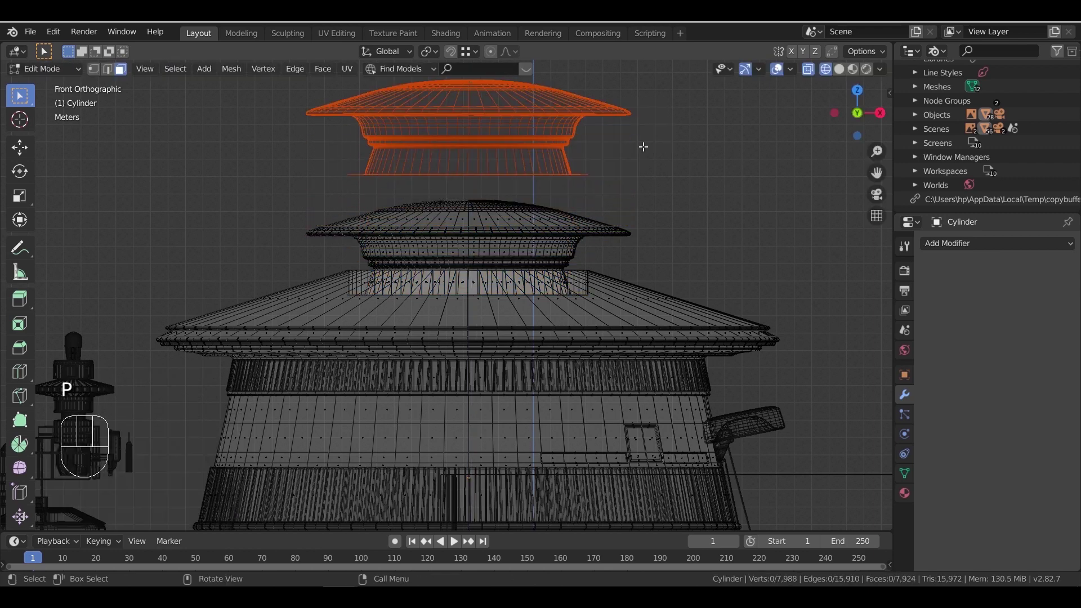
Move the separated roof tier in top view to the rear corner beside the building and scale it to 0.703
key(Tab)
click(664, 187)
click(550, 117)
middle_drag(611, 132, 604, 174)
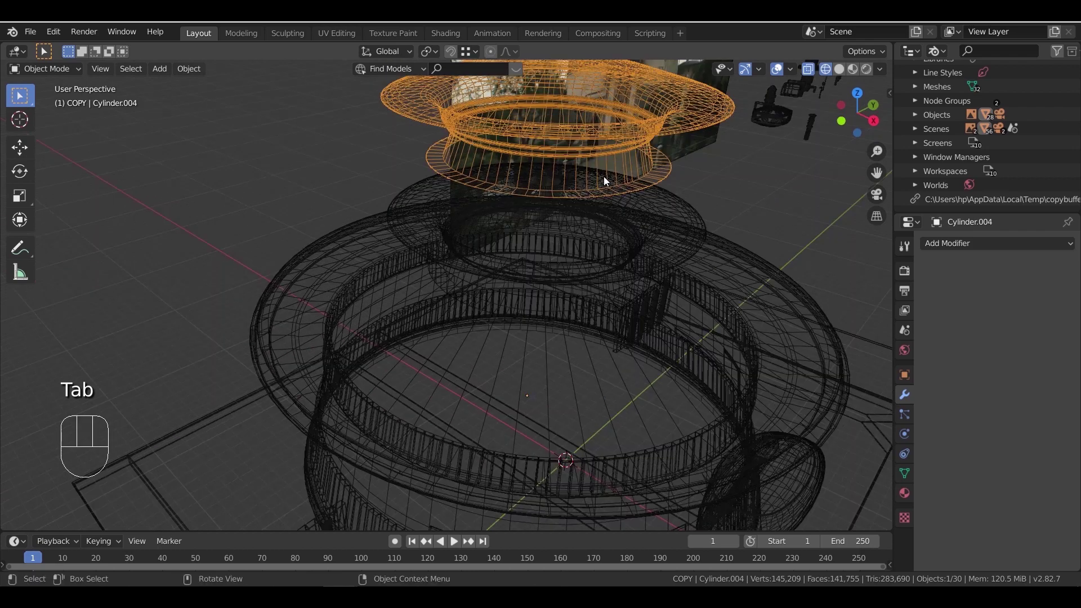
key(KP_7)
scroll(406, 207, down, 7)
shift+middle_drag(507, 228, 586, 297)
key(g)
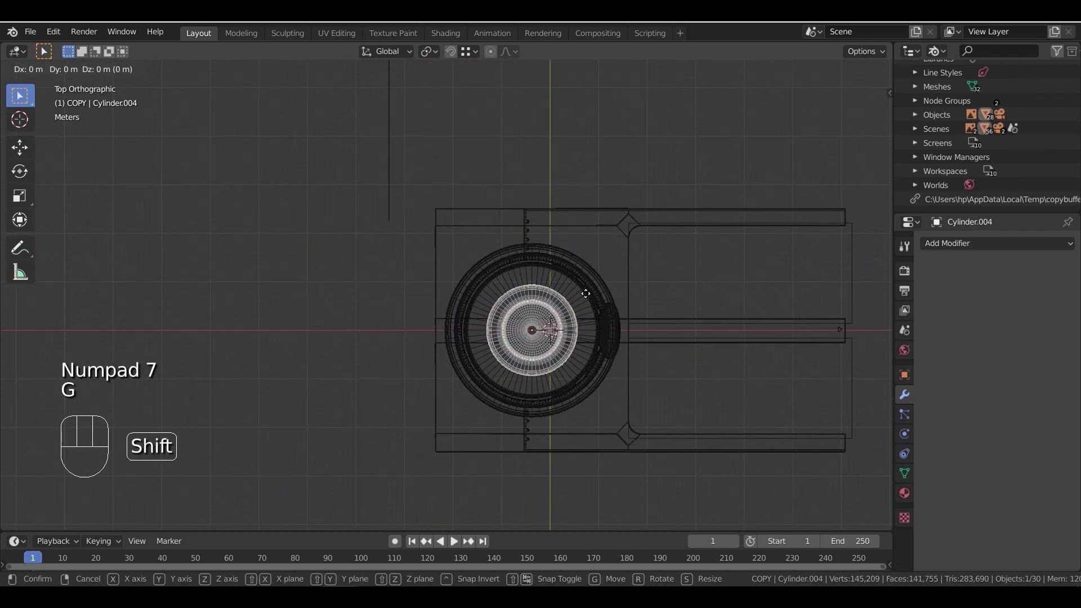
click(596, 239)
key(s)
click(592, 236)
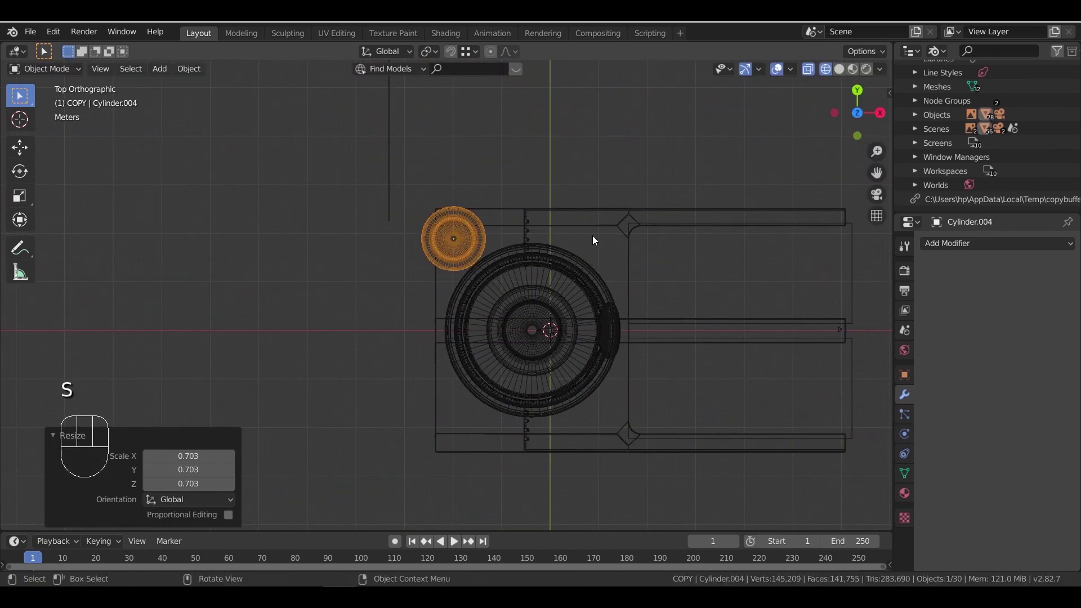
key(KP_3)
scroll(565, 240, up, 6)
shift+middle_drag(605, 307, 484, 183)
key(s)
key(z)
right_click(581, 192)
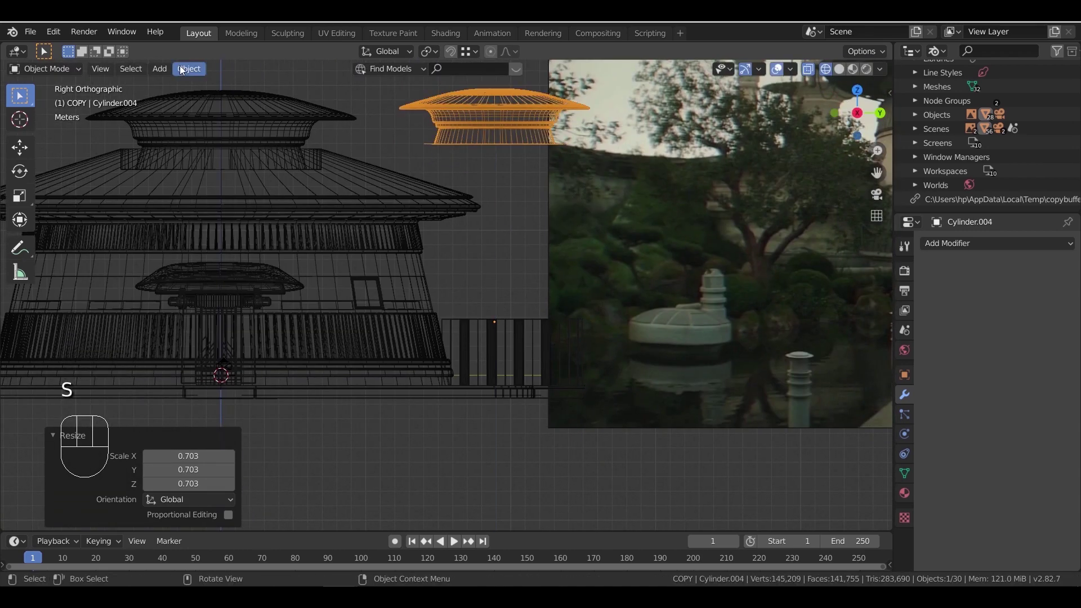
Set the roof tier's origin to its geometry and scale it by 1.224 along Z
click(188, 68)
mouse_move(242, 99)
click(355, 115)
key(s)
key(z)
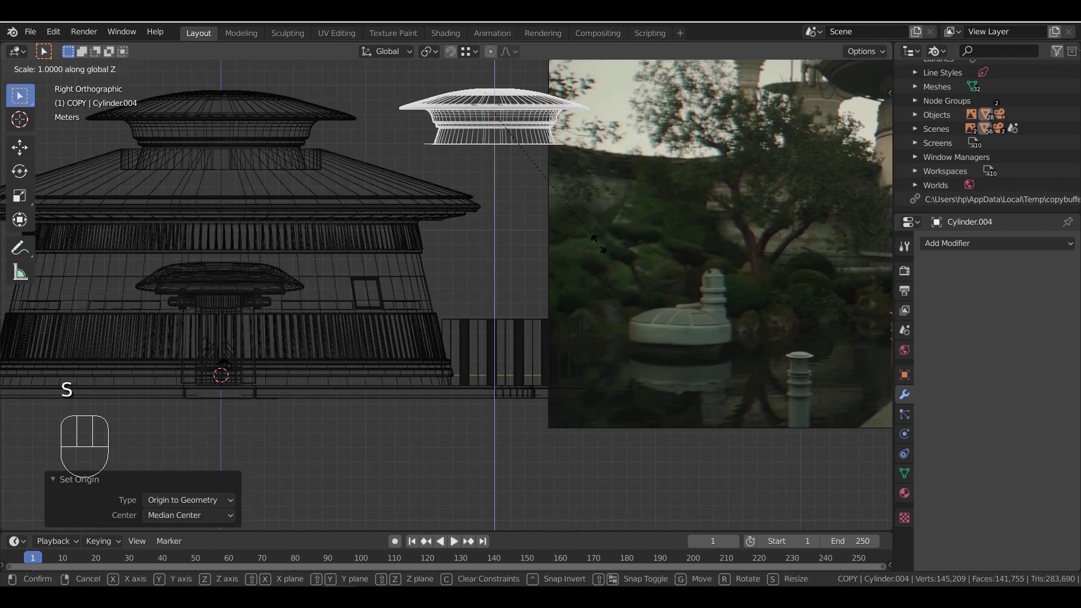
click(618, 260)
Lower the roof tier beside the building and shift it 9.26 m along X and 2.22 m along Y
key(g)
key(z)
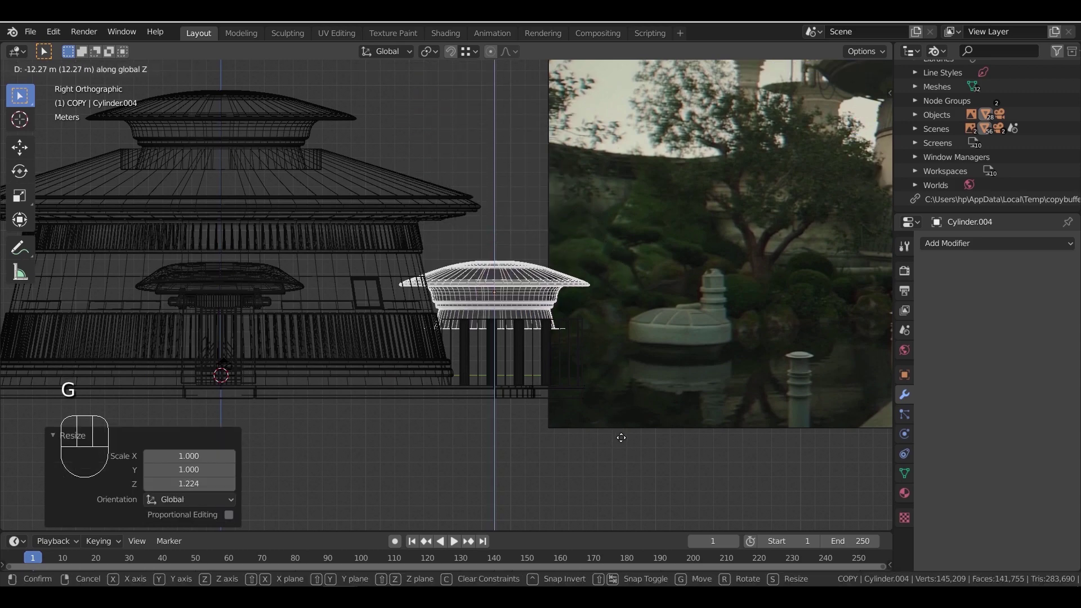
click(632, 446)
middle_drag(556, 301, 501, 277)
key(z)
mouse_move(552, 299)
shift+middle_down()
mouse_move(614, 251)
mouse_move(547, 293)
shift+middle_up()
key(g)
key(shift+z)
click(562, 280)
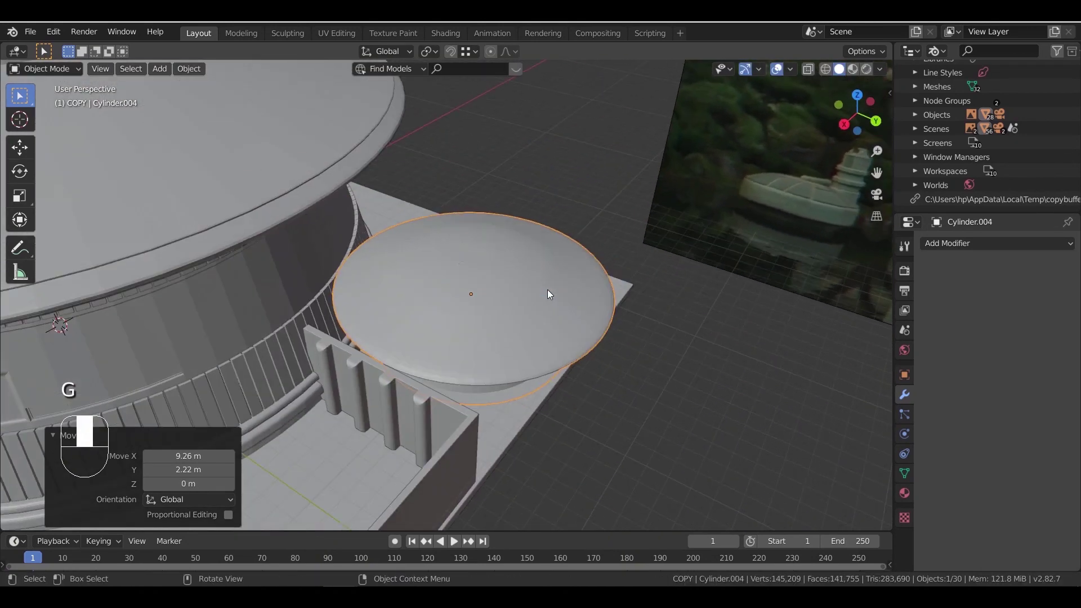
Check the roof shapes in the reference photo and select the round centre face on top of the copied roof tier
key(Tab)
scroll(454, 262, up, 2)
scroll(452, 259, down, 4)
shift+middle_drag(585, 250, 242, 242)
scroll(423, 217, down, 3)
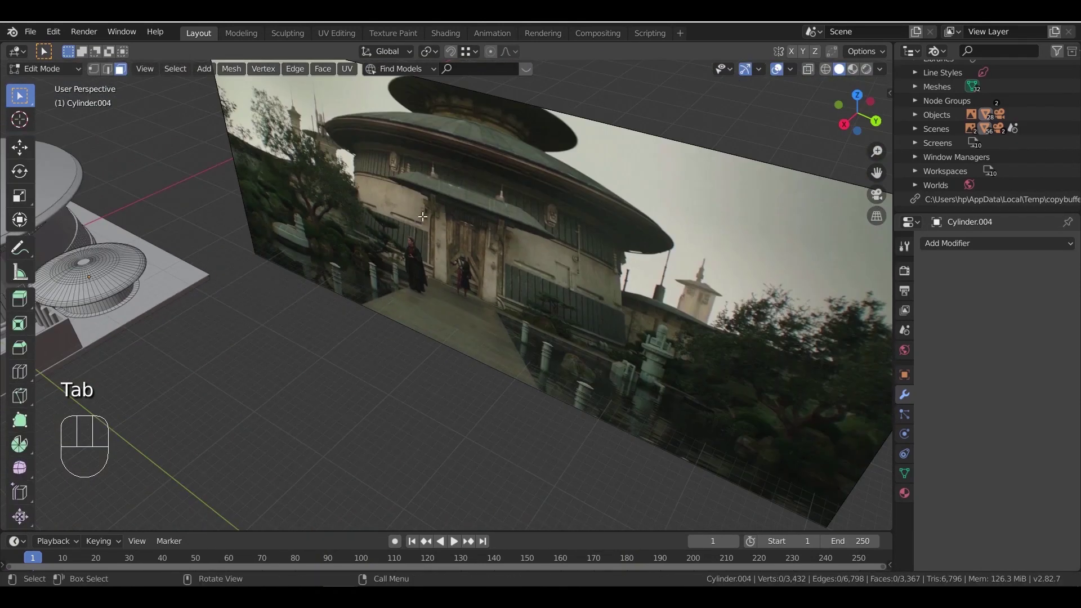
middle_drag(347, 291, 349, 258)
shift+middle_drag(157, 242, 423, 203)
scroll(427, 234, up, 3)
scroll(460, 275, up, 2)
shift+middle_drag(394, 231, 433, 296)
scroll(460, 275, up, 4)
scroll(476, 306, down, 2)
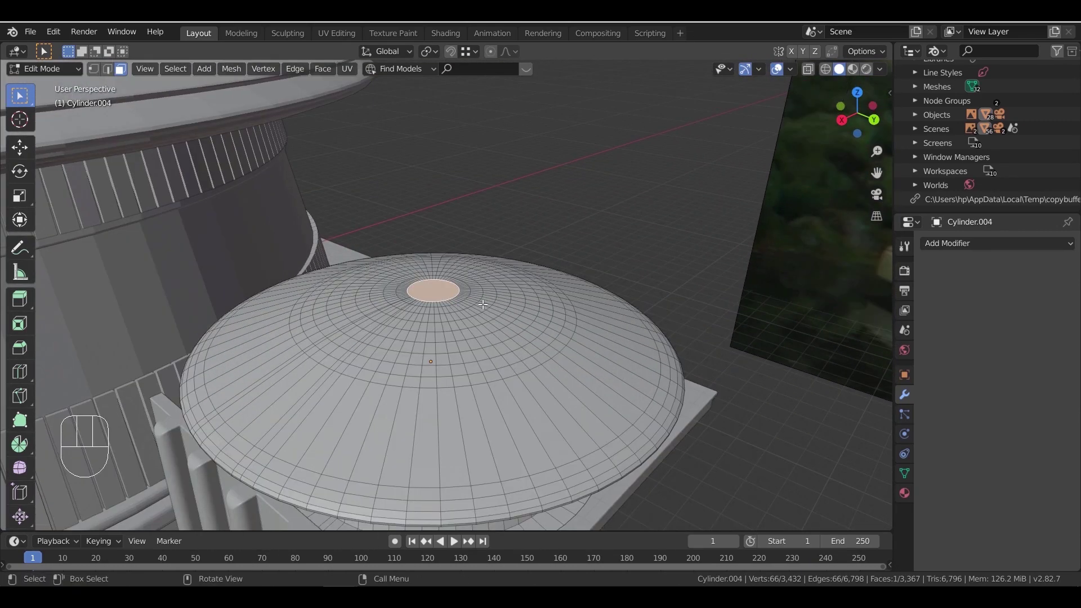
key(e)
click(490, 251)
key(i)
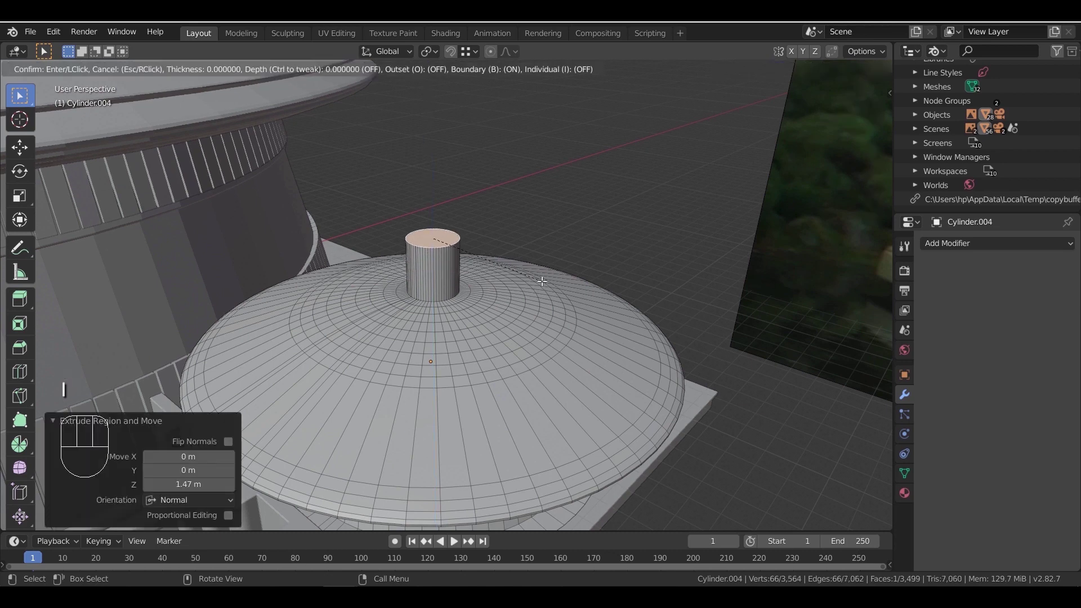
key(ctrl+z)
Extrude the roof's centre face upward into a short round post
key(e)
click(501, 238)
middle_drag(501, 239, 518, 324)
scroll(512, 272, down, 2)
scroll(517, 300, up, 4)
Extrude the post's top face by 0.205 m, scale it to 0.158 for a tapered cap and adjust its height along Z
key(e)
click(535, 301)
key(s)
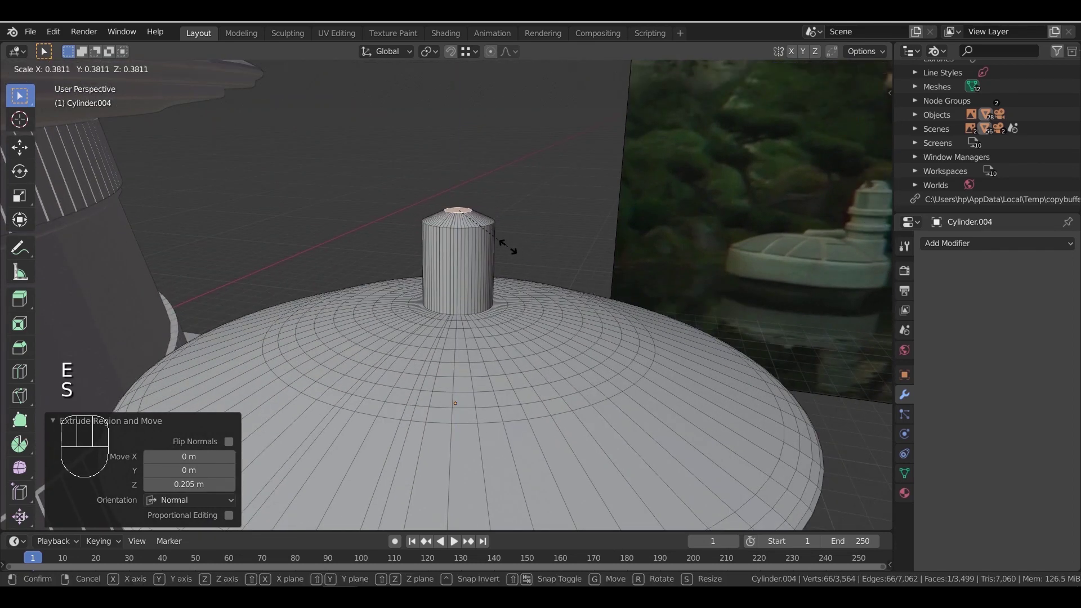
click(475, 230)
key(g)
key(z)
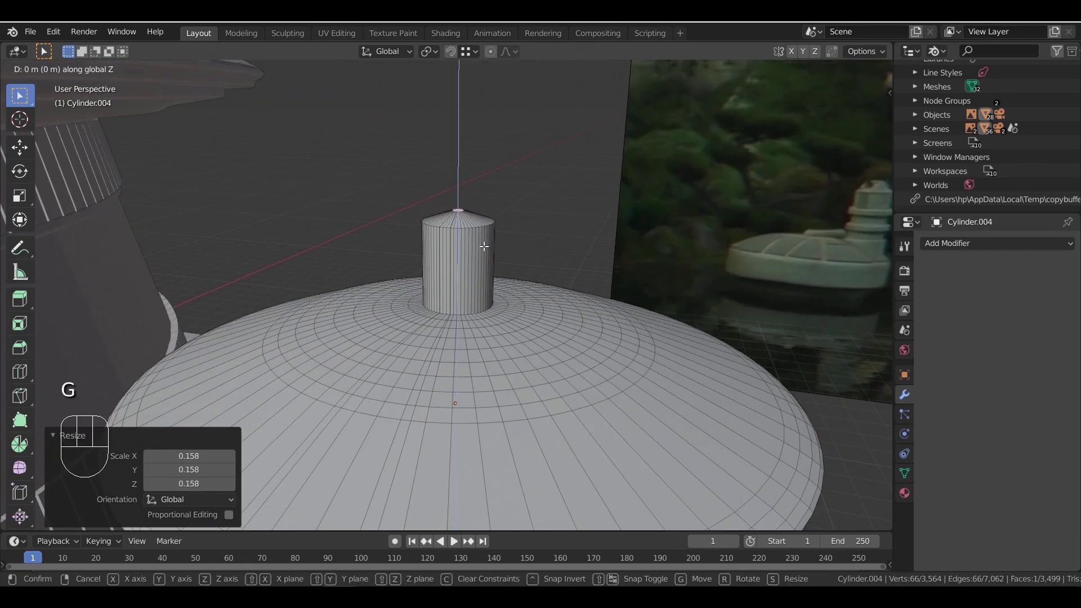
click(483, 248)
Extrude the cap's tip 0.826 m upward as a thin mast and add a 0.102 m band on top
scroll(495, 287, down, 6)
middle_drag(499, 307, 499, 284)
scroll(499, 283, down, 7)
scroll(500, 282, up, 12)
shift+middle_drag(483, 180, 456, 308)
scroll(457, 307, up, 2)
key(e)
click(468, 253)
shift+middle_drag(467, 212, 482, 314)
scroll(483, 314, up, 3)
key(e)
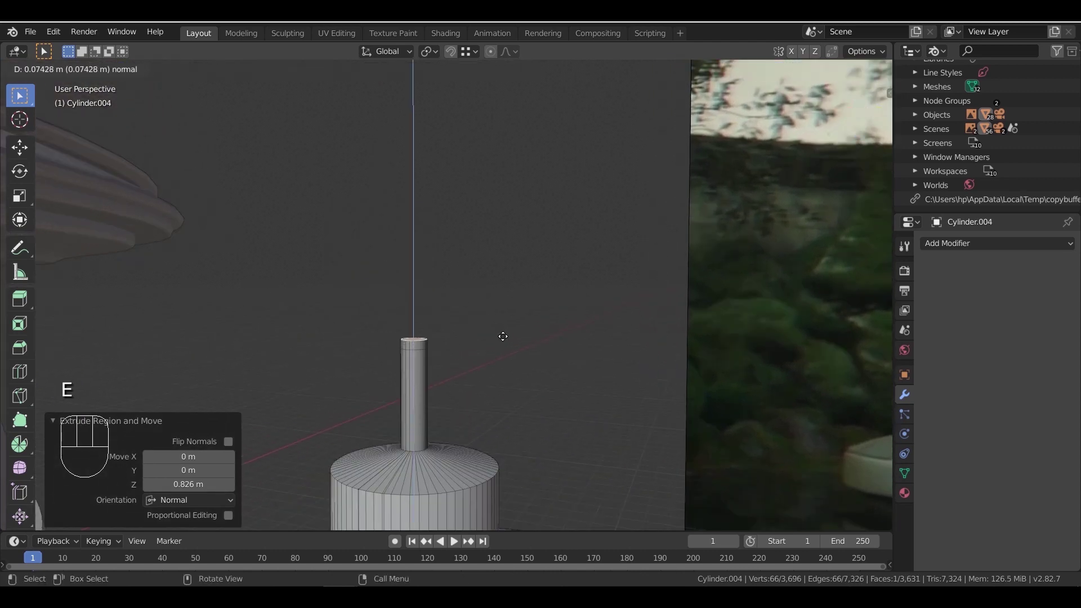
click(502, 335)
Extend the mast upward with another segment, a thin band and a 1.05 m segment, adjusting the top face along Z
key(e)
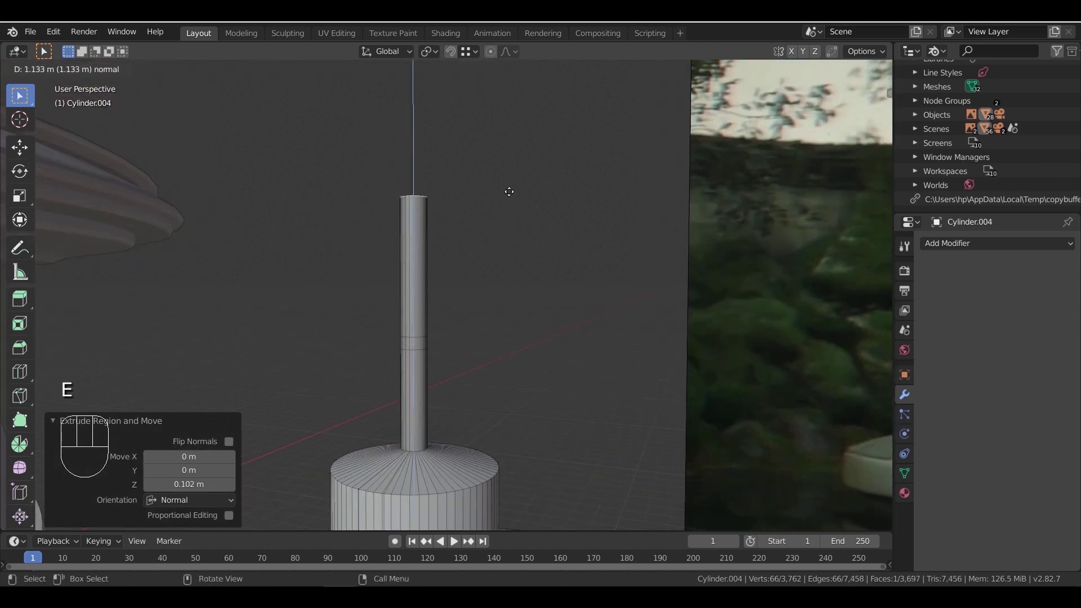
click(511, 508)
scroll(529, 431, down, 7)
scroll(532, 406, up, 3)
shift+middle_drag(542, 333, 551, 344)
scroll(550, 345, up, 2)
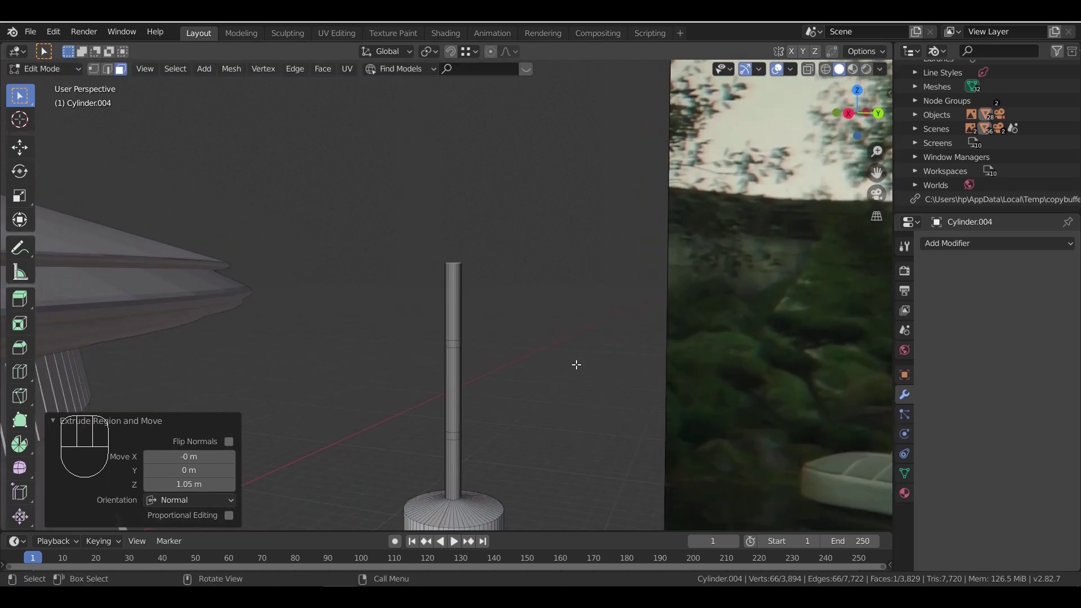
key(g)
key(z)
click(575, 359)
Extrude the mast's top by a 0.13 m band, a 1.4 m segment and a closing 0.0908 m band
key(e)
click(560, 350)
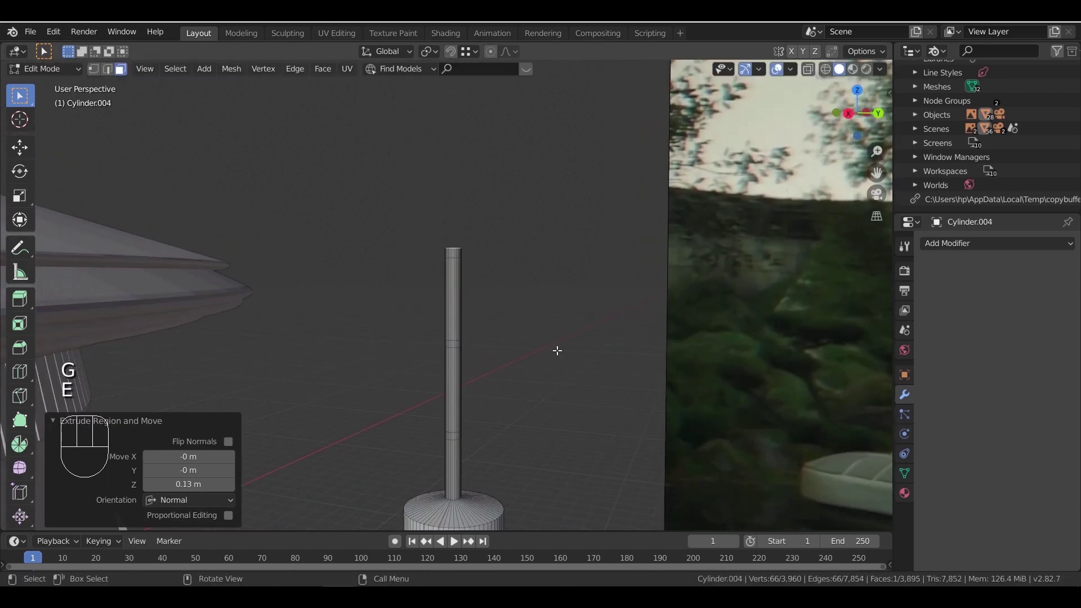
key(e)
click(556, 255)
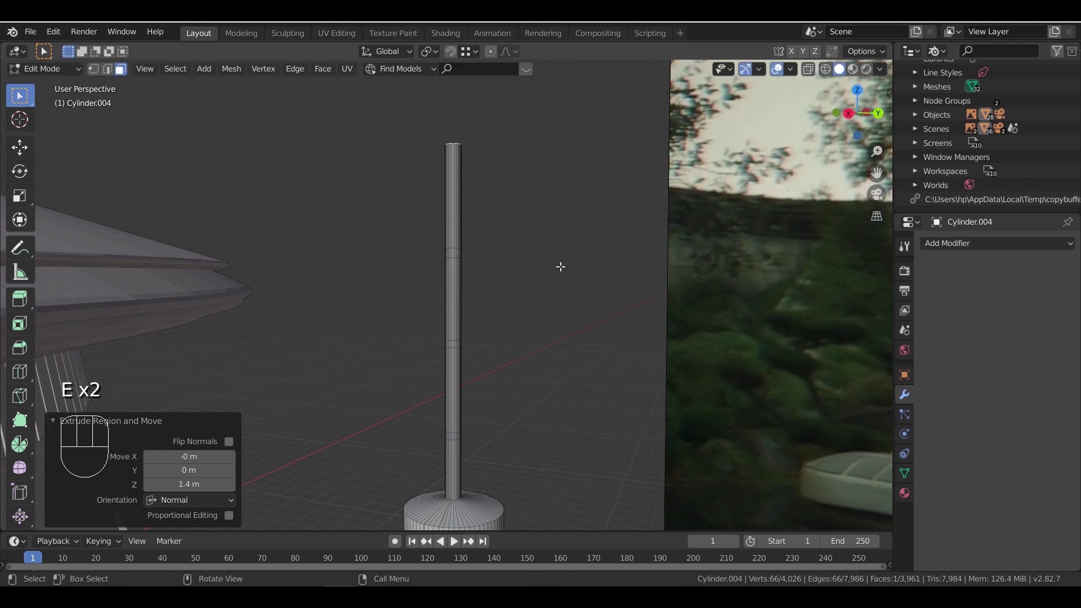
key(e)
click(560, 259)
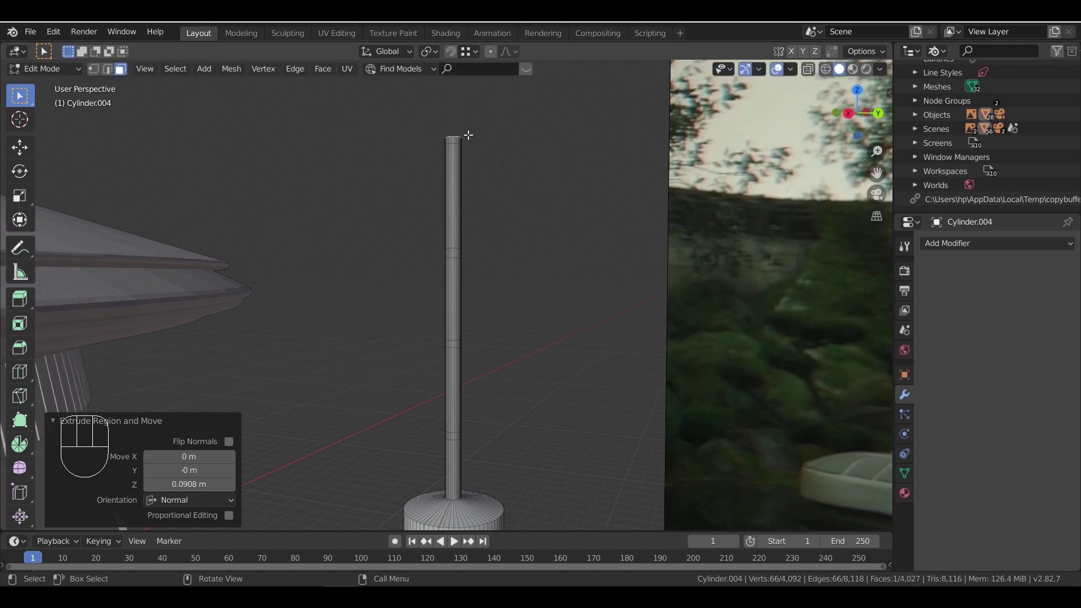
Select the four thin bands on the mast and try extruding them outward along their normals by about 0.1 m
drag(444, 138, 444, 139)
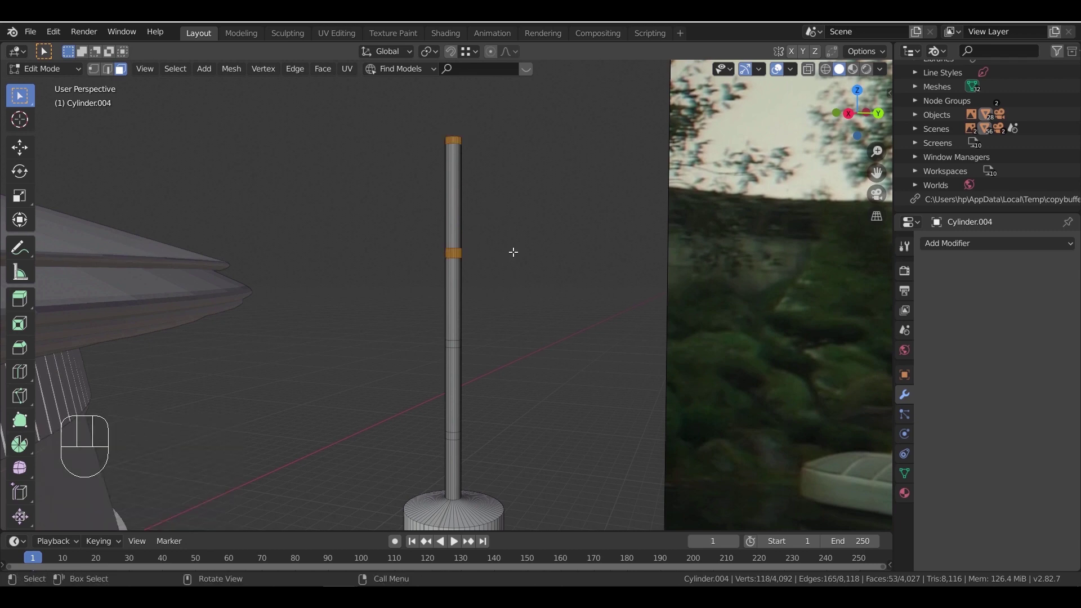
key(z)
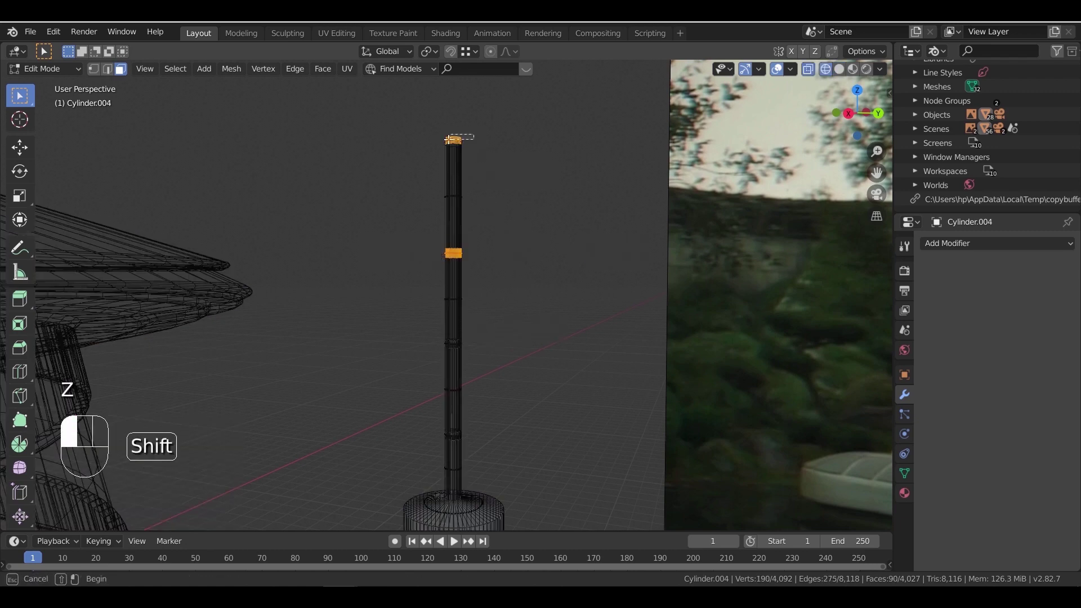
key(KP_3)
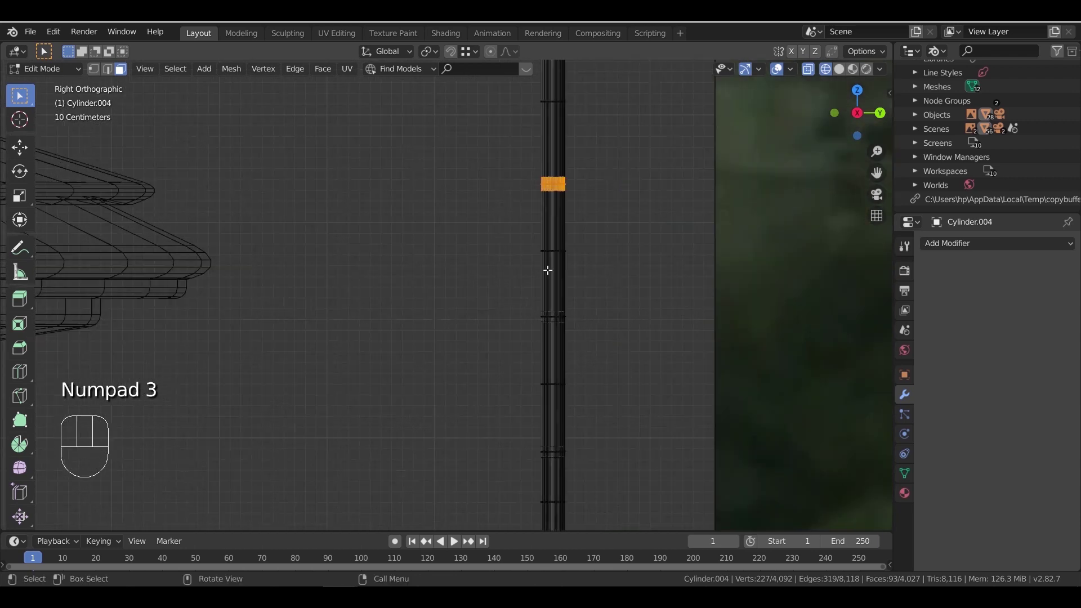
scroll(560, 312, up, 2)
drag(507, 153, 616, 196)
shift+middle_drag(595, 414, 561, 265)
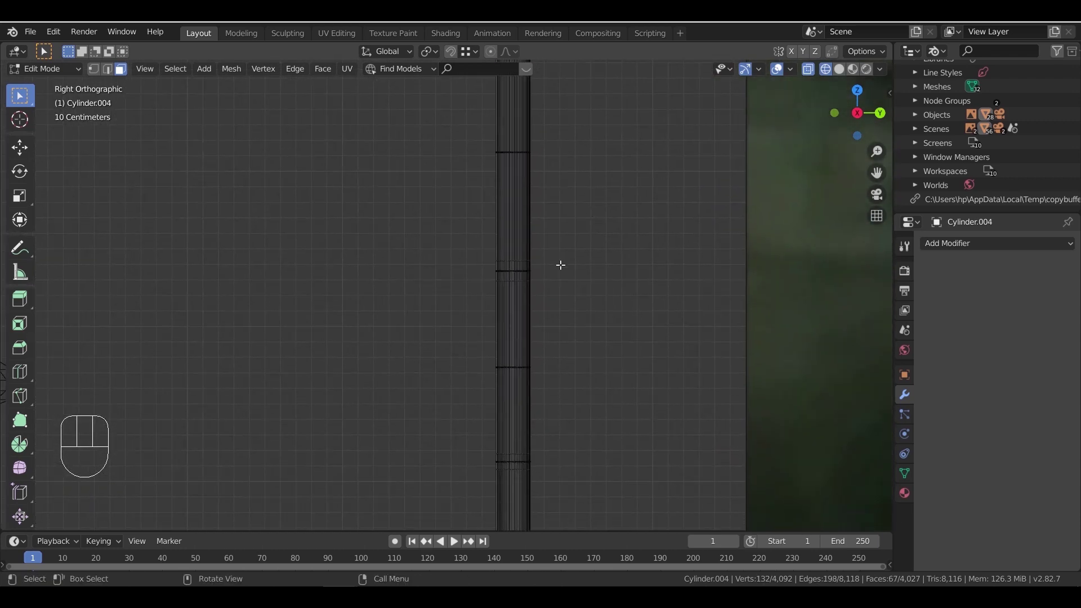
shift+middle_drag(561, 336, 550, 259)
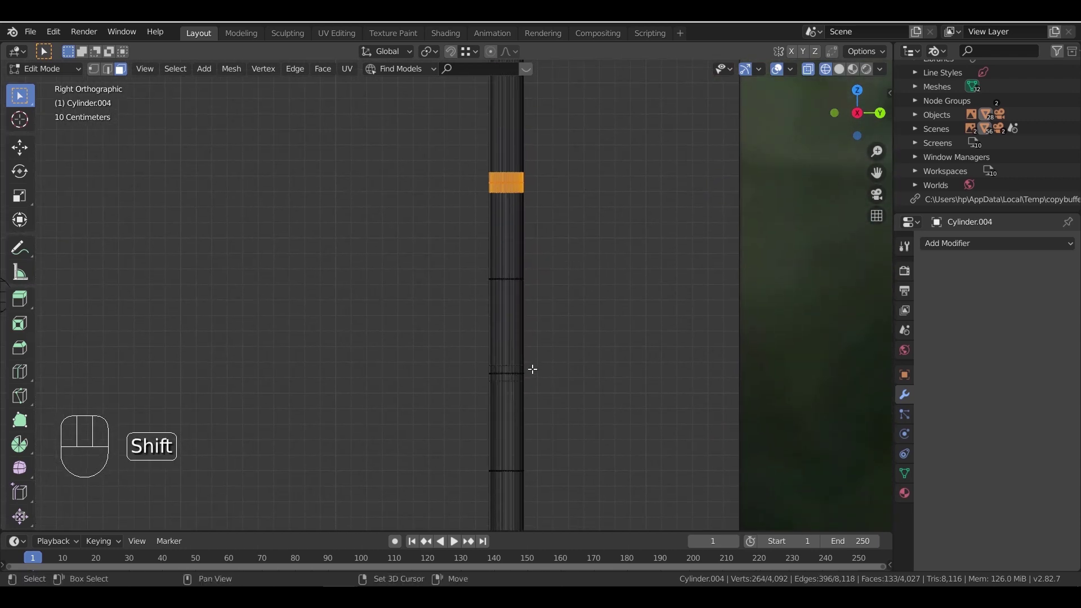
shift+drag(482, 378, 481, 380)
shift+middle_drag(577, 421, 555, 295)
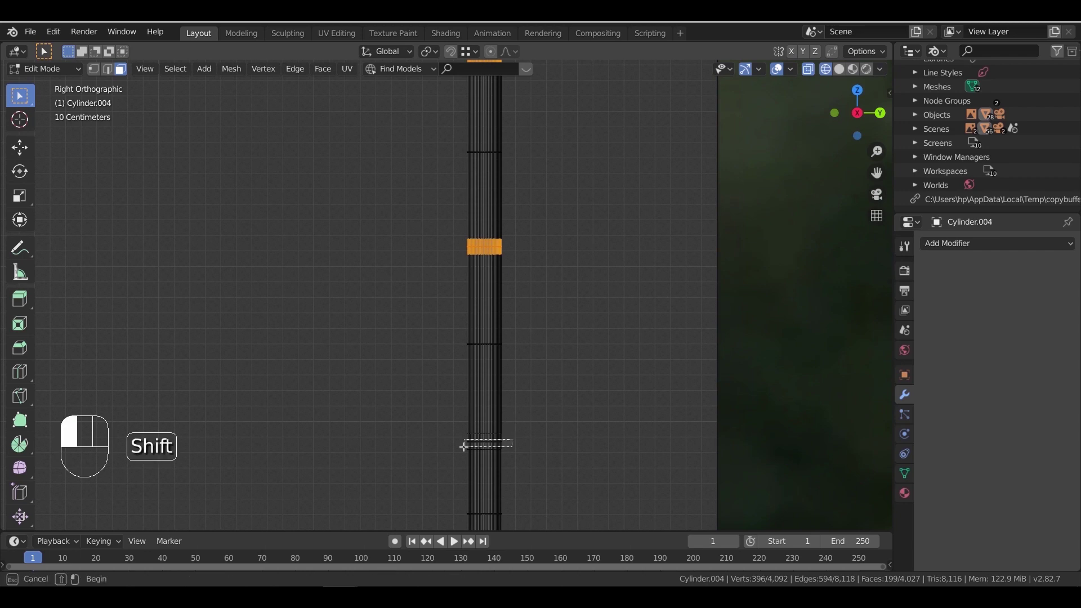
scroll(535, 393, down, 2)
shift+middle_drag(585, 331, 540, 301)
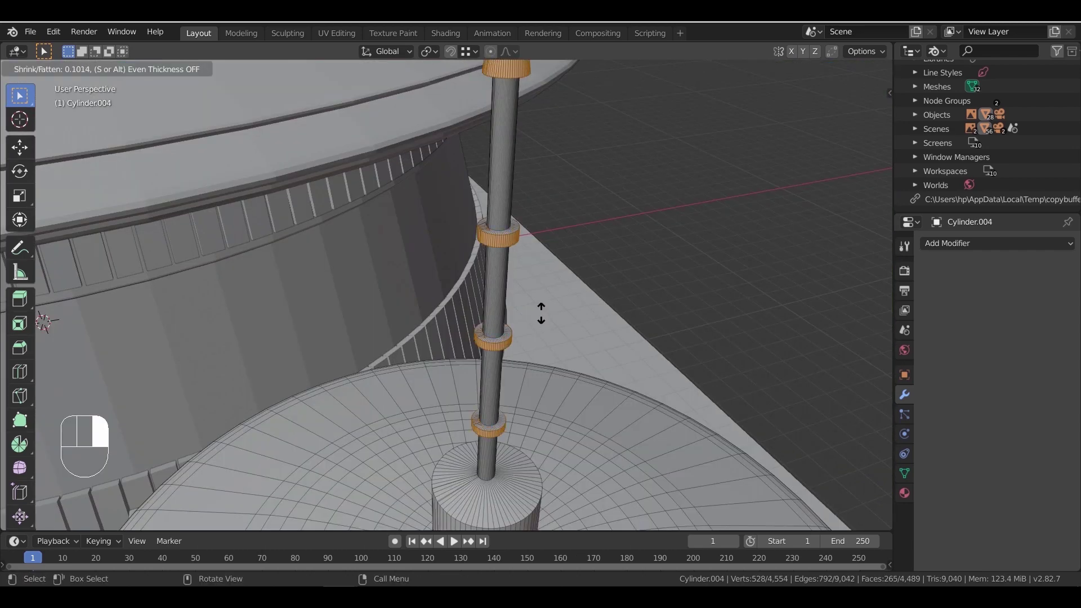
click(537, 353)
Undo the outward offset of the mast's bands
middle_drag(537, 353, 525, 189)
scroll(475, 249, up, 5)
key(ctrl+z)
key(Tab)
key(Tab)
scroll(490, 323, down, 5)
Select the mast segments between the bands and scale them to 0.828 in X and Y, keeping Z unchanged
key(s)
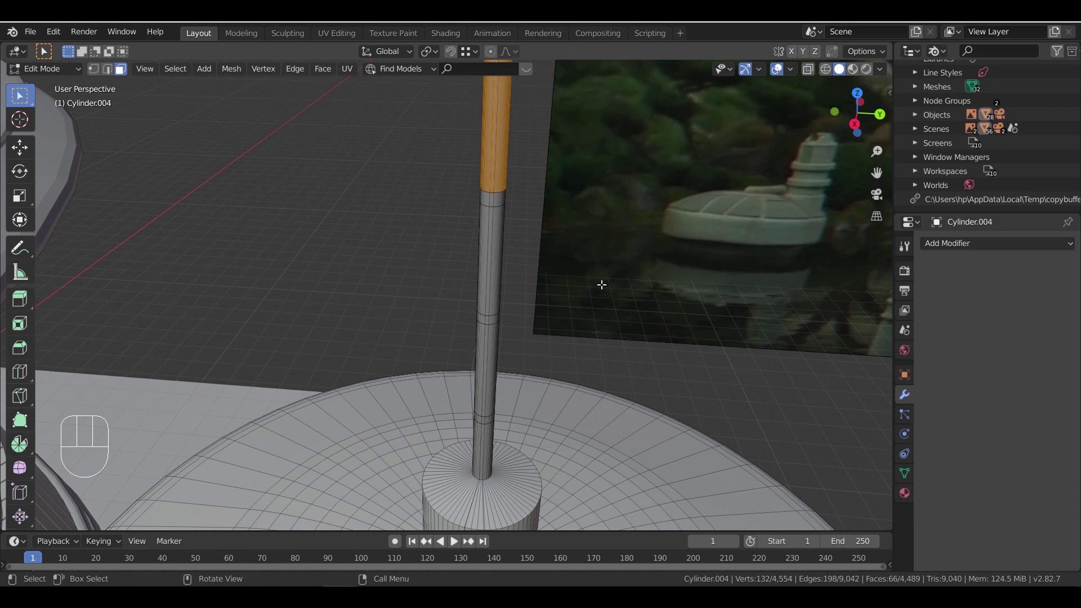
key(KP_3)
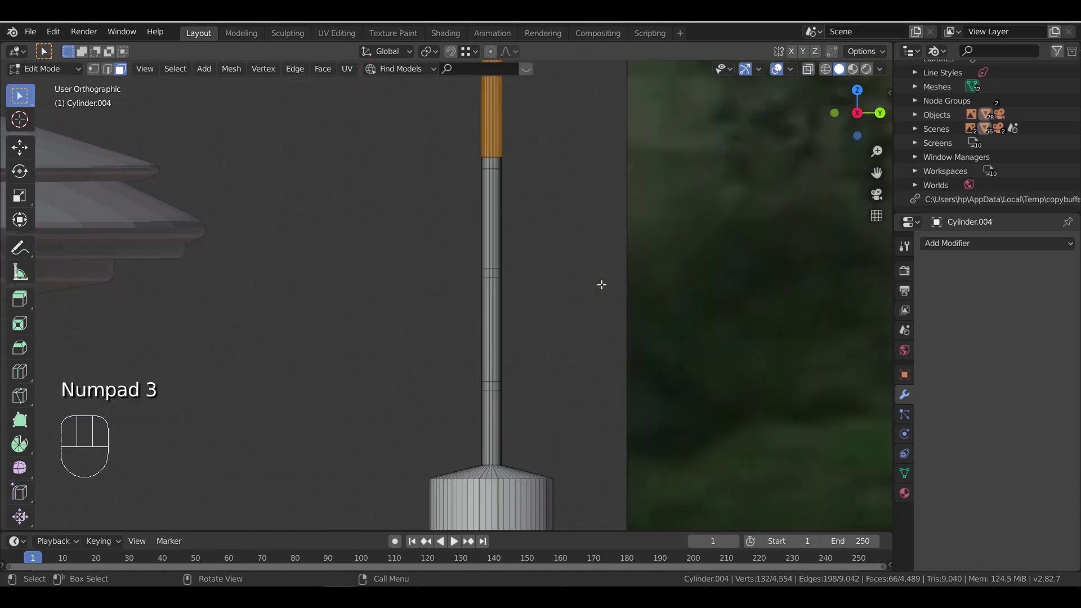
key(z)
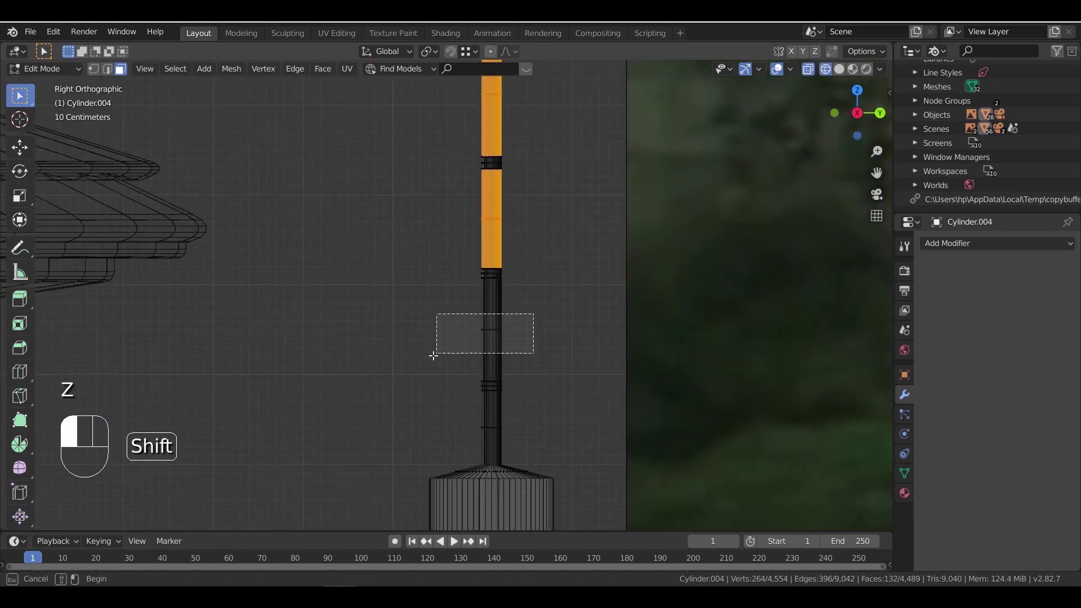
shift+double_click(493, 432)
middle_drag(566, 340, 534, 372)
key(z)
shift+middle_drag(633, 406, 623, 278)
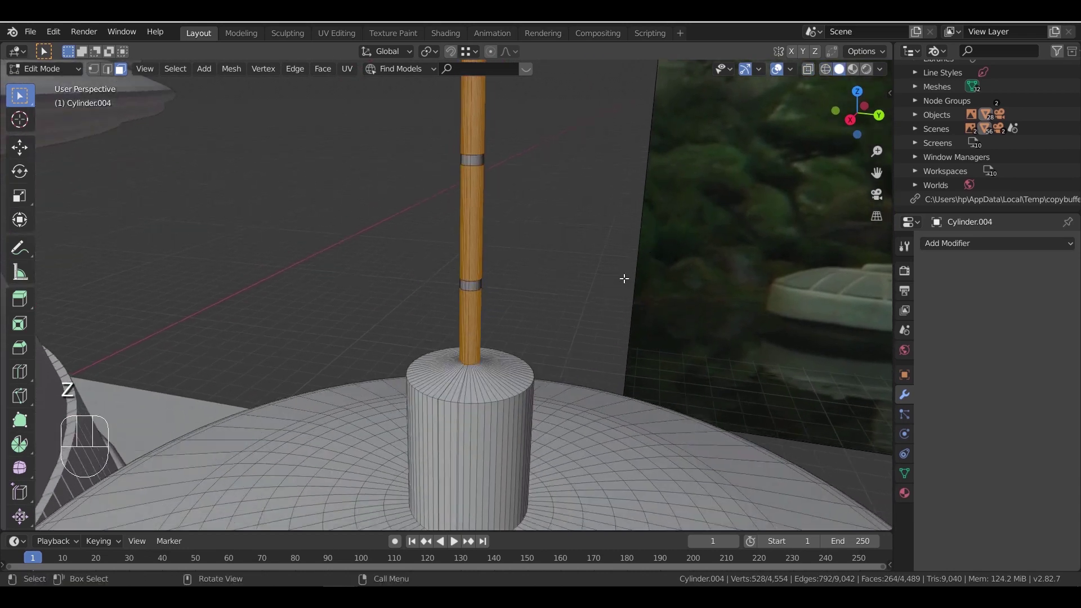
scroll(621, 326, up, 3)
key(s)
key(shift+z)
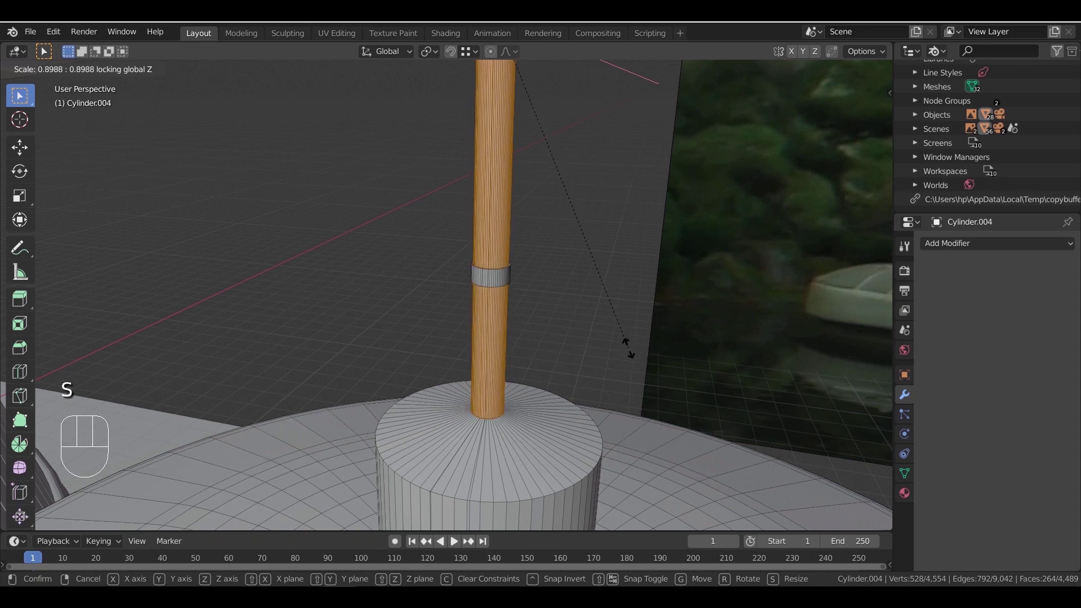
click(611, 337)
Scale the selected mast segments by a further 0.920 in X and Y, and return to Object Mode
shift+middle_drag(597, 316, 577, 435)
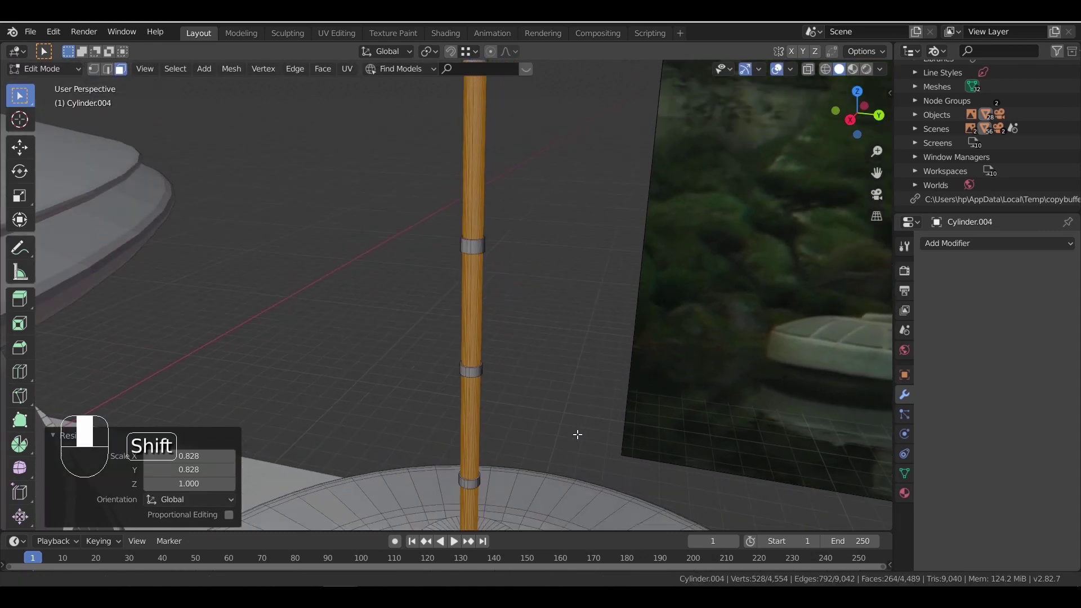
key(s)
key(shift+z)
click(611, 377)
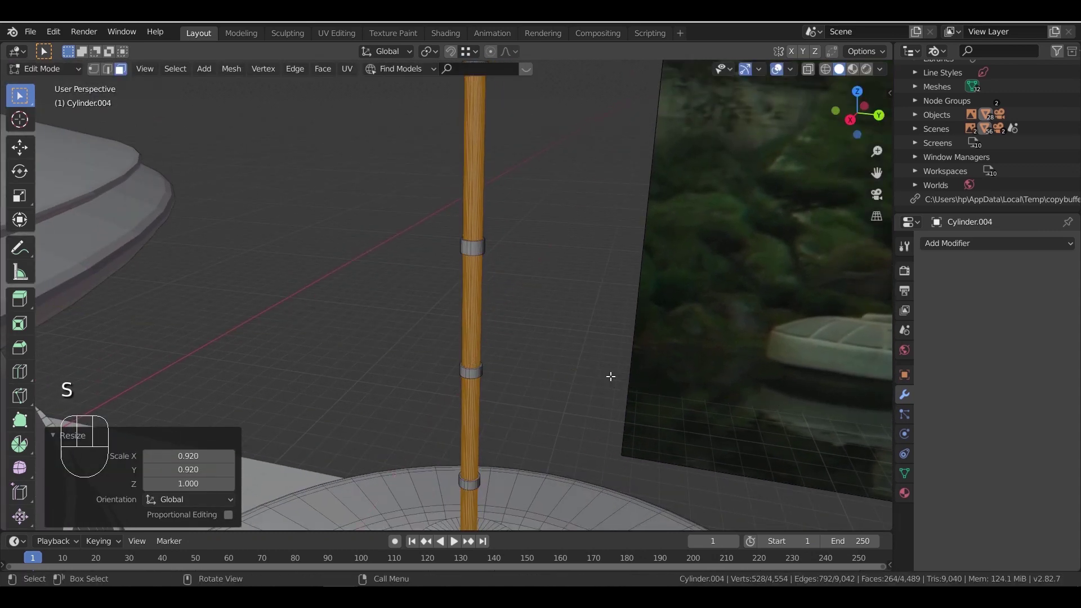
scroll(591, 270, down, 4)
key(Tab)
Duplicate the side building and place the copy on the opposite side of the temple
scroll(591, 360, down, 4)
middle_drag(590, 366, 525, 313)
scroll(603, 328, down, 7)
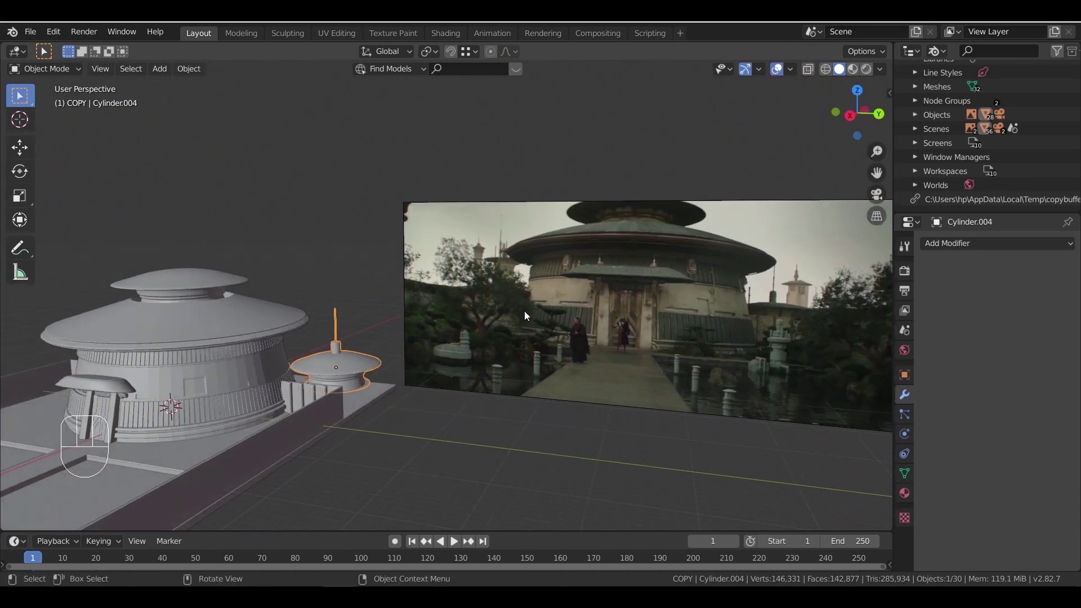
shift+middle_drag(428, 381, 649, 397)
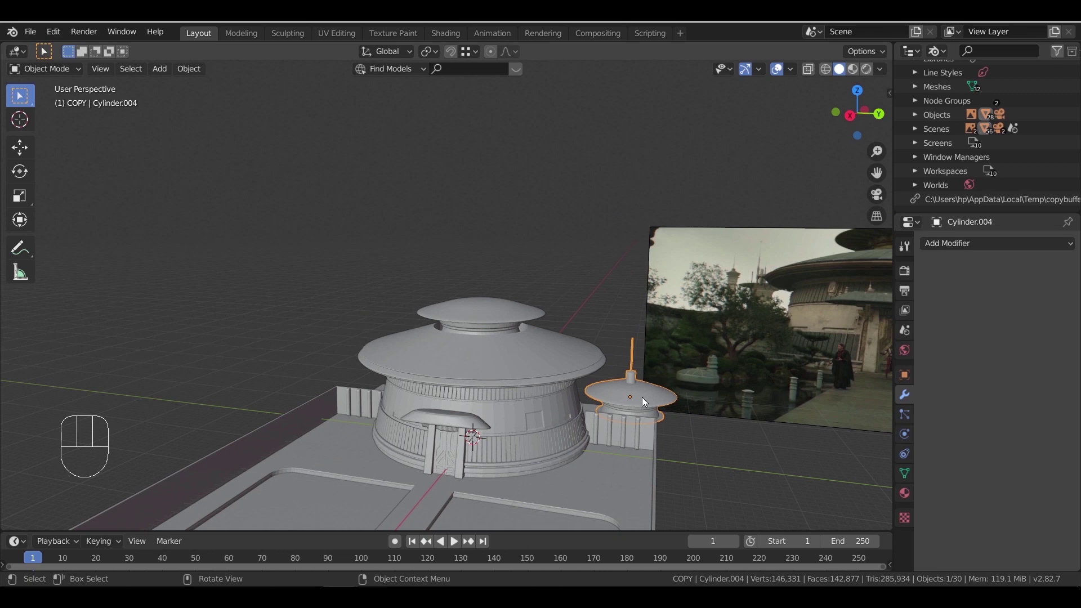
key(shift+d)
click(363, 375)
Select the whole post and mast on top of the copied side building and delete their vertices
middle_drag(364, 377, 567, 373)
scroll(567, 373, up, 6)
key(Tab)
middle_drag(636, 407, 513, 315)
drag(559, 159, 456, 333)
middle_drag(564, 332, 550, 376)
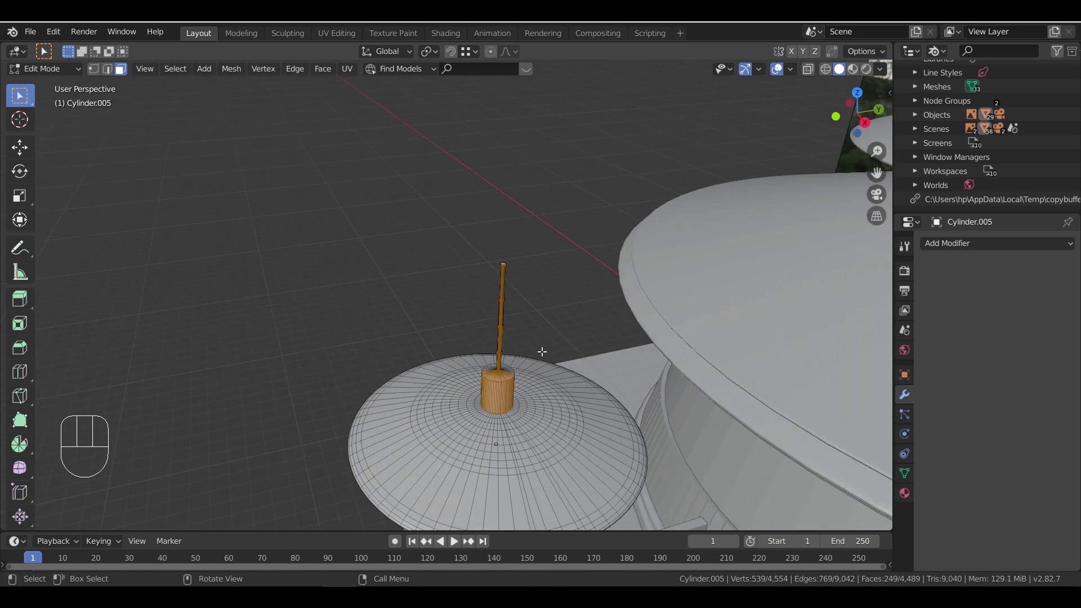
key(KP_3)
scroll(508, 328, up, 2)
key(z)
click(447, 225)
drag(538, 159, 387, 386)
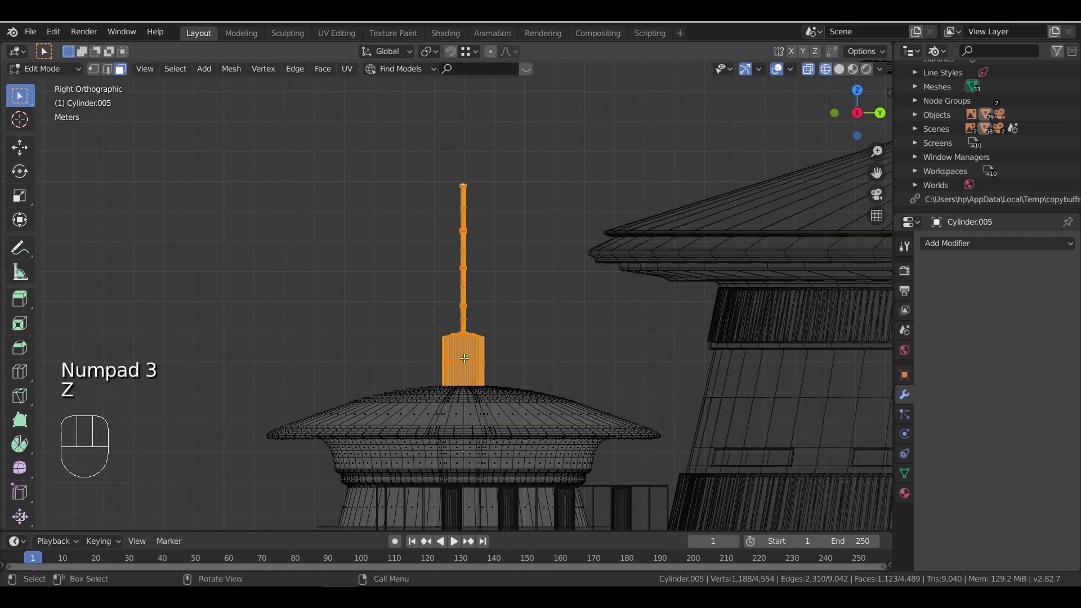
key(x)
click(93, 69)
key(x)
click(506, 301)
Fill the circular hole in the copied building's roof with a face
middle_drag(506, 302, 504, 389)
key(z)
click(585, 431)
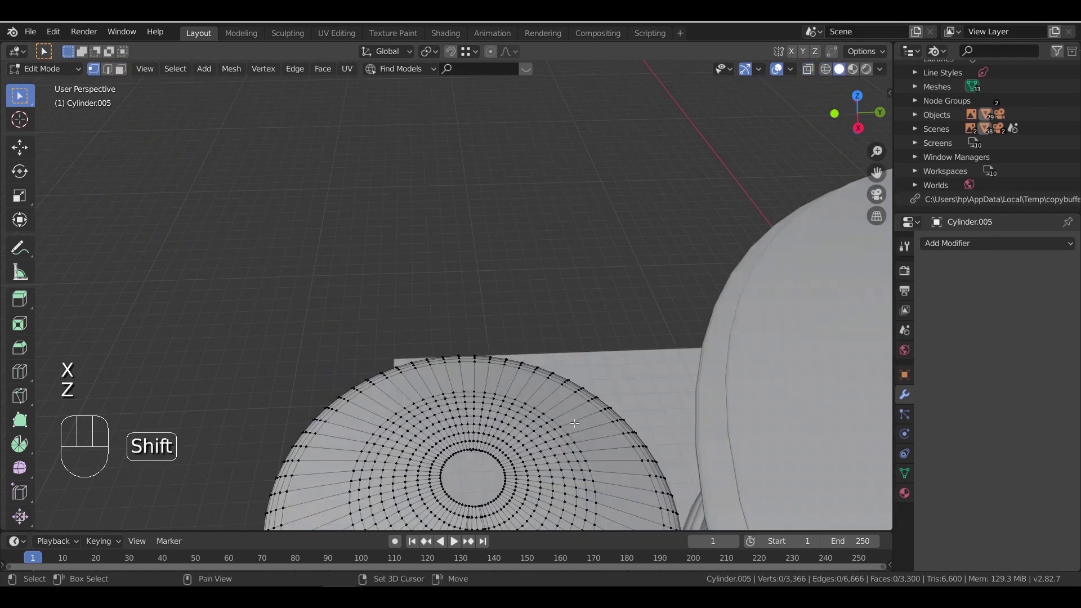
shift+middle_drag(586, 431, 563, 285)
scroll(563, 286, up, 5)
click(108, 70)
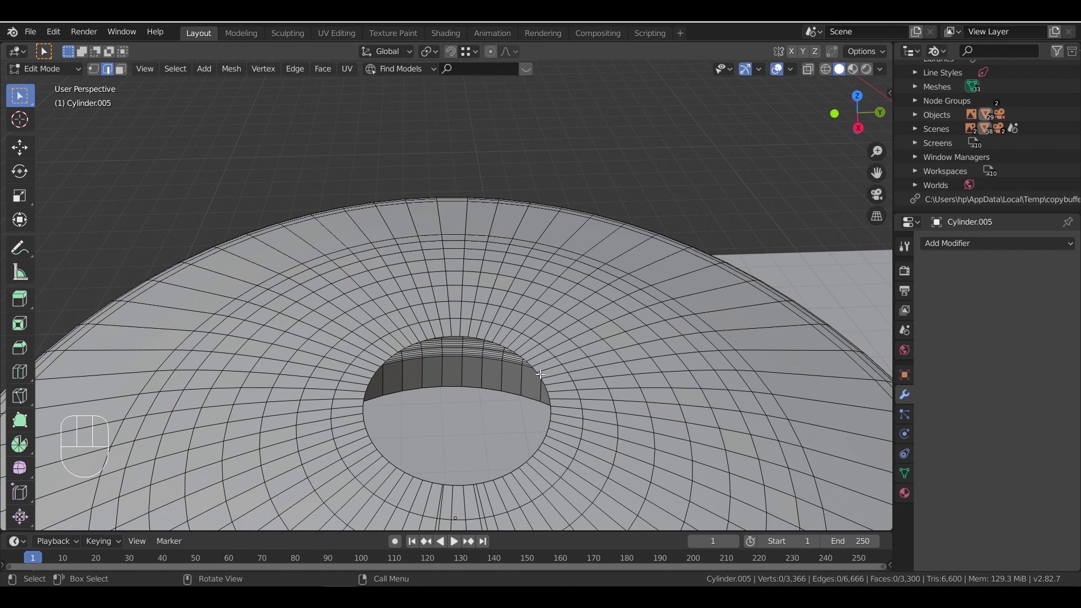
key(f)
scroll(540, 382, down, 11)
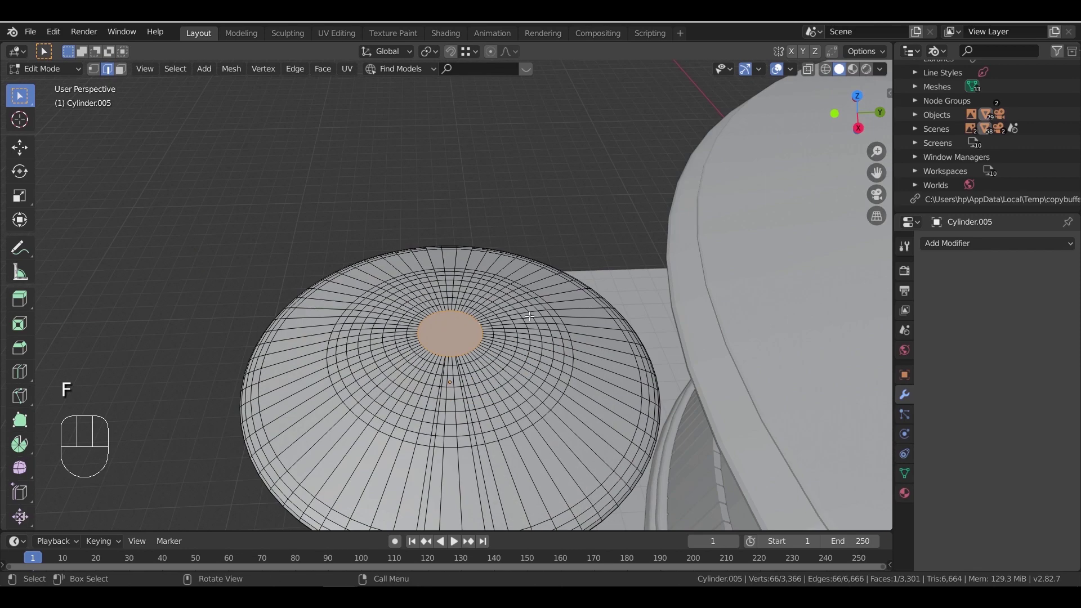
Examine the copied side building's roof and base against the fence wall, and return to Object Mode
middle_drag(584, 414, 584, 350)
scroll(583, 350, up, 3)
middle_drag(500, 377, 494, 367)
scroll(494, 366, up, 5)
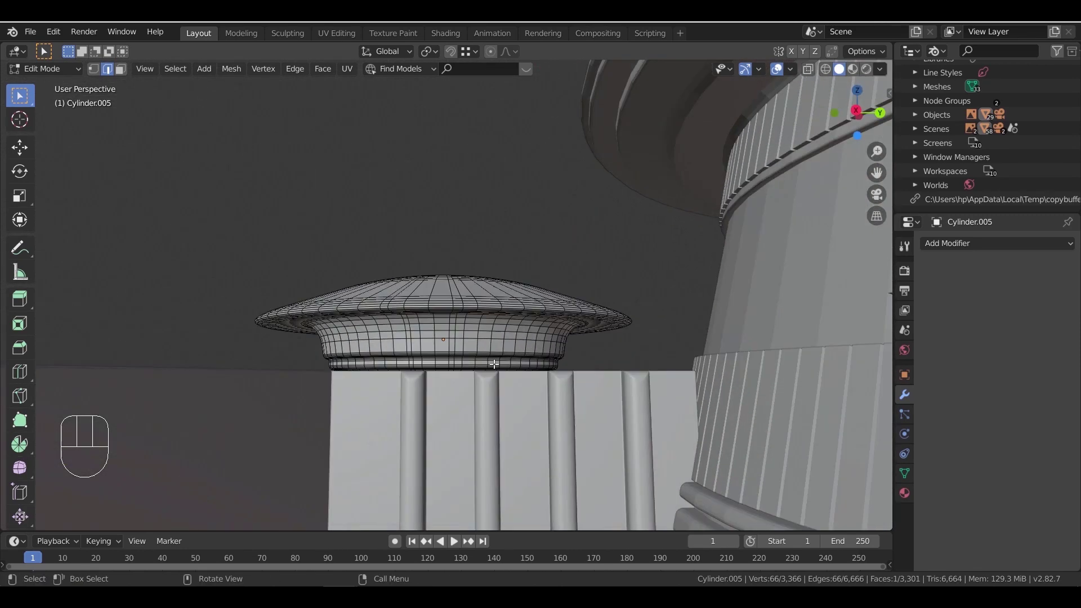
scroll(494, 366, down, 5)
scroll(494, 367, down, 4)
middle_drag(370, 359, 362, 376)
scroll(361, 376, down, 4)
shift+middle_drag(611, 369, 476, 369)
key(Tab)
Move the ringed pillar from beside the reference photo onto the courtyard, 42.2 m in X and -102 m in Y
scroll(715, 397, down, 3)
shift+middle_drag(715, 395, 603, 405)
click(777, 326)
middle_drag(778, 335, 760, 350)
shift+middle_drag(759, 350, 717, 379)
key(KP_7)
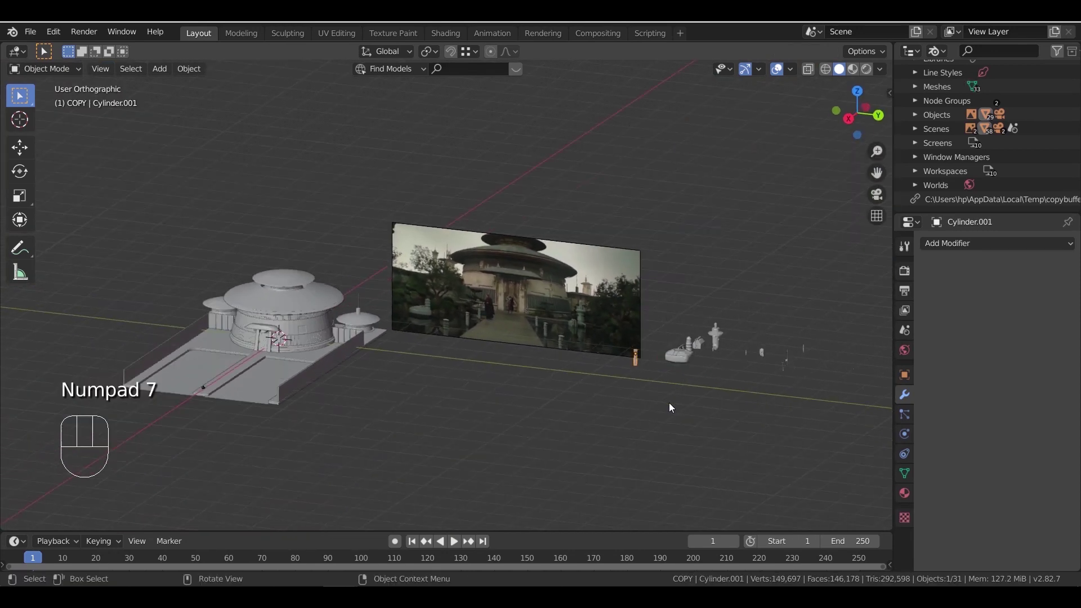
key(g)
click(786, 280)
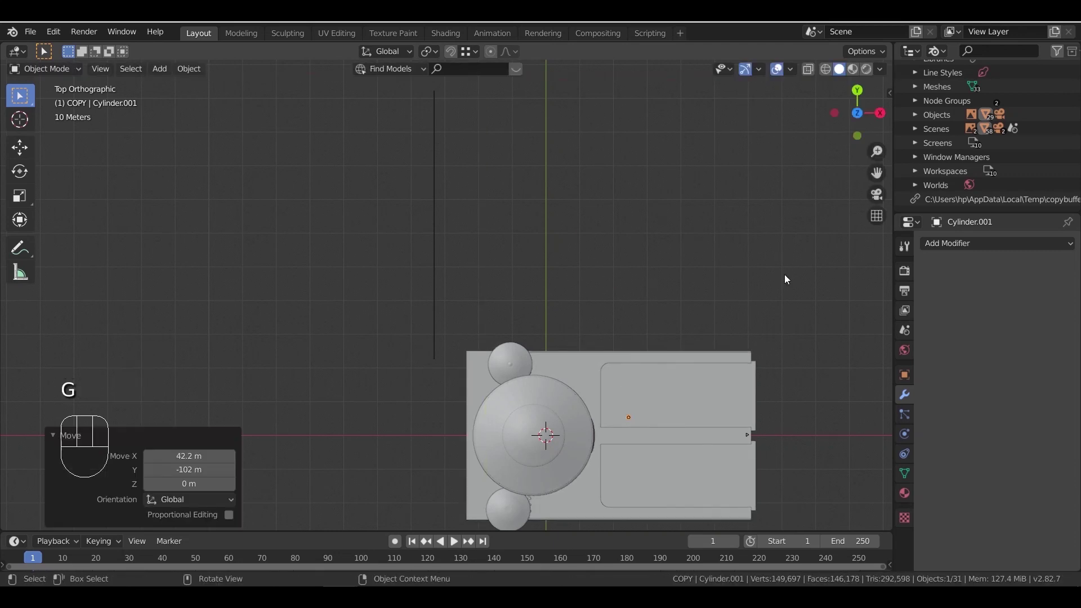
Move the pillar 22.8 m in X and -1.5 m in Y to stand beside the central walkway
shift+middle_drag(735, 372, 649, 215)
scroll(556, 268, up, 6)
shift+middle_drag(607, 259, 406, 283)
key(g)
key(shift+z)
click(691, 308)
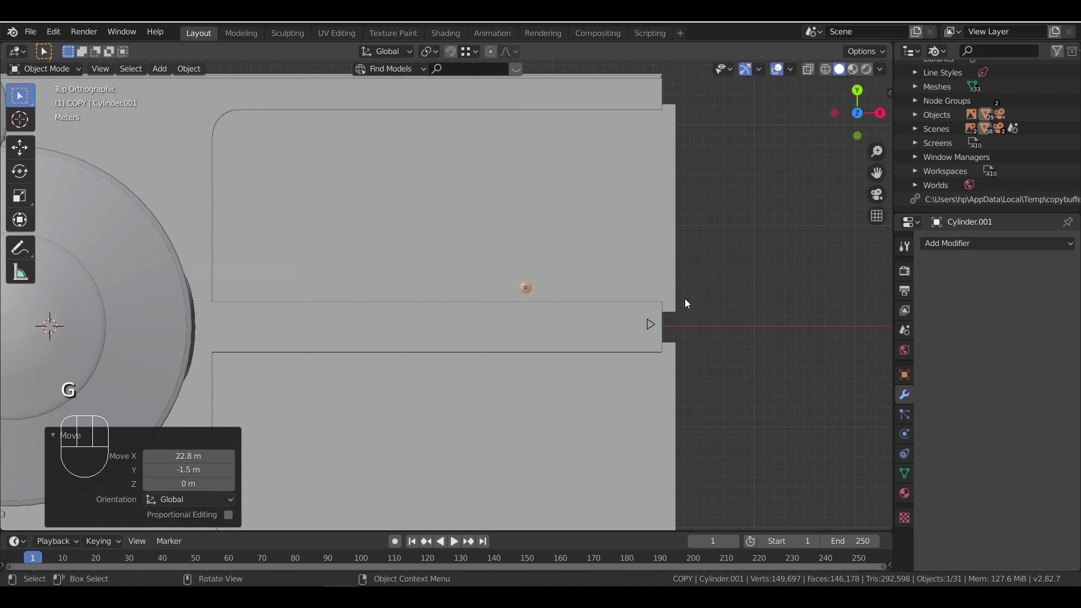
Lower the ringed pillar by 0.444 m along Z
key(KP_0)
middle_drag(629, 268, 576, 274)
scroll(602, 267, down, 4)
key(g)
key(z)
click(602, 273)
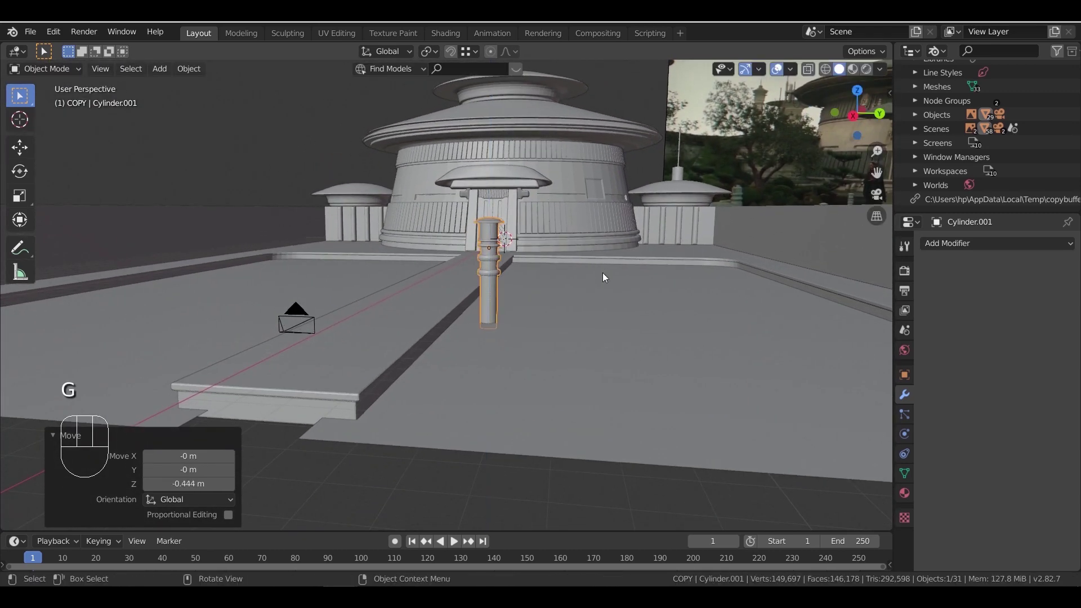
Resize the ringed pillar uniformly and lower it 1.61 m along Z toward the courtyard floor
key(s)
click(559, 266)
scroll(559, 265, up, 1)
mouse_move(559, 266)
middle_down()
mouse_move(554, 281)
mouse_move(576, 267)
middle_up()
key(g)
key(z)
click(584, 314)
middle_drag(584, 314, 553, 330)
In the camera view, move the pillar 3.93 m along X and shift it sideways along Y, away from the walkway
key(KP_0)
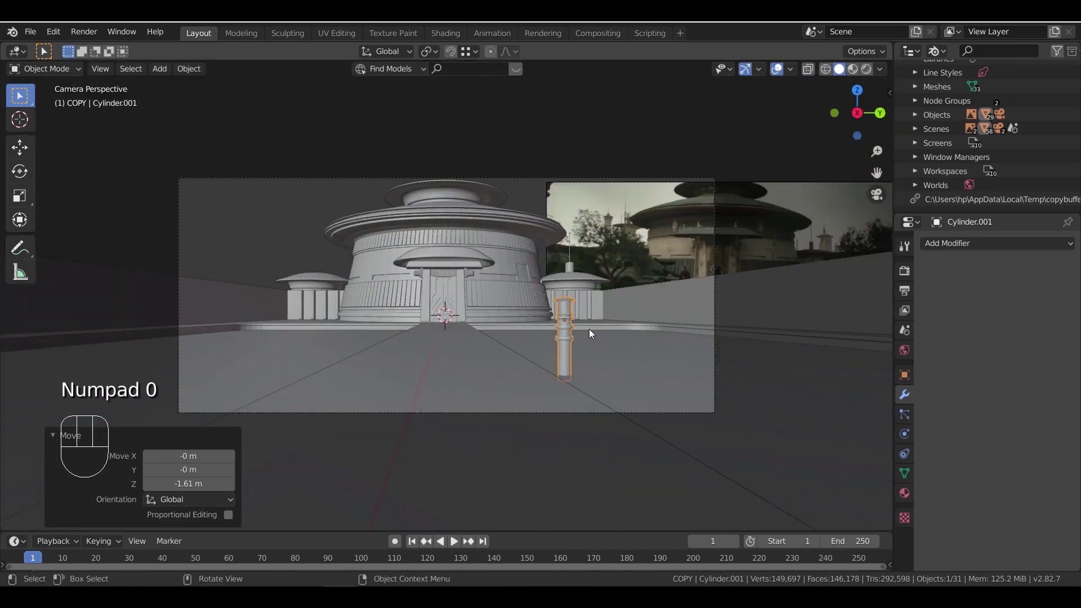
key(g)
key(x)
click(670, 360)
key(g)
key(y)
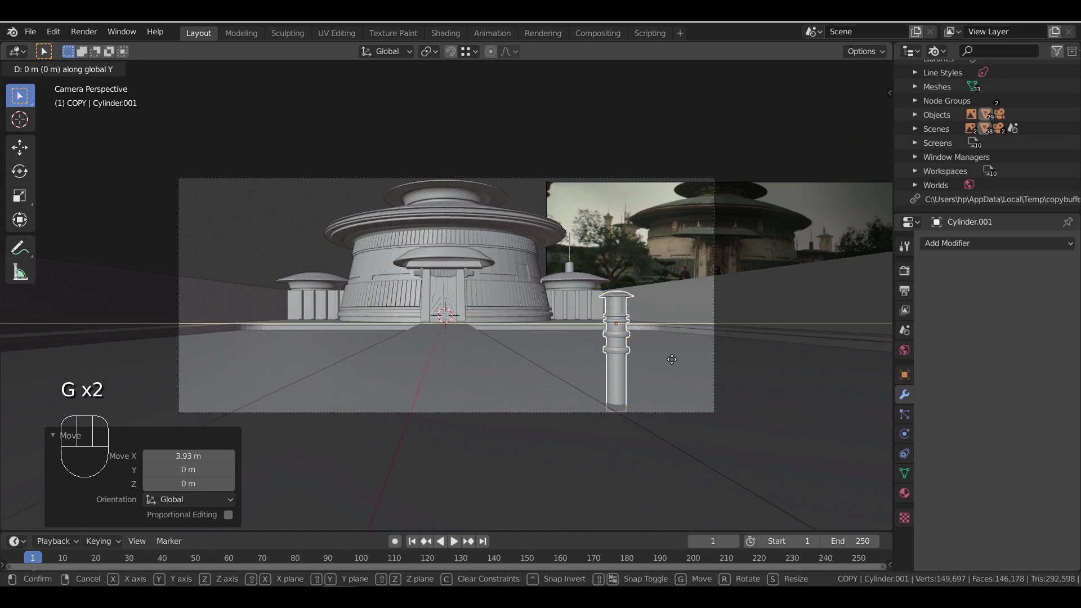
click(692, 362)
middle_drag(682, 300, 622, 334)
key(KP_0)
key(g)
key(z)
right_click(624, 295)
Select the camera and raise it 1.69 m along Z
click(716, 248)
key(g)
key(z)
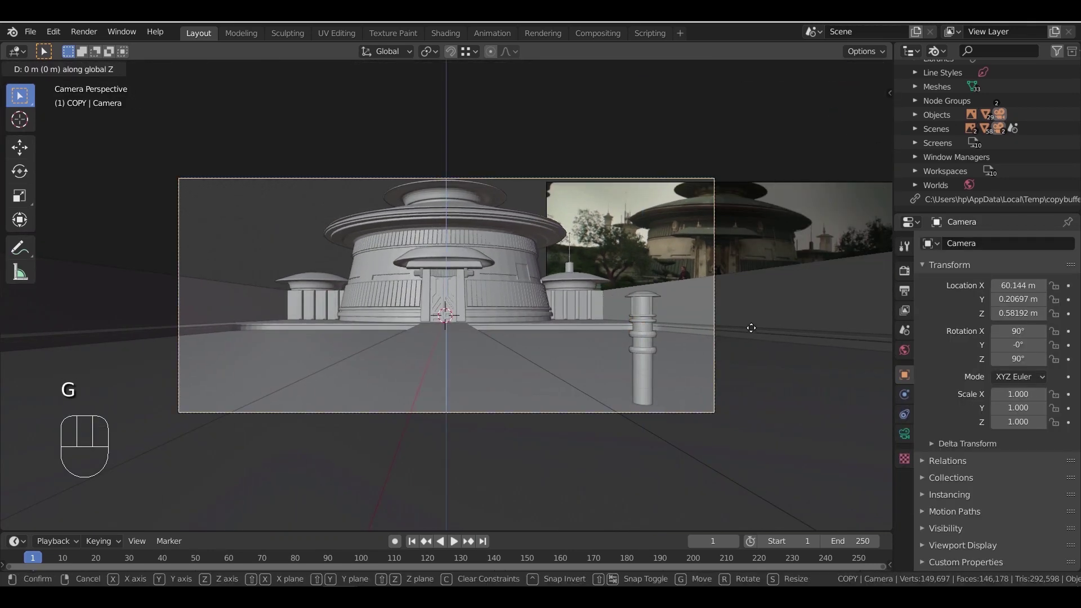
click(772, 251)
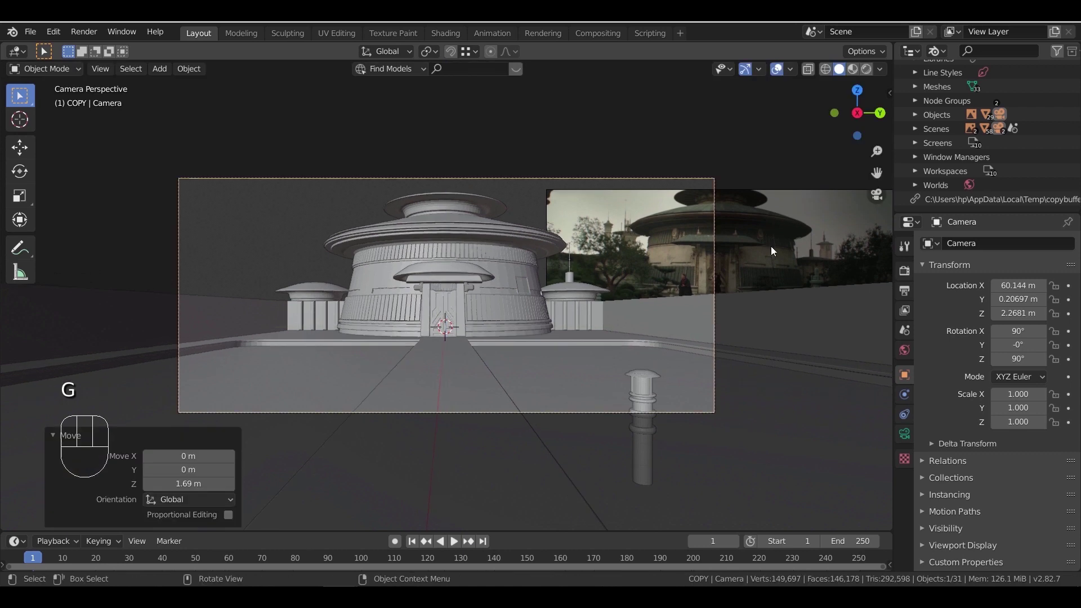
Set the camera's lens Shift Y to 0.010 and fine-tune the camera's height along Z
click(904, 434)
click(995, 362)
click(994, 361)
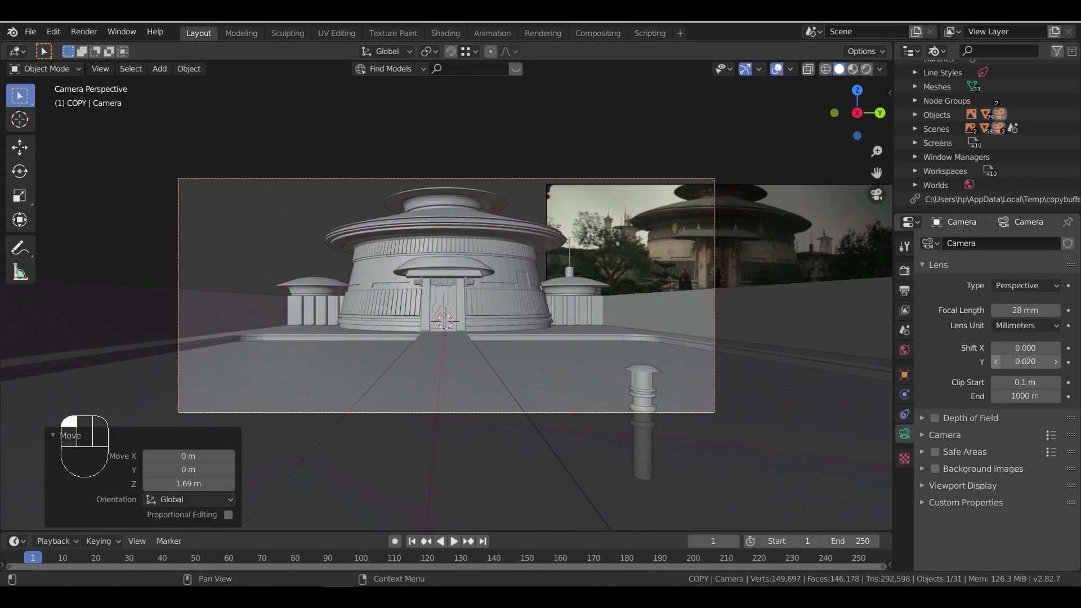
key(g)
key(z)
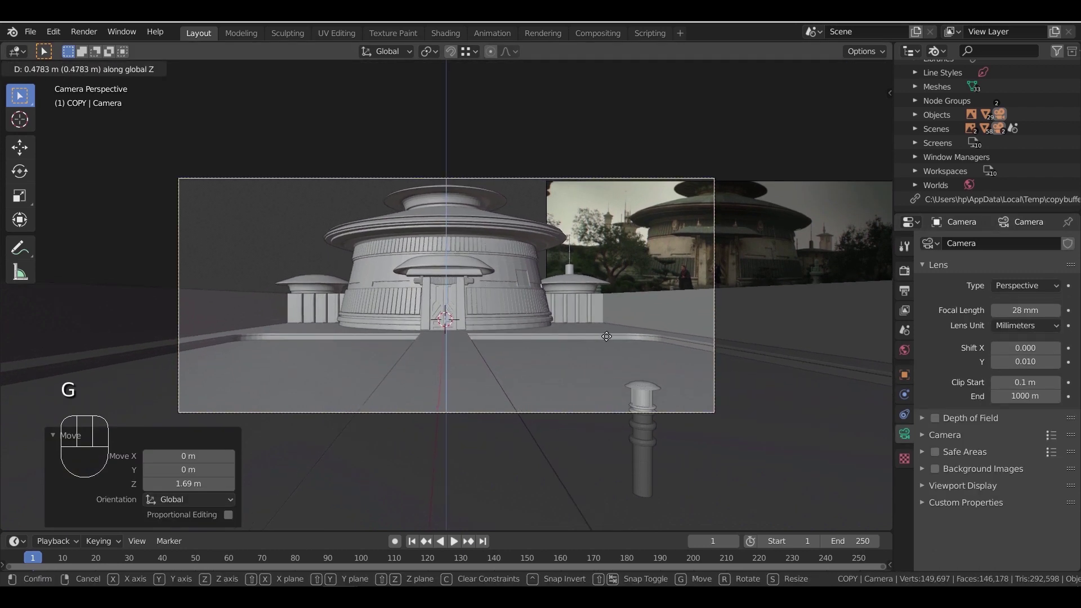
click(607, 353)
Move the ringed pillar -3.73 m along X, back toward the temple
click(649, 384)
key(g)
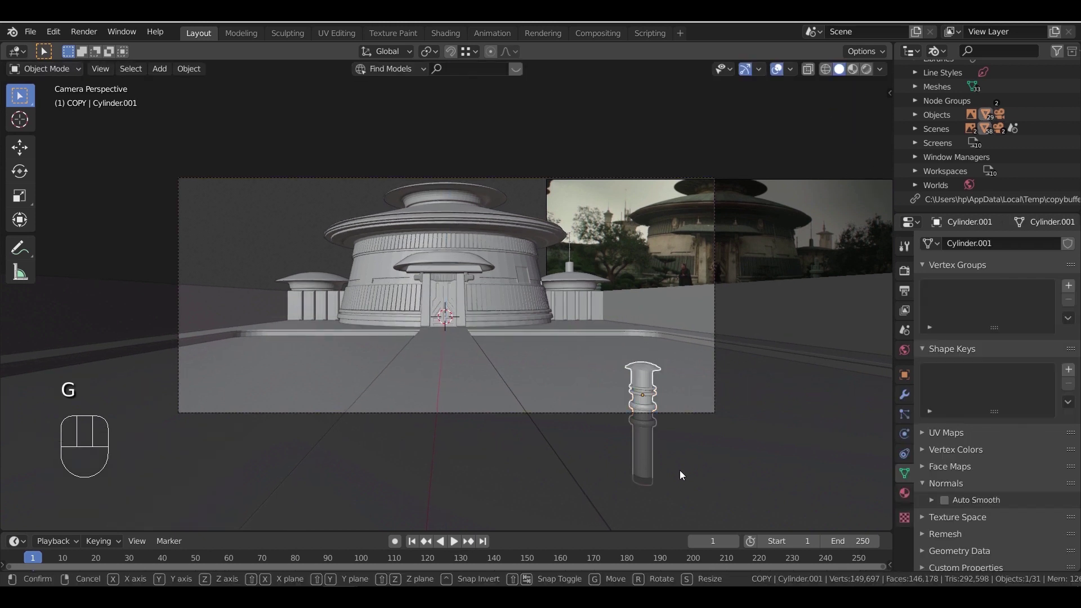
key(x)
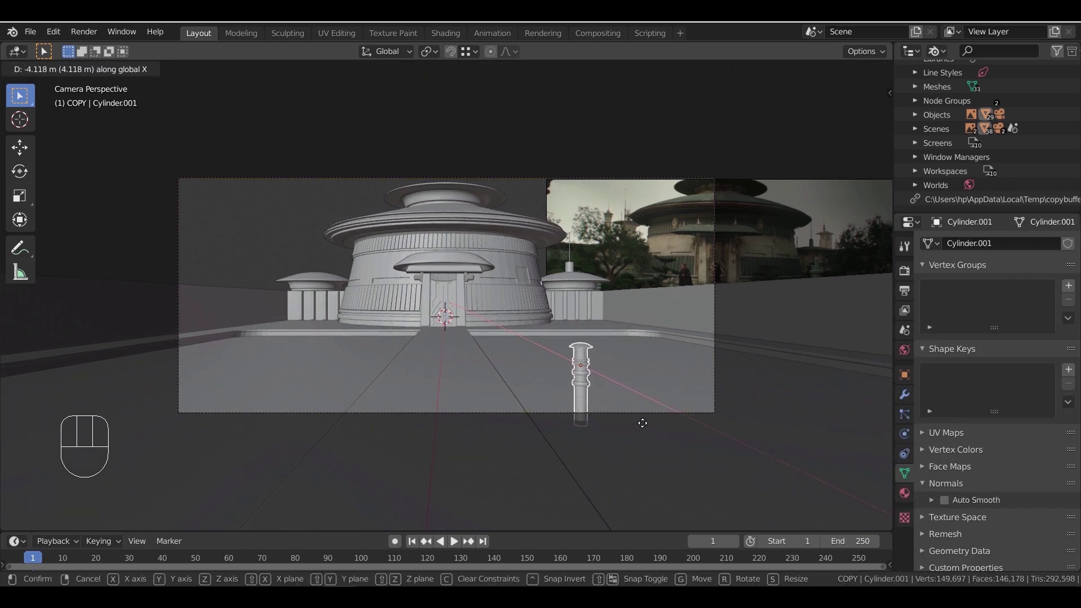
click(647, 426)
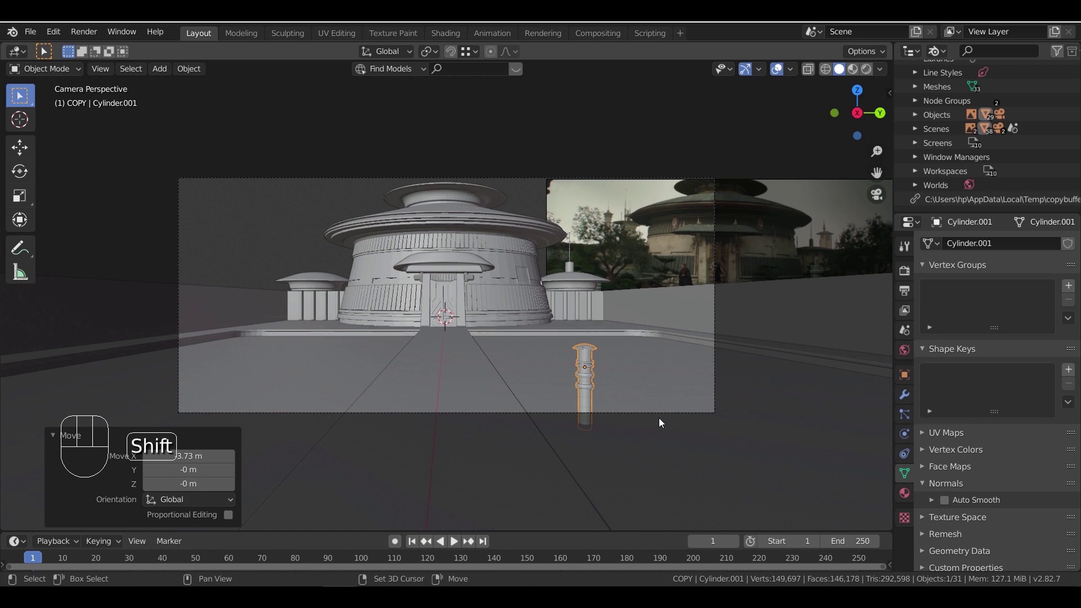
Duplicate the ringed pillar -10.1 m along X toward the temple and repeat the duplication to form a row of three
key(shift+d)
key(x)
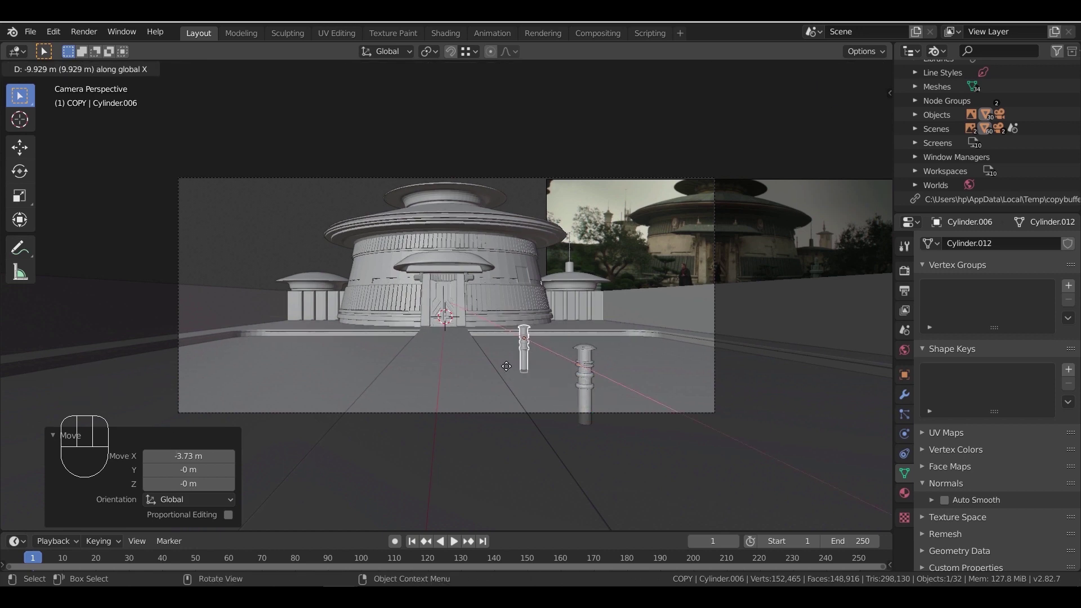
click(535, 388)
key(shift+r)
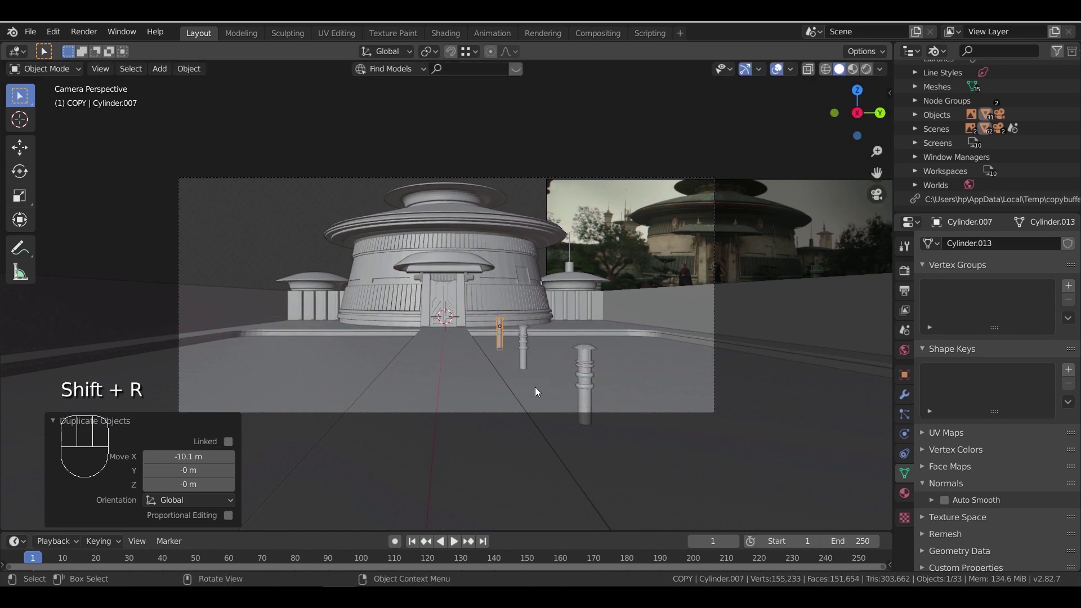
Select the two duplicated pillars nearer the temple and move them together along X, slightly closer to the temple
middle_drag(628, 343, 502, 367)
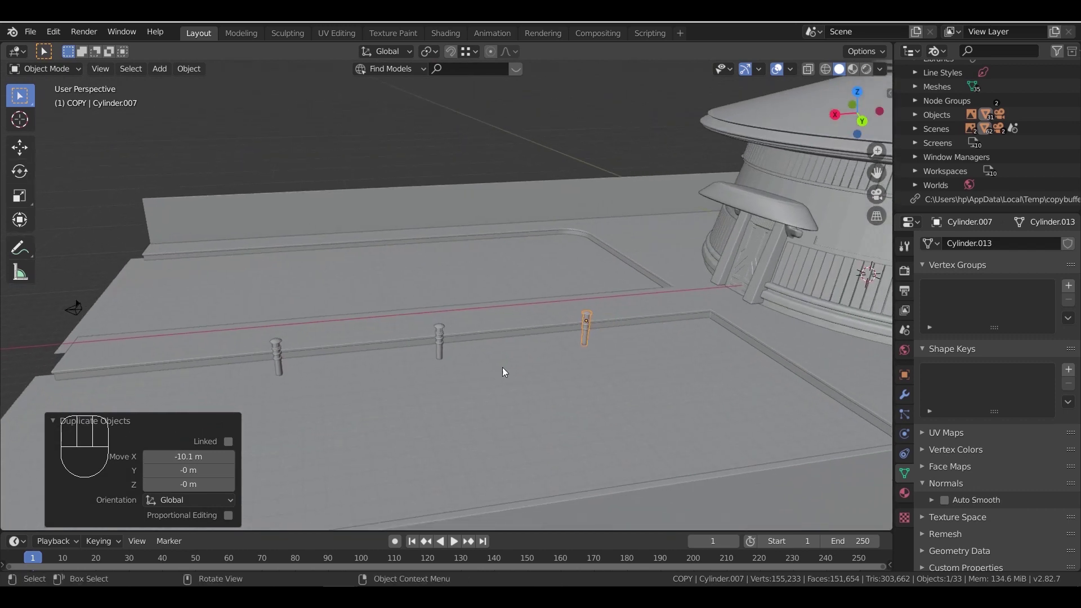
click(441, 344)
shift+click(584, 327)
key(g)
key(x)
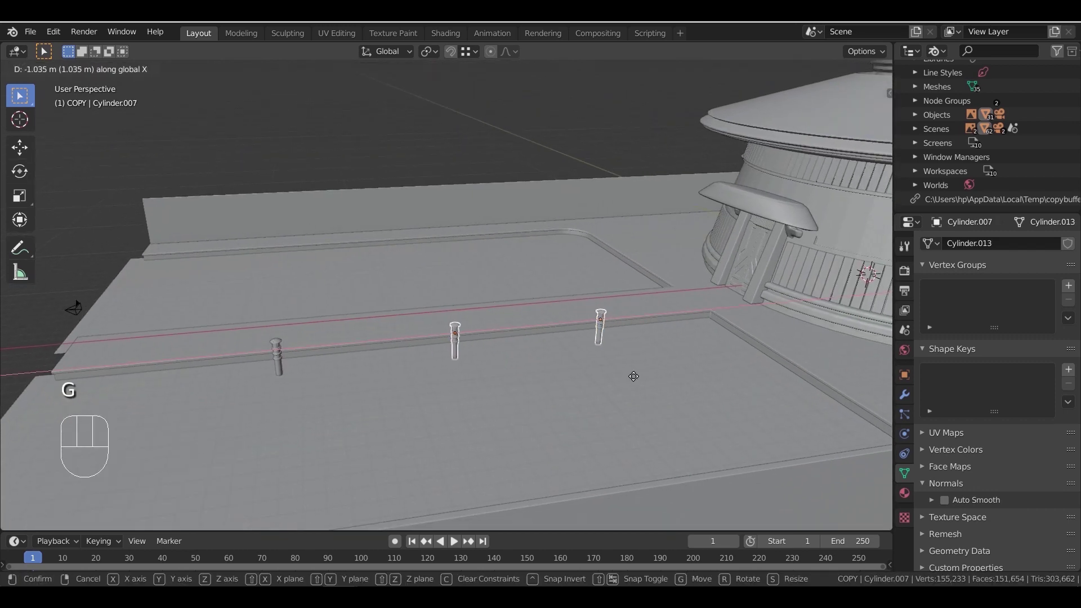
click(637, 375)
Deselect the middle pillar and shift only the pillar nearest the temple slightly along X
ctrl+drag(452, 302, 539, 413)
key(g)
key(x)
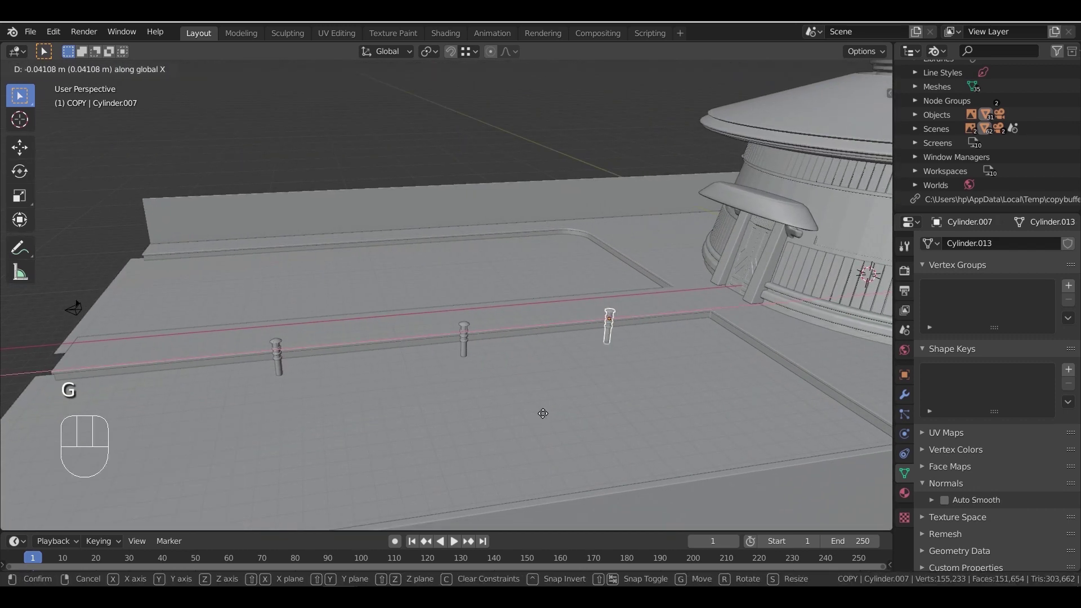
click(556, 413)
Select all three ringed pillars and, in the camera view, duplicate them -9.14 m along Y to the walkway's other side
shift+click(464, 344)
shift+click(275, 346)
middle_drag(282, 354, 442, 393)
key(KP_0)
key(shift+d)
key(y)
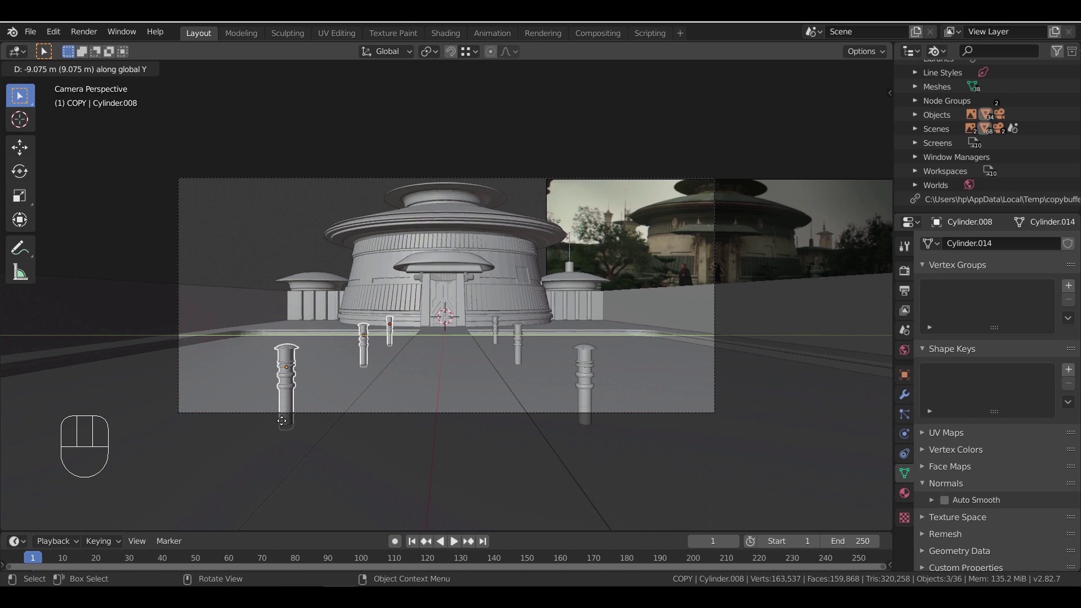
click(281, 421)
Select the boxy prop with its ringed cylinder and pipe beyond the reference photo, and frame it in the view
middle_drag(539, 422, 499, 403)
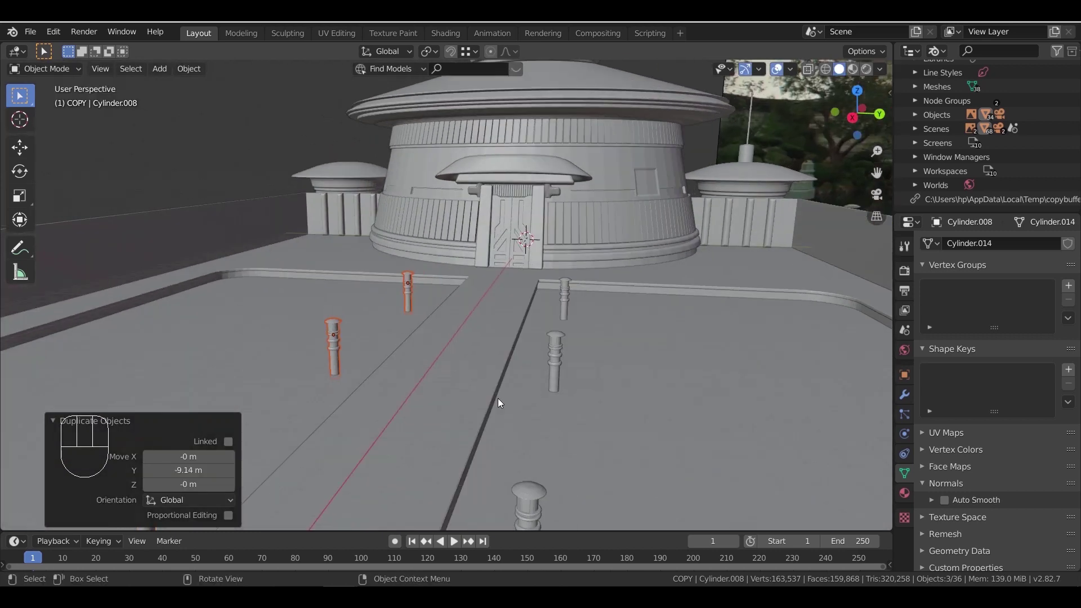
scroll(499, 403, down, 5)
shift+middle_drag(700, 393, 580, 369)
scroll(579, 369, down, 3)
click(760, 285)
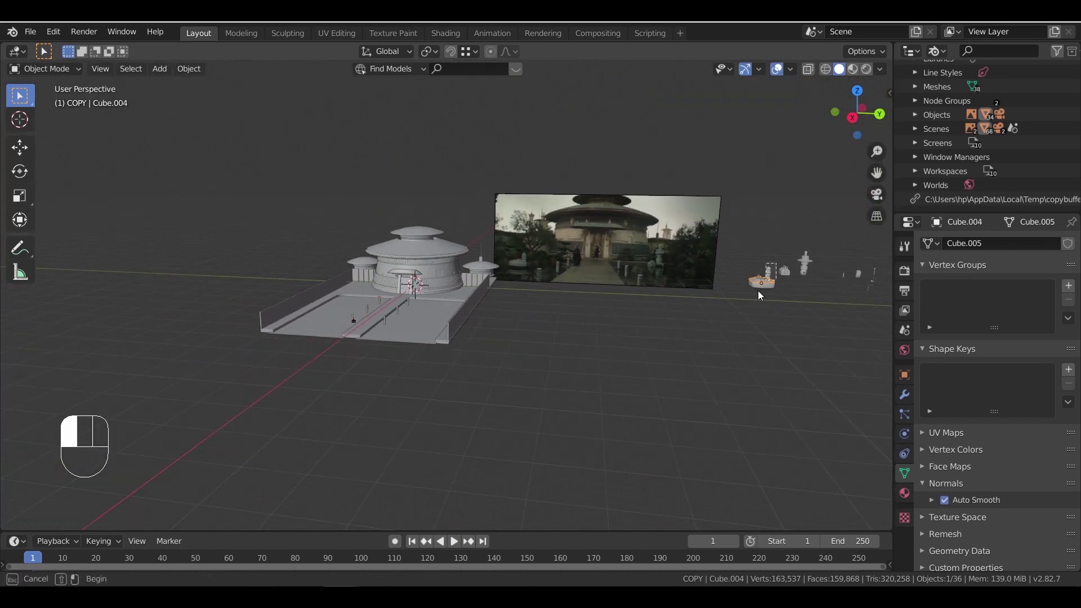
middle_drag(765, 322, 758, 342)
key(KP_Decimal)
scroll(670, 342, down, 3)
Start moving the selected boxy prop and its attached parts from beside the reference photo, with the temple courtyard in view
key(g)
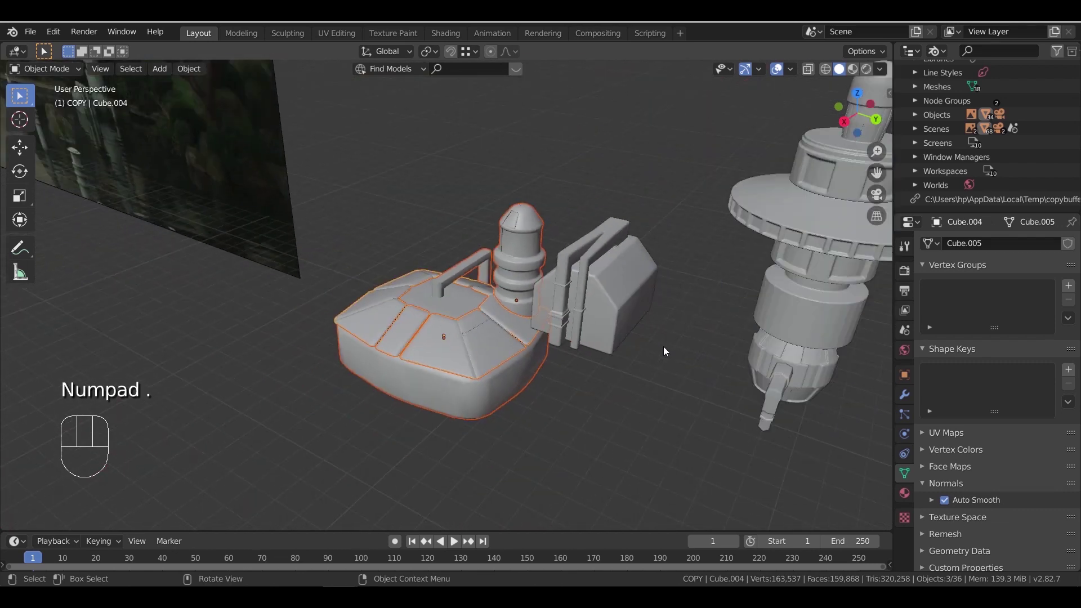
right_click(650, 348)
scroll(663, 354, down, 3)
scroll(664, 354, down, 4)
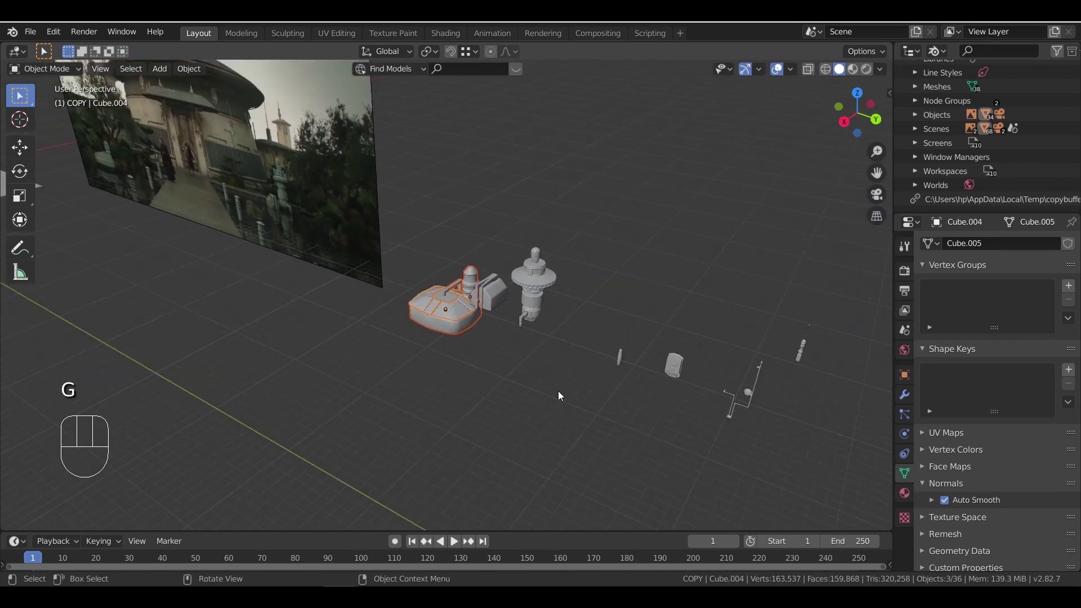
middle_drag(558, 391, 617, 389)
scroll(617, 389, down, 6)
shift+middle_drag(542, 363, 657, 344)
key(g)
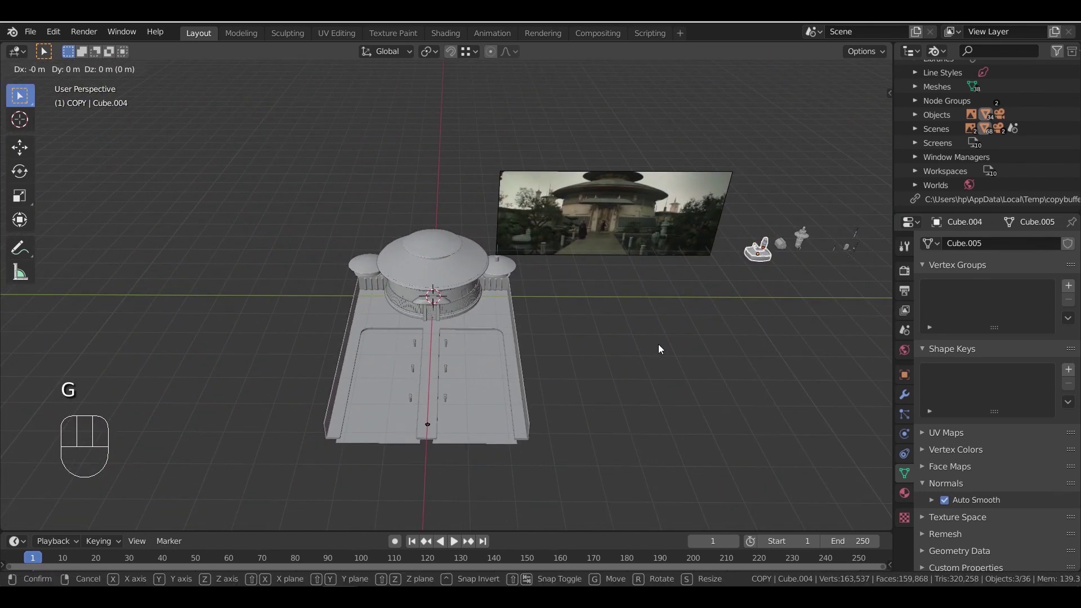
Move the rounded box prop with its ribbed pillar onto the temple courtyard, 59.5 m in X and -134 m in Y
click(264, 450)
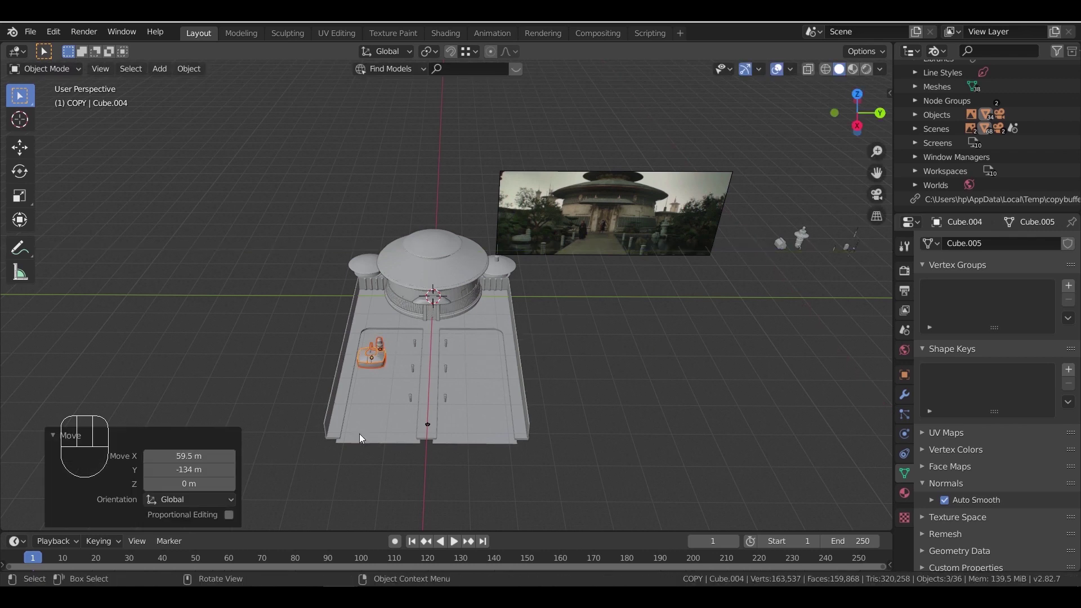
key(KP_Decimal)
middle_drag(478, 422, 696, 381)
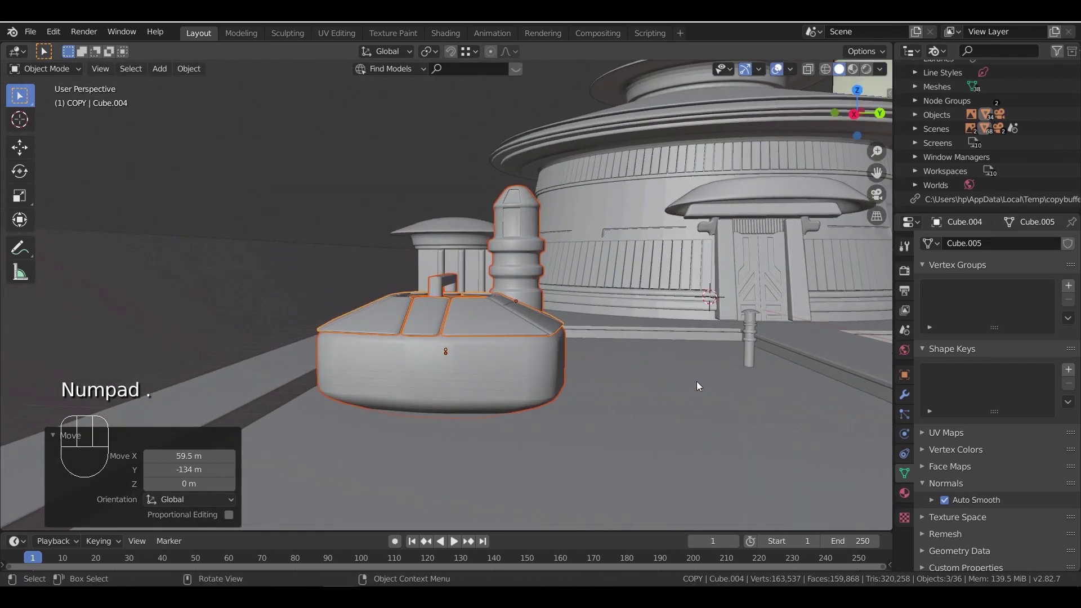
Scale the ribbed pillar beside the rounded box to about 0.68 and lower it by 0.0108 m
key(s)
click(528, 313)
click(493, 299)
middle_drag(557, 350, 523, 379)
scroll(545, 347, up, 5)
key(s)
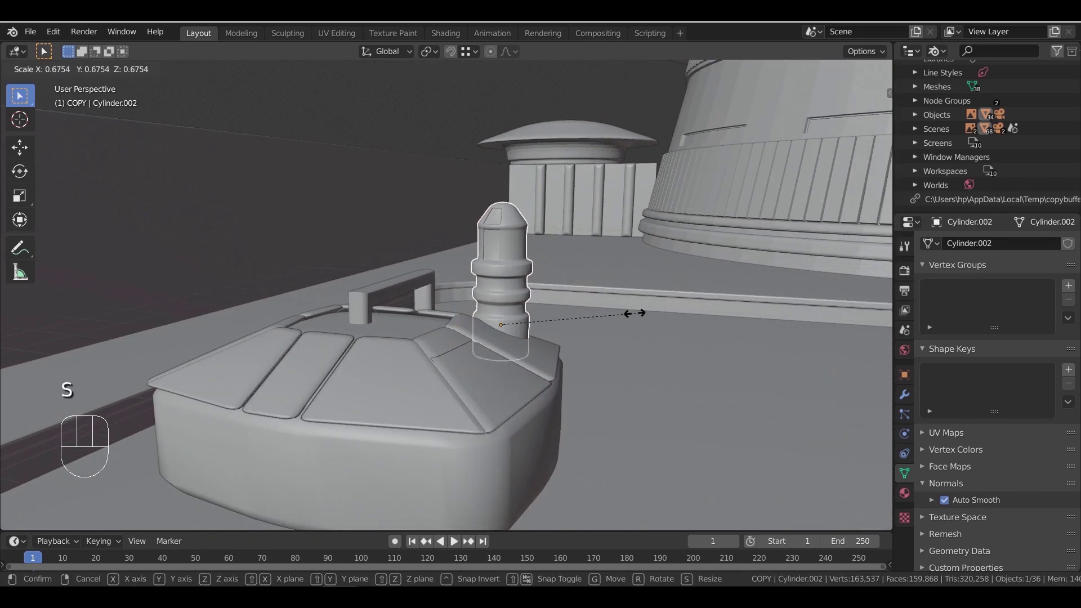
click(632, 313)
key(g)
key(z)
click(637, 312)
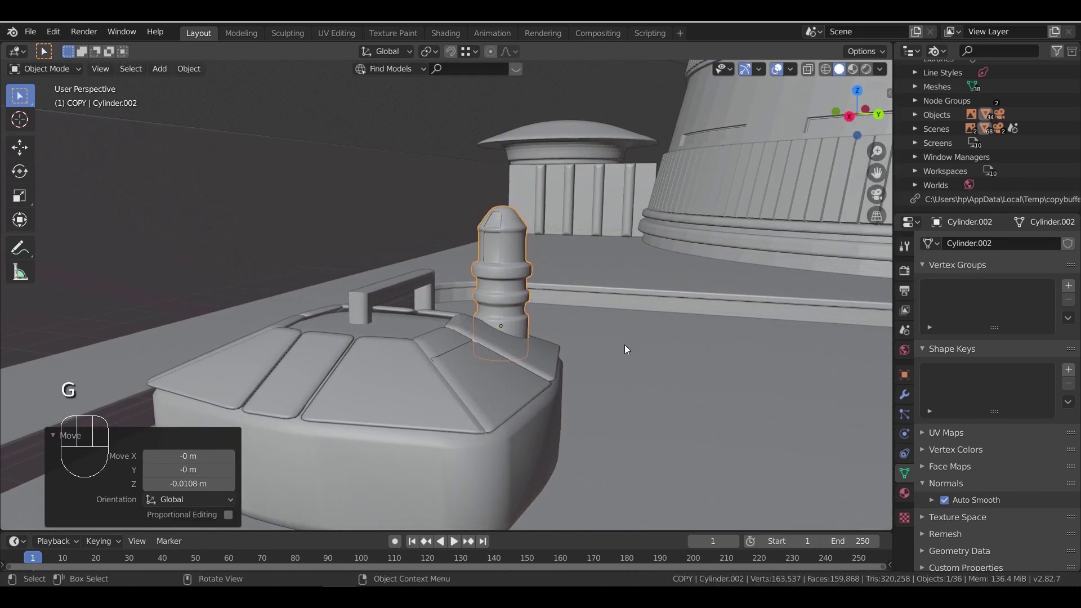
Rotate the ribbed pillar -21.2° around the global Z axis
middle_drag(623, 345, 630, 342)
key(r)
key(z)
click(584, 356)
scroll(582, 358, down, 1)
shift+middle_drag(565, 361, 606, 329)
scroll(606, 328, down, 1)
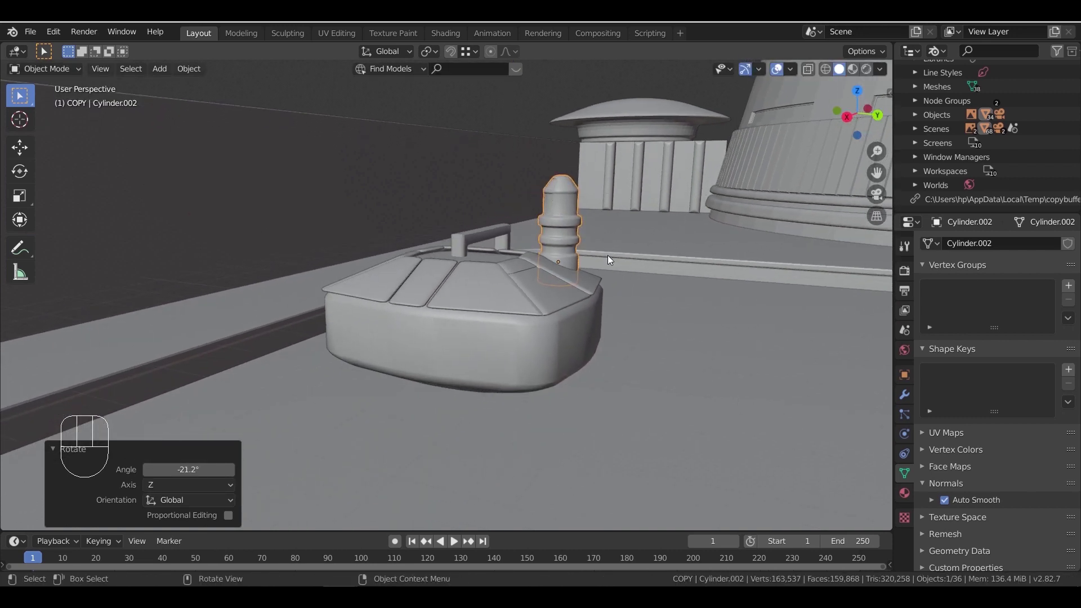
Select the pillar, lid and rounded base together and adjust their height so the prop sits on the courtyard floor
shift+click(489, 266)
shift+click(523, 341)
middle_drag(602, 389, 611, 383)
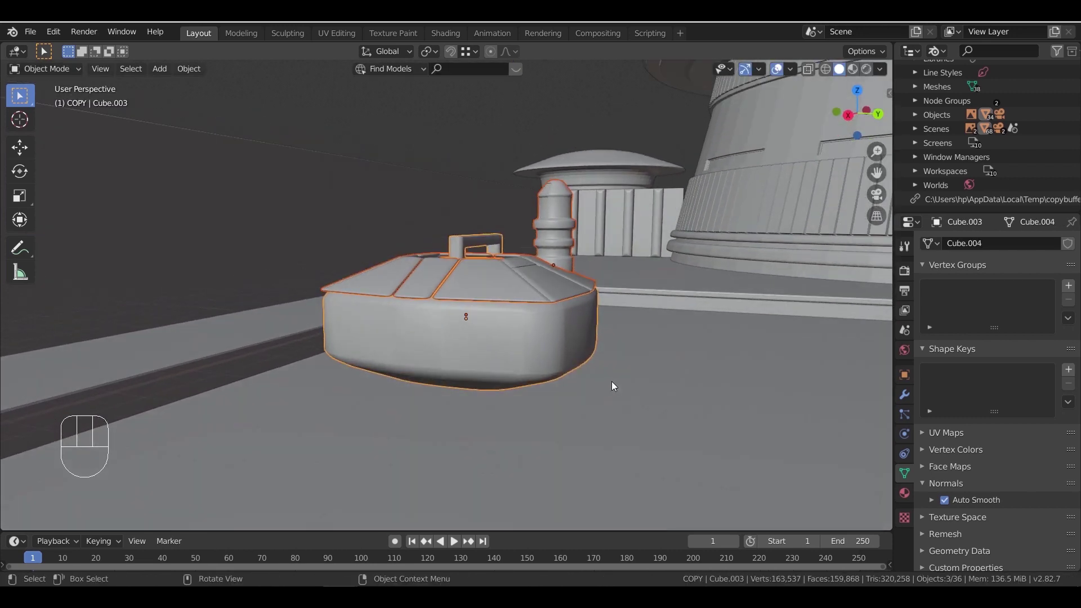
key(g)
key(z)
click(627, 458)
middle_drag(627, 456, 637, 423)
key(g)
key(z)
click(639, 417)
In the camera view, shift the rounded box prop inward along Y and scale it down slightly
key(KP_0)
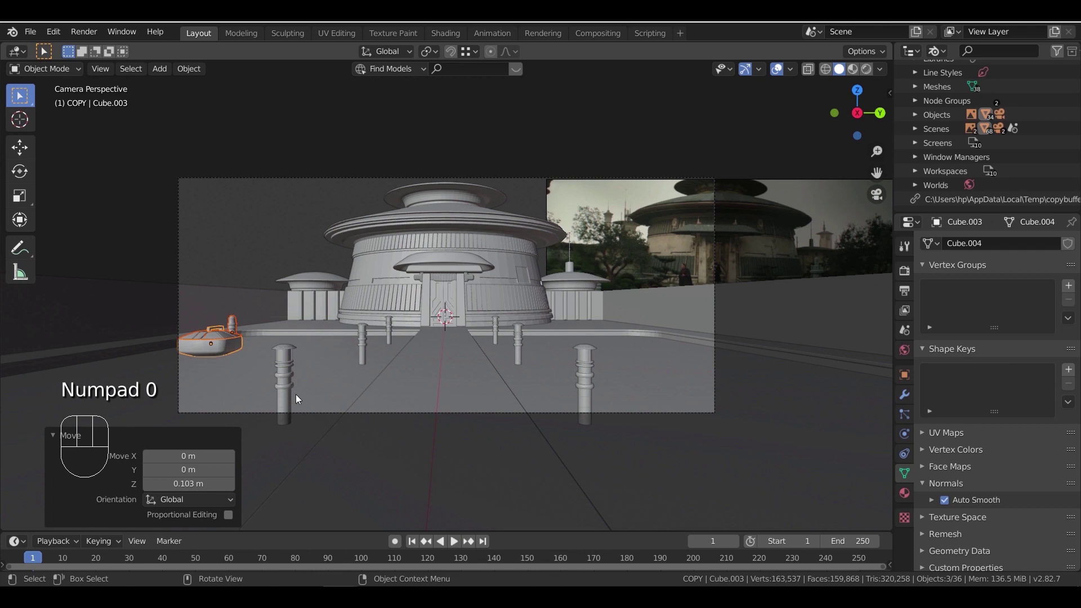
key(g)
key(y)
click(369, 384)
key(s)
click(369, 369)
Fine-tune the rounded box prop's height and move it horizontally by 3.17 m in X and 1.54 m in Y
key(g)
key(z)
shift+click(379, 374)
key(g)
key(shift+z)
click(384, 381)
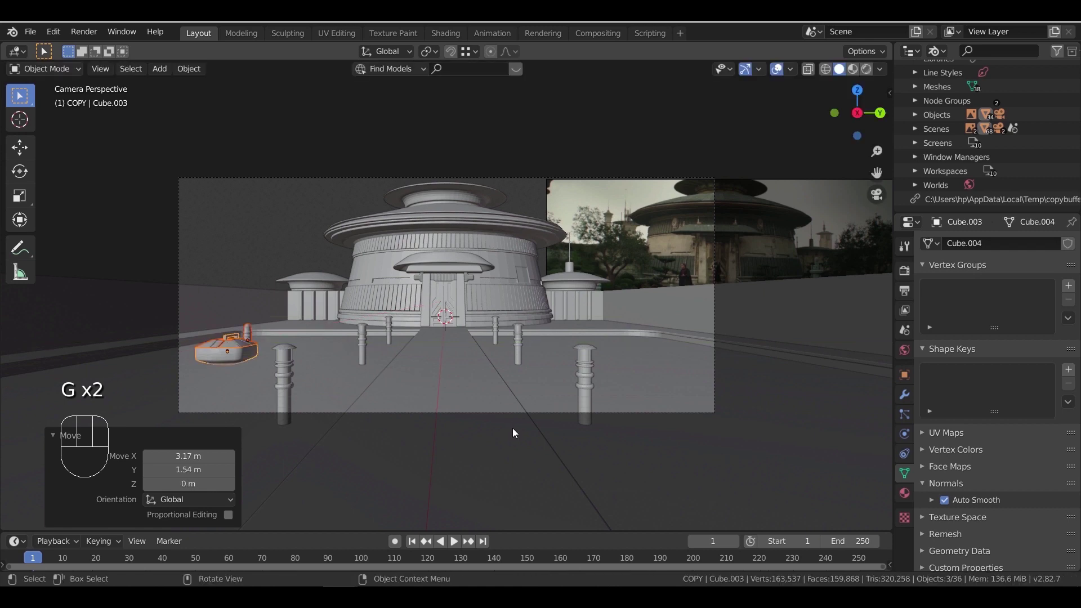
Join the two pieces of the small gabled box prop beyond the reference image into one object
click(262, 254)
middle_drag(575, 384, 514, 406)
scroll(515, 405, down, 6)
shift+middle_drag(450, 413, 225, 406)
scroll(225, 405, down, 3)
click(711, 302)
shift+click(694, 306)
middle_drag(723, 340, 554, 379)
scroll(700, 360, up, 4)
scroll(626, 396, up, 4)
click(421, 321)
shift+click(567, 305)
key(ctrl+j)
Select the lantern and the gabled box and move them to the temple, 54.8 m in X and -103 m in Y
click(473, 256)
shift+drag(627, 221, 478, 316)
scroll(546, 223, down, 5)
drag(553, 210, 422, 312)
scroll(325, 340, down, 7)
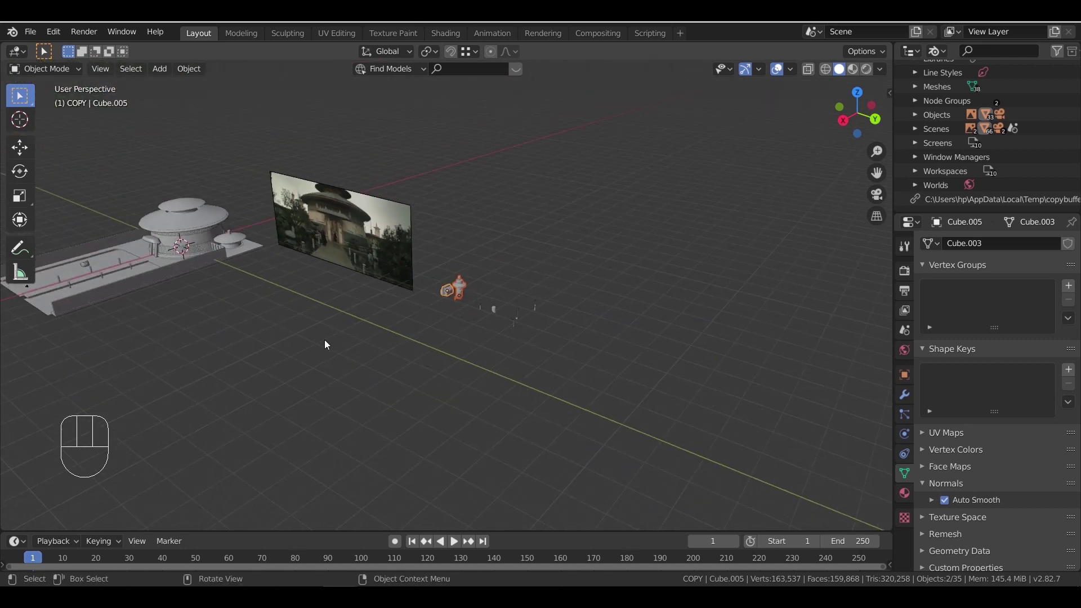
shift+middle_drag(324, 345, 524, 371)
key(g)
click(157, 347)
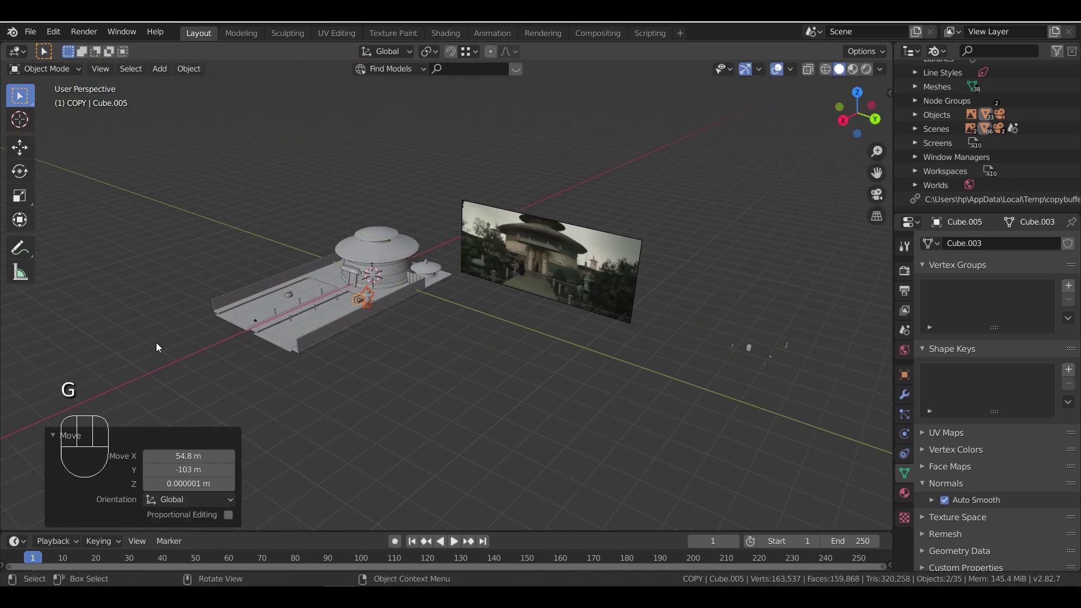
From the top view, move the lantern and gabled box about -9.7 m in X and -9.6 m in Y into the sunken courtyard's corner
key(KP_Decimal)
key(KP_7)
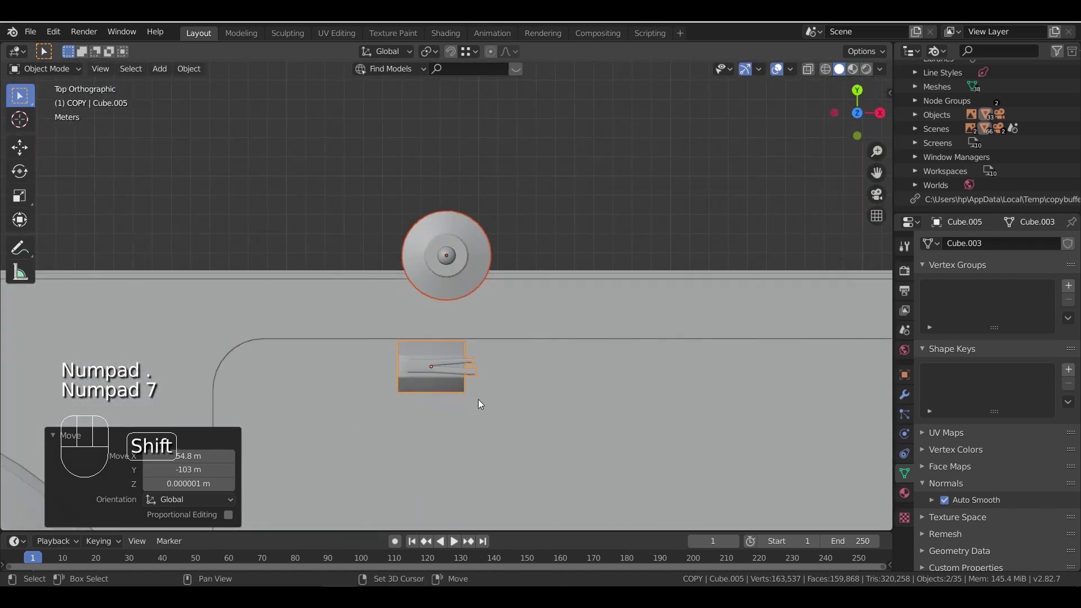
shift+middle_drag(480, 404, 653, 253)
key(g)
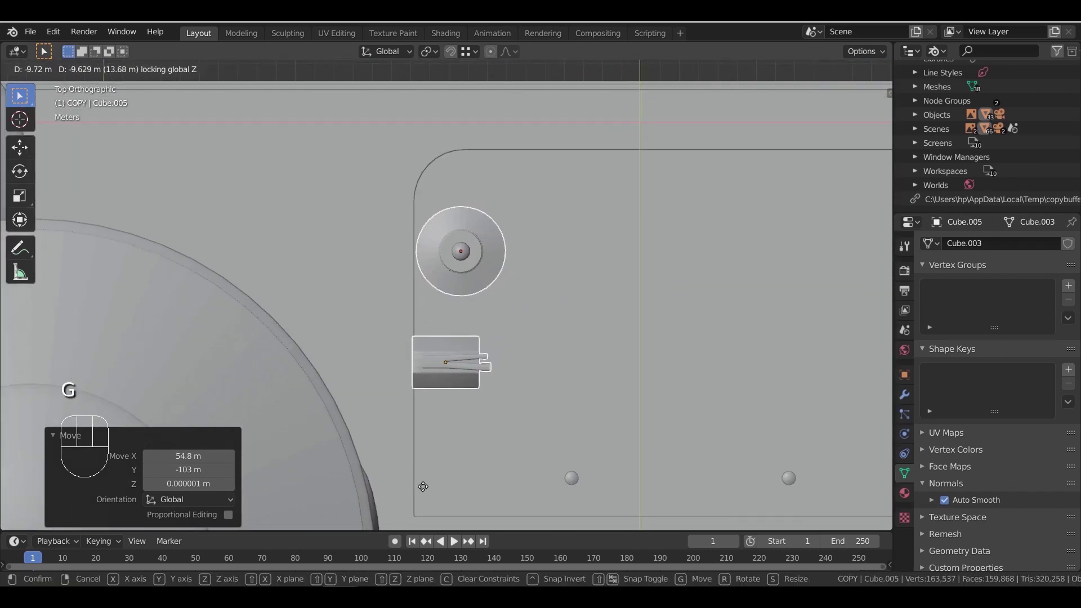
click(421, 488)
Move the gabled box closer to the lantern, about 1.5 m in X and 1.1 m in Y
click(444, 373)
key(g)
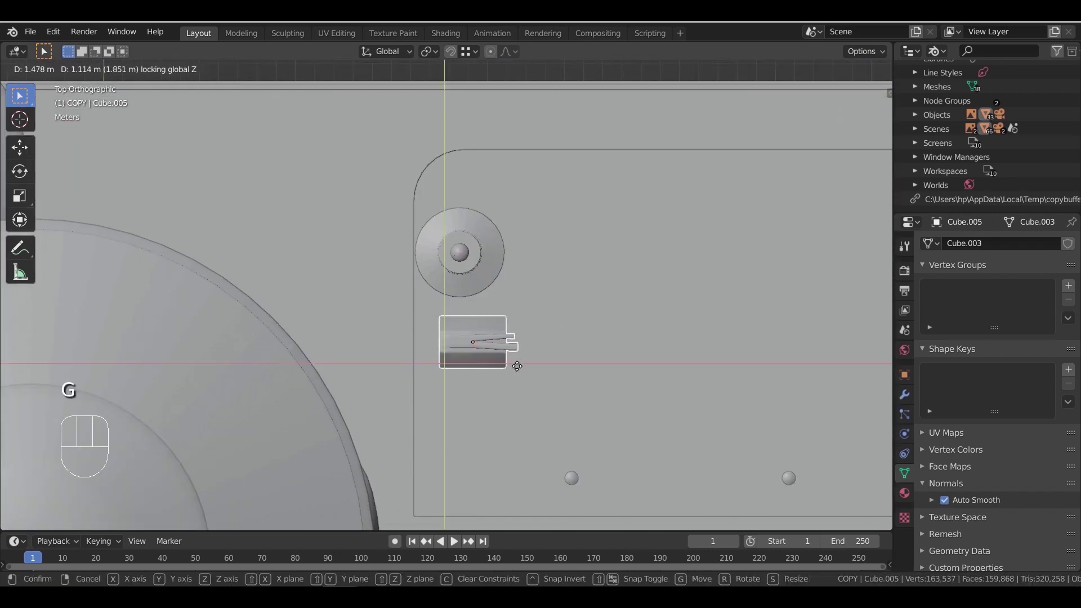
click(518, 366)
Lower the lantern and gabled box together by 5.35 m to the courtyard floor
click(461, 269)
middle_drag(520, 338, 478, 309)
middle_drag(504, 383, 464, 332)
shift+click(432, 360)
key(g)
key(z)
click(554, 445)
shift+middle_drag(561, 390, 580, 341)
middle_drag(582, 343, 592, 320)
Scale the lantern and gabled box down to roughly two thirds of their size in the camera view
key(KP_0)
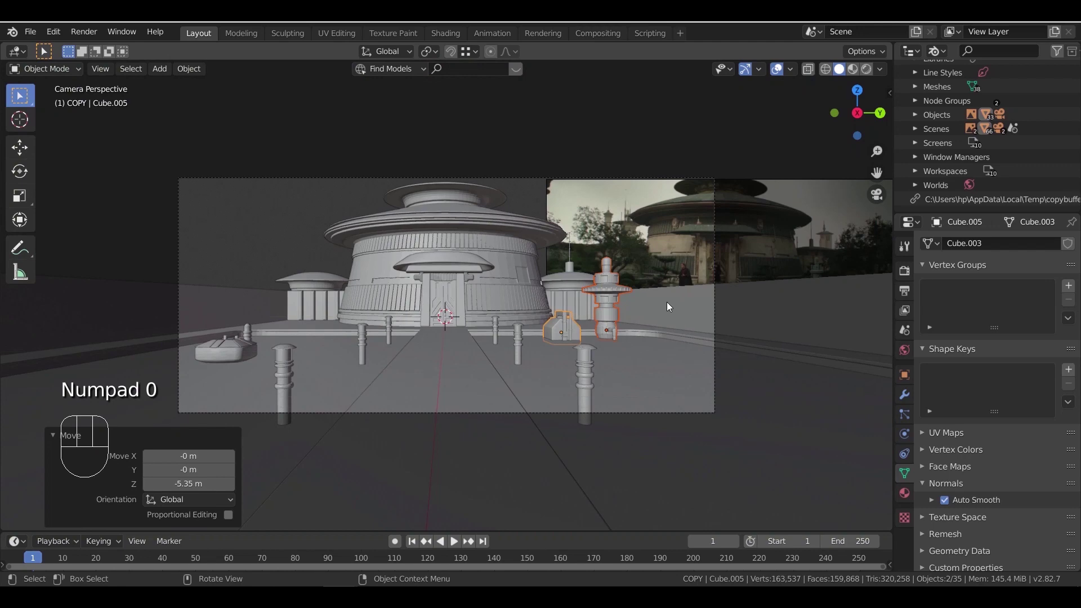
key(s)
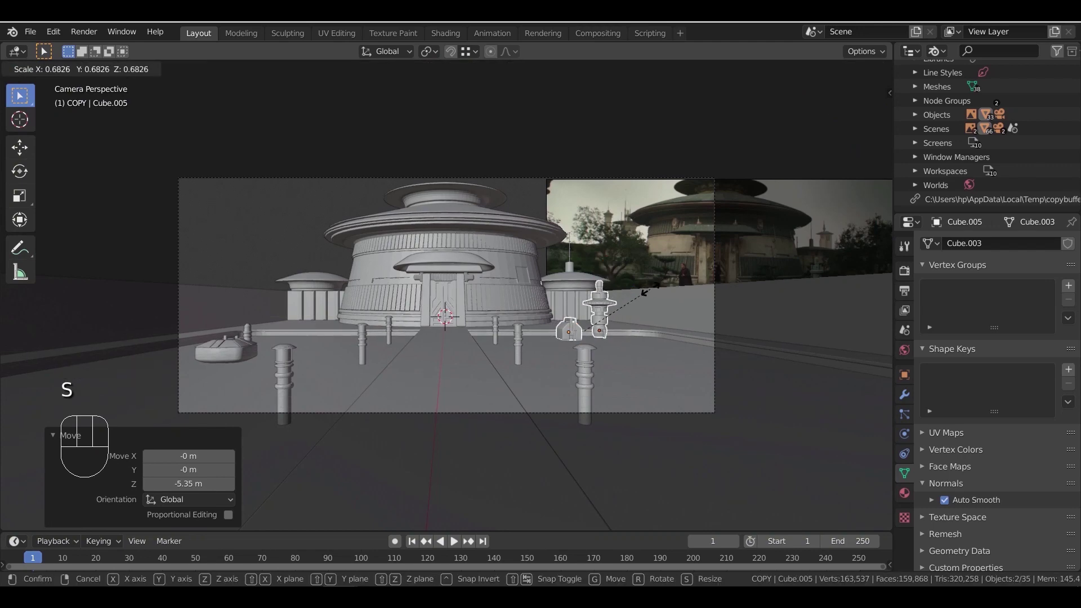
click(639, 296)
Move the lantern and gabled box horizontally by -0.191 m in X and 1.9 m in Y
middle_drag(634, 322, 585, 332)
shift+middle_drag(586, 332, 586, 381)
scroll(715, 403, up, 6)
key(g)
key(shift+z)
click(680, 378)
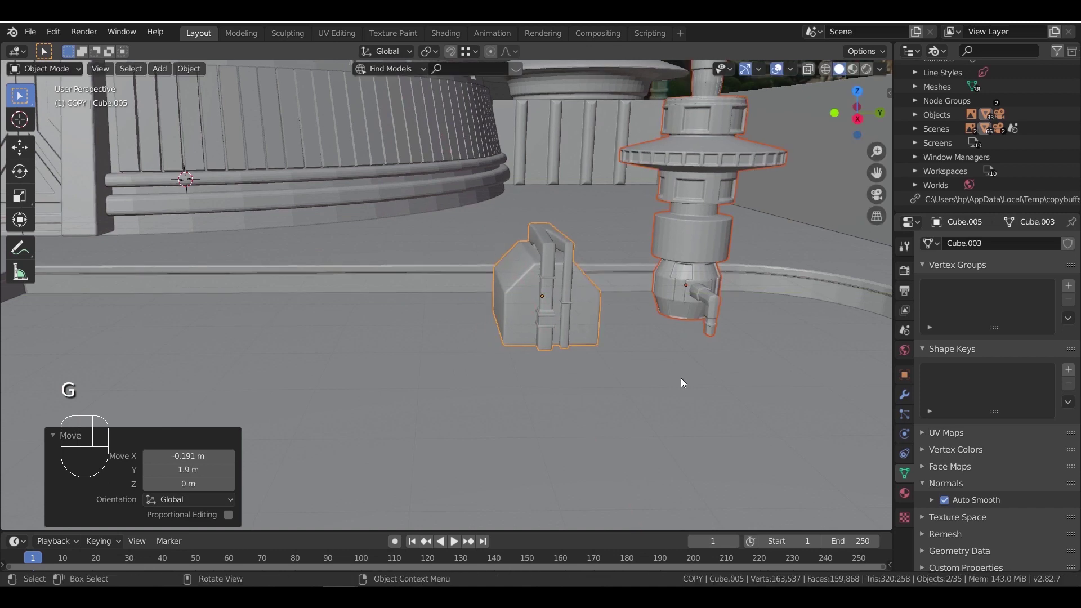
Lower the lantern and gabled box by 0.214 m, check them through the camera and clear the selection
key(g)
key(z)
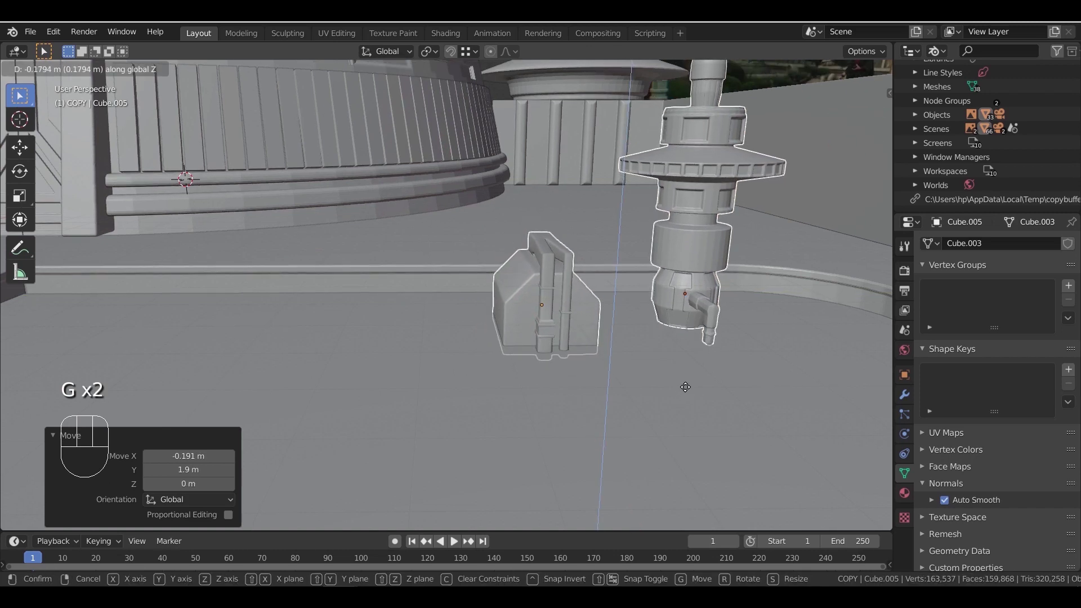
click(685, 387)
key(KP_0)
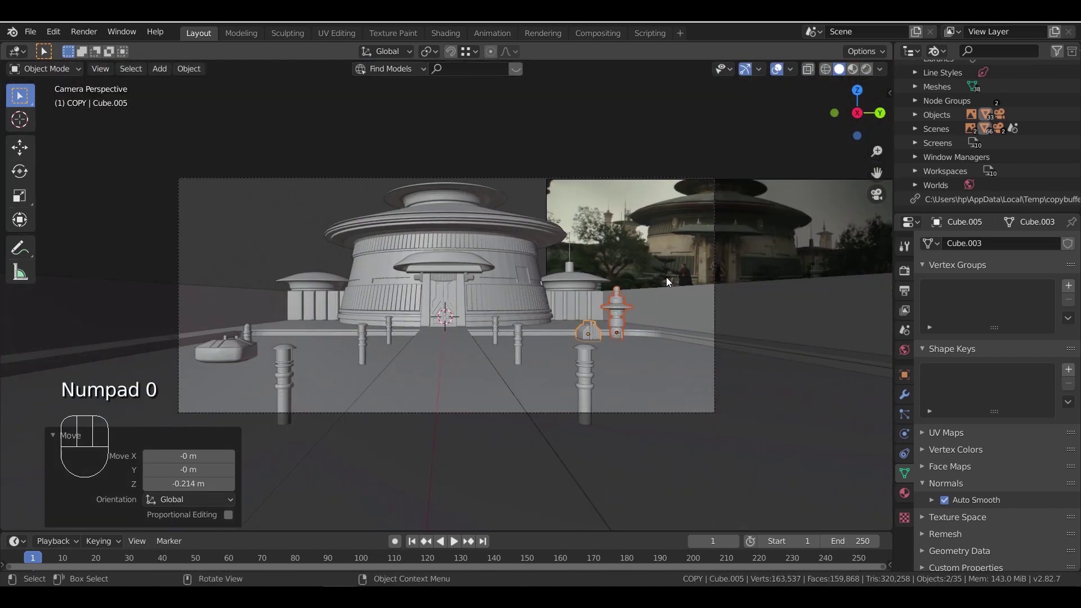
click(548, 208)
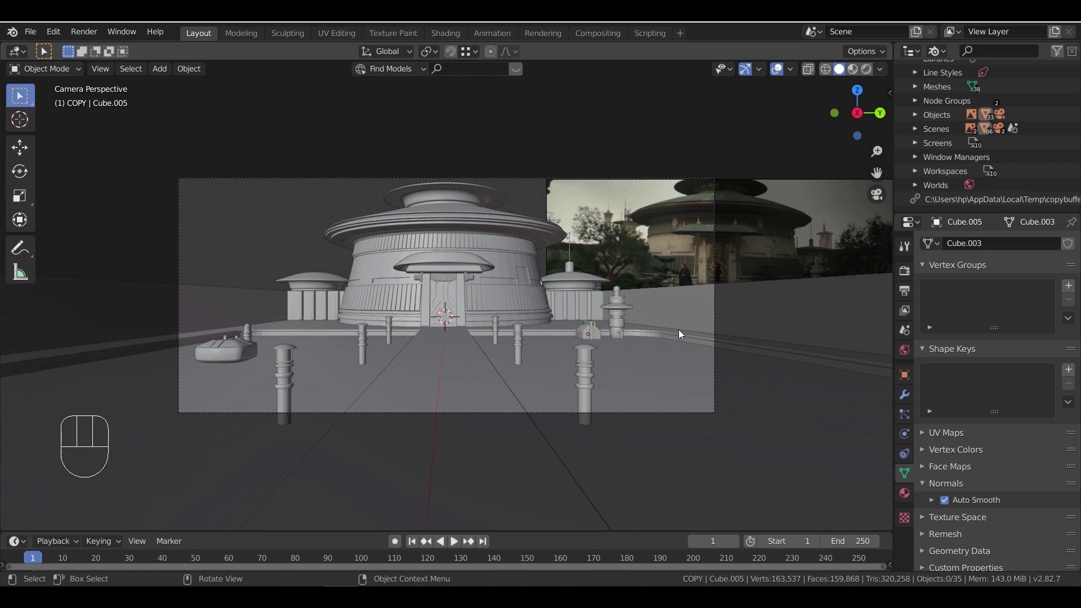
Select the four remaining distant props and move them horizontally beside the courtyard, 38.5 m in X and -109 m in Y
scroll(682, 330, down, 1)
middle_drag(682, 330, 270, 373)
scroll(546, 356, down, 5)
scroll(563, 369, down, 2)
shift+middle_drag(619, 368, 513, 365)
drag(658, 307, 545, 368)
key(g)
key(shift+z)
click(169, 347)
shift+middle_drag(282, 372, 507, 392)
middle_drag(507, 391, 602, 318)
scroll(603, 400, up, 6)
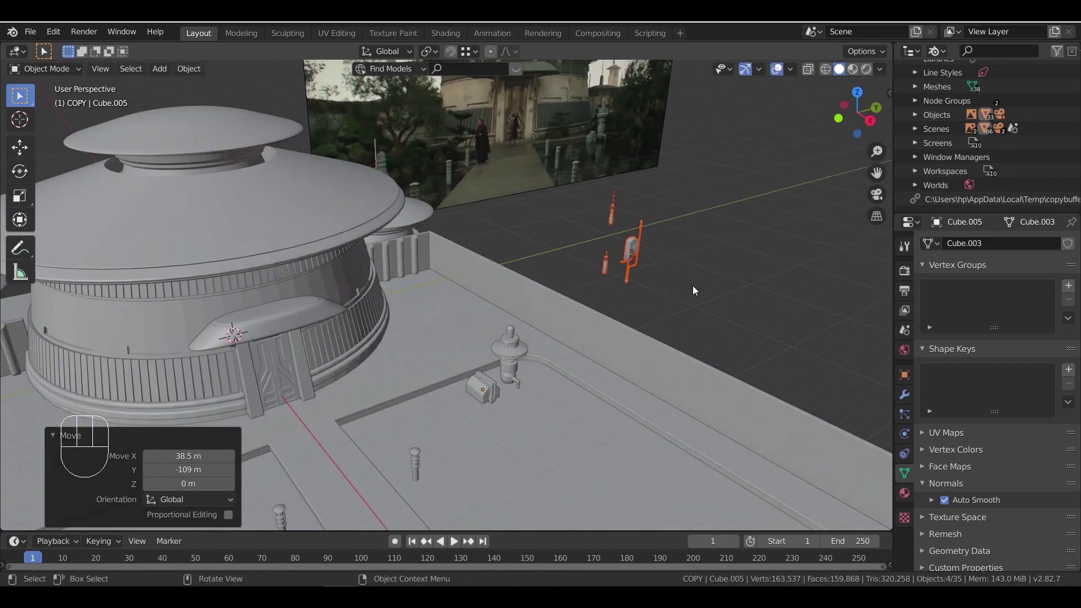
click(692, 285)
Move the wall panel prop horizontally in front of the temple's round wall, about -30.1 m along Y
middle_drag(720, 283, 680, 258)
shift+middle_drag(648, 329, 737, 352)
click(620, 413)
middle_drag(740, 407, 685, 376)
shift+middle_drag(686, 376, 744, 380)
shift+middle_drag(744, 379, 616, 417)
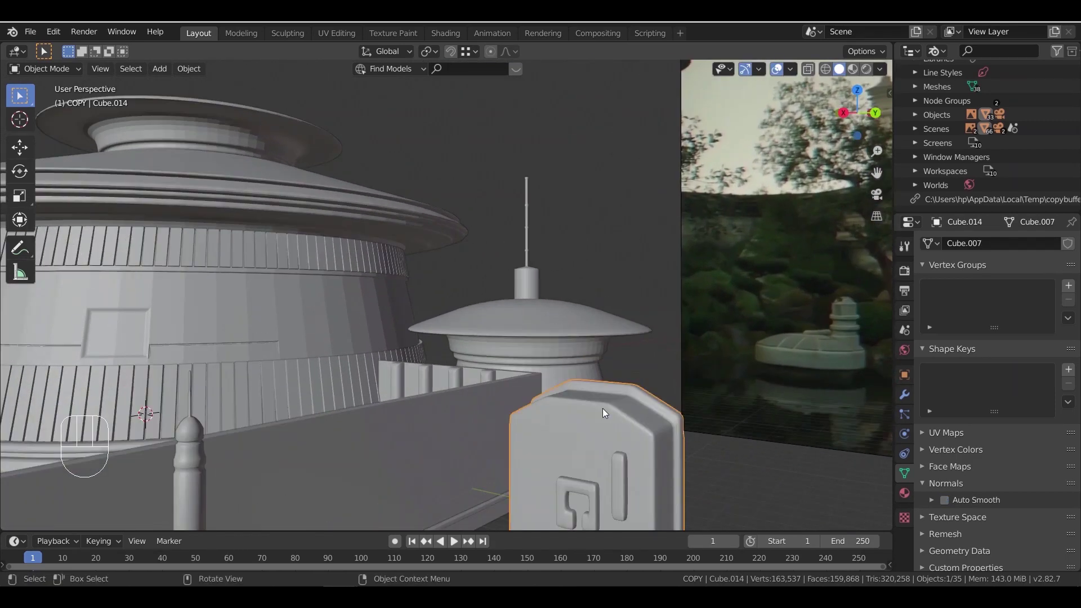
scroll(600, 408, down, 5)
middle_drag(494, 461, 654, 454)
key(g)
key(shift+z)
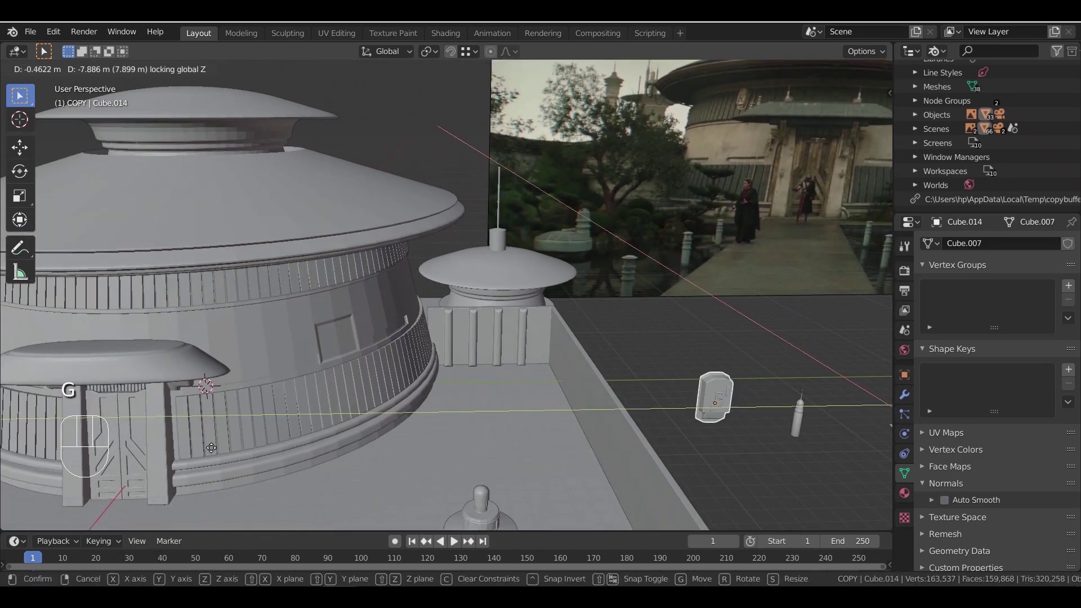
click(847, 429)
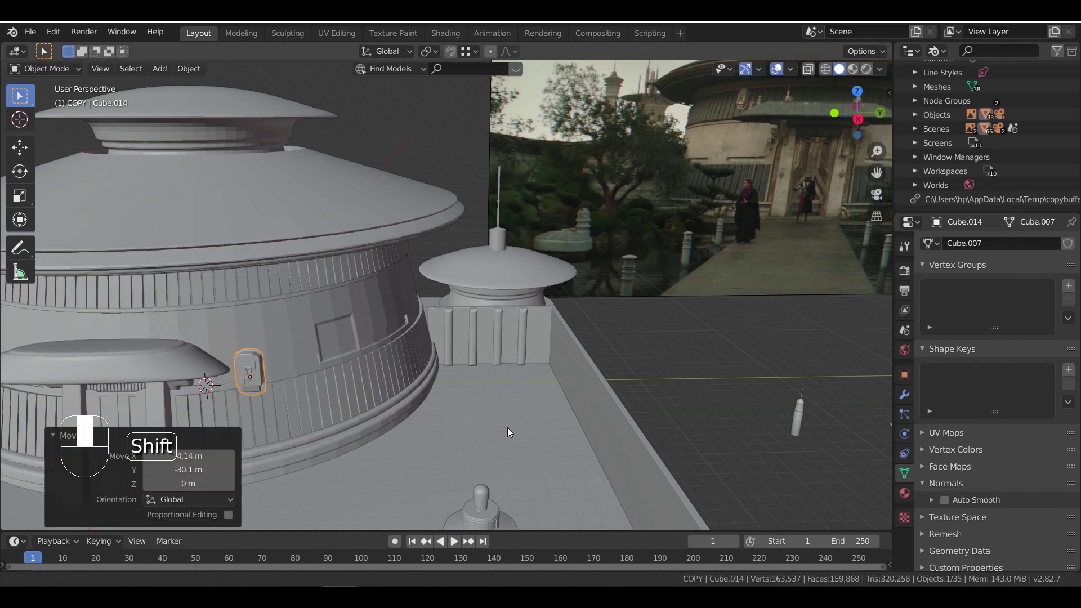
Raise the wall panel by 3.95 m to the temple's upper wall
shift+middle_drag(421, 440, 638, 413)
scroll(638, 413, up, 4)
key(g)
key(z)
click(676, 273)
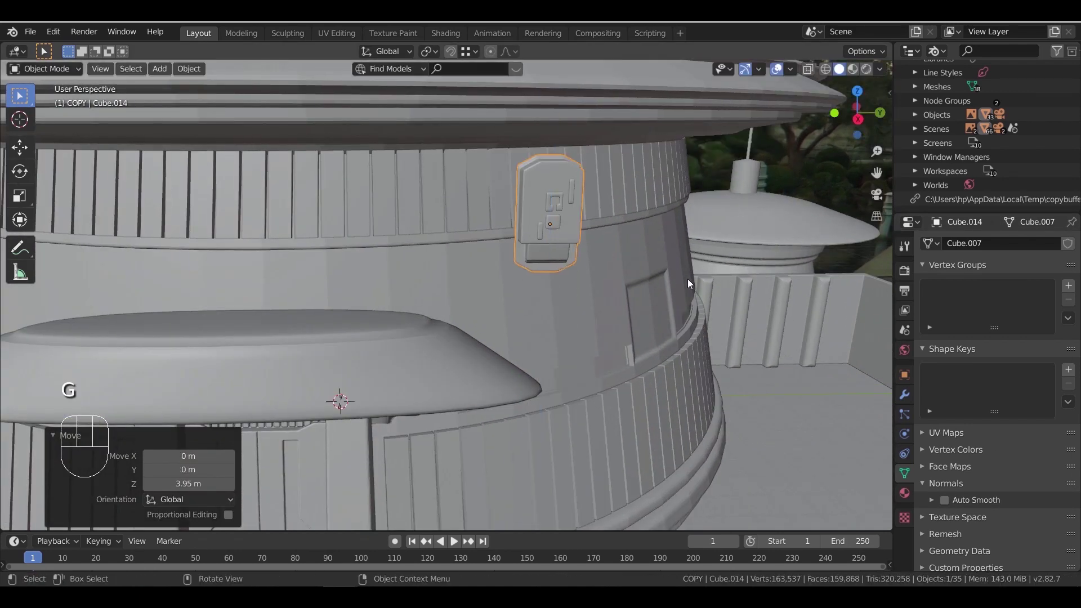
Scale the wall panel down to 0.403 and then by a further 0.820
key(s)
click(622, 273)
middle_drag(622, 273, 621, 306)
scroll(621, 306, up, 4)
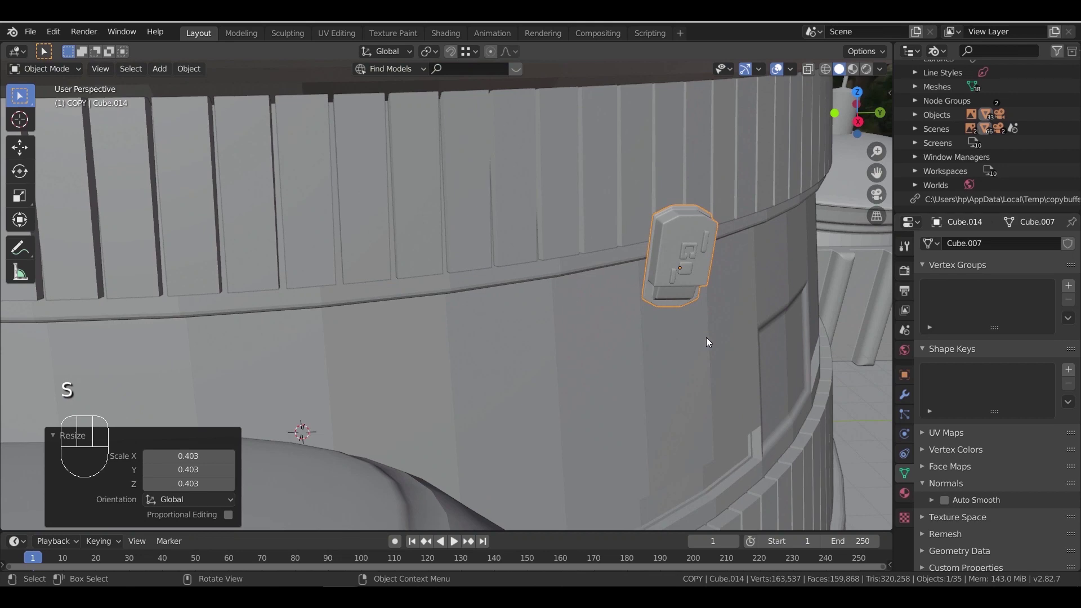
key(s)
click(700, 331)
Raise the wall panel along Z to the height of the upper slatted band
key(g)
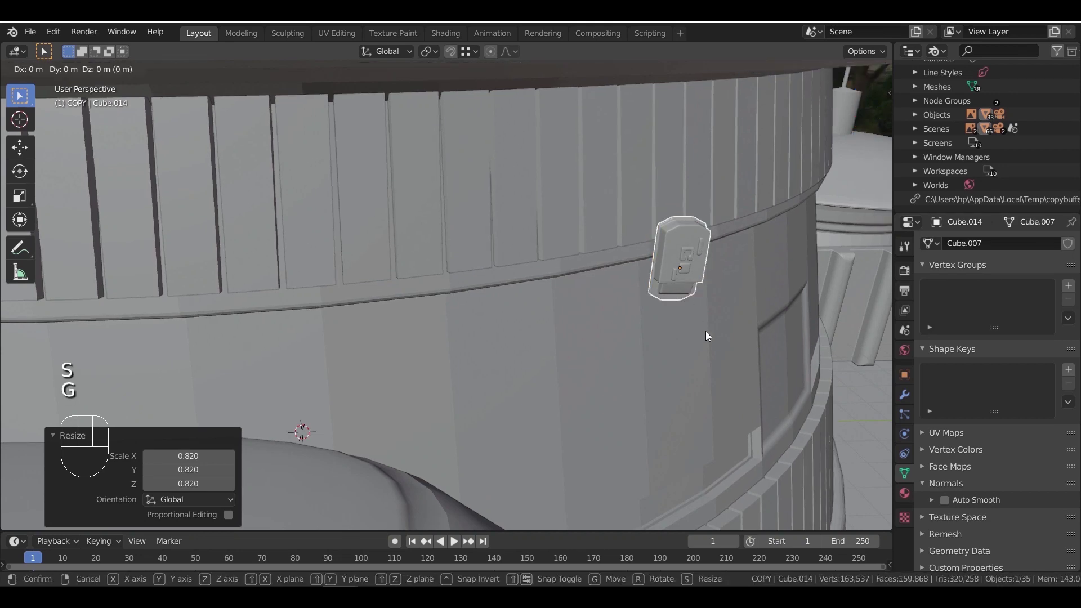
key(z)
click(706, 246)
Nudge the slatted ring around the temple's upper wall vertically
middle_drag(698, 308, 687, 286)
shift+middle_drag(688, 286, 686, 427)
click(669, 228)
key(g)
key(z)
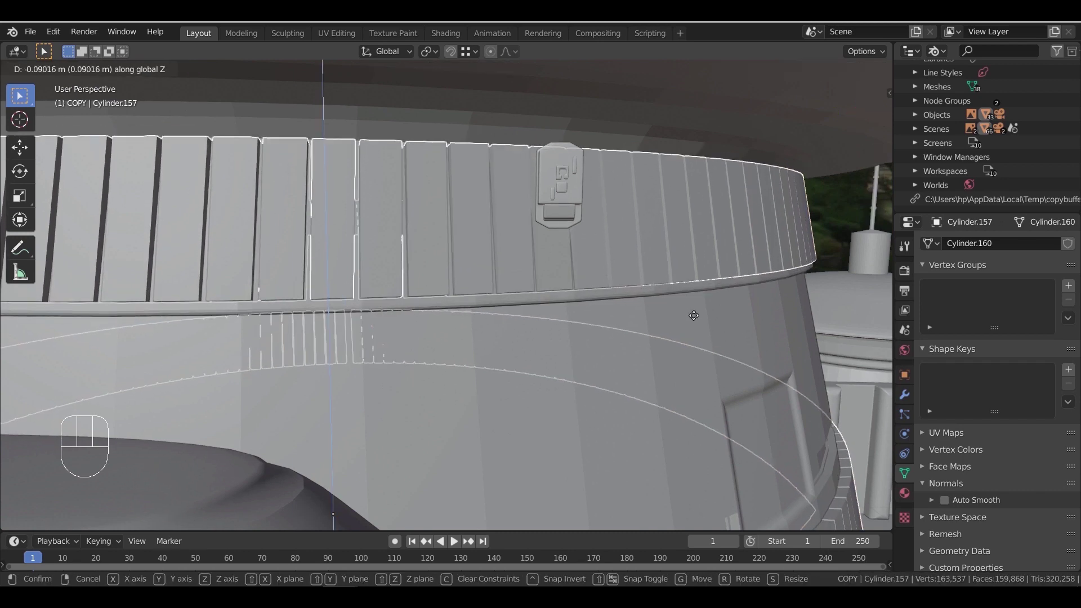
click(679, 303)
Select the wall panel again and rescale it against the slatted band
scroll(670, 302, down, 5)
middle_drag(584, 329, 554, 350)
shift+middle_drag(553, 350, 619, 362)
scroll(427, 323, up, 1)
click(413, 326)
middle_drag(461, 355, 532, 350)
scroll(532, 350, up, 4)
shift+middle_drag(648, 349, 535, 332)
key(s)
click(597, 352)
From the front view, rotate the wall panel -7.9° around the global Y axis to match the wall's slope
key(KP_3)
key(KP_1)
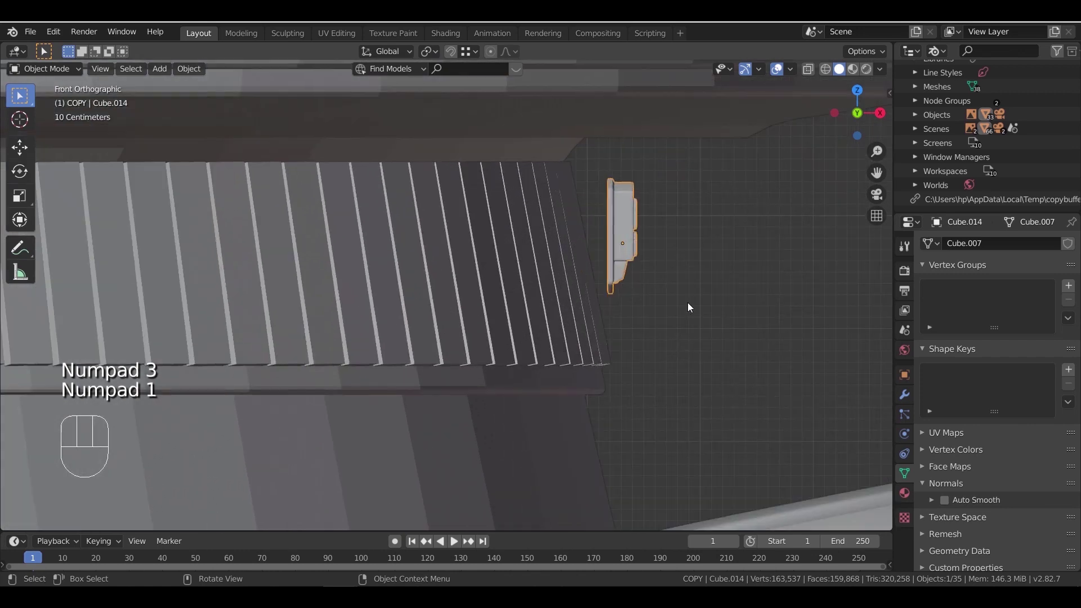
scroll(556, 403, up, 6)
shift+middle_drag(687, 302, 600, 279)
key(r)
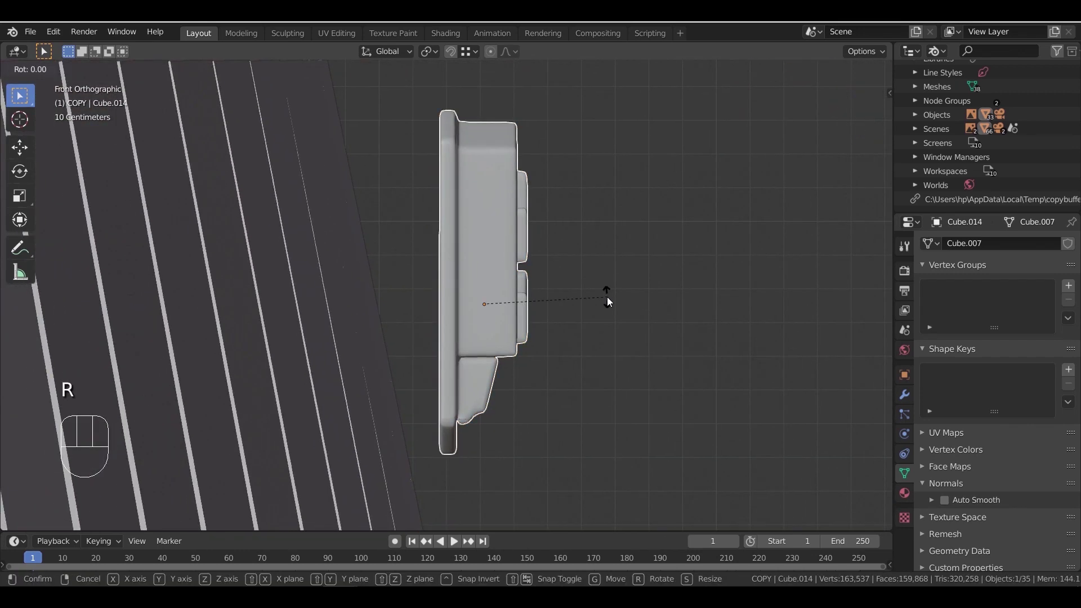
key(z)
key(x)
key(y)
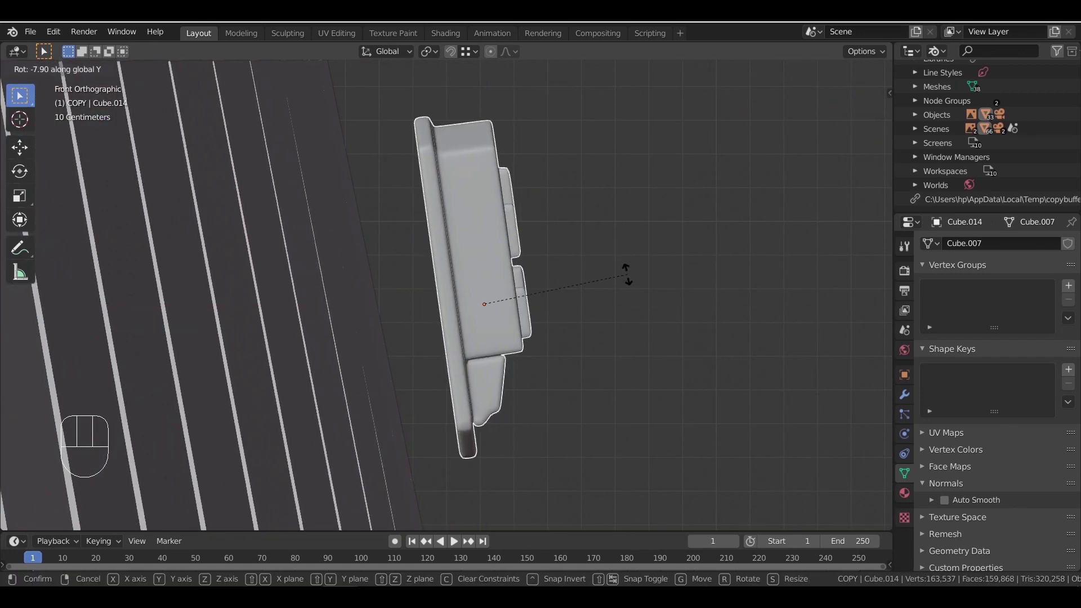
click(627, 275)
Move the wall panel about -0.17 m along the global X axis towards the temple's sloped wall
key(g)
key(x)
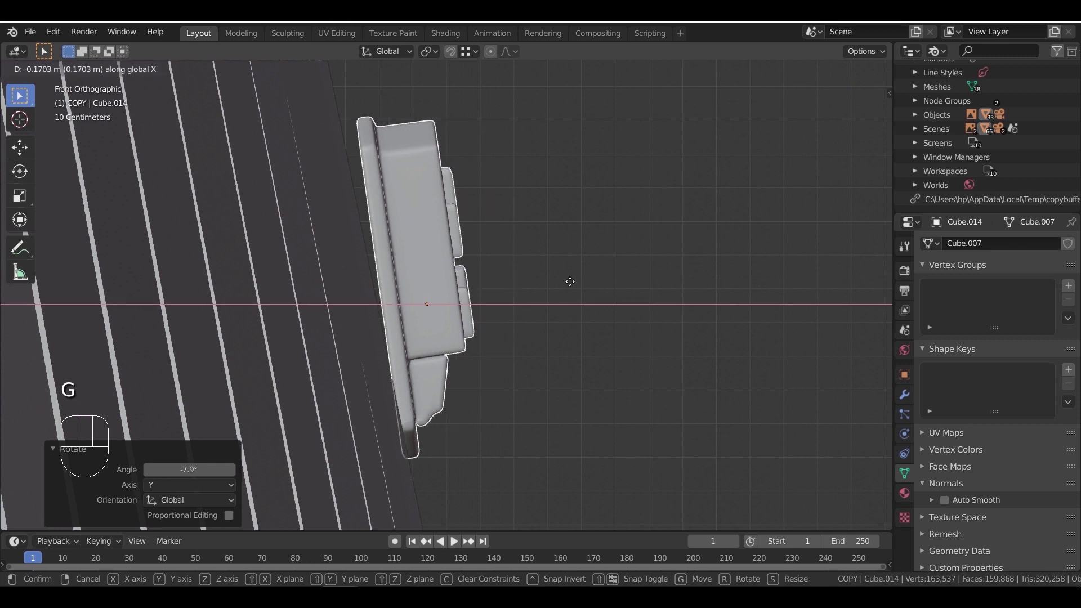
click(599, 286)
Tilt the wall panel about -3.2° around the global Y axis and nudge it -0.01 m along X against the wall
key(r)
key(y)
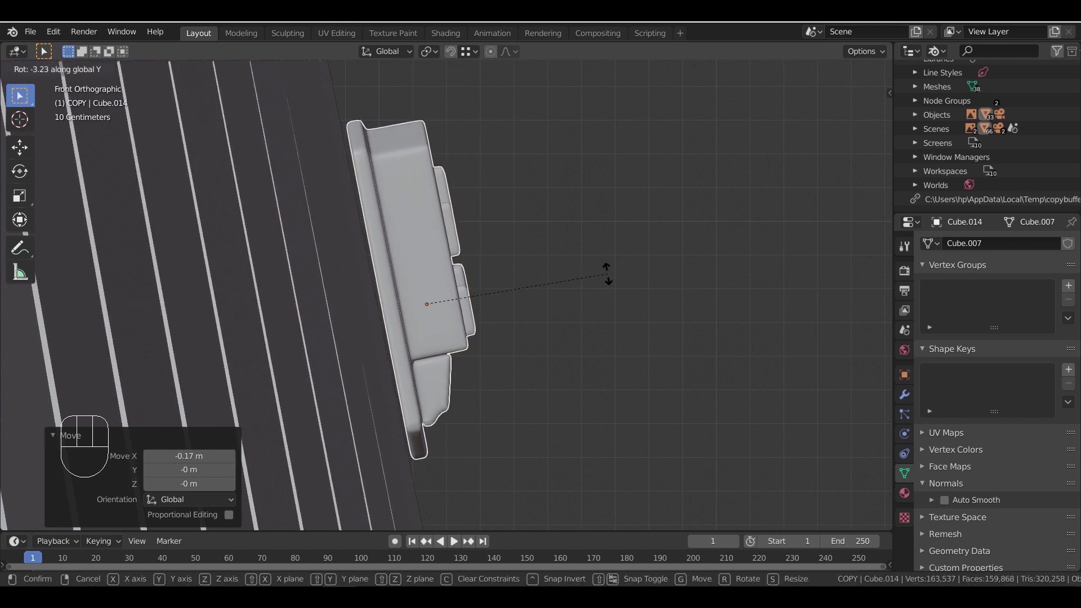
click(607, 276)
key(g)
key(x)
click(606, 274)
In a wireframe top view, move the wall panel along Y to line up with the middle of the entrance canopy
middle_drag(606, 275, 585, 320)
key(KP_7)
scroll(546, 319, down, 4)
key(z)
click(434, 308)
scroll(434, 309, down, 2)
shift+middle_drag(463, 377, 511, 202)
key(g)
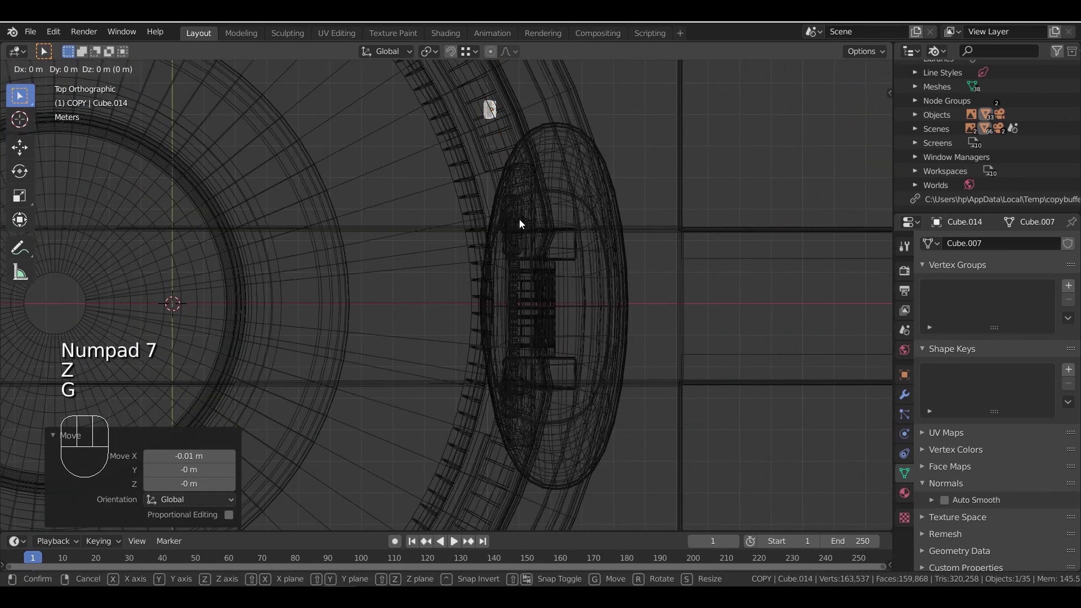
key(y)
click(530, 419)
Examine from close up, in solid shading, how the wall panel sits against the slatted band
middle_drag(530, 394, 501, 252)
scroll(491, 306, up, 3)
key(z)
click(595, 318)
mouse_move(602, 321)
middle_down()
mouse_move(533, 342)
mouse_move(557, 370)
mouse_move(586, 376)
mouse_move(446, 379)
middle_up()
scroll(533, 343, up, 6)
right_click(446, 379)
click(541, 400)
Select the slatted ring around the temple wall and snap the 3D cursor to its centre
scroll(473, 416, down, 12)
middle_drag(470, 436, 434, 356)
scroll(445, 315, up, 1)
click(437, 295)
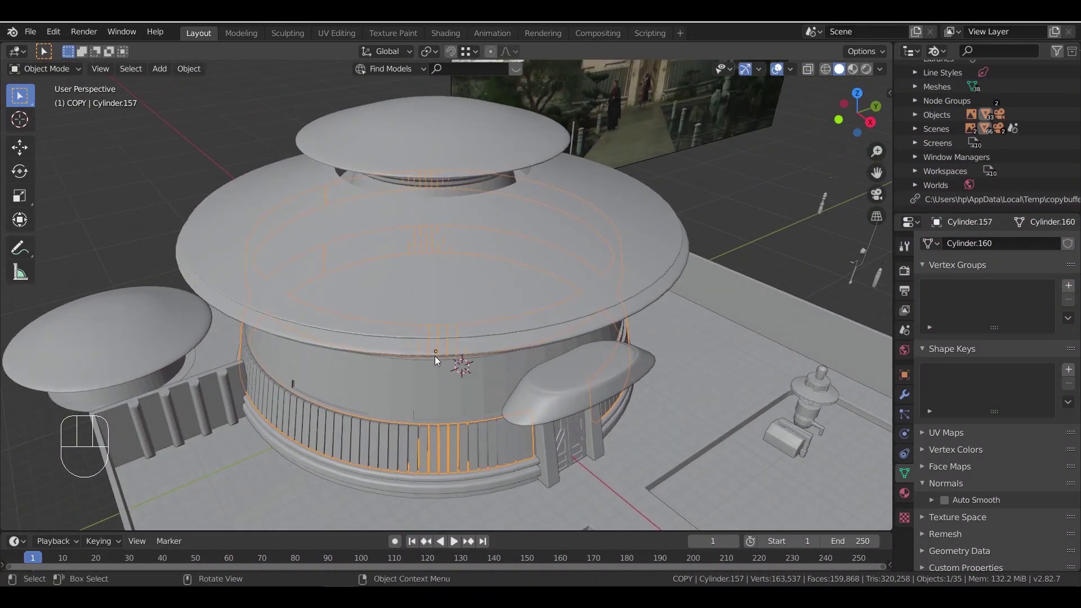
click(189, 69)
key(shift+s)
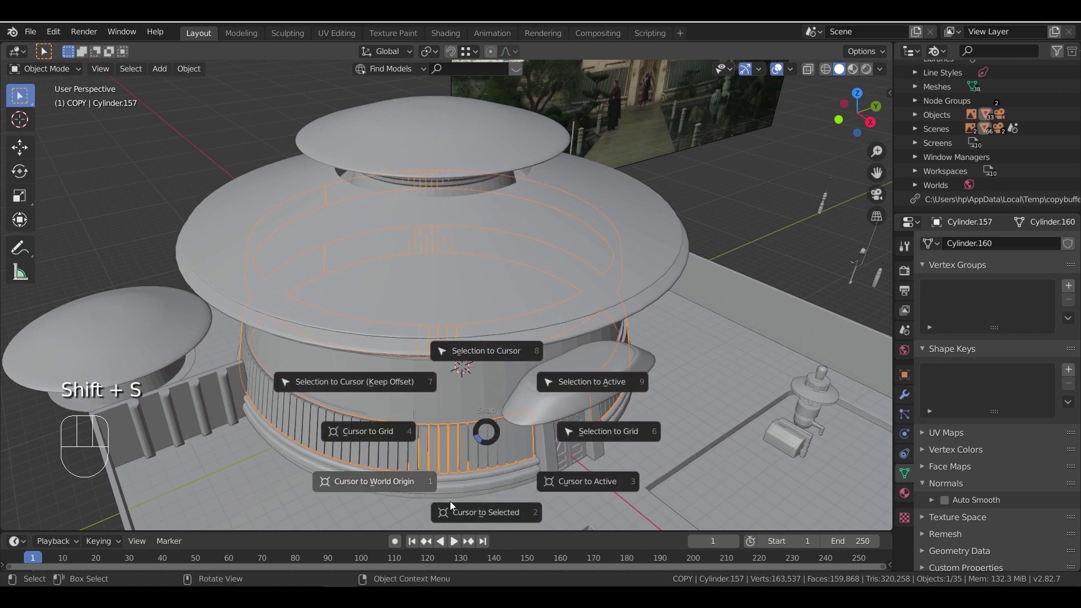
click(493, 514)
Set the wall panel's origin to the 3D cursor at the temple's centre
middle_drag(493, 417, 499, 336)
click(548, 283)
scroll(524, 305, up, 6)
click(191, 69)
mouse_move(268, 101)
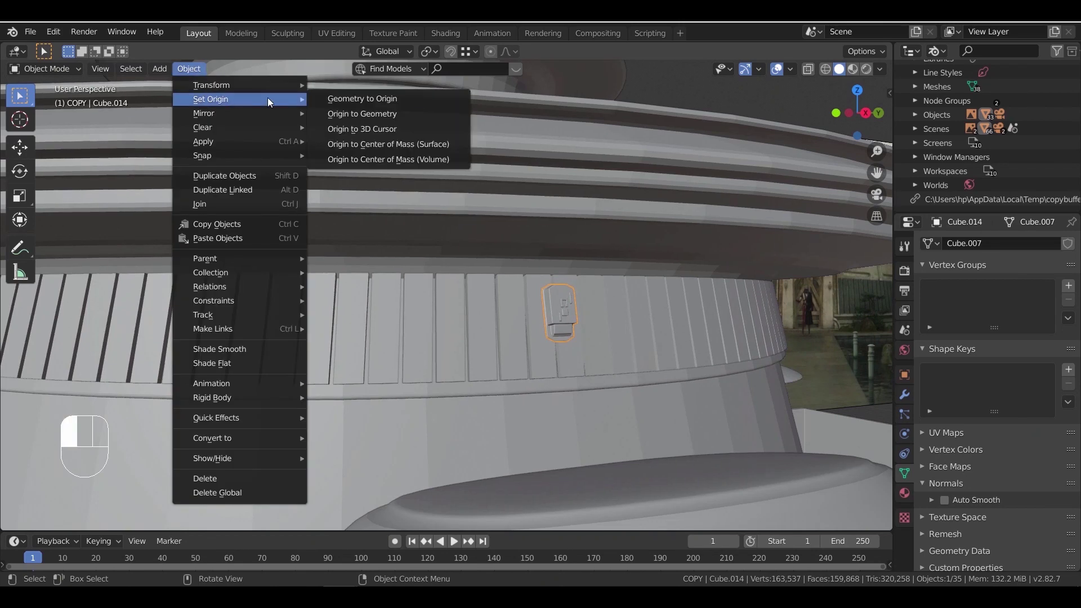
click(414, 129)
scroll(533, 337, down, 5)
mouse_move(532, 336)
middle_down()
mouse_move(474, 402)
mouse_move(529, 325)
middle_up()
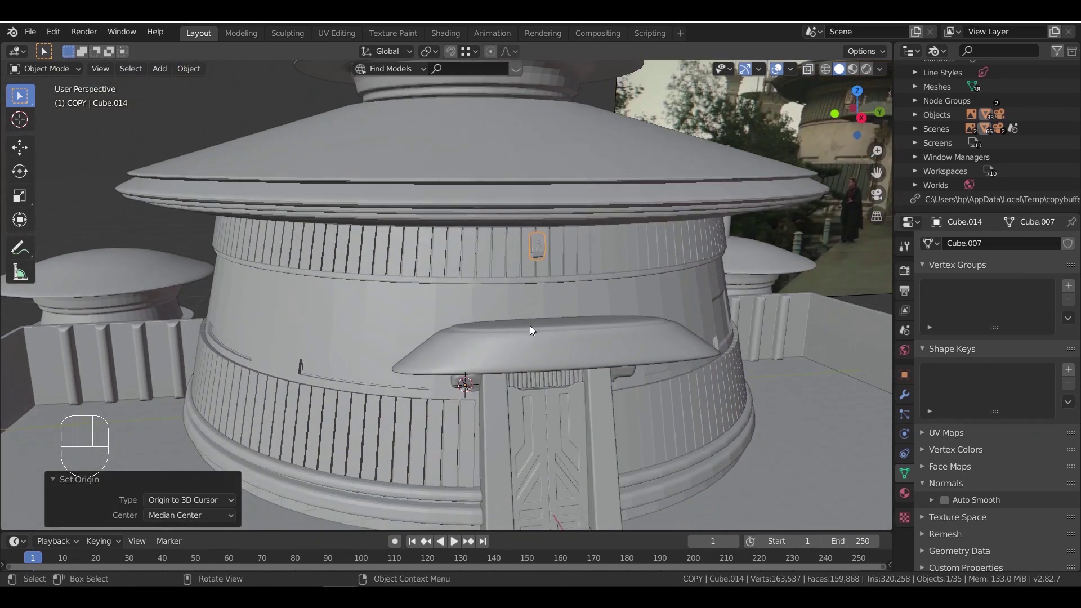
Rotate the wall panel -25.9° around the global Z axis, swinging it along the slatted band away from the entrance
key(r)
key(z)
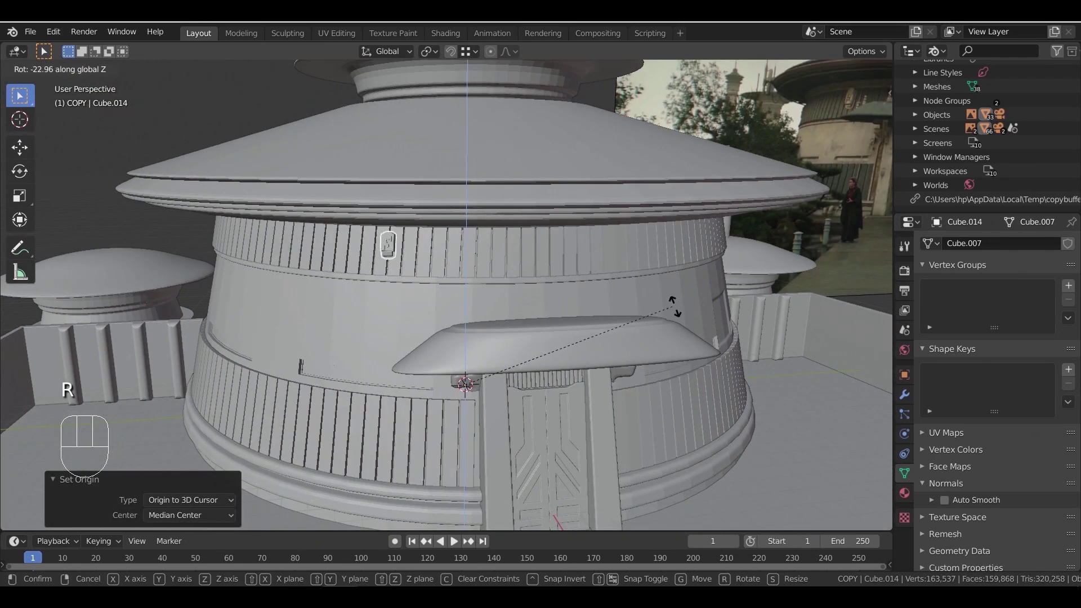
click(746, 297)
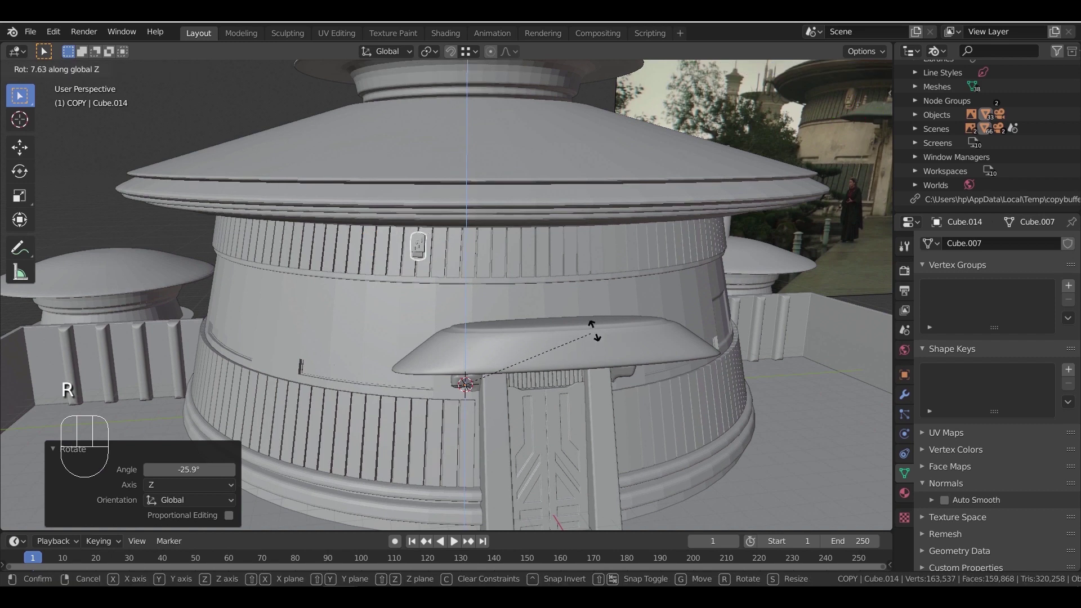
right_click(650, 309)
In a wireframe top view, rotate the wall panel another -6.14° around Z along the temple wall
key(KP_7)
key(z)
click(309, 316)
key(r)
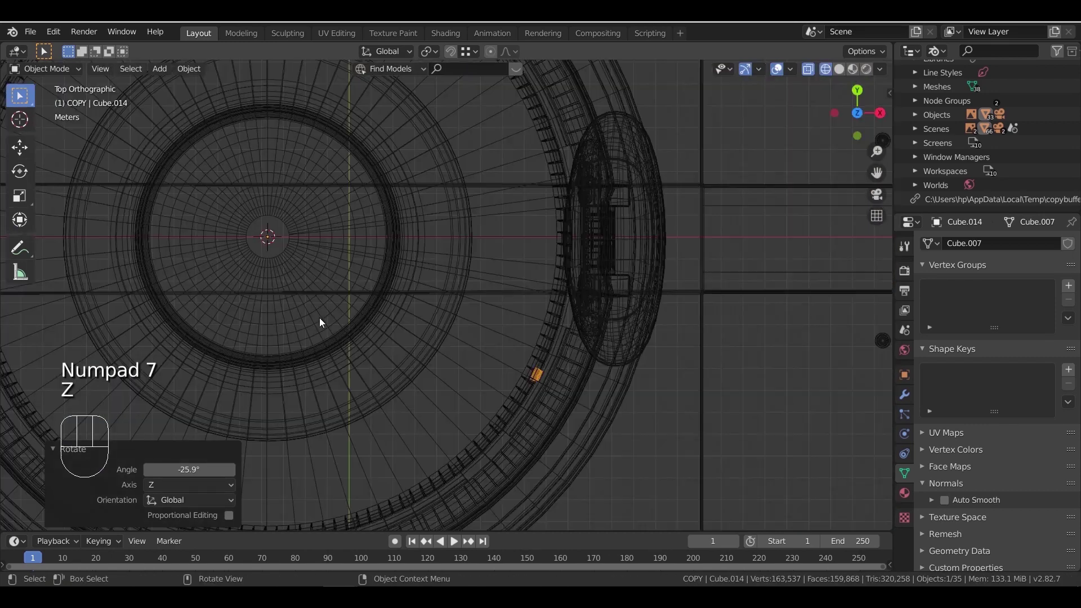
click(597, 376)
Duplicate the wall panel and rotate the copy 61.5° around Z to the other side of the entrance
scroll(568, 390, down, 2)
key(shift+d)
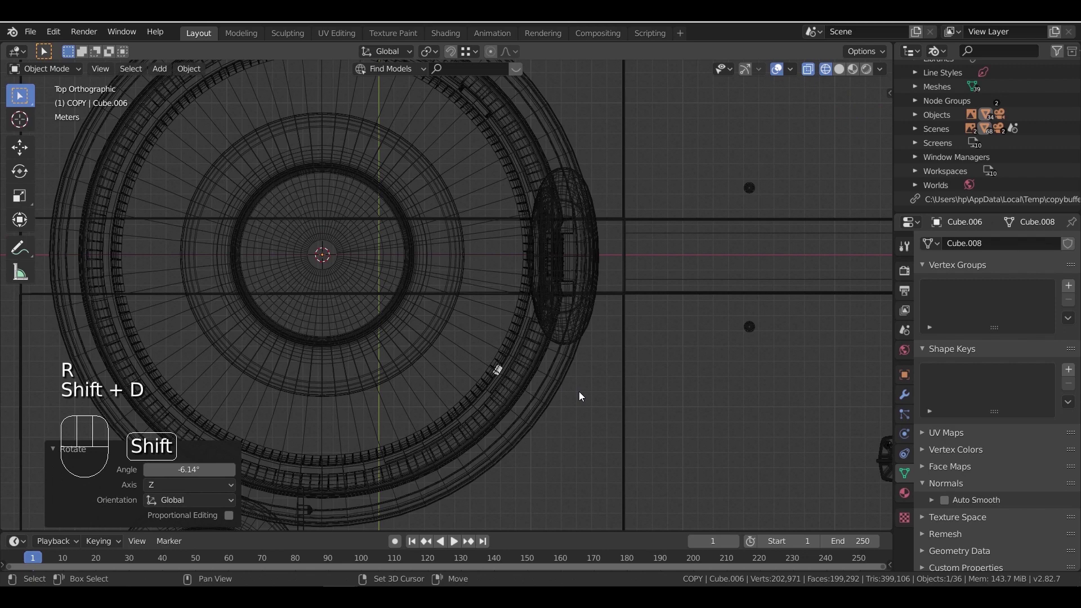
key(r)
key(z)
click(600, 72)
middle_drag(600, 72, 528, 201)
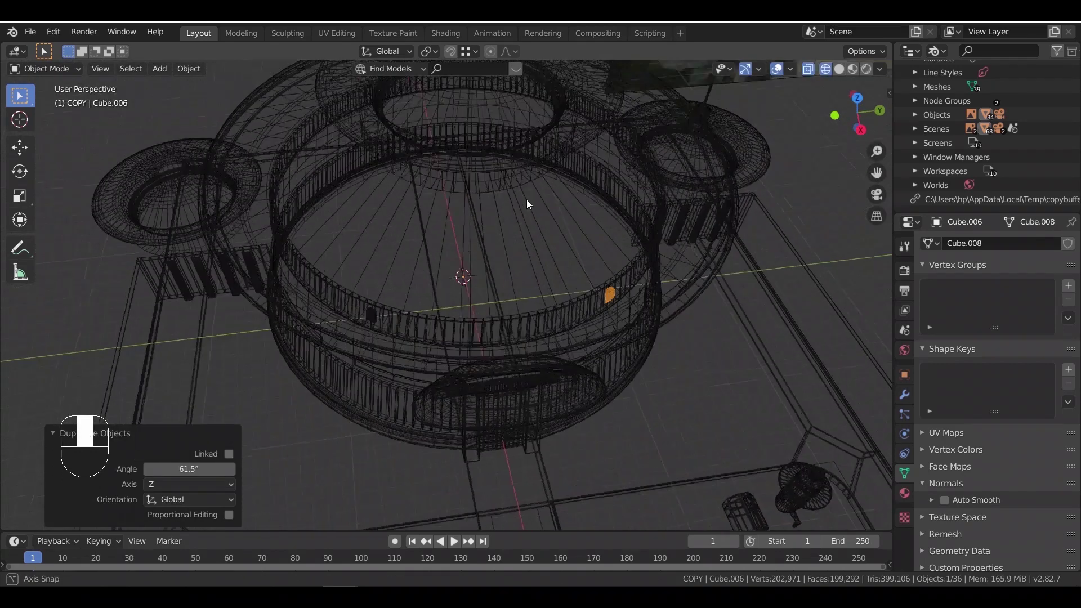
In the solid-shaded camera view, rotate the copied wall panel 4.58° around Z, and deselect it
key(KP_0)
key(z)
click(613, 243)
key(r)
key(z)
click(518, 344)
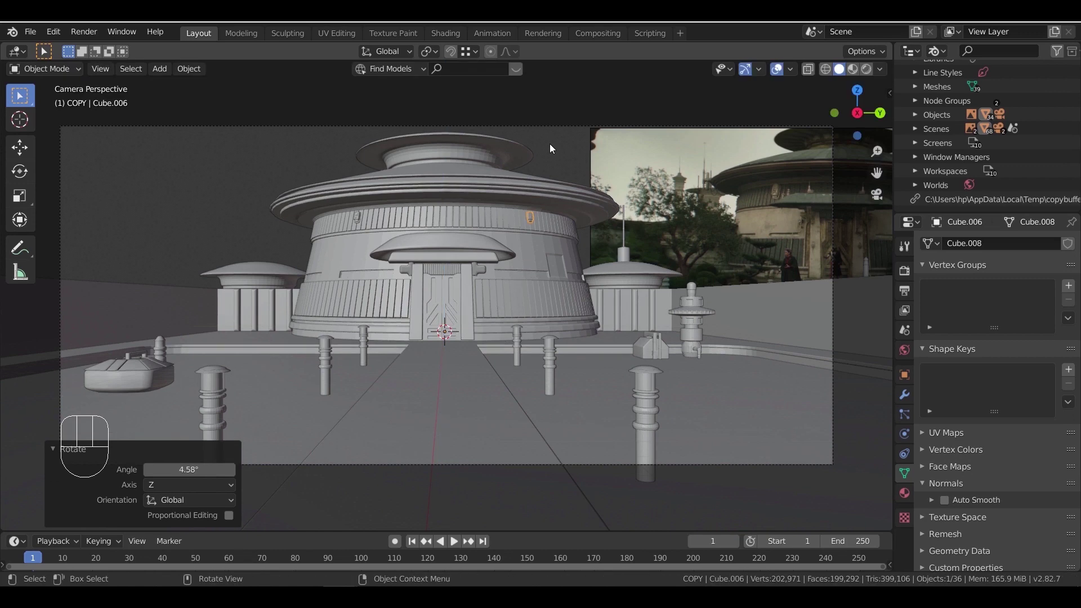
click(550, 144)
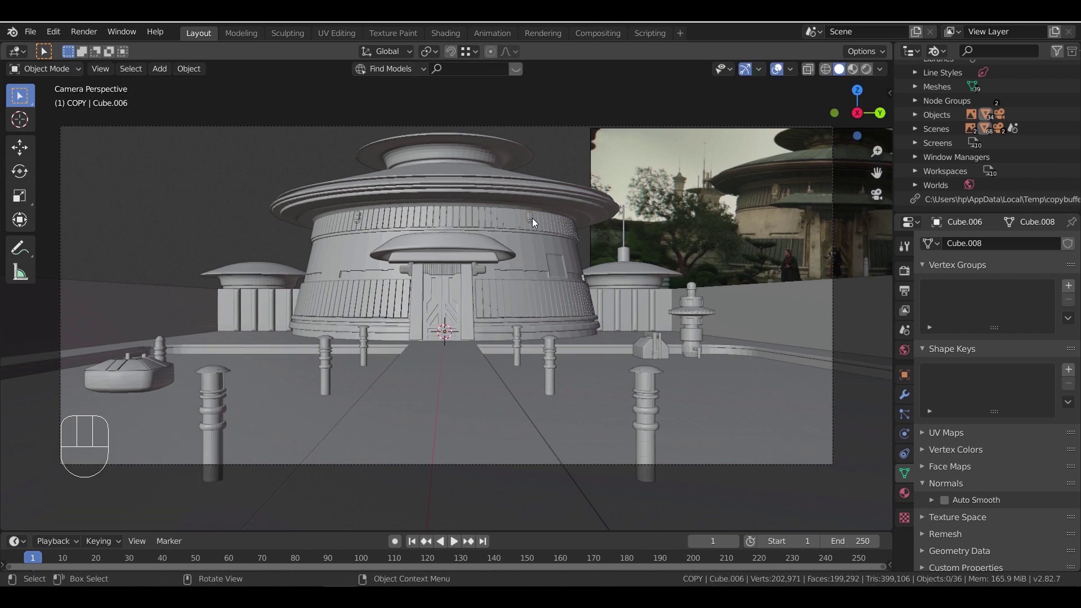
Move the bent pipe fixture from outside the courtyard horizontally to the temple, about -10.3 m in X and -41.9 m in Y
middle_drag(600, 271, 476, 254)
shift+middle_drag(476, 254, 417, 214)
scroll(353, 207, up, 2)
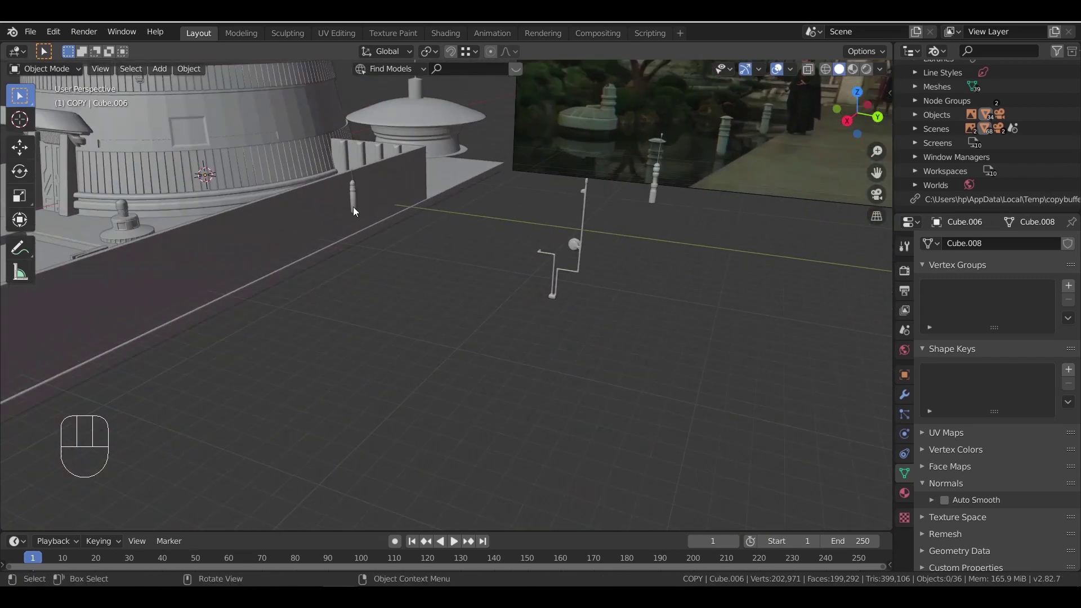
click(582, 259)
scroll(536, 306, down, 3)
middle_drag(535, 306, 524, 344)
shift+middle_drag(523, 344, 603, 394)
key(g)
key(shift+z)
click(241, 271)
mouse_move(241, 270)
middle_down()
mouse_move(363, 317)
mouse_move(467, 324)
middle_up()
In a wireframe top view, move the pipe fixture 12.4 m along X to the temple's entrance side
scroll(377, 322, up, 4)
key(KP_7)
key(z)
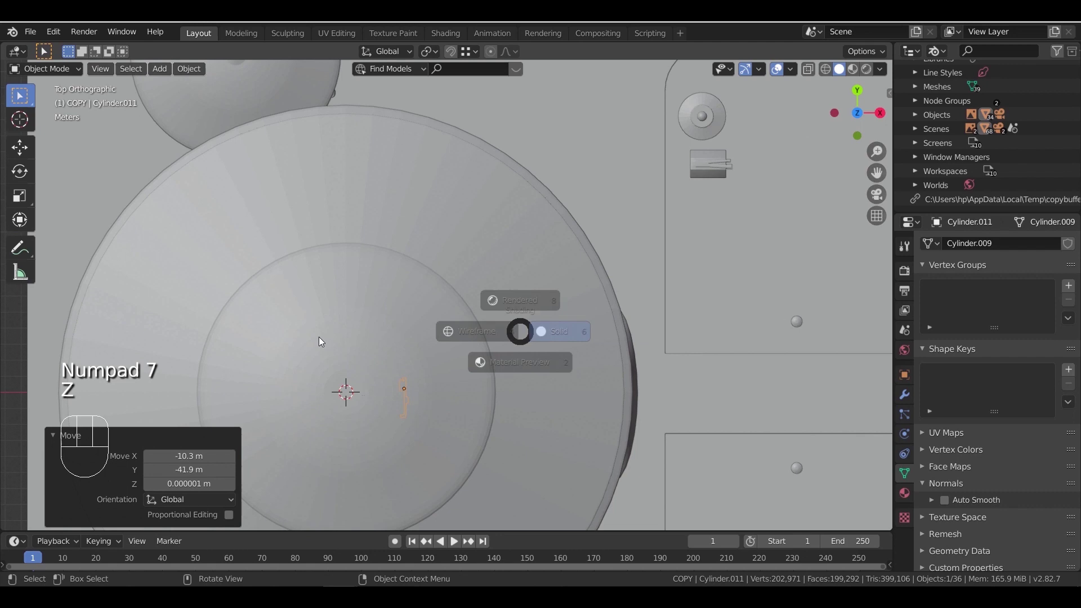
click(320, 336)
key(g)
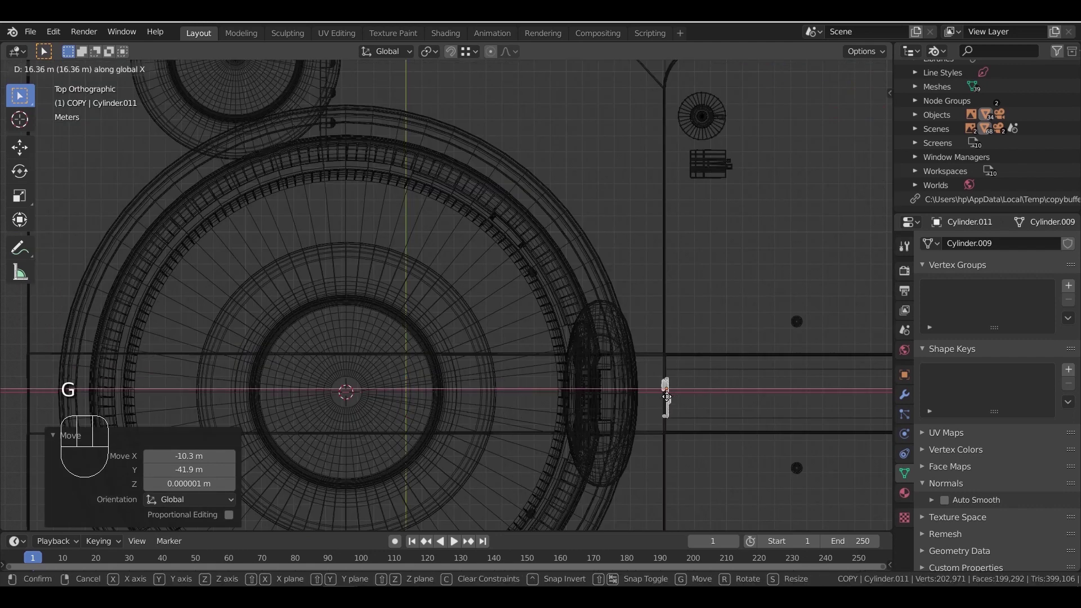
click(613, 395)
From the front view, scale the pipe fixture down to fit the temple wall
key(KP_1)
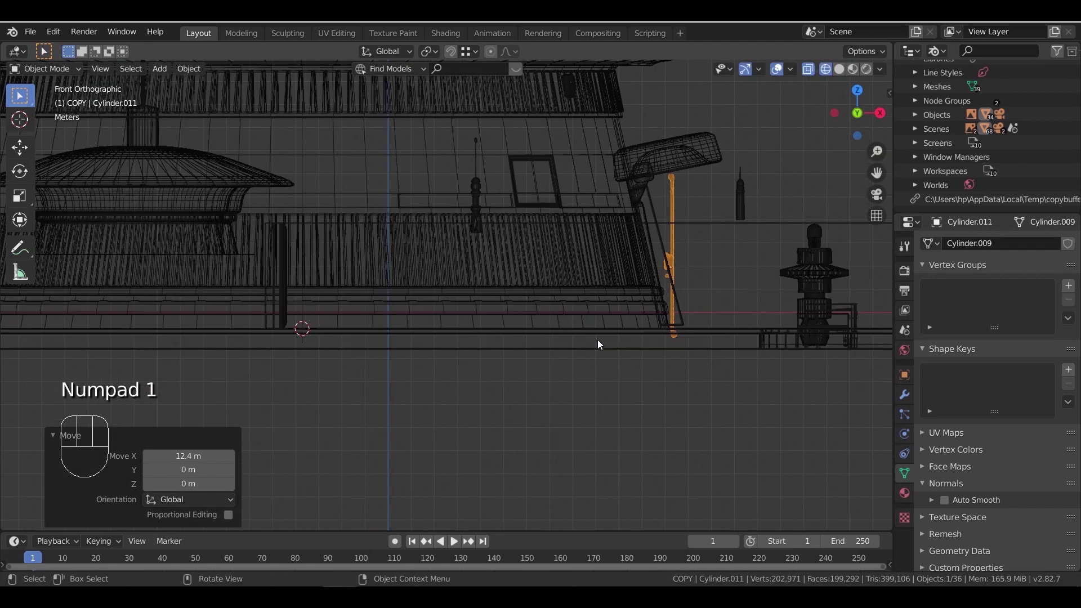
shift+middle_drag(797, 267, 546, 393)
scroll(546, 393, up, 1)
key(s)
click(603, 415)
Raise the pipe fixture along Z, and move it -1.06 m along X towards the wall
key(g)
key(z)
click(596, 312)
key(g)
key(x)
click(553, 322)
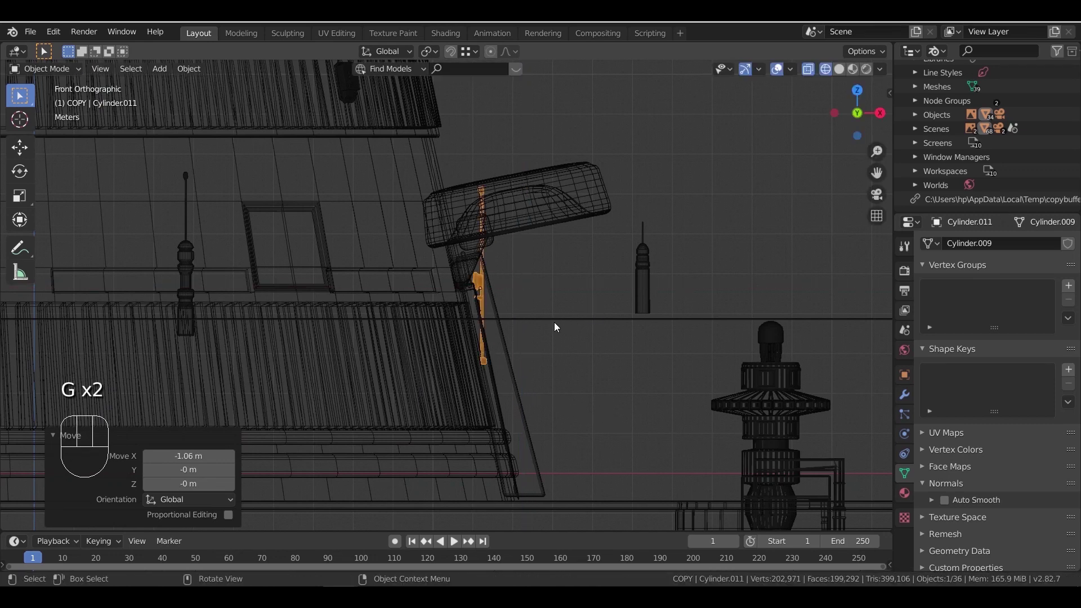
Tilt the pipe fixture -10.9° around Y and move it -0.737 m in X and 2.23 m in Z onto the wall above the canopy
key(r)
key(y)
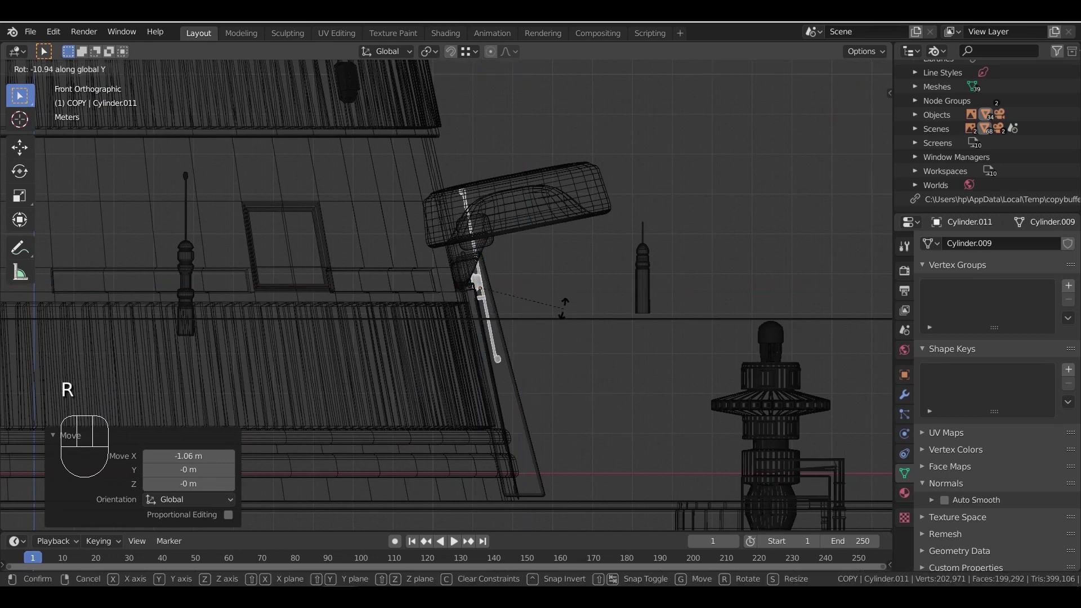
click(563, 309)
scroll(543, 360, up, 6)
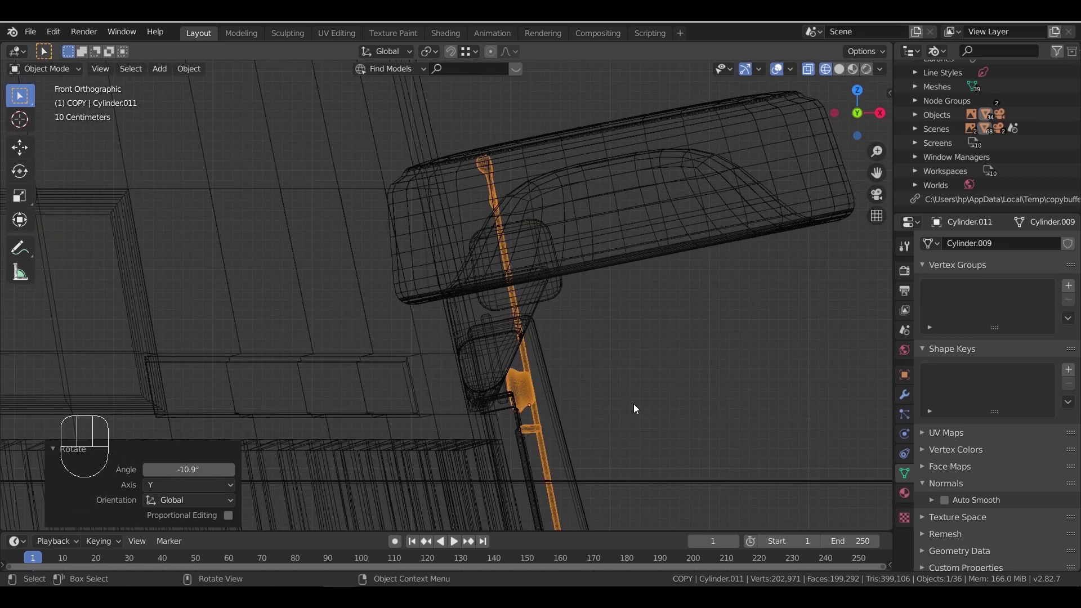
key(g)
click(560, 183)
shift+middle_drag(582, 189, 580, 353)
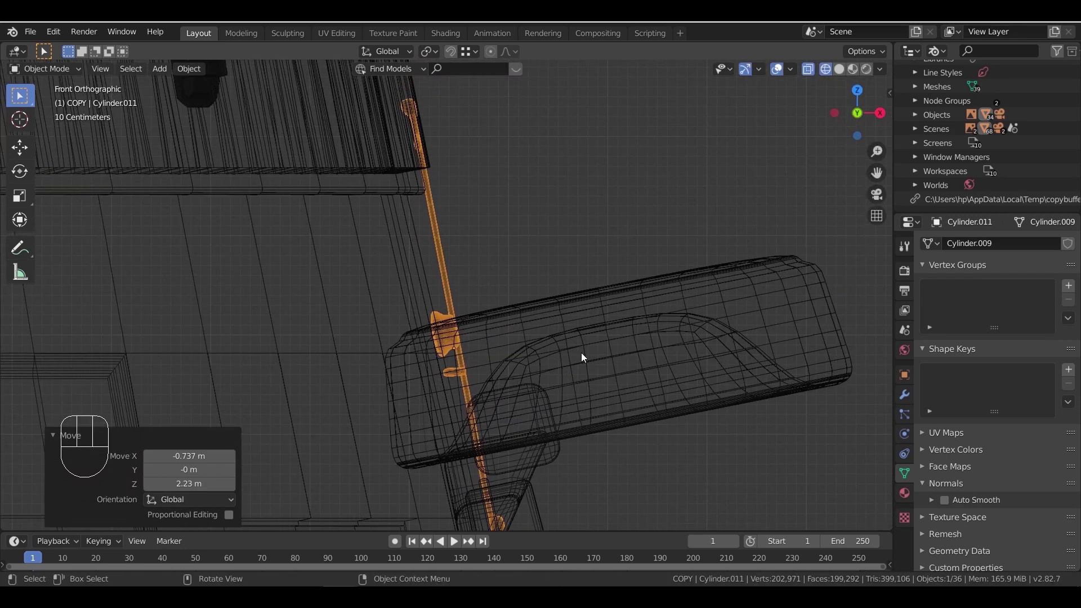
Fine-tune the pipe fixture's tilt around Y and nudge it about 0.006 m up along Z
key(r)
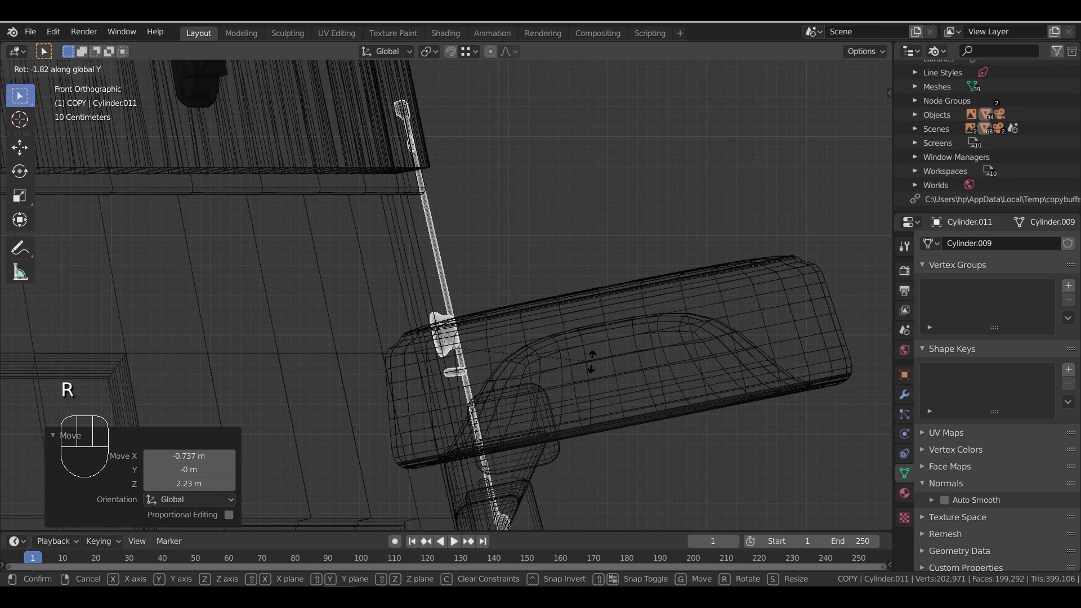
click(594, 334)
key(g)
click(594, 332)
mouse_move(594, 332)
middle_down()
mouse_move(559, 353)
mouse_move(507, 339)
mouse_move(409, 373)
mouse_move(404, 406)
mouse_move(421, 379)
mouse_move(568, 340)
mouse_move(572, 383)
mouse_move(596, 408)
mouse_move(670, 412)
middle_up()
key(z)
scroll(568, 340, up, 3)
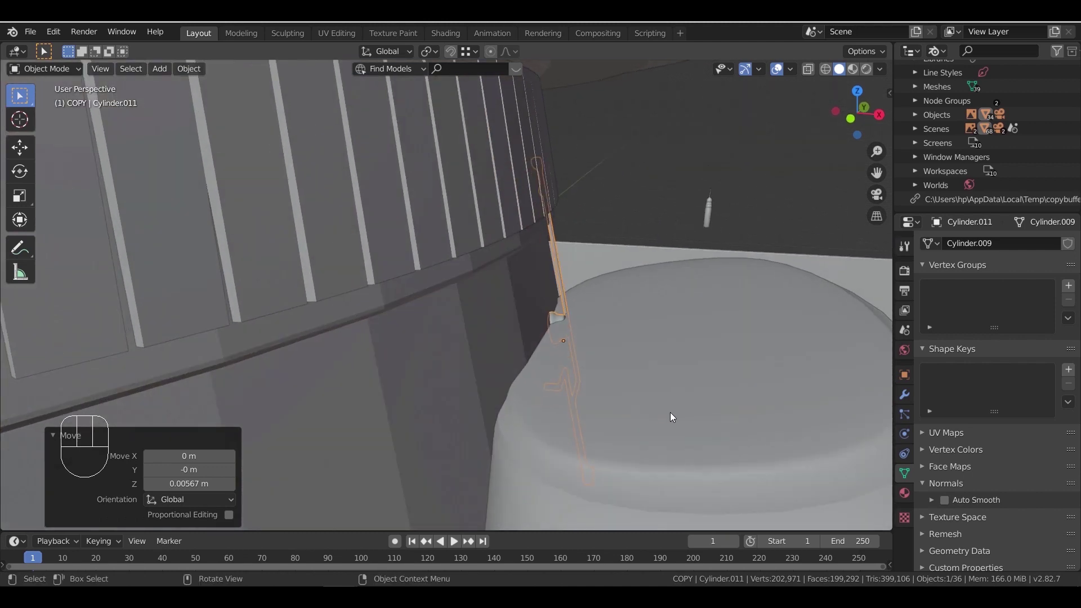
Rotate the pipe fixture 1.58° around the global Y axis to follow the wall's slope
key(g)
key(y)
right_click(681, 409)
key(r)
key(y)
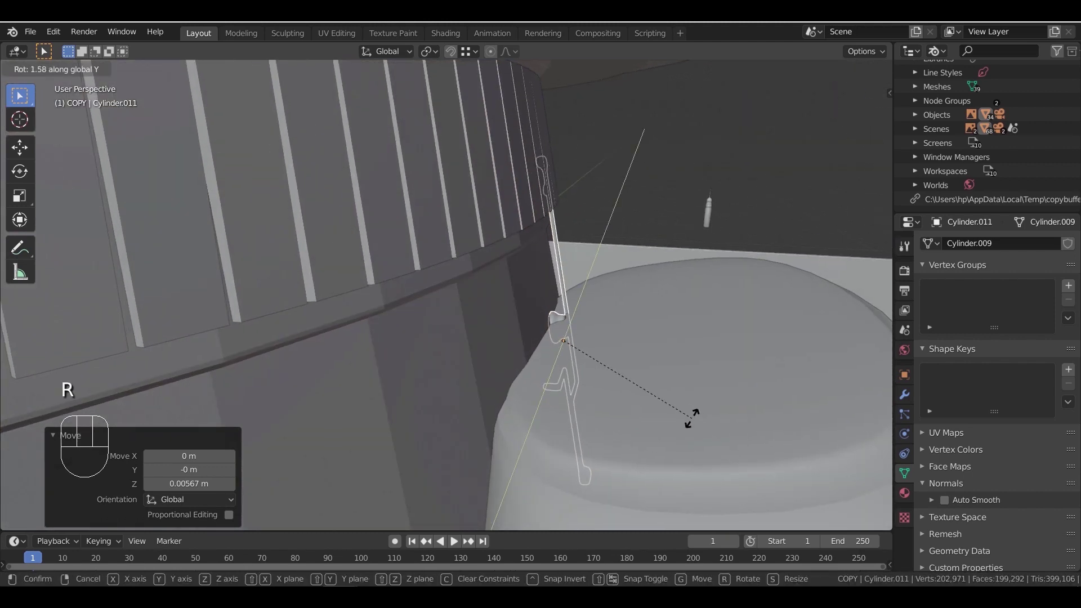
click(690, 418)
Set the pipe fixture's origin to the 3D cursor at the temple's centre
middle_drag(678, 419, 534, 396)
scroll(533, 396, down, 3)
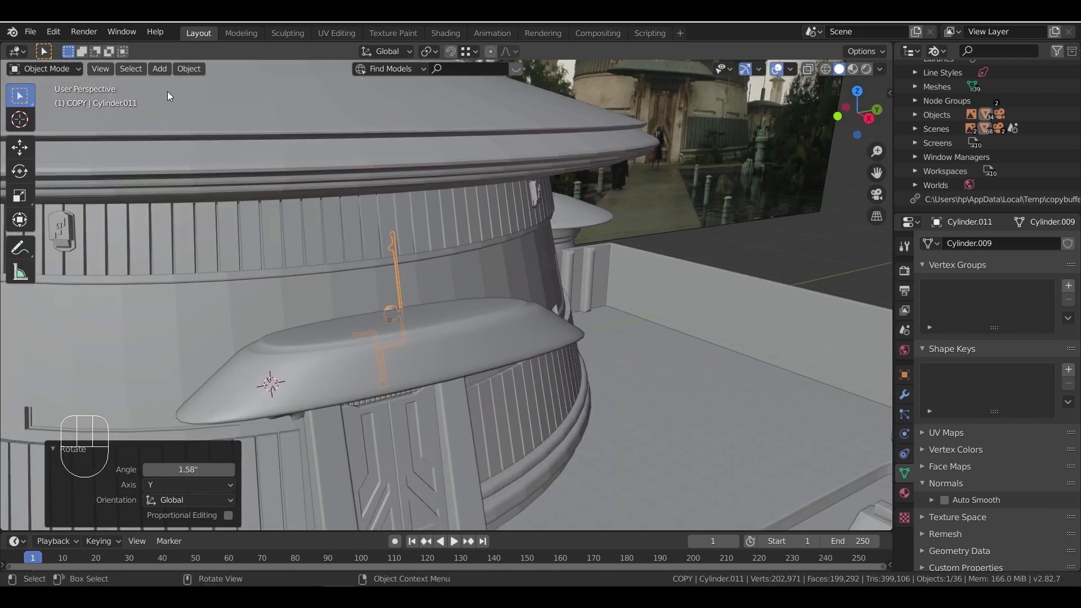
click(190, 69)
mouse_move(204, 99)
click(353, 120)
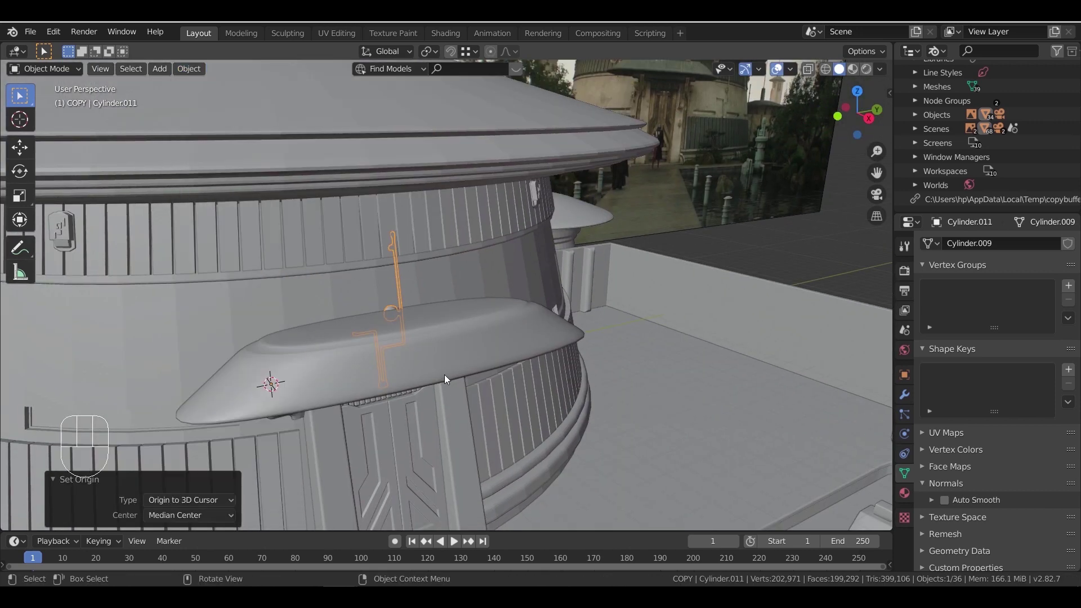
Rotate the pipe fixture around Z by 12.4° and a further 40.7° to the far side of the recessed wall window
key(r)
key(z)
click(842, 242)
middle_drag(841, 244, 496, 425)
key(r)
key(z)
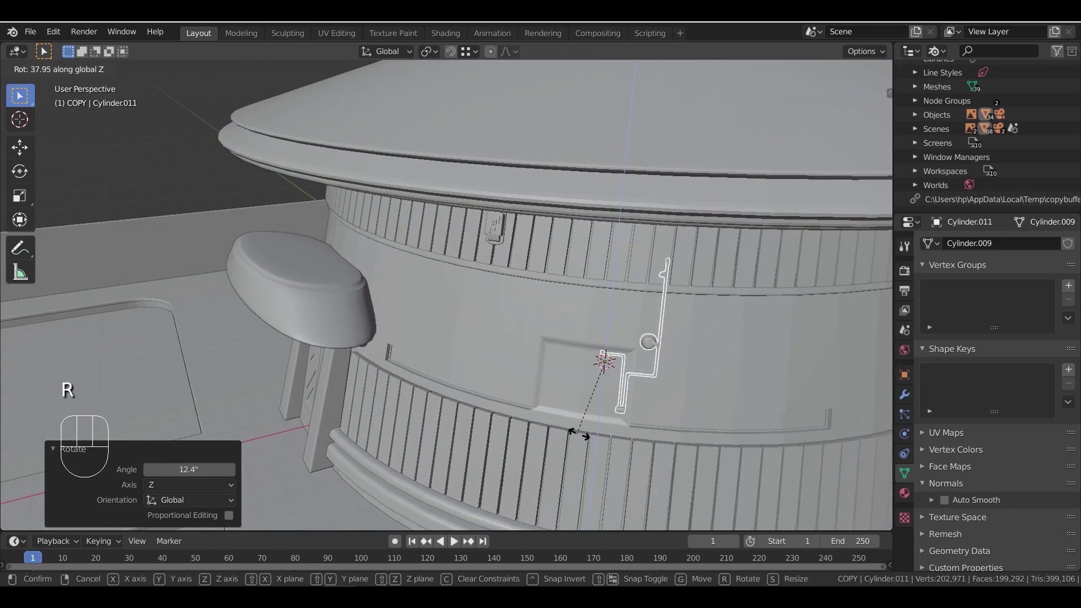
click(580, 438)
Lower the pipe fixture slightly on the wall beside the recessed window, towards the lower slatted band
middle_drag(674, 459, 540, 407)
scroll(471, 403, up, 3)
shift+middle_drag(541, 406, 600, 327)
scroll(603, 368, up, 2)
middle_drag(603, 369, 573, 318)
scroll(623, 397, up, 2)
scroll(626, 399, down, 2)
scroll(541, 332, up, 4)
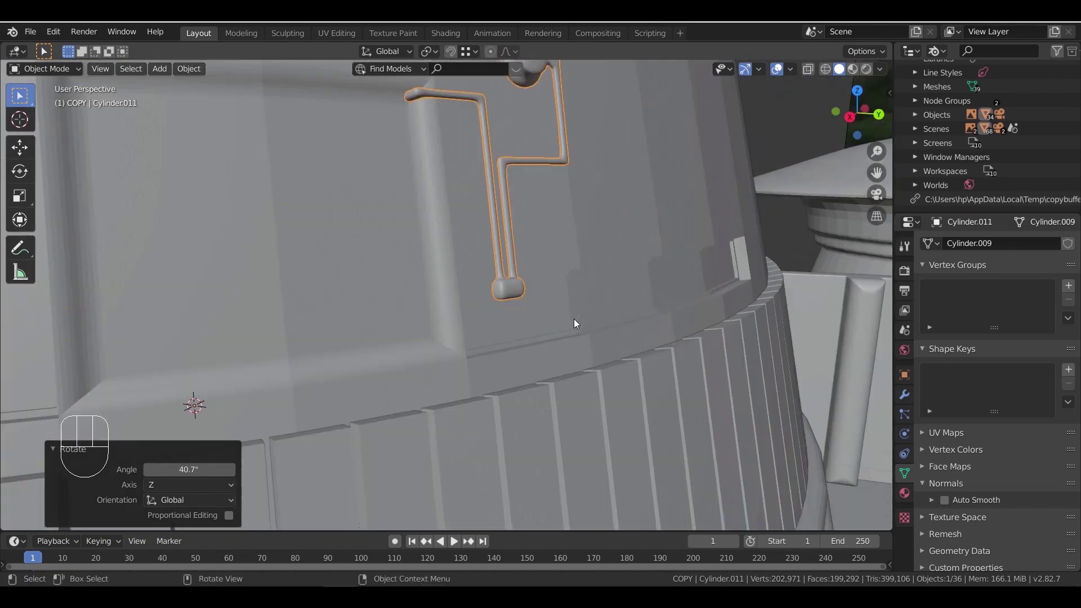
key(g)
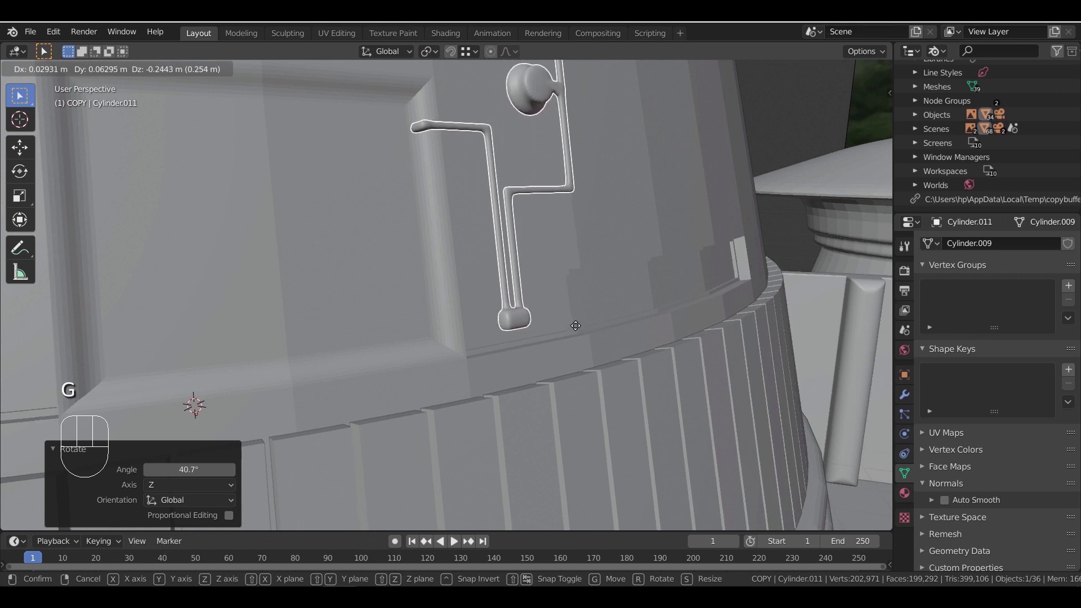
click(575, 328)
Edit the pipe fixture's mesh, selecting the pipe's upper end and lowering it to shorten the vertical pipe
scroll(563, 336, down, 4)
middle_drag(556, 340, 513, 327)
scroll(514, 289, up, 6)
scroll(571, 232, down, 2)
key(Tab)
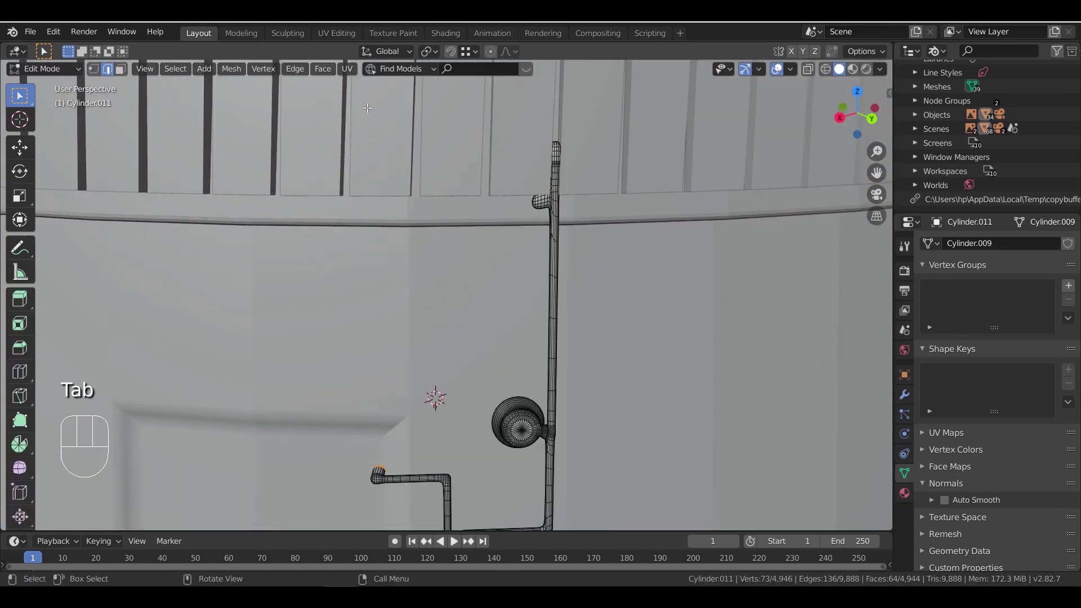
key(g)
right_click(612, 255)
key(z)
drag(501, 121, 611, 252)
key(g)
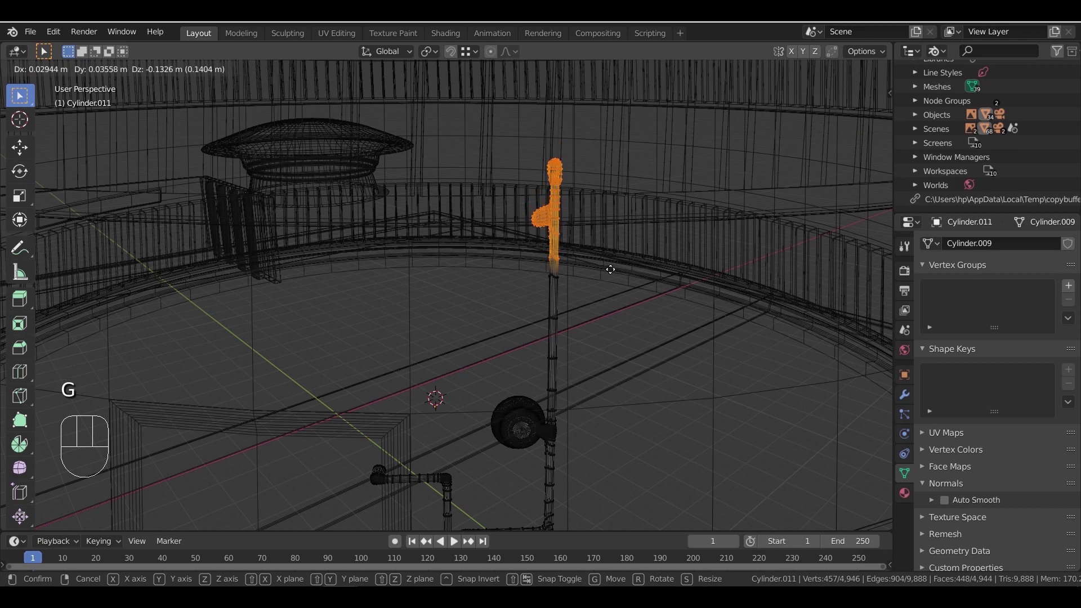
click(610, 273)
key(z)
key(Tab)
Duplicate the pipe fixture and rotate the copy -70.2° around Z to the opposite side of the entrance
middle_drag(593, 243, 559, 356)
click(560, 357)
scroll(570, 331, down, 4)
click(490, 333)
scroll(489, 349, down, 3)
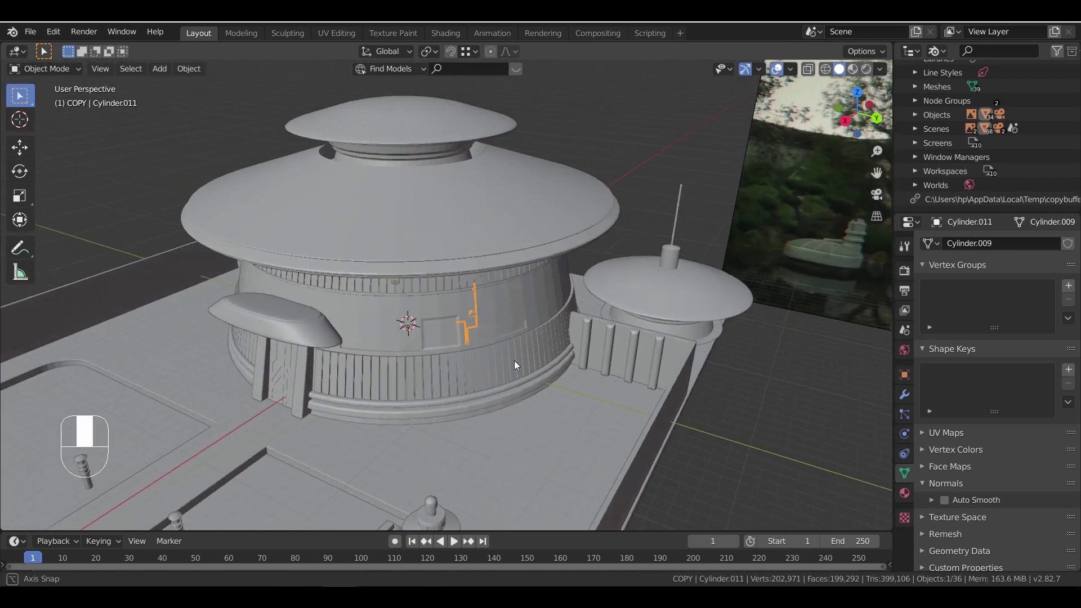
middle_drag(488, 362, 536, 360)
key(shift+d)
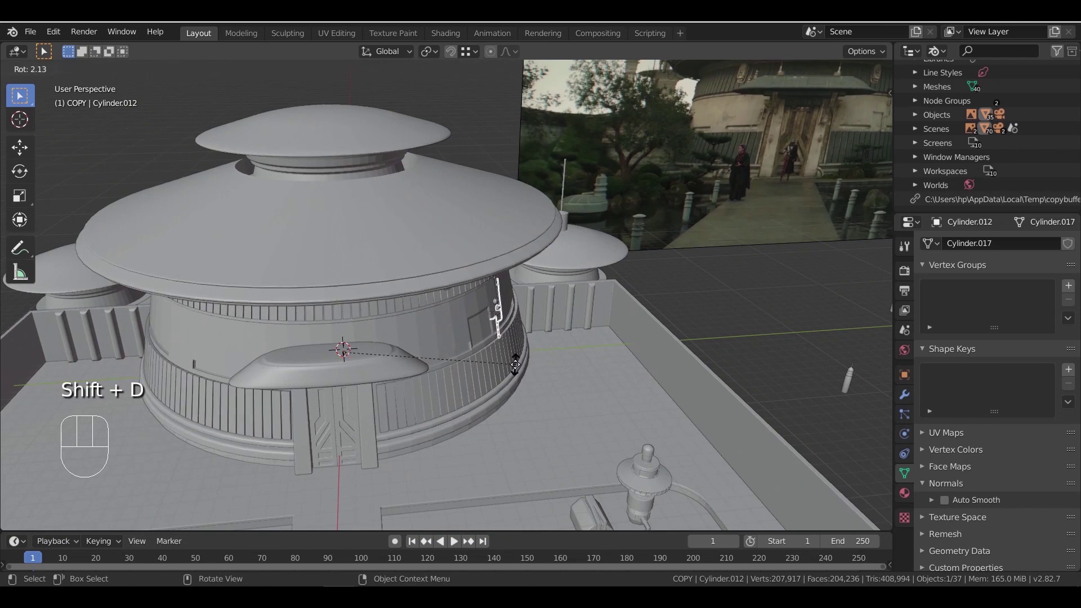
click(364, 415)
middle_drag(364, 415, 451, 354)
scroll(400, 306, up, 4)
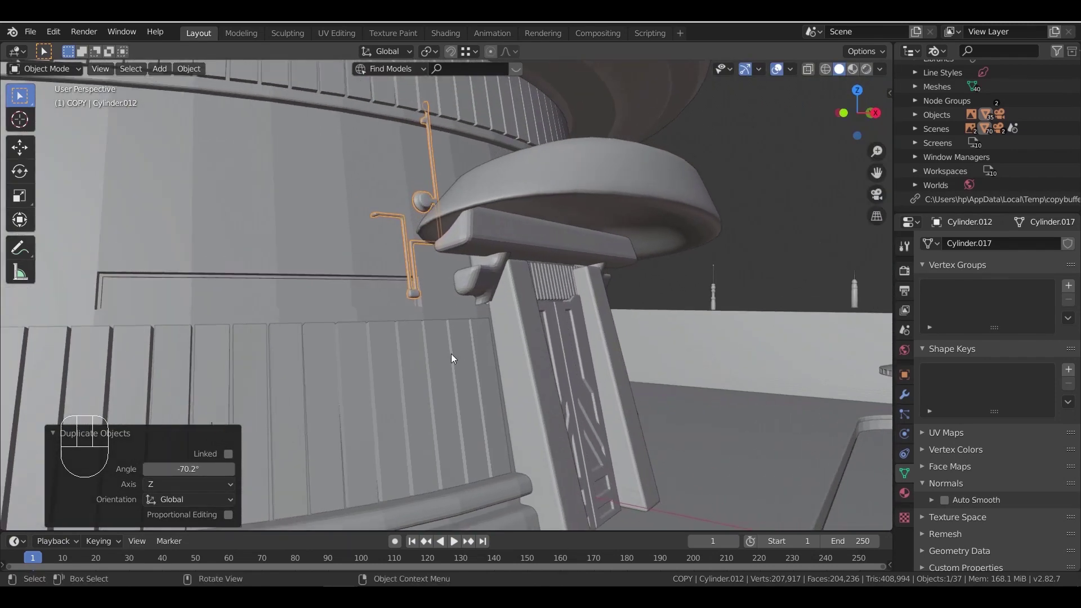
Mirror the pipe fixture copy along the global Y axis and move it 1.72 m in X and -2.94 m in Z beside the entrance
click(181, 68)
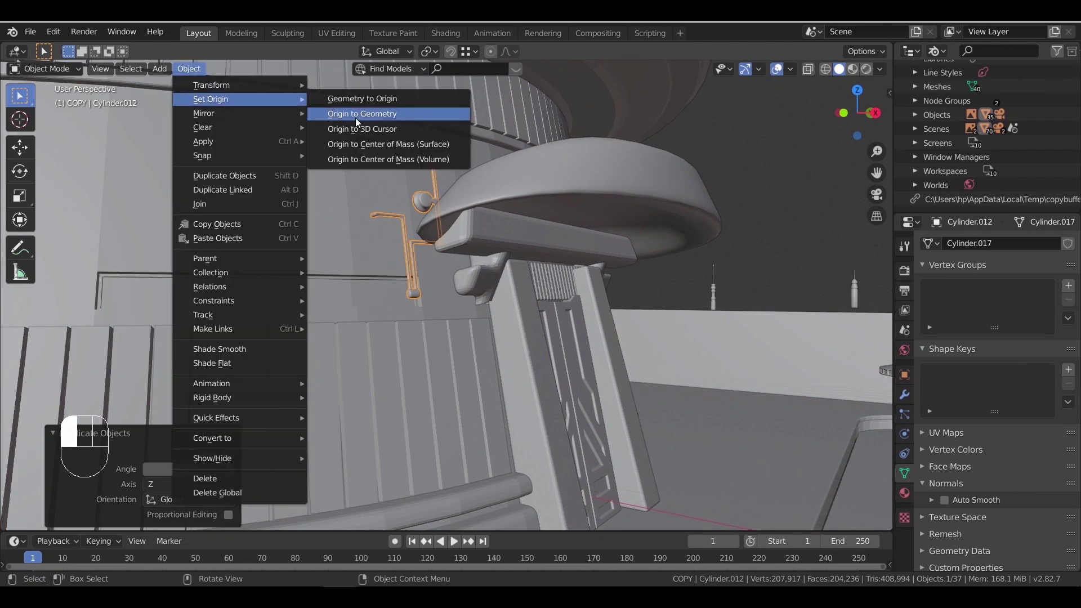
mouse_move(255, 123)
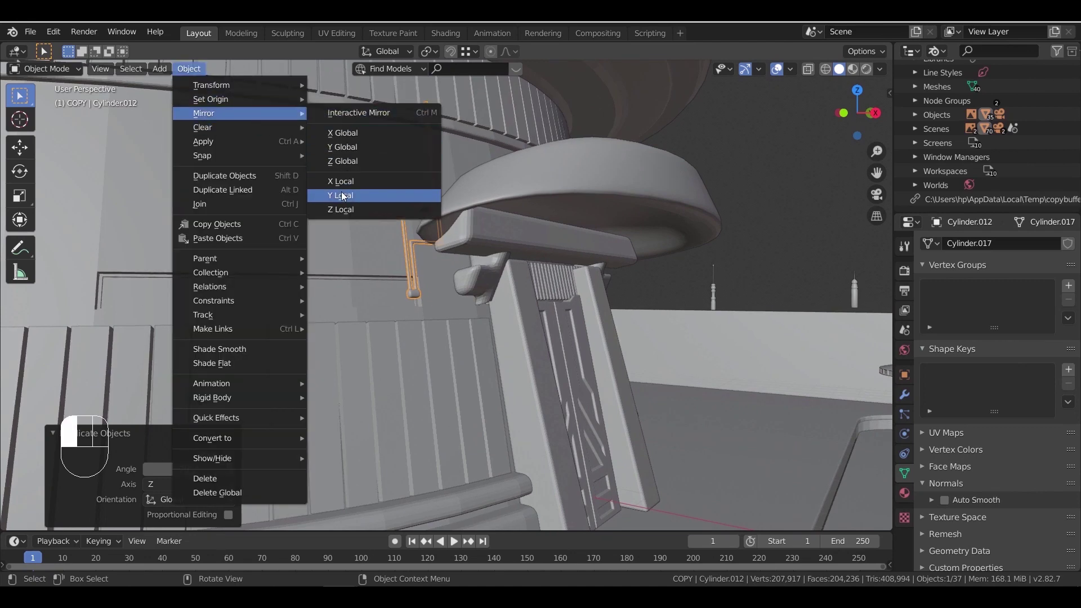
click(341, 190)
middle_drag(430, 235, 380, 135)
scroll(411, 240, up, 2)
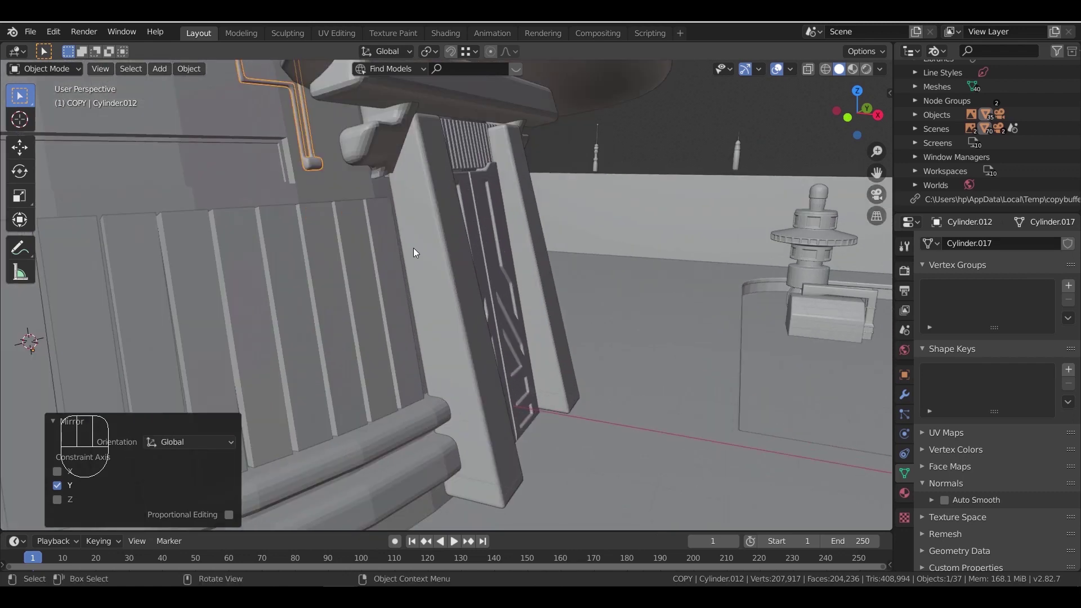
key(g)
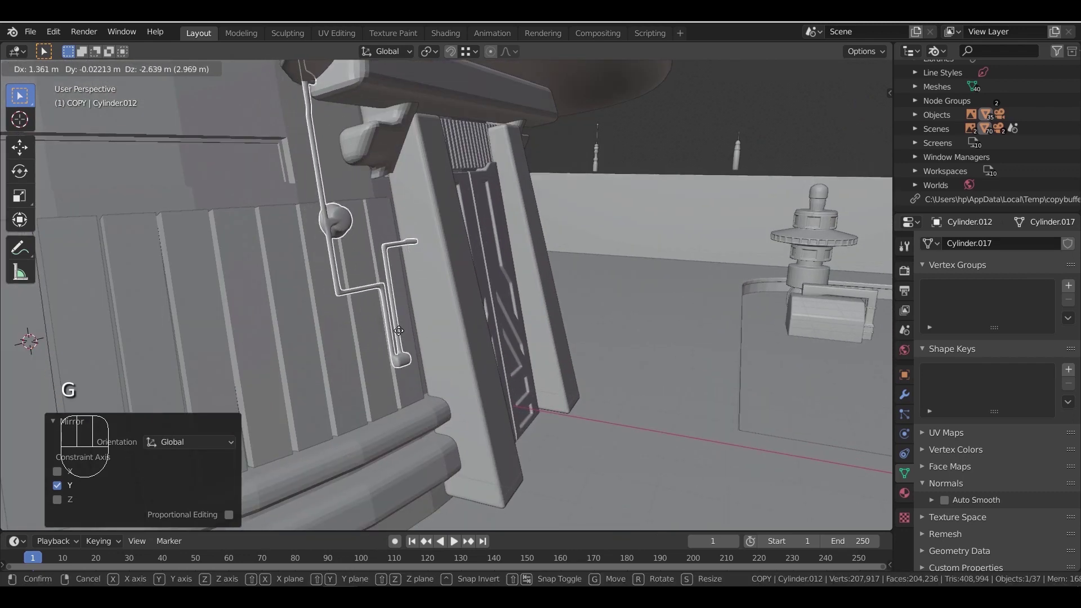
click(406, 337)
In a wireframe top view, move the pipe copy -1.43 m in X and 0.775 m in Y towards the curved wall
middle_drag(406, 338, 477, 349)
key(KP_7)
shift+middle_drag(607, 347, 524, 86)
key(z)
scroll(396, 174, up, 3)
shift+middle_drag(512, 359, 530, 297)
scroll(530, 297, up, 4)
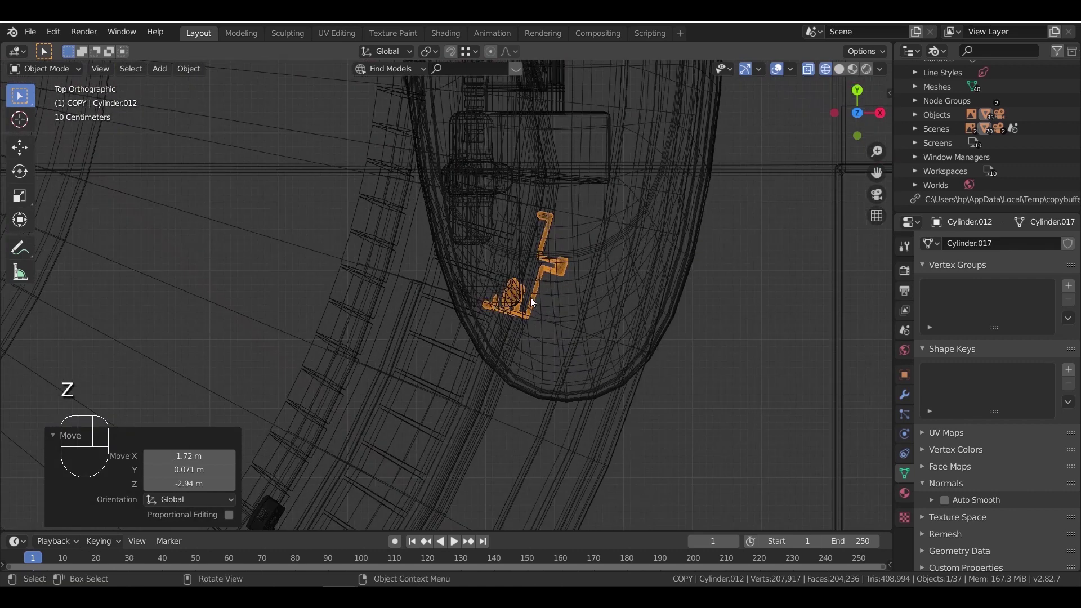
key(g)
click(473, 242)
key(r)
right_click(474, 194)
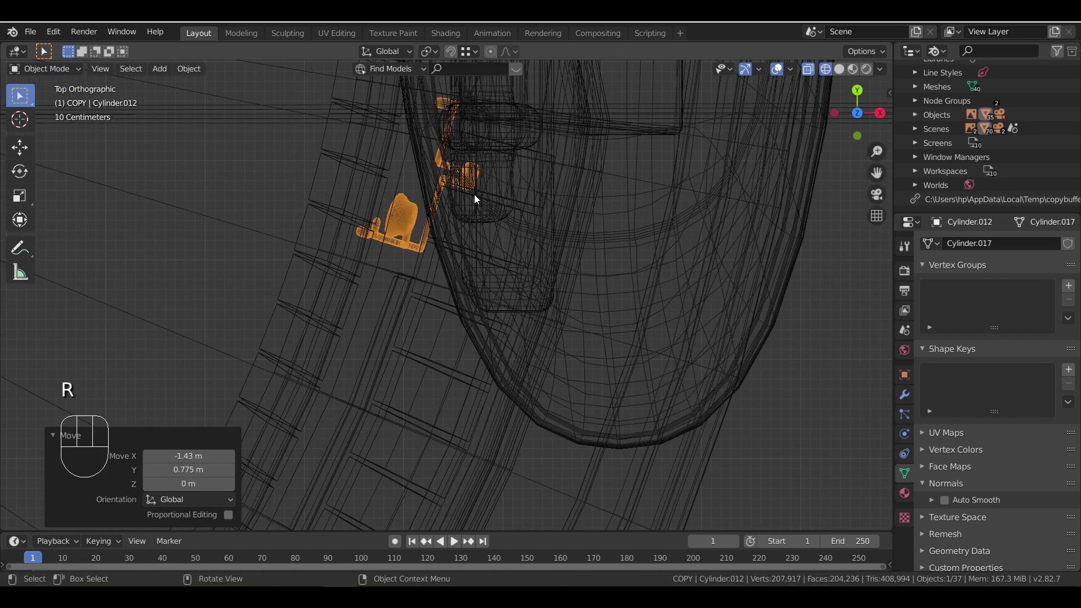
Reset the pipe copy's origin to its geometry, rotate it to follow the wall's curve and shift it 0.126 m in Y
shift+middle_drag(473, 214, 496, 295)
scroll(496, 295, up, 2)
click(190, 70)
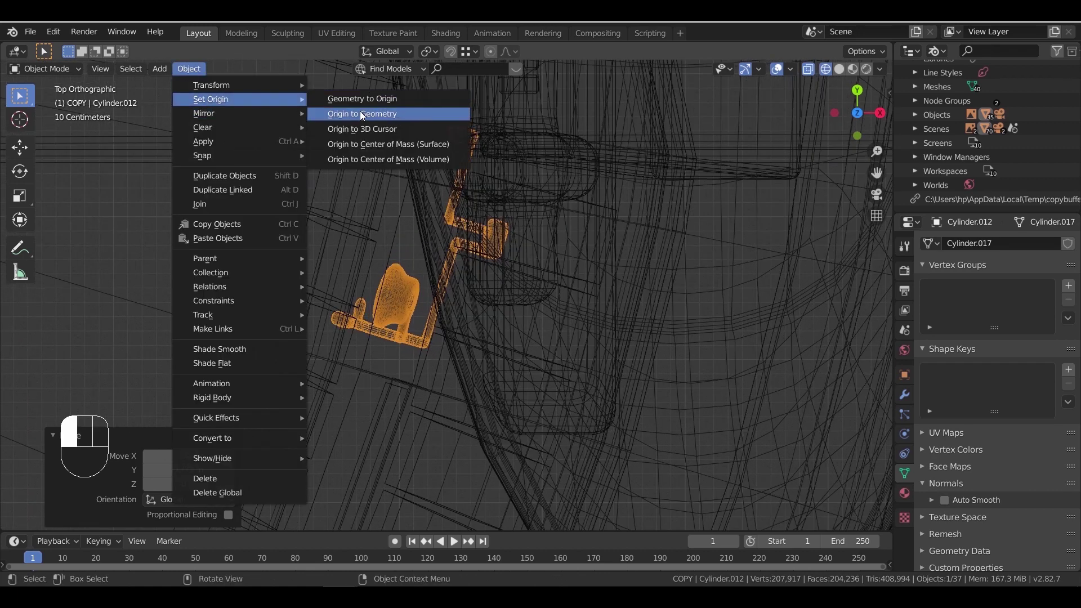
click(362, 113)
key(r)
click(525, 243)
key(g)
click(530, 226)
Split off a second, solid-shaded perspective viewport and move the pipe copy 0.776 m in X and -0.403 m in Y out of the wall
drag(889, 44, 489, 63)
click(503, 52)
click(544, 103)
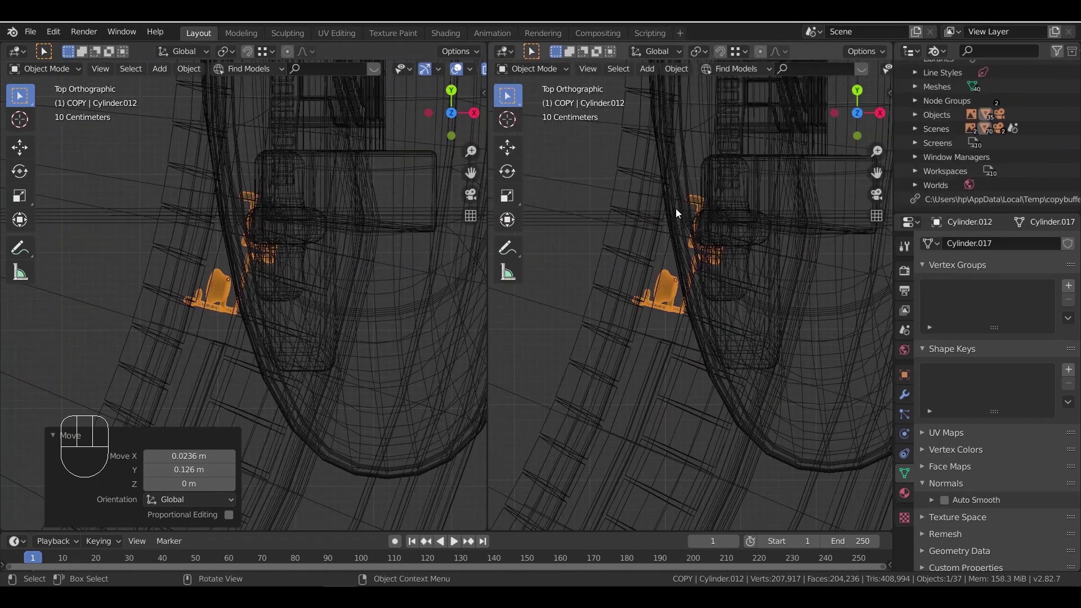
mouse_move(630, 211)
middle_down()
mouse_move(619, 234)
mouse_move(591, 169)
middle_up()
key(z)
click(759, 190)
mouse_move(760, 190)
shift+middle_down()
mouse_move(670, 430)
mouse_move(707, 444)
mouse_move(758, 391)
mouse_move(704, 387)
shift+middle_up()
scroll(706, 443, down, 2)
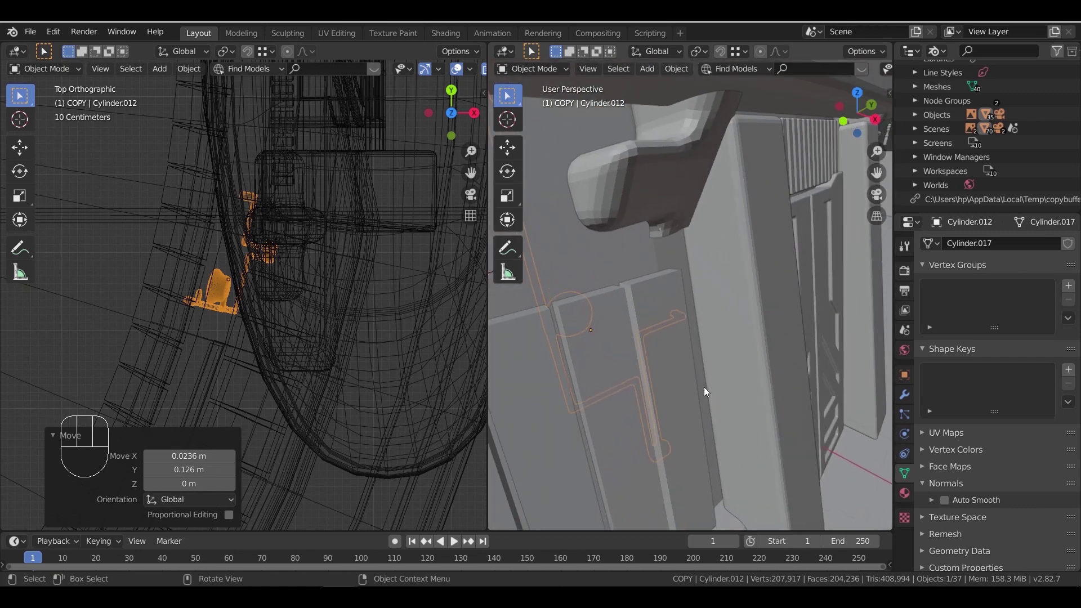
key(g)
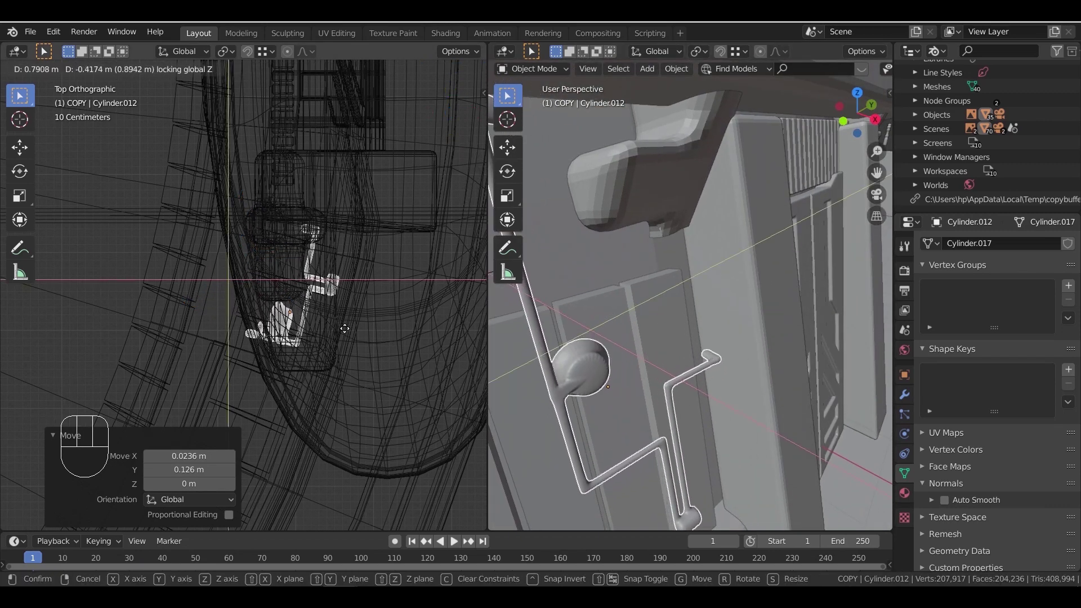
click(343, 326)
scroll(702, 311, down, 5)
mouse_move(665, 361)
middle_down()
mouse_move(633, 364)
mouse_move(658, 353)
middle_up()
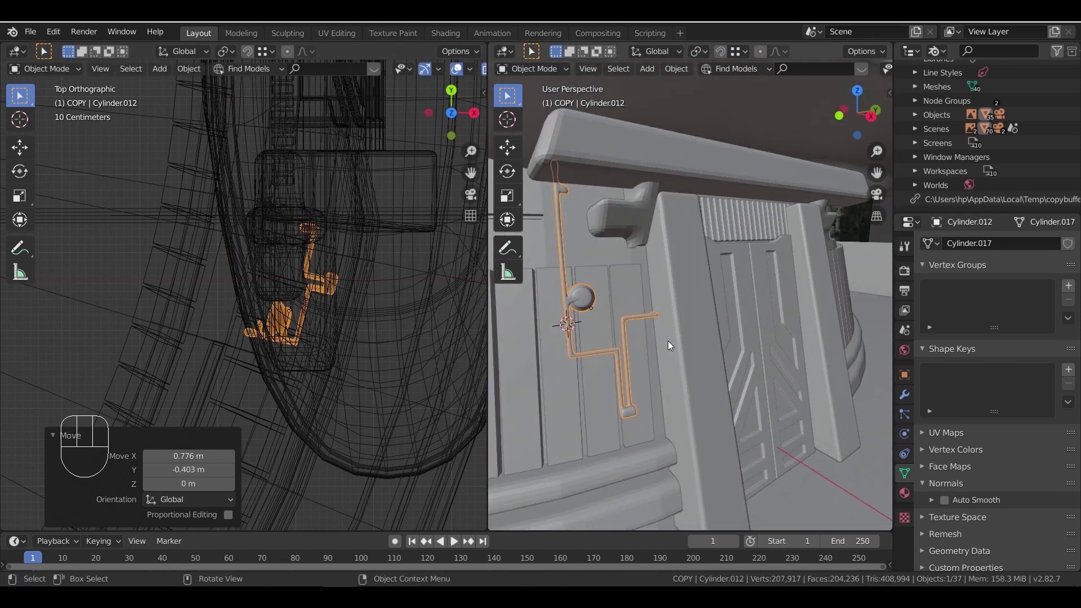
scroll(667, 340, down, 9)
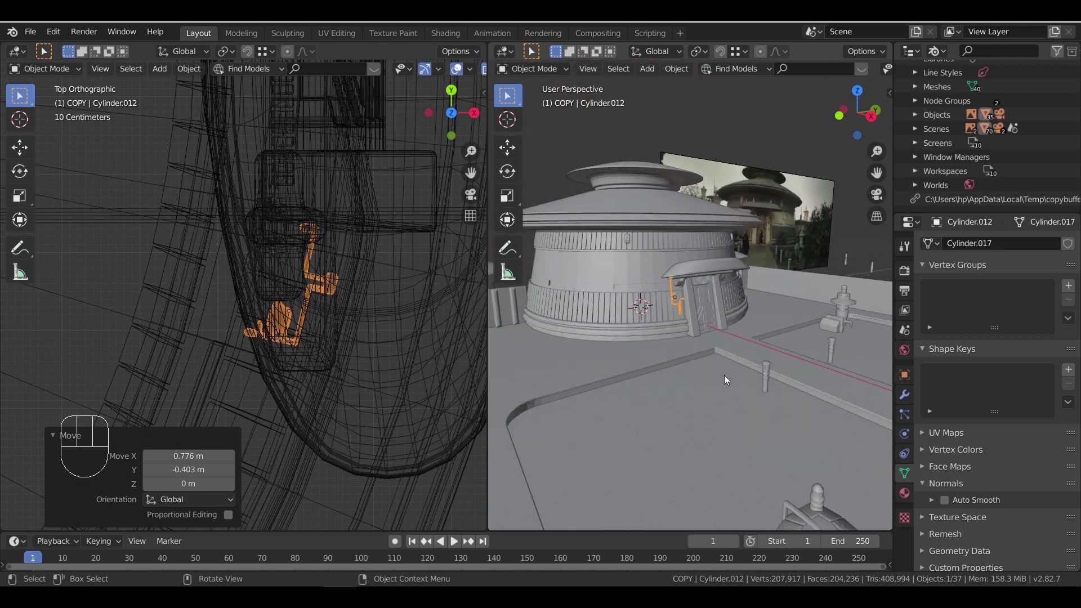
Select the slim antenna prop standing outside the courtyard and move it horizontally towards the temple
middle_drag(724, 375, 659, 388)
scroll(273, 303, down, 11)
shift+middle_drag(354, 333, 341, 466)
scroll(761, 311, down, 2)
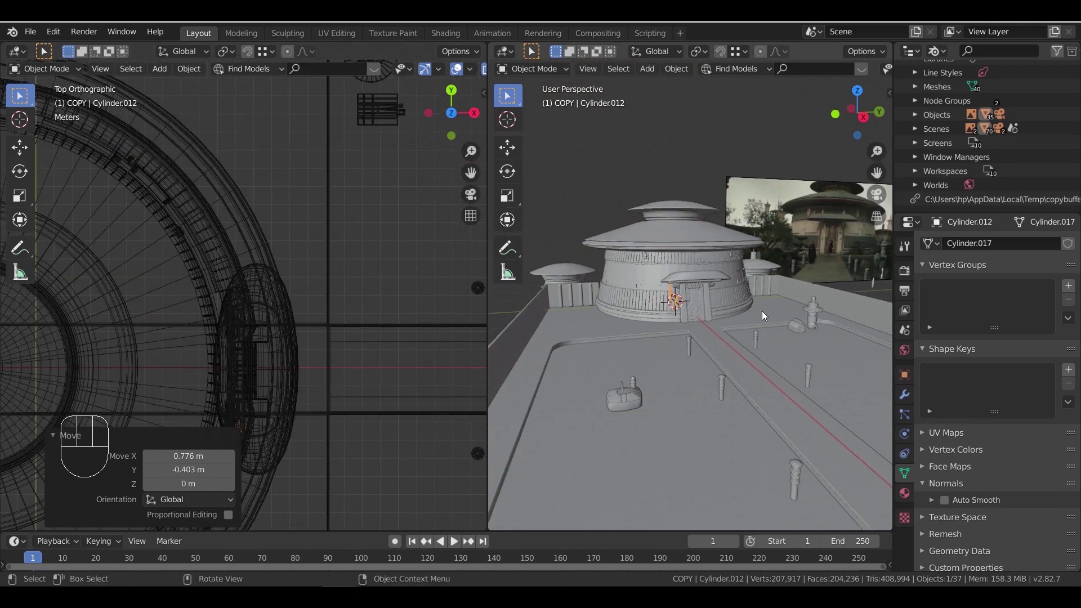
shift+middle_drag(847, 342, 688, 383)
scroll(688, 383, down, 1)
click(696, 310)
key(KP_Decimal)
scroll(719, 339, down, 10)
middle_drag(788, 348, 770, 373)
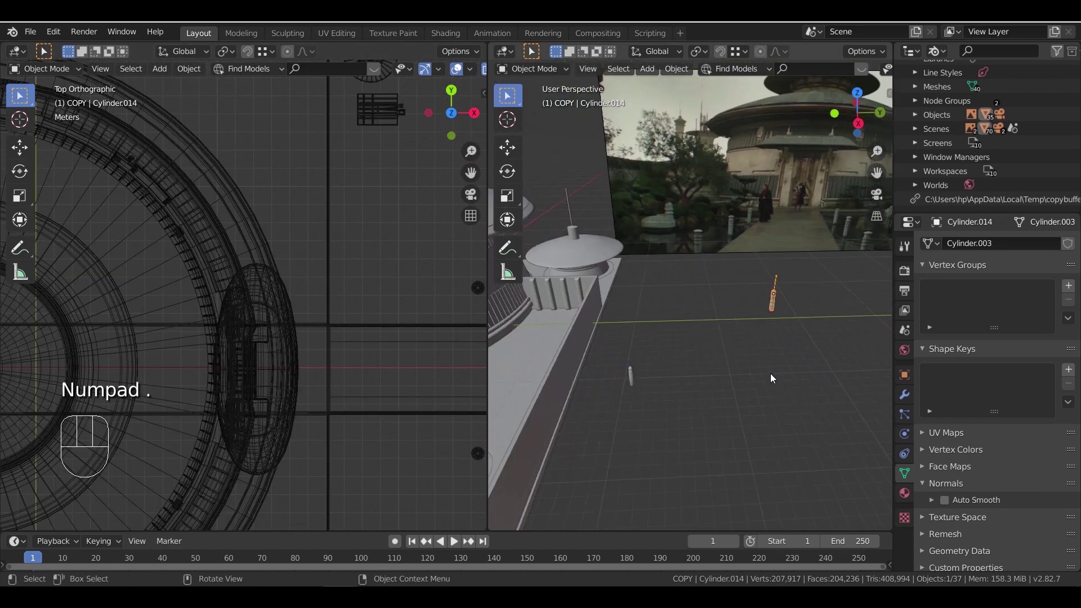
shift+middle_drag(675, 372, 757, 391)
key(g)
key(shift+z)
click(828, 408)
Move the antenna prop horizontally to the temple wall above the entrance and raise it to the upper slatted band
key(g)
key(shift+z)
shift+middle_drag(287, 368, 188, 356)
click(425, 400)
key(KP_1)
scroll(394, 338, up, 5)
key(g)
key(z)
key(z)
click(386, 188)
key(g)
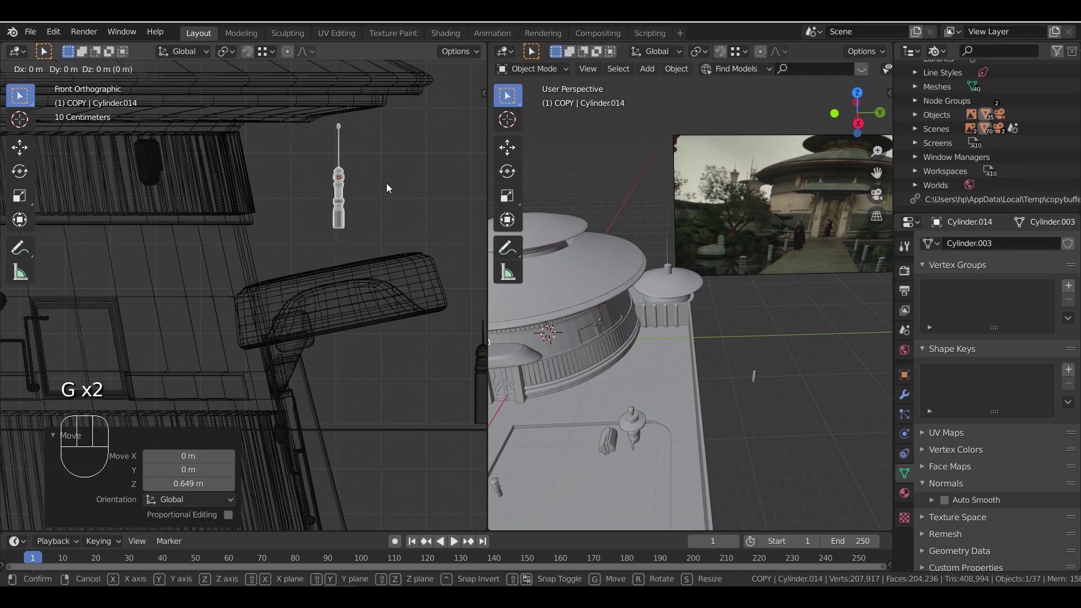
click(315, 186)
Tilt the antenna prop in front view to match the upper band's slope and move it -0.25 m in X against the wall
key(KP_Decimal)
key(r)
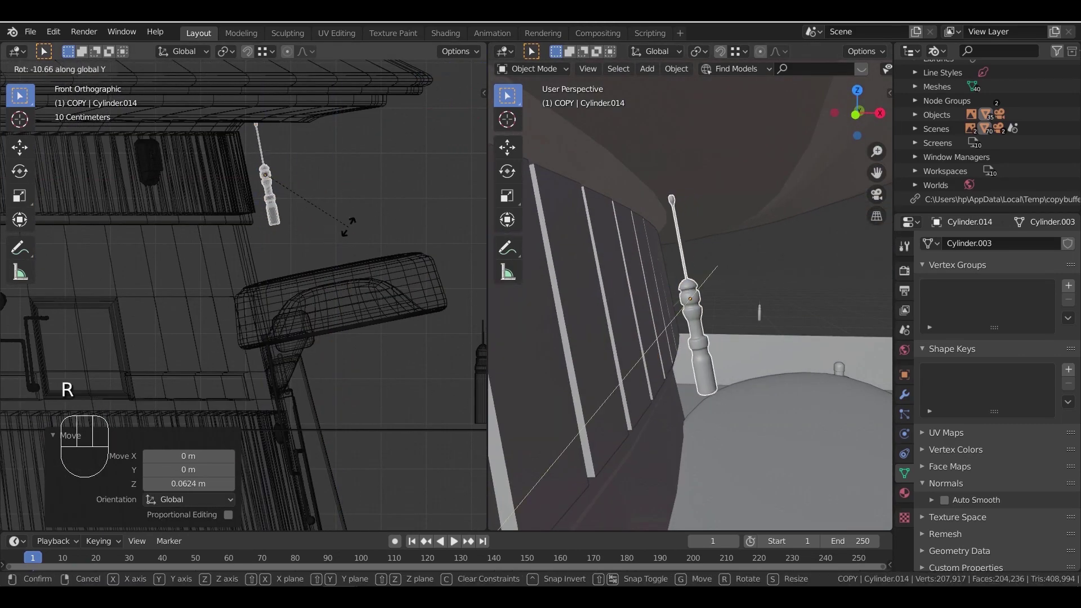
click(359, 225)
key(r)
click(346, 241)
key(g)
key(x)
click(335, 242)
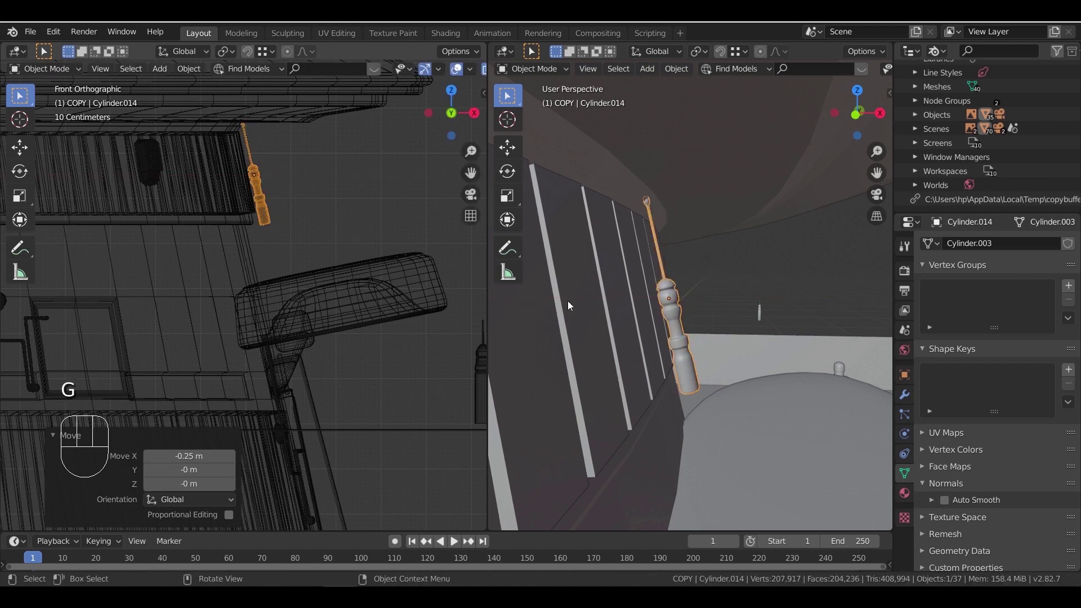
Set the antenna prop's origin to the 3D cursor and rotate it 78.4° around Z along the upper slatted band
middle_drag(723, 351, 646, 361)
click(189, 69)
mouse_move(225, 101)
click(366, 129)
key(KP_7)
scroll(380, 300, down, 5)
key(r)
key(z)
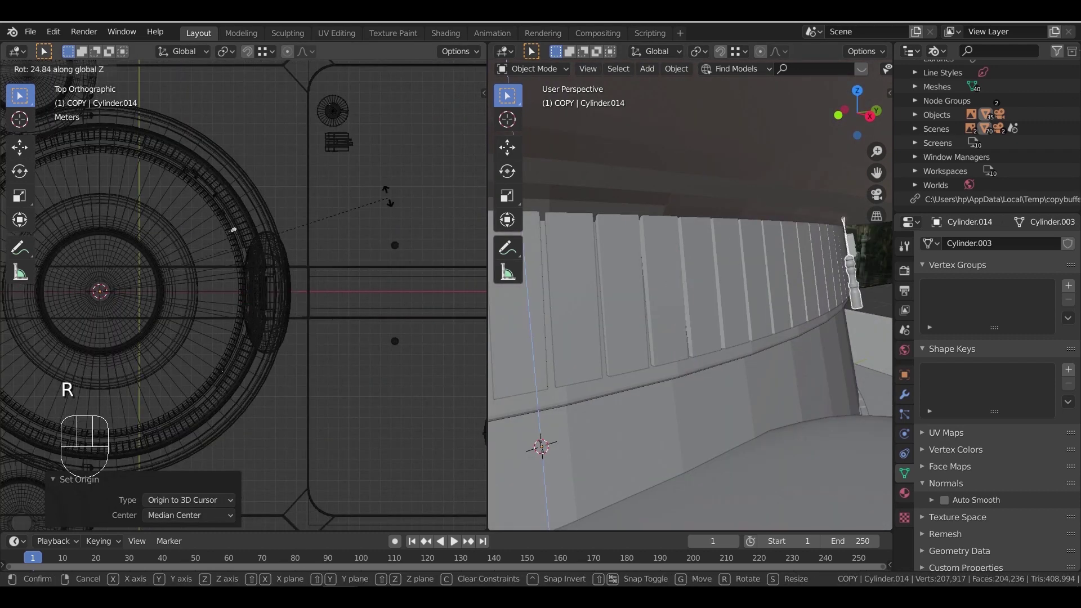
click(186, 506)
Duplicate the antenna prop with a -34.7° rotation around Z and place another rotated copy beside that one
key(KP_Decimal)
middle_drag(751, 422, 662, 409)
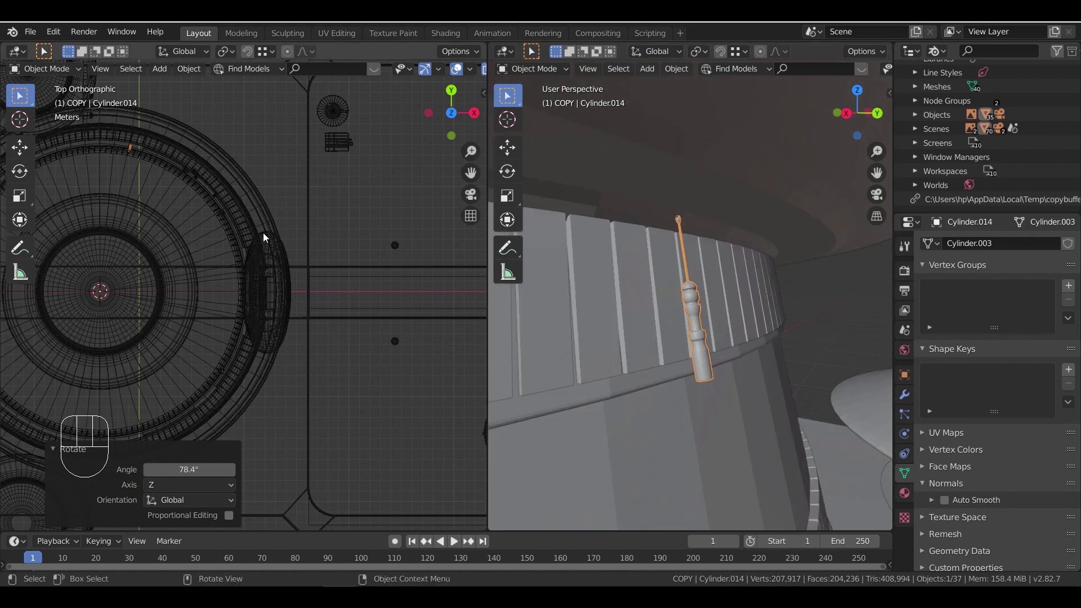
click(351, 274)
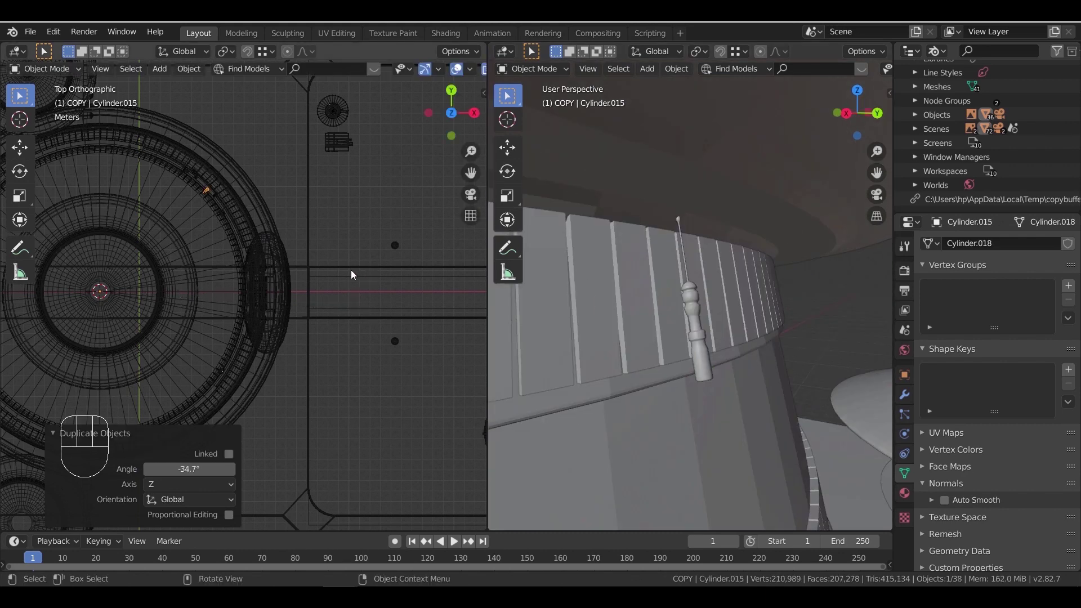
key(shift+d)
key(r)
key(z)
click(315, 269)
Duplicate the antenna around Z to the far side of the entrance and add a second copy rotated a further -2.02°
key(shift+d)
key(r)
key(z)
click(184, 470)
shift+middle_drag(298, 330, 352, 223)
scroll(343, 262, up, 5)
click(290, 269)
key(shift+d)
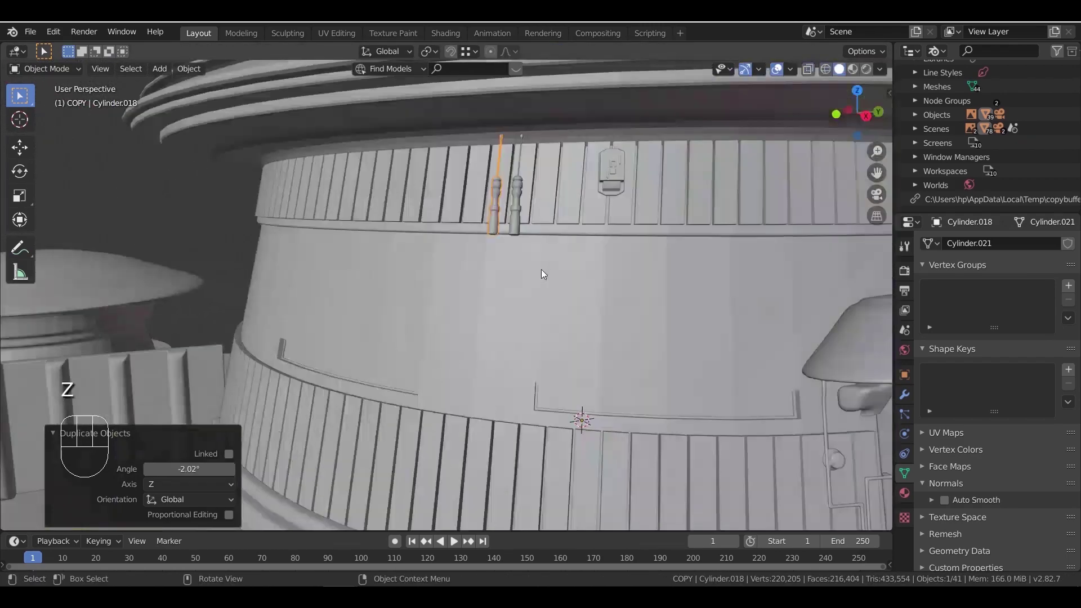
Set the newest antenna copy's origin to its geometry, then rescale and reposition it beside its neighbour on the upper band
scroll(532, 266, up, 5)
key(s)
right_click(519, 263)
middle_drag(519, 262, 461, 227)
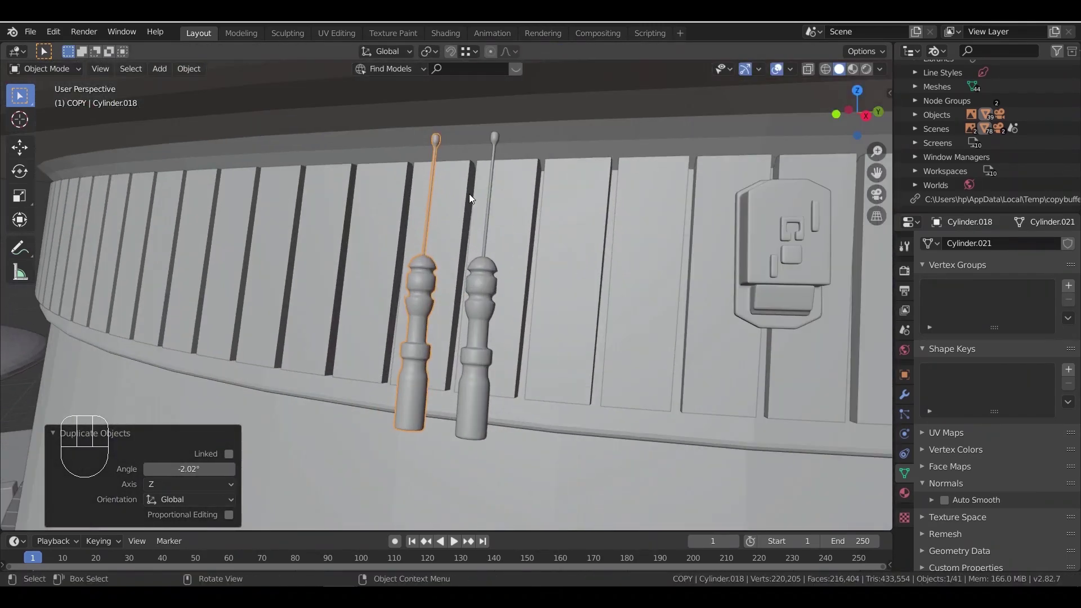
click(189, 69)
mouse_move(234, 96)
click(393, 115)
key(s)
click(616, 275)
key(g)
click(657, 292)
Reset the origin of one antenna in the pair above the recessed window to its geometry, then rescale and reposition it
scroll(659, 292, down, 10)
middle_drag(658, 292, 445, 259)
click(425, 253)
click(191, 69)
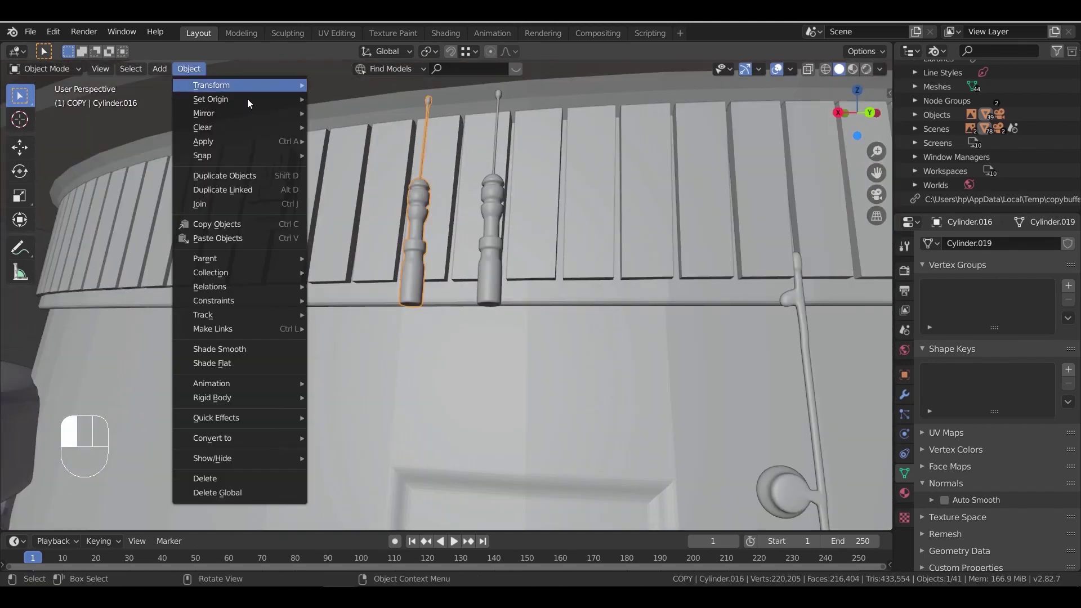
click(388, 115)
key(s)
click(494, 231)
key(g)
click(501, 204)
Move the small cylindrical prop outside the courtyard -11.9 m in X and -38.7 m in Y to the temple entrance
scroll(501, 203, down, 10)
click(540, 236)
middle_drag(540, 236, 606, 342)
scroll(656, 273, down, 3)
scroll(619, 352, up, 2)
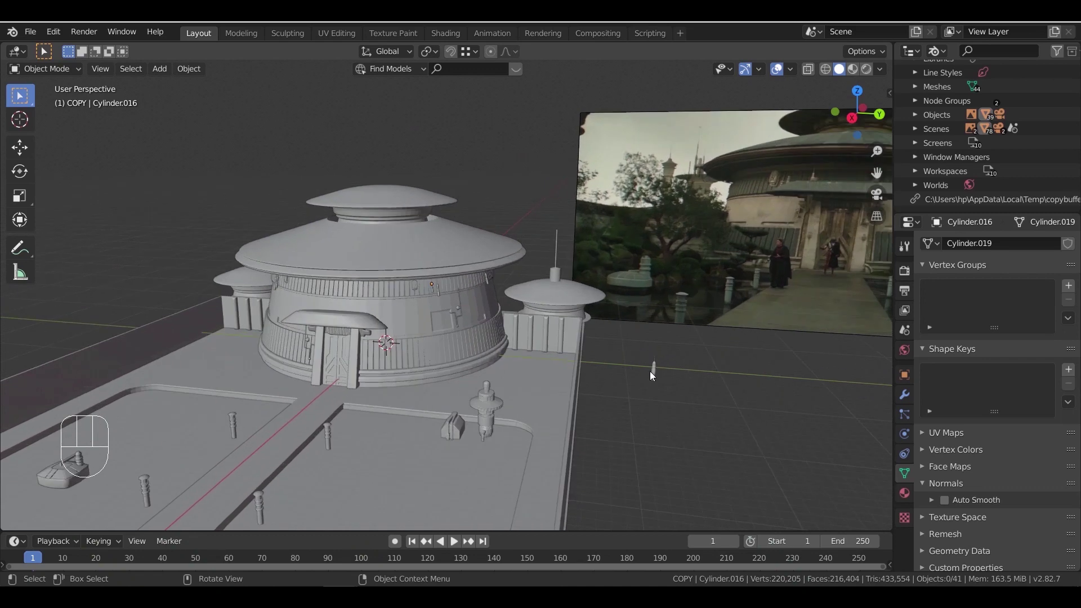
key(g)
click(280, 333)
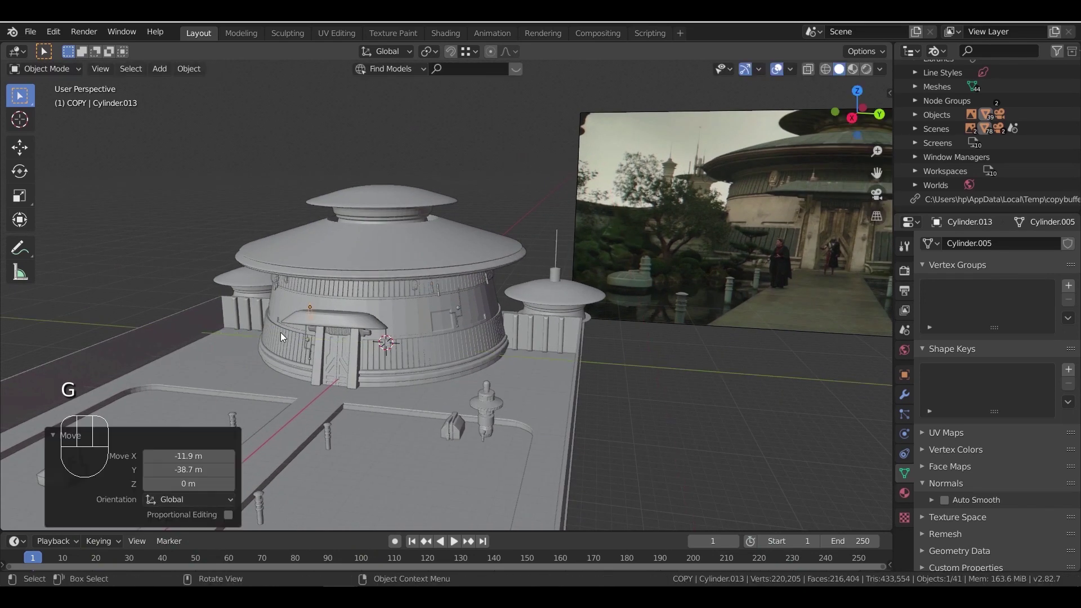
Adjust the small cylindrical prop's horizontal position in a wireframe top view, using the reference image as a guide
shift+middle_drag(657, 299, 490, 349)
scroll(673, 239, up, 2)
scroll(316, 321, down, 1)
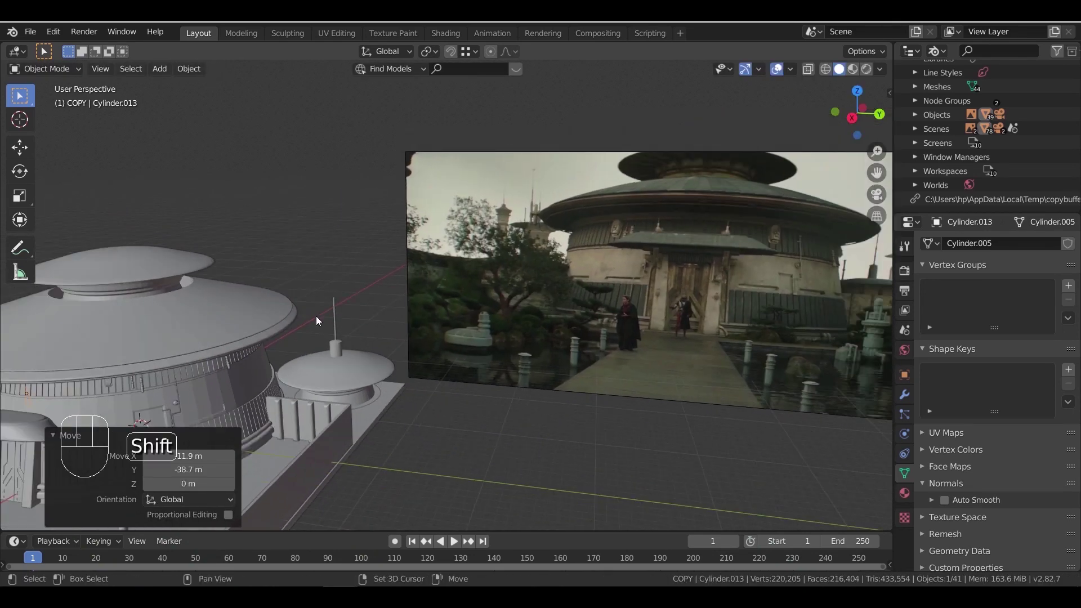
shift+middle_drag(316, 321, 546, 378)
key(KP_7)
key(z)
key(g)
key(shift+z)
click(555, 340)
key(z)
middle_drag(597, 479, 498, 265)
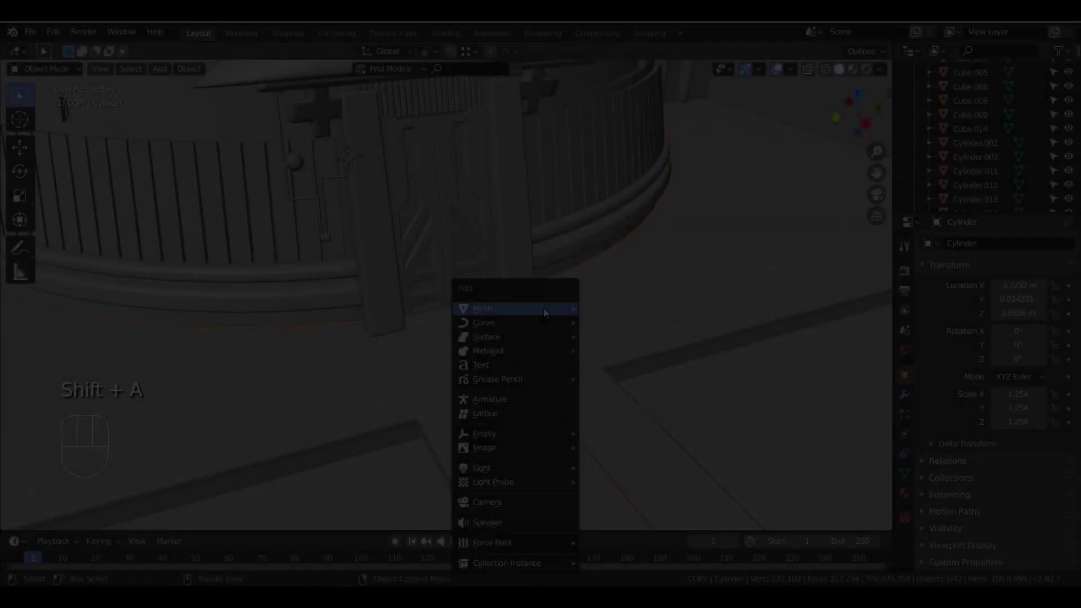
Add a cube, move it 12.7 m in X and 0.0731 m in Y to the temple door, and flatten it to 0.120 in Z
mouse_move(562, 308)
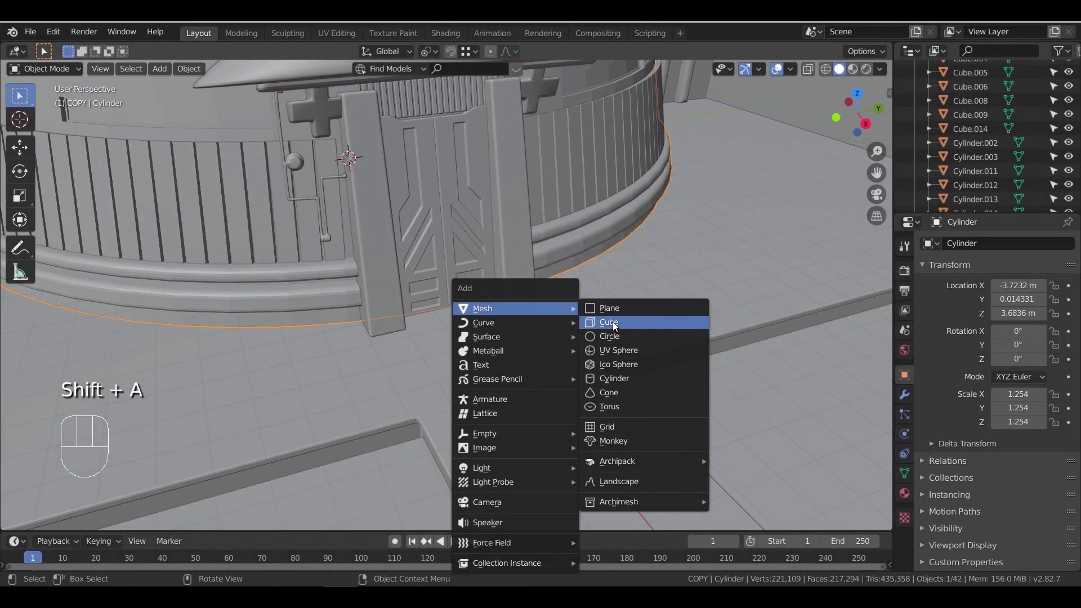
click(612, 323)
key(g)
key(shift+z)
click(636, 439)
key(s)
key(z)
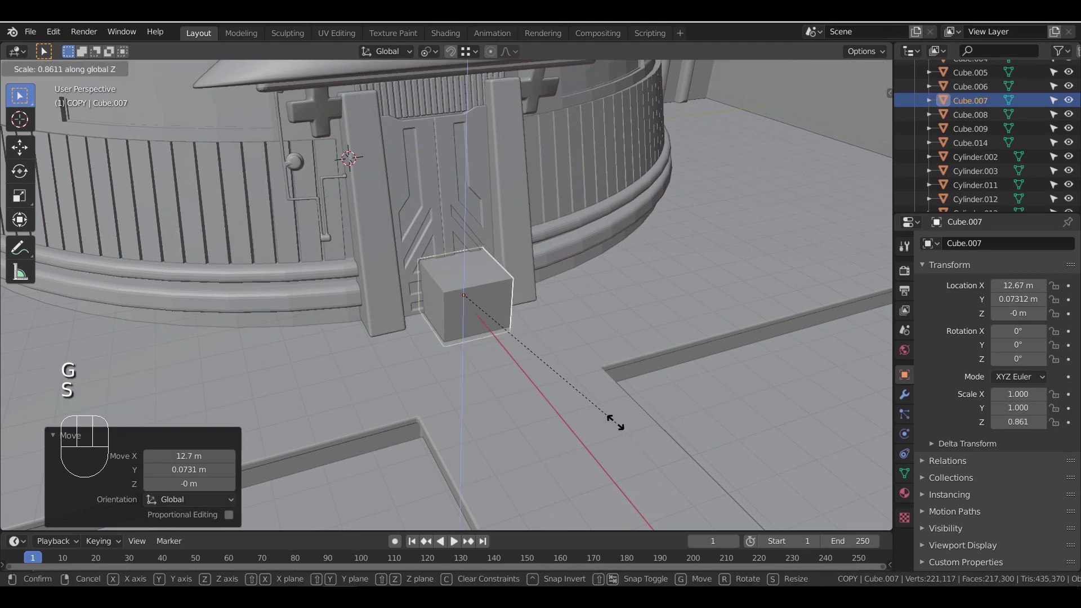
click(481, 316)
Lower the flattened cube to the floor, thin it by 0.473 in Z and raise it 0.0657 m to form a doorstep
key(KP_Decimal)
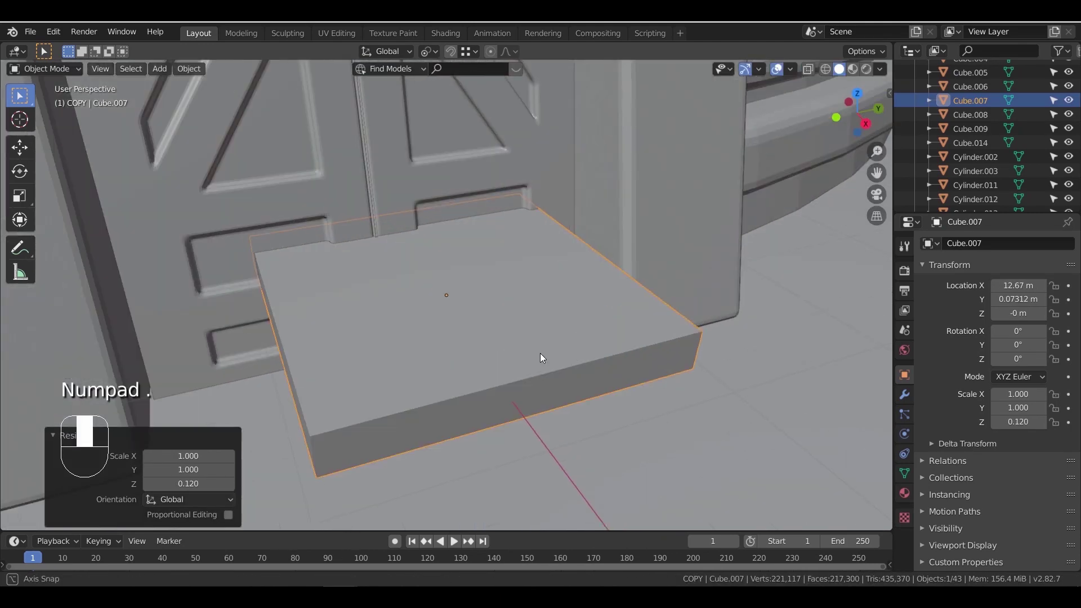
shift+middle_drag(528, 365, 597, 296)
key(g)
key(z)
click(596, 402)
key(s)
click(559, 361)
key(g)
key(z)
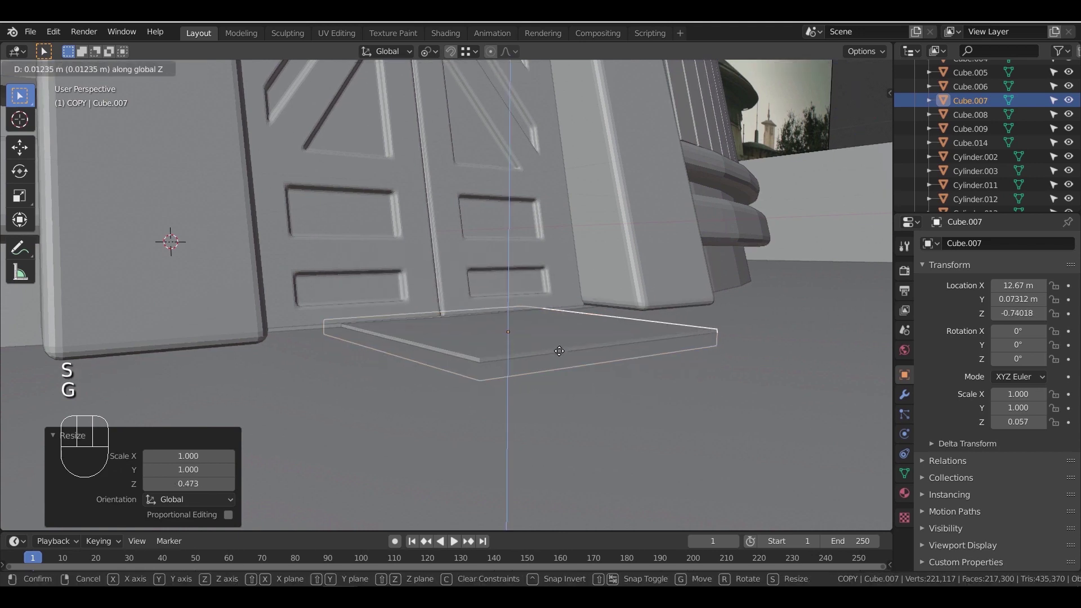
click(560, 348)
Widen the doorstep slab by 3.108 in Y and shift it -0.228 m in Y to centre it under the door pillars
middle_drag(577, 356, 495, 397)
key(s)
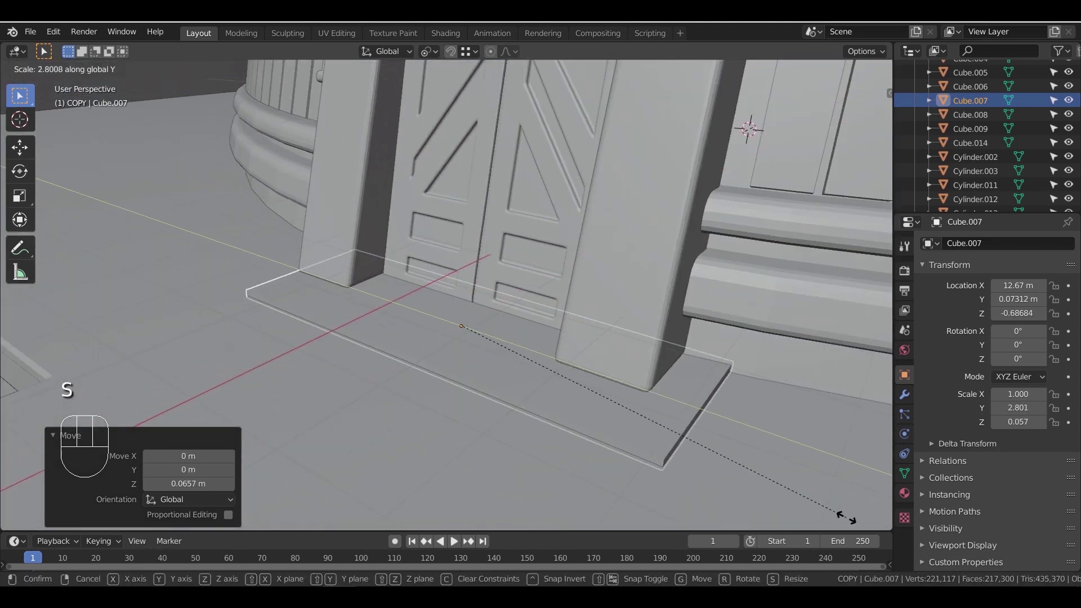
click(7, 63)
middle_drag(366, 270, 454, 288)
key(g)
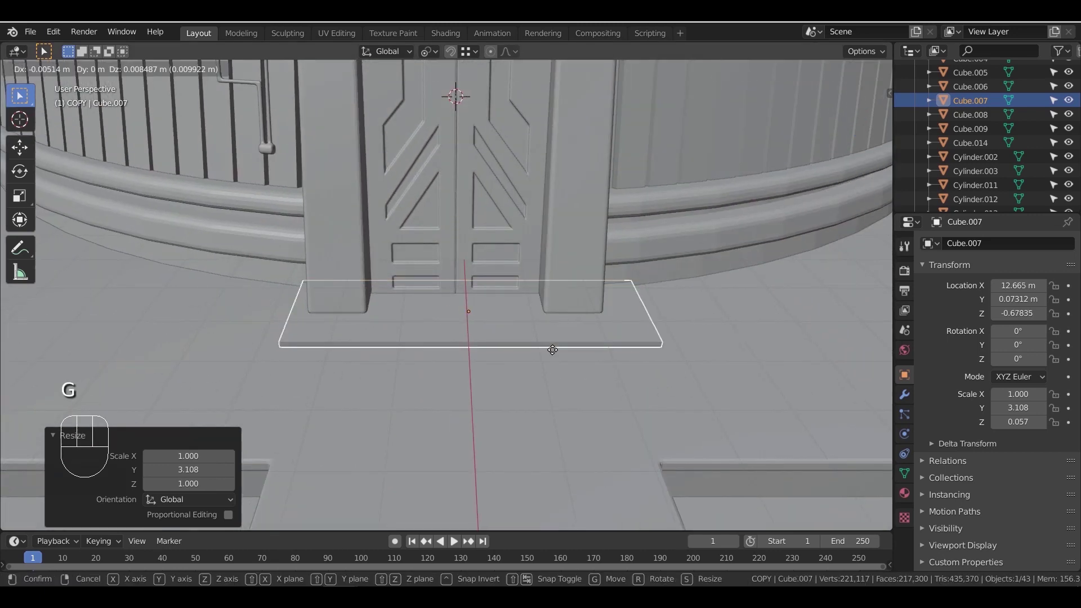
click(539, 358)
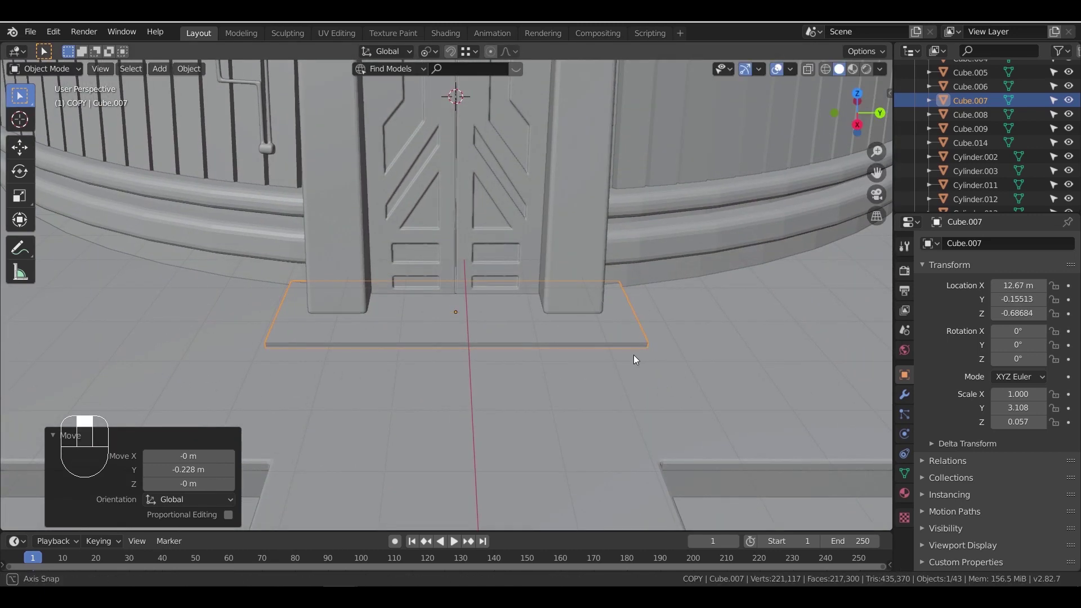
Select the doorstep slab's two front vertical corner edges and try to bevel them
middle_drag(647, 359, 571, 336)
key(Tab)
click(533, 378)
middle_drag(540, 376, 668, 419)
click(486, 385)
middle_drag(434, 416, 399, 436)
shift+click(336, 398)
middle_drag(585, 388, 526, 409)
key(ctrl+b)
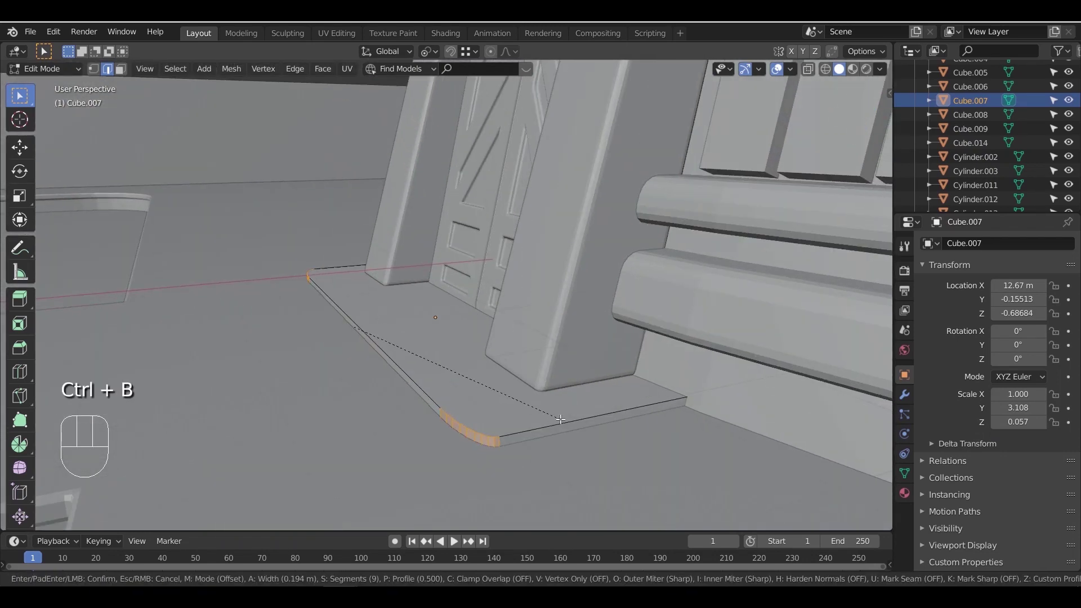
right_click(560, 419)
Apply the doorstep's scale and bevel its two selected front corner edges into rounded corners
key(Tab)
key(ctrl+a)
click(560, 419)
key(Tab)
key(ctrl+b)
click(618, 428)
key(Tab)
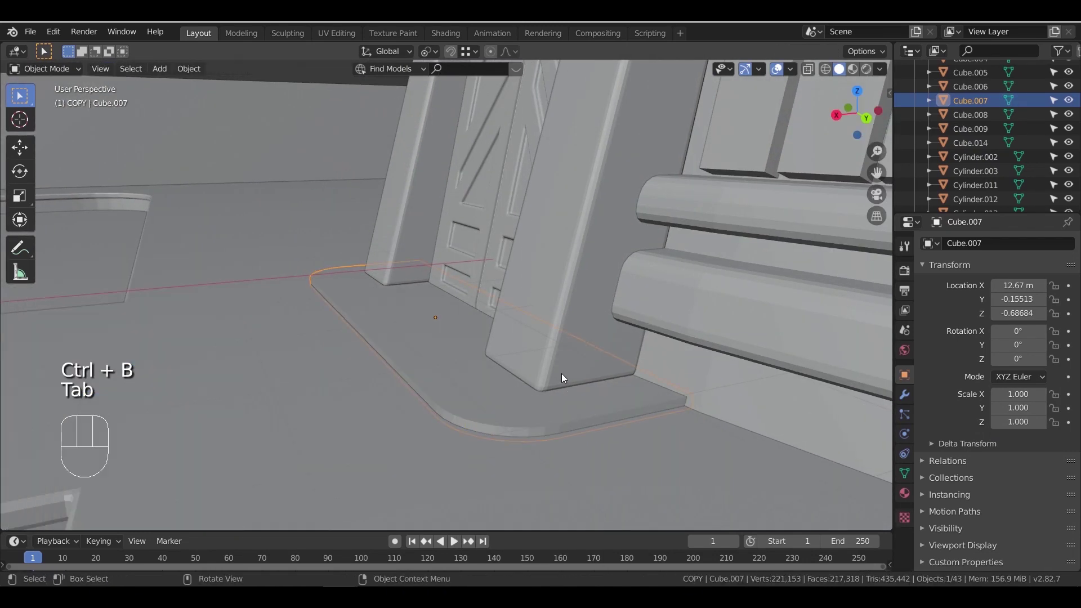
Inspect the doorstep, pillars and temple facade, and compare the temple with the reference image through the camera
middle_drag(561, 373, 610, 329)
click(610, 328)
scroll(660, 366, up, 3)
shift+middle_drag(659, 367, 592, 323)
scroll(495, 366, down, 6)
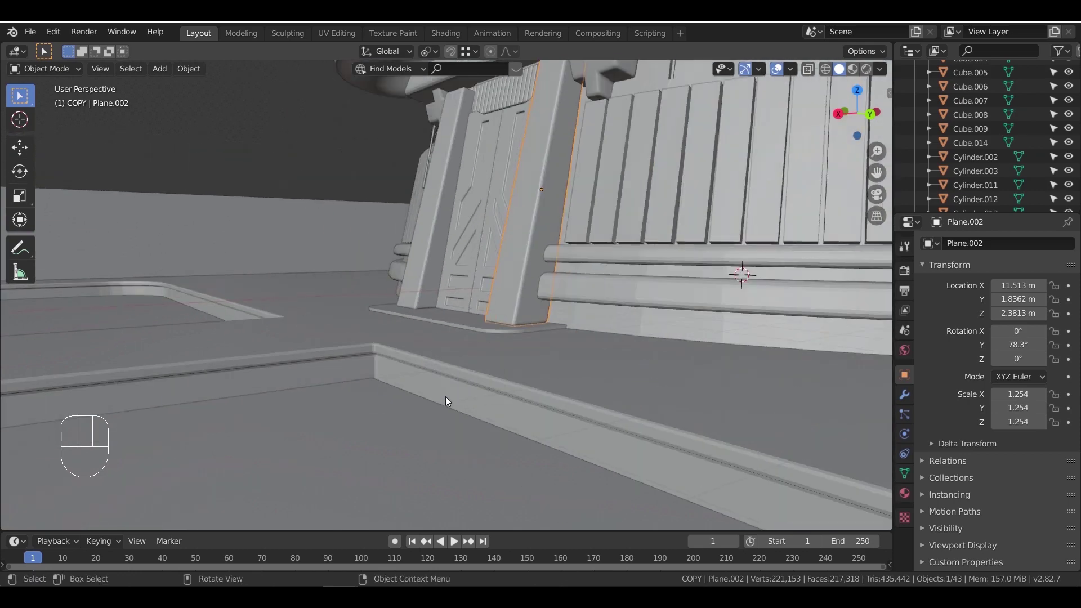
scroll(490, 389, down, 5)
key(KP_0)
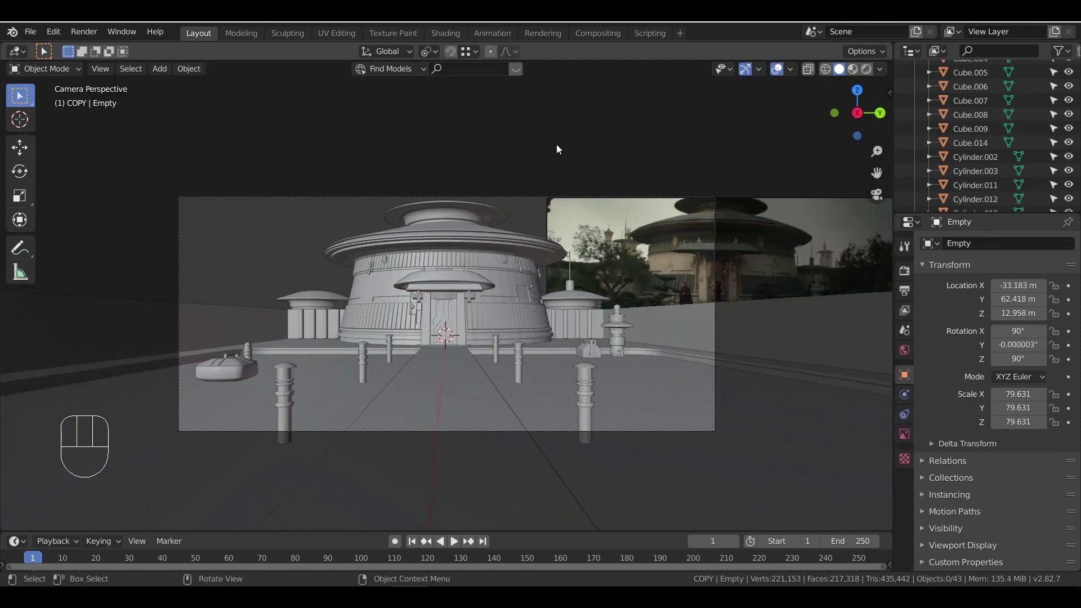
middle_drag(606, 170, 630, 245)
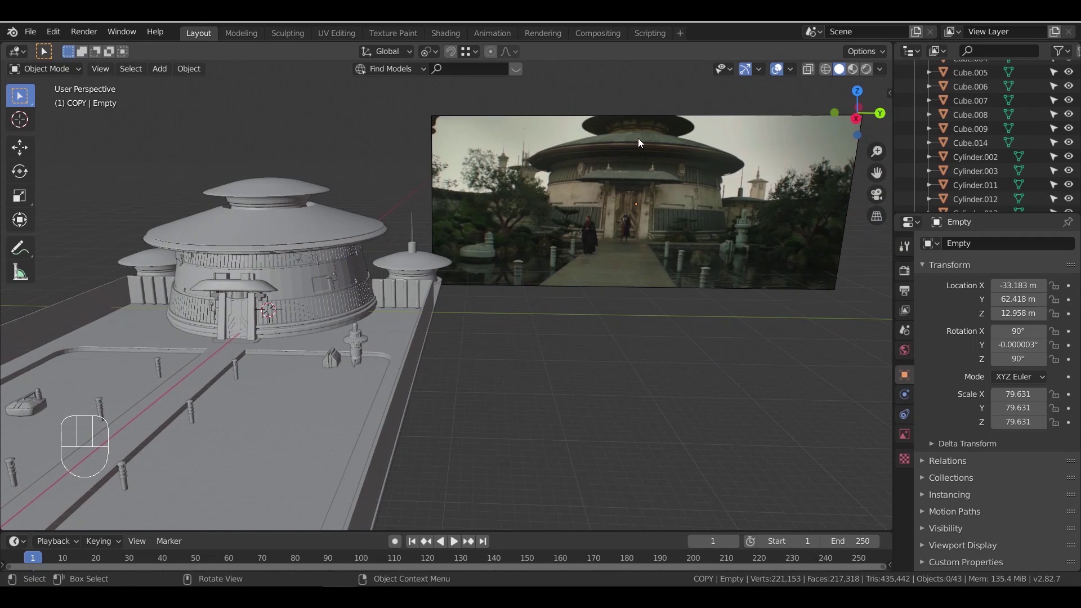
shift+middle_drag(314, 280, 541, 265)
scroll(542, 265, up, 9)
shift+middle_drag(744, 125, 553, 256)
scroll(554, 258, down, 8)
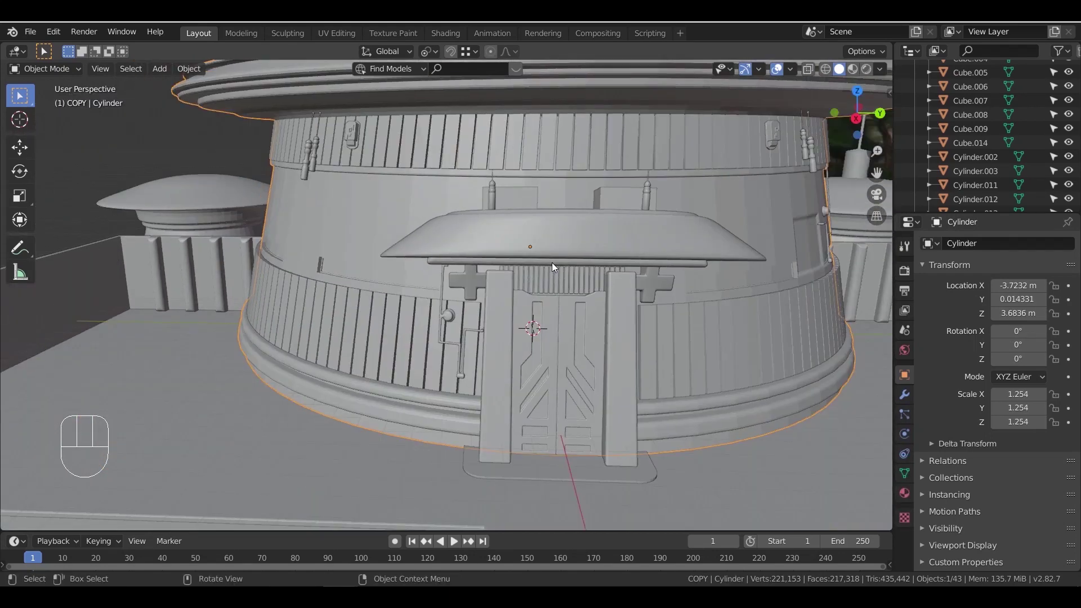
Collapse the collections in the scene list and toggle the COPY collection's visibility to check which objects it contains
scroll(923, 103, up, 4)
click(915, 110)
click(915, 111)
click(1068, 110)
click(1068, 110)
click(1068, 109)
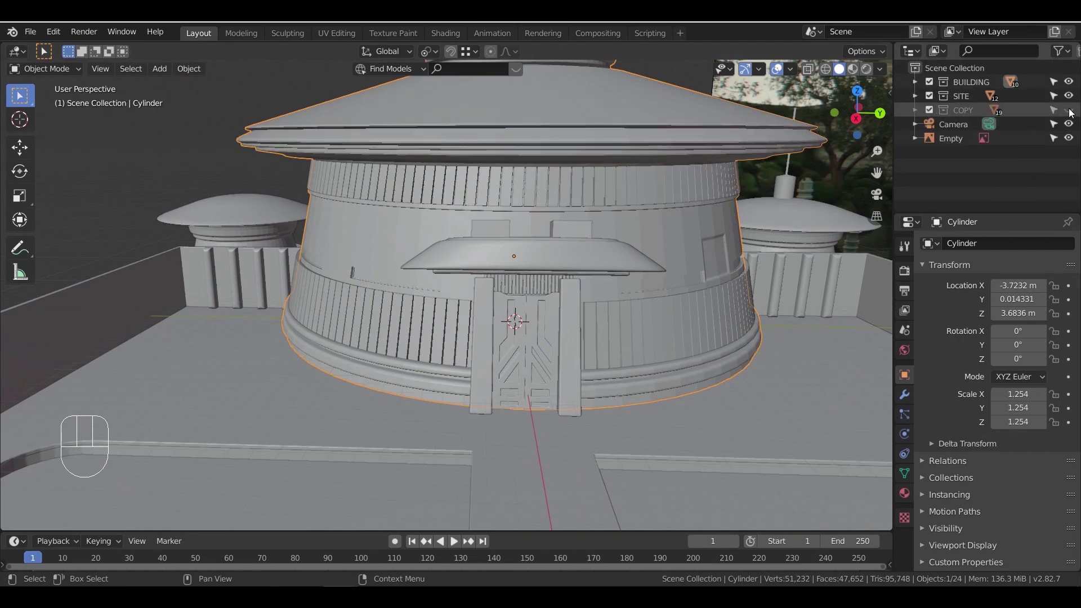
click(1068, 110)
scroll(464, 211, down, 4)
shift+middle_drag(508, 240, 496, 205)
click(1068, 110)
click(1069, 110)
Select the stone lantern and the other rock and boat-shaped props around the ponds and move them to the SITE collection
drag(609, 288, 664, 351)
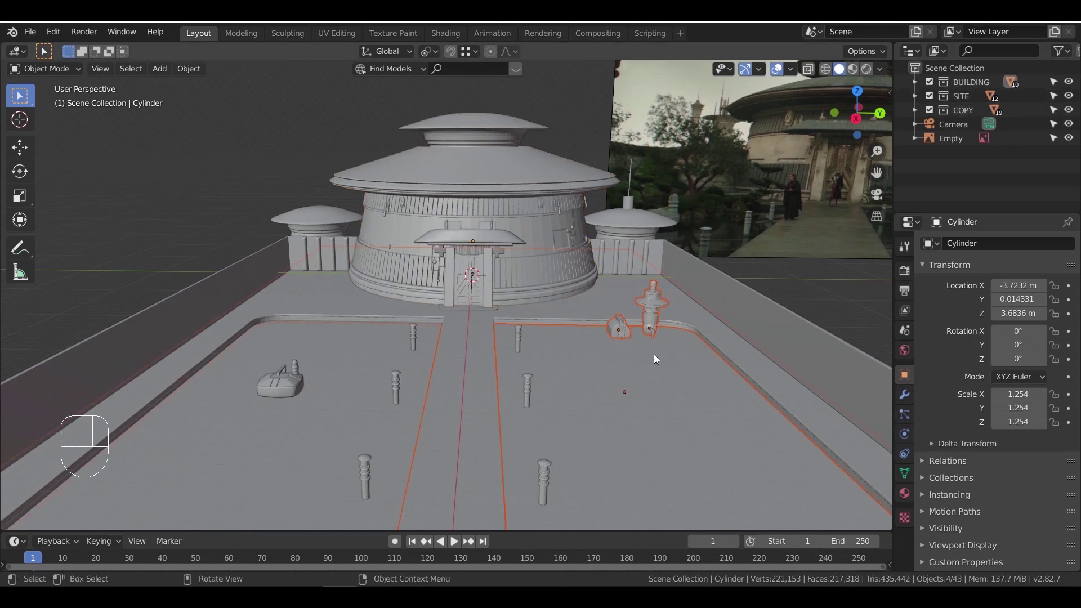
middle_drag(640, 352, 594, 351)
key(g)
right_click(589, 366)
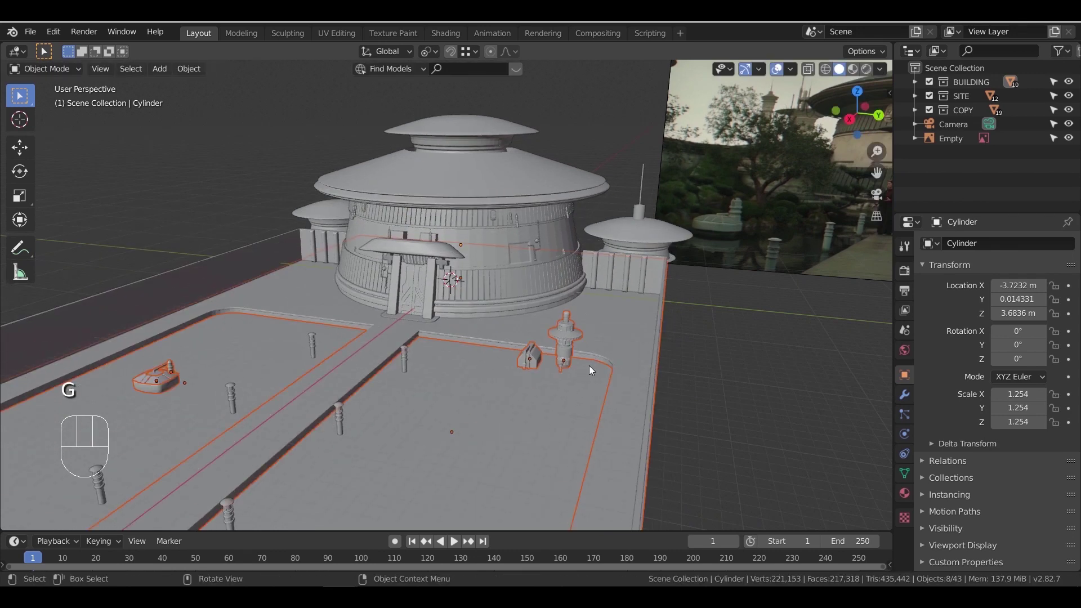
right_click(573, 437)
click(565, 528)
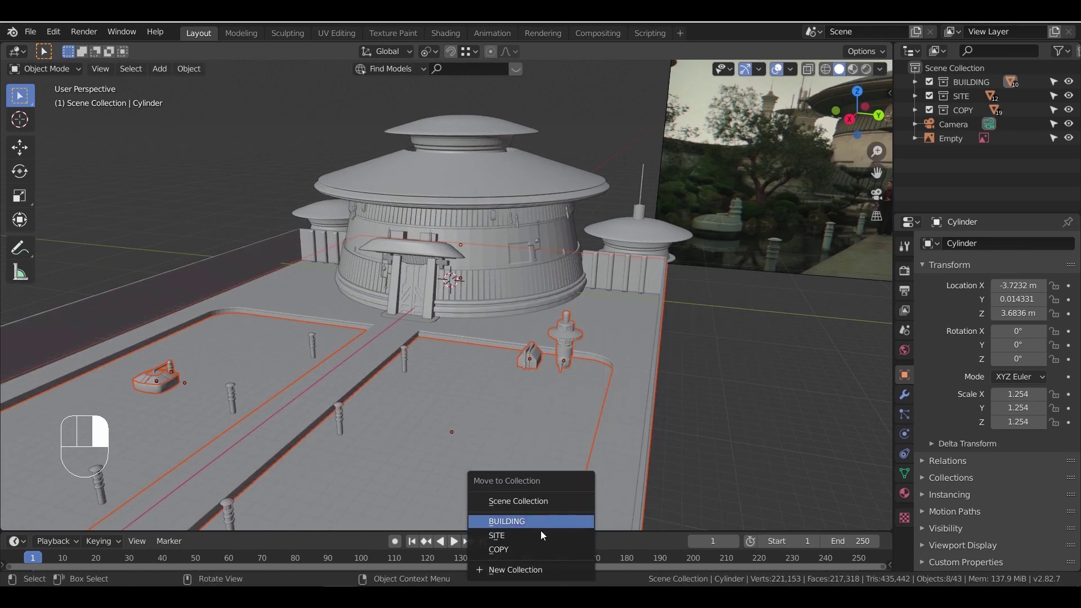
click(546, 526)
shift+middle_drag(556, 464, 562, 358)
click(810, 315)
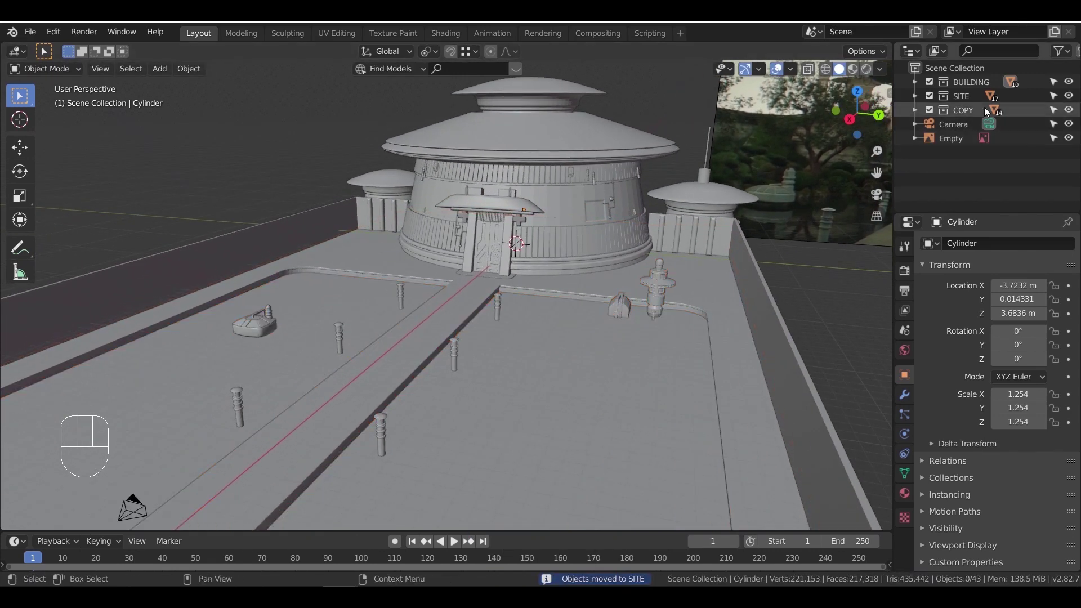
Select all remaining objects of the COPY collection, move them to BUILDING, and toggle BUILDING's visibility to check it
click(1068, 110)
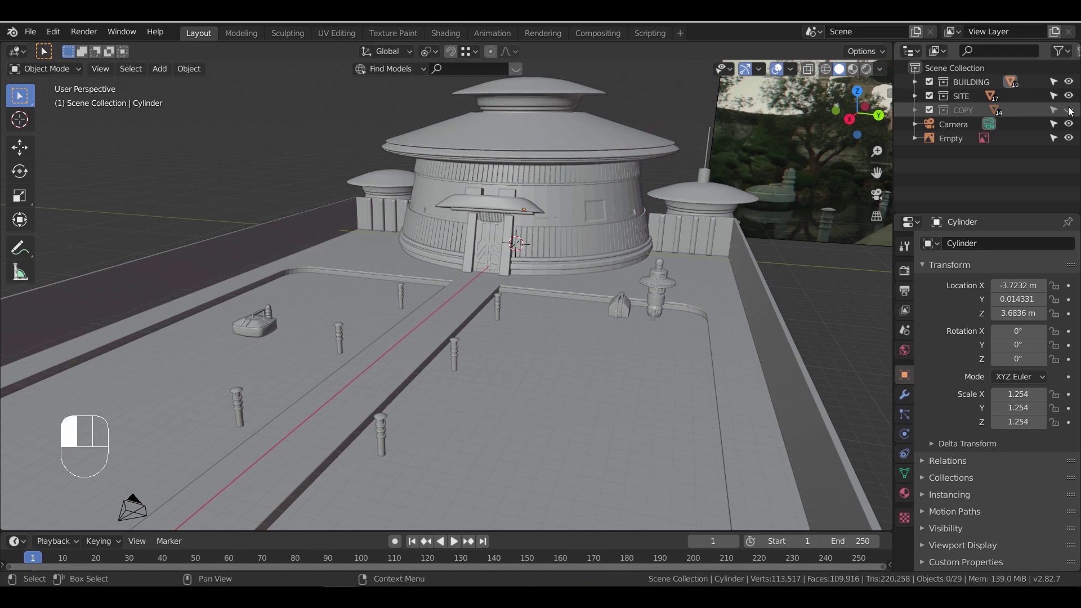
right_click(968, 108)
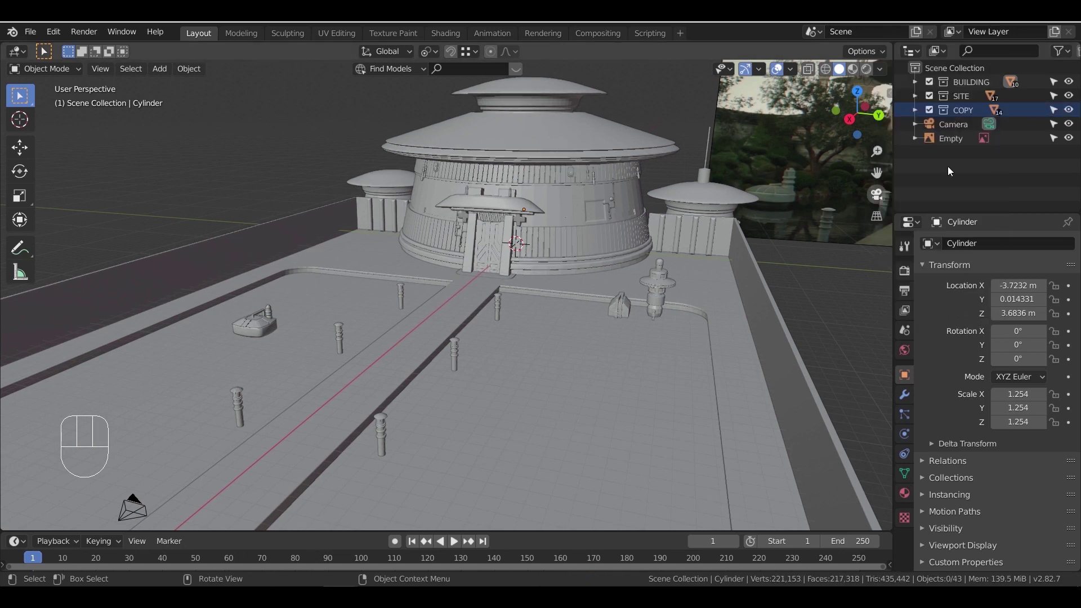
right_click(961, 110)
click(934, 170)
right_click(543, 215)
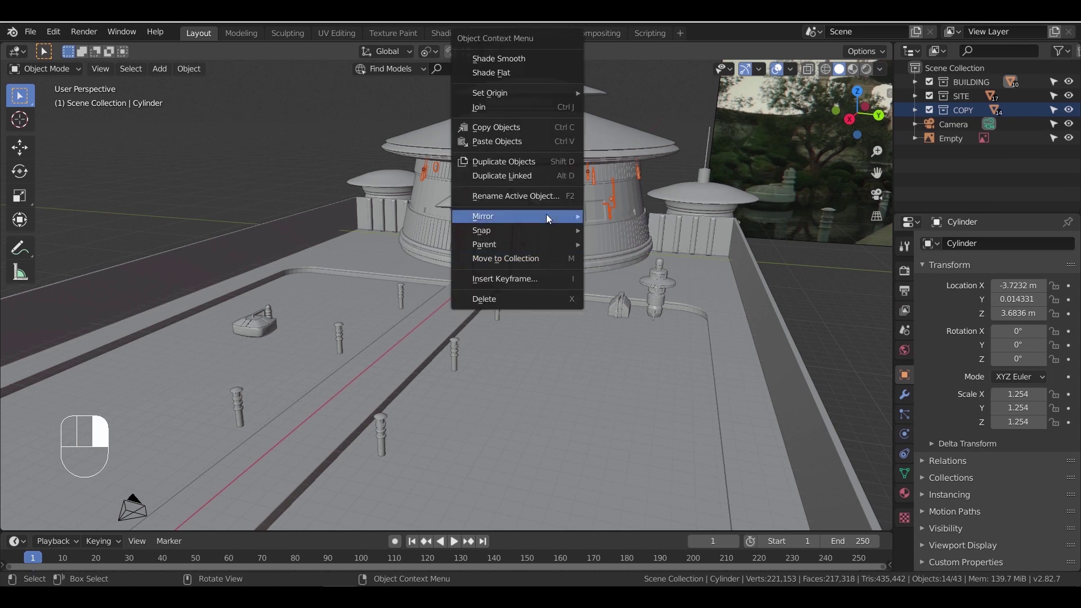
click(540, 257)
click(559, 245)
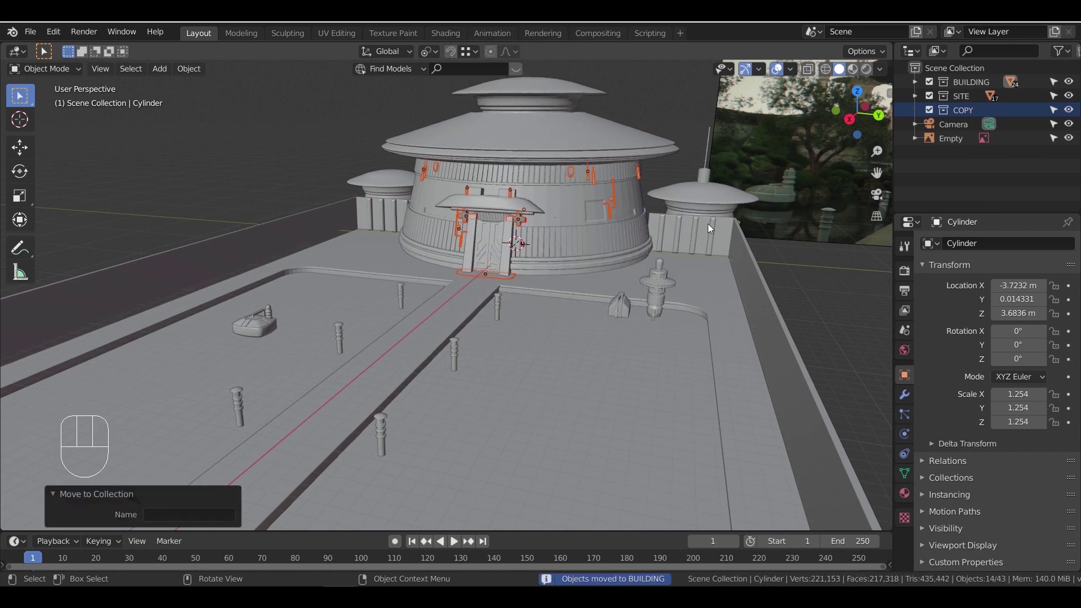
click(1068, 82)
click(1068, 82)
click(1068, 82)
click(1068, 82)
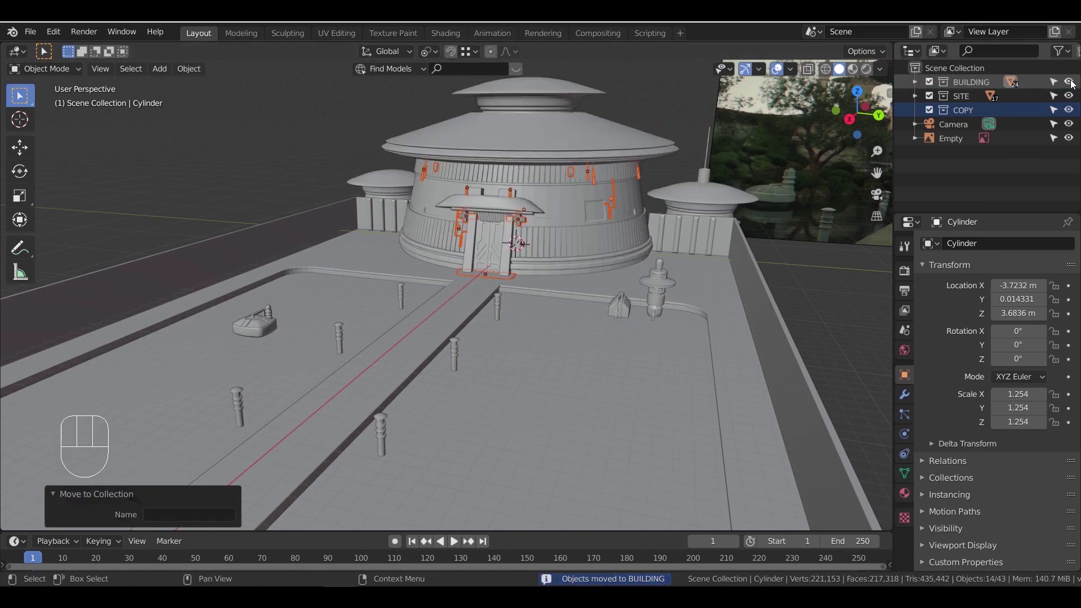
Move the roofs of the two small side towers to the SITE collection and toggle the SITE and BUILDING visibility to check
click(708, 196)
shift+click(371, 177)
right_click(372, 177)
click(369, 258)
click(353, 284)
key(ctrl+z)
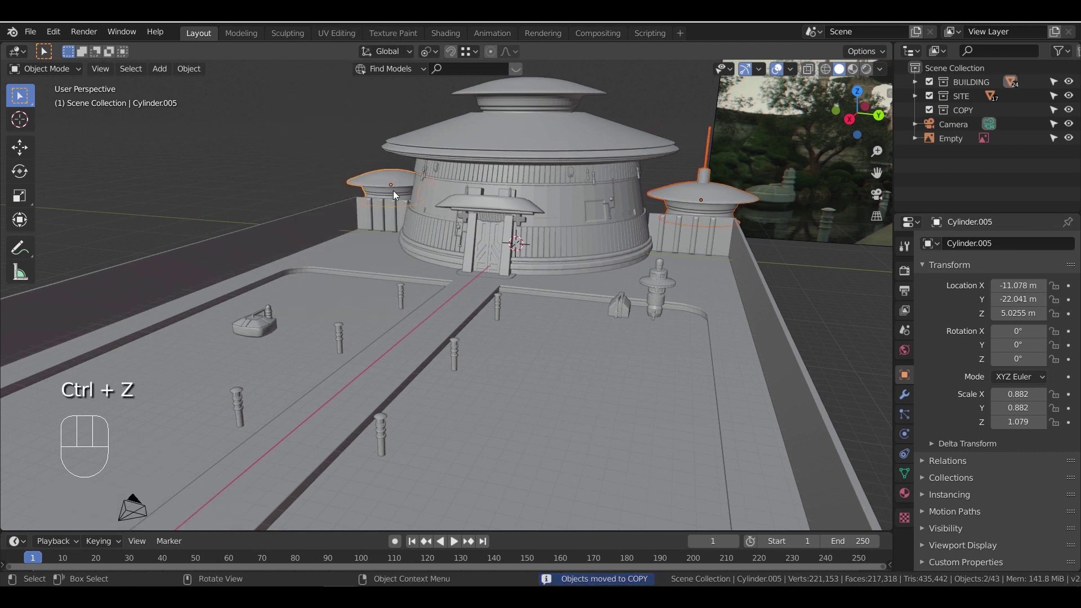
right_click(381, 253)
click(381, 258)
click(366, 244)
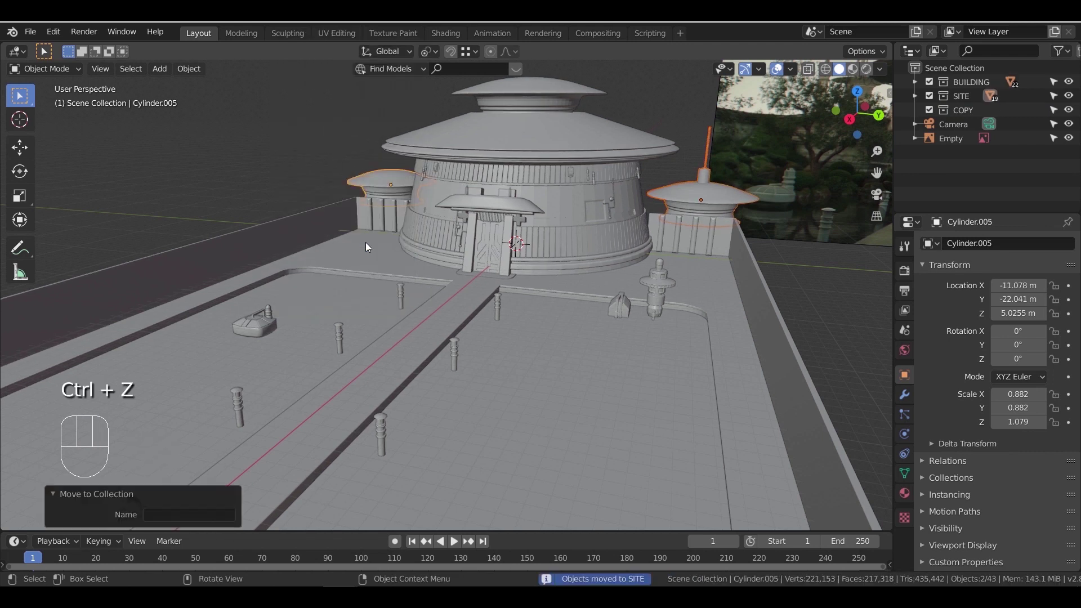
click(845, 272)
click(1066, 96)
click(1066, 96)
click(1068, 82)
click(1068, 81)
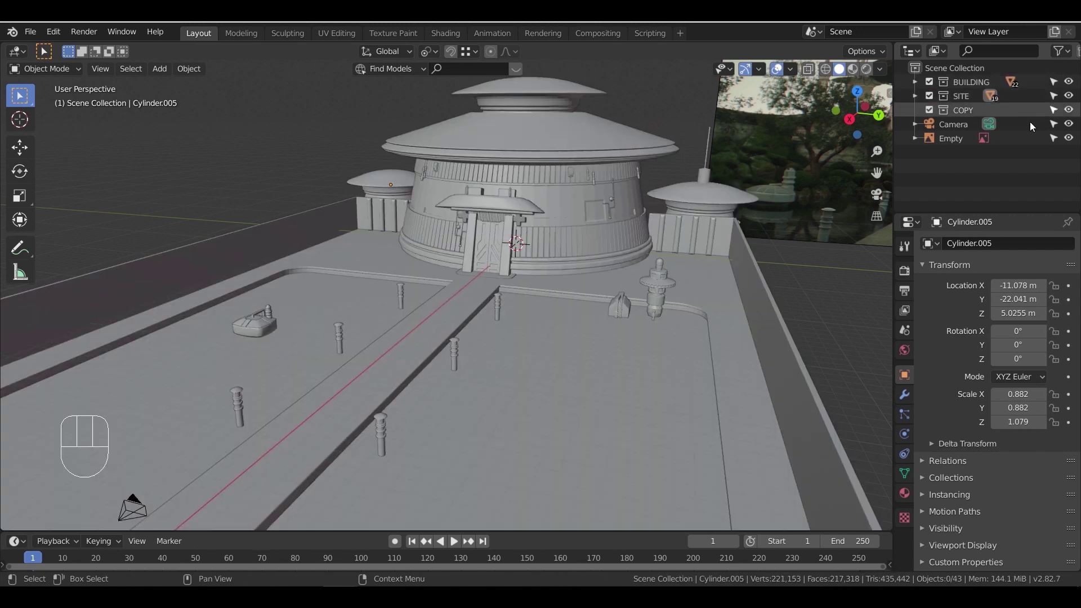
Select all BUILDING objects, set the transform pivot to Median Point, and scale them by 1.118 in the camera view
right_click(1007, 82)
click(916, 168)
key(KP_0)
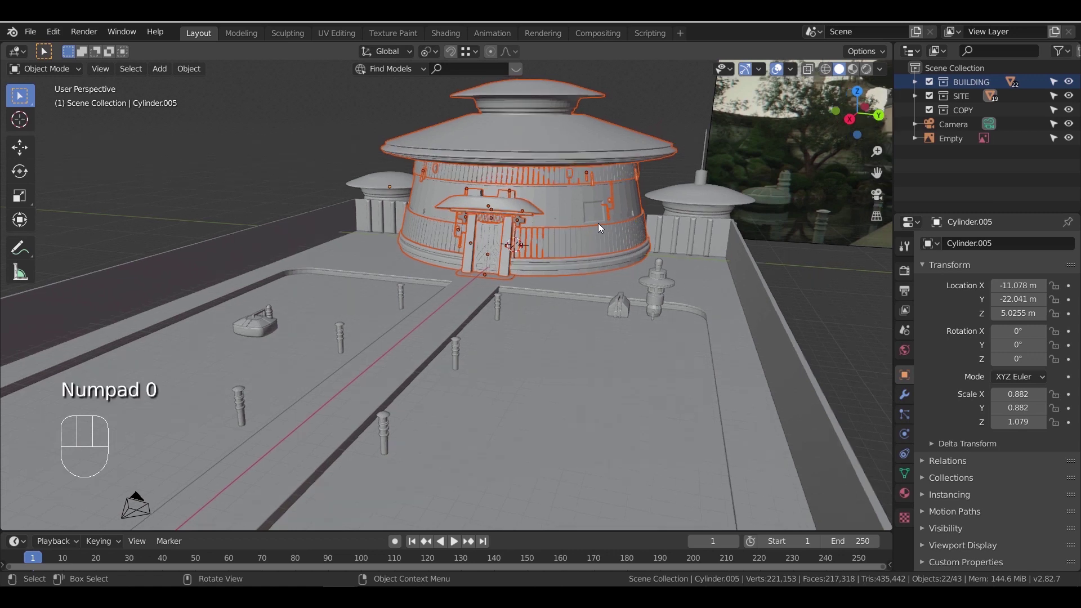
key(s)
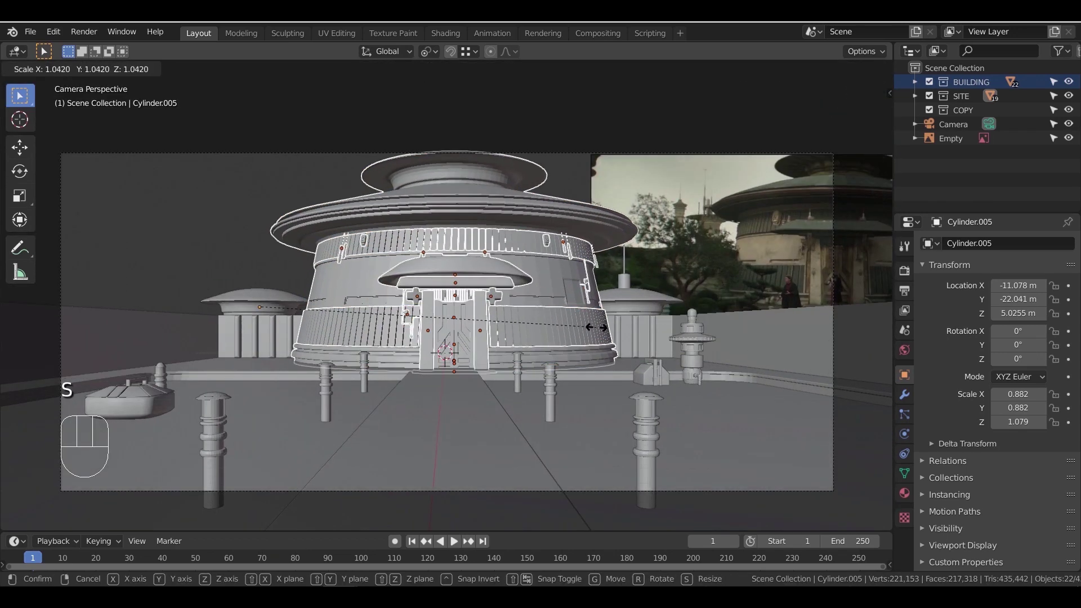
right_click(596, 327)
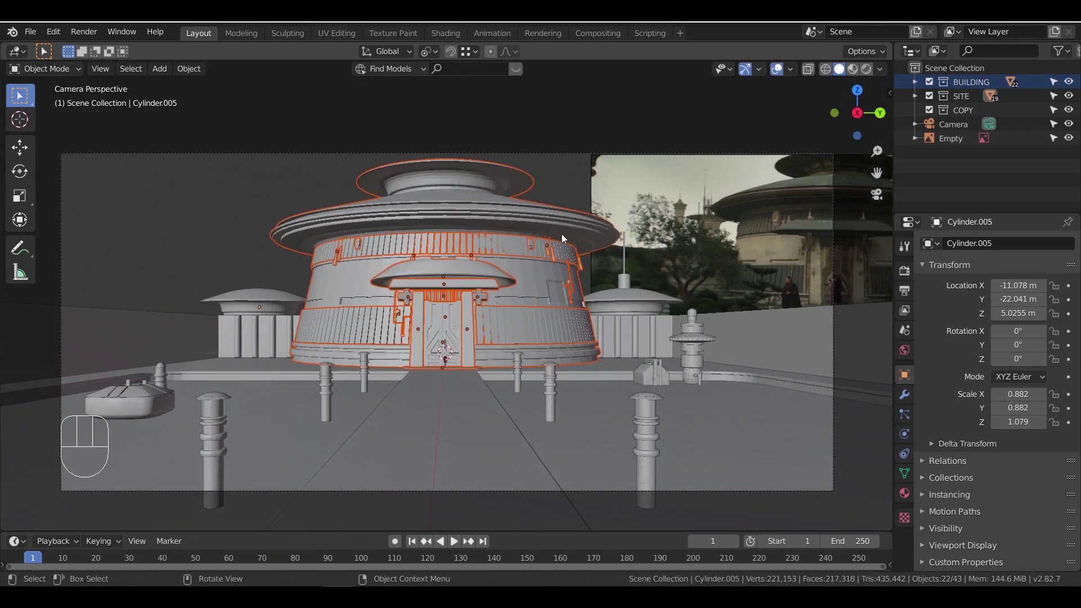
click(426, 54)
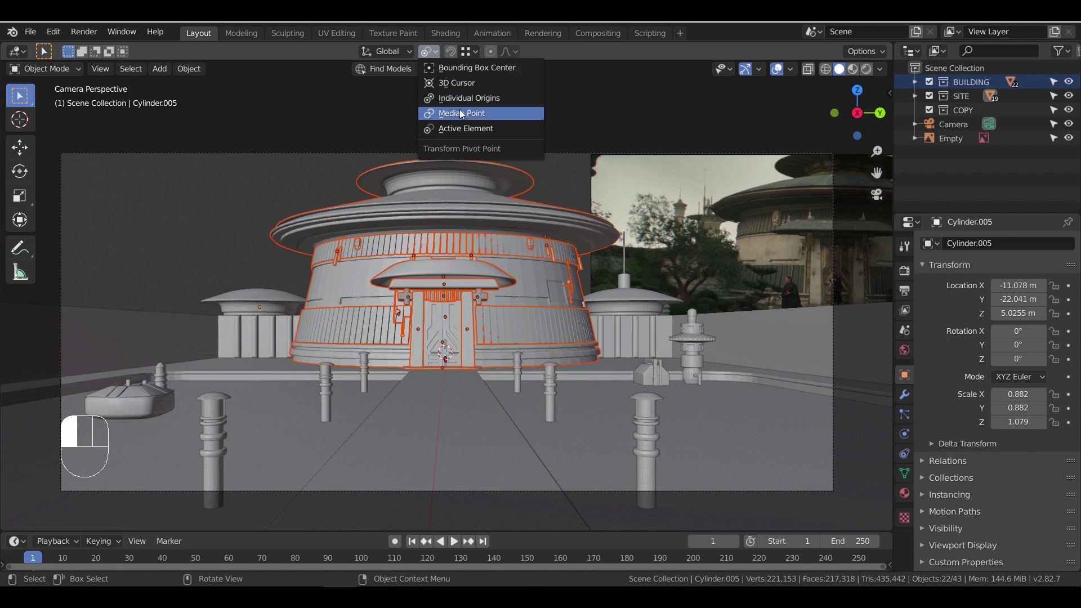
click(459, 108)
key(s)
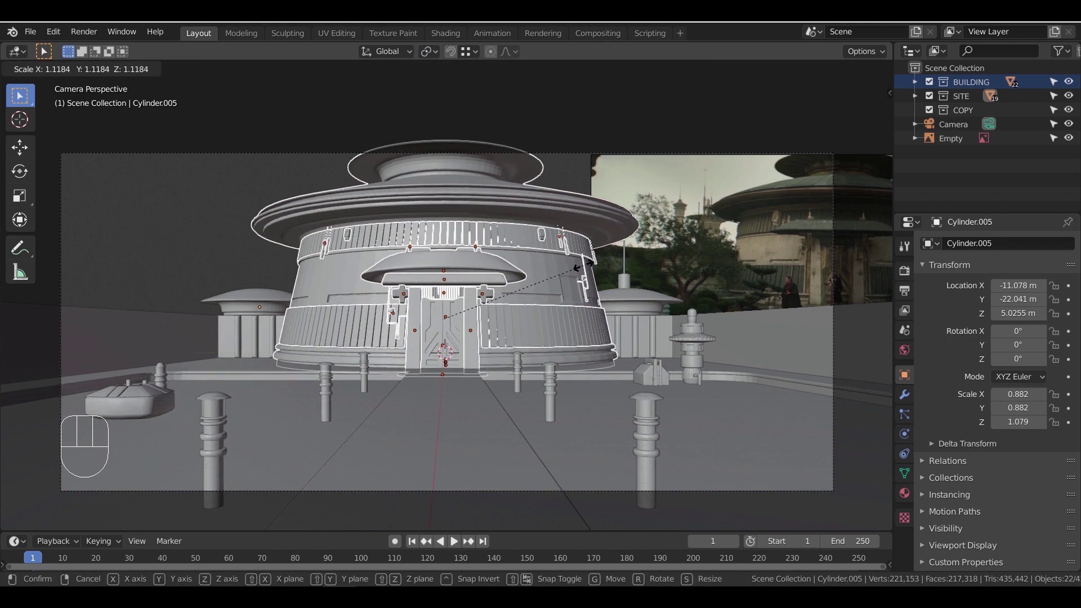
click(583, 265)
Raise the scaled building 0.466 m in Z, and fine-tune its height against the floor by -0.0041 m in Z
key(g)
key(z)
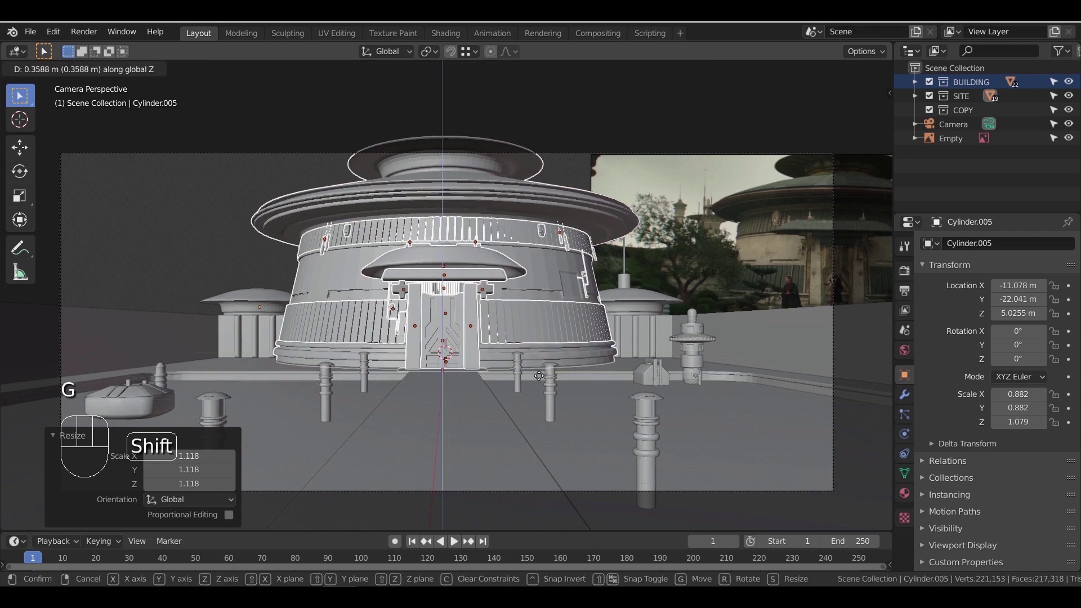
click(577, 373)
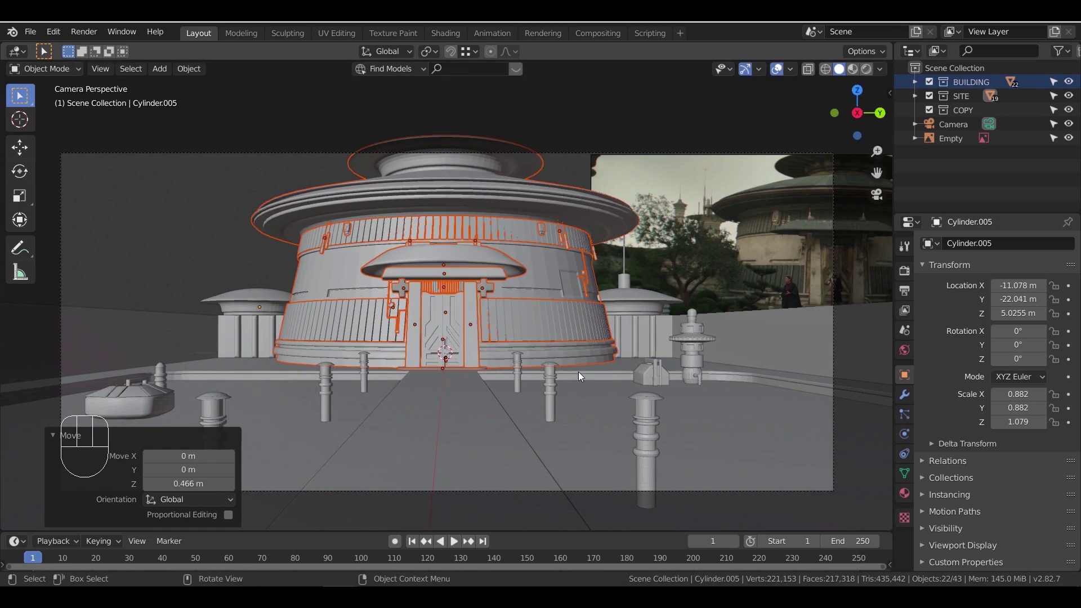
middle_drag(566, 355, 566, 319)
scroll(541, 381, up, 4)
scroll(566, 318, up, 3)
key(g)
key(z)
click(591, 351)
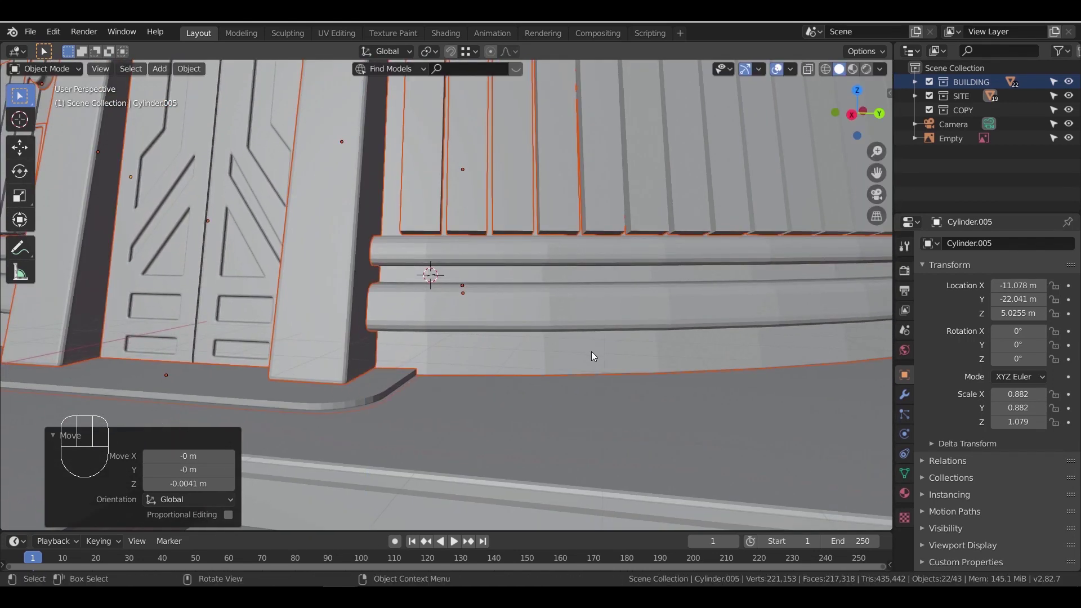
In the temple body mesh, select the whole topmost roof tier in a wireframe right view and scale it by 1.138
scroll(591, 351, down, 8)
middle_drag(569, 336, 584, 350)
click(477, 127)
shift+middle_drag(618, 191, 352, 347)
shift+click(219, 291)
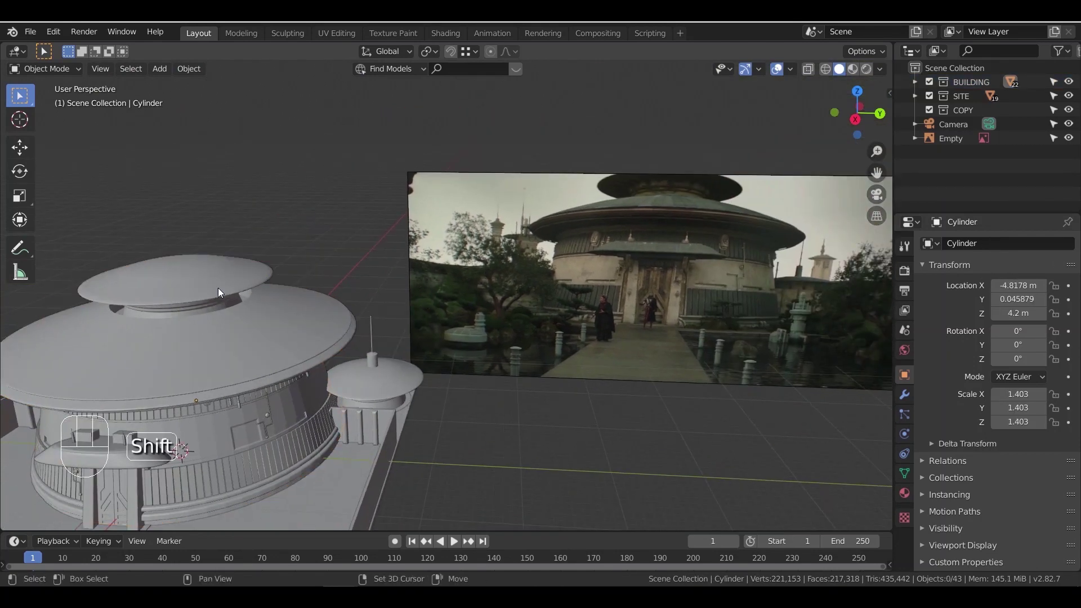
shift+middle_drag(350, 288, 531, 268)
key(Tab)
middle_drag(358, 256, 408, 306)
key(KP_3)
key(z)
drag(212, 188, 521, 269)
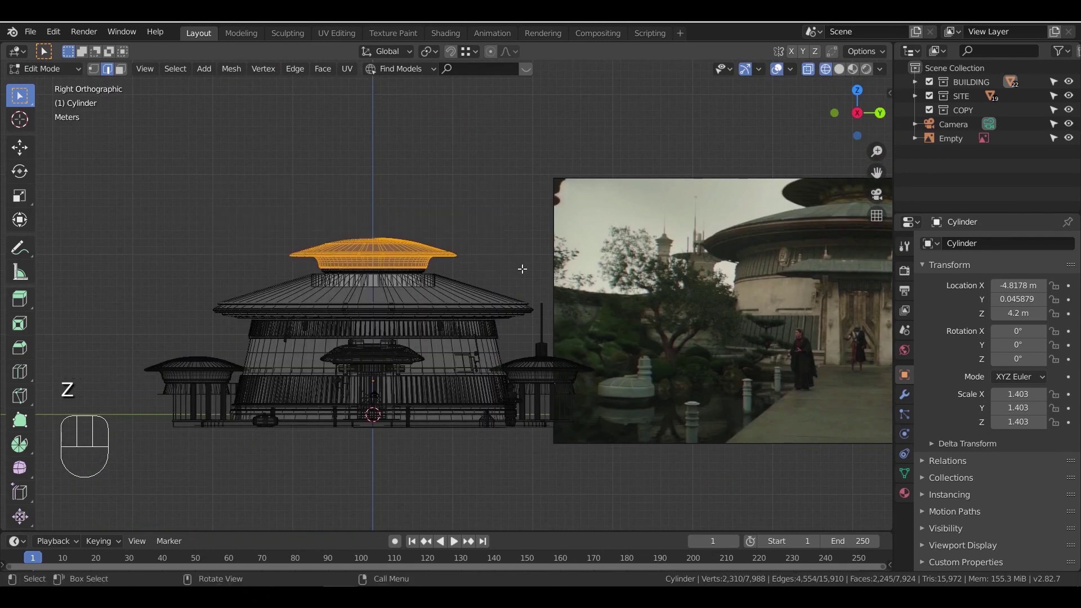
key(ctrl+KP_Add)
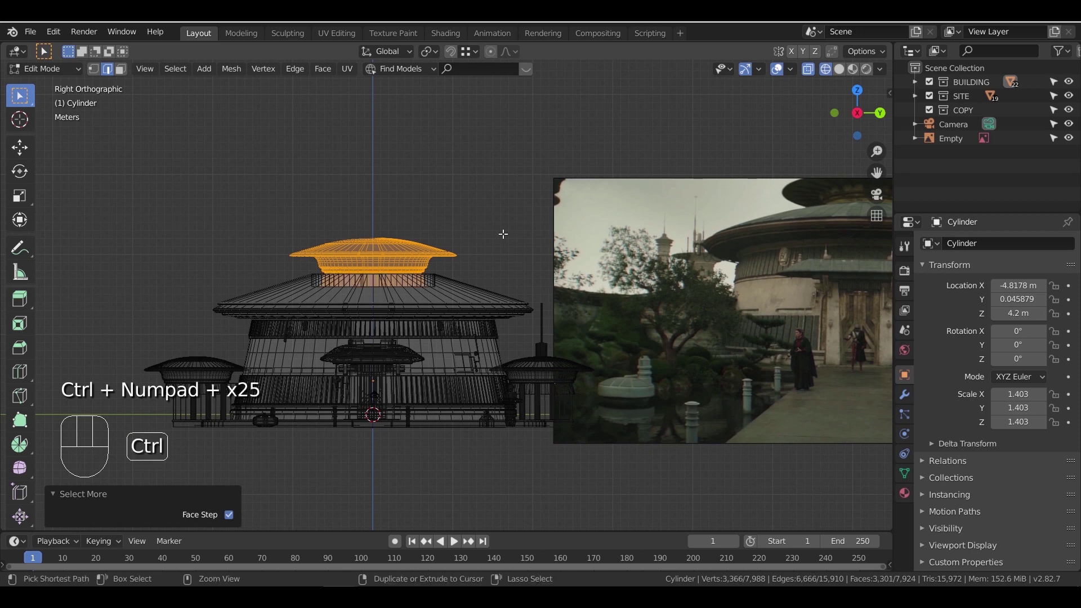
scroll(474, 277, up, 3)
shift+middle_drag(477, 284, 585, 329)
key(s)
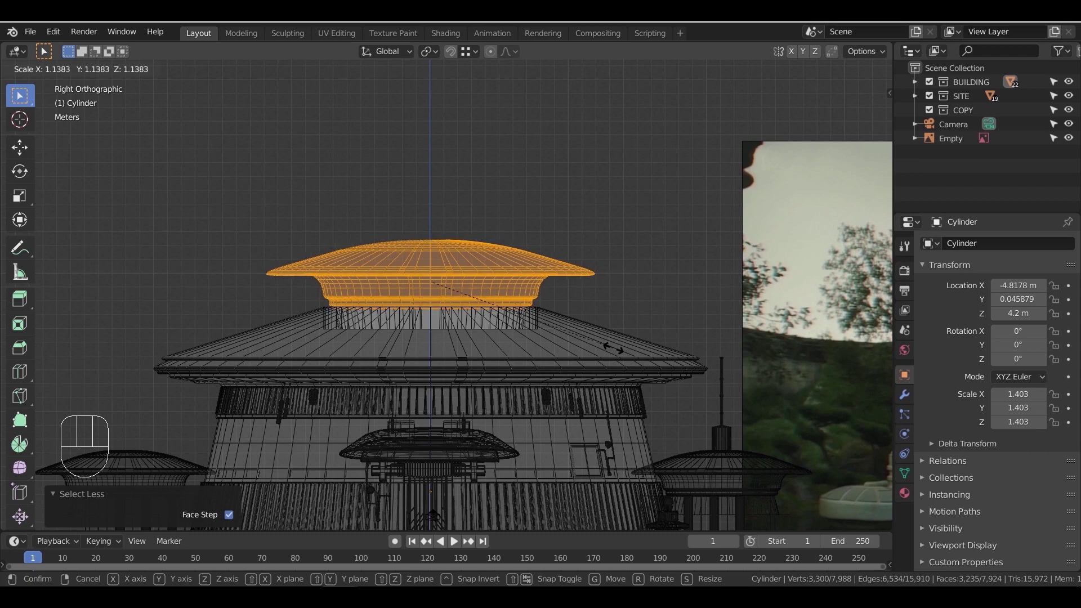
click(613, 348)
Rotate the selected topmost roof tier -0.996° about global Y in the front view, and return to the solid-shaded camera view in Object Mode
scroll(597, 344, down, 3)
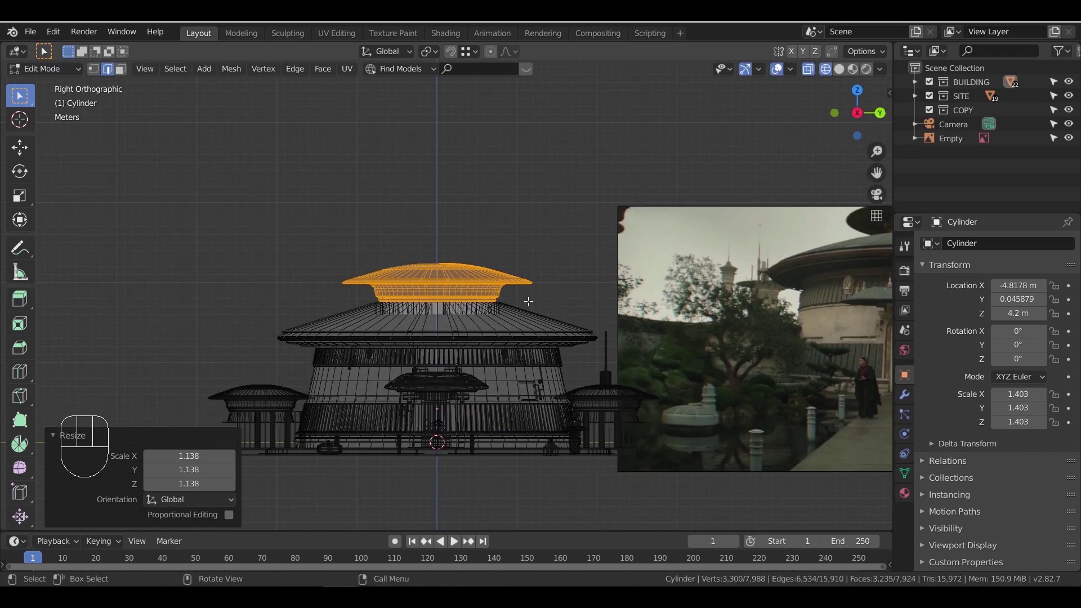
middle_drag(537, 312, 389, 315)
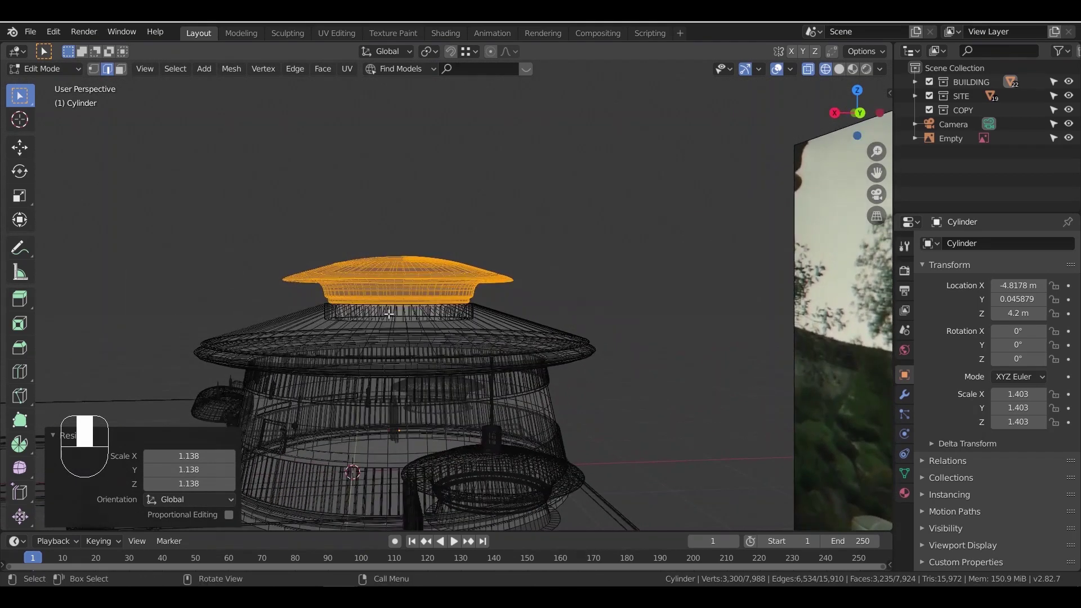
key(KP_3)
key(KP_1)
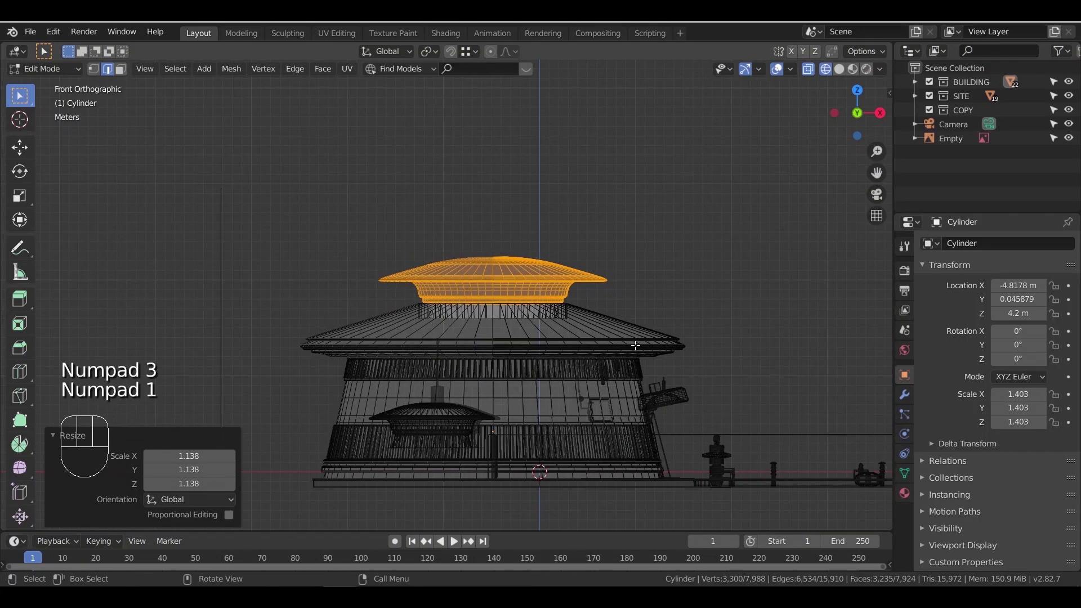
scroll(622, 337, up, 3)
key(r)
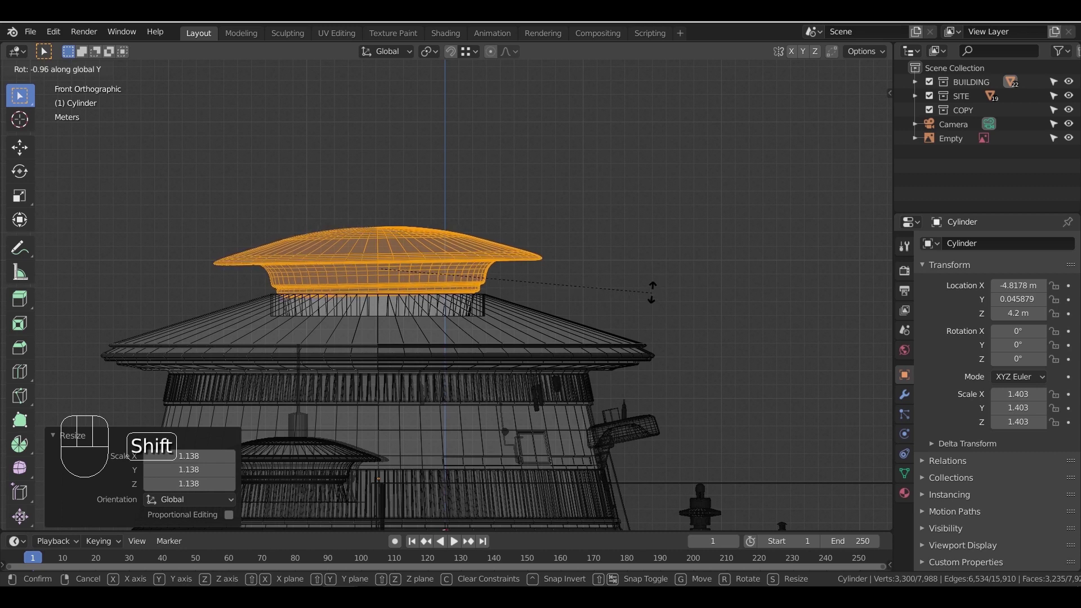
click(653, 294)
key(KP_0)
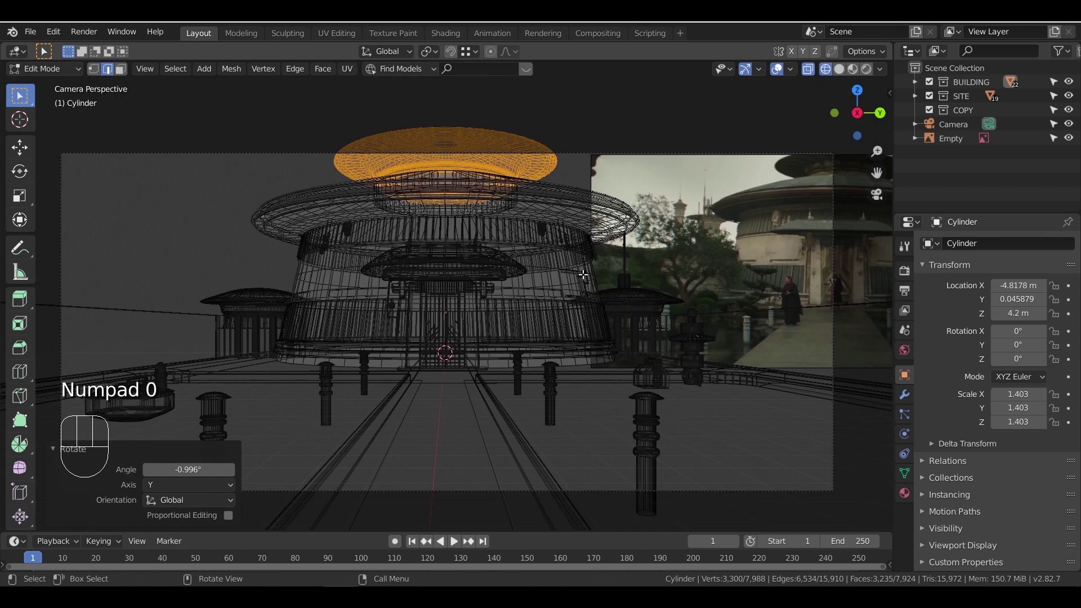
key(Tab)
key(z)
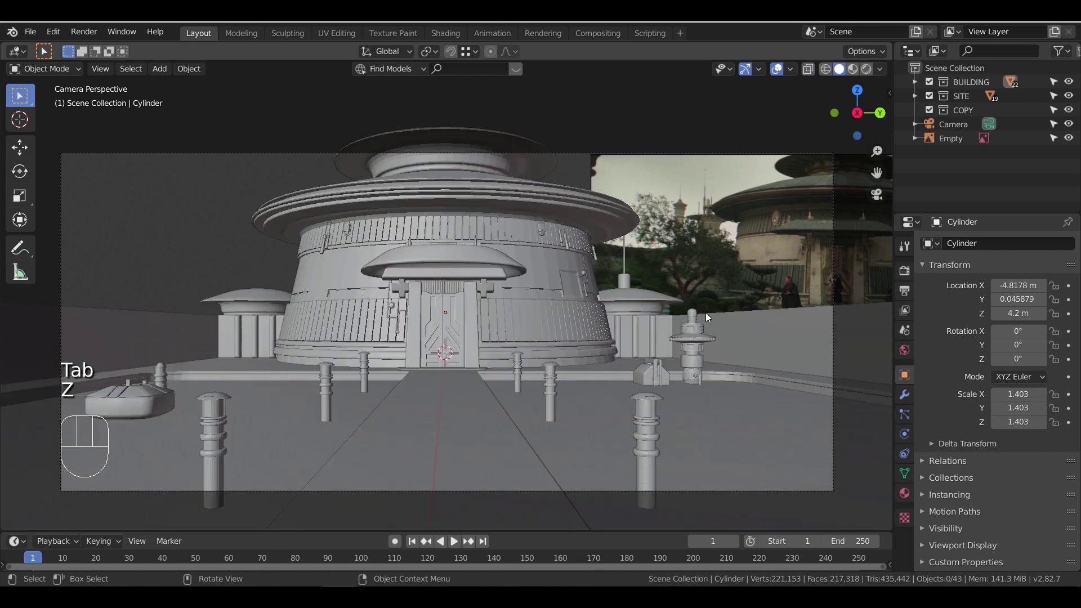
Select the camera and move it back 8.18 m along the X axis
click(832, 252)
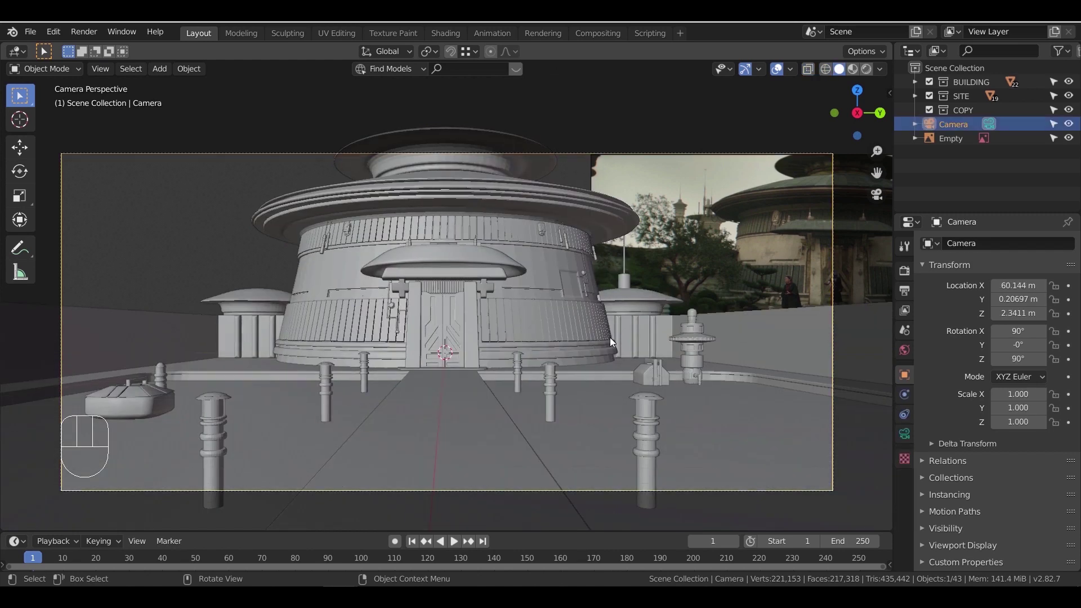
key(g)
key(x)
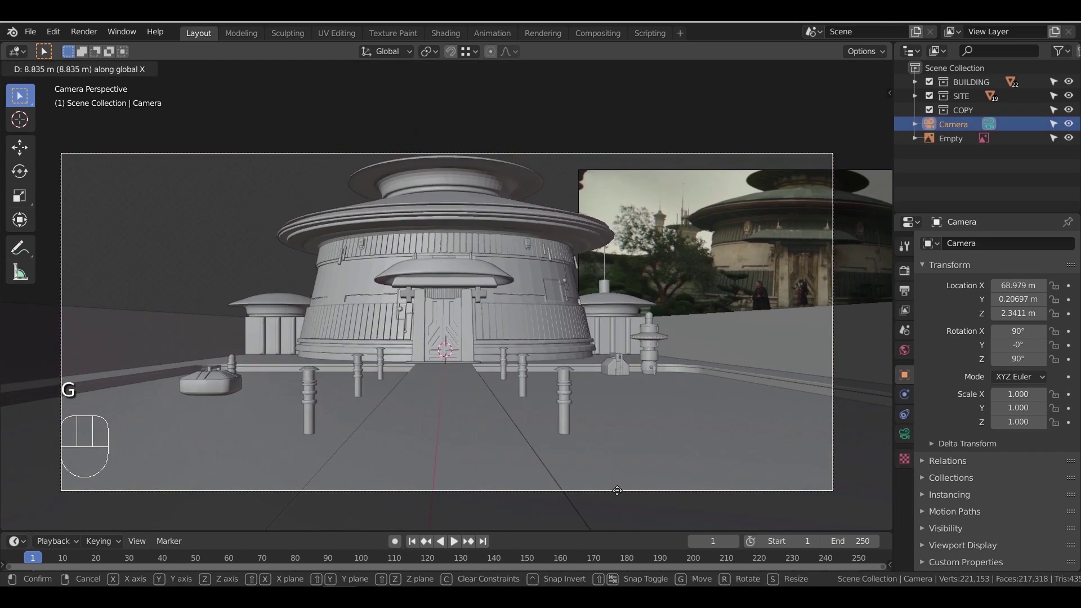
click(611, 480)
Set the render resolution's Y value to 820 px and move the camera another 1.07 m along X
click(904, 271)
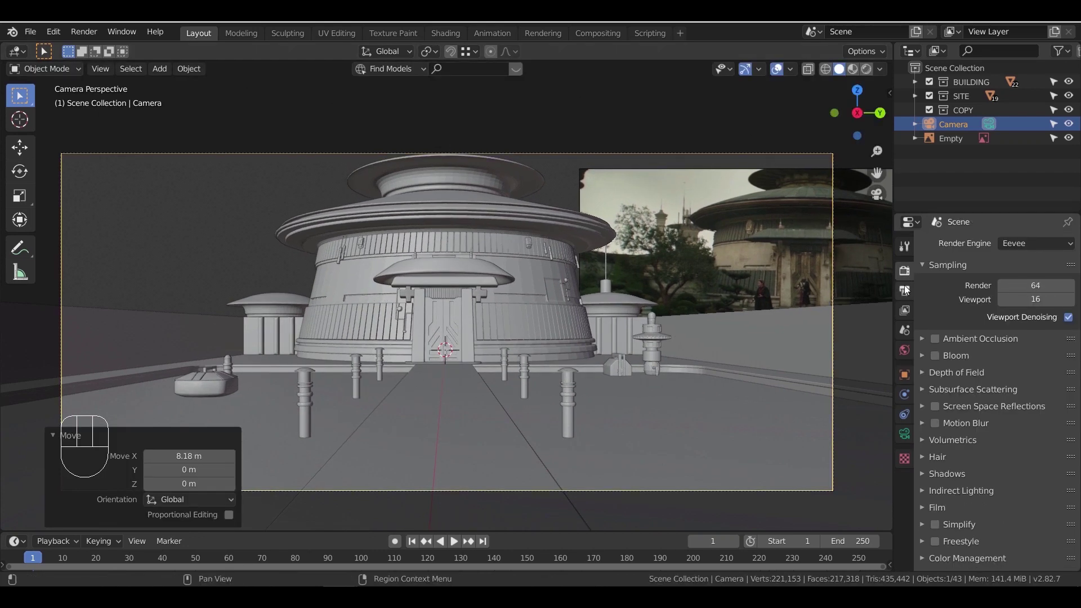
click(903, 290)
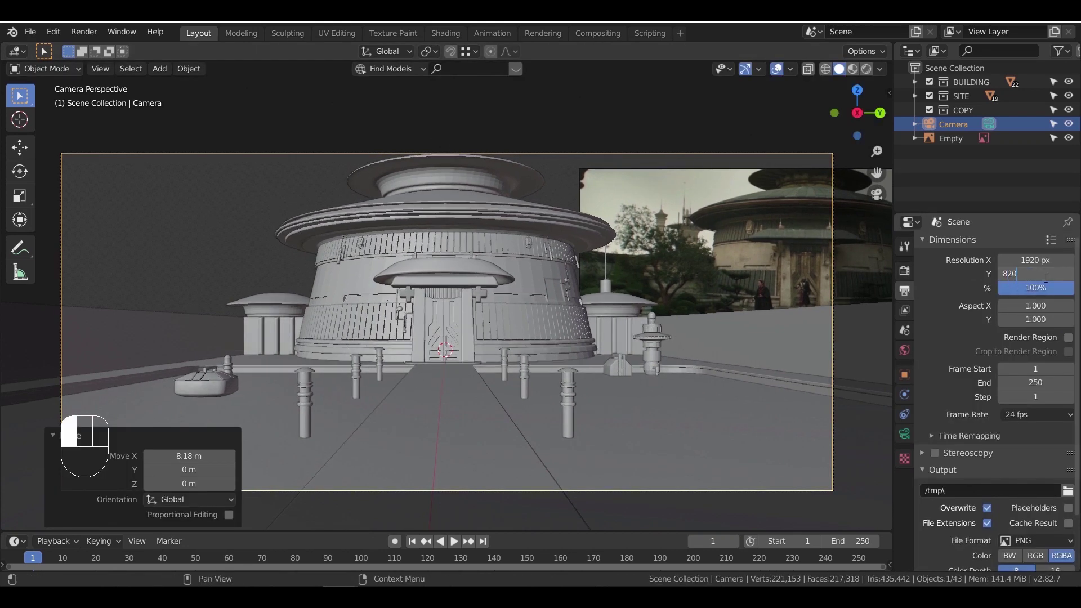
key(Return)
key(g)
key(x)
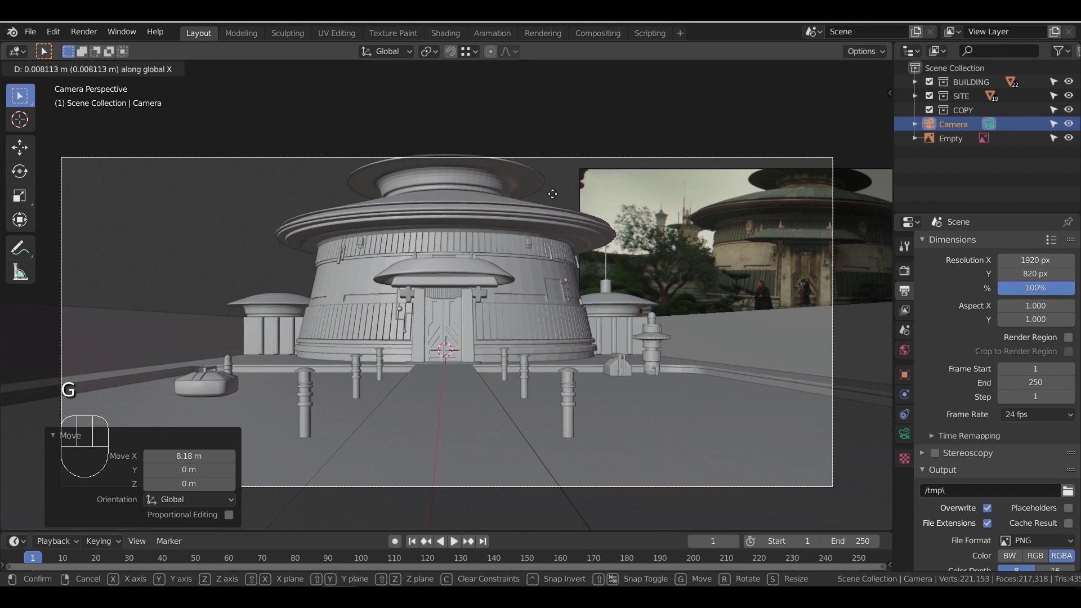
click(552, 238)
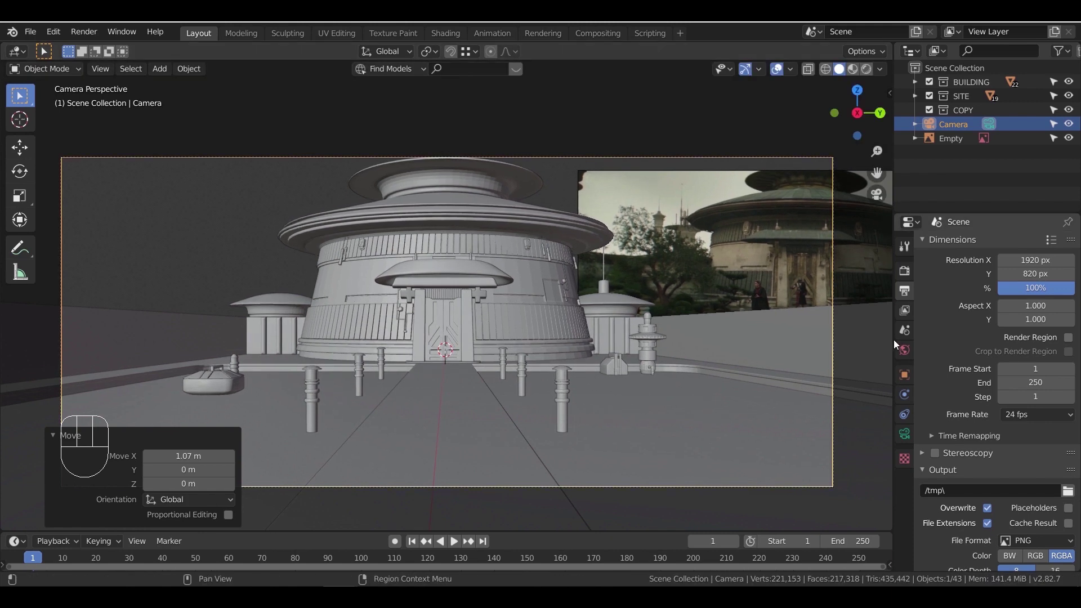
Review the camera's transform and lens settings against the framing of the temple, and deselect the camera
click(904, 375)
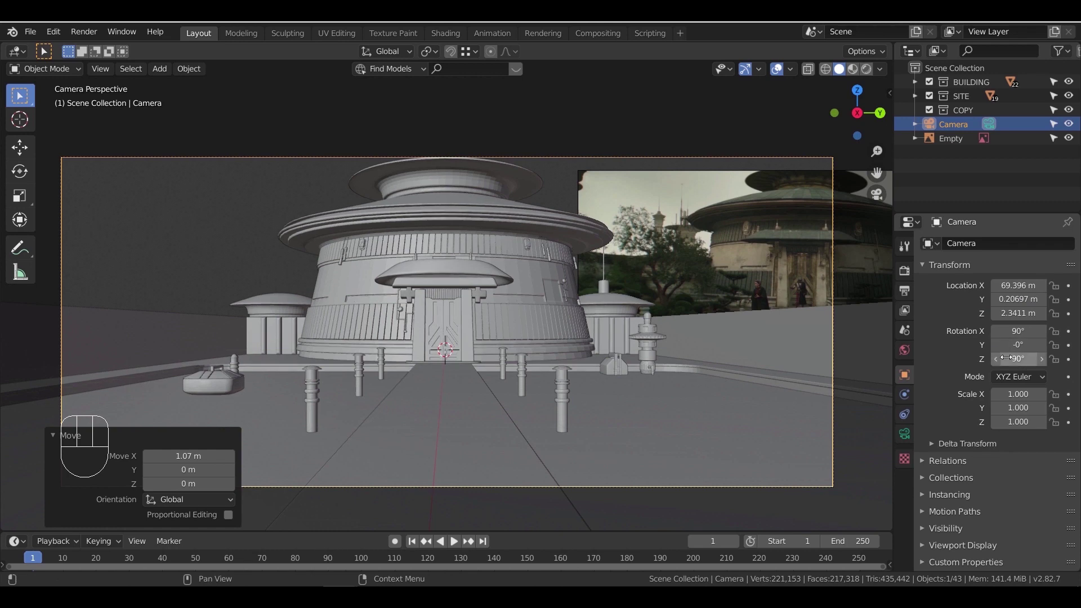
scroll(644, 348, down, 2)
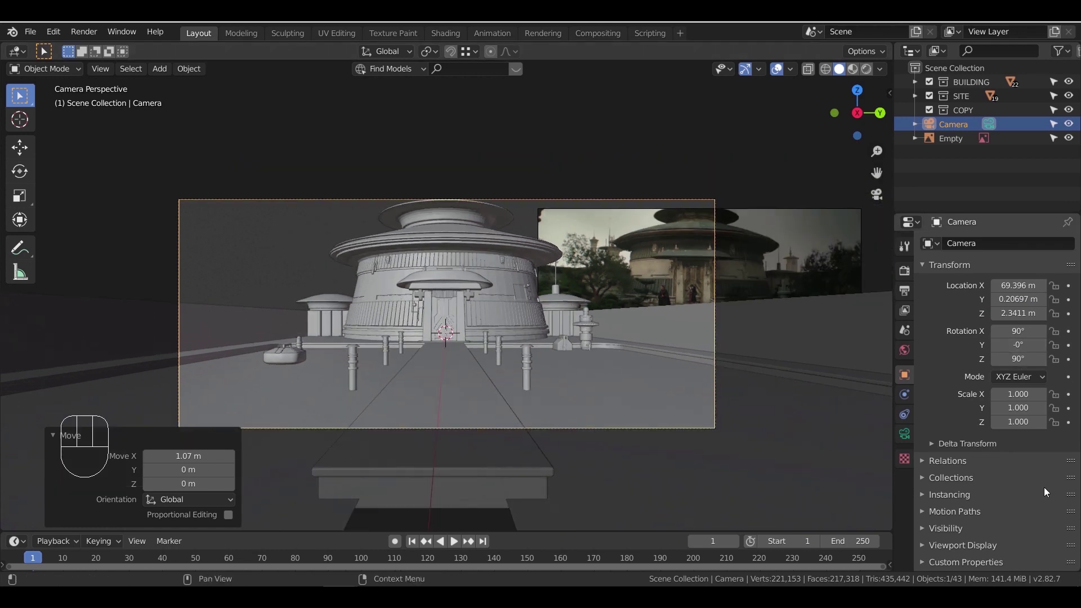
click(907, 433)
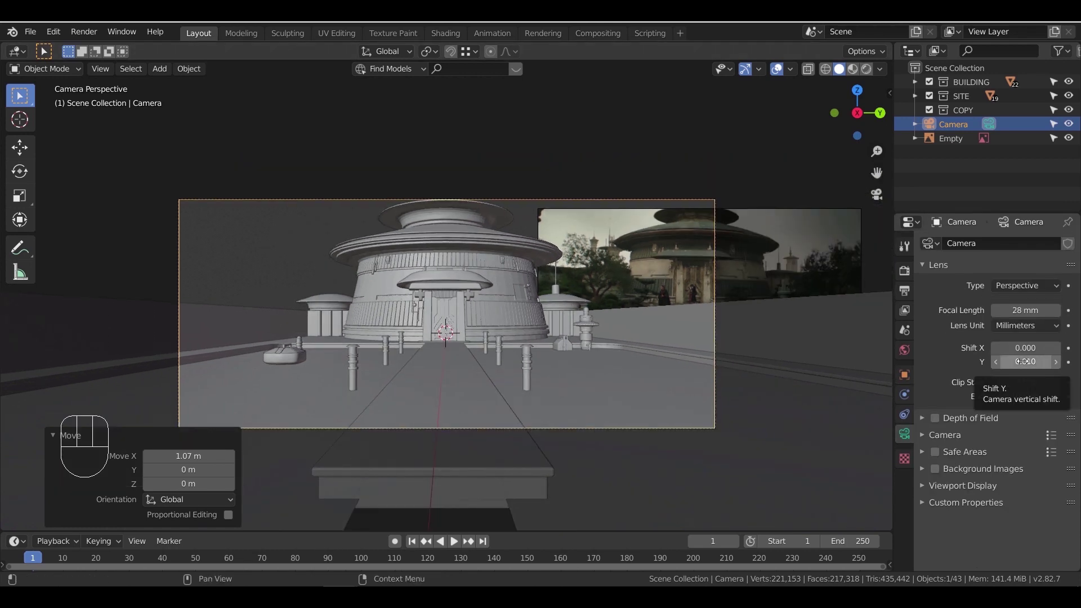
scroll(551, 326, up, 2)
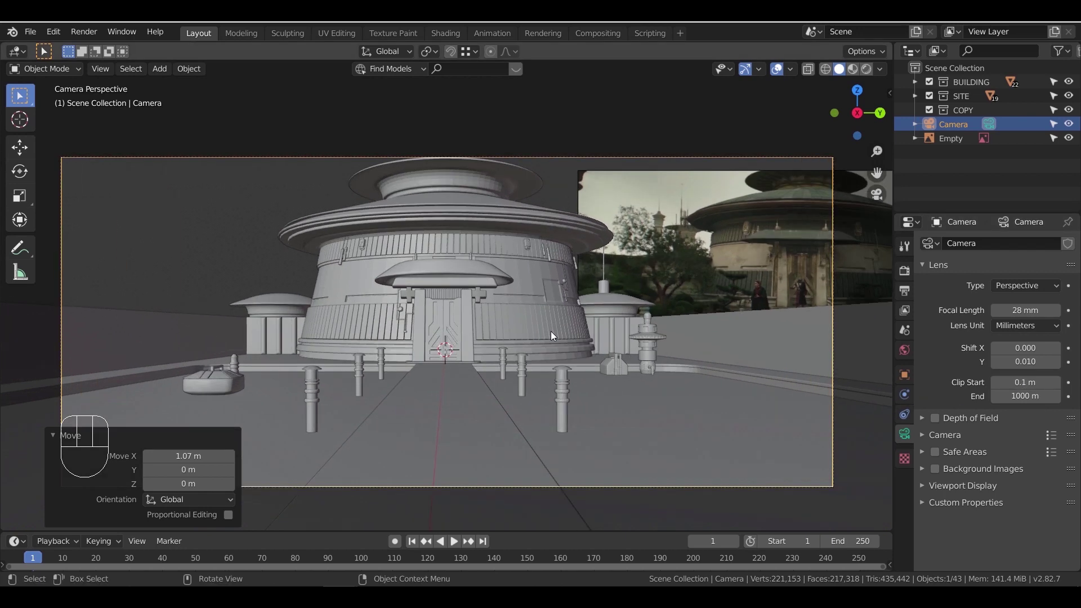
click(569, 202)
Examine the side tower's roof, antenna and supports under the eave in the reference image
middle_drag(616, 301, 610, 312)
key(KP_3)
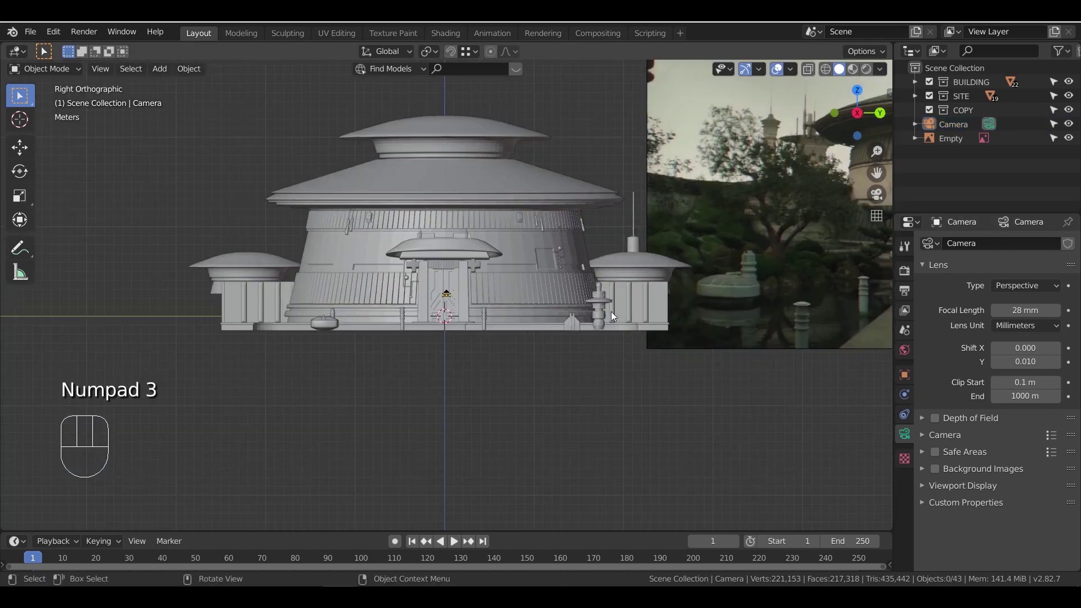
middle_click(522, 289)
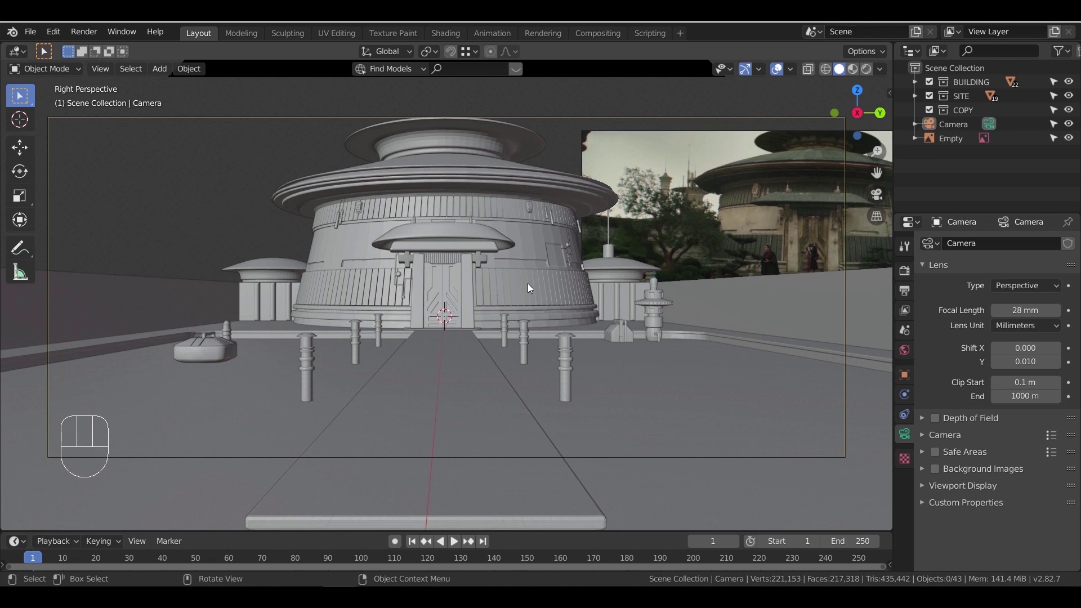
scroll(528, 283, down, 3)
scroll(529, 284, up, 2)
middle_drag(531, 283, 565, 332)
scroll(579, 293, up, 4)
shift+middle_drag(582, 288, 474, 363)
scroll(546, 341, down, 1)
shift+middle_drag(834, 245, 459, 341)
scroll(463, 345, up, 6)
shift+middle_drag(529, 353, 544, 279)
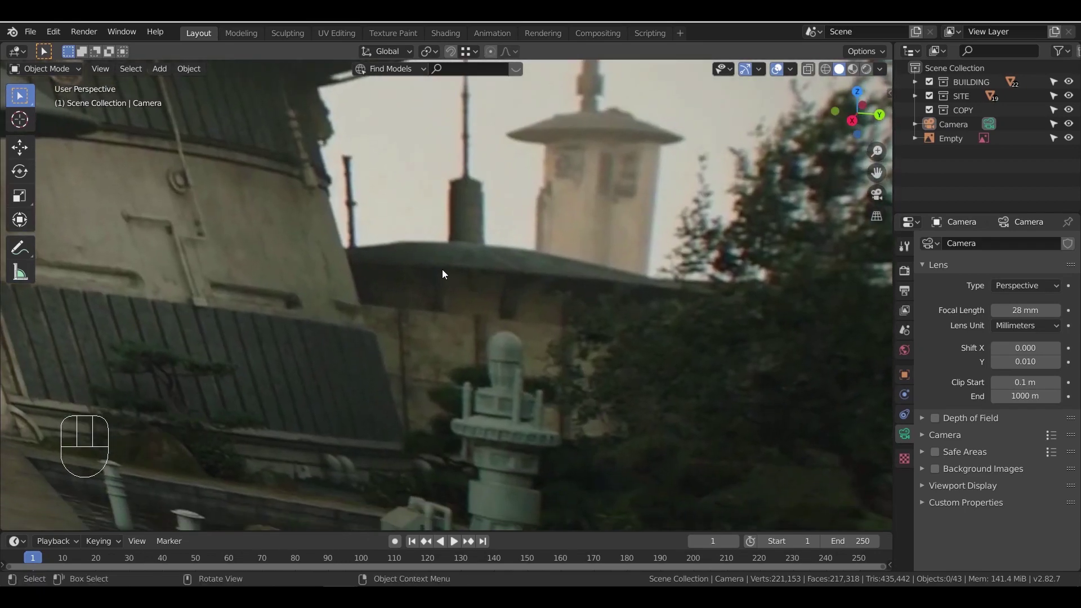
In the mesh of the side tower roof with the antenna, select two face strips running from the eave's underside down the neck
scroll(572, 324, down, 10)
shift+middle_drag(573, 328, 746, 316)
scroll(304, 335, up, 6)
shift+middle_drag(273, 357, 538, 320)
click(547, 304)
key(Tab)
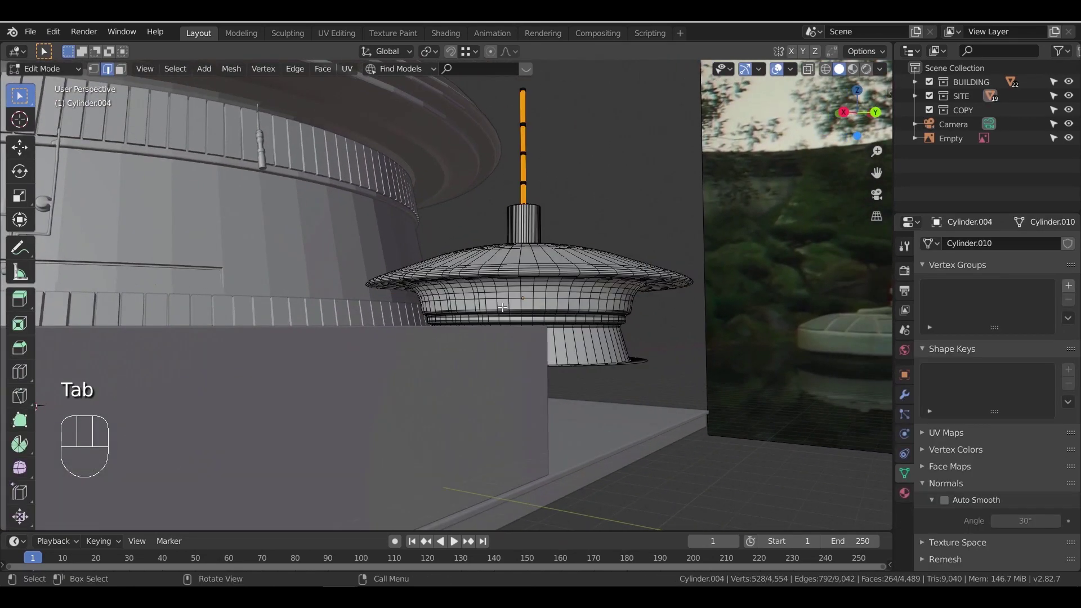
scroll(616, 269, up, 4)
key(3)
middle_drag(608, 255, 610, 244)
shift+click(612, 306)
key(ctrl+z)
ctrl+click(612, 306)
shift+click(507, 249)
ctrl+shift+click(514, 306)
middle_drag(515, 306, 566, 286)
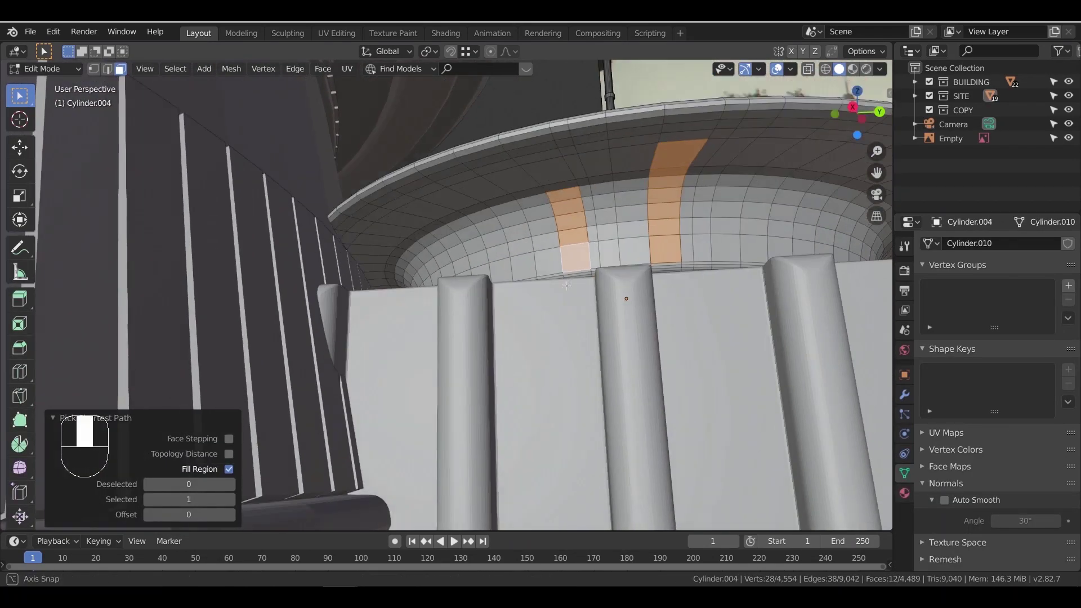
Add three more evenly spaced face strips under the same eave to the selection
ctrl+shift+click(461, 199)
key(ctrl+z)
shift+click(453, 198)
ctrl+shift+click(500, 262)
shift+middle_drag(500, 262, 390, 271)
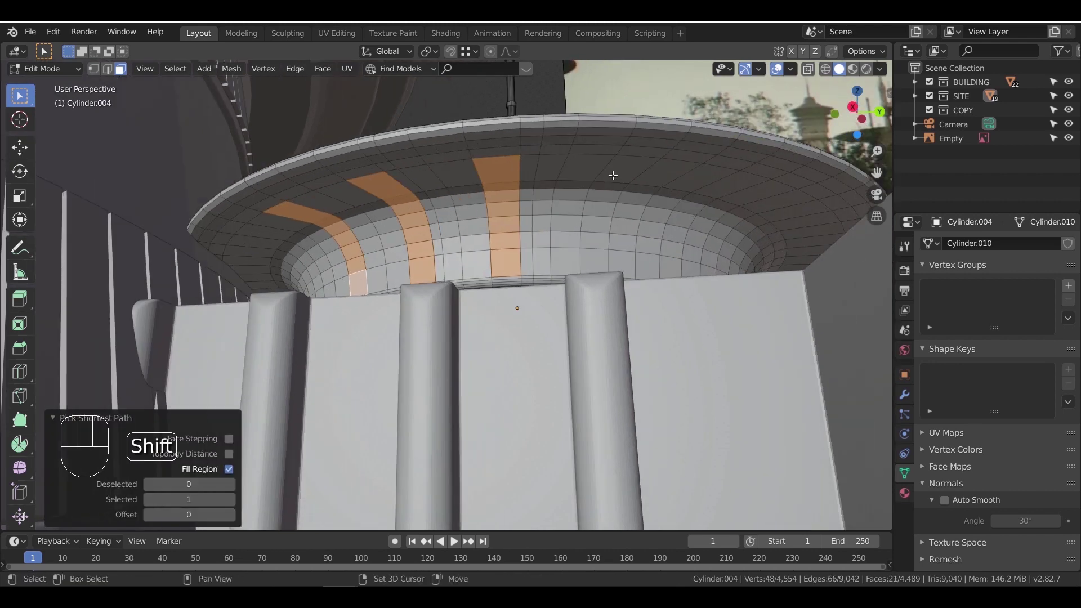
shift+click(622, 169)
ctrl+shift+click(597, 265)
shift+click(732, 185)
ctrl+shift+click(668, 265)
Add two more strips around the roof neck and extrude all selected strips along their normals with an offset of -0.119 m
middle_drag(663, 240, 552, 313)
key(KP_0)
key(KP_Decimal)
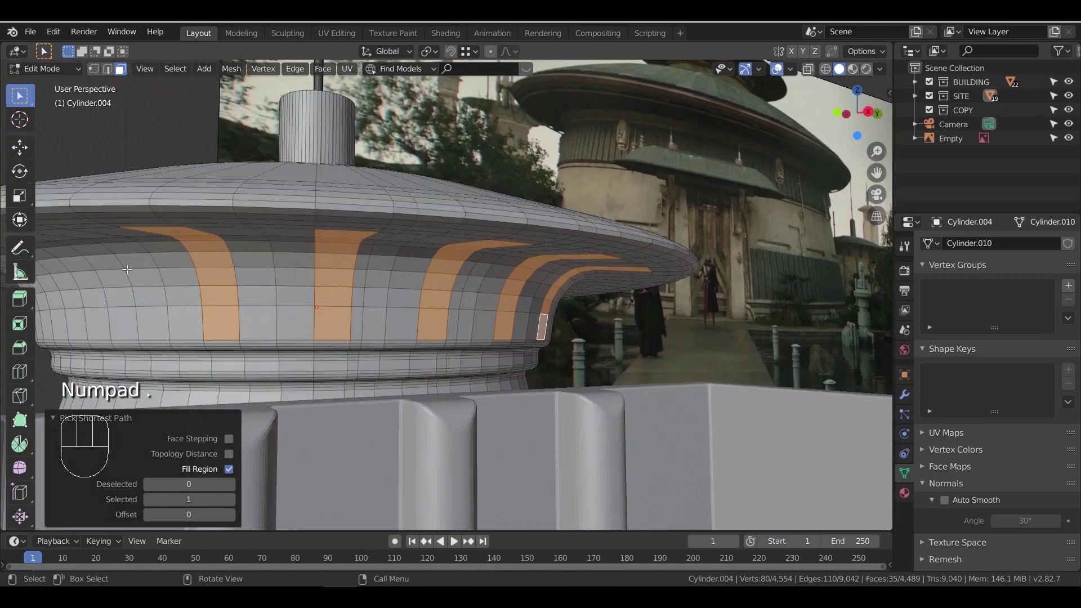
ctrl+shift+click(432, 250)
middle_drag(431, 251, 498, 315)
shift+click(528, 360)
ctrl+shift+click(571, 278)
right_click(498, 315)
click(498, 315)
click(499, 310)
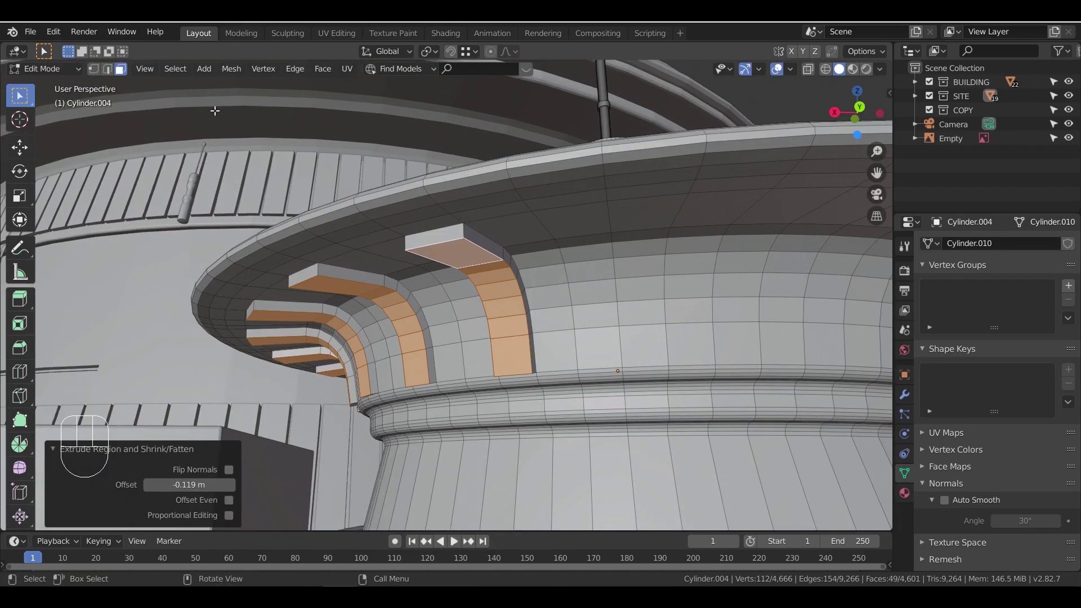
In edge selection mode, deselect the inner cross edges of each extruded bracket so that only the outer outlines stay selected
click(107, 69)
key(ctrl+b)
right_click(499, 294)
middle_drag(500, 294, 547, 256)
ctrl+drag(550, 253, 559, 387)
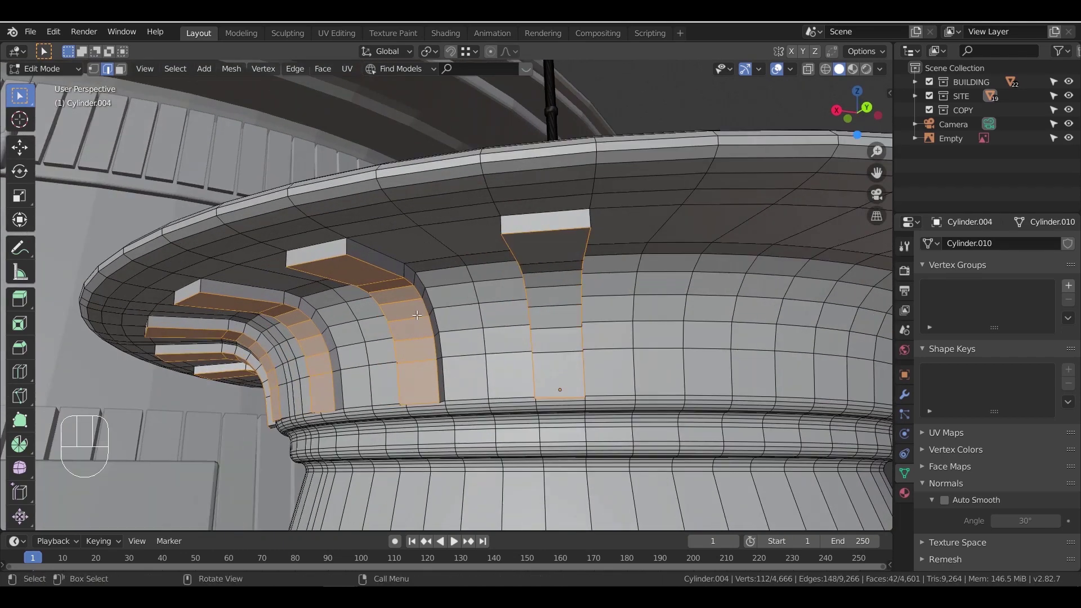
middle_drag(371, 316, 423, 262)
ctrl+drag(425, 254, 431, 383)
middle_drag(304, 310, 360, 259)
middle_drag(322, 363, 447, 236)
drag(453, 232, 470, 360)
middle_drag(389, 315, 453, 194)
ctrl+drag(456, 189, 474, 332)
middle_drag(304, 270, 366, 169)
ctrl+drag(369, 164, 378, 310)
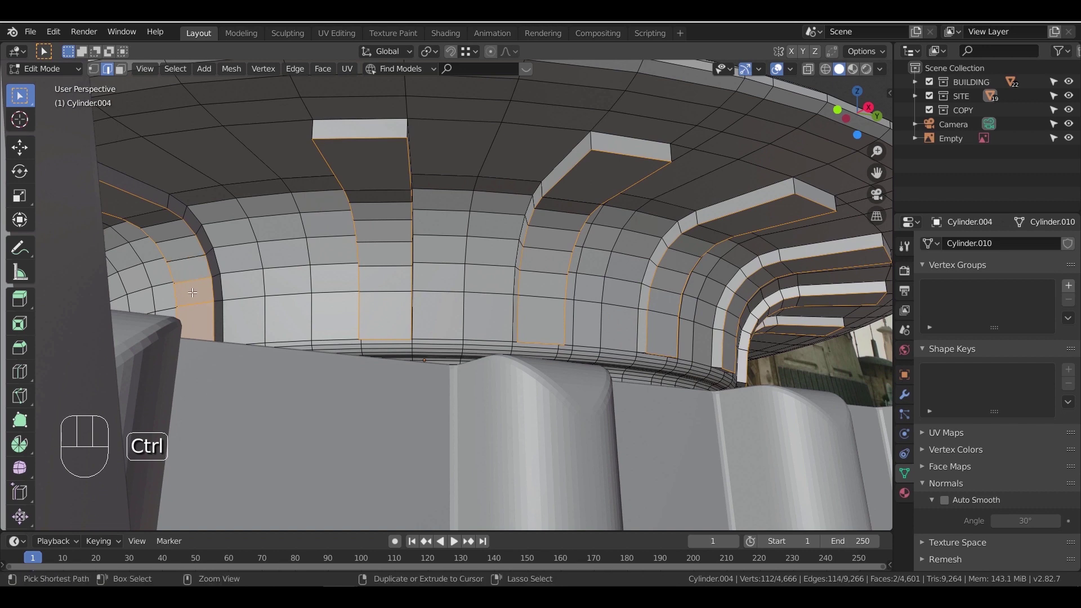
Bevel the outline edges of the brackets under the side tower roof and leave Edit Mode
middle_drag(233, 297, 360, 285)
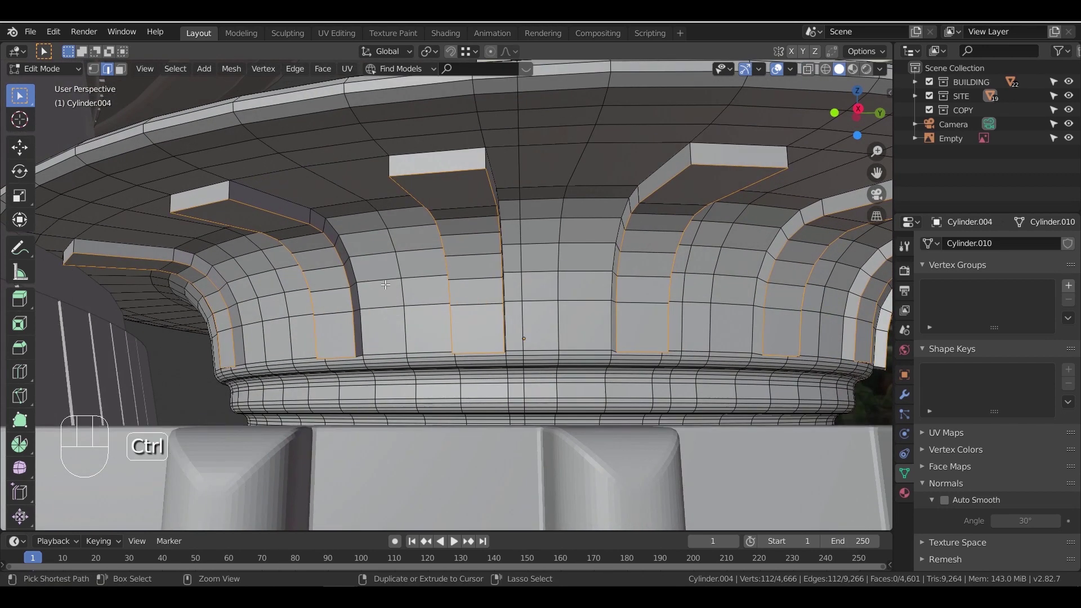
key(ctrl+b)
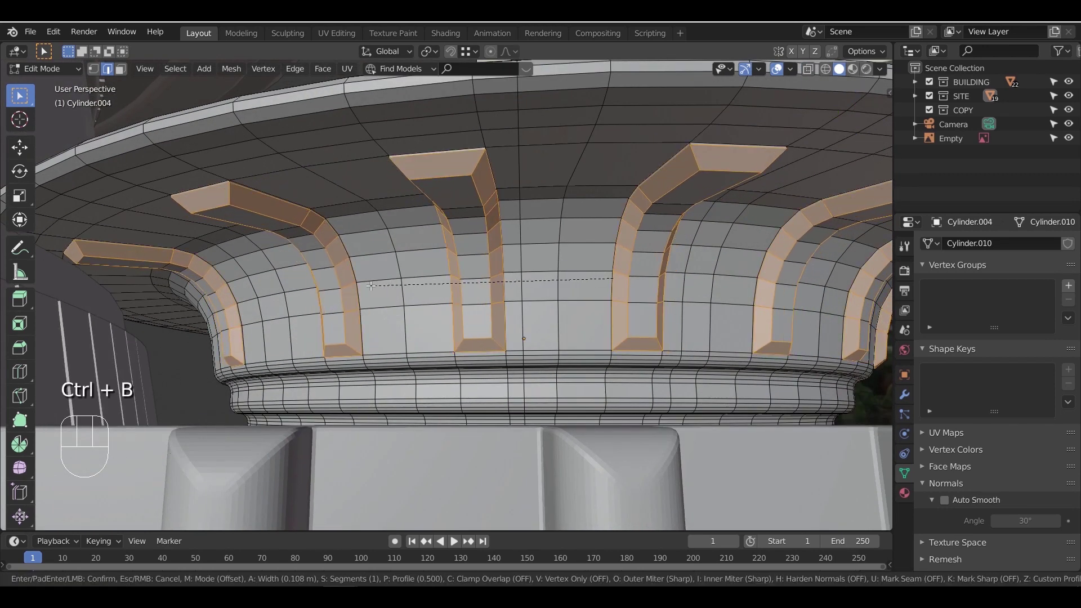
scroll(373, 286, up, 2)
click(372, 286)
key(Tab)
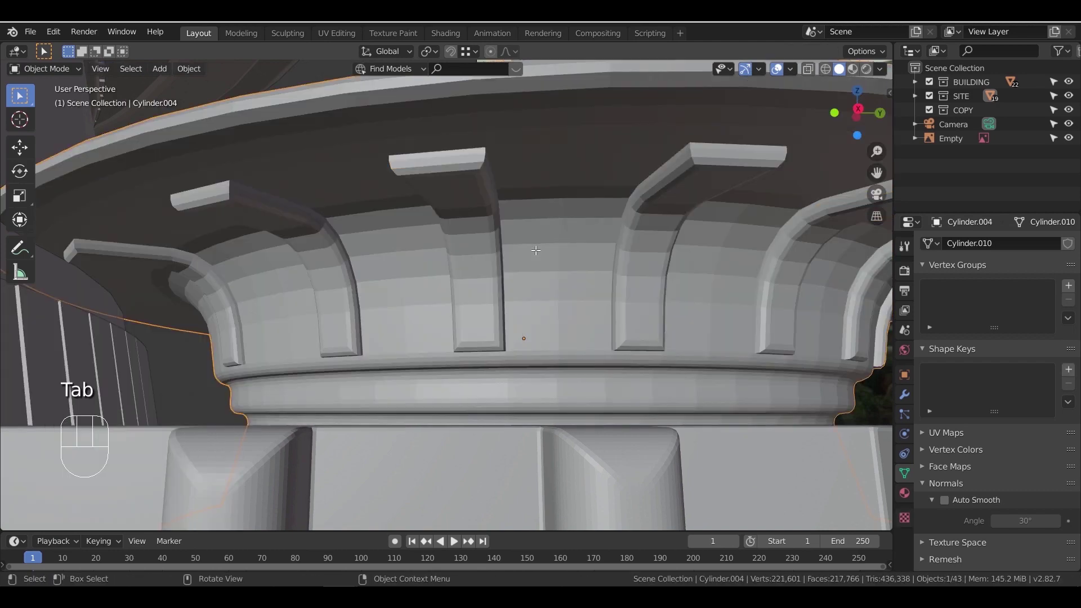
In the camera view, select the six bollards lining the path and move them 6.03 m along X
scroll(535, 253, down, 6)
middle_drag(536, 256, 538, 309)
scroll(575, 303, down, 3)
scroll(495, 305, down, 4)
scroll(512, 309, down, 2)
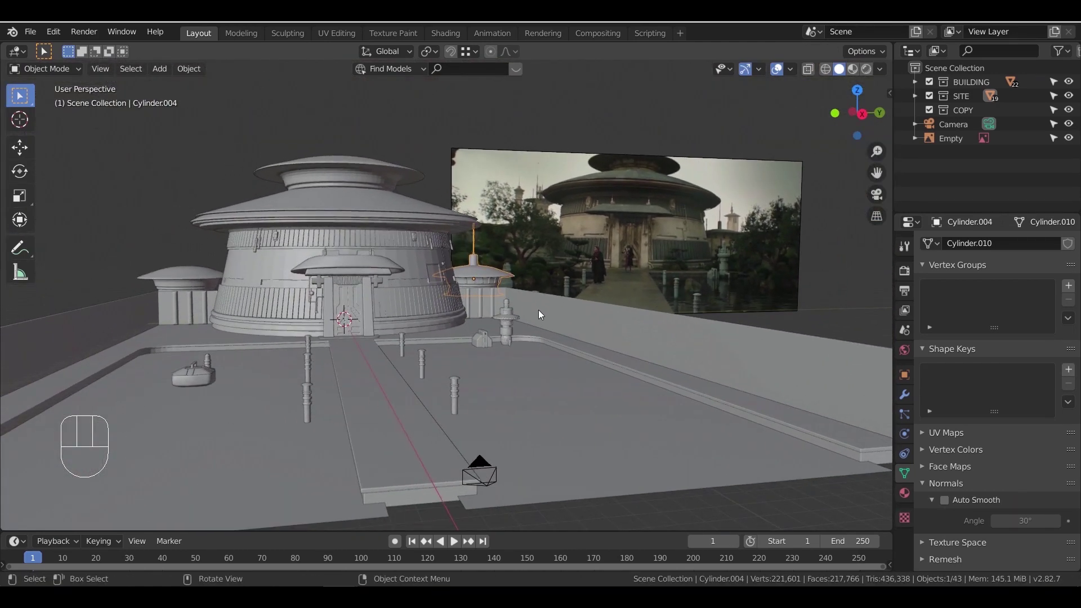
key(KP_0)
click(561, 411)
shift+click(521, 376)
shift+click(360, 364)
shift+click(380, 358)
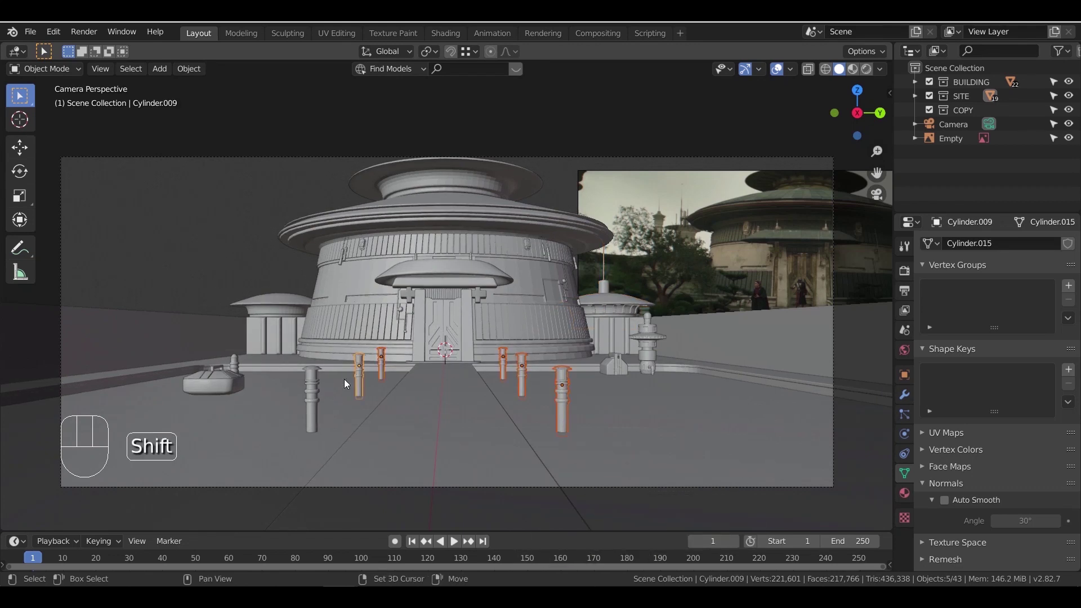
key(g)
key(x)
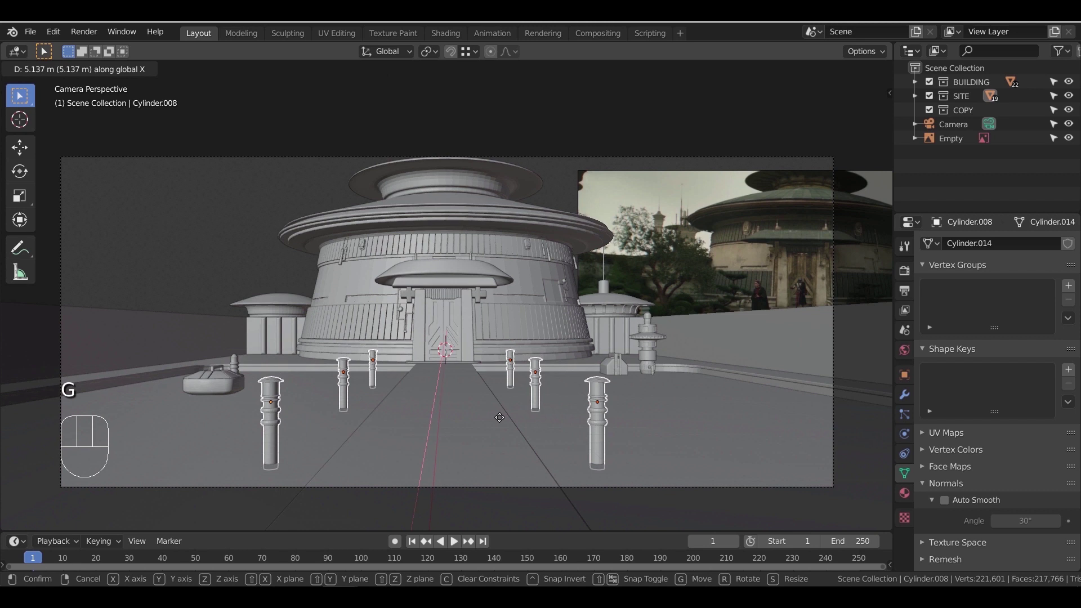
click(534, 455)
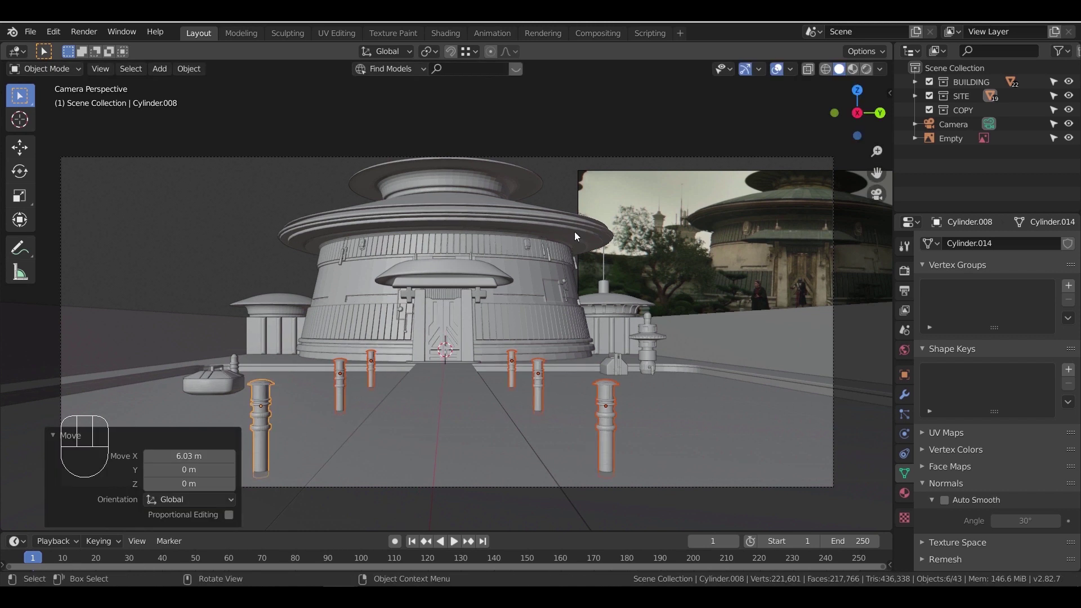
Select the low boat-shaped prop with its detail piece and small post, and move them 4.83 m in X and 0.643 m in Y
click(230, 245)
click(226, 387)
shift+click(235, 364)
shift+click(237, 394)
key(g)
click(213, 401)
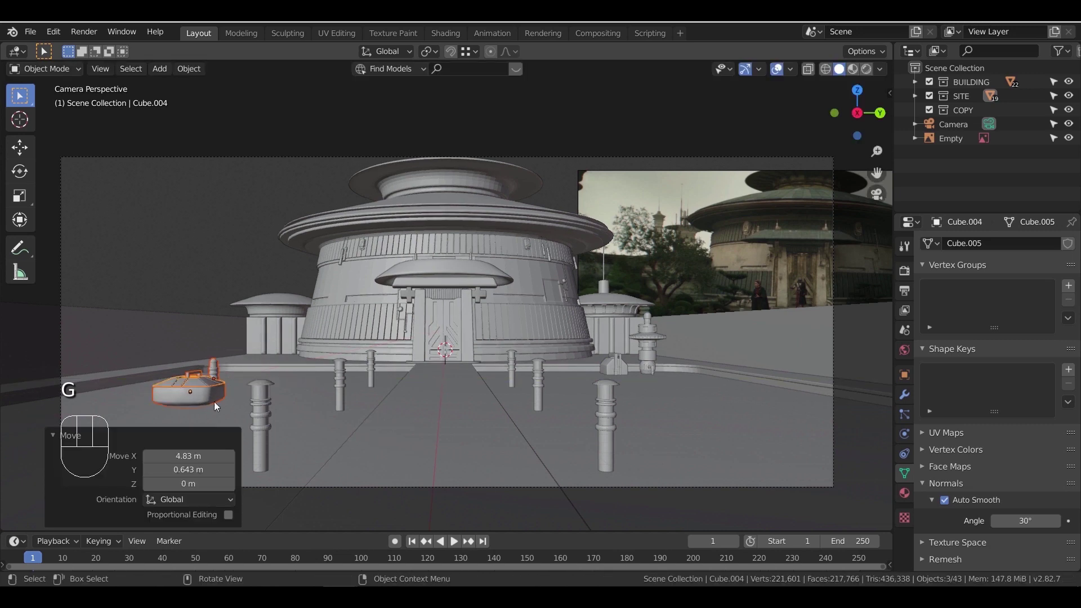
click(201, 212)
click(555, 356)
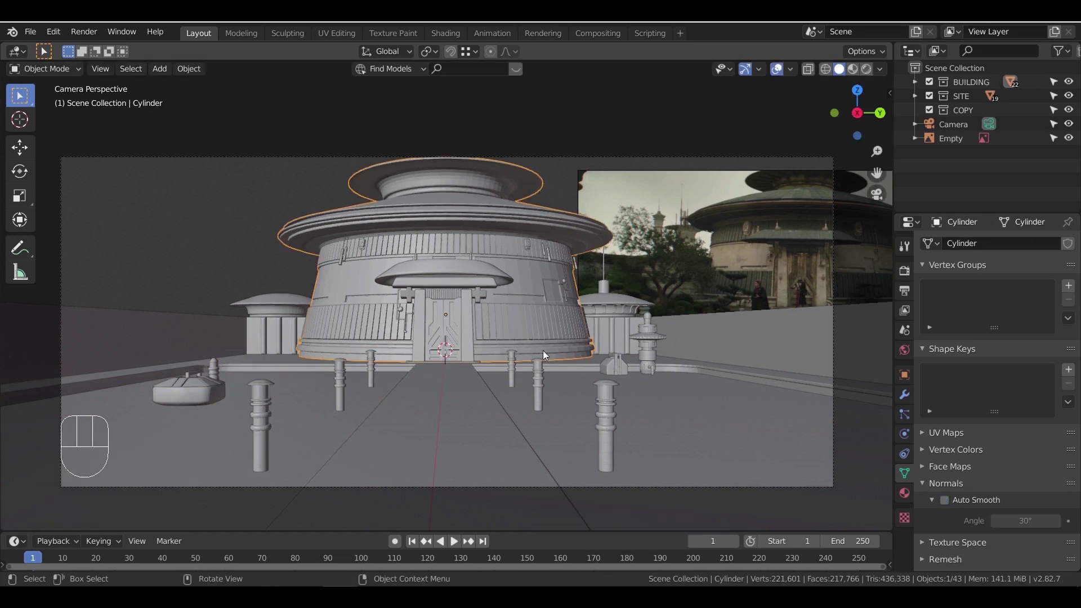
Examine the garden, pond and lantern area beside the temple in the reference image
scroll(592, 348, down, 2)
middle_drag(592, 348, 575, 374)
shift+middle_drag(617, 373, 397, 345)
shift+middle_drag(745, 307, 474, 363)
scroll(439, 352, up, 3)
shift+middle_drag(373, 320, 575, 329)
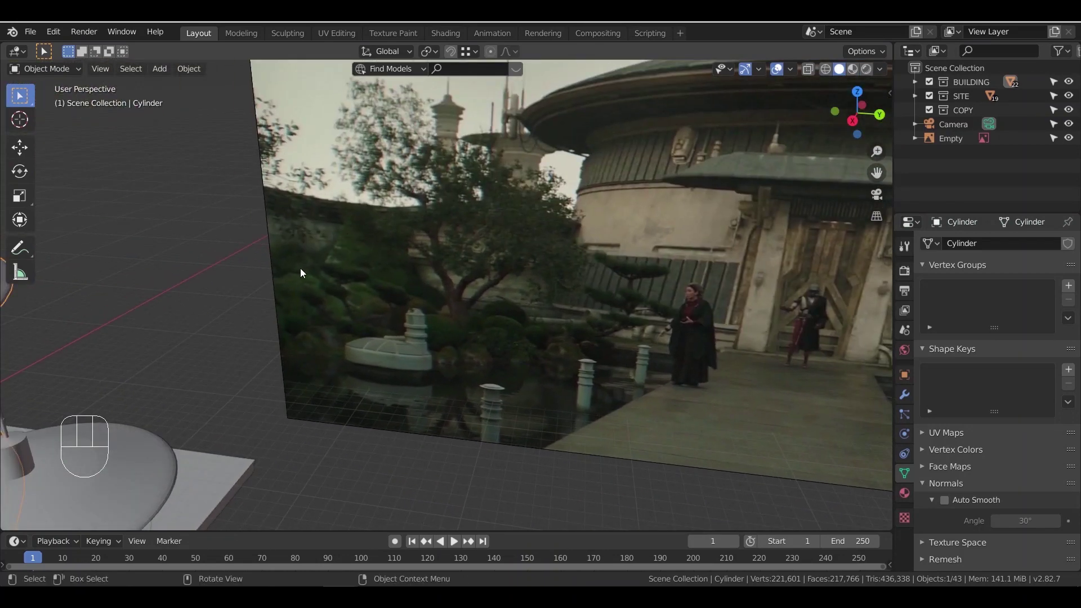
scroll(554, 276, down, 6)
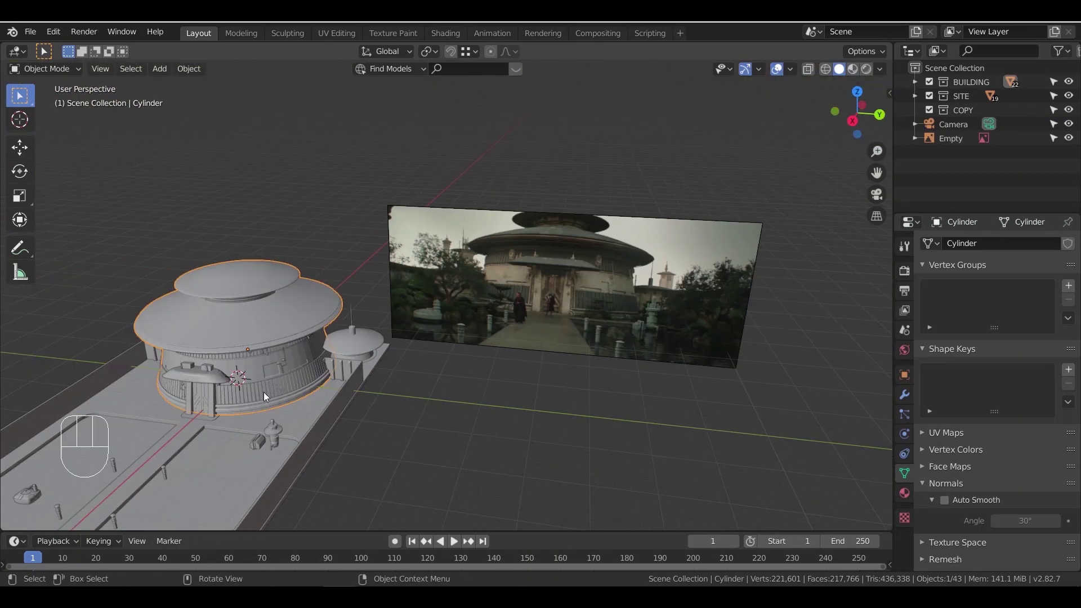
Add a cube and move it -2.38 m in X and -23.4 m in Y, beside the side tower
shift+middle_drag(315, 335, 591, 332)
scroll(591, 332, up, 6)
key(shift+a)
mouse_move(529, 317)
click(589, 329)
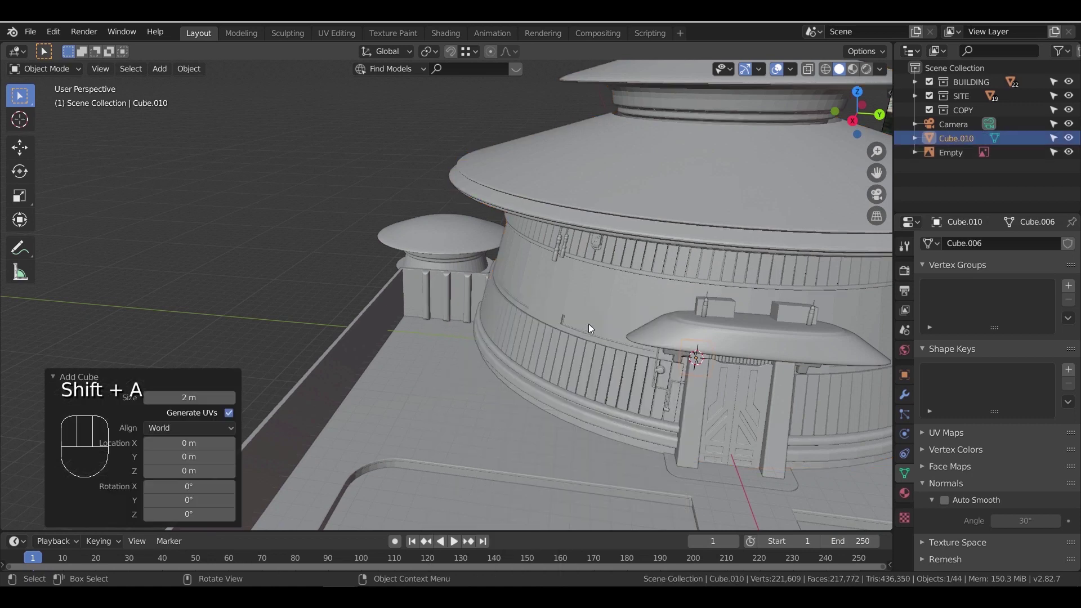
key(g)
click(268, 320)
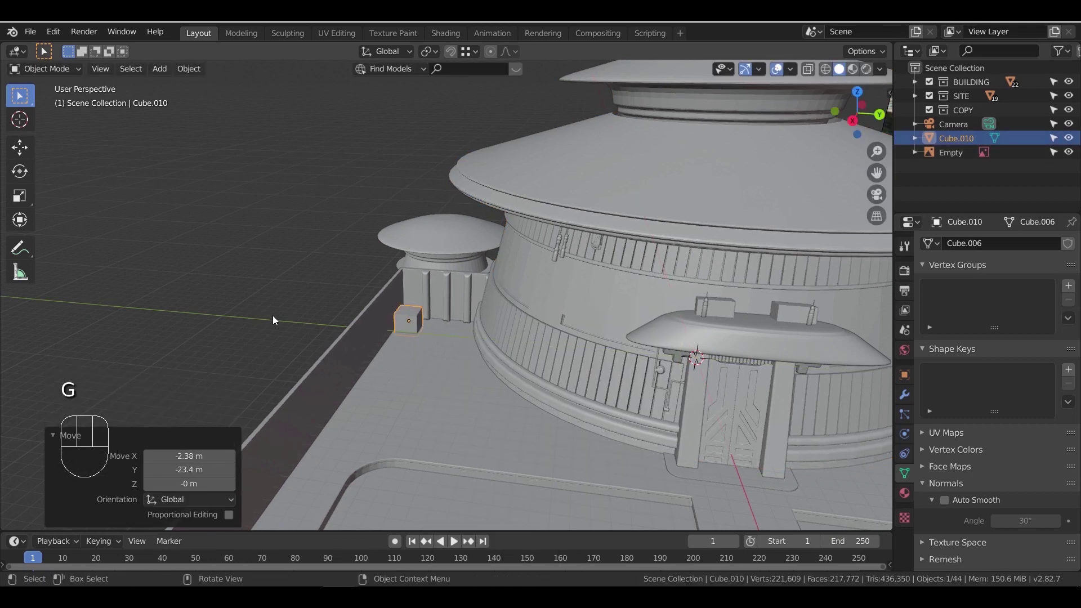
Scale the cube along Z and adjust its height so it sits on the ground in front of the side tower
middle_drag(399, 366, 396, 344)
key(s)
key(z)
click(503, 386)
key(g)
key(z)
click(467, 363)
In Edit Mode, move the cube's side face nearest the temple along Y to widen it
scroll(464, 376, up, 6)
key(Tab)
click(433, 389)
key(g)
key(x)
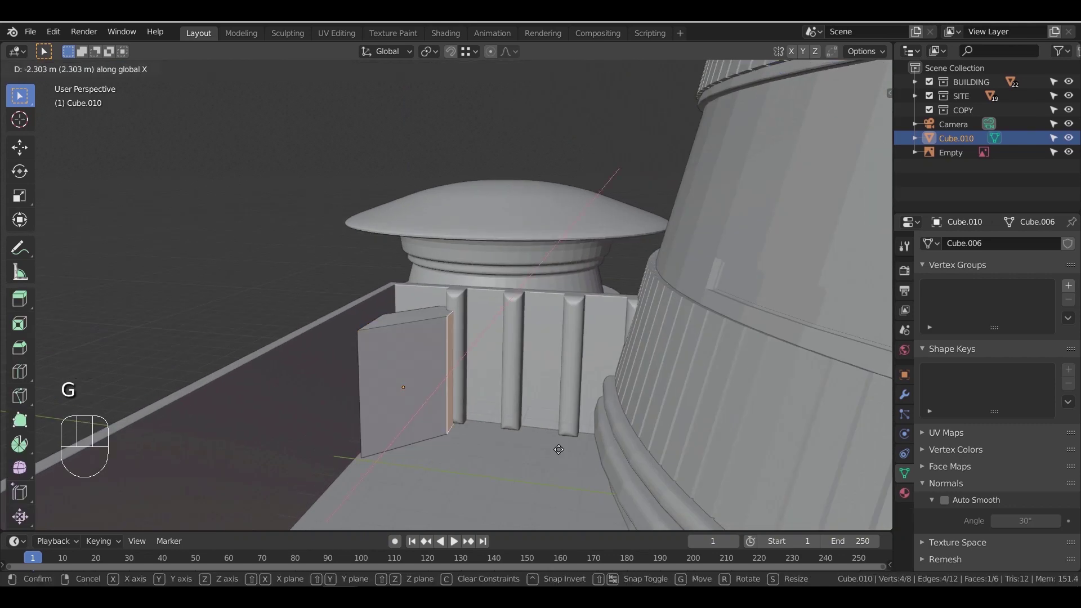
key(y)
click(561, 449)
Move the block's front face along X, then extrude it 14.1 m along the boundary wall
click(462, 389)
scroll(459, 382, down, 6)
middle_drag(425, 338, 453, 377)
key(g)
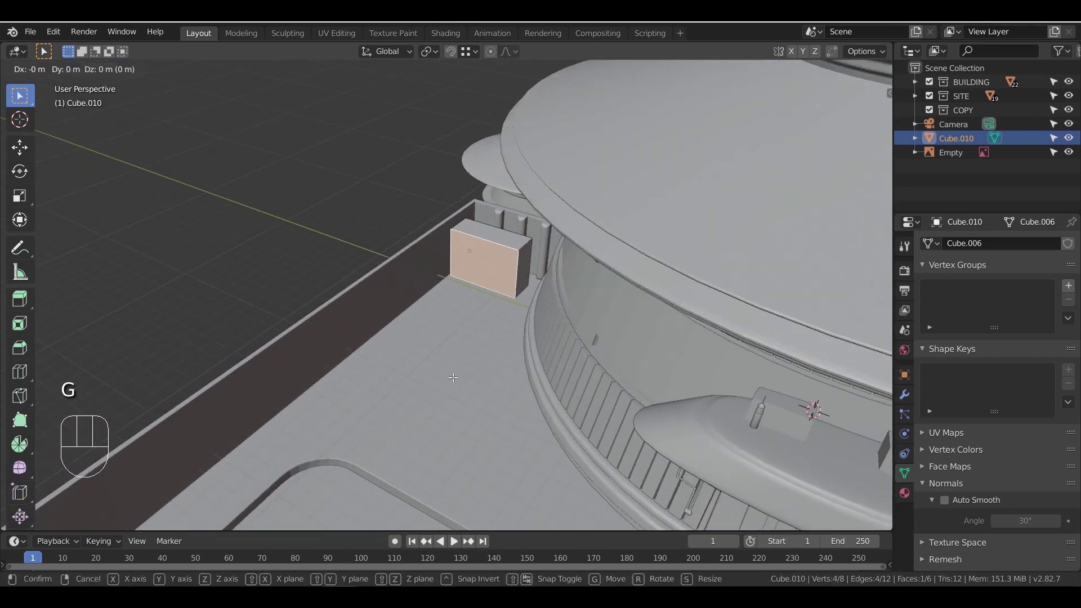
key(x)
click(411, 405)
key(e)
click(268, 508)
Narrow the extruded end face along Y and move it -1.67 m in Y toward the boundary wall
shift+middle_drag(270, 503, 377, 378)
key(s)
key(y)
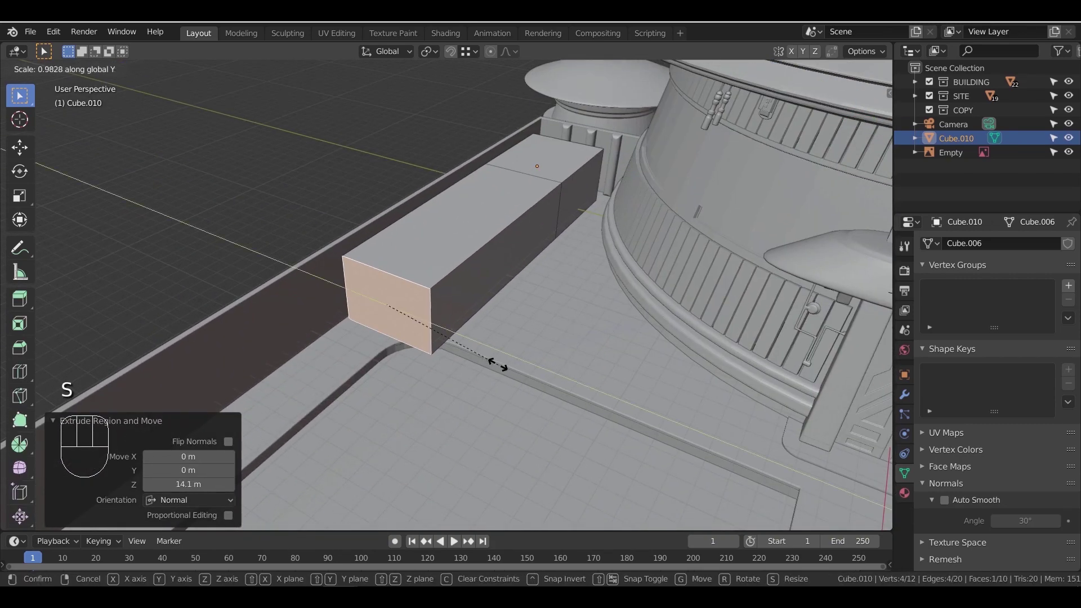
click(443, 335)
key(g)
key(y)
click(418, 325)
shift+middle_drag(417, 325, 358, 402)
Lower the block's long upper edge on the temple side along Z, and shift its rear corner edge within the XY plane
click(107, 68)
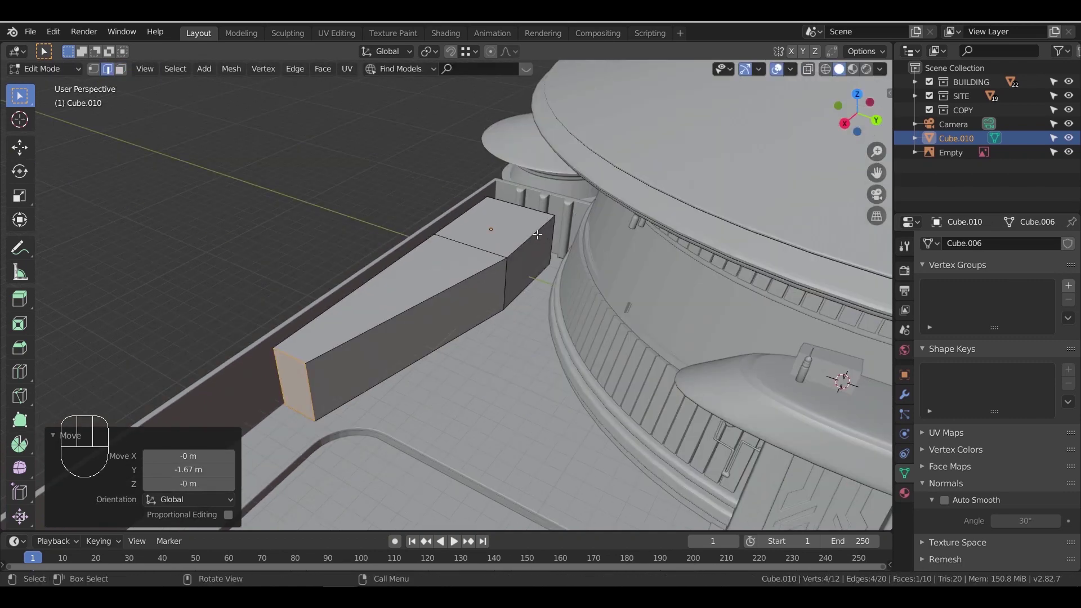
alt+click(537, 234)
key(g)
key(z)
click(510, 335)
click(552, 256)
key(g)
key(x)
key(shift+z)
click(545, 313)
In vertex mode, move the top wall-side corner of the narrow end -0.959 m along Z
middle_drag(406, 366, 389, 281)
click(94, 68)
click(332, 261)
key(g)
key(z)
click(437, 300)
In face mode, select the narrow end face and move it 11 m along X to lengthen the block
click(120, 69)
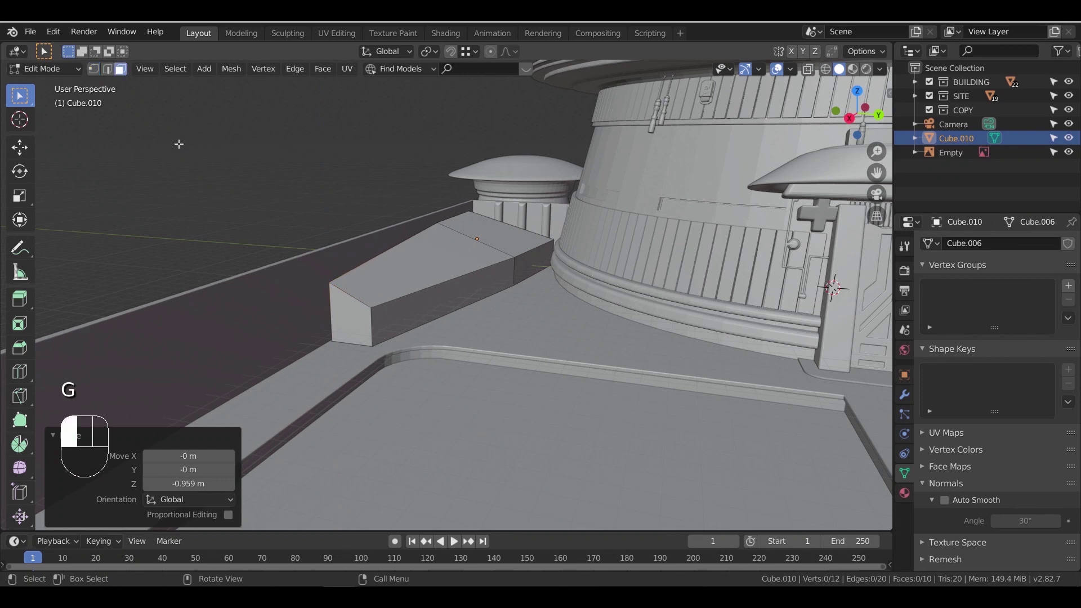
click(352, 317)
scroll(371, 343, down, 3)
middle_drag(379, 357, 347, 389)
key(g)
key(x)
click(137, 483)
shift+middle_drag(137, 483, 442, 374)
scroll(441, 374, up, 3)
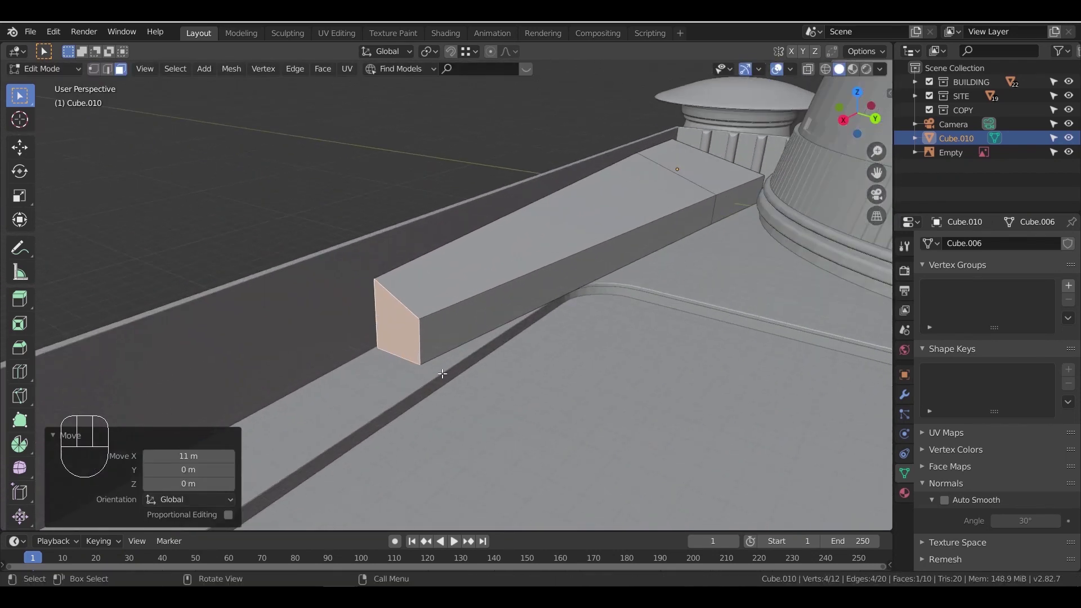
Reposition the block's narrow end and adjust its height along Z
drag(402, 314, 563, 401)
key(g)
click(371, 277)
key(g)
key(z)
click(441, 352)
Adjust the upper corners of the narrow end along Z to taper the block, and leave Edit Mode
click(412, 324)
key(g)
key(z)
click(448, 365)
click(369, 295)
key(g)
key(z)
click(412, 323)
shift+middle_drag(673, 228, 550, 281)
key(Tab)
Add a Subdivision Surface modifier to the tapered block
scroll(552, 283, down, 2)
click(903, 394)
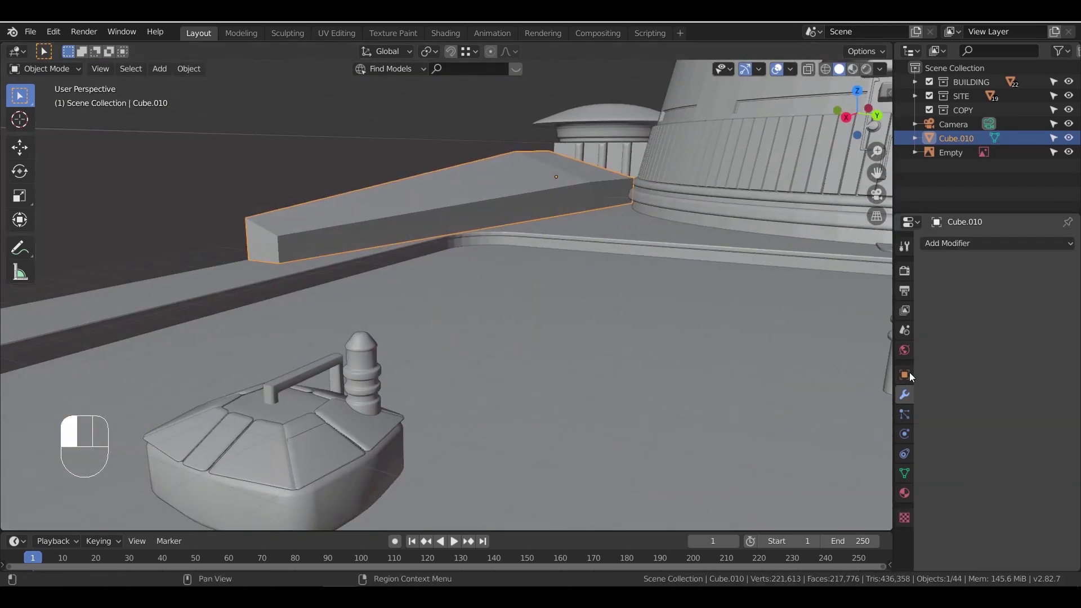
click(958, 244)
click(812, 471)
shift+middle_drag(565, 269, 579, 292)
scroll(573, 324, up, 4)
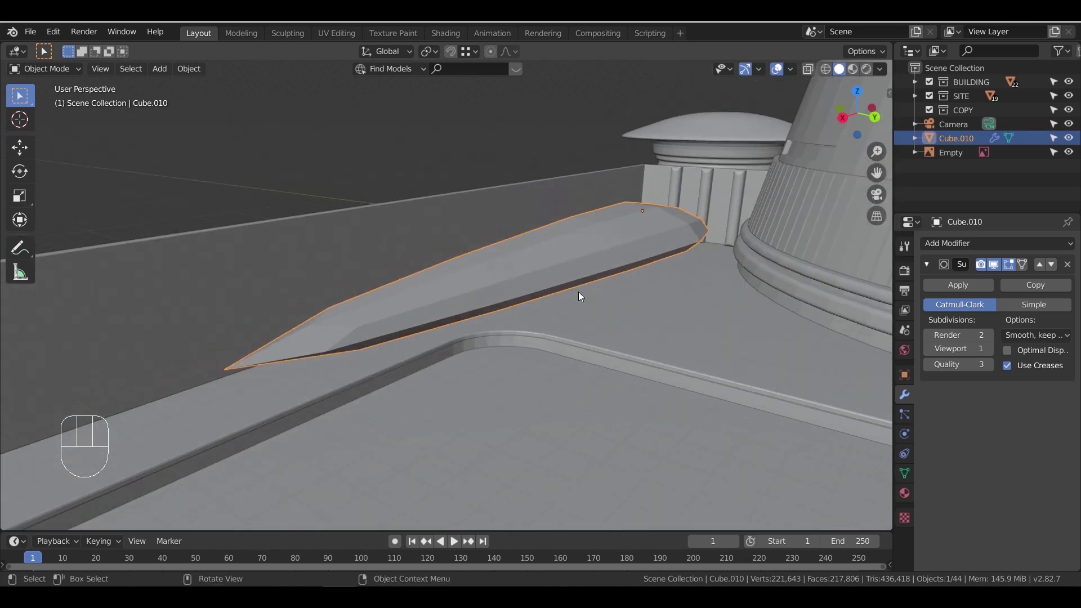
Add a crosswise loop cut close to the block's narrow end with a slide factor of -0.969
key(Tab)
click(502, 273)
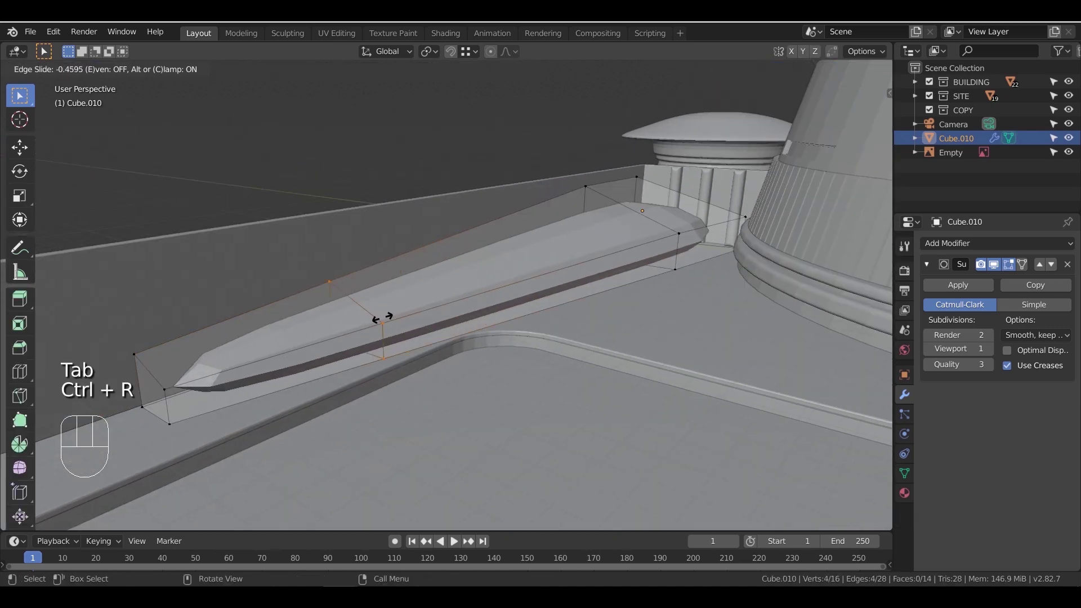
click(257, 362)
middle_drag(440, 292, 419, 324)
key(ctrl+r)
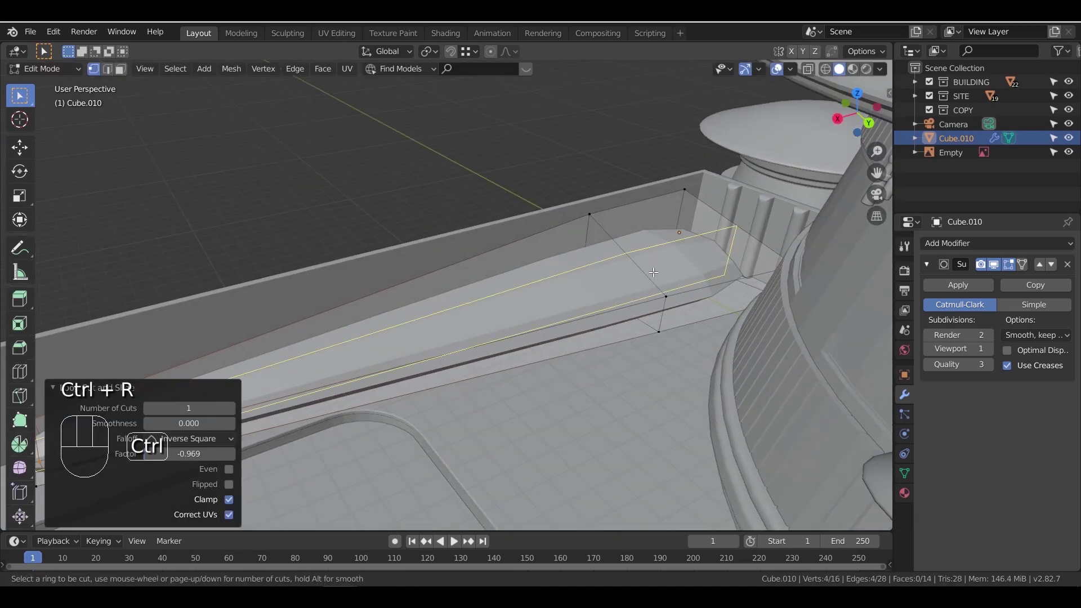
click(598, 296)
right_click(231, 241)
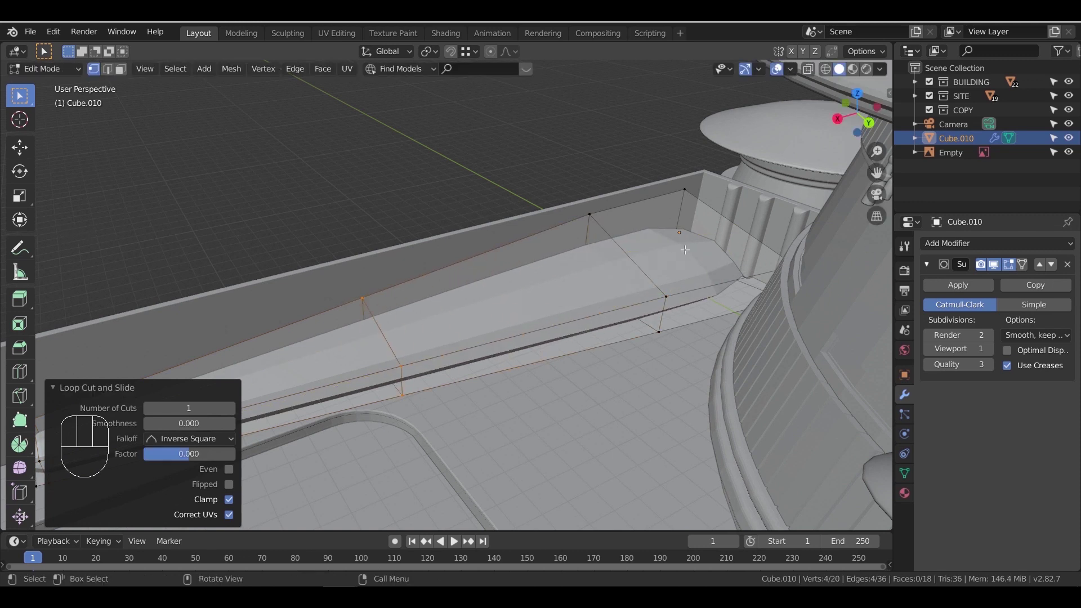
key(ctrl+z)
Add a crosswise loop cut at the block's wide end with factor -0.101, and a lengthwise one close to its upper edge
key(ctrl+r)
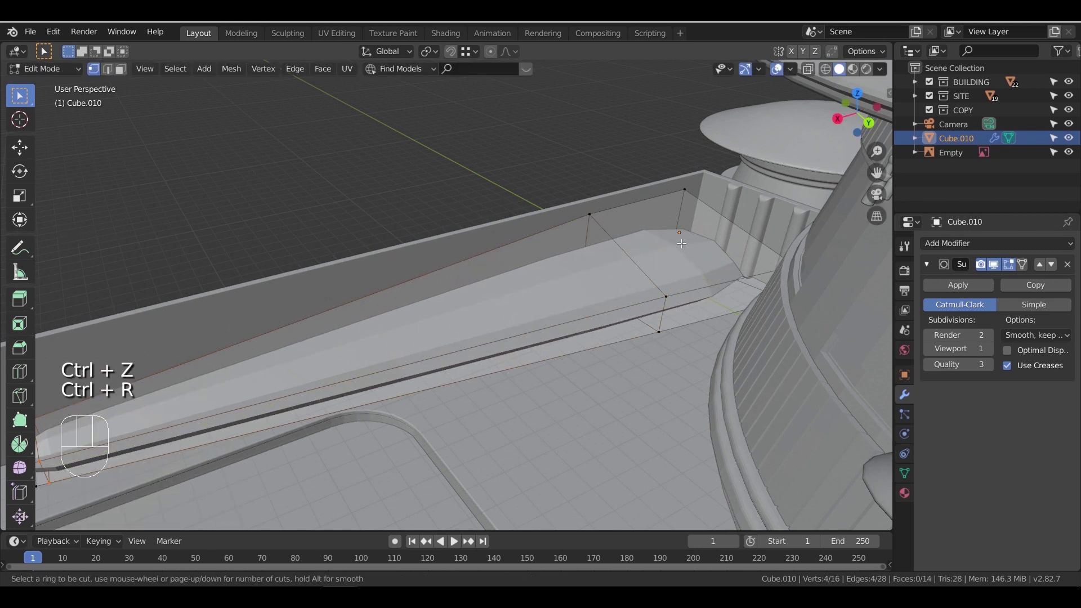
click(712, 288)
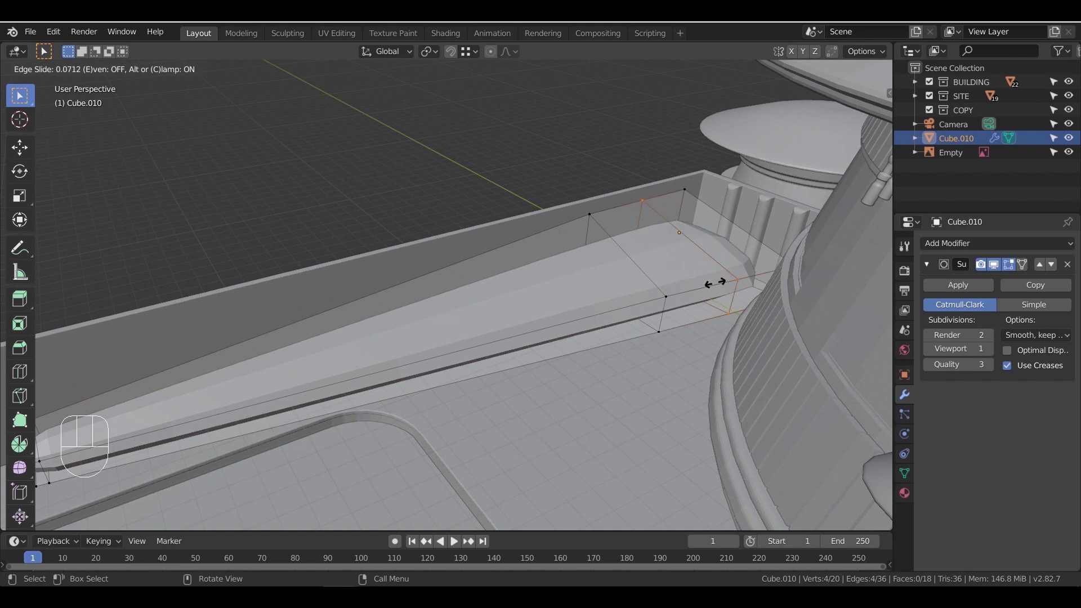
click(715, 283)
middle_drag(704, 320, 627, 251)
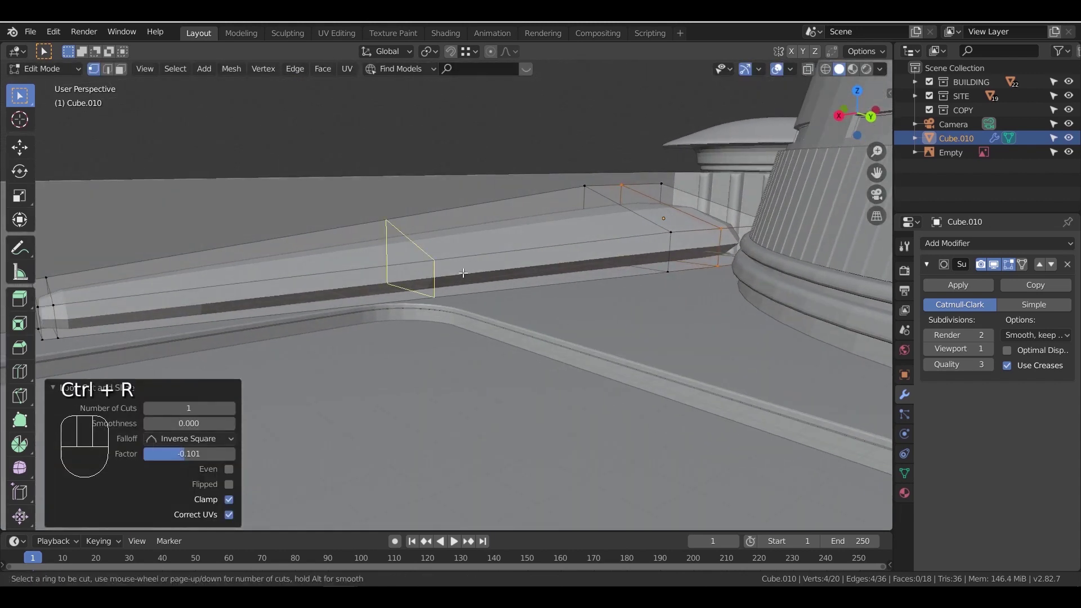
click(717, 247)
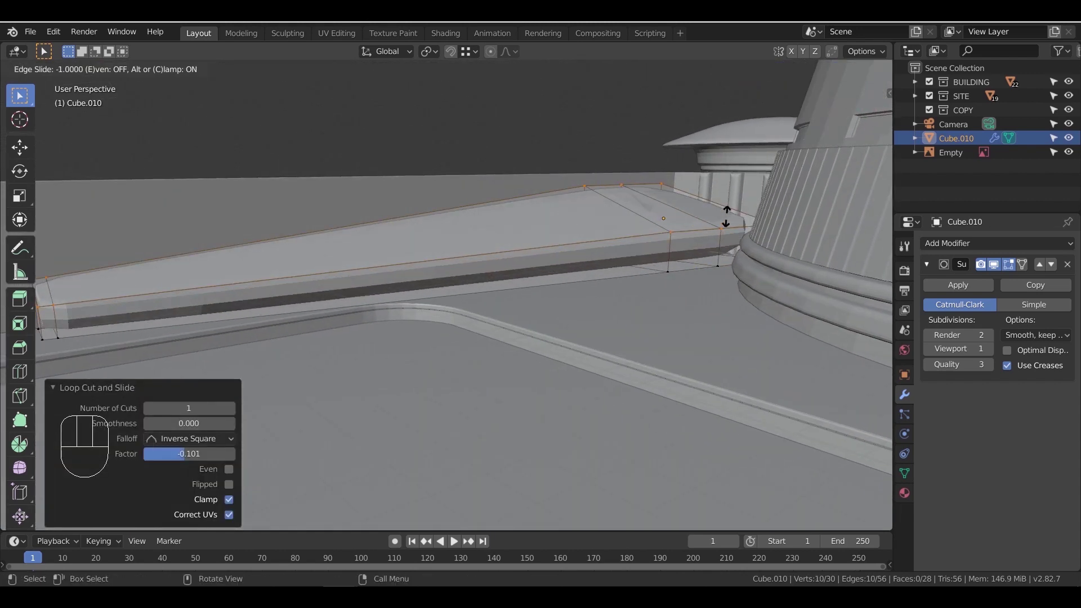
click(724, 231)
Leave Edit Mode and scale the smoothed block uniformly by 1.118
scroll(619, 264, down, 4)
middle_drag(547, 290, 570, 281)
key(Tab)
key(s)
click(559, 308)
scroll(570, 287, down, 2)
scroll(551, 285, down, 2)
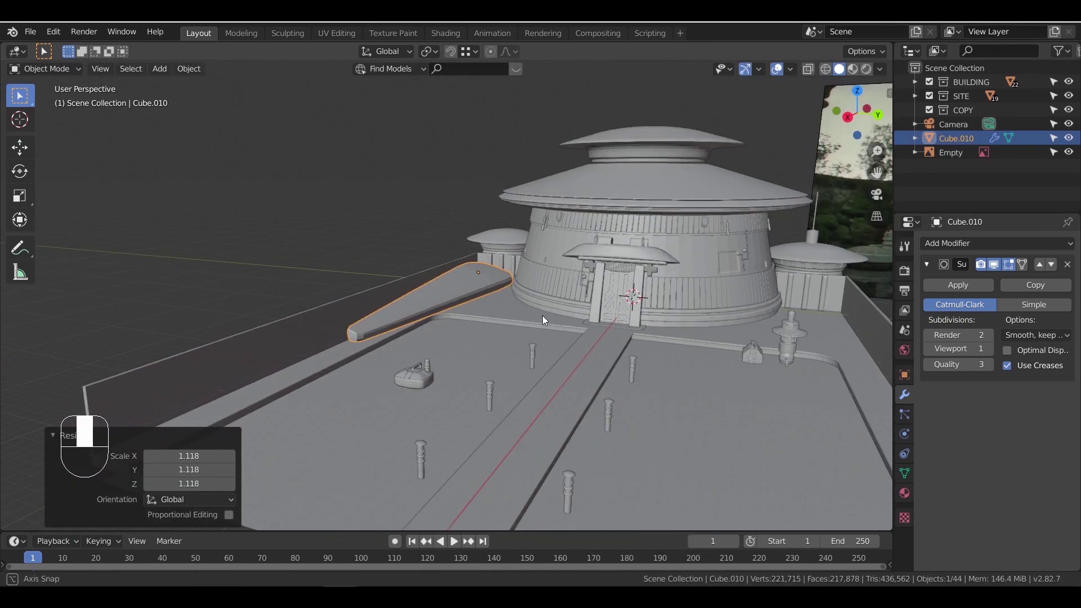
In the camera view, scale the block down uniformly to about 0.98 so it fits the frame
middle_drag(542, 315, 538, 315)
scroll(538, 314, down, 1)
key(KP_0)
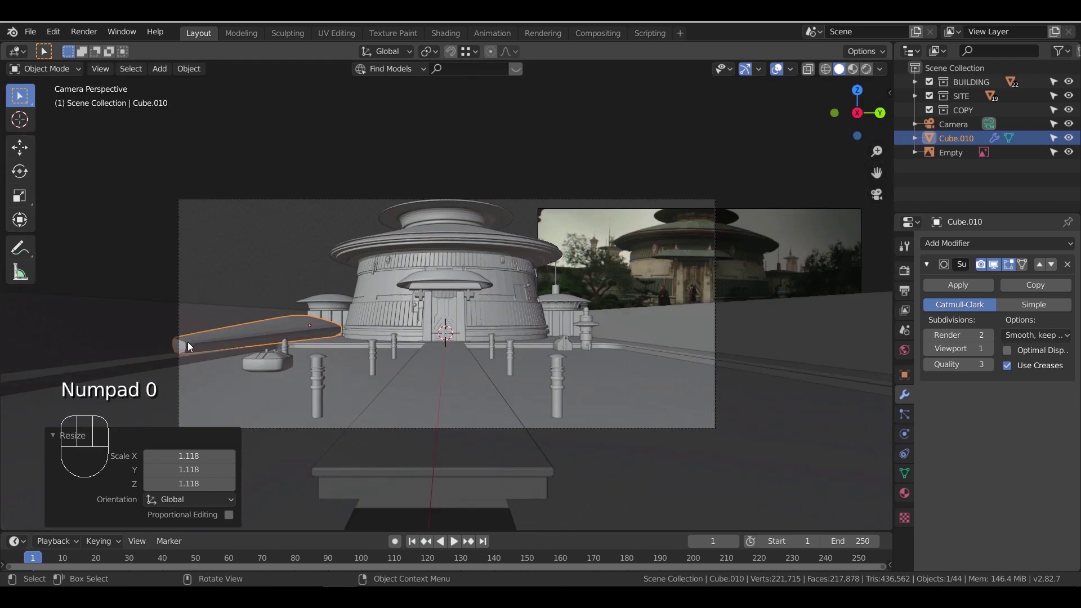
key(s)
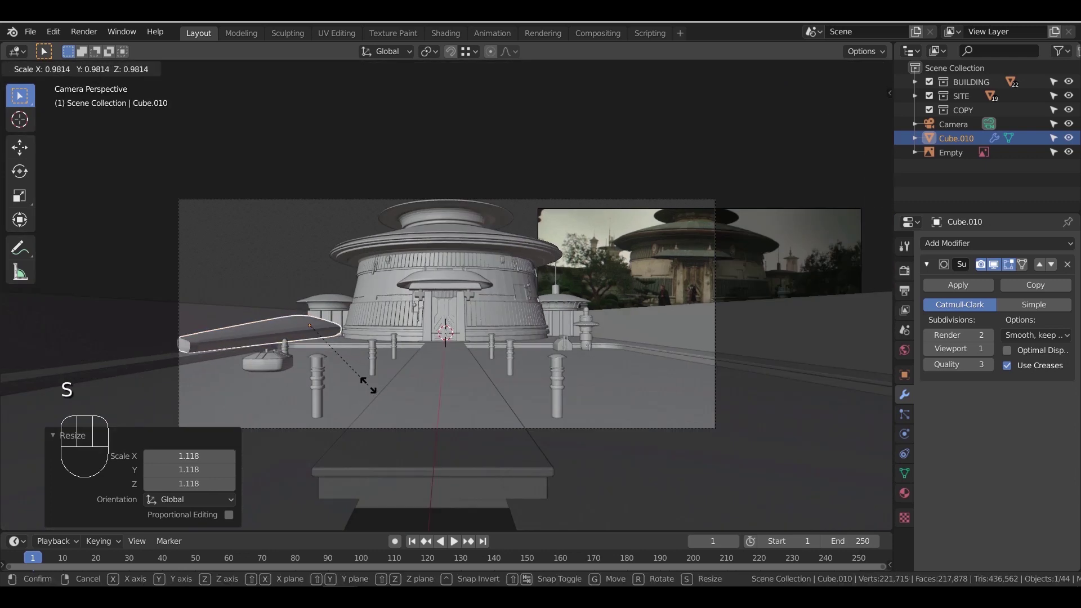
click(368, 385)
Scale the block along Z and move it -0.0923 m in Z
middle_drag(368, 385, 394, 337)
scroll(344, 345, down, 2)
scroll(441, 328, up, 2)
scroll(434, 316, up, 2)
middle_drag(414, 280, 420, 232)
key(s)
key(z)
click(424, 252)
key(g)
key(z)
click(422, 262)
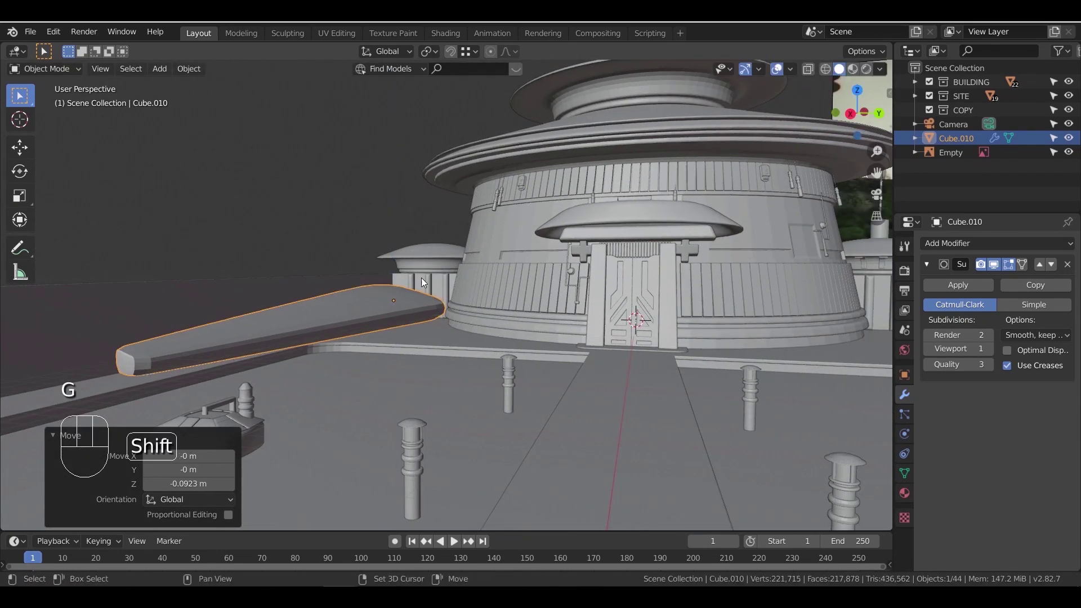
Apply the block's Subdivision Surface modifier and move the block to the SITE collection
middle_drag(424, 266, 470, 339)
scroll(592, 344, up, 2)
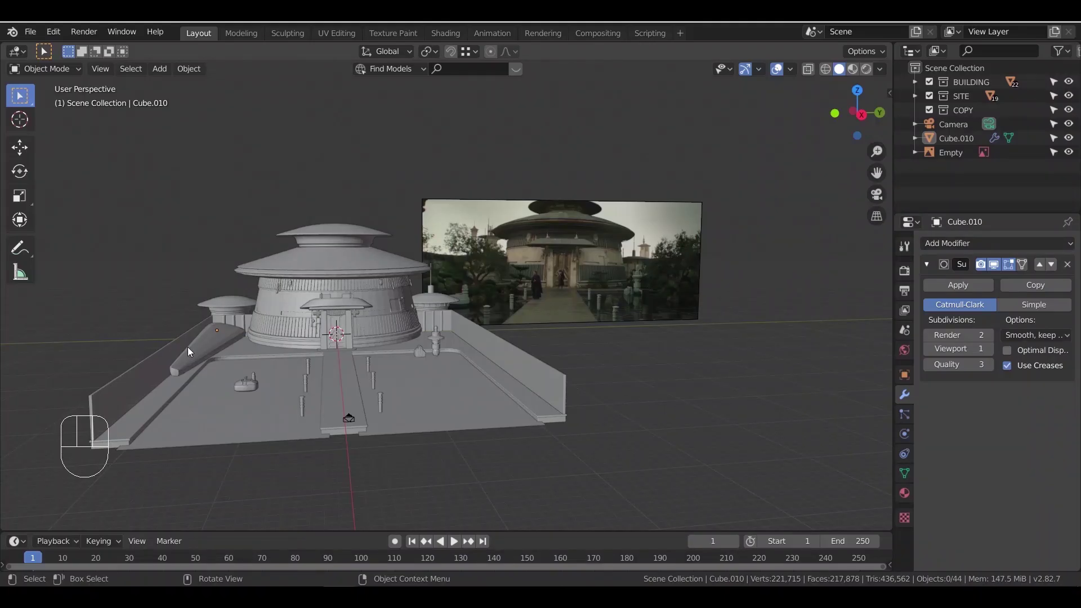
click(974, 284)
middle_drag(664, 358, 444, 451)
shift+middle_drag(445, 450, 548, 382)
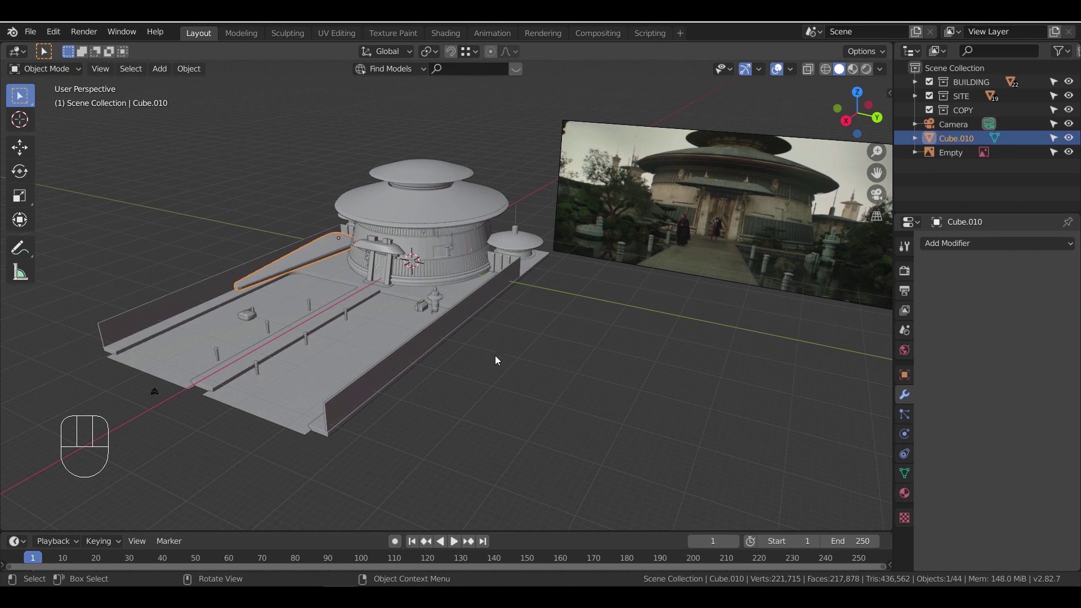
right_click(944, 140)
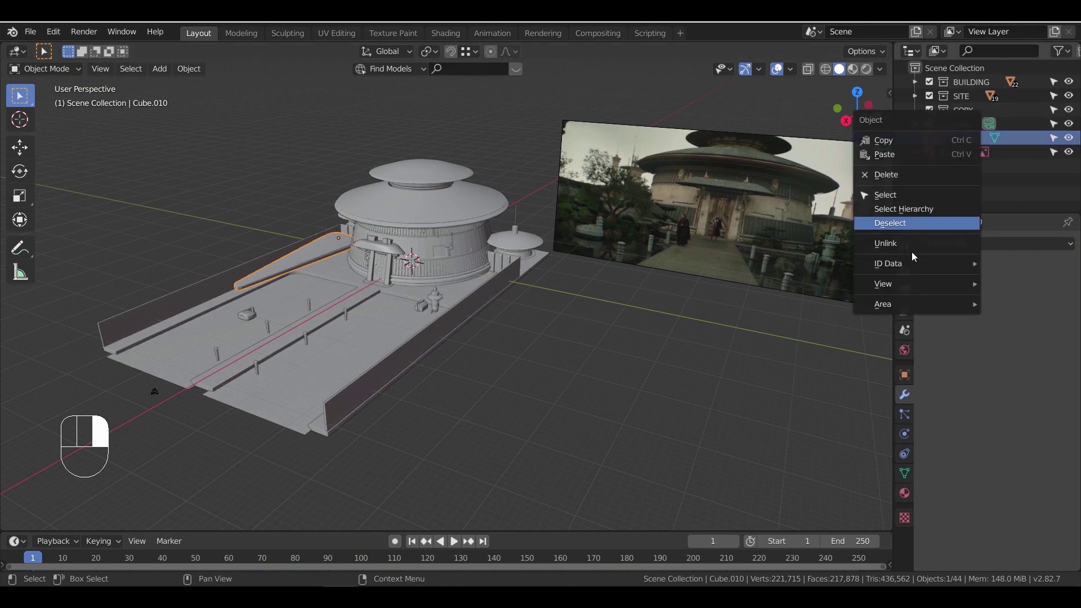
right_click(322, 264)
click(303, 263)
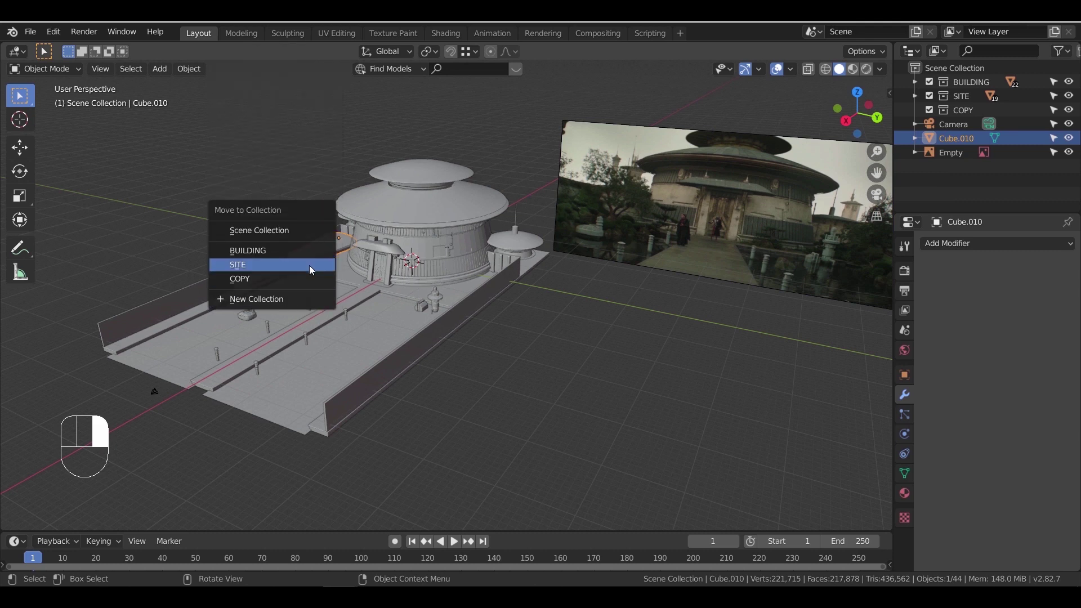
click(309, 266)
Create a new collection in the scene and name it Link models
right_click(965, 169)
click(965, 171)
double_click(977, 124)
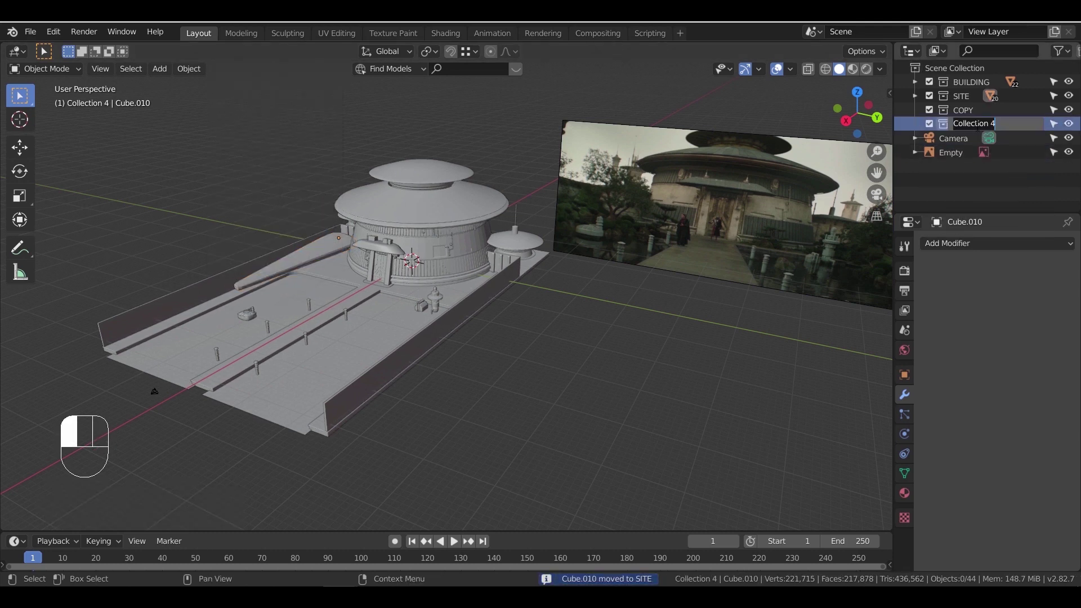
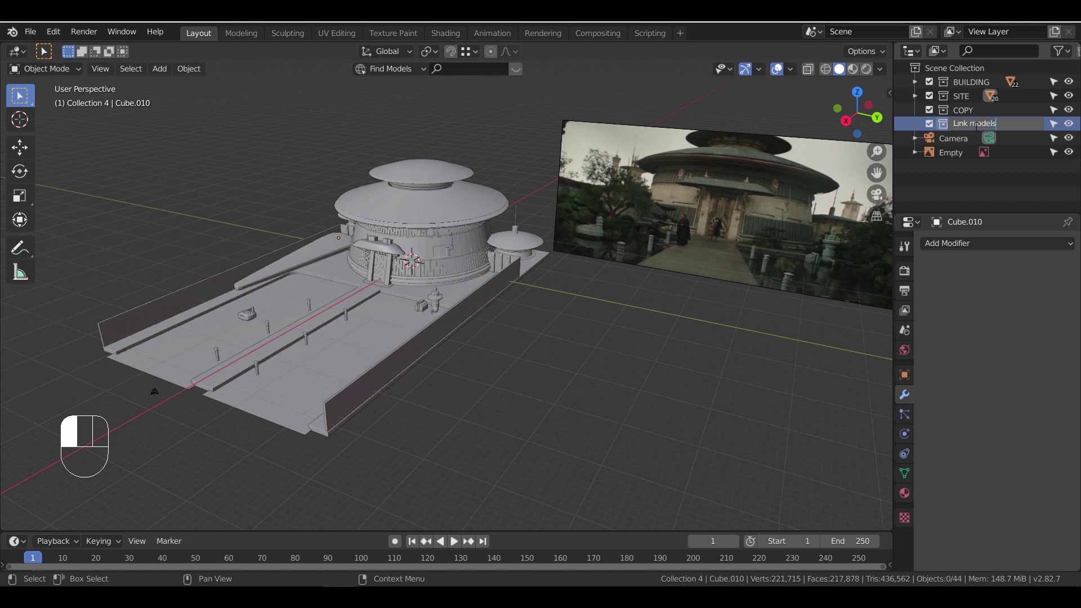
Create a collection inside Link models and name it Tree 01
right_click(977, 131)
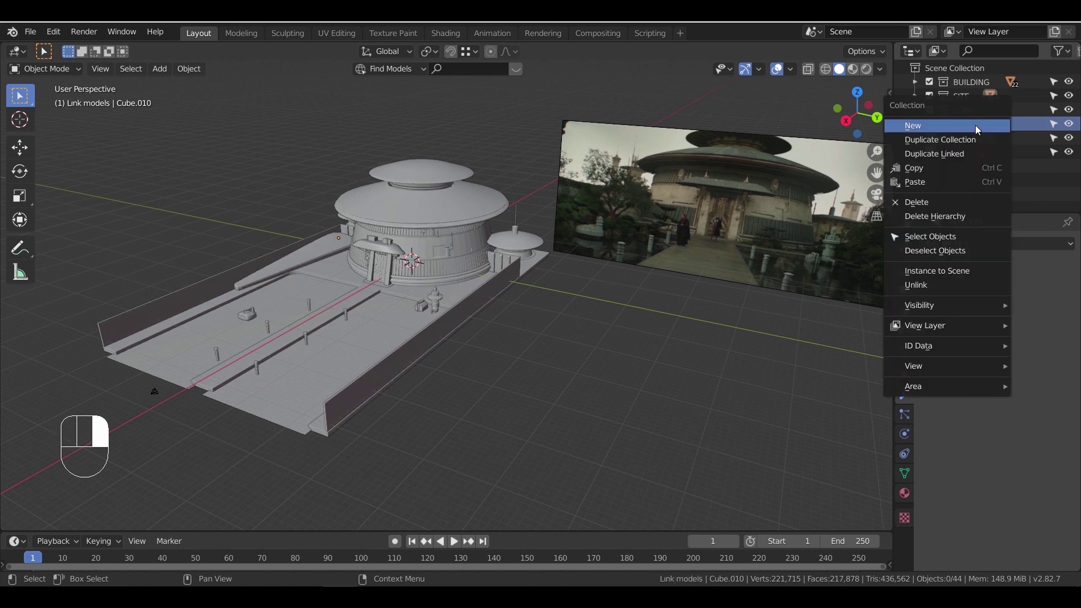
click(977, 127)
double_click(986, 138)
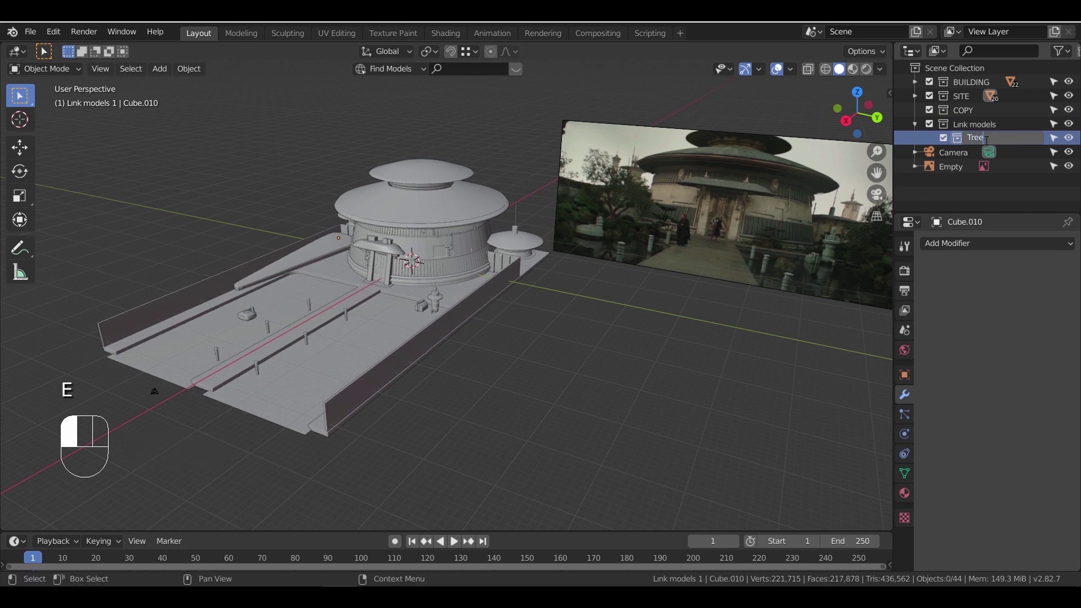
key(Return)
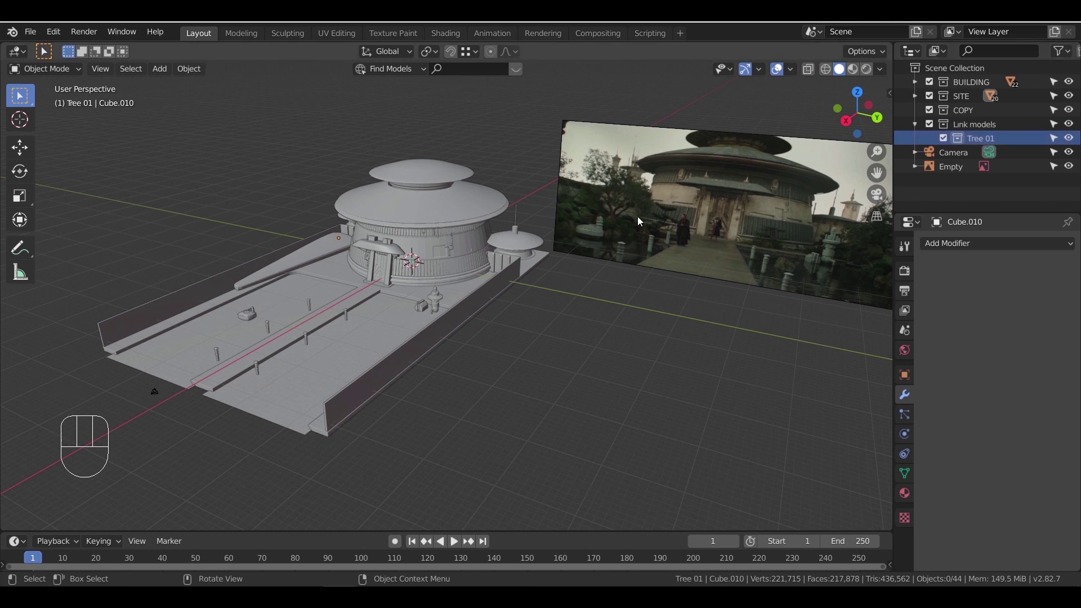
Link the Collection data-block from tree 01.blend into the Tree 01 collection
click(31, 32)
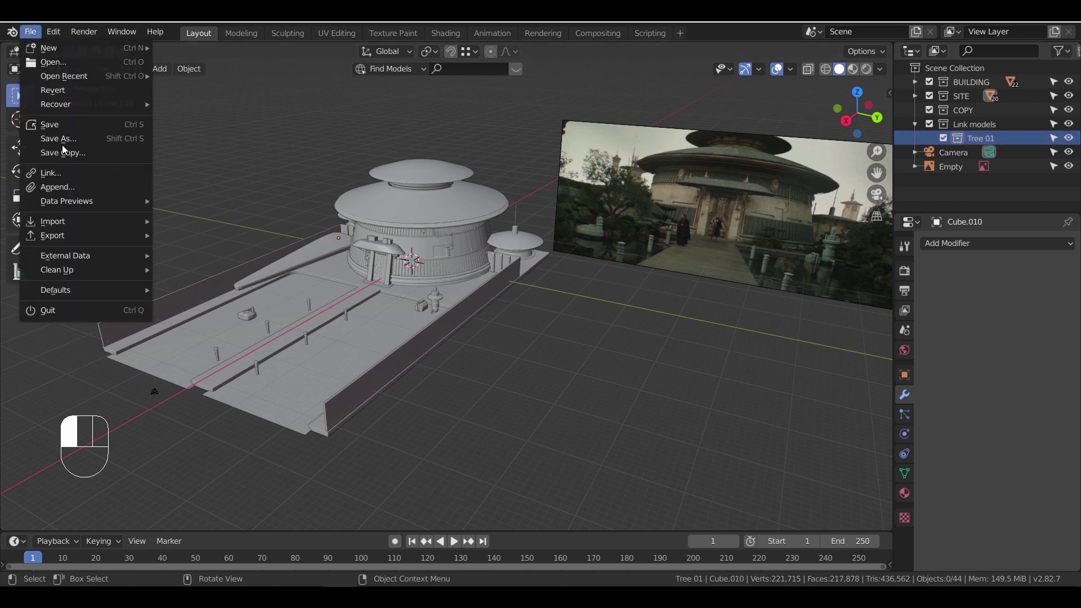
click(93, 174)
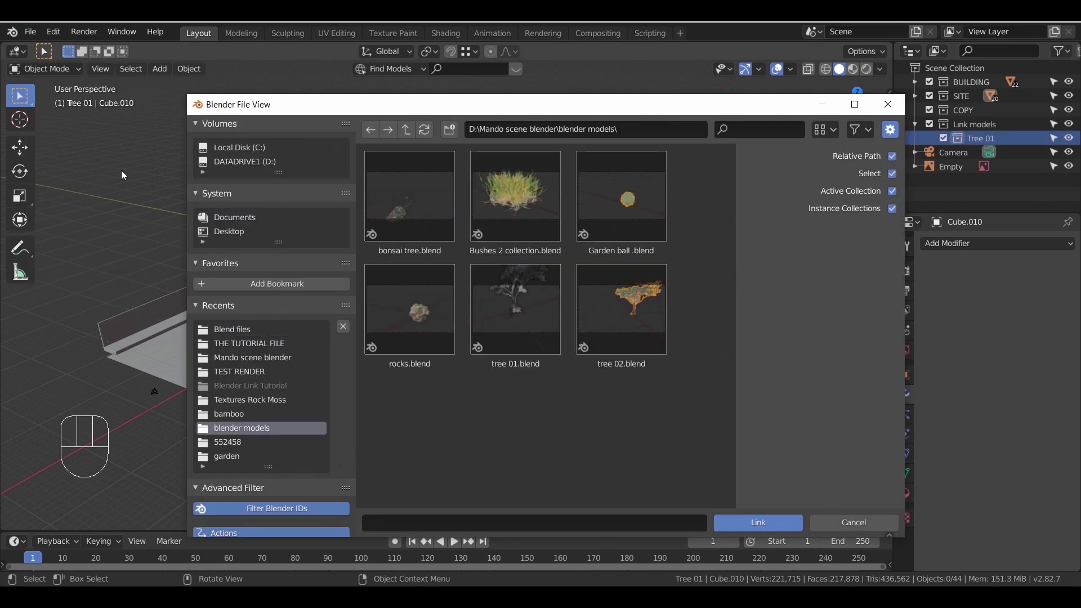
click(522, 343)
double_click(526, 319)
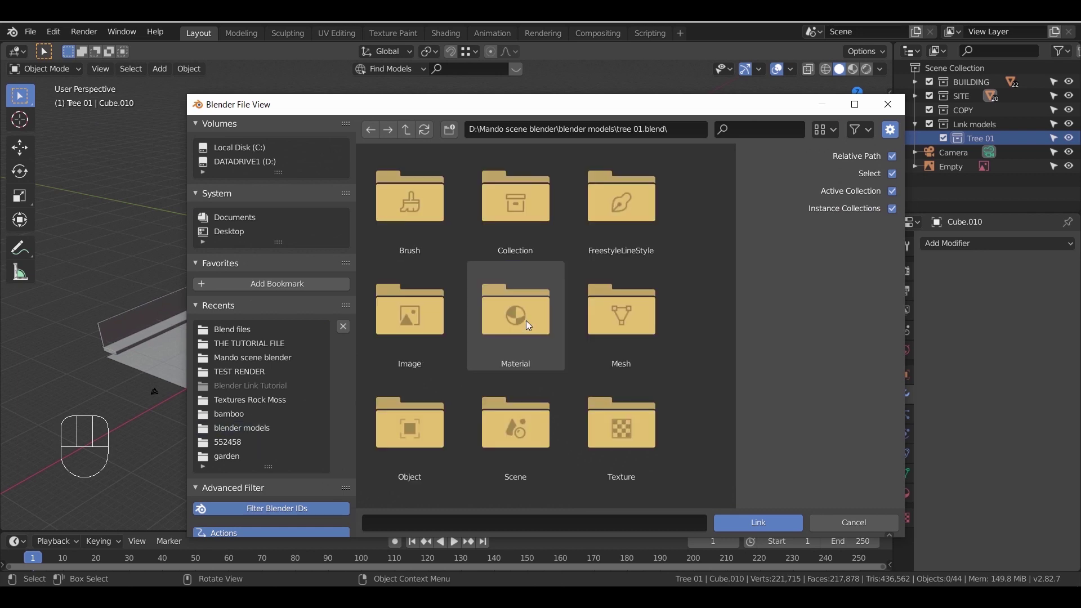
double_click(512, 206)
double_click(435, 214)
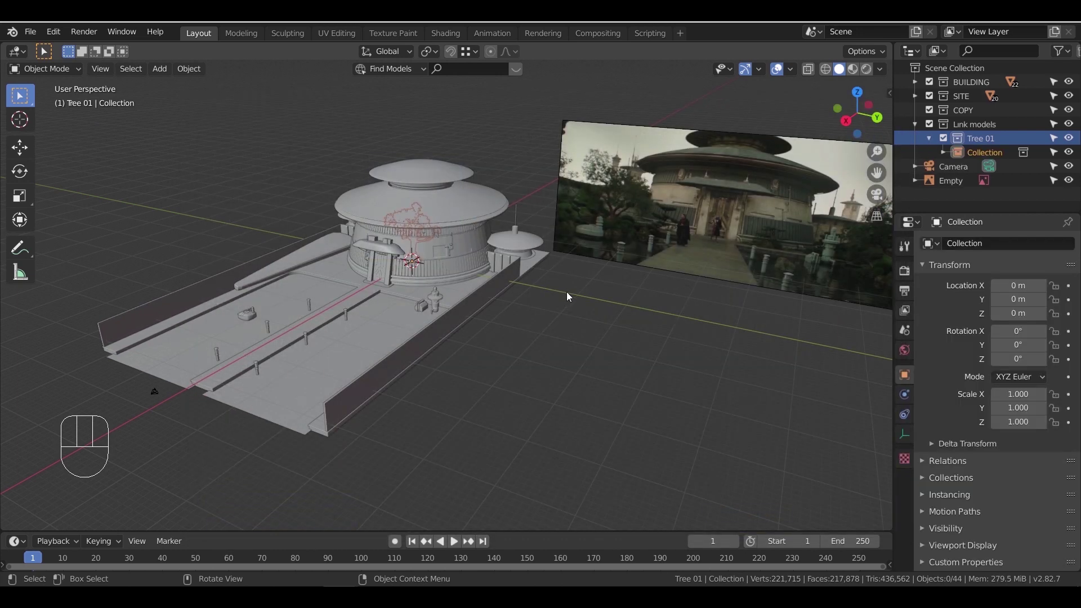
Move the linked tree within the ground plane onto the garden ground, to about X 35.18 m and Y -12.39 m
key(g)
key(shift+z)
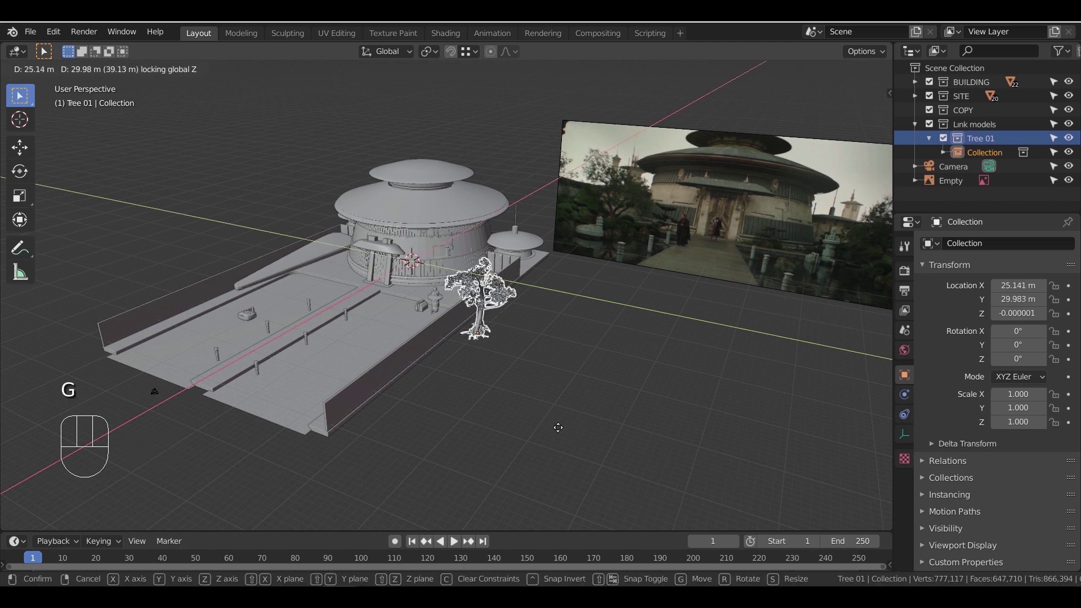
click(567, 436)
middle_drag(542, 410, 595, 367)
scroll(566, 365, up, 5)
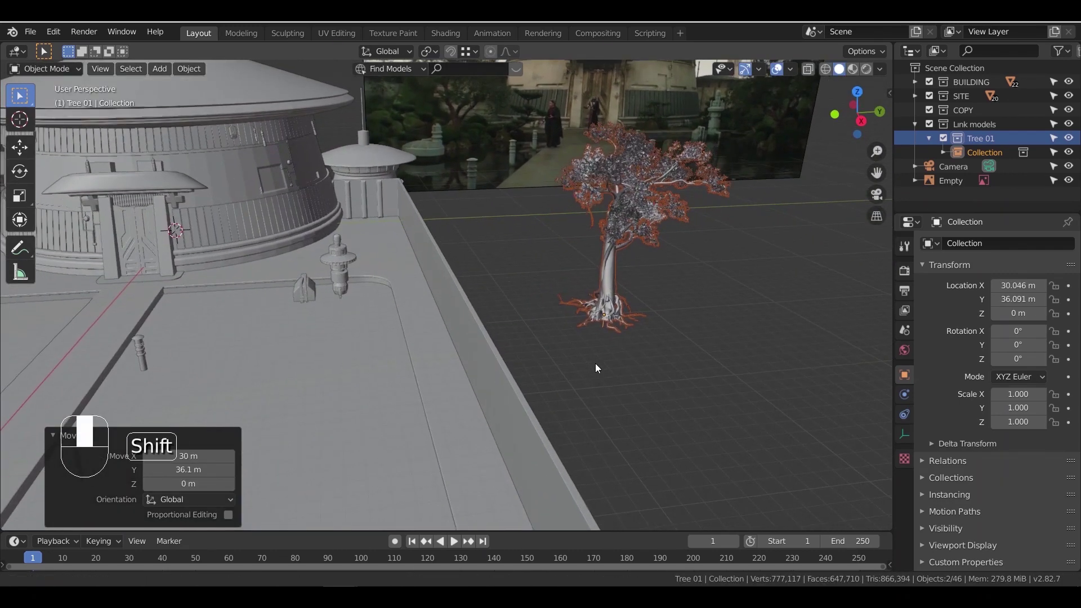
scroll(508, 356, down, 4)
shift+middle_drag(508, 356, 510, 319)
middle_drag(393, 362, 640, 334)
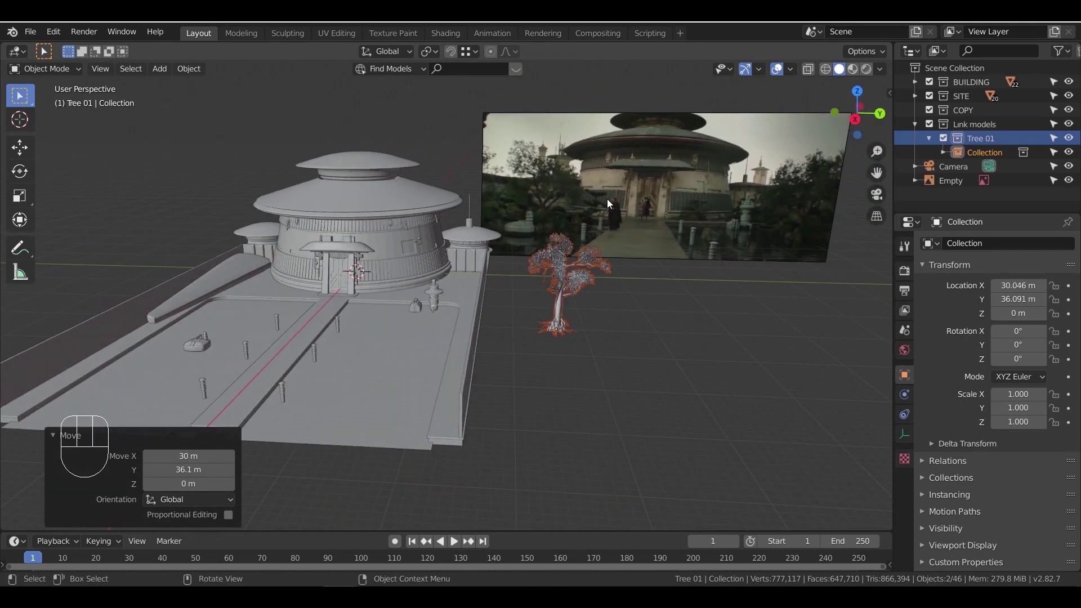
key(g)
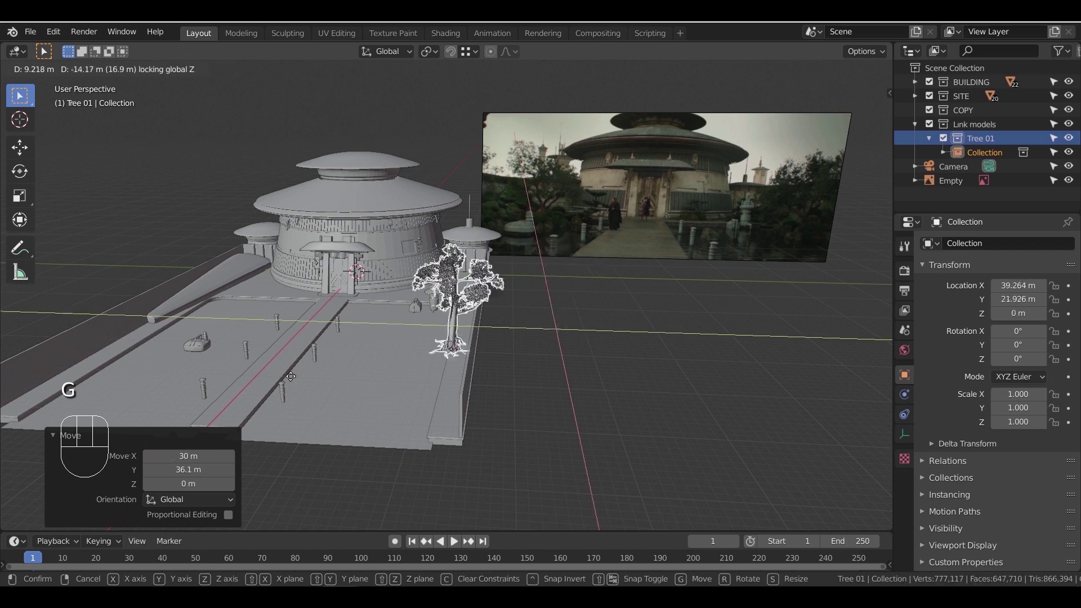
click(172, 375)
In right orthographic view, lower the tree along Z by about 1.68 m so its roots meet the garden ground
key(KP_3)
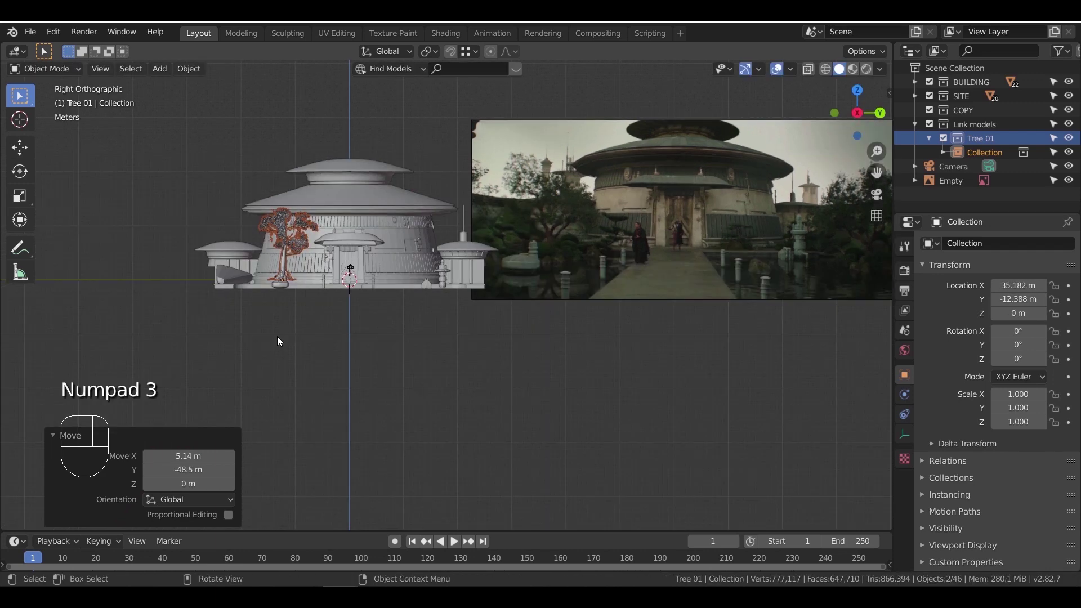
key(KP_Decimal)
shift+scroll(502, 275, down, 11)
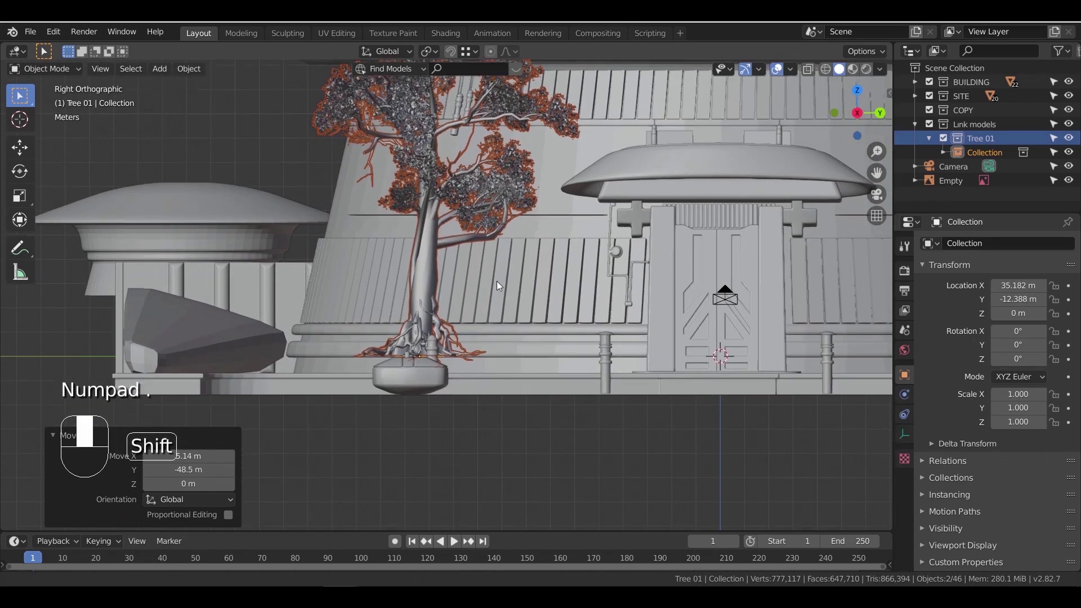
scroll(493, 306, up, 4)
key(g)
key(z)
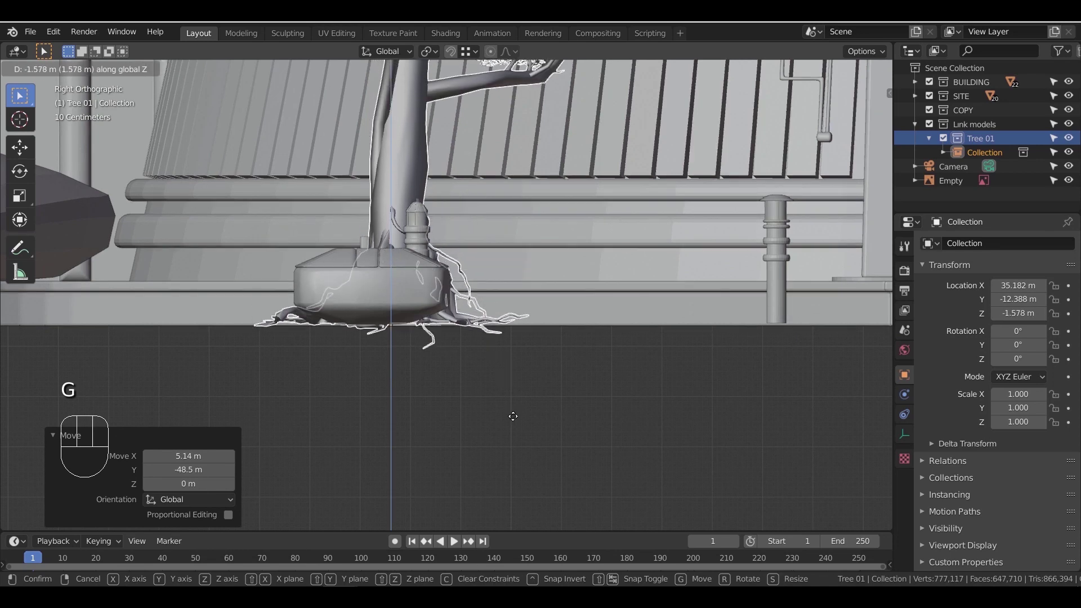
click(517, 422)
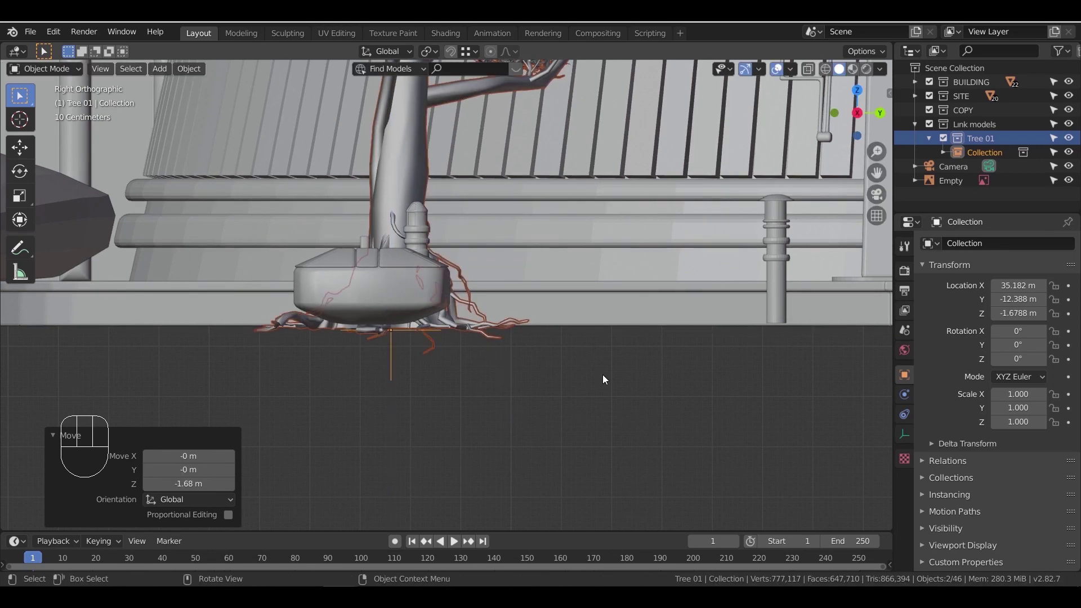
Through the camera view, move the tree within the ground plane to about X 29.17 m, Y -11.67 m and scale it by 0.934
key(KP_0)
key(g)
key(shift+z)
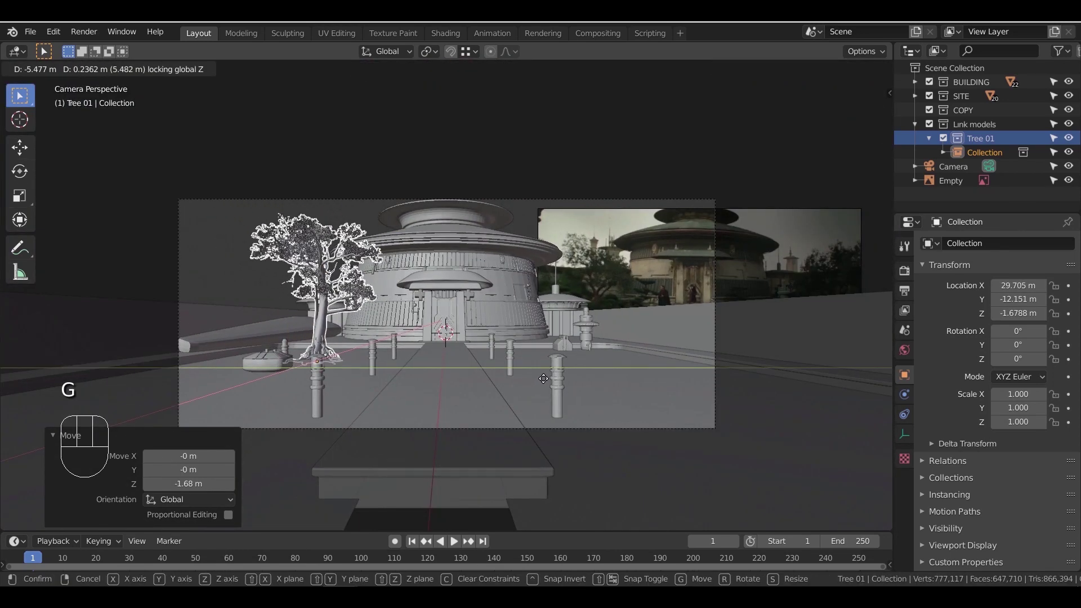
click(549, 381)
key(s)
click(535, 384)
Rotate the tree about the Z axis to 128°
key(r)
key(z)
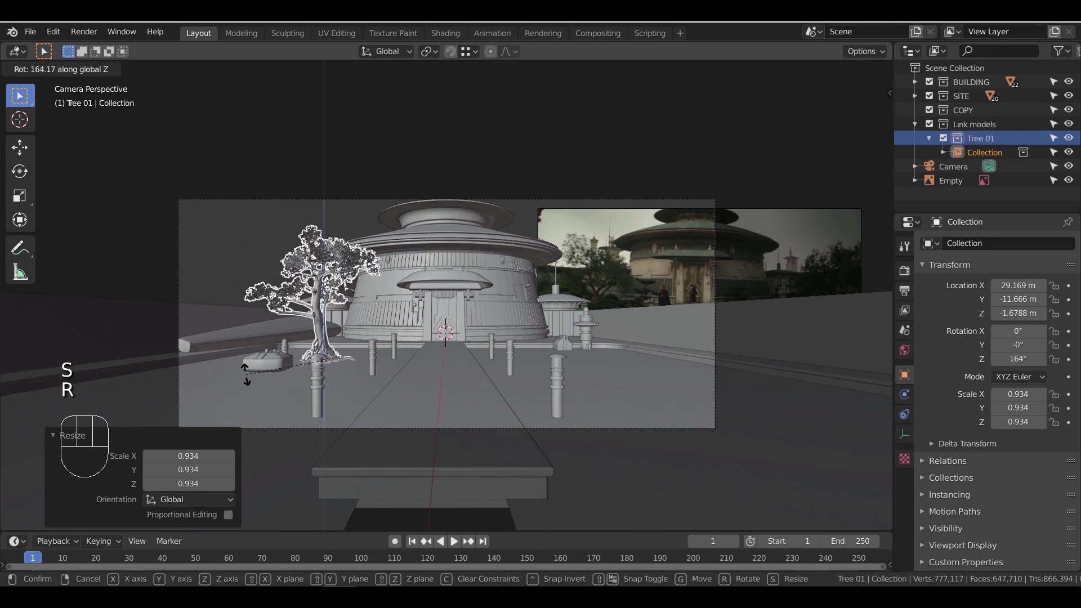
click(197, 321)
key(r)
key(z)
click(522, 388)
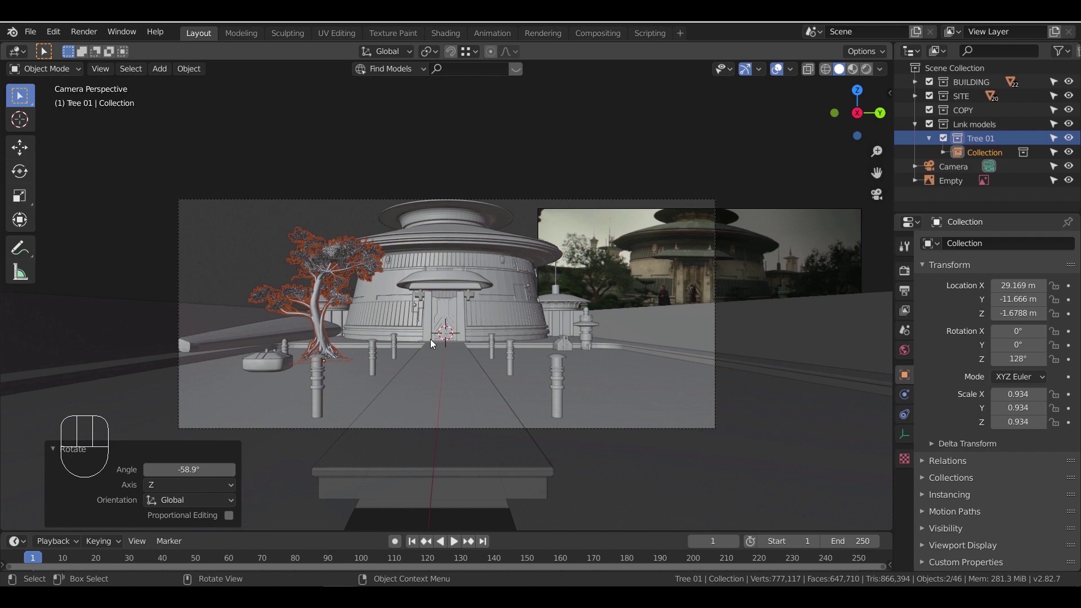
Duplicate the tree and place the copy across the walkway in the foreground, at about X 54.04 m and Y 11.00 m
middle_drag(431, 339, 453, 366)
key(shift+d)
key(shift+z)
click(823, 28)
Try scaling the tree copy by 0.799 and rotating it -9.9° about the Z axis
key(s)
click(817, 318)
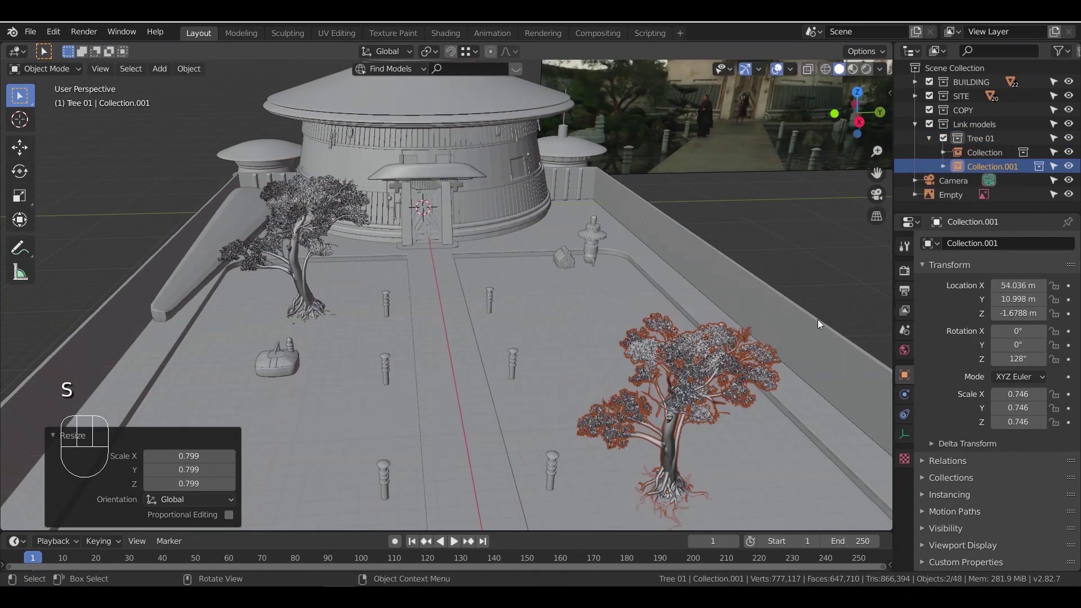
key(r)
key(z)
click(816, 370)
Try moving the tree copy about 3.23 m in X and 0.521 m in Y while judging it through the camera
key(KP_0)
key(g)
key(shift+z)
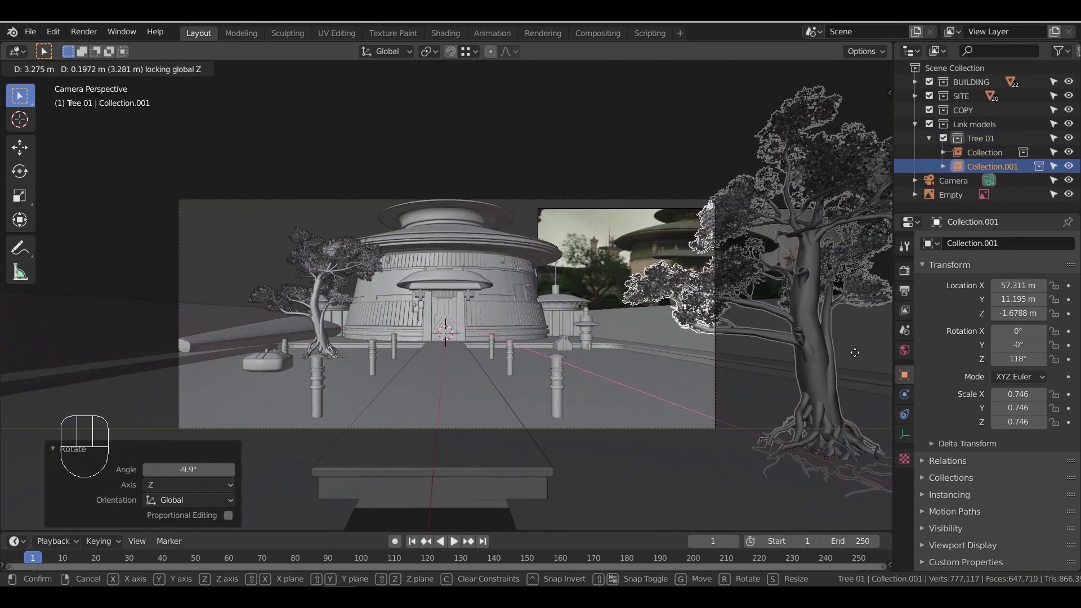
click(854, 352)
middle_drag(670, 310, 646, 336)
scroll(646, 338, down, 4)
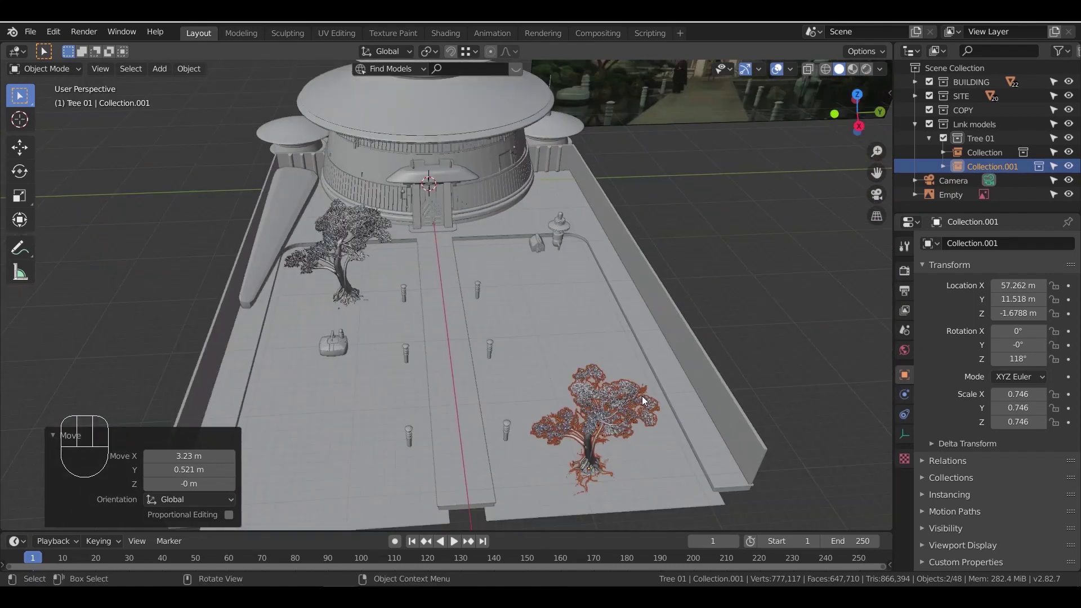
Try placing the tree copy beside the first tree at about X 42.96 m, Y -16.77 m, rotated to 156° about Z
key(g)
key(shift+z)
click(349, 333)
key(r)
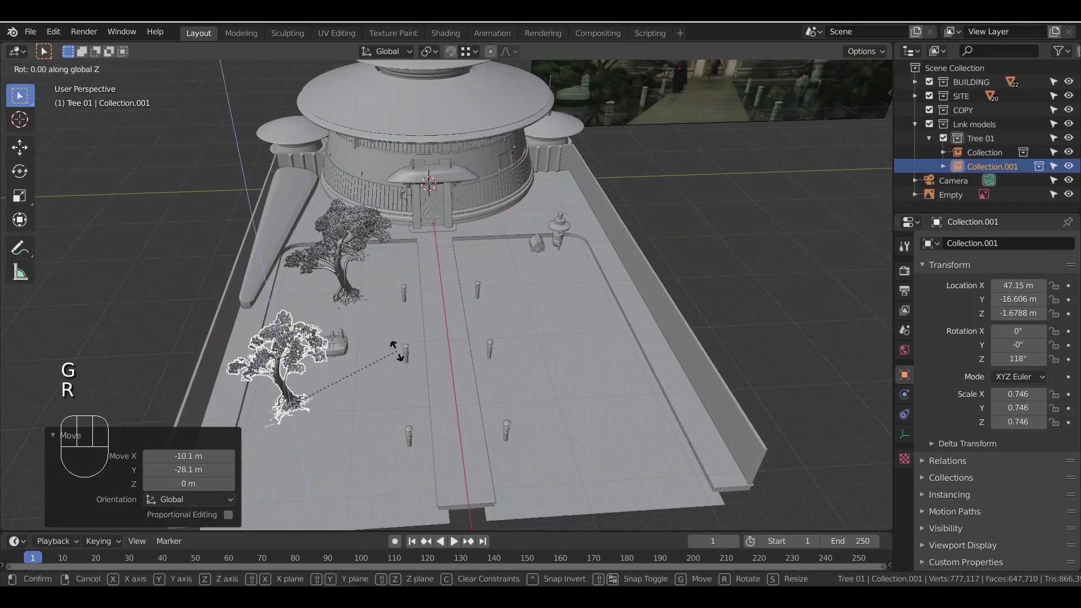
click(363, 248)
key(shift+z)
click(364, 217)
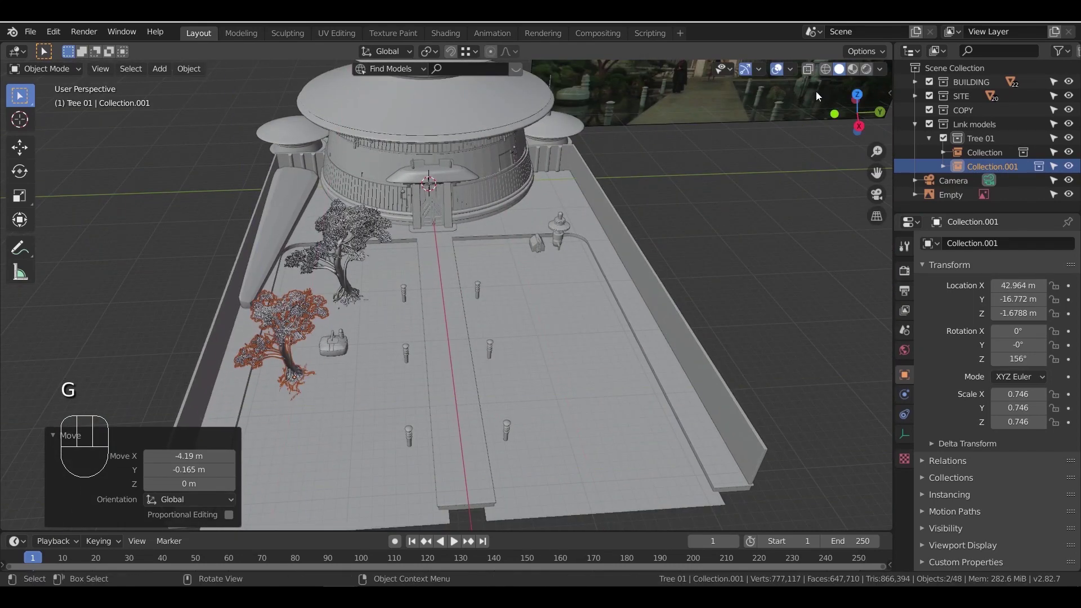
Split off a second viewport showing the camera view without its toolbar, and divide it into two stacked views
drag(889, 46, 483, 141)
key(KP_0)
scroll(749, 280, up, 3)
scroll(749, 279, down, 2)
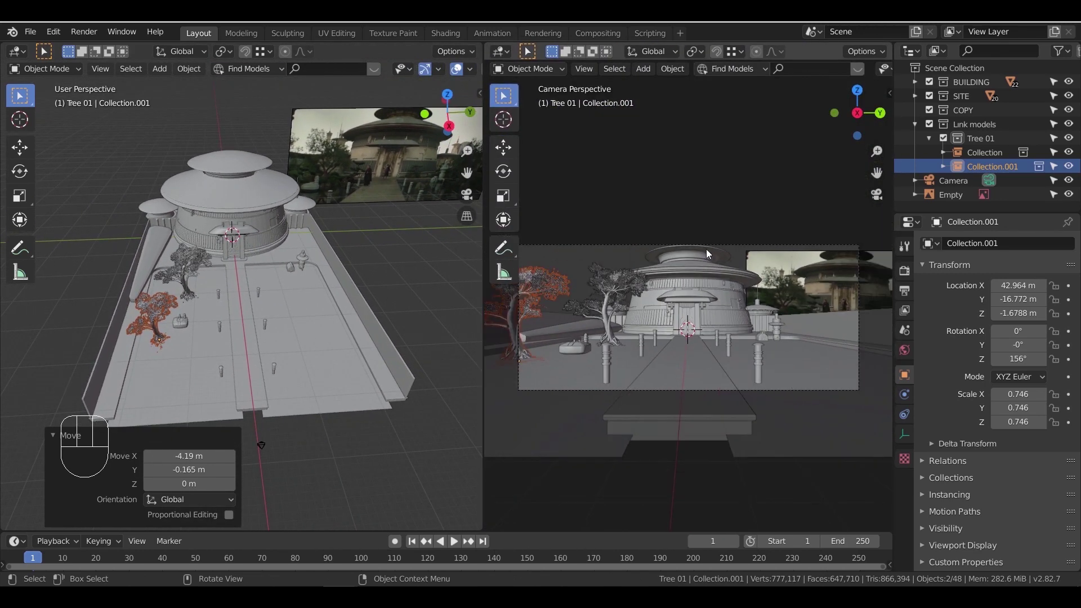
key(t)
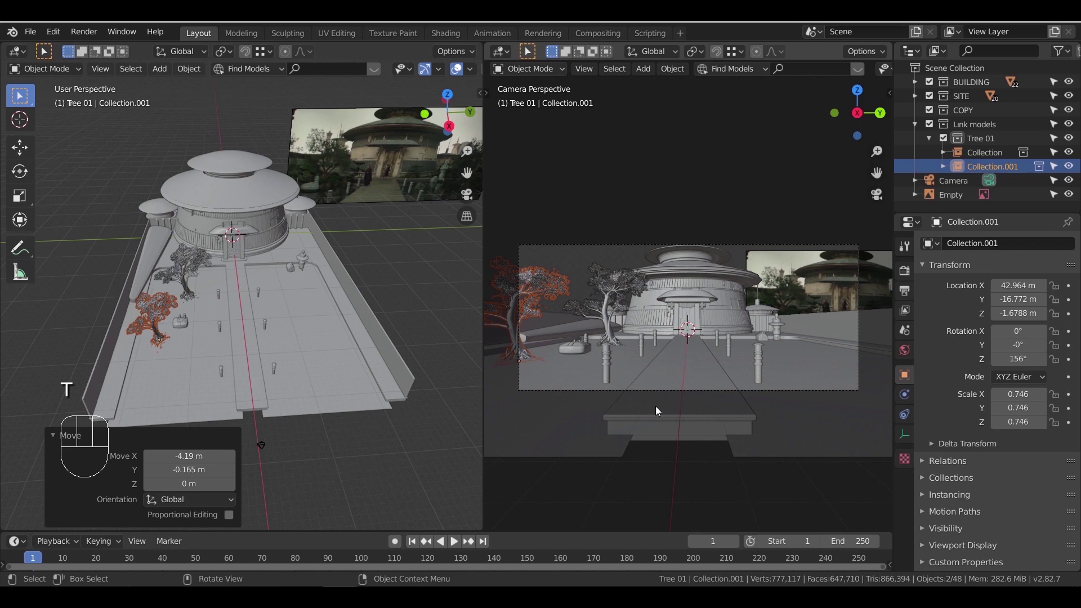
drag(492, 523, 508, 273)
Undo the moves, rotations and scaling of the tree copy back to its first placement across the walkway
middle_drag(333, 350, 194, 330)
scroll(354, 350, up, 4)
scroll(345, 348, down, 2)
middle_drag(194, 330, 271, 331)
scroll(276, 345, down, 3)
key(ctrl+z)
key(ctrl+z)
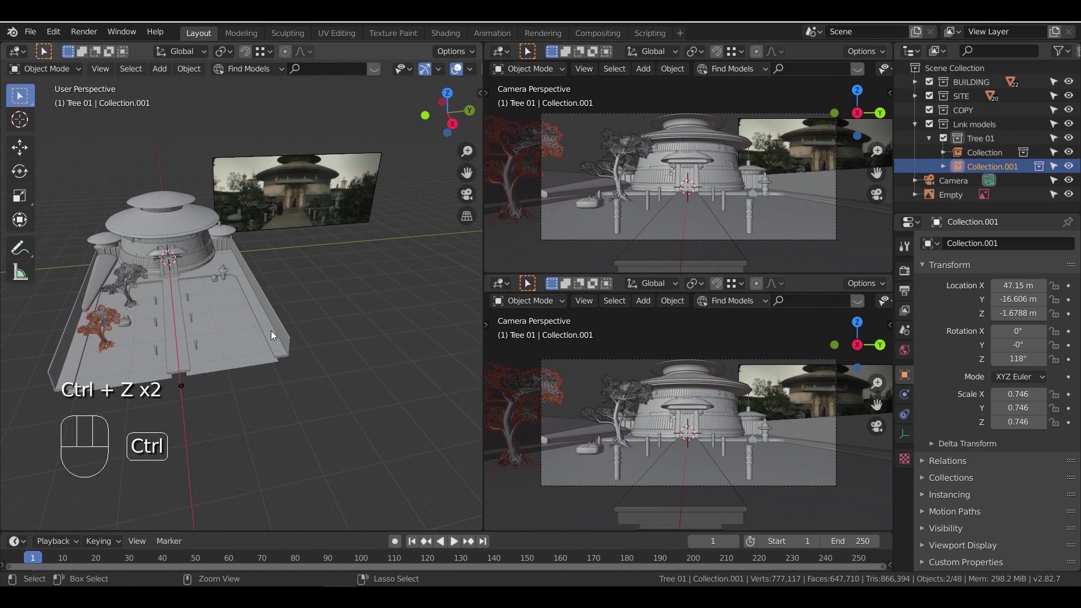
key(ctrl+z)
key(ctrl+z)
key(ctrl+z)
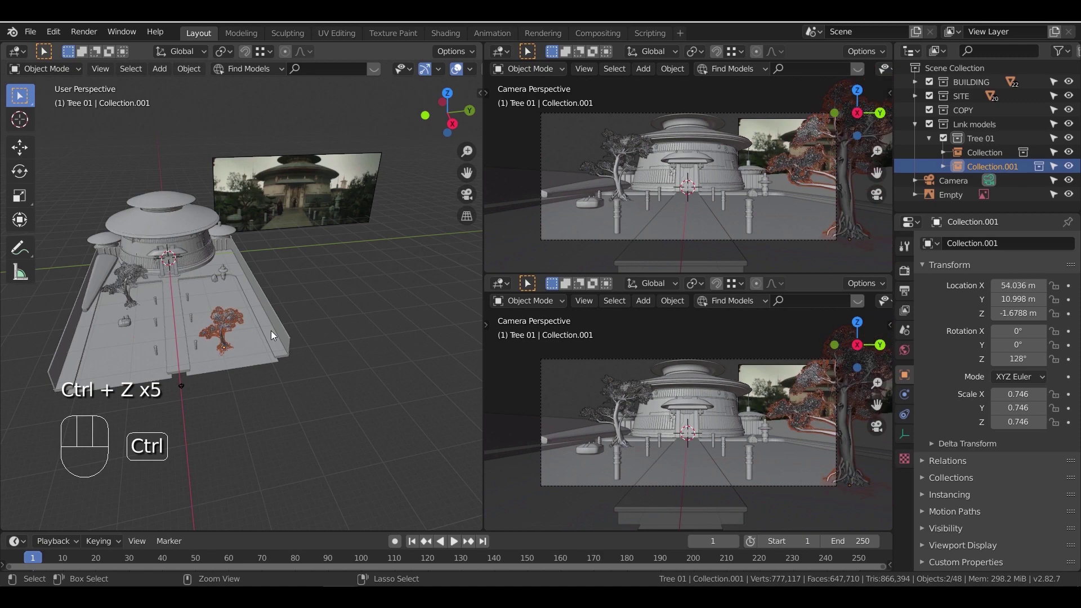
key(ctrl+z)
Scale the foreground tree copy by 0.712 and rotate it 8.15° about the Z axis
shift+middle_drag(248, 328, 304, 336)
scroll(349, 360, up, 4)
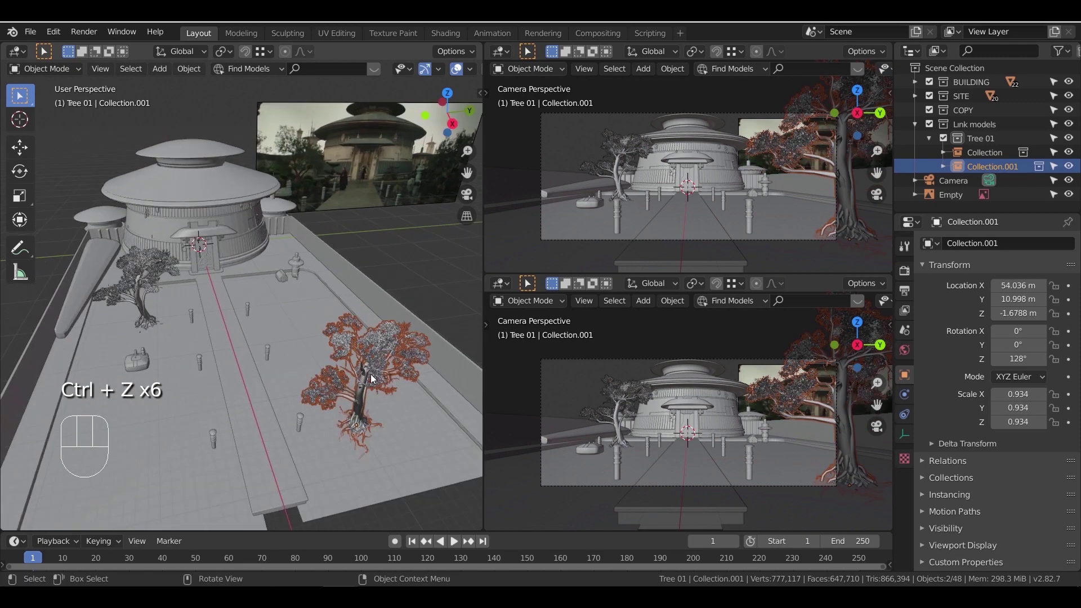
scroll(378, 384, down, 3)
key(s)
click(394, 349)
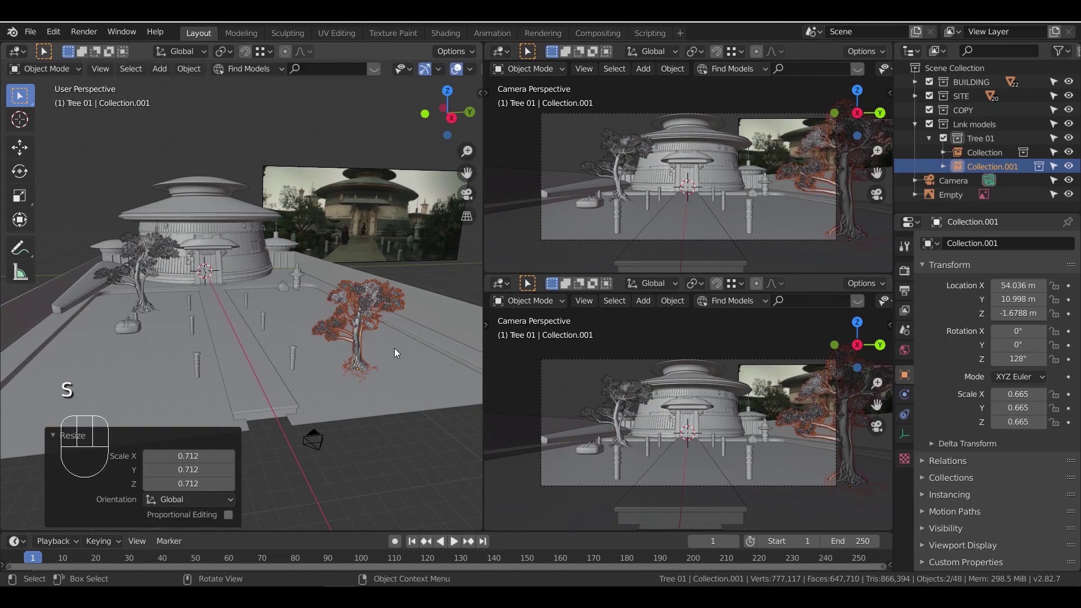
key(r)
key(z)
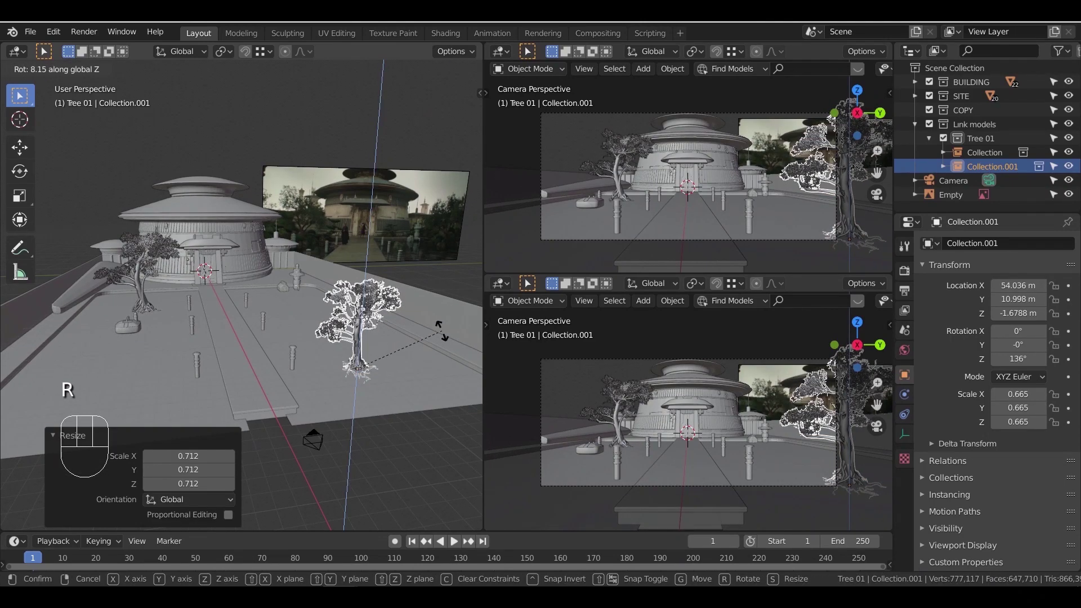
click(442, 332)
Duplicate the foreground tree across the walkway to about X 49.93 m, Y -13.45 m and scale the new copy by 0.774
key(shift+d)
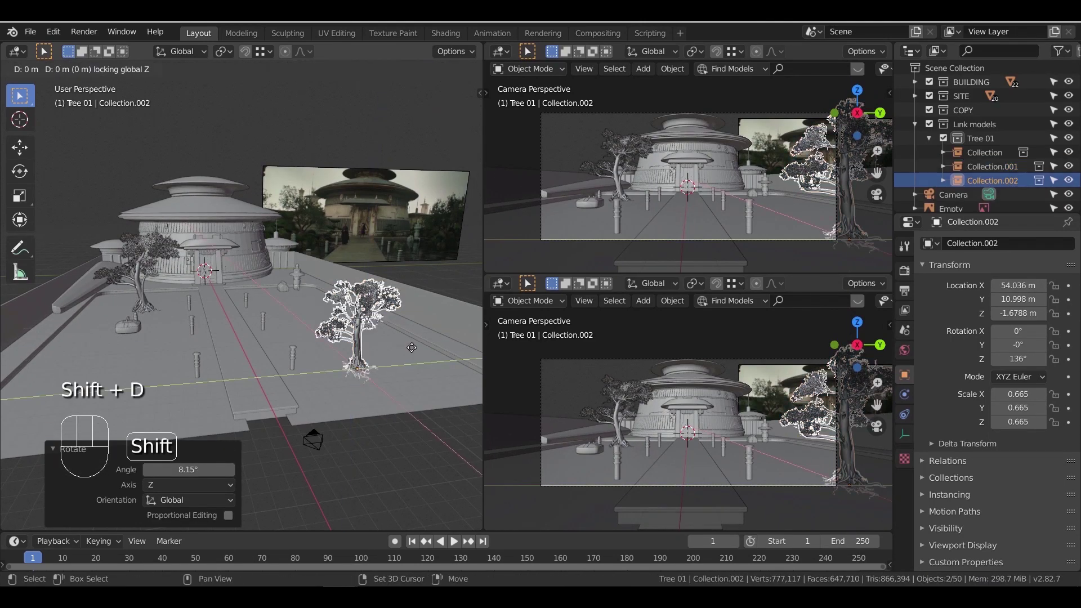
click(160, 343)
key(s)
click(148, 351)
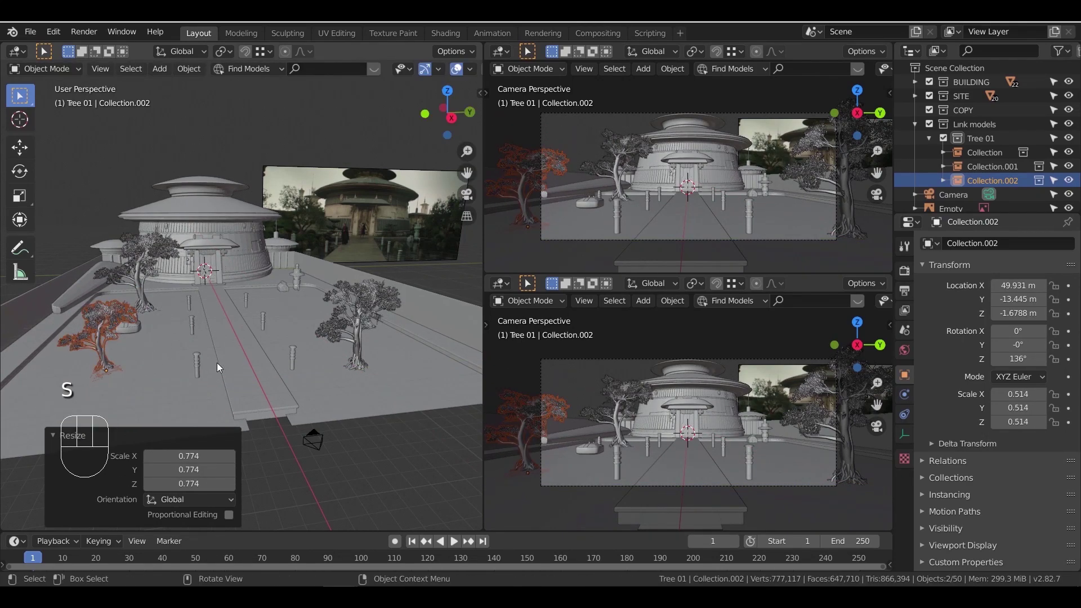
middle_drag(309, 346, 362, 333)
scroll(361, 349, down, 2)
Create another collection inside Link models and name it Tree 02
click(929, 139)
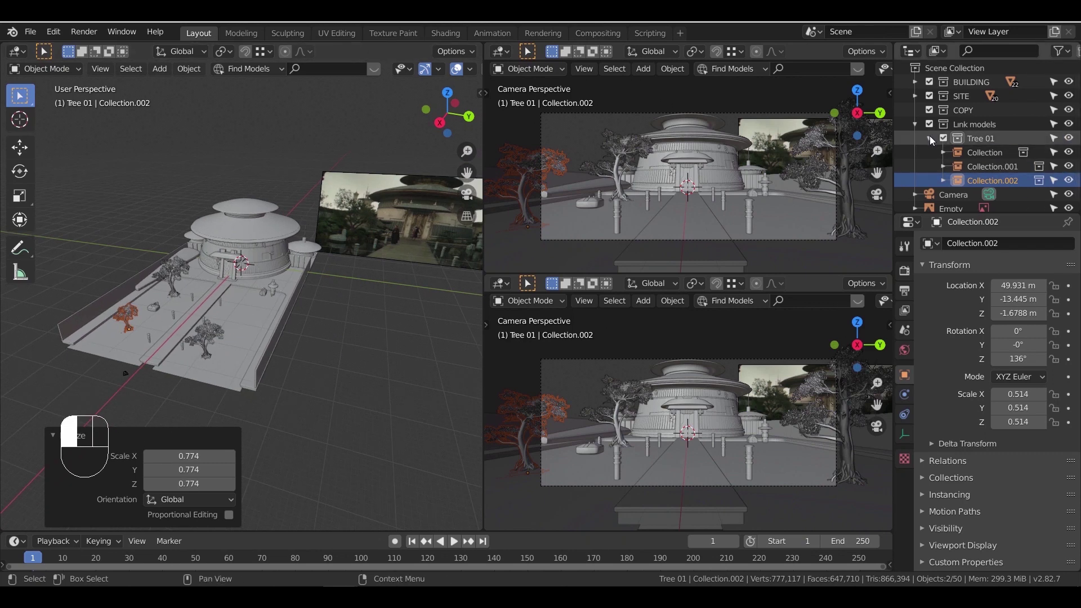
right_click(960, 125)
click(960, 125)
double_click(998, 152)
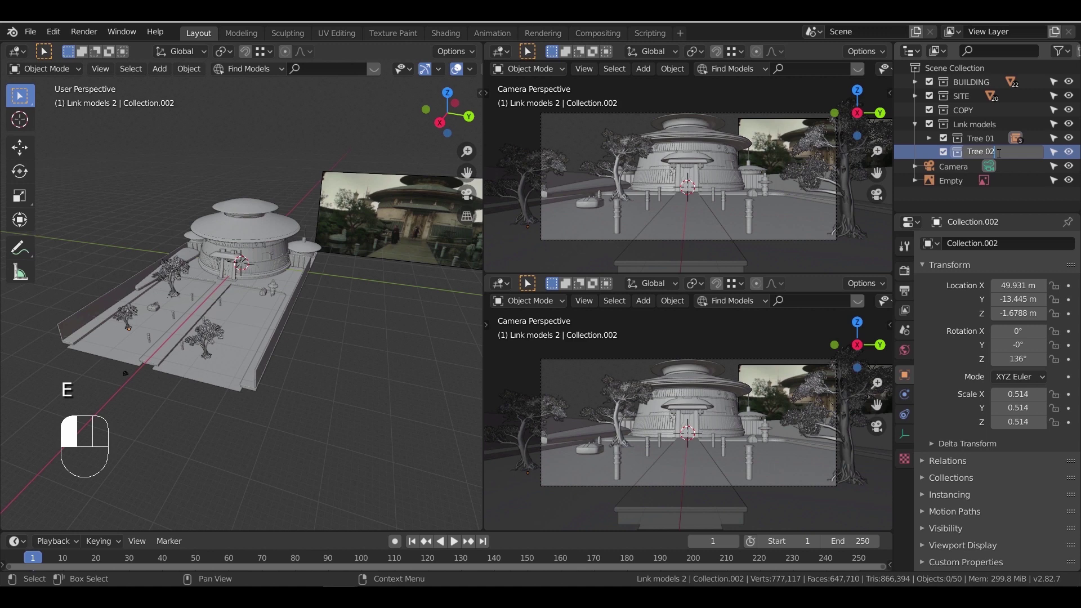
Link the Collection data-block from tree 02.blend into the Tree 02 collection
click(31, 31)
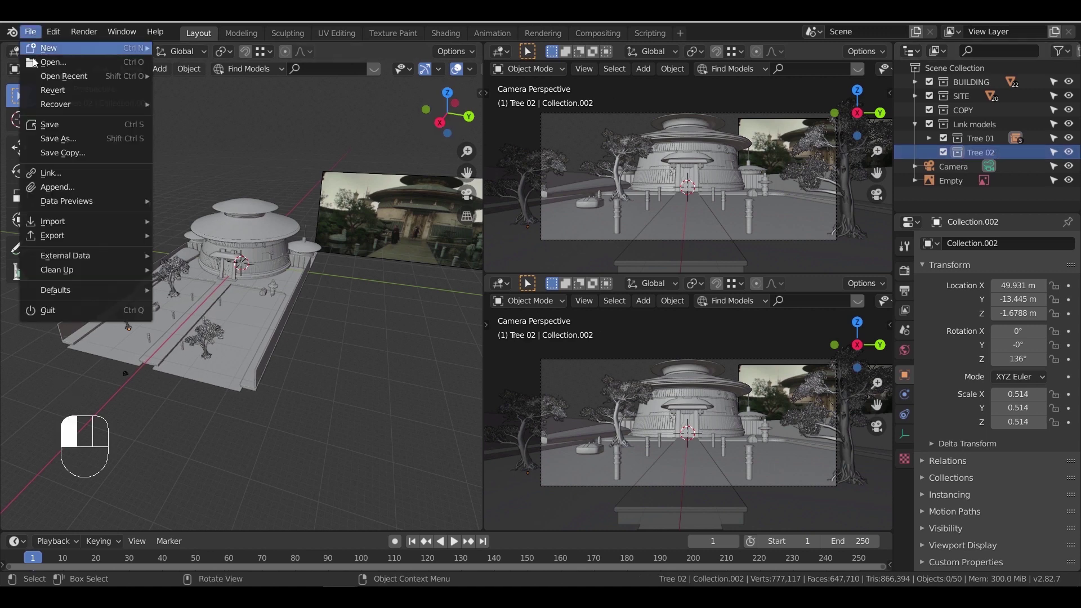
click(94, 174)
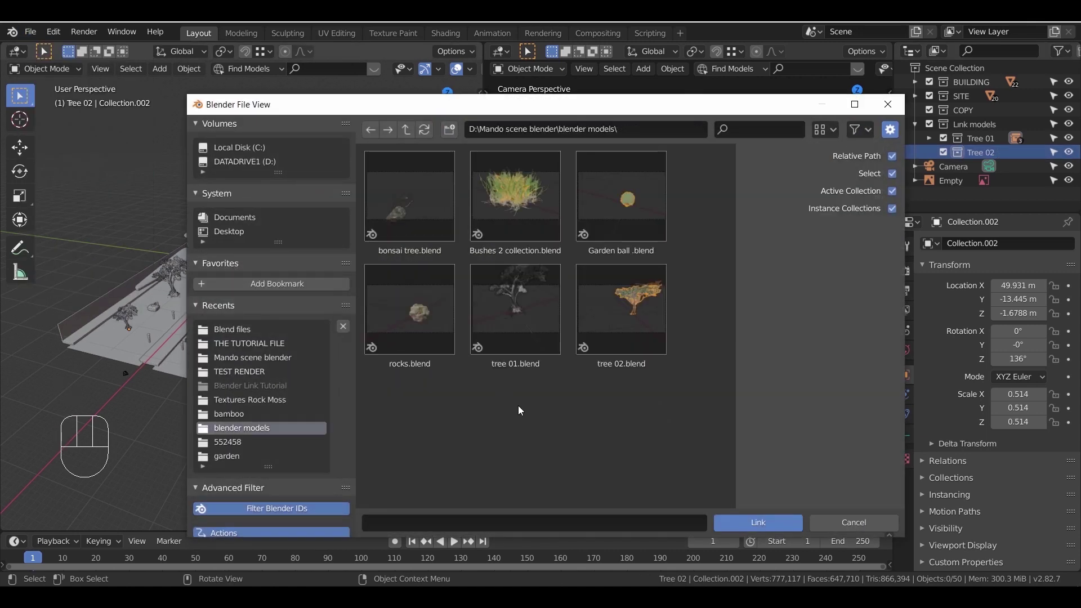
double_click(623, 325)
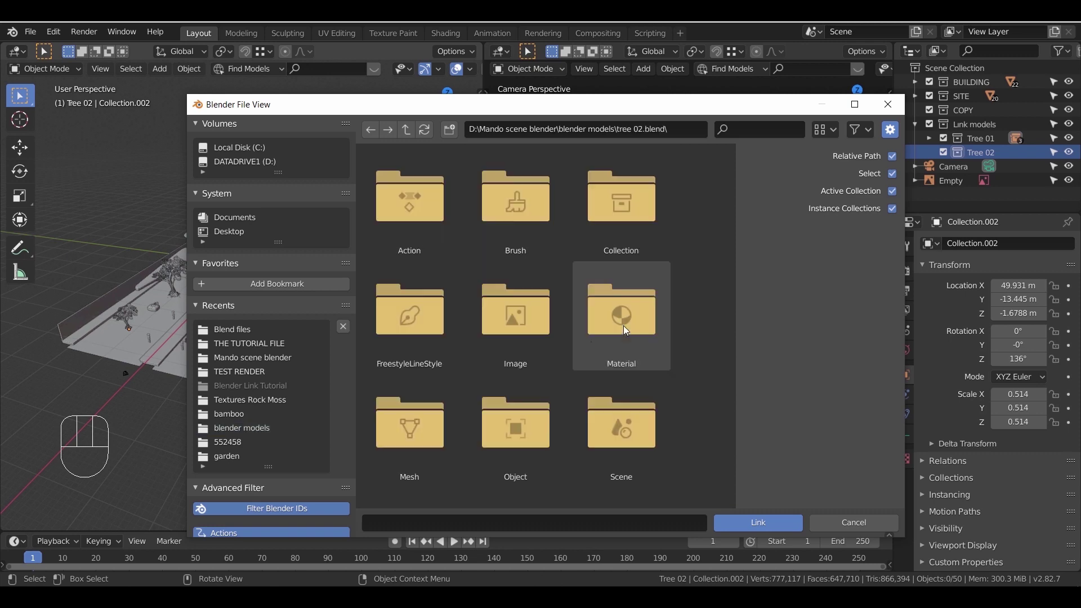
double_click(602, 214)
double_click(439, 217)
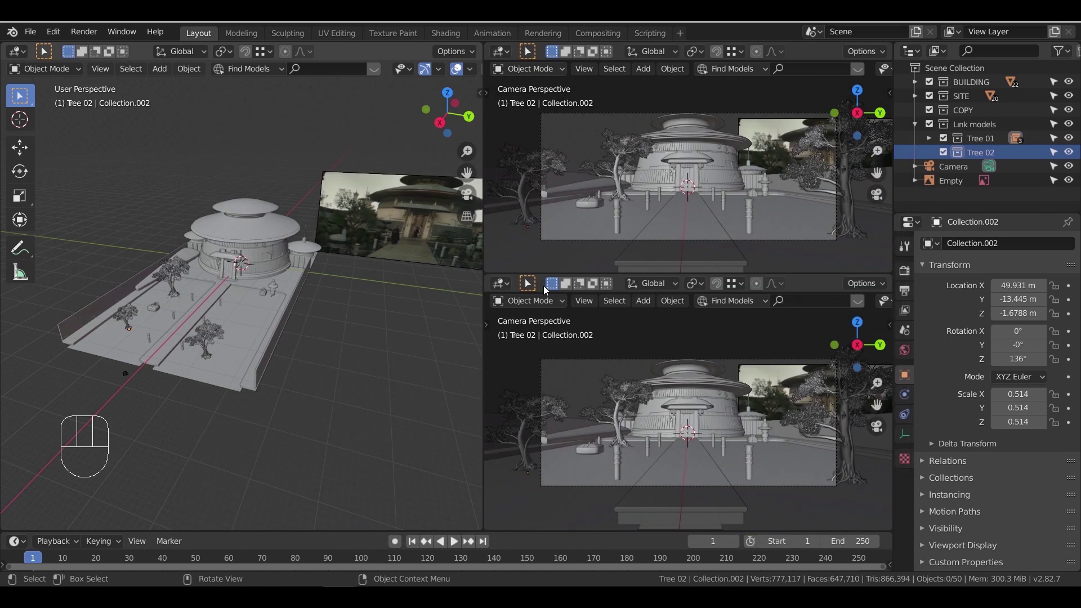
Move the linked tree 02 model horizontally out beside the garden, to about X 51.79 m, Y 31.94 m
key(g)
key(shift+z)
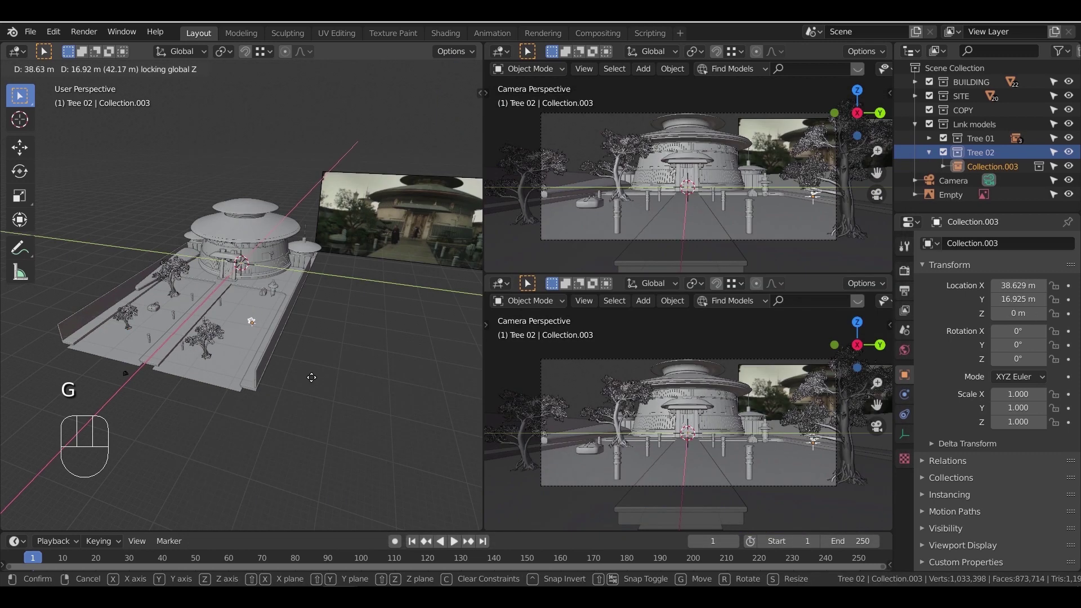
click(362, 426)
Scale the linked tree 02 model up uniformly in two passes, to about 5.935
key(KP_Decimal)
scroll(349, 413, down, 1)
mouse_move(332, 403)
middle_down()
mouse_move(238, 404)
mouse_move(326, 421)
middle_up()
scroll(327, 389, down, 5)
key(s)
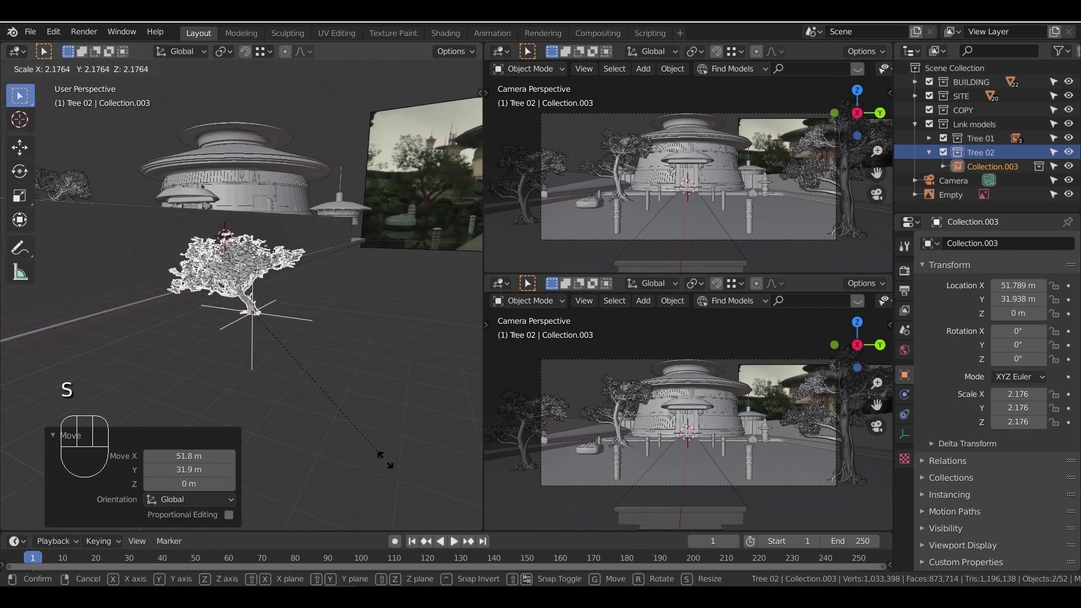
click(410, 487)
key(s)
click(345, 424)
Move the enlarged tree horizontally into the garden, to about X 33.62 m, Y 16.89 m
scroll(315, 411, down, 3)
middle_drag(256, 383, 328, 377)
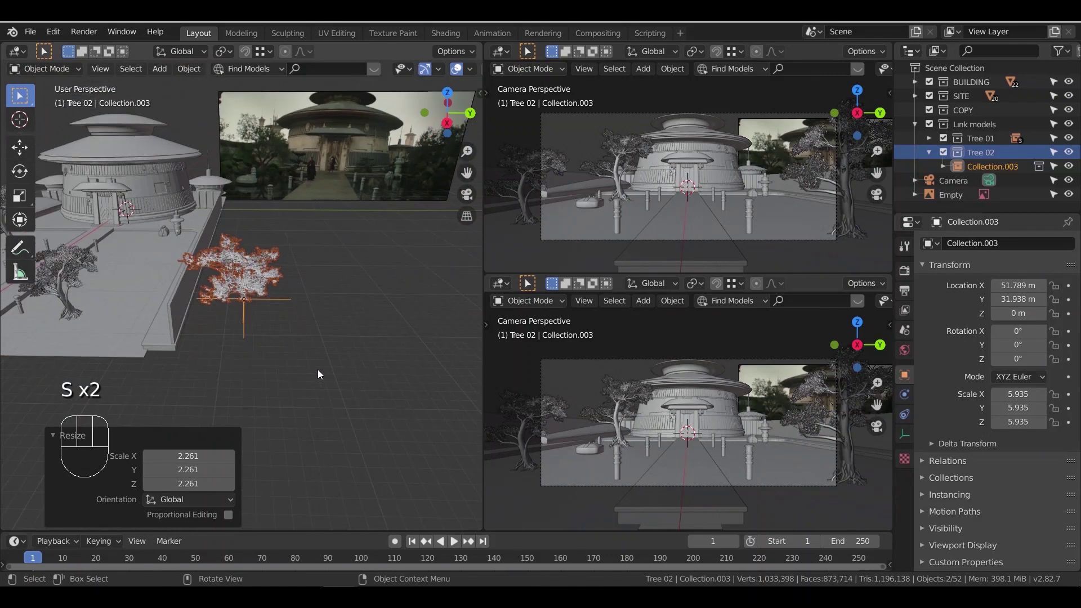
scroll(328, 377, down, 2)
shift+middle_drag(242, 354, 342, 414)
key(g)
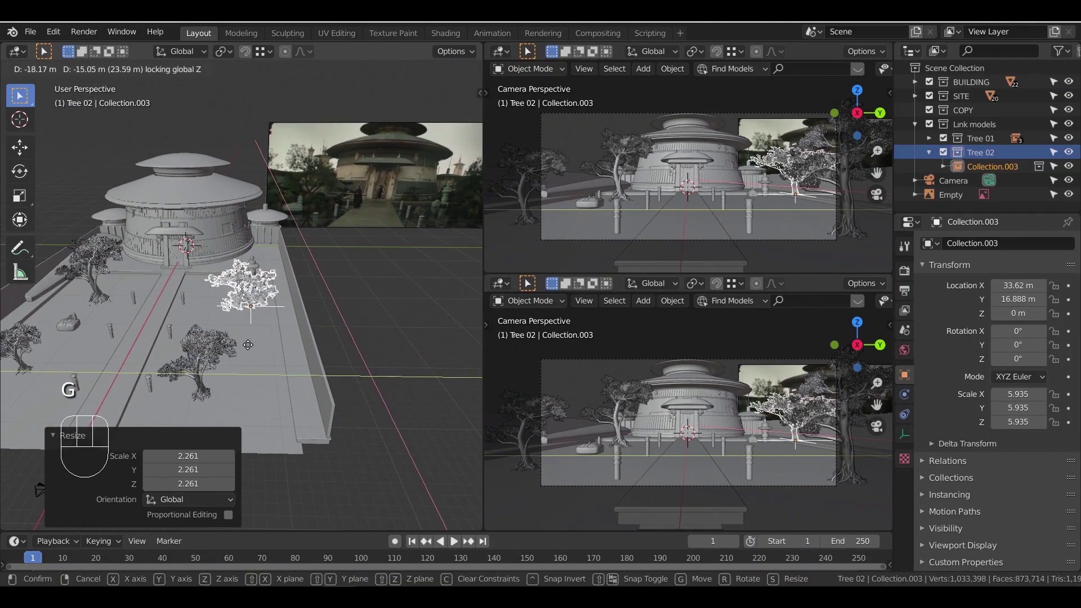
click(299, 346)
In the right orthographic view, lower the tree about 1.59 m along Z to stand on the garden ground
key(KP_3)
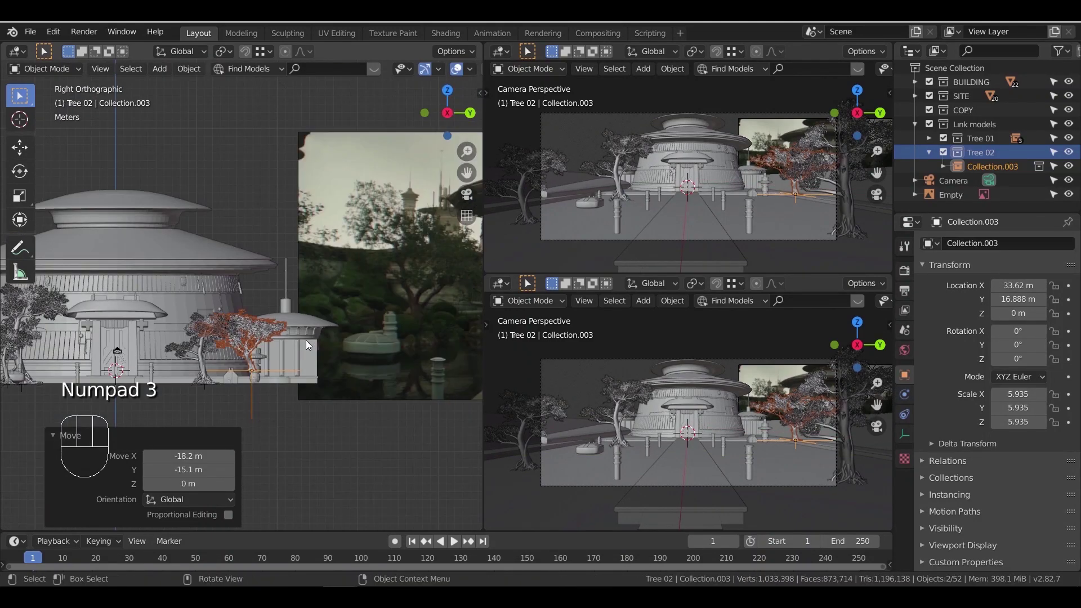
key(KP_Decimal)
shift+middle_drag(327, 420, 328, 340)
key(g)
key(z)
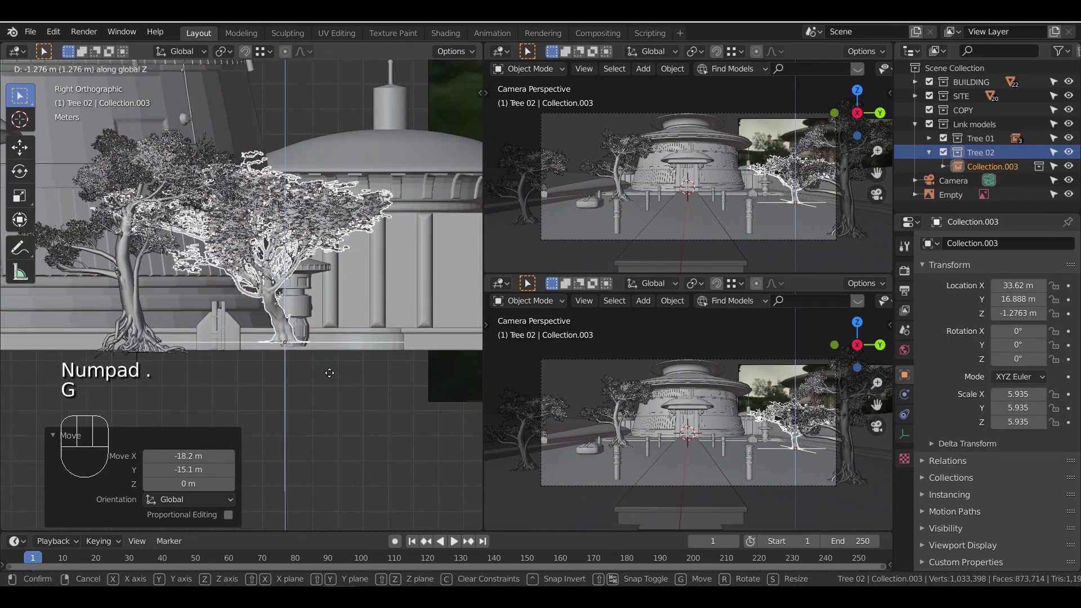
click(332, 379)
Scale the tree by 1.271 and rotate it about 69.3° around the Z axis
key(s)
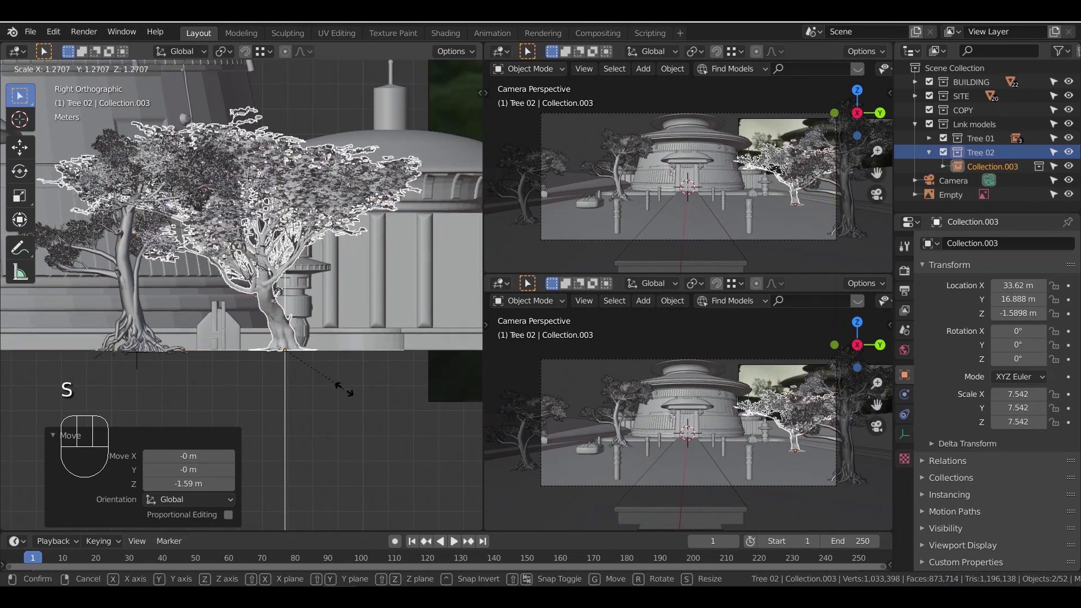
click(348, 379)
middle_drag(348, 375, 335, 341)
scroll(319, 348, down, 4)
scroll(319, 346, down, 3)
key(r)
key(z)
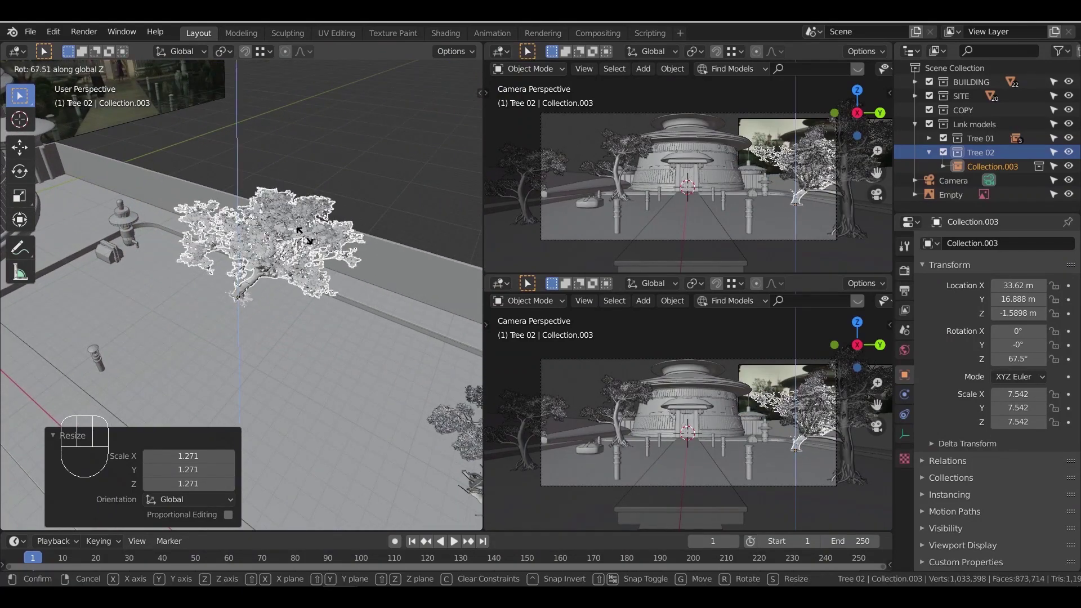
click(303, 253)
Shift the tree horizontally to about X 35.85 m, Y 16.42 m
key(g)
key(shift+z)
click(334, 282)
Move the Tree 01 copy on the same side of the garden back near the stone lantern and scale it down to about 0.51
scroll(354, 321, down, 3)
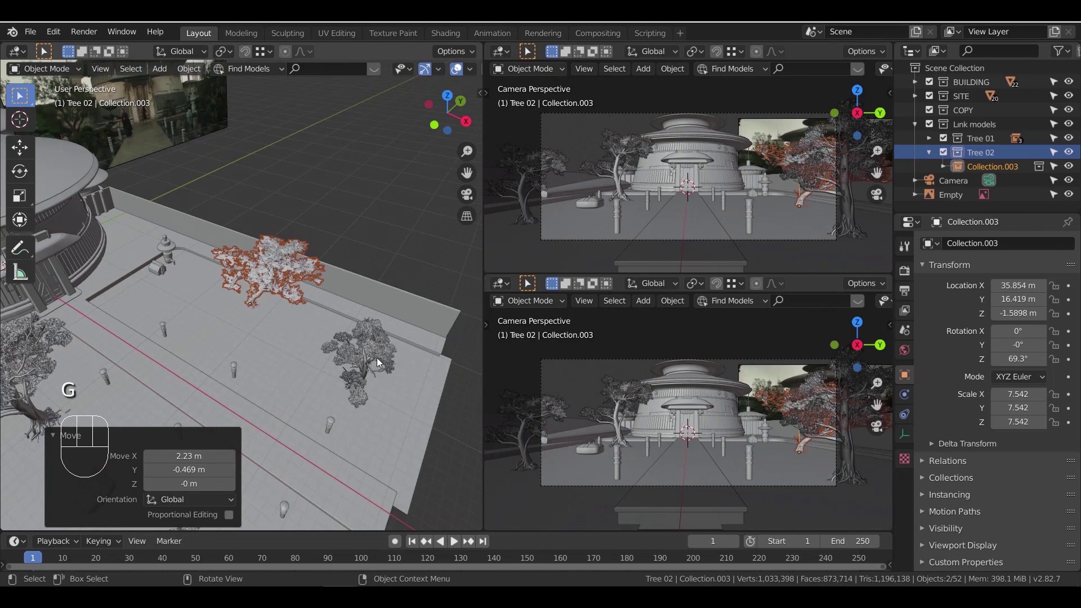
click(378, 359)
key(g)
key(shift+z)
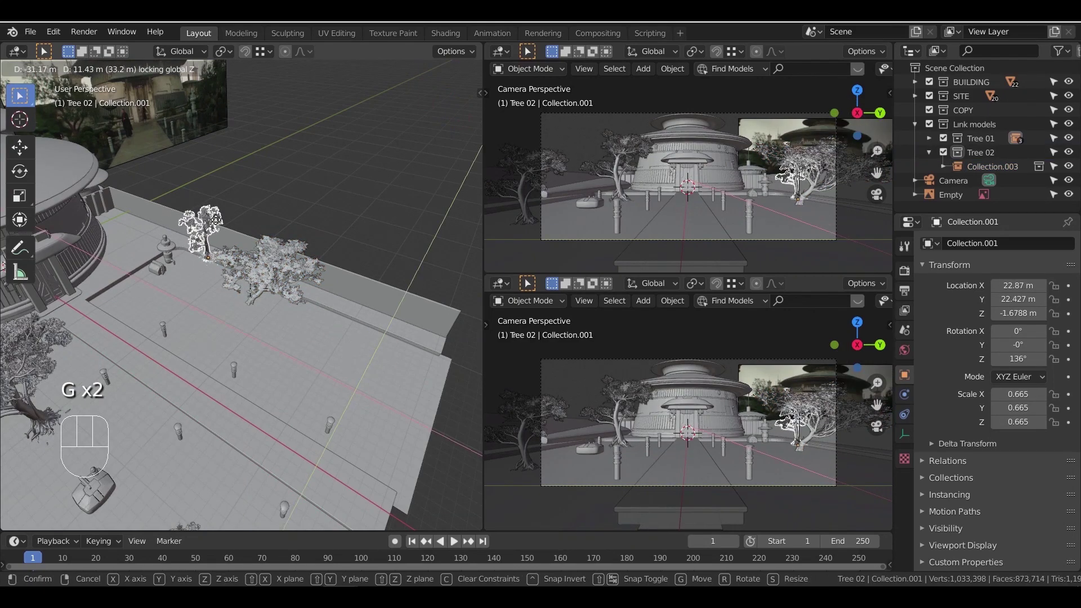
click(253, 224)
key(s)
click(238, 225)
Reposition the small tree horizontally beside the stone lantern, to about X 24.01 m, Y 20.61 m
shift+middle_drag(238, 224, 268, 309)
scroll(268, 308, up, 4)
key(g)
key(shift+z)
click(290, 353)
Rotate the small tree 69.6° around the Z axis and adjust its uniform scale
key(r)
key(z)
click(280, 281)
key(s)
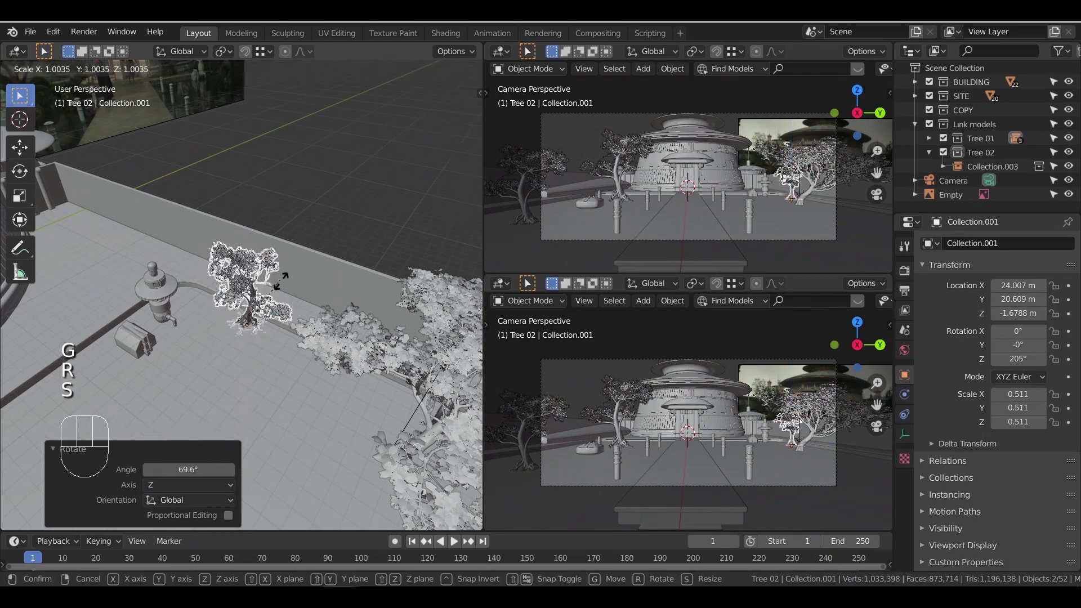
click(296, 298)
Check the layout through the camera and rotate the large Tree 02 model -28° around the Z axis
scroll(295, 297, down, 4)
shift+middle_drag(294, 297, 275, 286)
key(KP_0)
scroll(378, 336, up, 2)
shift+middle_drag(378, 336, 259, 326)
click(367, 360)
key(r)
key(z)
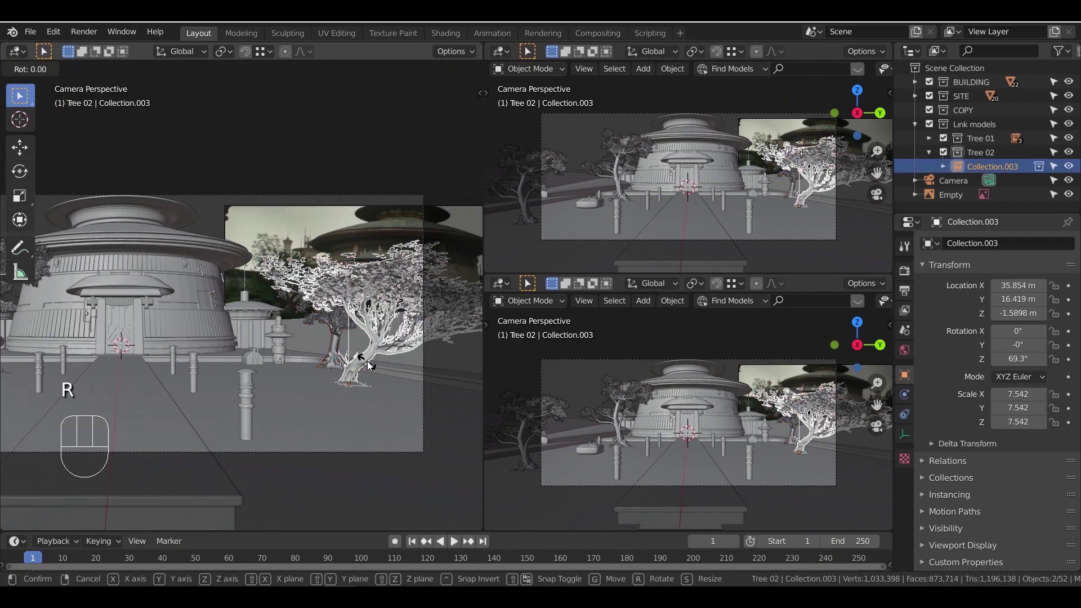
click(358, 348)
Shift the large tree along Y to about 18.32 m and raise it 0.07 m along Z
key(g)
key(y)
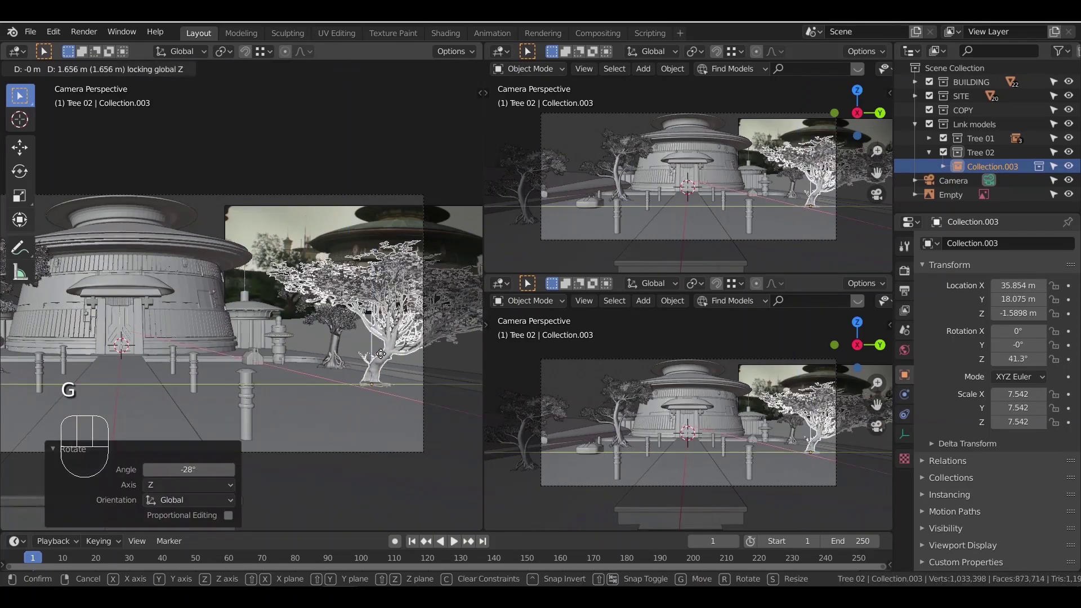
click(381, 400)
key(g)
key(z)
click(363, 352)
Duplicate the large Tree 02 model horizontally across the walkway and resize the copy
middle_drag(351, 338, 330, 378)
key(shift+d)
key(shift+z)
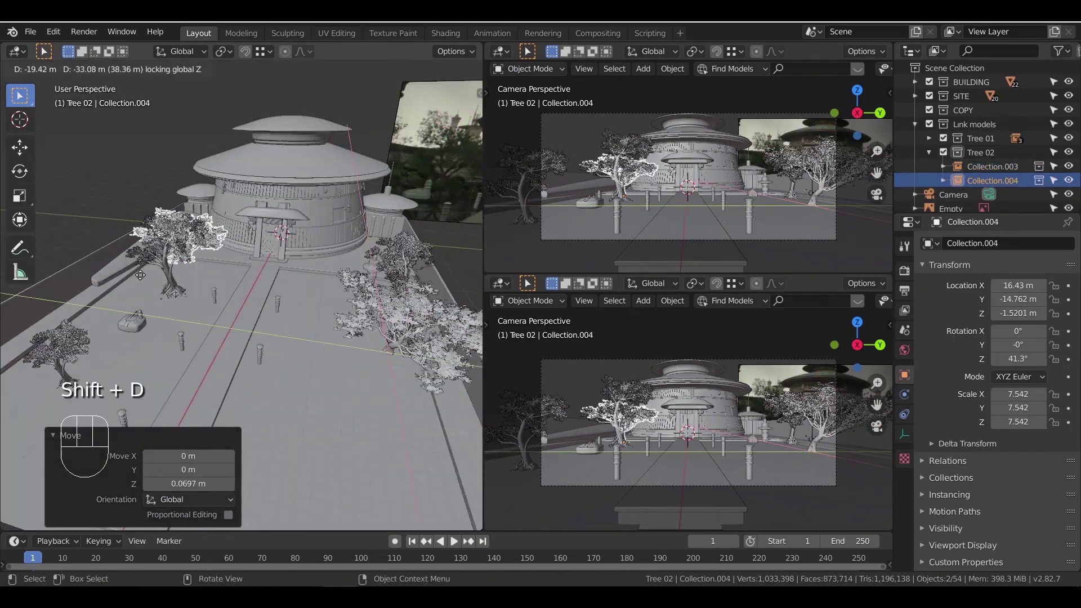
click(123, 288)
key(KP_Decimal)
key(s)
click(336, 336)
Move the tree copy horizontally on that side of the garden and adjust its height along Z to the ground
key(g)
key(shift+z)
click(187, 293)
key(g)
key(z)
click(188, 281)
key(KP_Decimal)
key(g)
key(z)
click(242, 326)
Move the tree copy close to the stone ornament and set its height to about Z -1.417 m
middle_drag(242, 337, 285, 421)
key(g)
key(shift+z)
click(260, 419)
shift+middle_drag(309, 385, 299, 283)
key(g)
key(shift+z)
click(225, 414)
key(g)
key(z)
click(302, 314)
Scale the tree copy to about 3.943 and rotate it 103° around the Z axis
key(s)
click(331, 333)
key(r)
key(z)
click(231, 264)
Shift the tree copy horizontally to about X 36.61 m, Y -18.2 m and deselect it
key(g)
key(shift+z)
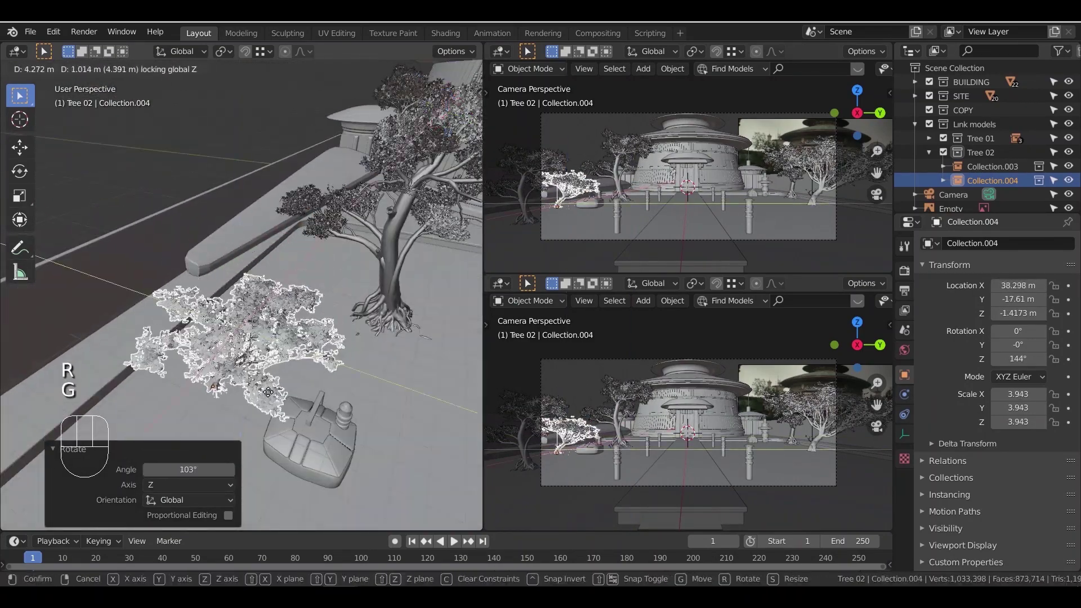
click(208, 318)
scroll(312, 308, down, 3)
click(264, 212)
Create another collection inside Link models and name it Tree 03
scroll(264, 212, down, 4)
scroll(276, 253, down, 2)
shift+middle_drag(262, 339, 81, 349)
scroll(253, 315, down, 1)
shift+middle_drag(307, 339, 279, 319)
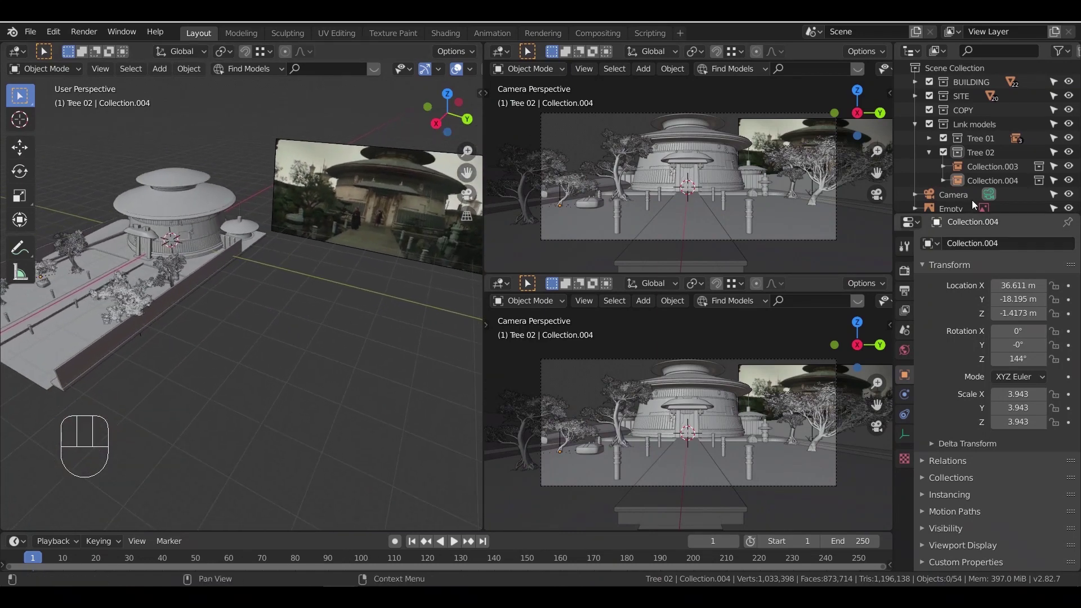
right_click(974, 125)
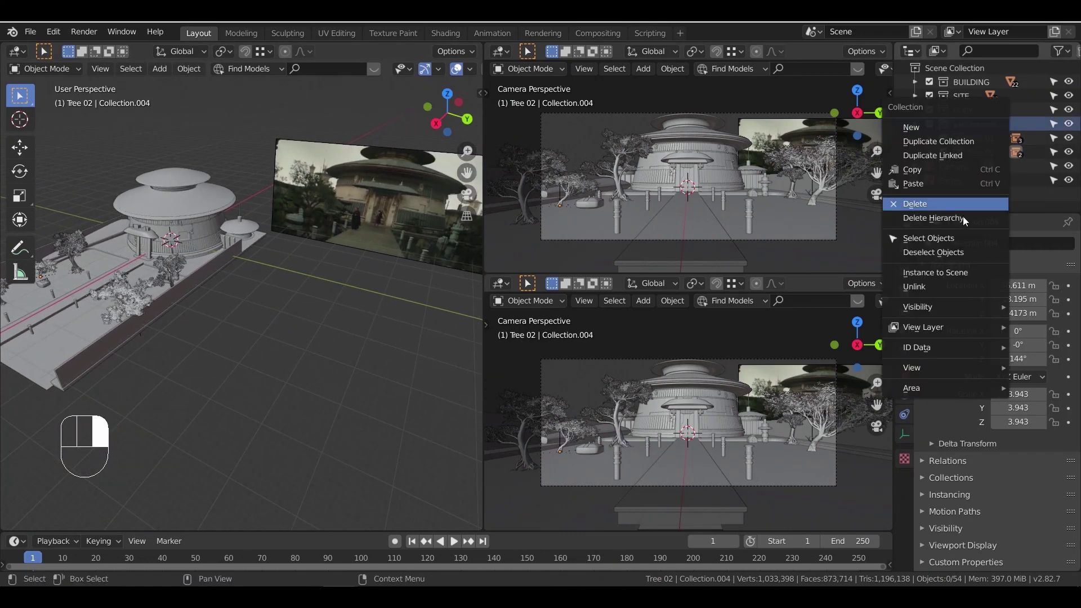
click(949, 129)
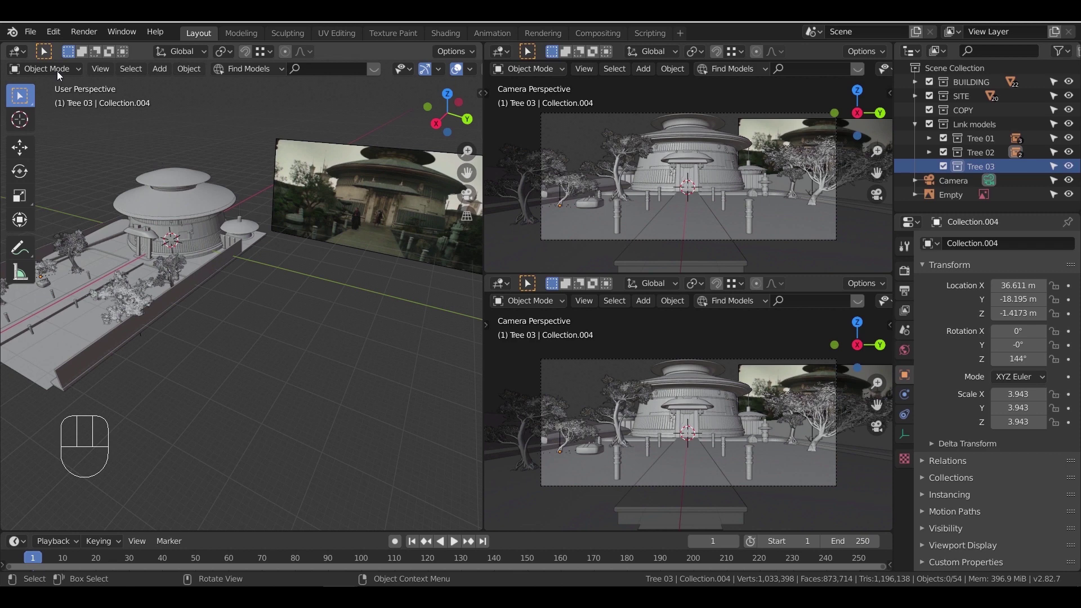
Link the collection from bonsai tree.blend into the Tree 03 collection
click(31, 32)
click(99, 172)
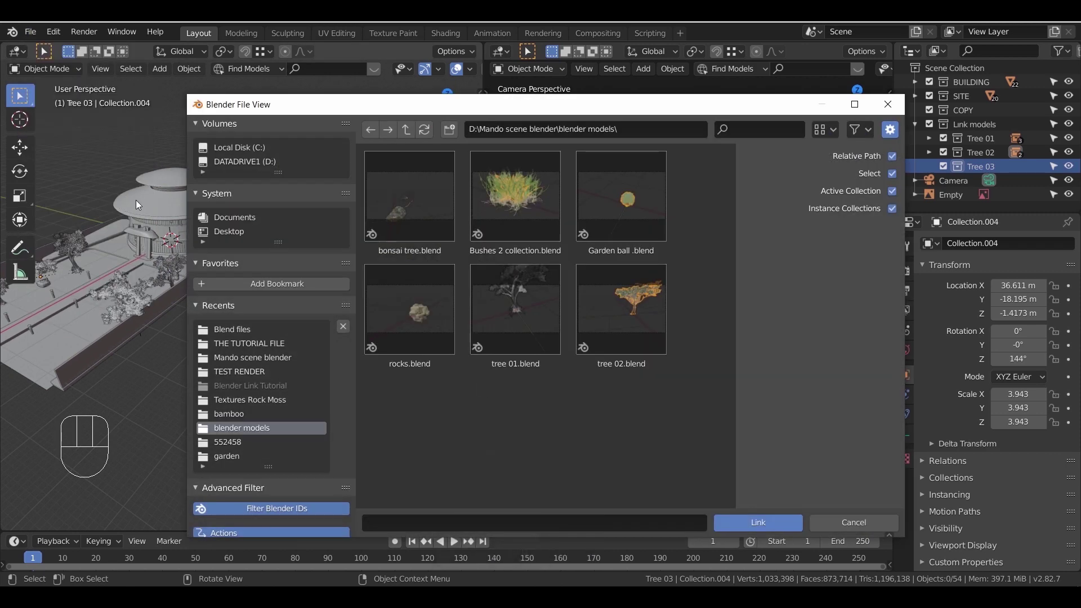
double_click(423, 214)
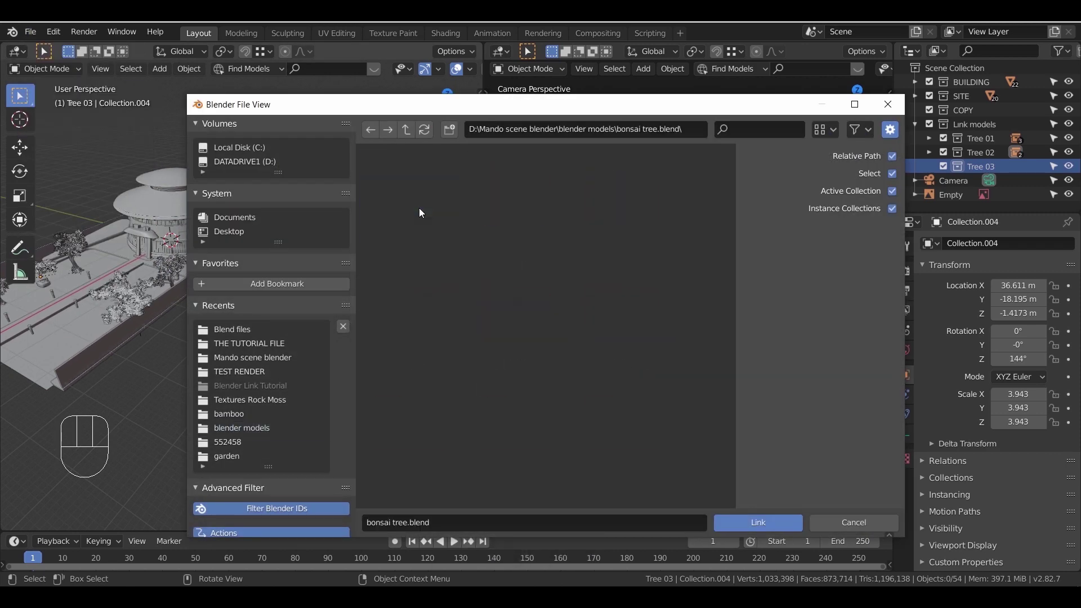
double_click(509, 222)
double_click(434, 208)
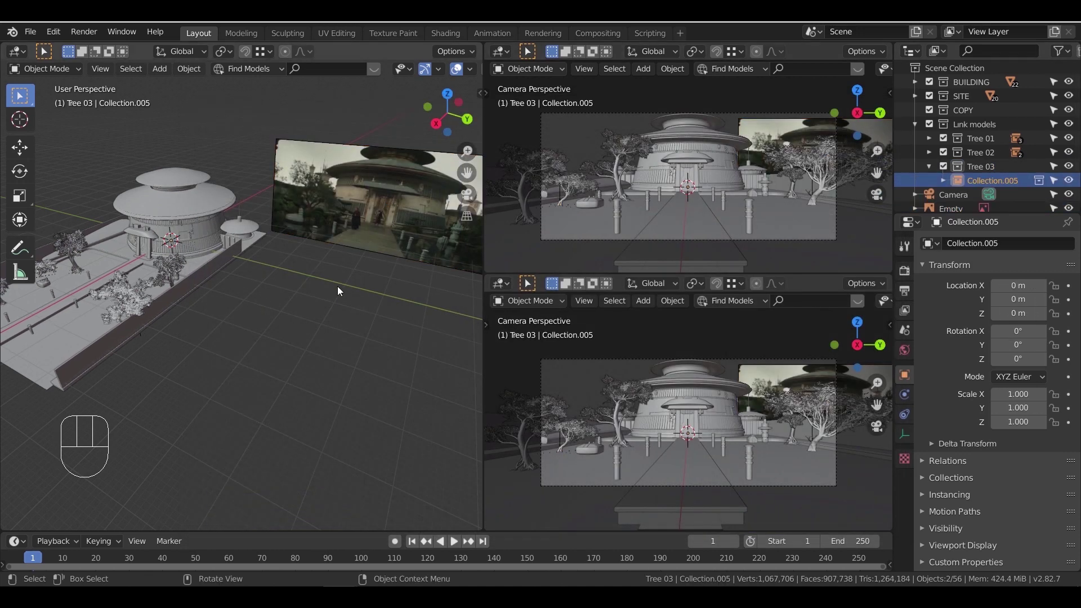
Move the linked bonsai beside the walkway, to about X 27.29 m, Y -5.29 m, and scale it up to about 5.306
key(g)
click(262, 315)
key(KP_Decimal)
scroll(314, 302, down, 11)
key(s)
click(369, 331)
key(s)
click(388, 357)
Rotate the bonsai -154° around the Z axis and move it horizontally to about X 22.8 m, Y -7.58 m
key(s)
key(z)
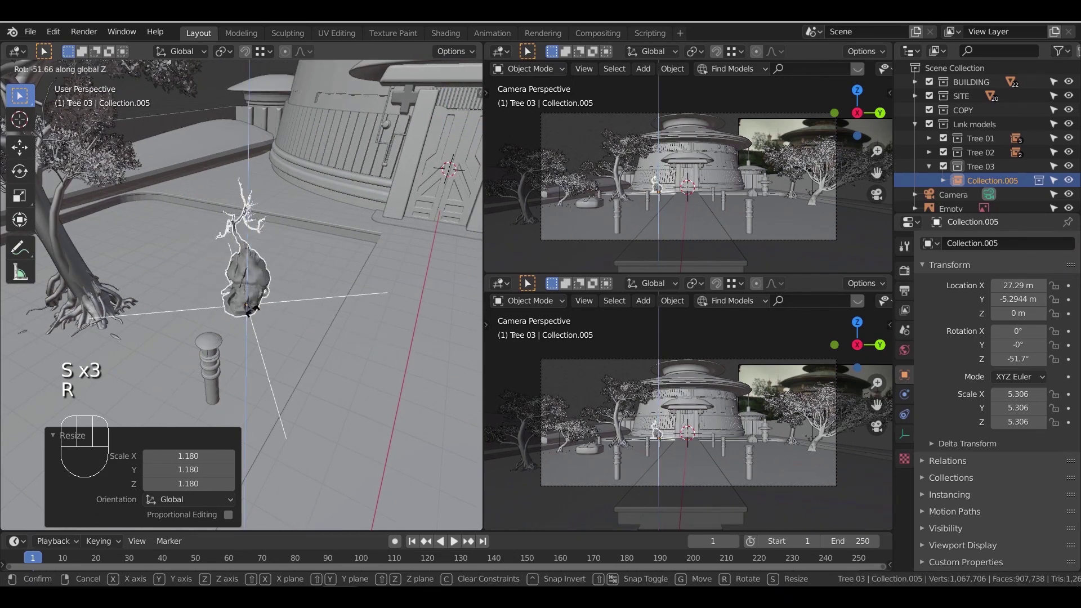
click(305, 312)
key(g)
key(shift+z)
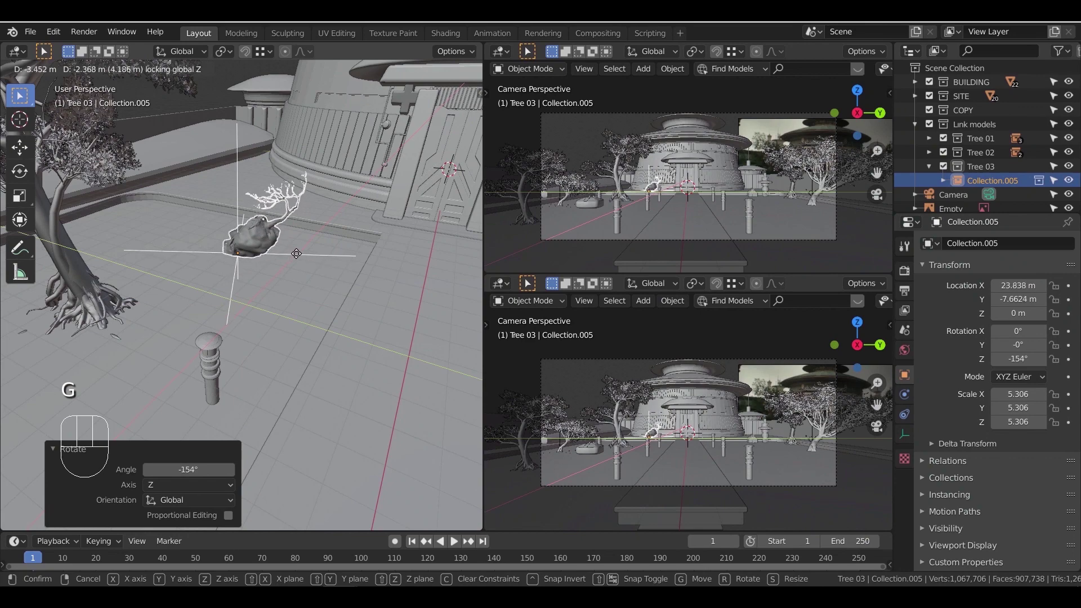
click(309, 248)
Lower the bonsai along Z to the ground in front of the temple, at about Z -1.47 m
key(KP_0)
shift+middle_drag(269, 289, 357, 265)
scroll(251, 306, up, 2)
key(KP_Decimal)
shift+middle_drag(287, 292, 292, 258)
scroll(292, 258, down, 4)
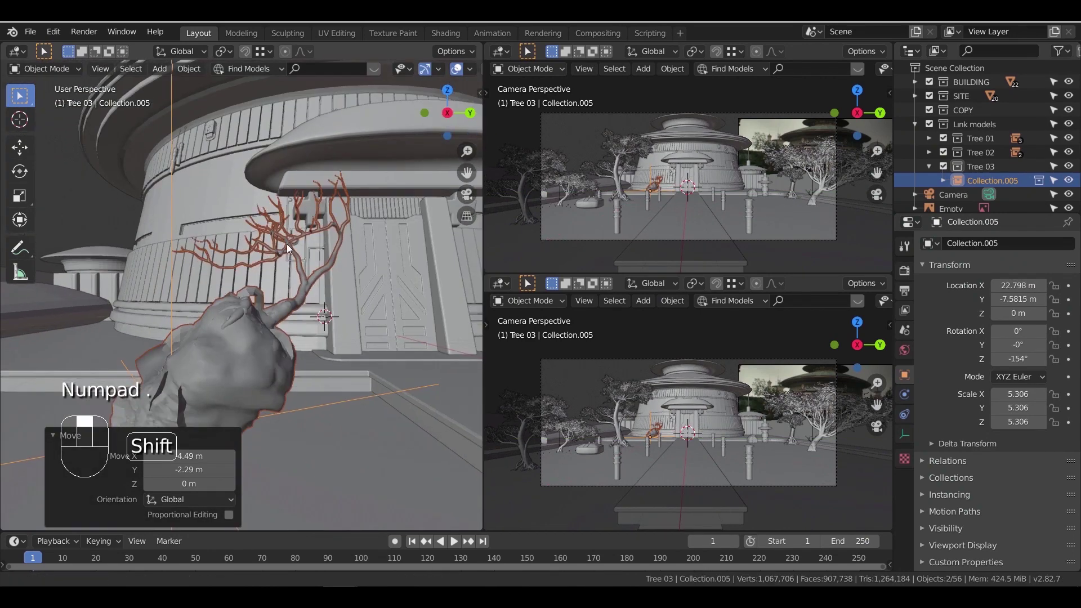
key(g)
key(z)
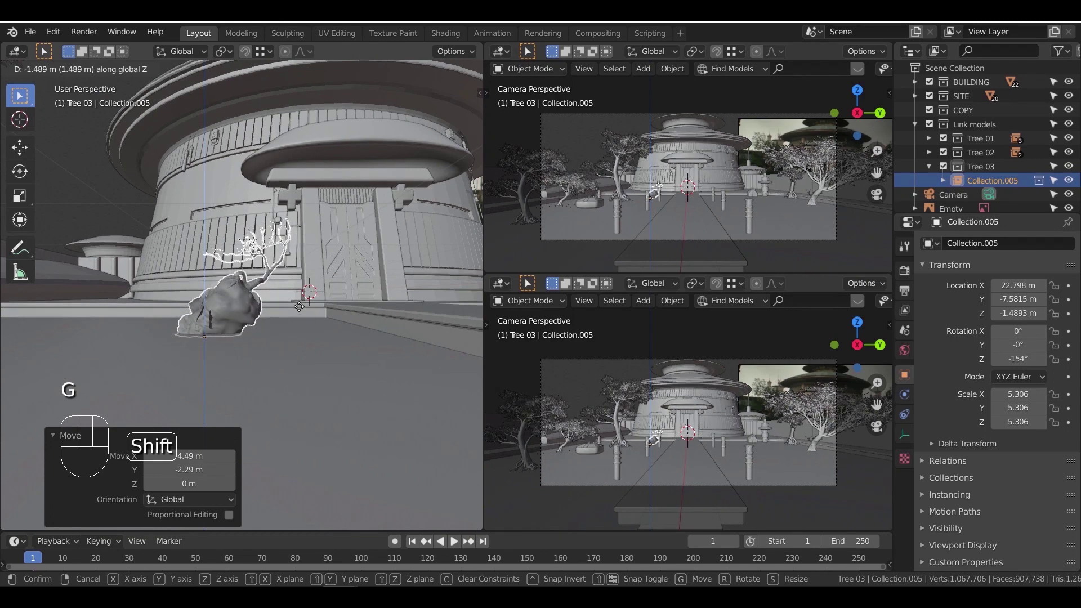
shift+click(298, 305)
Move the bonsai to about X 21.27 m, Y -9 m and scale it by 1.182
middle_drag(299, 305, 279, 345)
key(g)
click(267, 316)
key(s)
click(296, 315)
Through the camera view, shift the bonsai horizontally to about X 23.6 m, Y -9.6 m
key(KP_0)
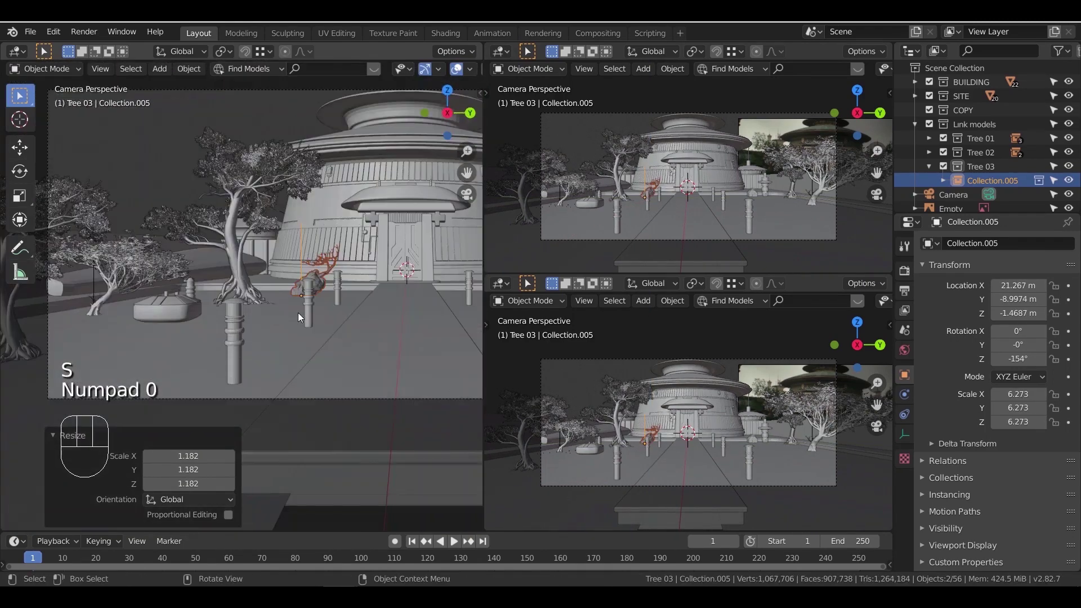
shift+middle_drag(308, 295, 183, 319)
key(g)
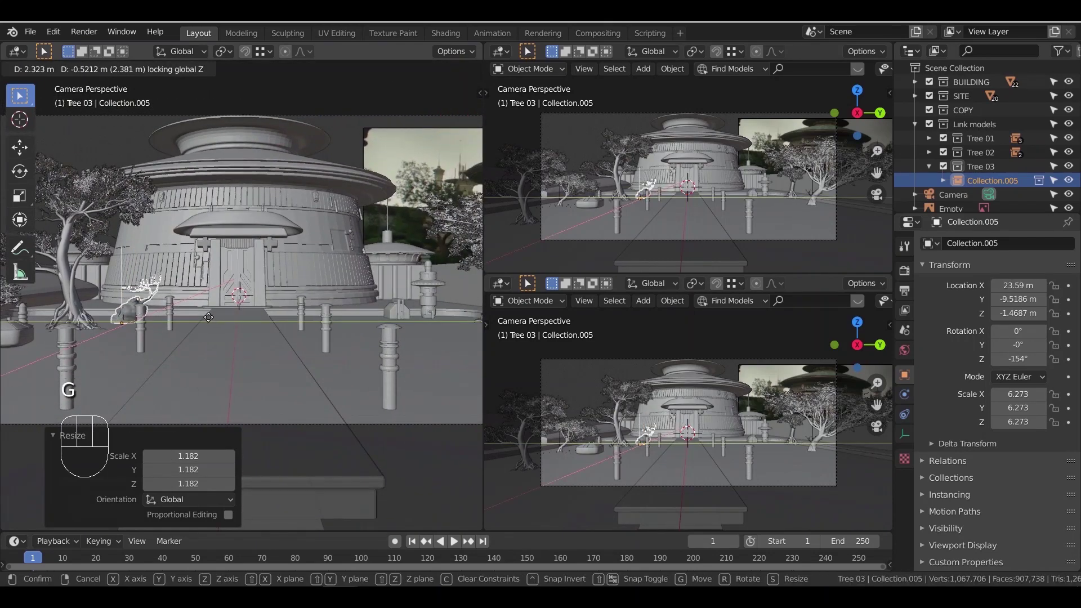
click(261, 276)
Duplicate the bonsai horizontally to the other side of the temple entrance, to about X 11.91 m, Y 5.33 m
middle_drag(261, 276, 199, 316)
scroll(248, 321, up, 4)
key(shift+d)
key(shift+z)
click(430, 279)
Rotate the duplicated bonsai 180° about Z and raise it 0.672 m along Z
shift+middle_drag(400, 299, 356, 306)
key(KP_Decimal)
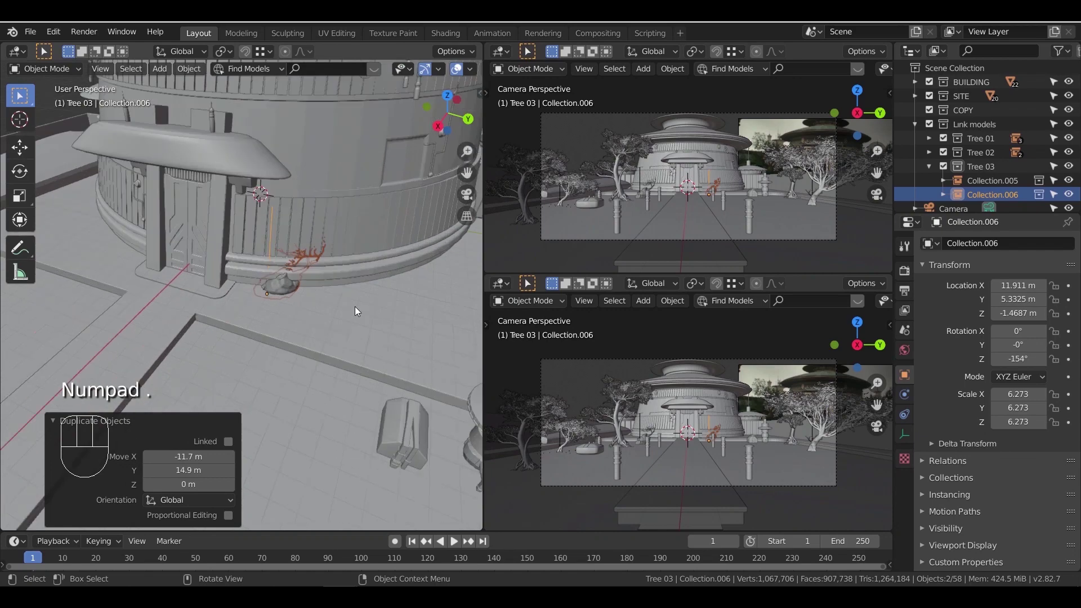
shift+middle_drag(314, 368, 356, 313)
text(rz180)
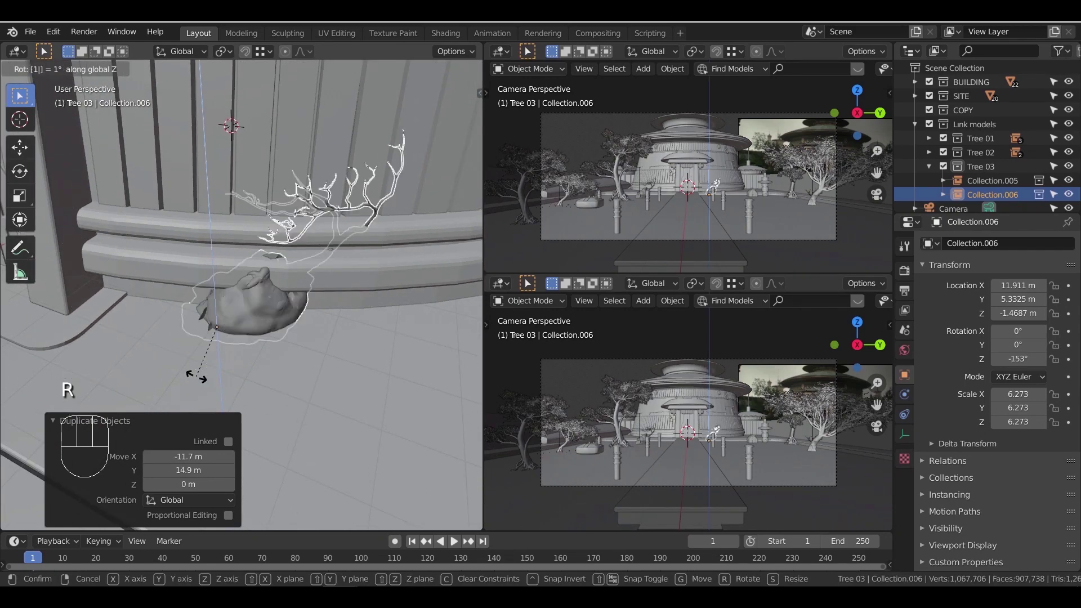
key(Return)
middle_drag(199, 375, 299, 325)
key(g)
key(z)
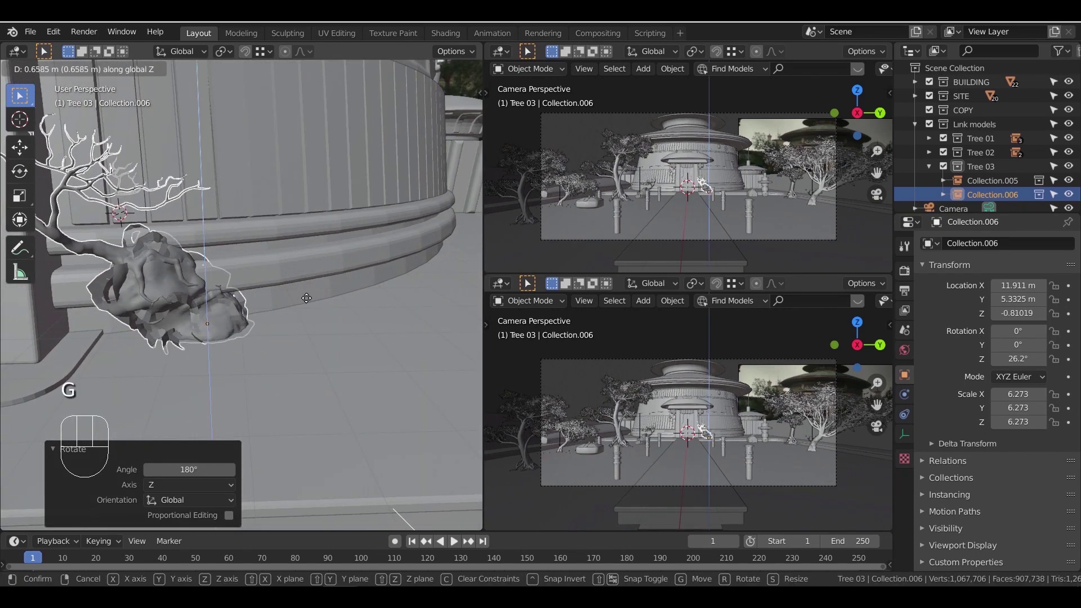
click(307, 299)
Shift the duplicated bonsai horizontally by about X 0.392 m, Y 1.45 m and turn it slightly clockwise about Z
key(g)
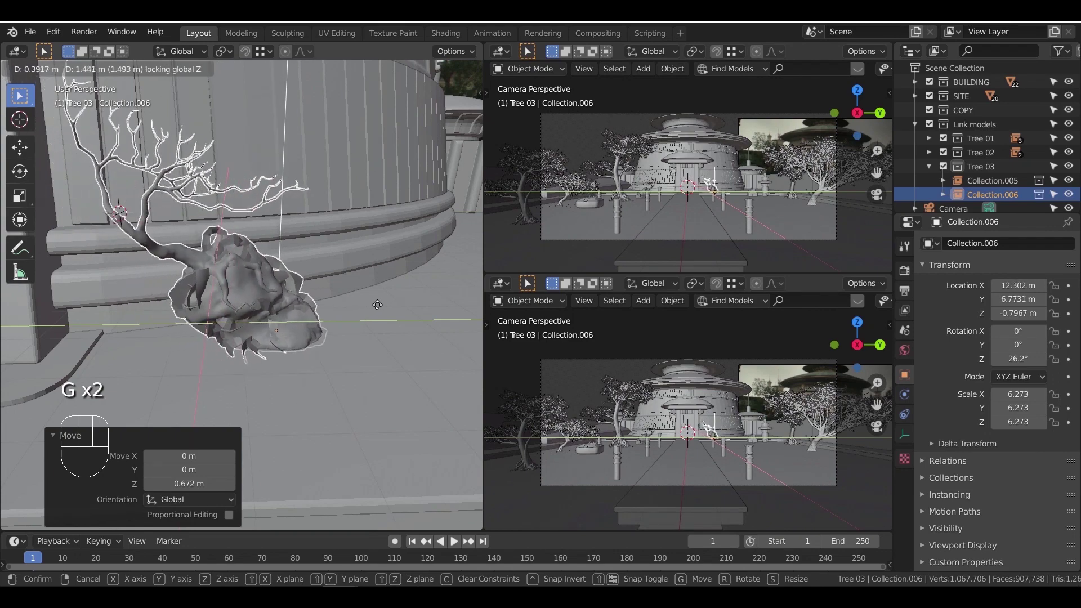
click(376, 305)
key(r)
key(z)
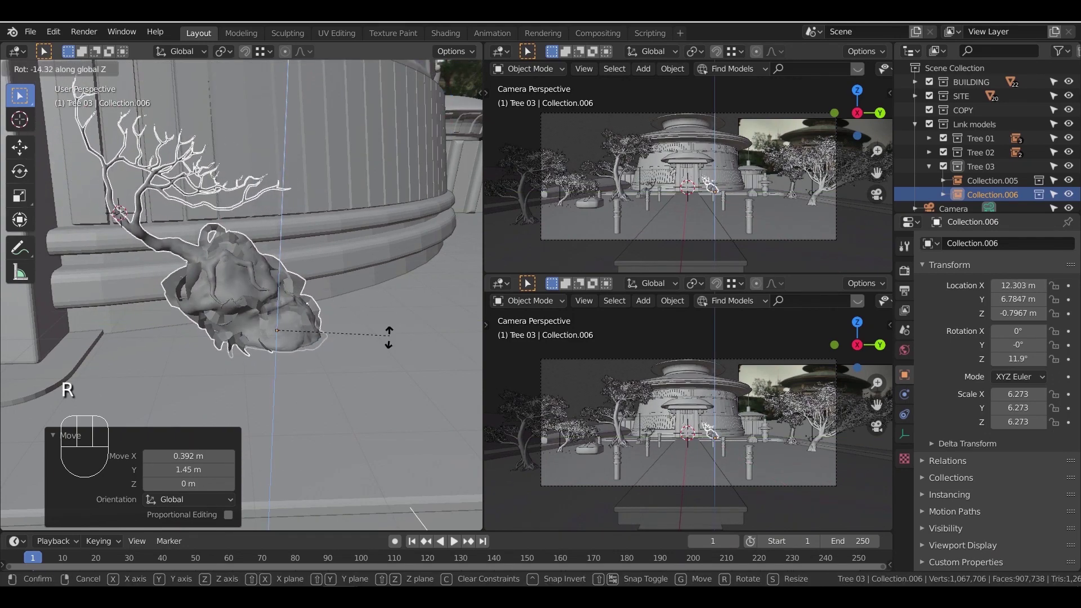
click(383, 341)
Flatten the duplicated bonsai along Z to a scale of about 5.546 and move it horizontally beside the temple wall
key(s)
key(z)
click(369, 322)
middle_drag(369, 323, 269, 344)
key(g)
key(shift+z)
click(221, 341)
Rotate the bonsai 13.5° about Z and nudge it horizontally to about X 12.93 m, Y 6.57 m
key(r)
key(z)
click(255, 327)
key(g)
key(shift+z)
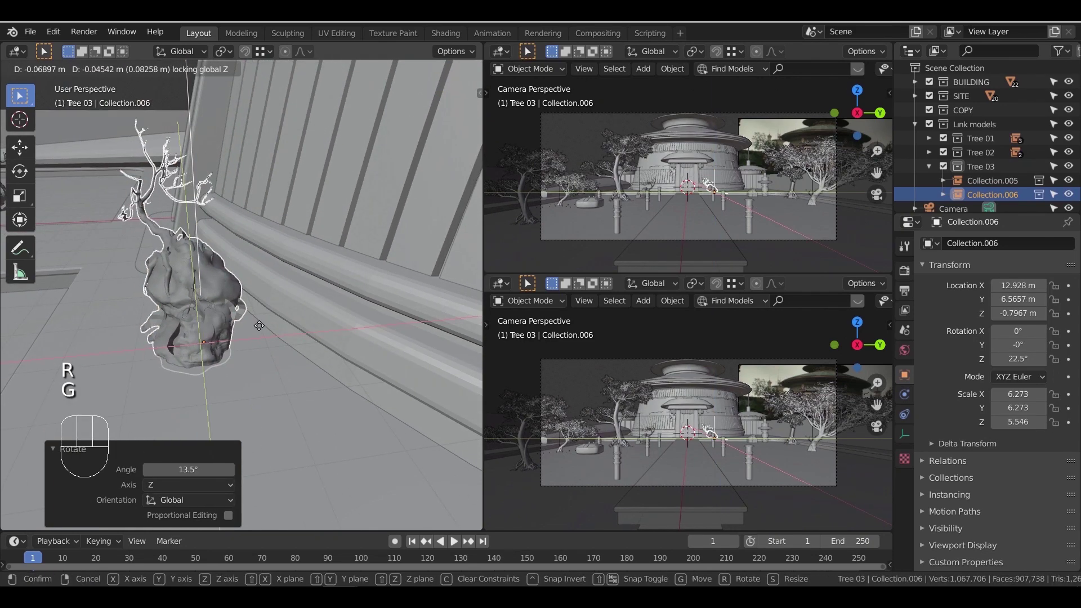
click(259, 325)
Add a new collection named Rocks inside the Link models collection
scroll(276, 289, down, 8)
middle_drag(275, 289, 381, 322)
scroll(318, 319, down, 4)
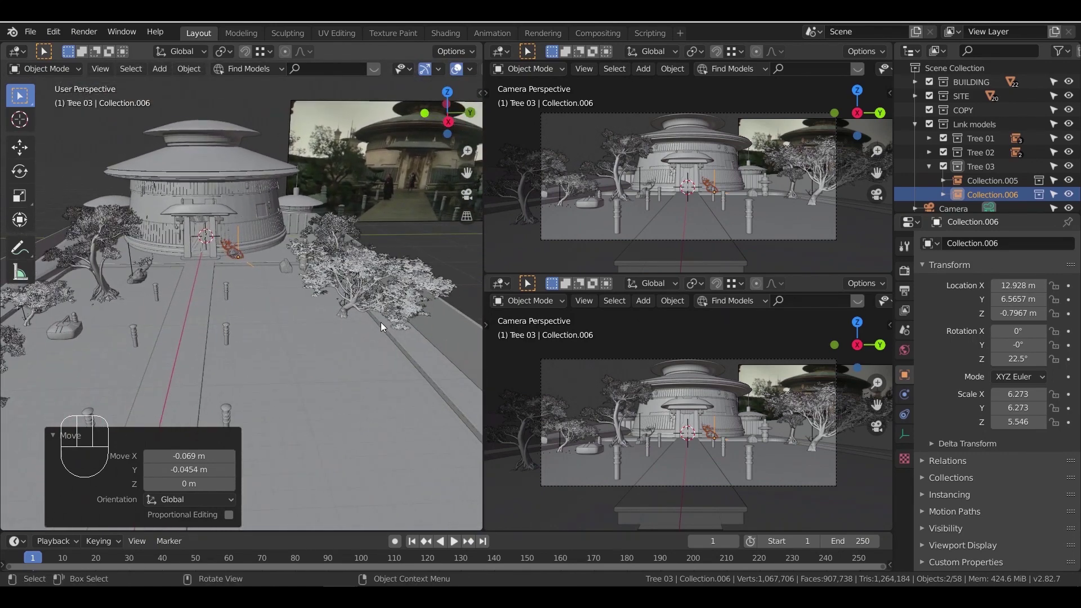
right_click(958, 130)
click(957, 127)
double_click(988, 180)
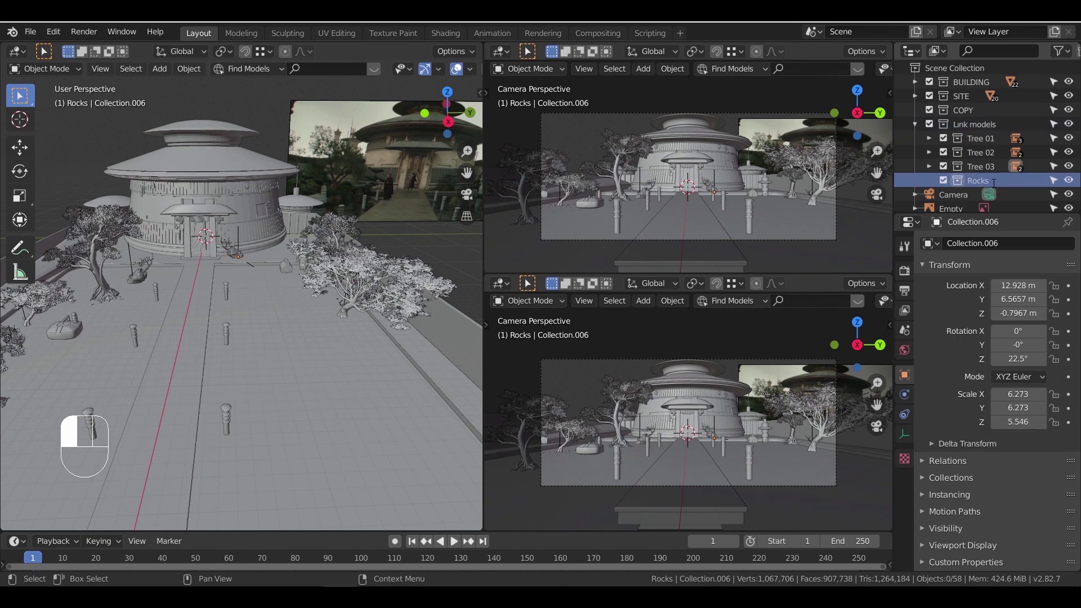
Link the object collection named Collection from rocks.blend into the Rocks collection
click(31, 31)
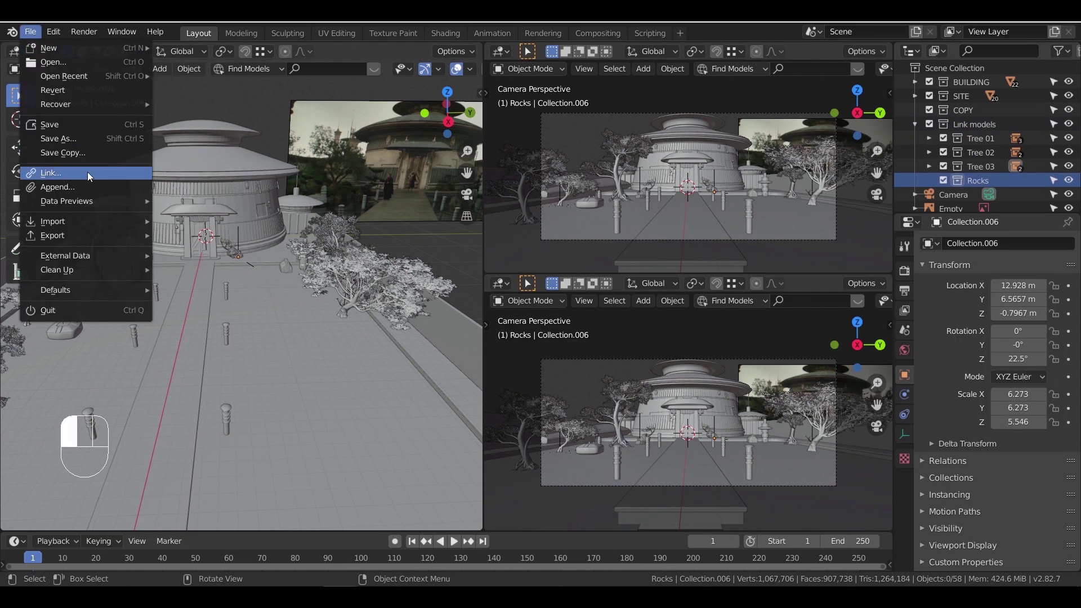
click(87, 171)
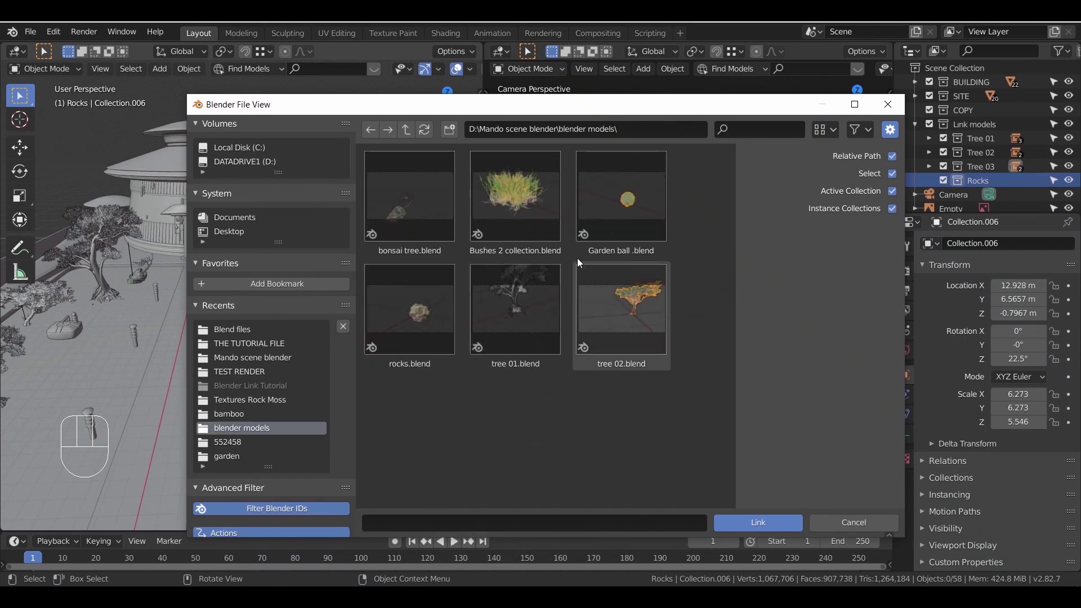
click(431, 327)
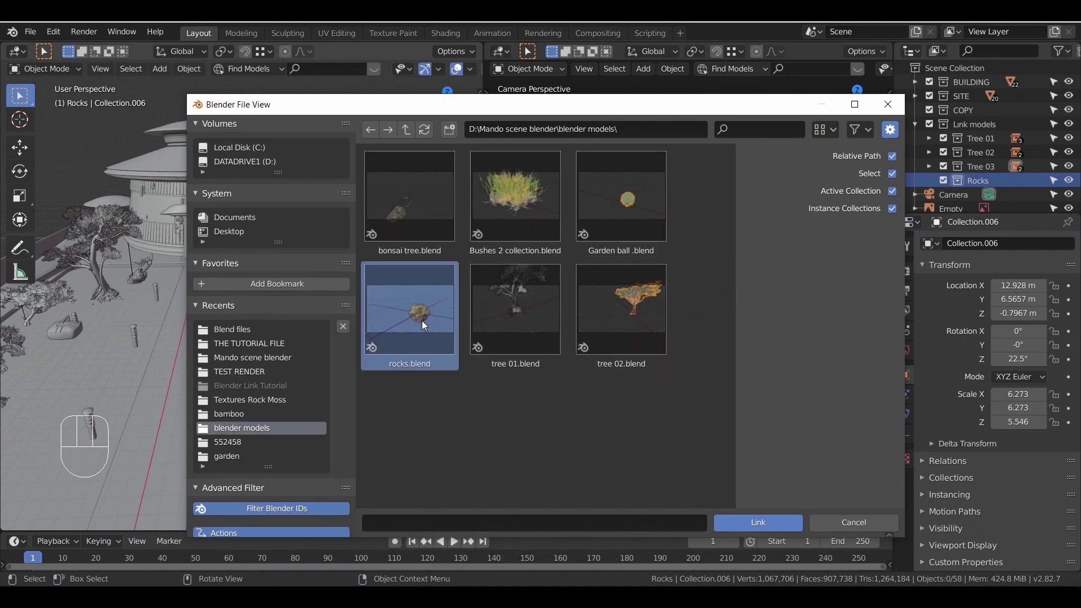
double_click(421, 320)
double_click(586, 214)
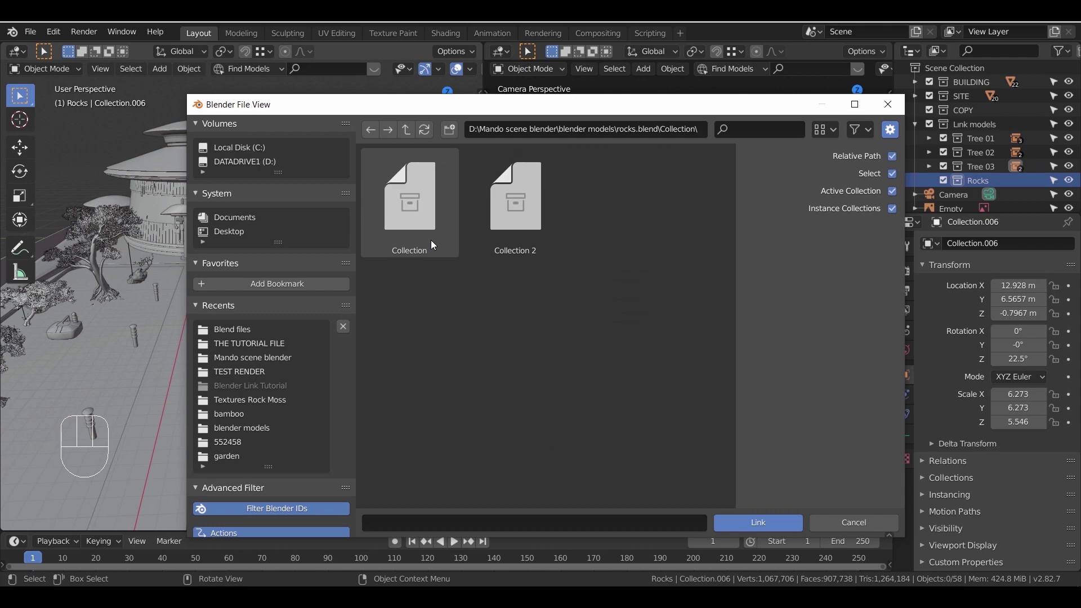
double_click(427, 224)
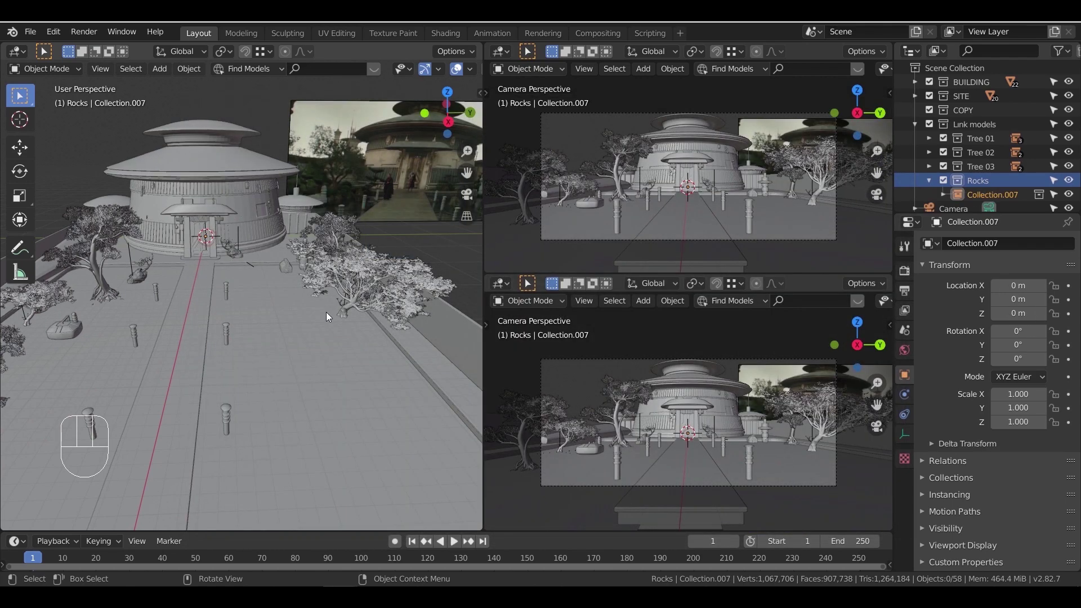
Move the linked rock horizontally into the garden beside the path, to about X 34.61 m, Y 7.19 m
scroll(327, 311, down, 4)
middle_drag(303, 305, 259, 322)
key(g)
key(shift+z)
click(207, 400)
Scale the rock to 0.689 and lower it along Z to about -0.47 m
middle_drag(207, 401, 310, 341)
scroll(346, 355, up, 6)
scroll(360, 355, up, 5)
key(s)
click(346, 333)
key(g)
key(z)
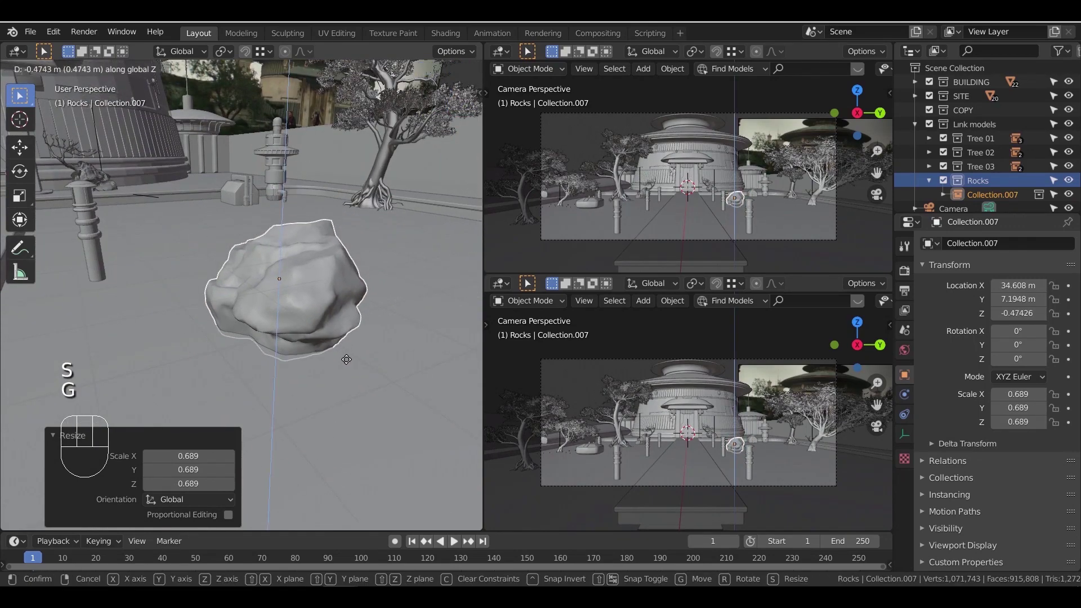
click(346, 359)
Examine the reference image for the rocks and planting on both sides of the temple path
scroll(307, 353, down, 8)
middle_drag(306, 353, 262, 272)
scroll(262, 273, up, 3)
click(291, 207)
key(KP_Decimal)
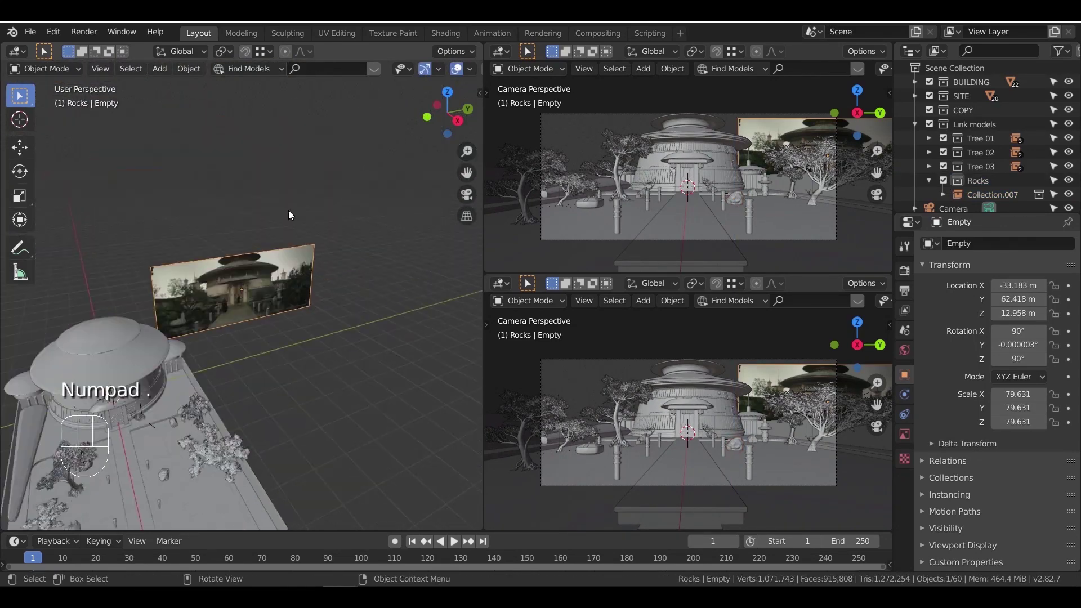
scroll(289, 211, up, 7)
middle_drag(335, 334, 292, 348)
shift+middle_drag(352, 387, 337, 307)
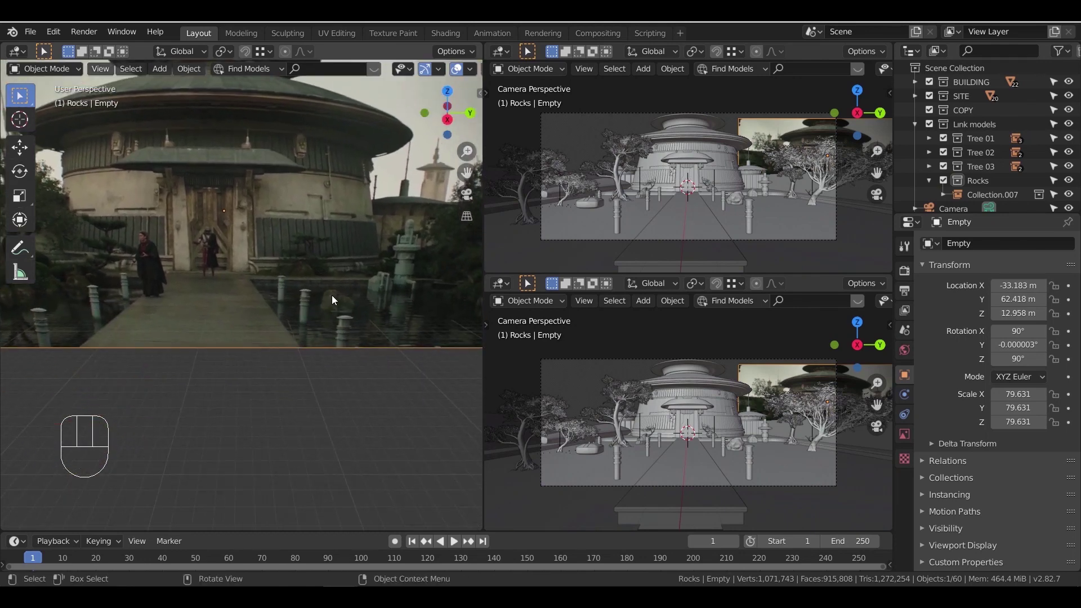
shift+middle_drag(177, 312, 287, 323)
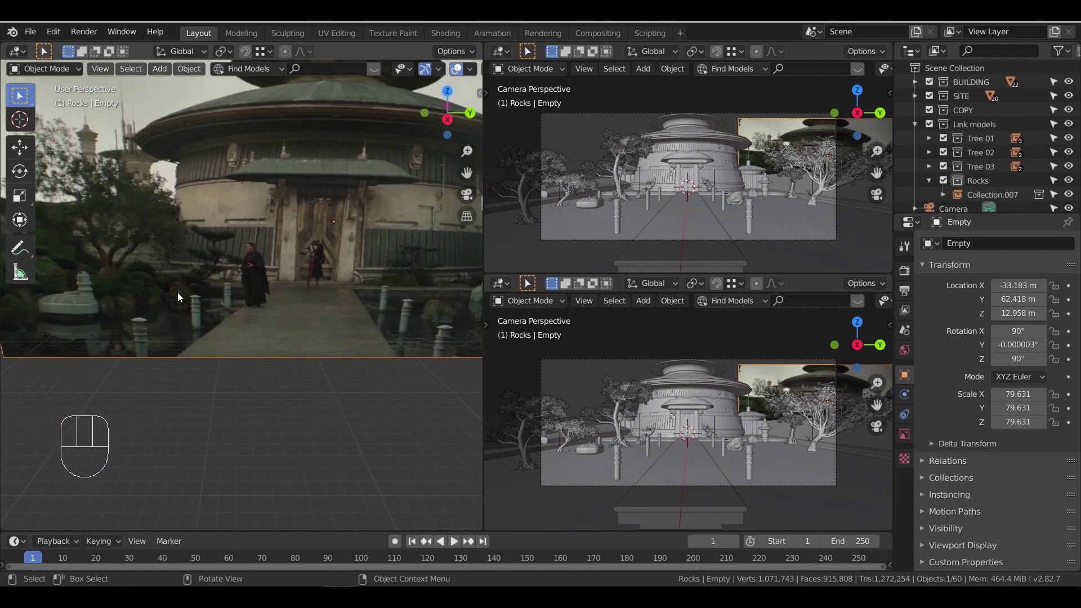
scroll(255, 309, down, 8)
scroll(341, 428, up, 2)
Lower the rock another 0.186 m along Z, to about Z -0.66 m
shift+middle_drag(197, 421, 326, 399)
key(KP_Decimal)
scroll(327, 399, down, 2)
key(g)
key(z)
click(325, 420)
Shift the rock horizontally away from the path, to about X 34.76 m, Y 8.19 m
scroll(304, 377, down, 3)
shift+middle_drag(297, 349, 370, 390)
scroll(355, 399, down, 2)
key(KP_0)
scroll(339, 384, up, 6)
key(g)
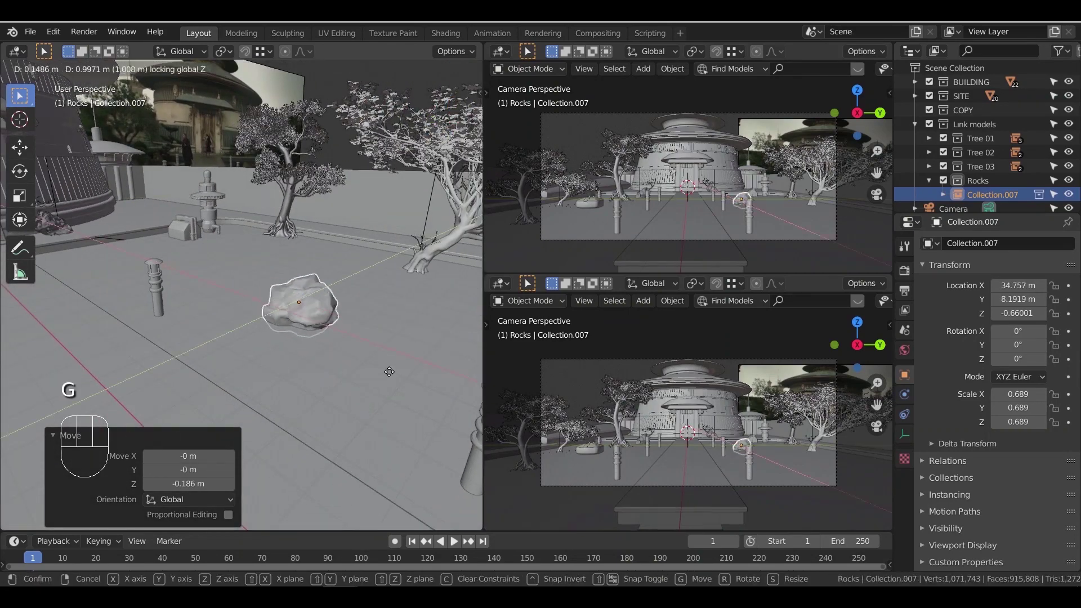
click(5, 380)
Duplicate the rock horizontally towards the temple entrance and scale the copy down to 0.403
middle_drag(242, 285, 309, 360)
key(shift+d)
key(shift+z)
key(KP_Decimal)
key(s)
click(332, 343)
Rotate the small rock to about 71.6° and place it beside the bonsai at about X 13.24 m, Y 4.04 m
key(g)
key(shift+z)
click(252, 349)
key(r)
key(z)
click(272, 366)
key(g)
key(shift+z)
click(268, 379)
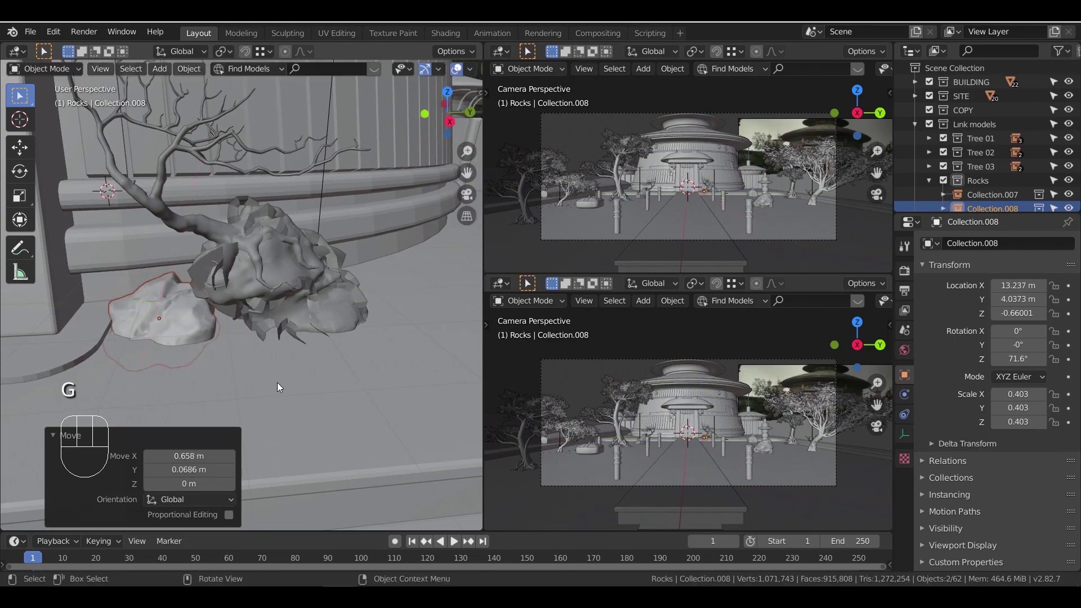
Move the small rock to the base of the leaning garden tree and scale it down to about 0.329
scroll(281, 349, down, 8)
key(g)
key(shift+z)
click(361, 394)
key(KP_Decimal)
key(g)
key(shift+z)
click(256, 268)
key(s)
click(296, 359)
Duplicate the rock right next to itself by the leaning tree, then rotate the copy about Z and scale it down
key(shift+d)
key(shift+z)
click(350, 376)
key(r)
key(z)
click(347, 332)
key(s)
click(328, 325)
Duplicate a third rock into the cluster, rotated to about 60.3° and scaled down to about 0.152
key(shift+d)
key(shift+z)
click(331, 355)
key(r)
key(z)
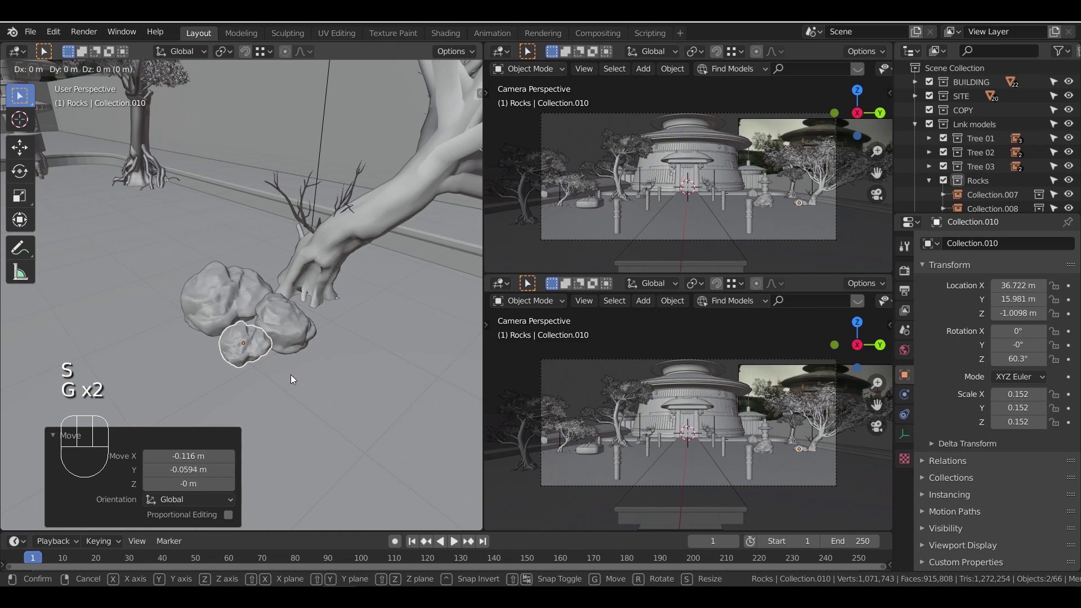
click(292, 389)
Lower the medium rock of the cluster along Z
click(285, 329)
middle_drag(298, 377, 302, 287)
key(g)
key(z)
click(319, 348)
Duplicate the three-rock cluster horizontally by X 4.68 m, Y -34.4 m to the tree across the path
shift+click(376, 271)
shift+click(382, 265)
key(KP_7)
key(shift+d)
key(shift+z)
click(369, 500)
key(KP_Decimal)
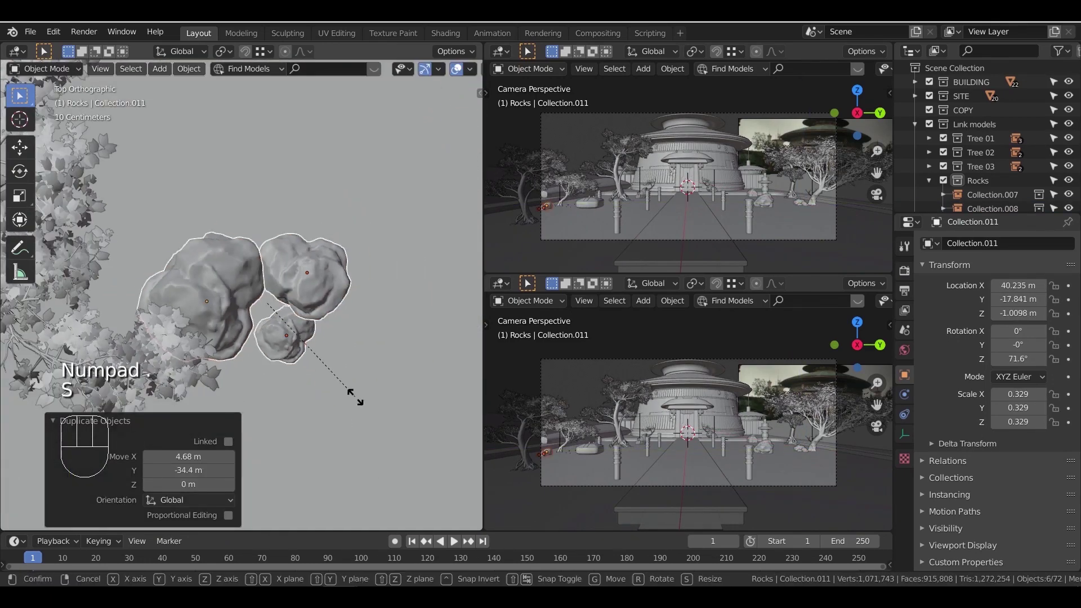
Enlarge the duplicated cluster until its largest rock's scale is about 0.385, and rotate it 82.6° about Z
key(s)
click(377, 405)
key(r)
key(z)
click(317, 262)
Move the duplicated cluster horizontally by X -0.716 m, Y 0.553 m to the edge of the tree
key(g)
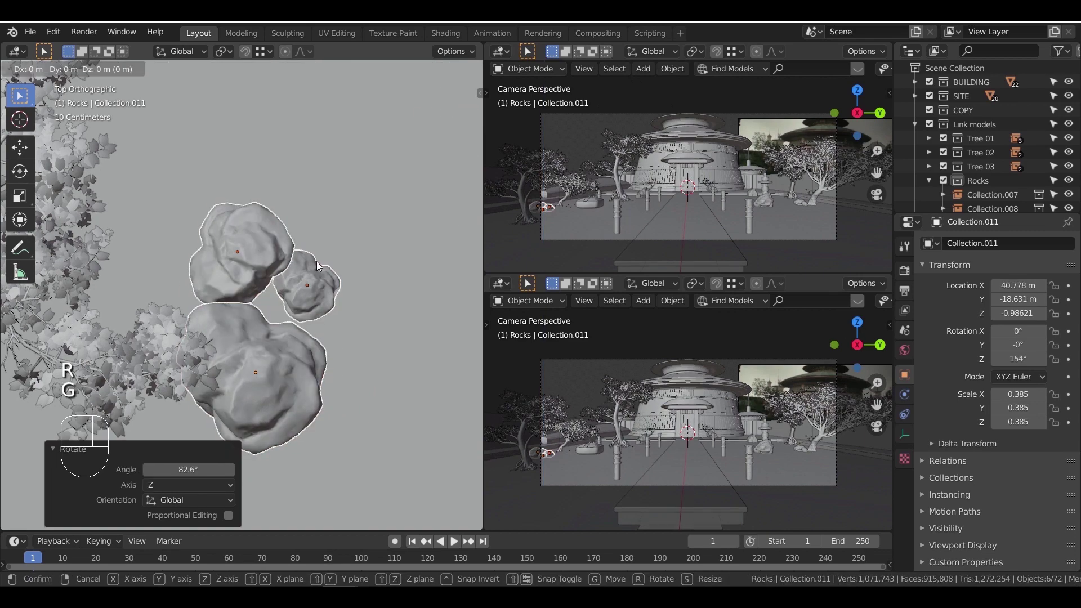
key(shift+z)
click(236, 176)
scroll(315, 244, down, 7)
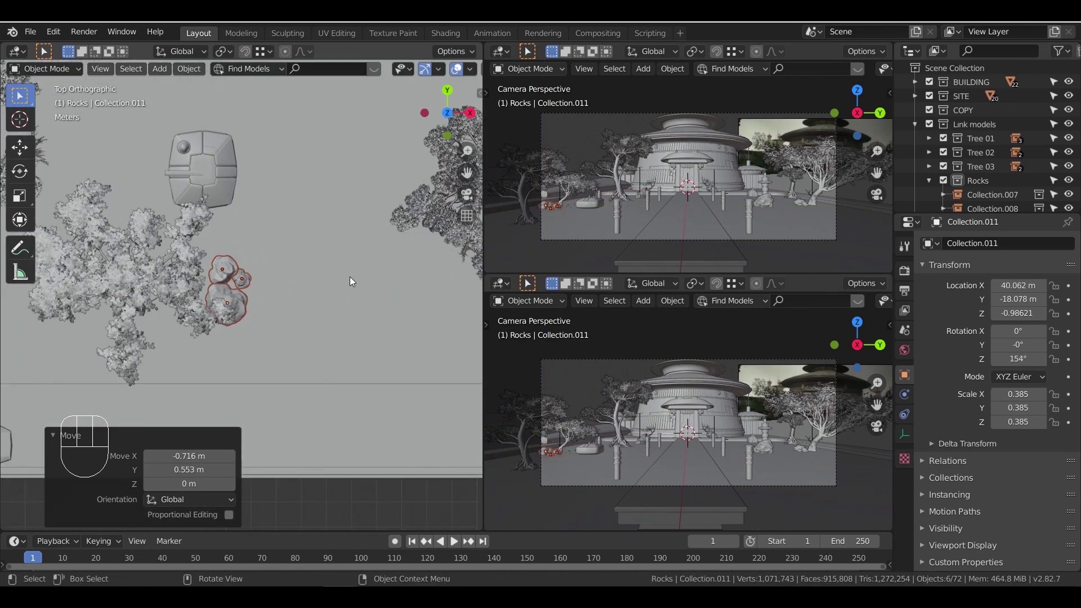
Link Collection 2 from rocks.blend into the Rocks collection
middle_drag(349, 275, 193, 211)
scroll(194, 211, down, 5)
middle_drag(282, 267, 270, 234)
shift+middle_drag(332, 287, 233, 275)
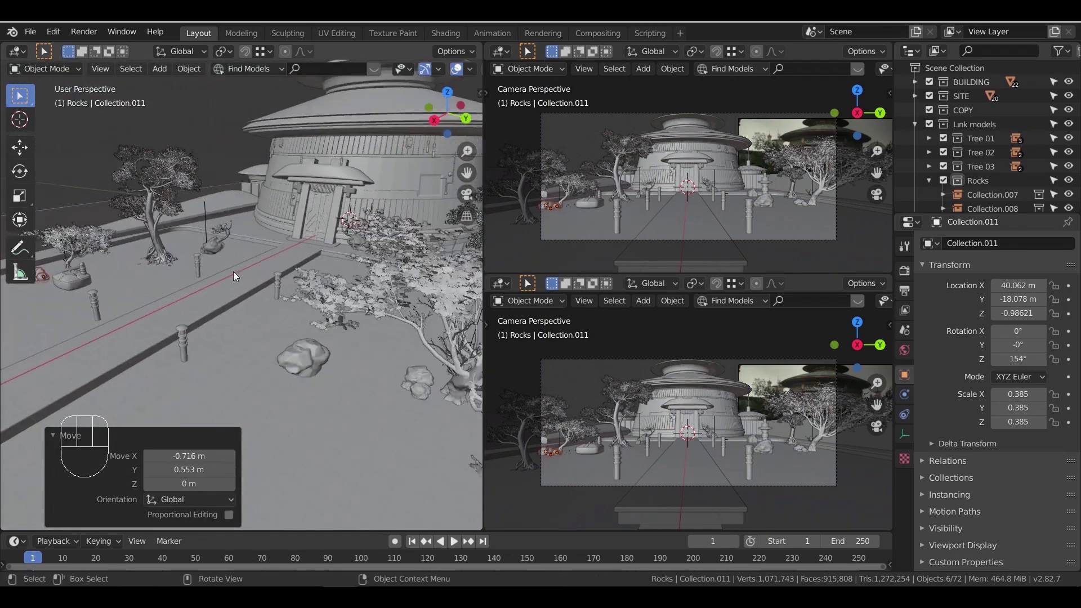
scroll(233, 275, down, 2)
click(34, 32)
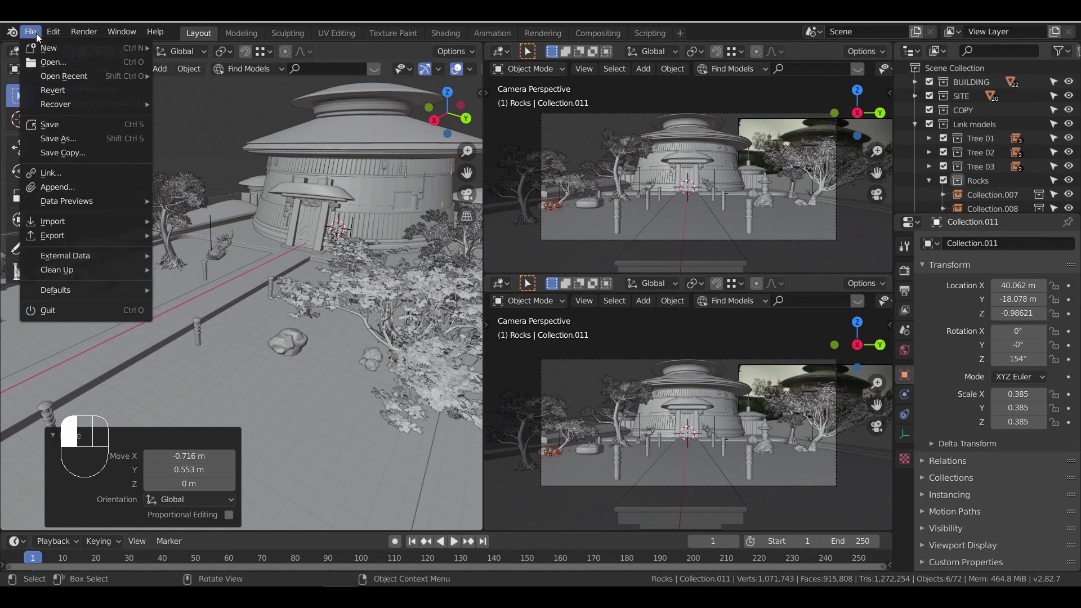
click(101, 174)
double_click(511, 225)
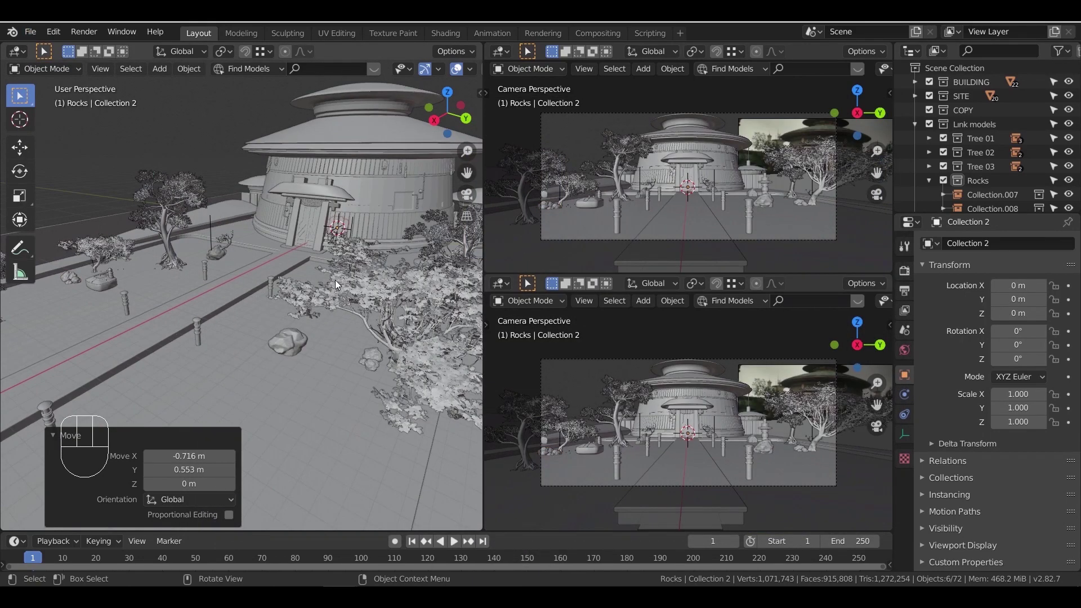
Move the Collection 2 rock horizontally to about X 34 m, Y -6.36 m, between the path and the tree
scroll(318, 292, down, 4)
key(g)
key(shift+z)
click(326, 318)
Lower the Collection 2 rock along Z to the ground and shrink it to a scale of about 0.593
shift+middle_drag(326, 318, 315, 293)
scroll(316, 277, up, 5)
scroll(316, 277, up, 4)
key(g)
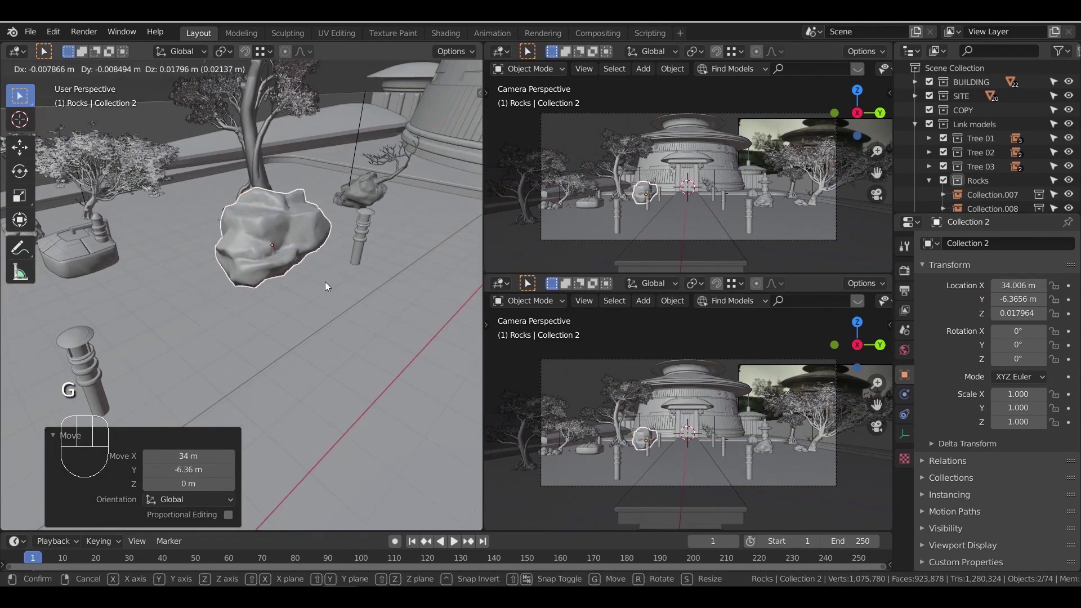
key(z)
click(336, 323)
key(s)
click(313, 308)
key(g)
key(z)
click(317, 302)
Move the rock horizontally to the foot of the tree beside the path
middle_drag(317, 301, 338, 329)
key(g)
key(shift+z)
click(261, 249)
Examine the garden and path in the reference image, comparing them with the modelled trees and rock beside the temple entrance
scroll(241, 252, down, 6)
shift+middle_drag(241, 251, 353, 185)
shift+middle_drag(270, 208, 307, 304)
click(361, 232)
scroll(233, 332, up, 4)
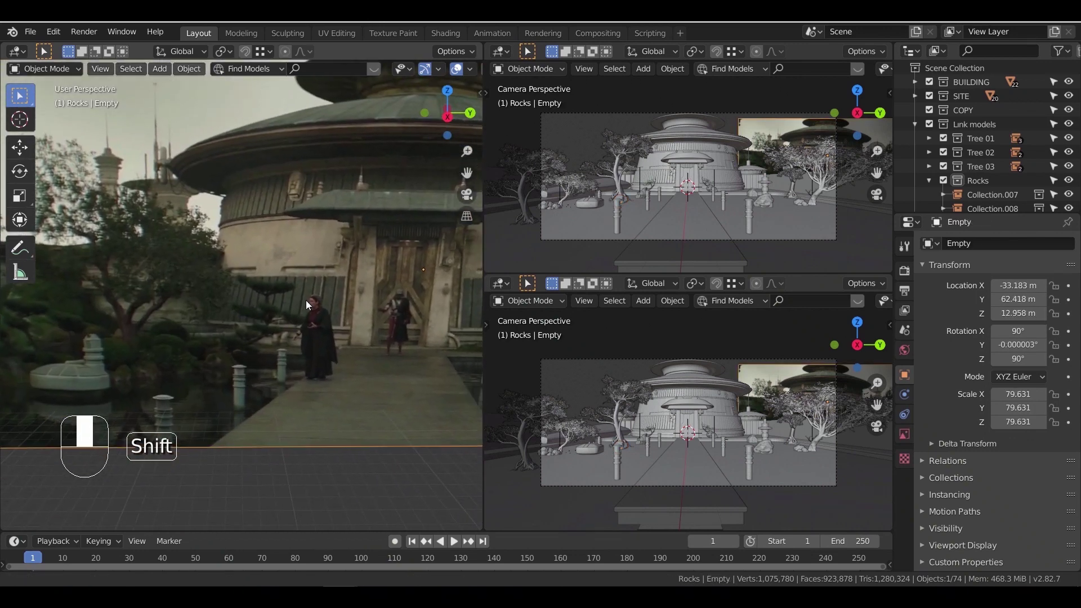
scroll(254, 342, down, 6)
middle_drag(253, 342, 214, 374)
shift+middle_drag(123, 394, 296, 342)
scroll(296, 342, up, 3)
shift+middle_drag(217, 366, 259, 321)
scroll(256, 326, up, 4)
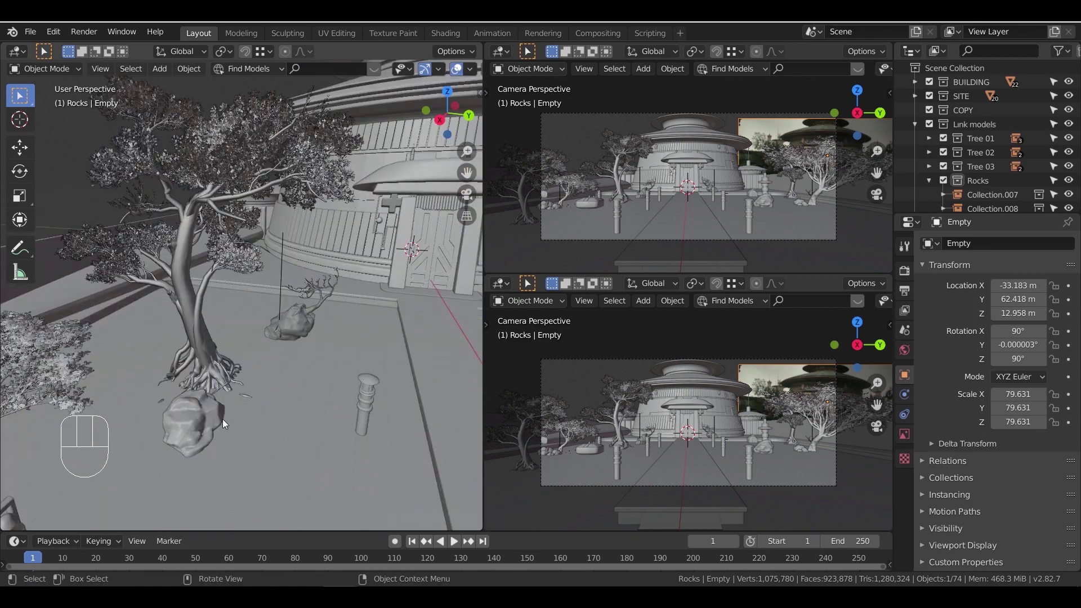
Move the rock horizontally to about X 31.4 m, Y -14.5 m between the two trees and lower it 0.236 m
key(g)
key(shift+z)
click(115, 416)
shift+middle_drag(112, 416, 287, 337)
scroll(310, 338, up, 3)
key(g)
key(z)
click(336, 357)
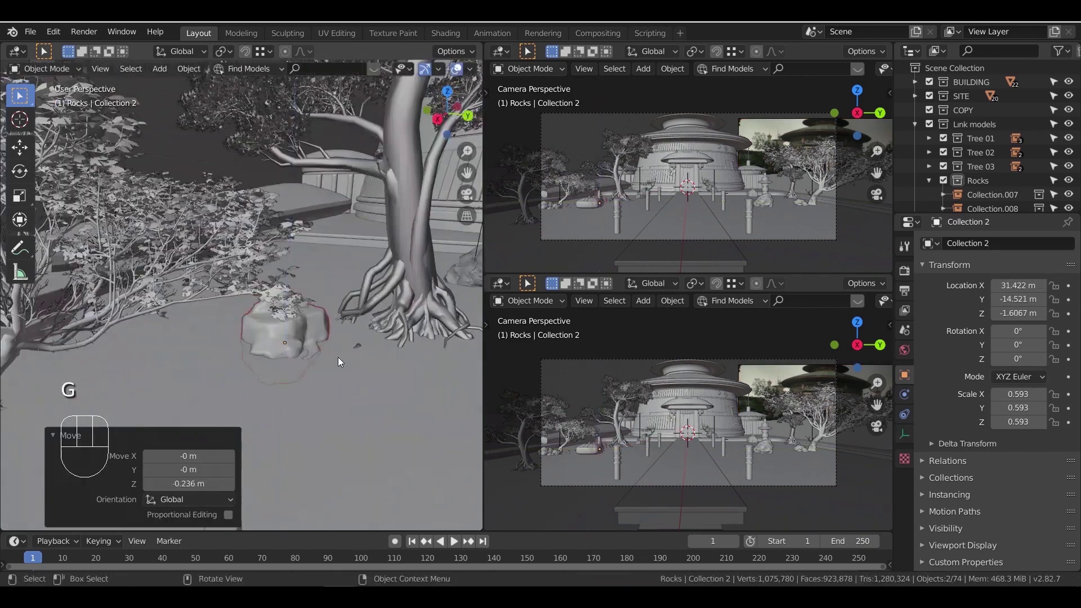
Resize the rock between the two trees and adjust its height along Z
key(KP_Decimal)
scroll(338, 373, down, 5)
key(s)
click(356, 361)
key(g)
key(z)
Duplicate the rock horizontally beside the original, then rotate the copy about Z, resize it and adjust its position
key(shift+d)
key(shift+z)
click(228, 352)
key(r)
key(z)
key(s)
key(g)
key(shift+z)
Duplicate both rocks horizontally to the other side of the tree near the bonsai and rotate the copies about Z
scroll(261, 317, down, 4)
shift+middle_drag(261, 316, 126, 338)
shift+click(141, 316)
key(shift+d)
key(shift+z)
key(r)
key(z)
Duplicate the rock pair again next to the bonsai group, rotate it about Z and scale it by 0.656
key(shift+d)
key(shift+z)
click(356, 261)
key(r)
key(z)
click(330, 218)
key(s)
click(342, 251)
Duplicate the small rock pair horizontally and place it past the bonsai, near the path's edge by the temple
key(shift+d)
key(shift+z)
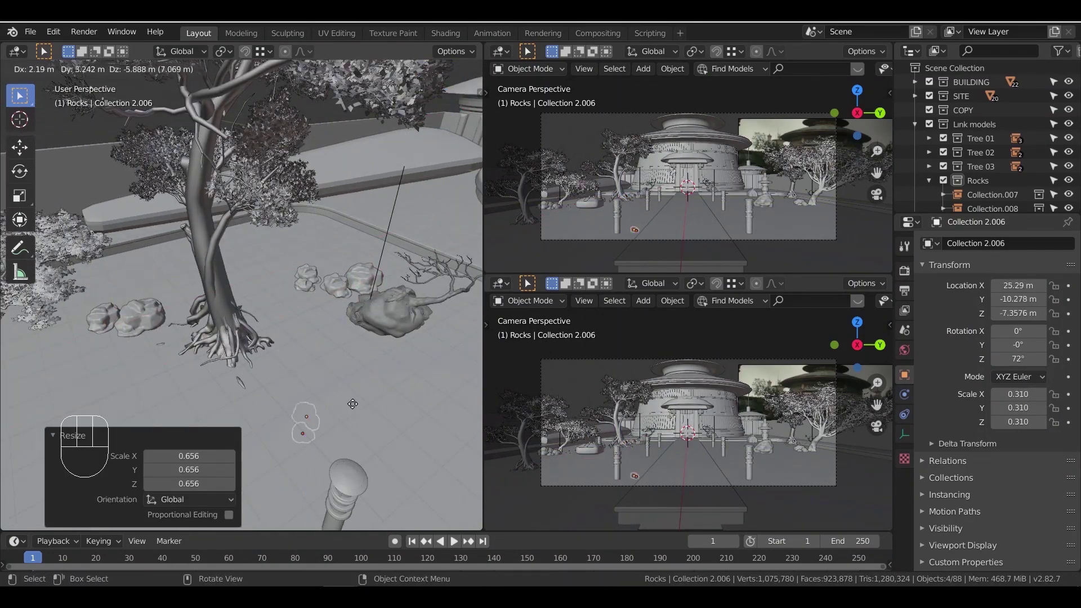
click(390, 424)
shift+middle_drag(390, 425, 192, 349)
key(g)
key(shift+z)
click(424, 275)
Scale the small rock pair by 0.746 and move it horizontally by X -0.519 m, Y -0.801 m
key(s)
click(417, 268)
key(g)
key(shift+z)
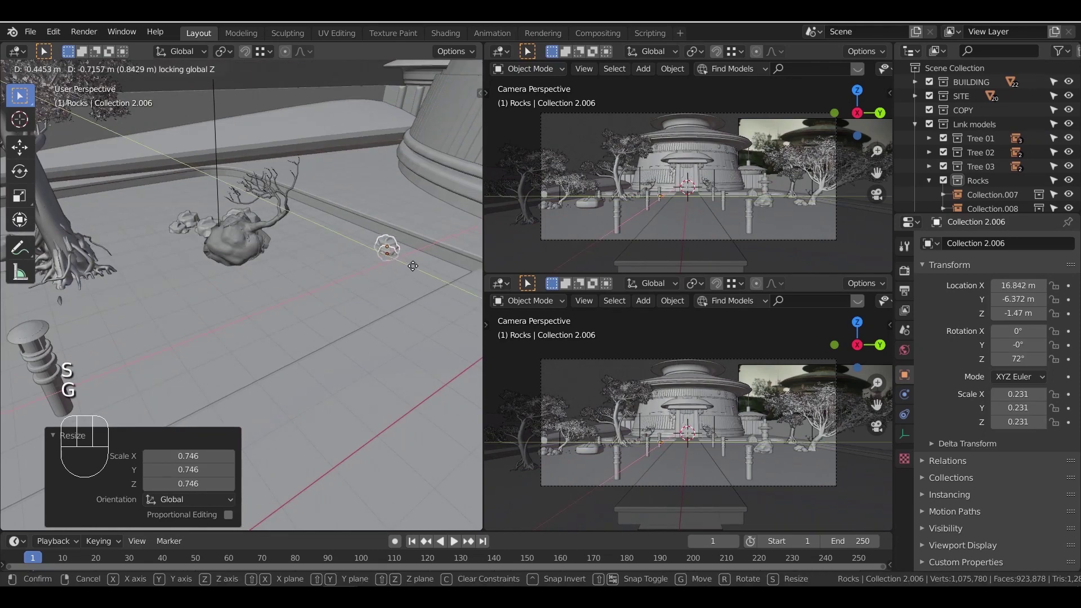
click(403, 267)
Create a new collection inside Link models and name it Bushes and grass
scroll(312, 279, down, 5)
shift+middle_drag(312, 278, 302, 328)
scroll(272, 336, down, 3)
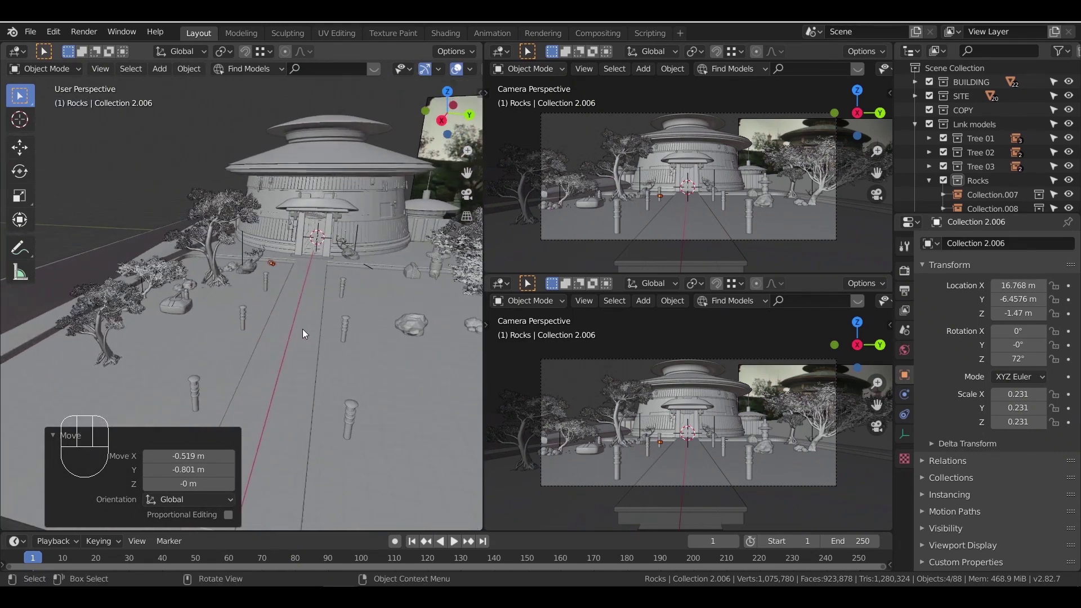
scroll(302, 329, down, 5)
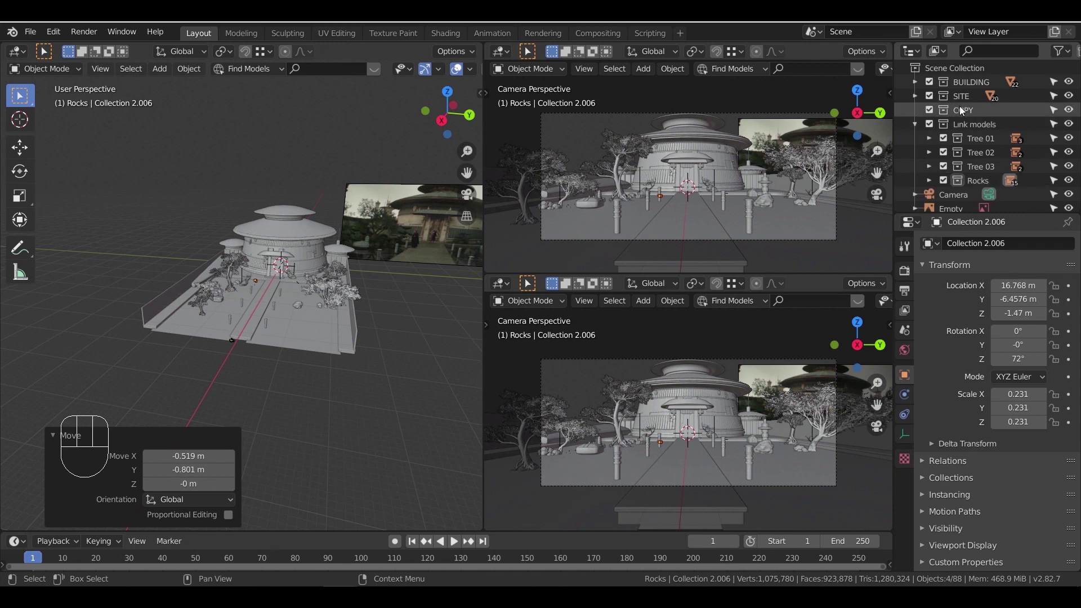
right_click(969, 122)
click(963, 122)
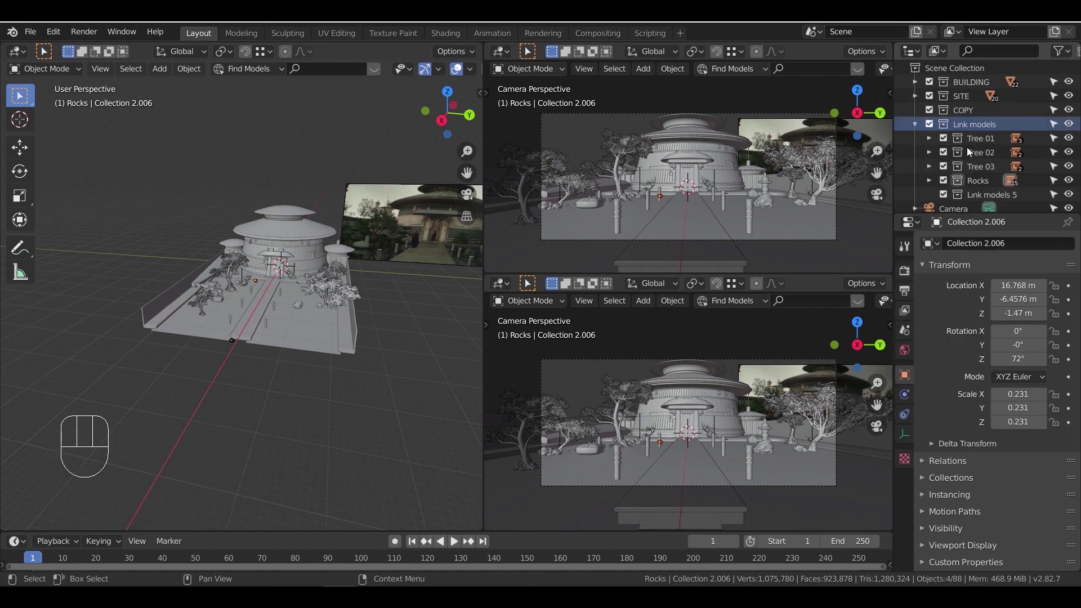
click(991, 195)
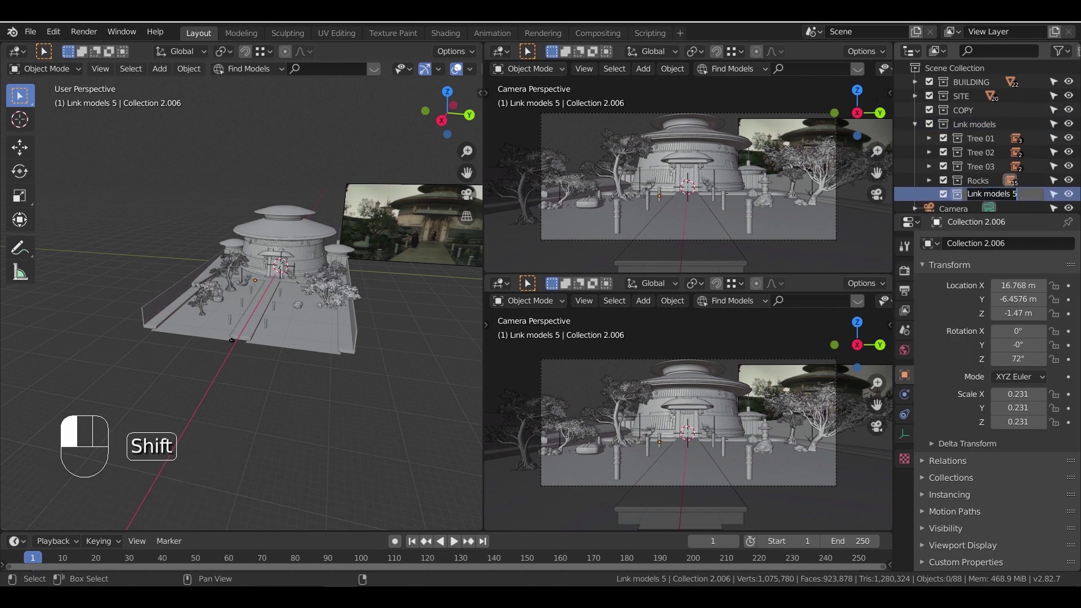
Link the big collection from Bushes 2 collection.blend into the Bushes and grass collection
click(33, 33)
click(113, 173)
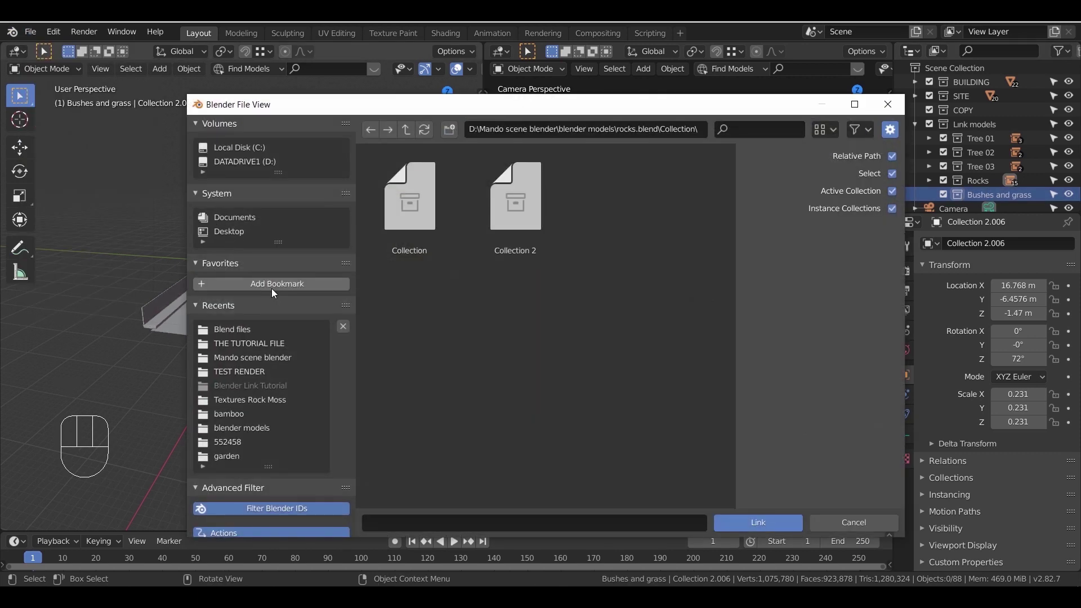
click(265, 428)
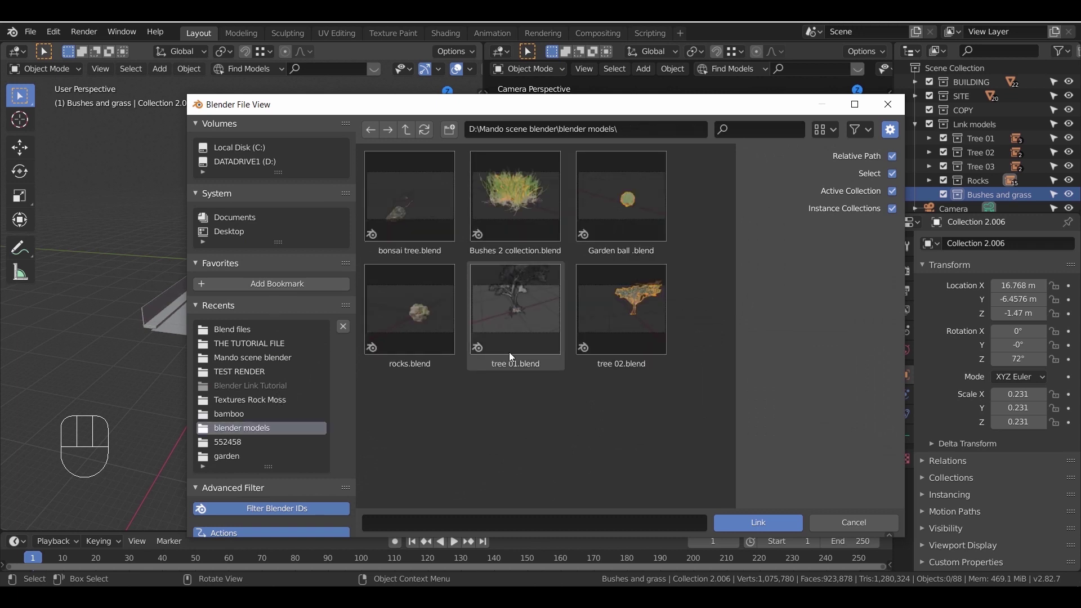
double_click(515, 225)
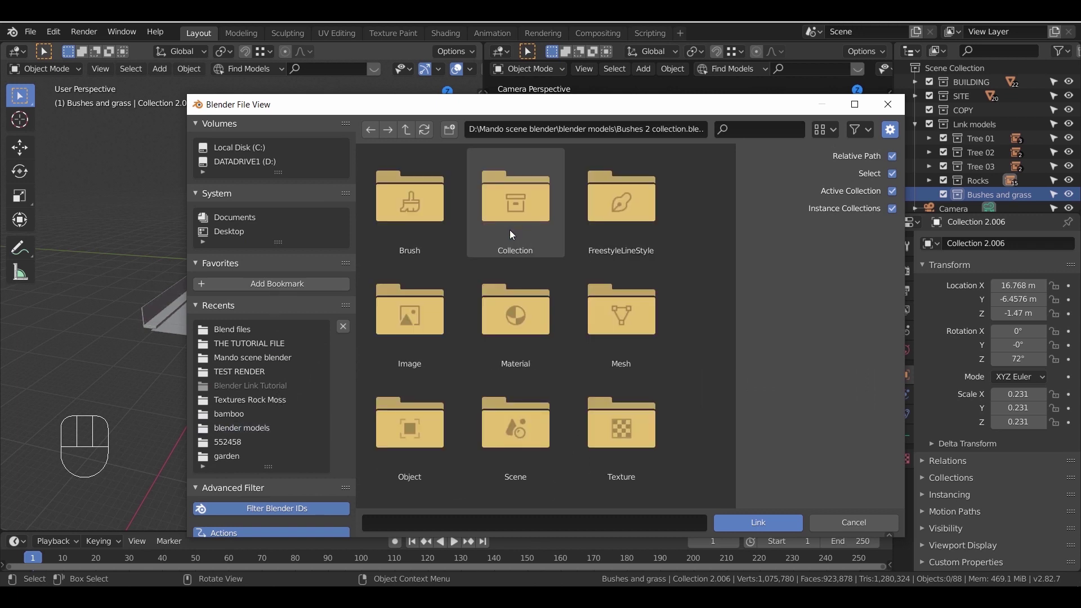
double_click(508, 229)
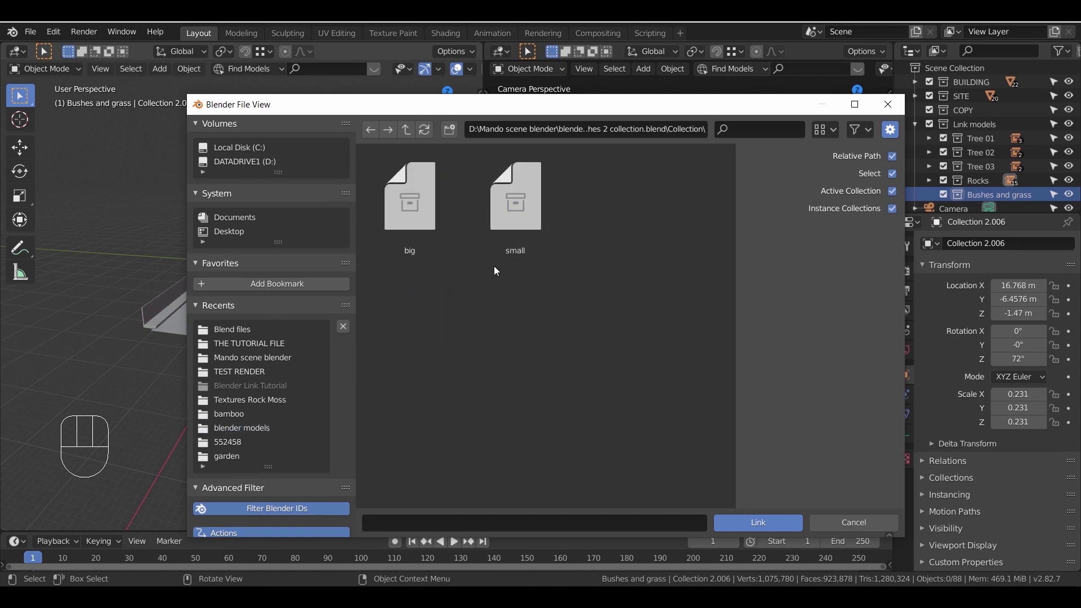
double_click(423, 221)
Move the linked bush horizontally into the garden beside the path and enlarge it to a scale of about 1.082
key(g)
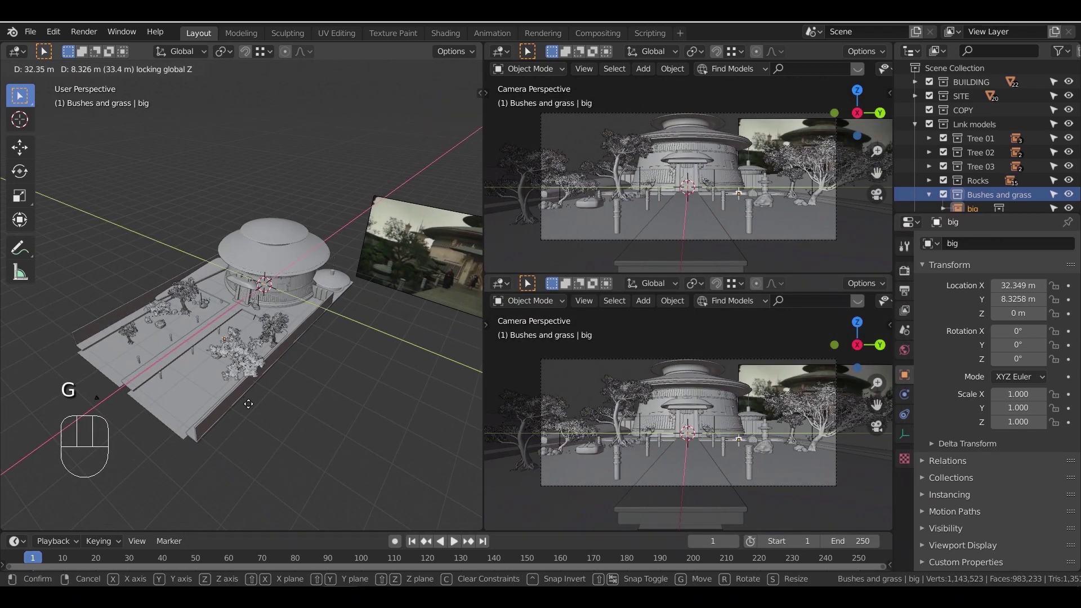
click(244, 396)
key(KP_Decimal)
middle_drag(254, 398, 243, 323)
scroll(316, 340, down, 4)
key(s)
click(303, 349)
Move the bush horizontally by X -5.75 m, Y 11.8 m to near the tree by the stone lantern
scroll(332, 358, down, 8)
key(g)
key(shift+z)
click(21, 197)
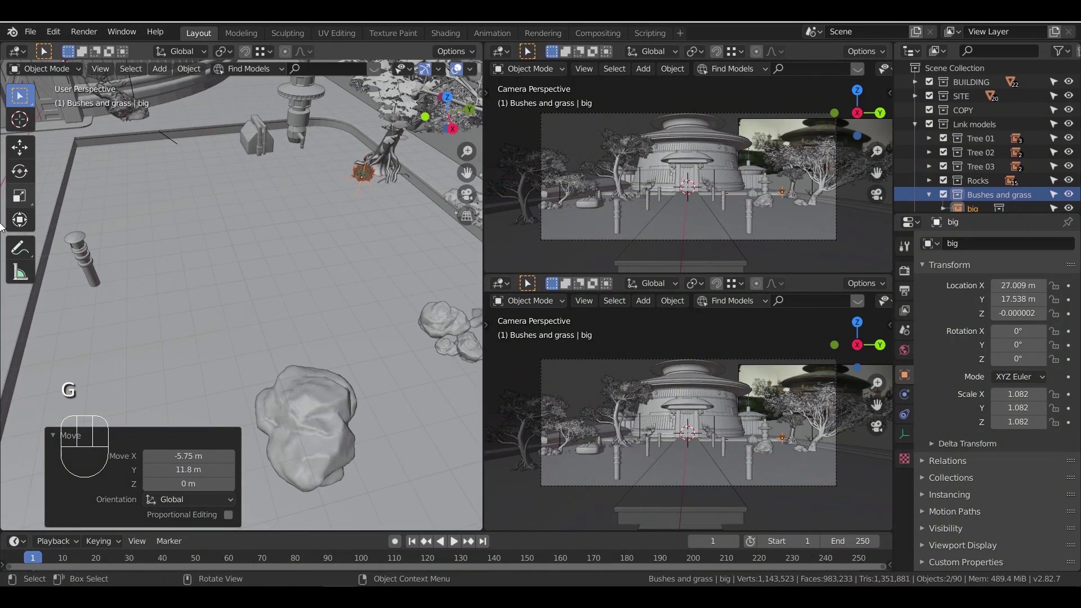
Move the bush horizontally closer to the tree roots, to about X 26.17 m, Y 18.49 m
key(KP_Decimal)
scroll(322, 316, down, 5)
key(g)
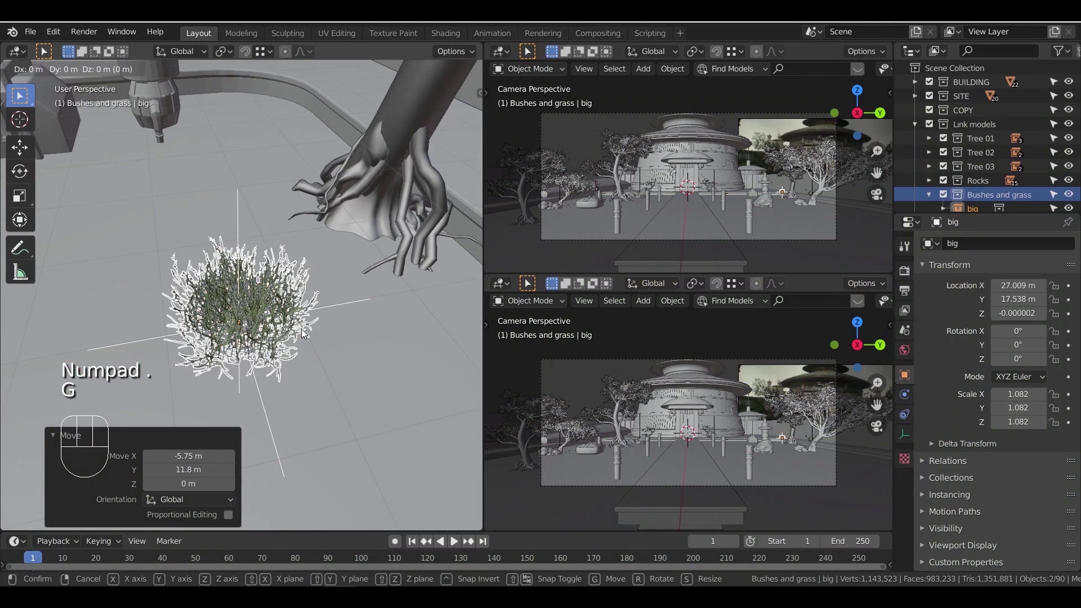
key(shift+z)
click(366, 275)
Lower the bush along Z onto the ground at about Z -1.4 m
key(g)
key(z)
click(339, 332)
middle_drag(339, 332, 370, 289)
key(z)
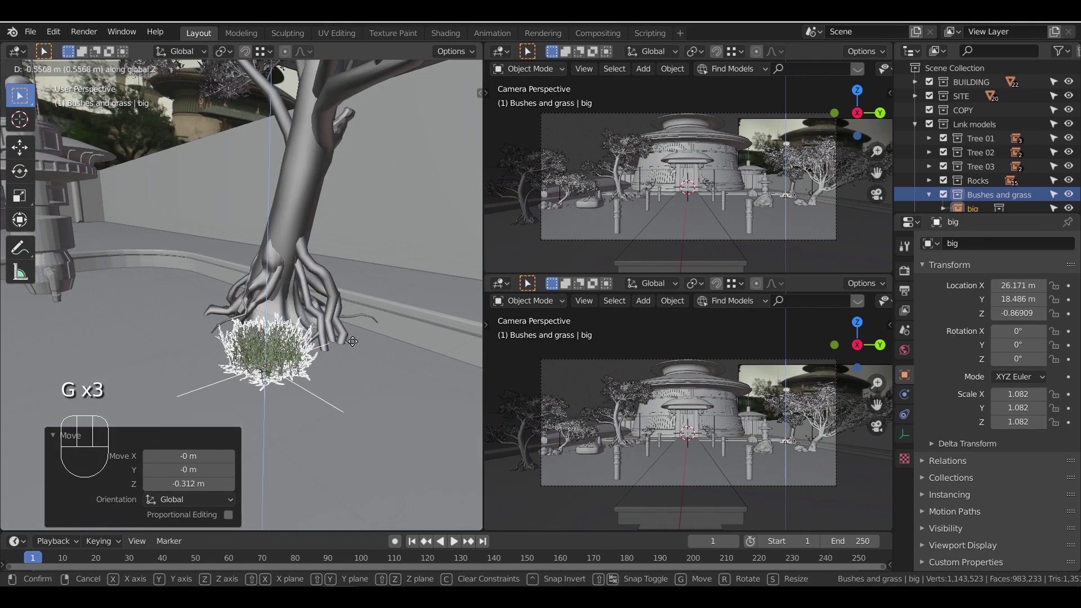
click(353, 375)
Move the bush horizontally to about X 24.24 m, Y 19.11 m against the roots and enlarge it to scale 1.316
key(g)
key(shift+z)
click(328, 325)
key(s)
click(352, 340)
Duplicate the bush horizontally in front of the tree roots and scale the copy by 0.853
middle_drag(351, 341, 320, 365)
key(KP_Decimal)
middle_drag(306, 404, 285, 398)
scroll(285, 397, down, 3)
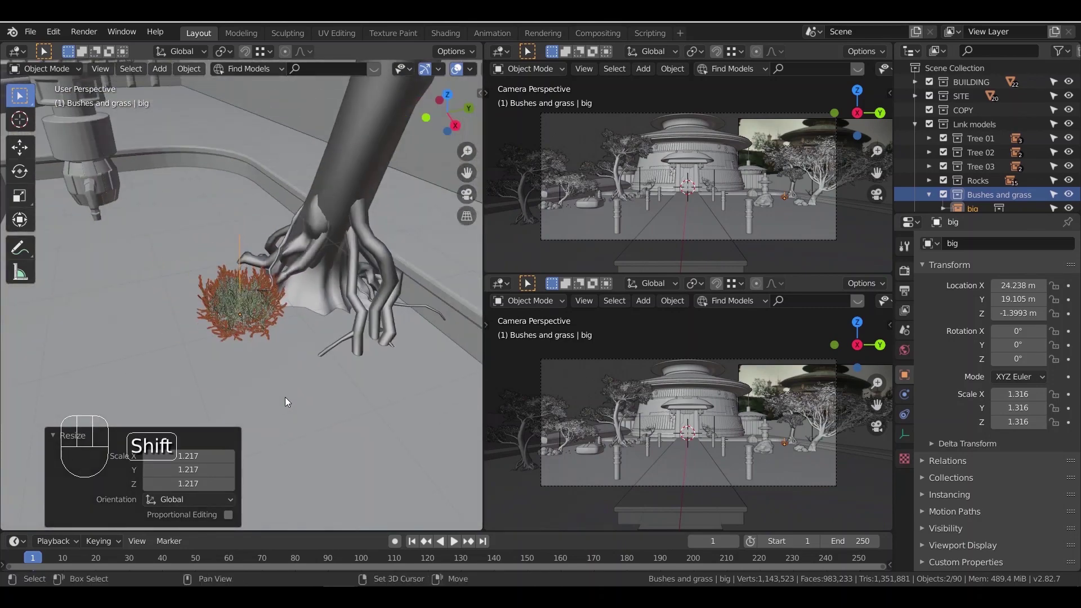
key(shift+d)
key(shift+z)
click(352, 406)
key(s)
click(337, 400)
Duplicate the bush horizontally to the lantern side of the first bush and scale the copy by 1.172
key(shift+d)
key(shift+z)
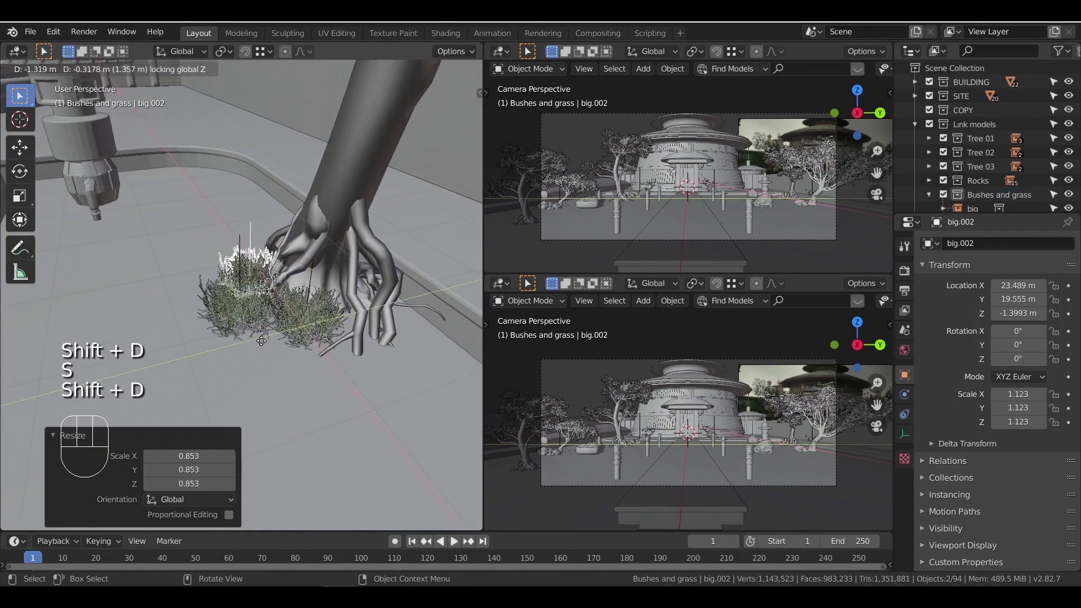
click(214, 309)
key(s)
click(265, 332)
Duplicate the bush by X 4.64 m, Y 1.65 m along the low wall and enlarge it to scale 1.5
scroll(287, 340, down, 3)
shift+middle_drag(304, 348, 304, 316)
scroll(271, 330, down, 4)
scroll(310, 328, down, 2)
key(shift+d)
key(shift+z)
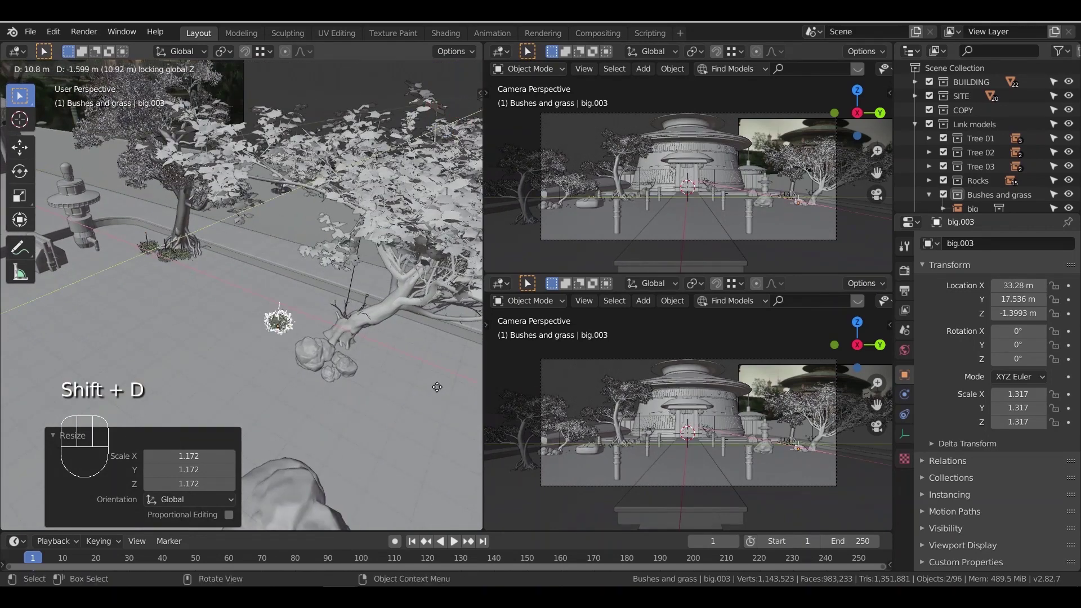
click(352, 321)
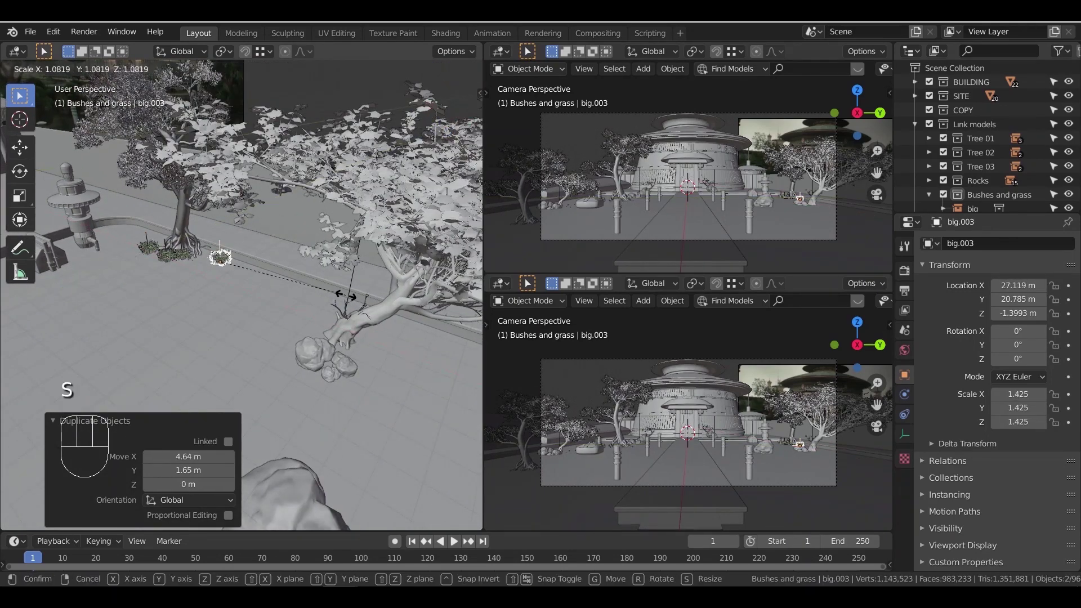
click(341, 305)
Duplicate the bush by X 1.3 m, Y 0.438 m along the wall and scale the copy by 1.088
key(shift+d)
click(361, 313)
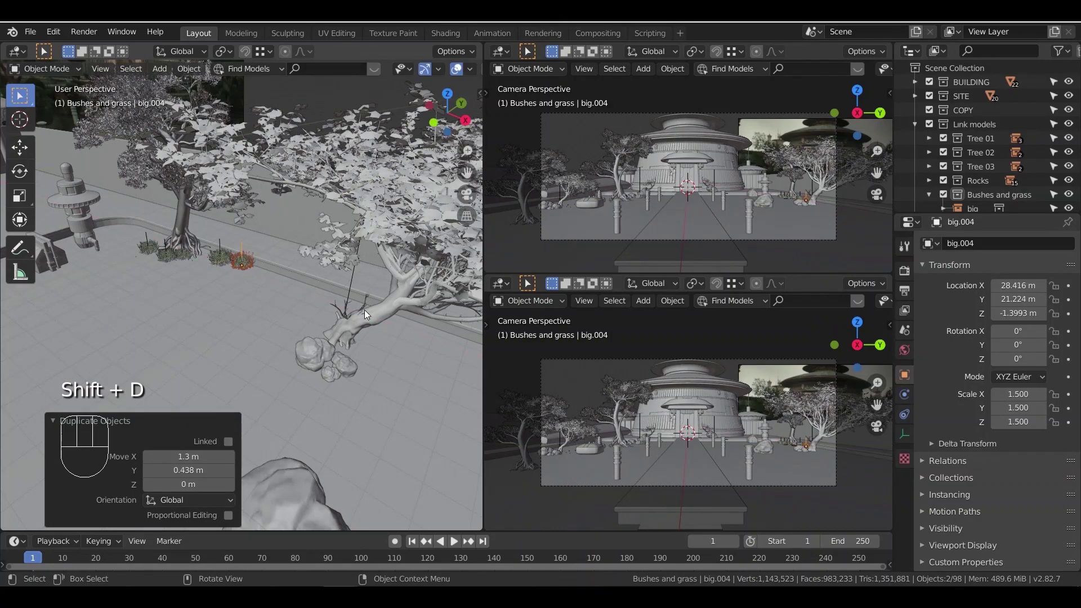
click(373, 313)
Duplicate the bush horizontally beside the rocks at the leaning tree and scale the copy by 1.037
key(shift+d)
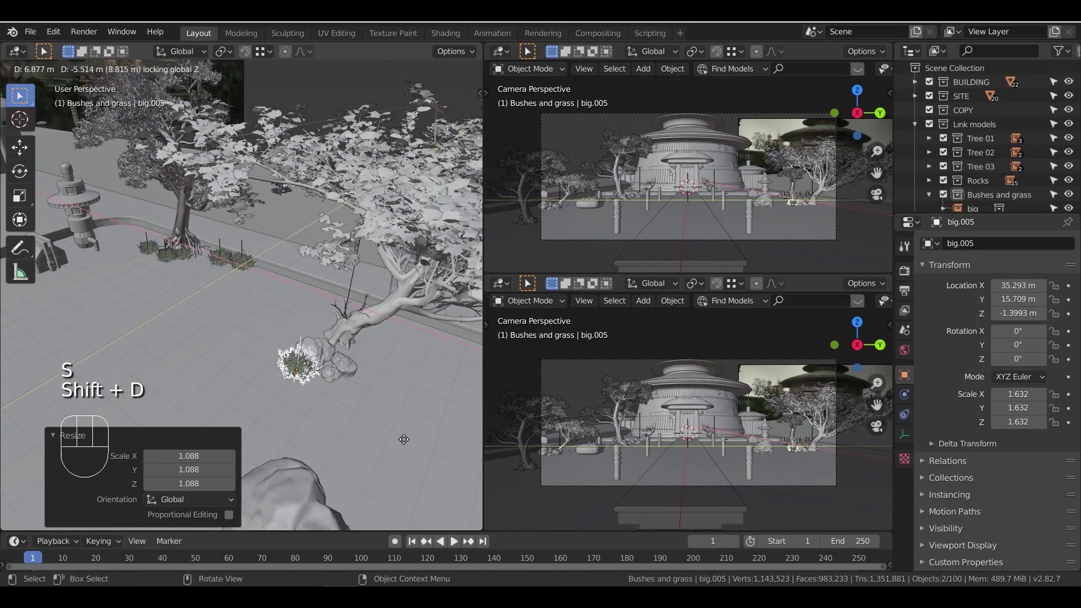
click(410, 440)
shift+middle_drag(388, 403, 288, 358)
scroll(289, 350, up, 4)
Duplicate the bush horizontally to the opposite side of the rocks, in front of the leaning tree's trunk, and resize it
key(shift+d)
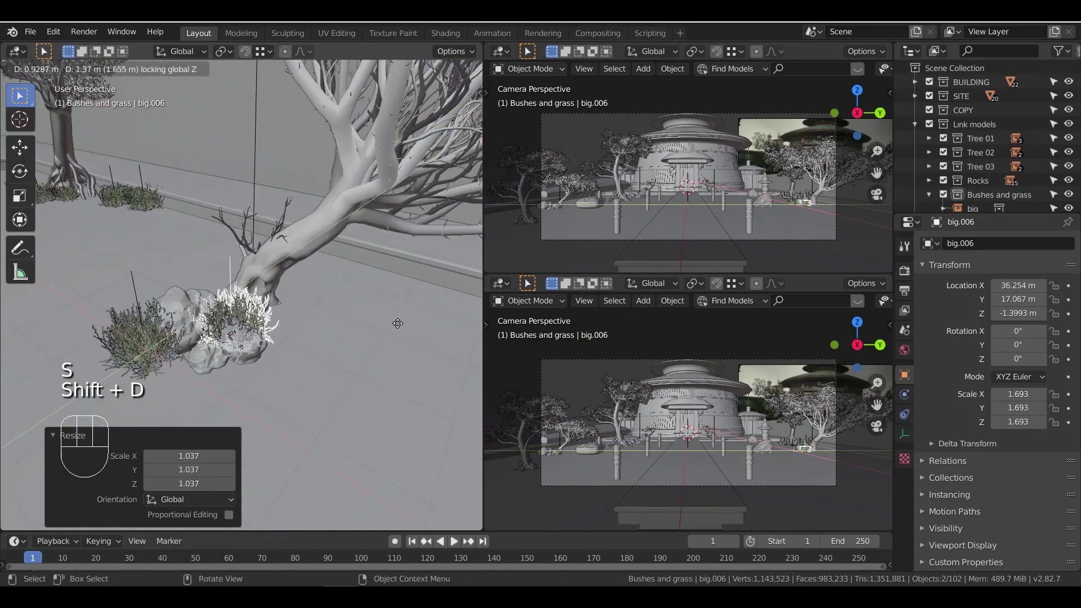
click(410, 322)
key(s)
click(394, 322)
Duplicate the bush horizontally to behind the rocks, beside the leaning tree's base, and resize it
key(shift+d)
click(339, 293)
key(s)
click(369, 312)
Duplicate the bush by X 1.86 m, Y 2.59 m to behind the leaning tree's trunk and scale the copy by 0.889
key(shift+d)
click(6, 297)
key(s)
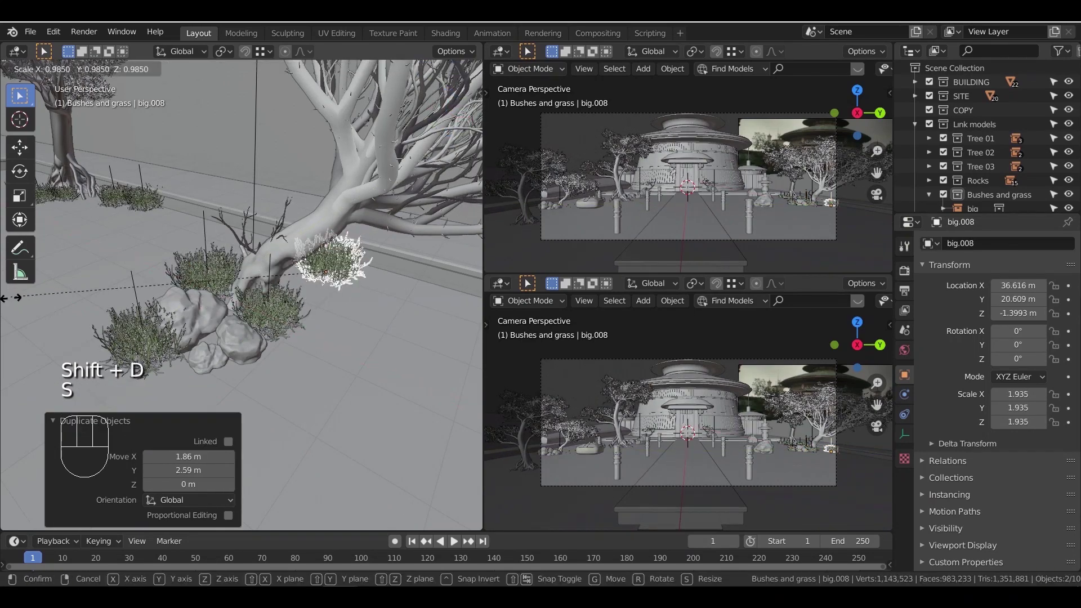
click(27, 297)
Rotate the new bush and two of its neighbours around the leaning tree's rocks to vary their orientation
scroll(362, 328, down, 4)
key(r)
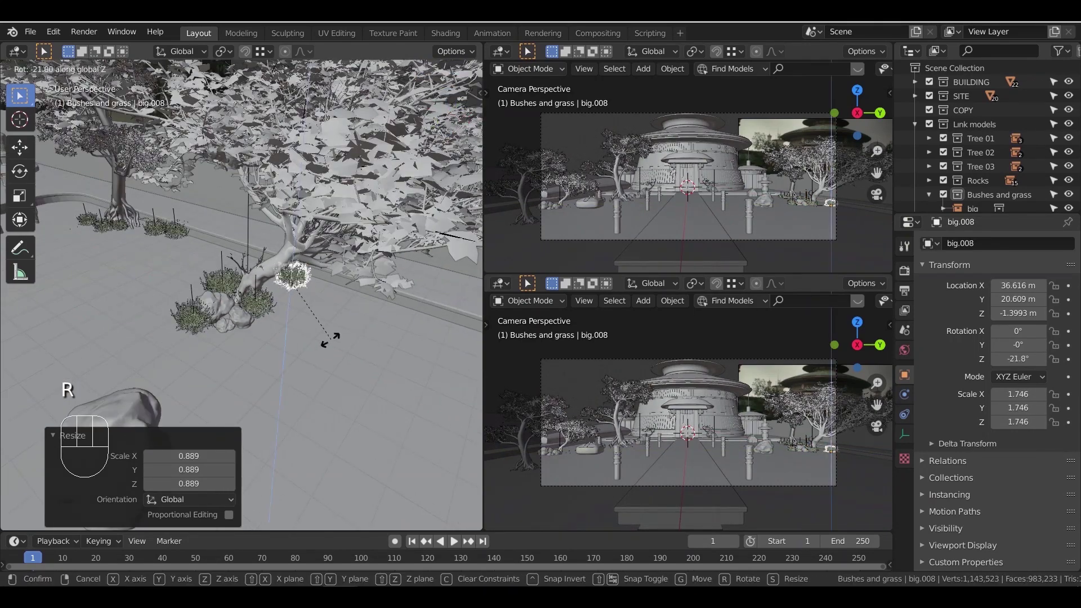
click(280, 333)
click(258, 304)
key(r)
click(264, 338)
click(225, 286)
key(r)
click(295, 329)
Duplicate a bush near the wall between the two trees and scale the copy by 1.381
key(shift+d)
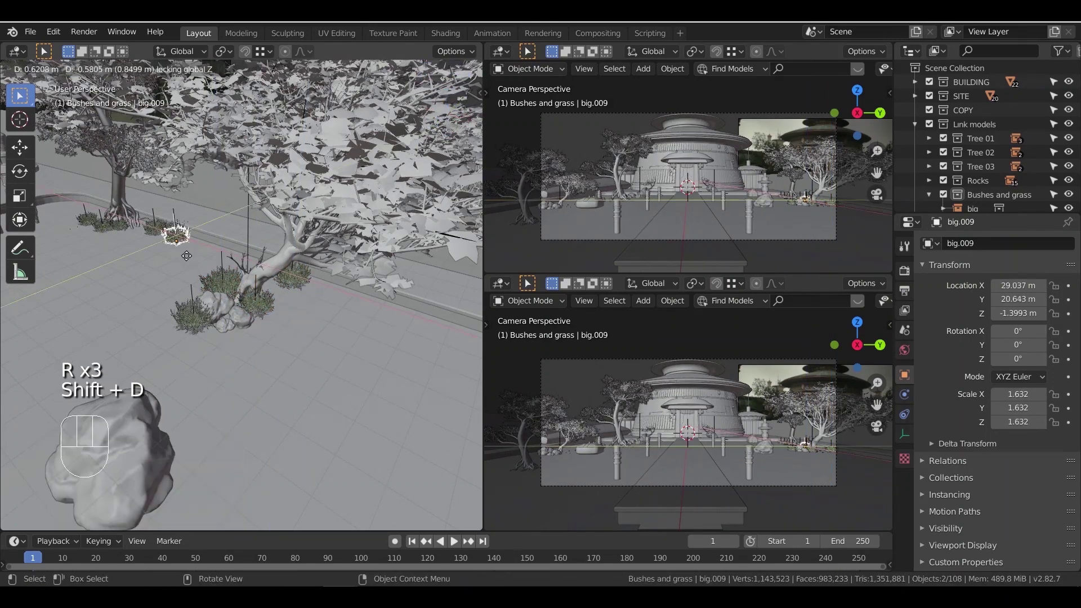
click(190, 256)
key(s)
click(191, 262)
Duplicate the enlarged bush and move one horizontally along the wall toward the leaning tree
key(shift+d)
key(z)
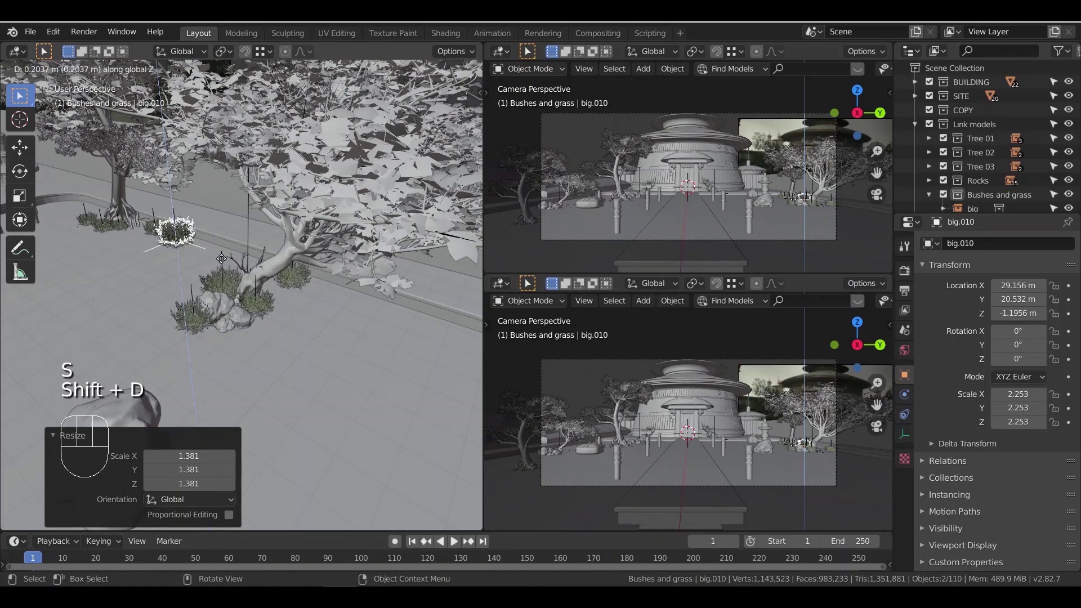
click(174, 245)
key(g)
key(shift+z)
click(268, 278)
Duplicate the smaller wall bush between the trees toward the leaning tree and resize the copy
click(179, 234)
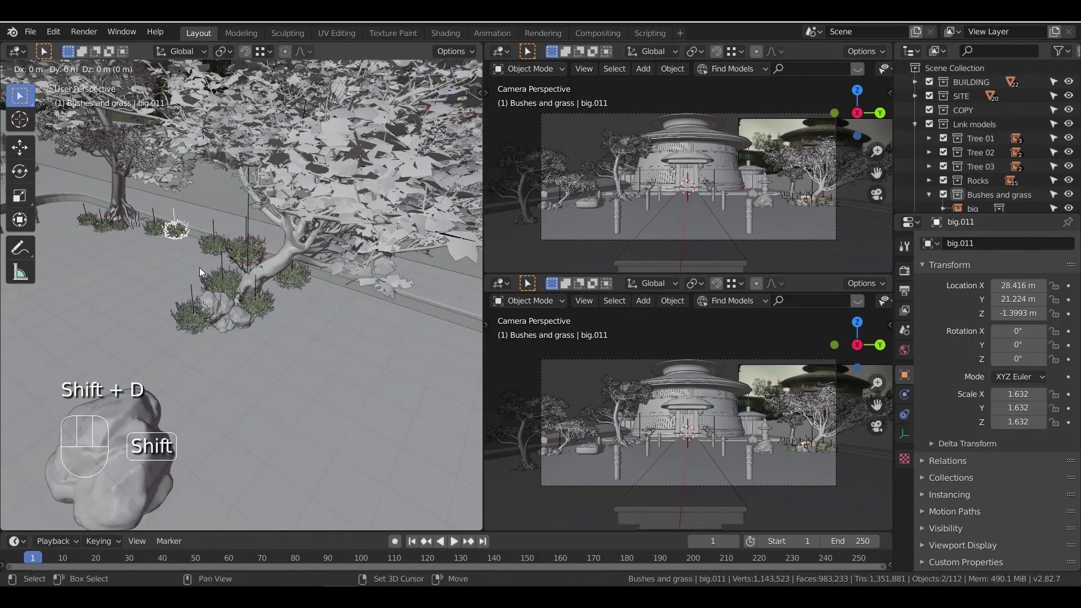
click(211, 272)
key(s)
click(206, 266)
Resize the wall bush between the two trees and rotate the neighbouring bush nearer the upright tree
click(178, 234)
key(s)
click(157, 227)
click(153, 227)
key(r)
click(160, 228)
Select all objects in the Bushes and grass collection and duplicate them along Y to the opposite side of the garden
shift+middle_drag(163, 231, 271, 256)
middle_drag(271, 256, 292, 293)
shift+click(399, 360)
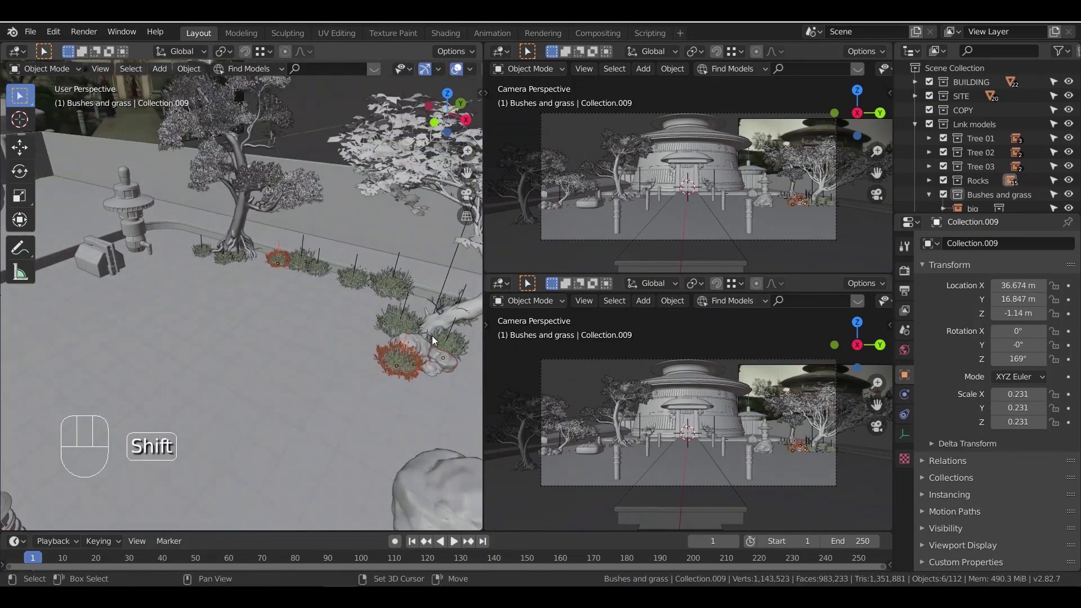
right_click(999, 195)
click(991, 304)
scroll(349, 350, down, 5)
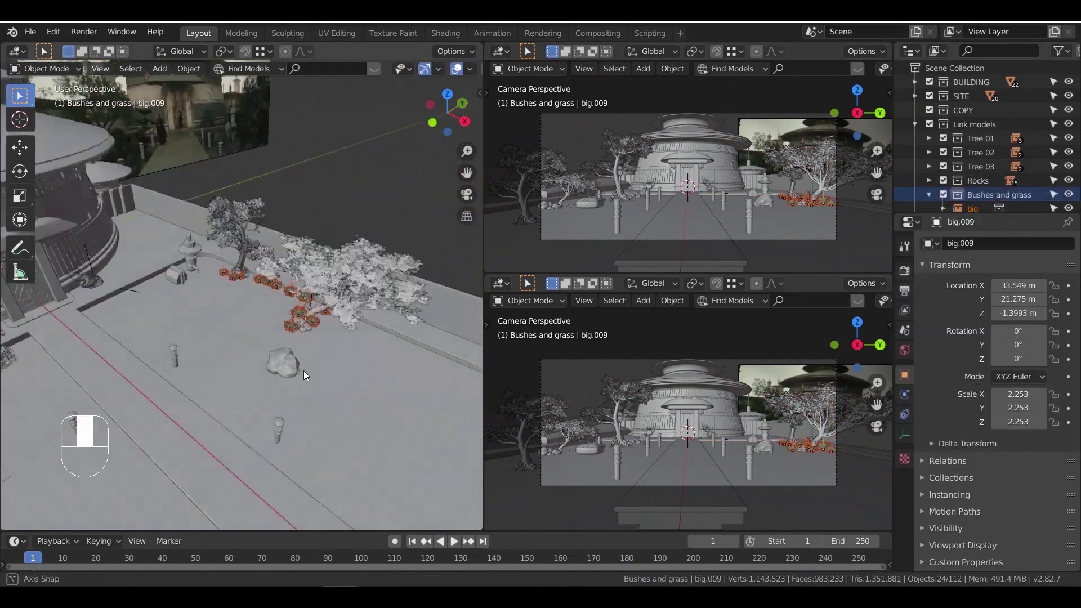
middle_drag(348, 350, 242, 360)
shift+middle_drag(242, 360, 364, 320)
key(shift+d)
key(y)
click(73, 326)
Rotate the duplicated bushes 180° about Z and move them horizontally into place around the opposite trees
text(rz180)
key(Return)
key(g)
key(shift+z)
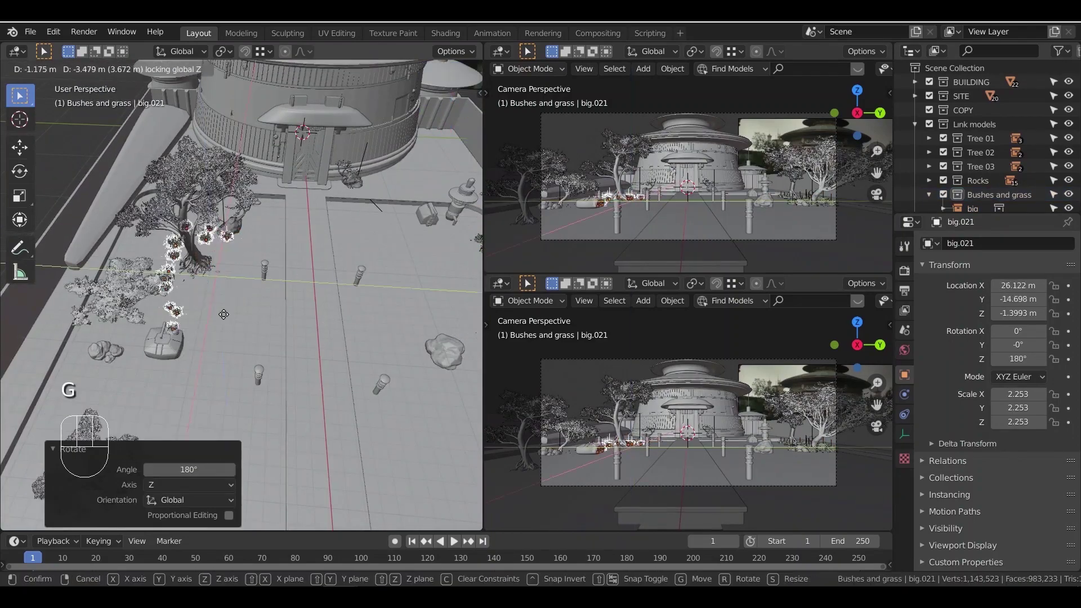
click(212, 302)
middle_drag(216, 303, 276, 343)
scroll(282, 338, up, 5)
key(g)
click(194, 338)
Select several of the copied bushes and move them together to beside the low bonsai tree
click(262, 393)
shift+click(309, 425)
shift+middle_drag(318, 436, 251, 392)
key(g)
click(384, 335)
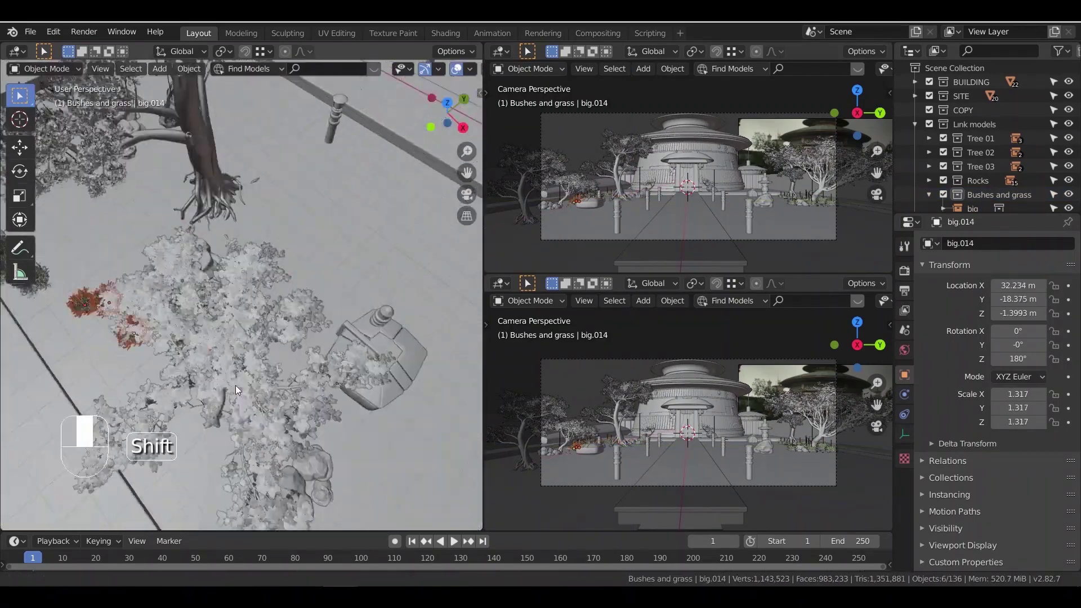
Resize one of the copied bushes near the low bonsai tree and move it horizontally
middle_drag(316, 332, 195, 310)
scroll(194, 311, up, 6)
click(187, 313)
key(s)
key(s)
key(g)
key(shift+z)
click(316, 206)
Select neighbouring bushes near the bonsai tree, duplicate them horizontally and rotate the copies about Z
shift+click(231, 225)
shift+click(198, 163)
key(shift+d)
key(shift+z)
key(r)
key(z)
click(180, 165)
Move the bush under the low bonsai tree horizontally to the front of the nearby rock group and resize it
scroll(225, 197, down, 6)
middle_drag(248, 247, 296, 228)
click(243, 208)
key(g)
key(shift+z)
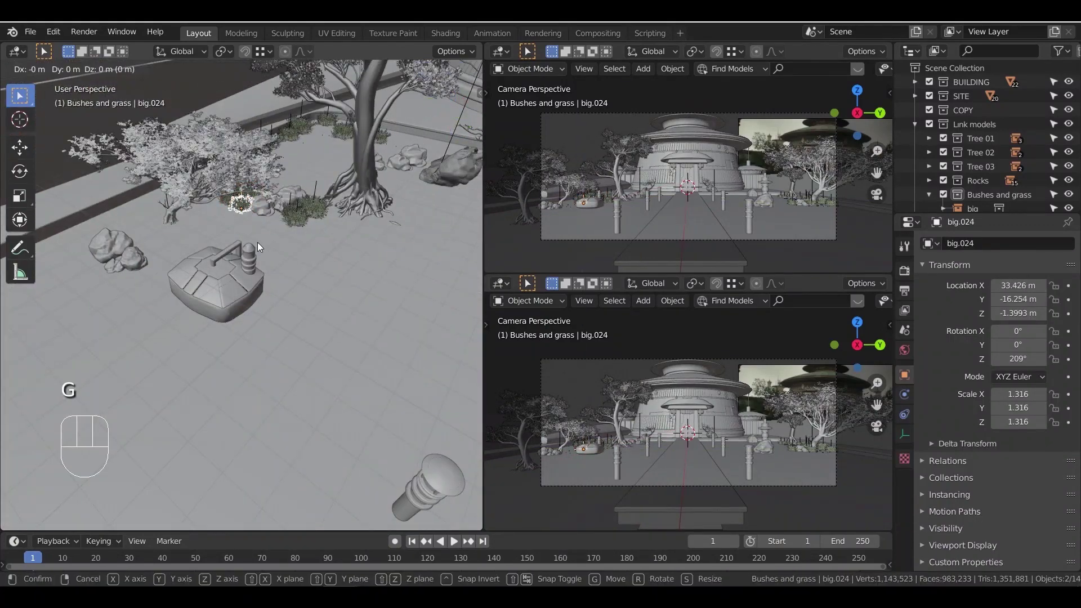
click(140, 307)
key(s)
click(172, 319)
Duplicate the bush to the other side of the small rock group and resize the copy
key(shift+d)
click(216, 284)
key(s)
Scale the bush in front of the rock group by 0.75 and move it X 0.0249 m, Y -1.24 m
click(118, 275)
key(s)
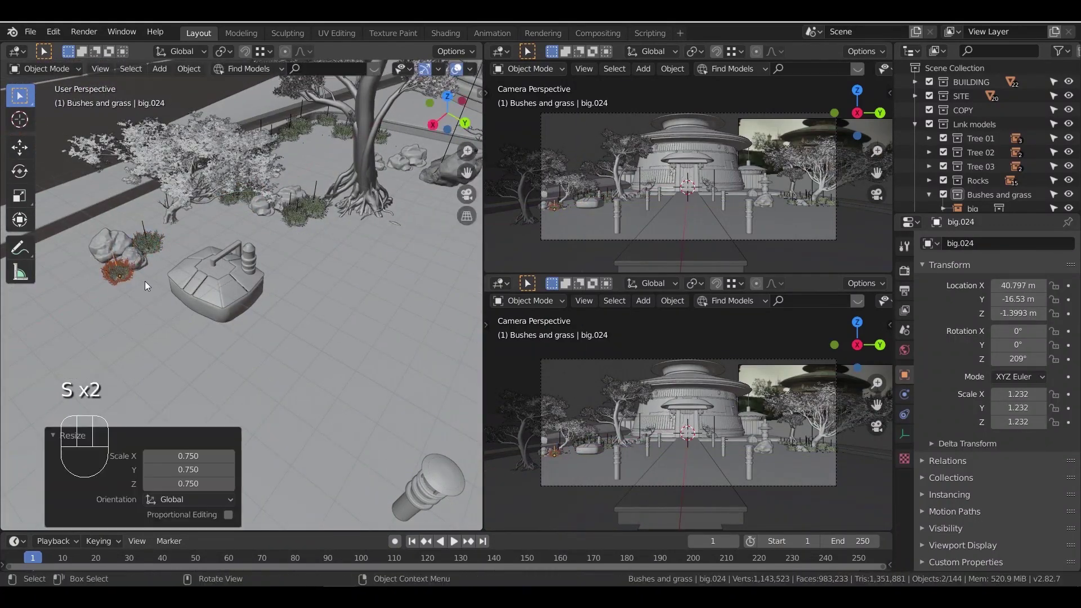
key(g)
scroll(225, 290, down, 4)
shift+middle_drag(255, 310, 187, 272)
scroll(185, 292, down, 3)
scroll(225, 270, down, 4)
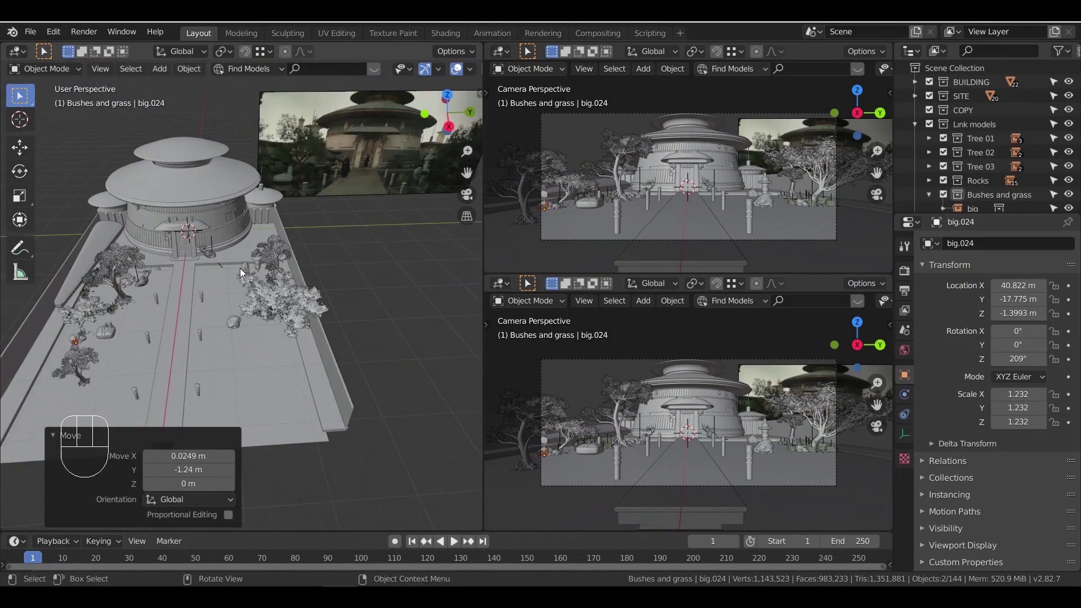
Link the small grass model into the Bushes and grass collection and move it X 32.6 m, Y 6.2 m
click(967, 195)
click(28, 34)
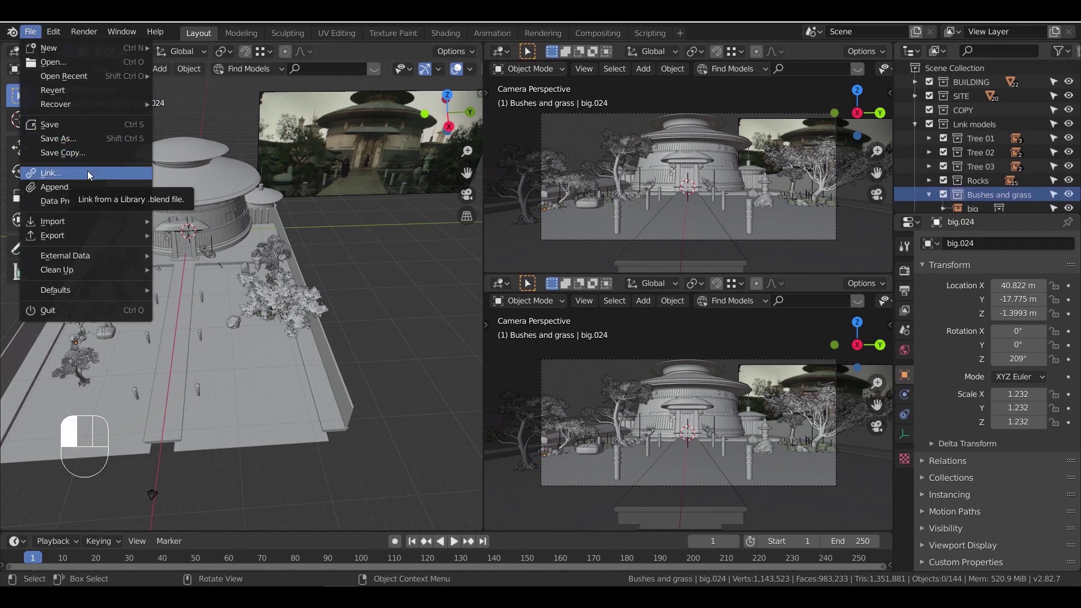
click(87, 170)
double_click(519, 214)
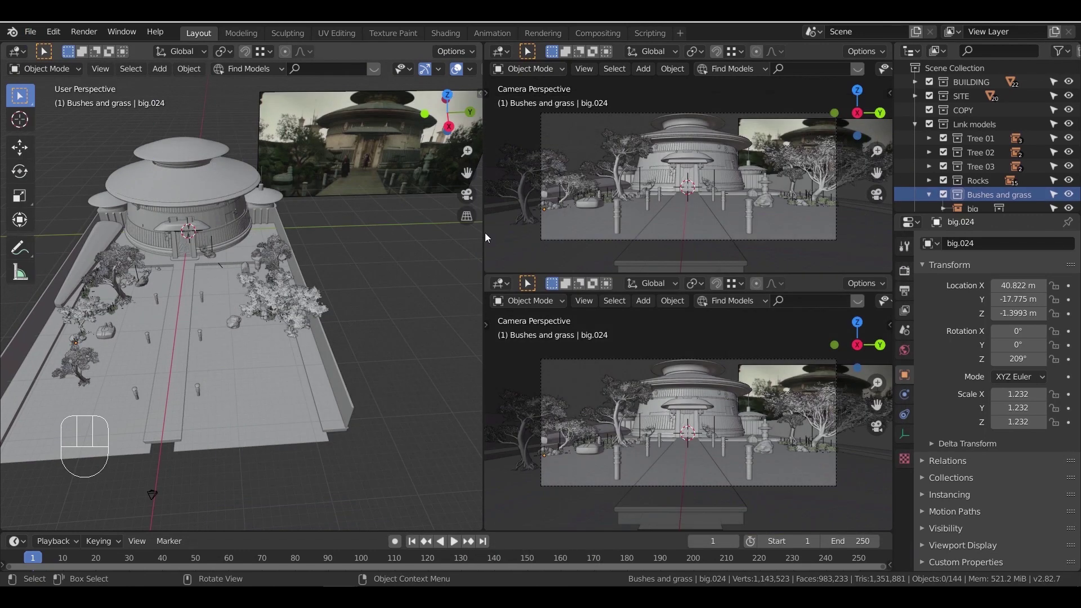
key(g)
click(319, 384)
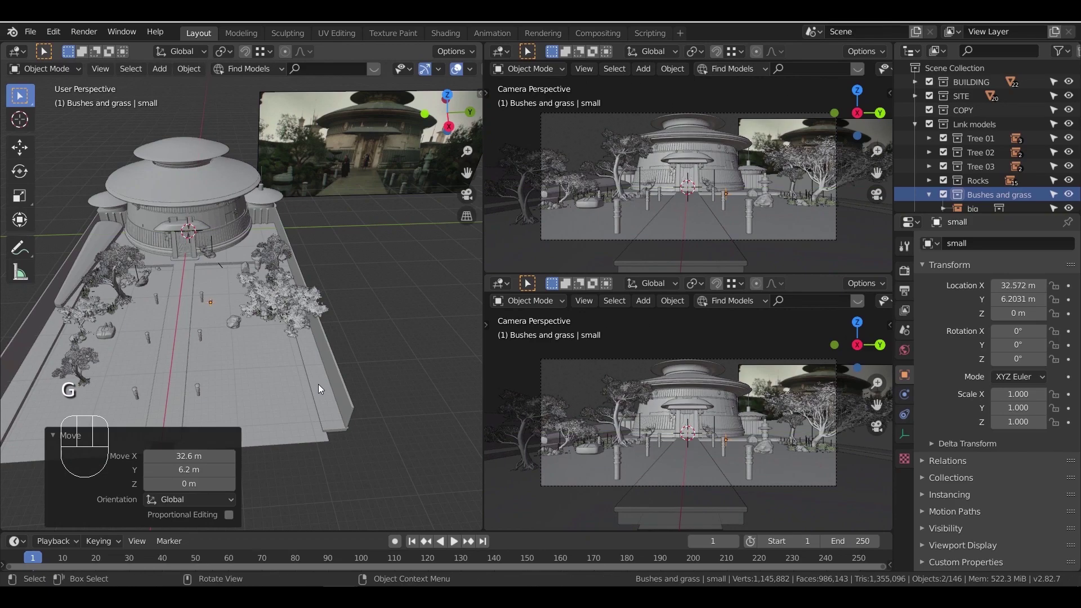
Scale the linked small grass clump by 1.44
key(KP_Decimal)
middle_drag(312, 337, 309, 380)
key(s)
click(342, 343)
Move the grass X -14.3 m, Y -3.2 m toward the kerb corner, plus a further X -0.693 m, Y -0.0542 m
scroll(342, 344, down, 3)
scroll(315, 374, down, 4)
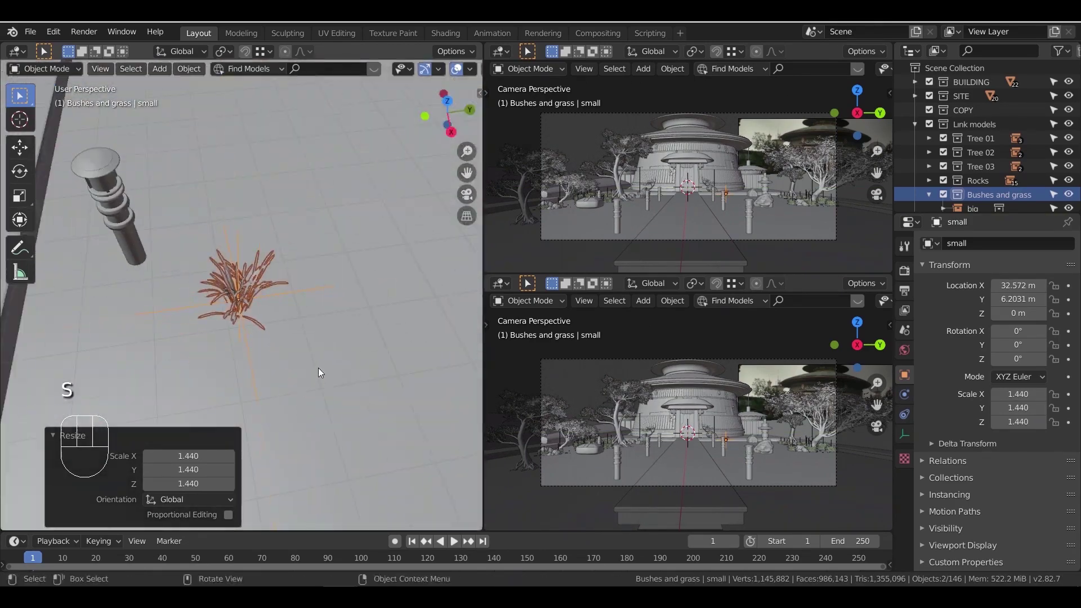
shift+middle_drag(287, 307, 312, 371)
scroll(312, 371, down, 2)
key(g)
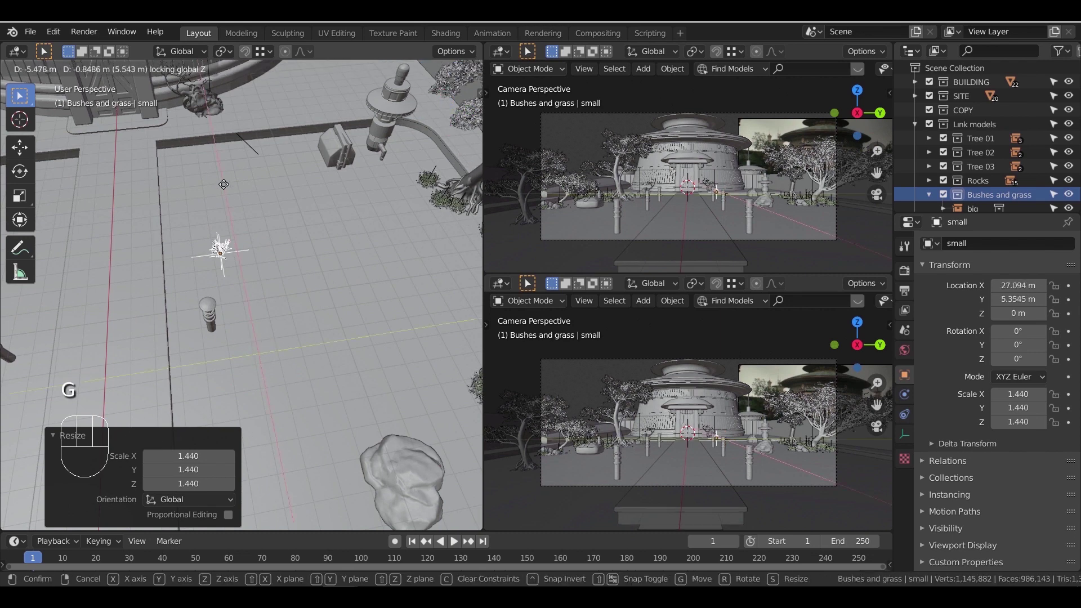
click(202, 118)
key(KP_Decimal)
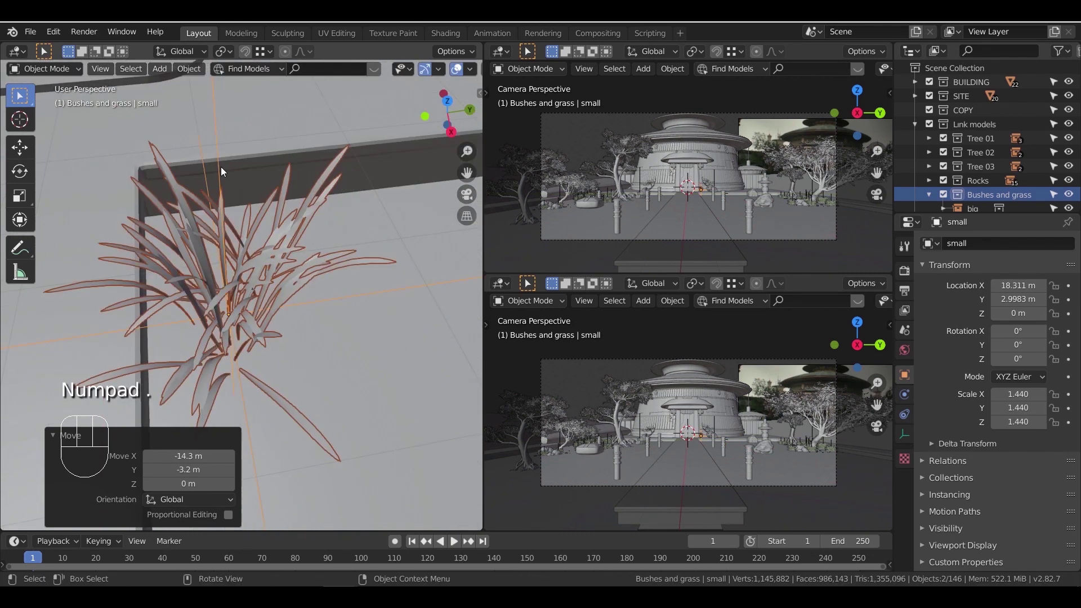
key(g)
click(257, 219)
Lower the grass clump along Z by about 1.59 m to ground level, using the right orthographic view
shift+middle_drag(233, 255, 177, 261)
key(KP_3)
scroll(177, 261, down, 6)
shift+middle_drag(225, 325, 285, 277)
scroll(285, 277, up, 3)
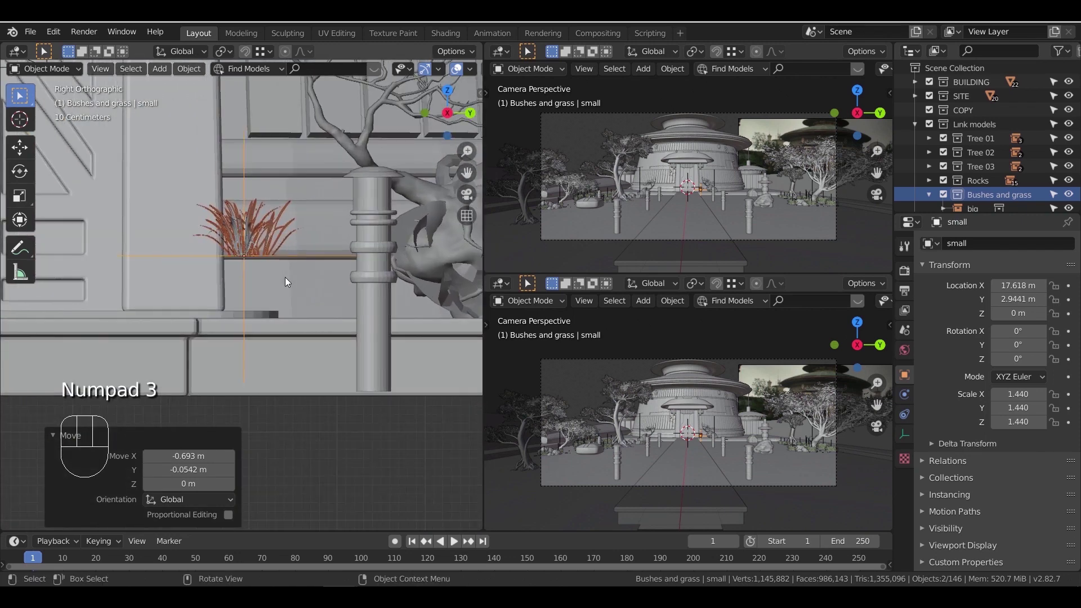
key(g)
key(z)
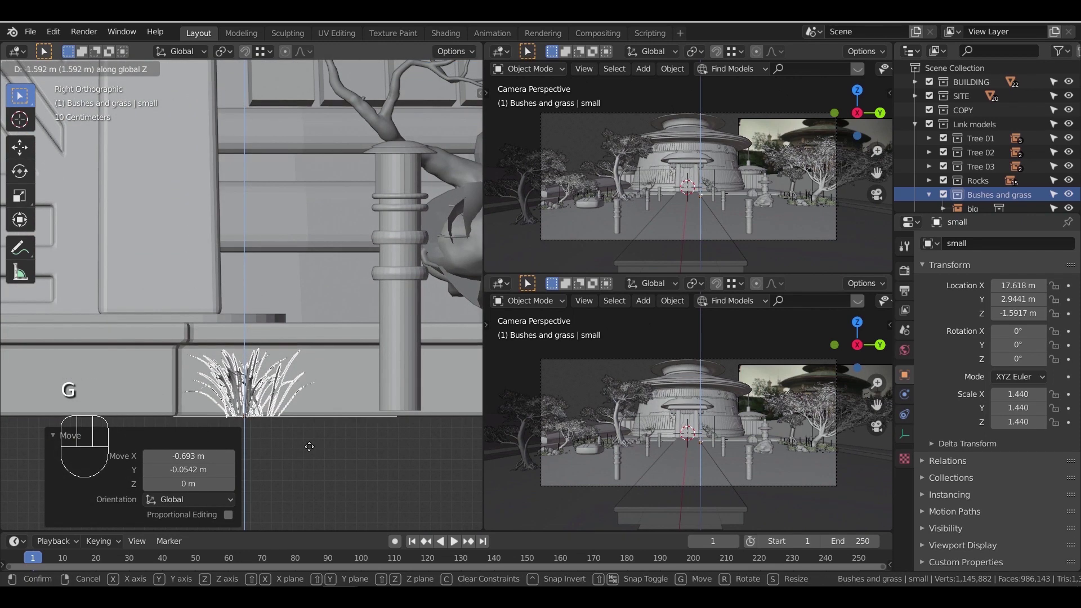
click(309, 444)
Fine-tune the grass clump's height along Z to -1.4349 m at the ground
middle_drag(315, 359, 299, 343)
scroll(320, 363, up, 2)
shift+middle_drag(298, 343, 296, 293)
scroll(296, 292, up, 2)
key(g)
key(z)
click(301, 309)
Move the grass horizontally into the kerb corner at X 16.598 m, Y 2.8923 m and scale it by 1.36
key(g)
key(shift+z)
click(303, 268)
key(s)
click(305, 293)
Duplicate the grass clump 0.945 m along Y beside the kerb
shift+middle_drag(305, 293, 292, 321)
key(KP_Decimal)
scroll(332, 365, down, 8)
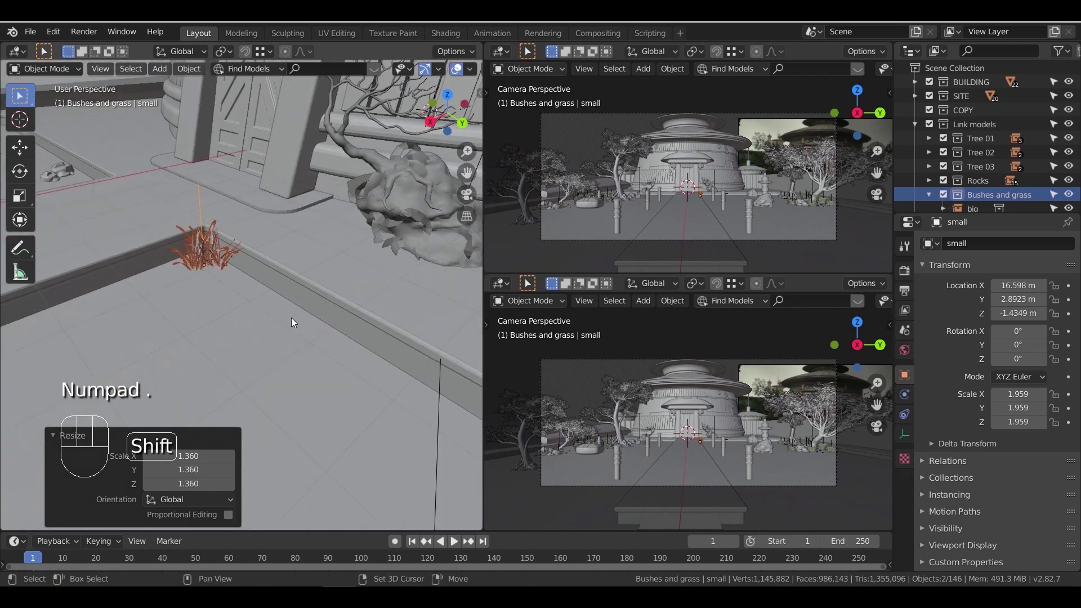
key(shift+d)
click(320, 336)
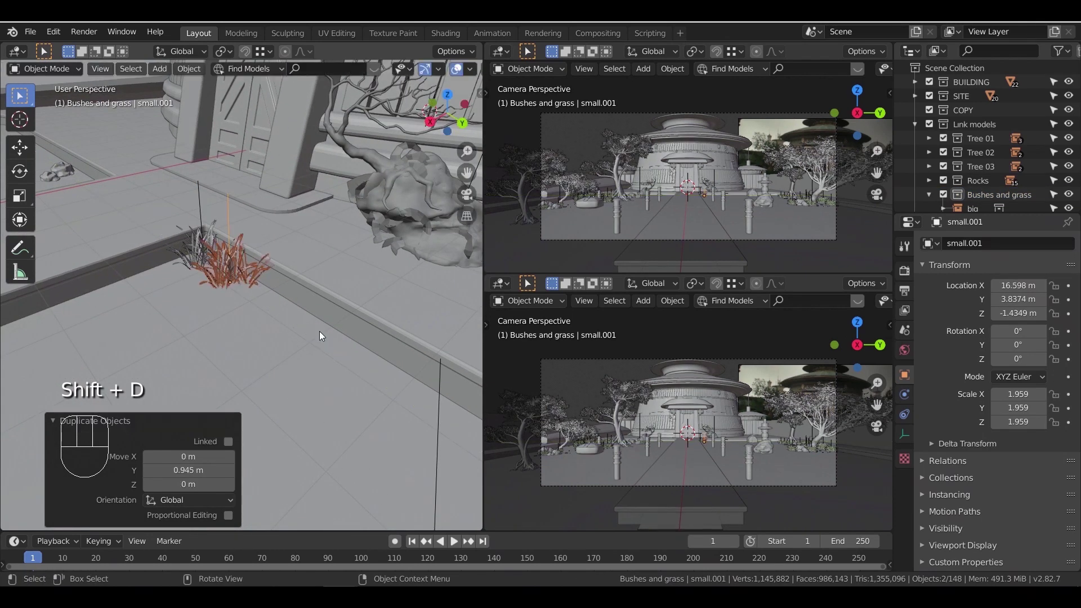
Repeat the duplication nine times to extend the grass row along the kerb to Y 12.343 m
key(shift+r)
key(shift+r)
key(shift+r)
key(shift+r)
key(shift+r)
key(shift+r)
scroll(315, 352, down, 3)
mouse_move(309, 360)
middle_down()
mouse_move(434, 349)
mouse_move(308, 362)
middle_up()
key(shift+r)
key(shift+r)
key(shift+r)
Scale every second grass clump in the kerb row to 2.298 and rotate them 13.7° about Z, using individual origins as pivot
shift+middle_drag(280, 317, 319, 313)
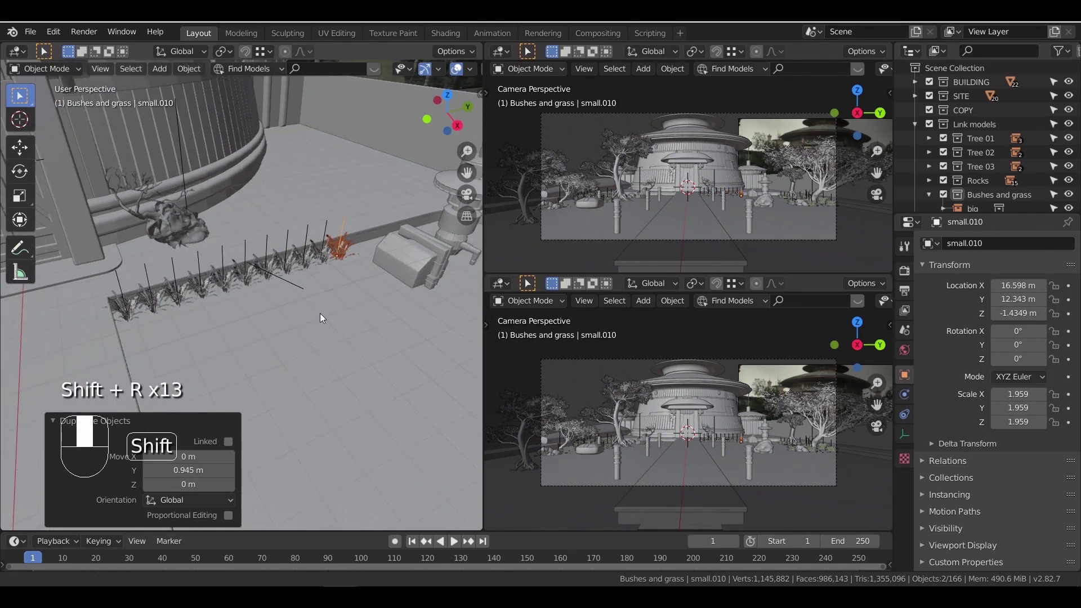
scroll(143, 308, up, 2)
click(143, 308)
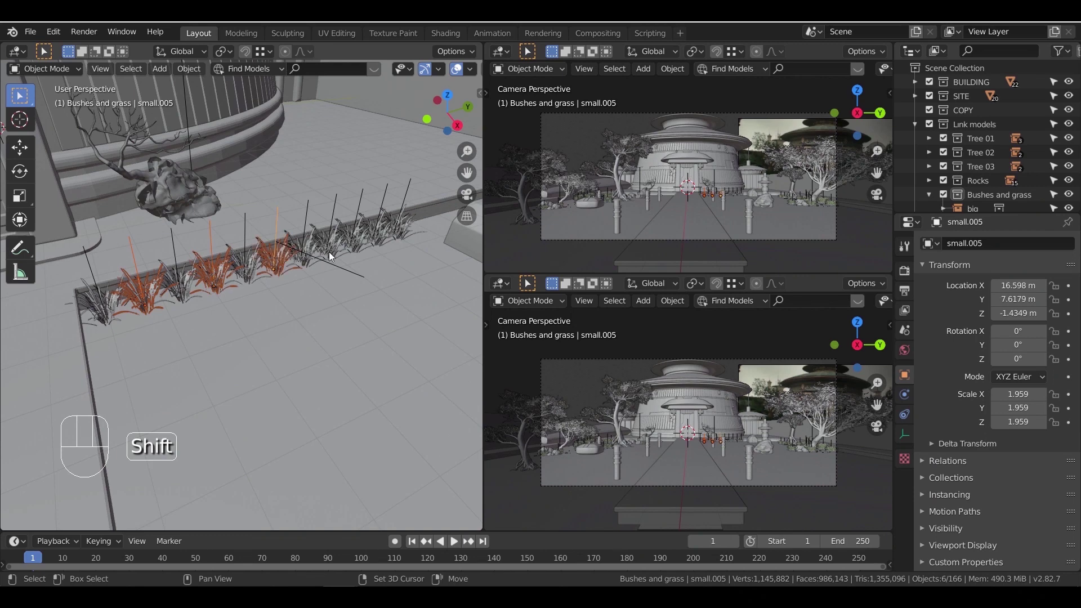
click(226, 51)
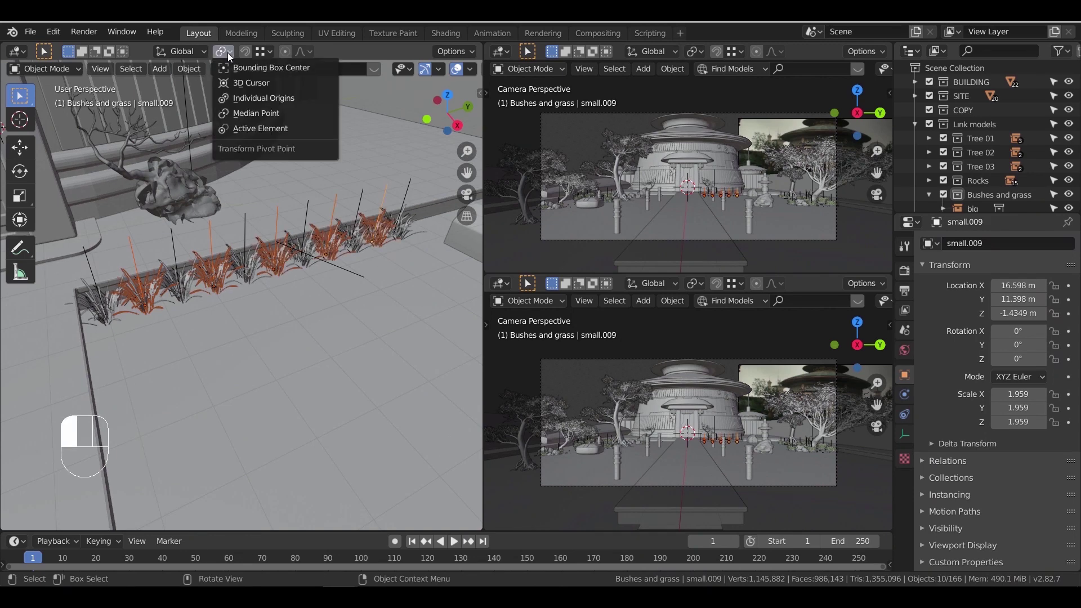
click(251, 98)
key(s)
click(382, 318)
key(r)
click(392, 291)
Scale two of the enlarged grass clumps in the row to 2.400 and rotate them a further 10.2° about Z
click(278, 266)
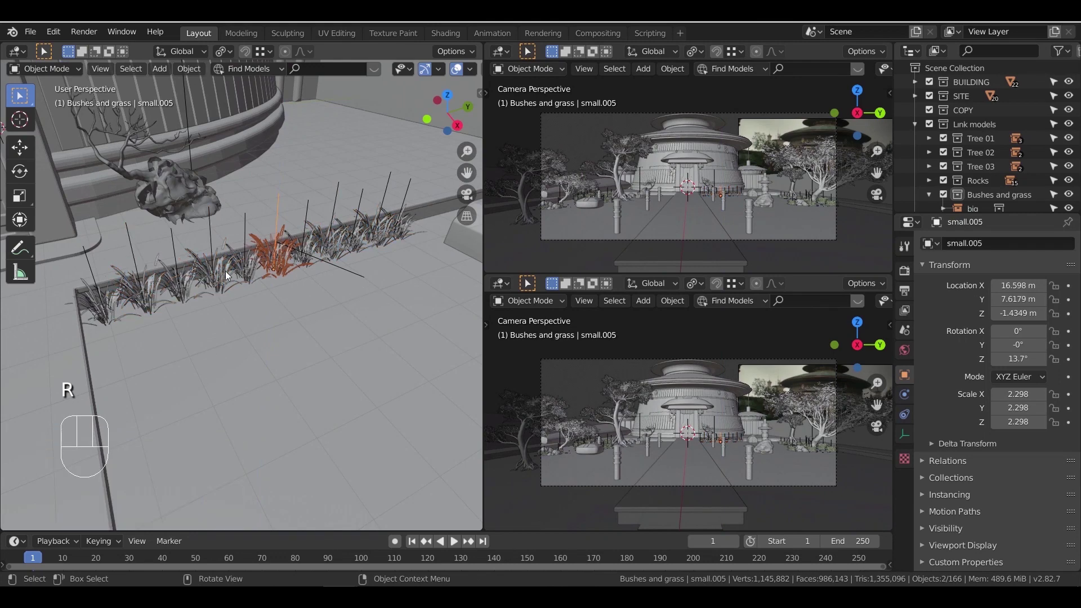
key(s)
click(319, 323)
key(r)
key(z)
click(356, 311)
Select two more grass clumps farther along the kerb row and shift their position
shift+middle_drag(366, 302, 165, 321)
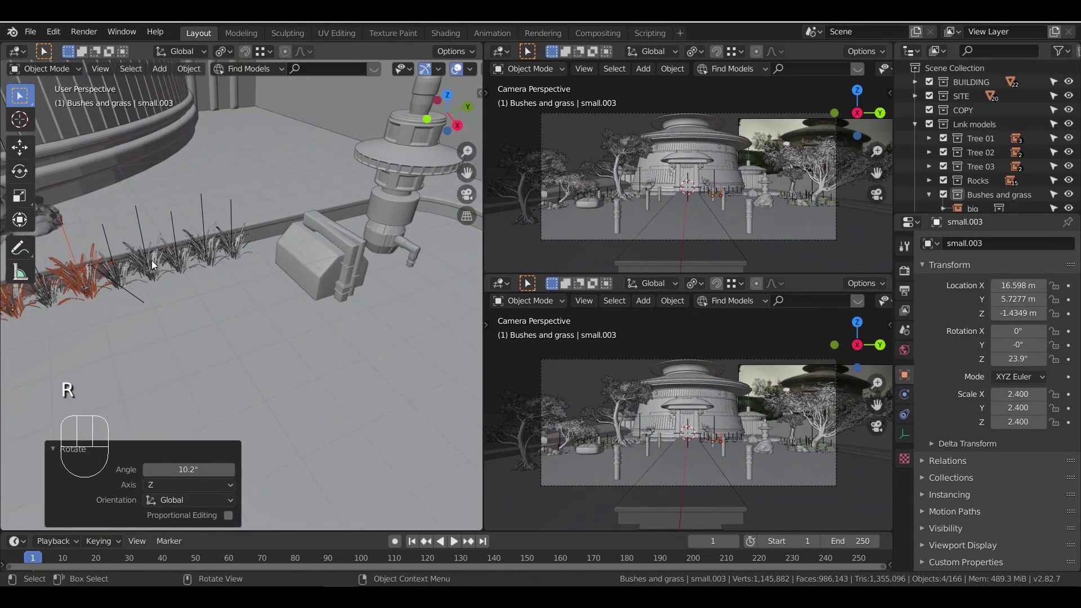
click(152, 261)
shift+click(178, 259)
key(g)
click(263, 310)
Duplicate a grass clump from the row horizontally to the front of the stone block and scale it down to 1.846
click(214, 251)
key(shift+d)
key(shift+z)
click(351, 338)
key(s)
click(337, 333)
Duplicate the small clump horizontally to the kerb behind the stone lantern at X 16.53 m, Y 16.657 m
key(shift+d)
key(shift+z)
click(367, 258)
Duplicate the grass clump beside the lantern at X 19.38 m, Y 18.43 m and scale it by 1.116
shift+middle_drag(316, 276, 53, 363)
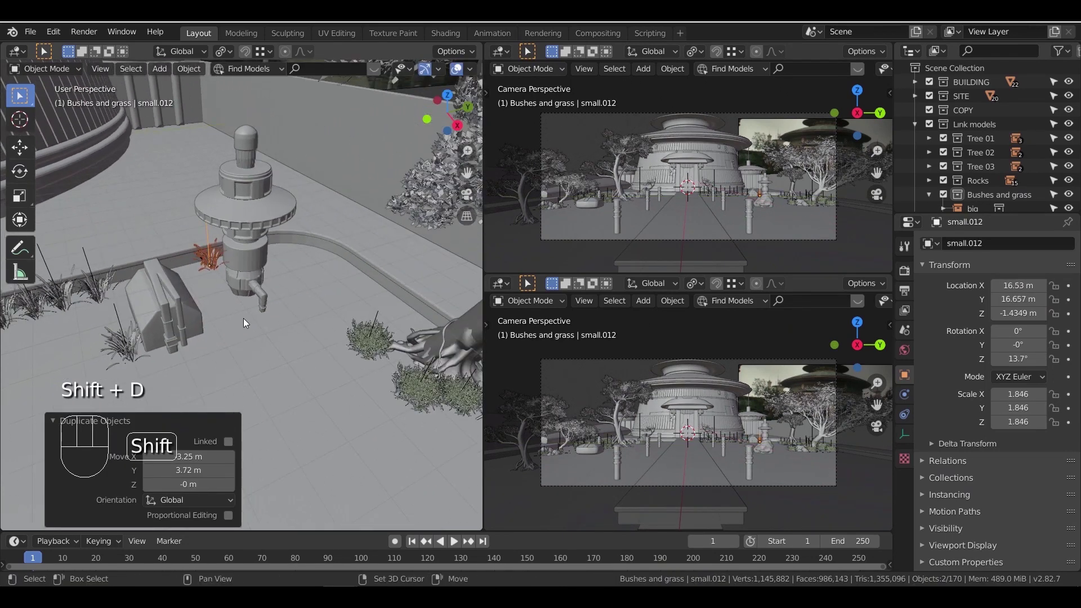
key(shift+d)
key(shift+z)
click(327, 348)
key(s)
click(332, 352)
Duplicate the lantern's grass clump horizontally toward the curved kerb and enlarge the copy slightly
key(shift+d)
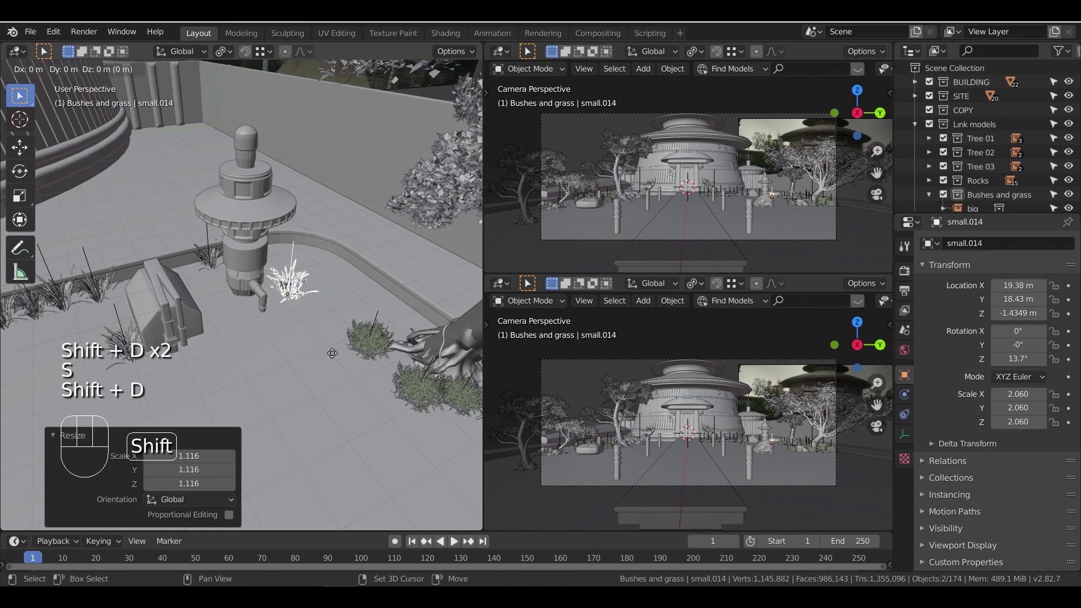
key(shift+z)
click(334, 310)
key(s)
click(339, 315)
Duplicate the grass clump to the kerb near the tree at X 20.834 m, Y 21.123 m and scale it by 1.204
key(shift+d)
key(shift+z)
click(426, 357)
key(s)
click(429, 375)
Place a grass clump among the bushes at the tree's roots at X 23.166 m, Y 19.035 m and scale it to 1.563
shift+middle_drag(429, 376, 328, 314)
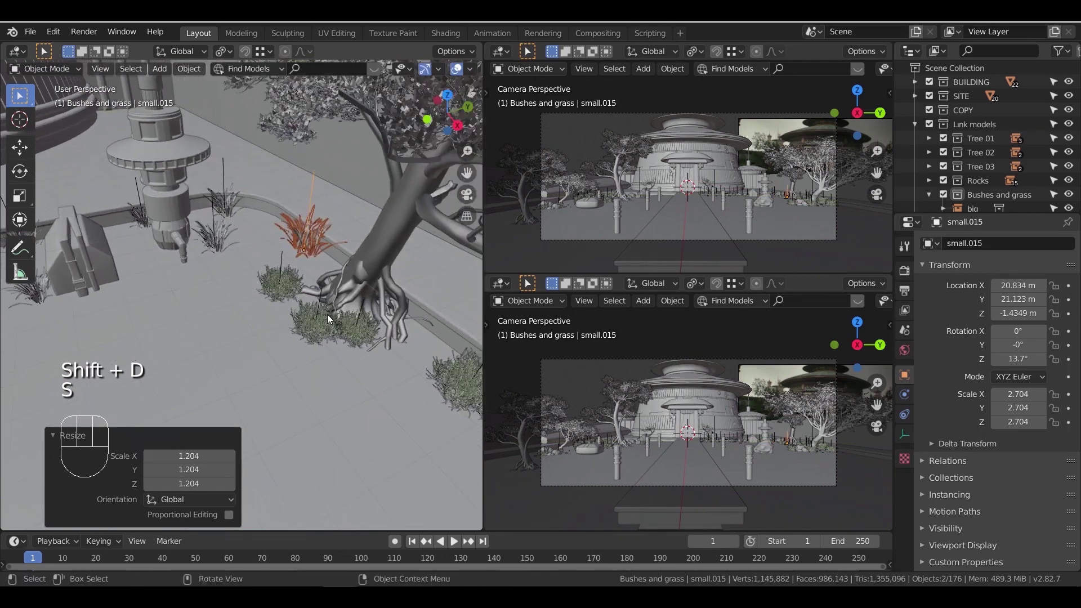
click(310, 371)
key(s)
click(309, 367)
Duplicate the small grass clump horizontally to the other side of the tree trunk
middle_drag(309, 366, 332, 348)
shift+middle_drag(332, 348, 228, 338)
middle_drag(228, 338, 242, 352)
key(shift+d)
key(shift+z)
click(354, 344)
Duplicate the small grass clump about 10.73 m along X and -11.39 m along Y to the foreground rock and resize it
click(150, 225)
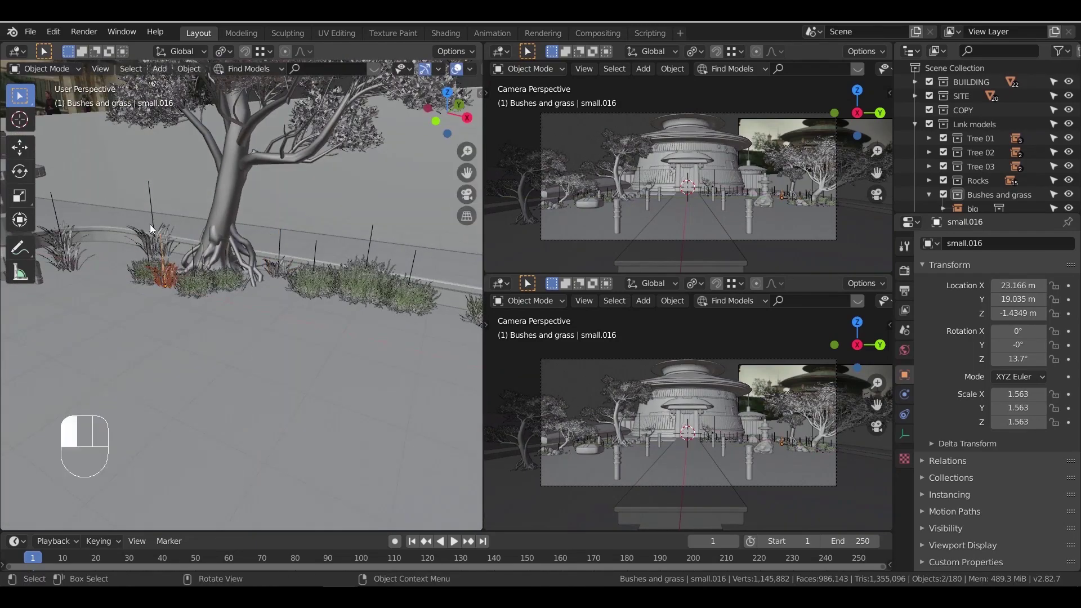
click(278, 320)
click(356, 340)
shift+middle_drag(356, 341, 252, 349)
key(shift+d)
key(shift+z)
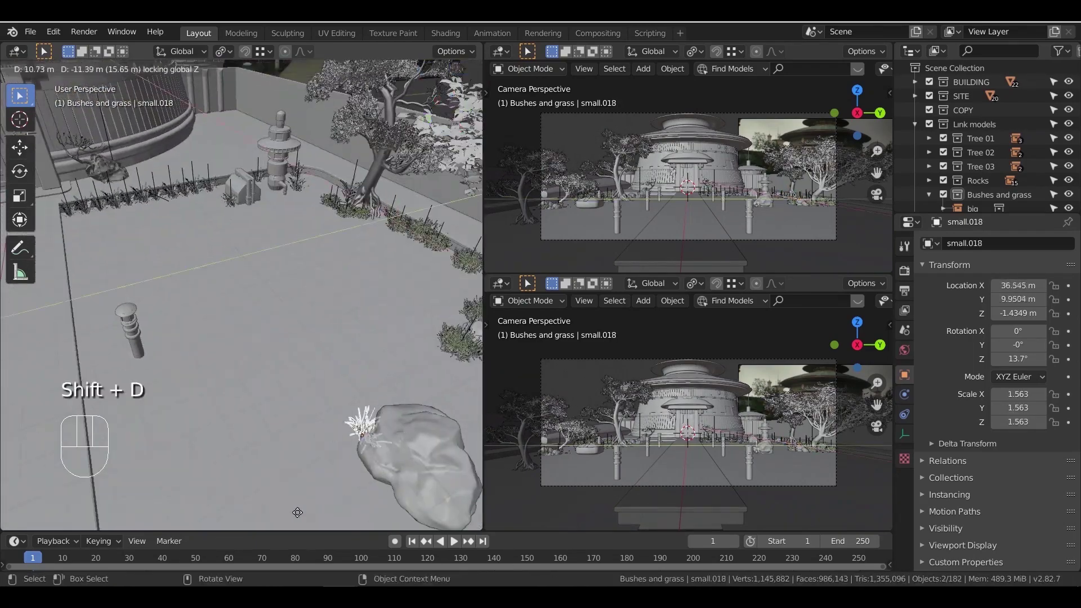
click(299, 513)
key(s)
click(353, 22)
Duplicate the grass clump to another spot near the foreground rock and rescale the copy
scroll(394, 343, down, 3)
shift+middle_drag(402, 350, 270, 230)
key(shift+d)
key(shift+z)
click(380, 308)
key(s)
click(350, 326)
key(z)
click(300, 303)
Select all clumps of the kerb grass row and duplicate them along Y to the opposite side of the path
scroll(298, 298, down, 4)
scroll(264, 225, up, 5)
shift+middle_drag(259, 220, 174, 267)
click(177, 263)
shift+click(199, 263)
shift+click(222, 264)
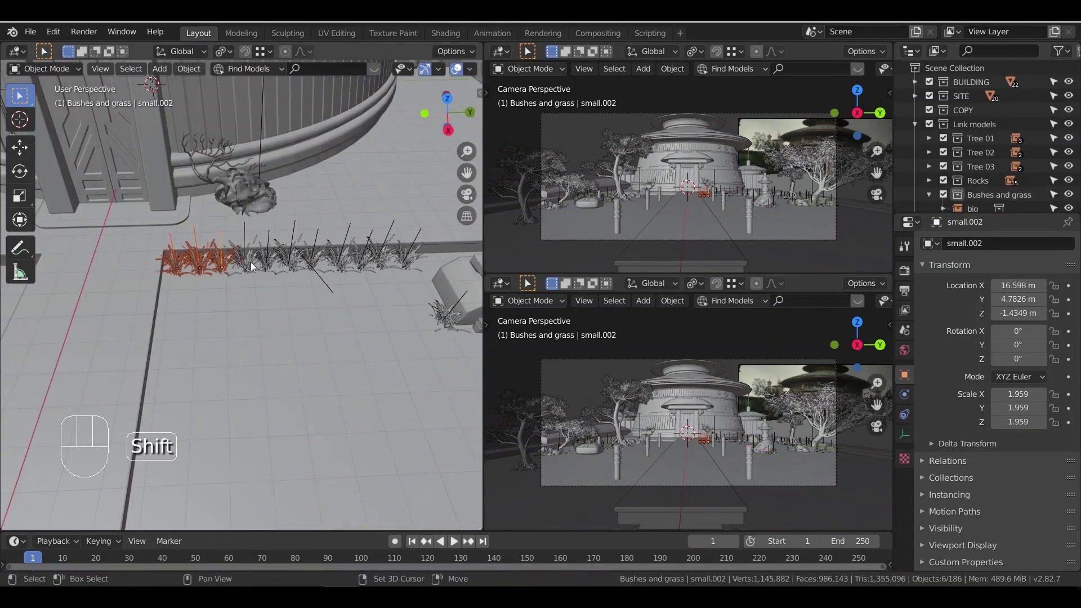
shift+click(405, 263)
middle_drag(403, 263, 333, 326)
key(shift+d)
key(y)
click(113, 275)
Duplicate the new grass row by 0.848 m in X and -3.22 m in Y and scale the copies down slightly
key(shift+d)
key(shift+z)
shift+middle_drag(215, 260, 282, 225)
click(257, 274)
key(s)
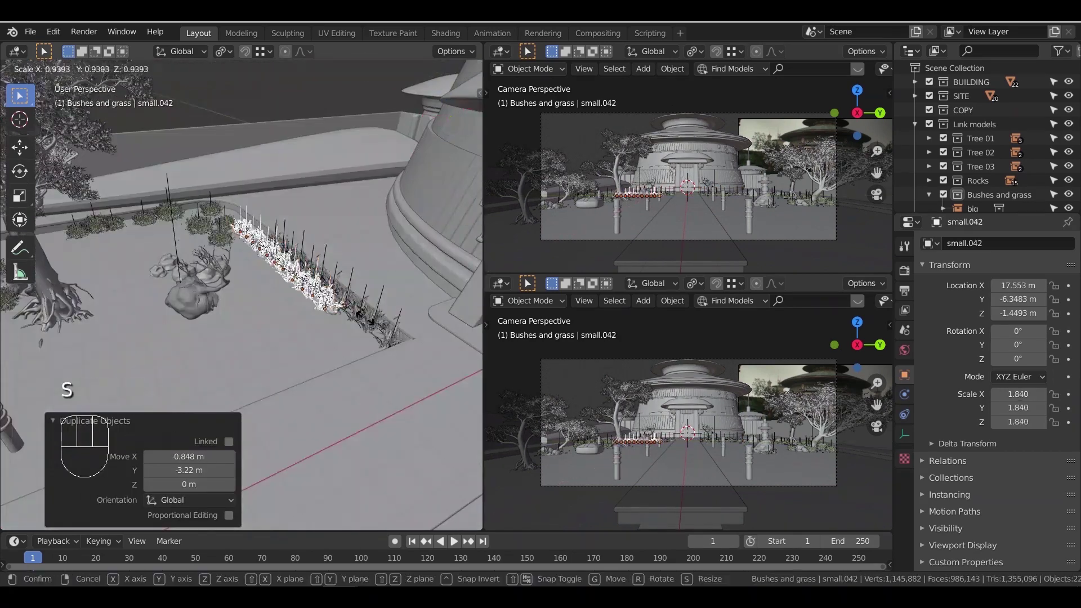
click(247, 281)
Duplicate a single grass clump to the bonsai rock and again to the tree roots at X 28.351 m, Y -10.316 m
middle_drag(242, 293, 207, 278)
click(401, 264)
key(shift+d)
key(shift+z)
click(334, 323)
key(shift+d)
key(shift+z)
click(251, 353)
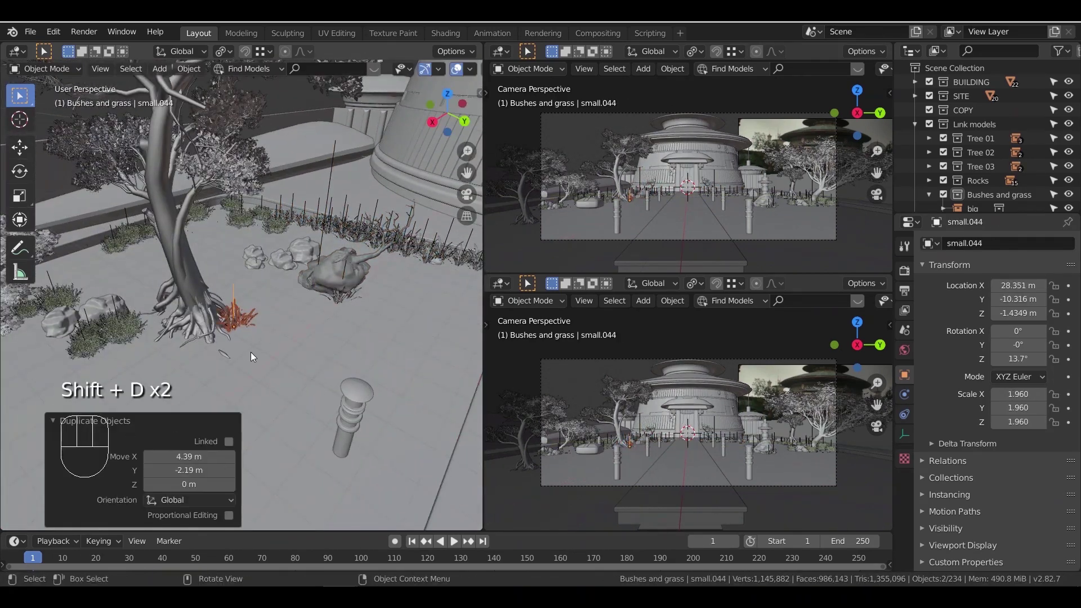
Place a grass clump scaled to 0.989 beside the lamp post at X 30.436 m, Y -4.9849 m
click(399, 468)
key(s)
click(364, 457)
key(g)
click(372, 462)
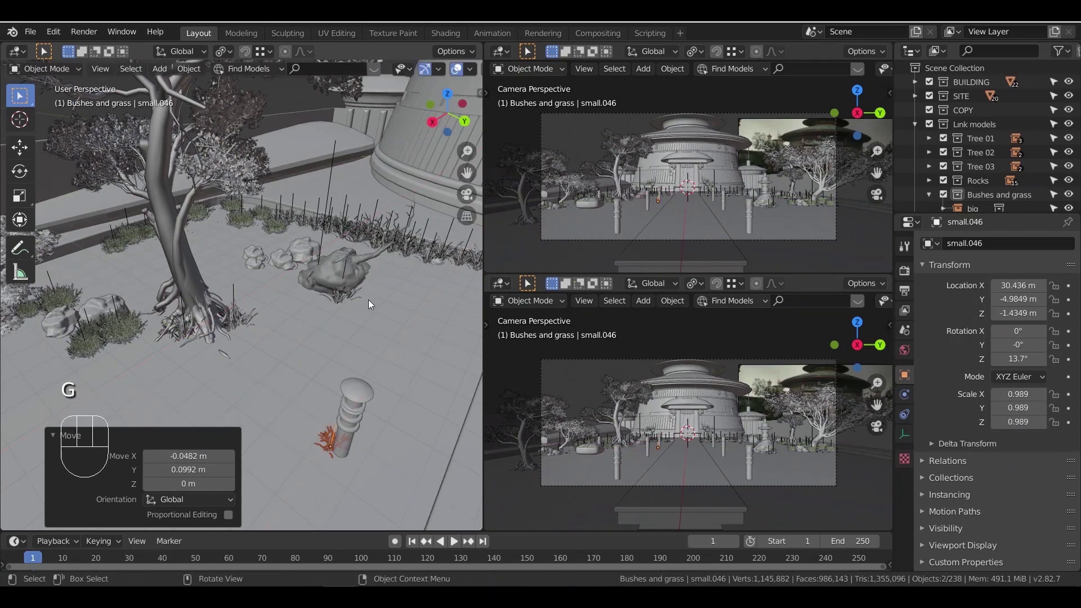
Duplicate the grass clump at the tree's roots to another spot around the trunk and rescale it
shift+middle_drag(113, 315, 269, 339)
click(369, 337)
key(shift+d)
key(shift+z)
click(297, 304)
key(s)
click(301, 308)
Duplicate the grass clump horizontally to X 28.445 m, Y -20.199 m and scale it by 1.327
key(shift+d)
key(shift+z)
click(147, 307)
key(s)
click(162, 325)
Duplicate the tree near the stone lantern and place the copy beside the temple building
scroll(214, 299, down, 5)
middle_drag(253, 286, 369, 315)
scroll(297, 301, up, 4)
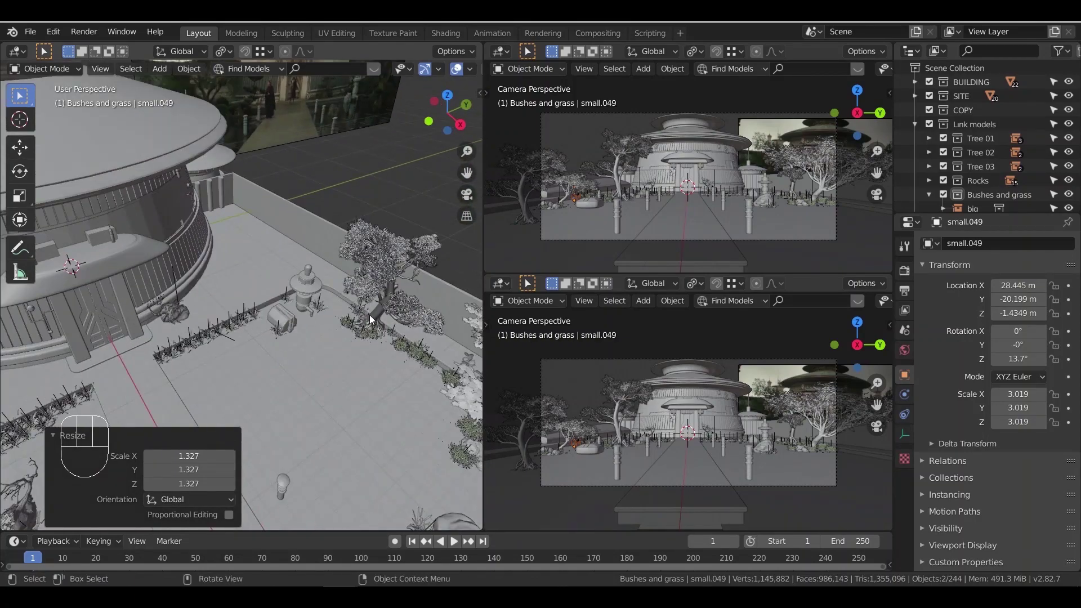
click(369, 315)
key(shift+d)
click(244, 253)
Scale the duplicated tree to 0.627 and rotate it about Z to 283°
scroll(244, 254, up, 6)
shift+middle_drag(244, 253, 307, 322)
key(r)
key(z)
click(293, 183)
key(s)
click(290, 213)
key(r)
key(z)
click(291, 290)
Raise the duplicated tree 0.526 m along Z
mouse_move(291, 291)
middle_down()
mouse_move(340, 252)
mouse_move(298, 309)
middle_up()
key(g)
key(z)
click(315, 254)
Move the tree left of the temple entrance horizontally to X 23.532 m, Y -15.245 m
scroll(323, 254, down, 4)
mouse_move(298, 309)
middle_down()
mouse_move(279, 331)
mouse_move(315, 304)
middle_up()
mouse_move(315, 304)
shift+middle_down()
mouse_move(349, 269)
mouse_move(301, 292)
shift+middle_up()
scroll(349, 269, down, 3)
scroll(326, 281, down, 2)
scroll(325, 281, down, 2)
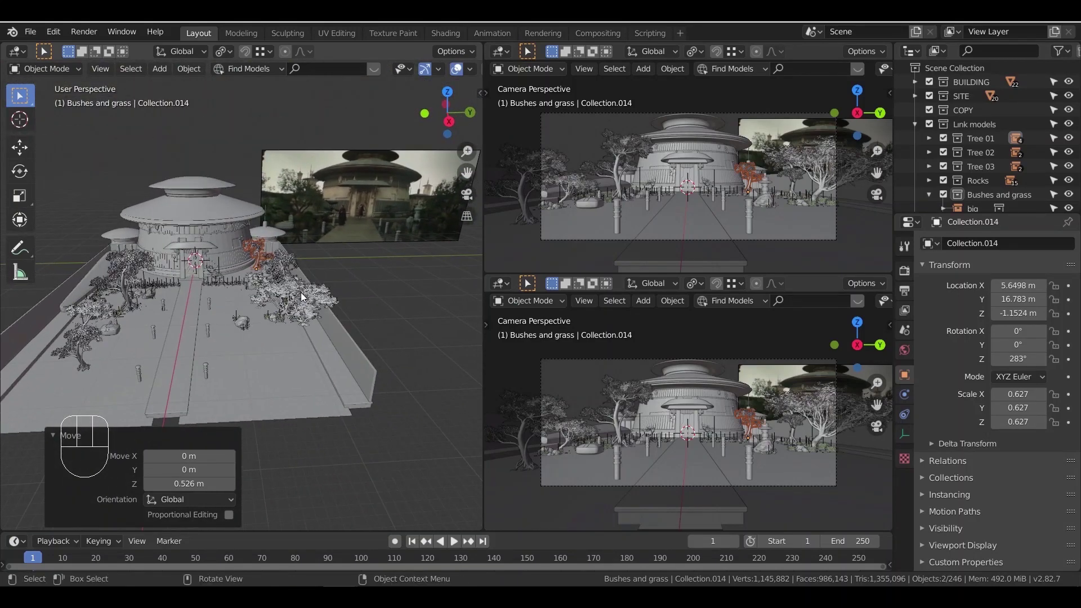
click(626, 195)
key(g)
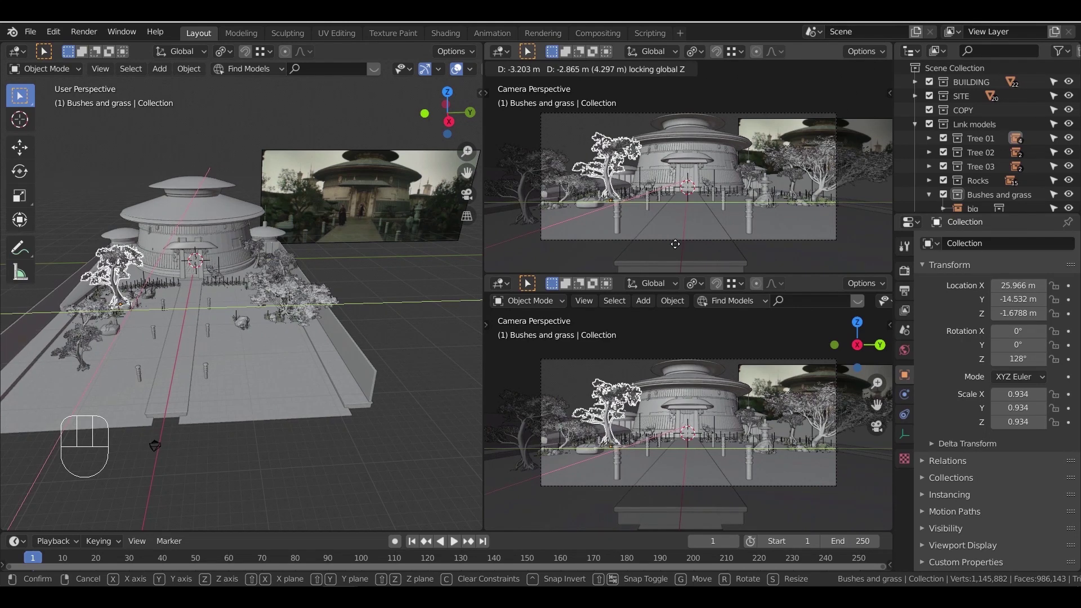
click(706, 231)
Scale the tree left of the temple entrance to 0.766 and rotate it about Z to -11.6°
key(s)
right_click(701, 155)
key(s)
click(703, 158)
click(540, 179)
key(s)
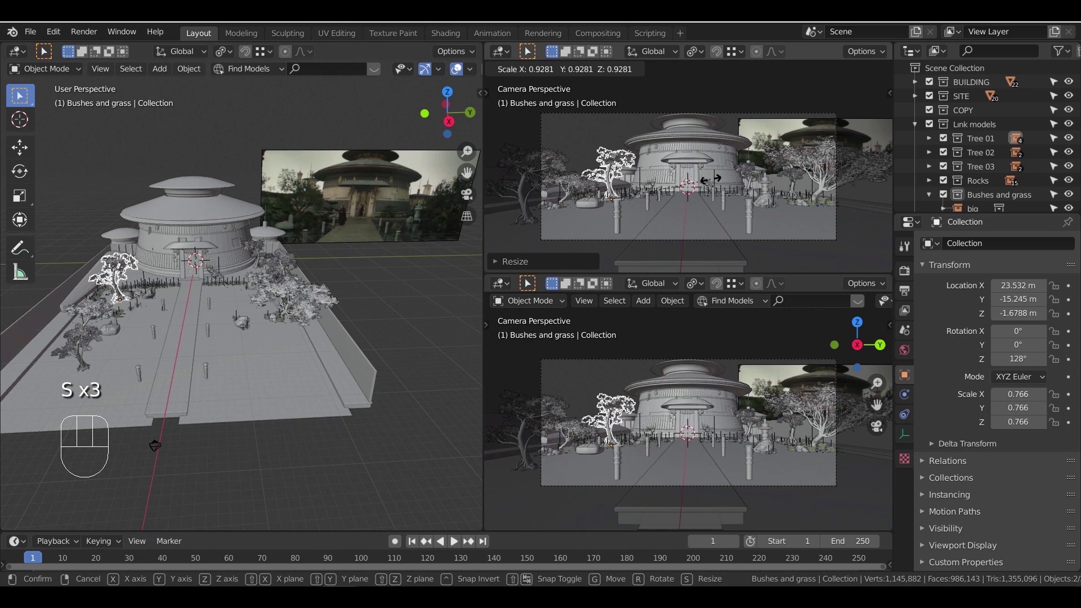
key(r)
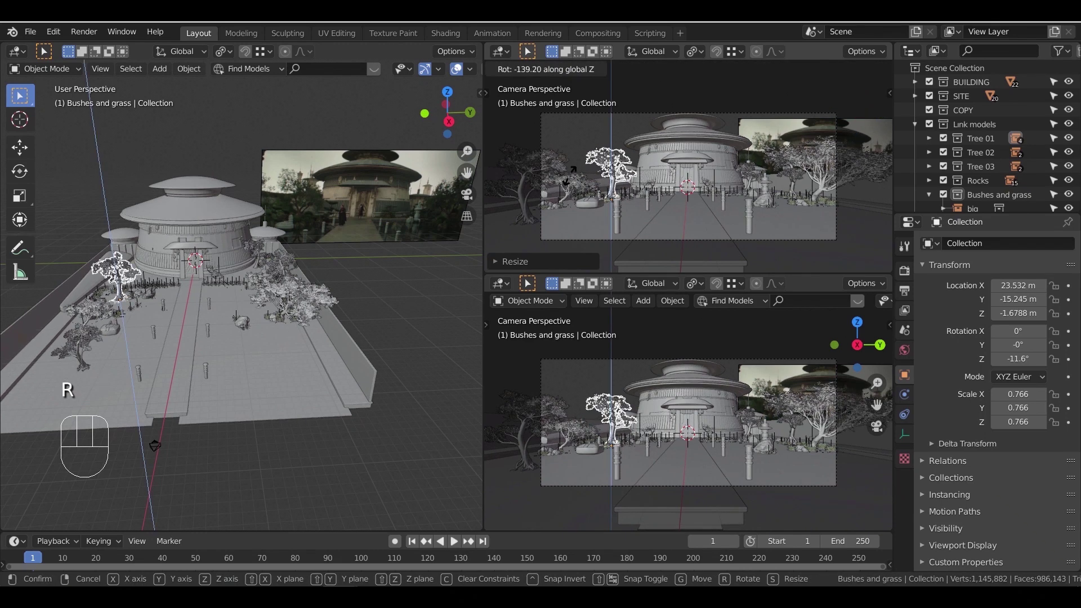
click(569, 176)
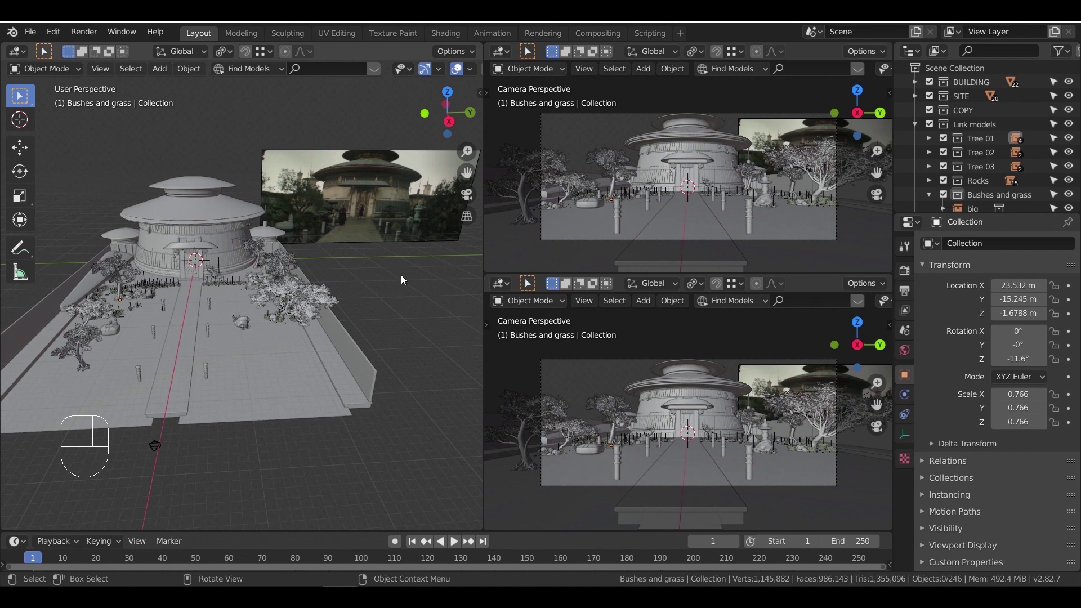
Duplicate the left foreground tree horizontally and place the copy by the boundary wall at X 30.612 m, Y -23.7 m
mouse_move(400, 275)
middle_down()
mouse_move(361, 281)
mouse_move(385, 276)
middle_up()
middle_drag(326, 246, 290, 268)
shift+middle_drag(290, 268, 402, 268)
scroll(361, 367, up, 4)
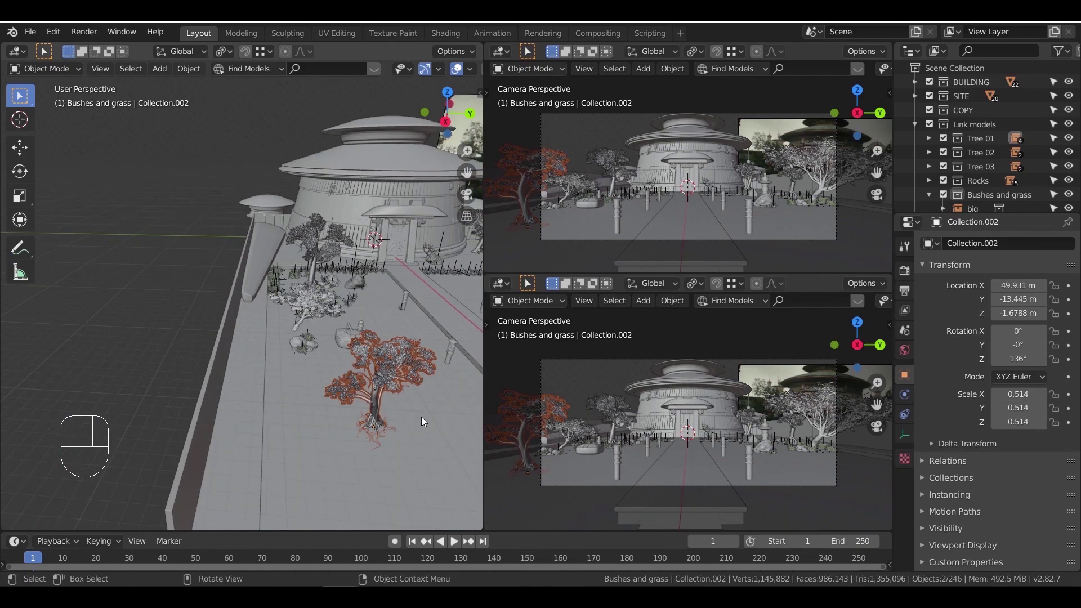
key(shift+d)
key(shift+z)
click(292, 295)
Scale the duplicated tree by 1.178 and rotate it 72.4° about Z
key(s)
click(317, 306)
key(r)
key(z)
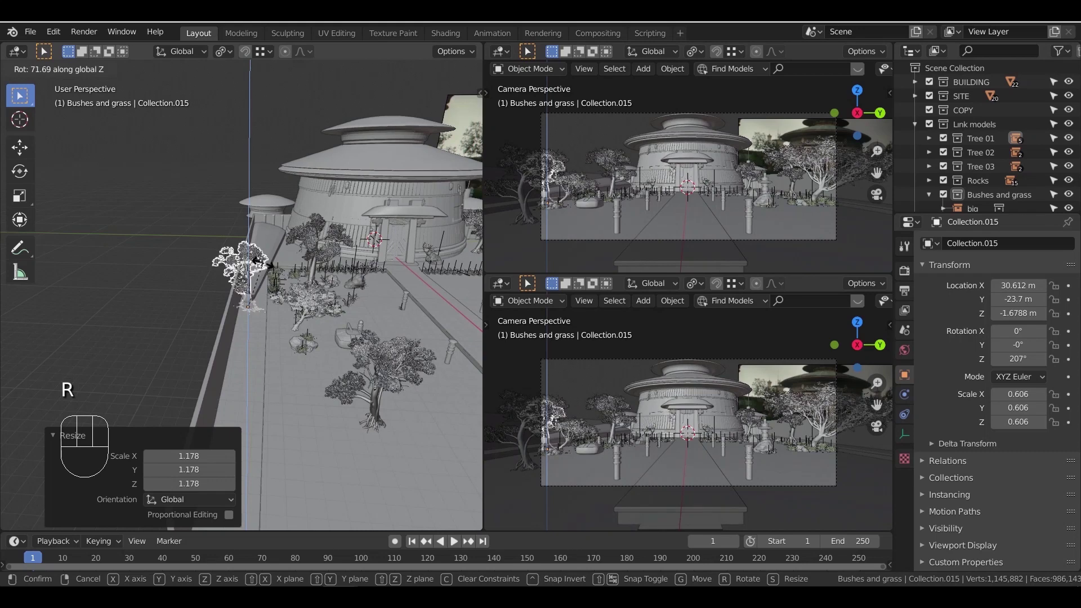
click(262, 263)
Move the duplicated tree along X to 26.473 m, farther back along the boundary wall
key(g)
key(x)
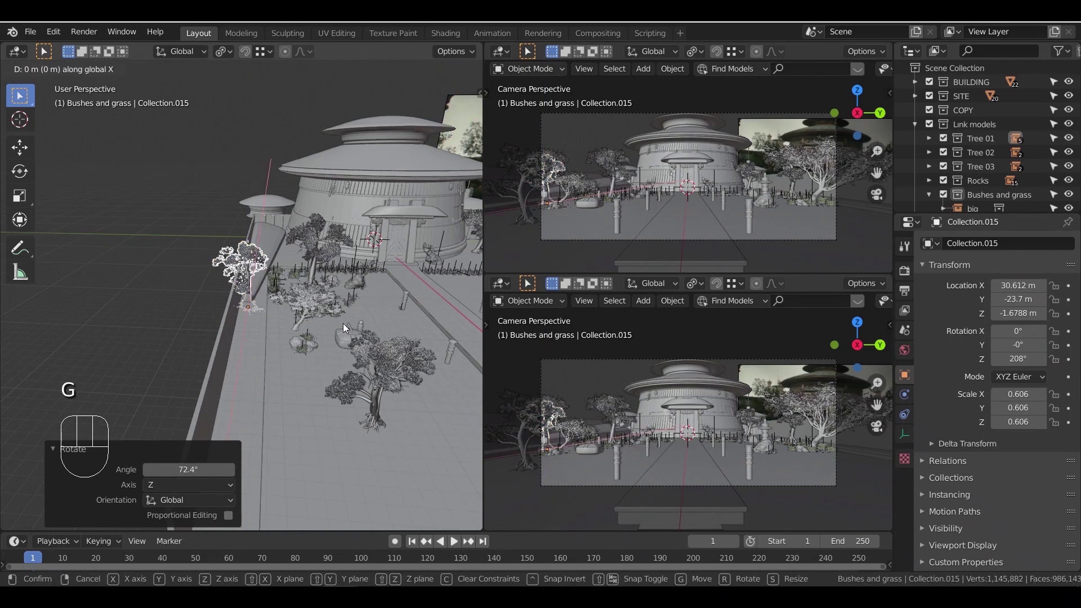
click(351, 311)
click(189, 220)
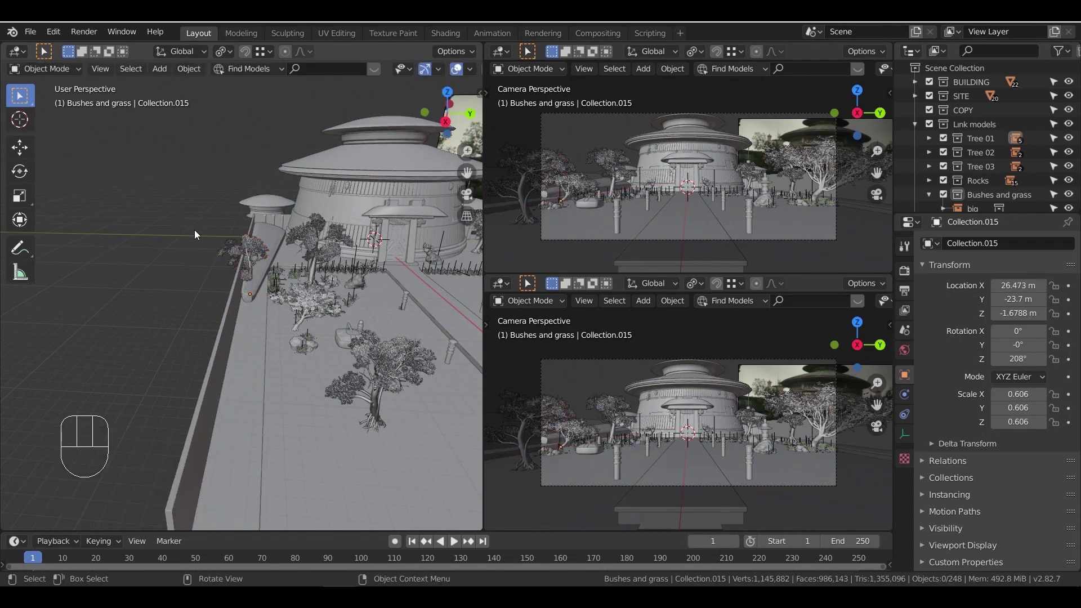
Raise the duplicated tree along Z to 0.018 m so its roots sit on the boundary wall
middle_drag(329, 287, 237, 293)
middle_drag(226, 291, 264, 320)
scroll(277, 331, up, 4)
scroll(287, 344, up, 2)
middle_drag(327, 383, 312, 380)
scroll(312, 381, up, 1)
key(g)
key(z)
click(184, 313)
key(g)
key(z)
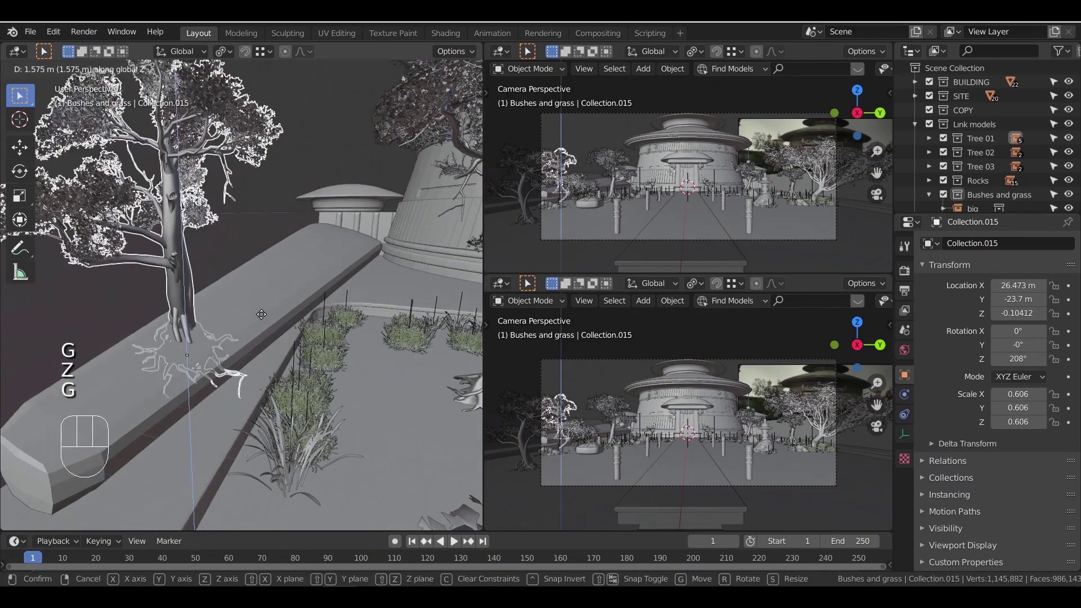
click(269, 310)
Scale the tree on the boundary wall by 0.780 and rotate it 160° about Z
key(s)
click(316, 311)
key(r)
key(z)
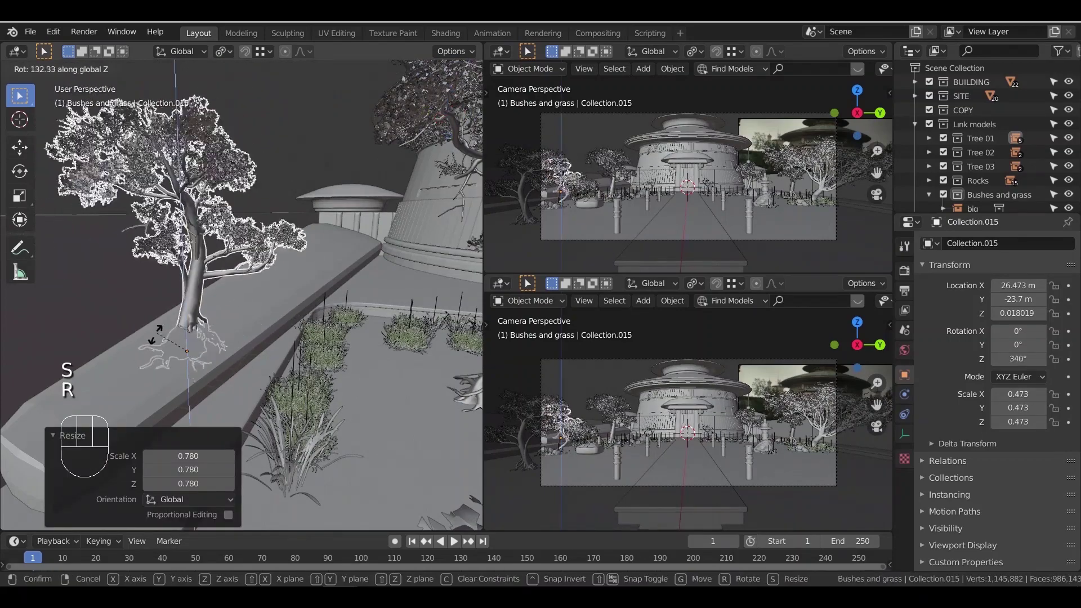
click(133, 353)
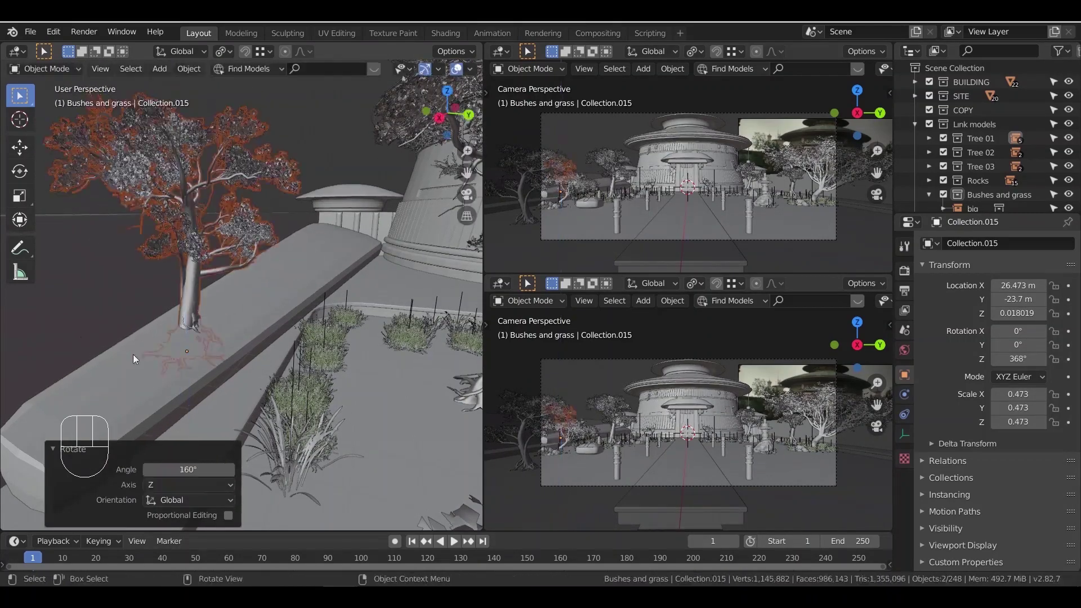
Move the tree on the boundary wall to X 25.233 m and raise it to Z 0.46867 m
key(g)
key(x)
click(321, 211)
key(g)
key(z)
click(325, 198)
click(147, 214)
scroll(180, 266, down, 6)
shift+middle_drag(180, 265, 265, 342)
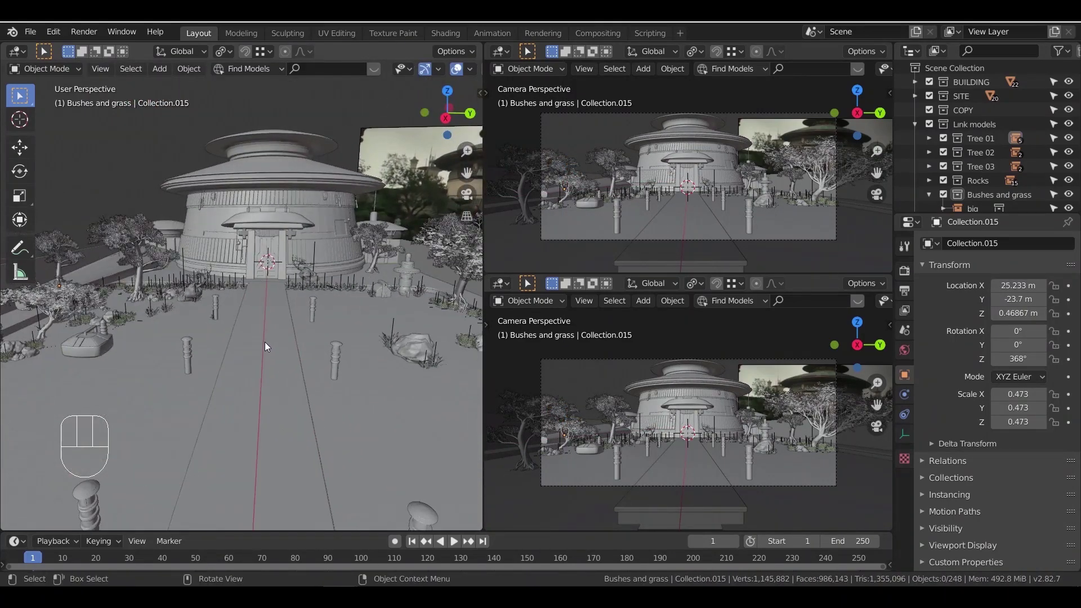
Switch the main viewport to camera view and join the three viewports into one large camera view
key(KP_0)
scroll(277, 341, down, 2)
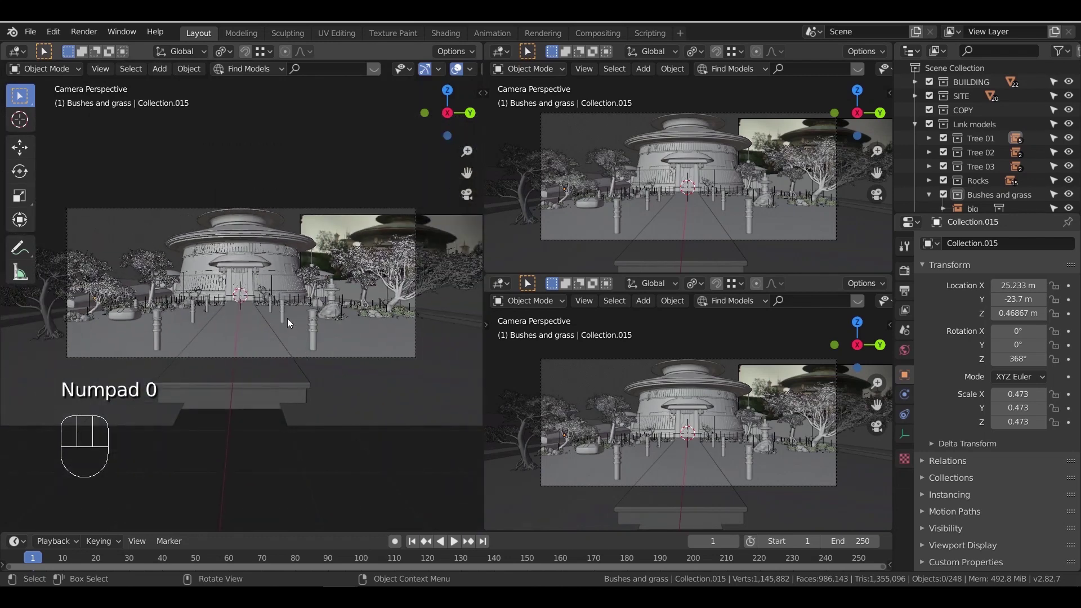
scroll(295, 318, up, 1)
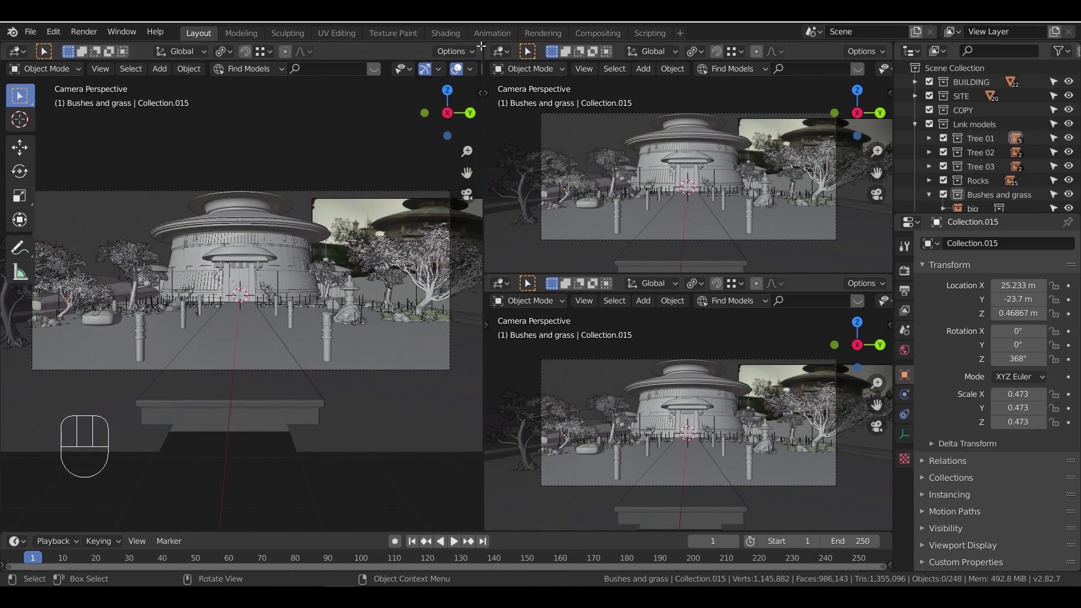
drag(489, 270, 499, 356)
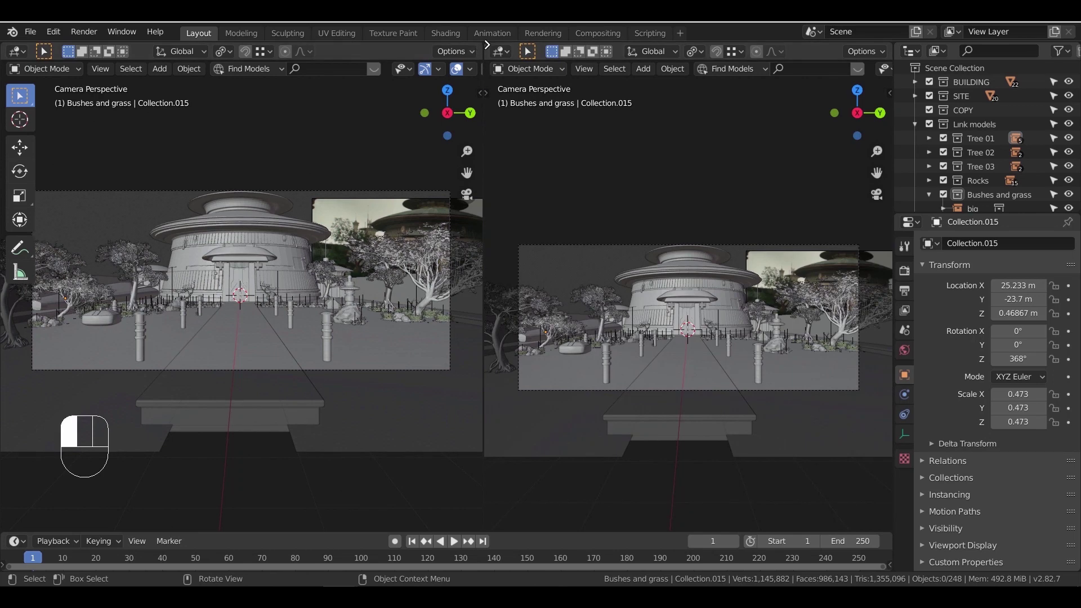
drag(481, 48, 503, 102)
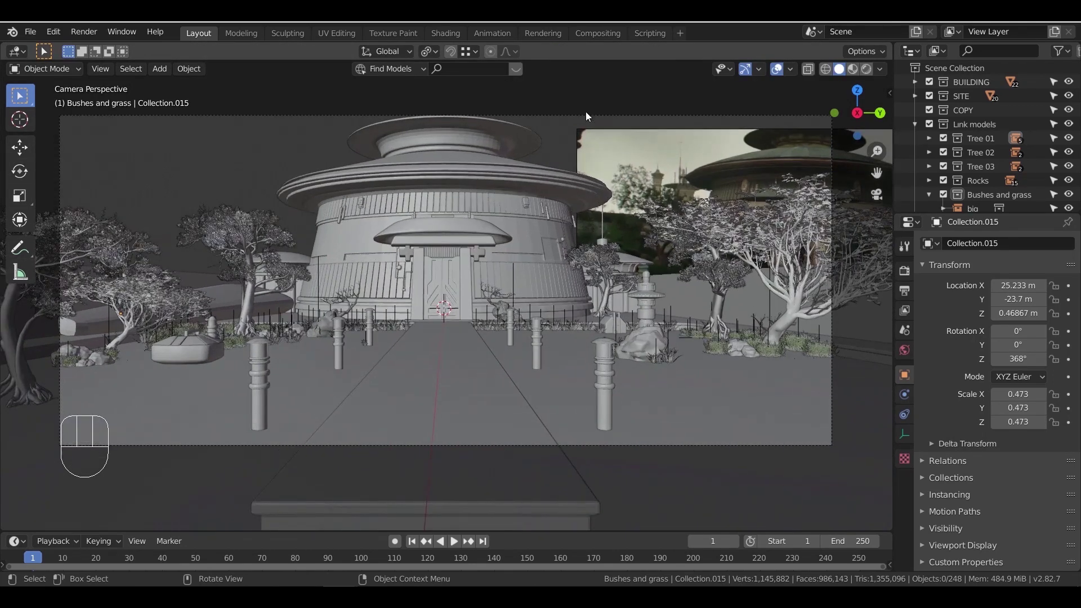
Lower the camera 0.439 m along Z
click(570, 115)
key(g)
key(z)
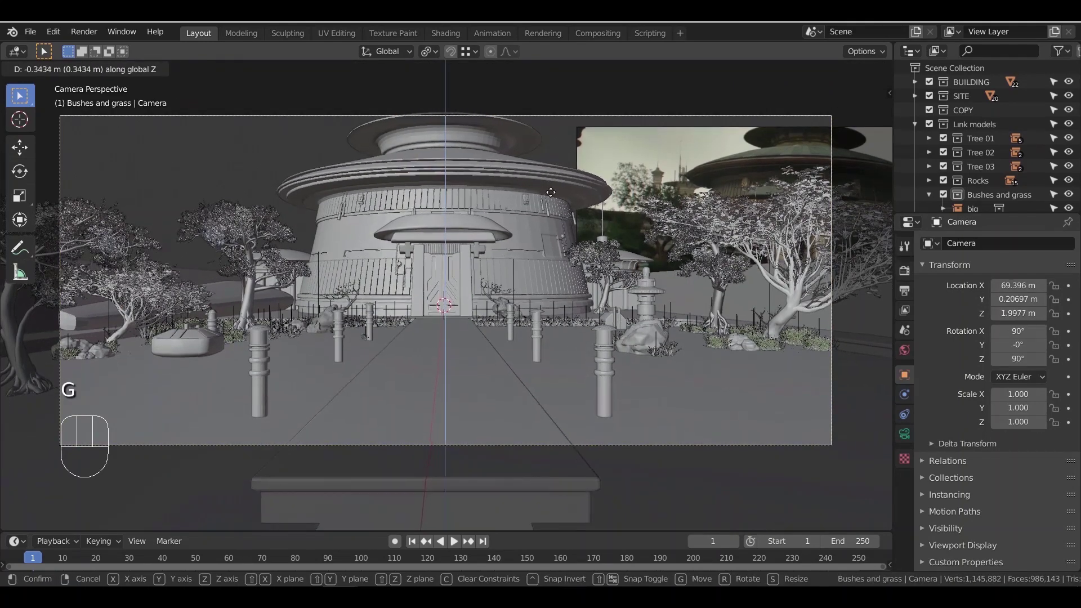
click(553, 206)
Set the camera lens's vertical shift to 0.020
click(904, 438)
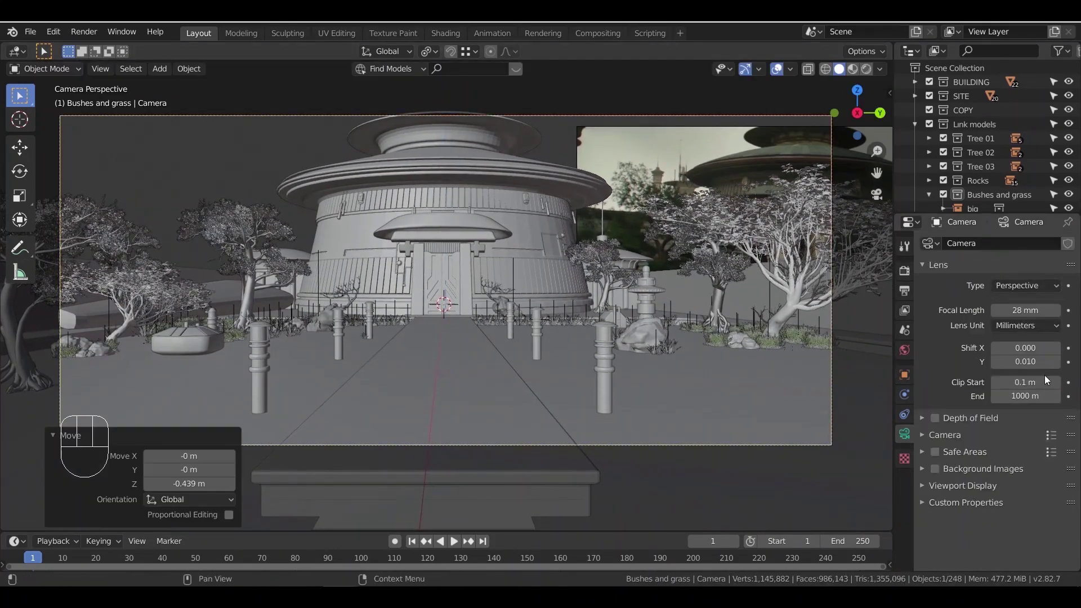
click(1055, 362)
click(1055, 362)
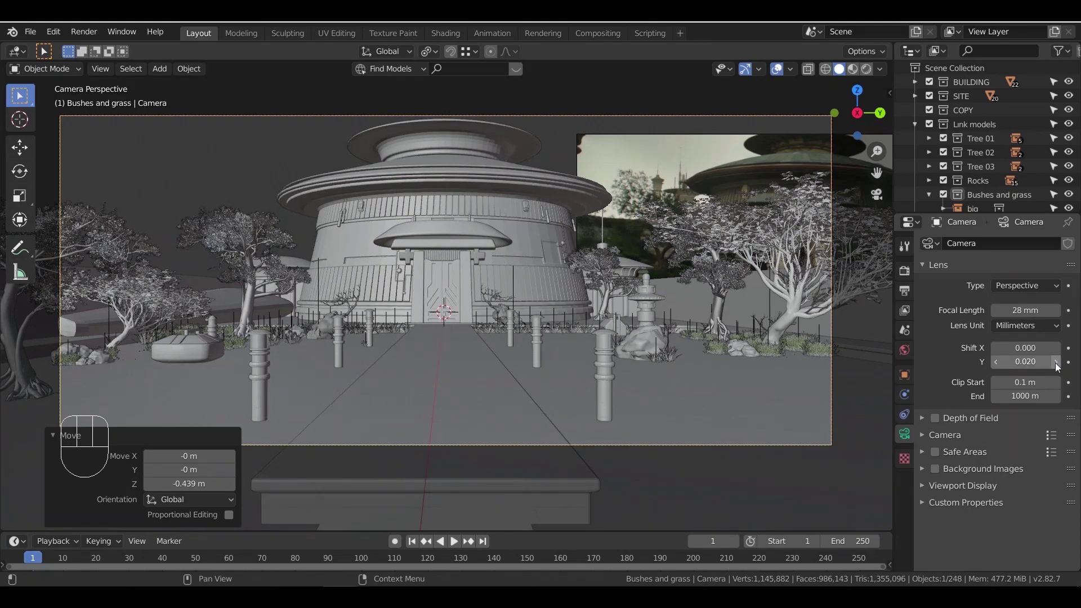
click(581, 261)
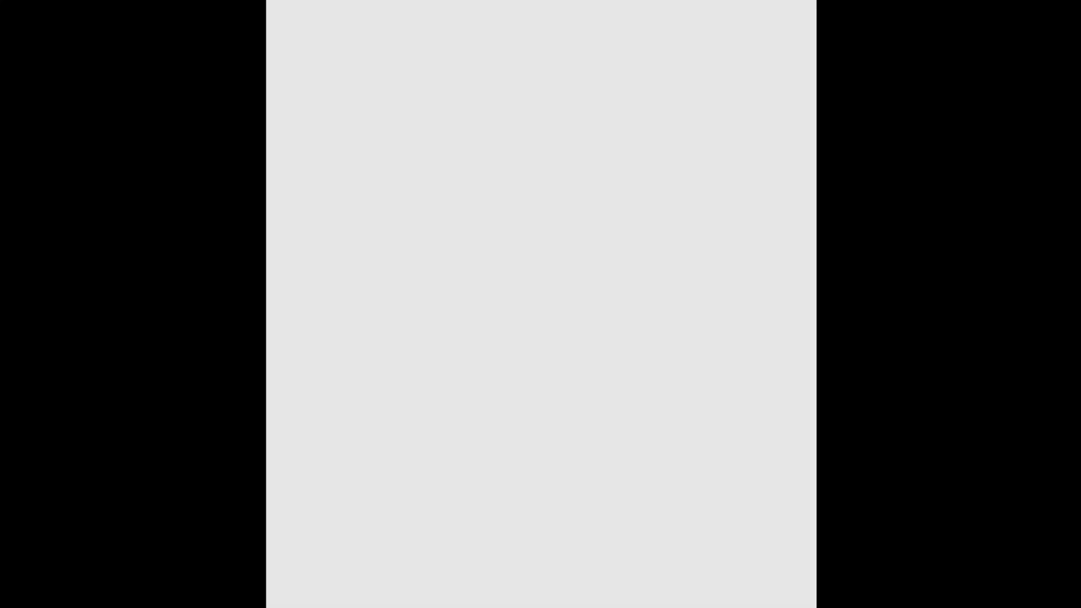